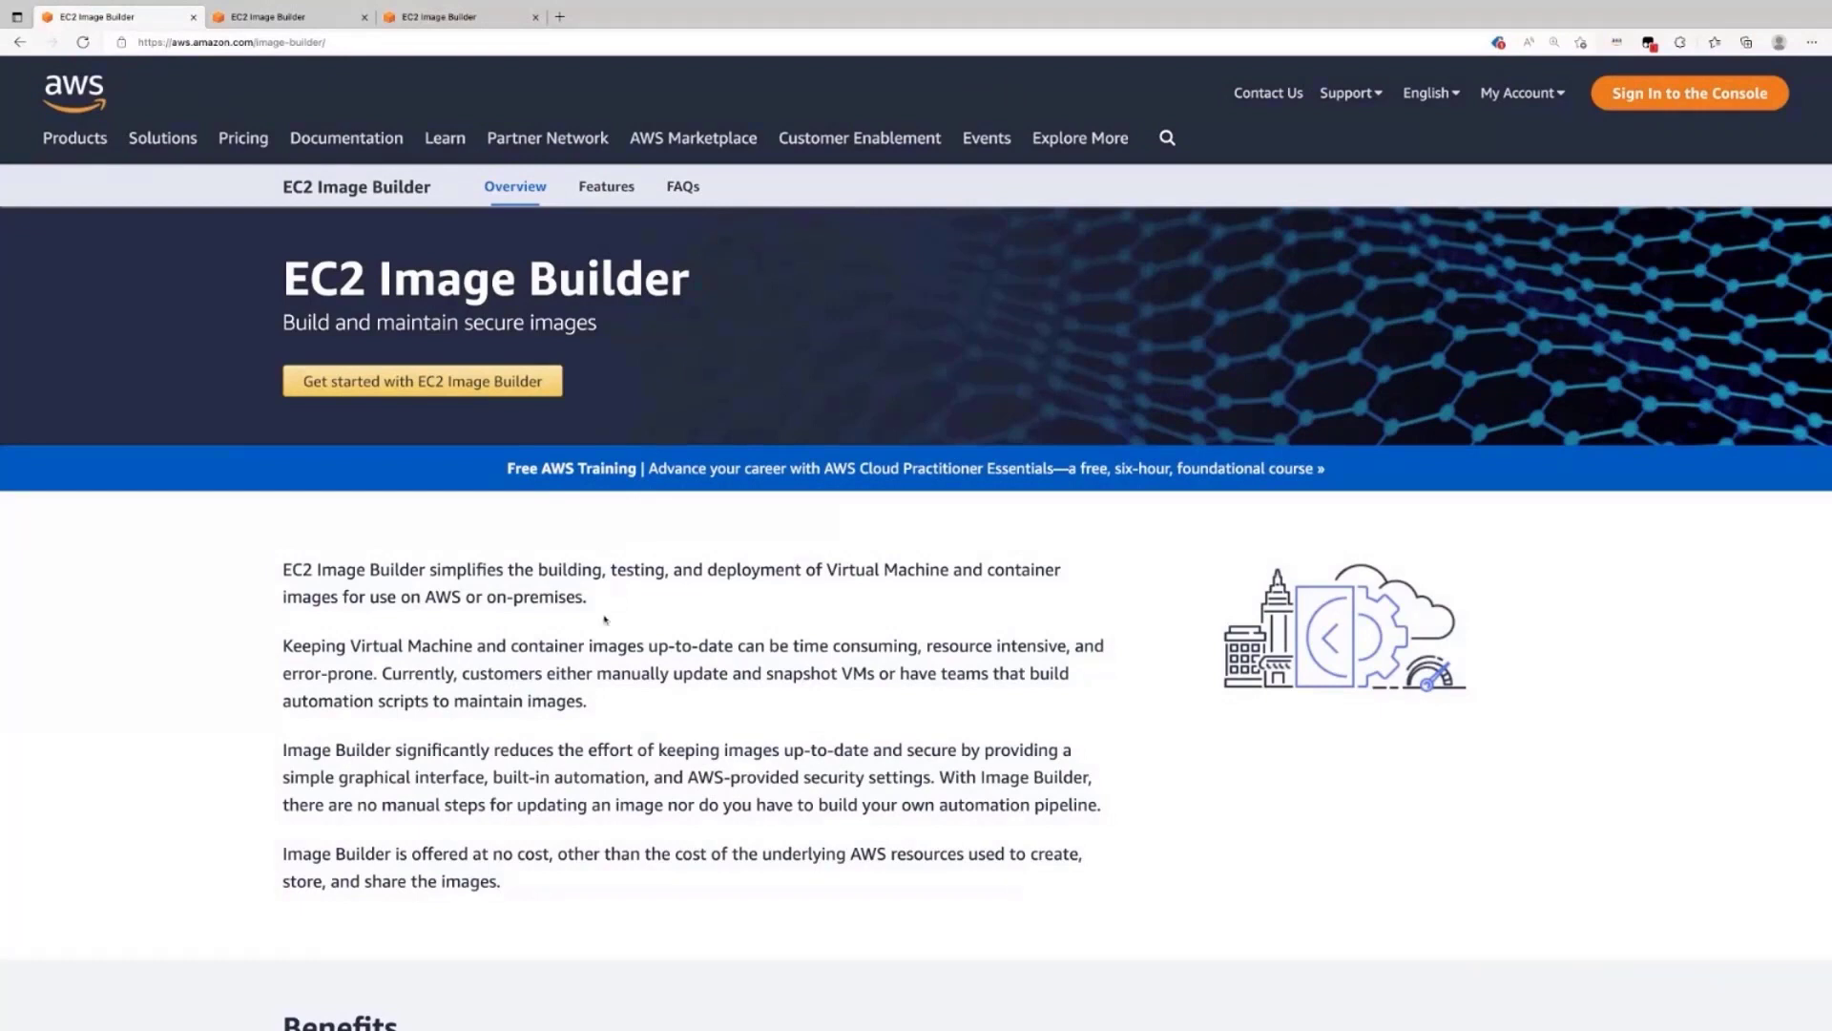
- Open the EC2 Image Builder console and start creating a new image pipeline
left_click(452, 379)
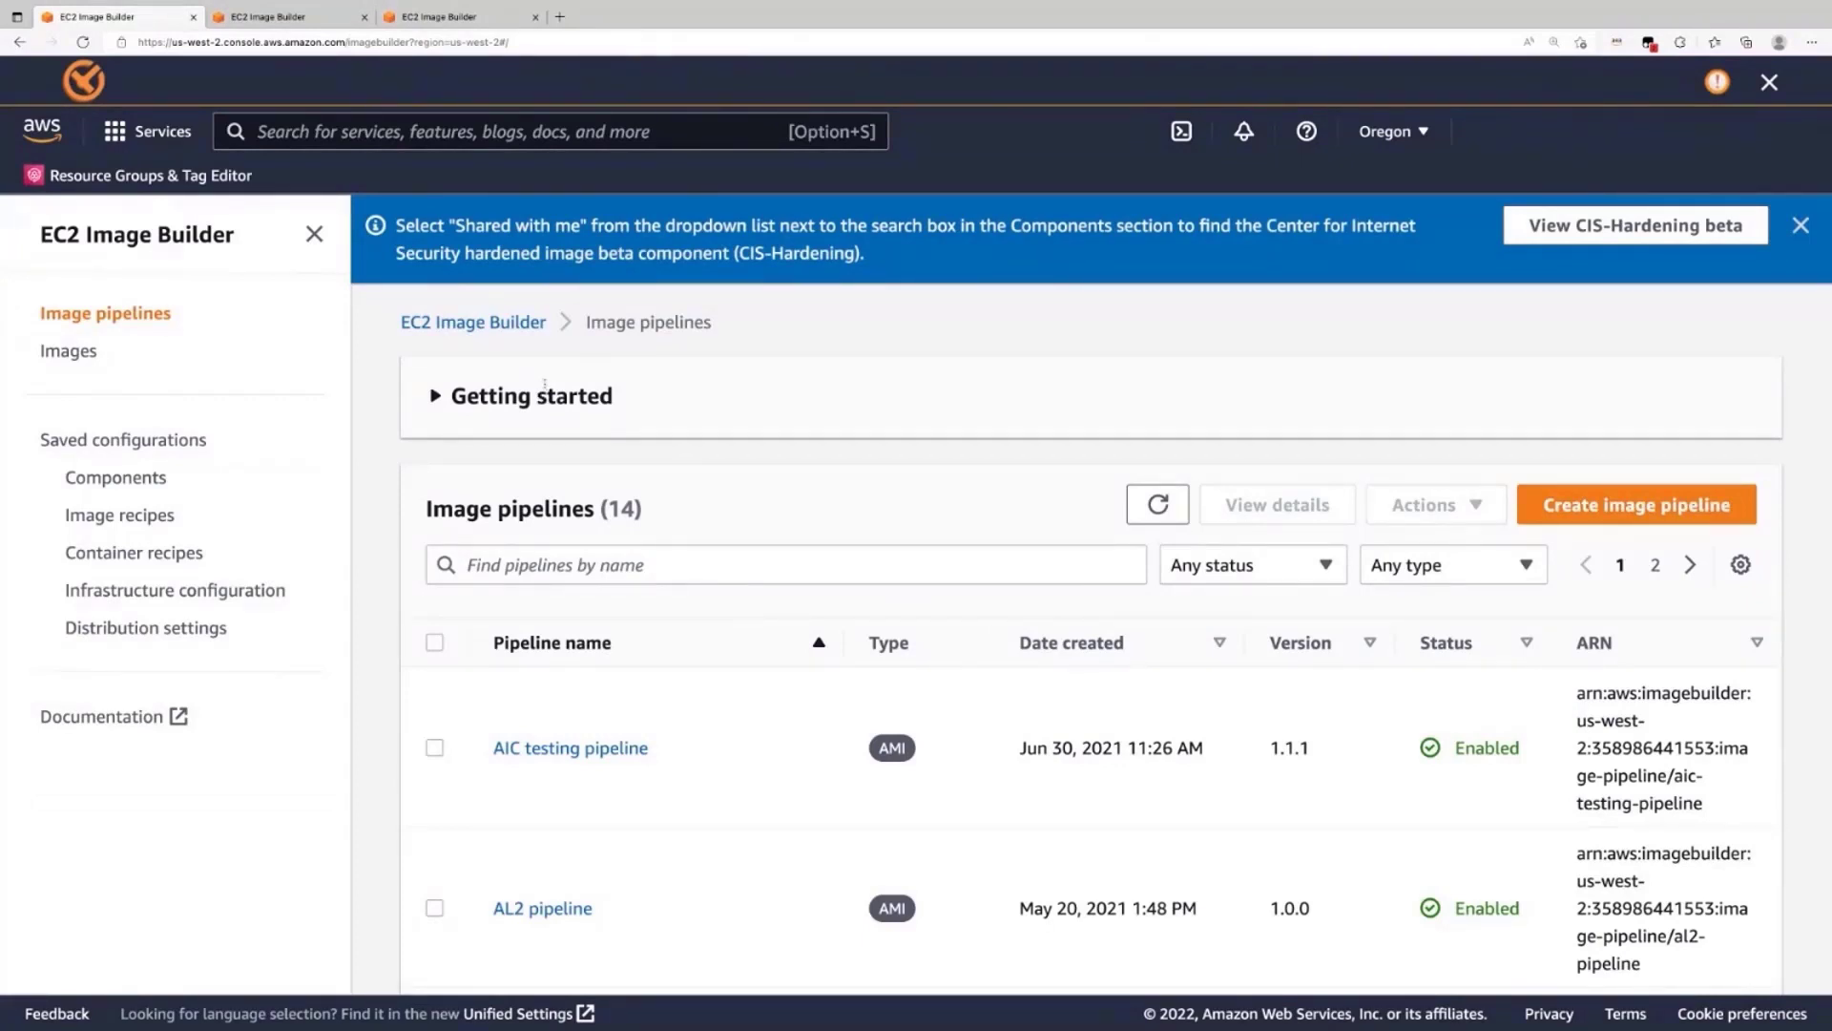
left_click(501, 325)
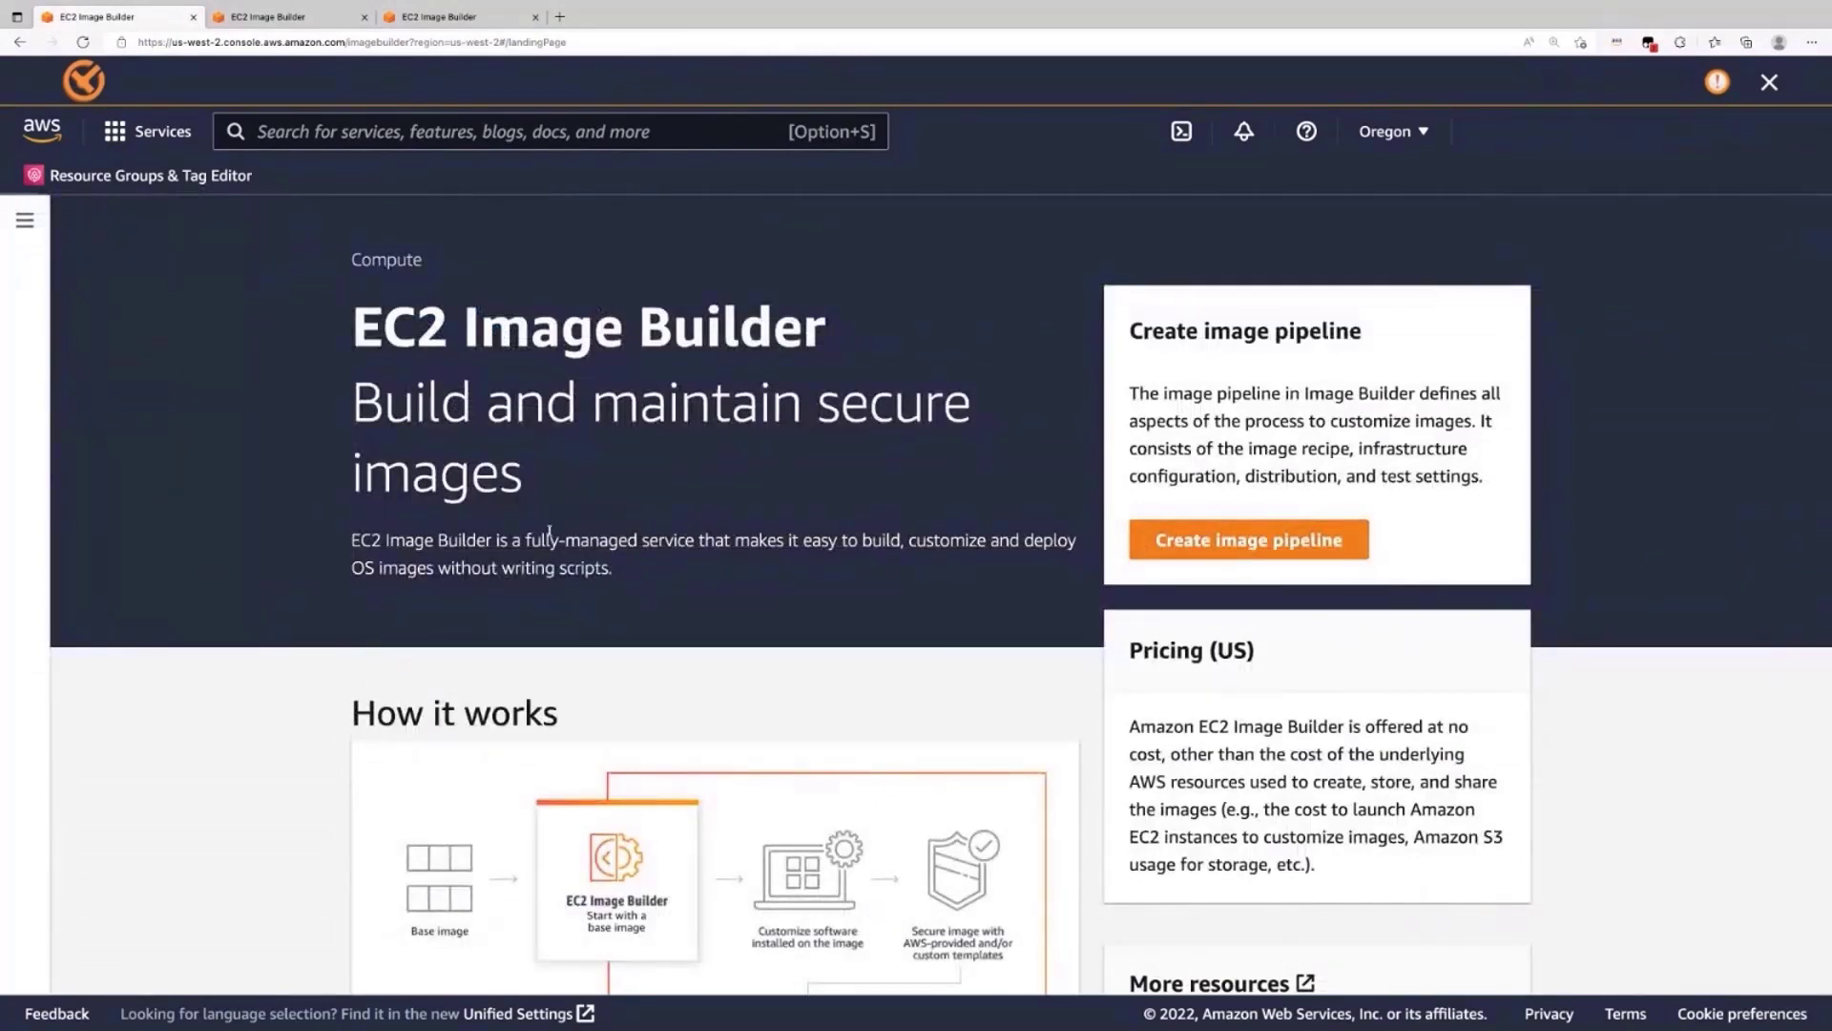
scroll(550, 533, "down", 2)
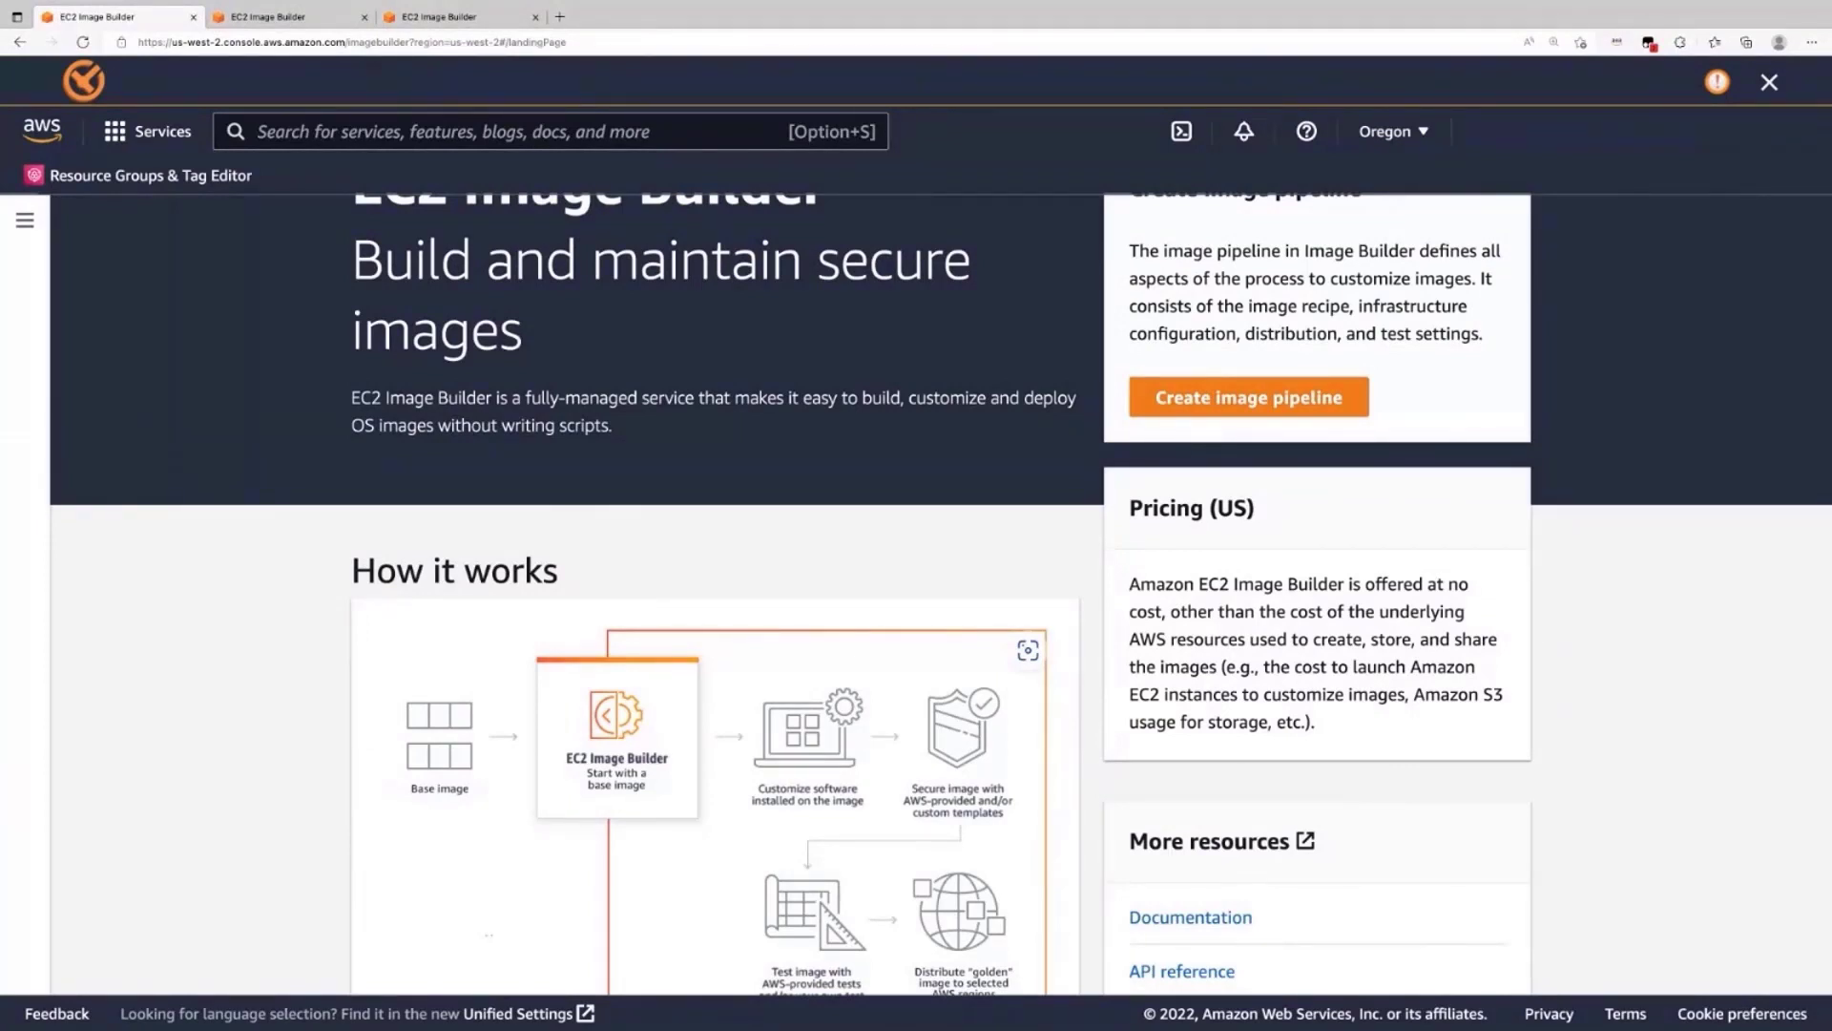
scroll(940, 593, "up", 1)
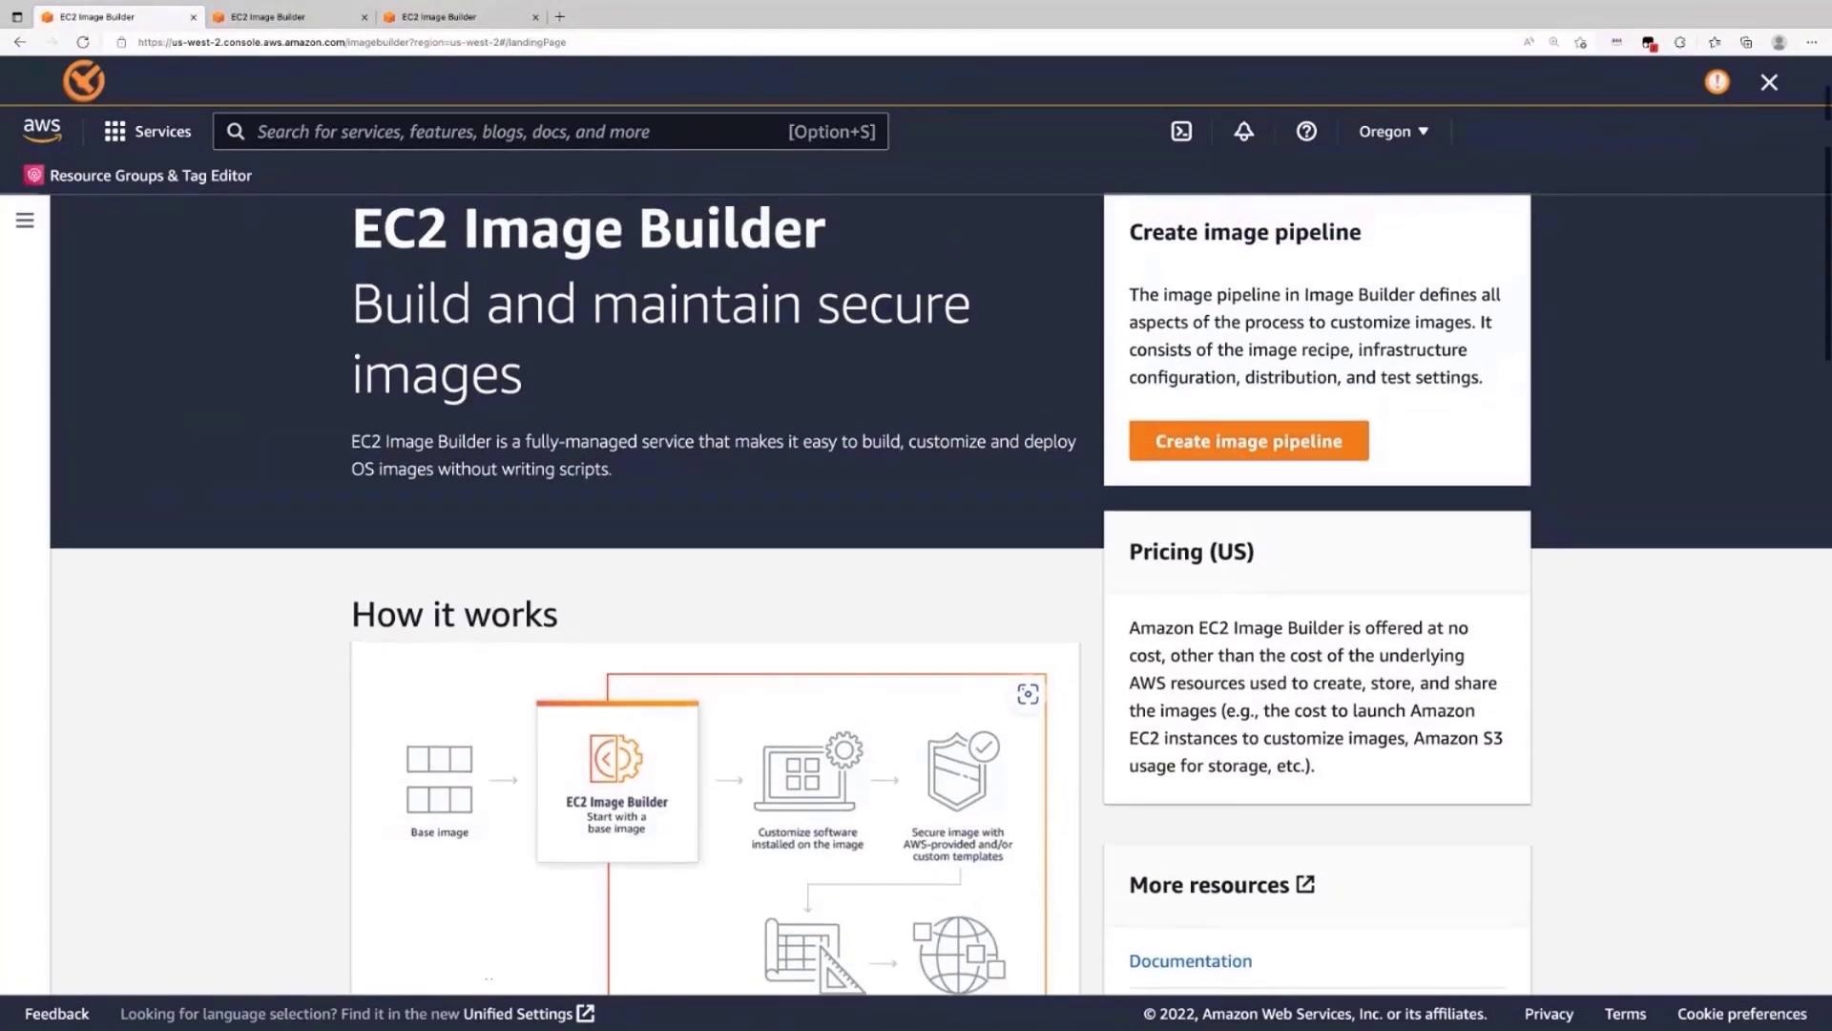
scroll(1006, 707, "up", 1)
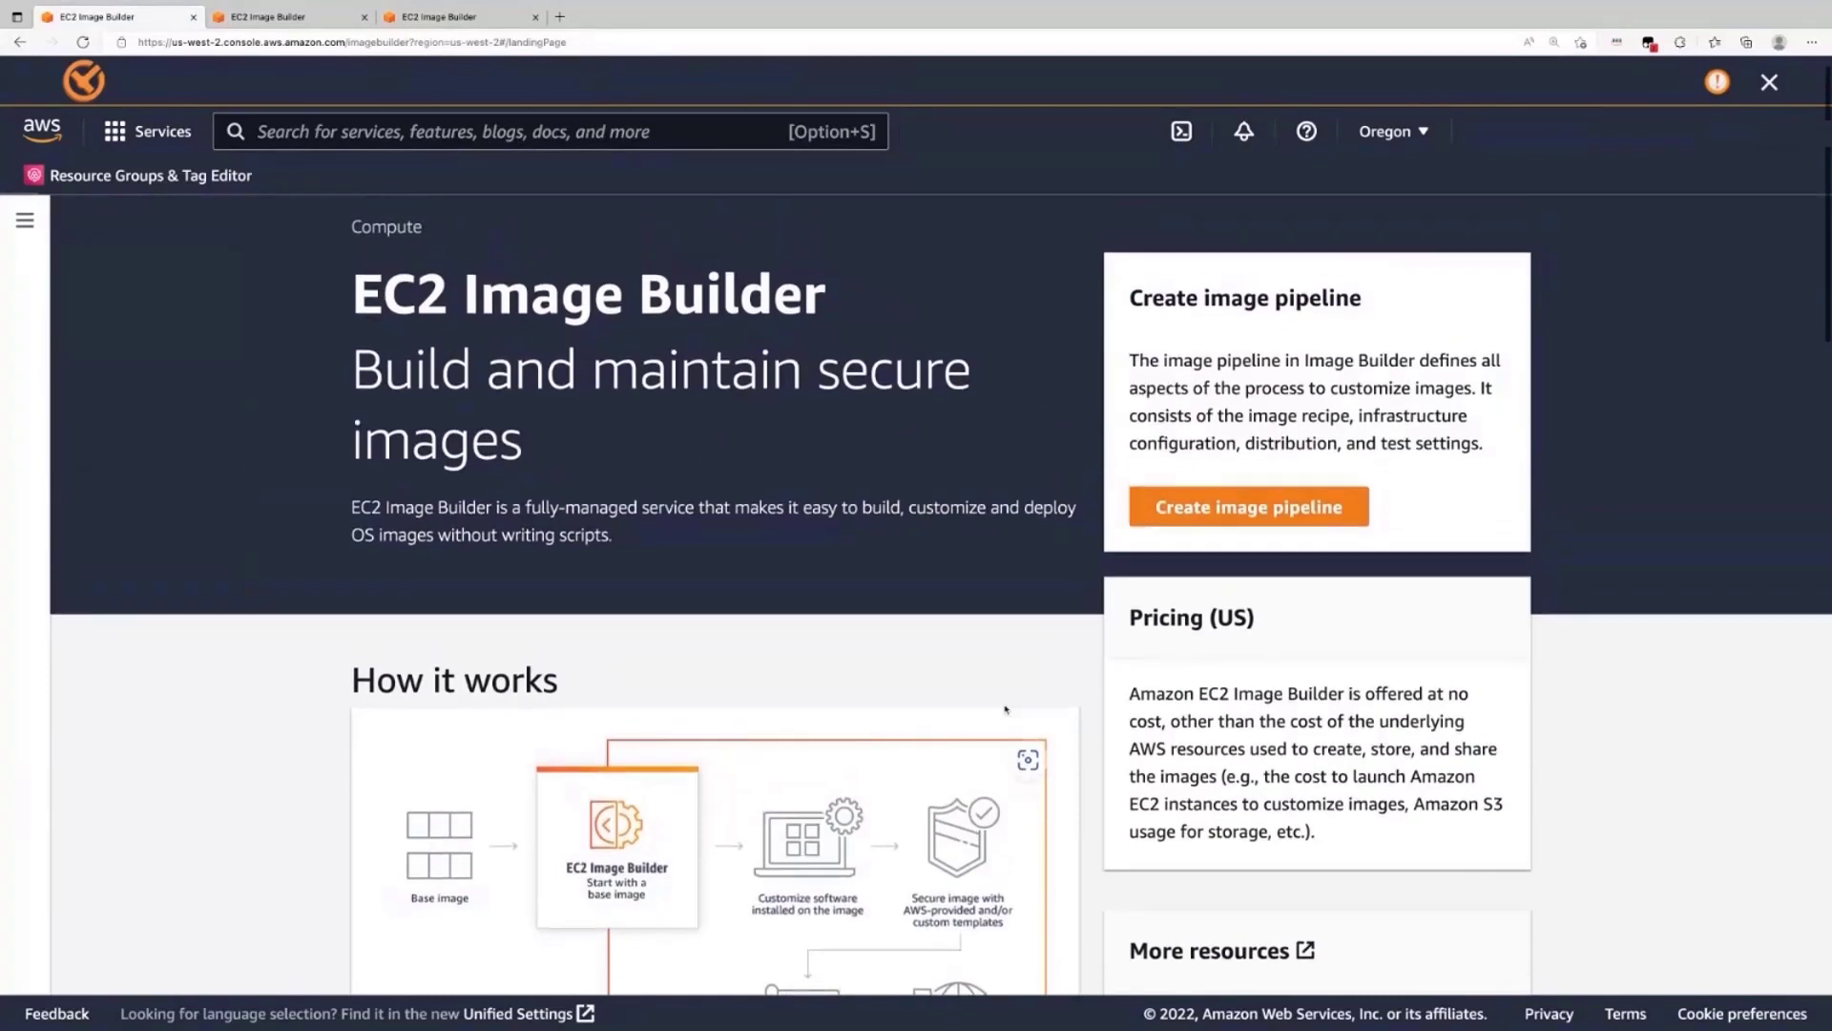
left_click(1216, 508)
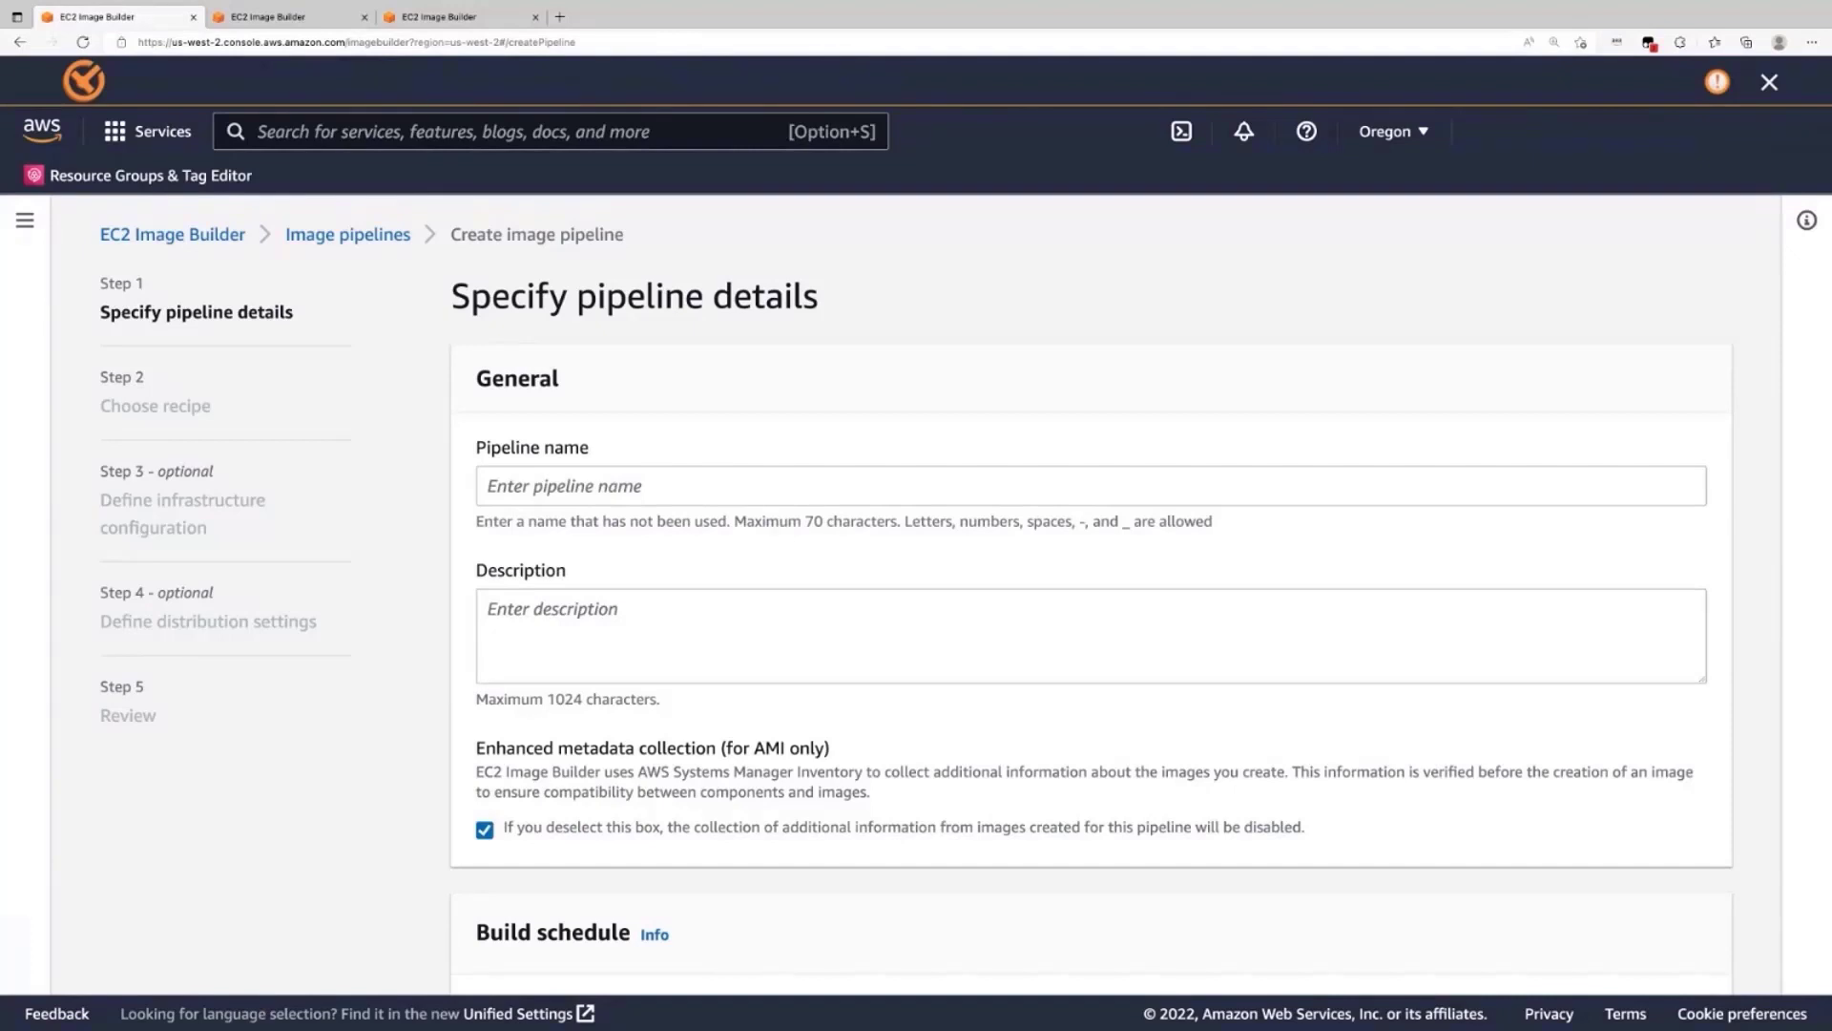
- Name the pipeline "Windows 2022 with custom component"
left_click(1091, 486)
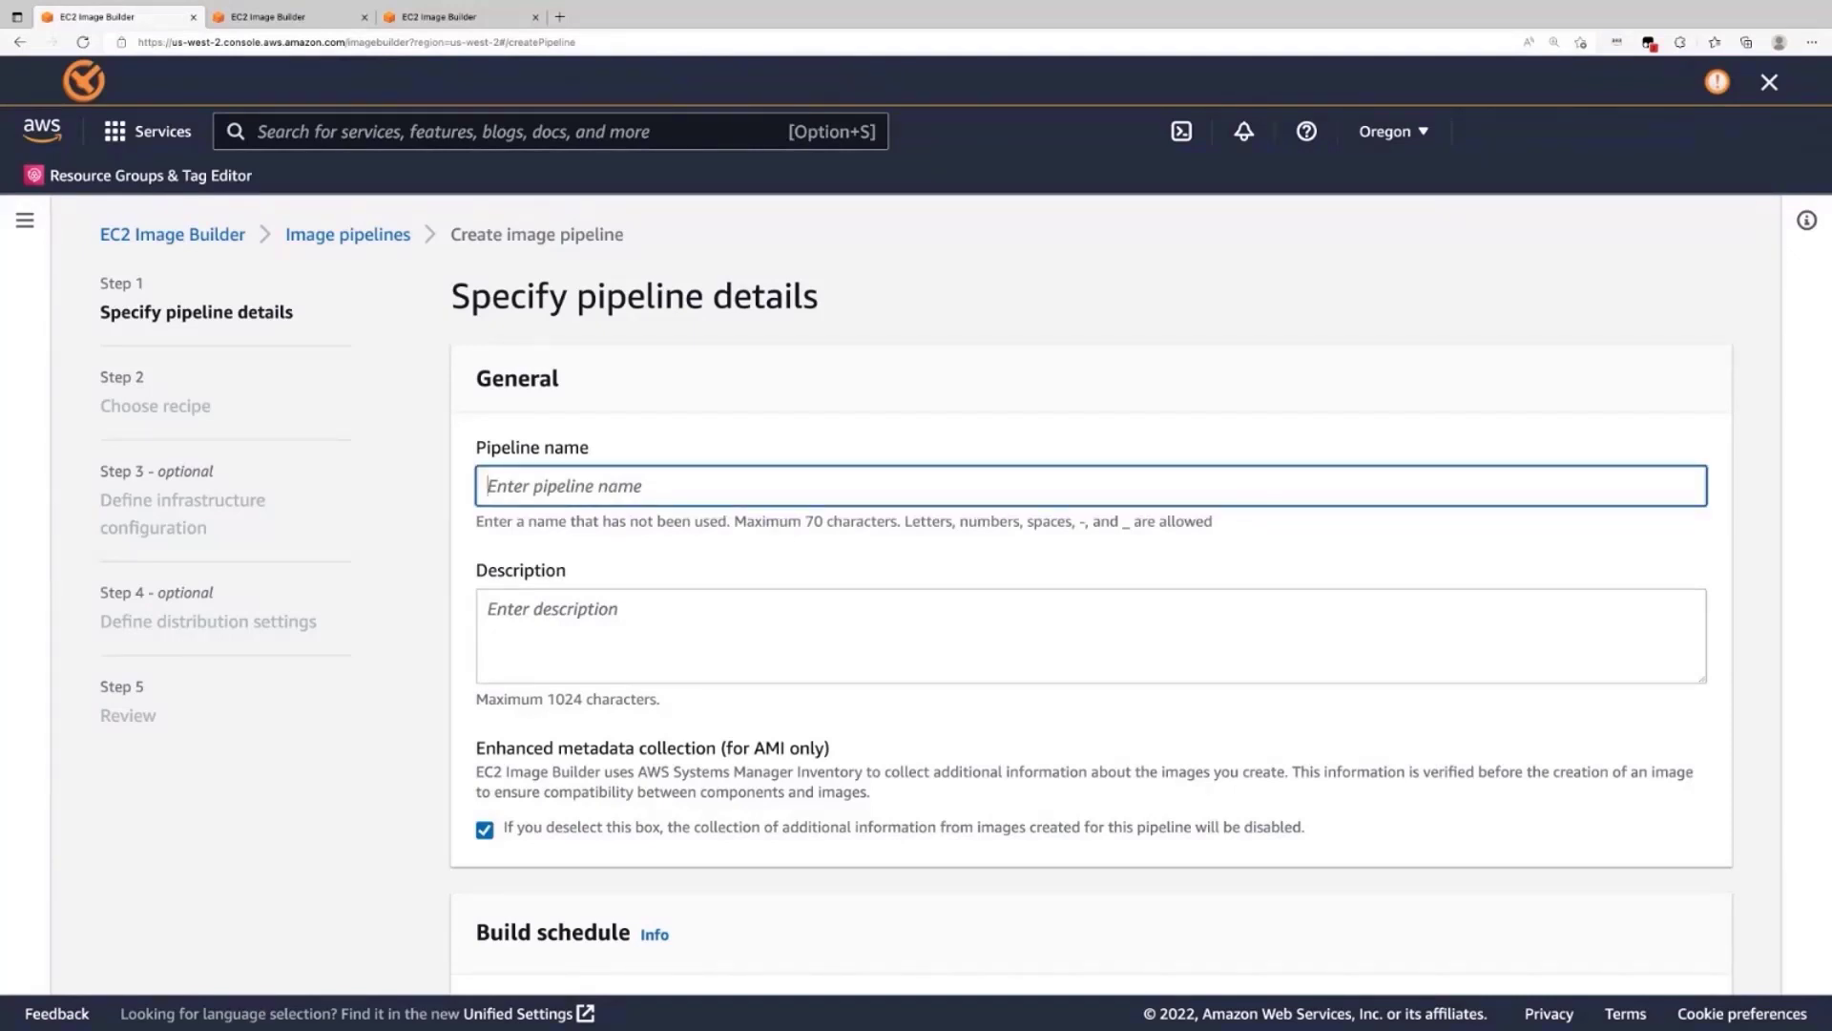
type("Windows 2022")
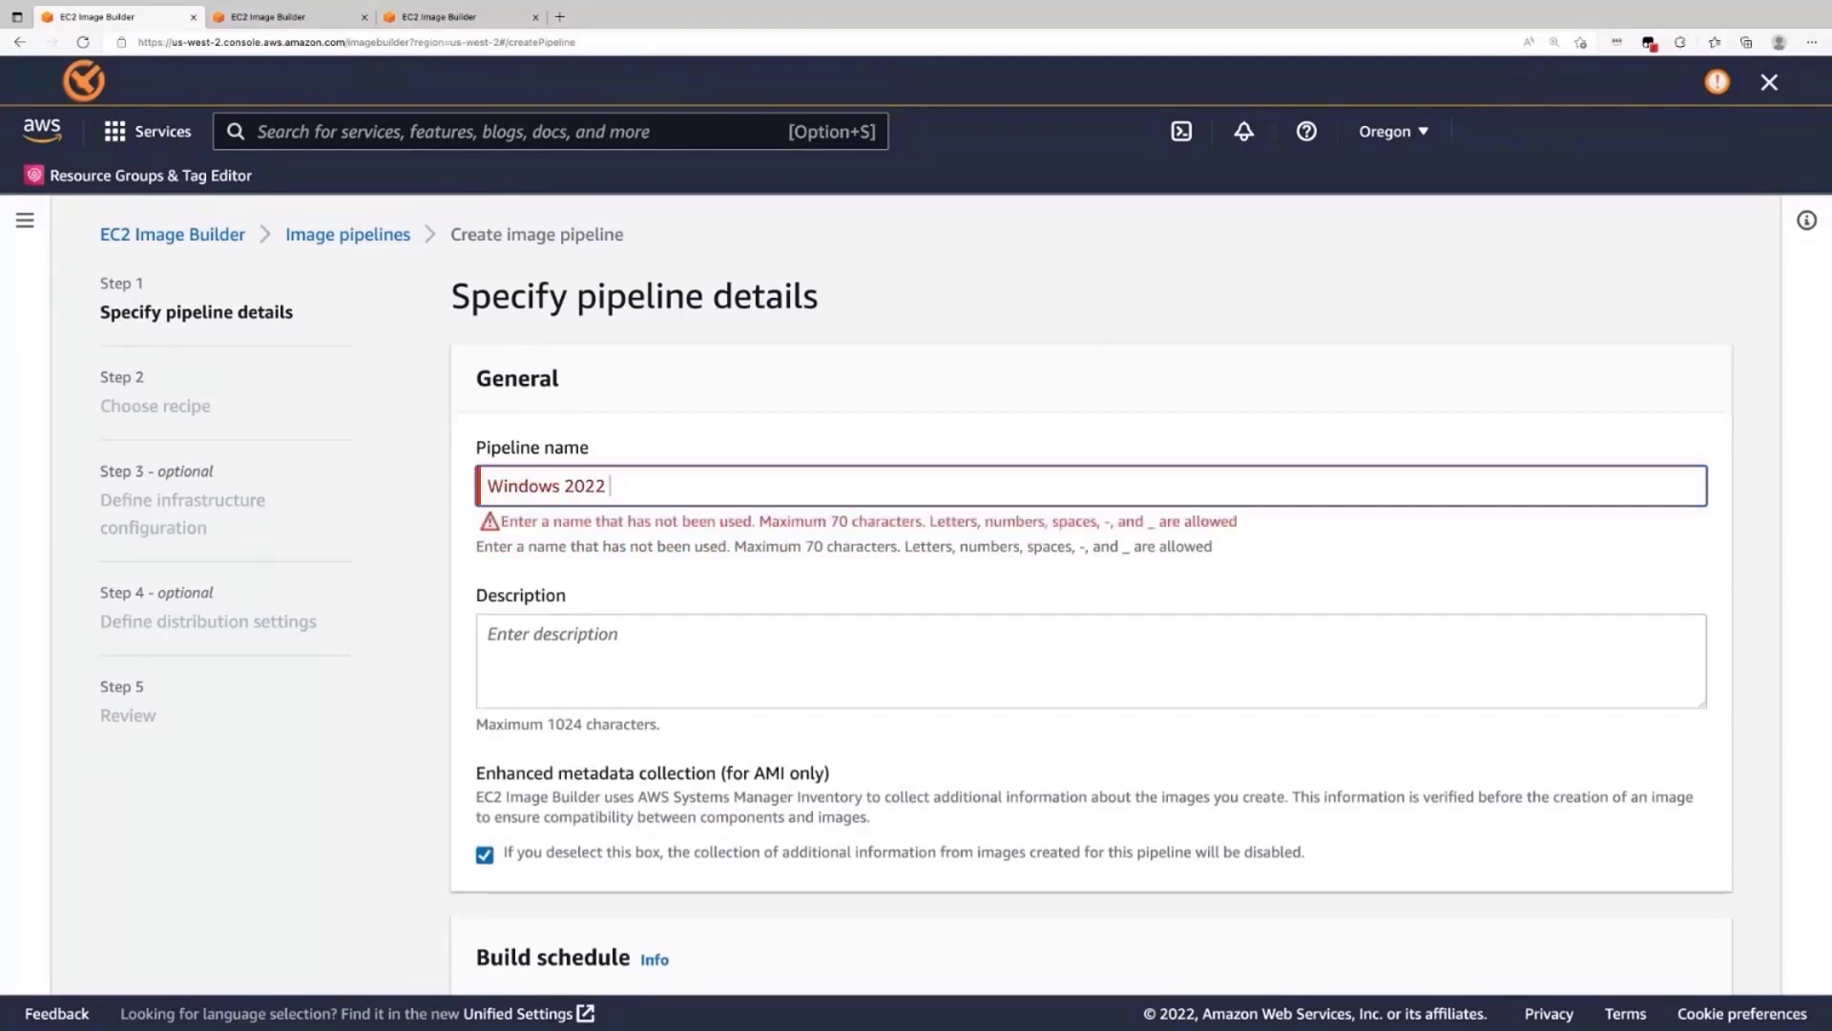
type(" with cus")
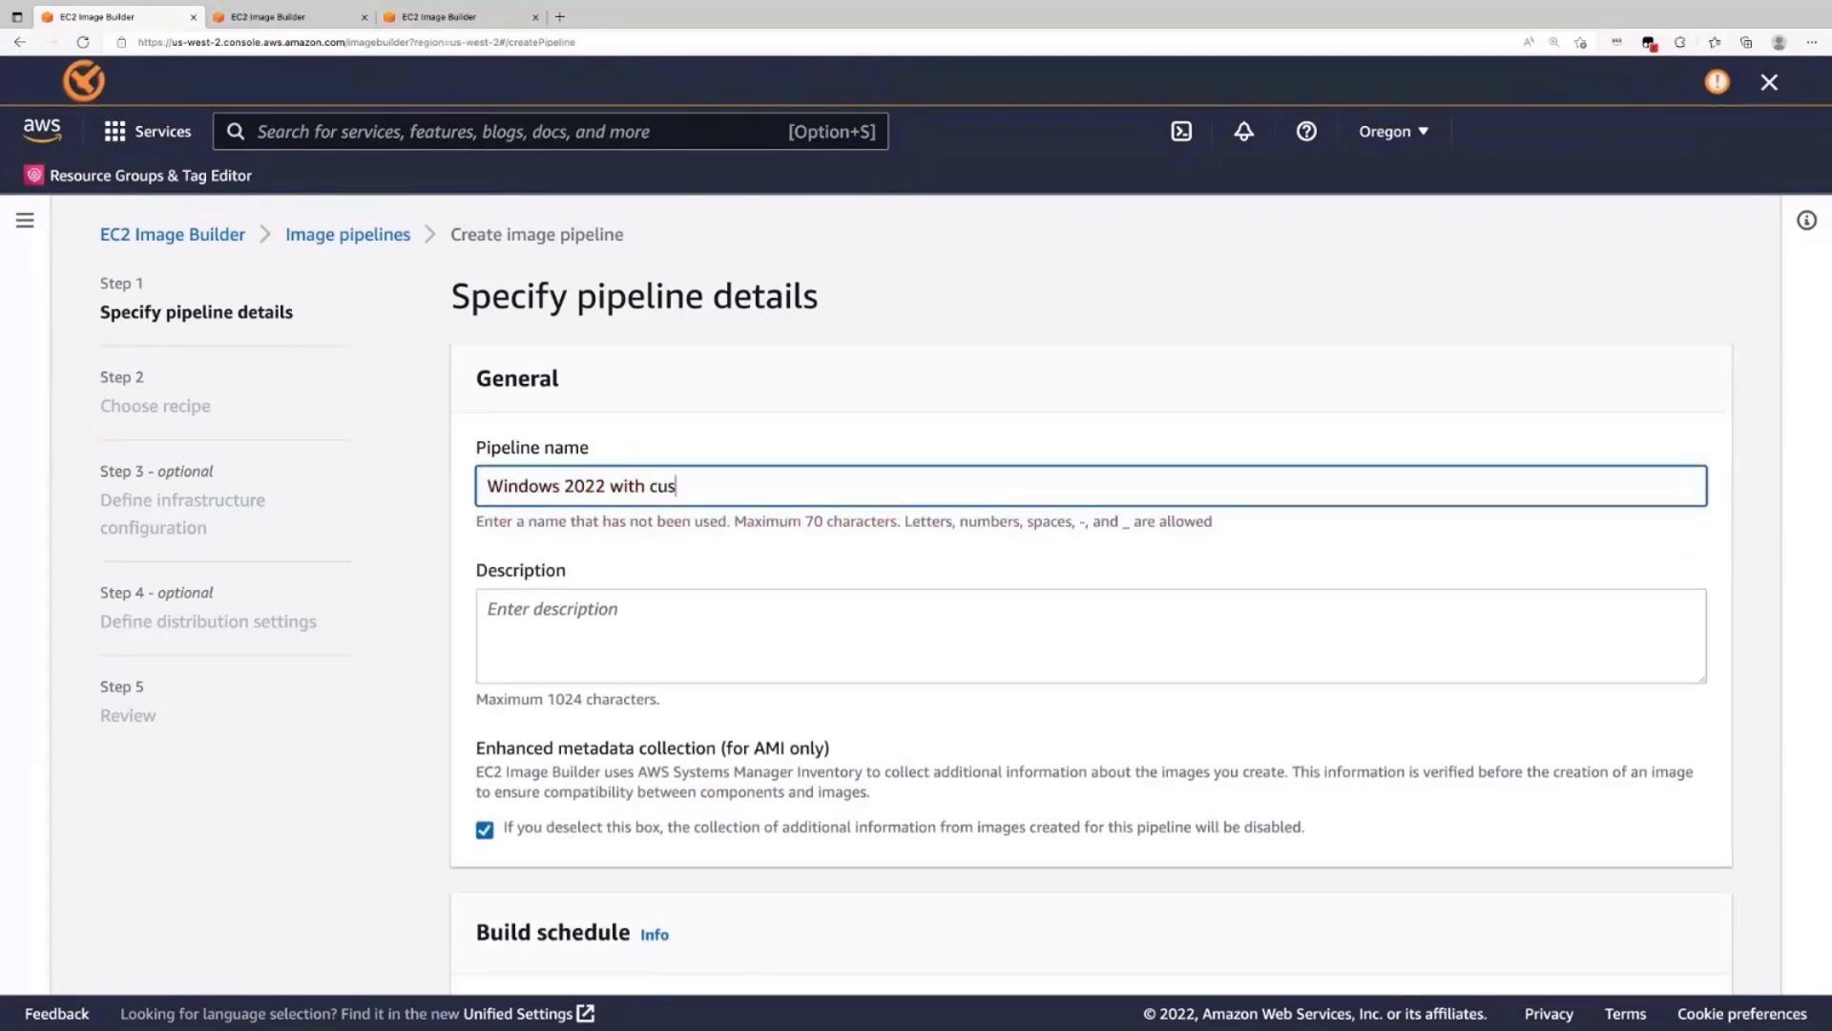
type("tom component")
- Examine the build schedule options, including the frequency choices, CRON expression and Manual, and return to Schedule builder
scroll(655, 562, "down", 1)
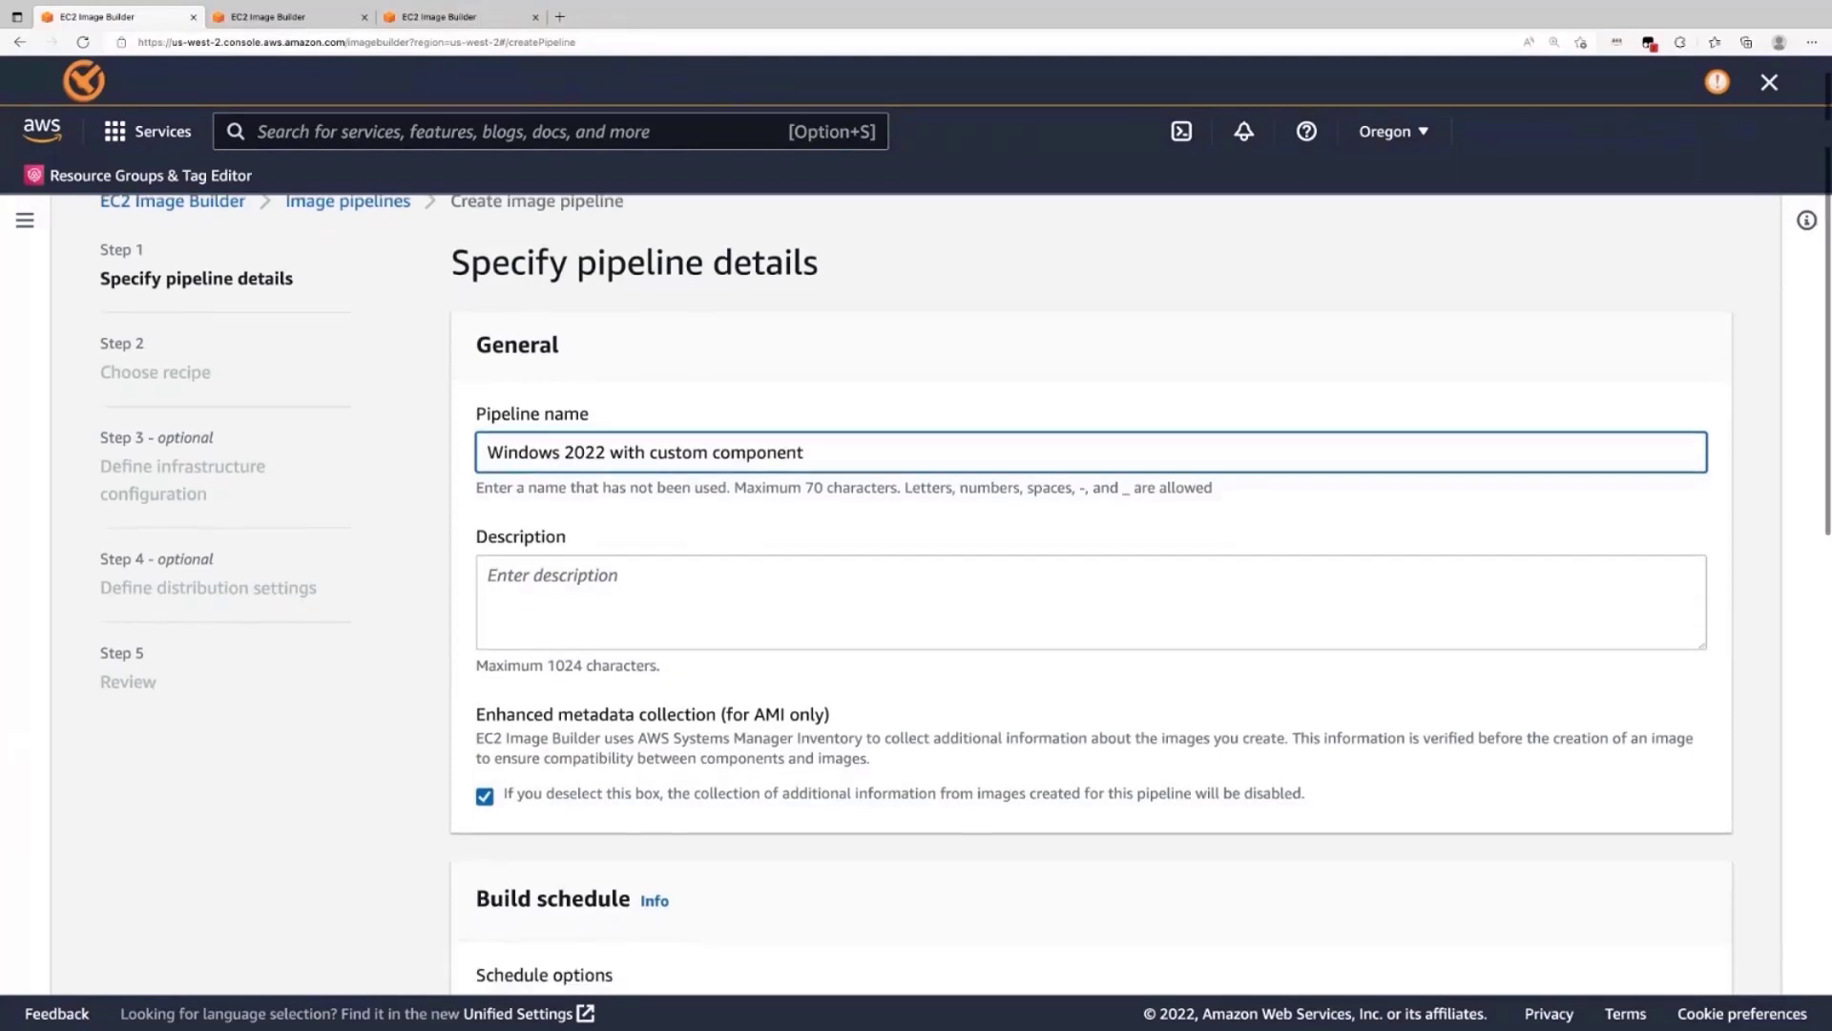
scroll(655, 561, "down", 3)
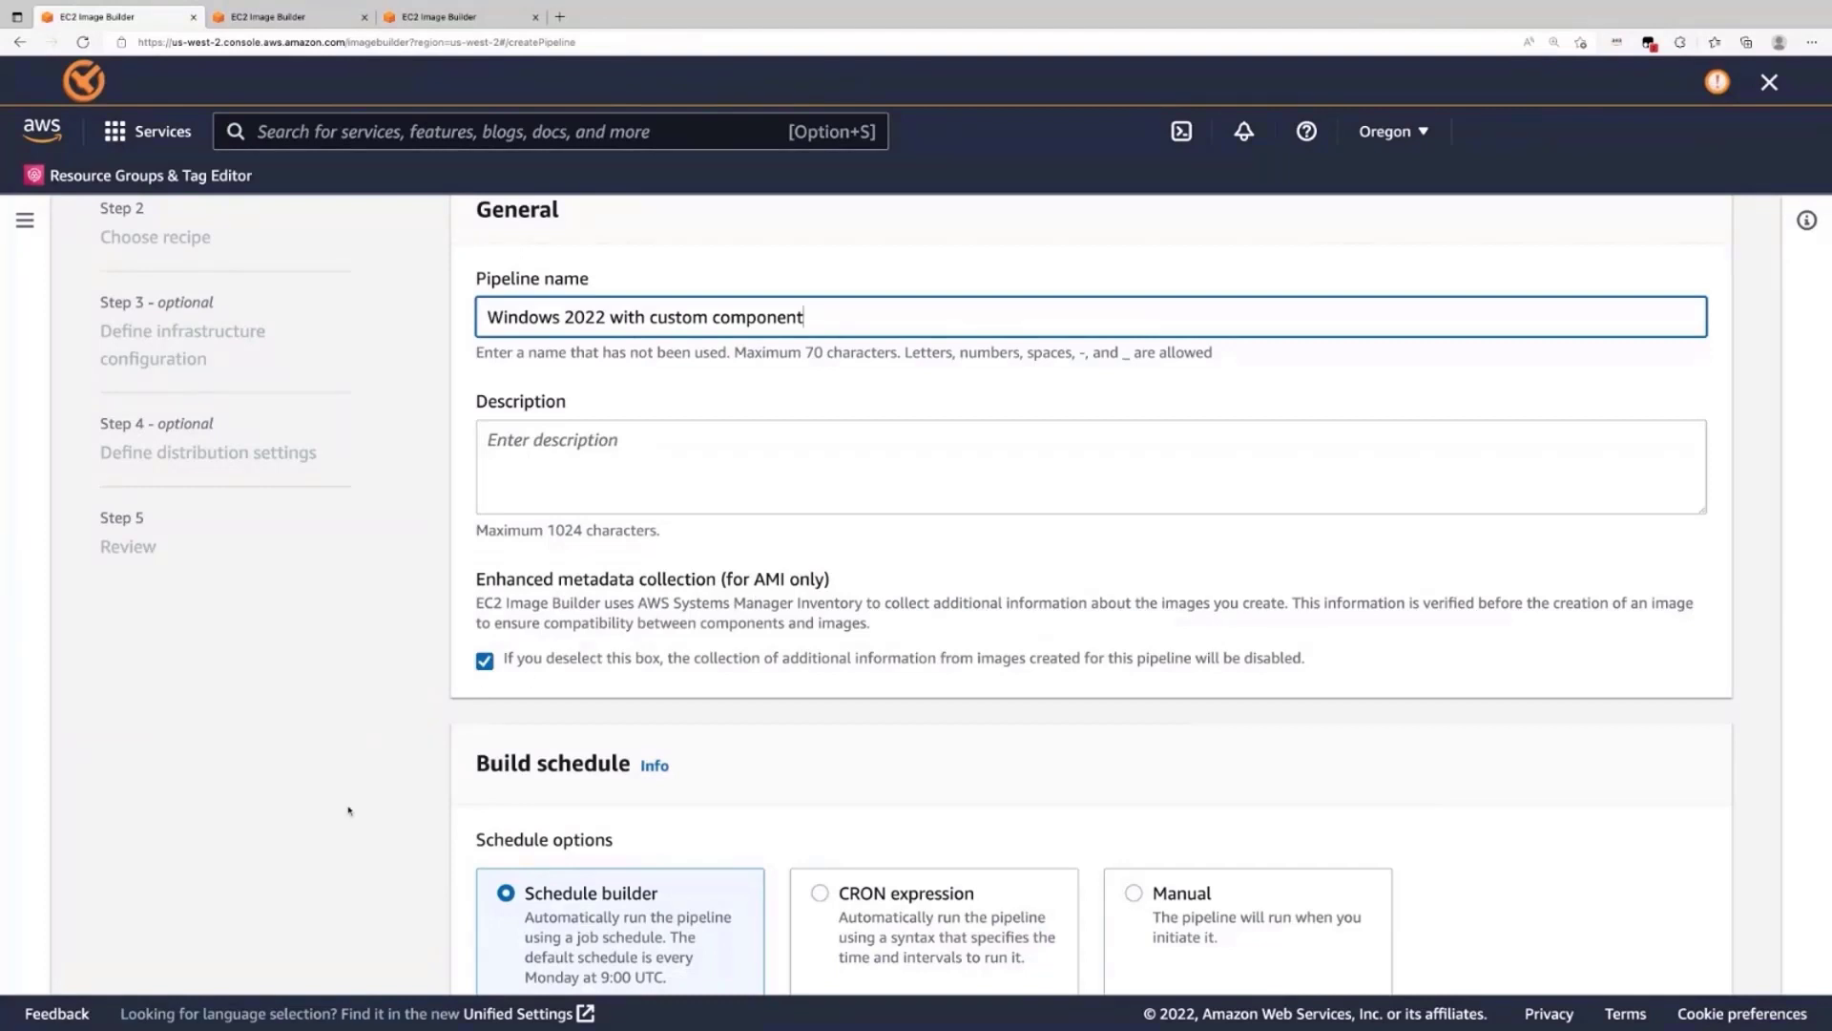
scroll(349, 810, "down", 3)
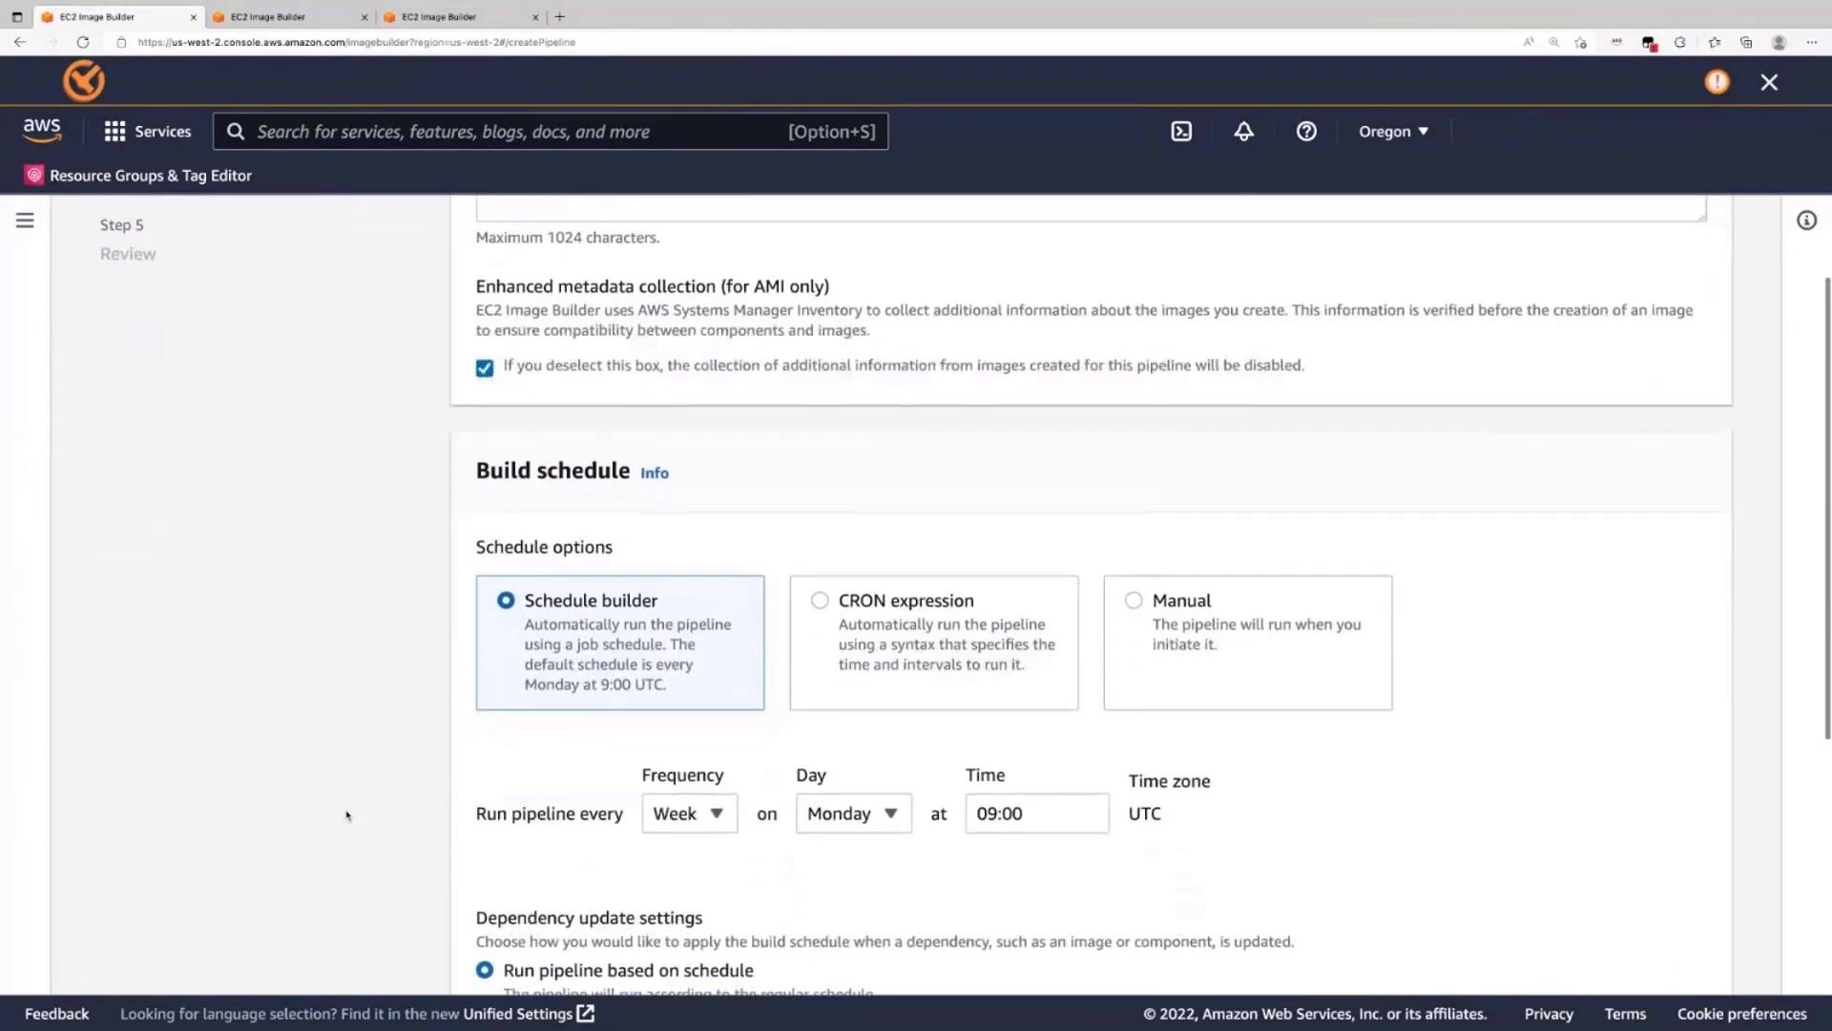
scroll(347, 816, "down", 1)
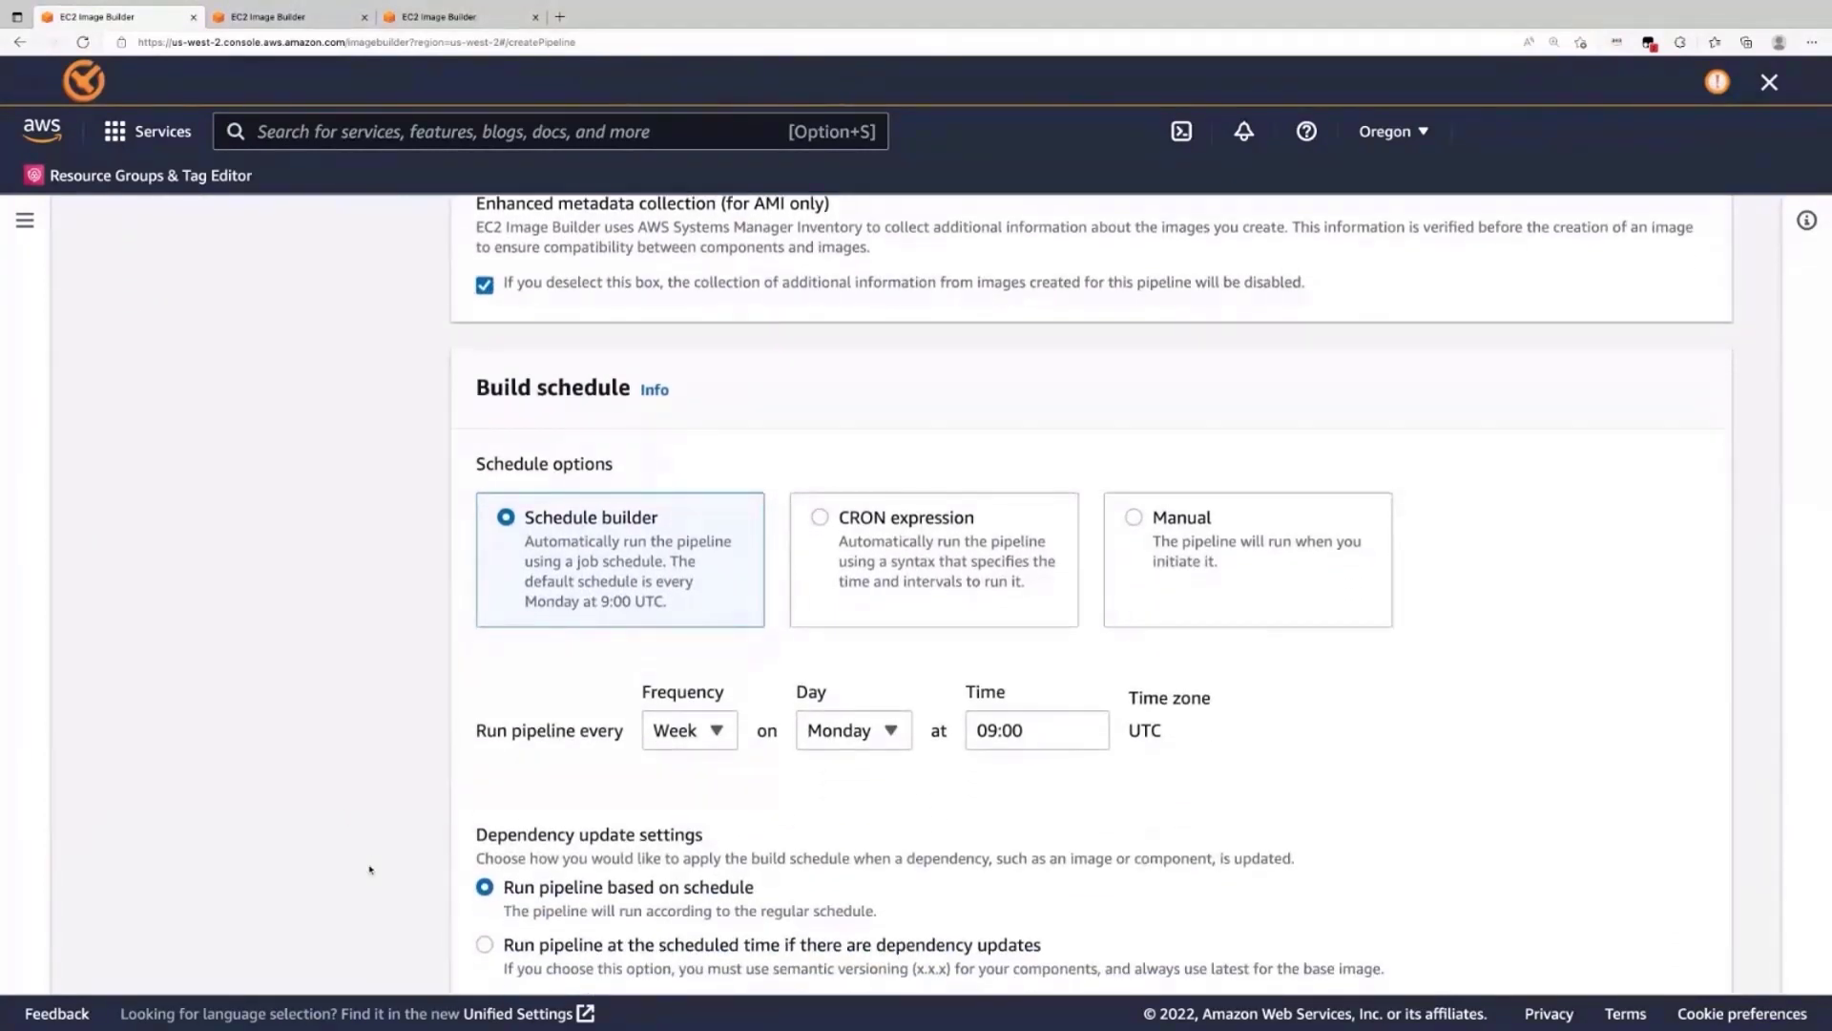
scroll(370, 869, "down", 1)
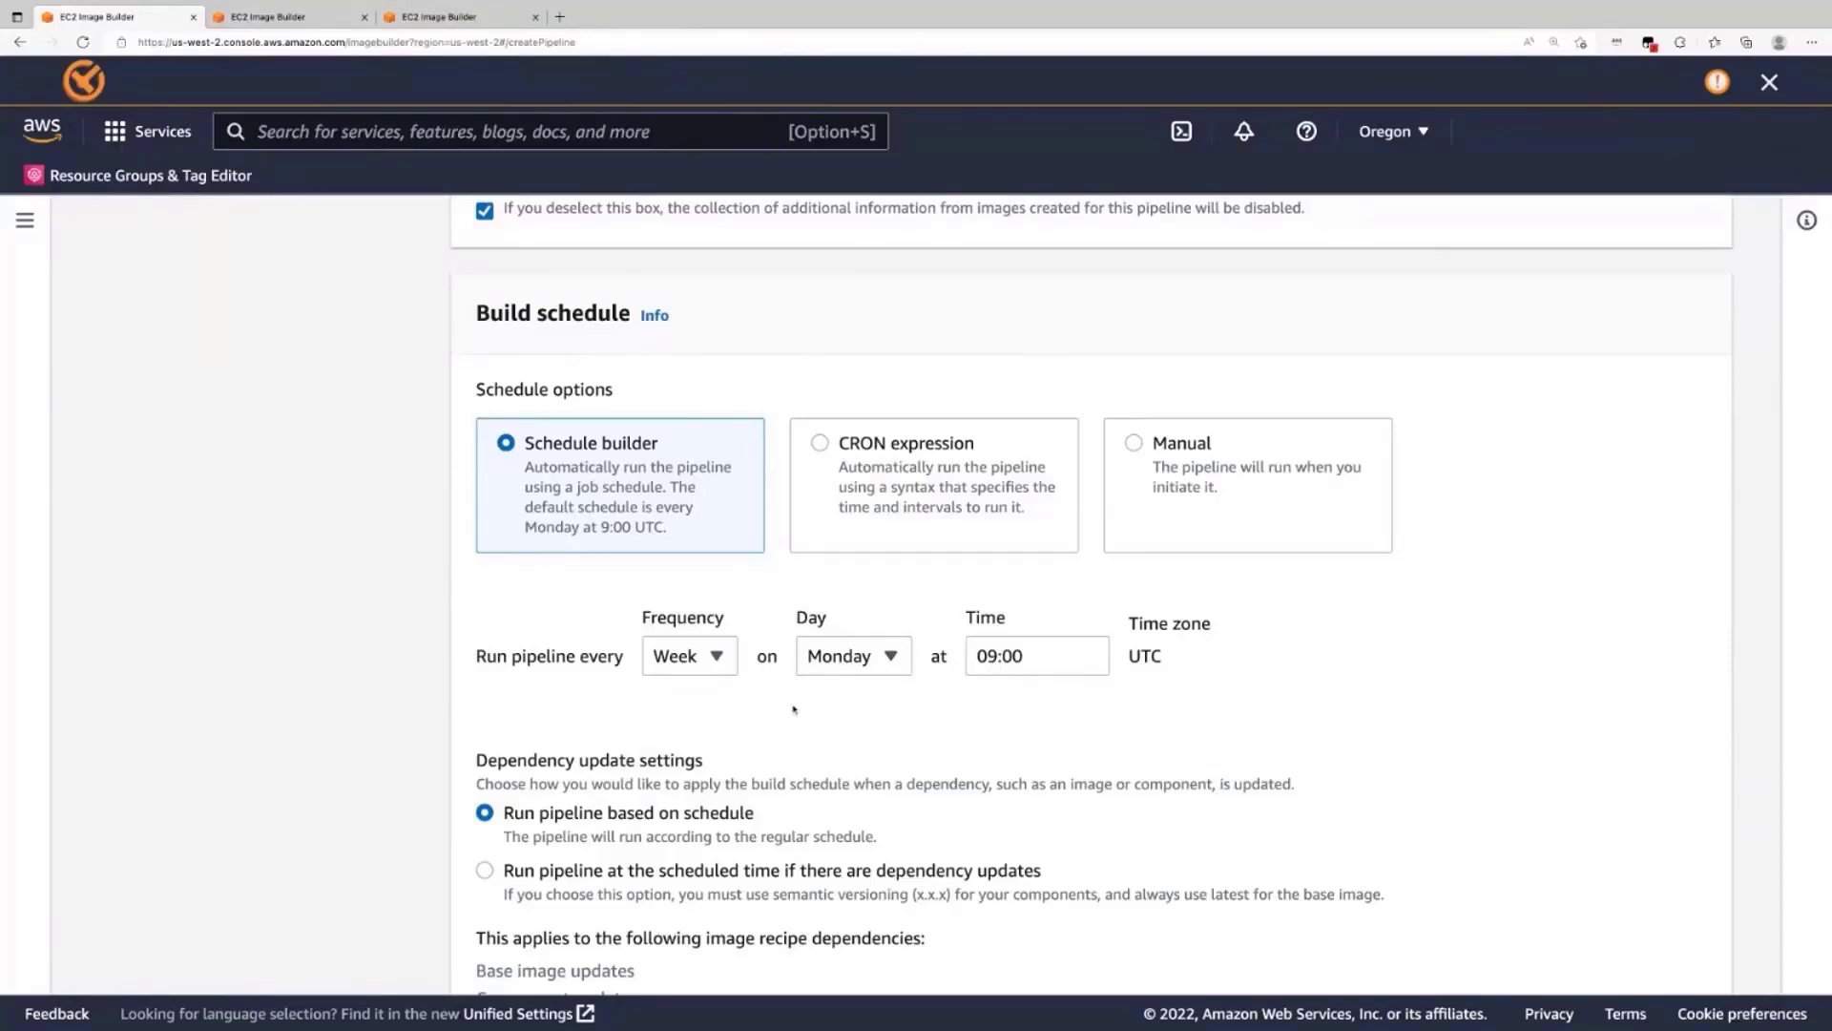
scroll(794, 709, "down", 1)
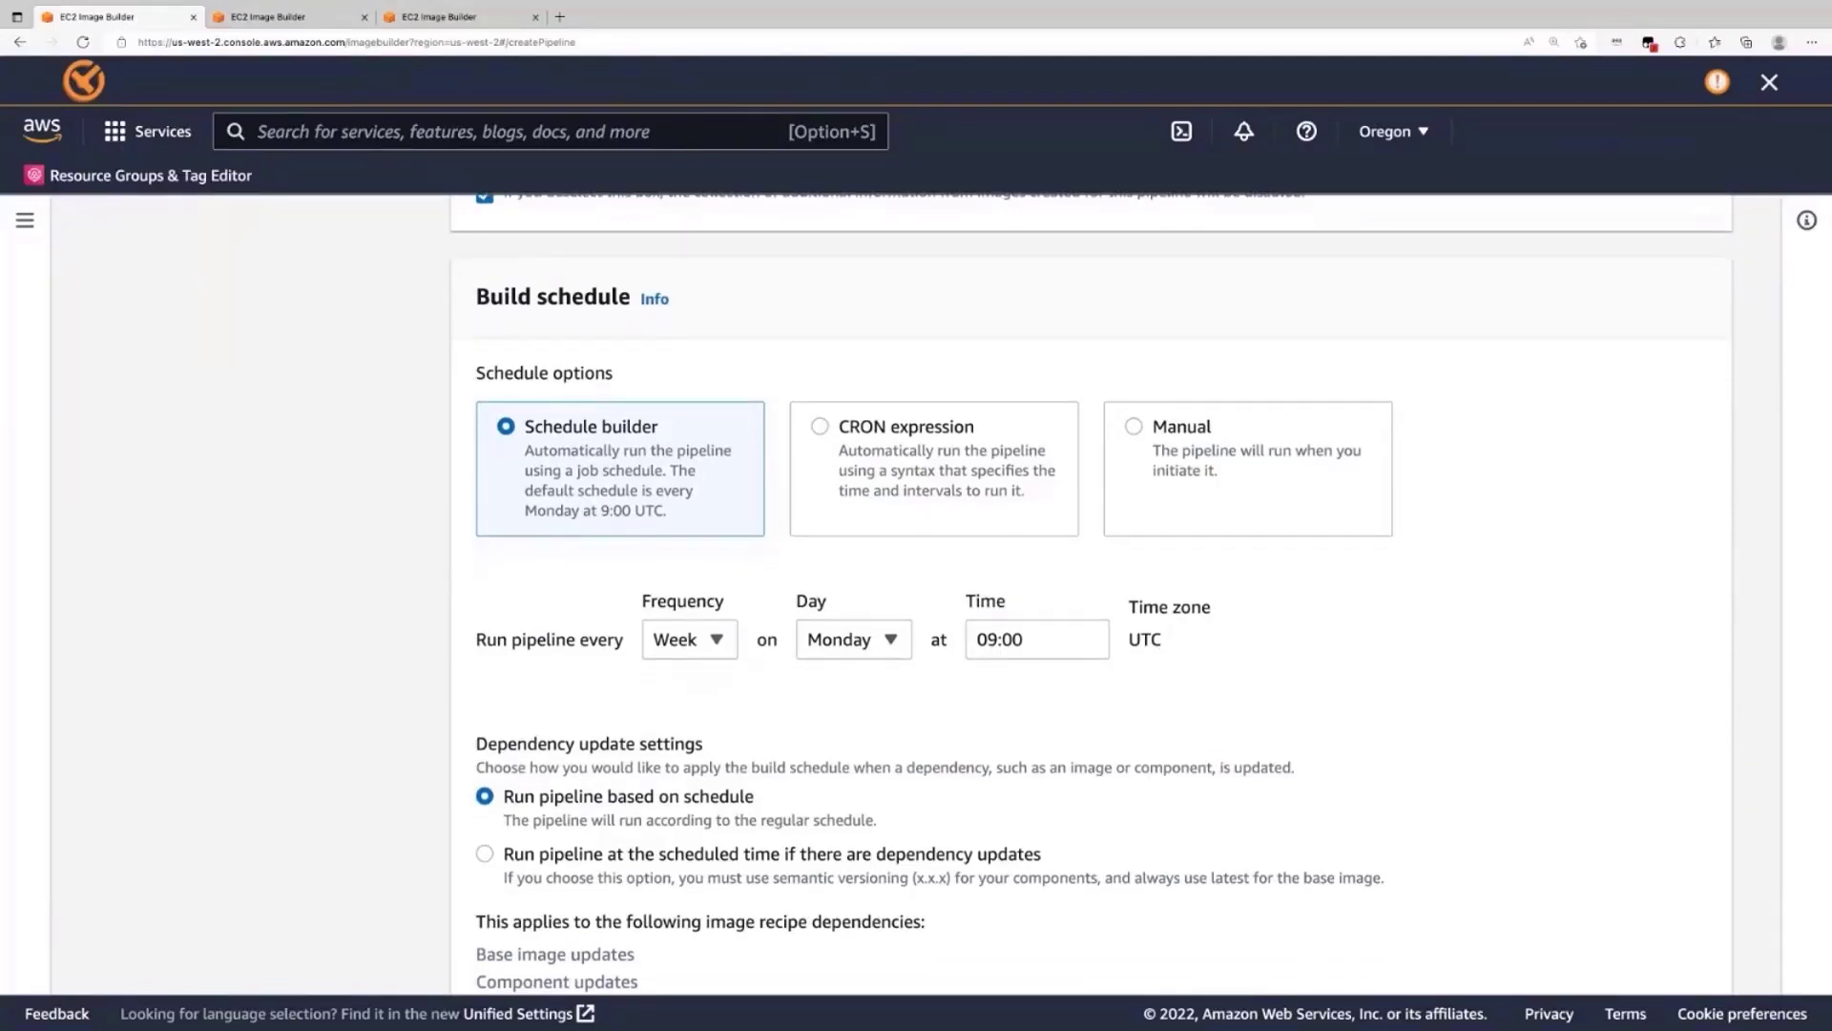
scroll(771, 731, "down", 1)
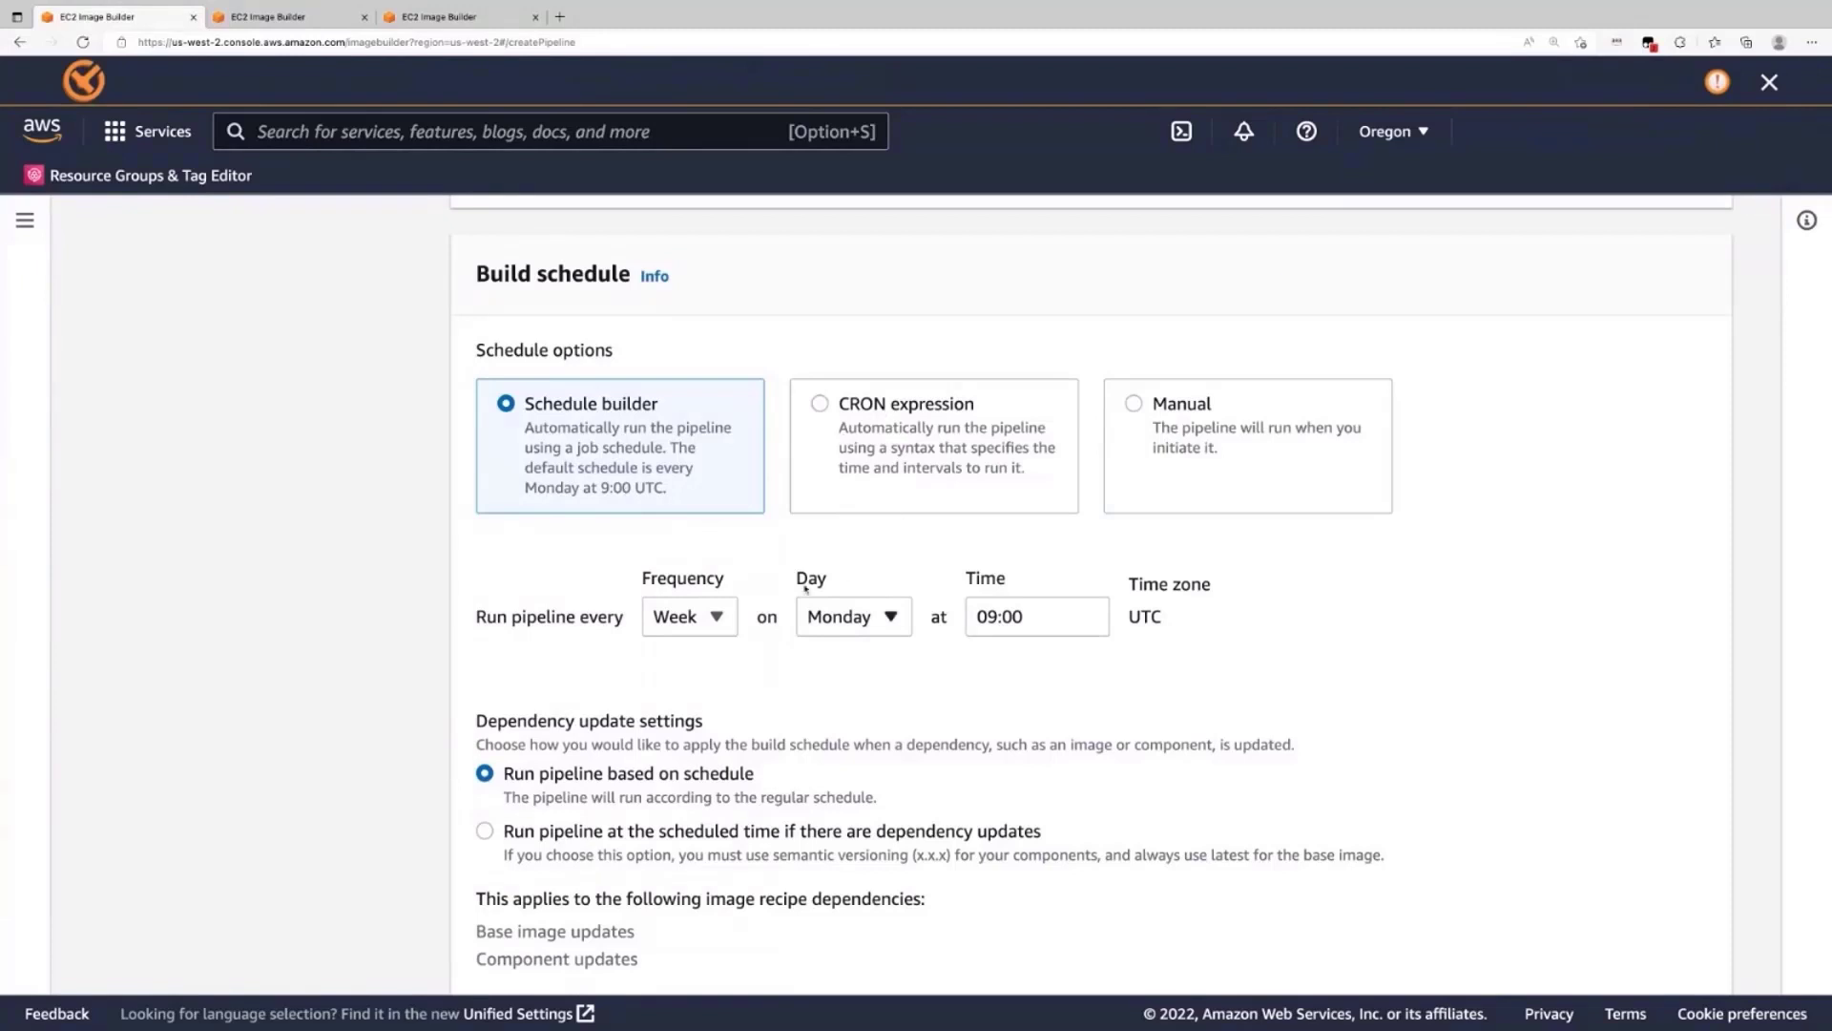
left_click(715, 616)
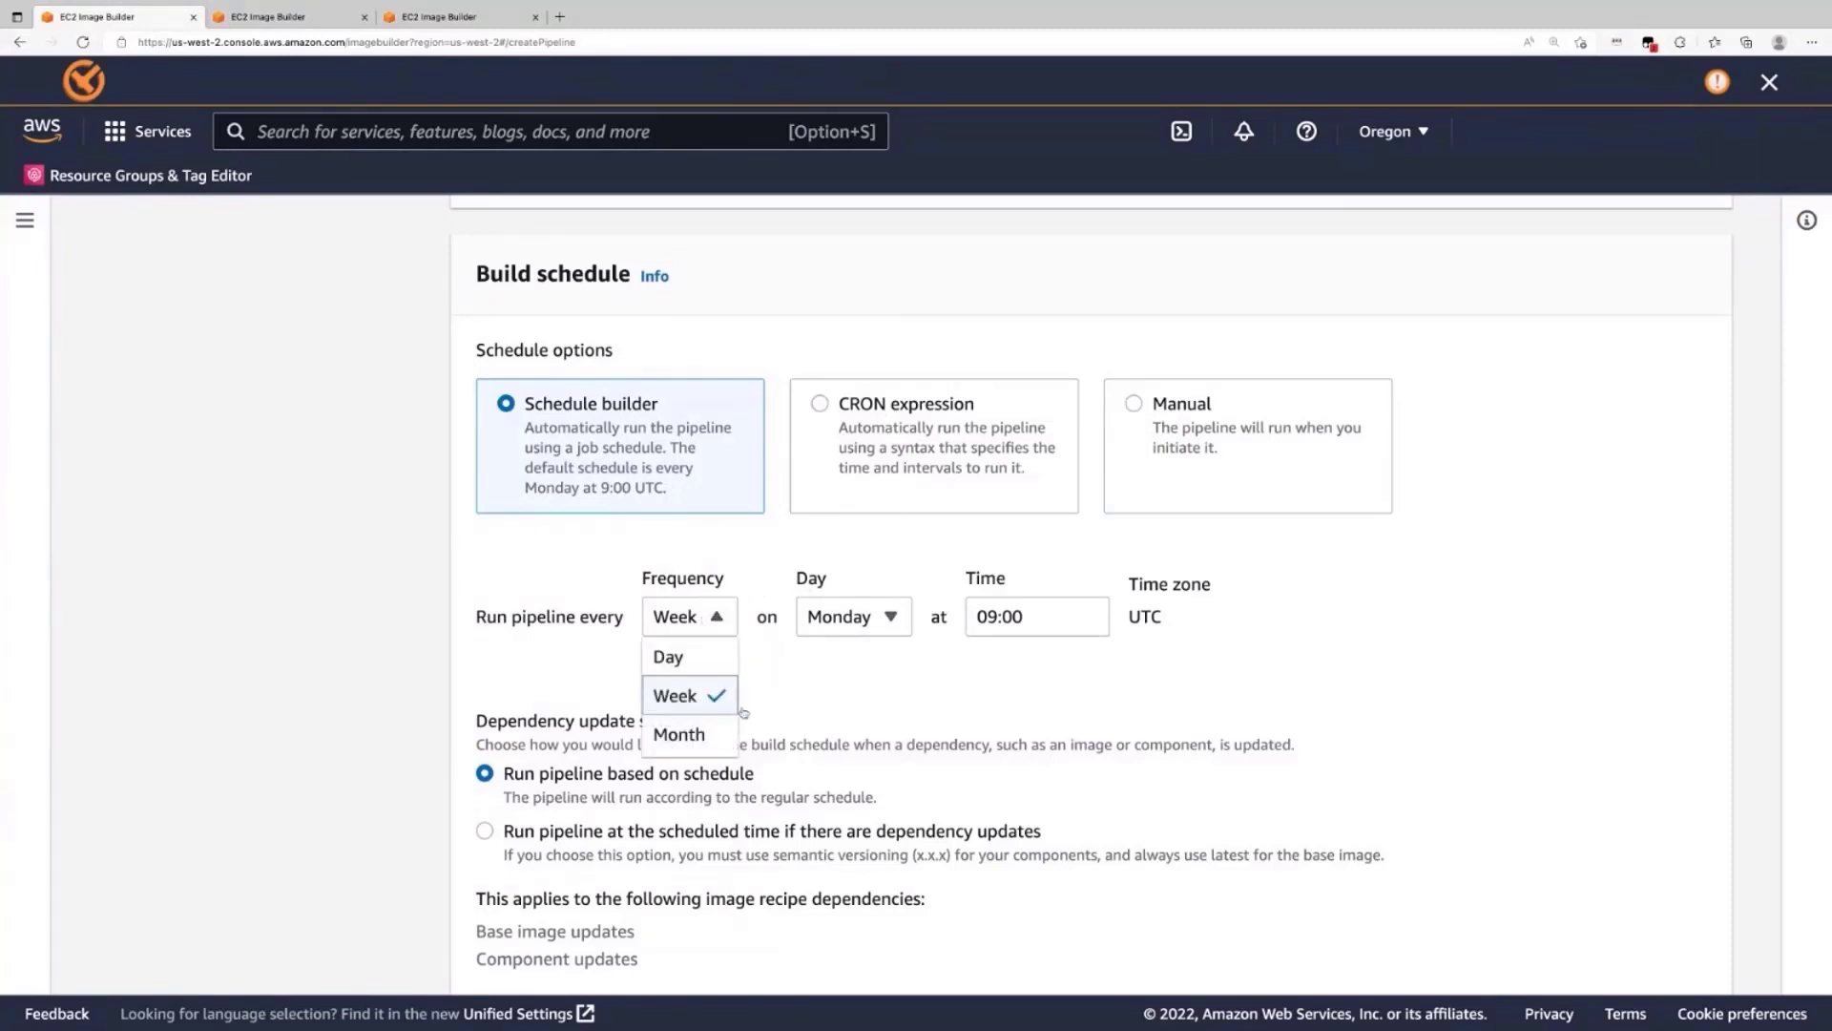
left_click(370, 709)
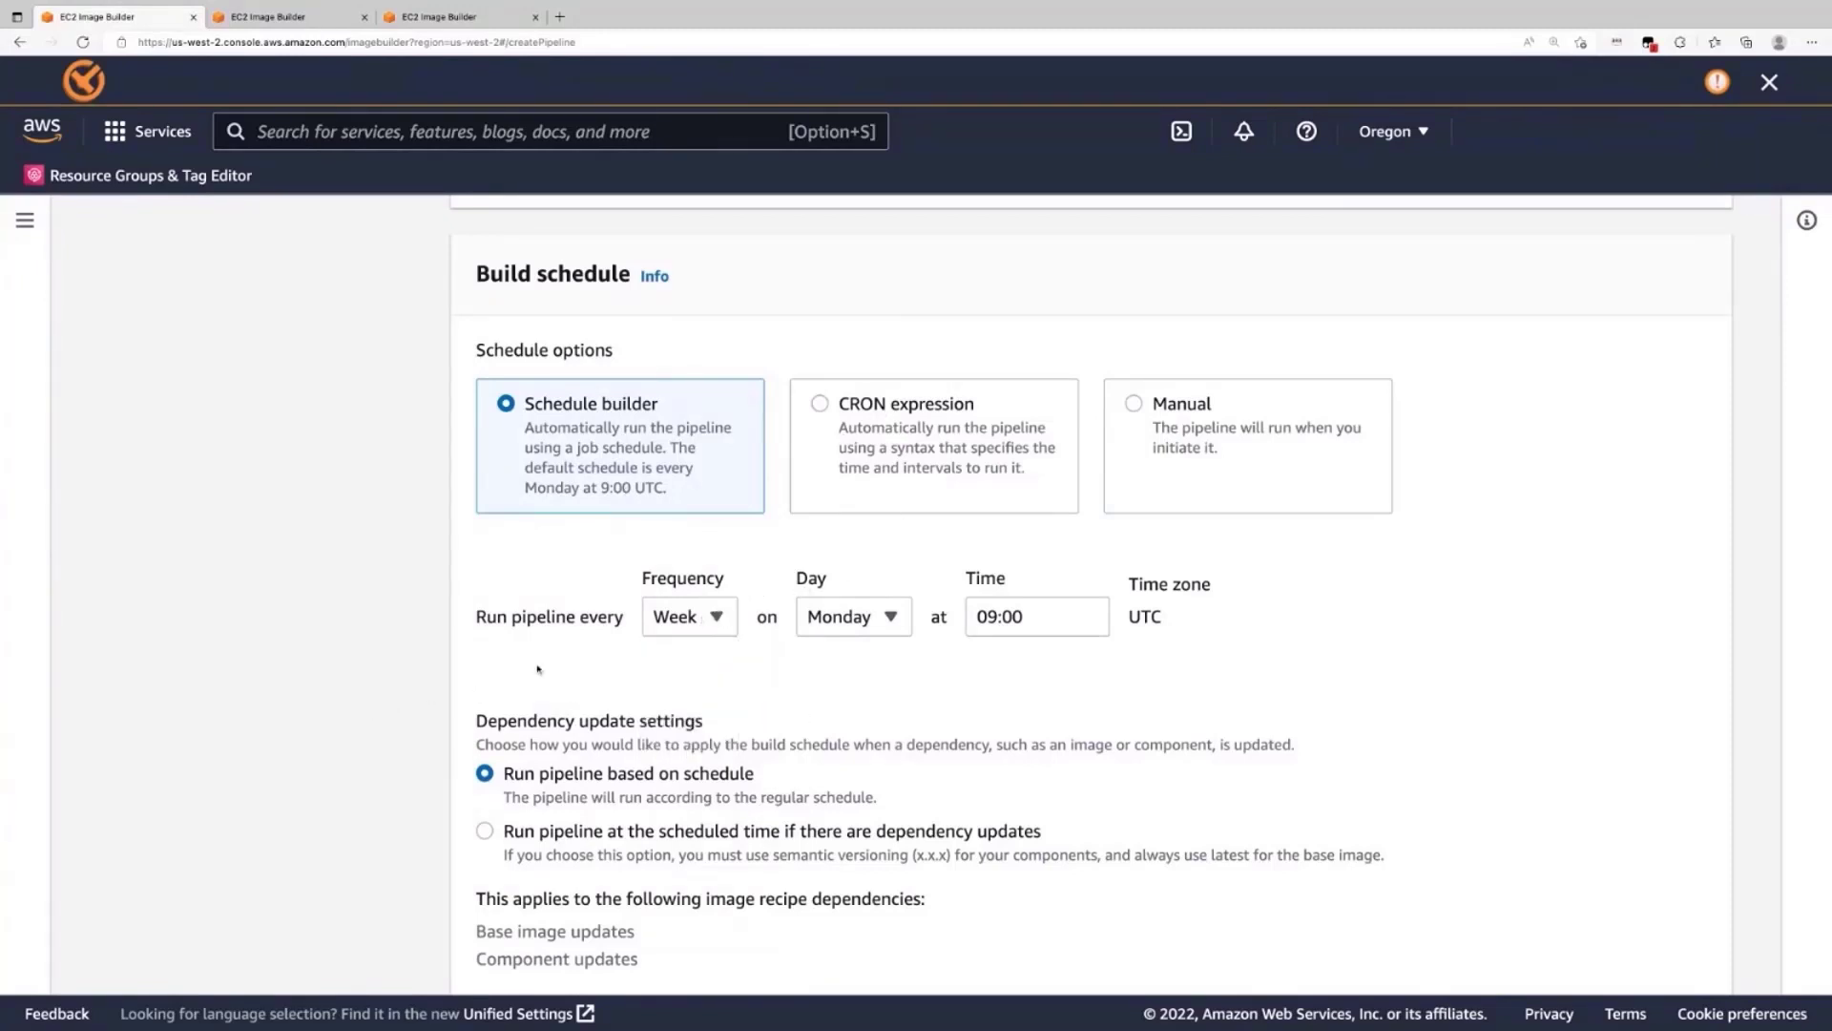
left_click(904, 463)
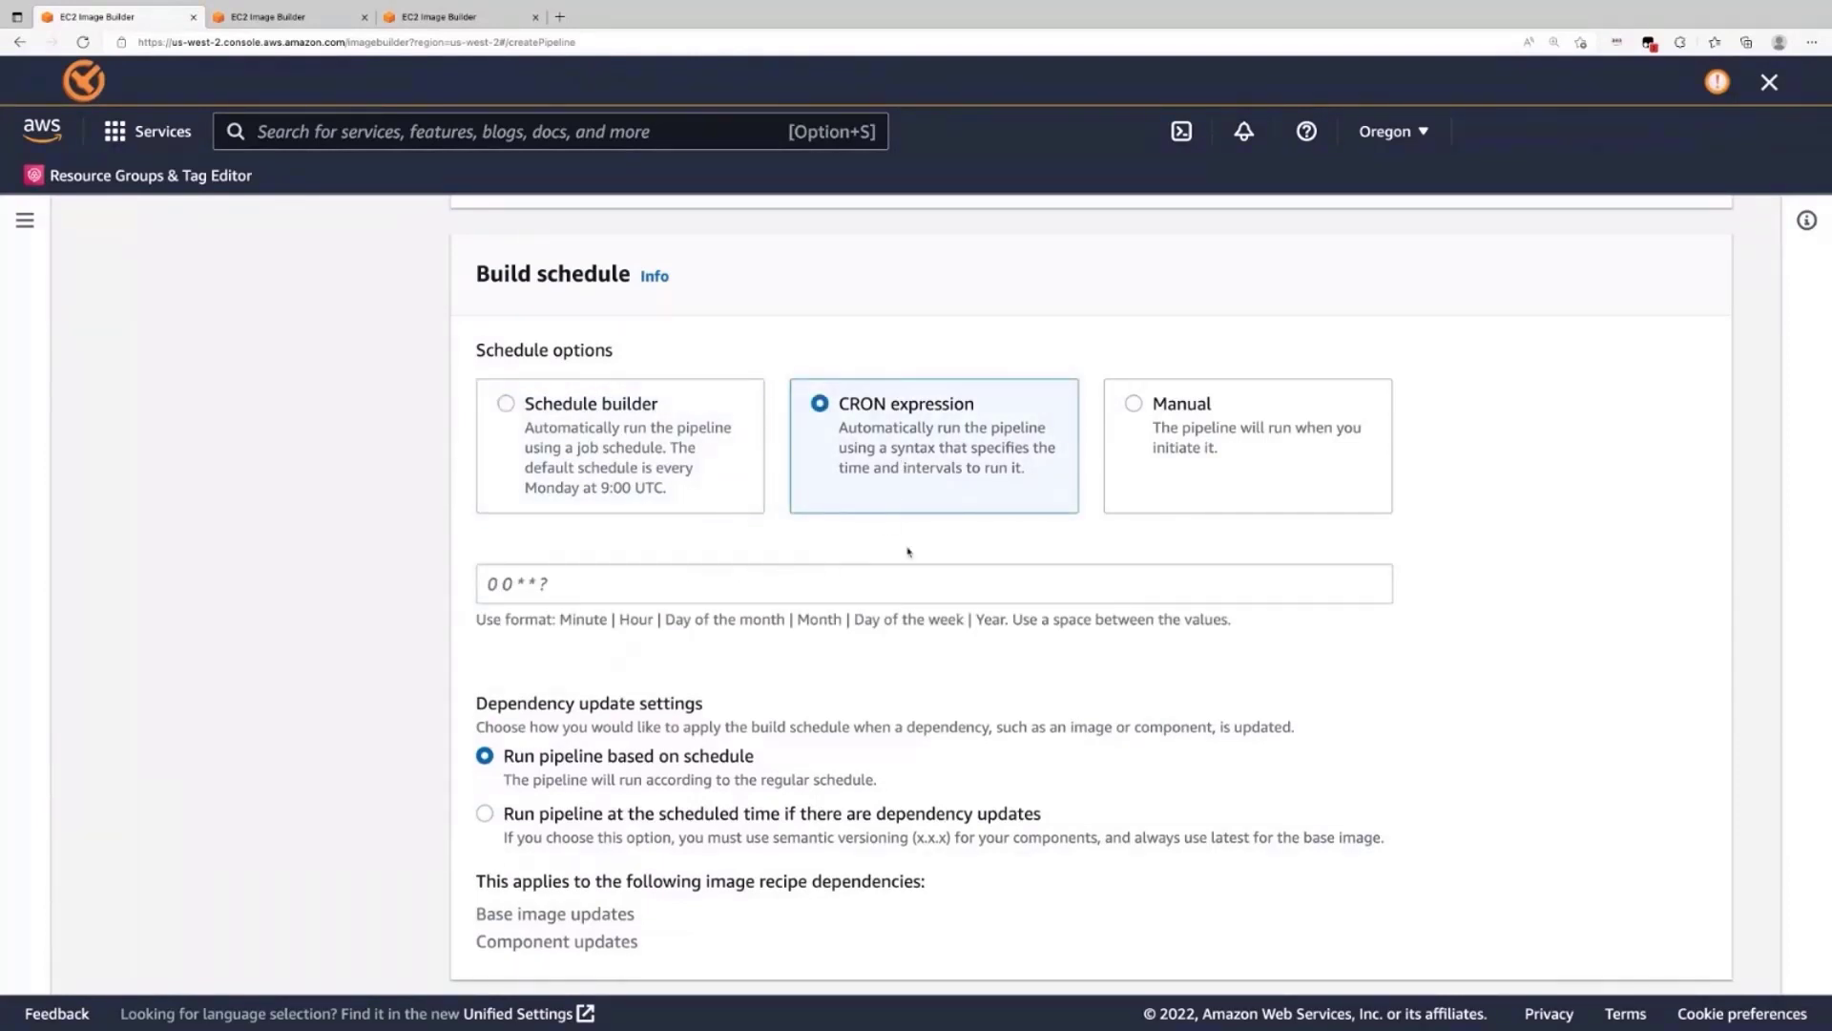
left_click(697, 464)
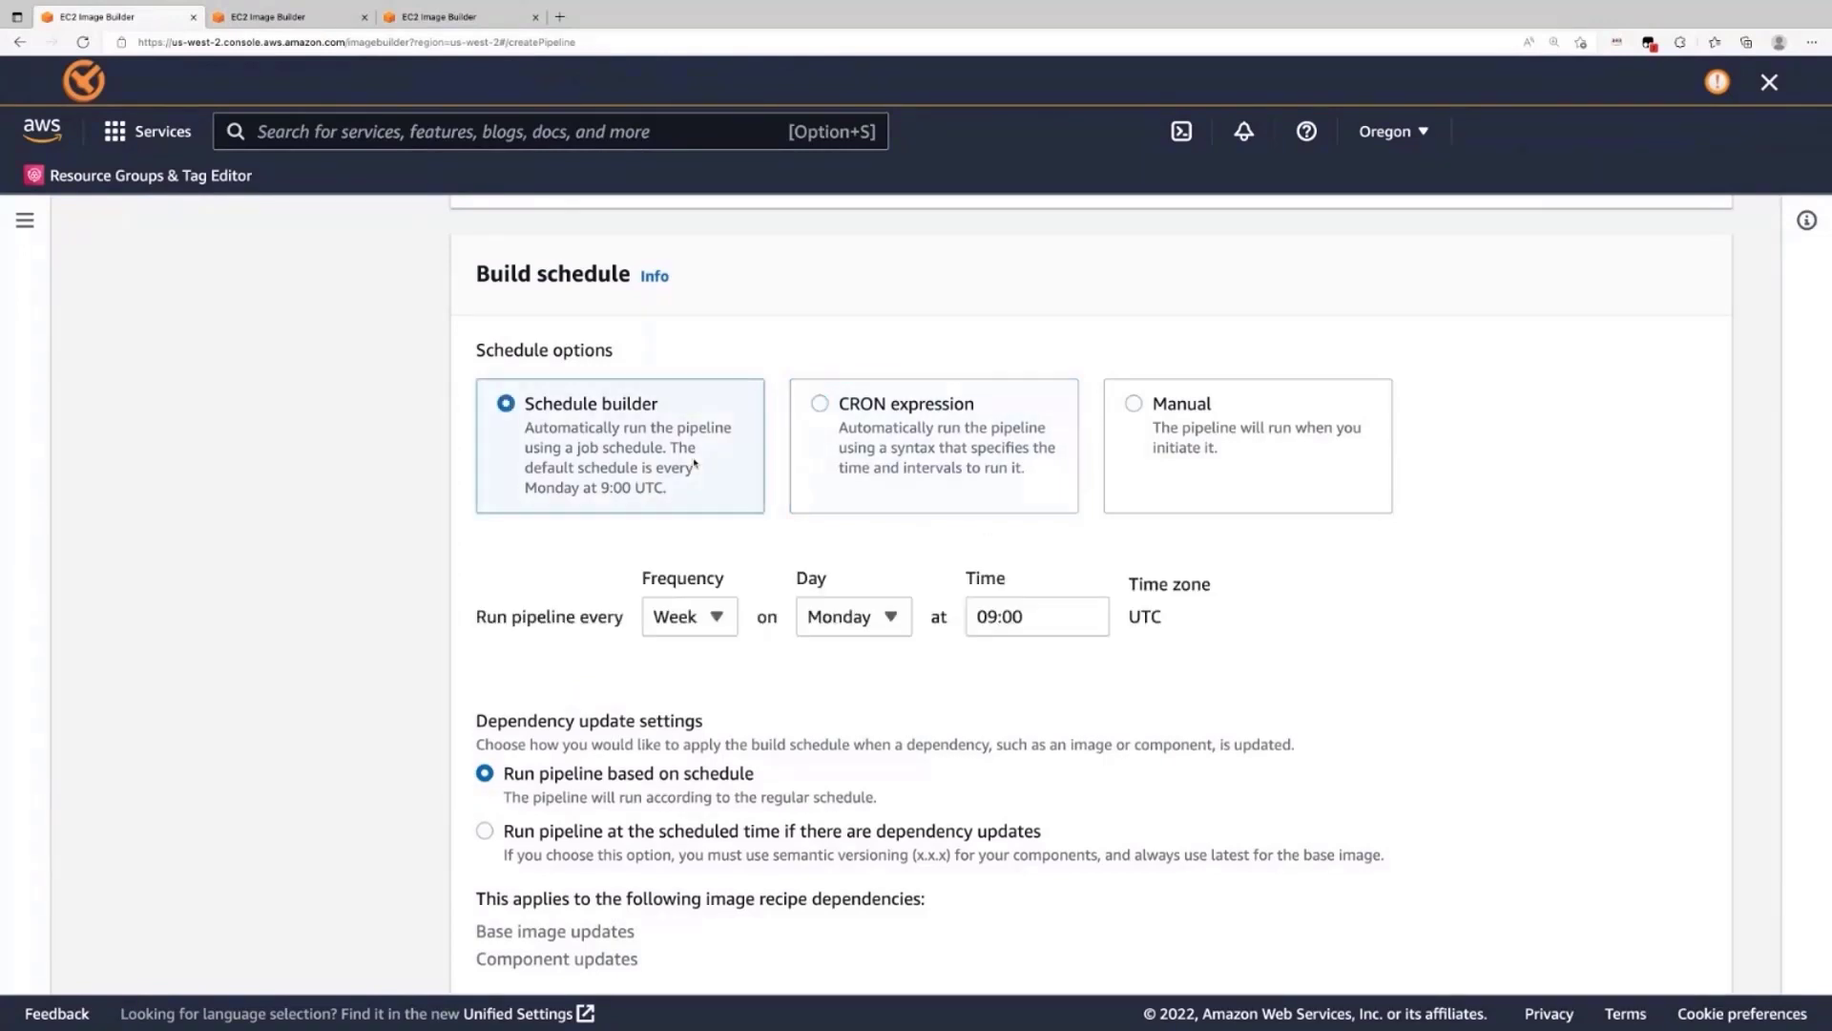
left_click(1139, 480)
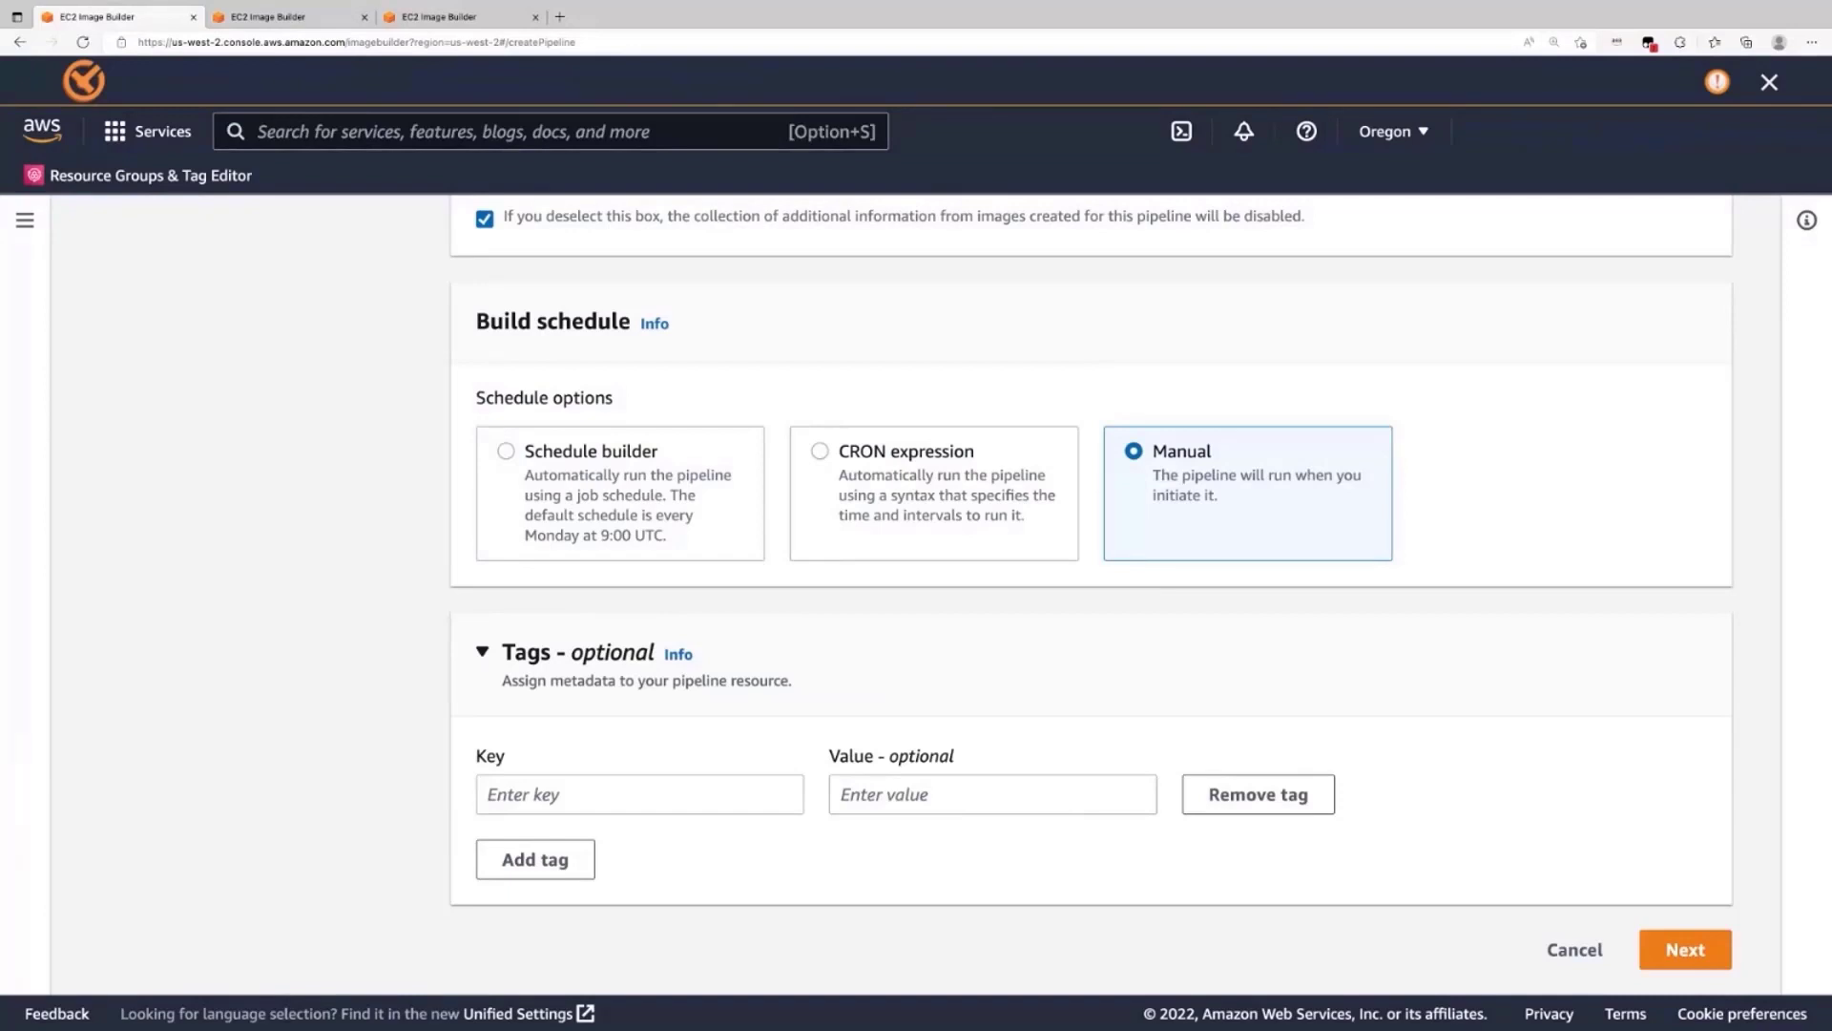
left_click(506, 450)
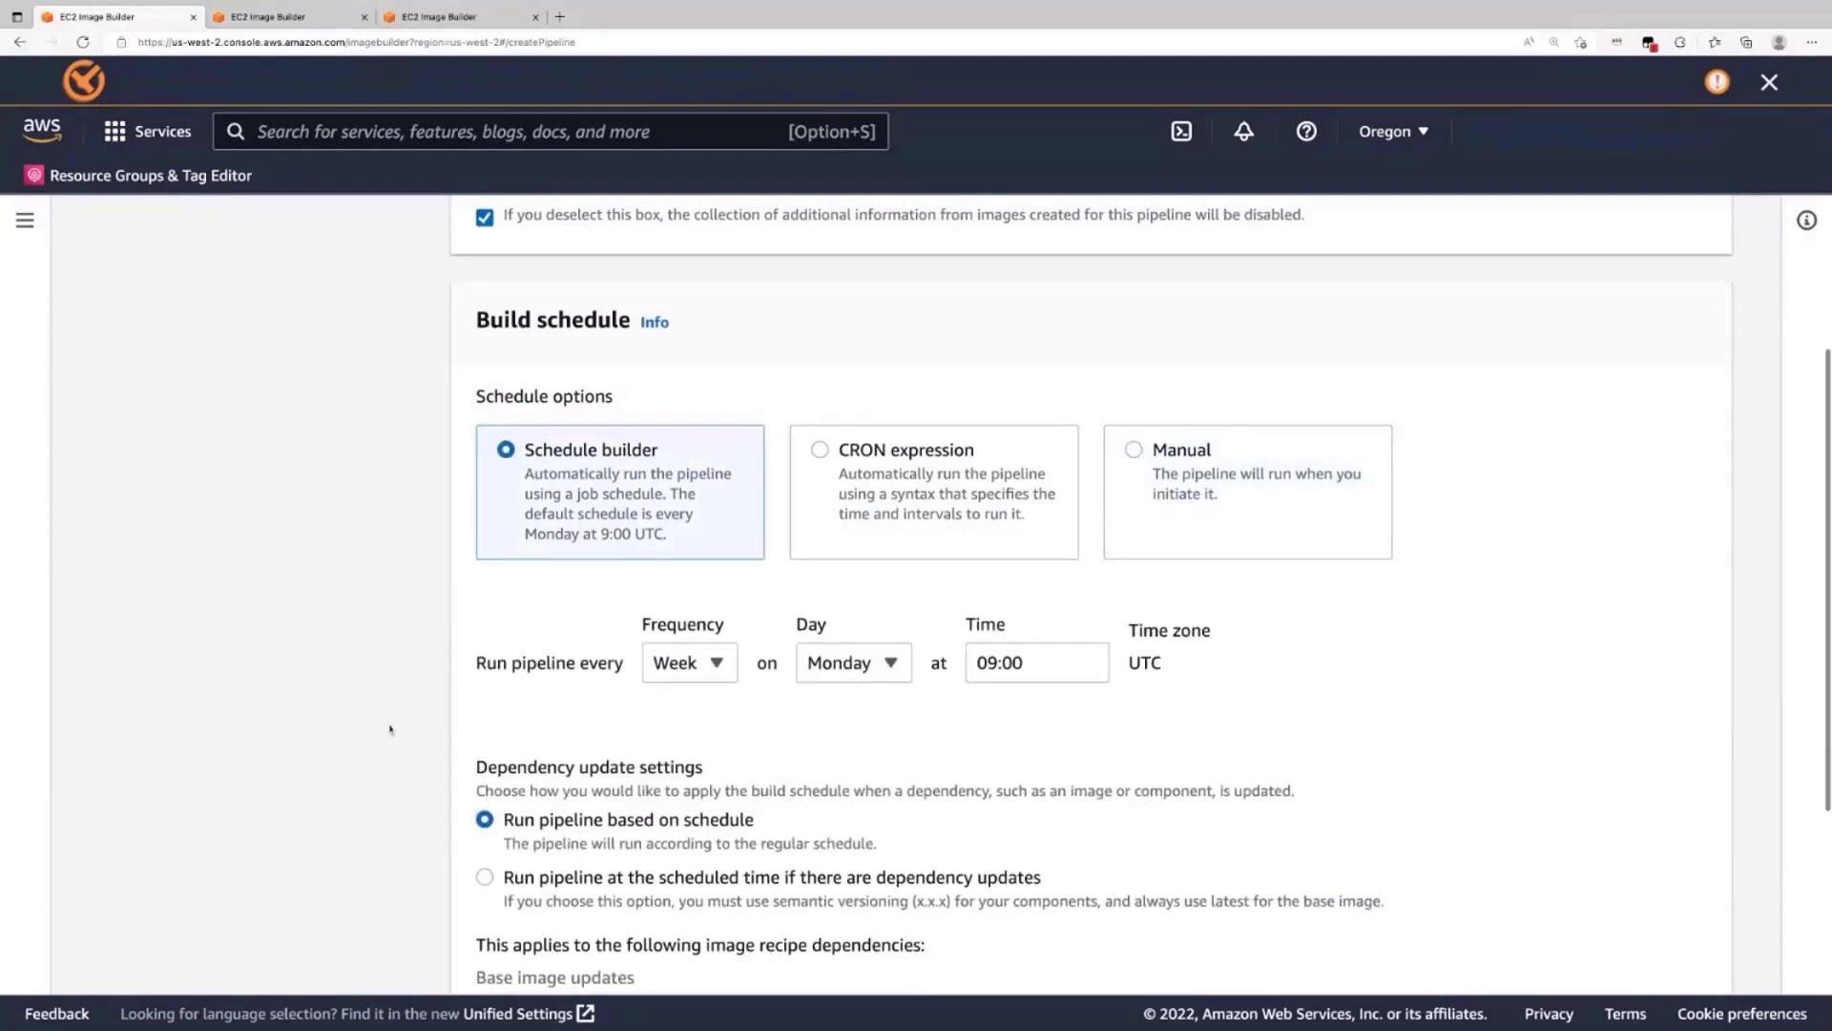
- Set the dependency update settings to run the pipeline at the scheduled time if there are dependency updates
scroll(389, 729, "down", 1)
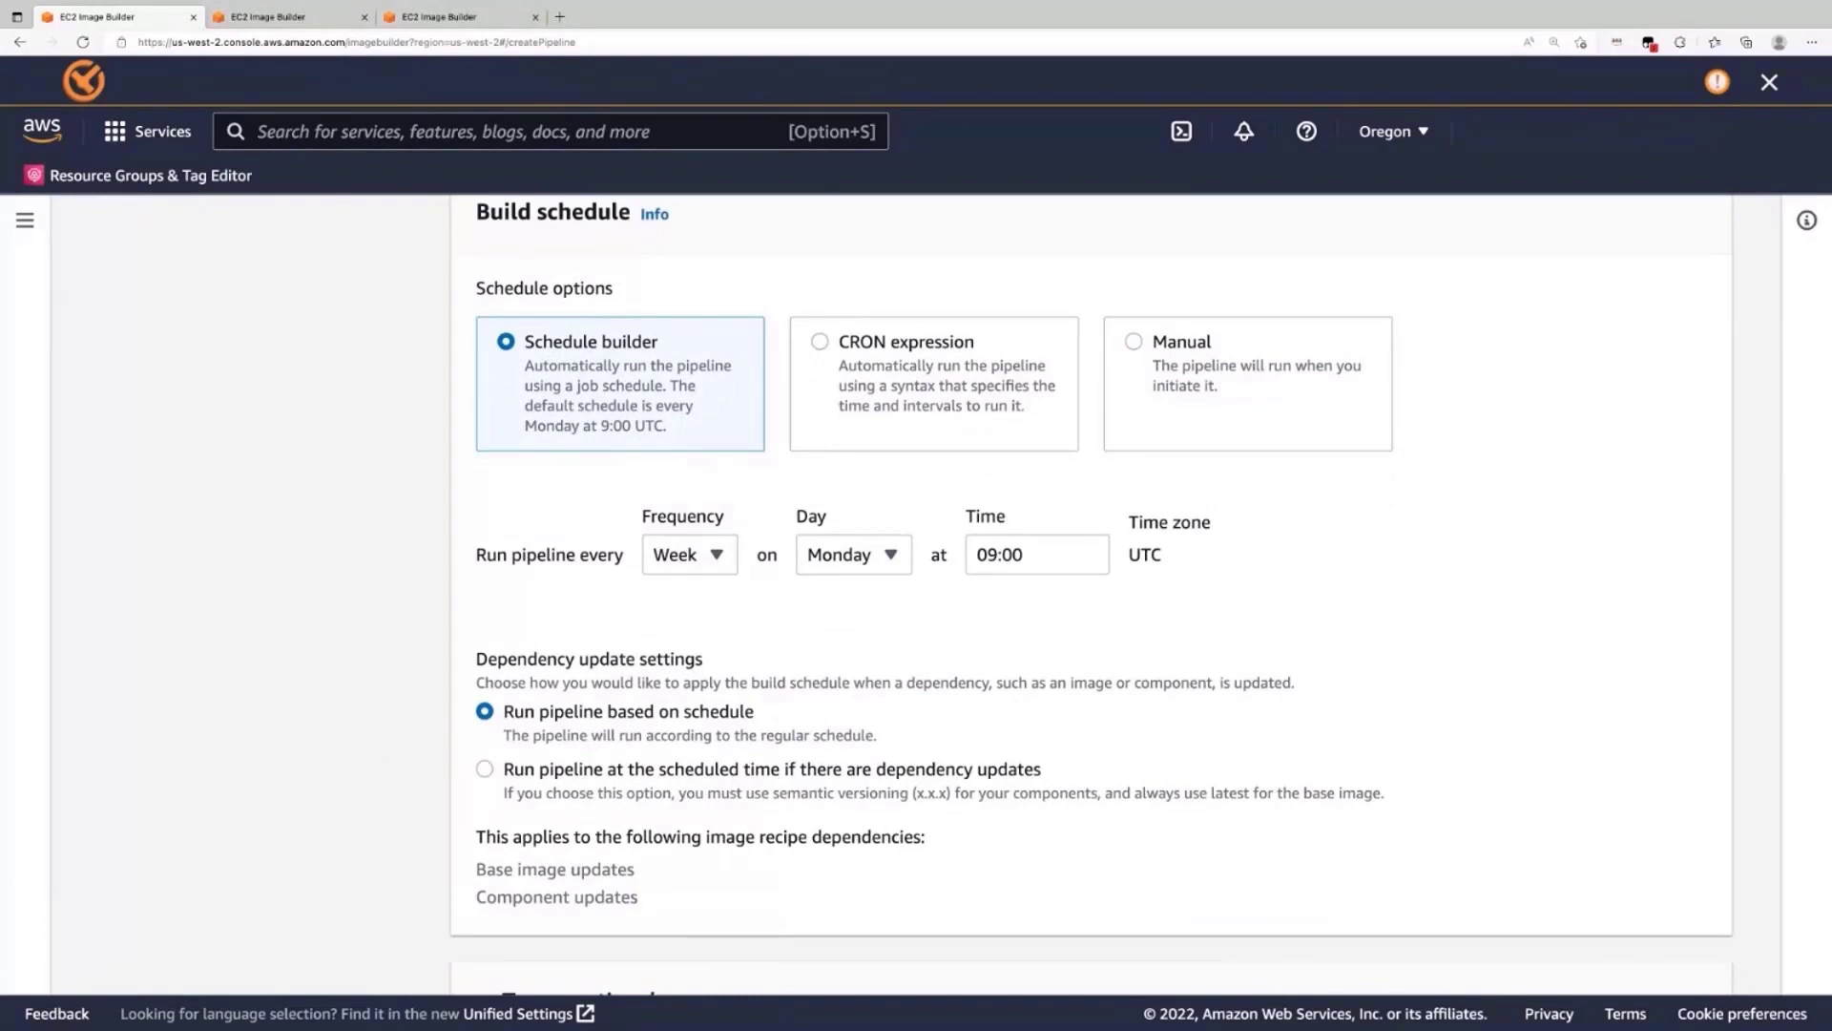
scroll(464, 674, "down", 1)
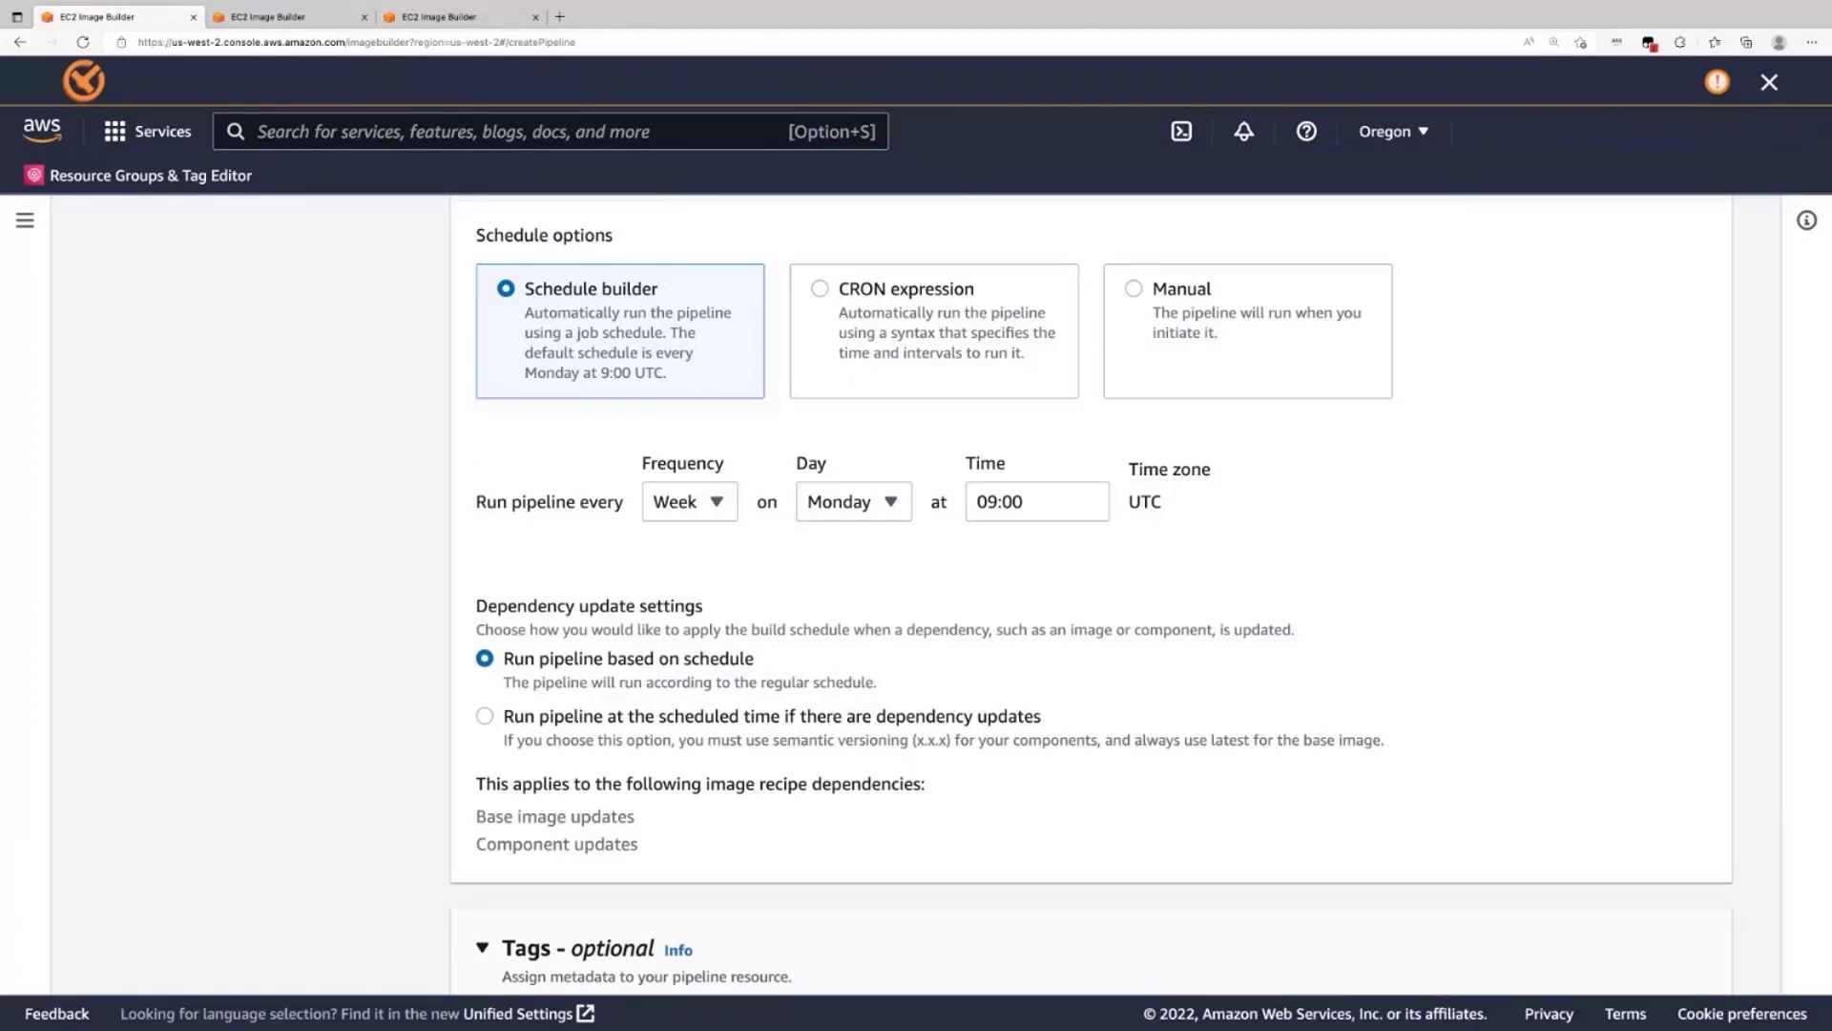
scroll(615, 704, "down", 1)
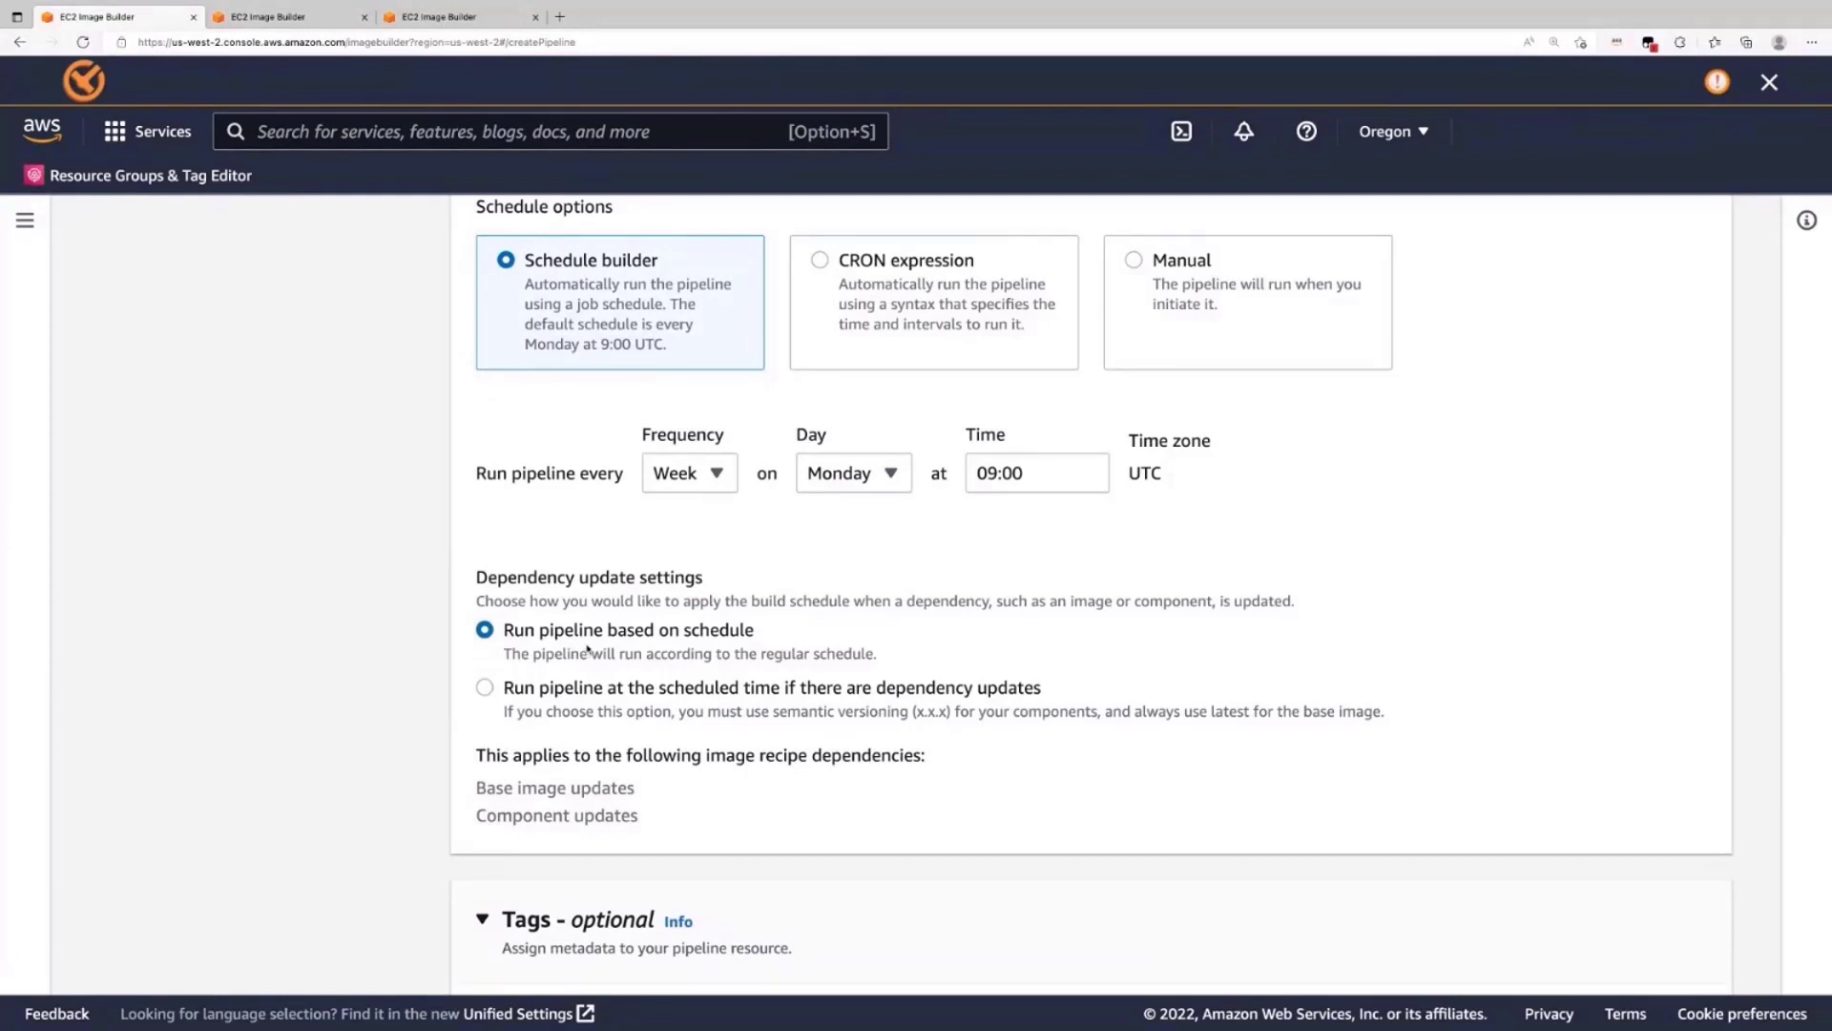
left_click(600, 691)
scroll(620, 656, "down", 1)
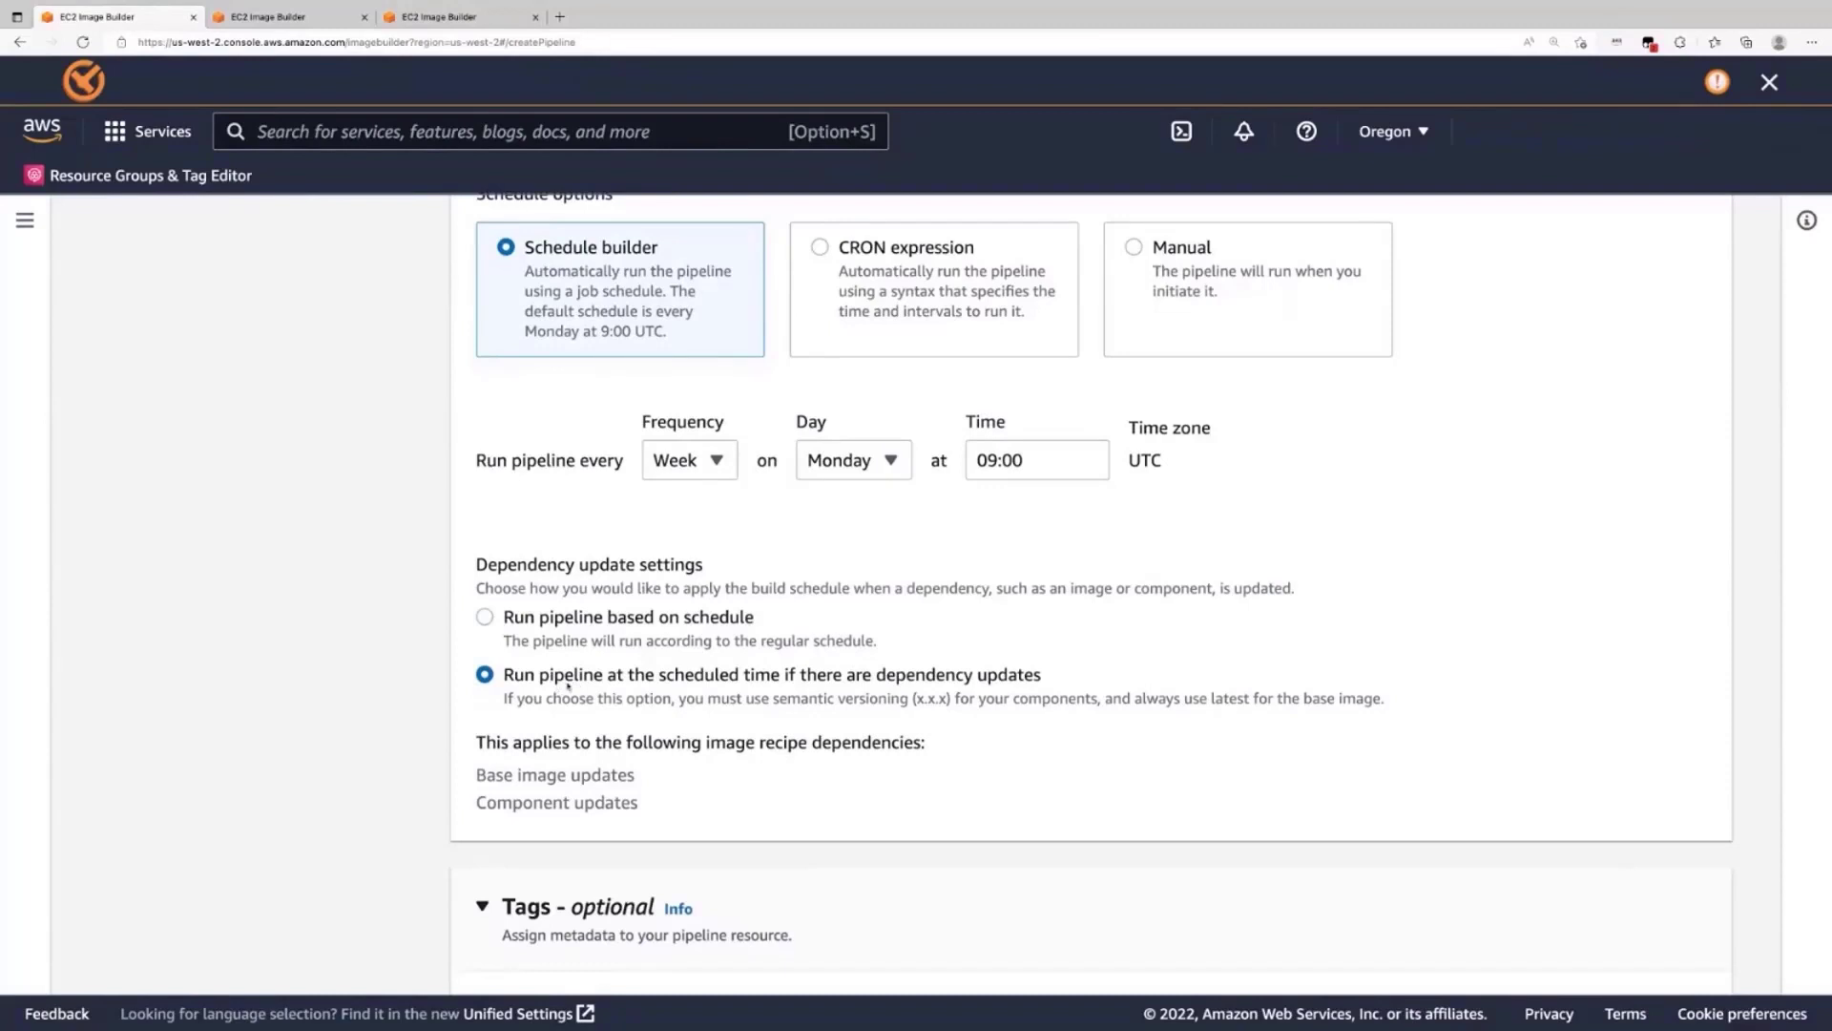
- Tag the pipeline with key "Pipeline tag key" and value "Pipeline tag value", and continue to the recipe step
scroll(691, 685, "down", 5)
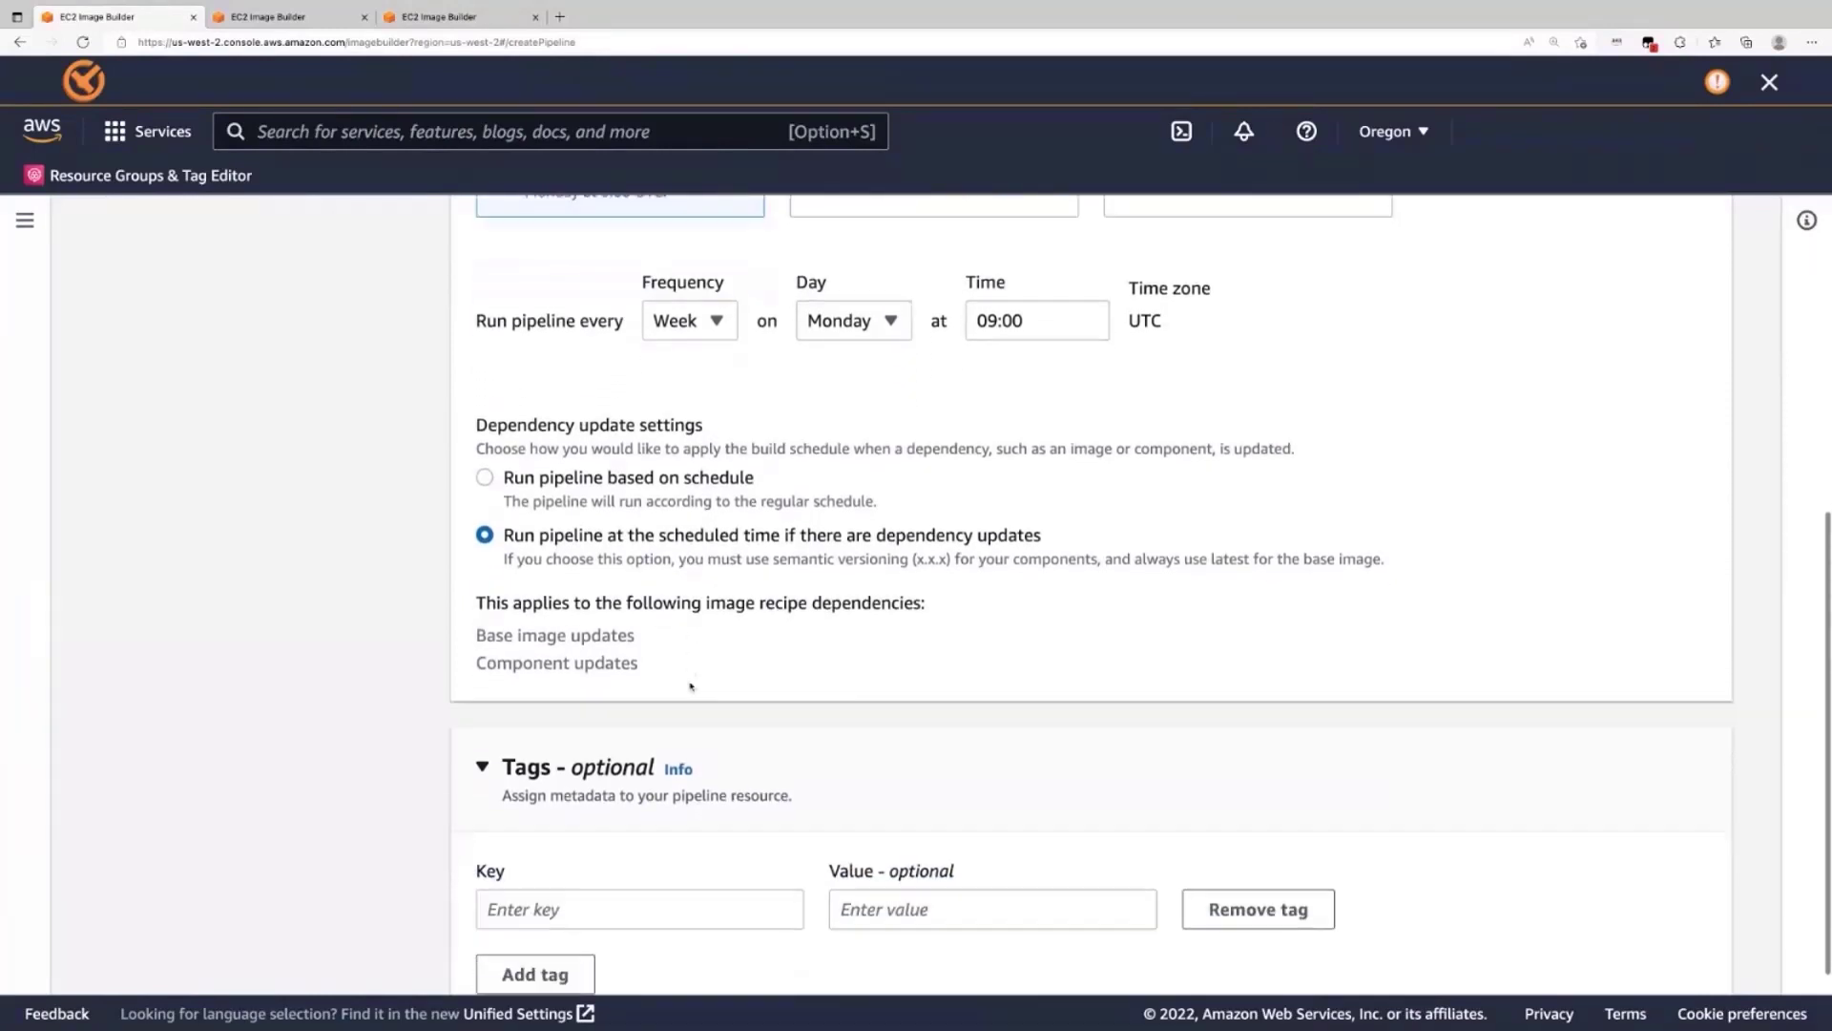
left_click(616, 794)
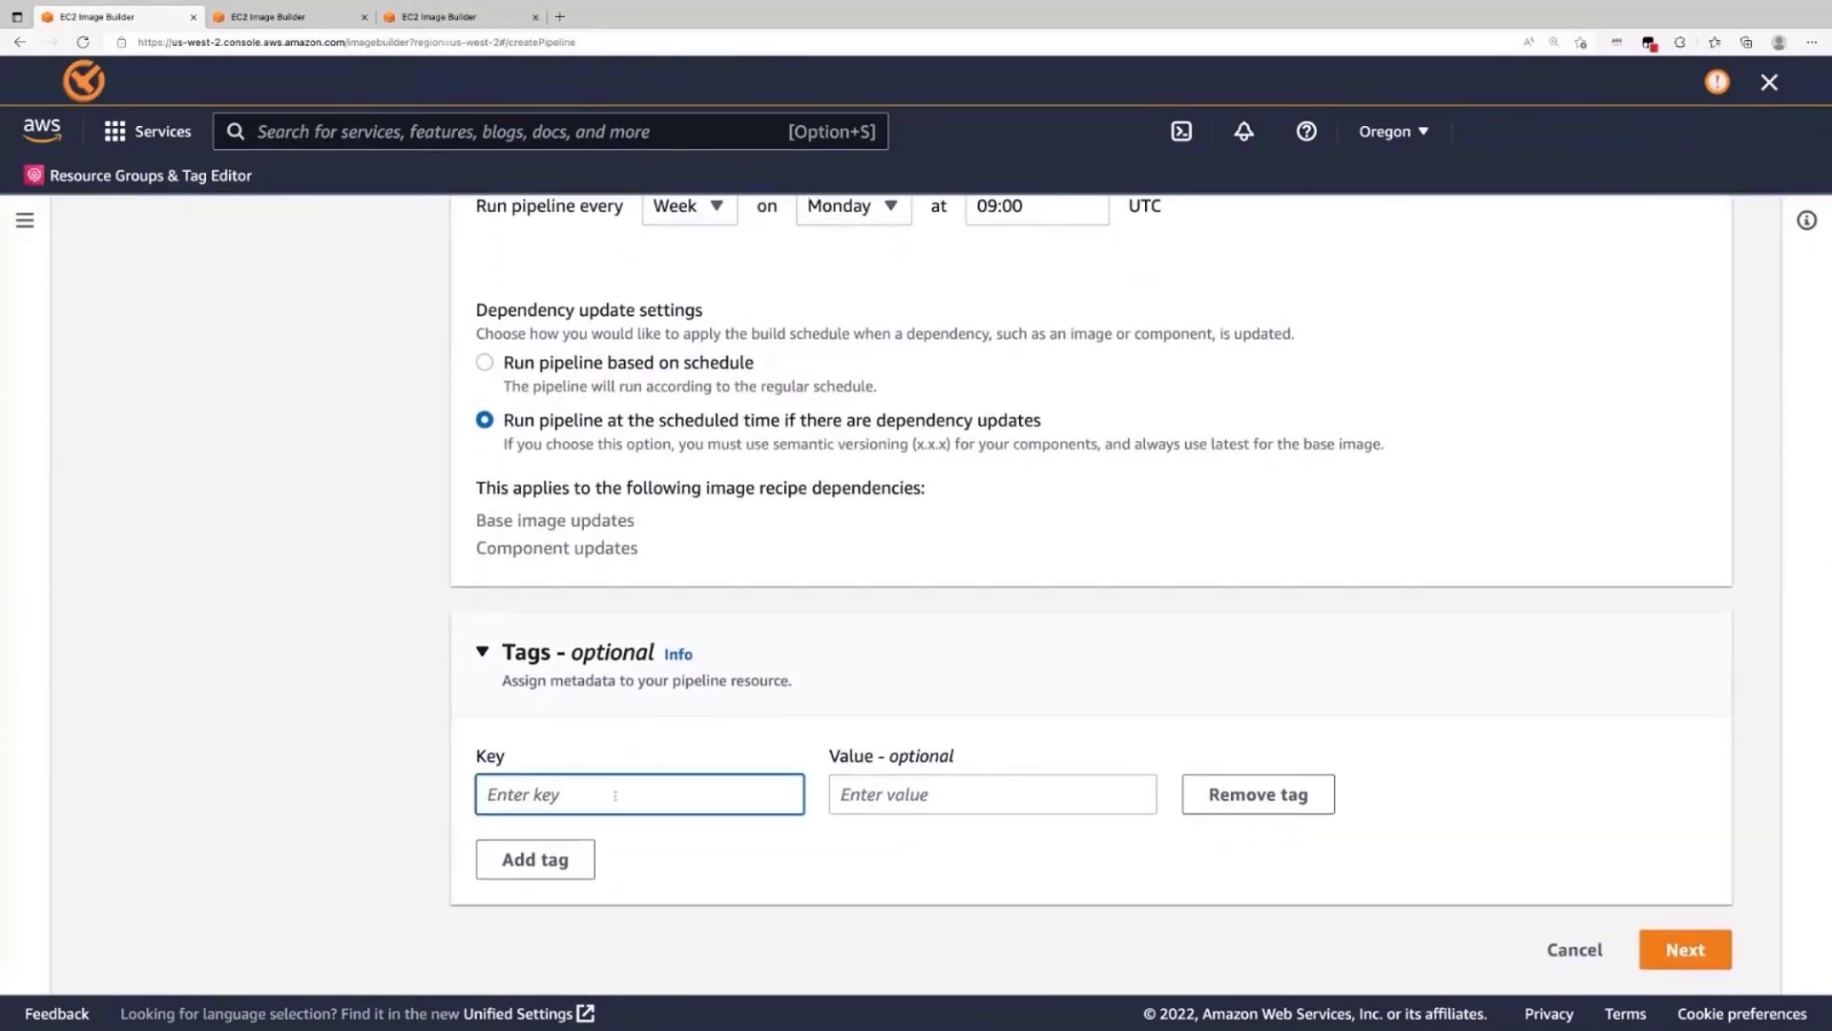
type("Pipeline tag key")
key("Tab")
type("Pipeline taag")
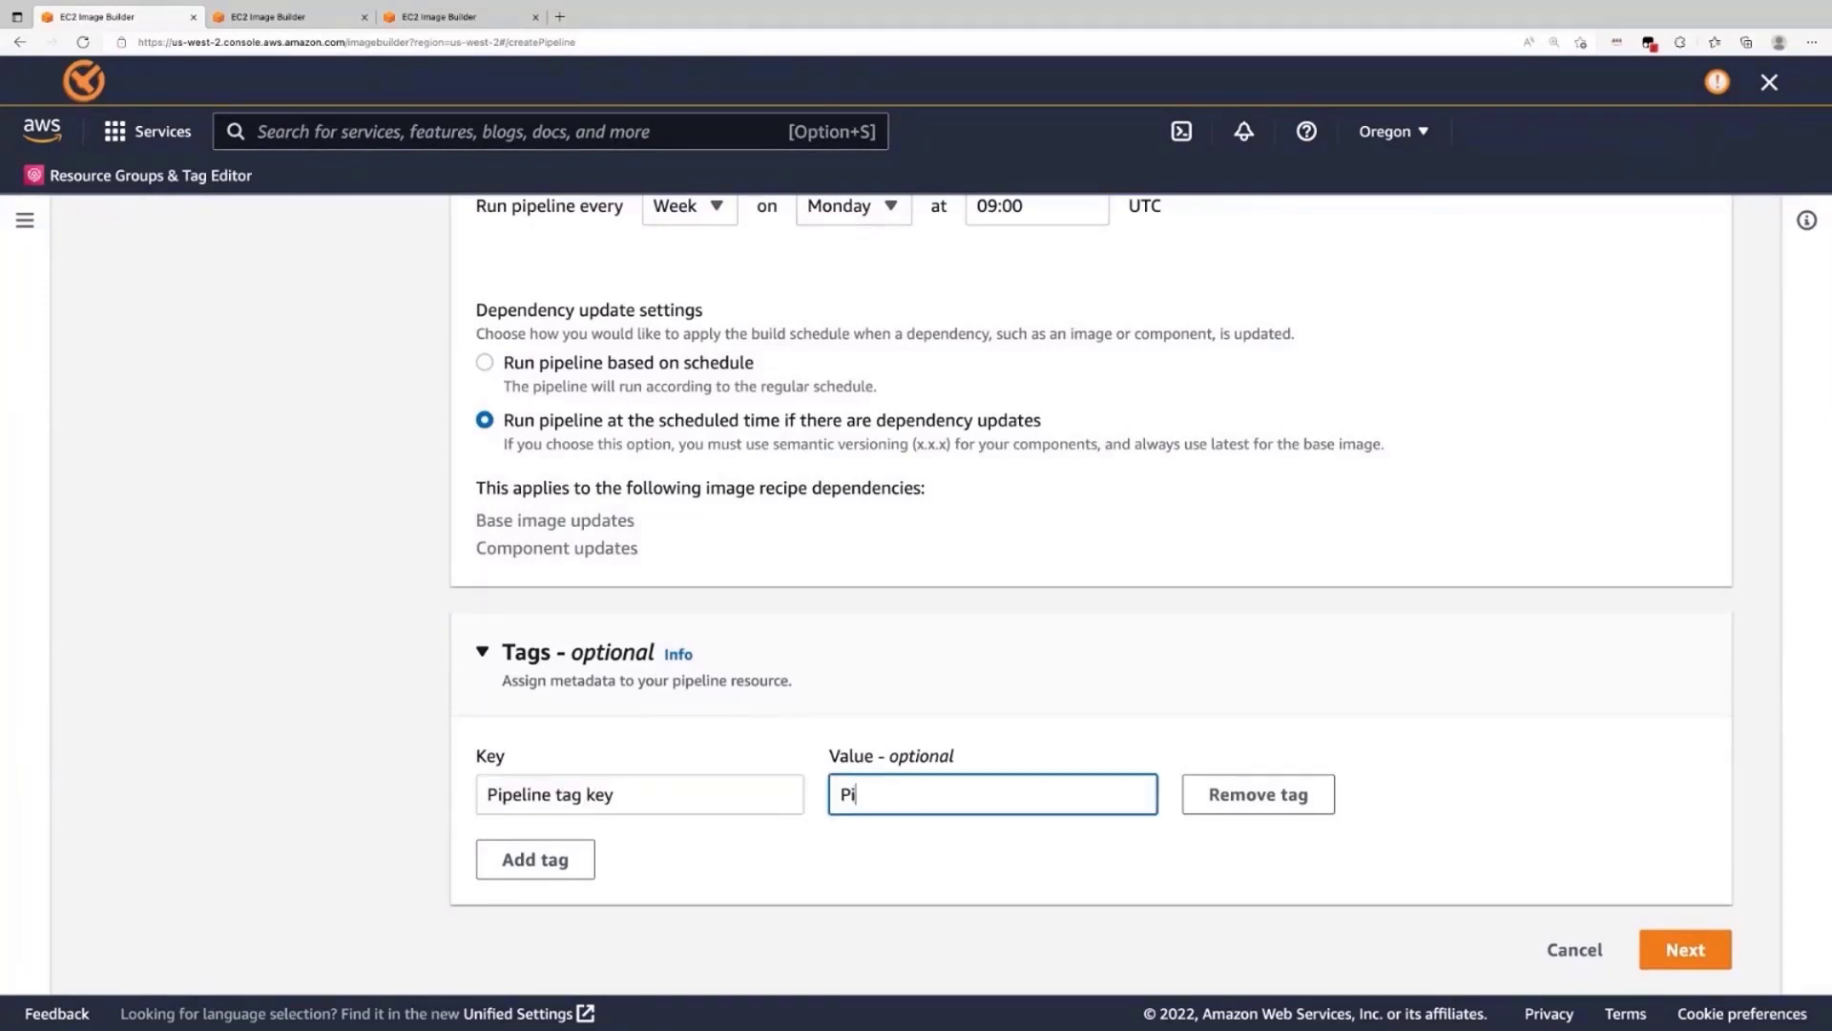
type("va")
key("BackSpace")
key("BackSpace")
key("BackSpace")
key("BackSpace")
type("val")
key("BackSpace")
key("BackSpace")
key("BackSpace")
type("g value")
left_click(1681, 949)
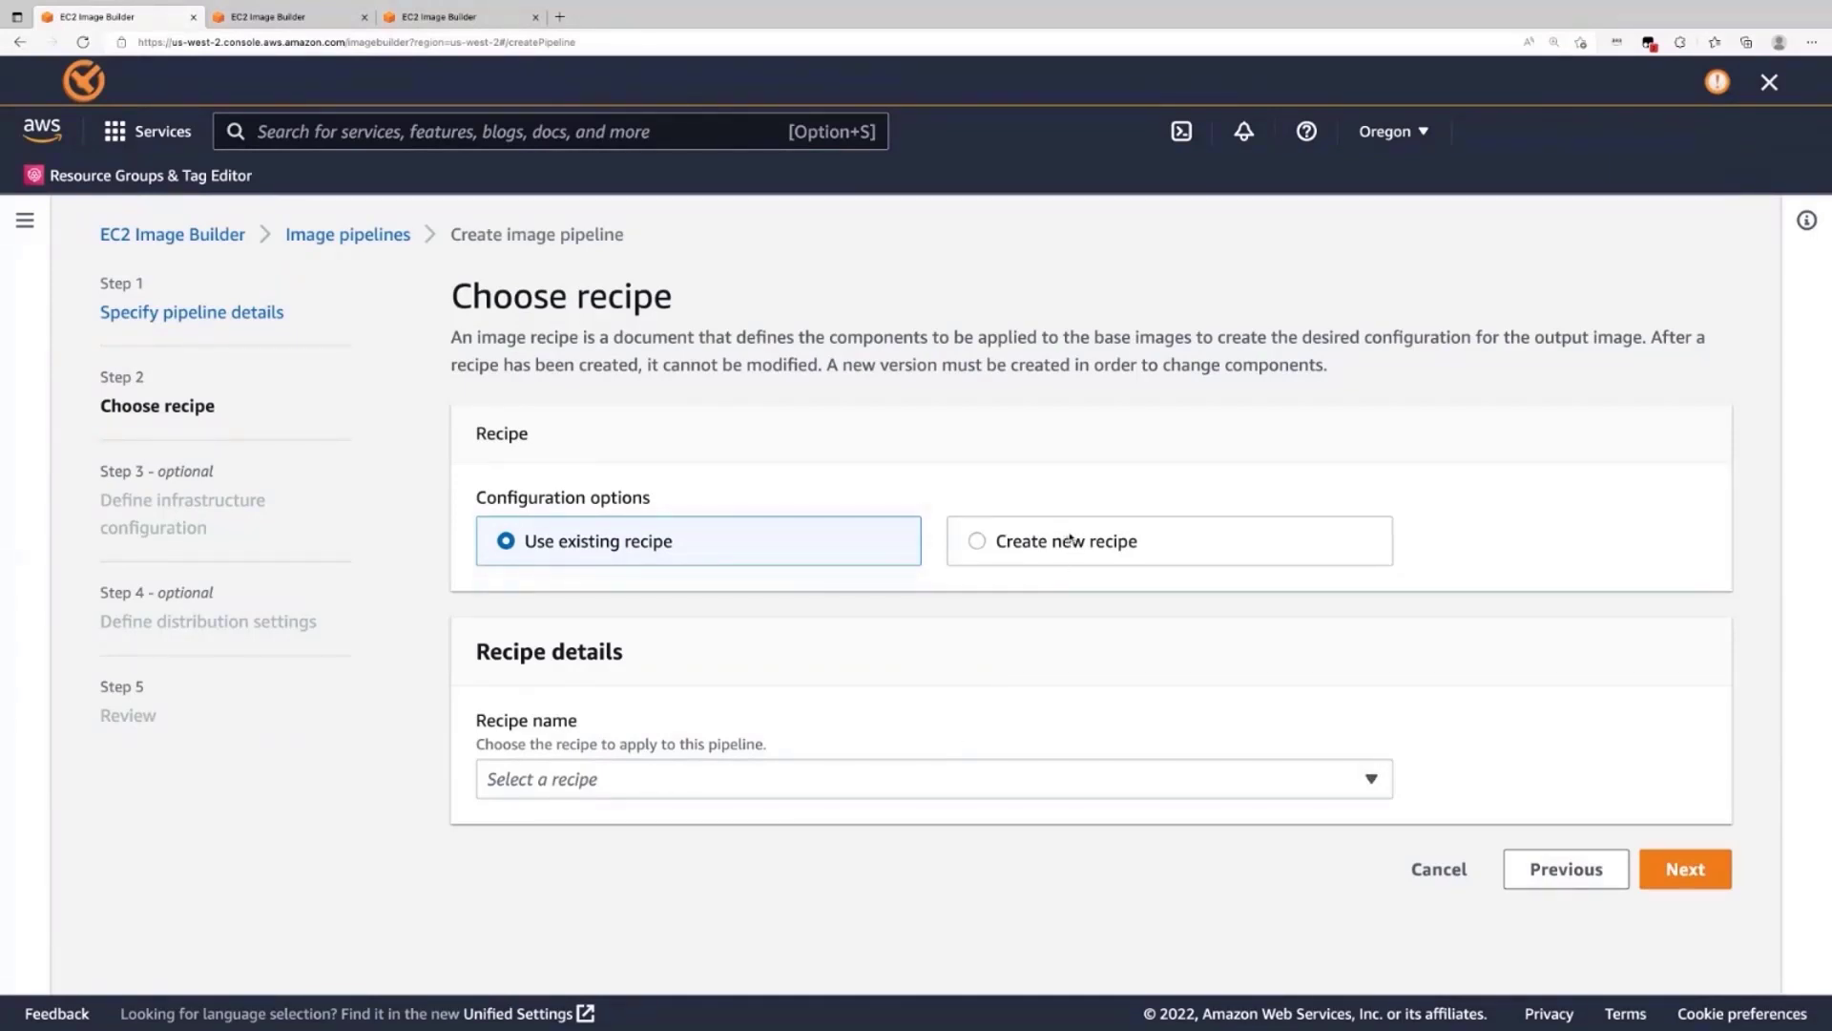
- Choose to create a new recipe for the pipeline instead of using an existing one
left_click(961, 790)
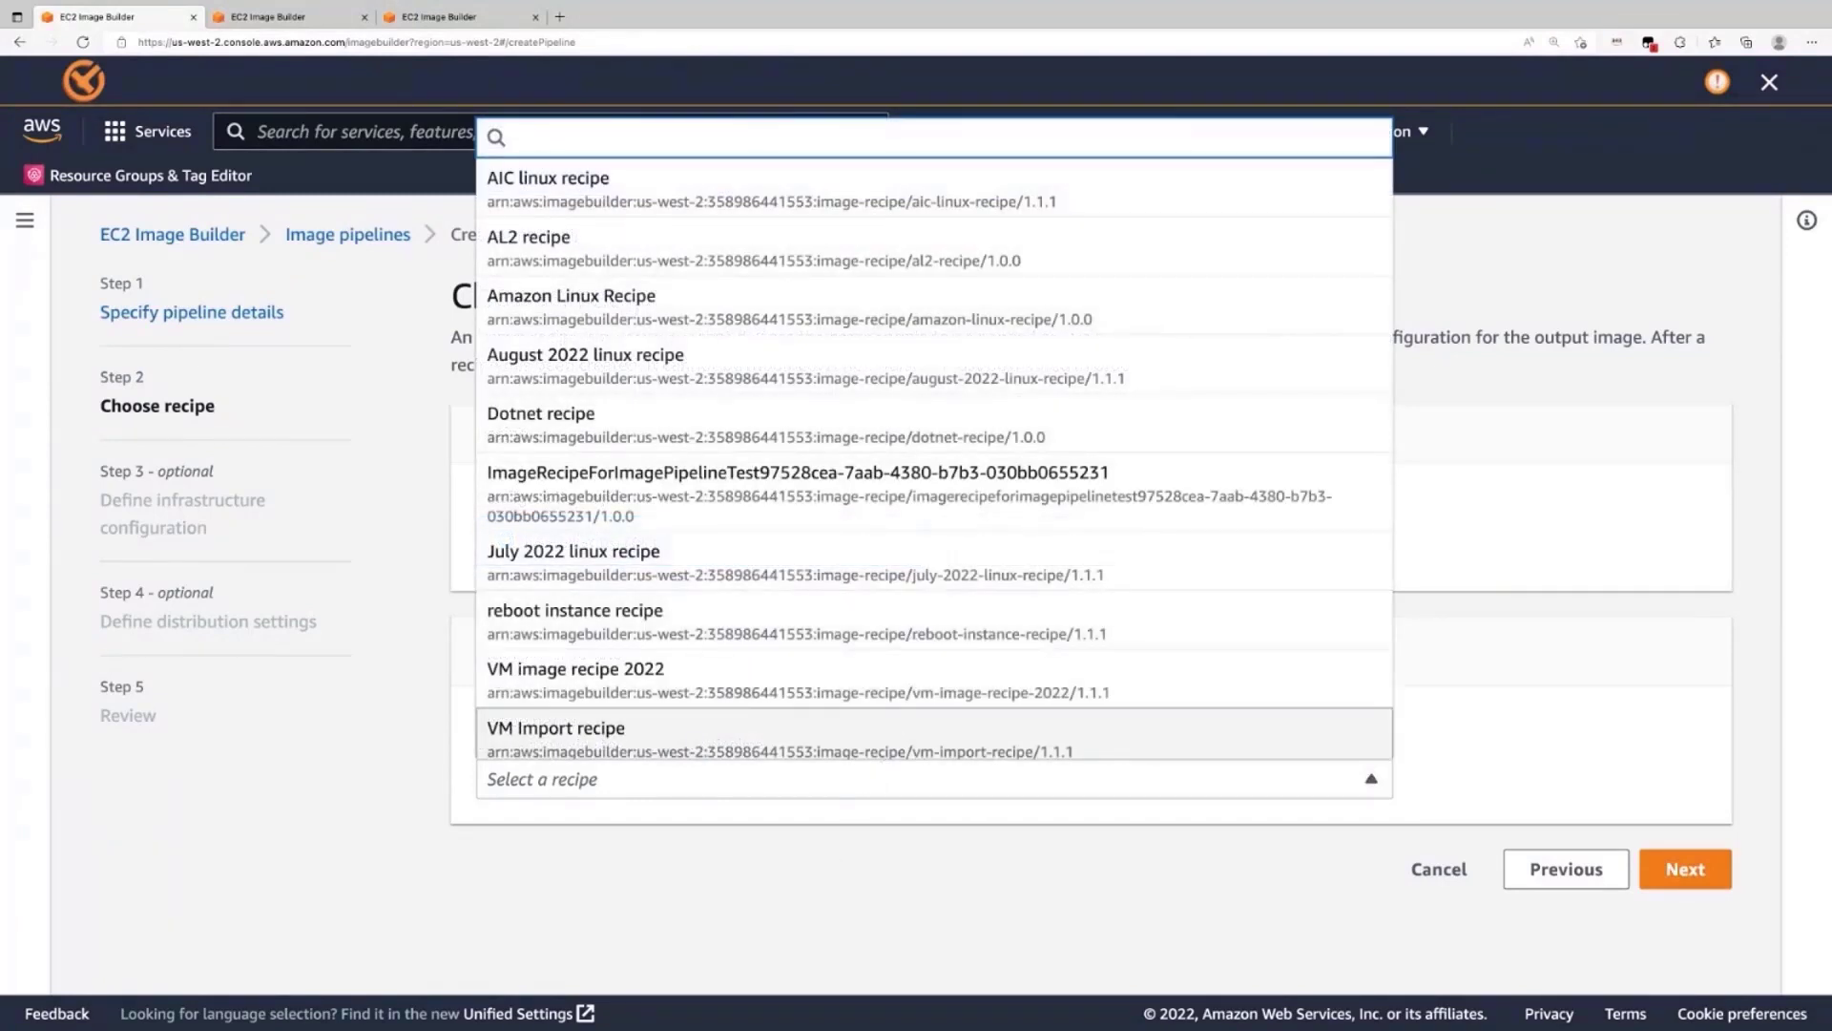
key("Escape")
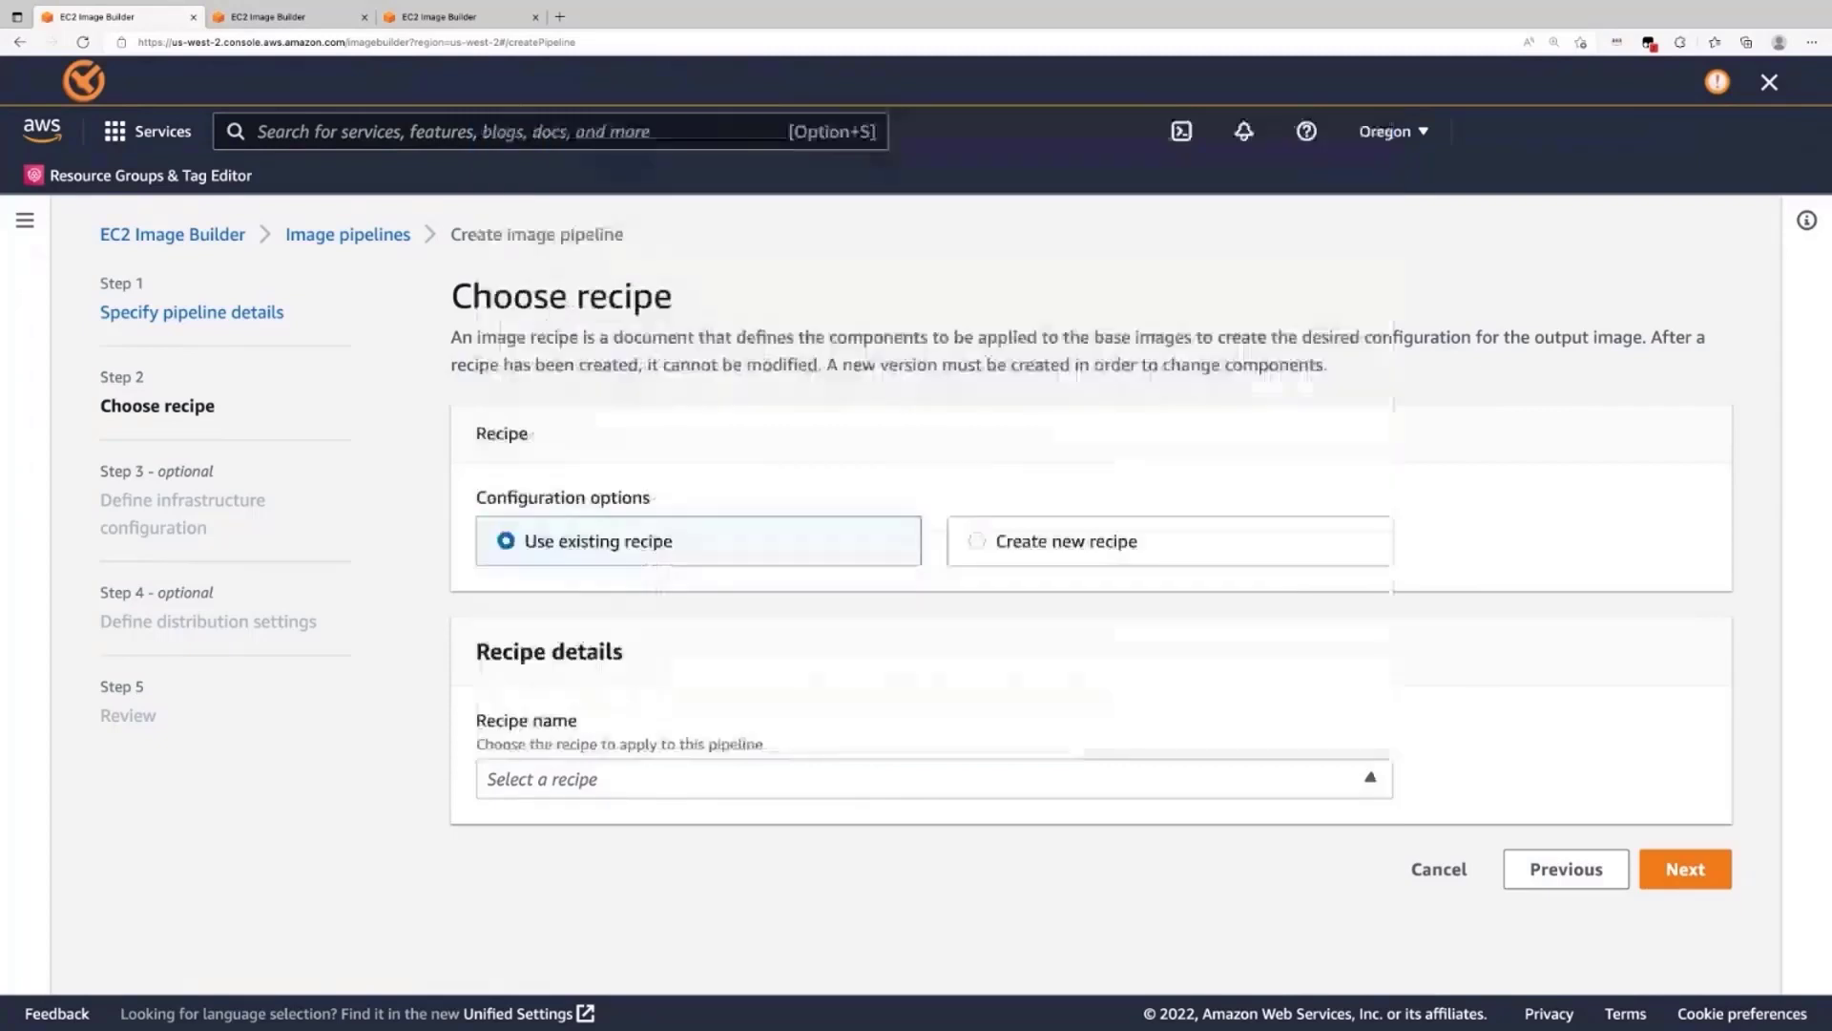
left_click(1004, 548)
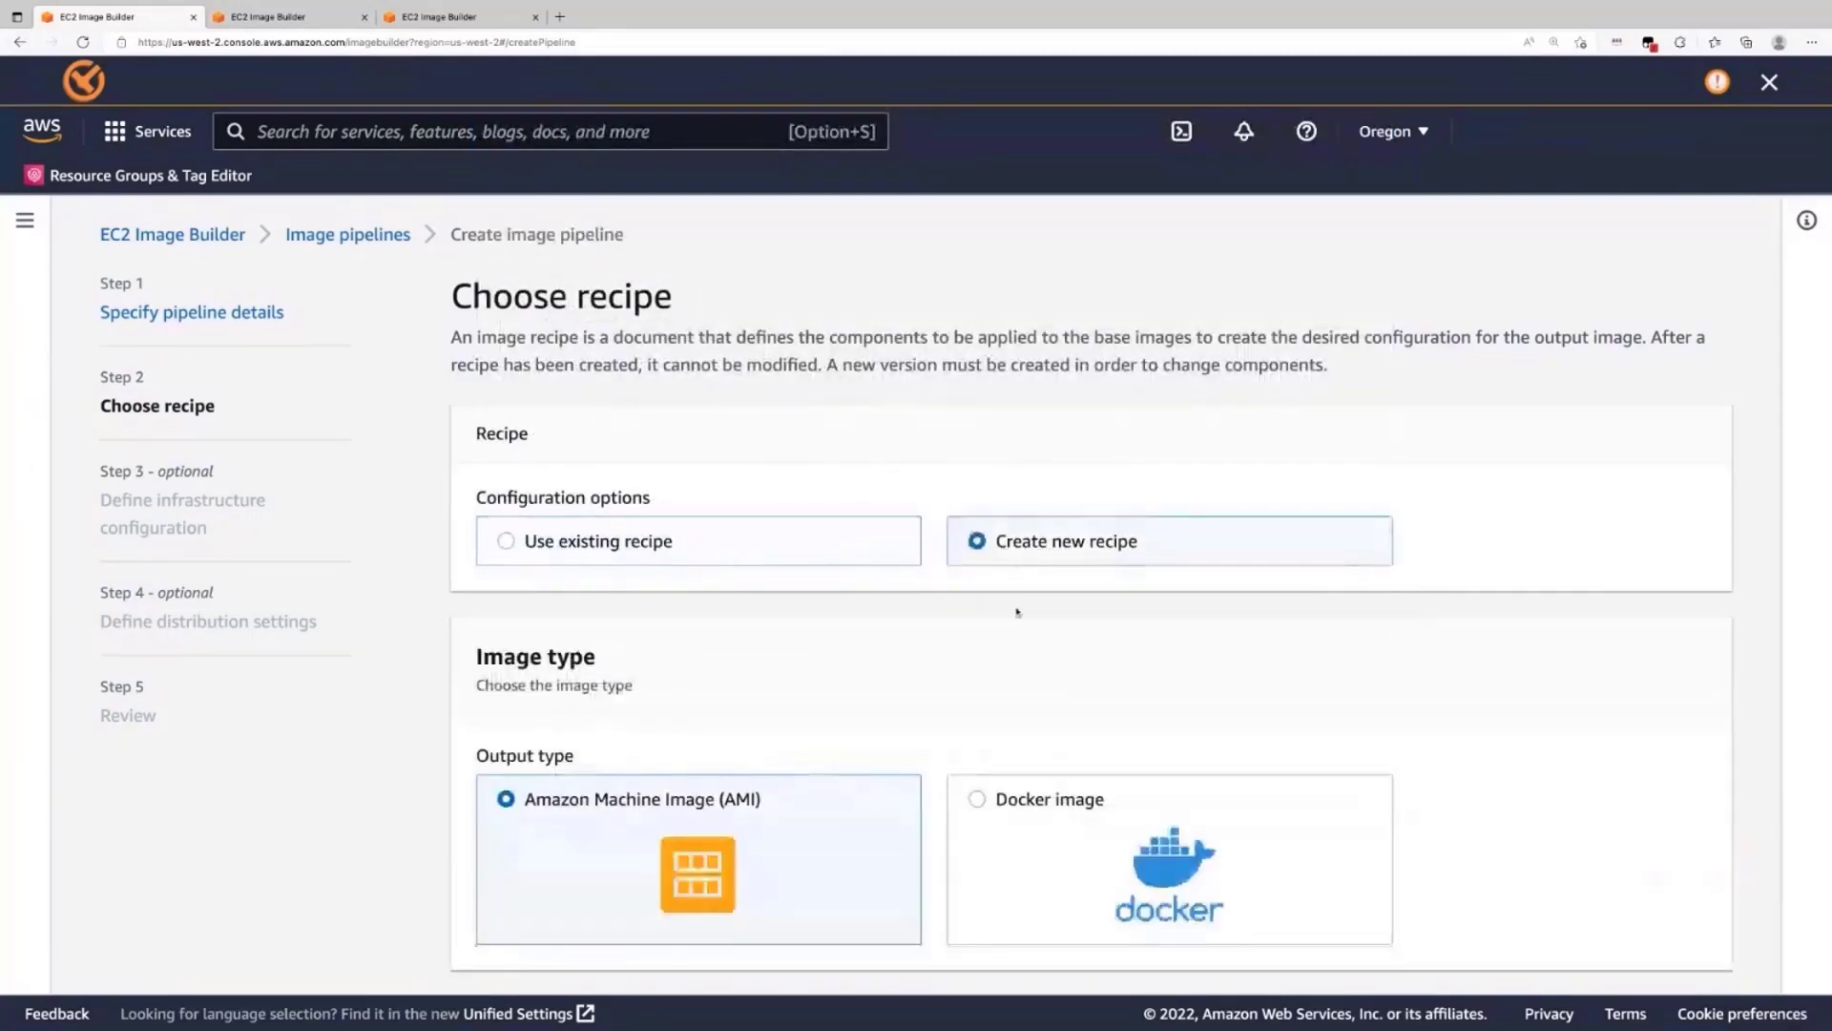
scroll(1007, 641, "down", 2)
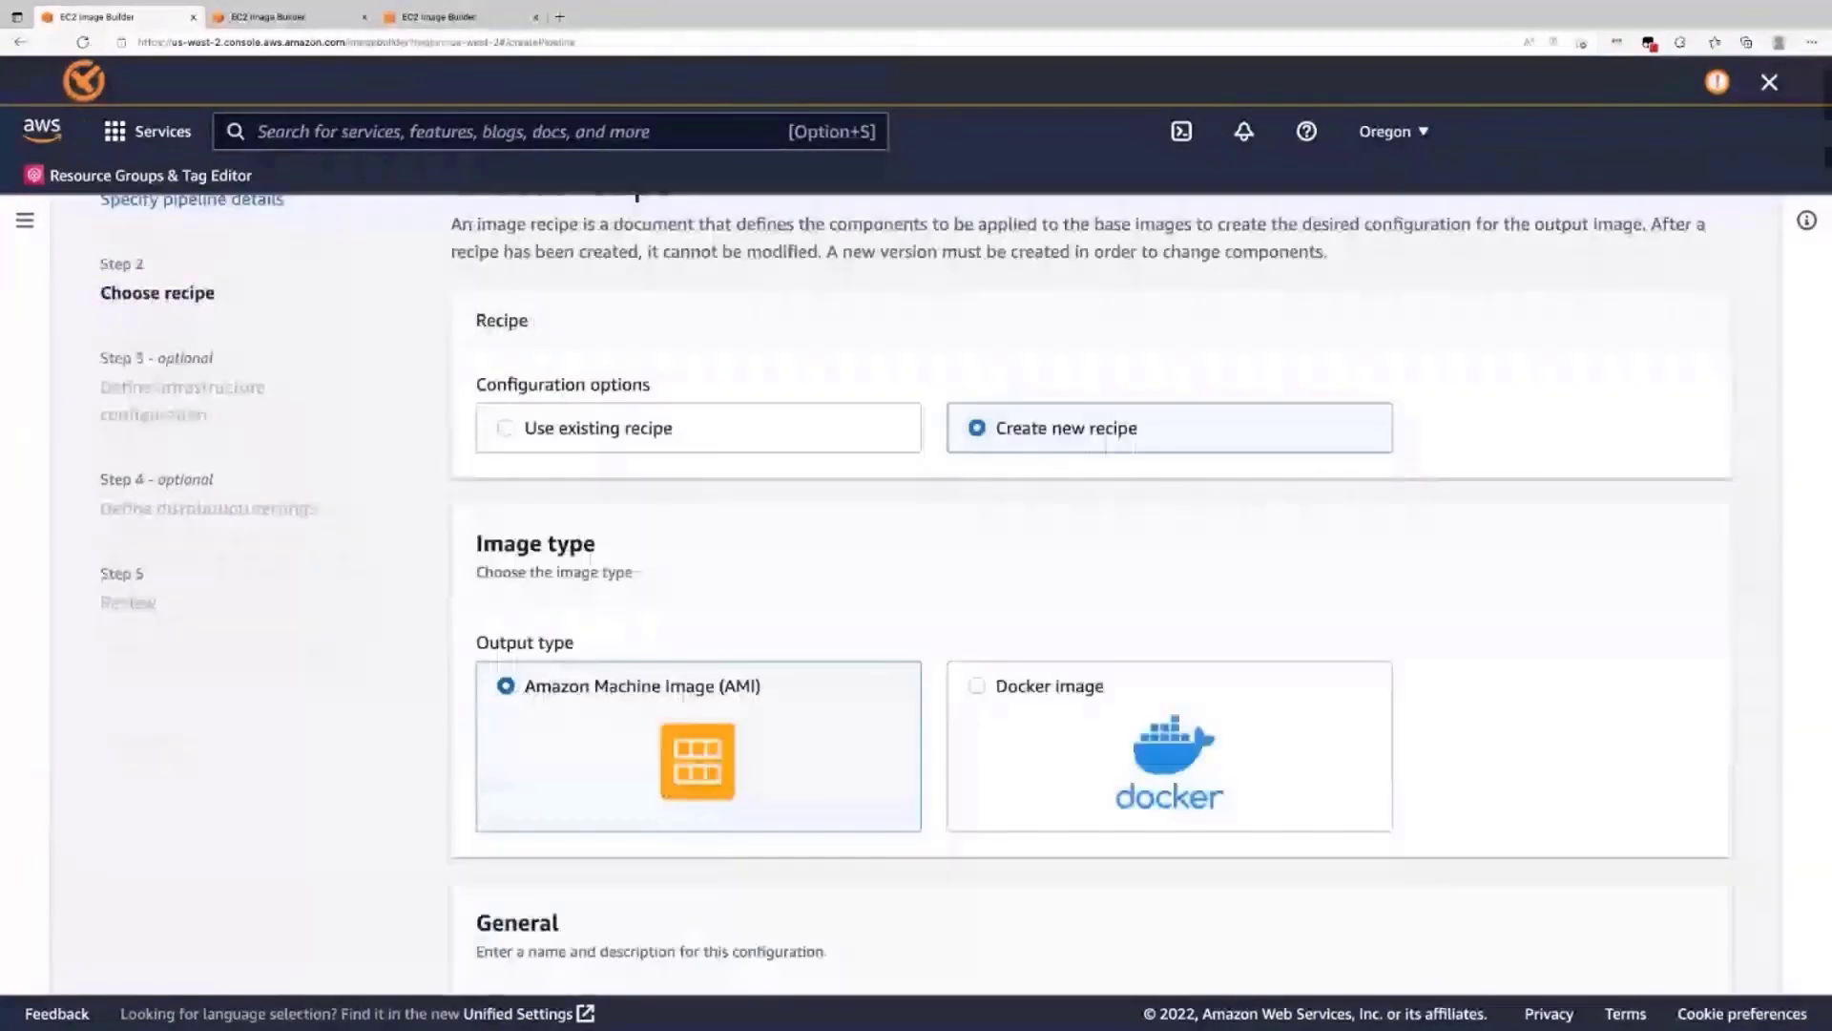
scroll(1090, 596, "down", 2)
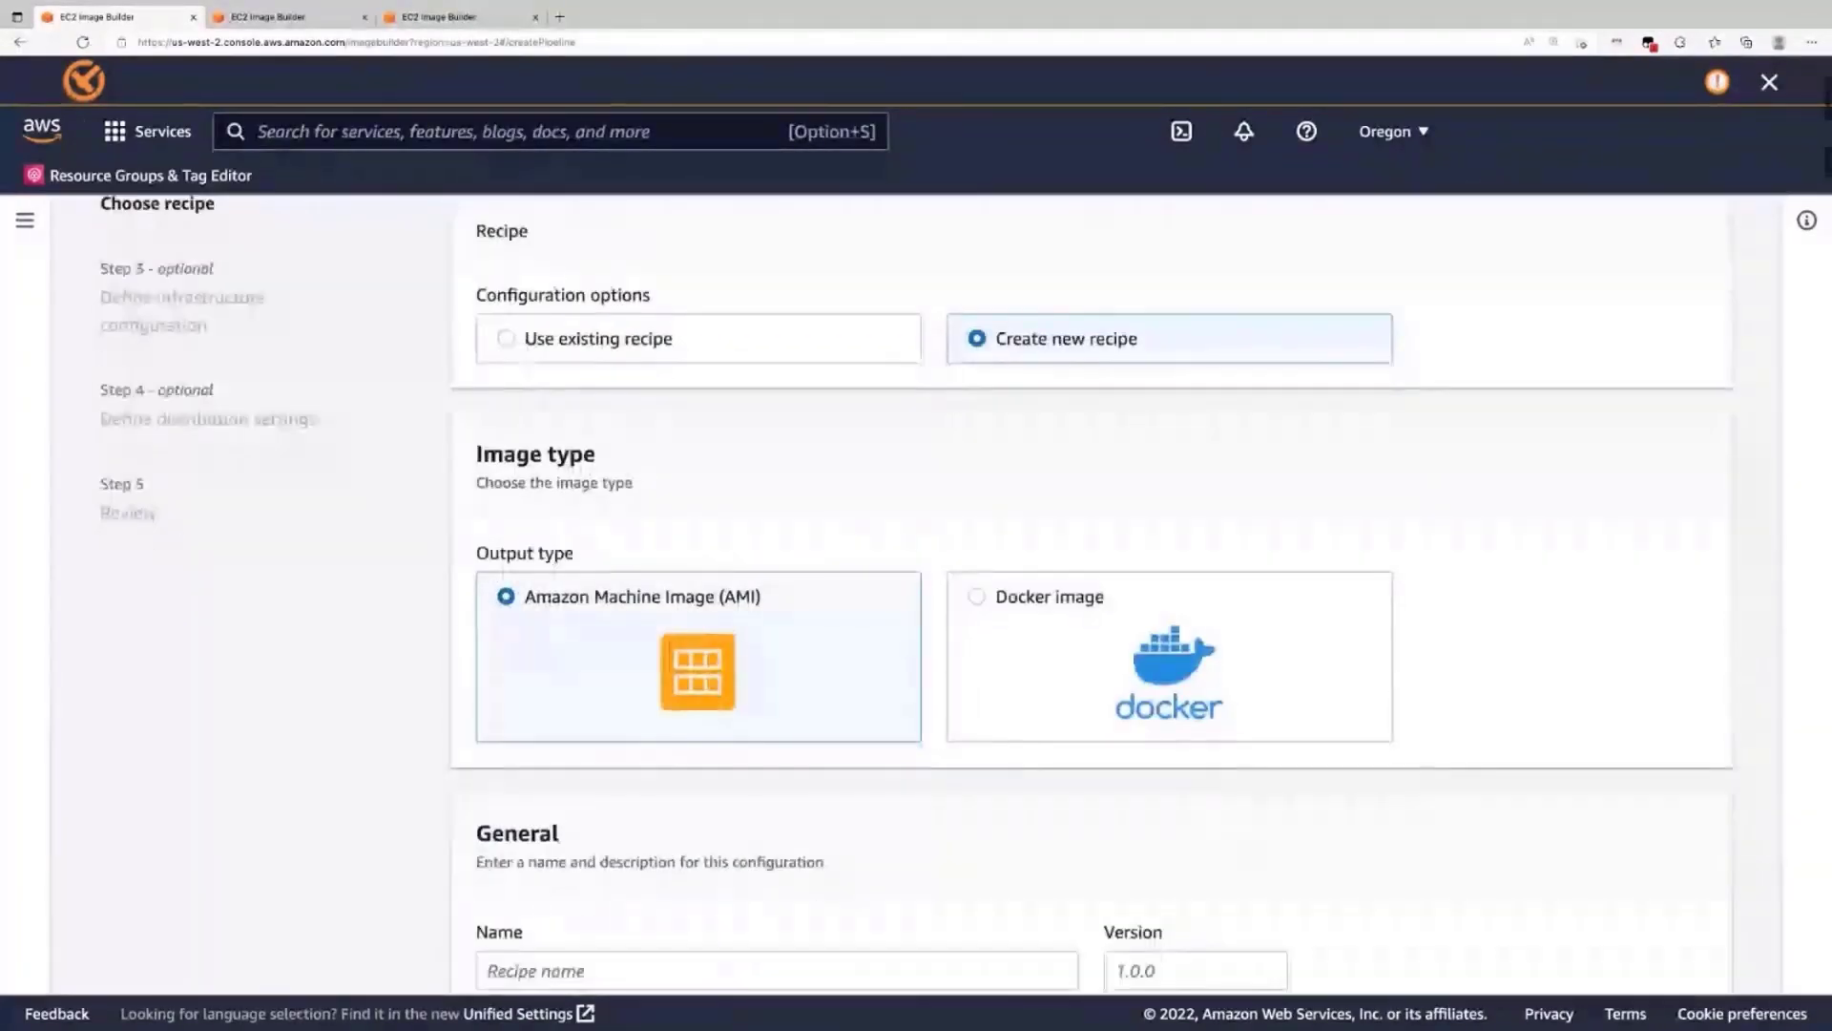
- Name the new AMI recipe "Windows 2022 recipe with custom components" and set its version to 1.0.0
scroll(897, 625, "down", 1)
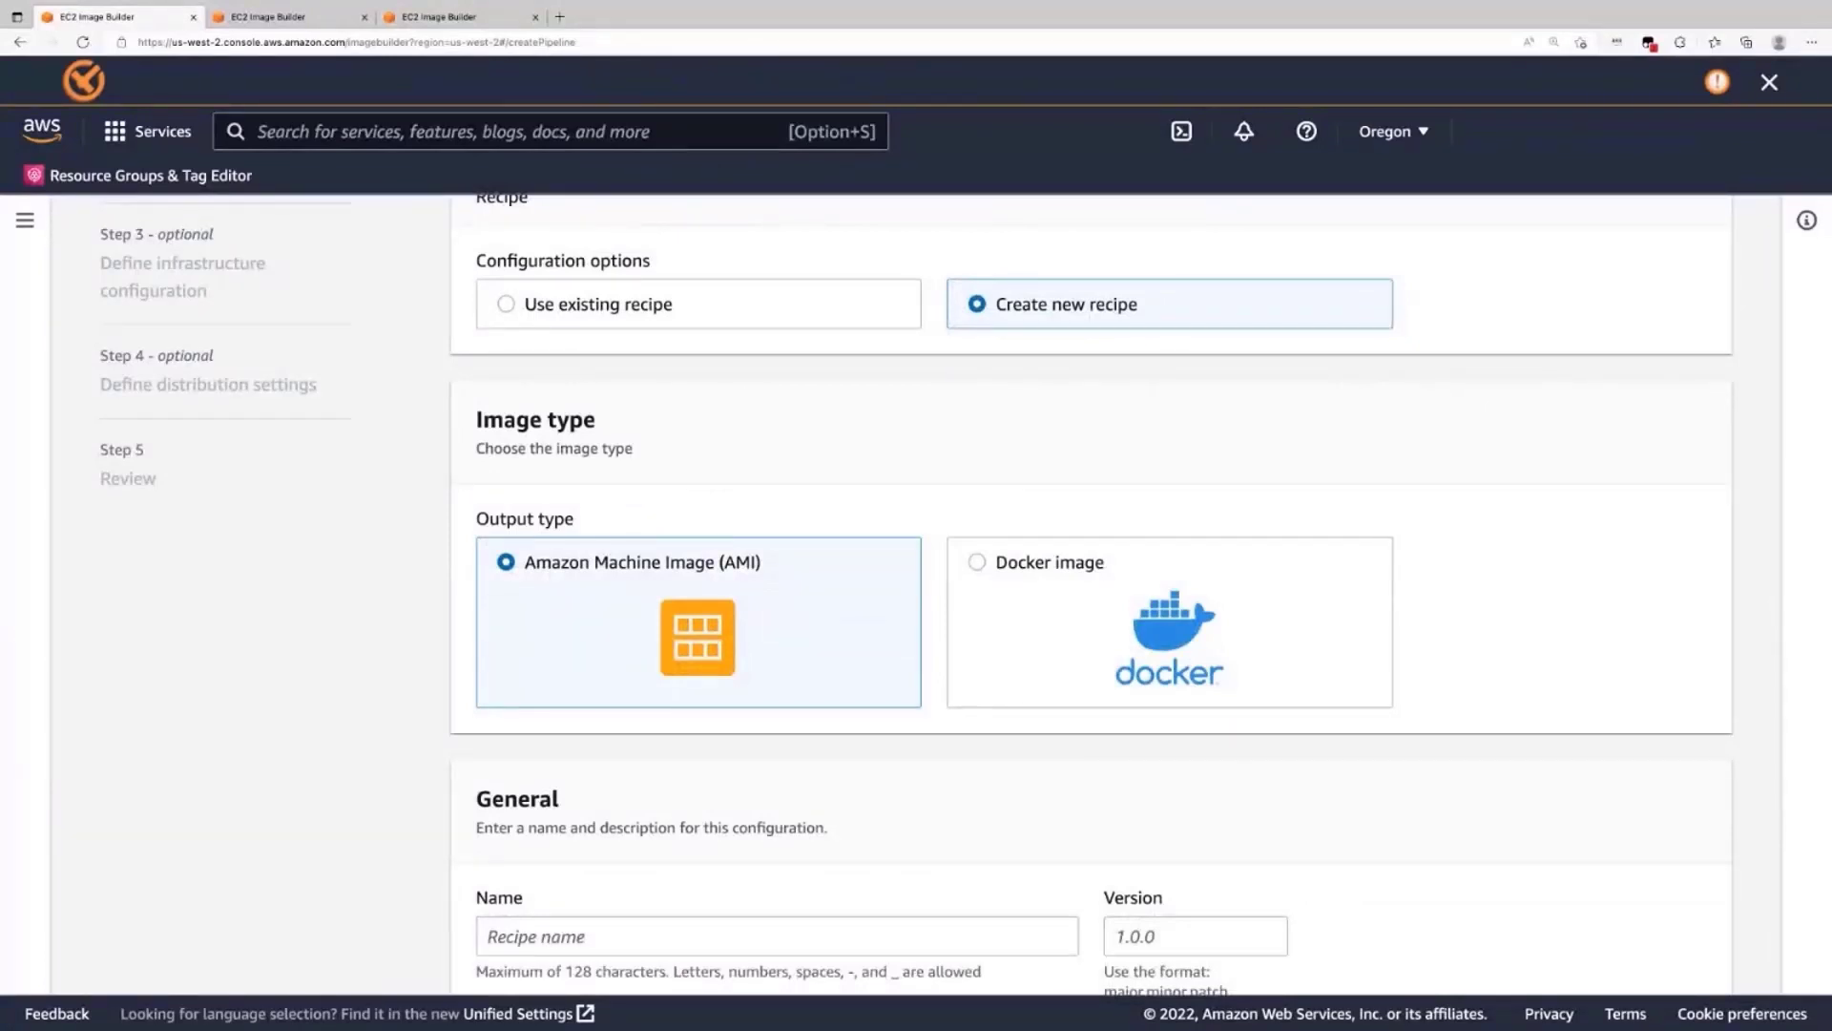
scroll(870, 640, "down", 3)
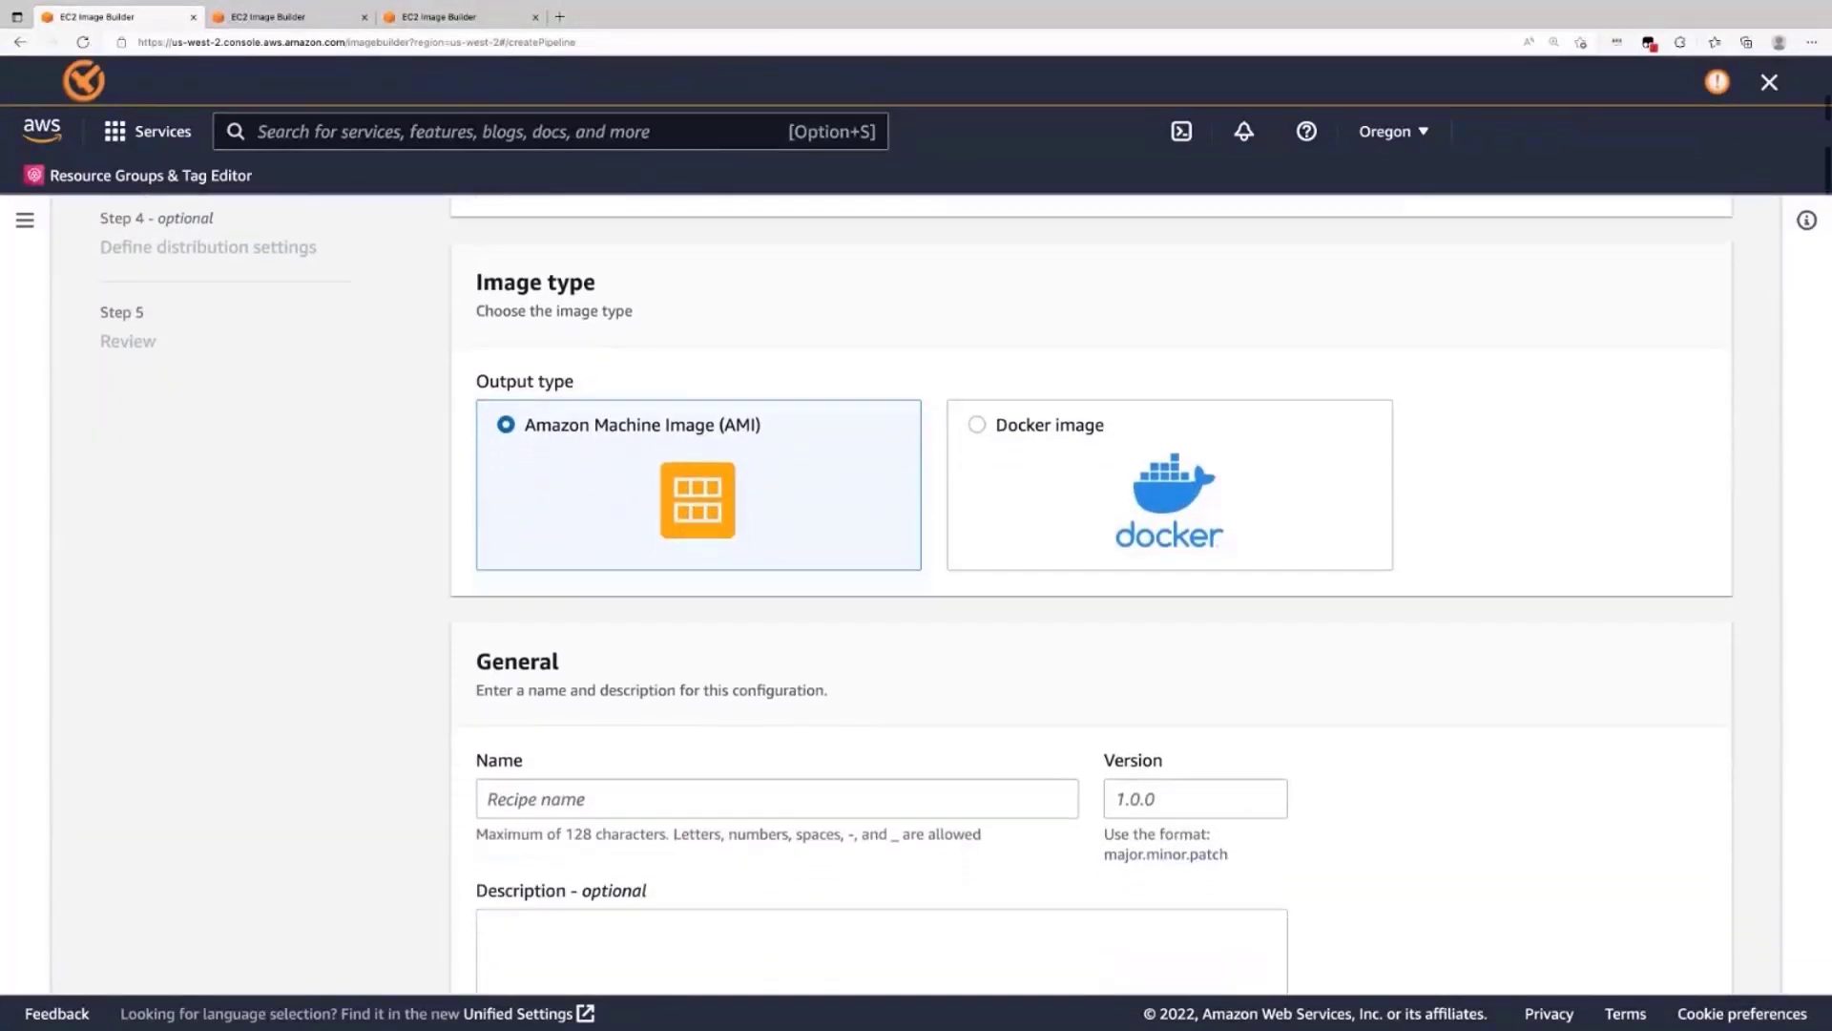
scroll(717, 718, "down", 1)
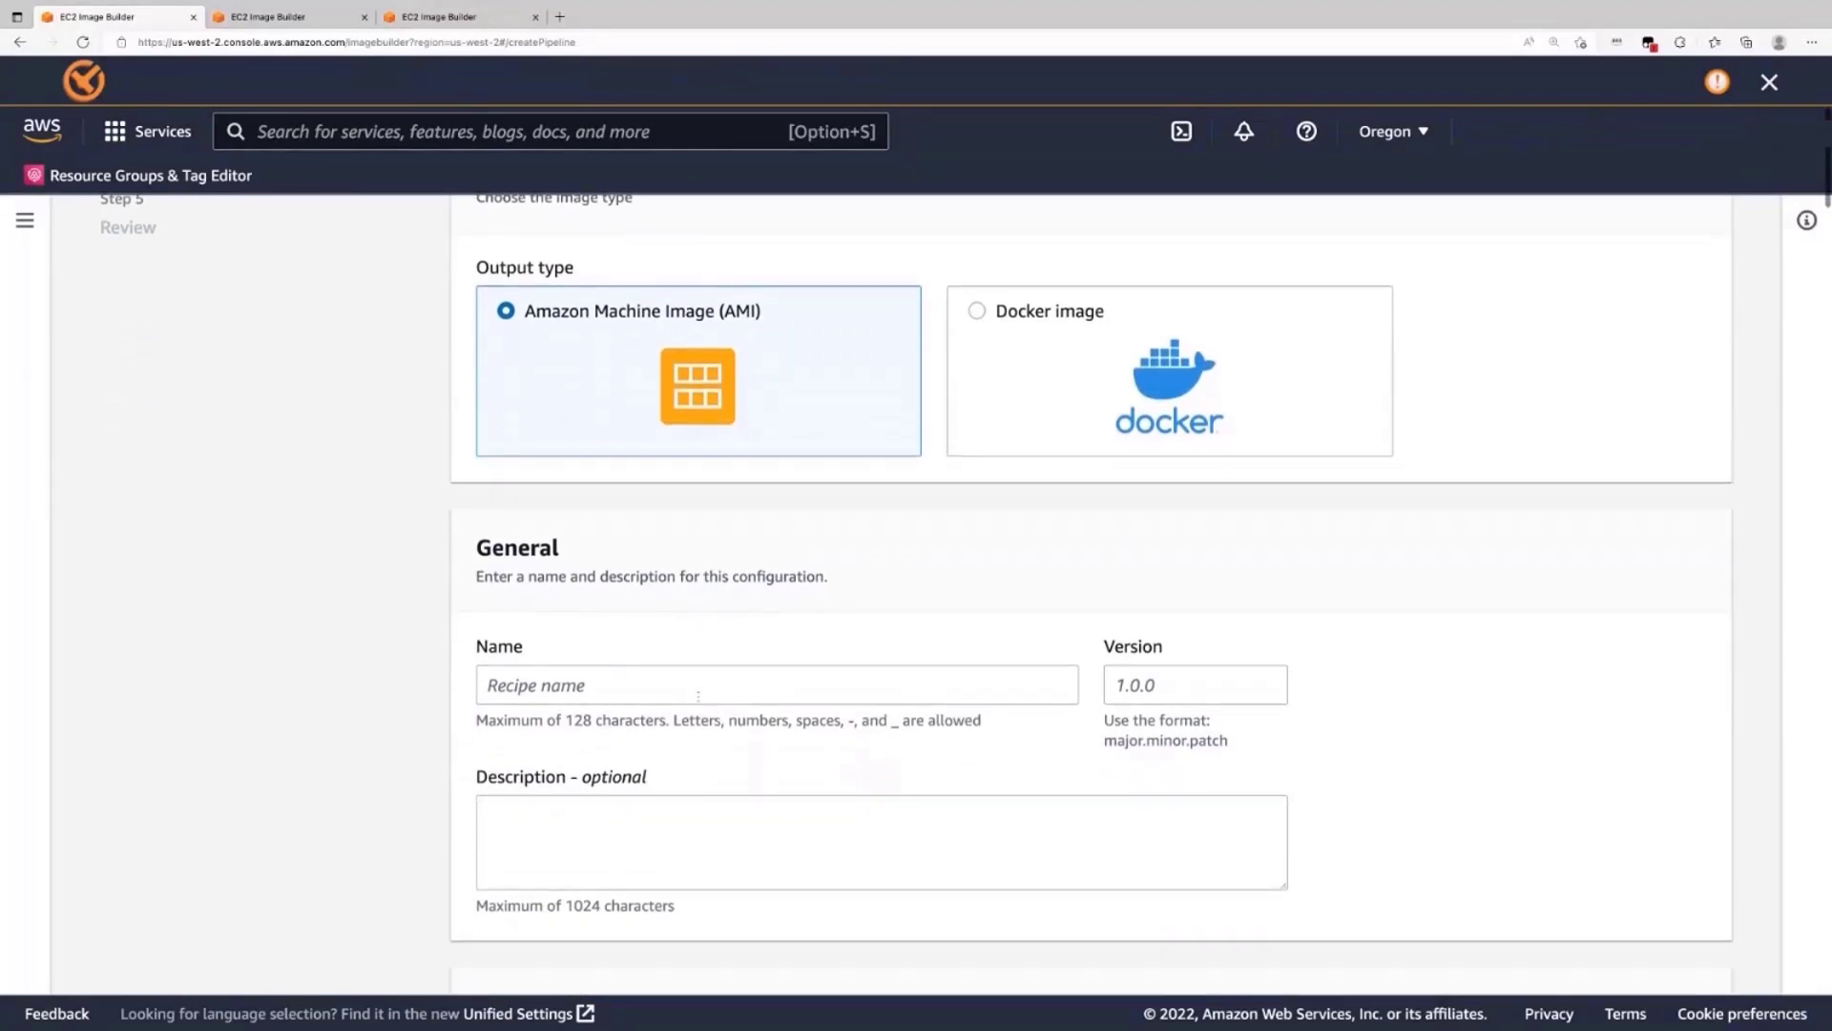
left_click(687, 690)
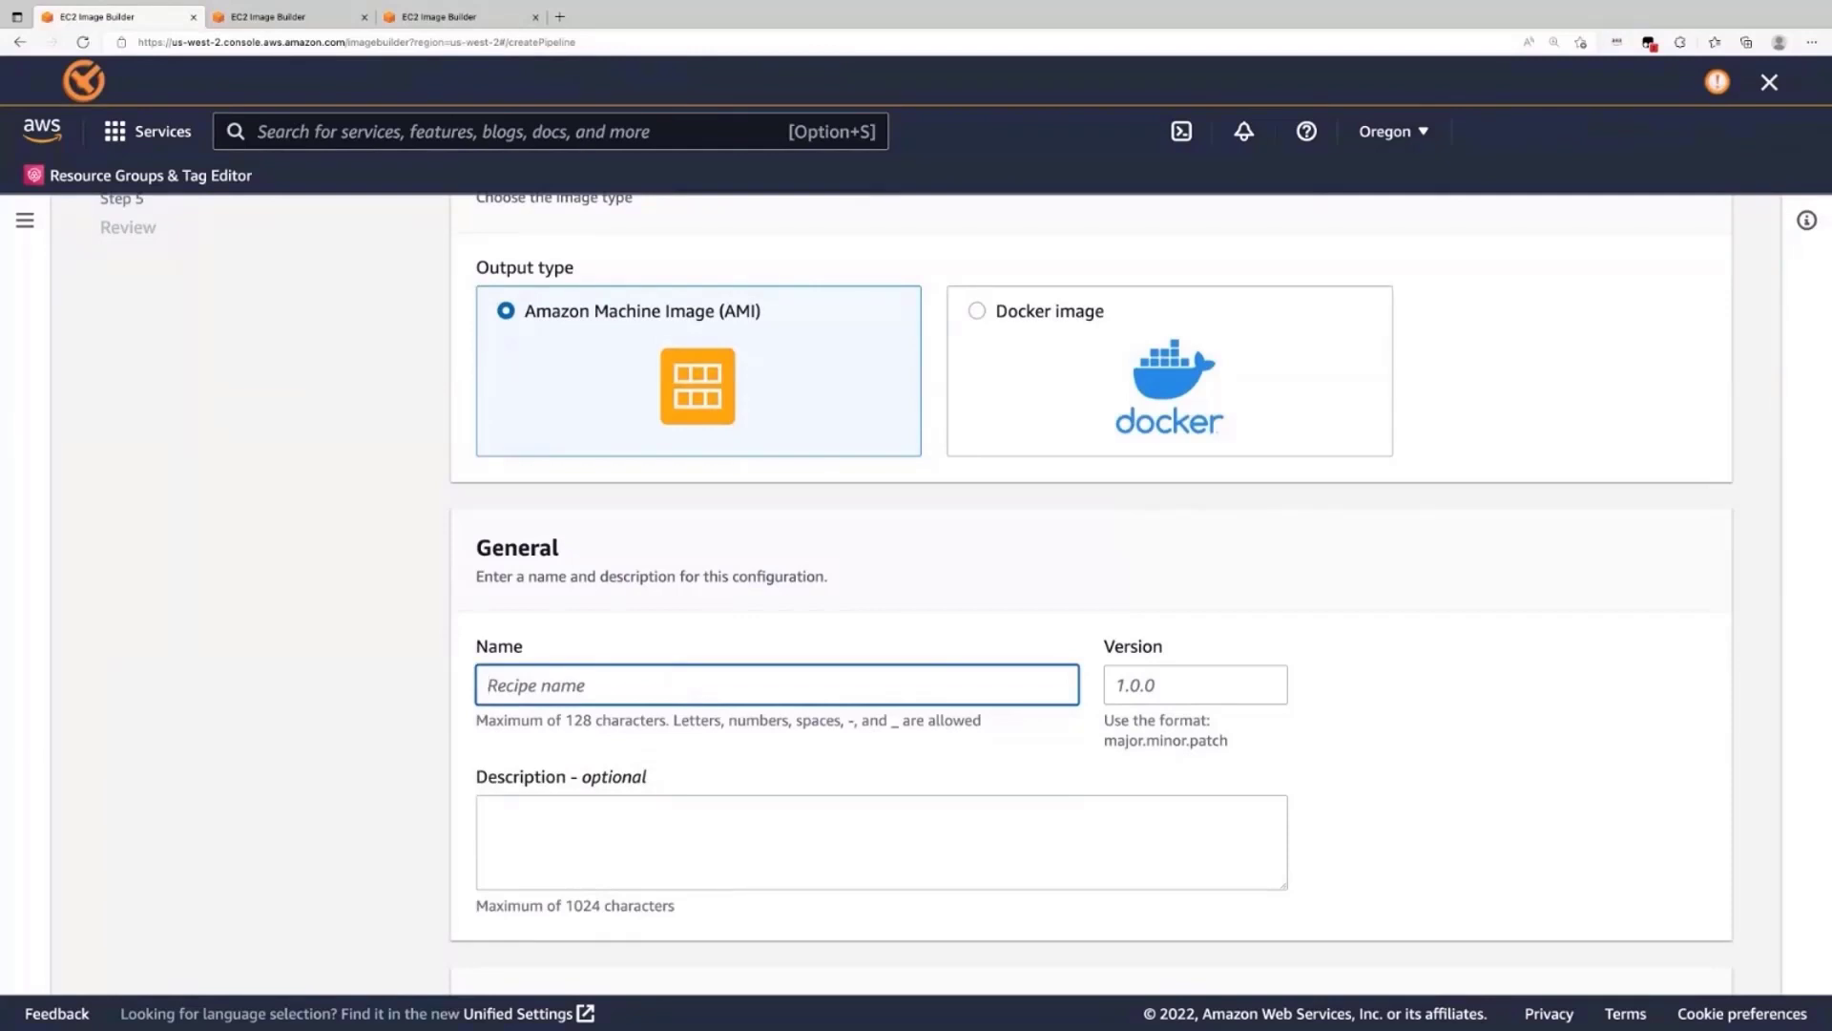
type("Windows 2022 recipe with c")
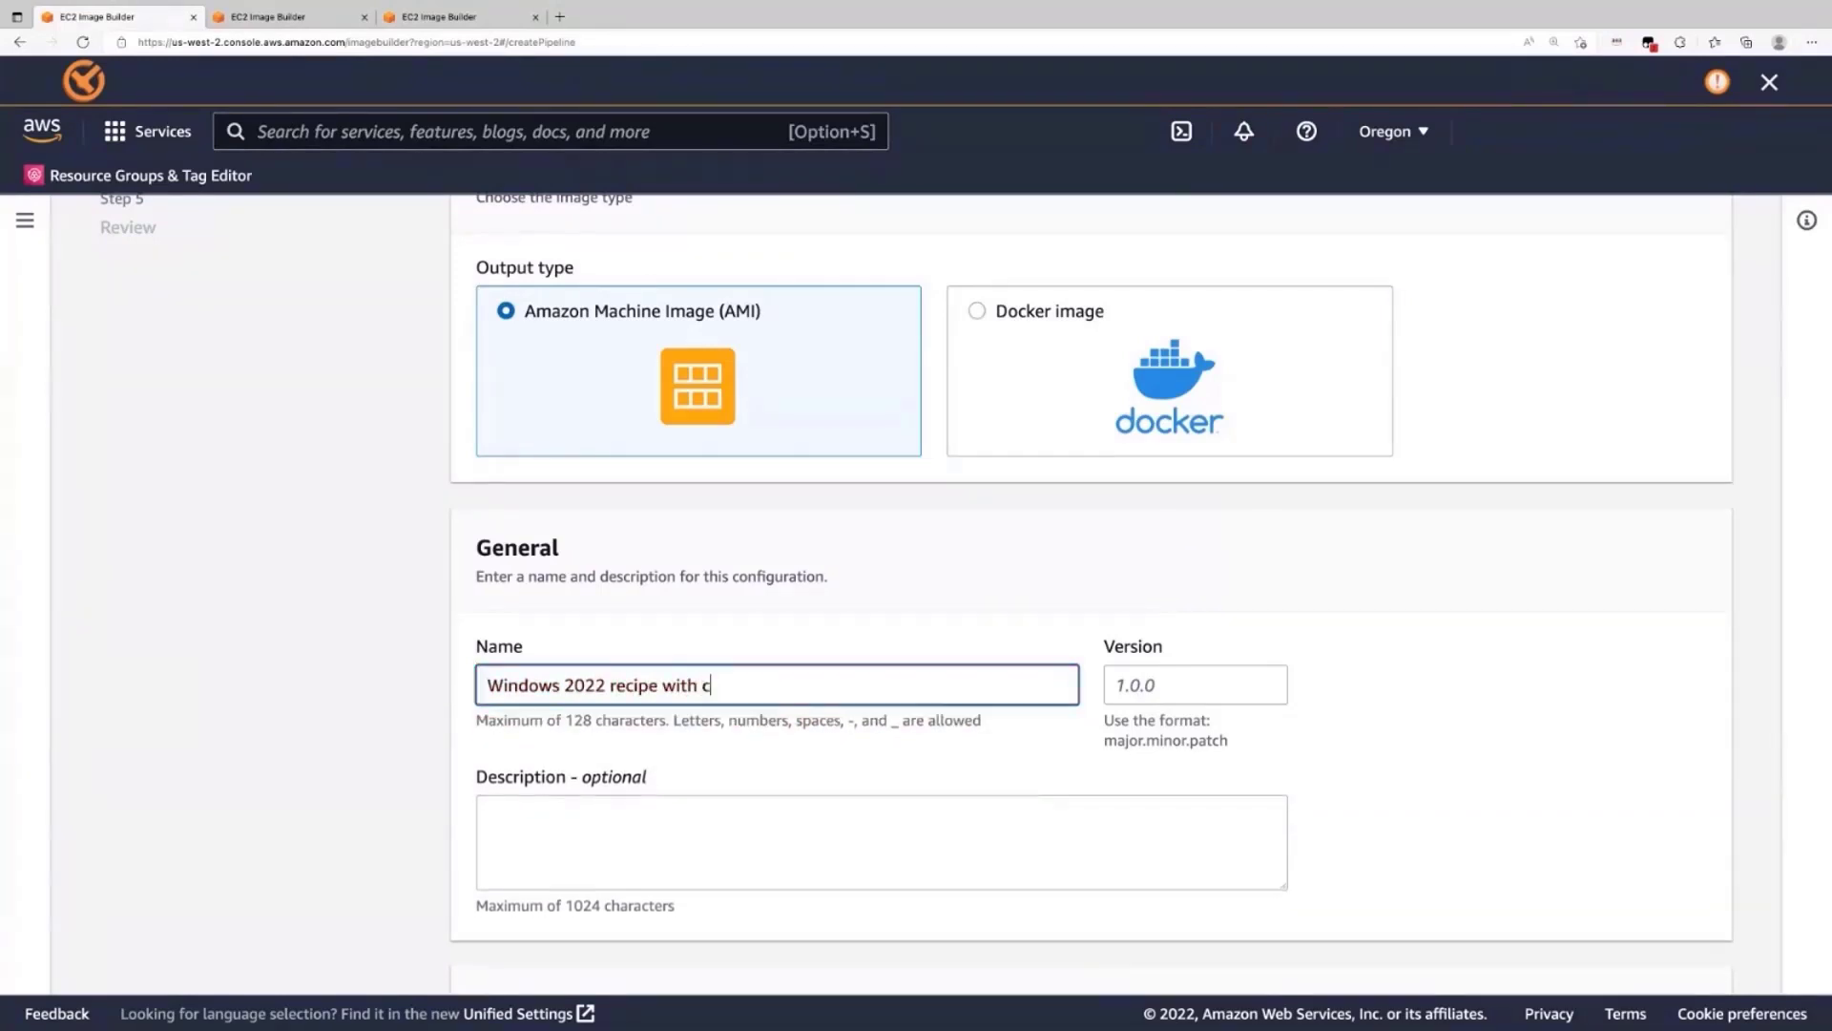
type("ustom components")
key("Tab")
type("1.0.0")
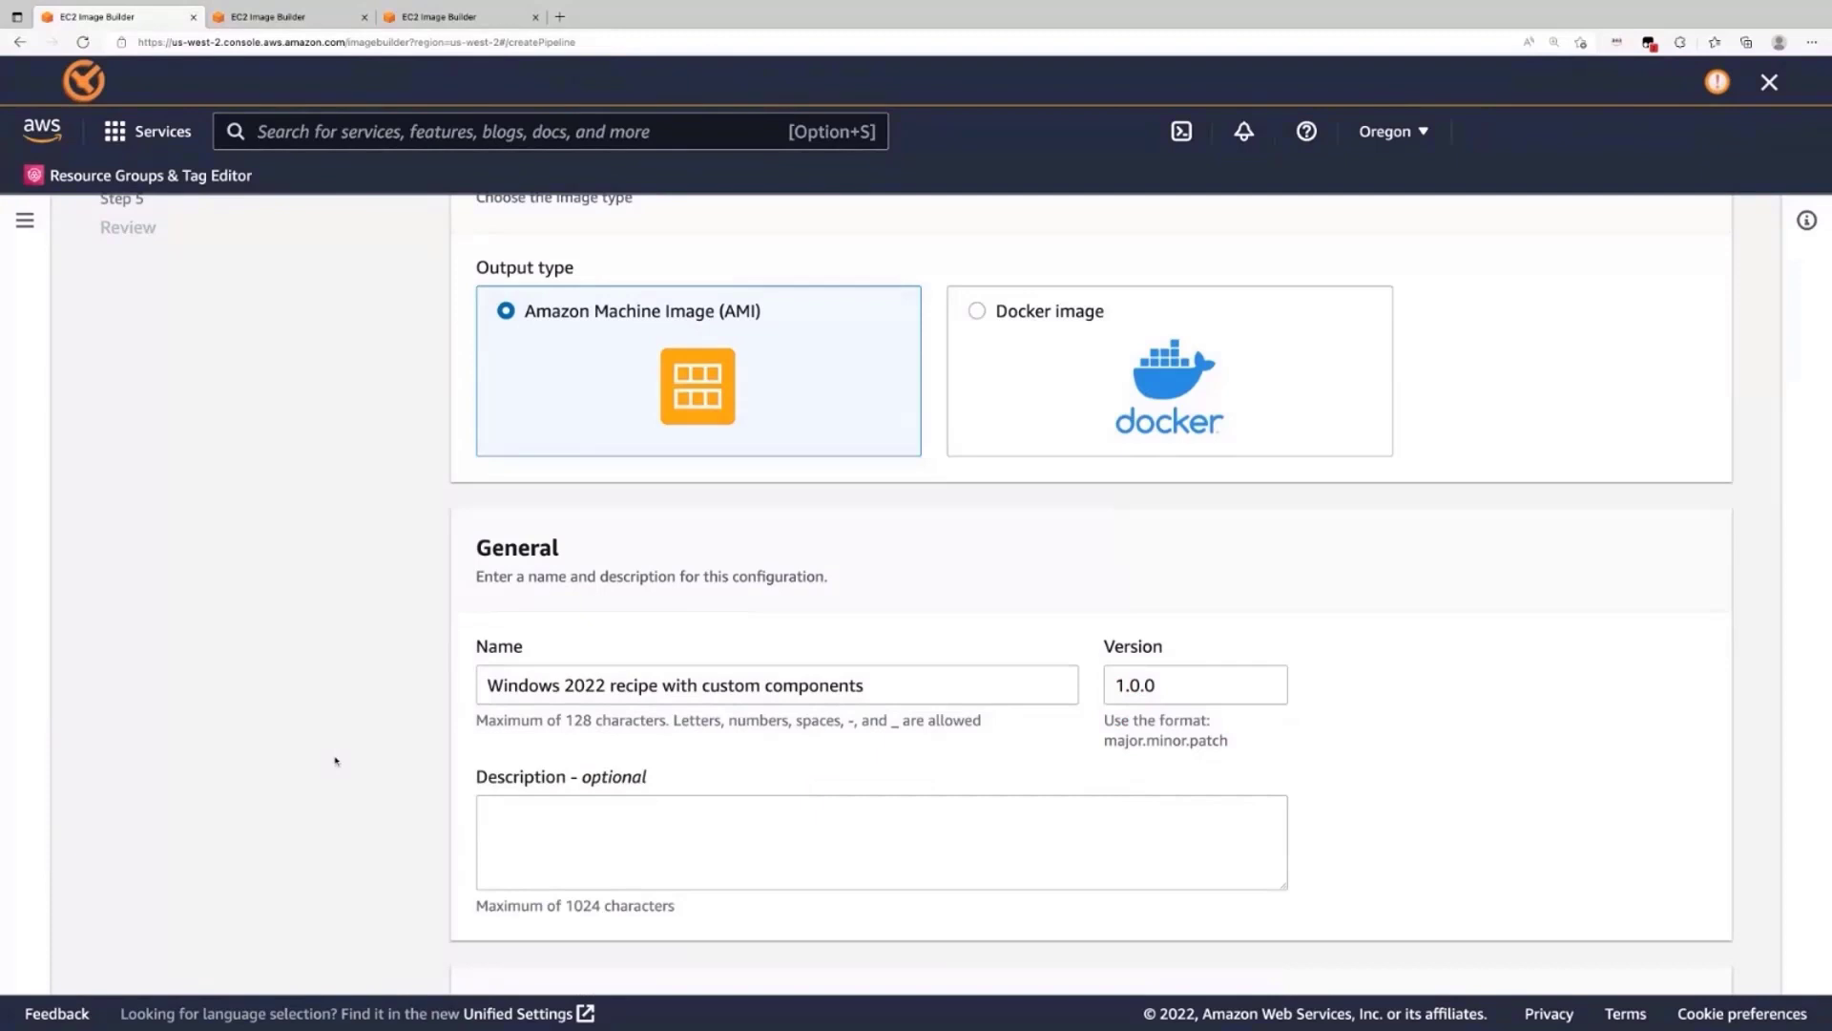
- Choose Windows as the operating system for the recipe's managed base image
scroll(335, 760, "down", 1)
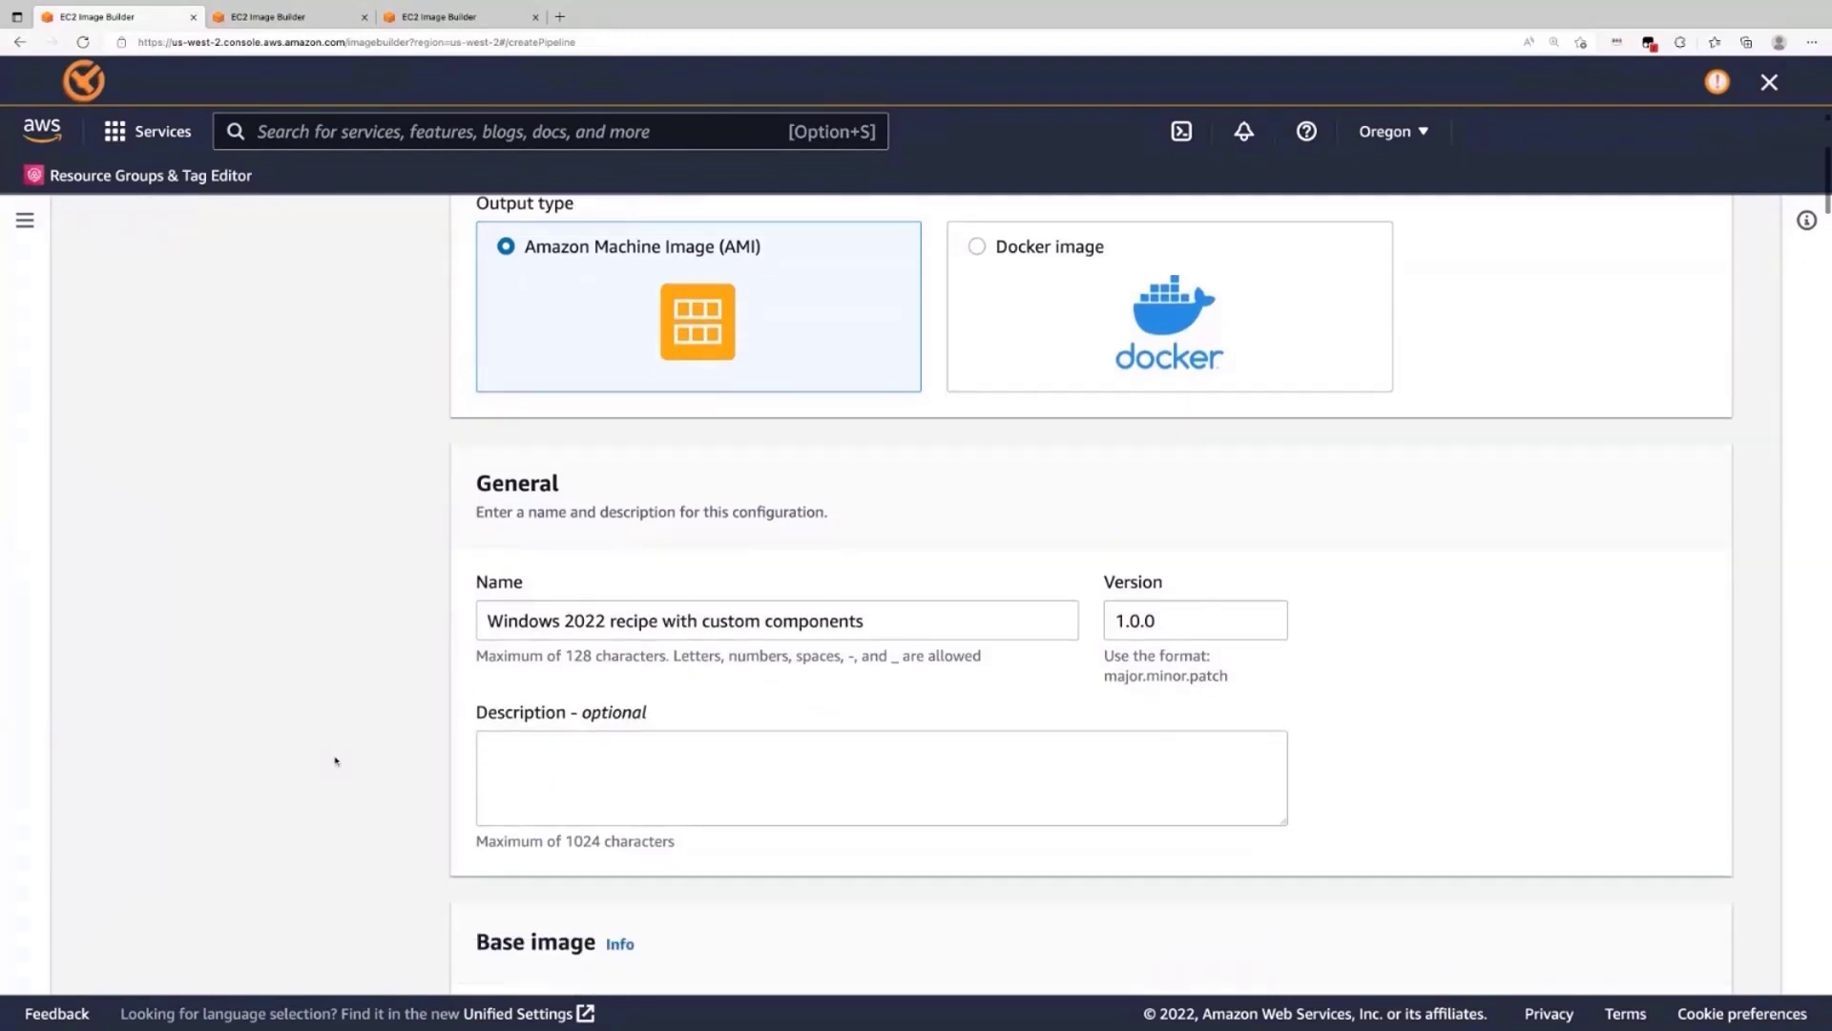
scroll(556, 716, "down", 3)
scroll(540, 720, "down", 2)
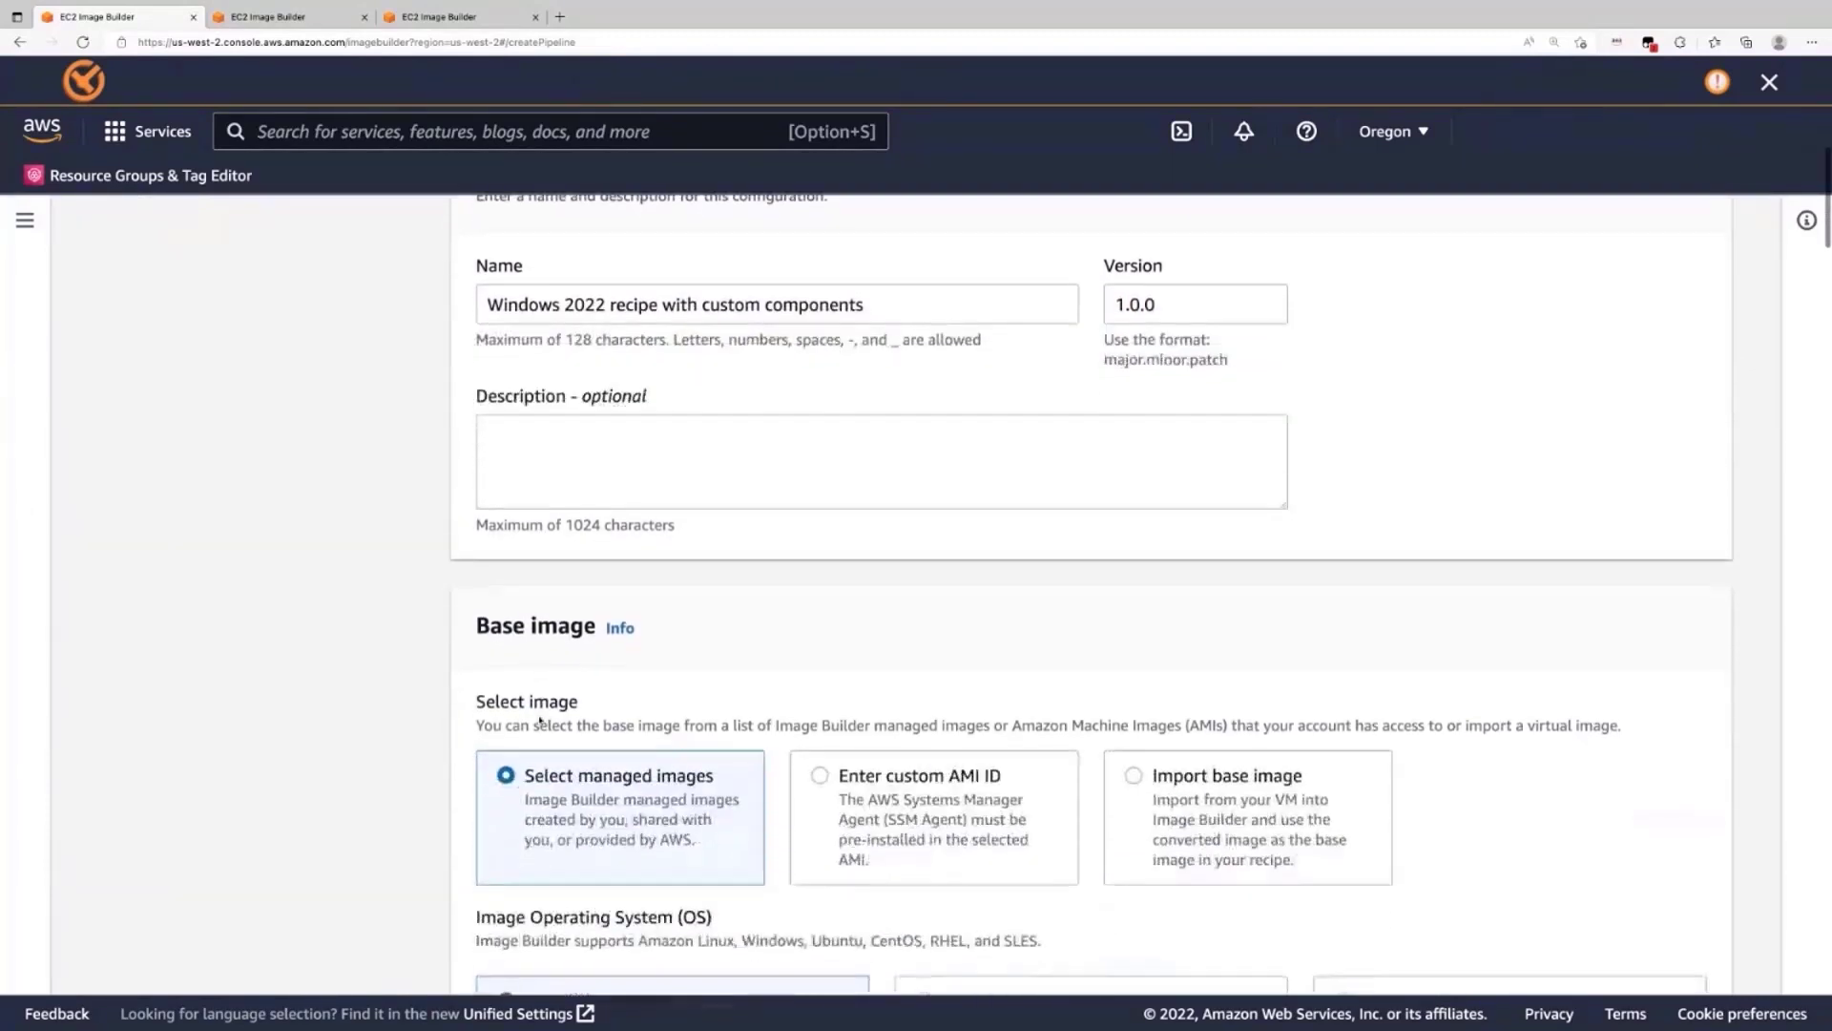
scroll(709, 318, "up", 2)
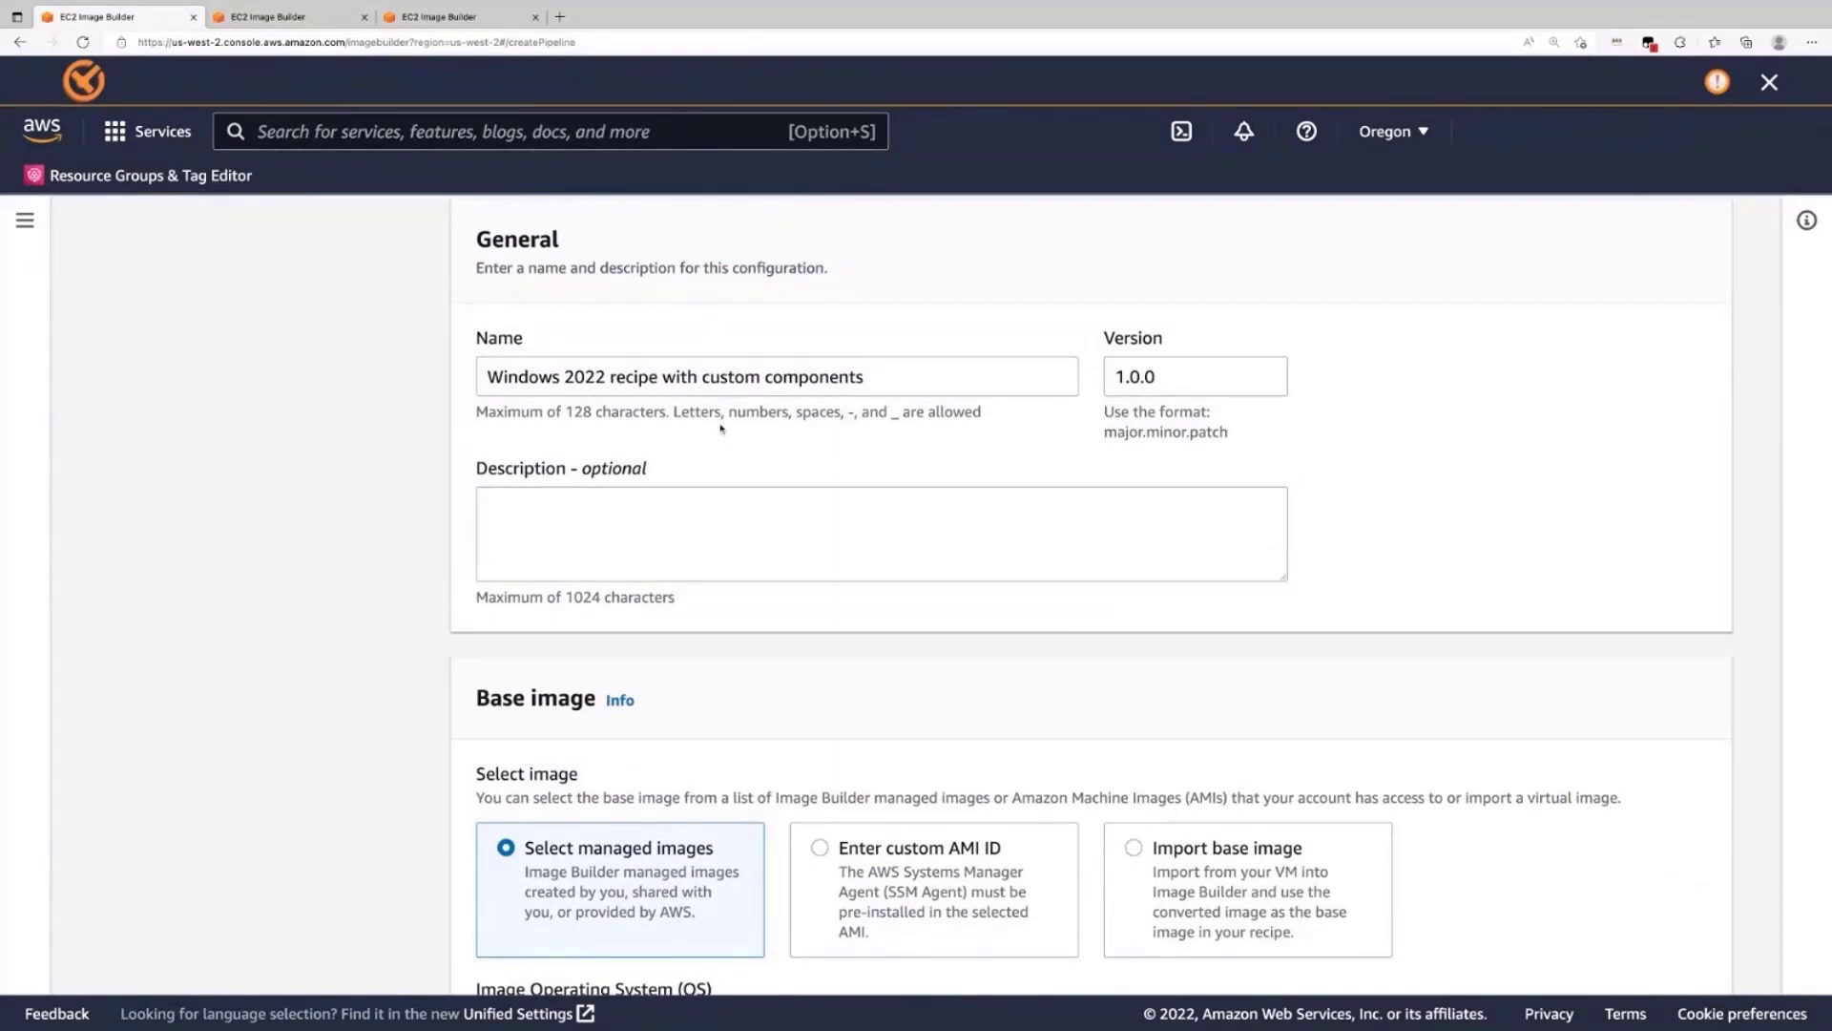
scroll(720, 428, "down", 3)
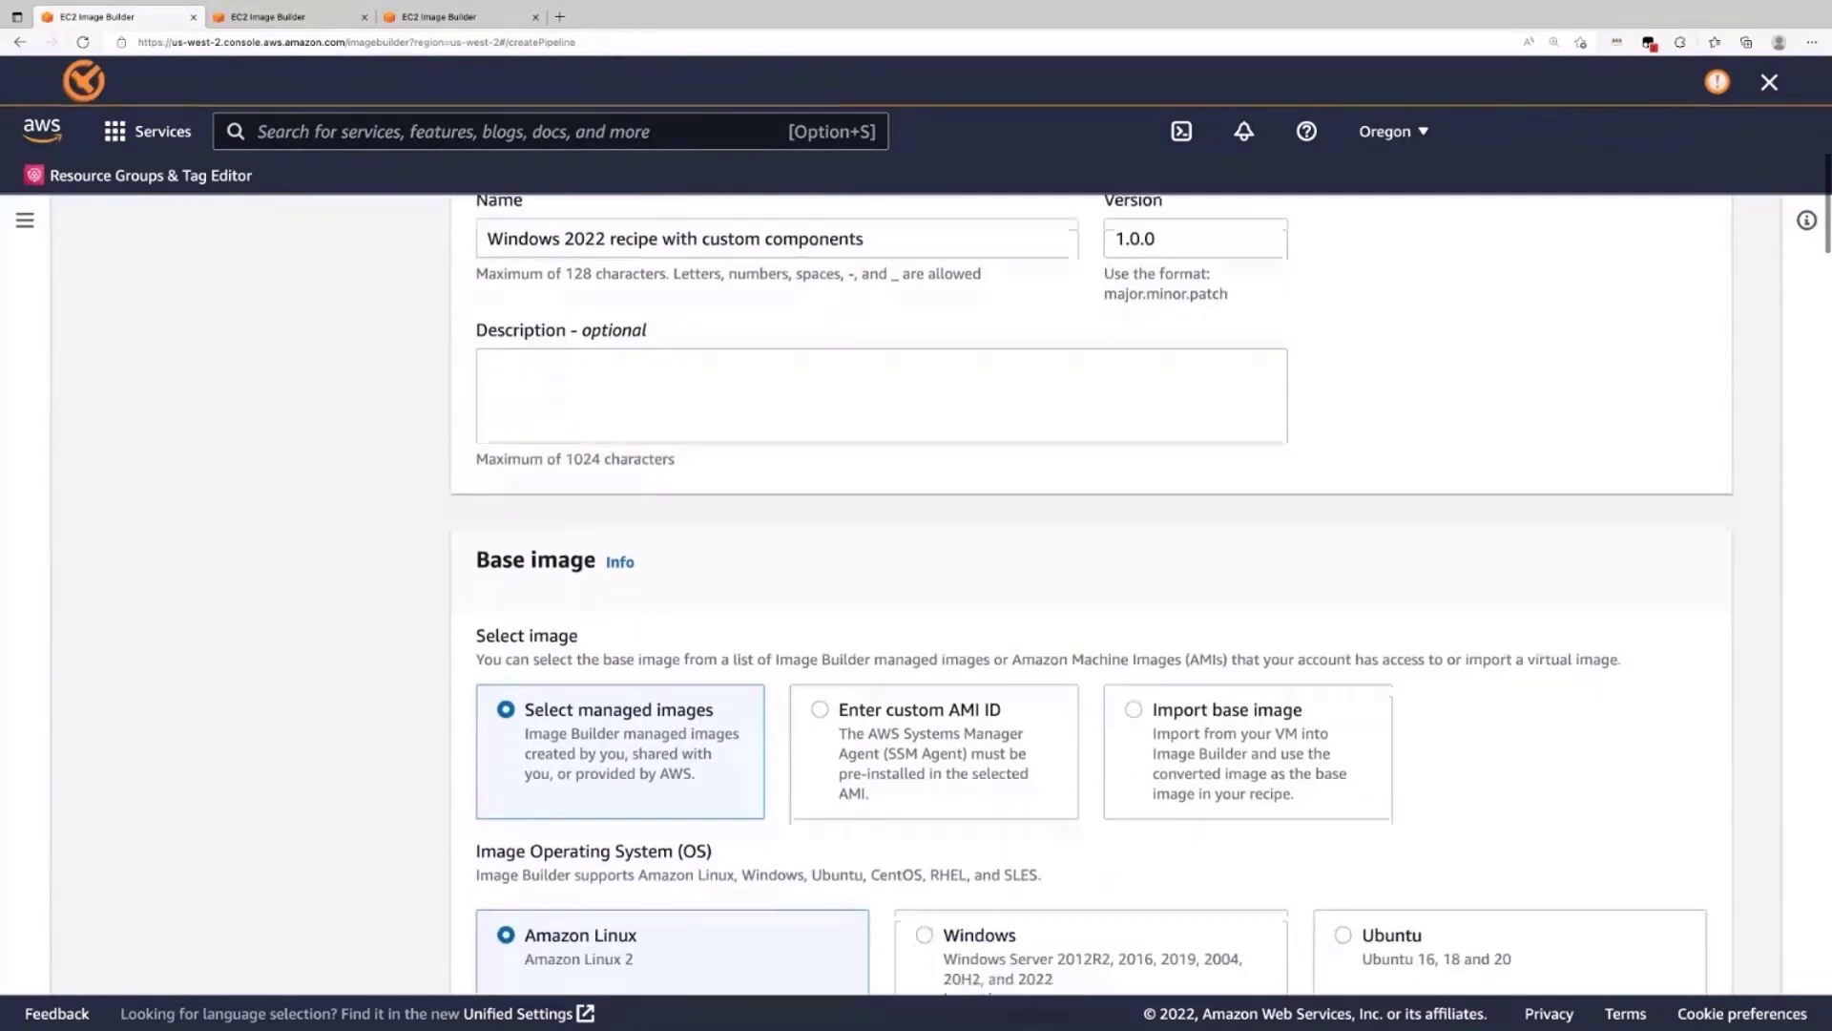
scroll(672, 689, "down", 2)
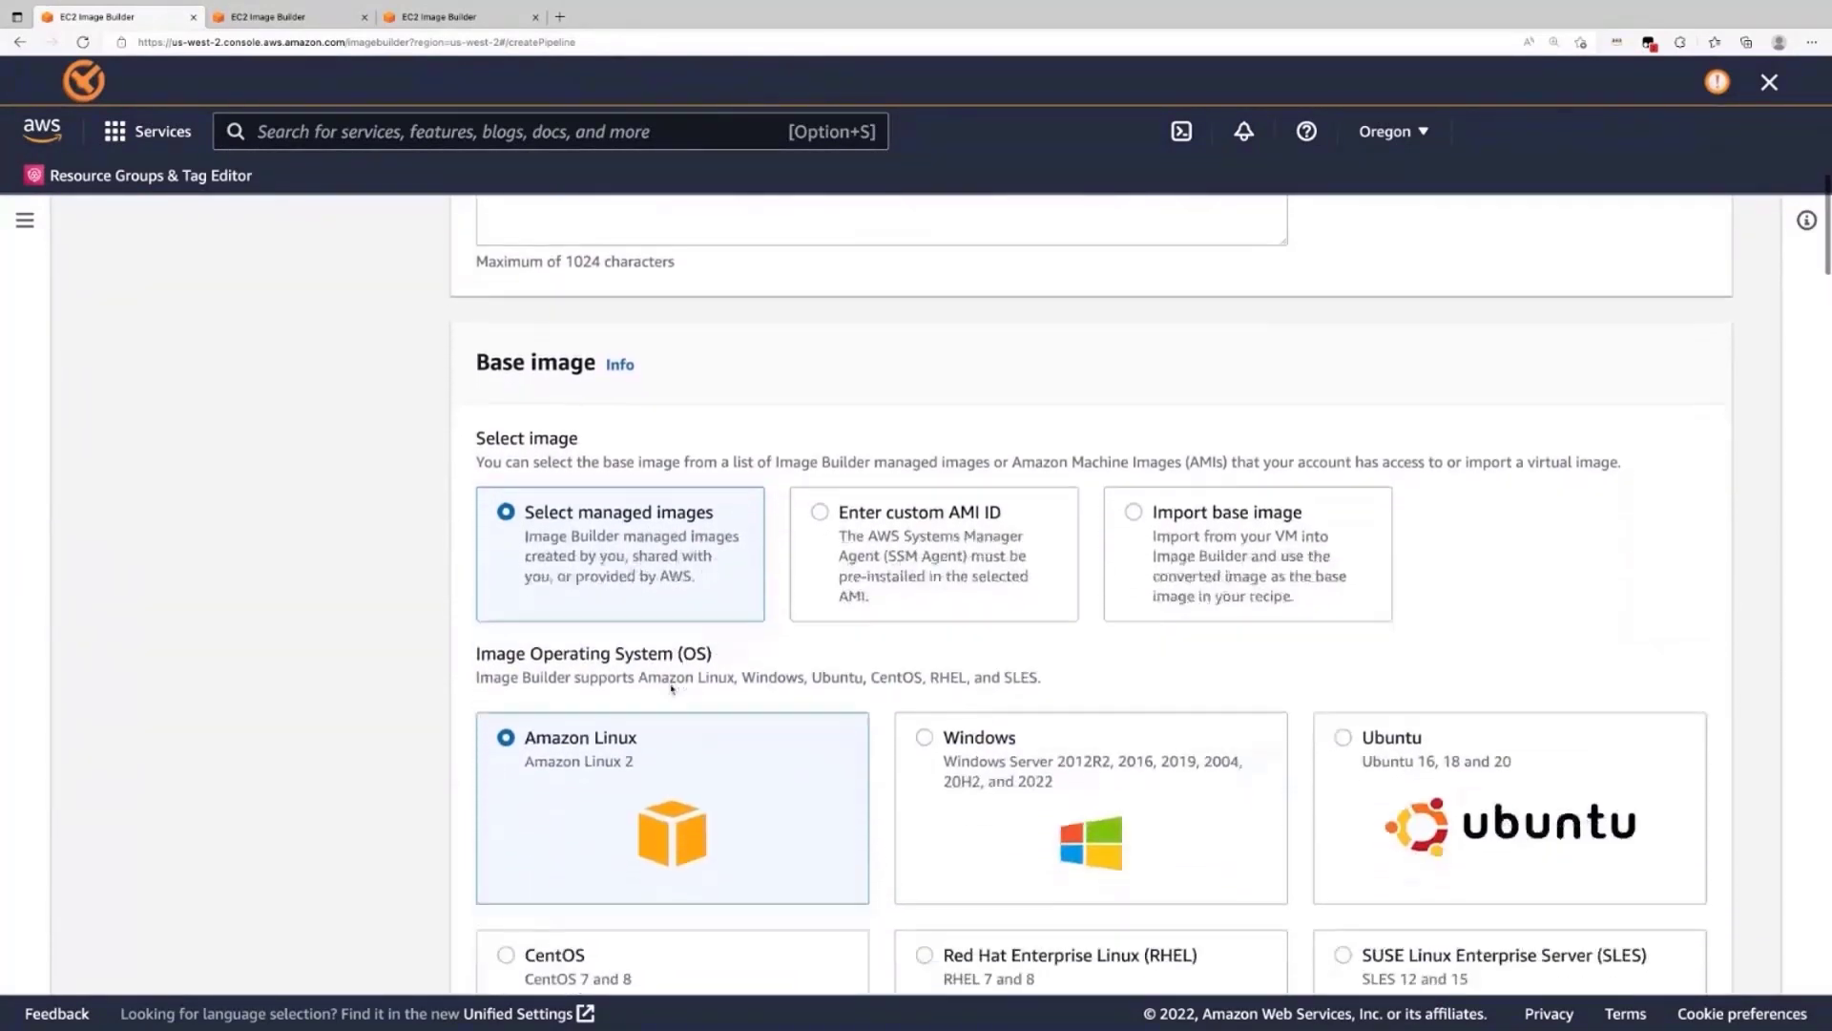
scroll(672, 689, "down", 1)
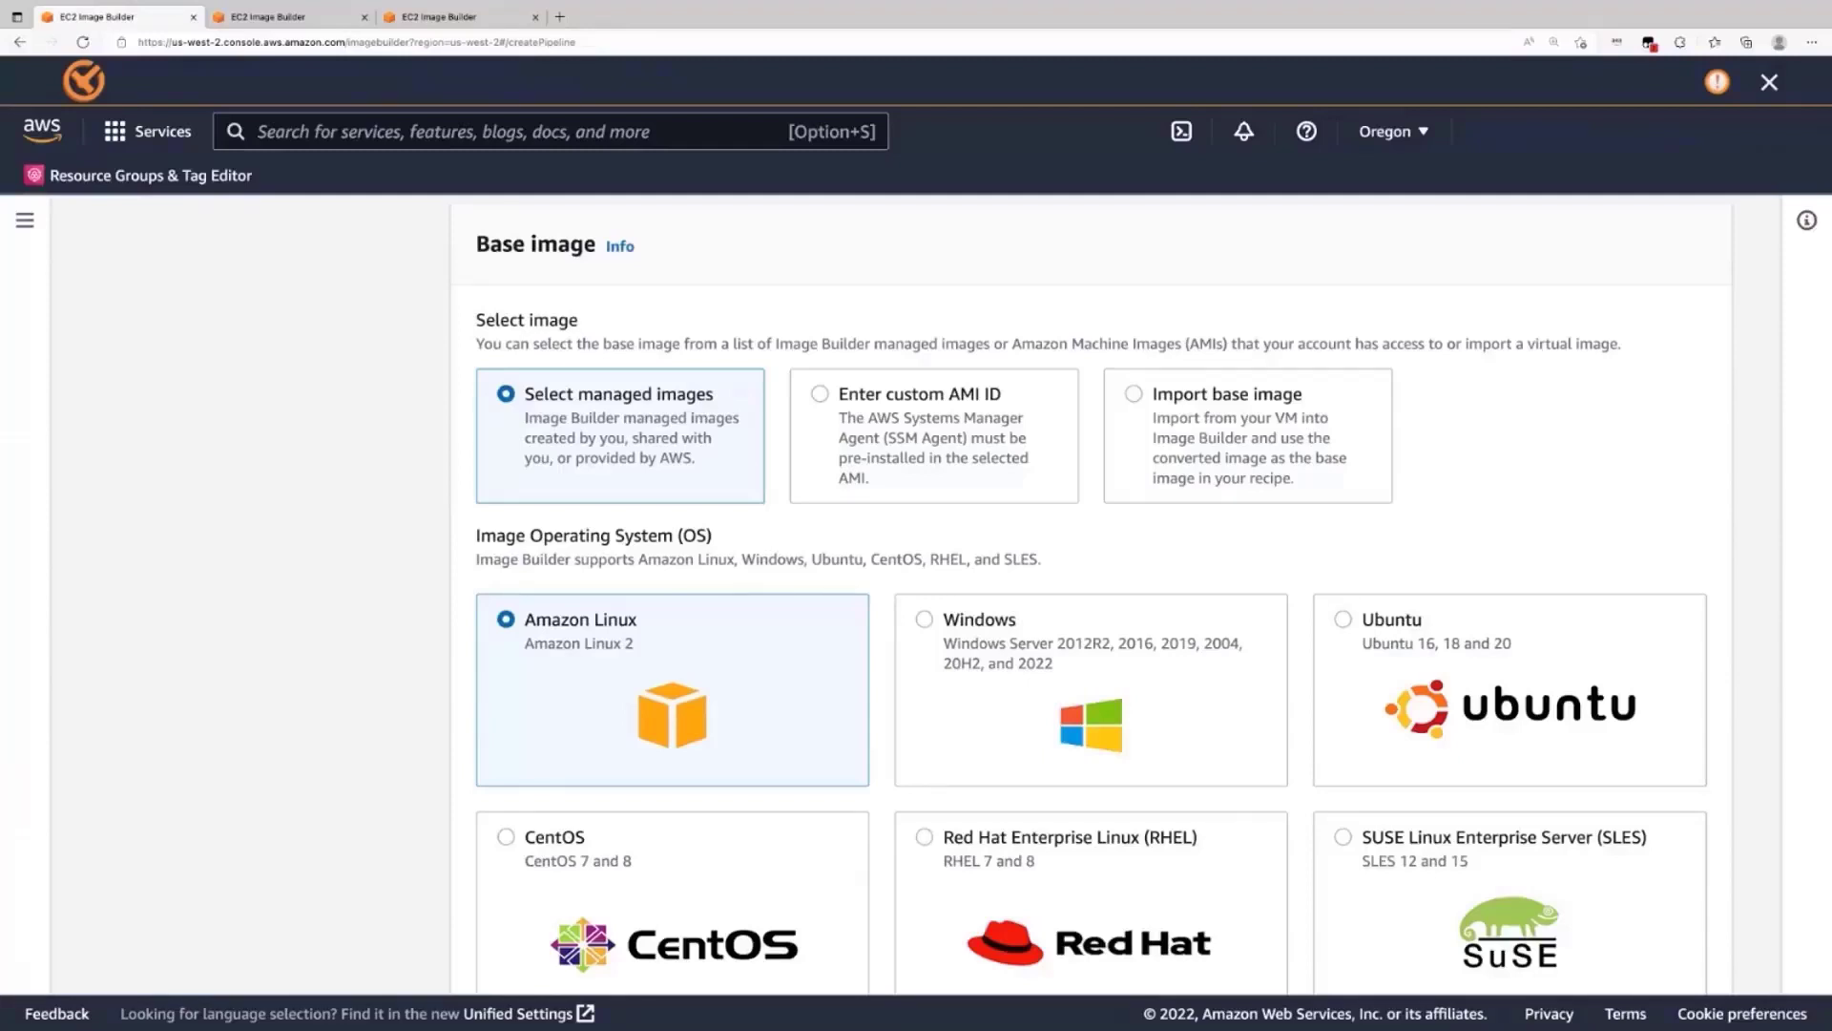
scroll(513, 749, "down", 1)
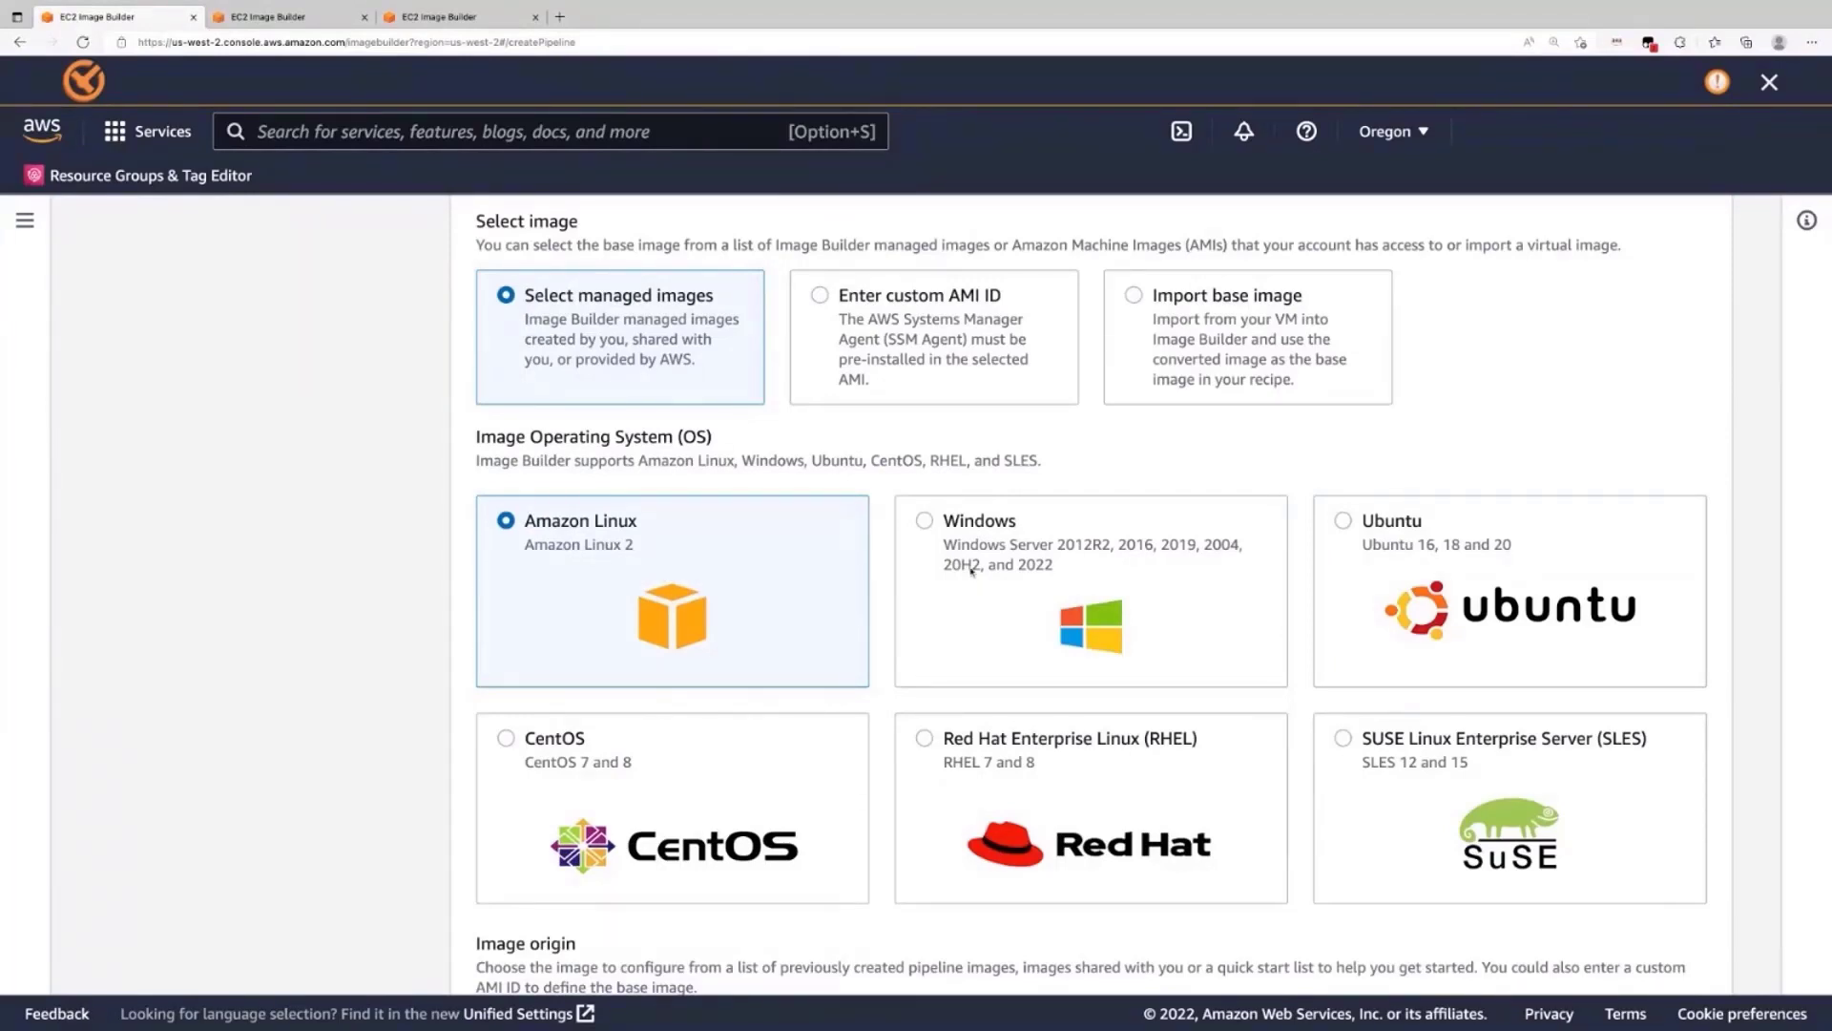
left_click(926, 521)
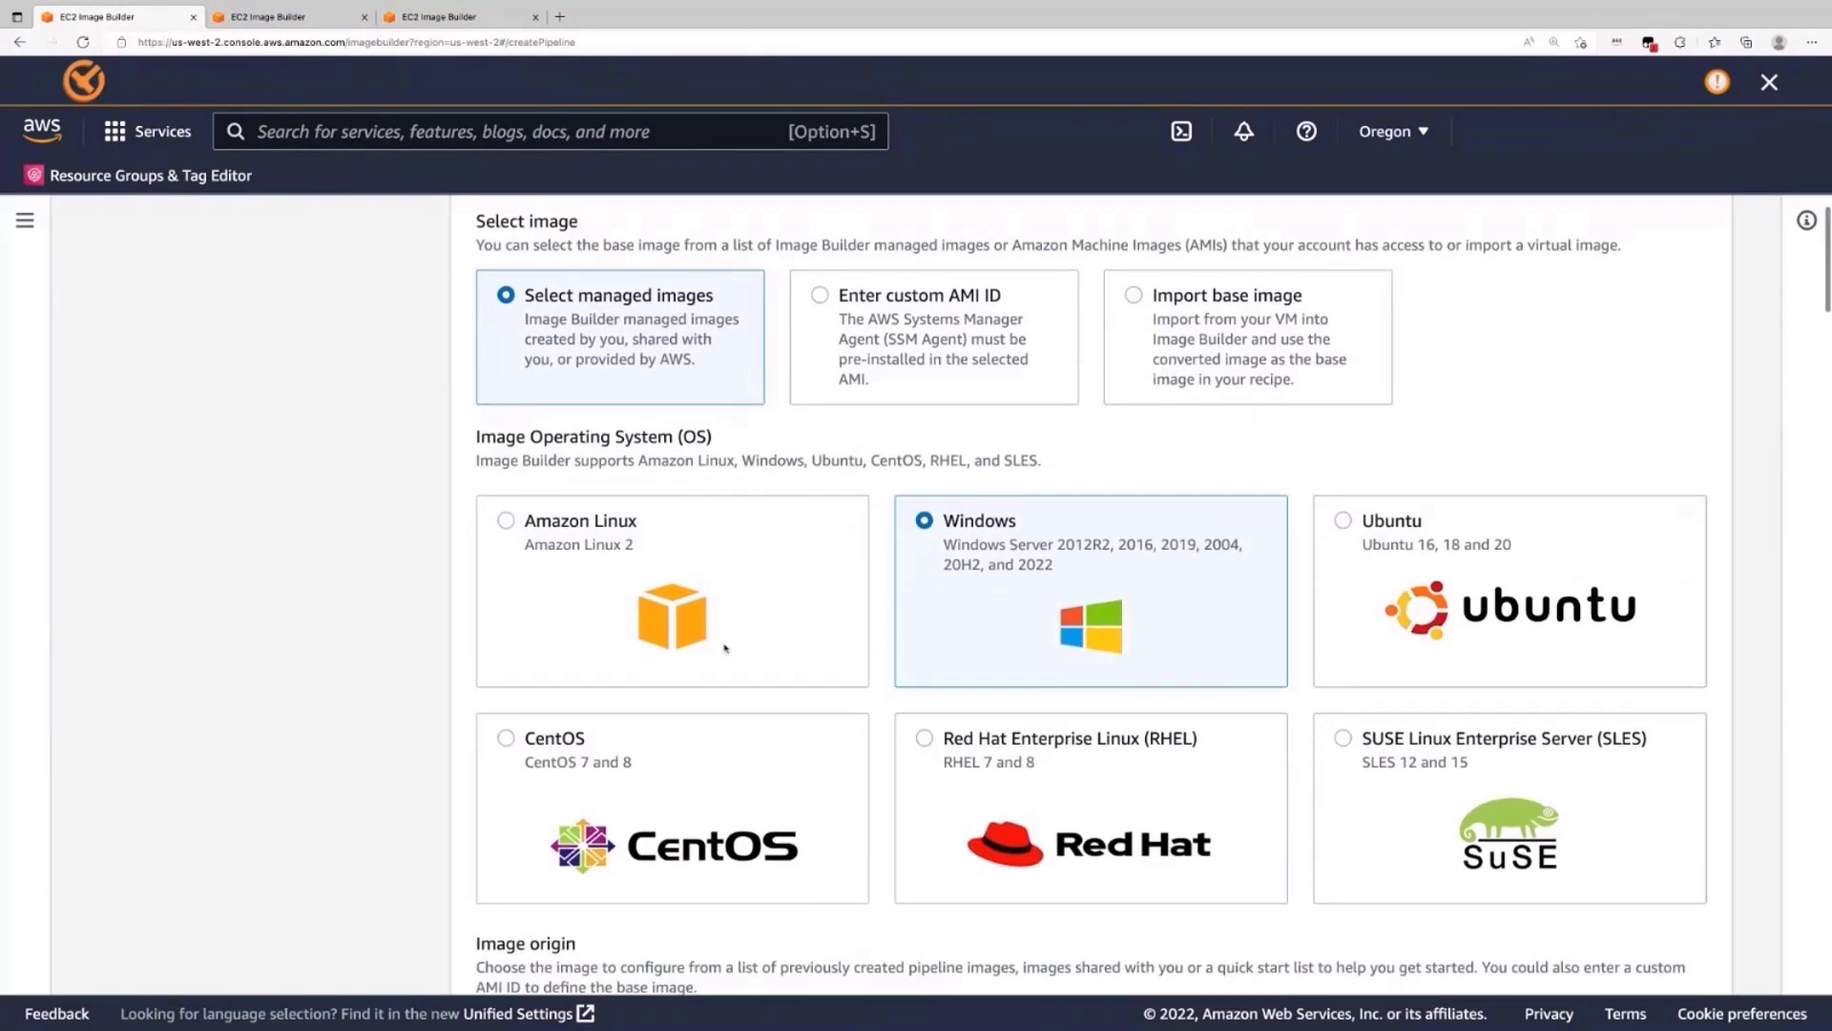
- Examine the custom AMI ID and Import base image options for the base image, and return to Select managed images
scroll(725, 648, "up", 1)
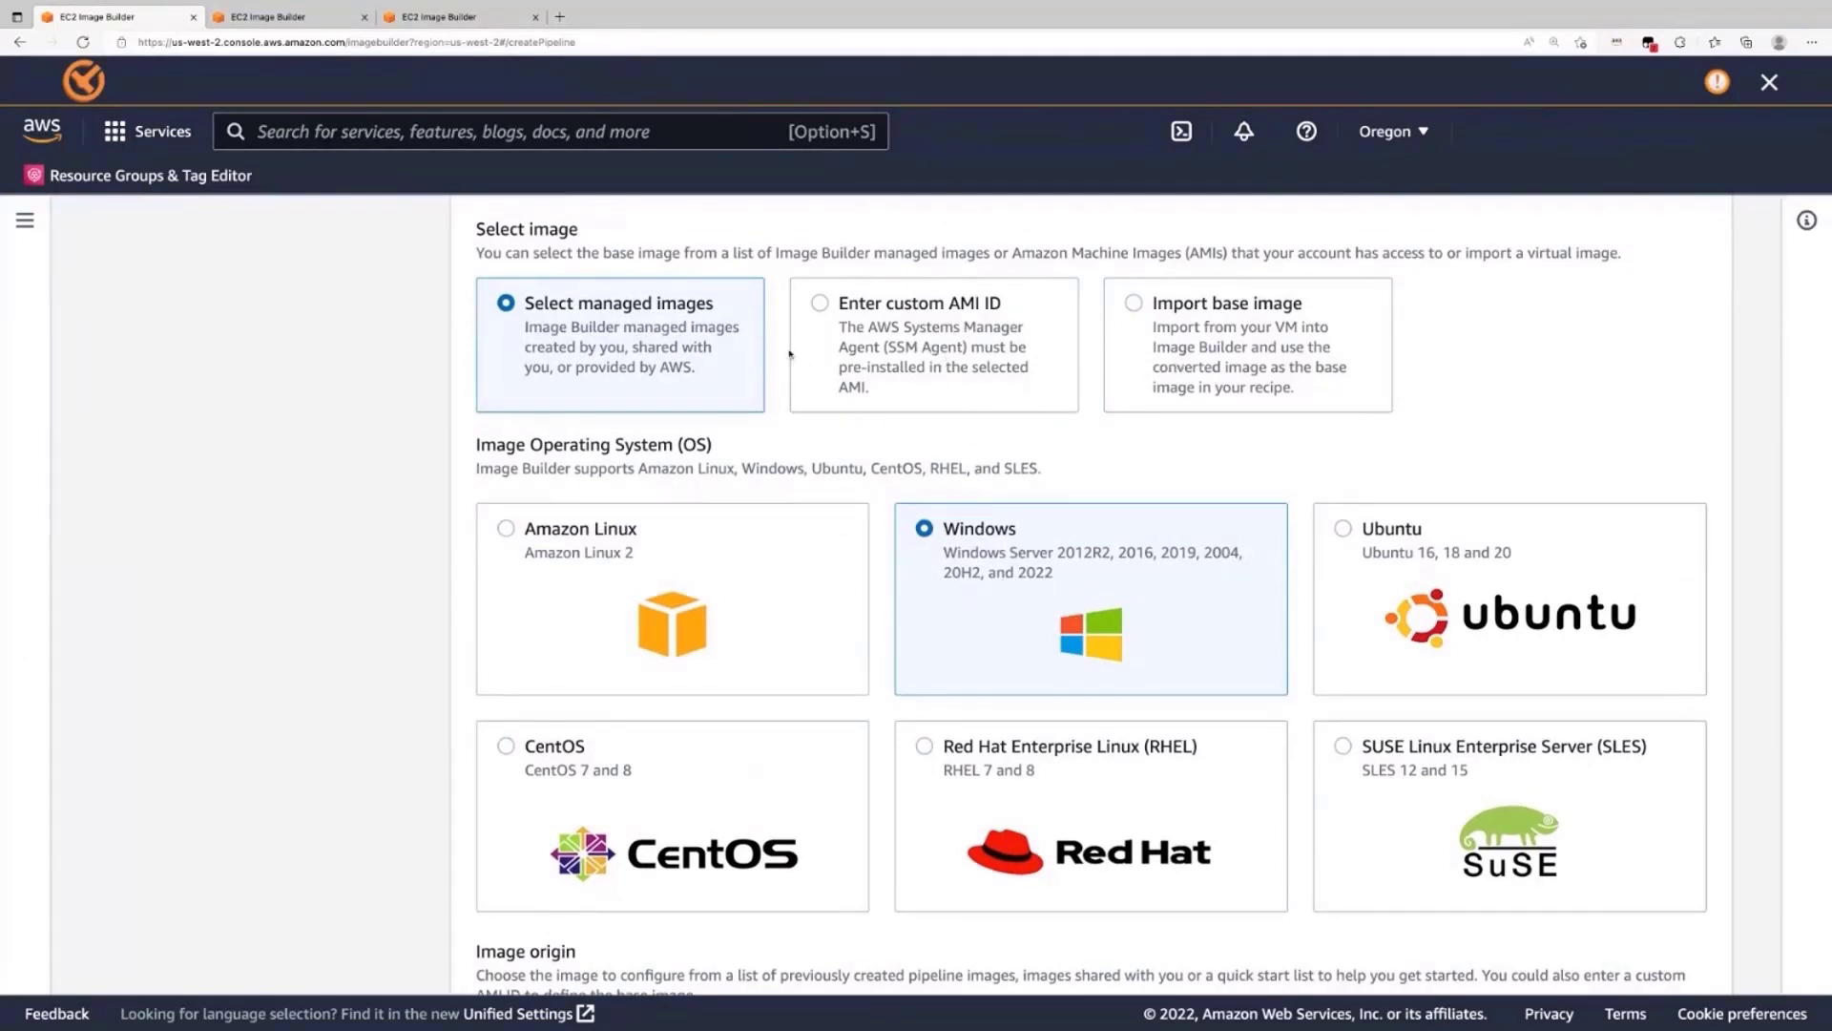
scroll(735, 496, "up", 1)
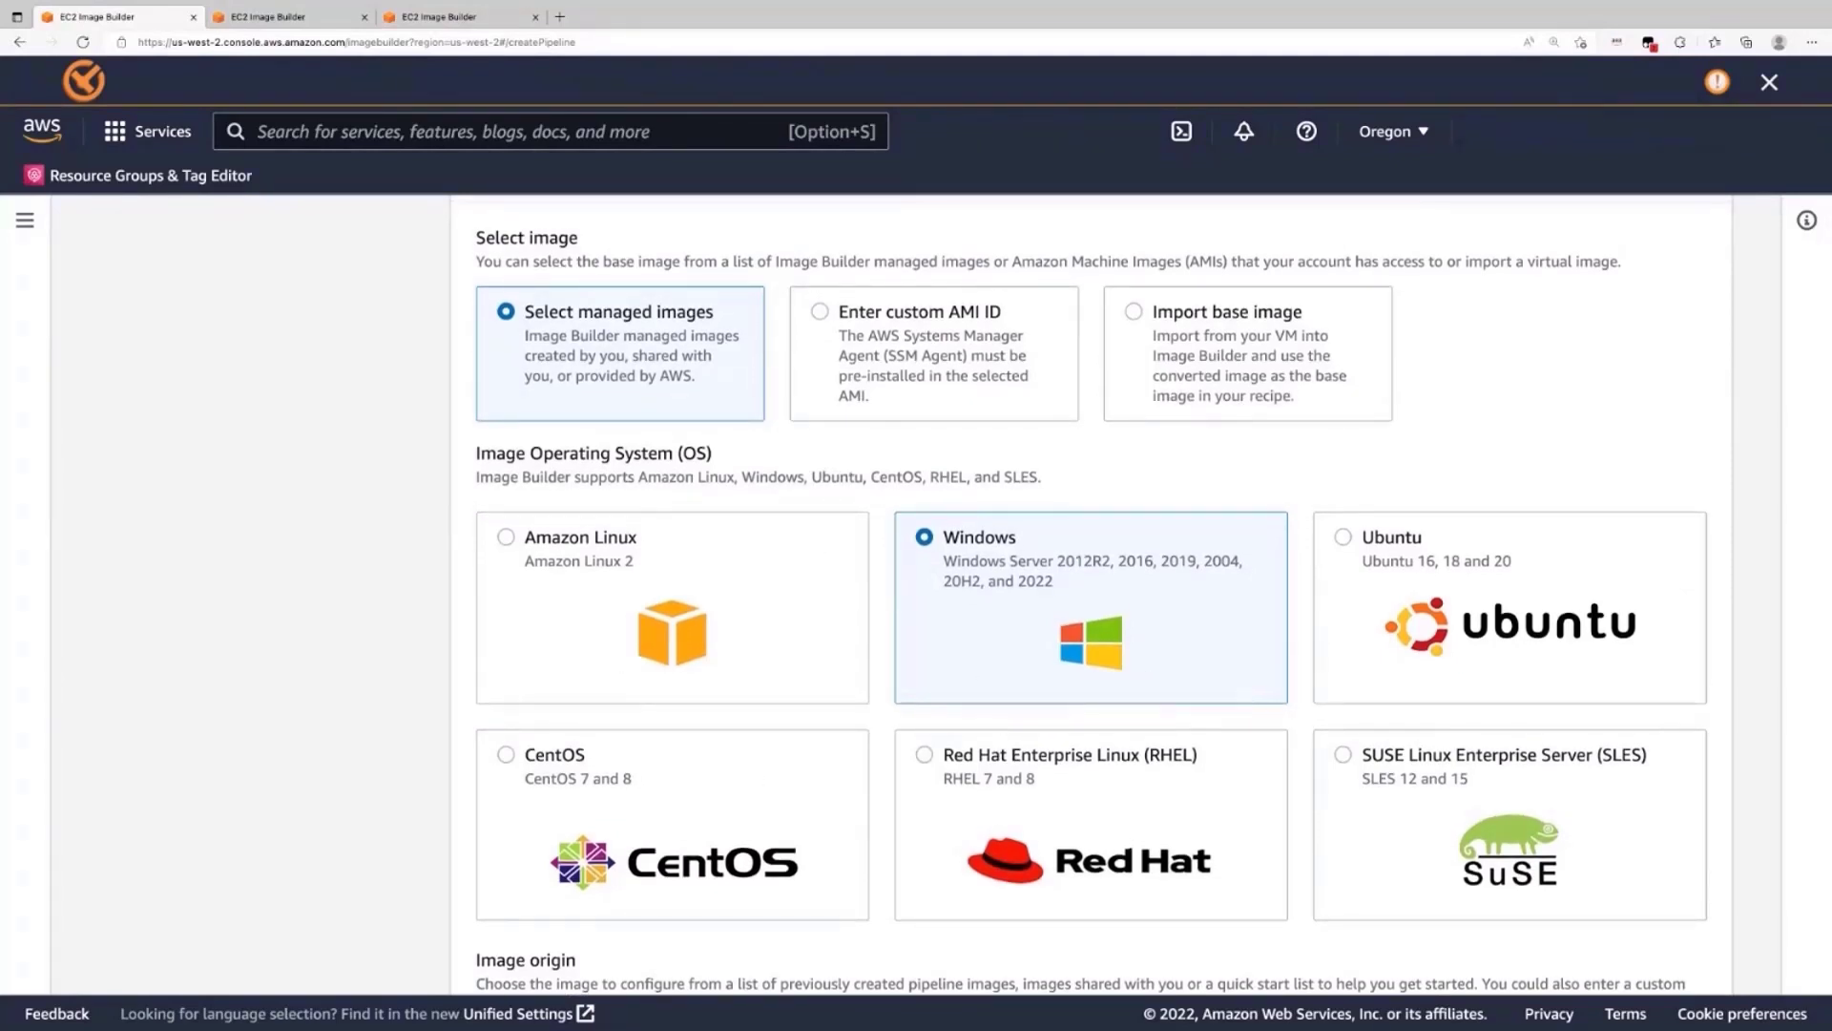
left_click(911, 384)
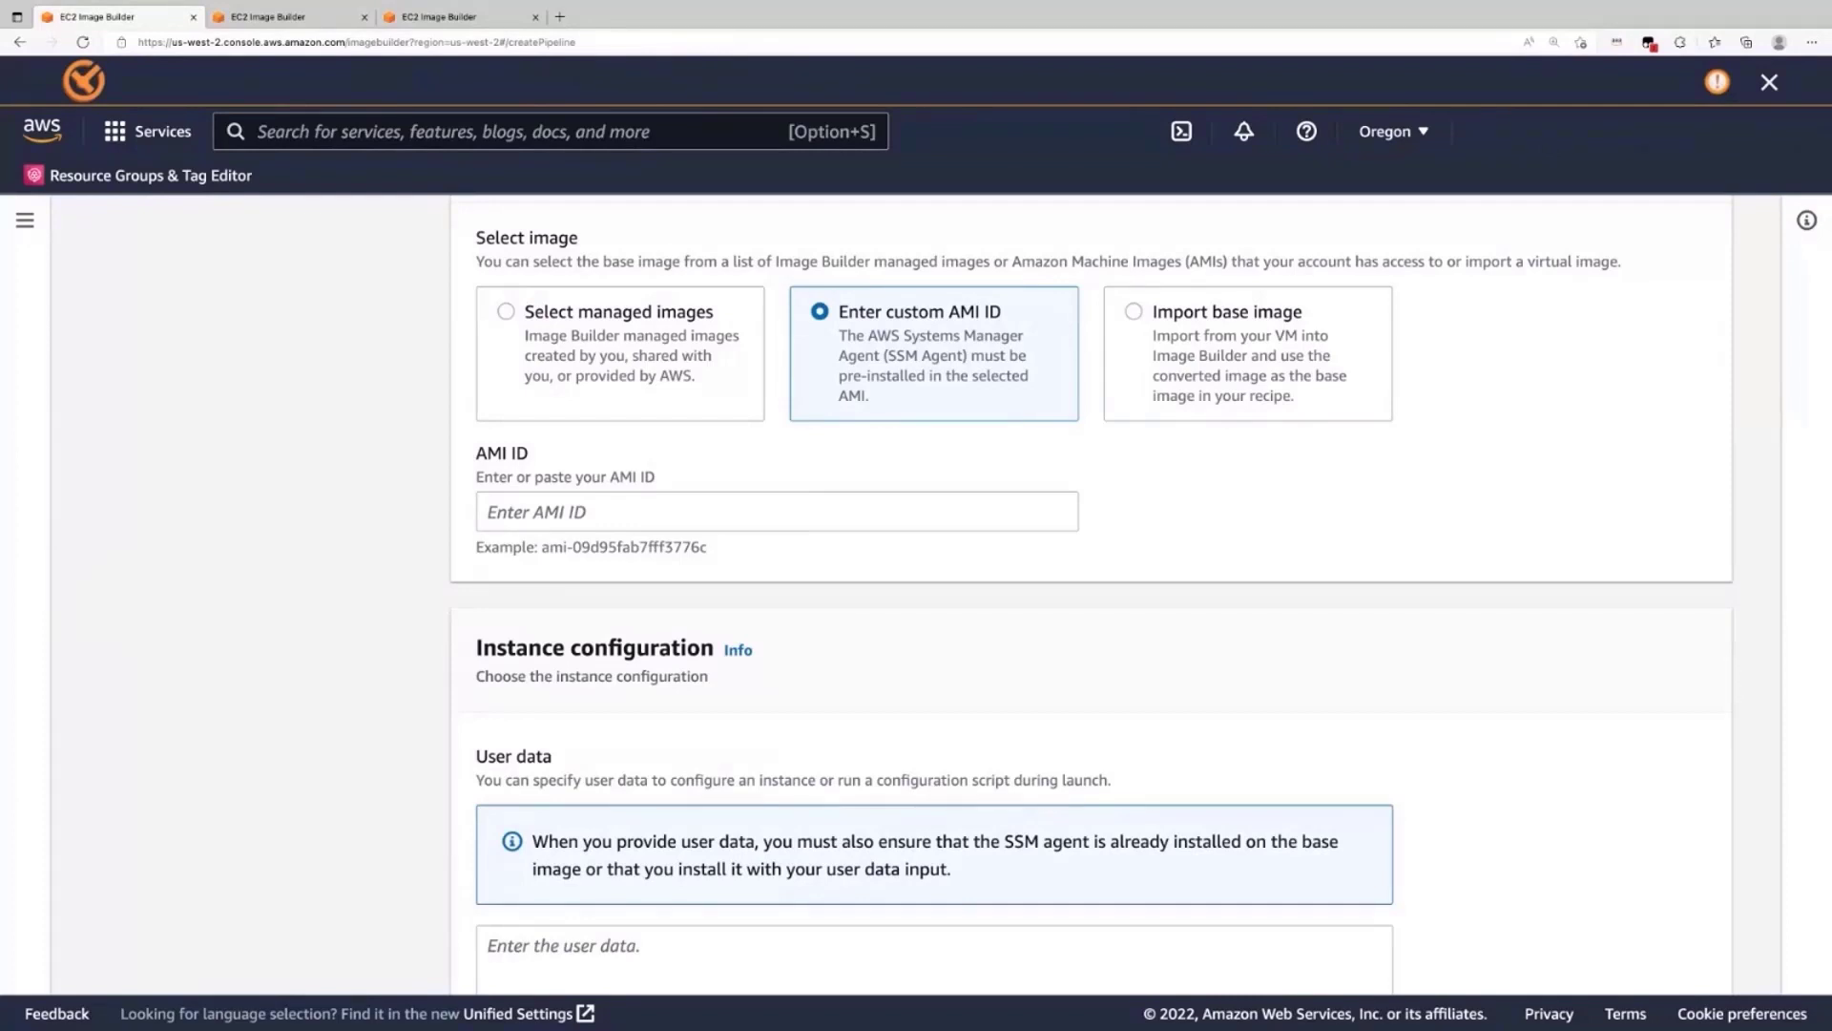
left_click(1153, 385)
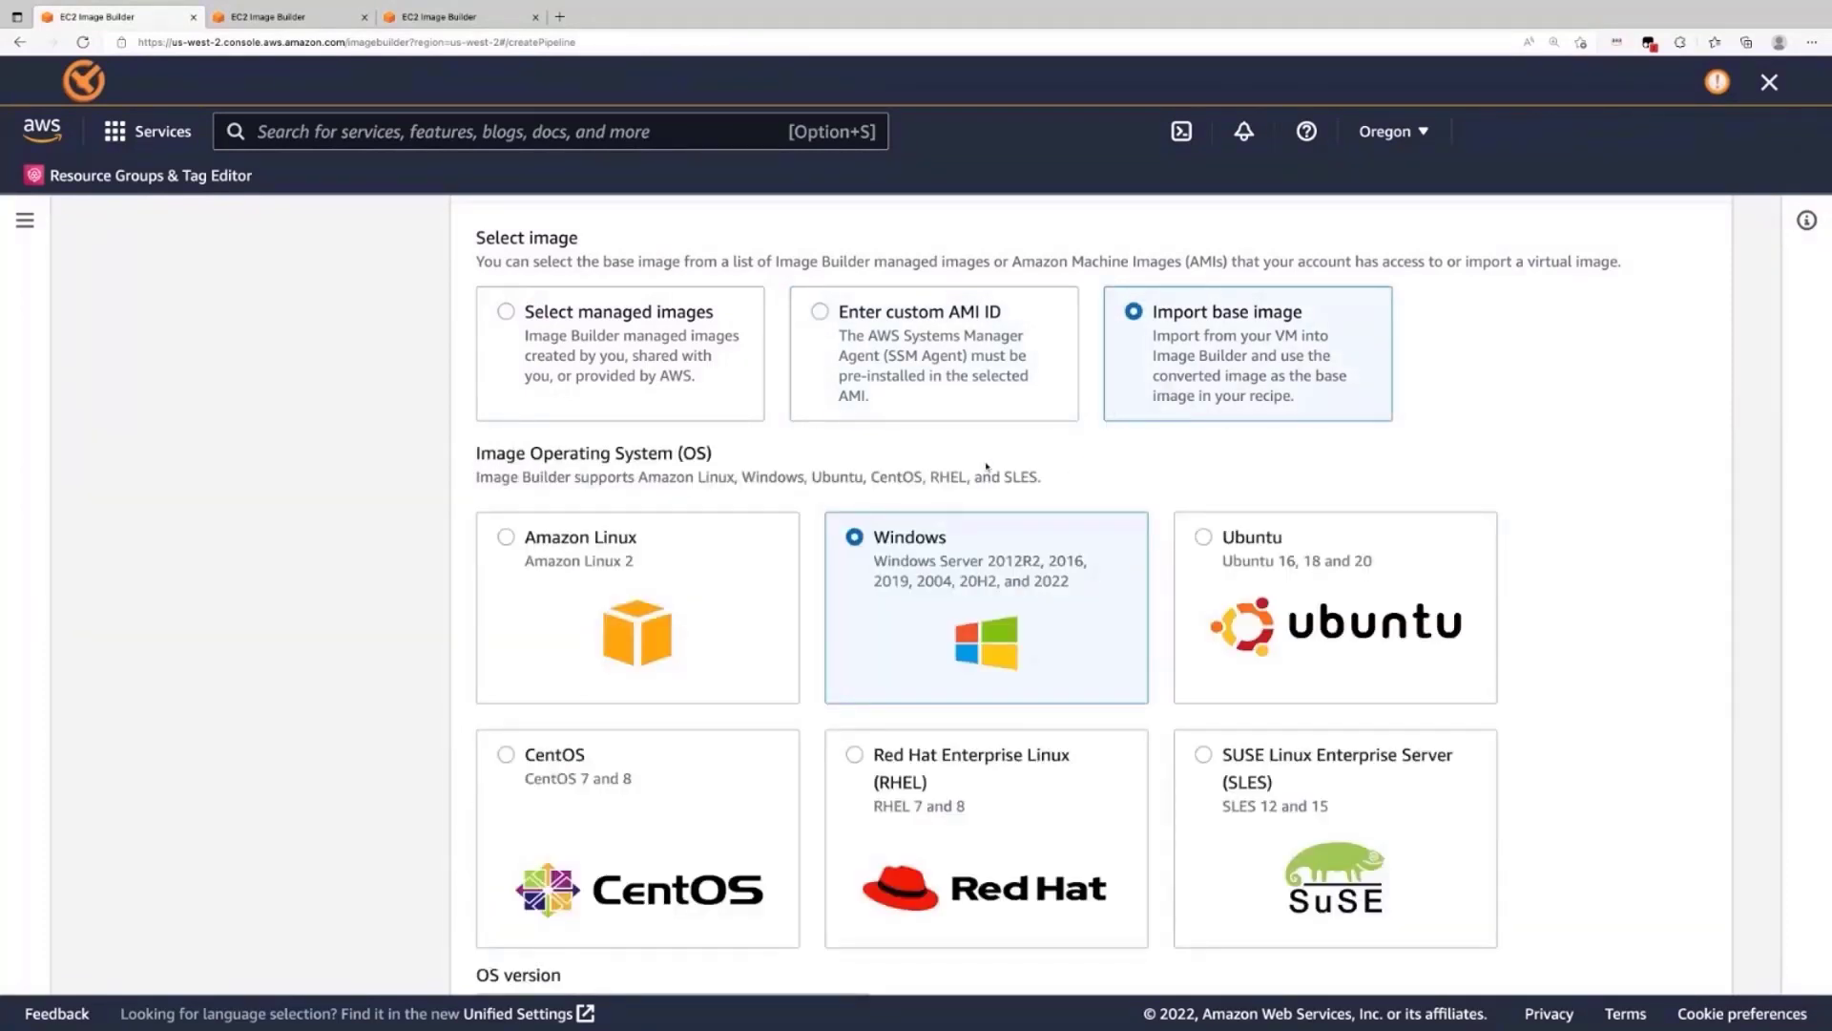
scroll(270, 732, "down", 1)
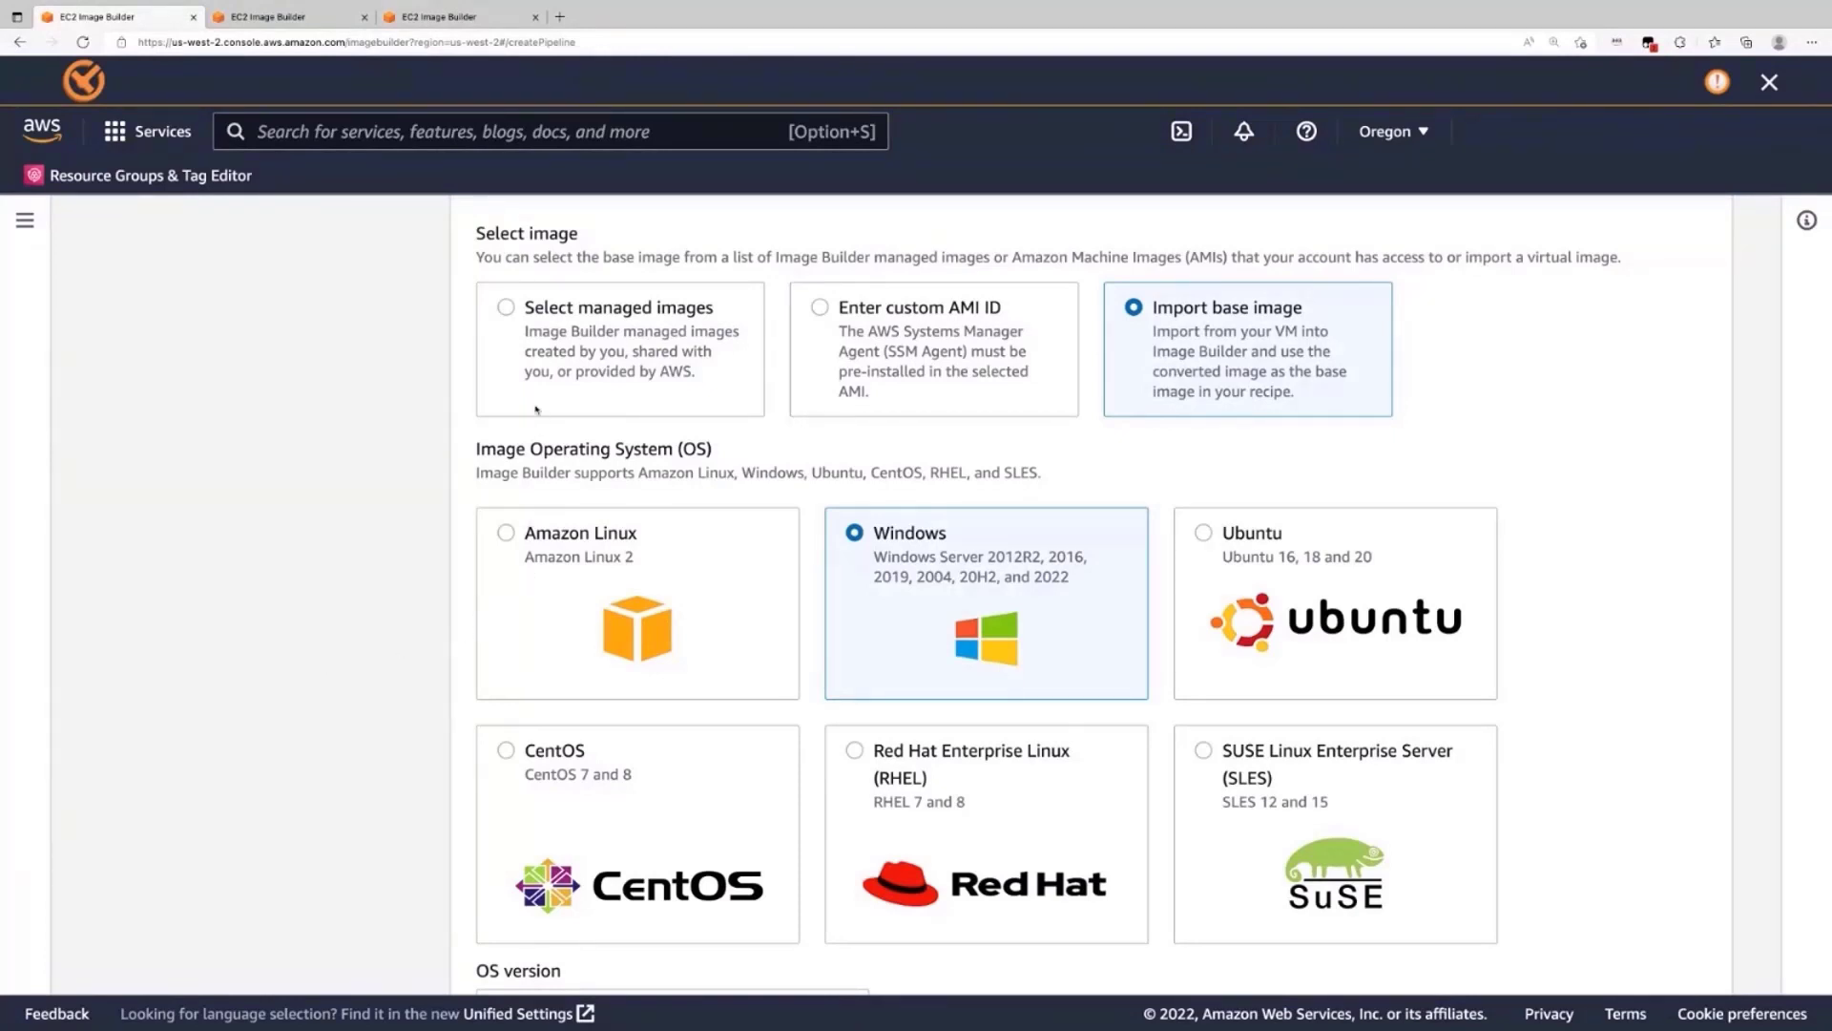
left_click(533, 355)
- Examine the image origin options, including images owned by or shared with this account, and return to Quick start (Amazon-managed)
scroll(371, 597, "down", 1)
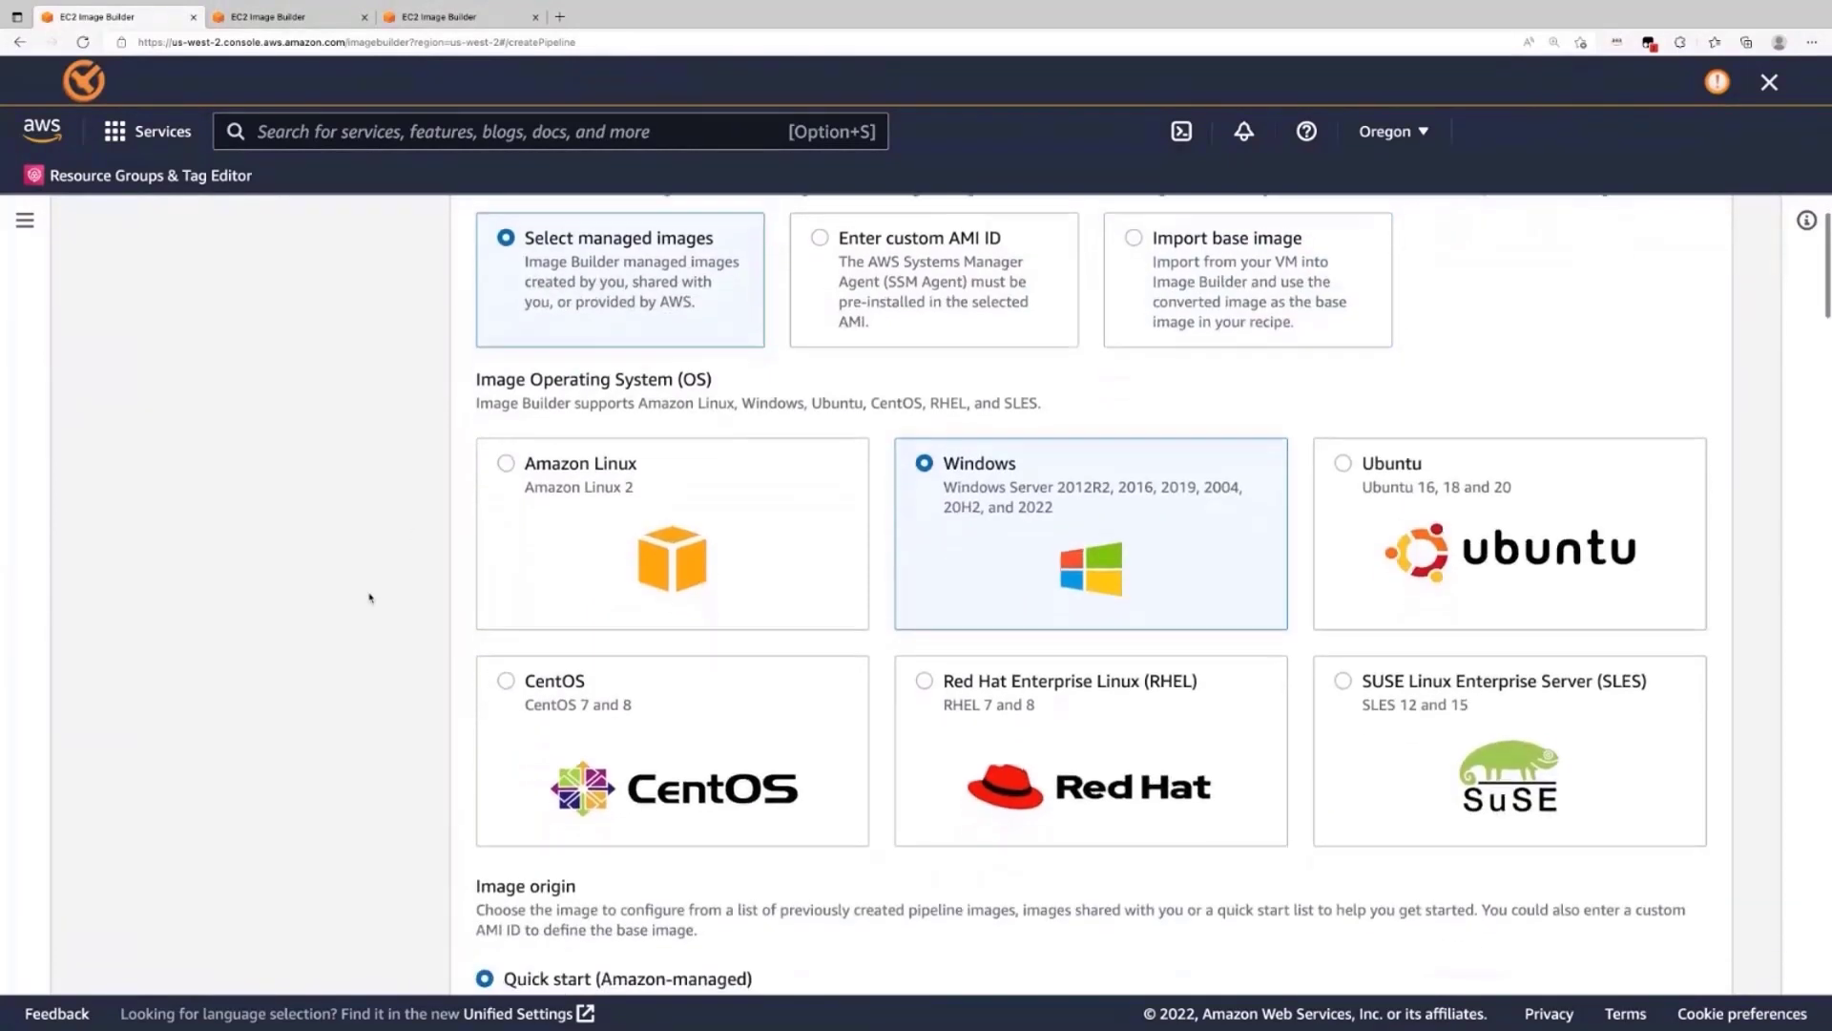
scroll(796, 743, "down", 1)
scroll(855, 695, "down", 1)
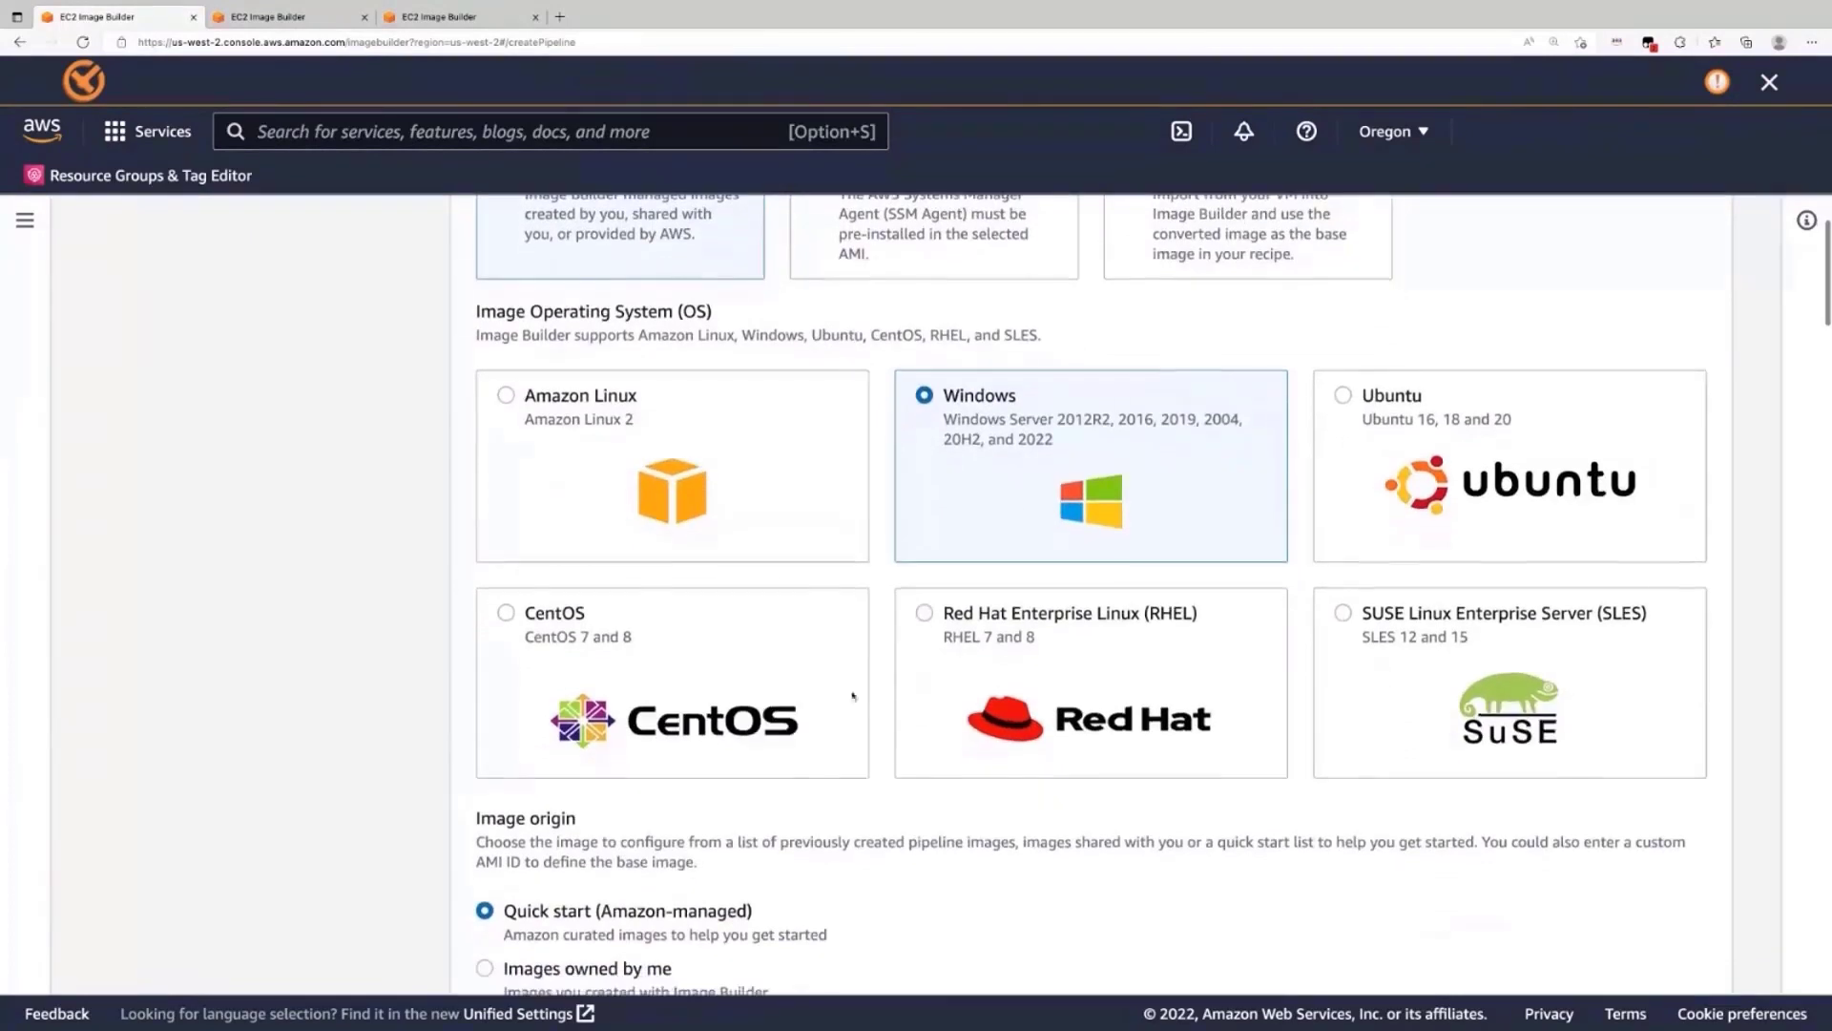
scroll(1001, 418, "down", 1)
scroll(1002, 418, "down", 2)
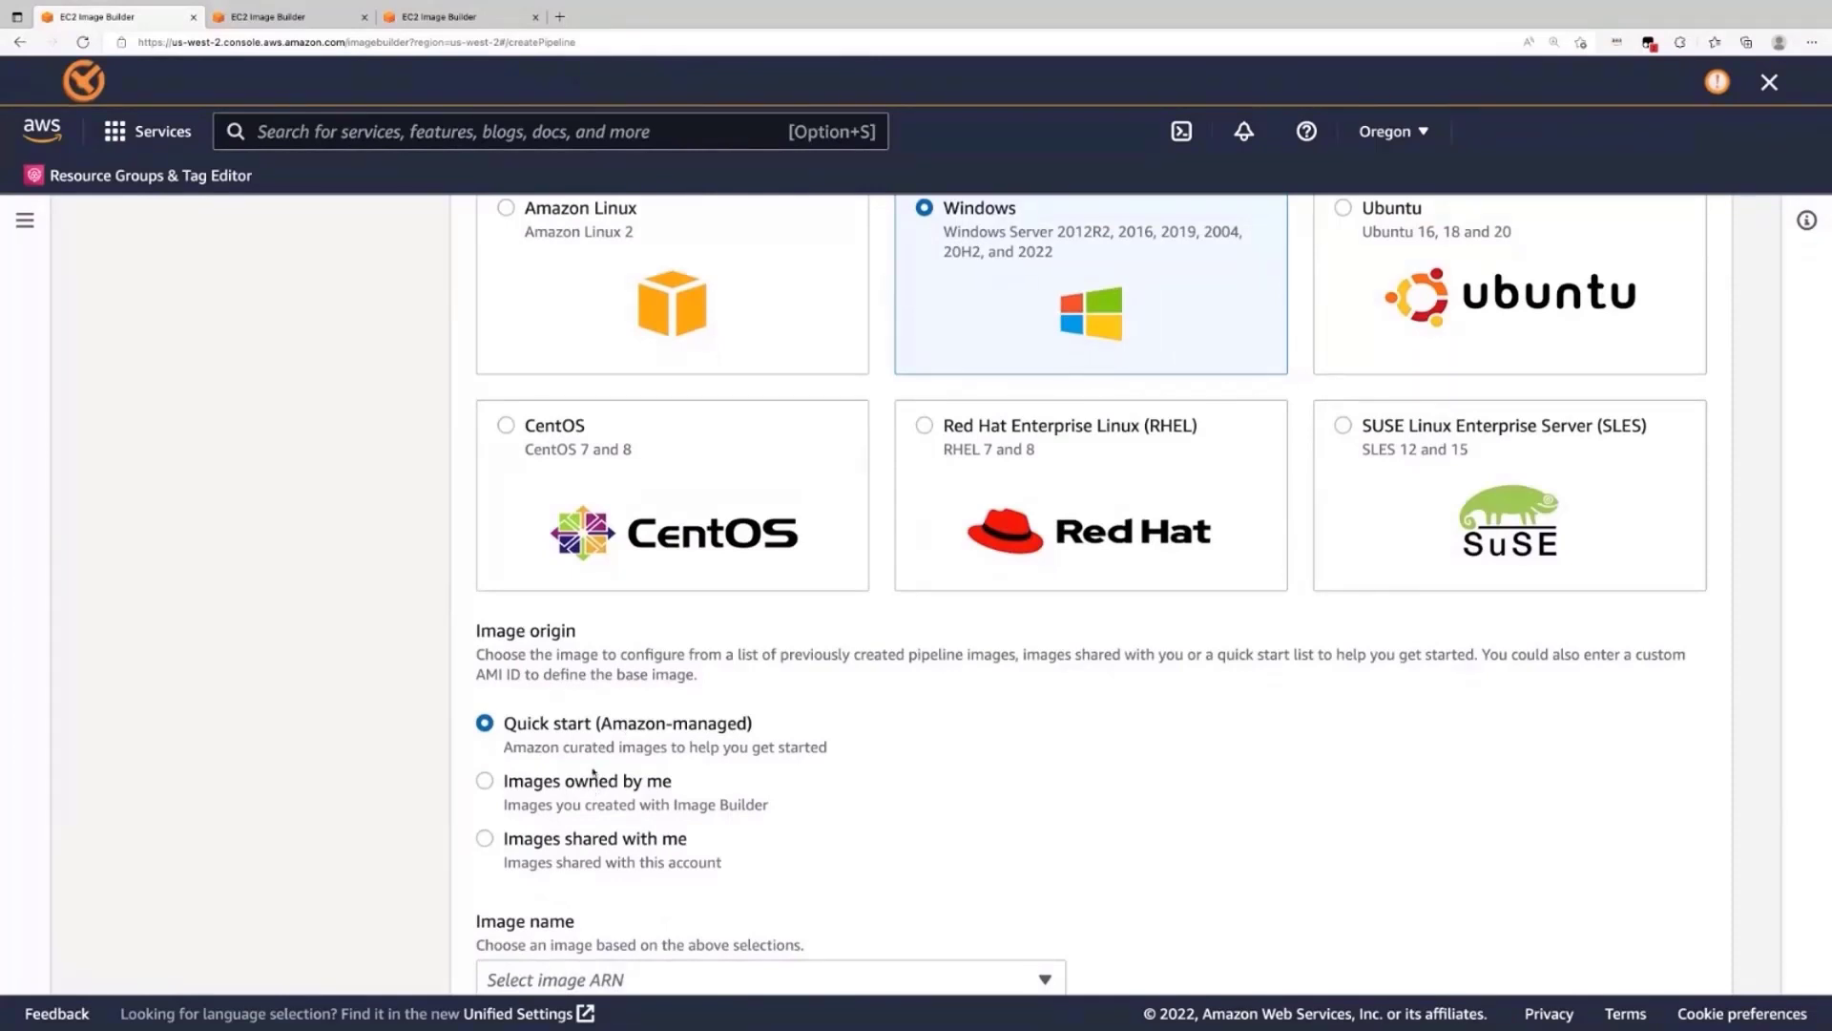
scroll(593, 773, "down", 1)
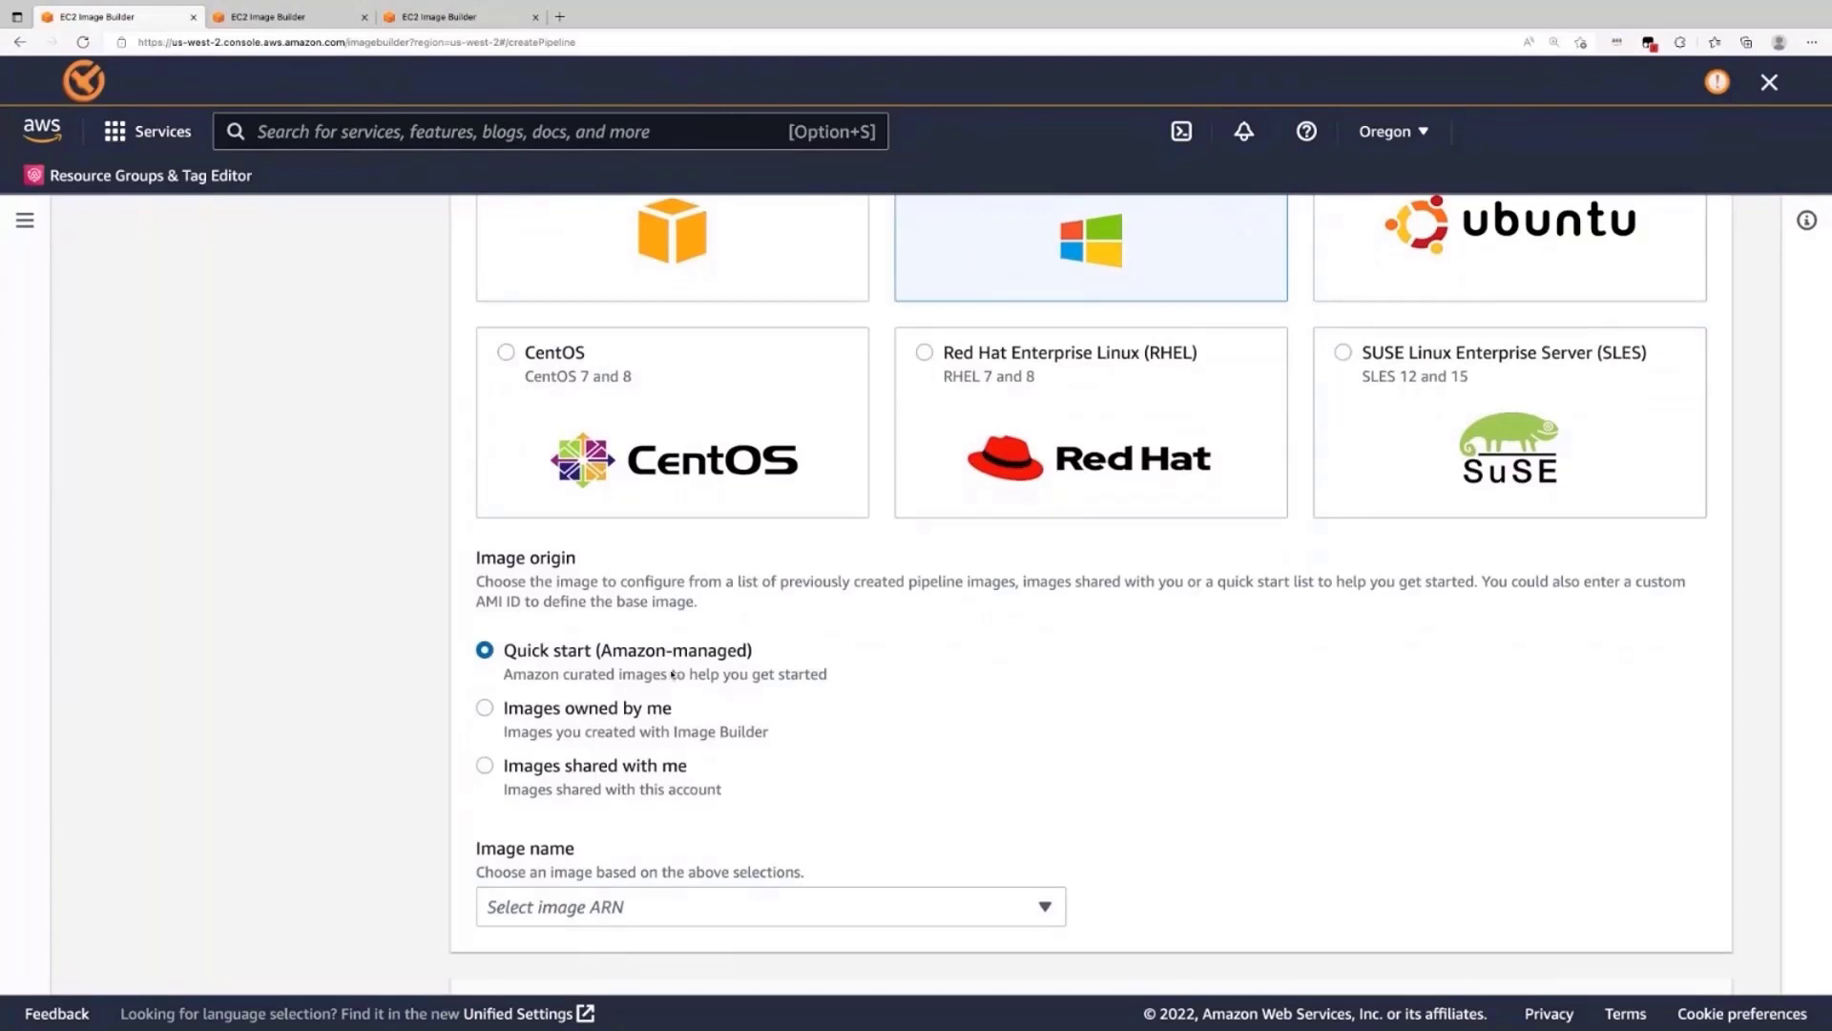
left_click(605, 717)
left_click(590, 771)
left_click(545, 663)
- Search the Amazon-managed images for 2022 and select Windows Server 2022 English Full Base x86 as the base image
scroll(546, 665, "down", 2)
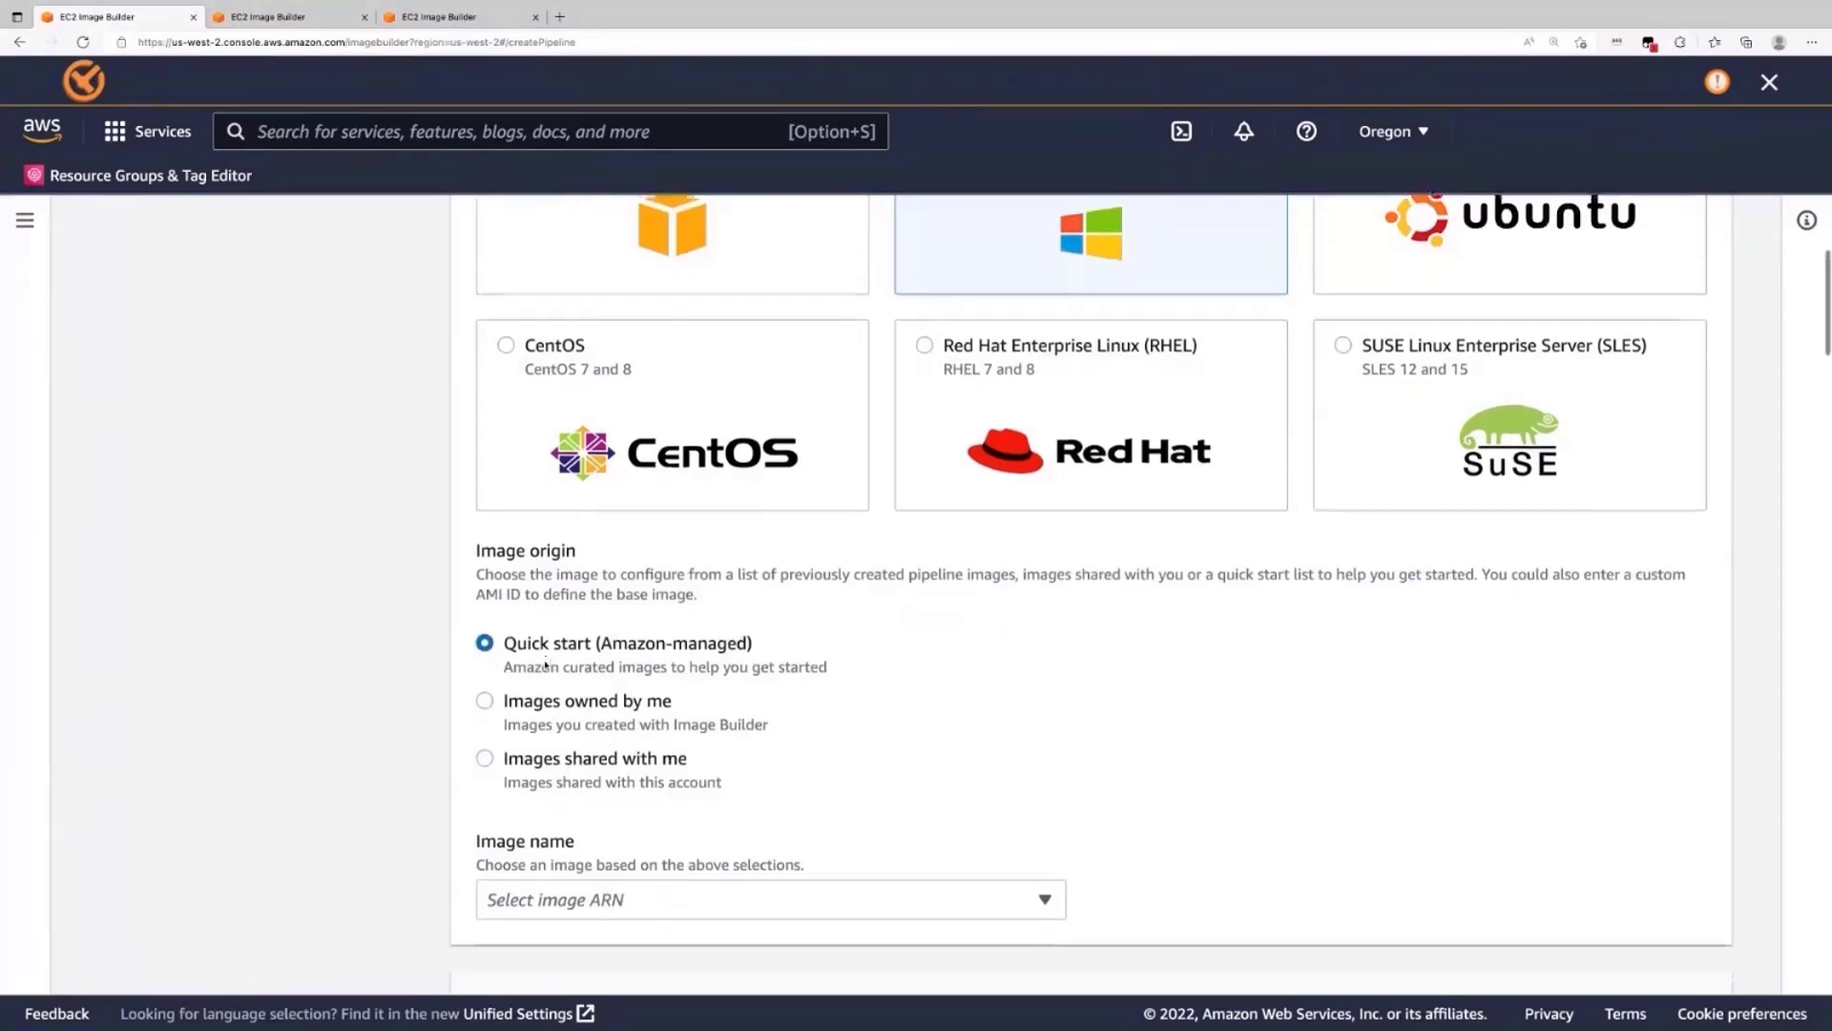
scroll(545, 665, "down", 1)
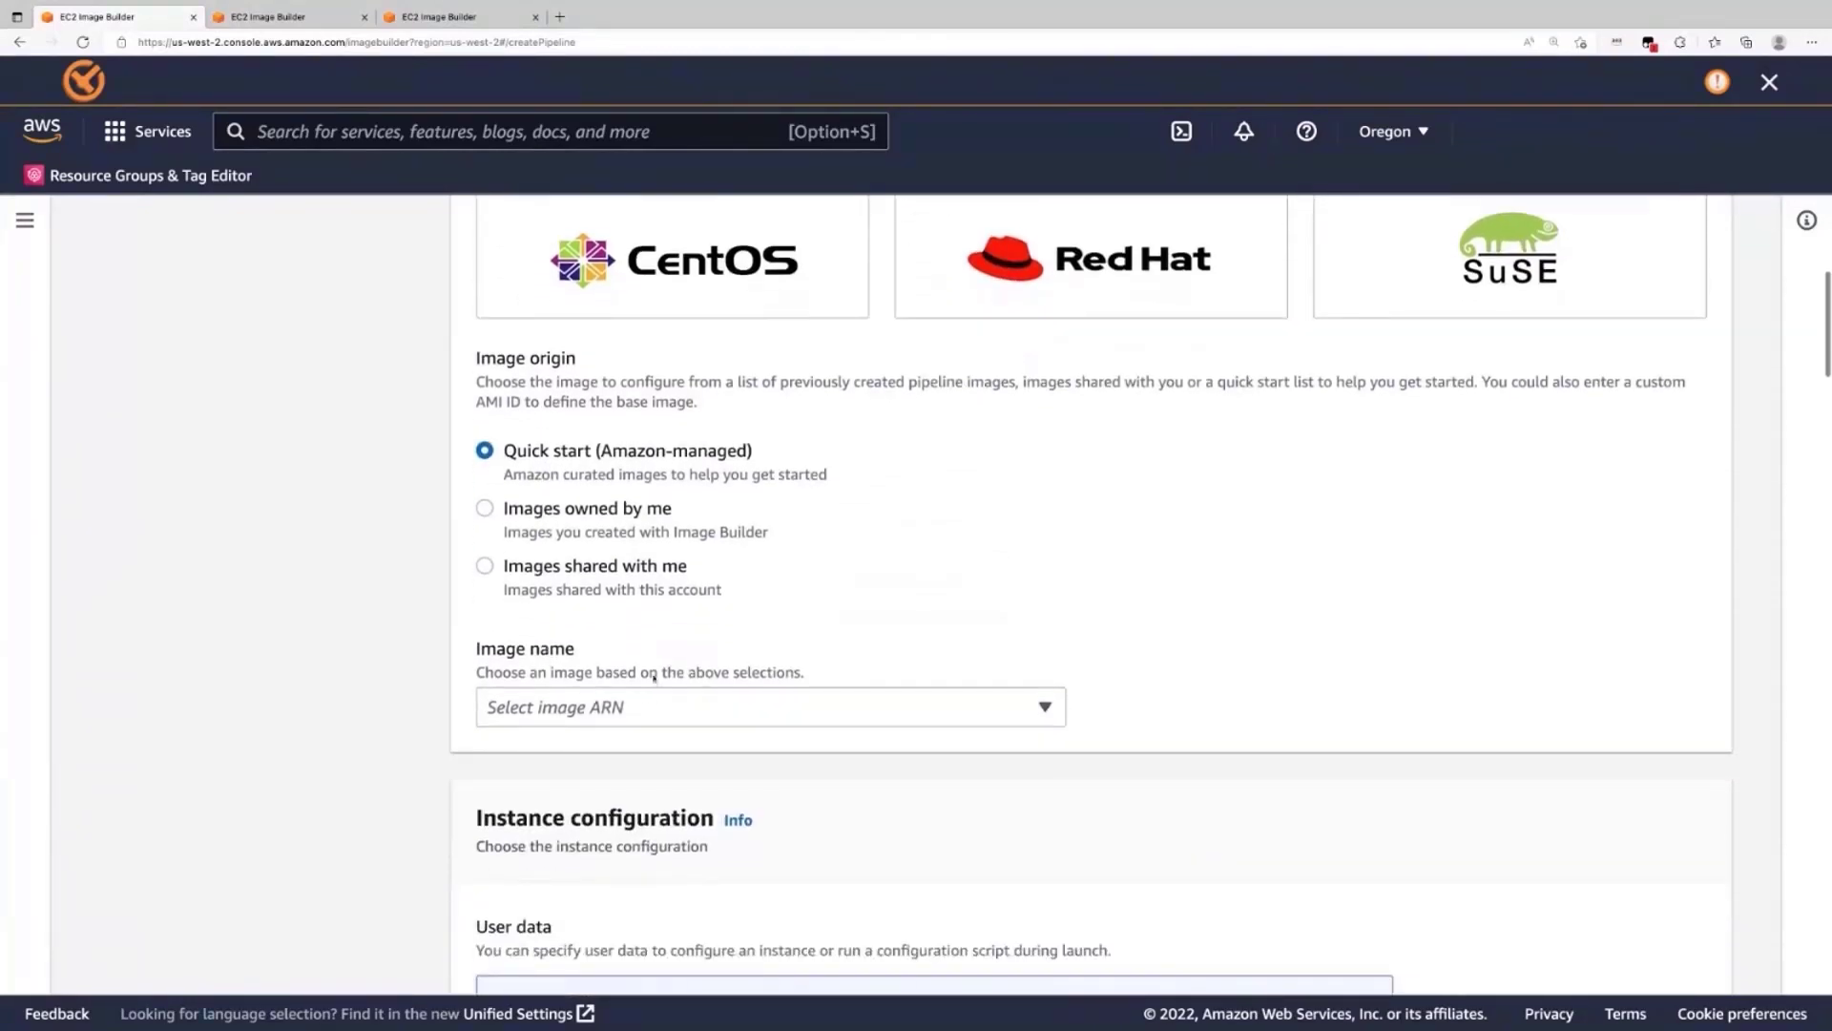
left_click(608, 715)
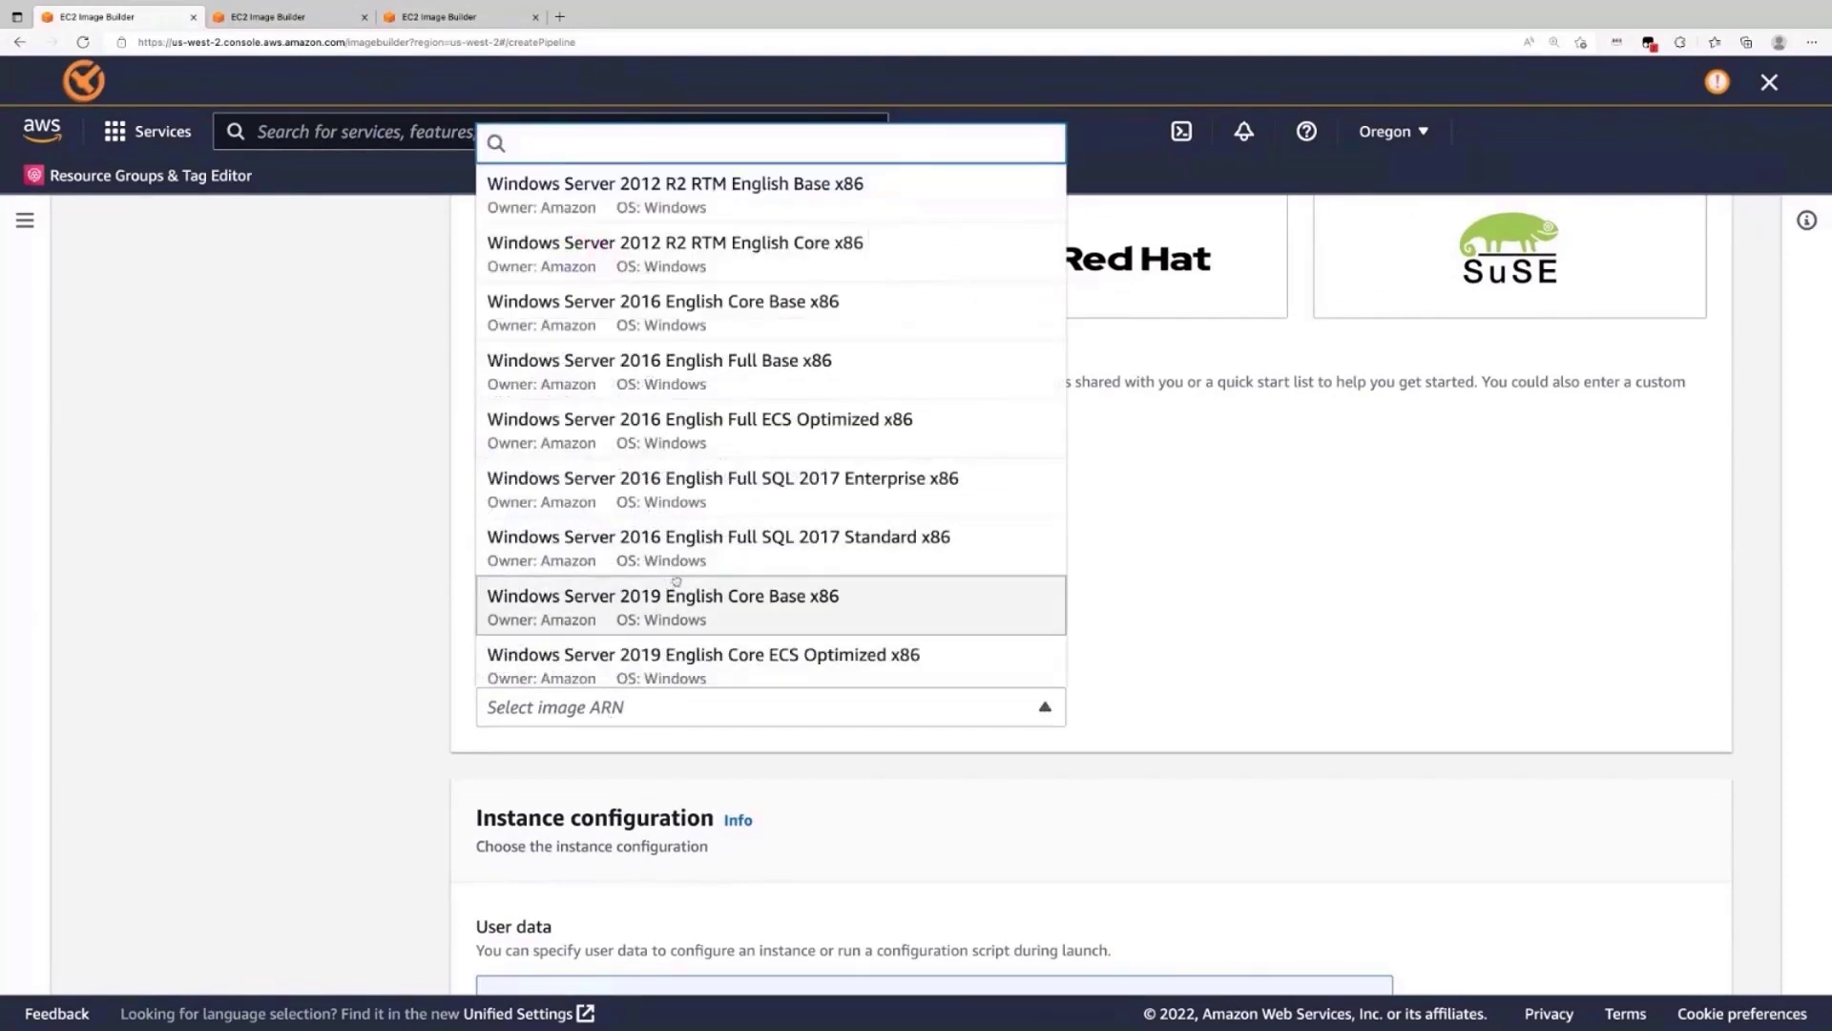
type("2022")
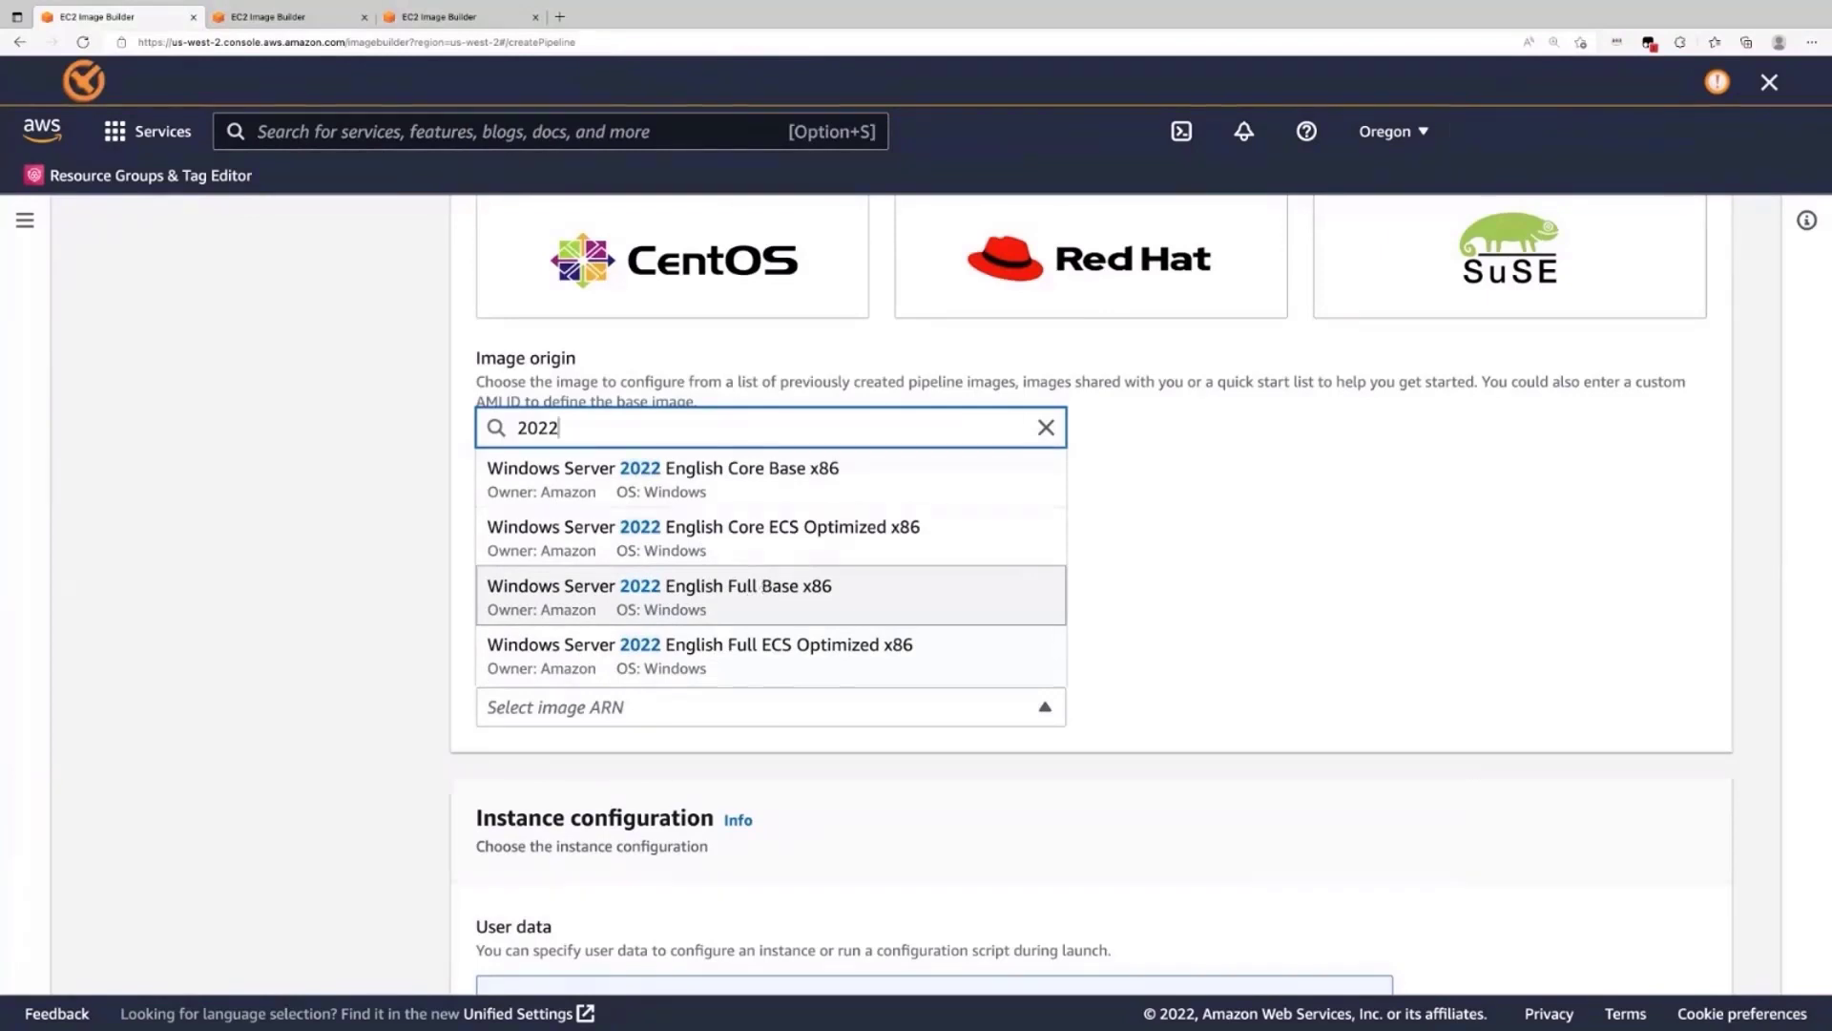
left_click(758, 594)
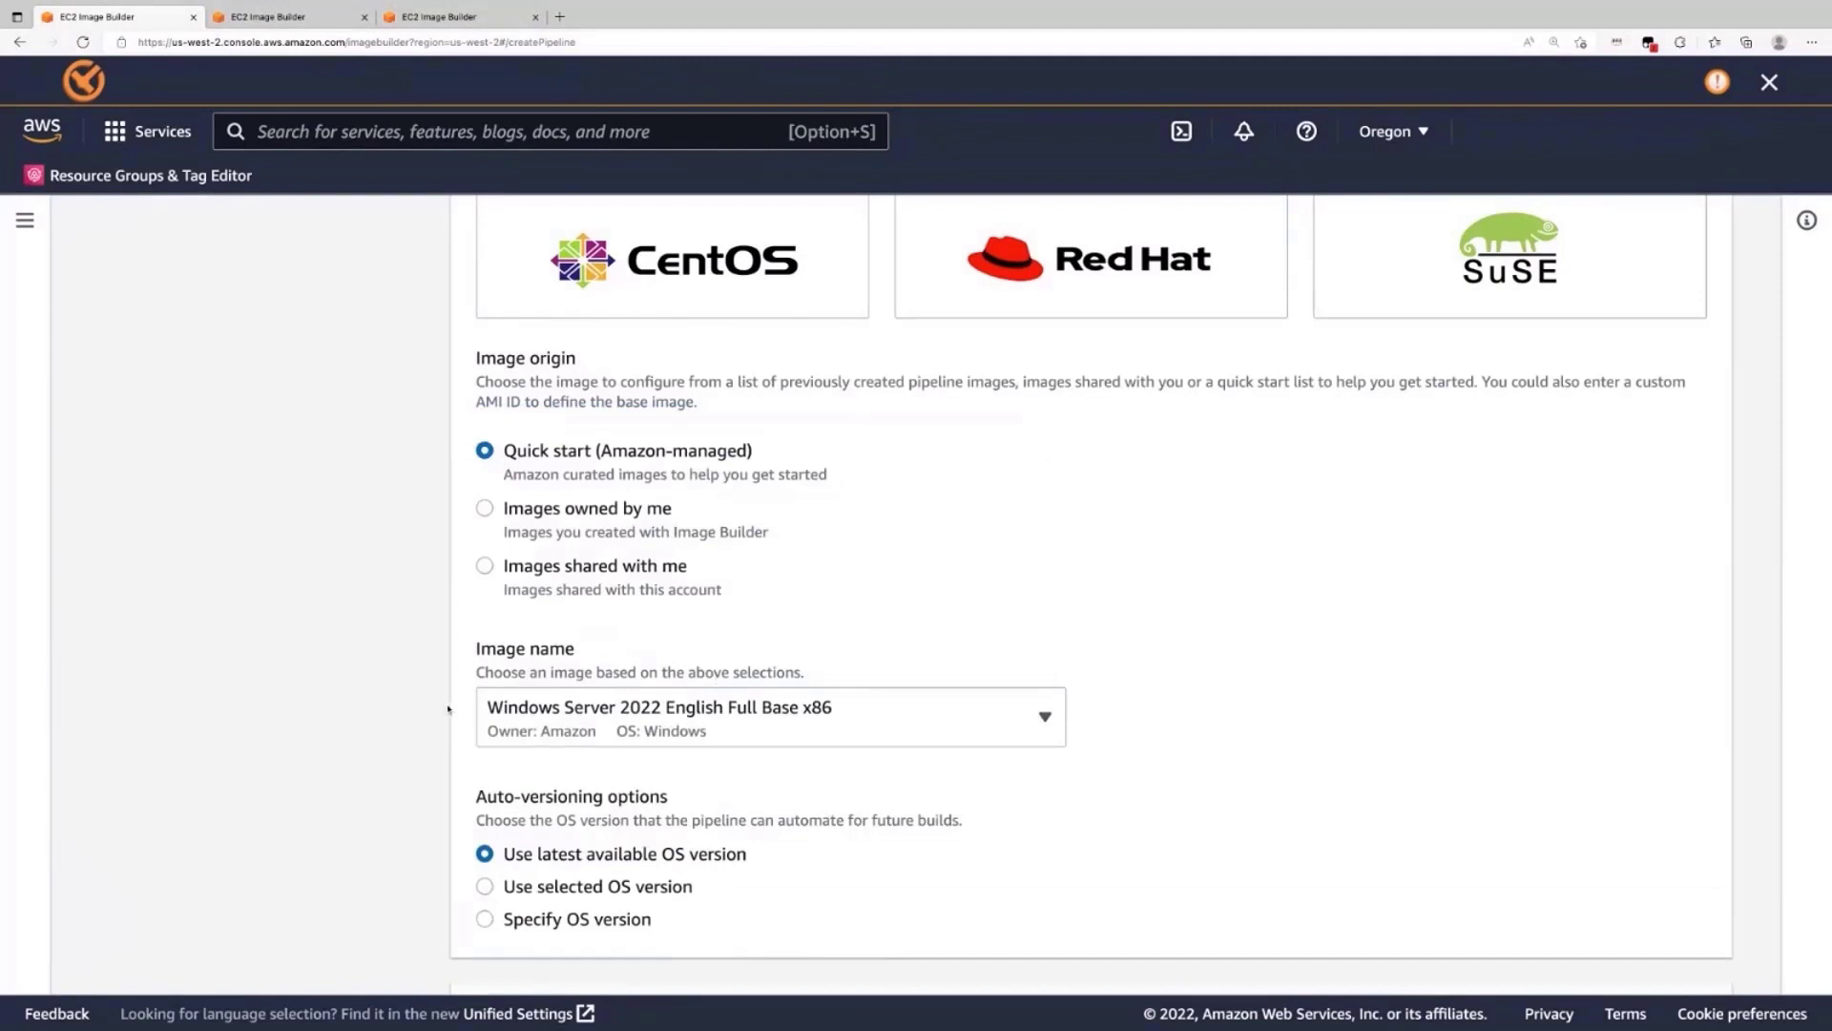
- Switch auto-versioning to the selected OS version and examine the version choices for the base image
scroll(365, 773, "down", 1)
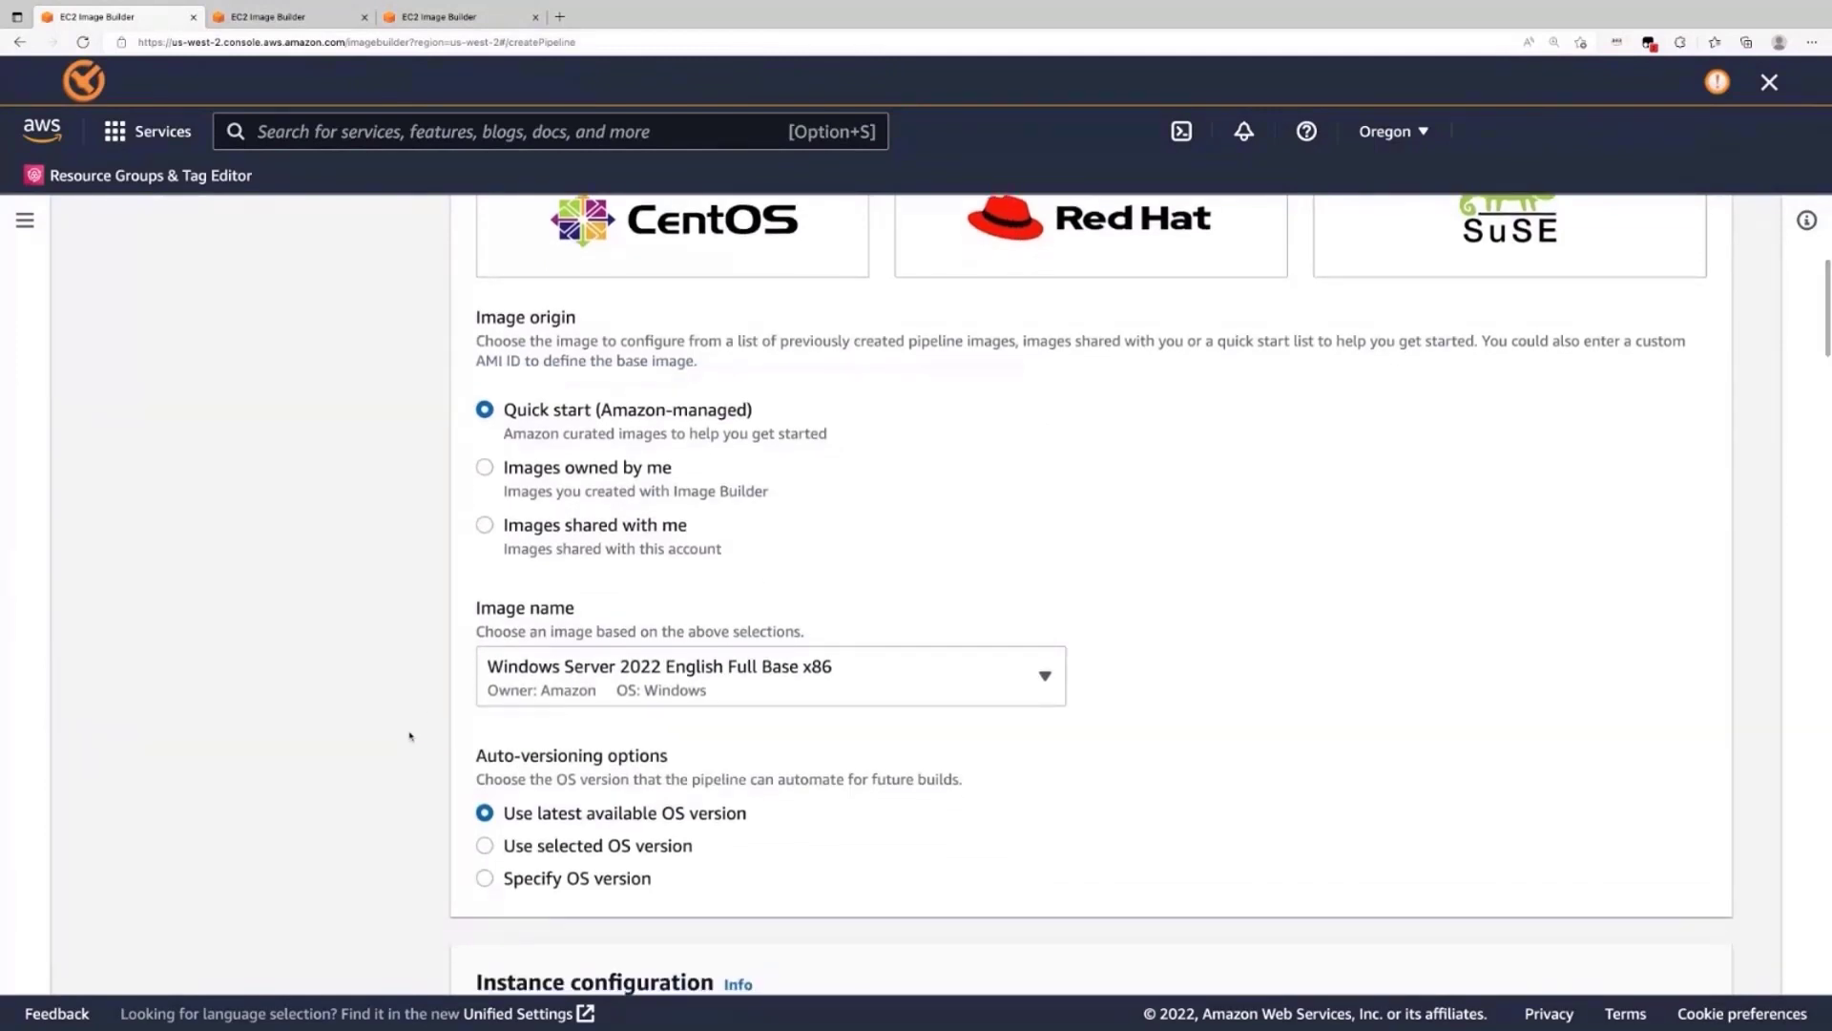
scroll(410, 736, "up", 1)
scroll(410, 736, "down", 4)
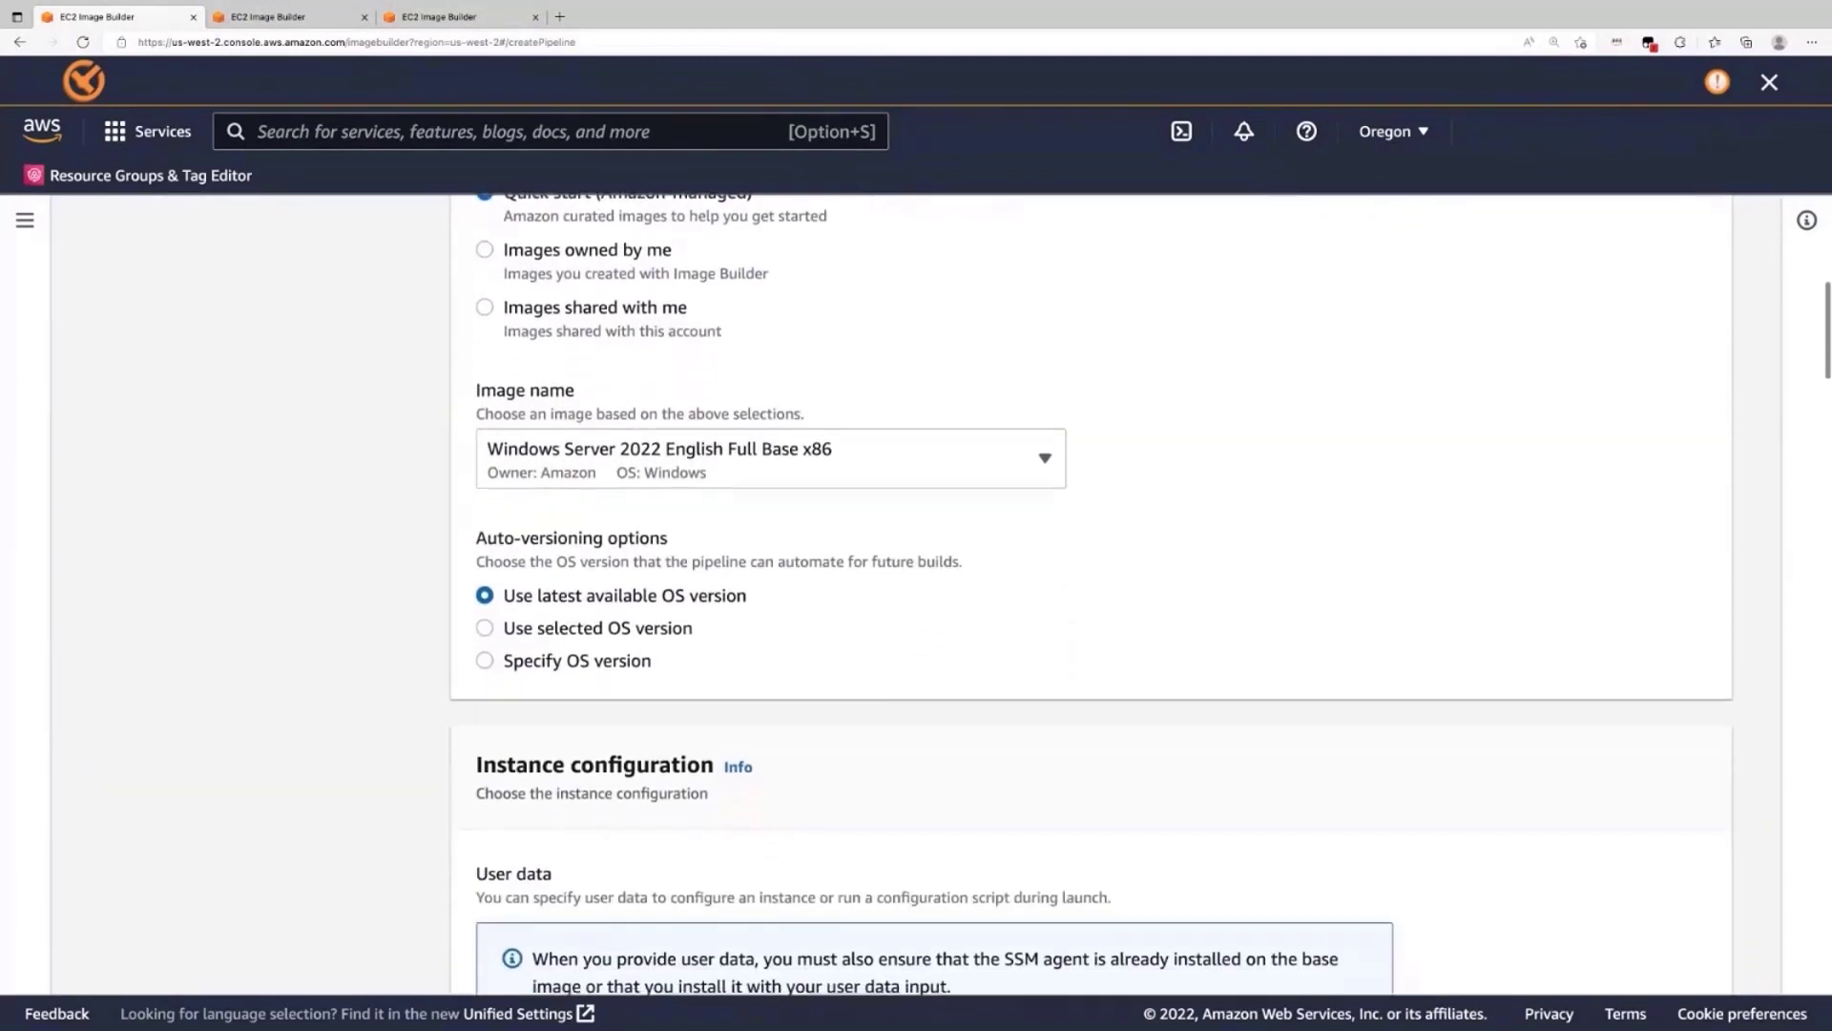
scroll(636, 573, "up", 1)
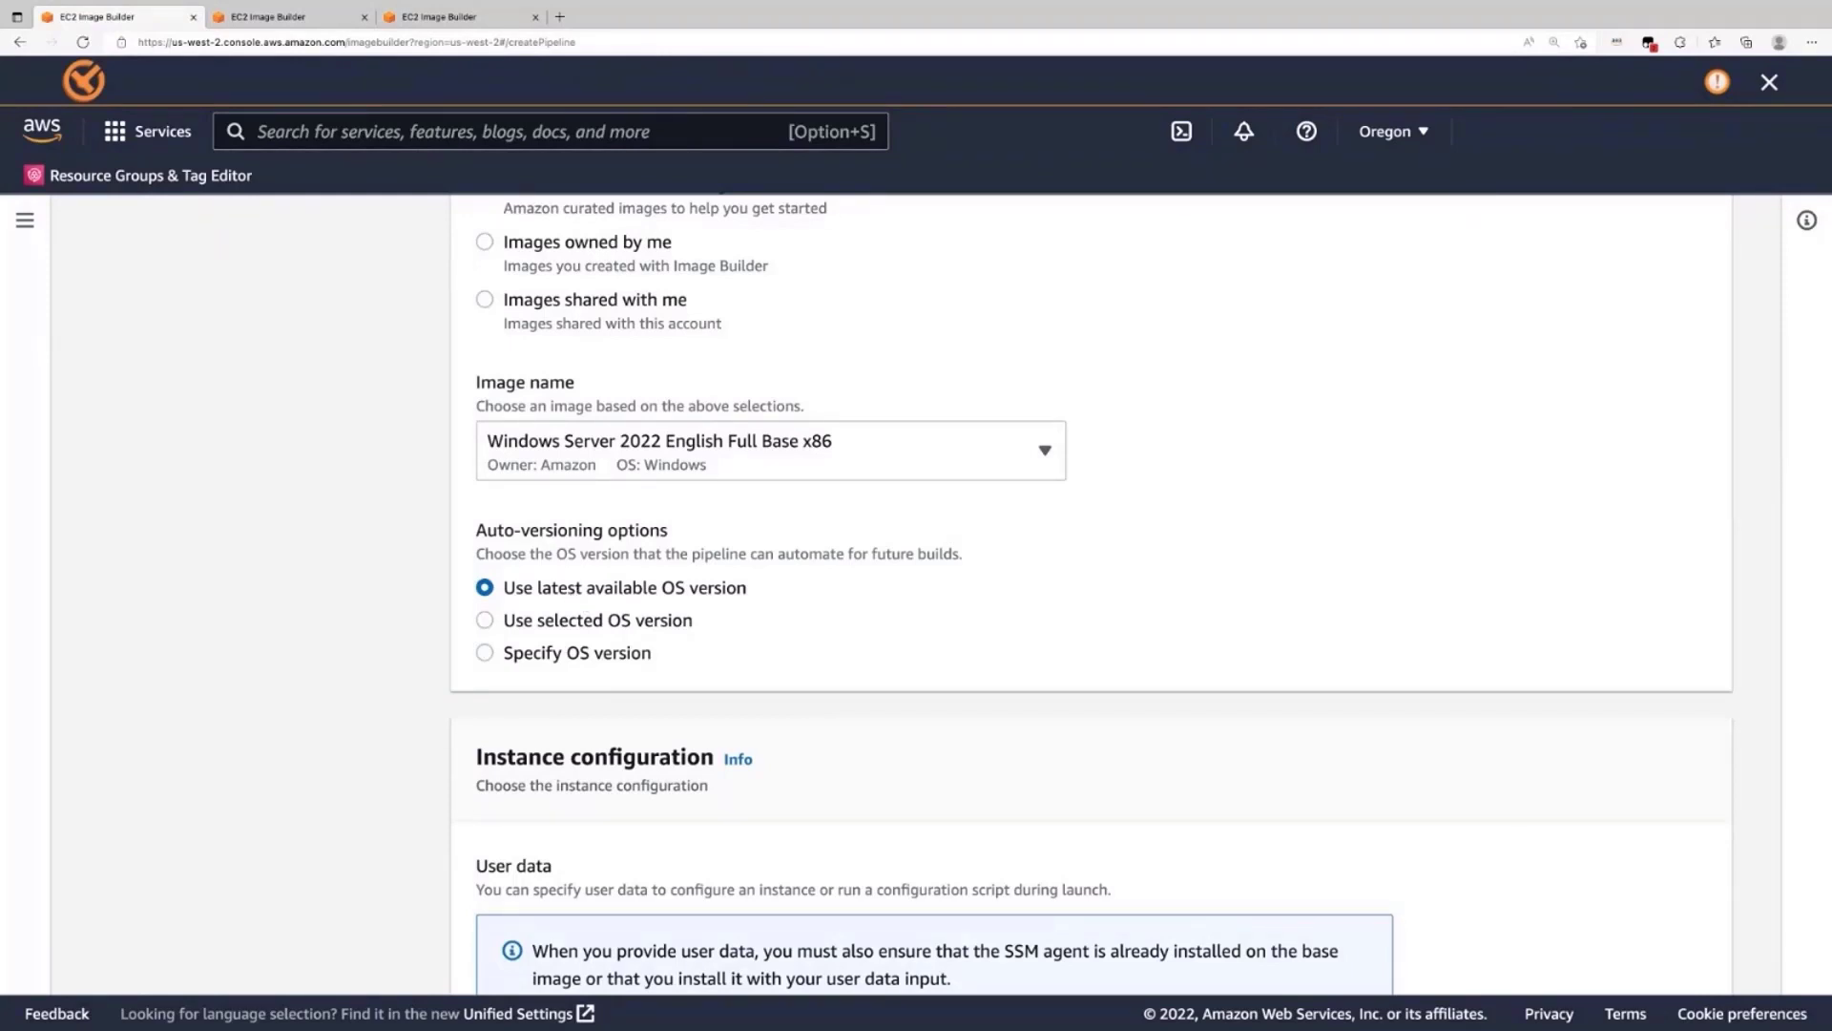
left_click(551, 620)
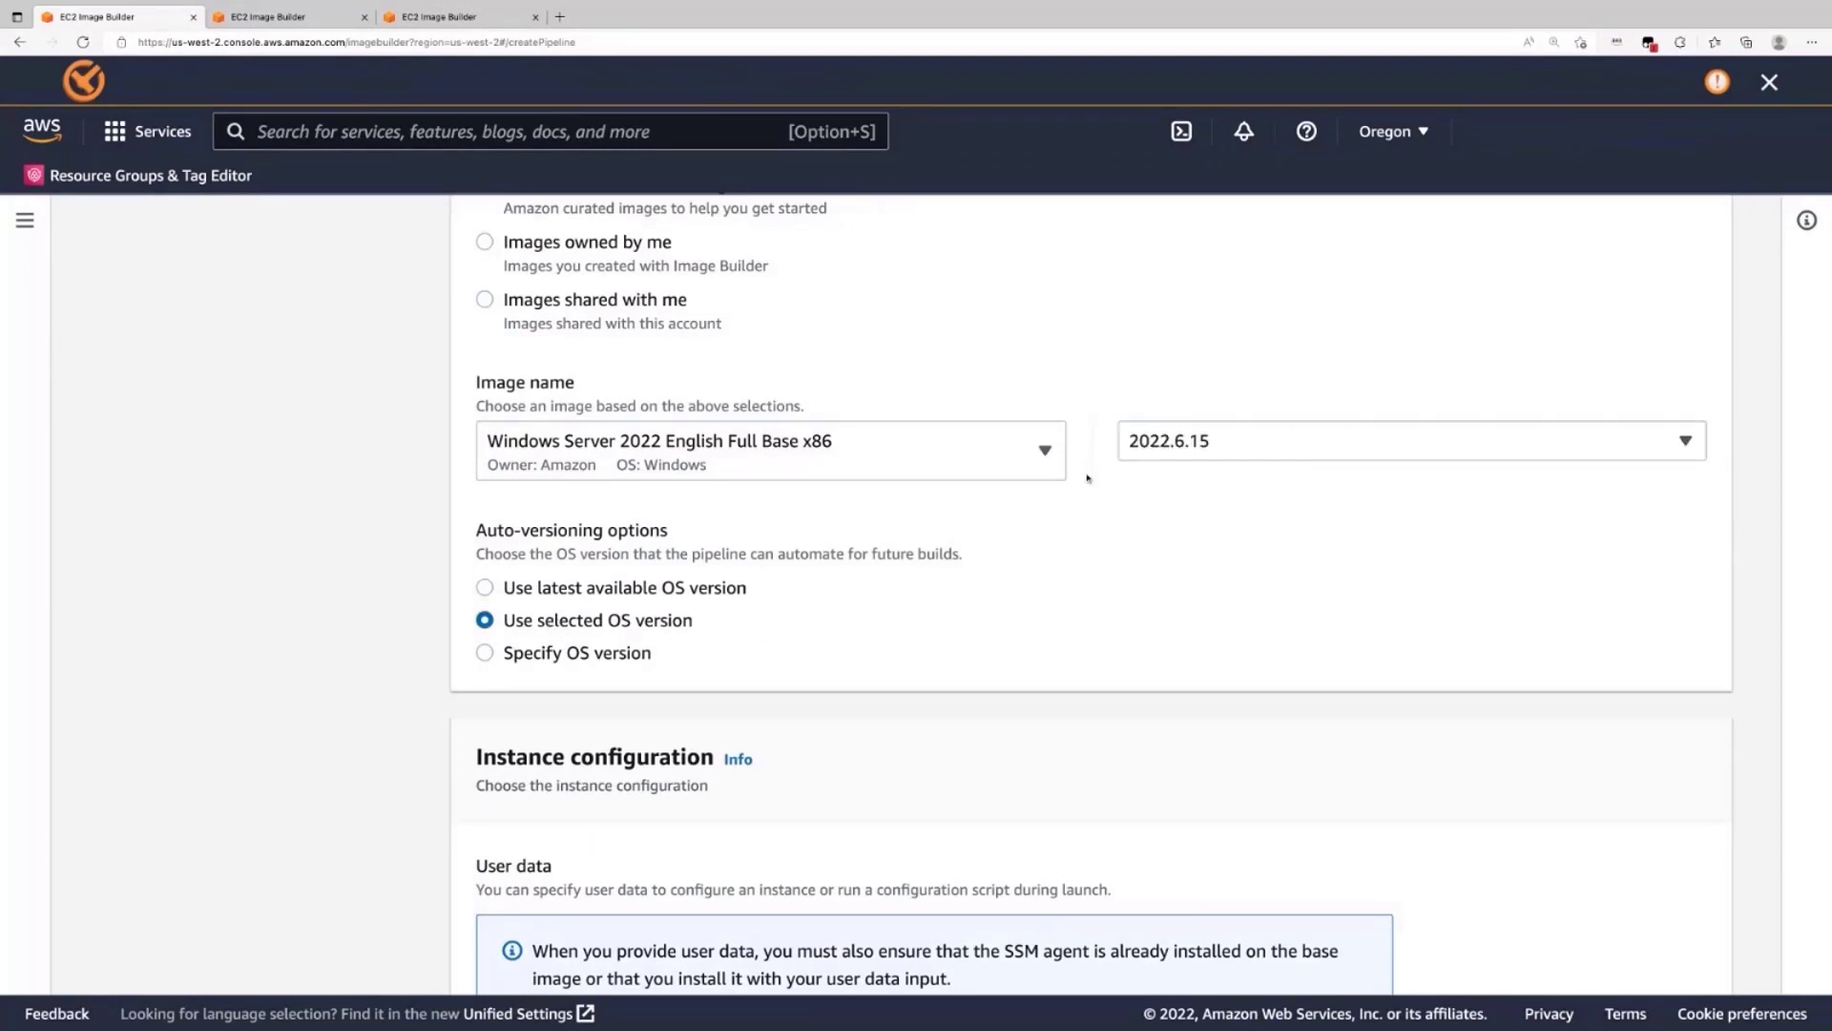
scroll(1164, 496, "up", 1)
left_click(1172, 485)
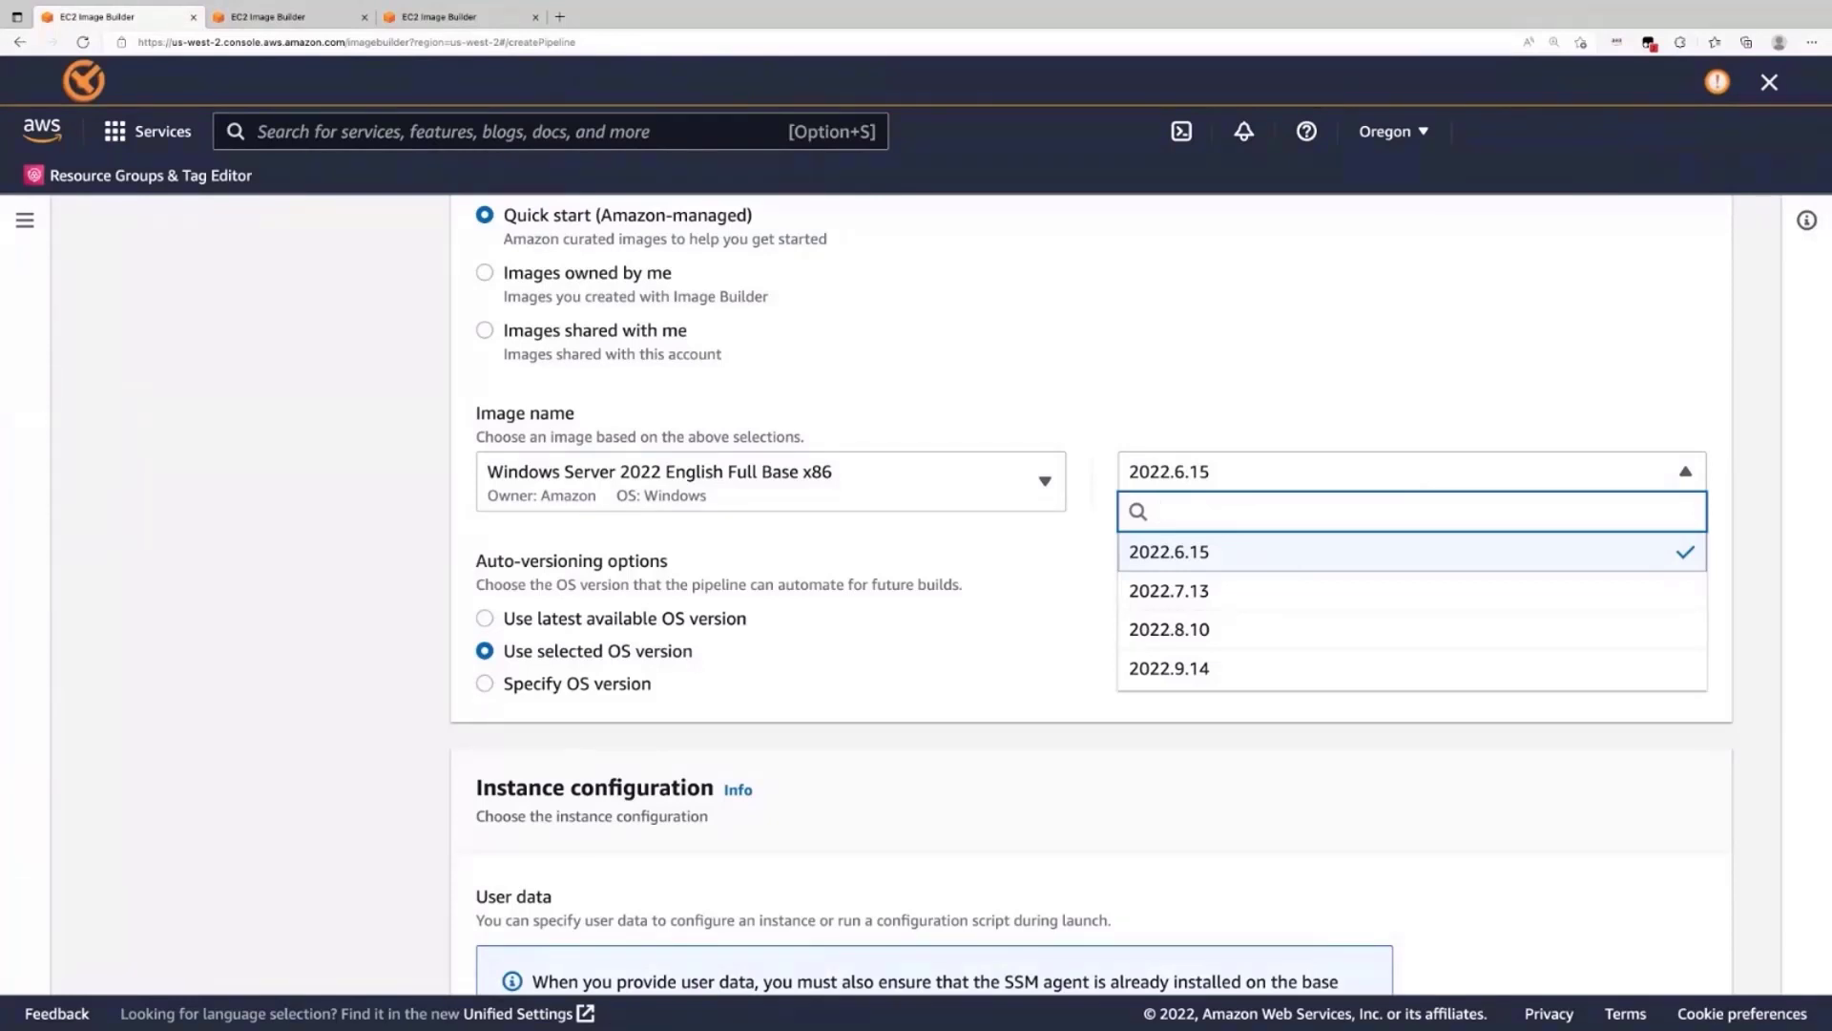
left_click(486, 681)
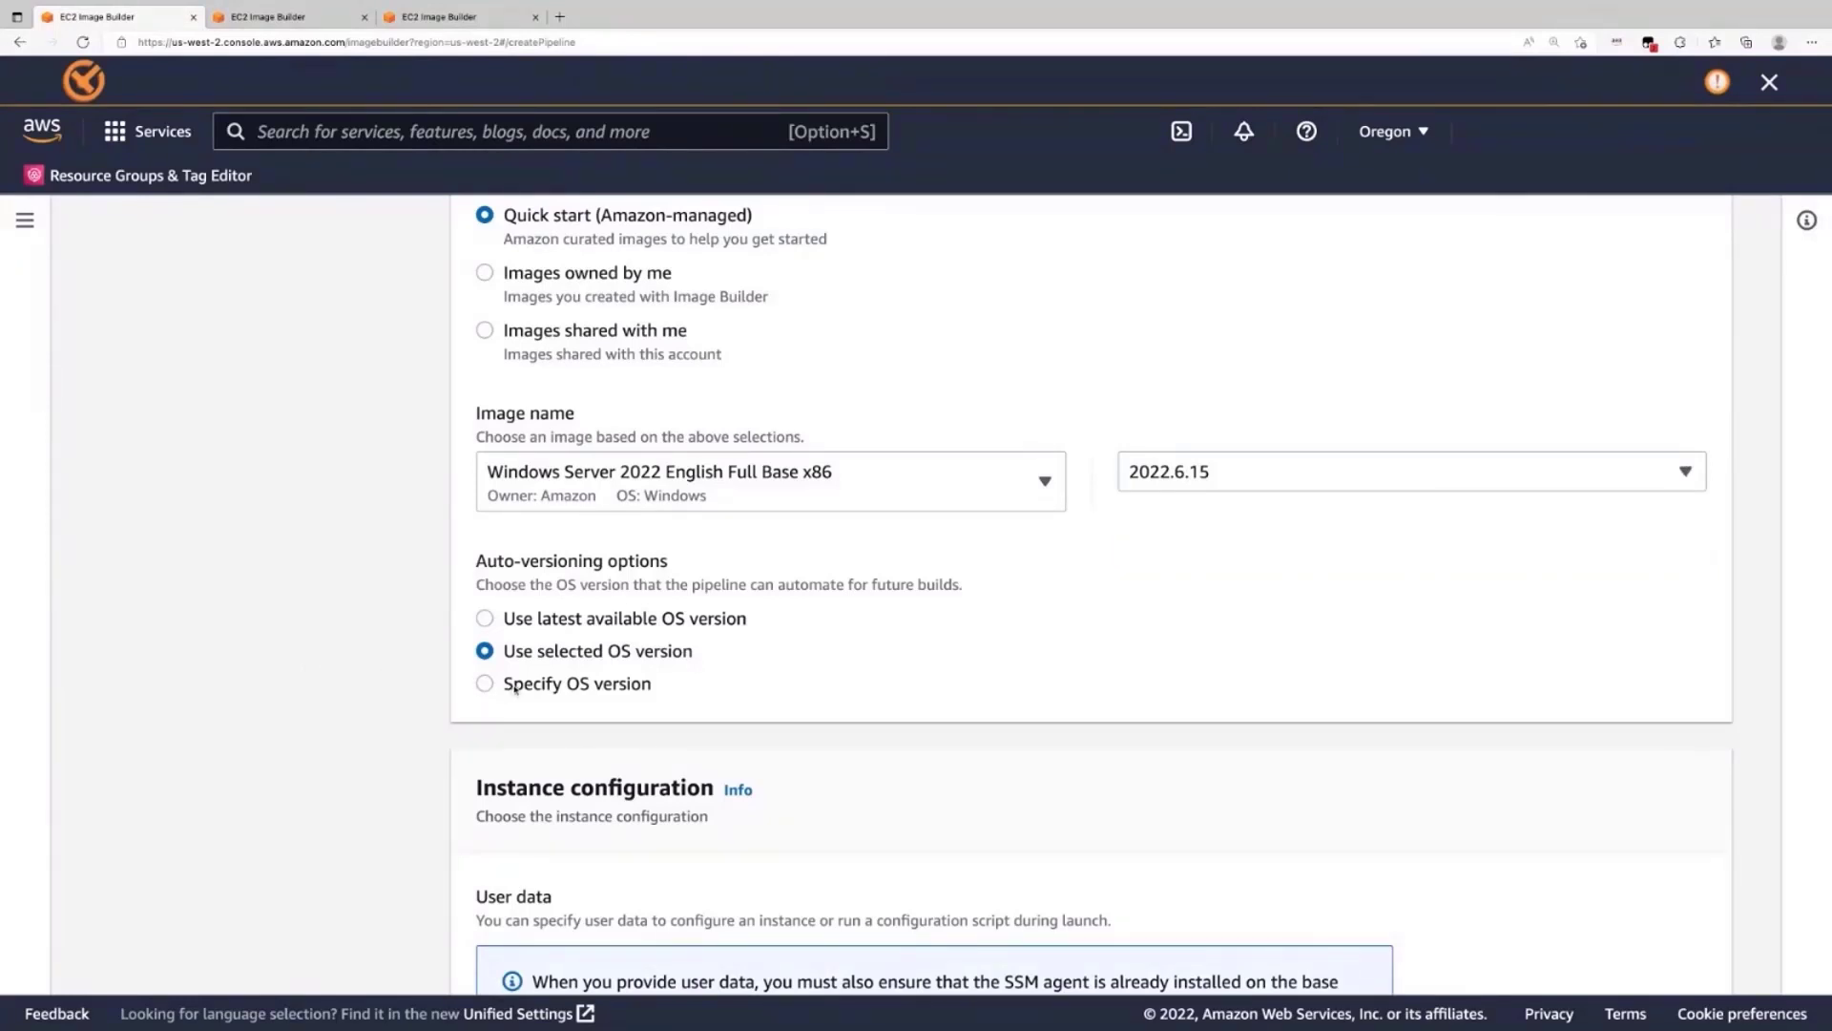
- Switch auto-versioning to a specified OS version and enter 2022.x.x for the base image
left_click(515, 687)
left_click(604, 778)
type("2")
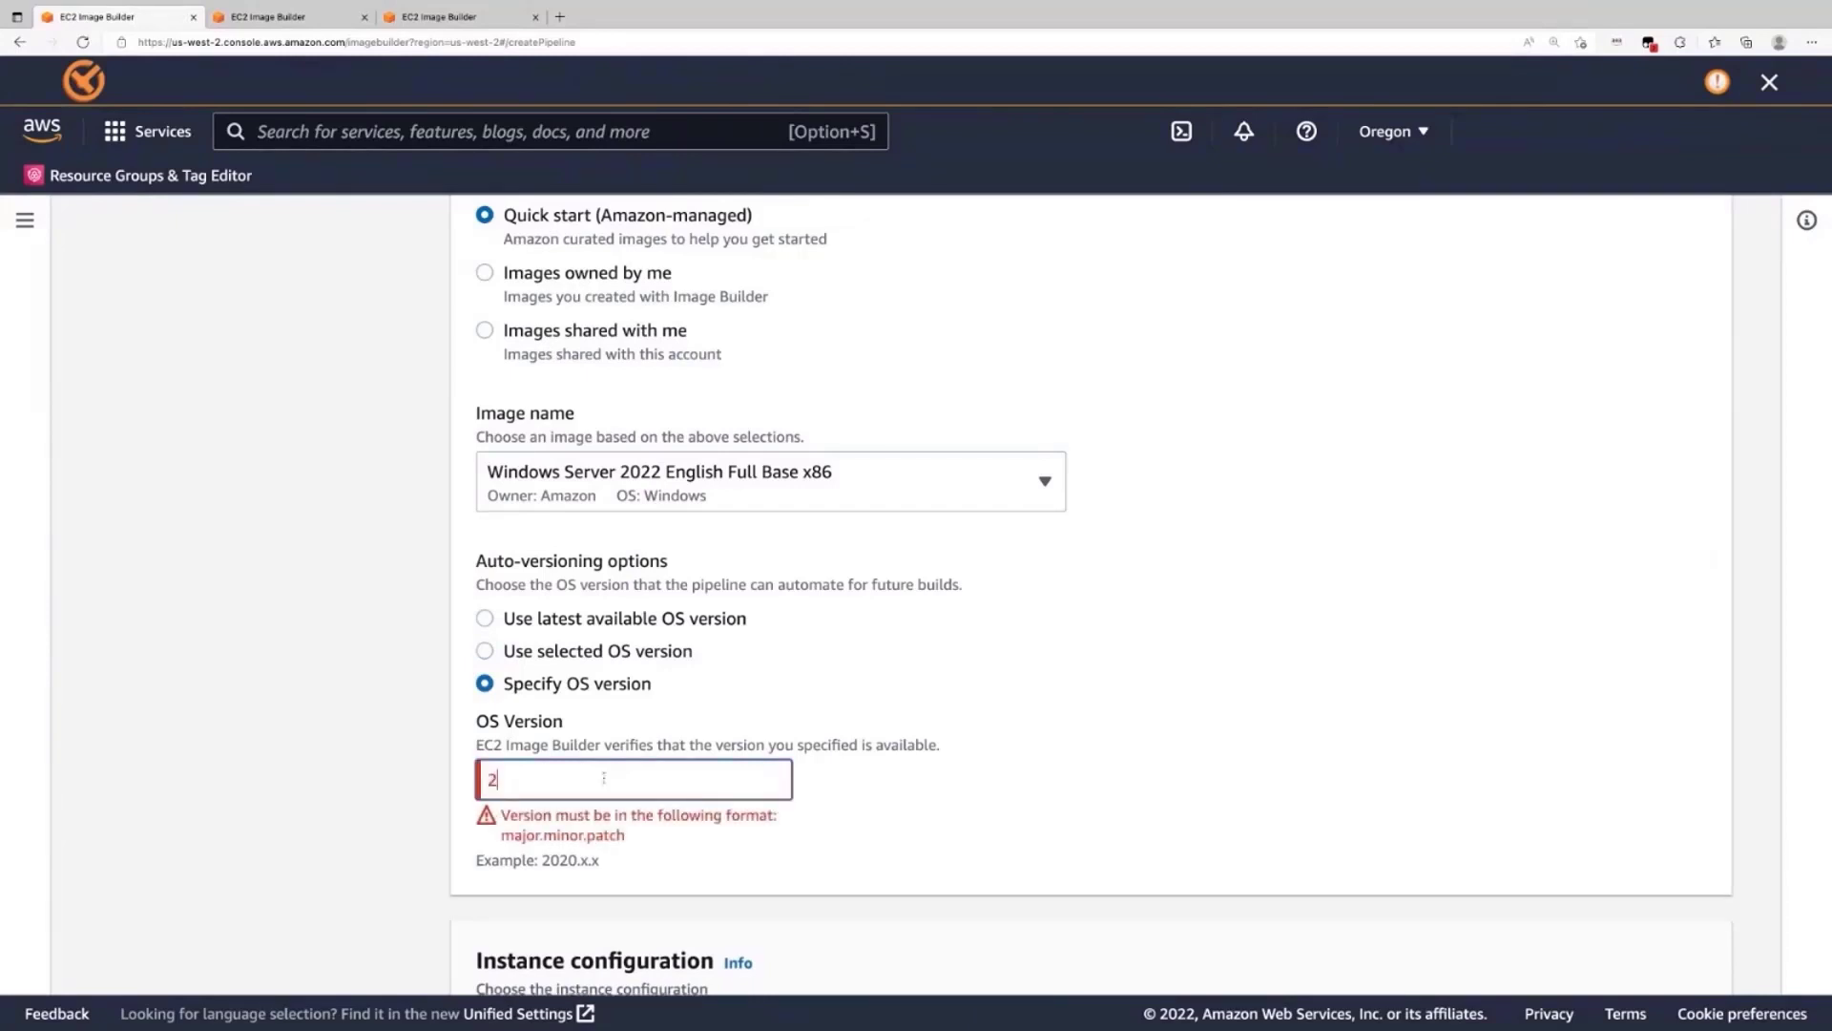
type("022.x.x")
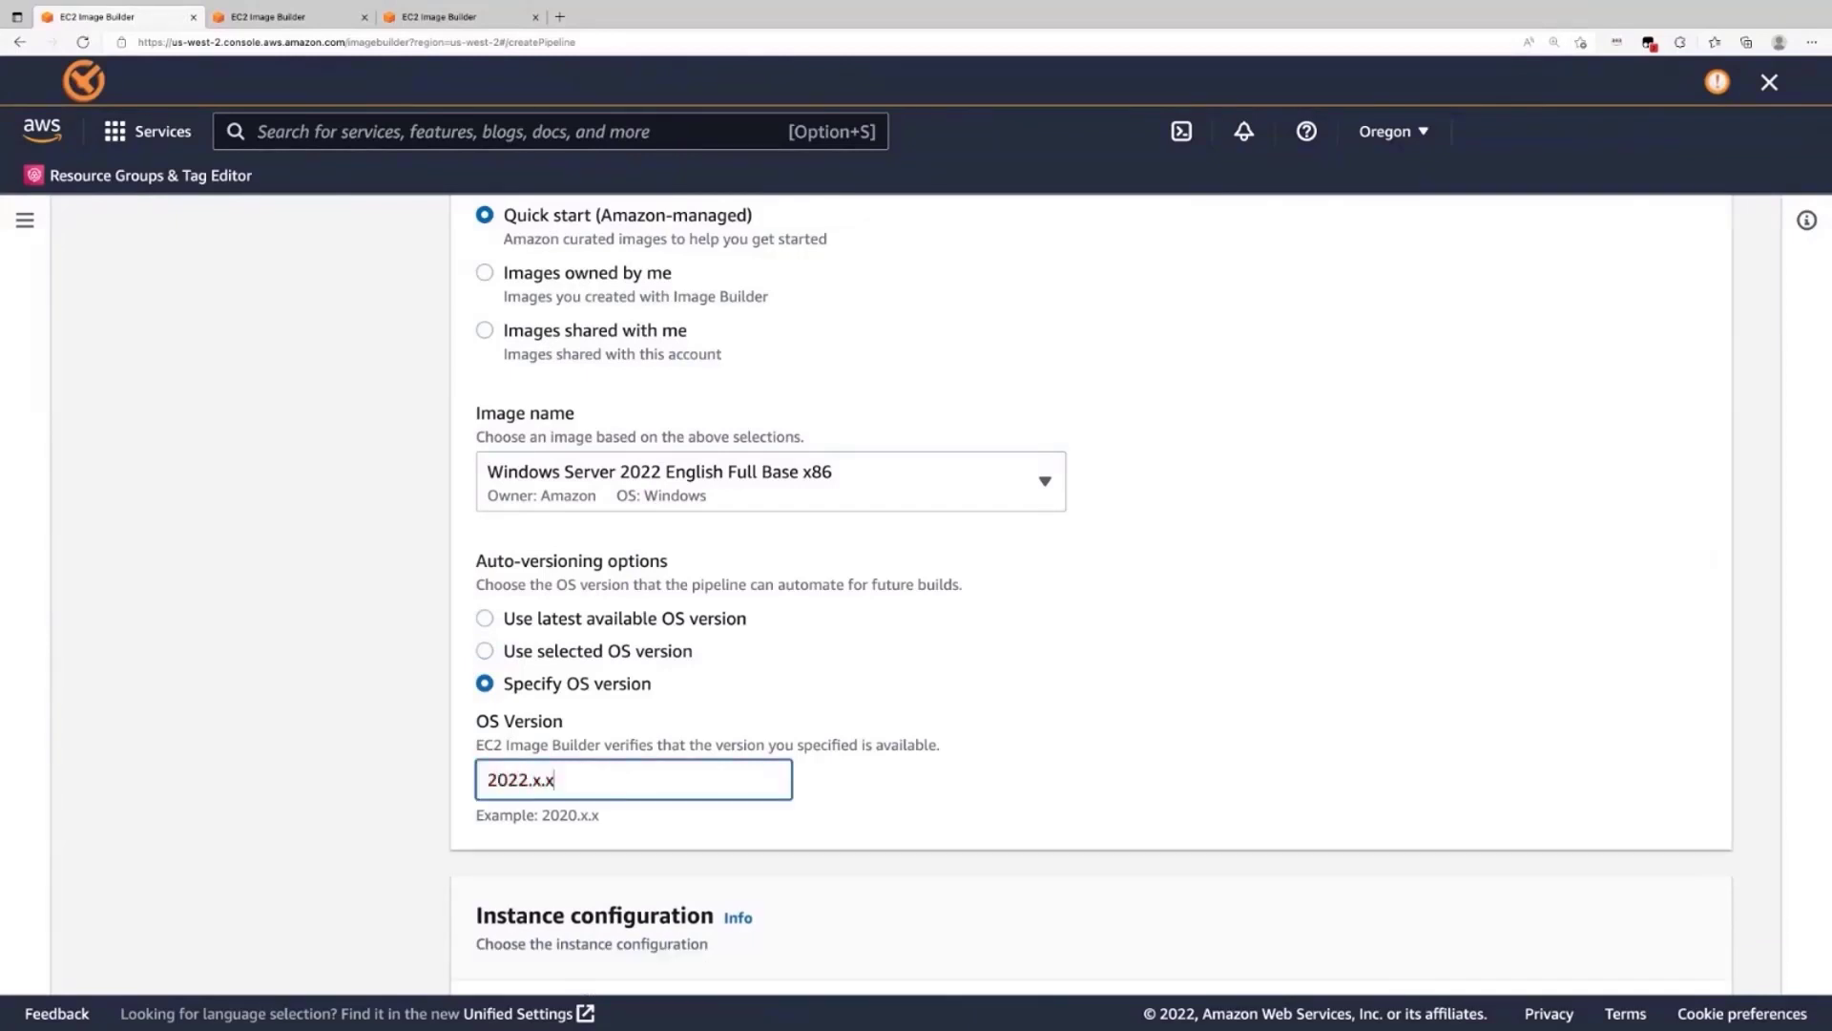
left_click(401, 798)
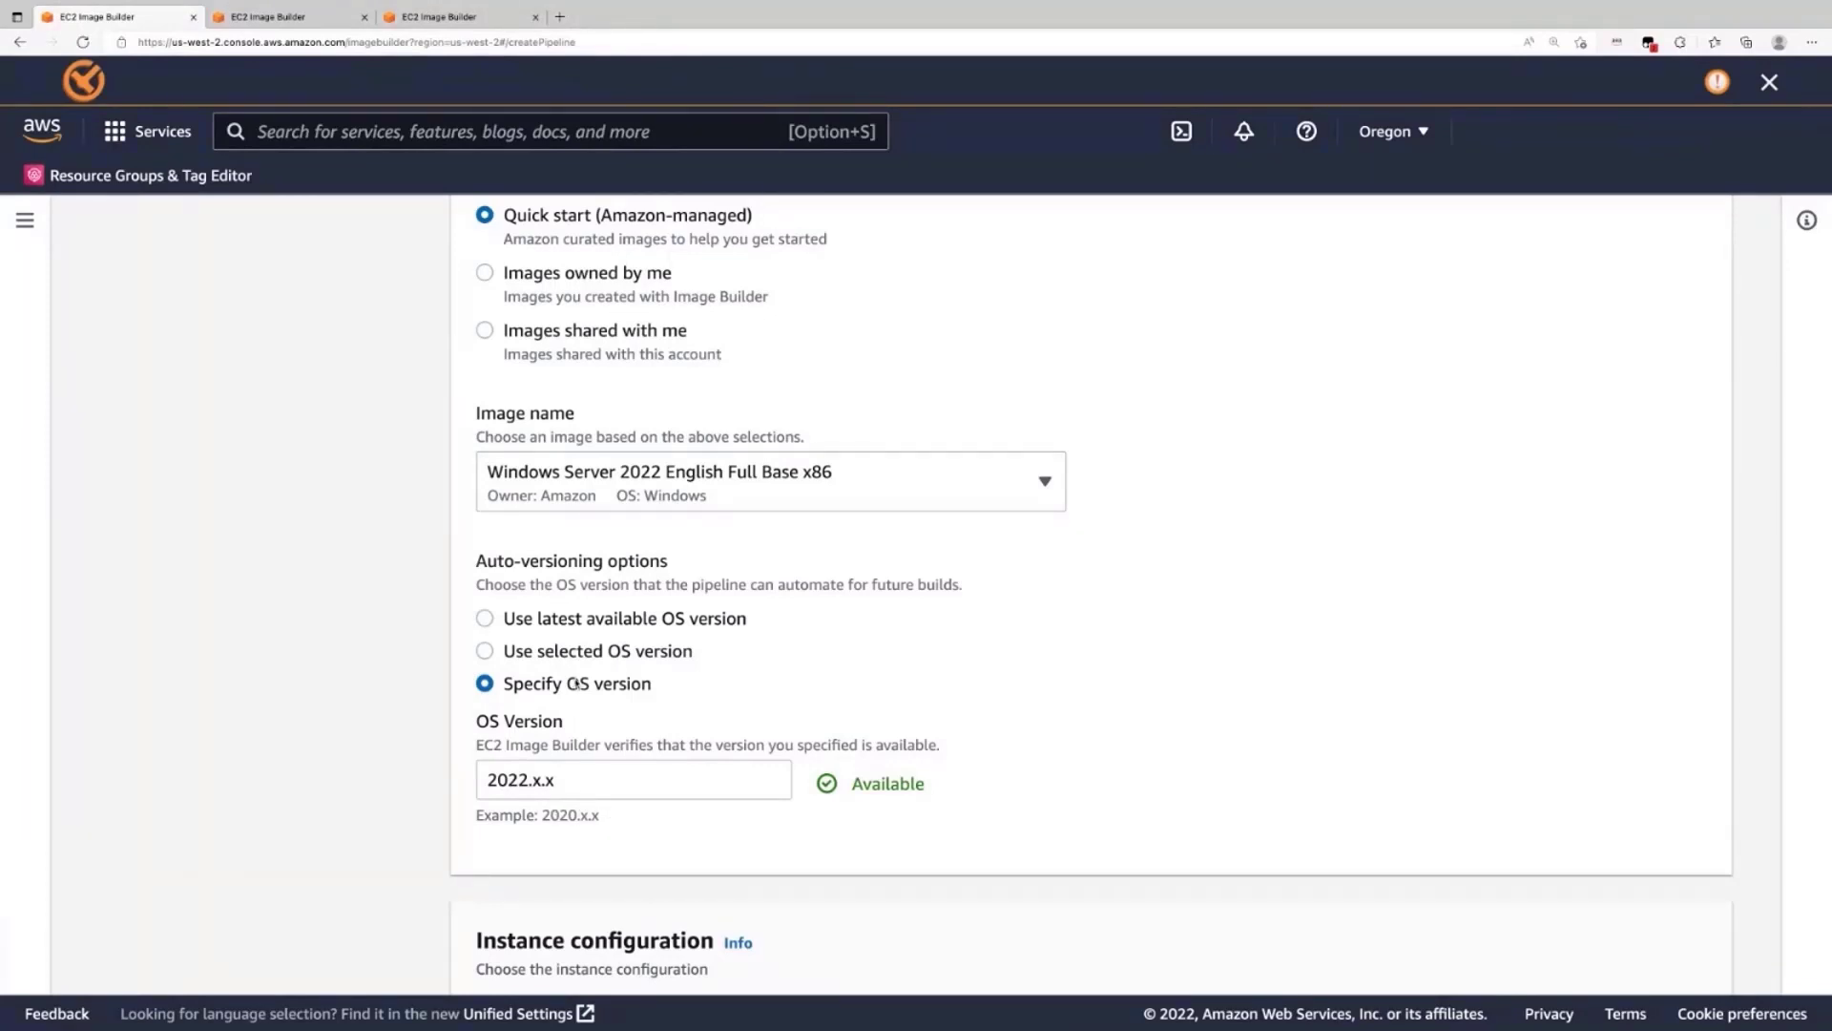
- Set the base image's auto-versioning to use the latest available OS version
scroll(577, 682, "up", 1)
scroll(573, 683, "up", 1)
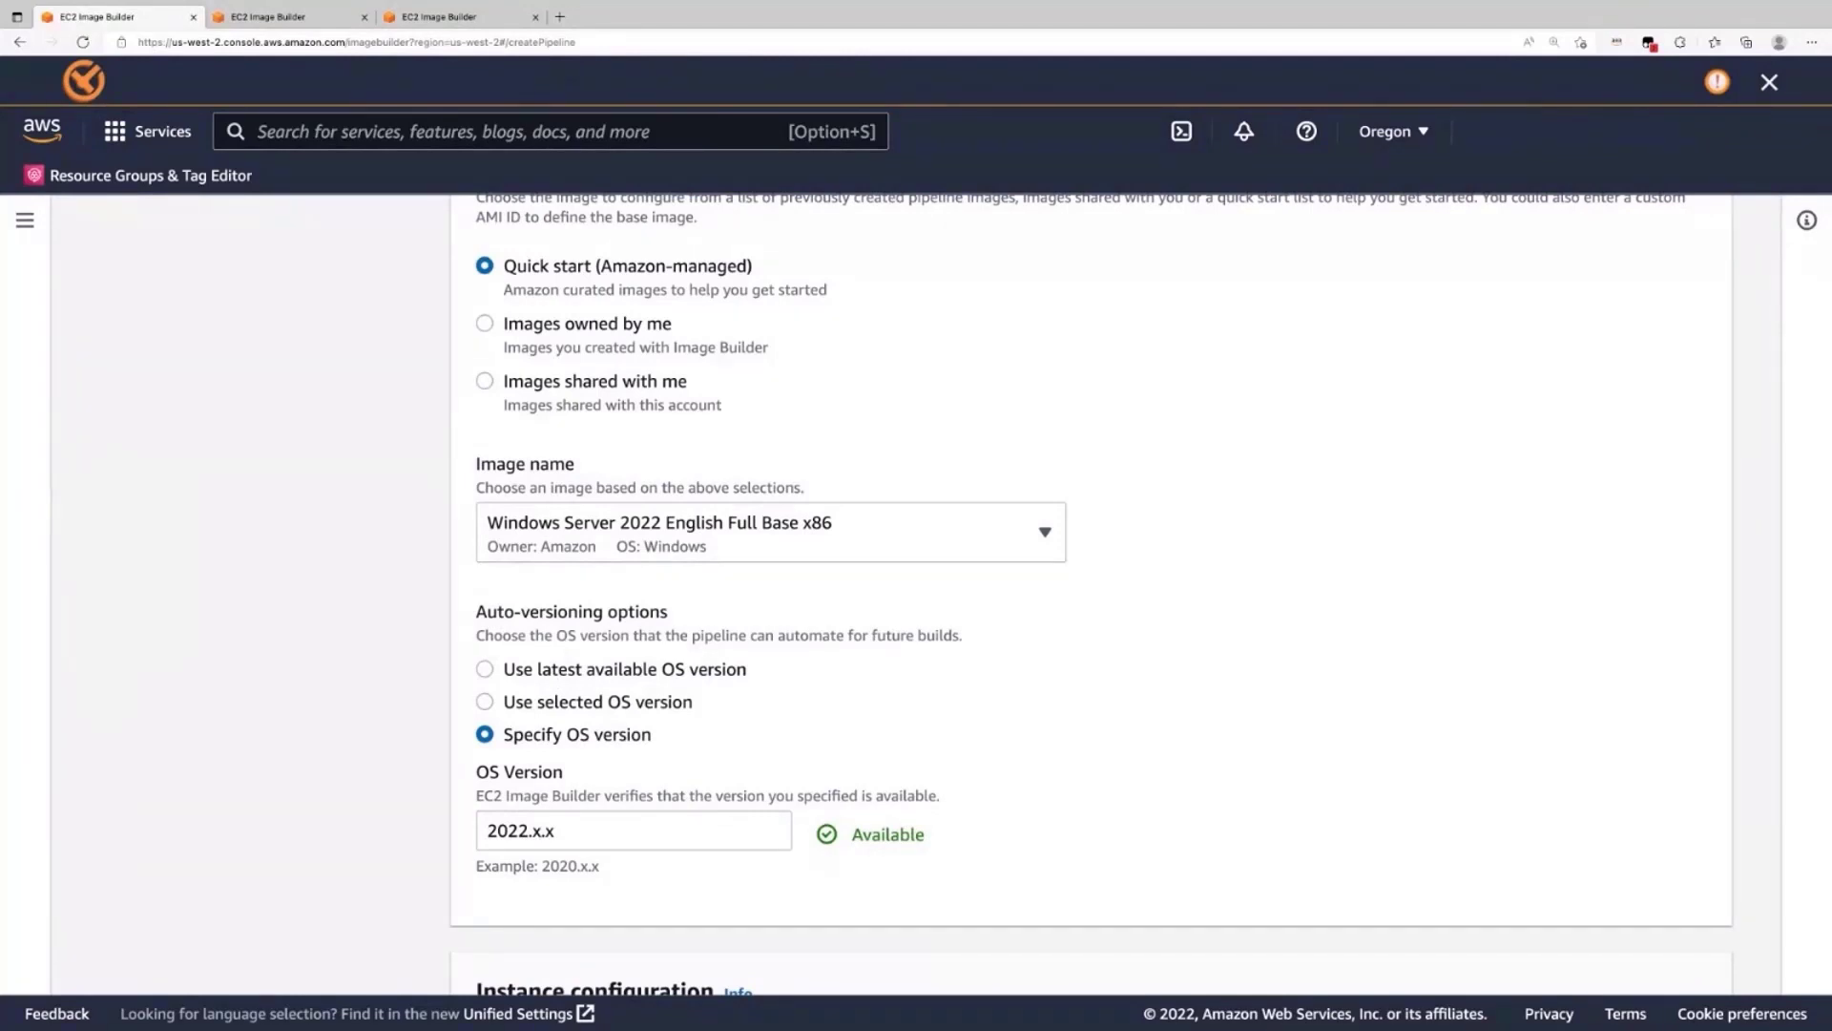
left_click(485, 669)
- Examine the user data options in the instance configuration and the working directory settings
scroll(381, 725, "down", 3)
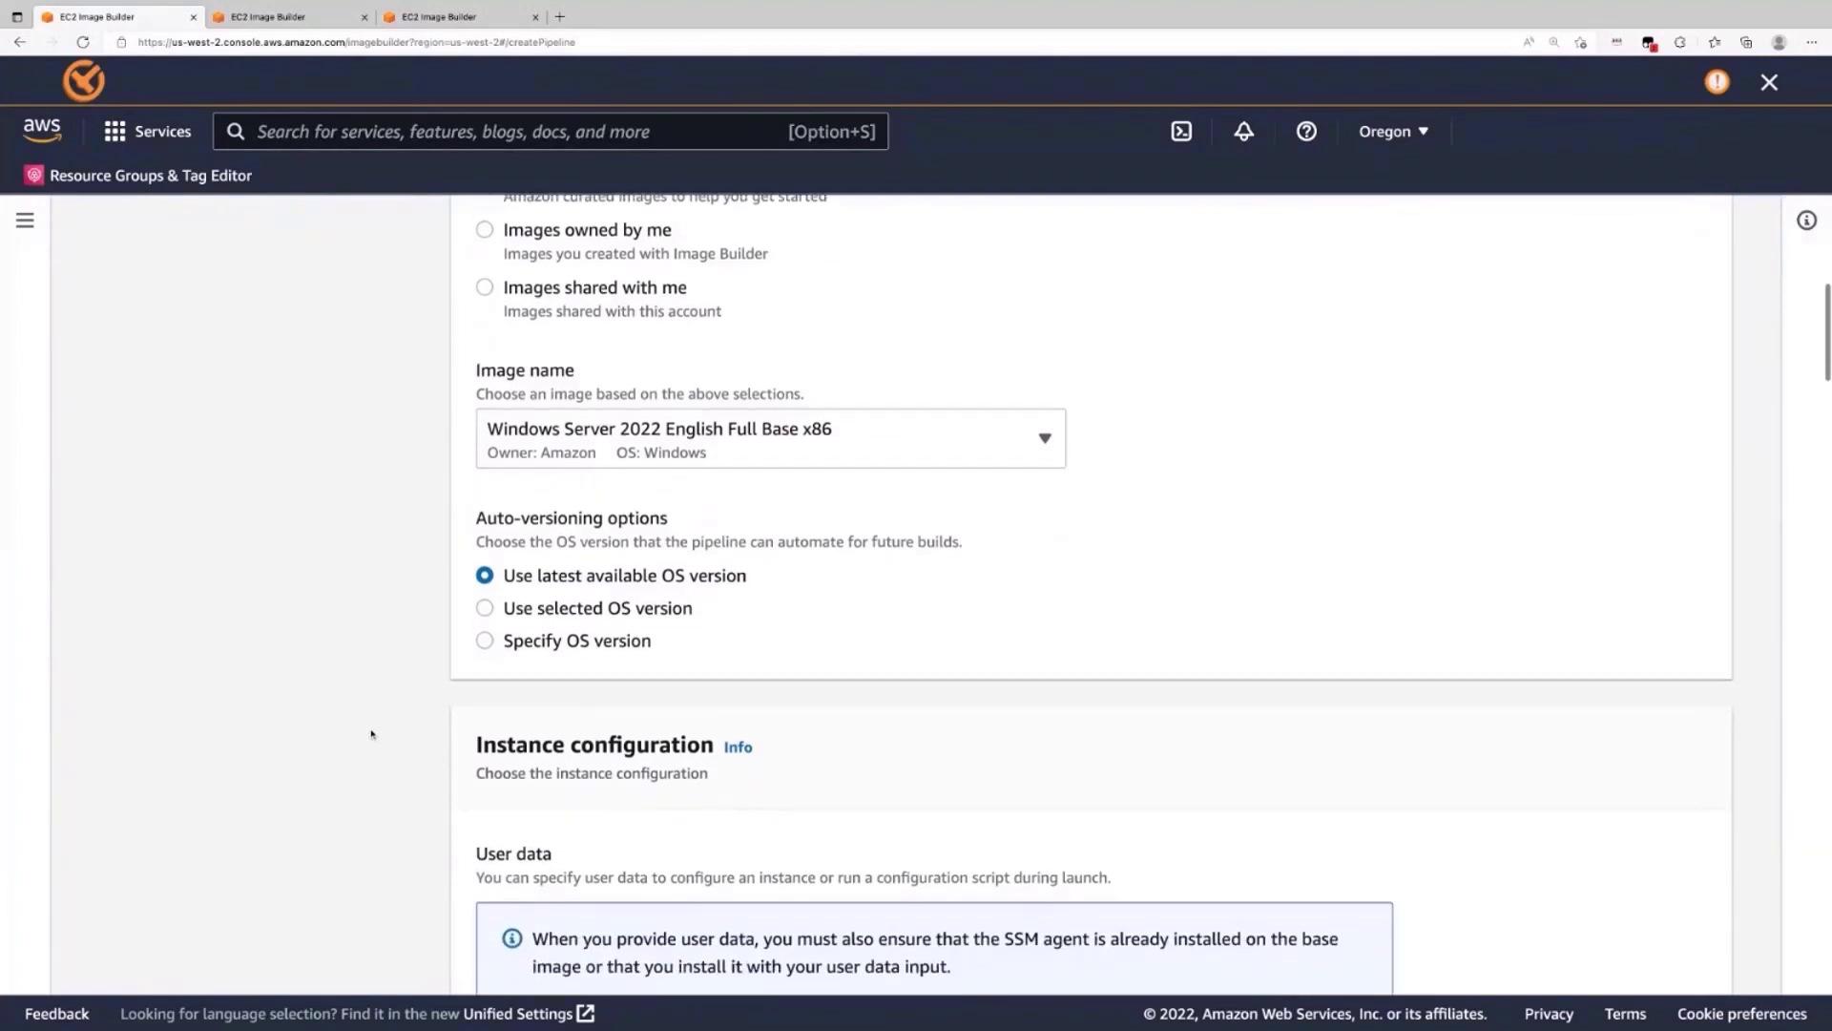
scroll(372, 734, "down", 2)
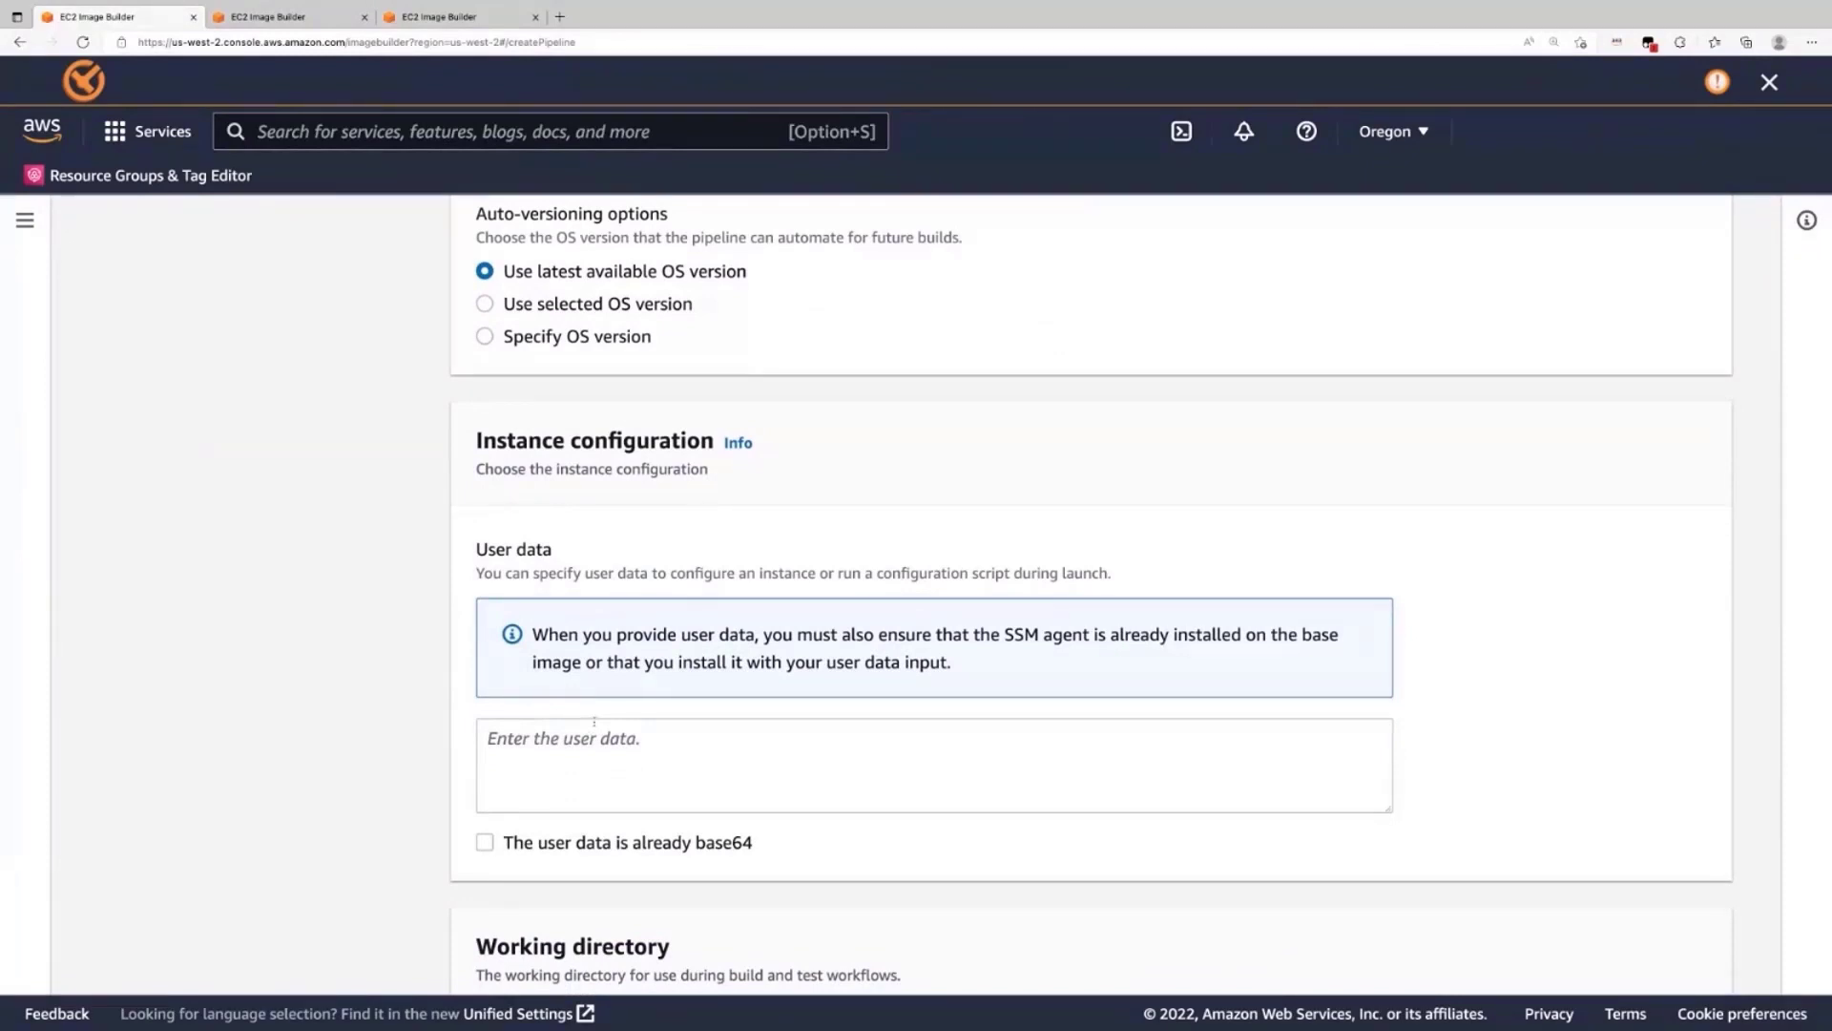
scroll(620, 763, "down", 1)
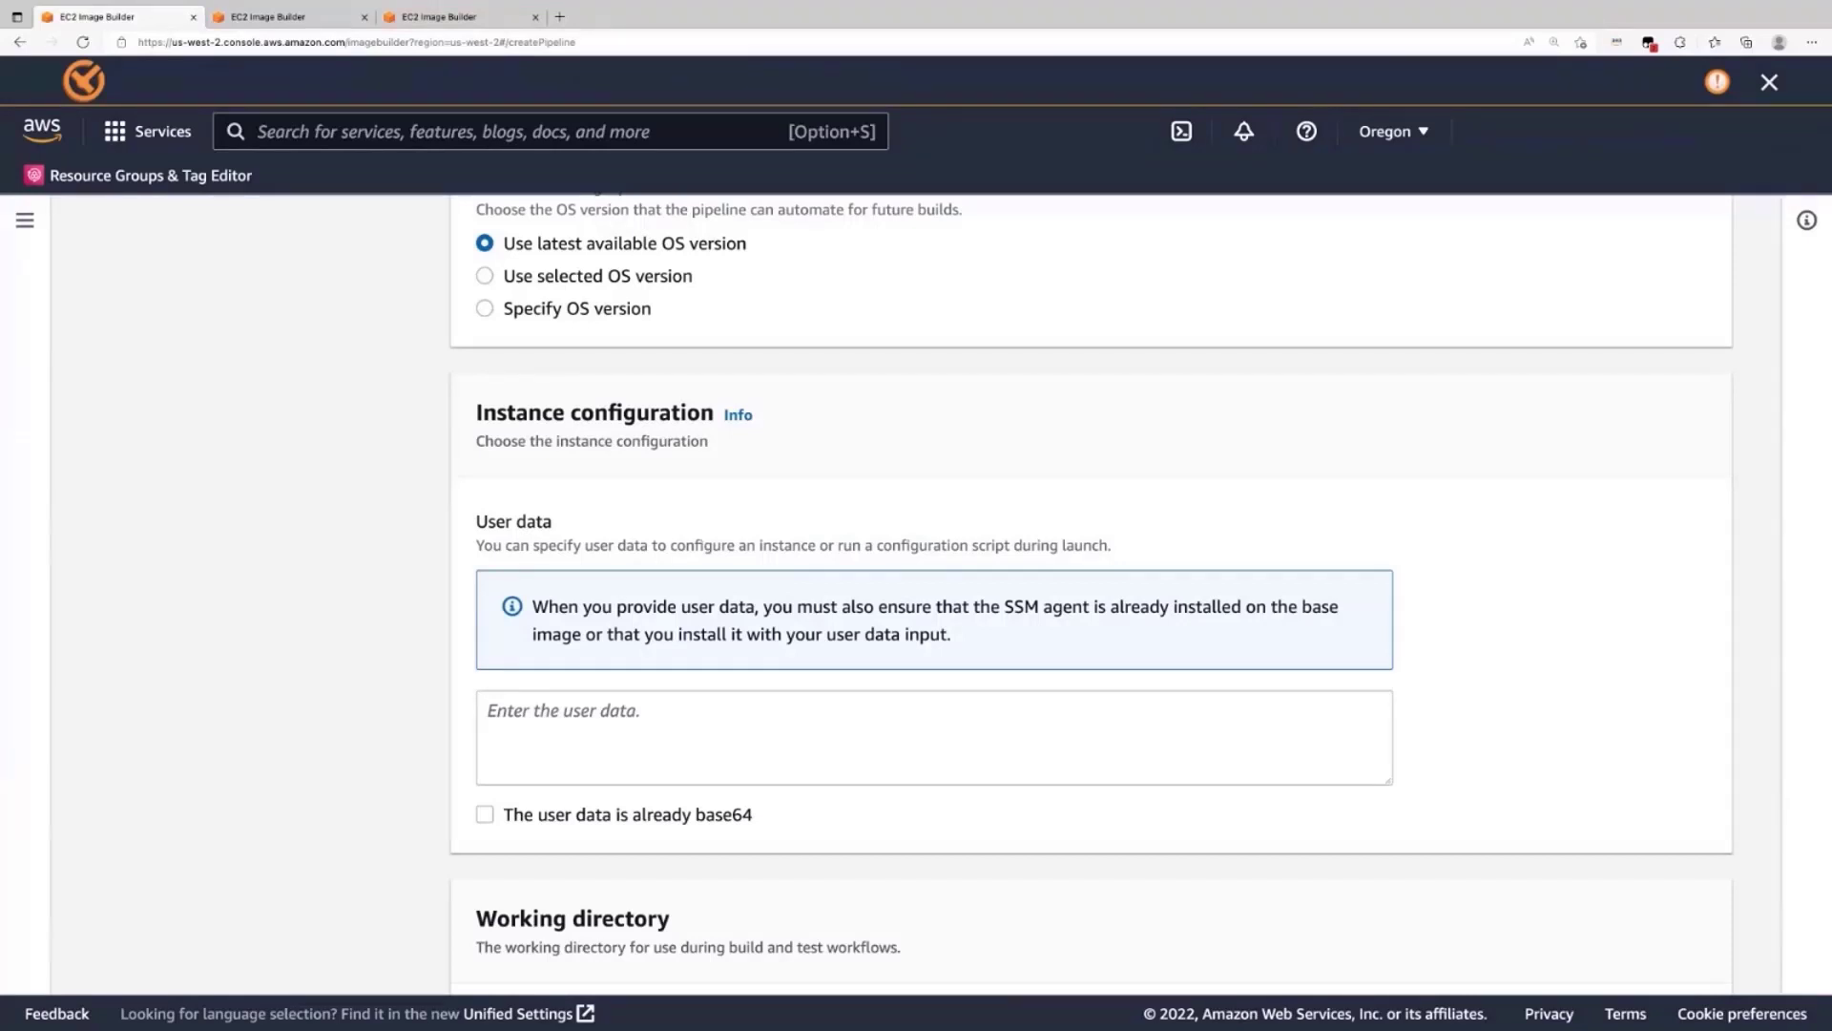
scroll(727, 694, "down", 1)
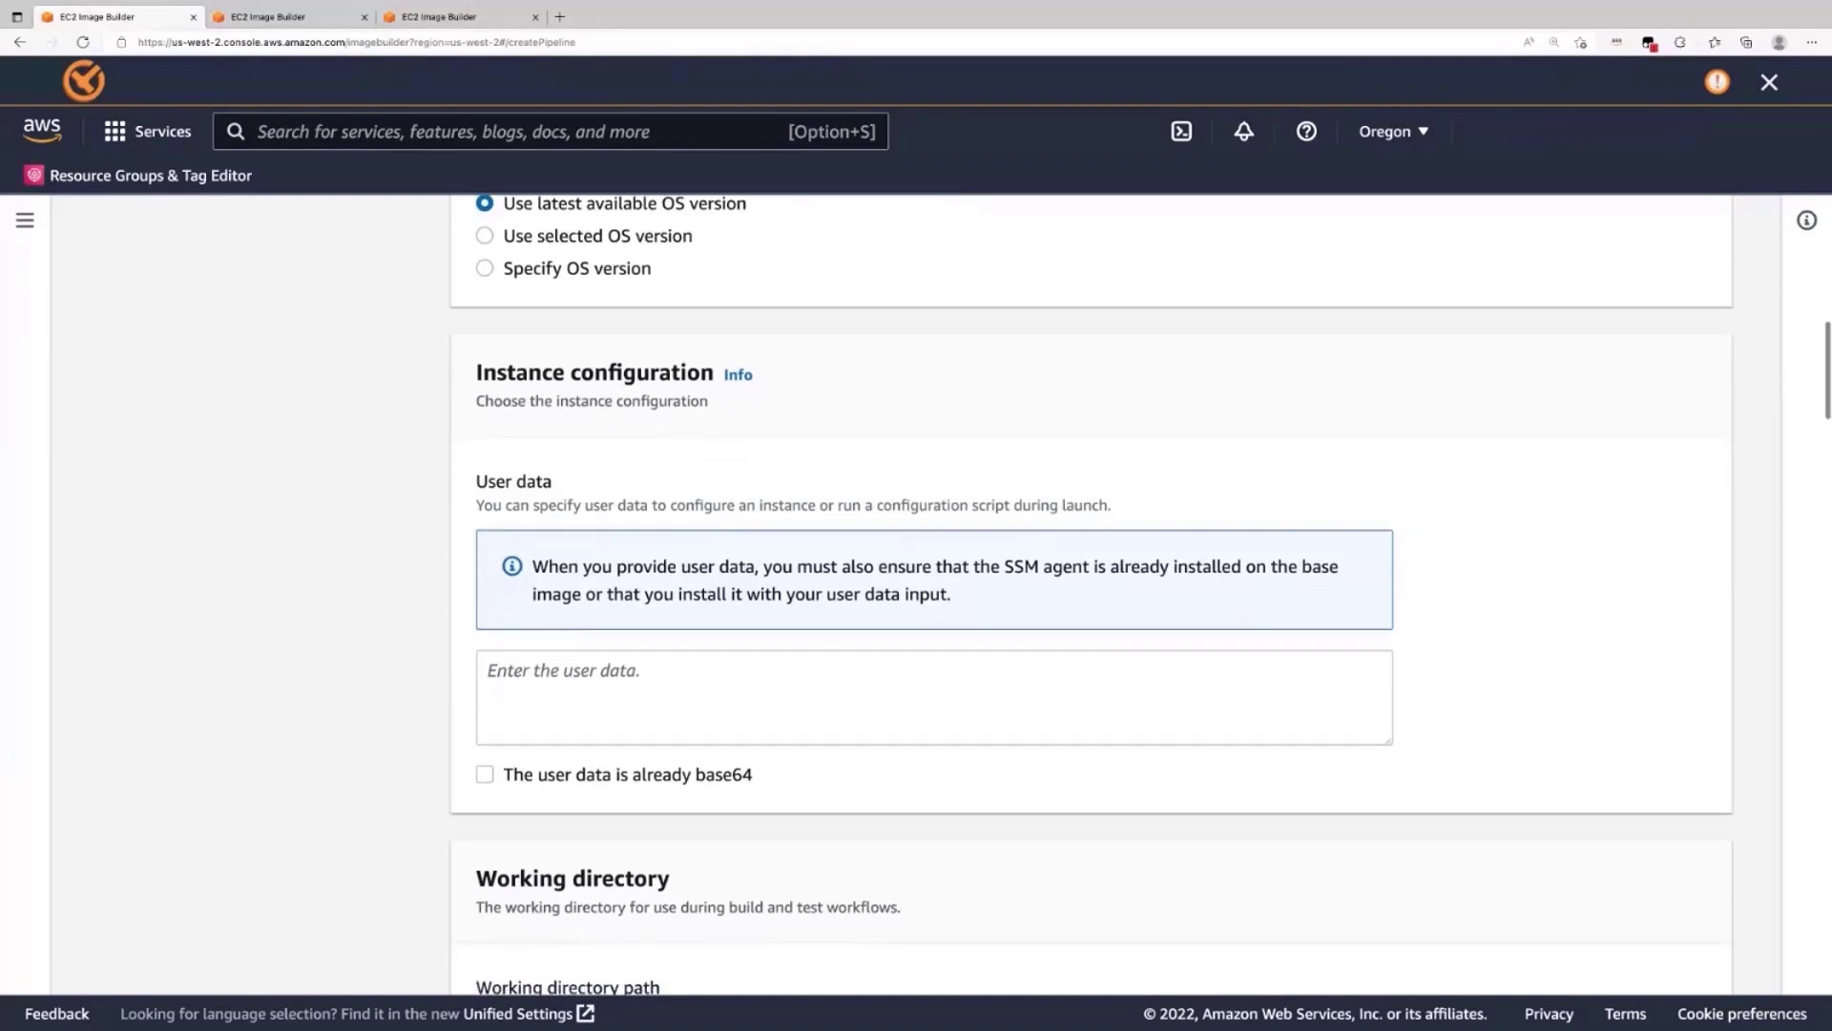
scroll(541, 744, "down", 5)
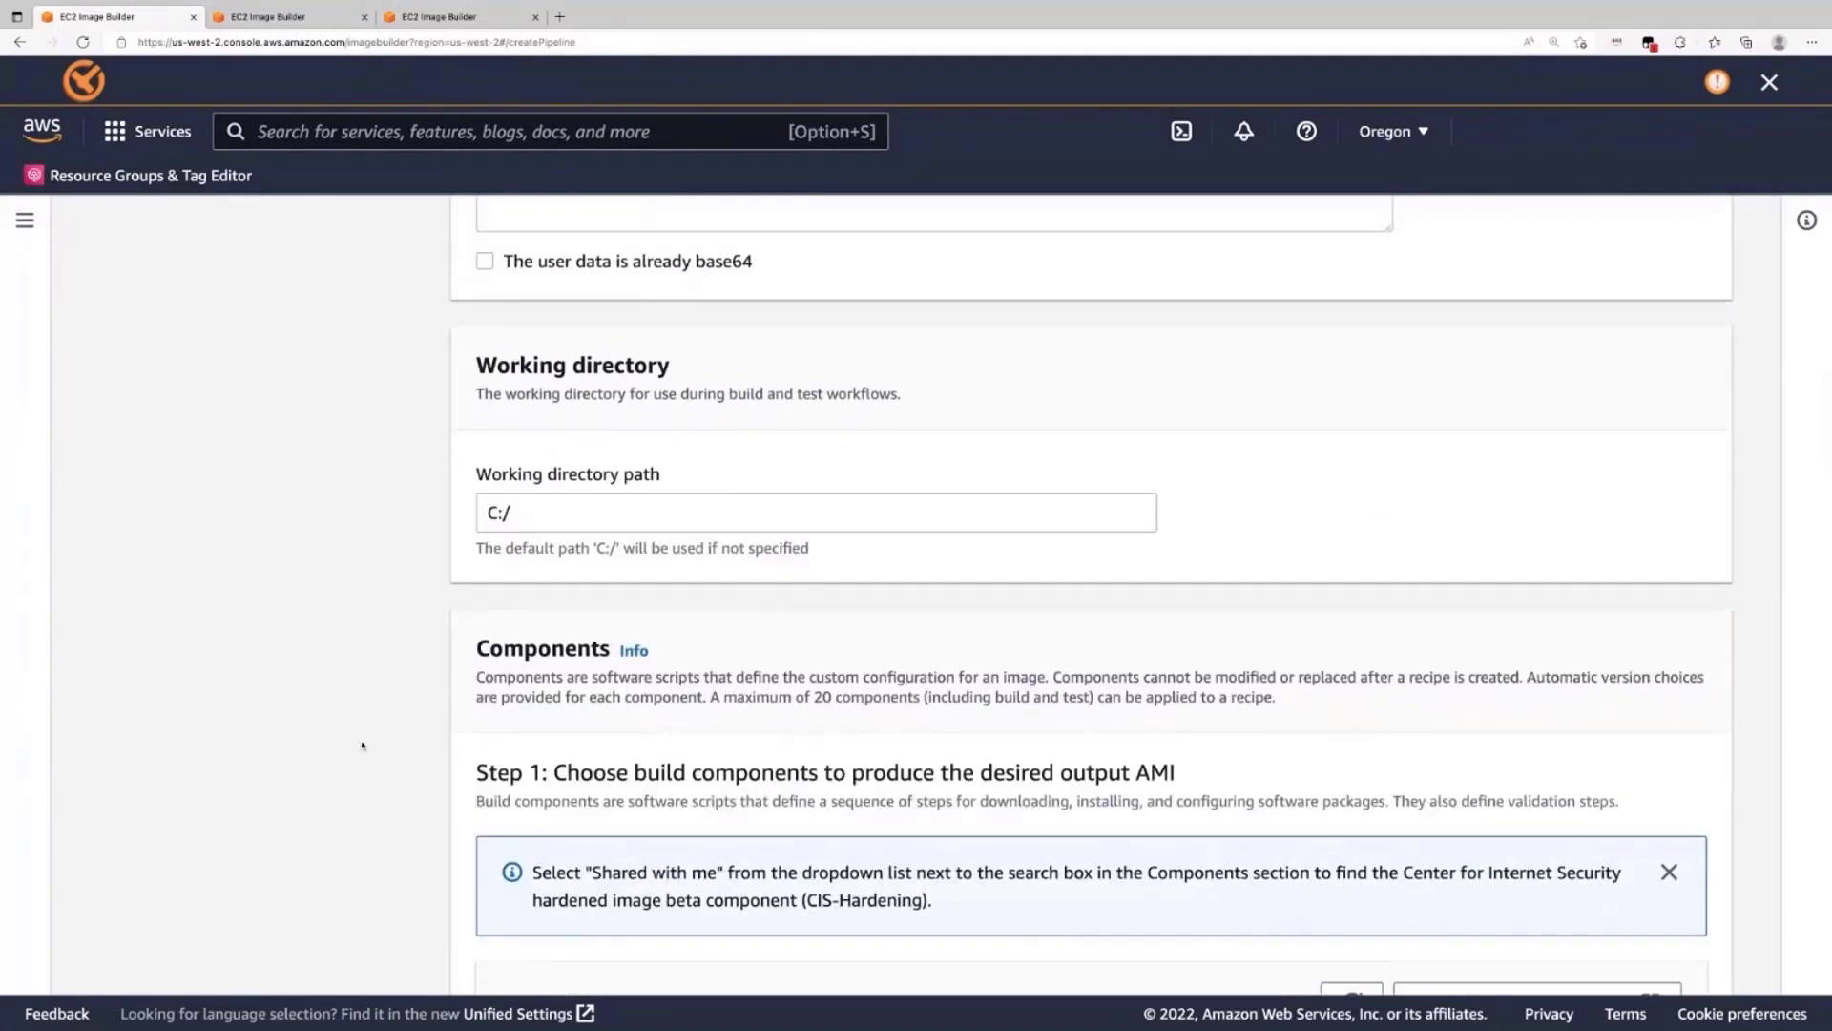
scroll(352, 756, "down", 3)
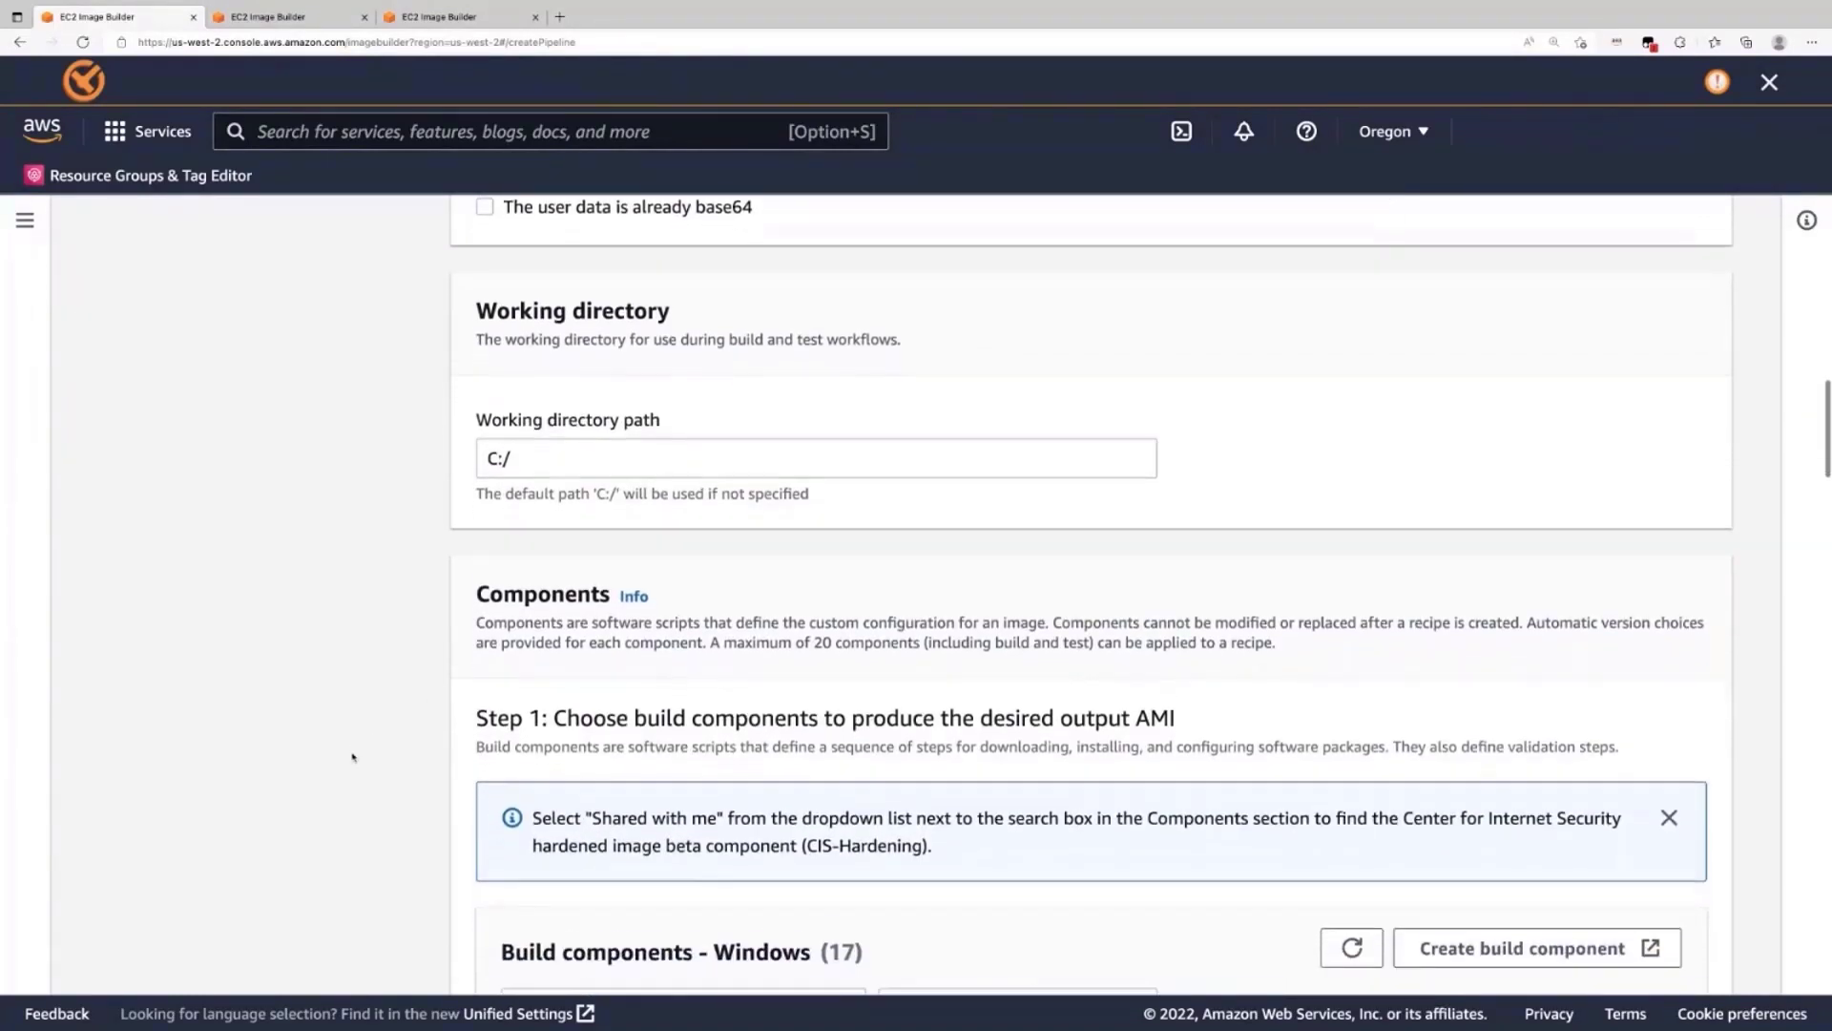
scroll(1141, 604, "down", 1)
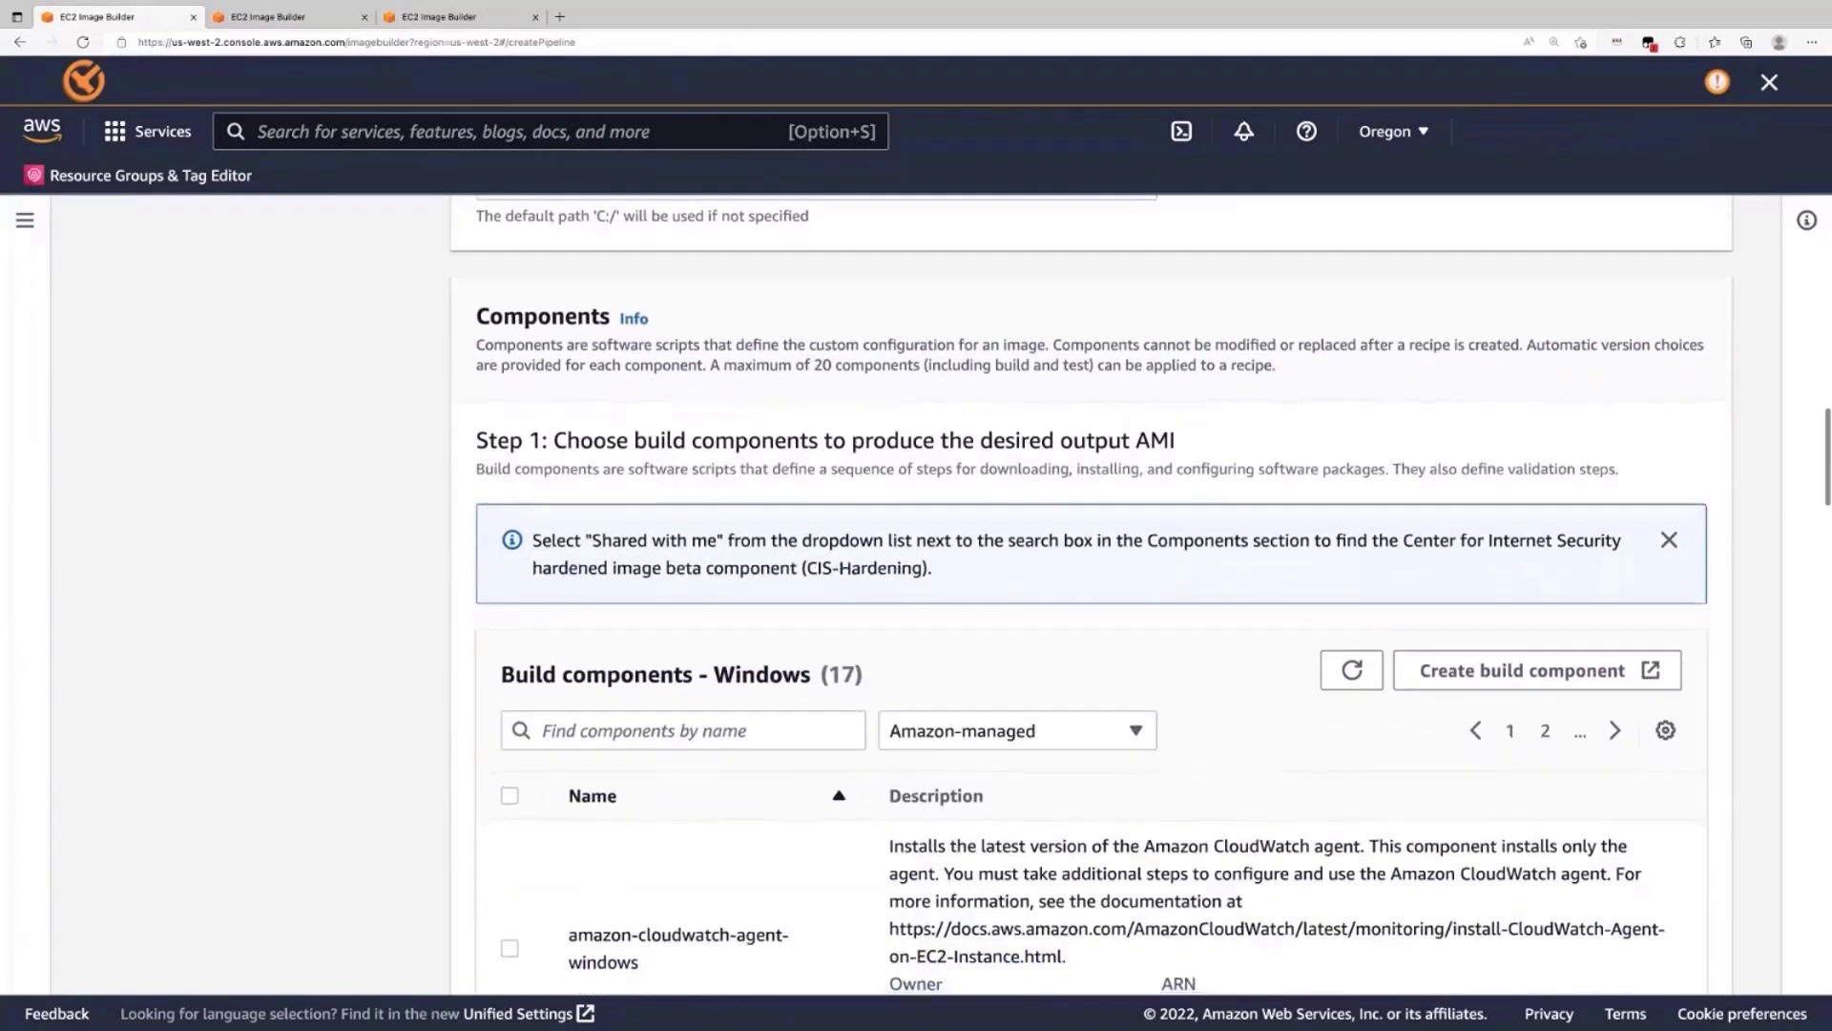
- Look through the Amazon-managed Windows build components and add chocolatey to the recipe
scroll(1091, 592, "down", 1)
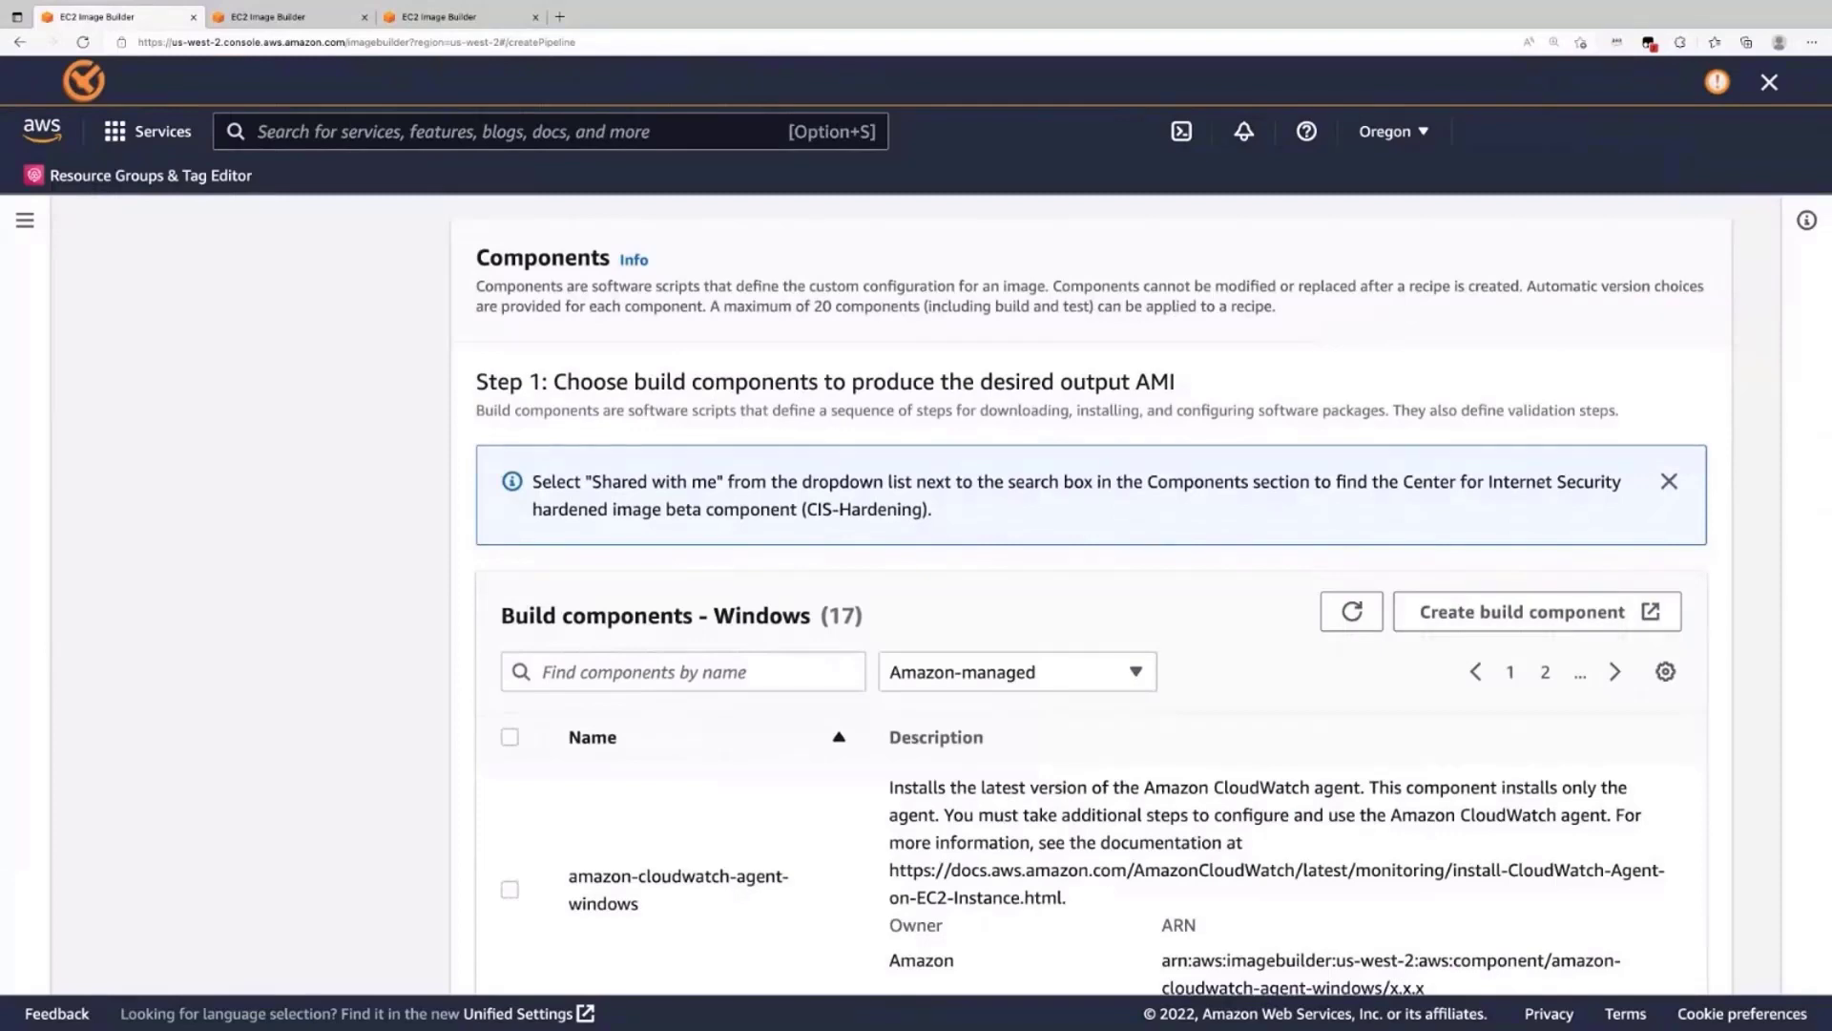
scroll(1090, 592, "down", 1)
scroll(1090, 592, "down", 1)
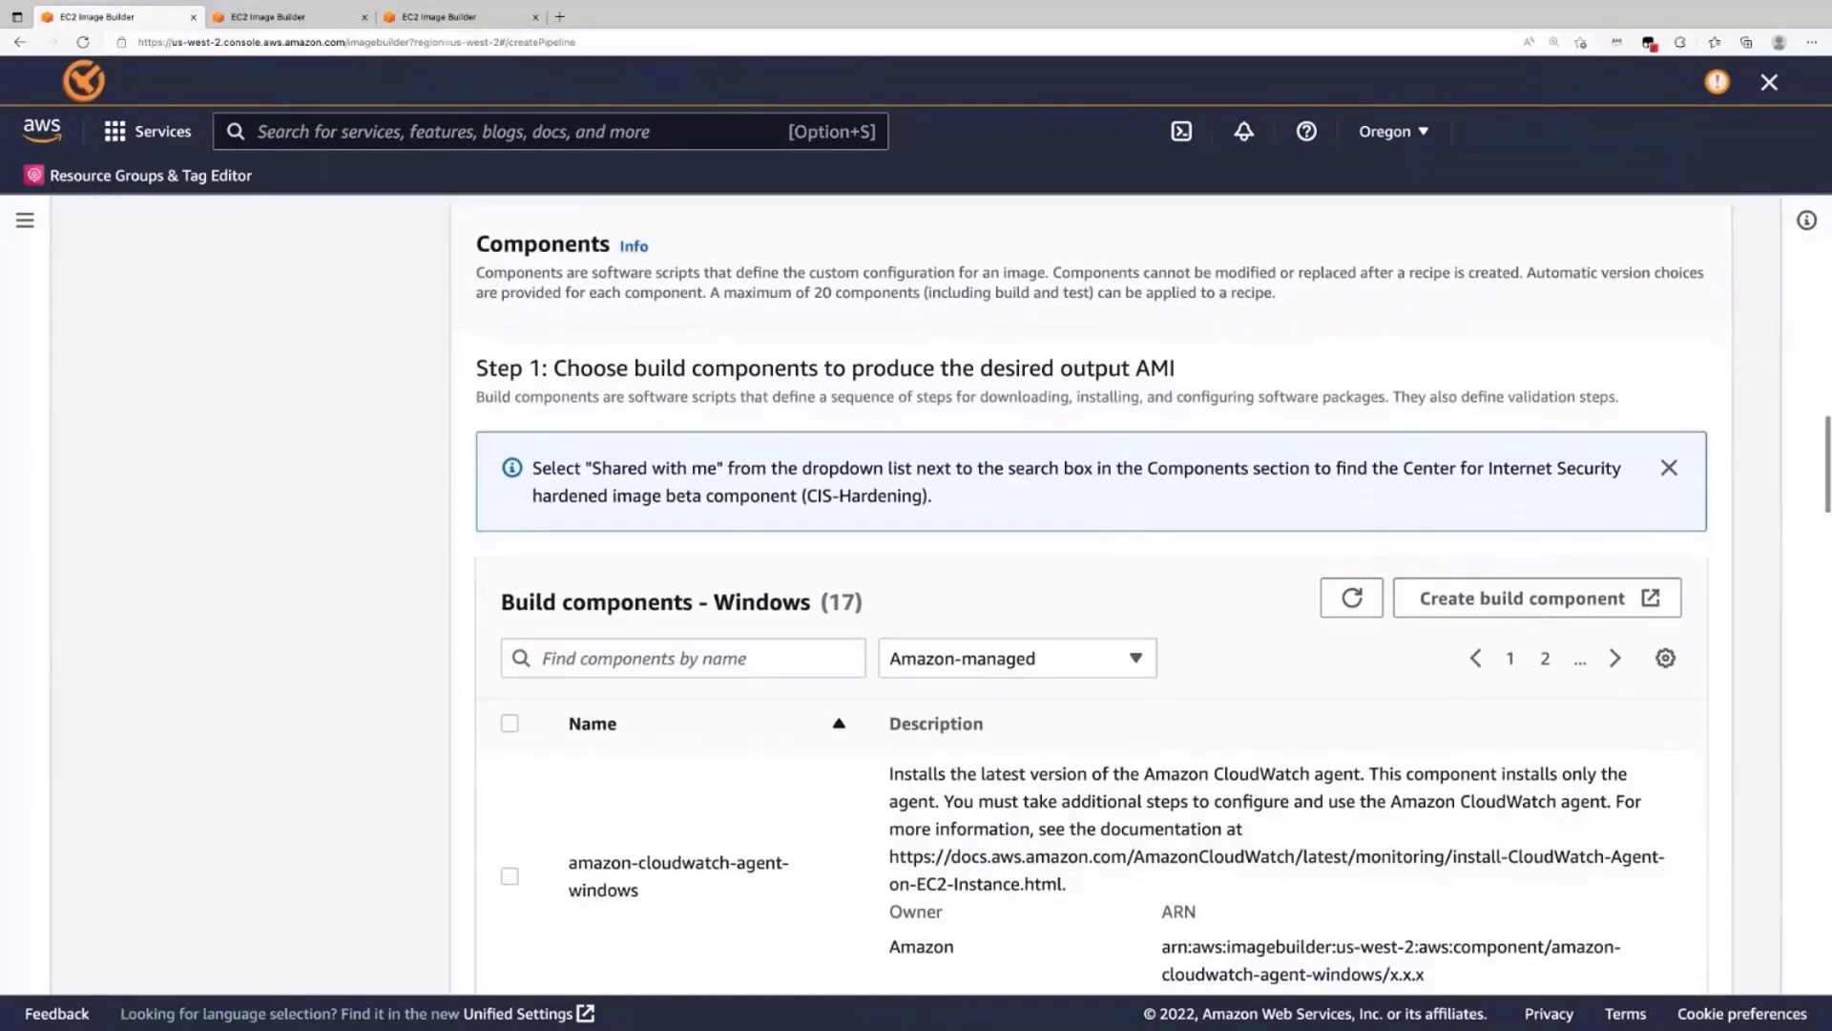
scroll(689, 613, "down", 3)
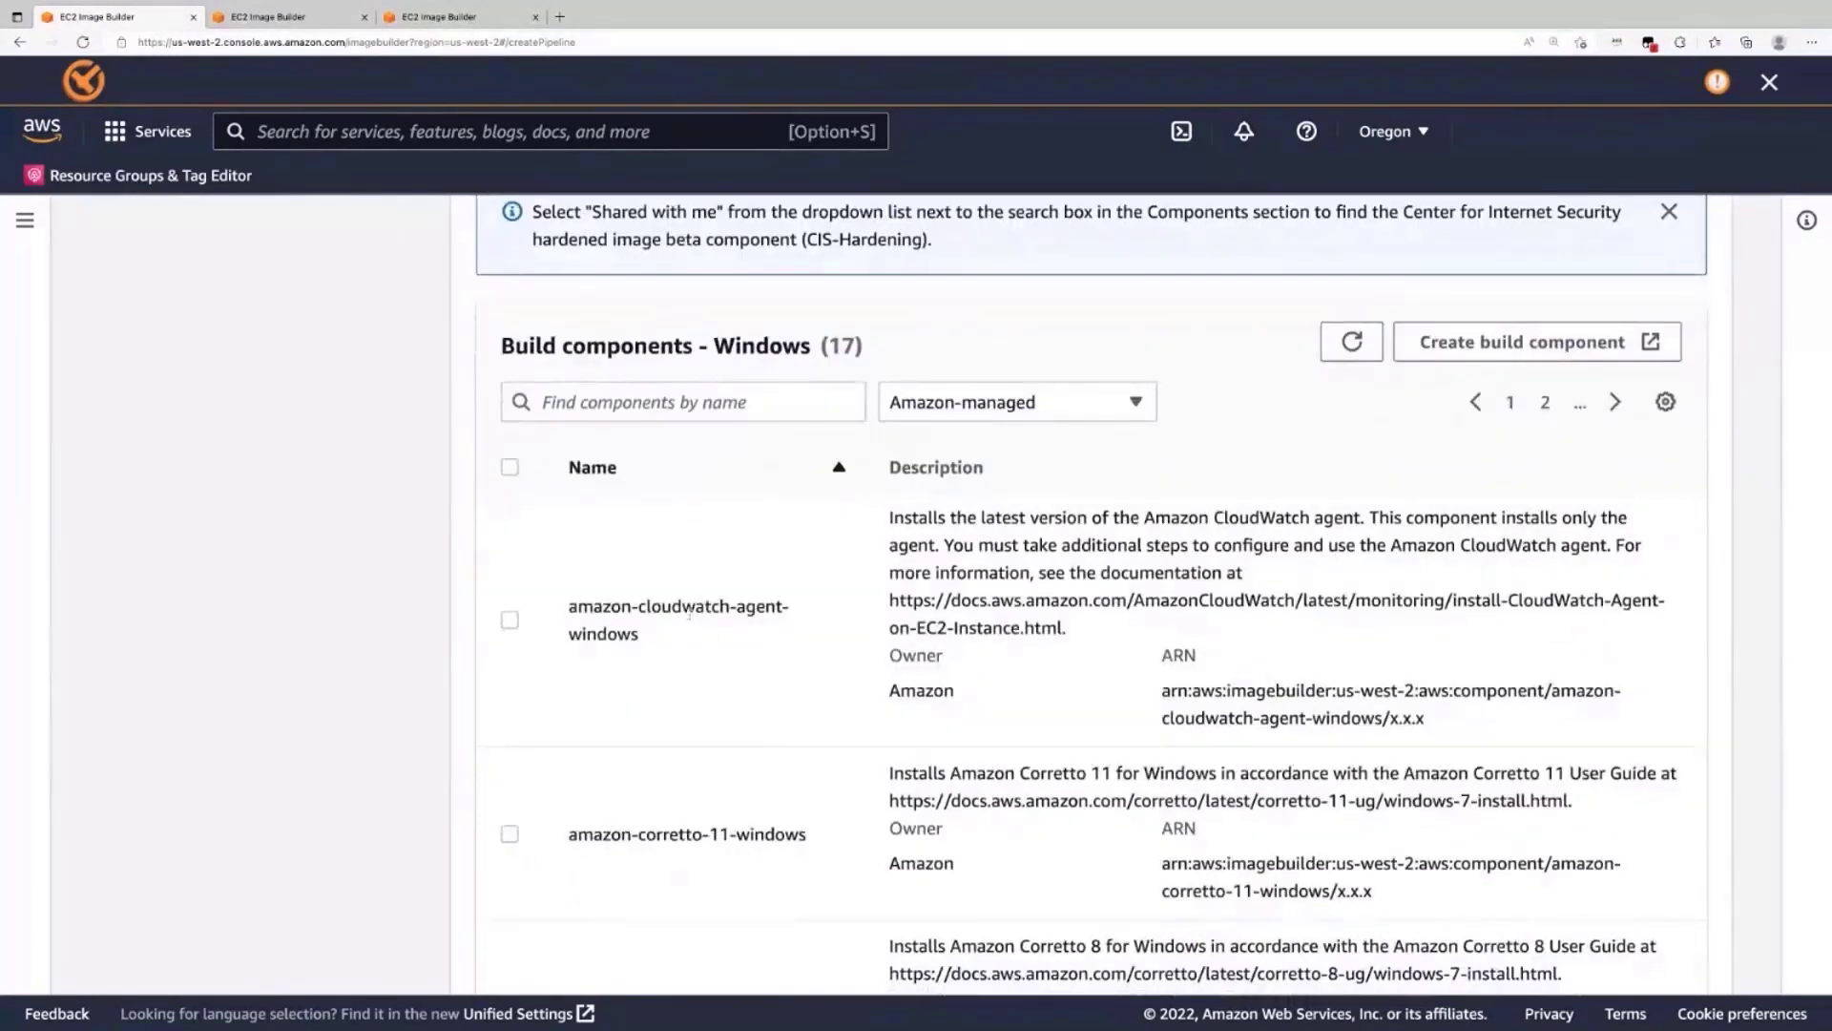
scroll(356, 898, "down", 1)
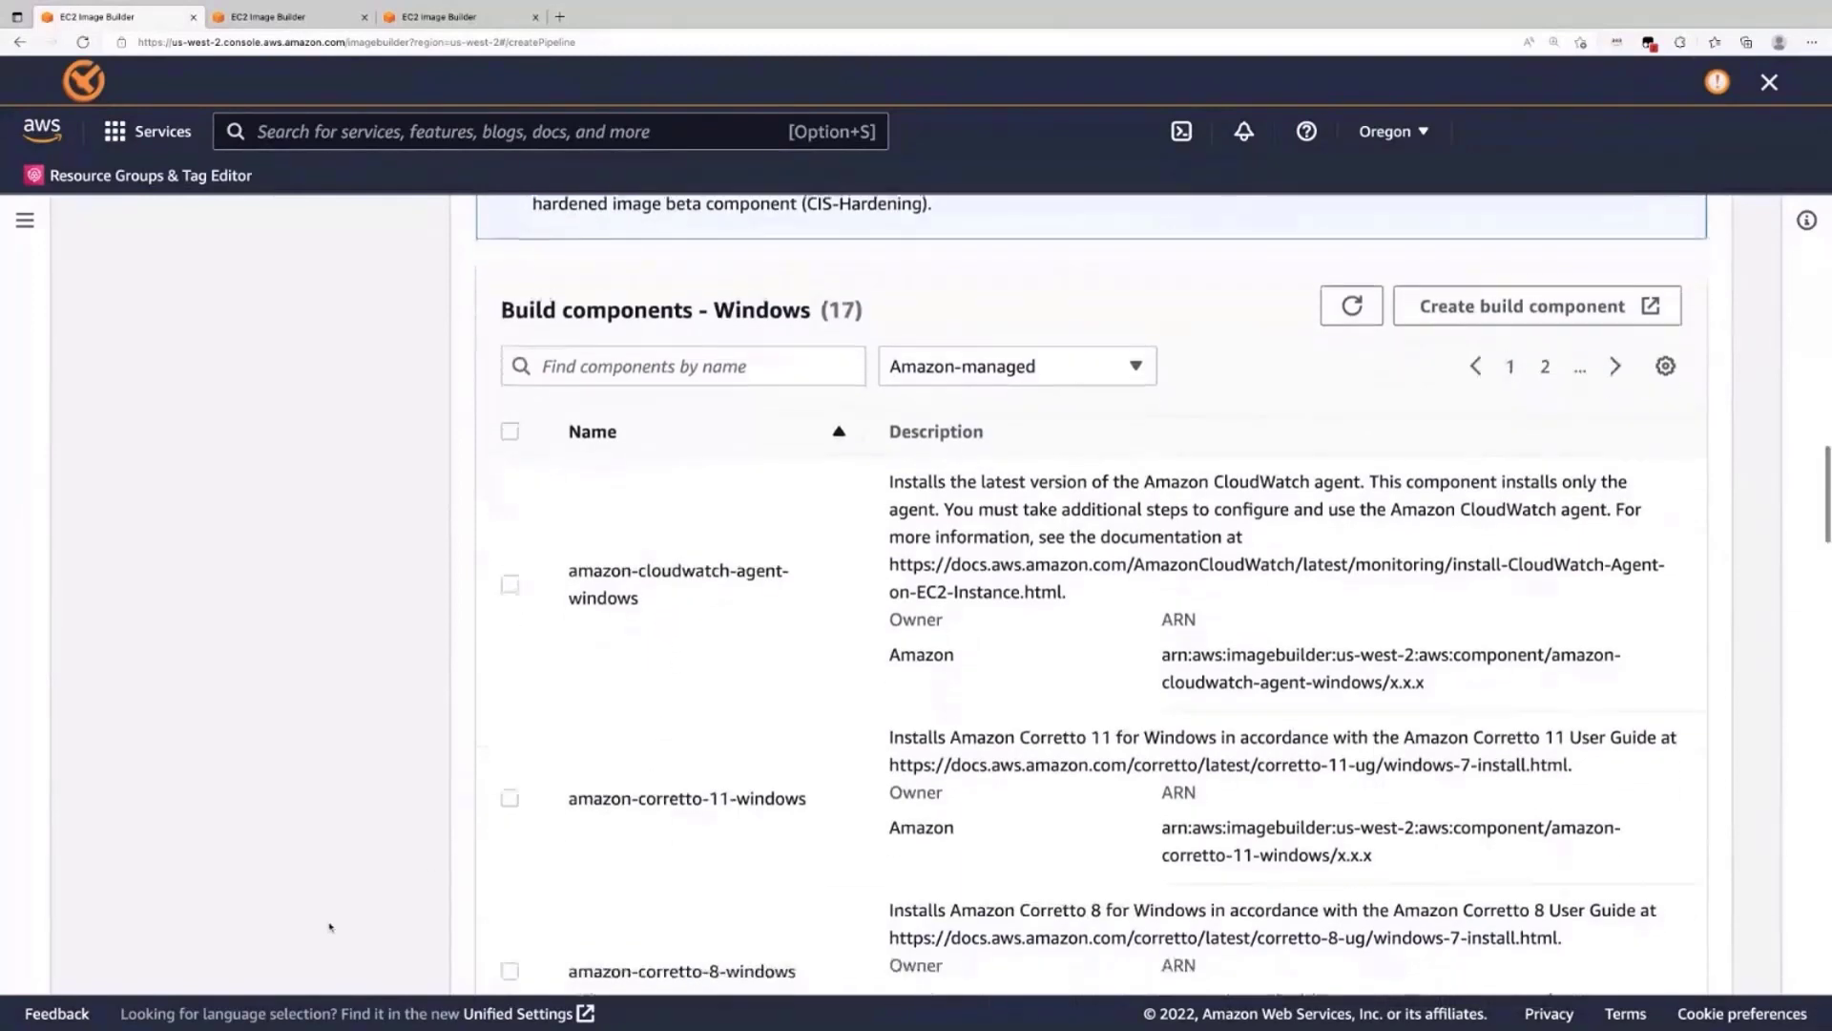
scroll(399, 938, "down", 3)
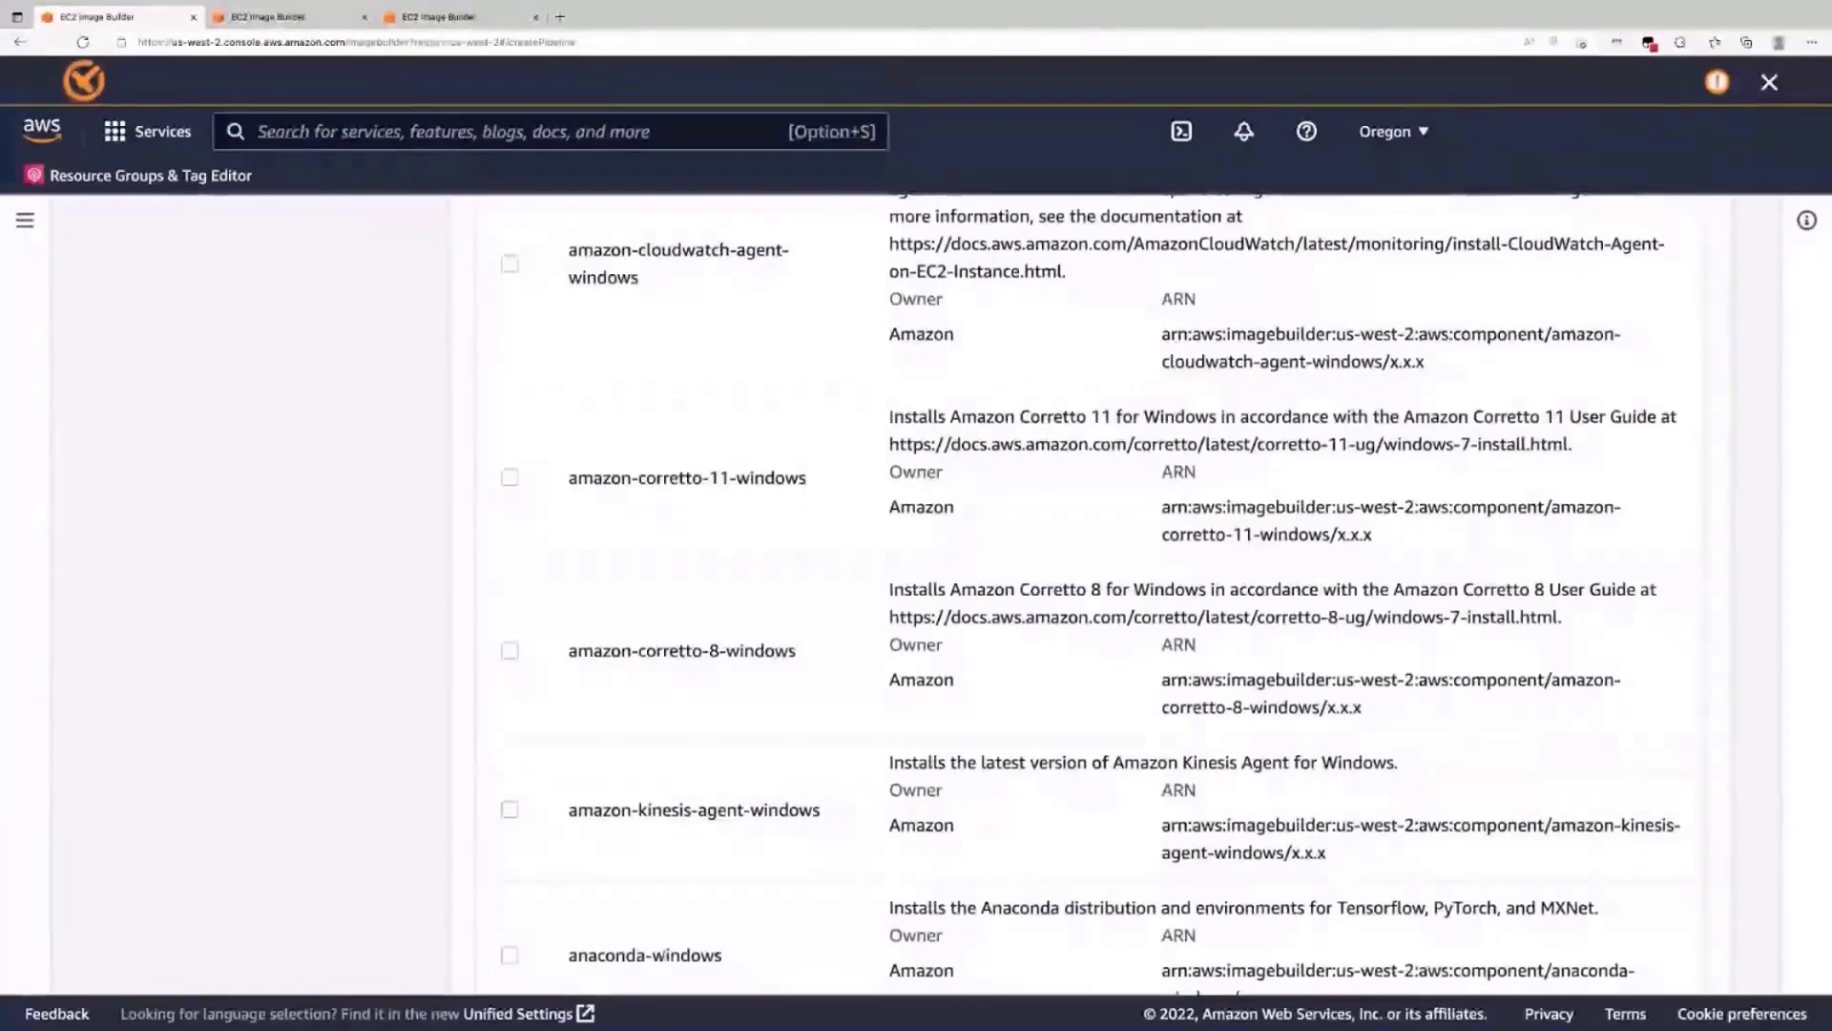
scroll(456, 955, "down", 2)
scroll(456, 954, "down", 2)
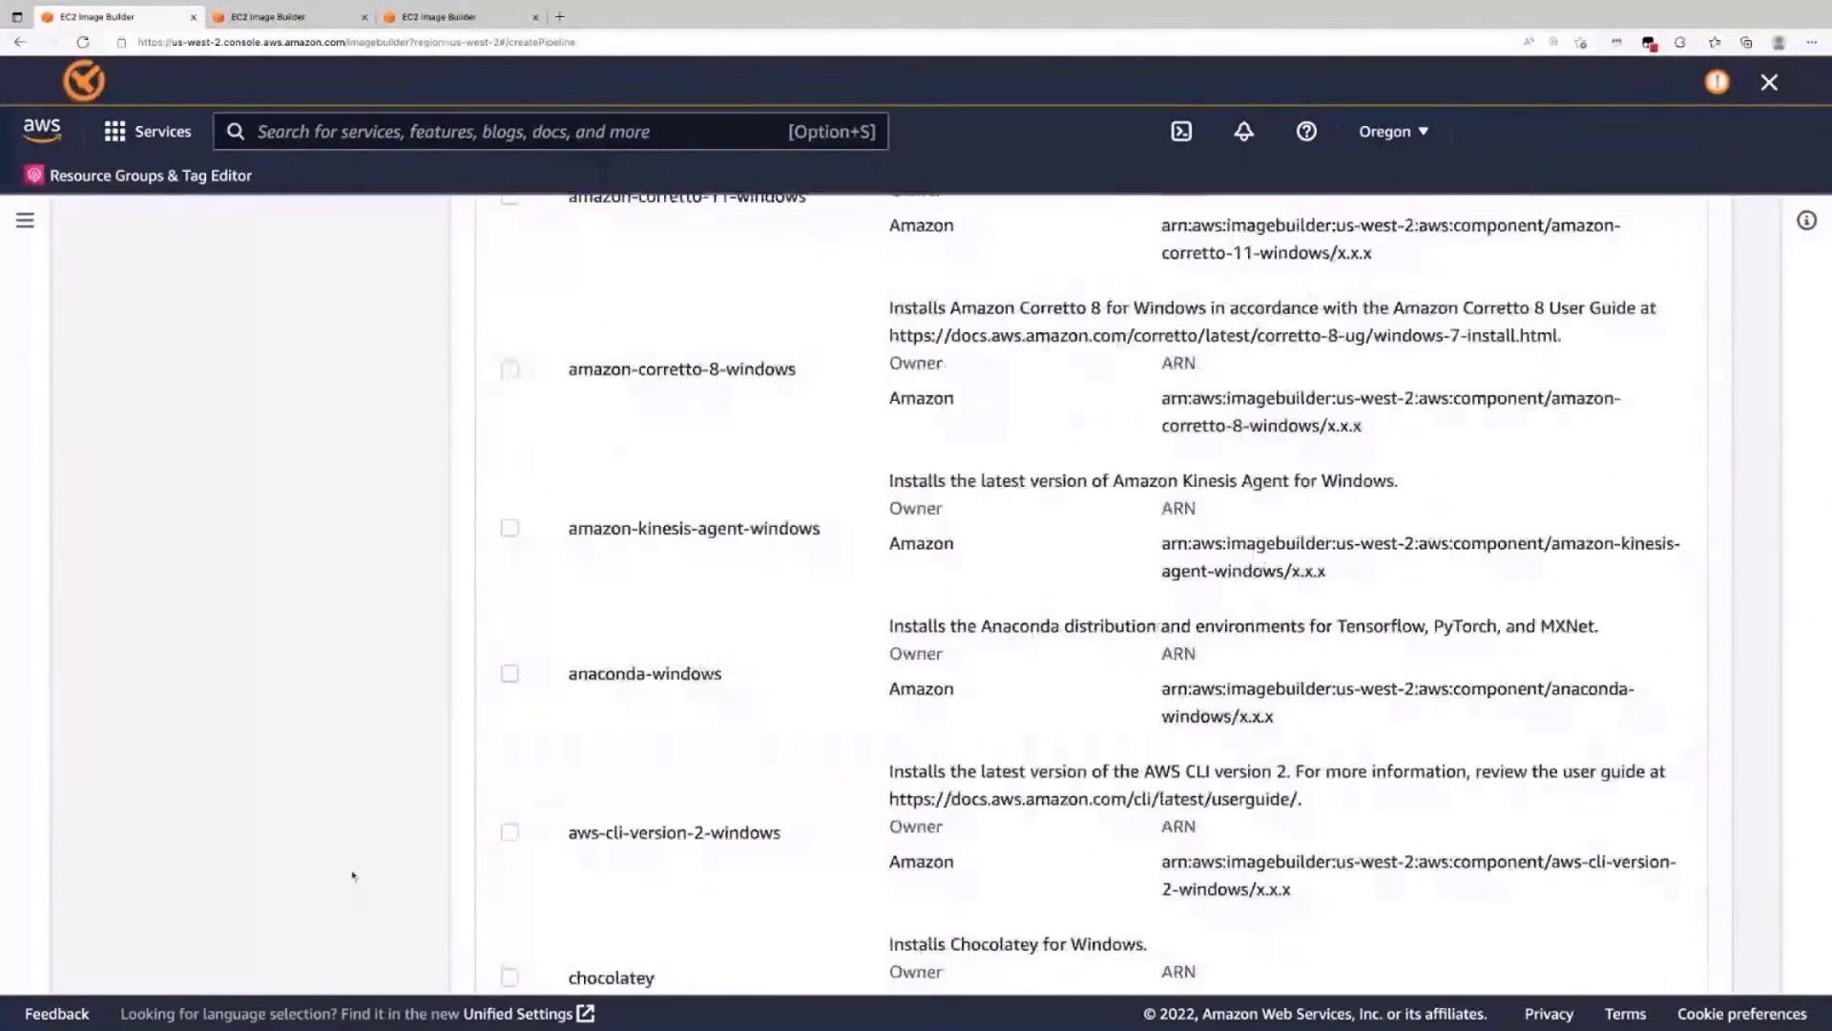
scroll(352, 876, "down", 1)
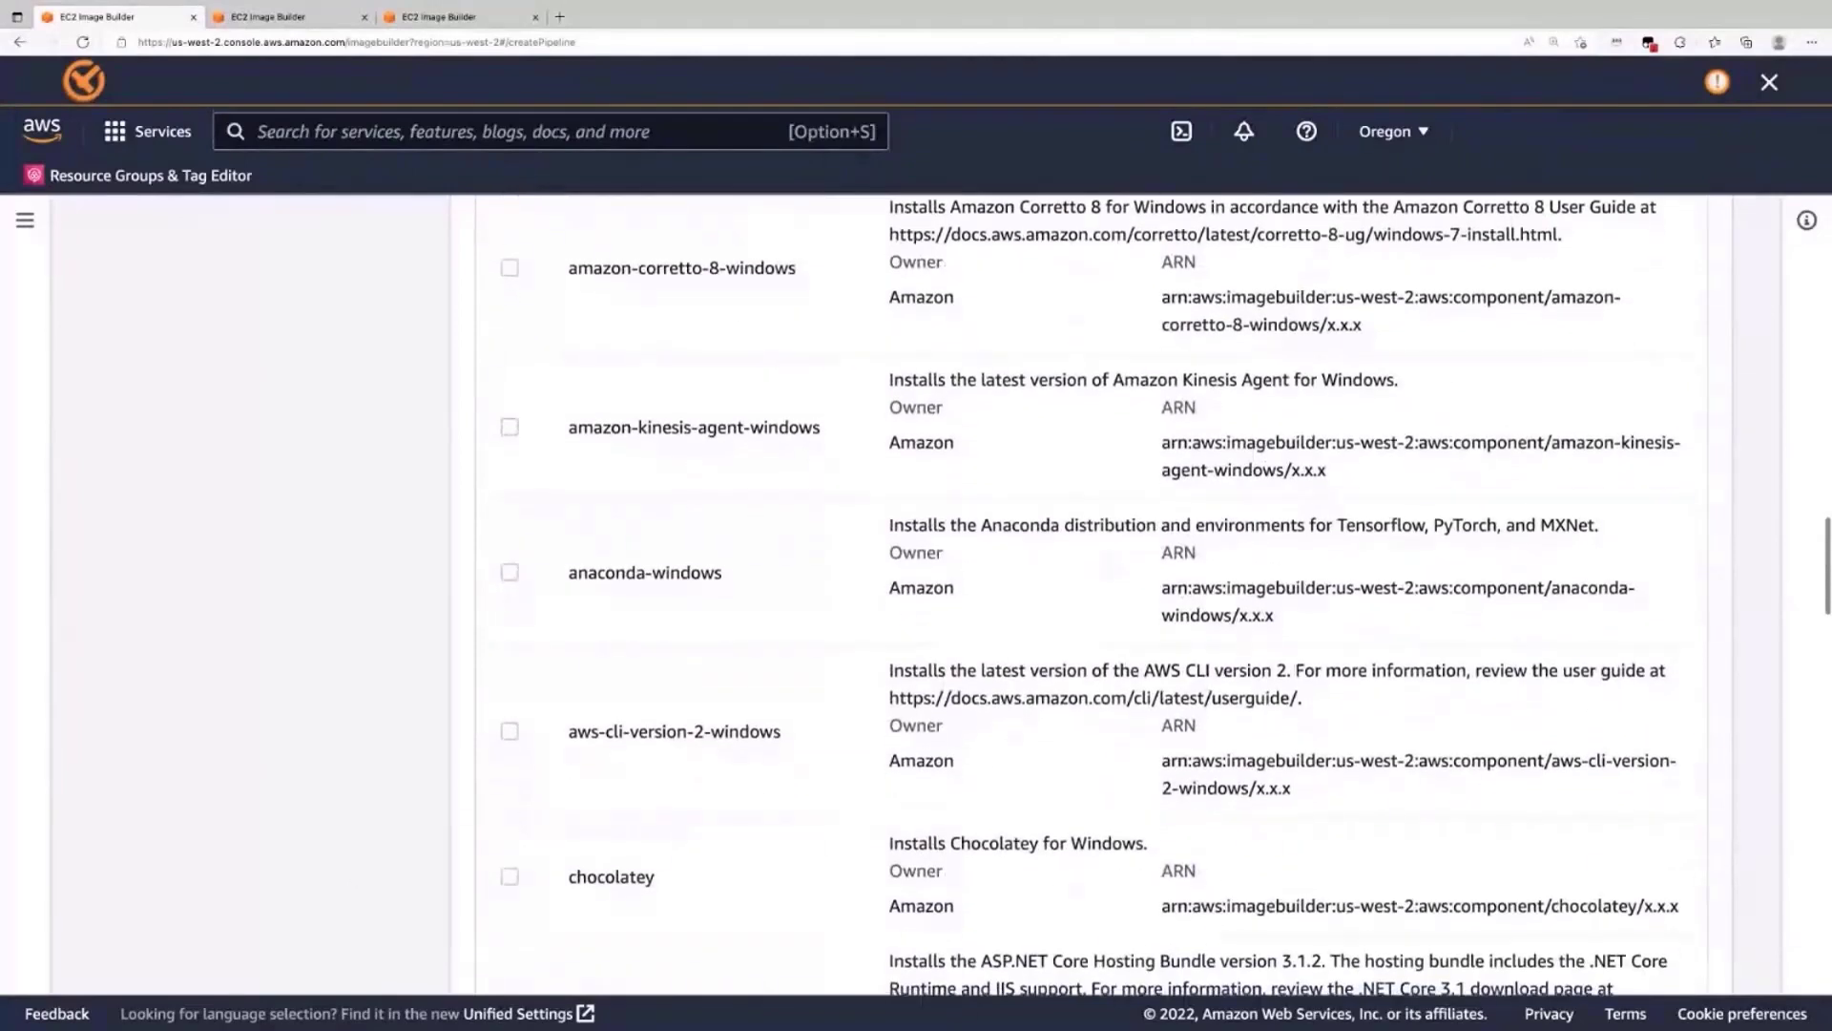
left_click(510, 877)
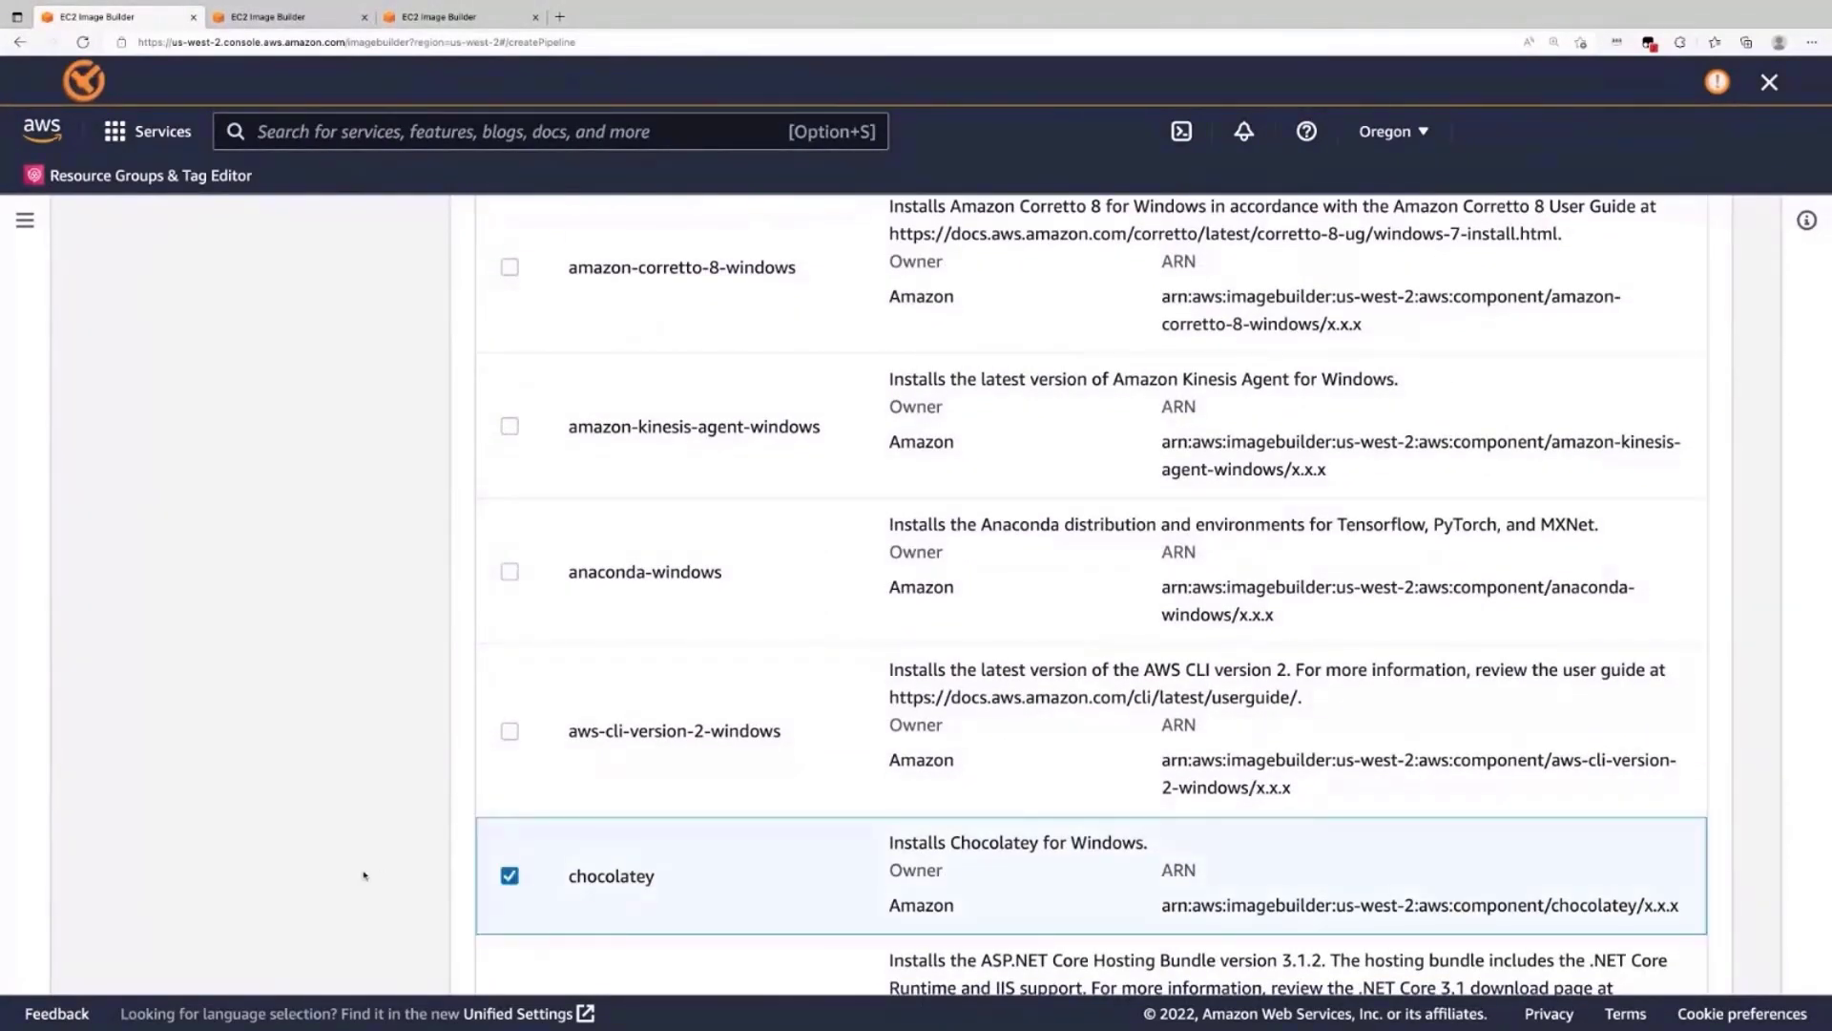
- Search the build components for update and add update-windows to the recipe
scroll(366, 873, "down", 2)
scroll(363, 875, "up", 4)
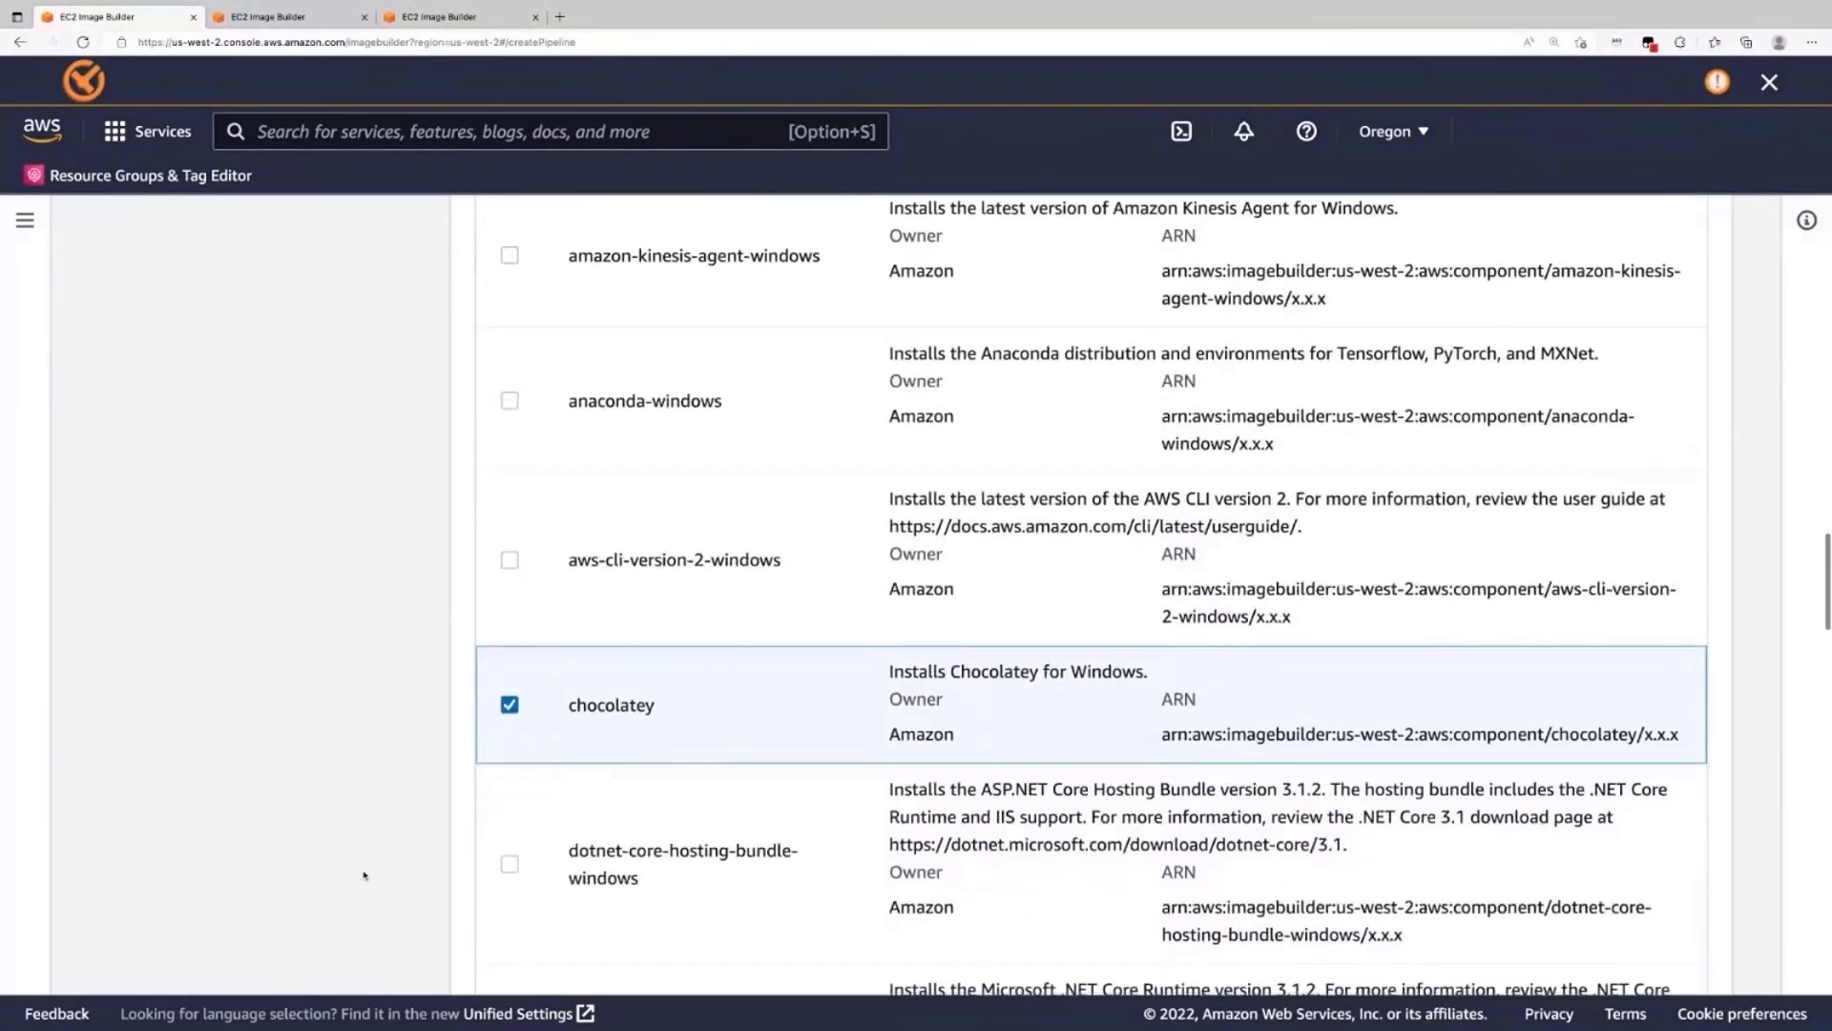
scroll(364, 875, "up", 5)
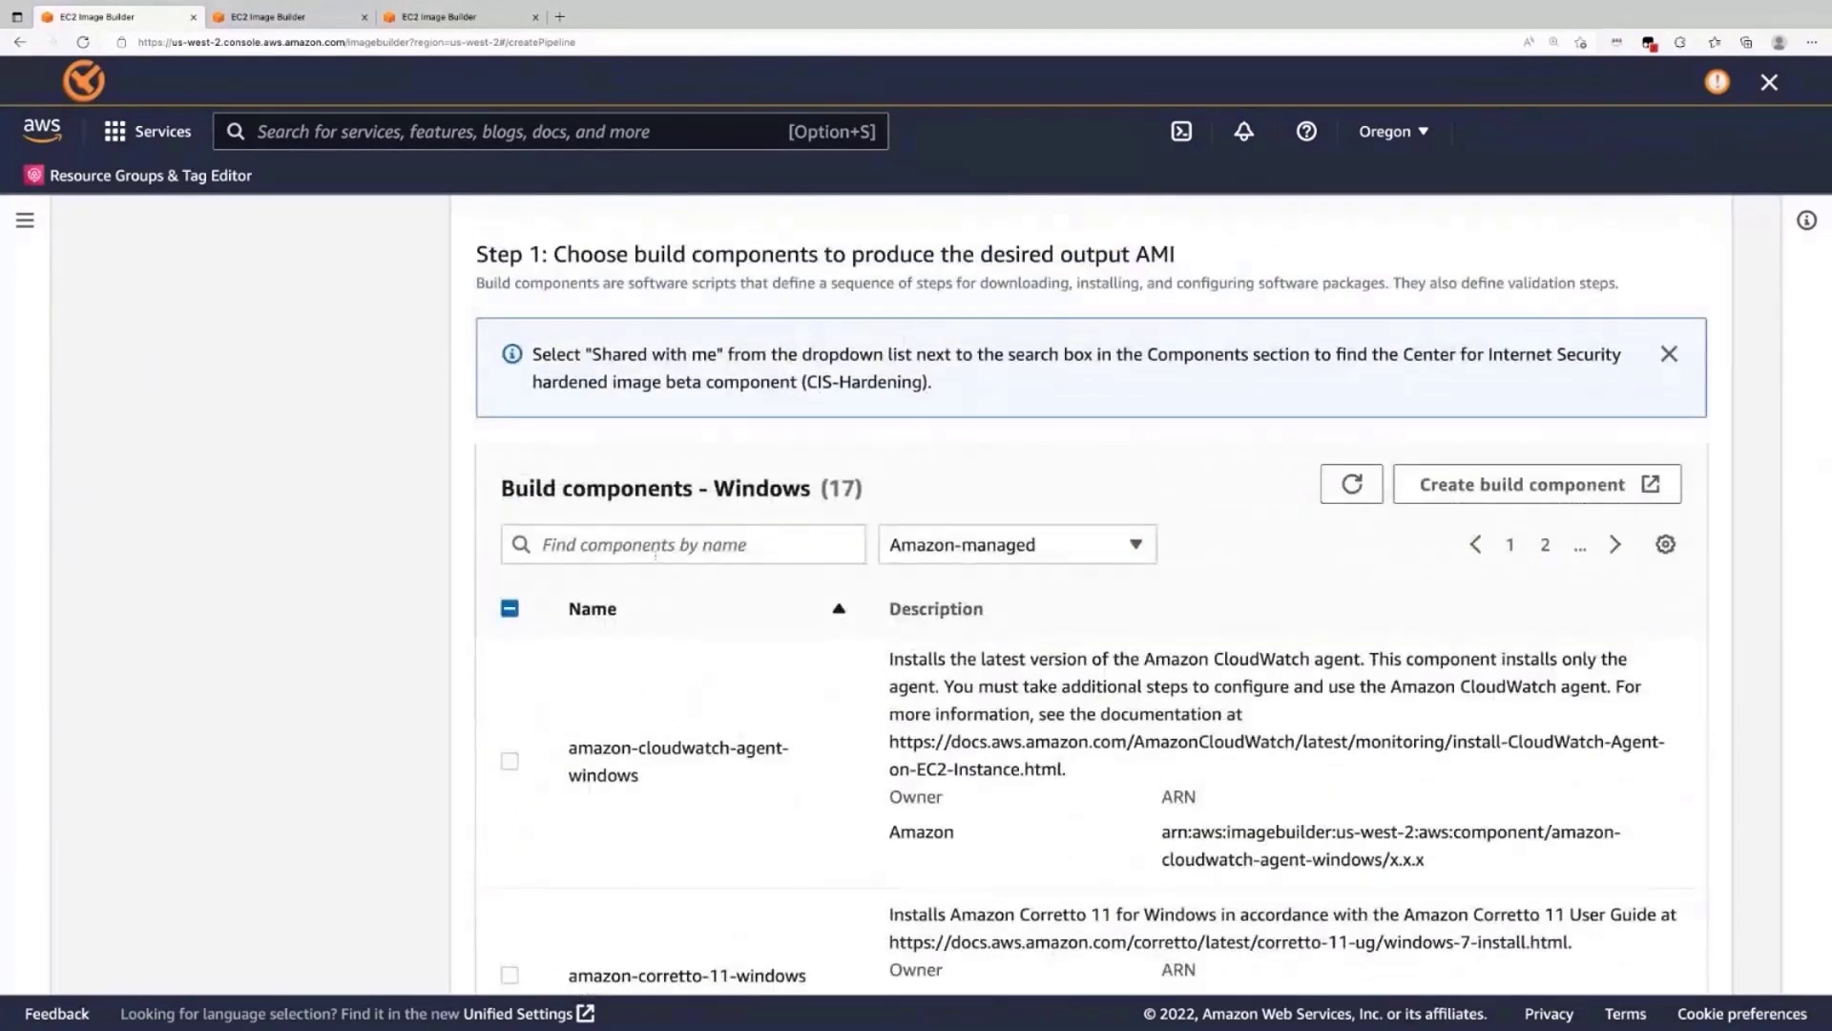
left_click(656, 553)
type("update")
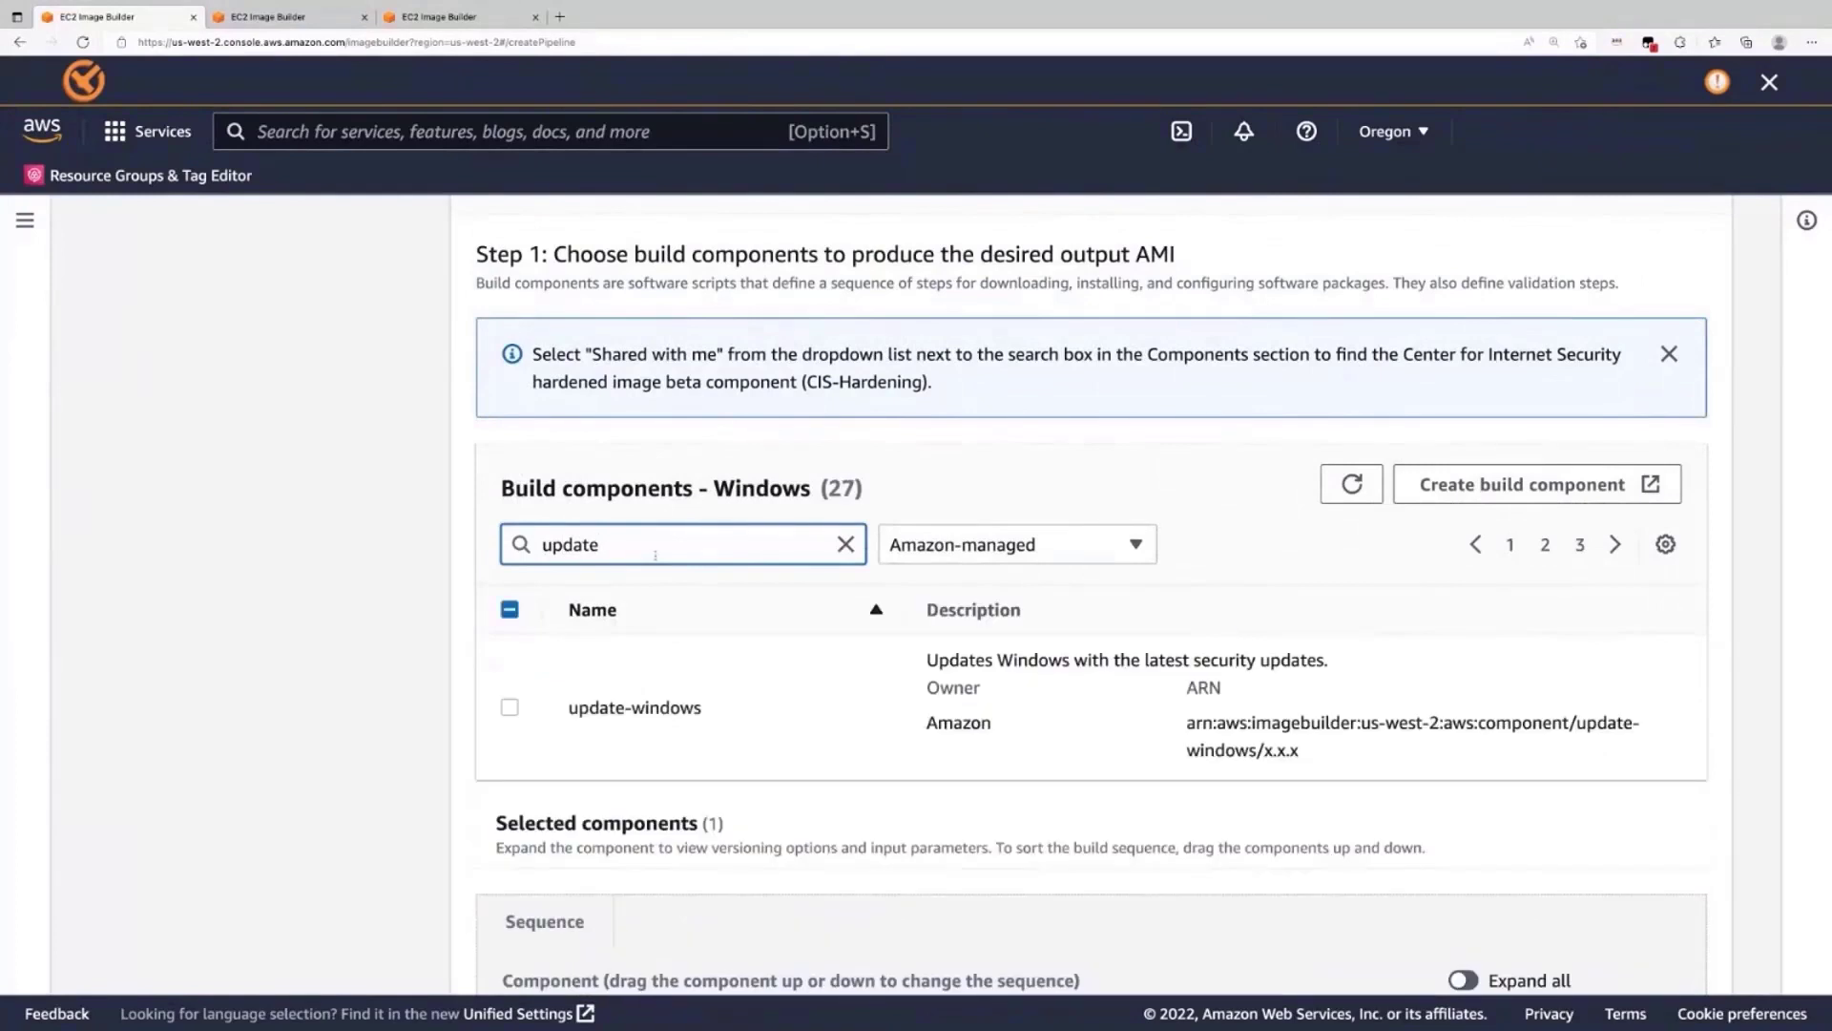
left_click(510, 708)
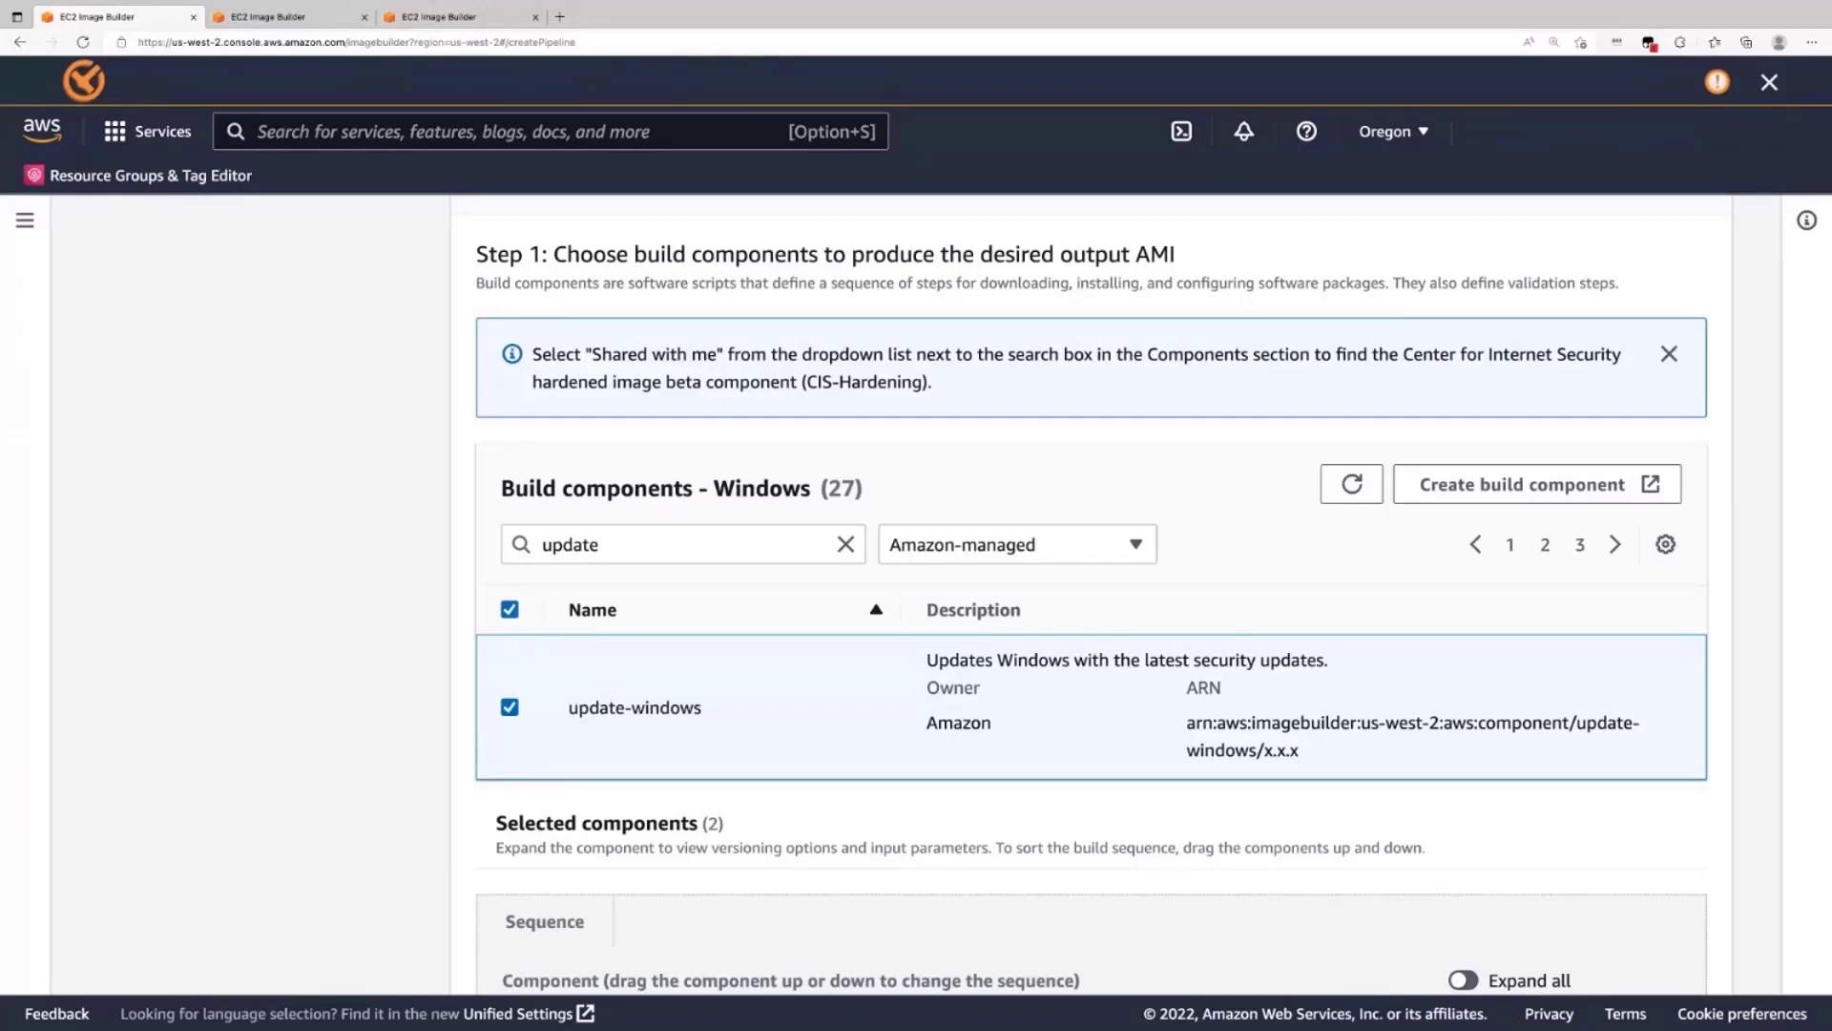
- Search the build components for dotne and add dotnet-core-runtime-windows to the recipe
double_click(608, 547)
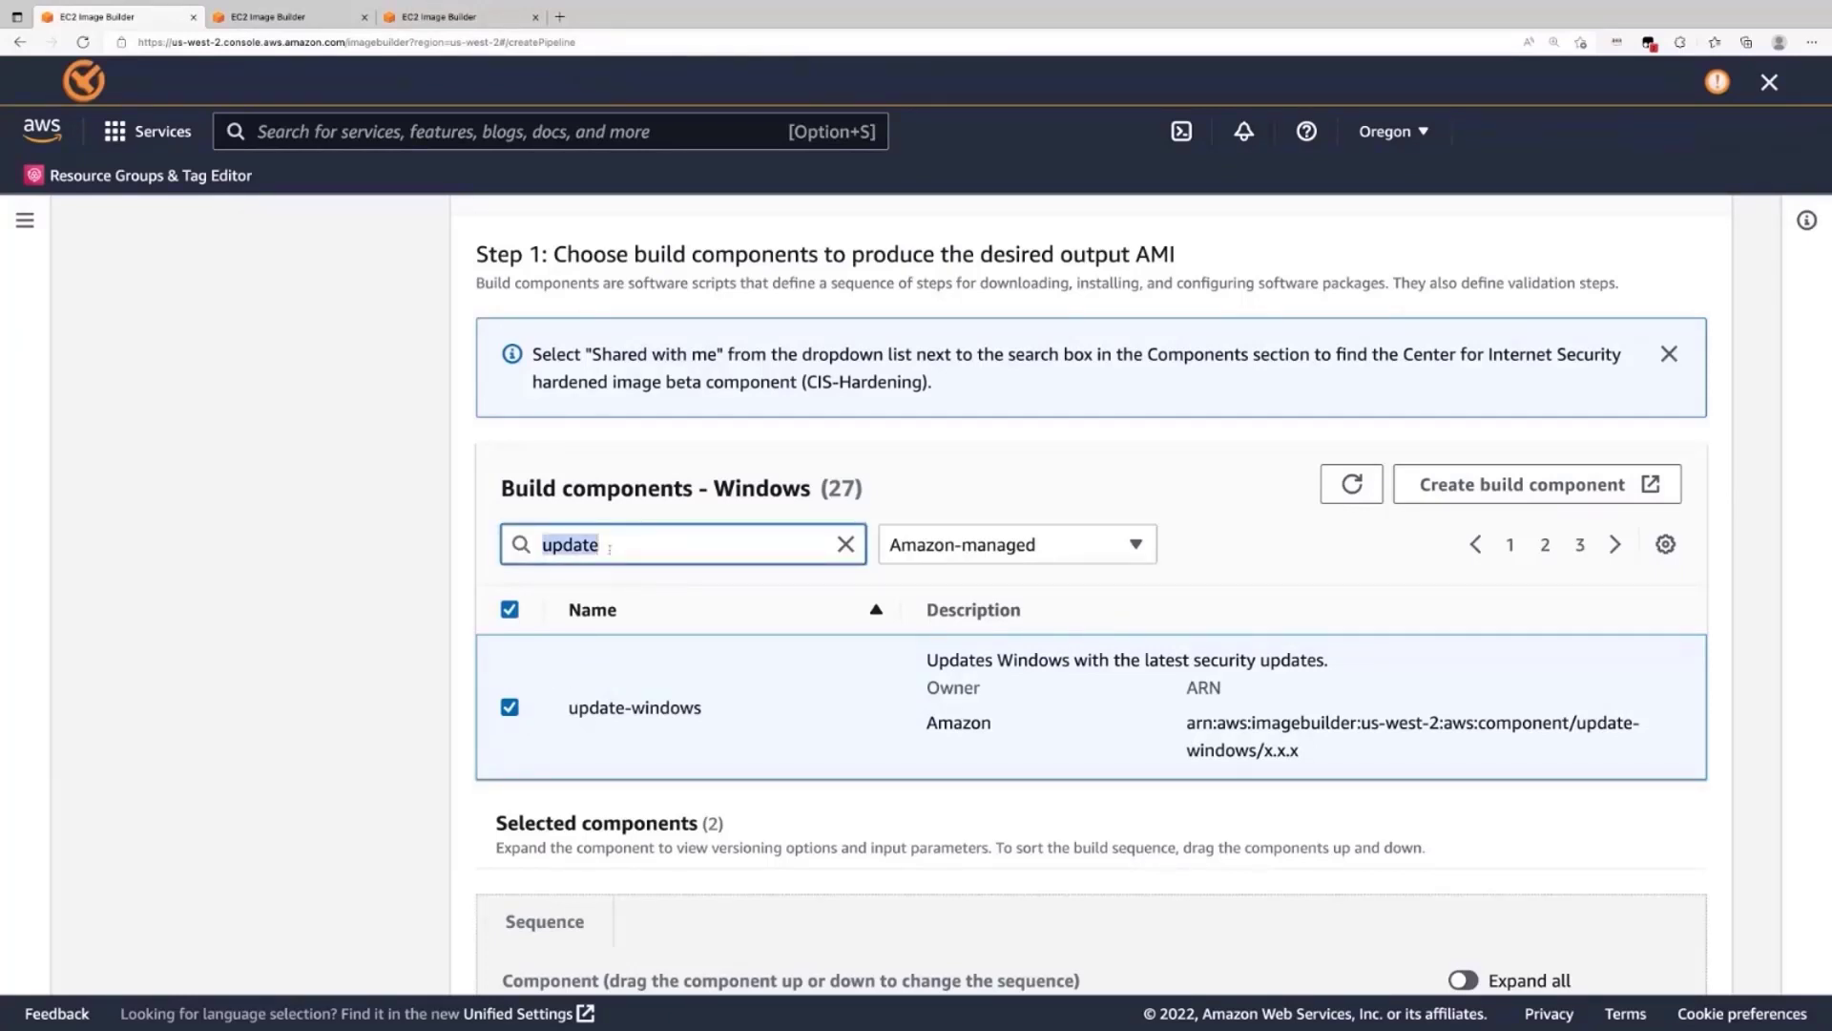
key("BackSpace")
type("don")
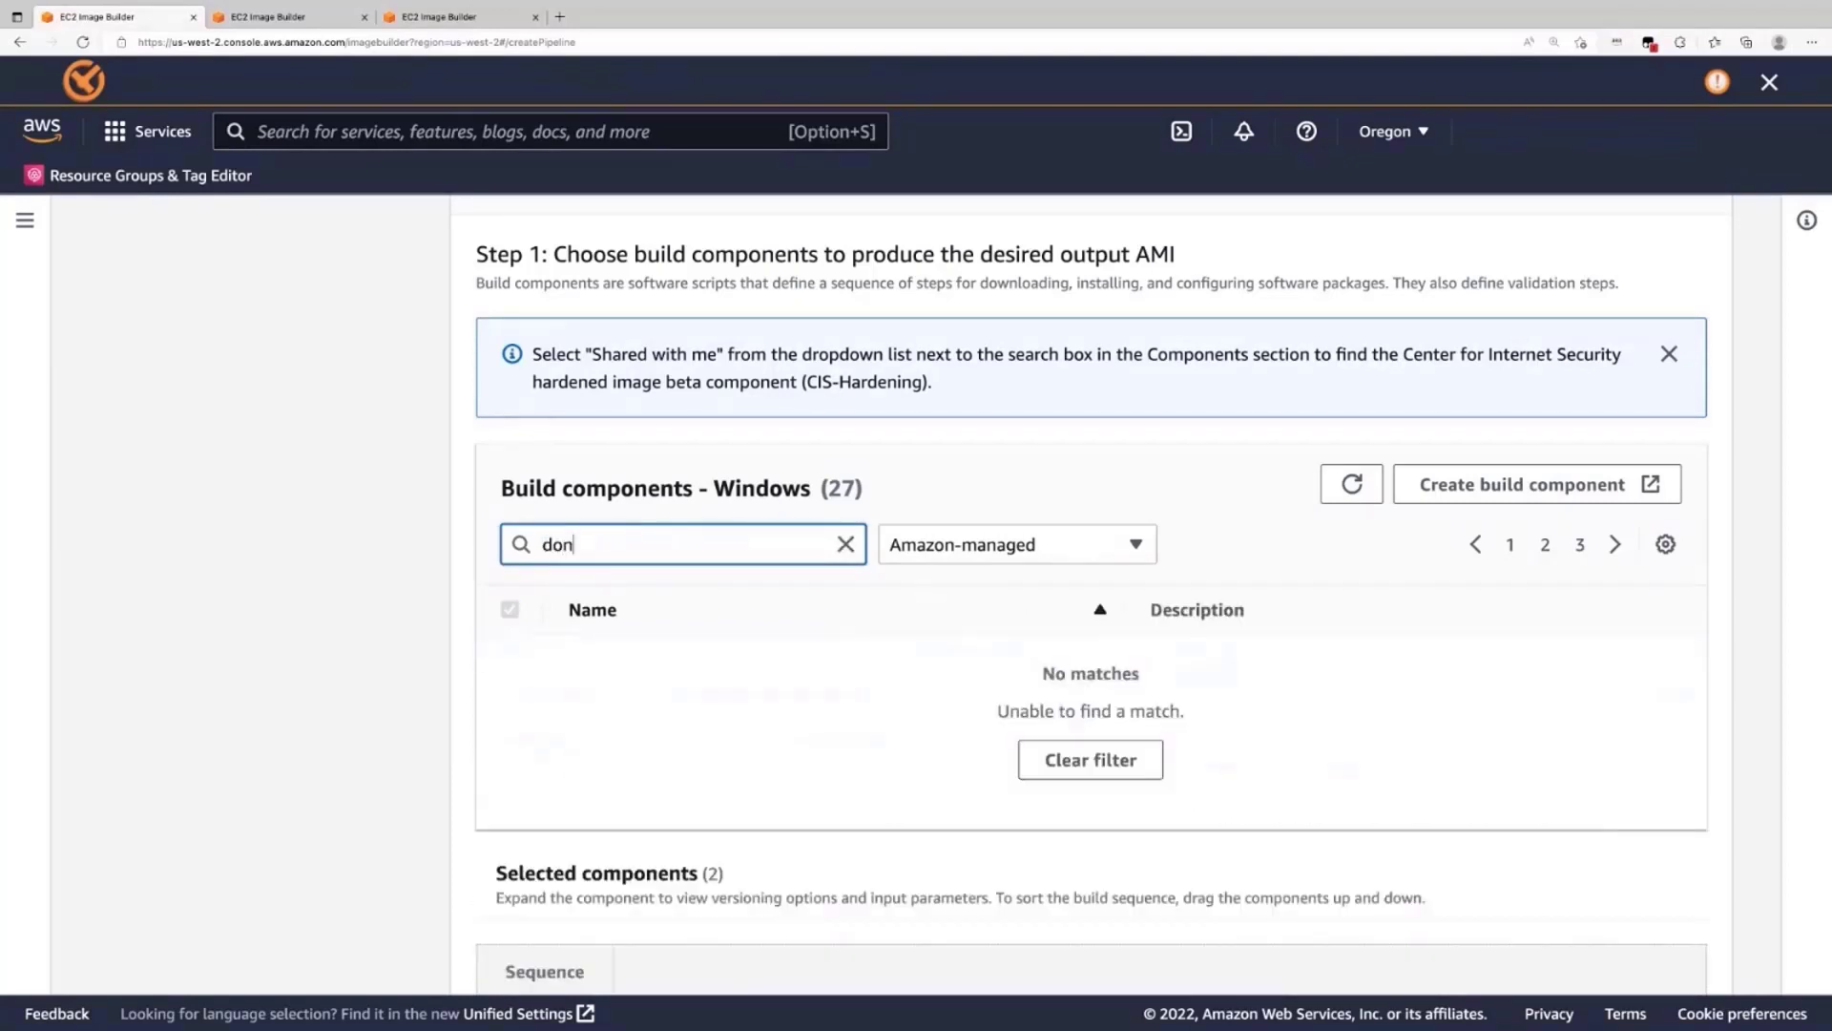
key("BackSpace")
type("tne")
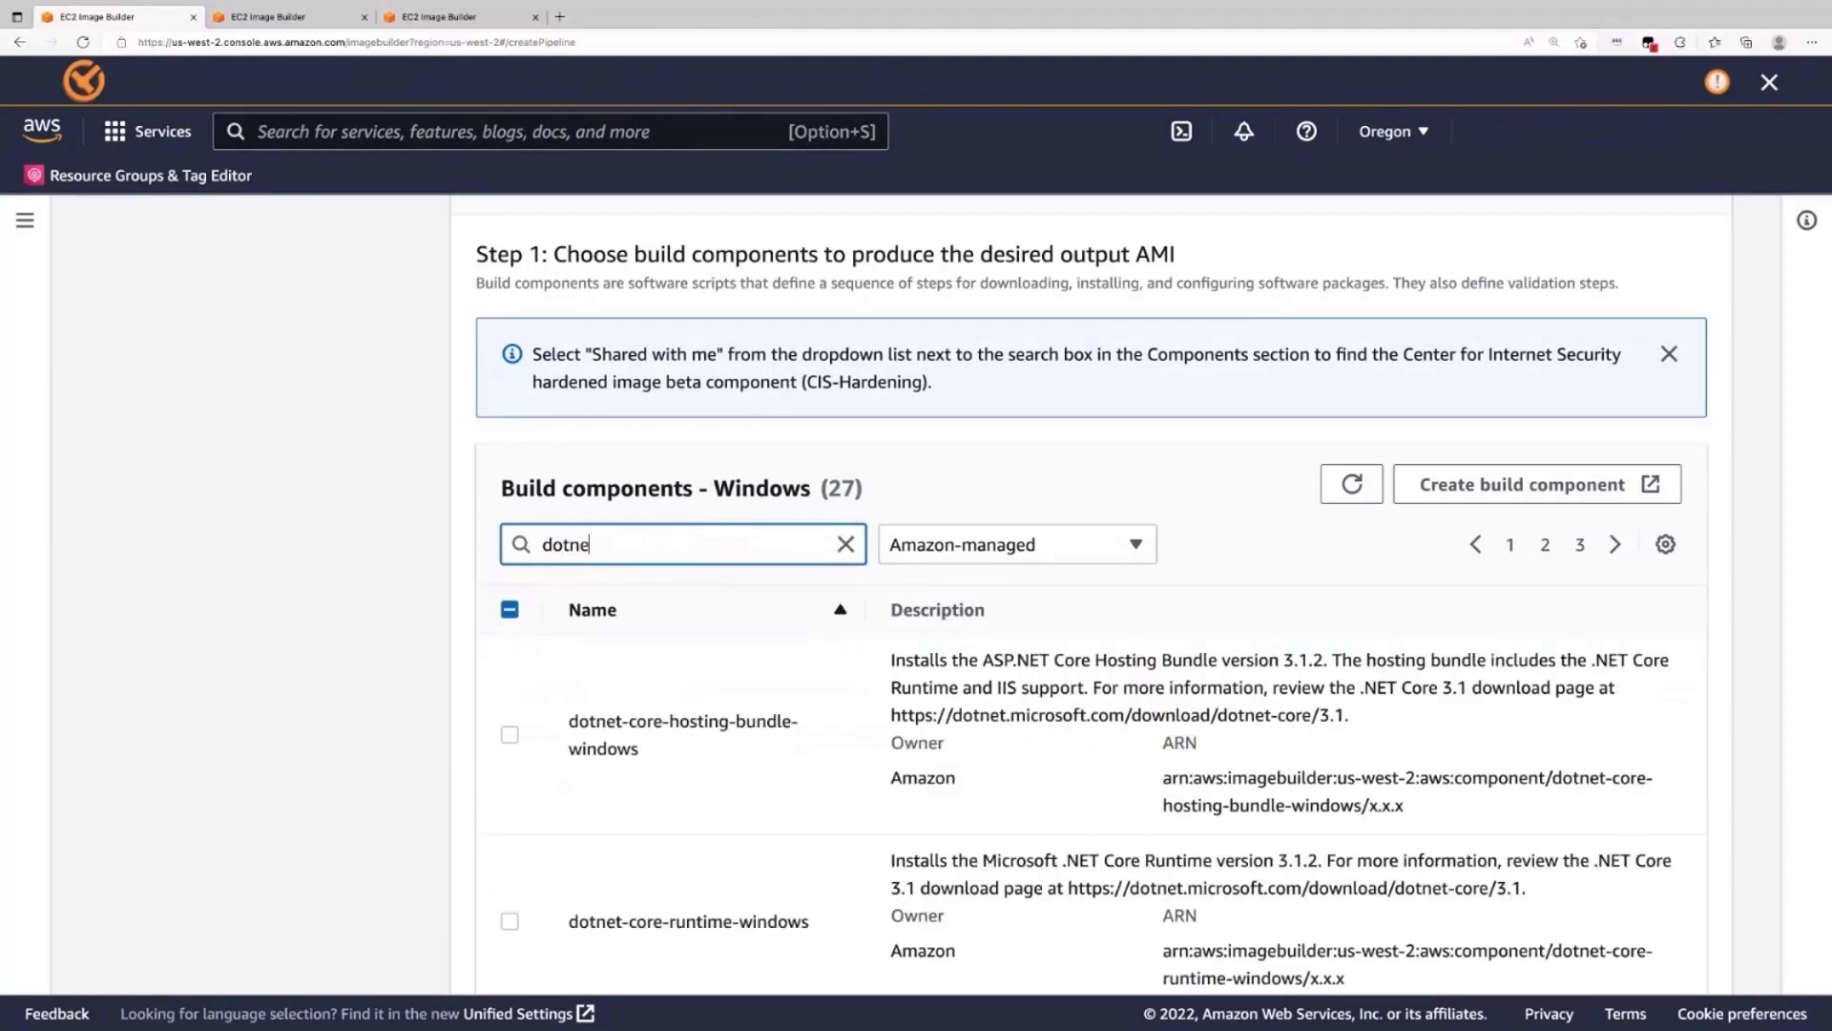
scroll(442, 808, "down", 1)
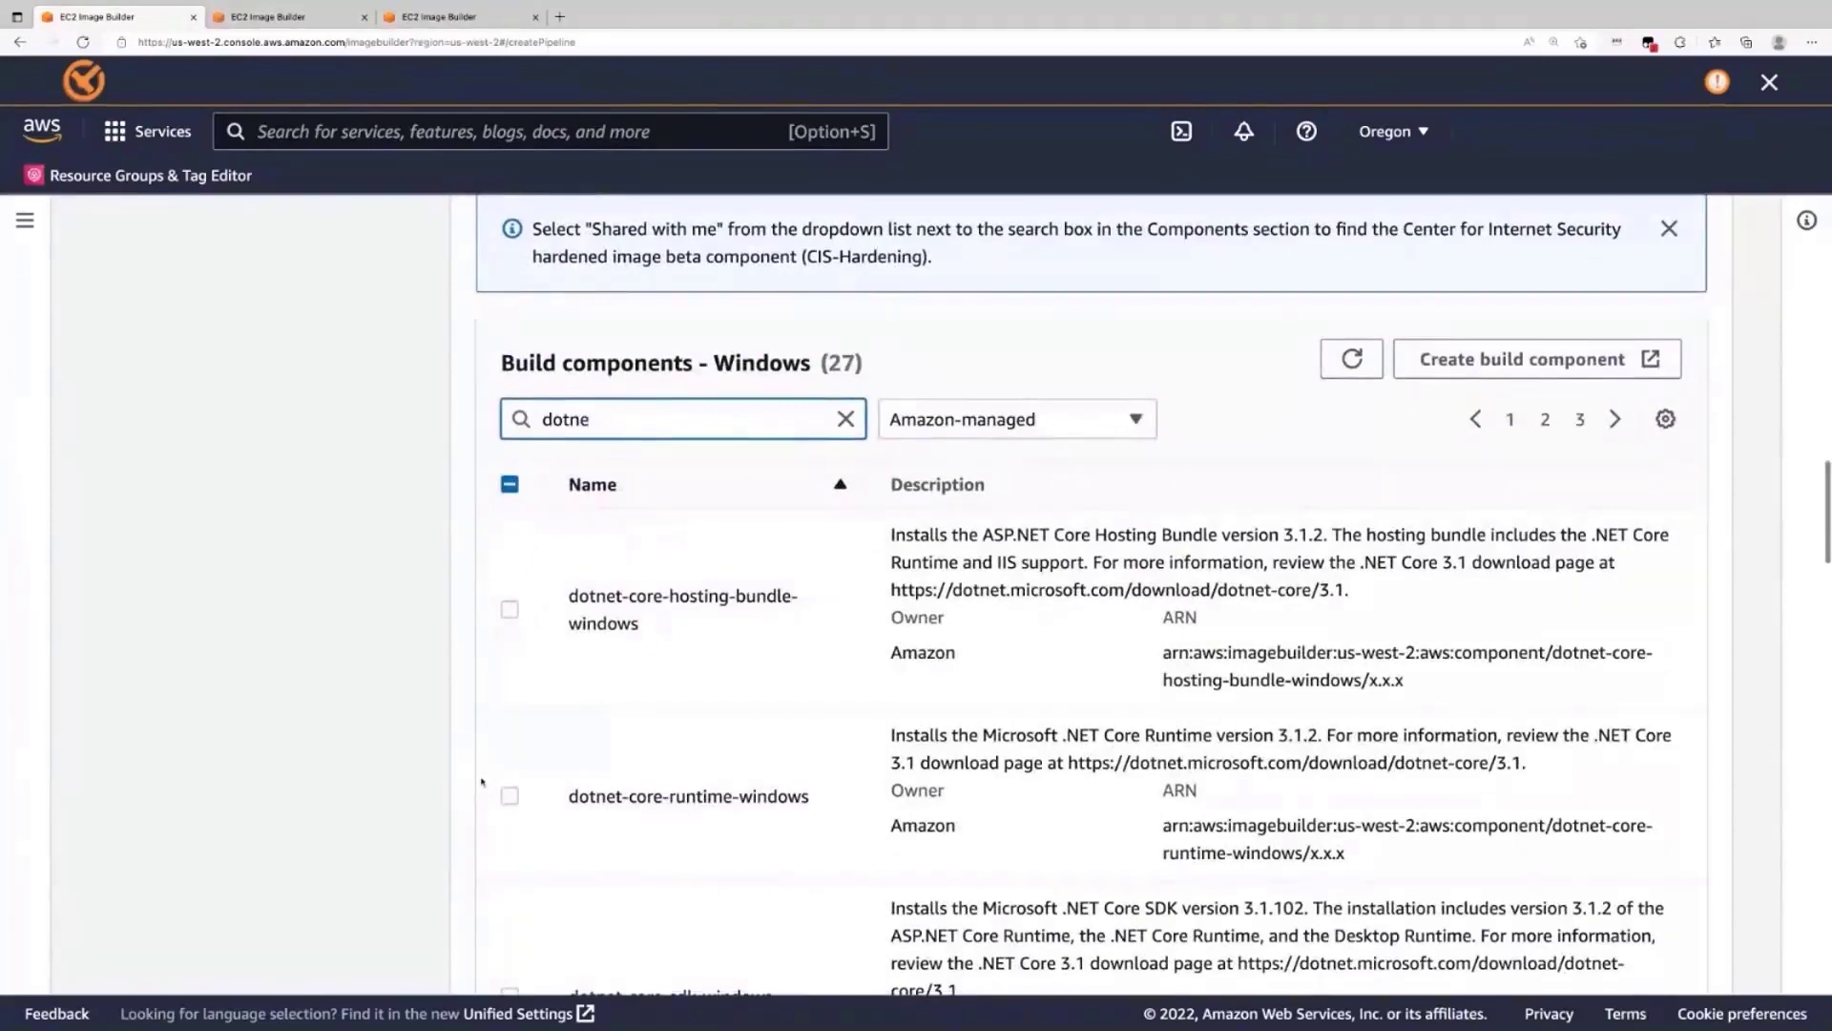
left_click(510, 798)
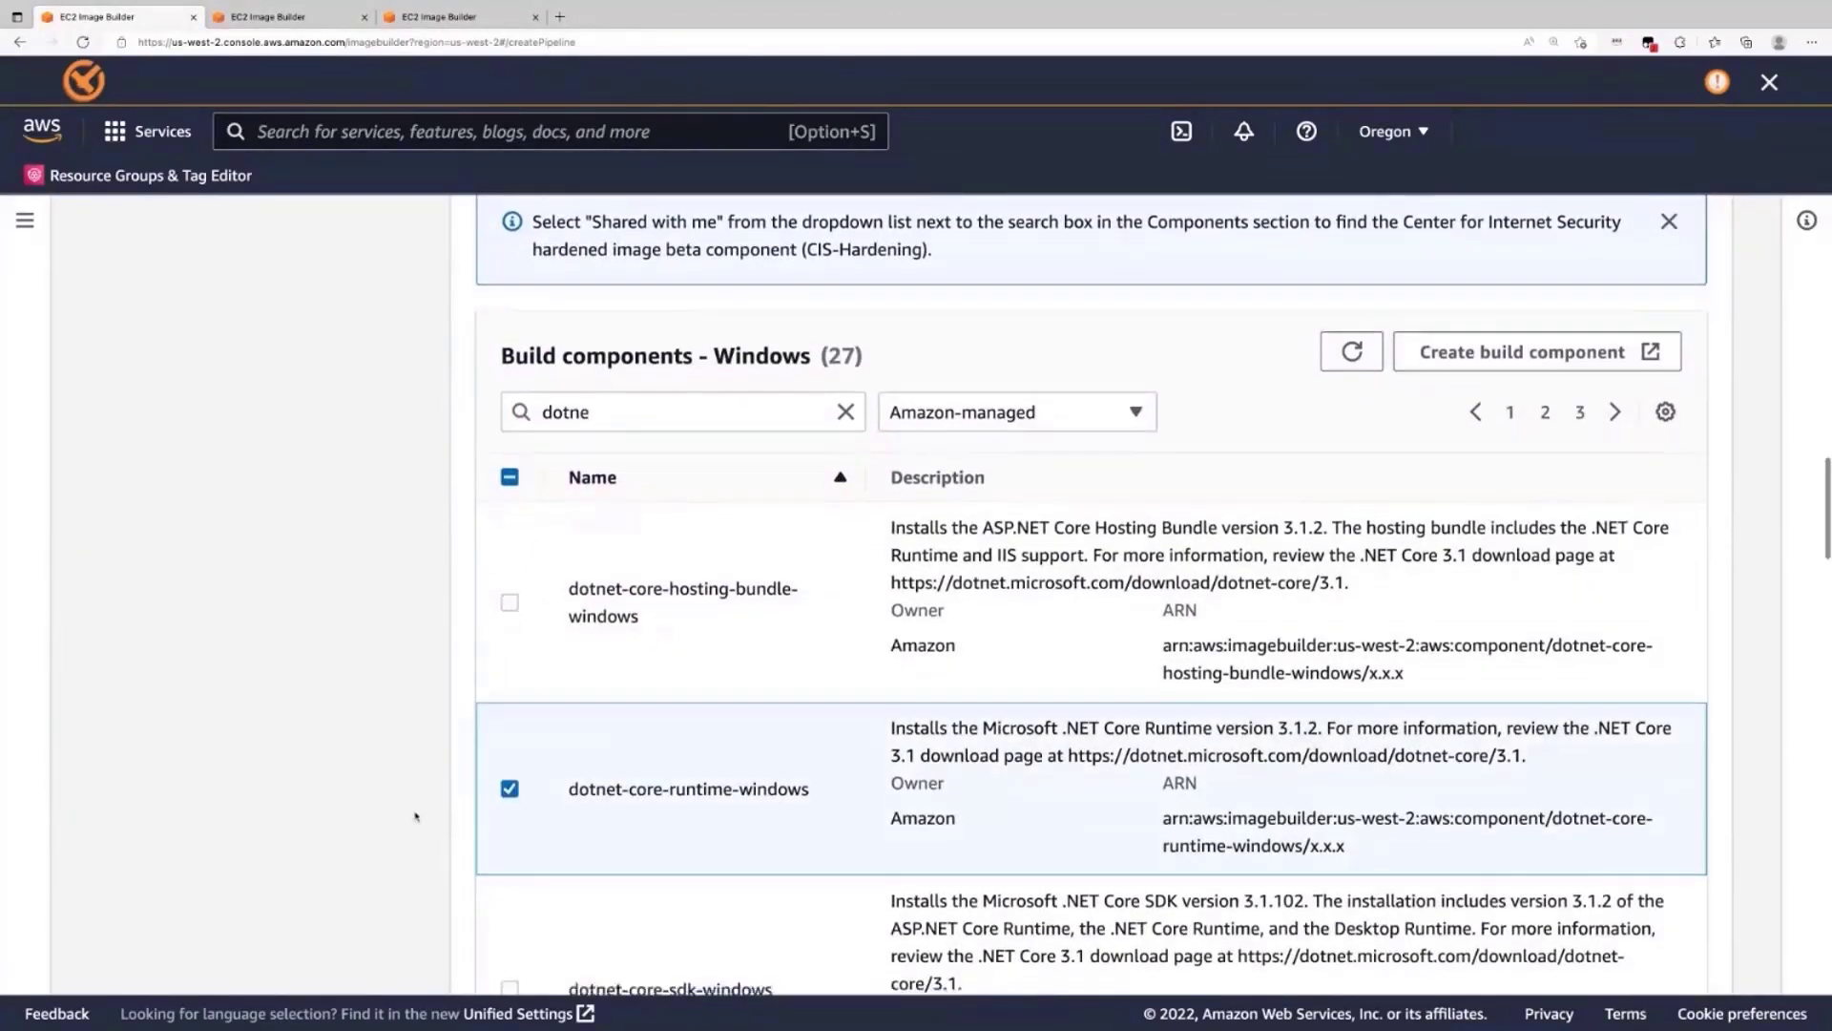
- Search the build components for stig and add stig-build-windows-low to the recipe
scroll(416, 816, "down", 1)
scroll(416, 816, "up", 2)
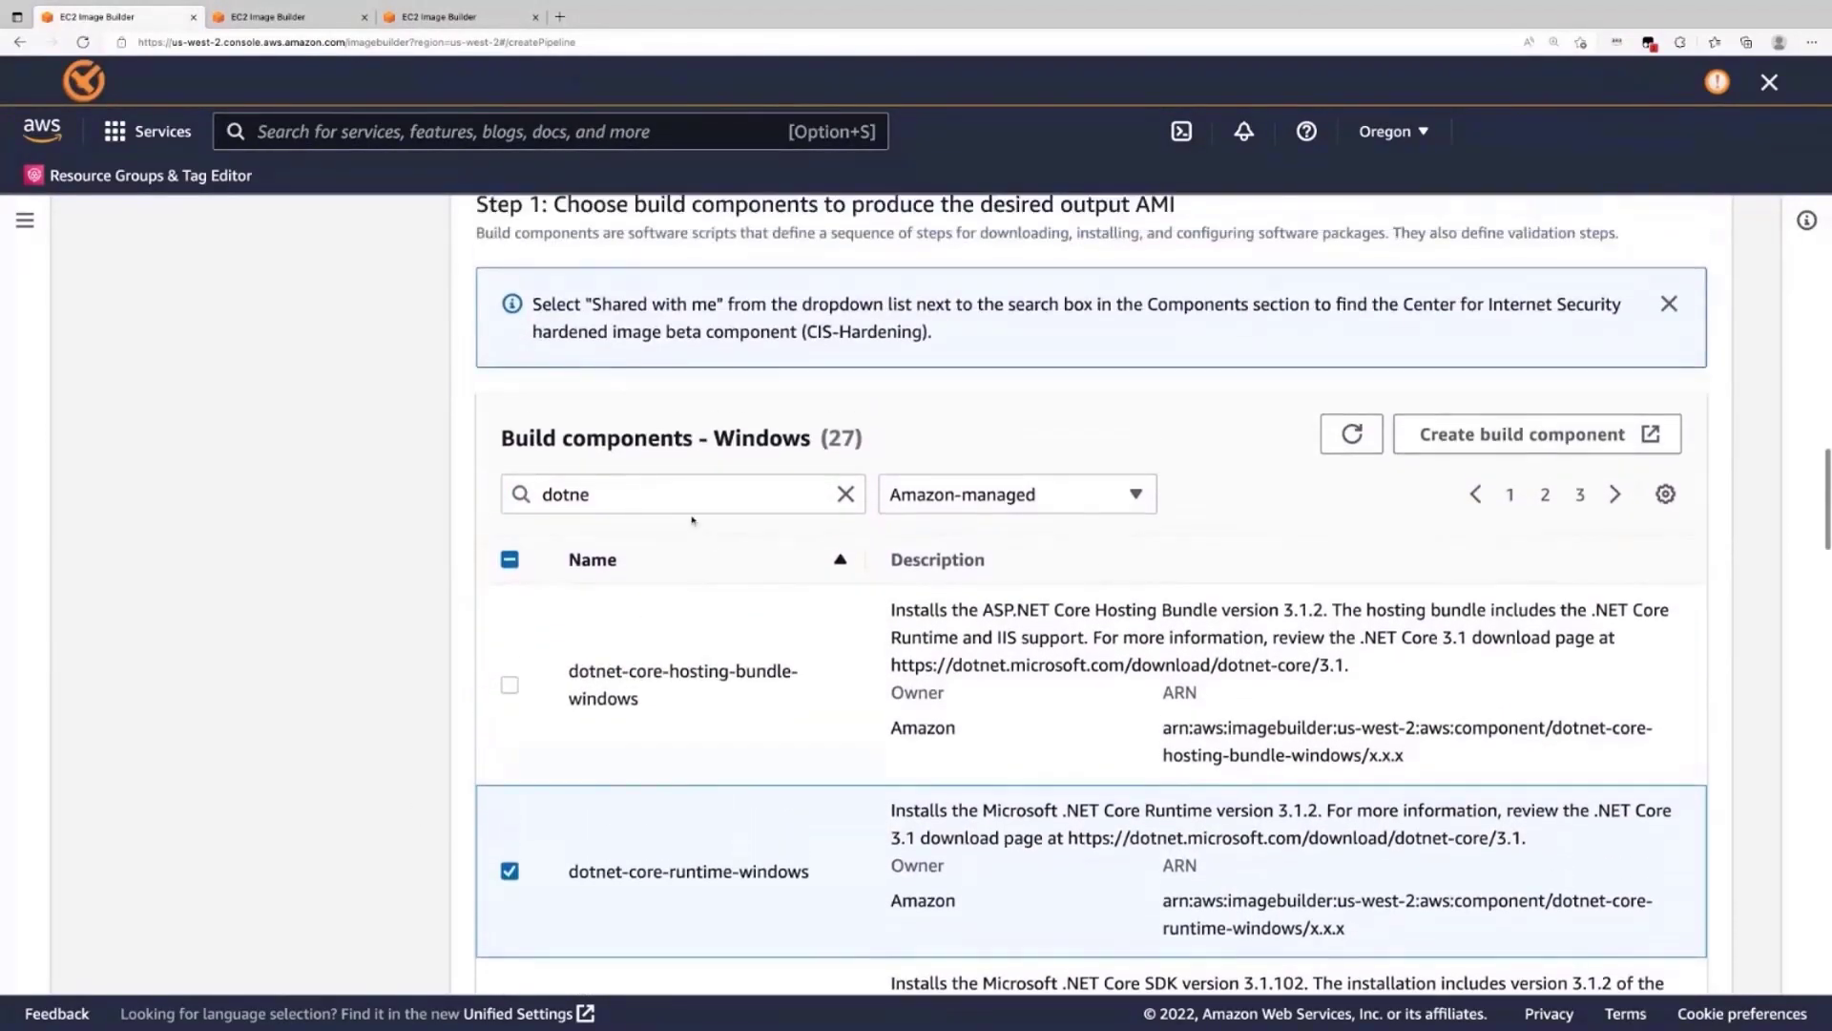
double_click(653, 496)
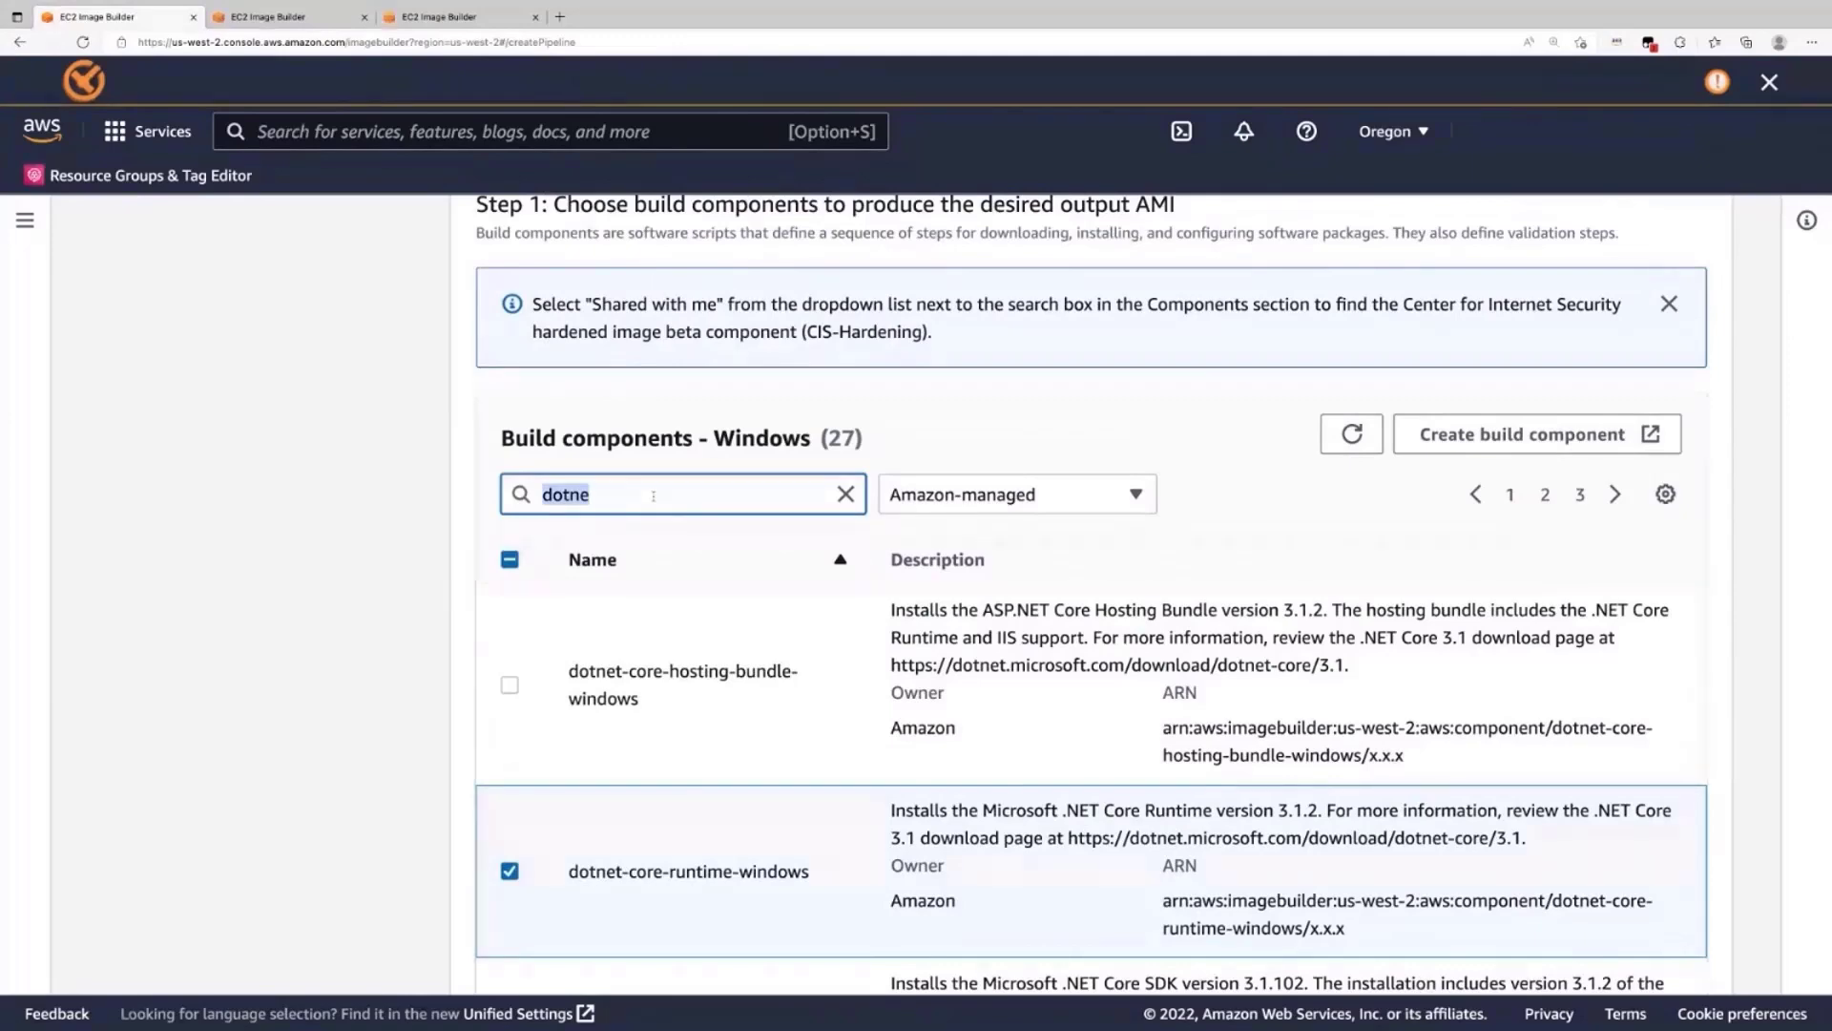
type("stig")
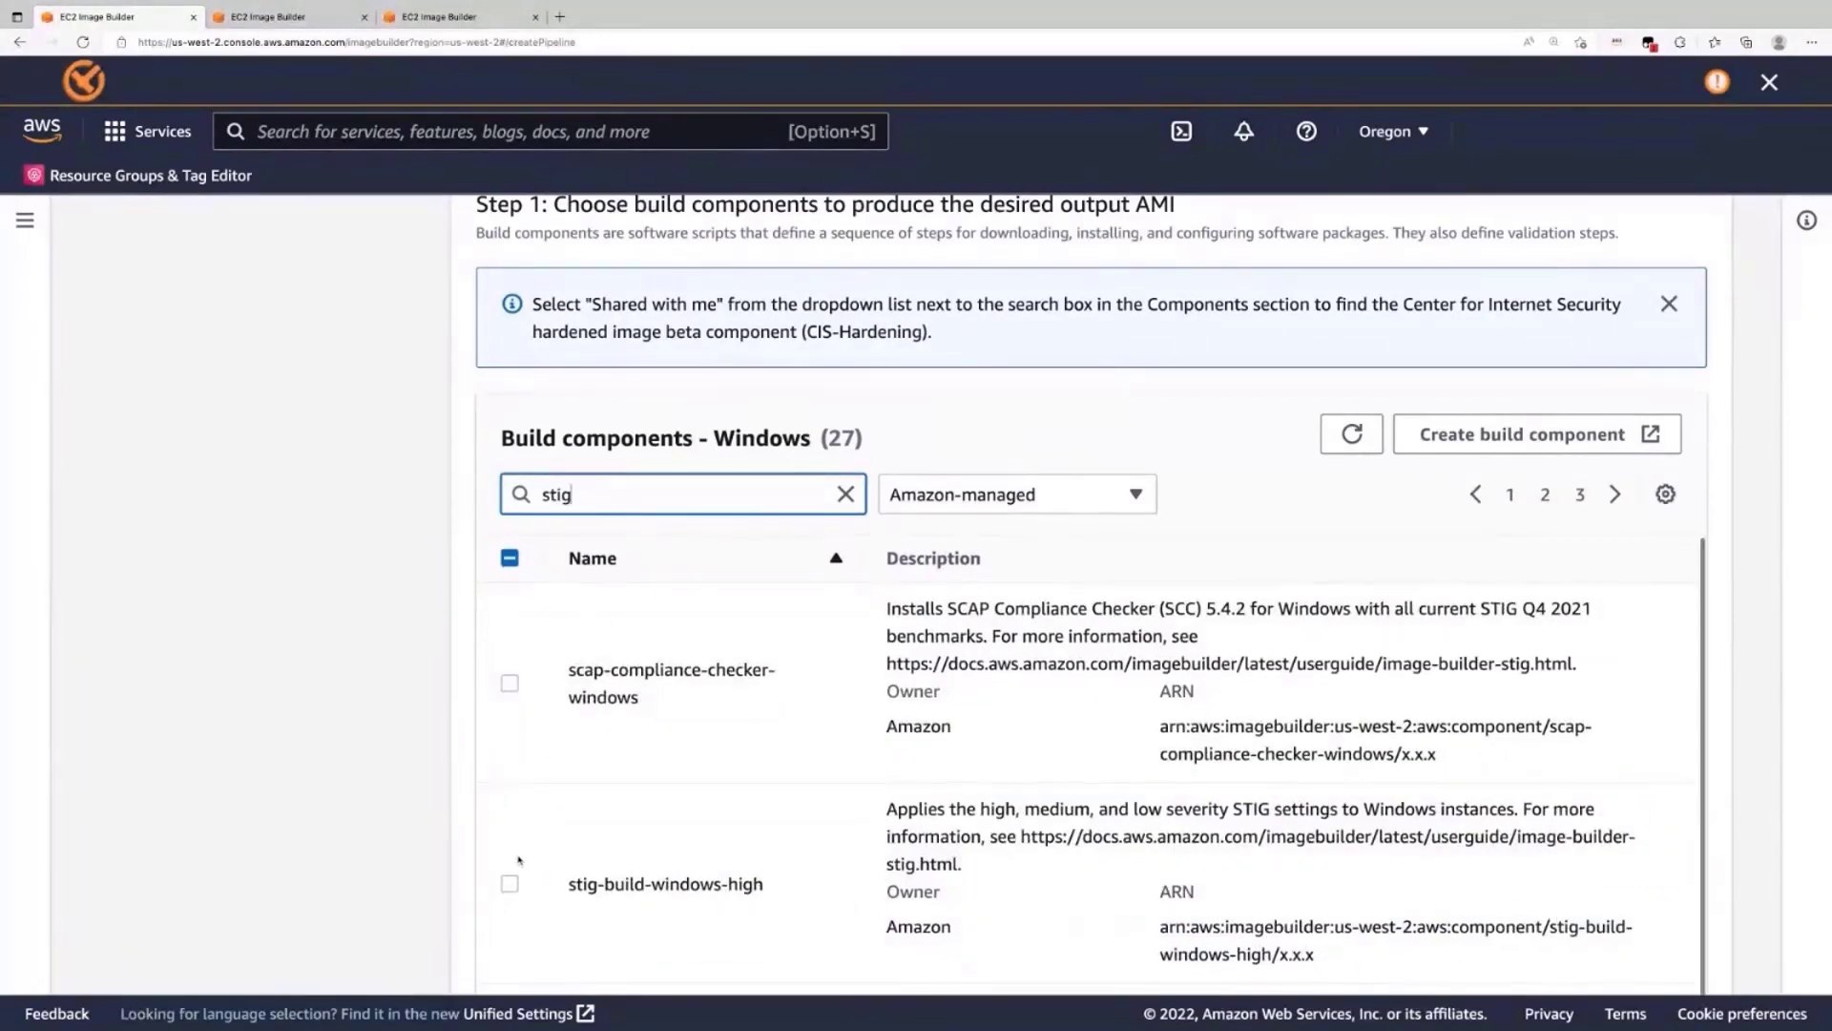
scroll(519, 861, "down", 2)
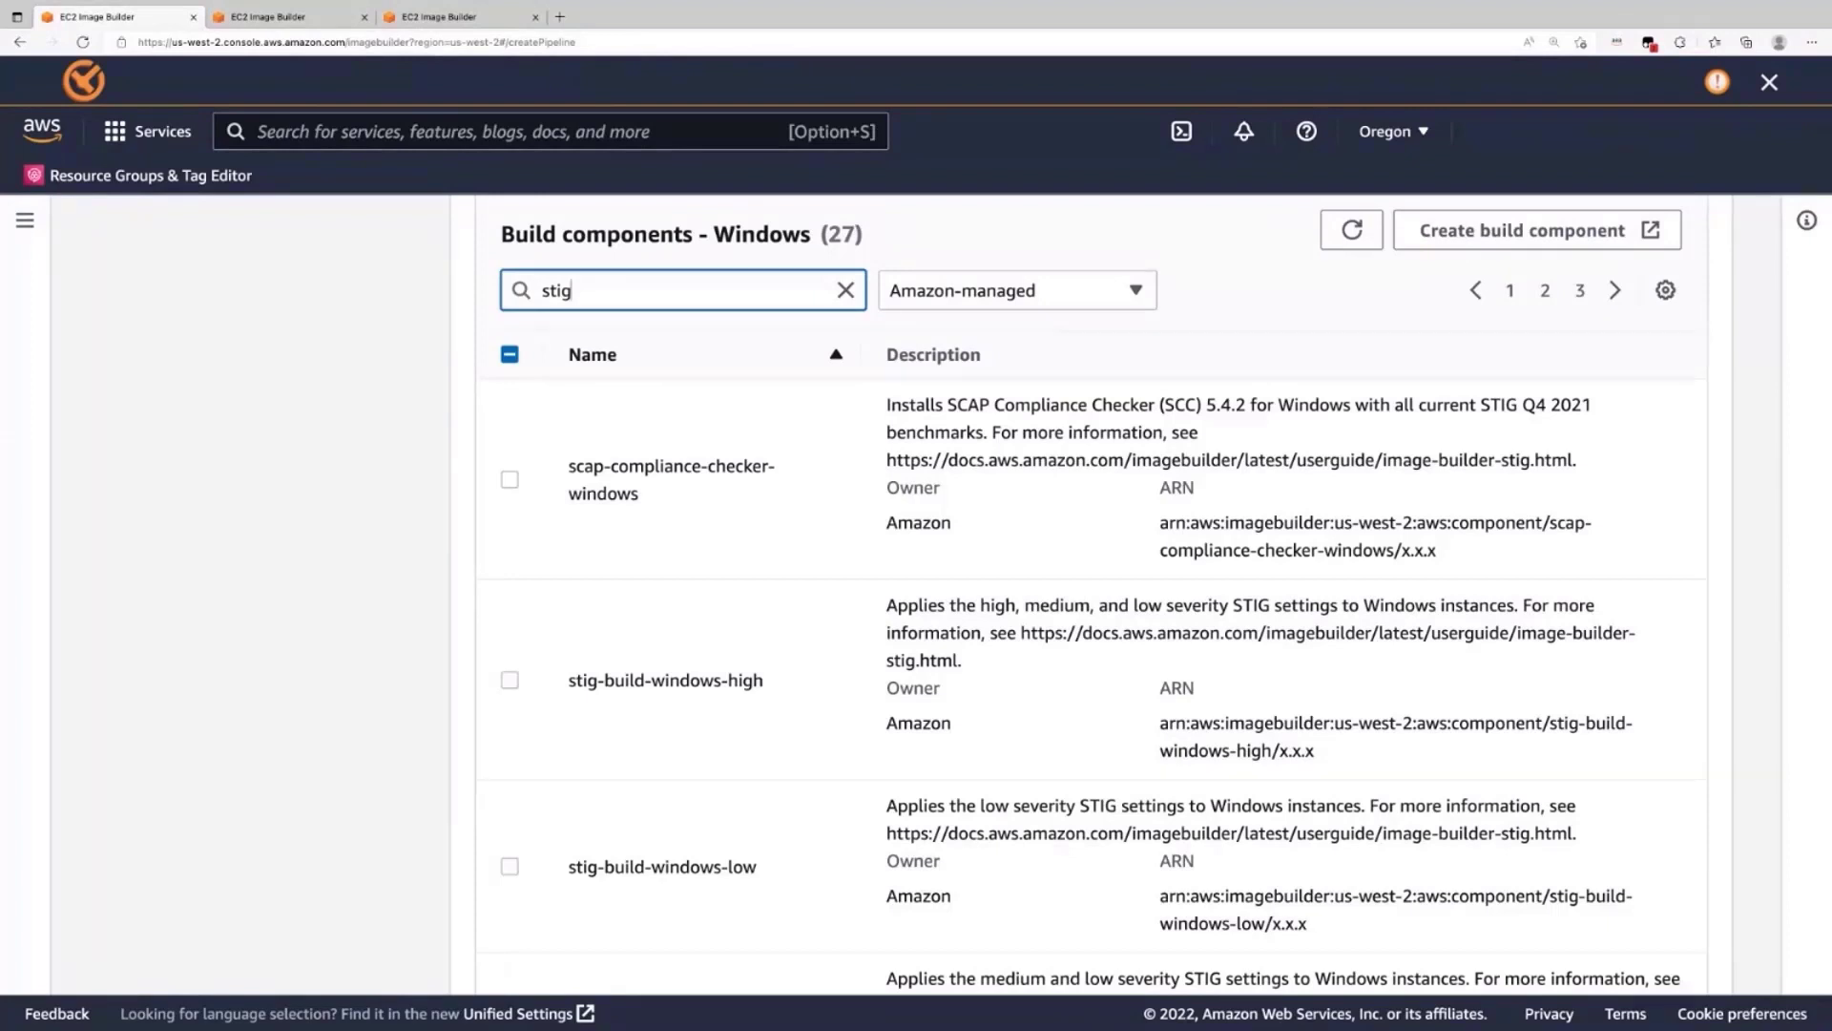
left_click(510, 868)
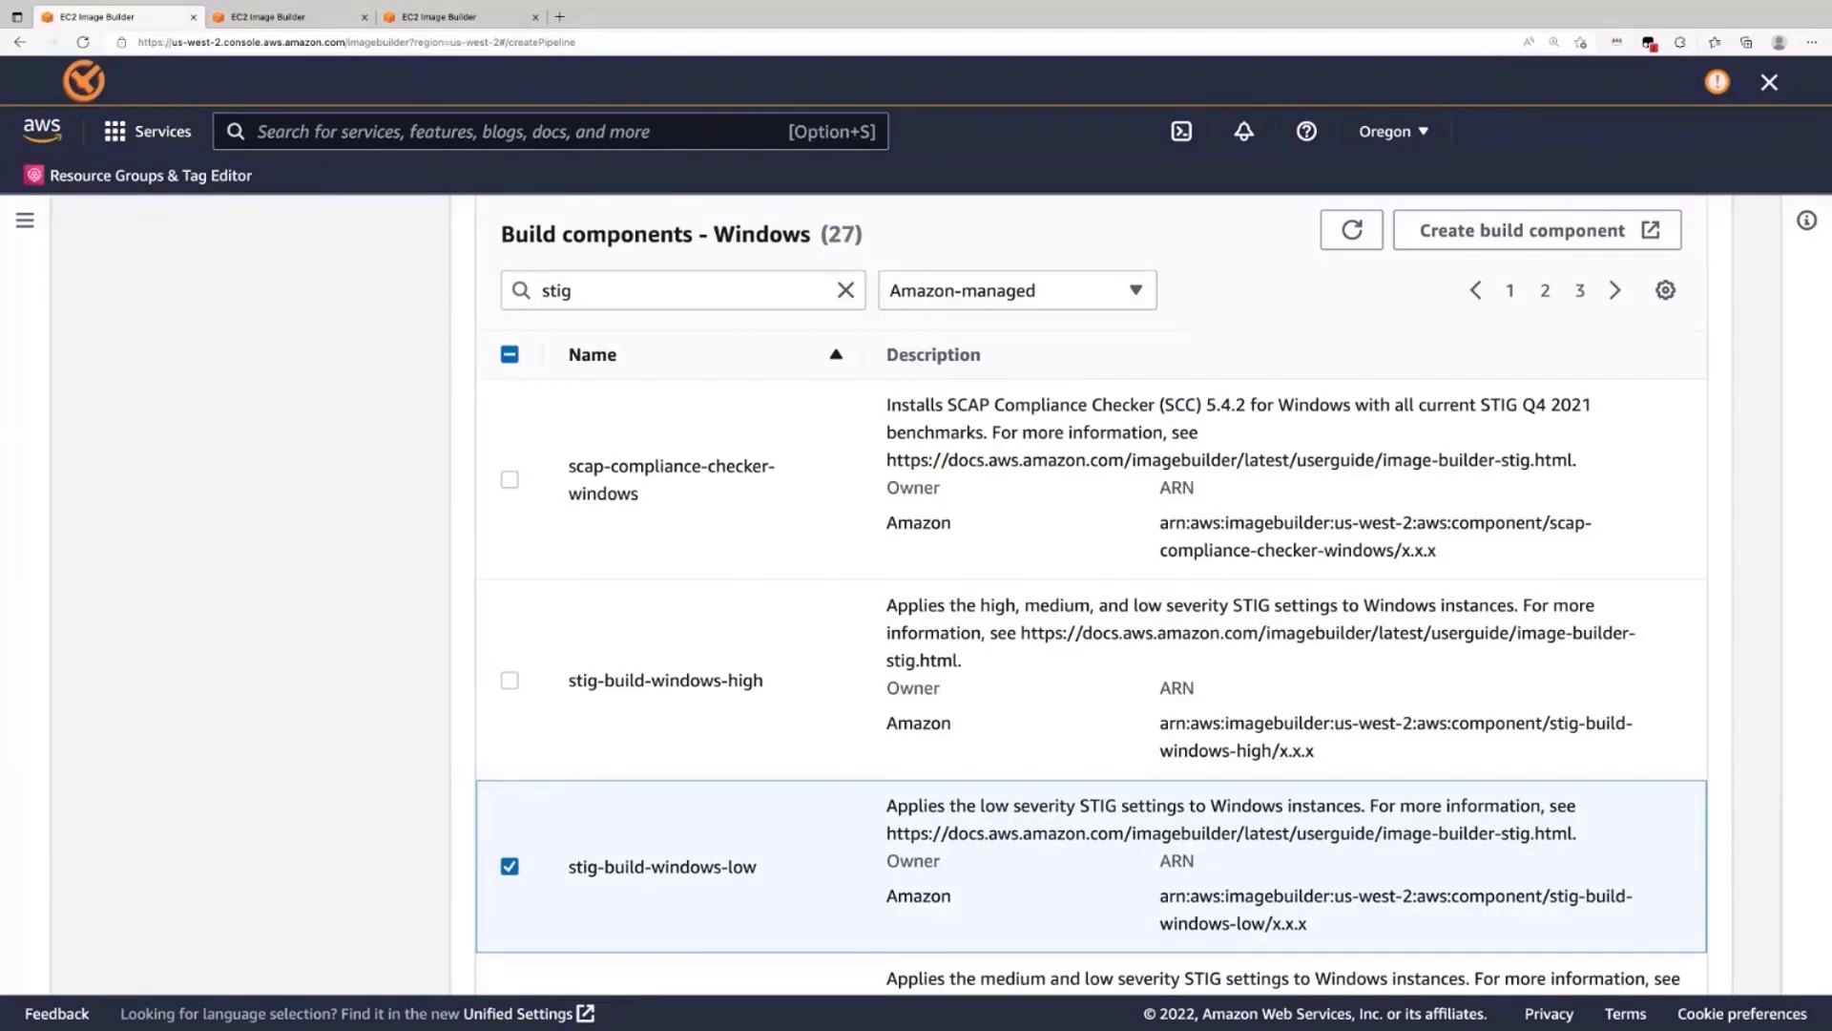
scroll(1153, 595, "down", 2)
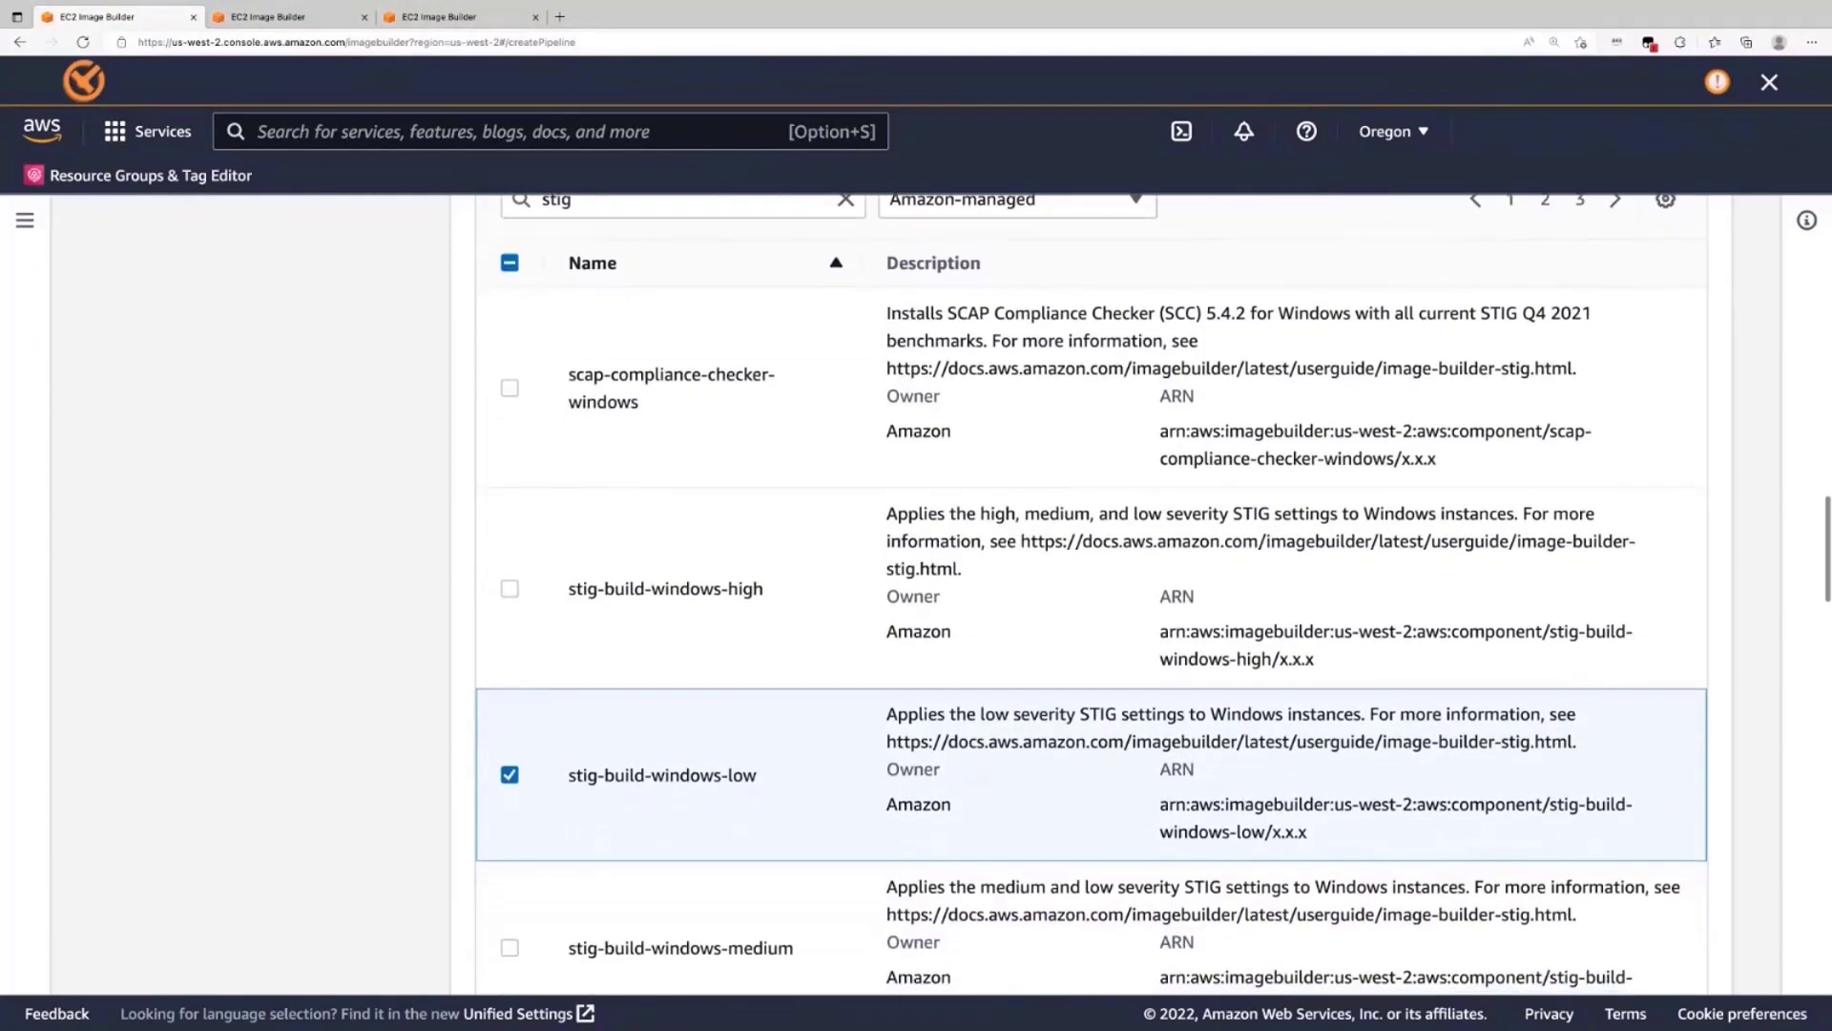
scroll(1091, 594, "up", 5)
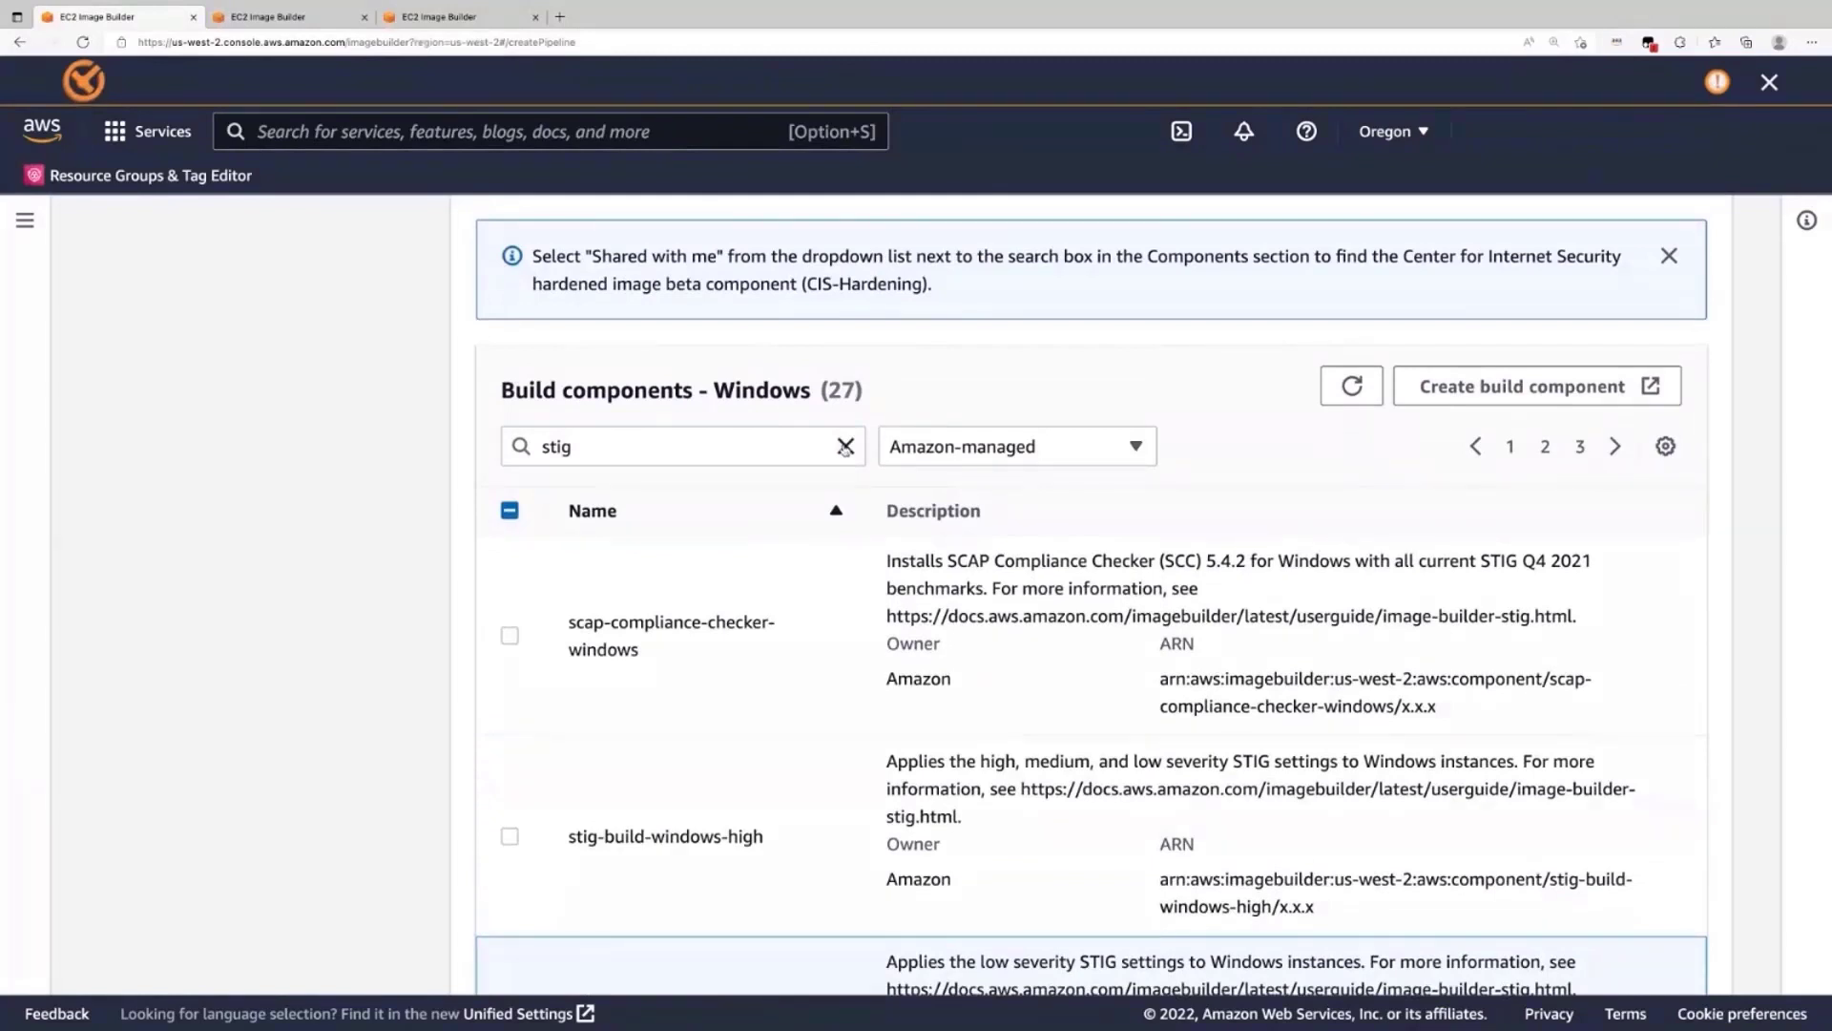
- Clear the stig search, filter the build components to Owned by me, and add Update timezone to the recipe
left_click(845, 446)
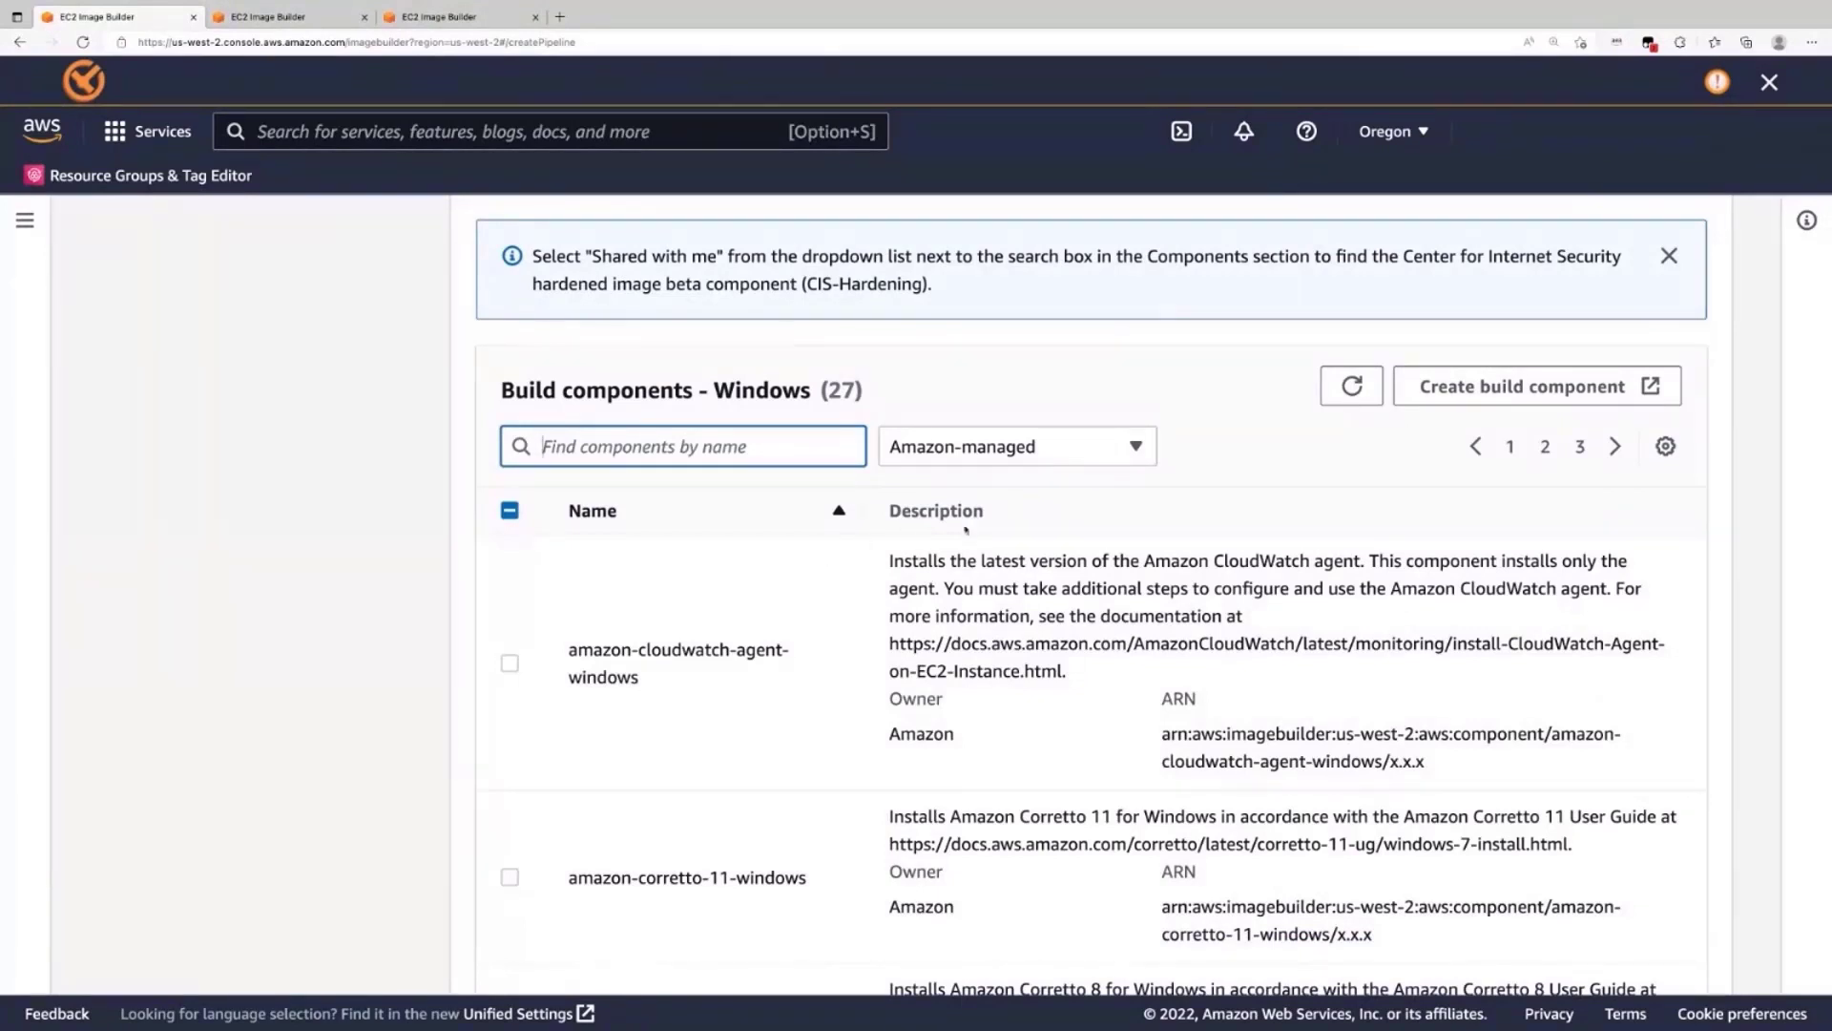
left_click(968, 447)
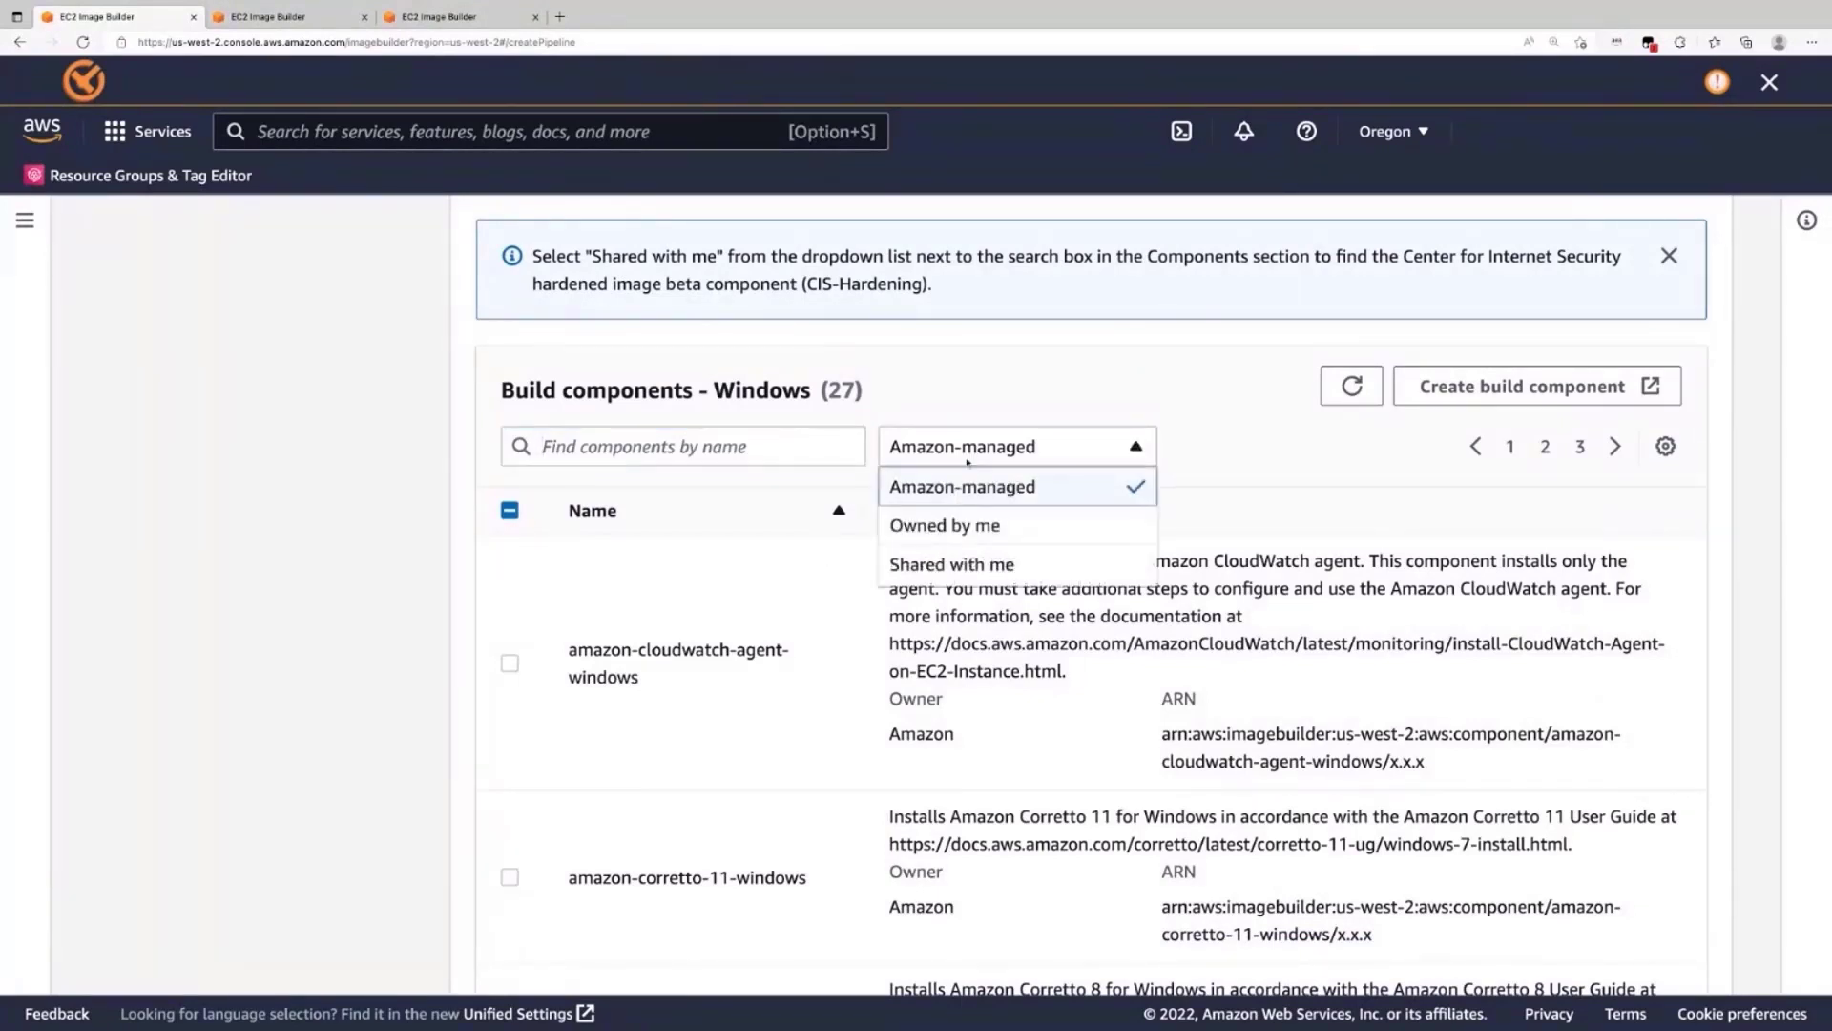
left_click(968, 527)
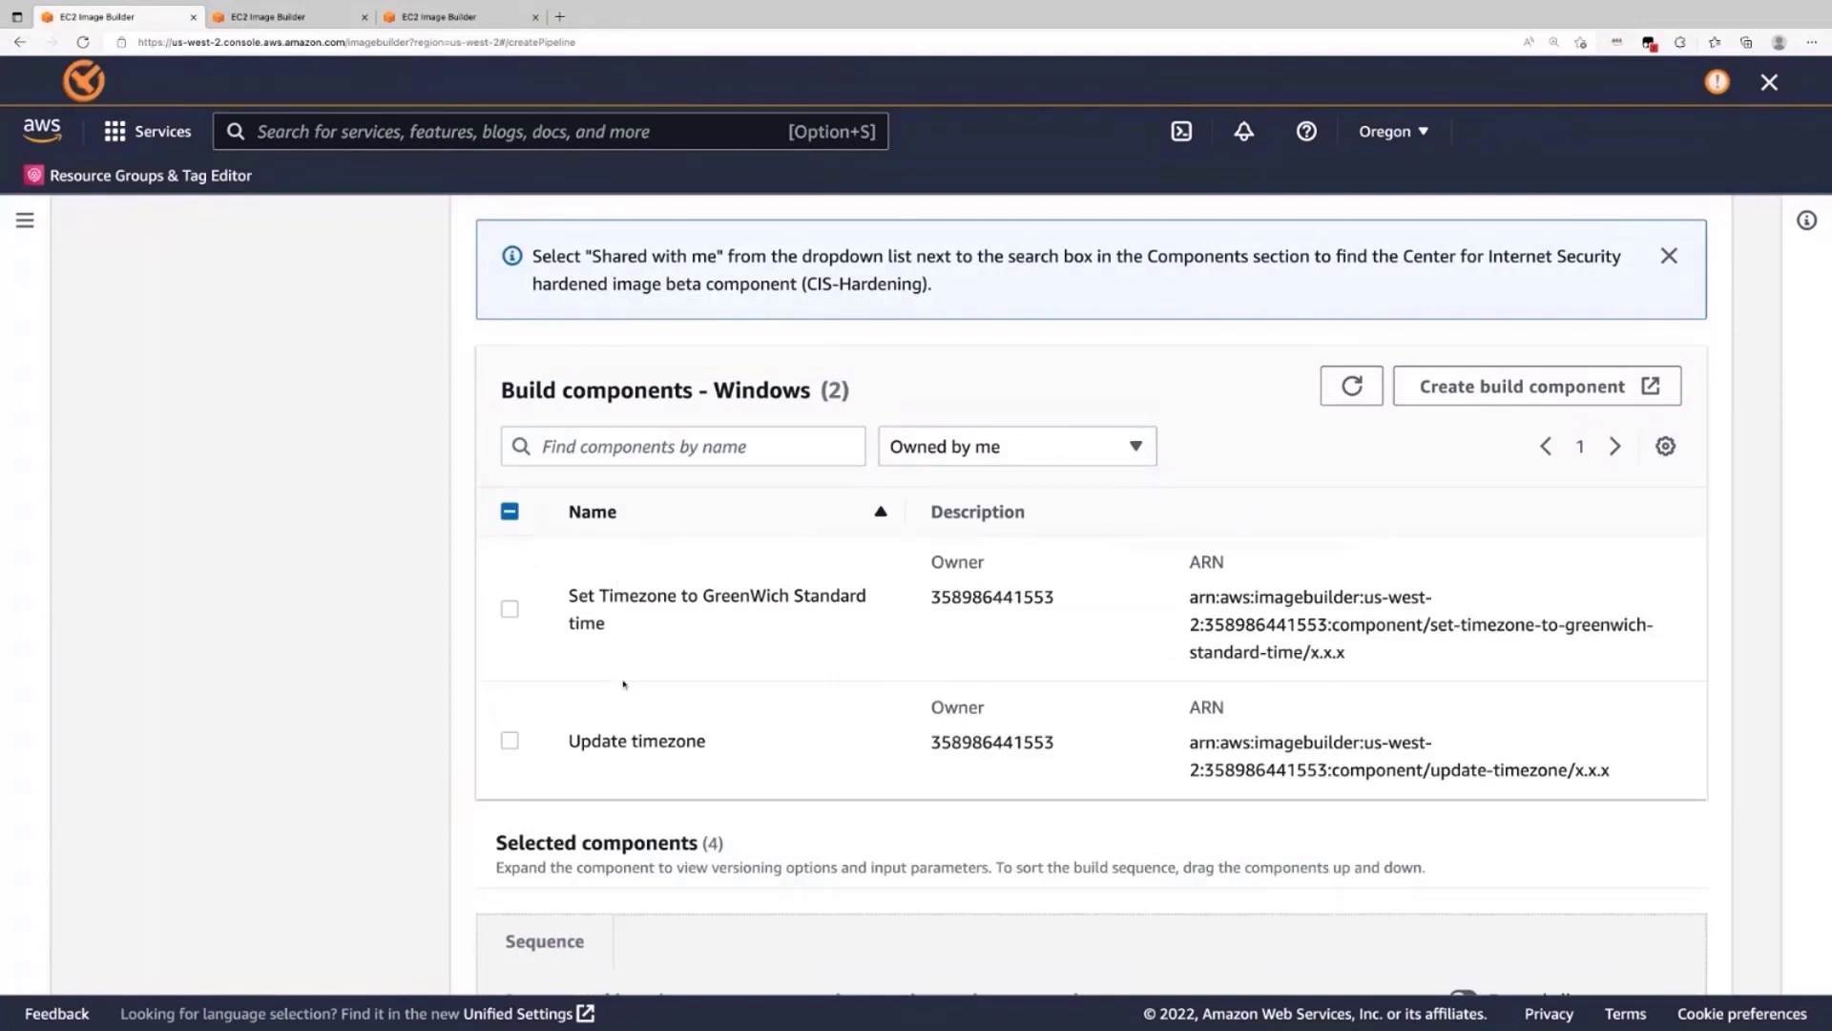
left_click(510, 741)
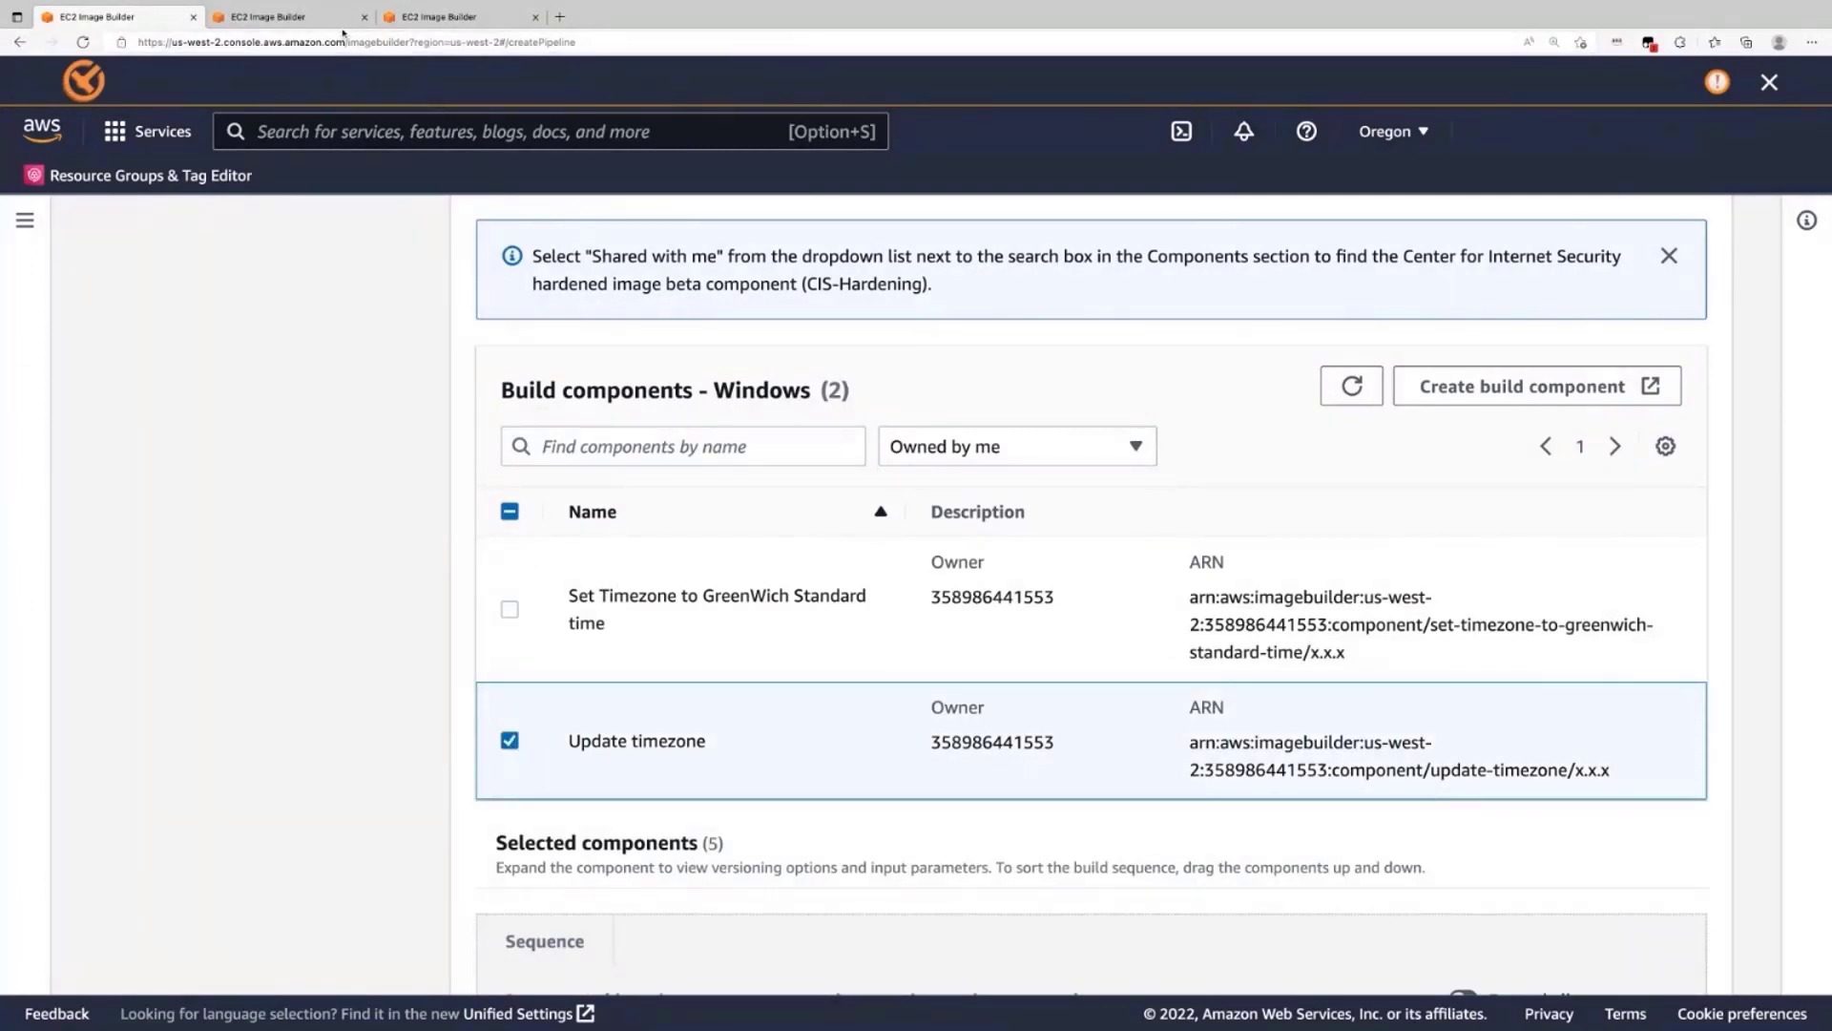
- Examine the Update timezone component's summary and the action and commands in its build phase
left_click(286, 17)
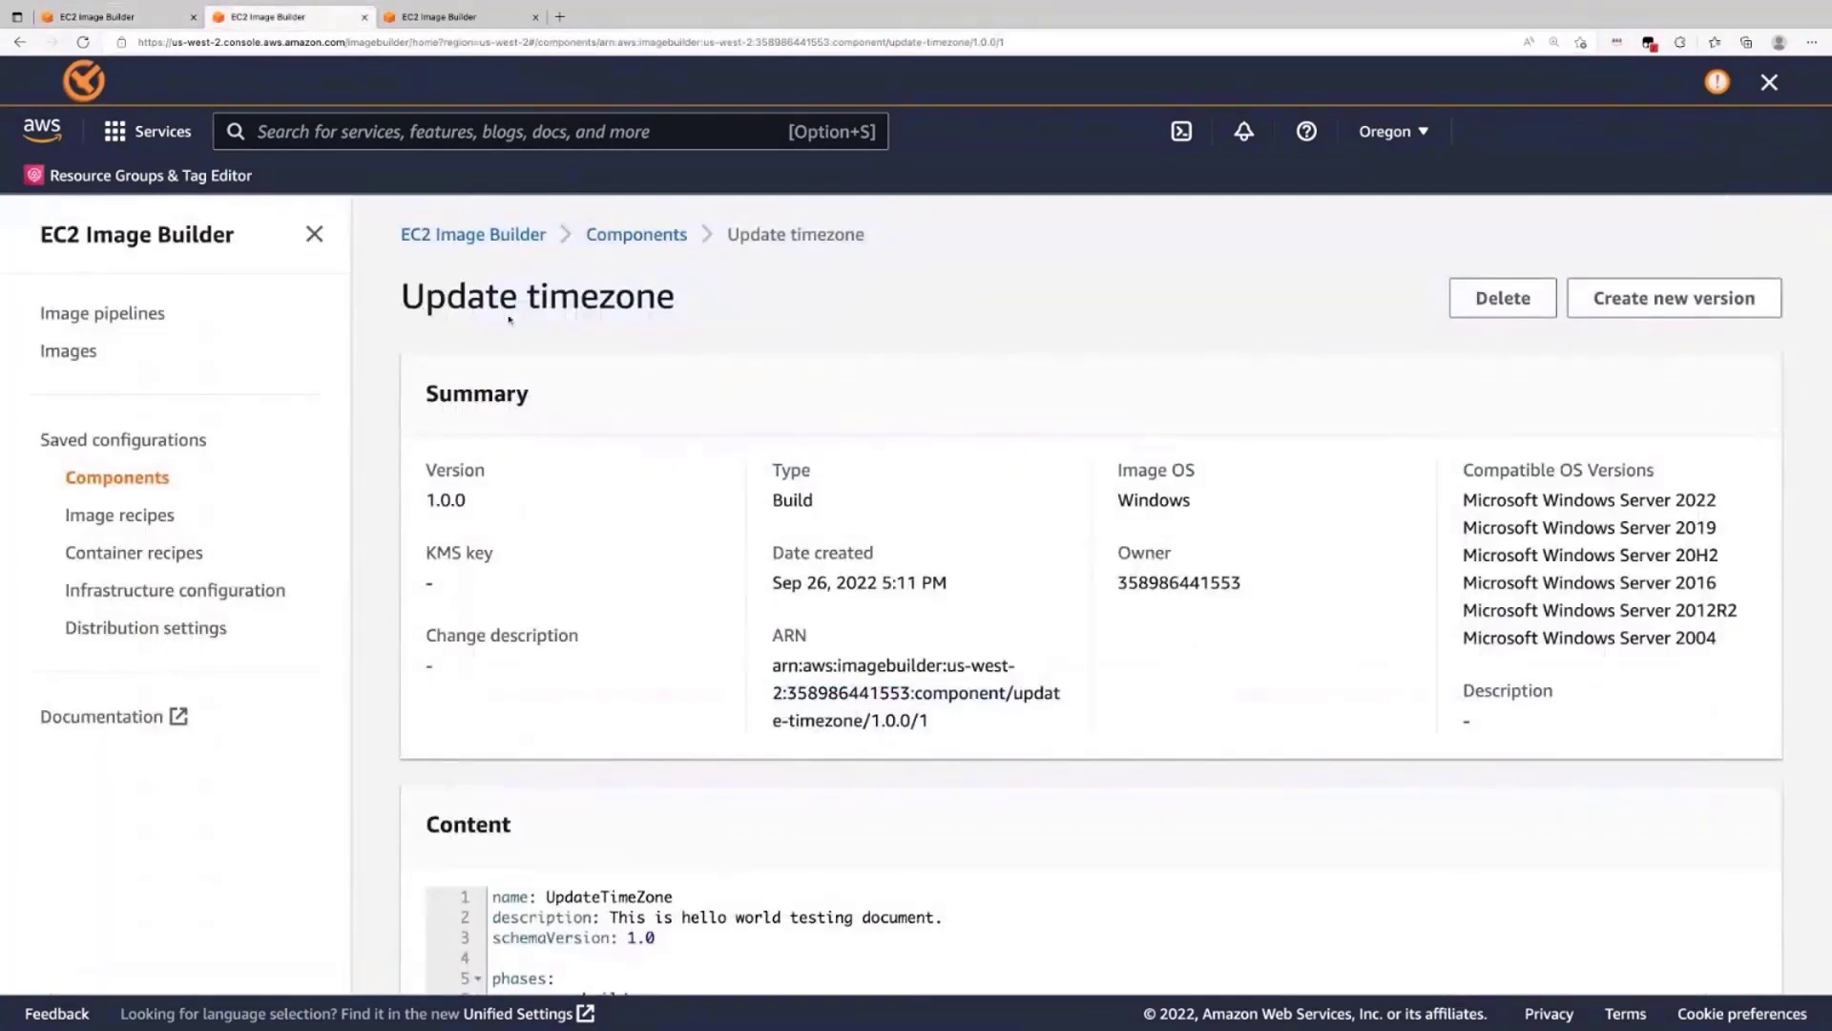
scroll(633, 607, "down", 1)
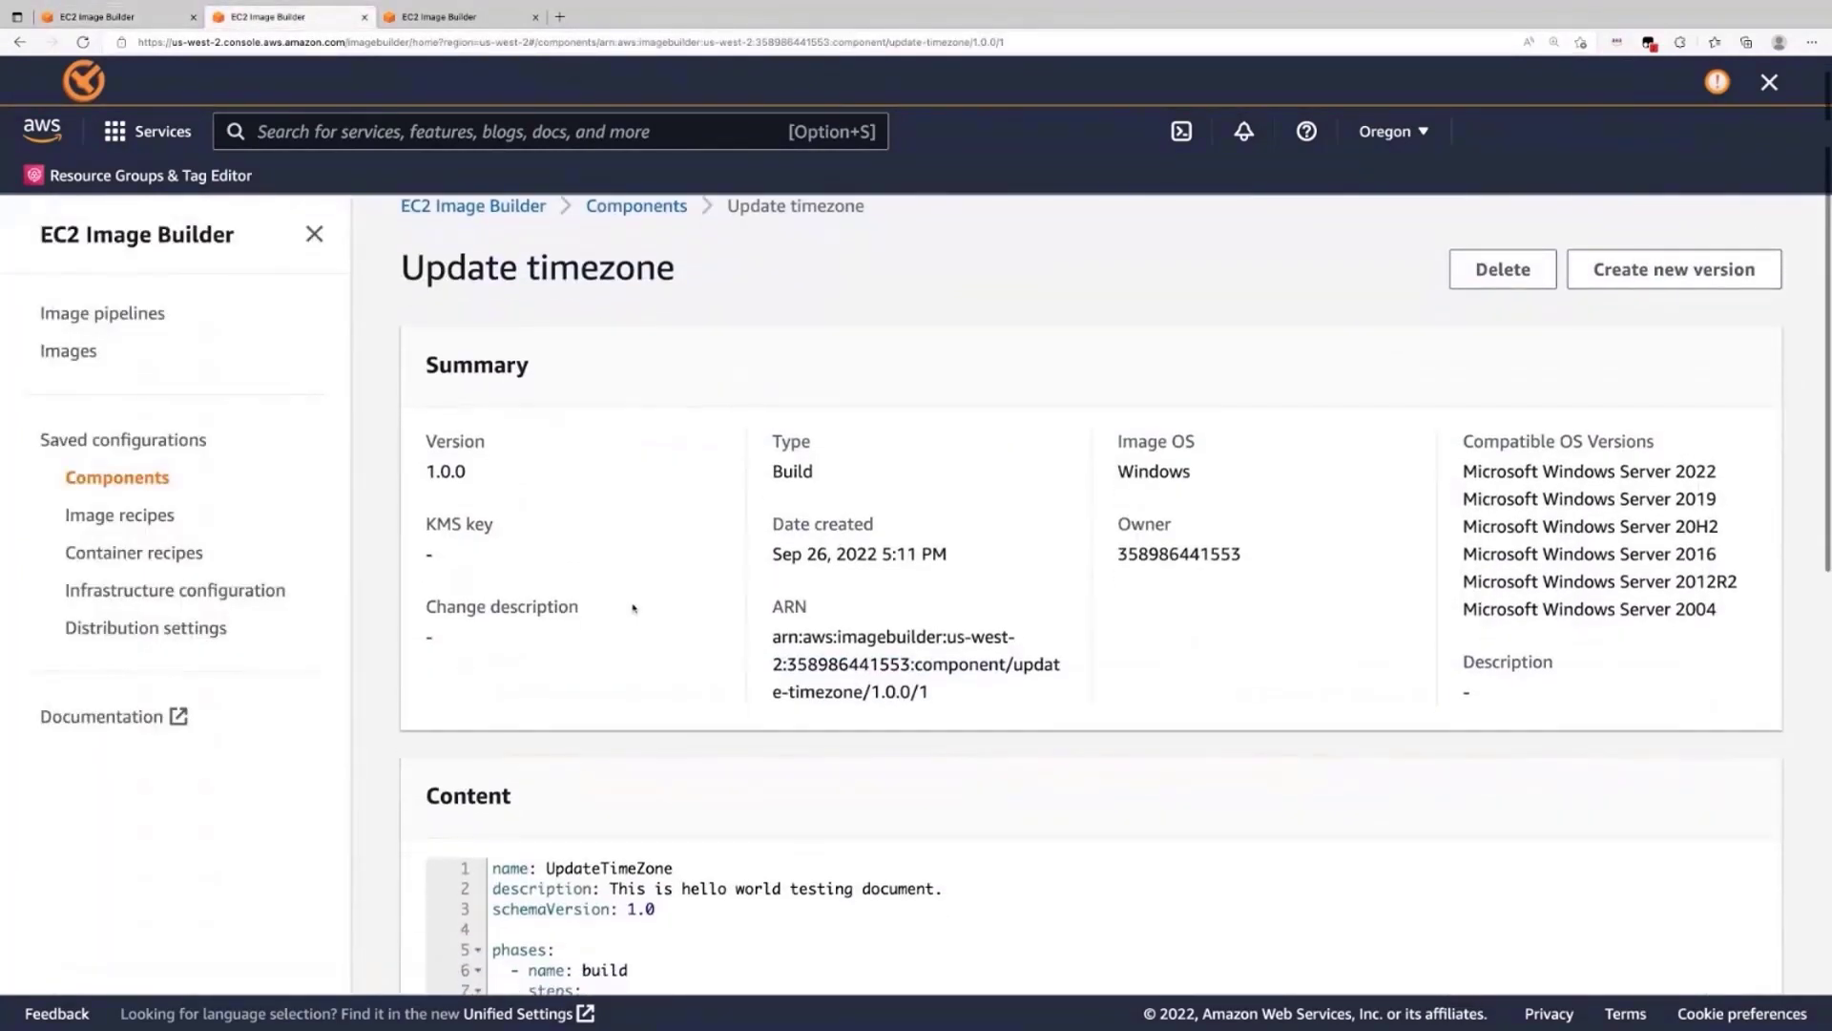
left_click_drag(402, 291, 676, 291)
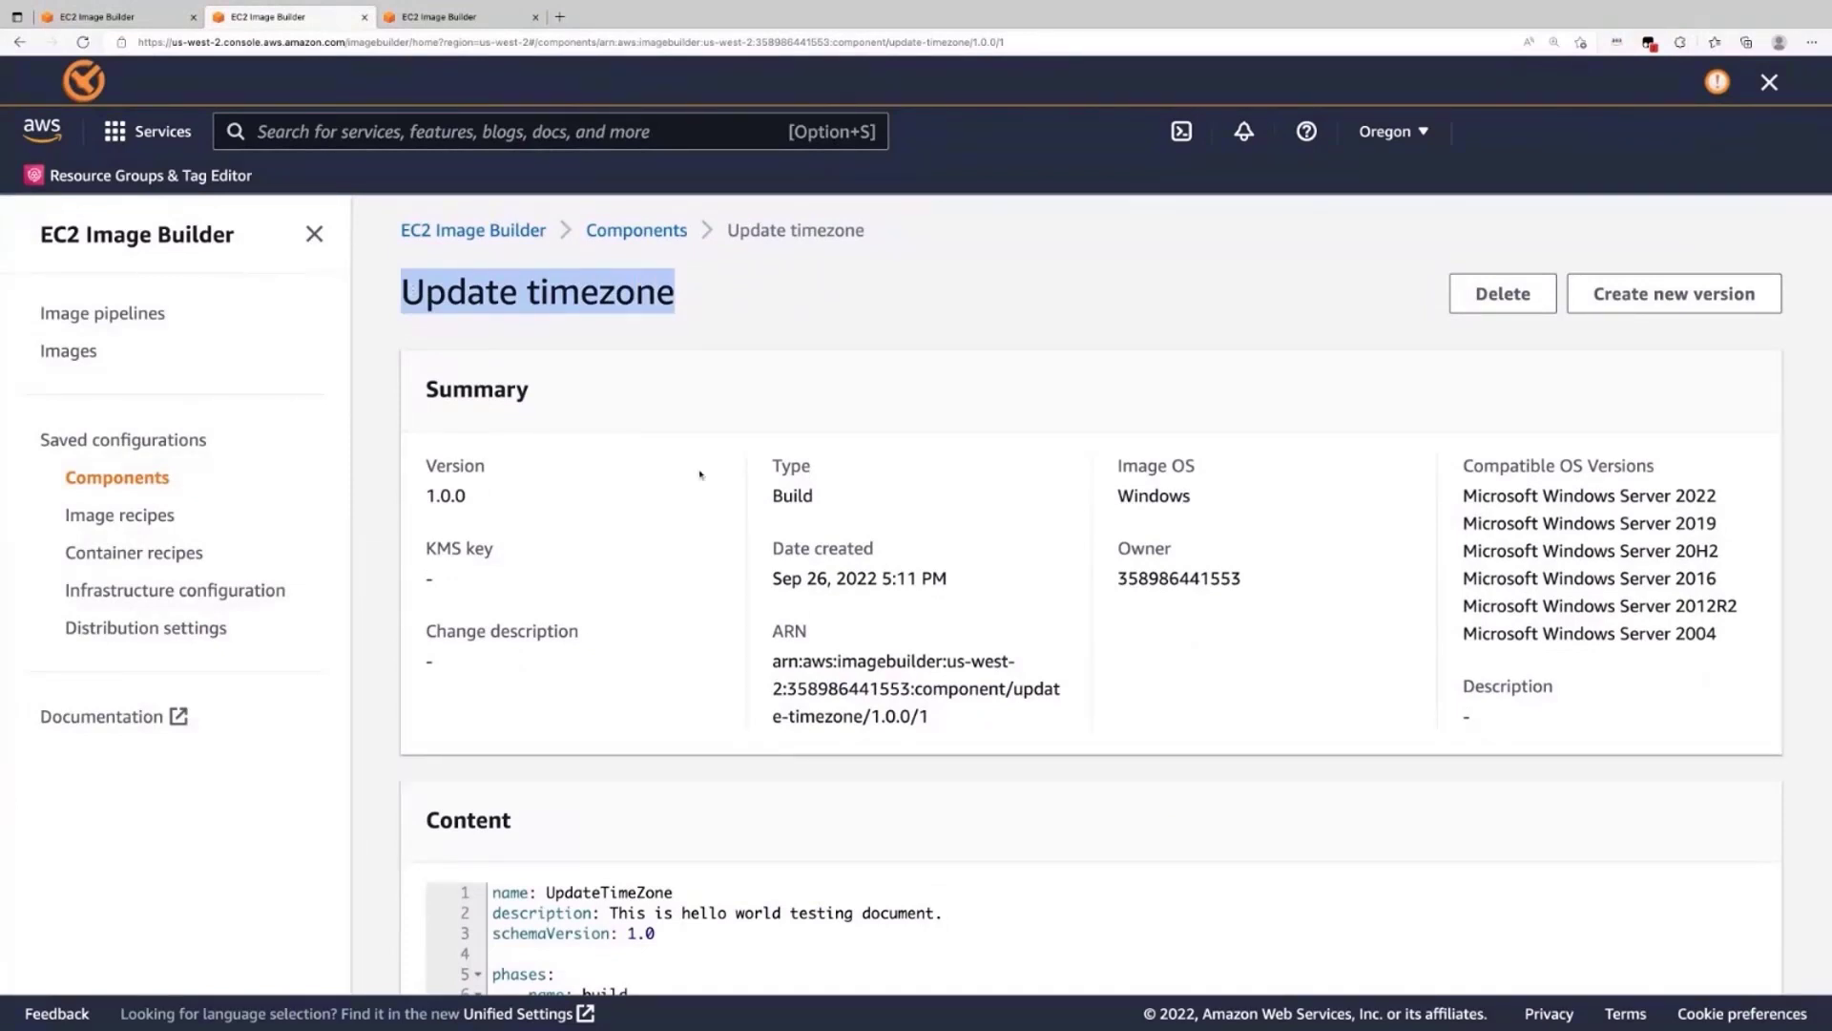
scroll(753, 608, "down", 5)
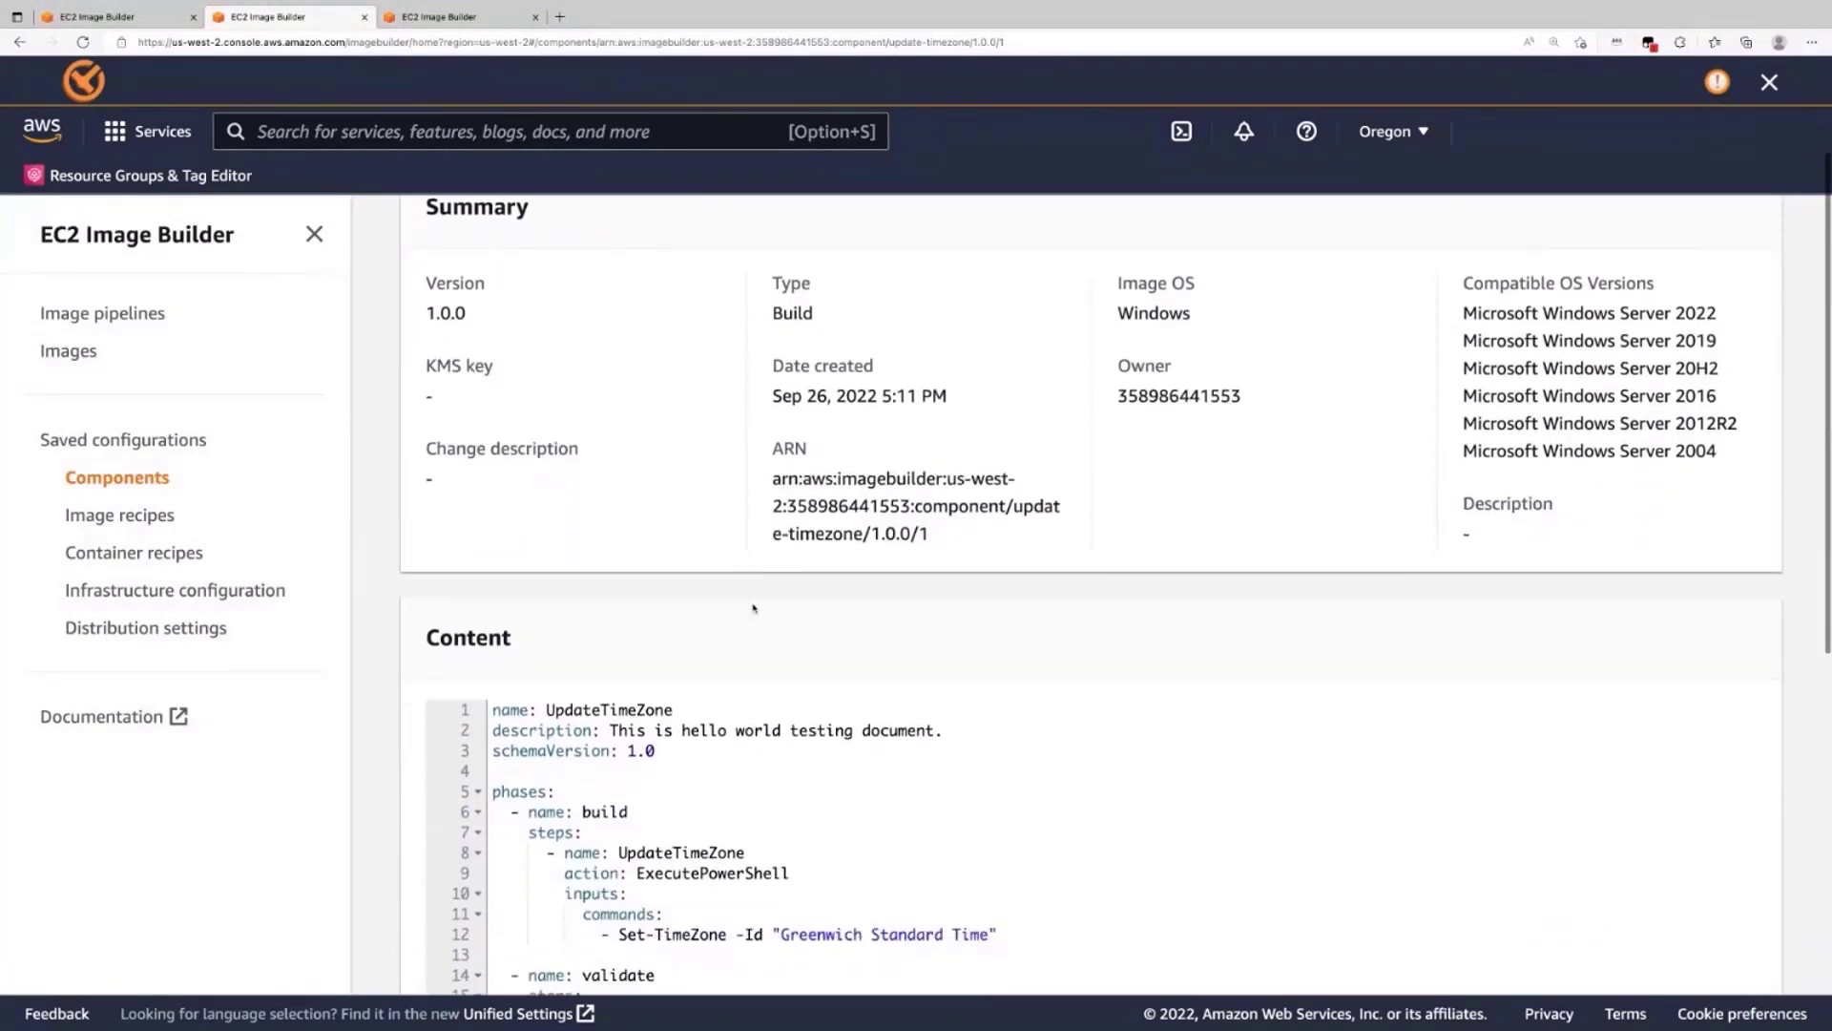
scroll(674, 569, "down", 1)
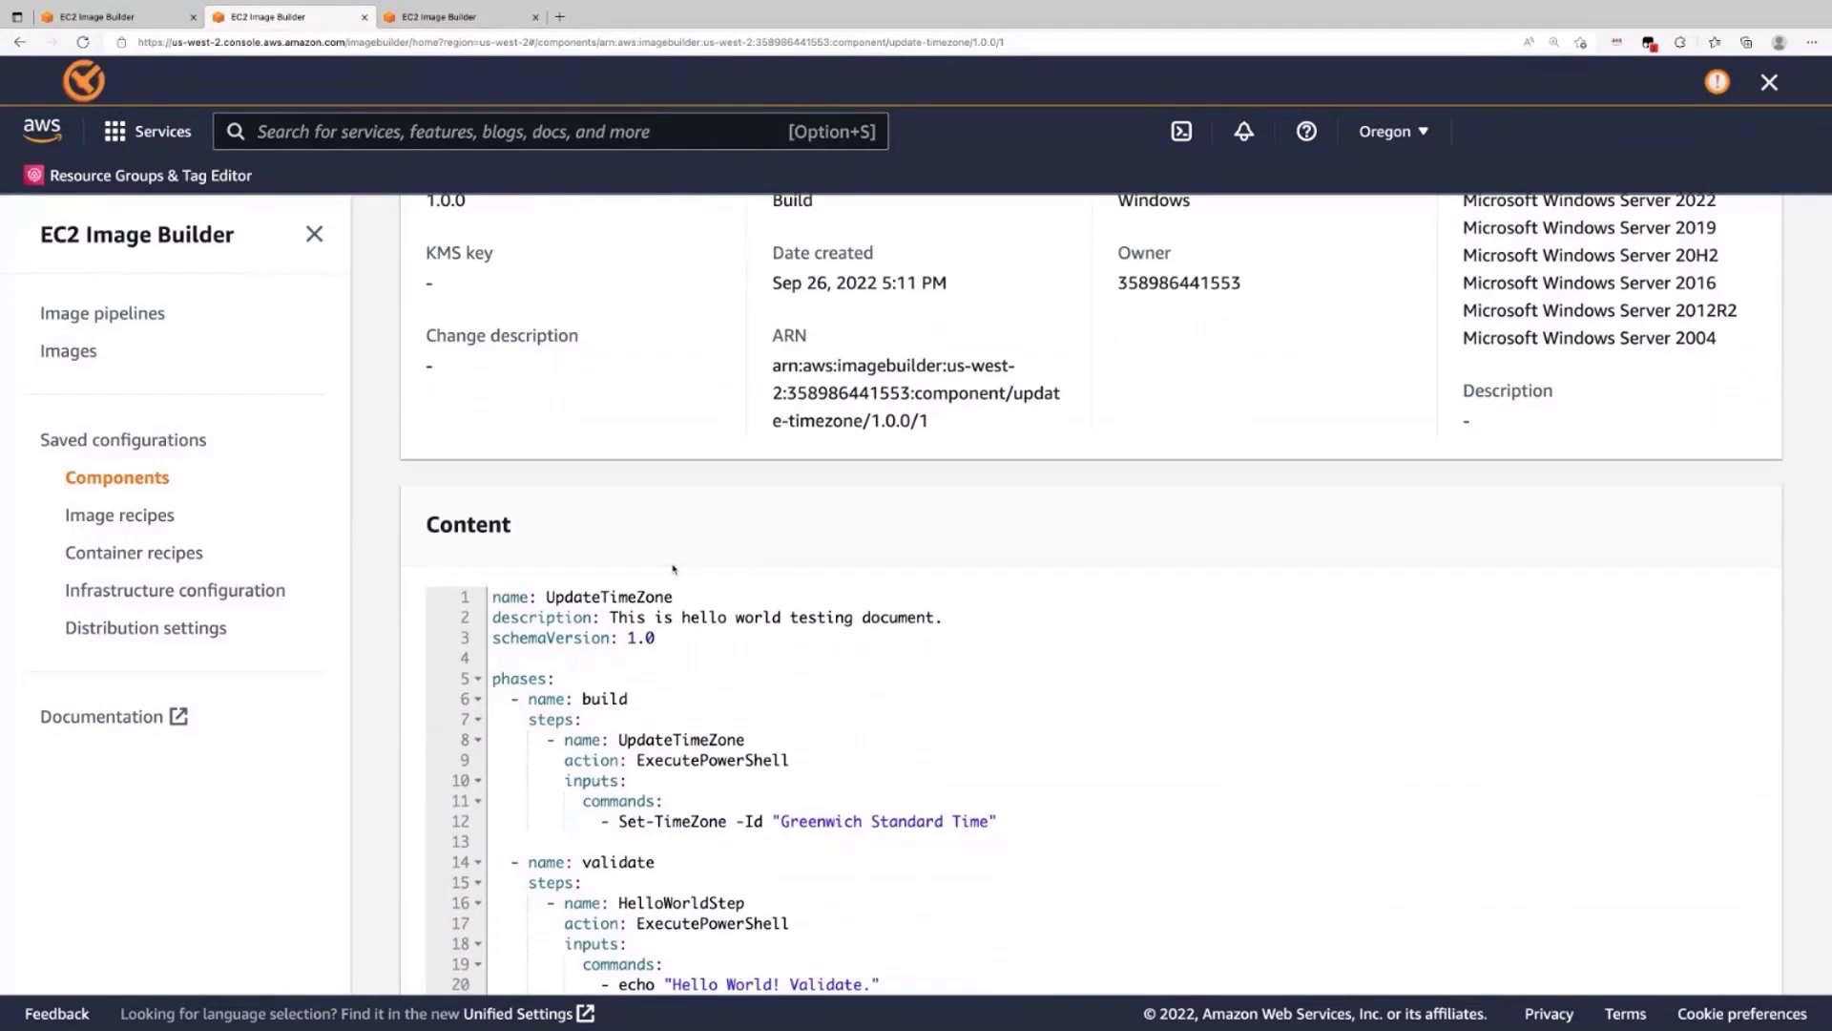
scroll(674, 570, "down", 4)
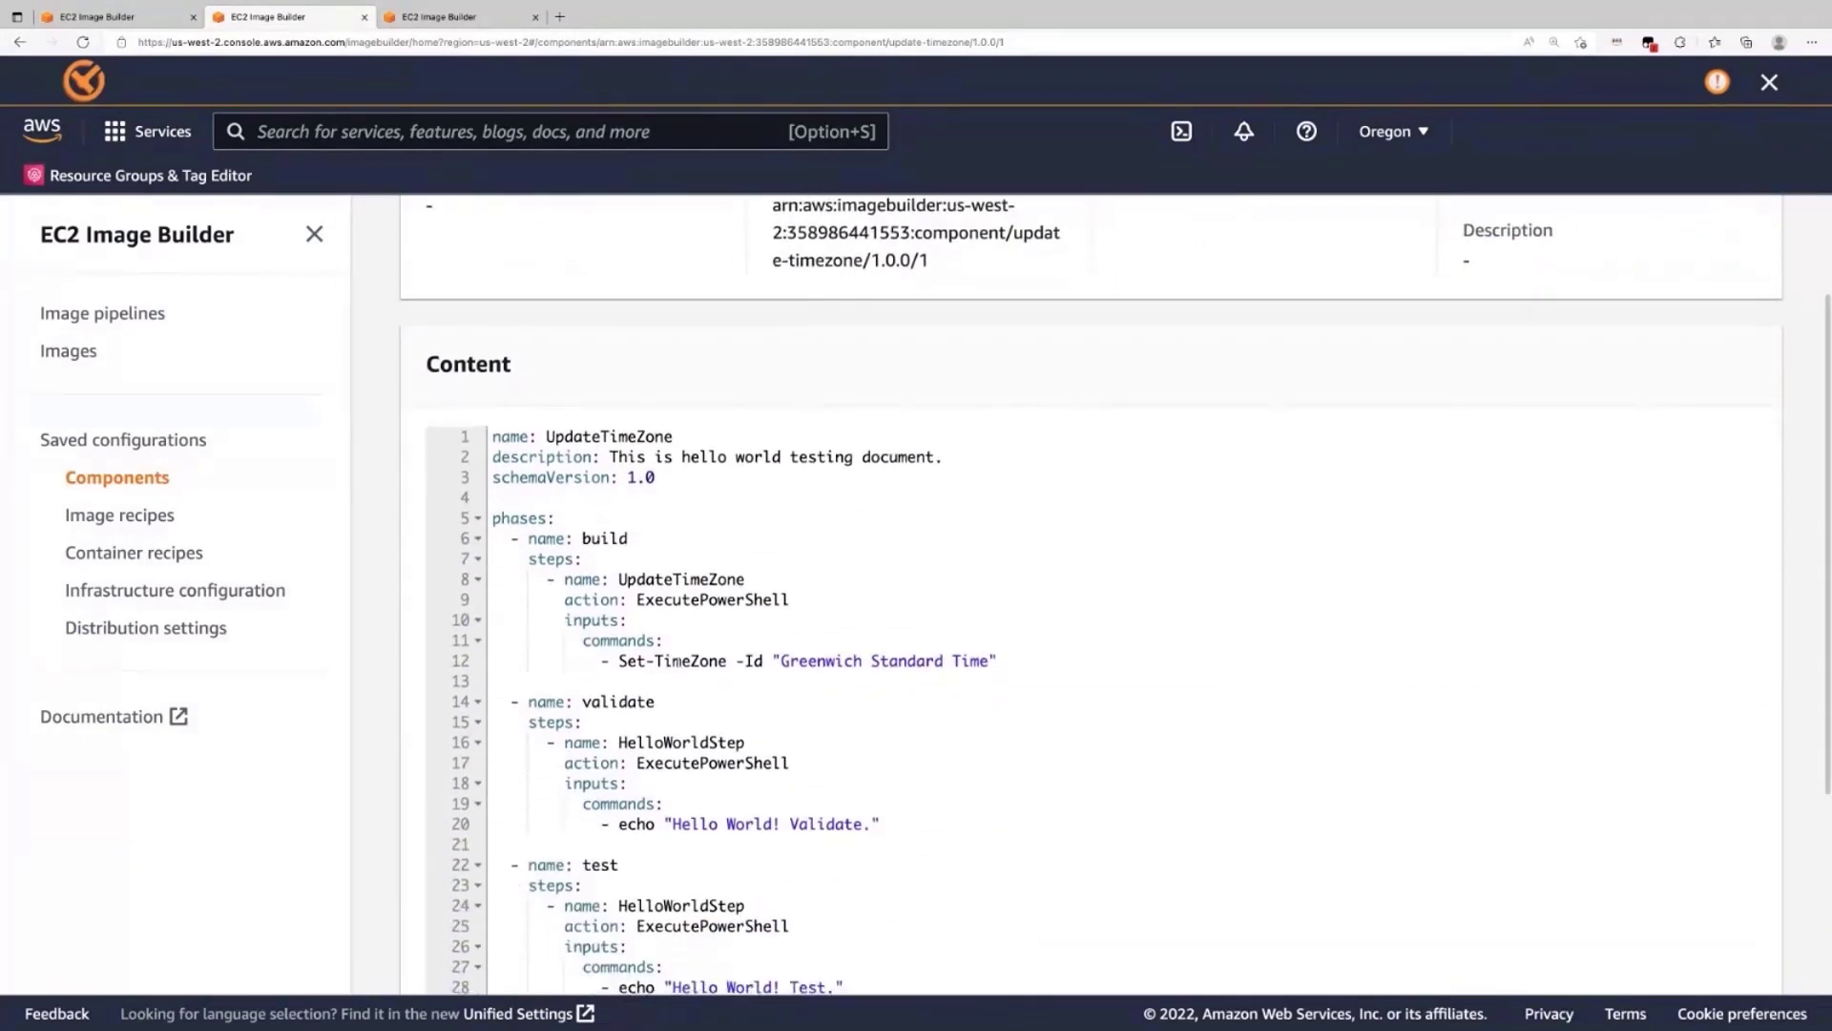
scroll(1091, 593, "down", 1)
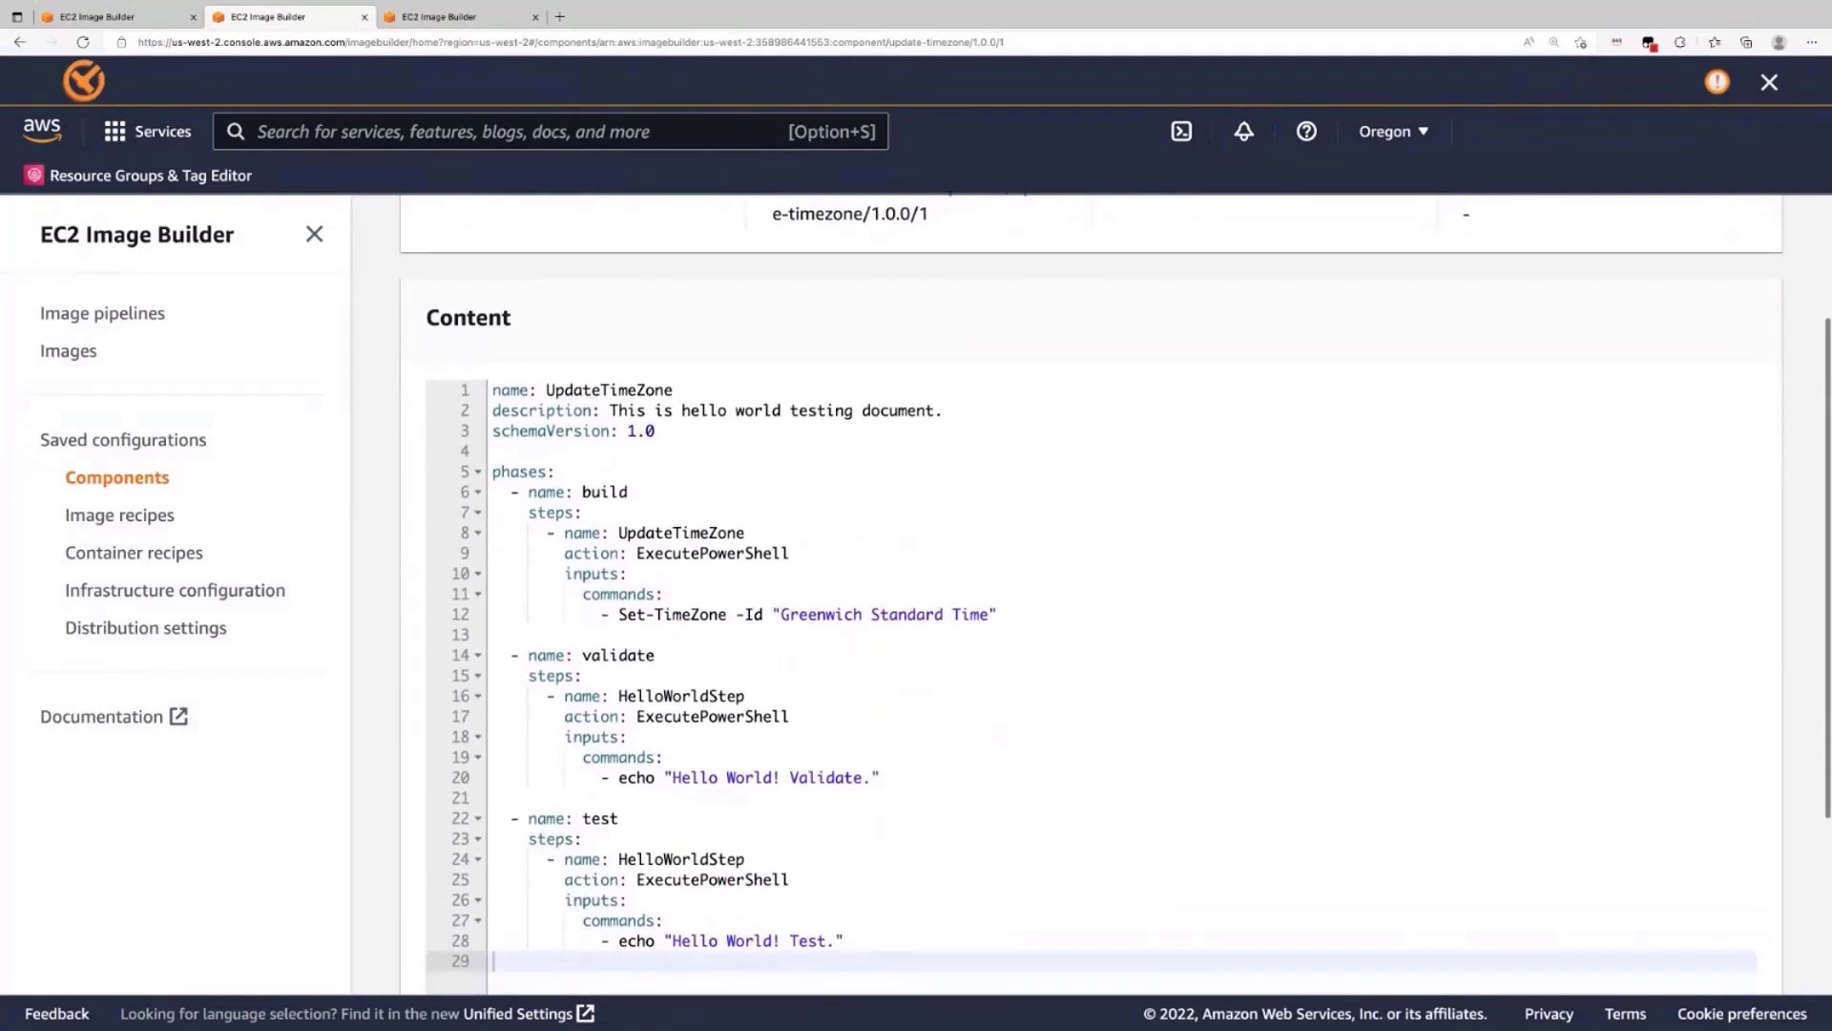
double_click(668, 533)
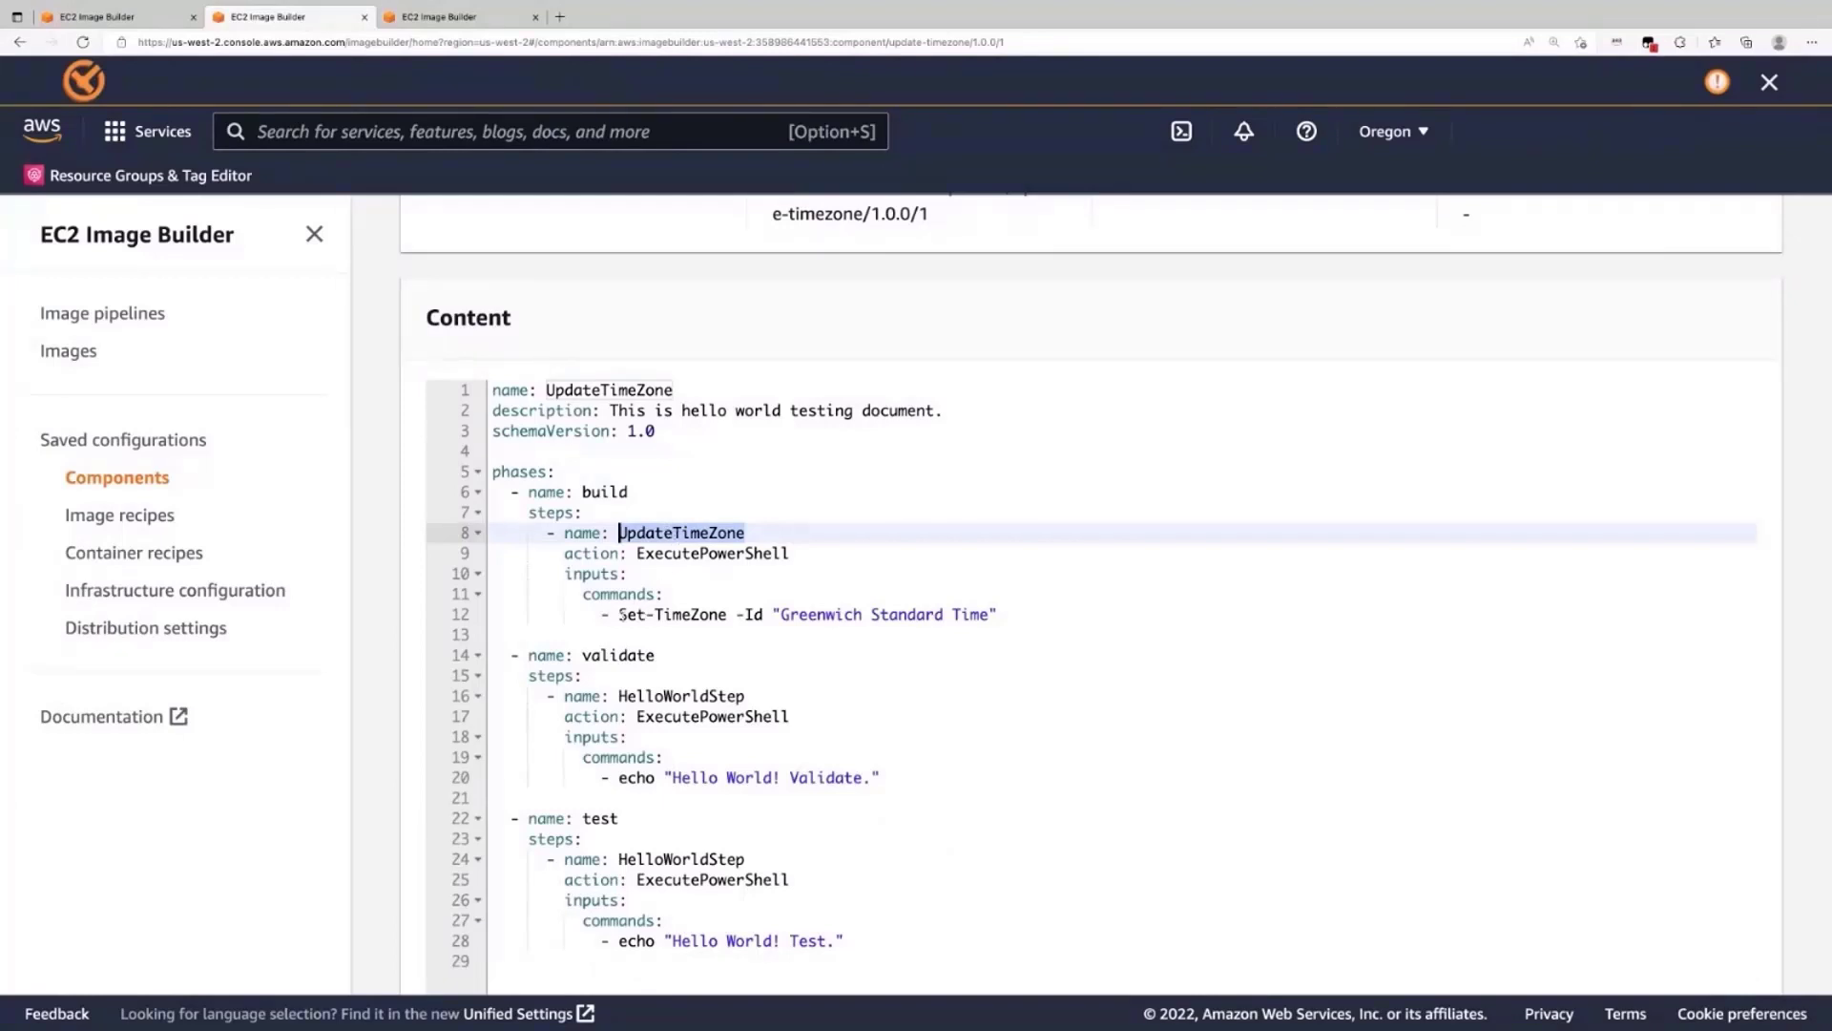
left_click_drag(619, 615, 999, 615)
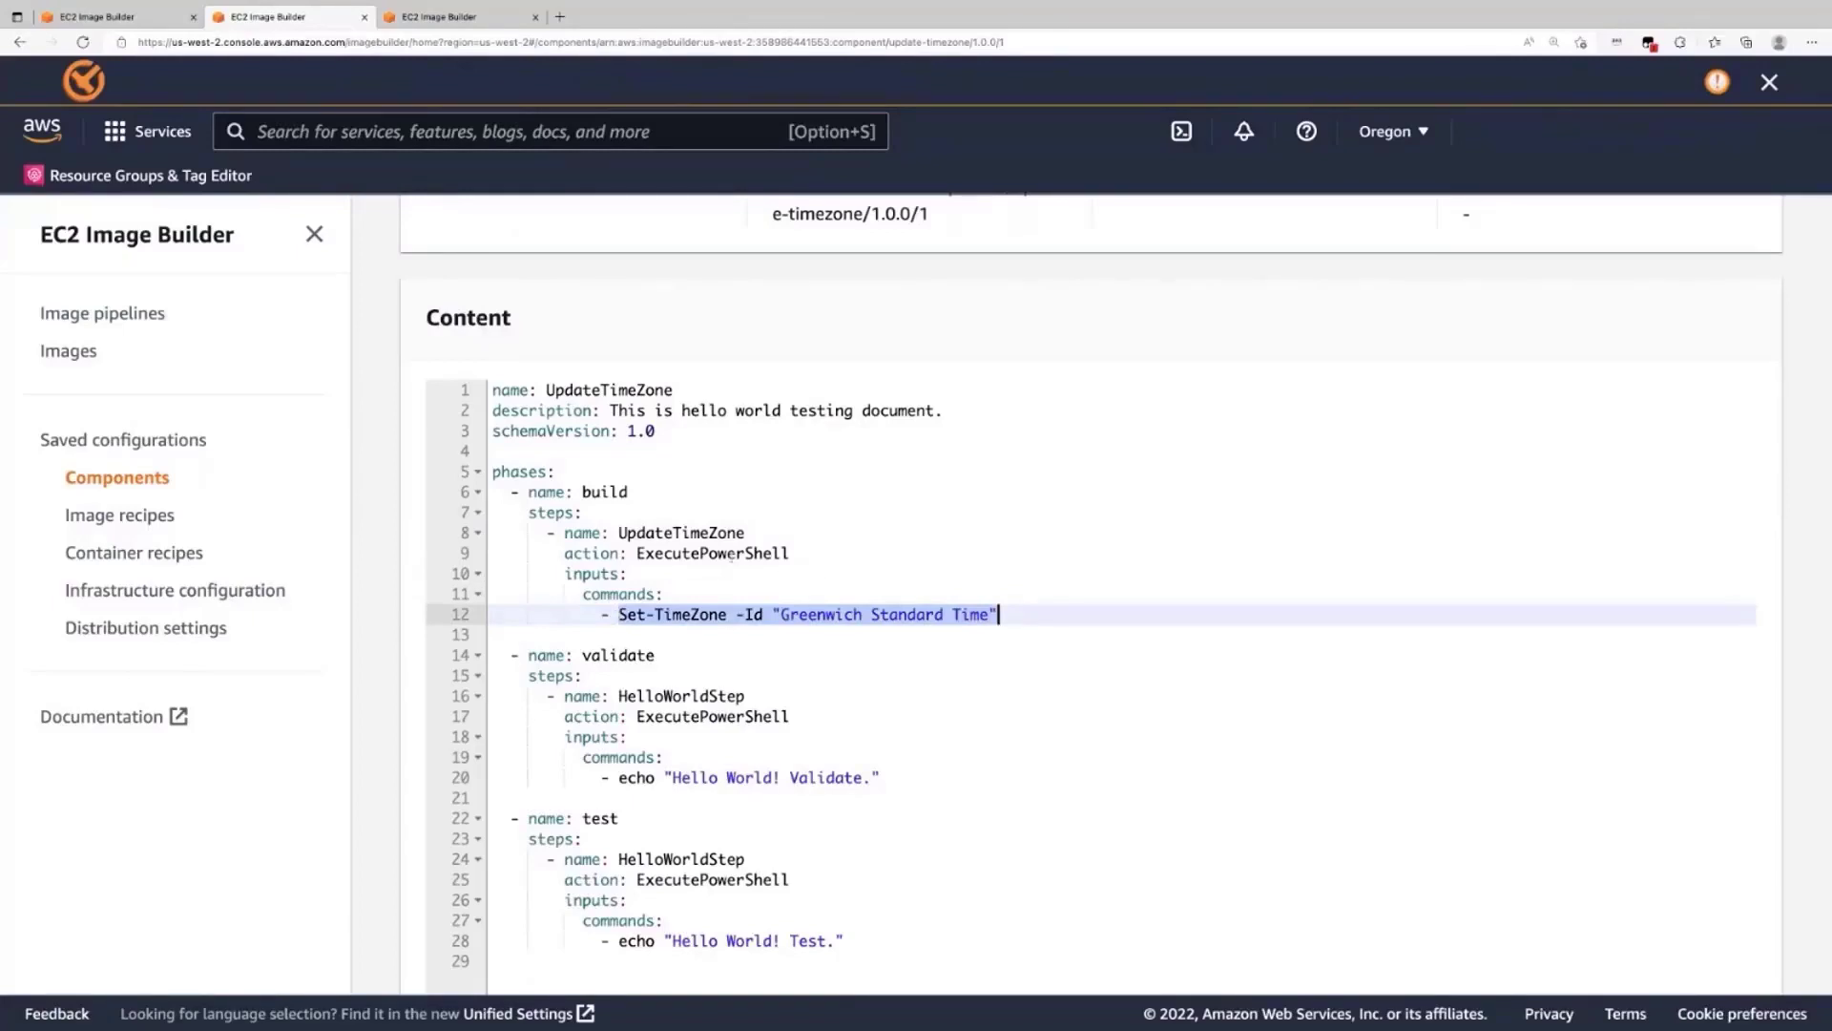
double_click(723, 553)
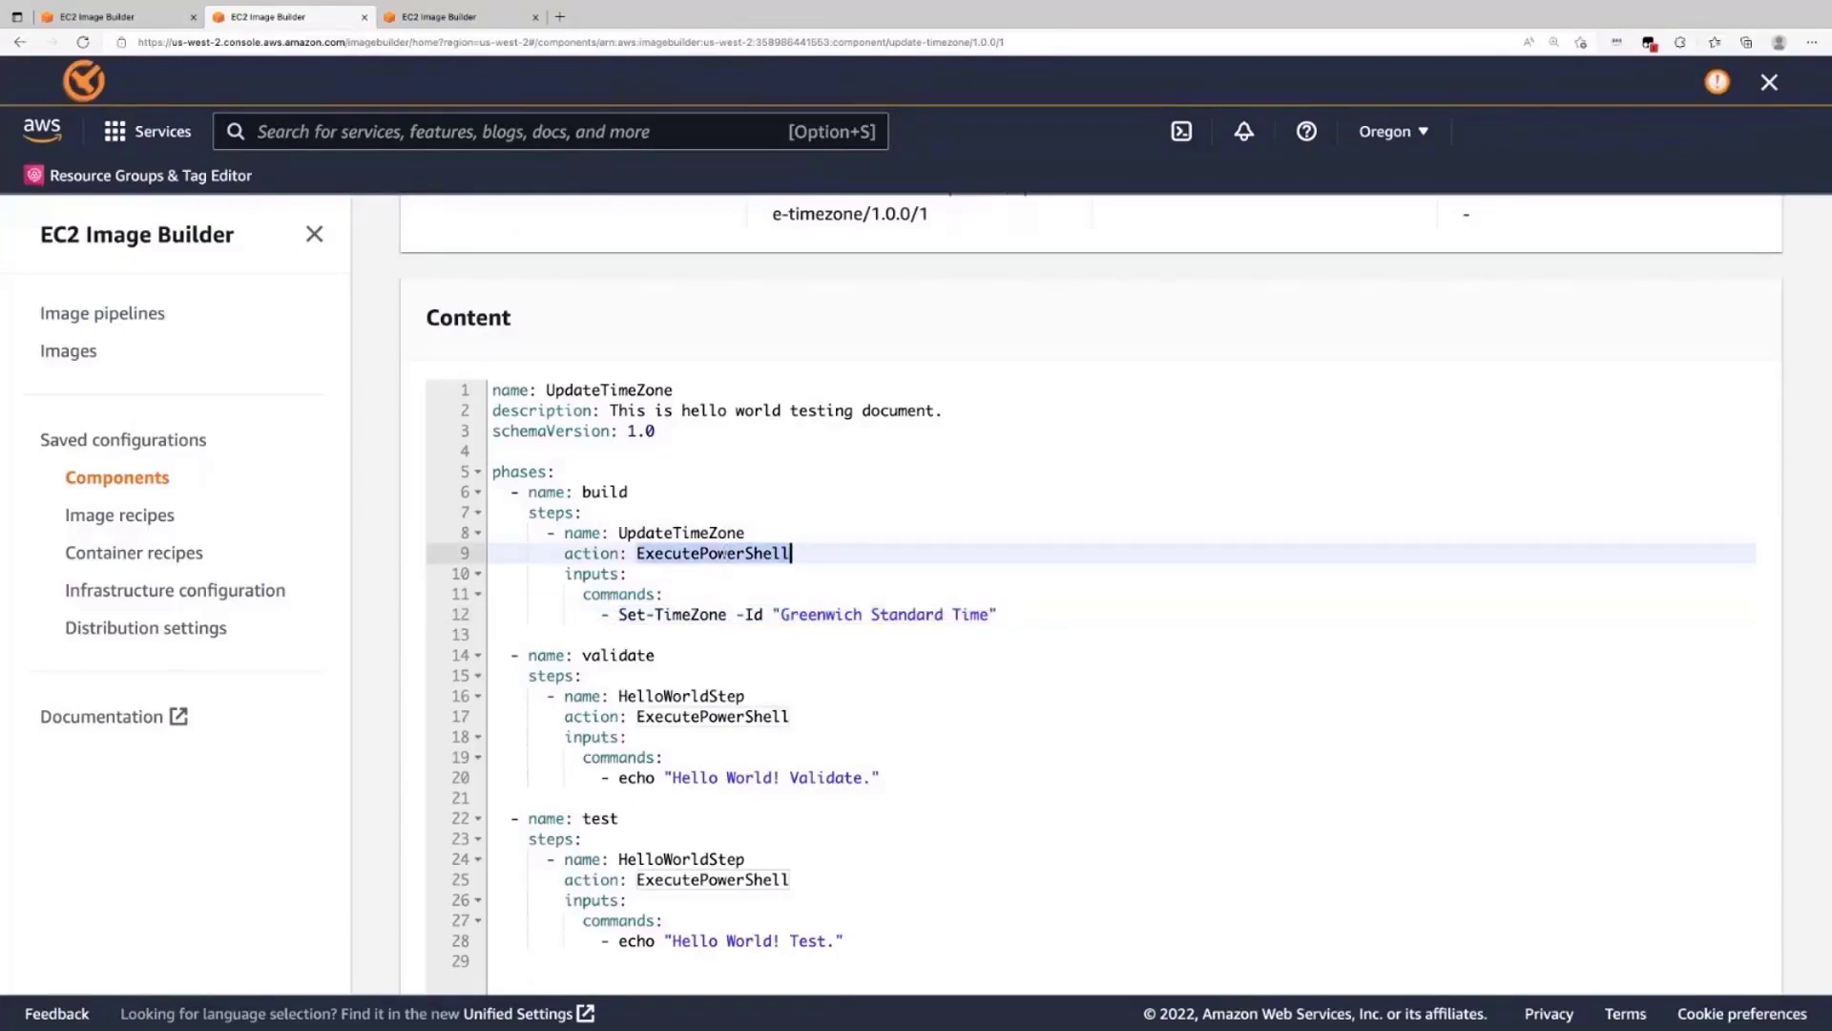
left_click_drag(547, 532, 765, 616)
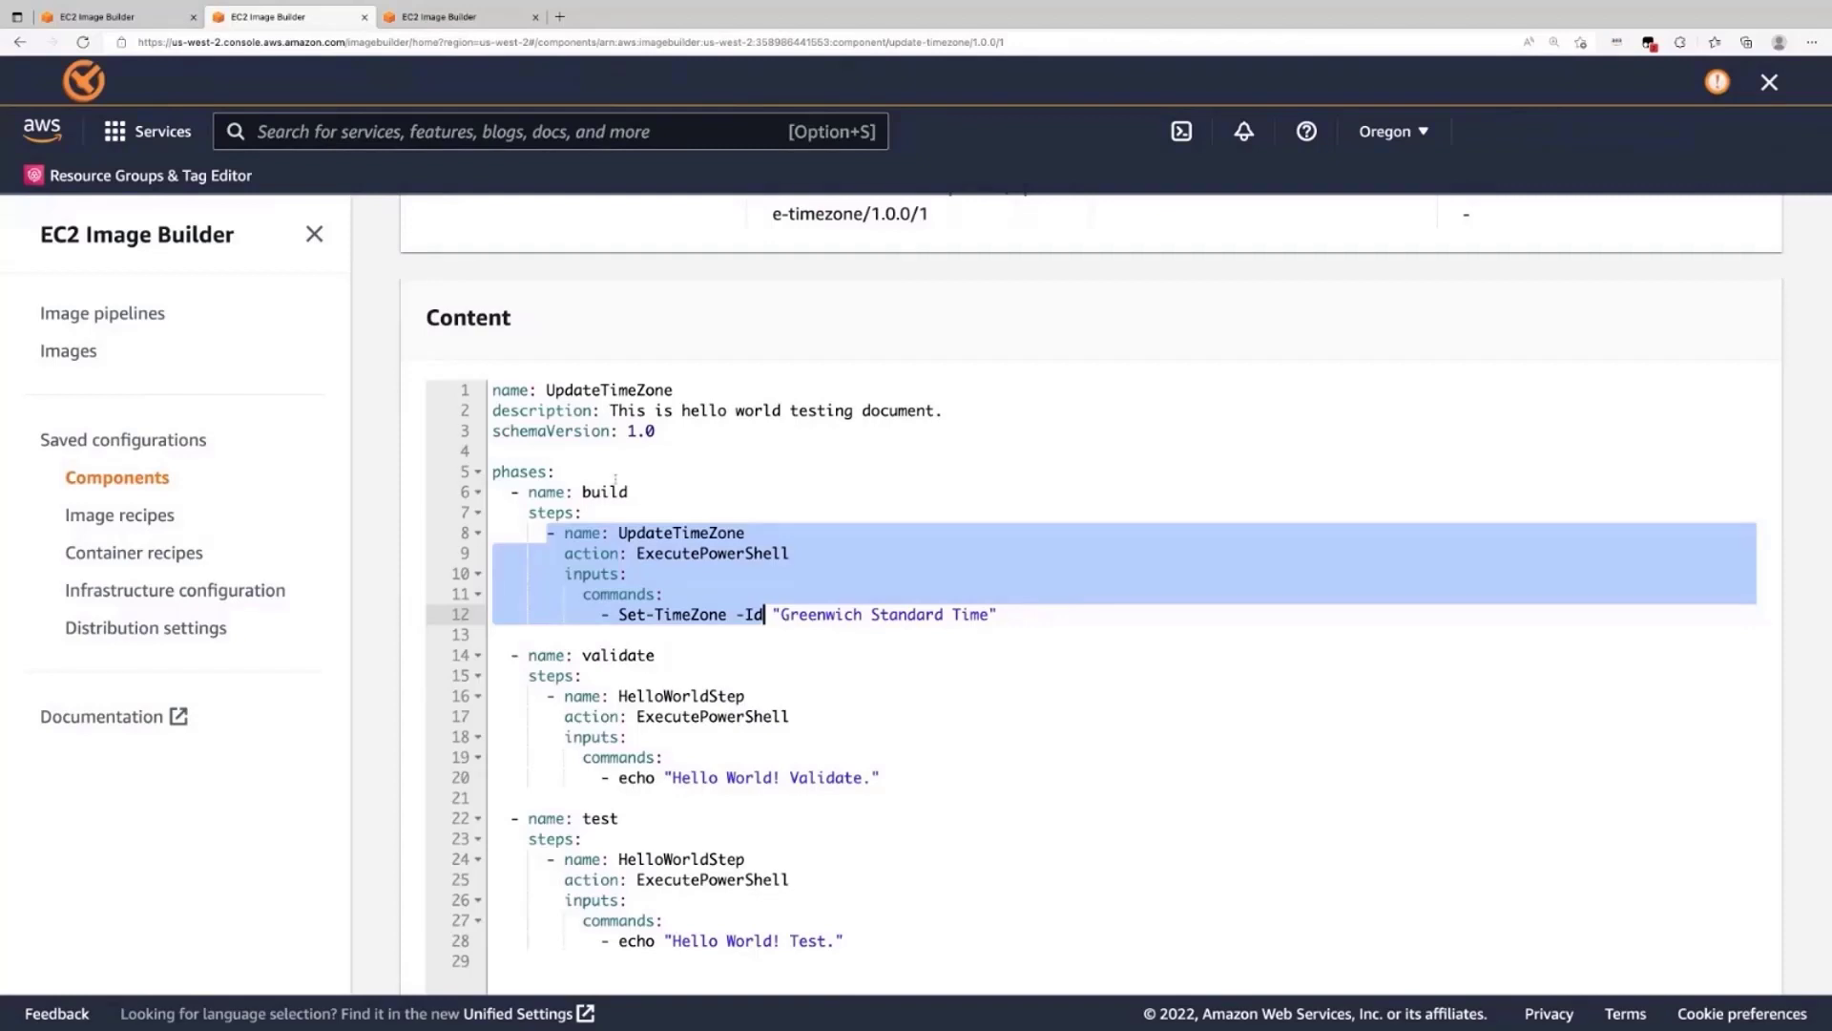
left_click(573, 532)
left_click_drag(547, 532, 764, 613)
- Examine the phases through validate and test in the Update timezone content, and return to the pipeline being created
left_click_drag(528, 491, 882, 777)
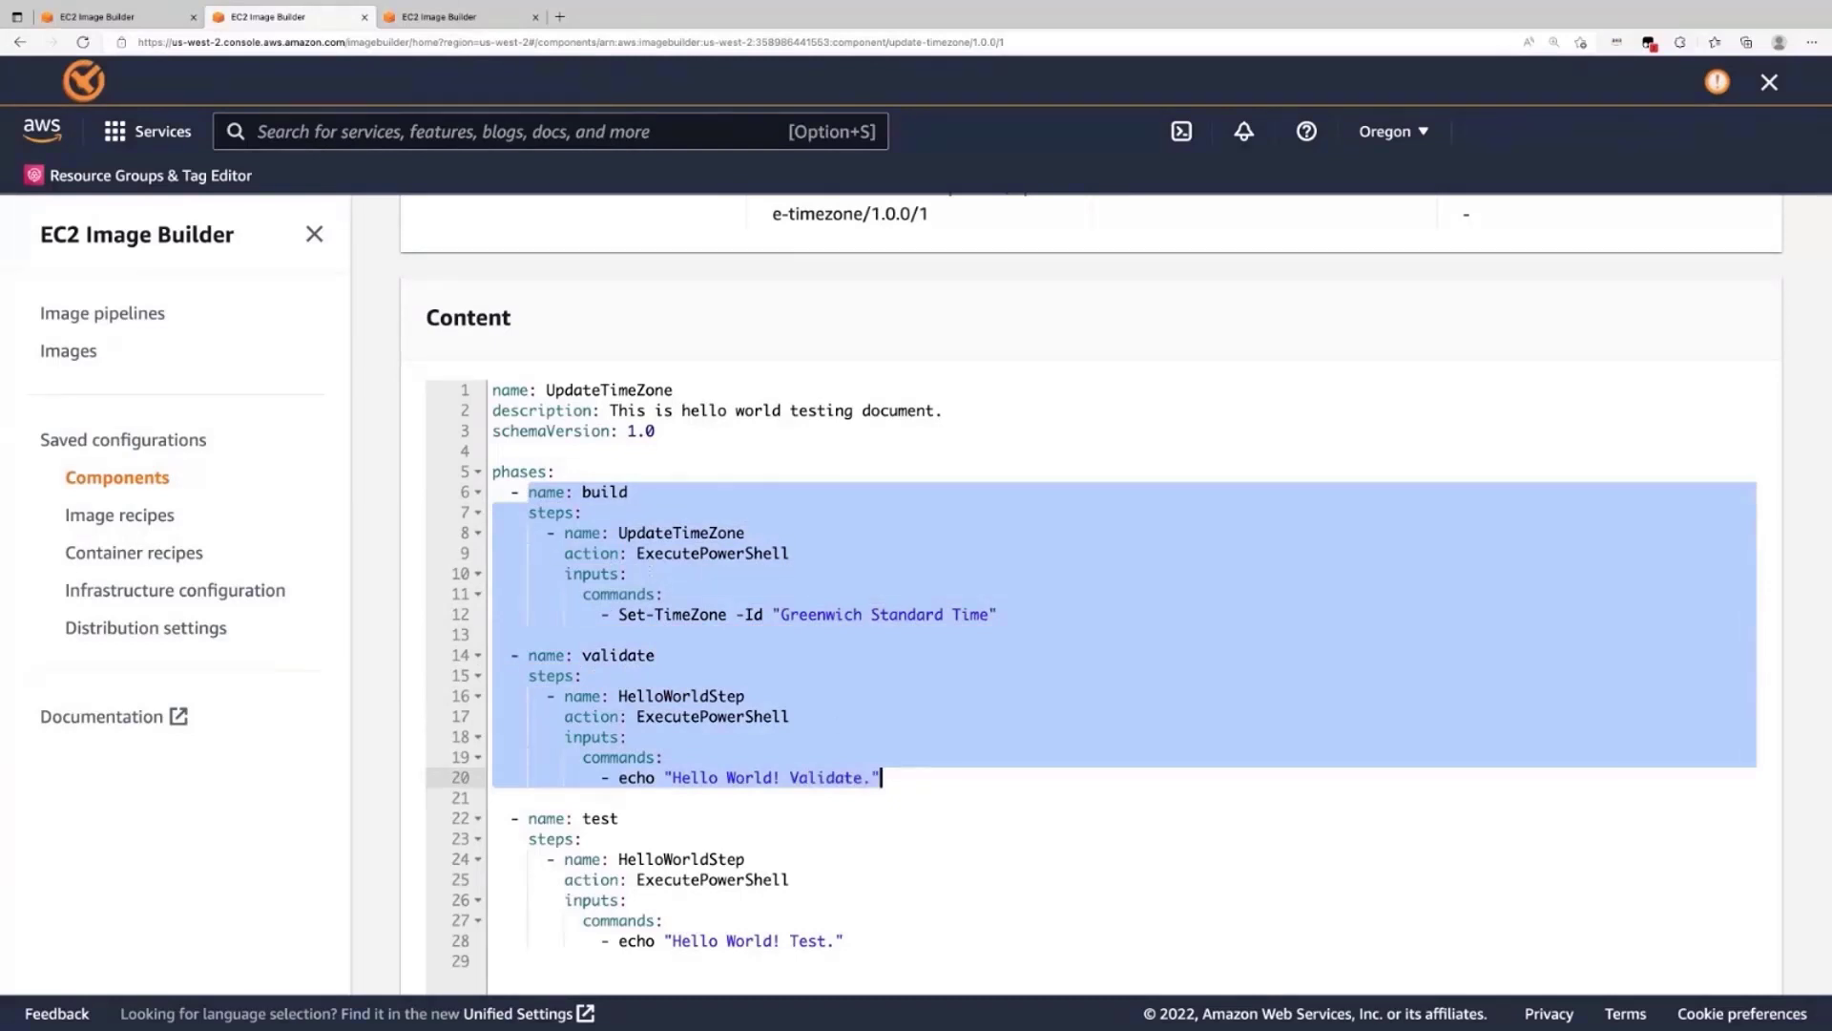
scroll(1115, 585, "down", 1)
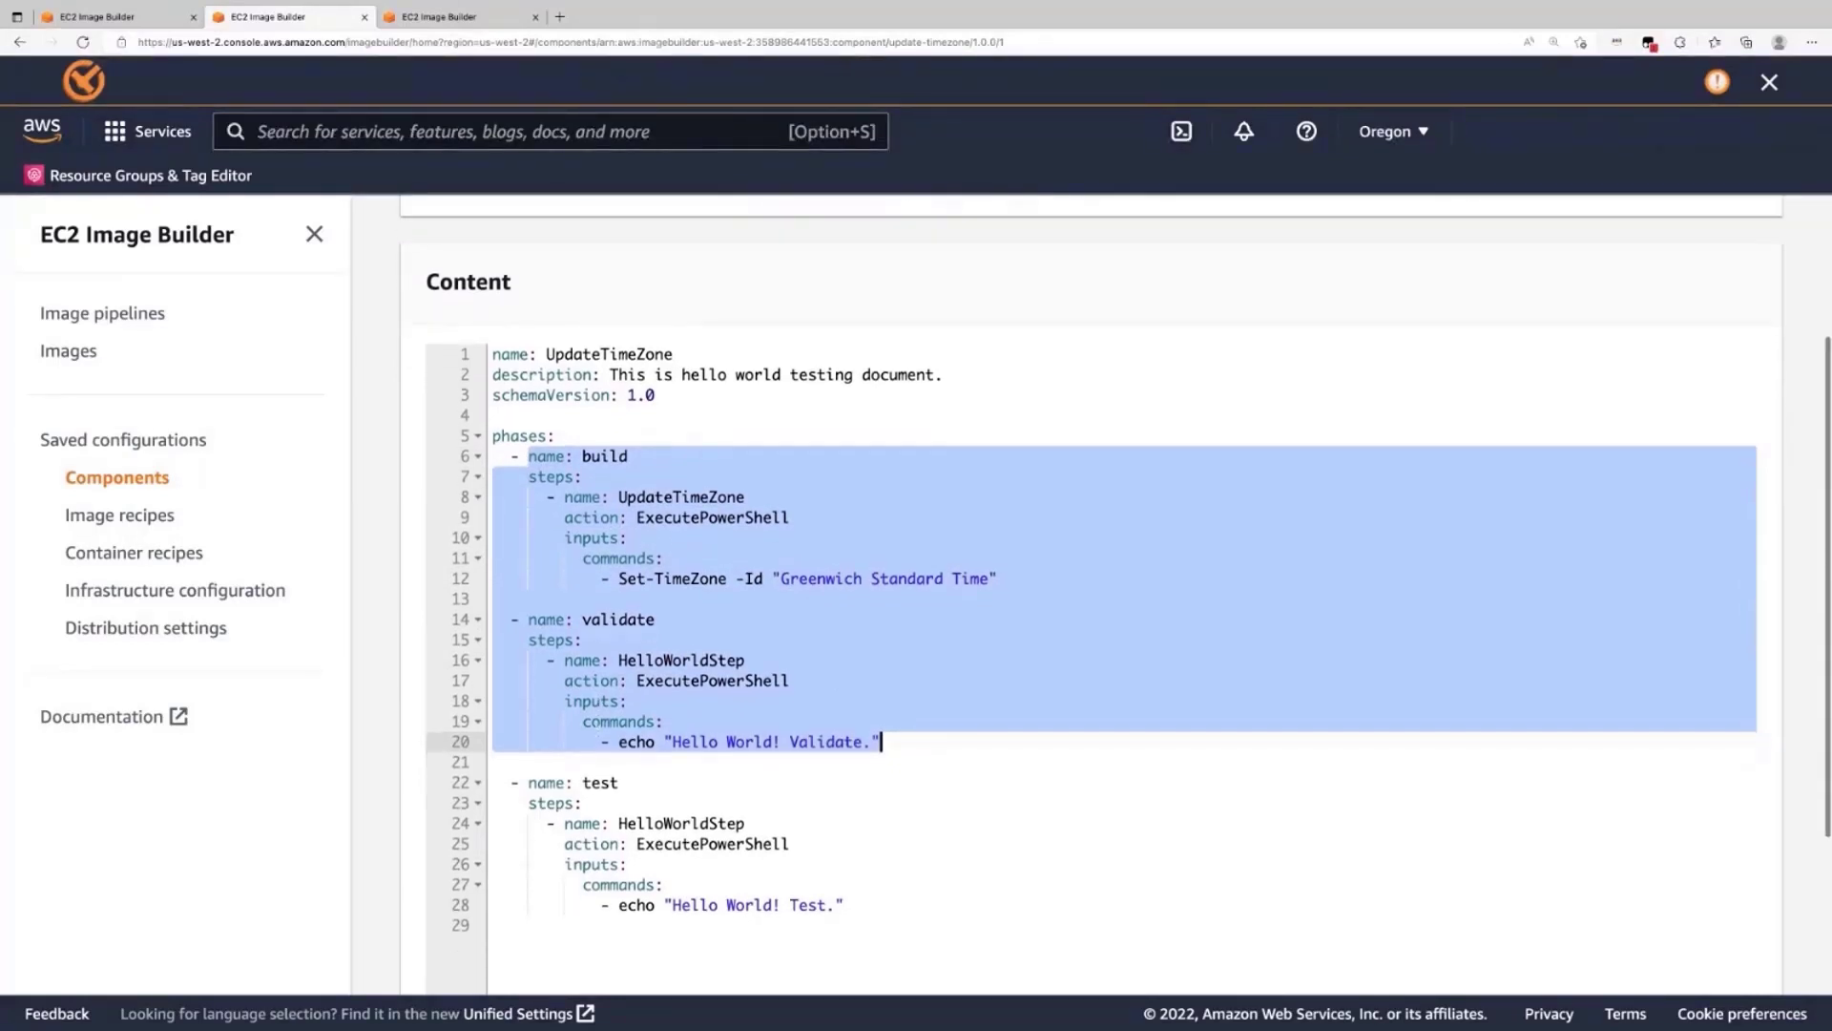
scroll(601, 736, "down", 1)
left_click(601, 736)
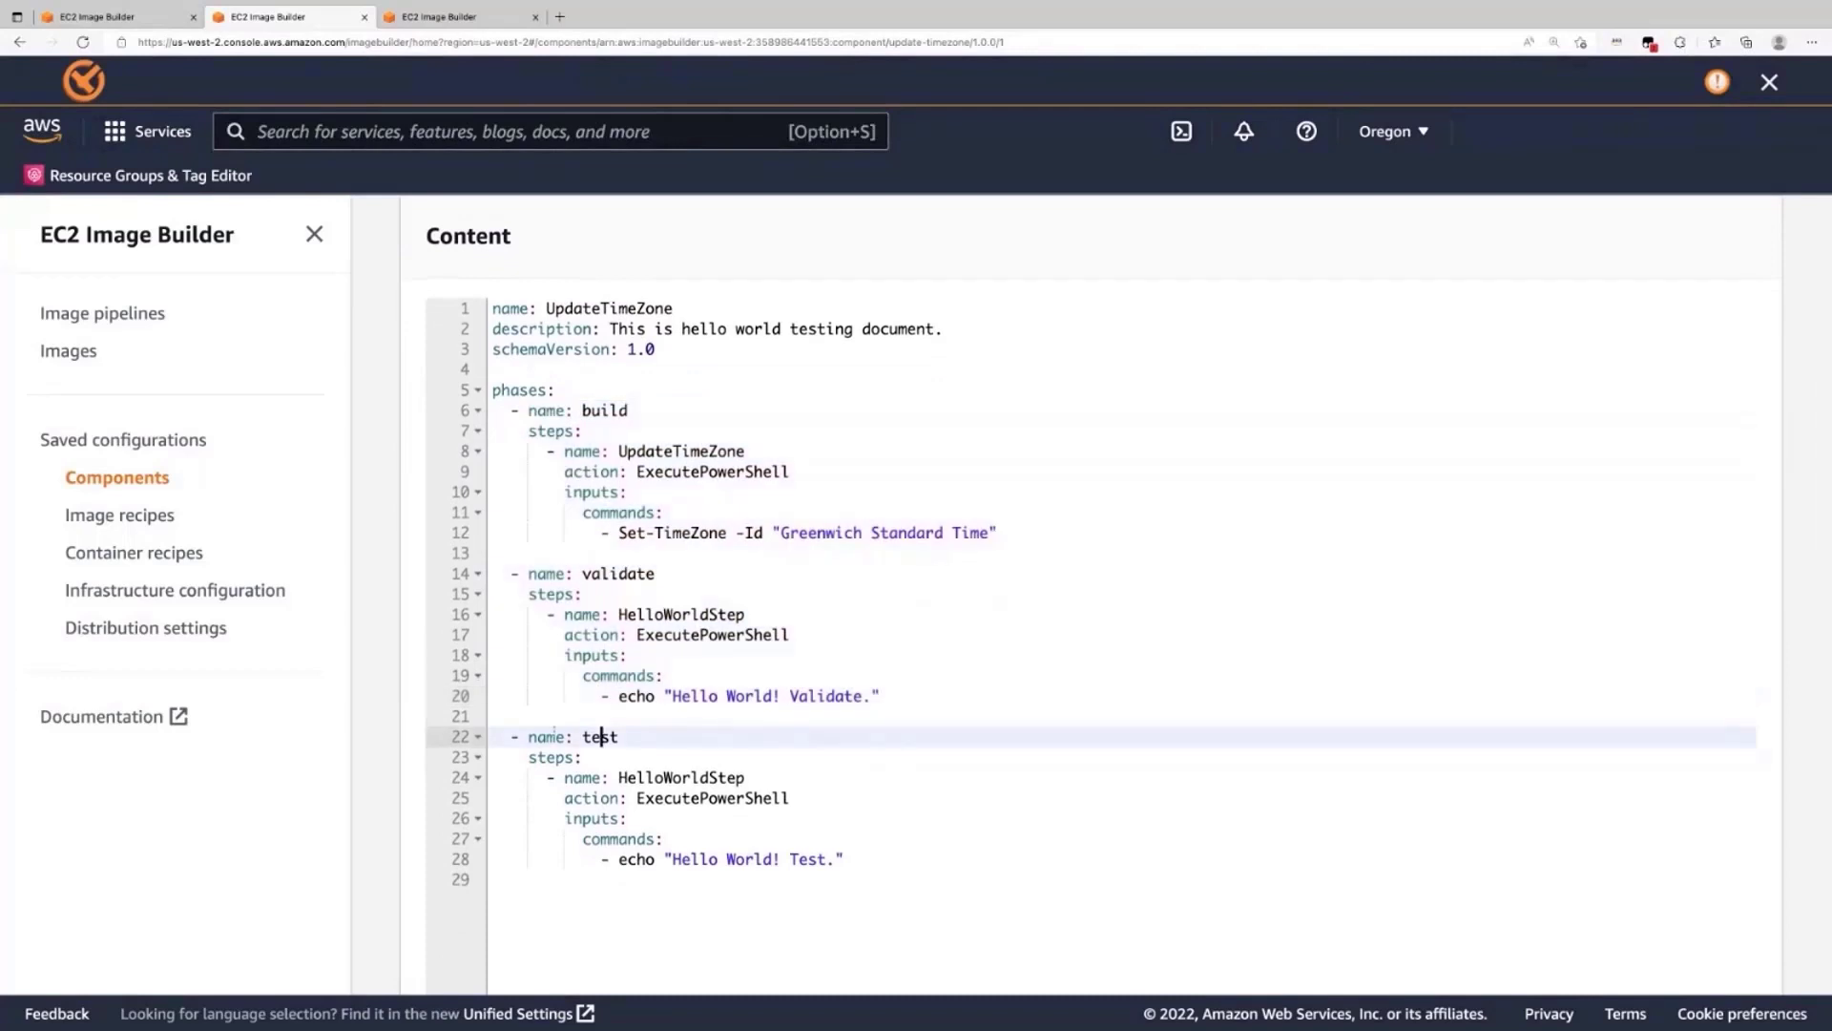
left_click_drag(528, 736, 845, 858)
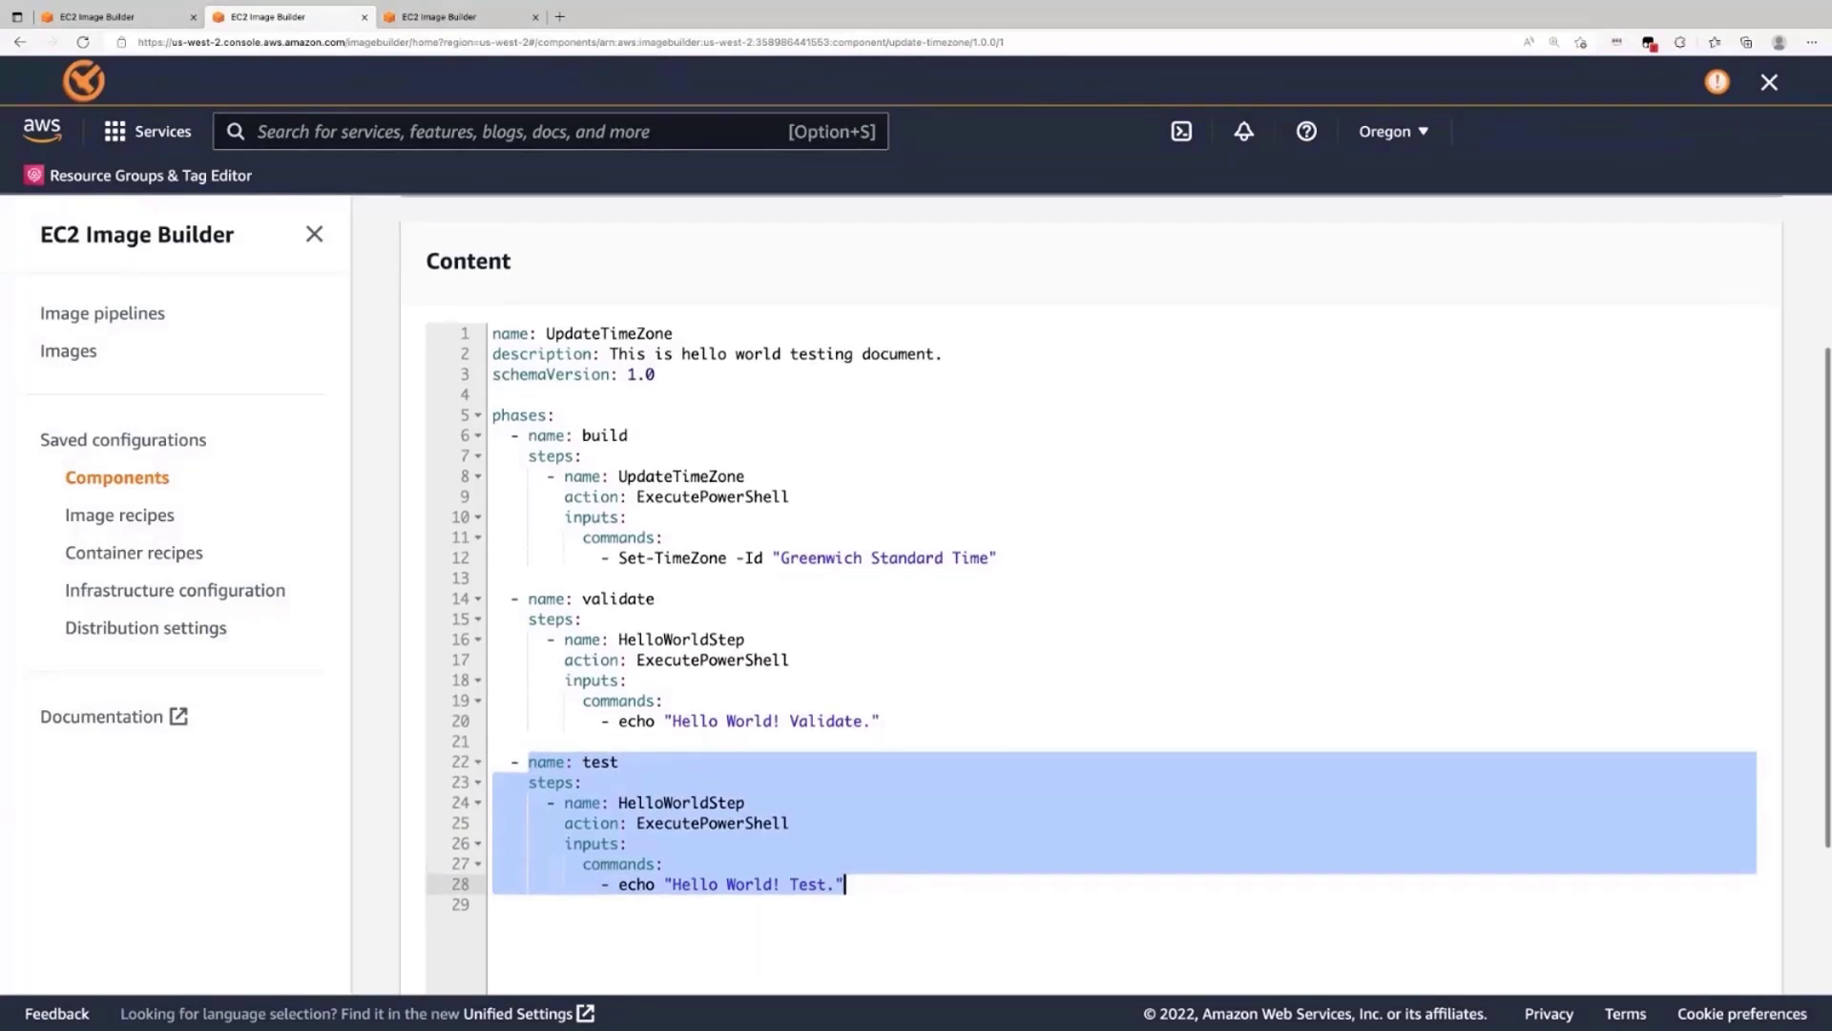
scroll(538, 371, "up", 3)
scroll(536, 377, "up", 4)
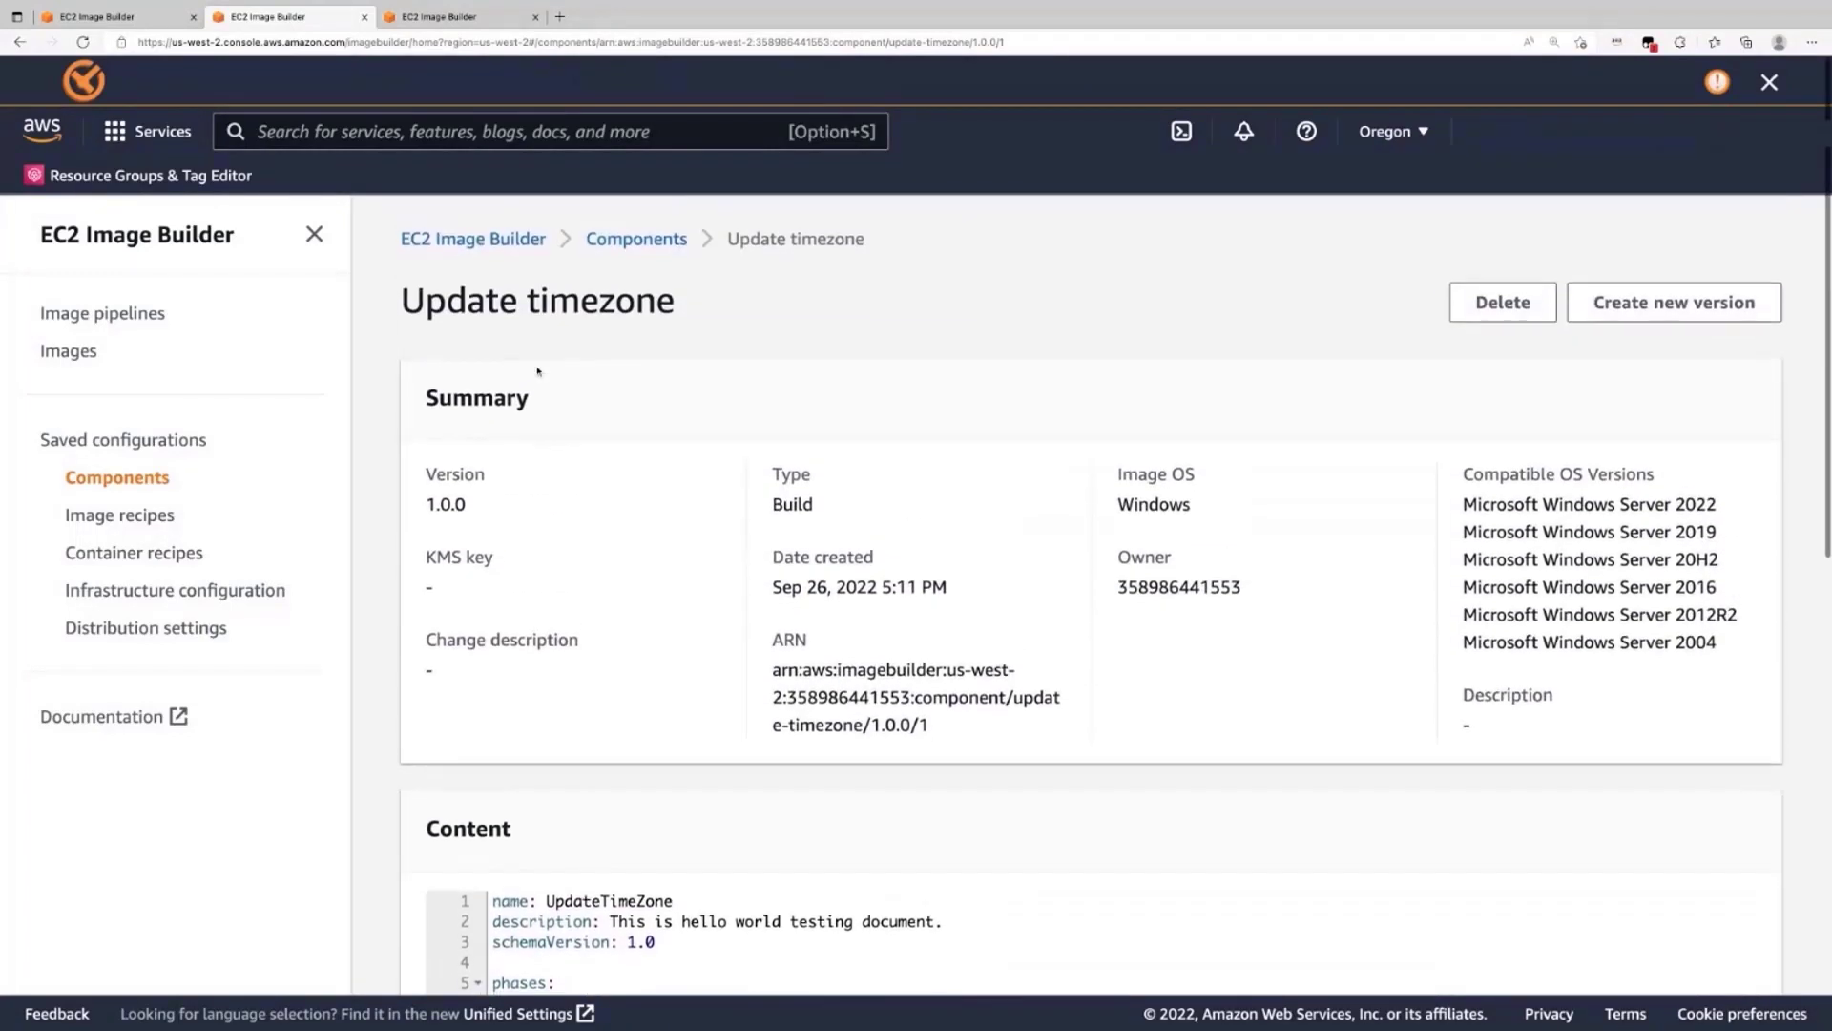
left_click(146, 19)
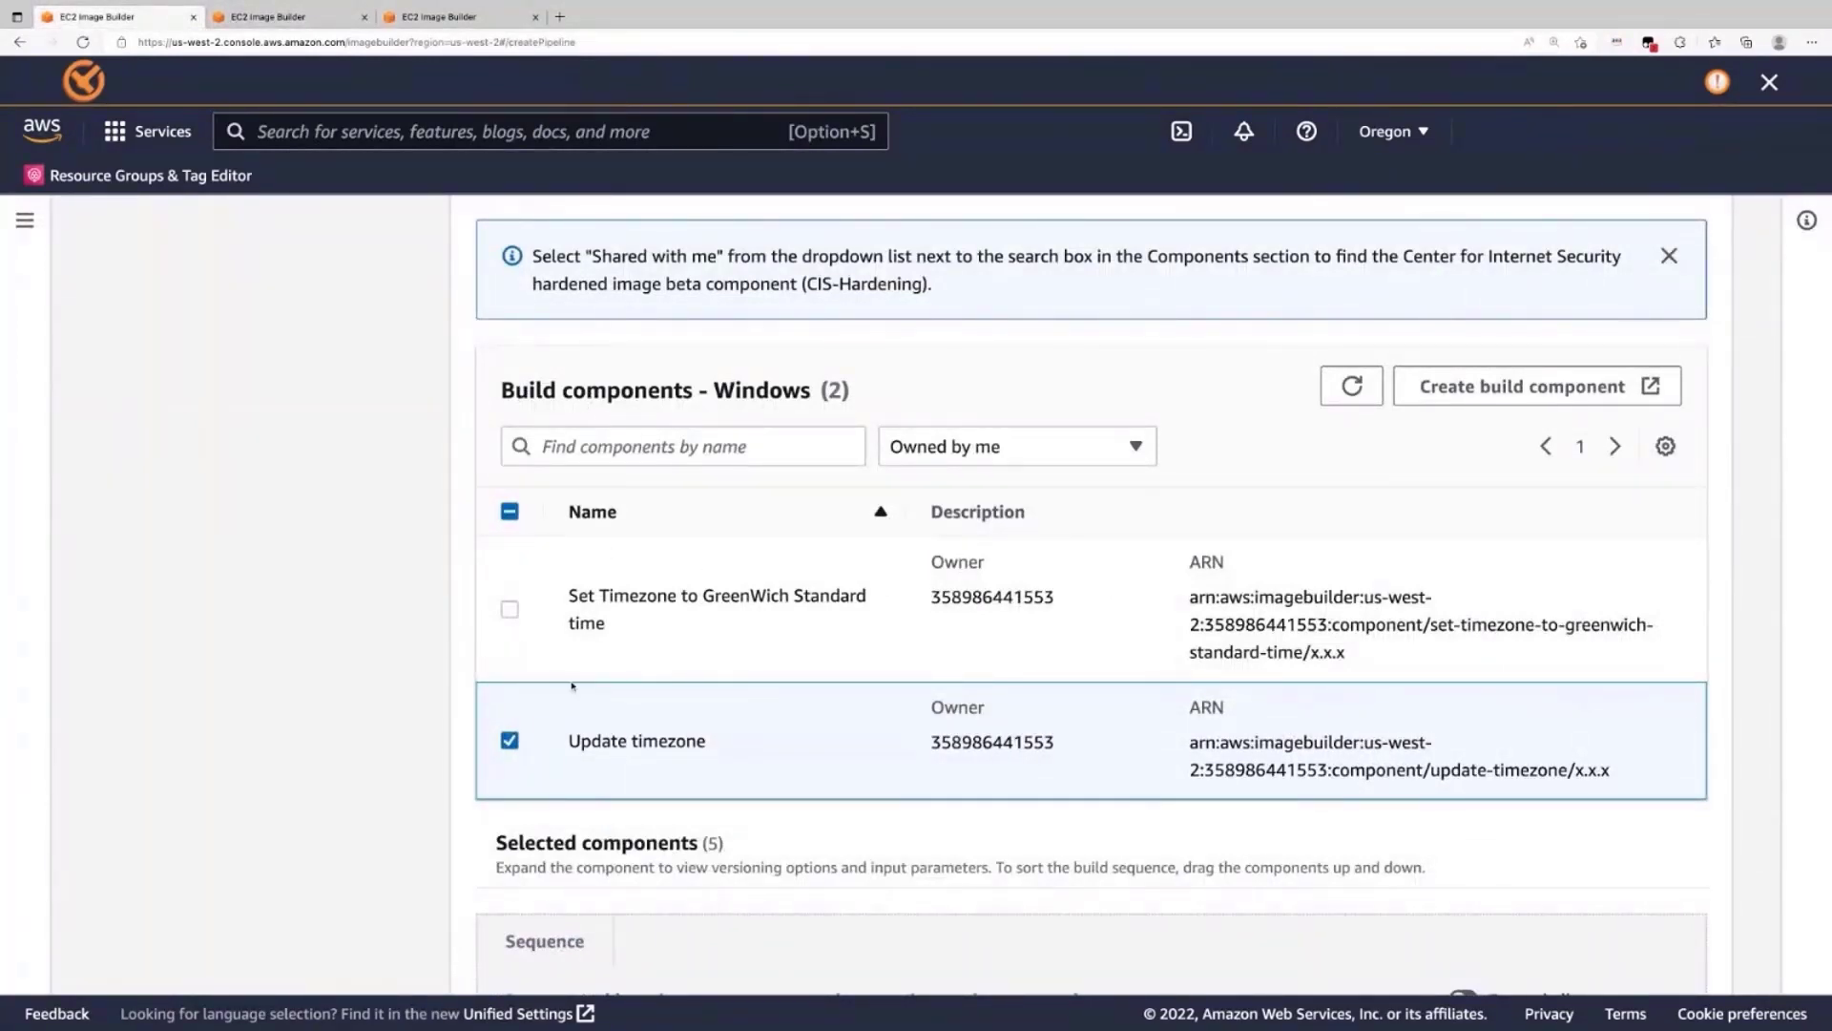
- Reorder the selected components so update-windows comes first and Update timezone comes second
scroll(367, 822, "down", 6)
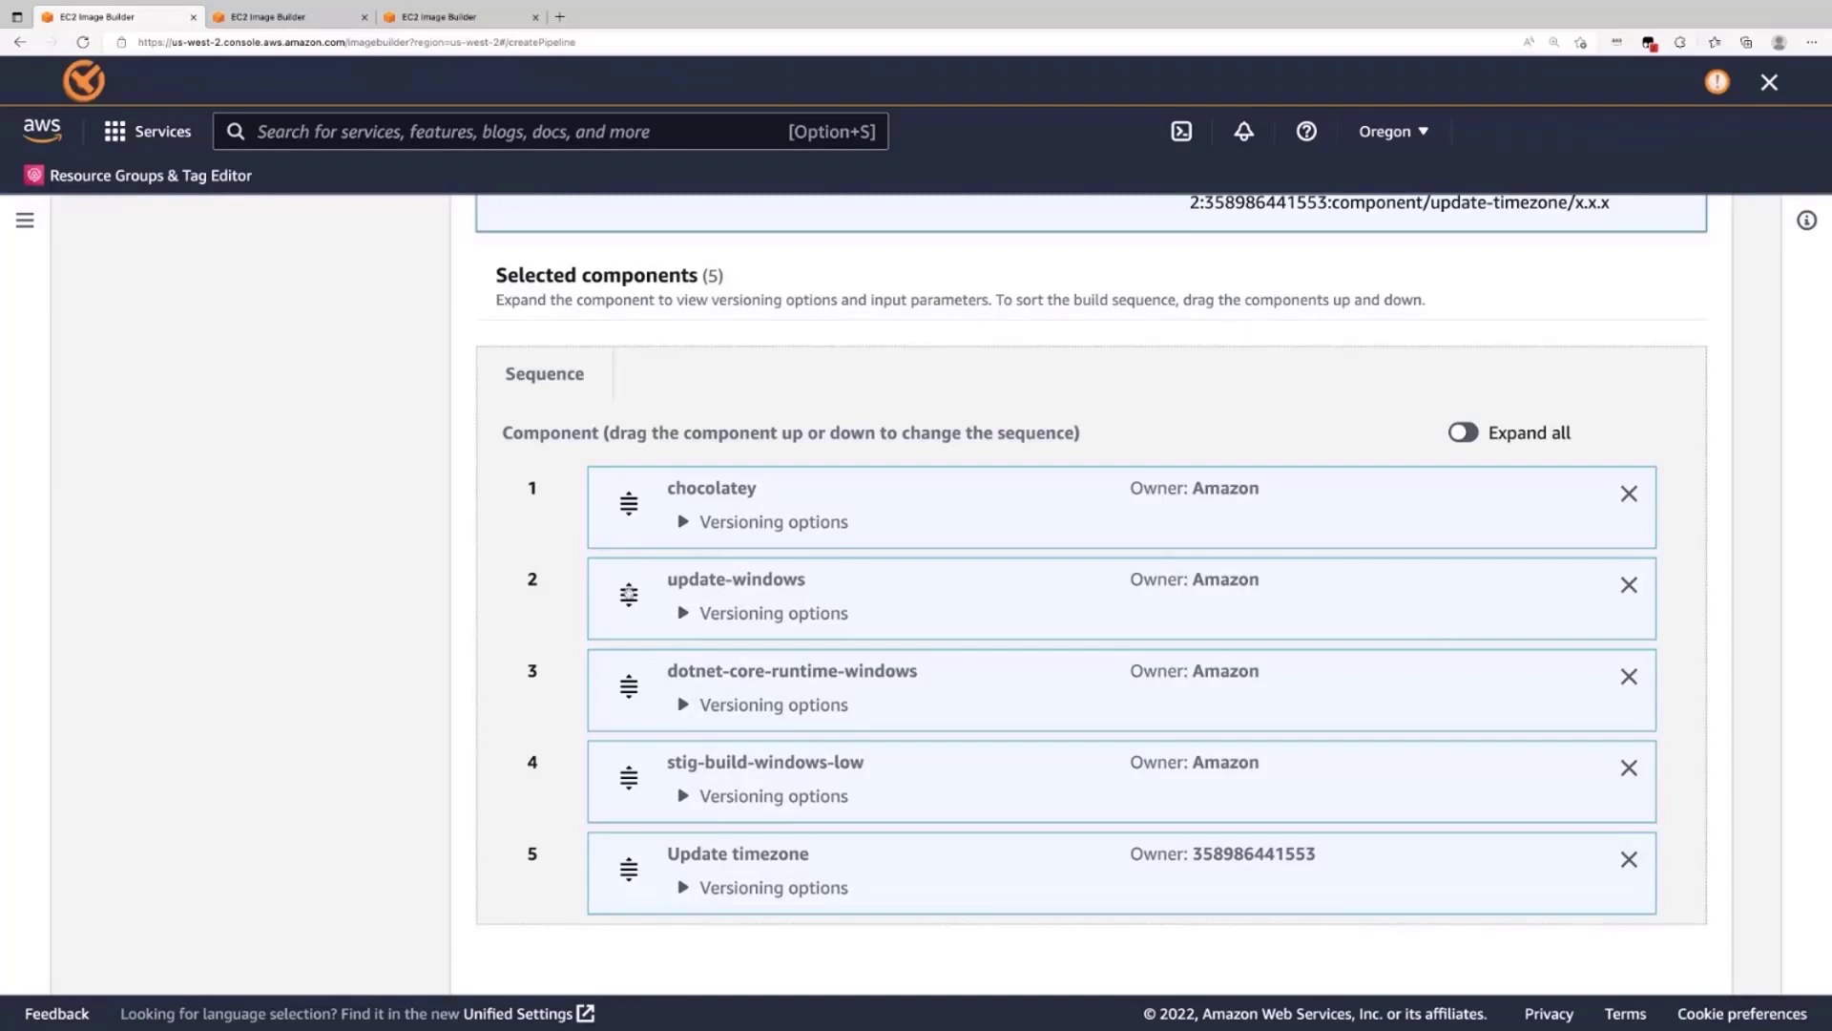
left_click_drag(629, 594, 628, 503)
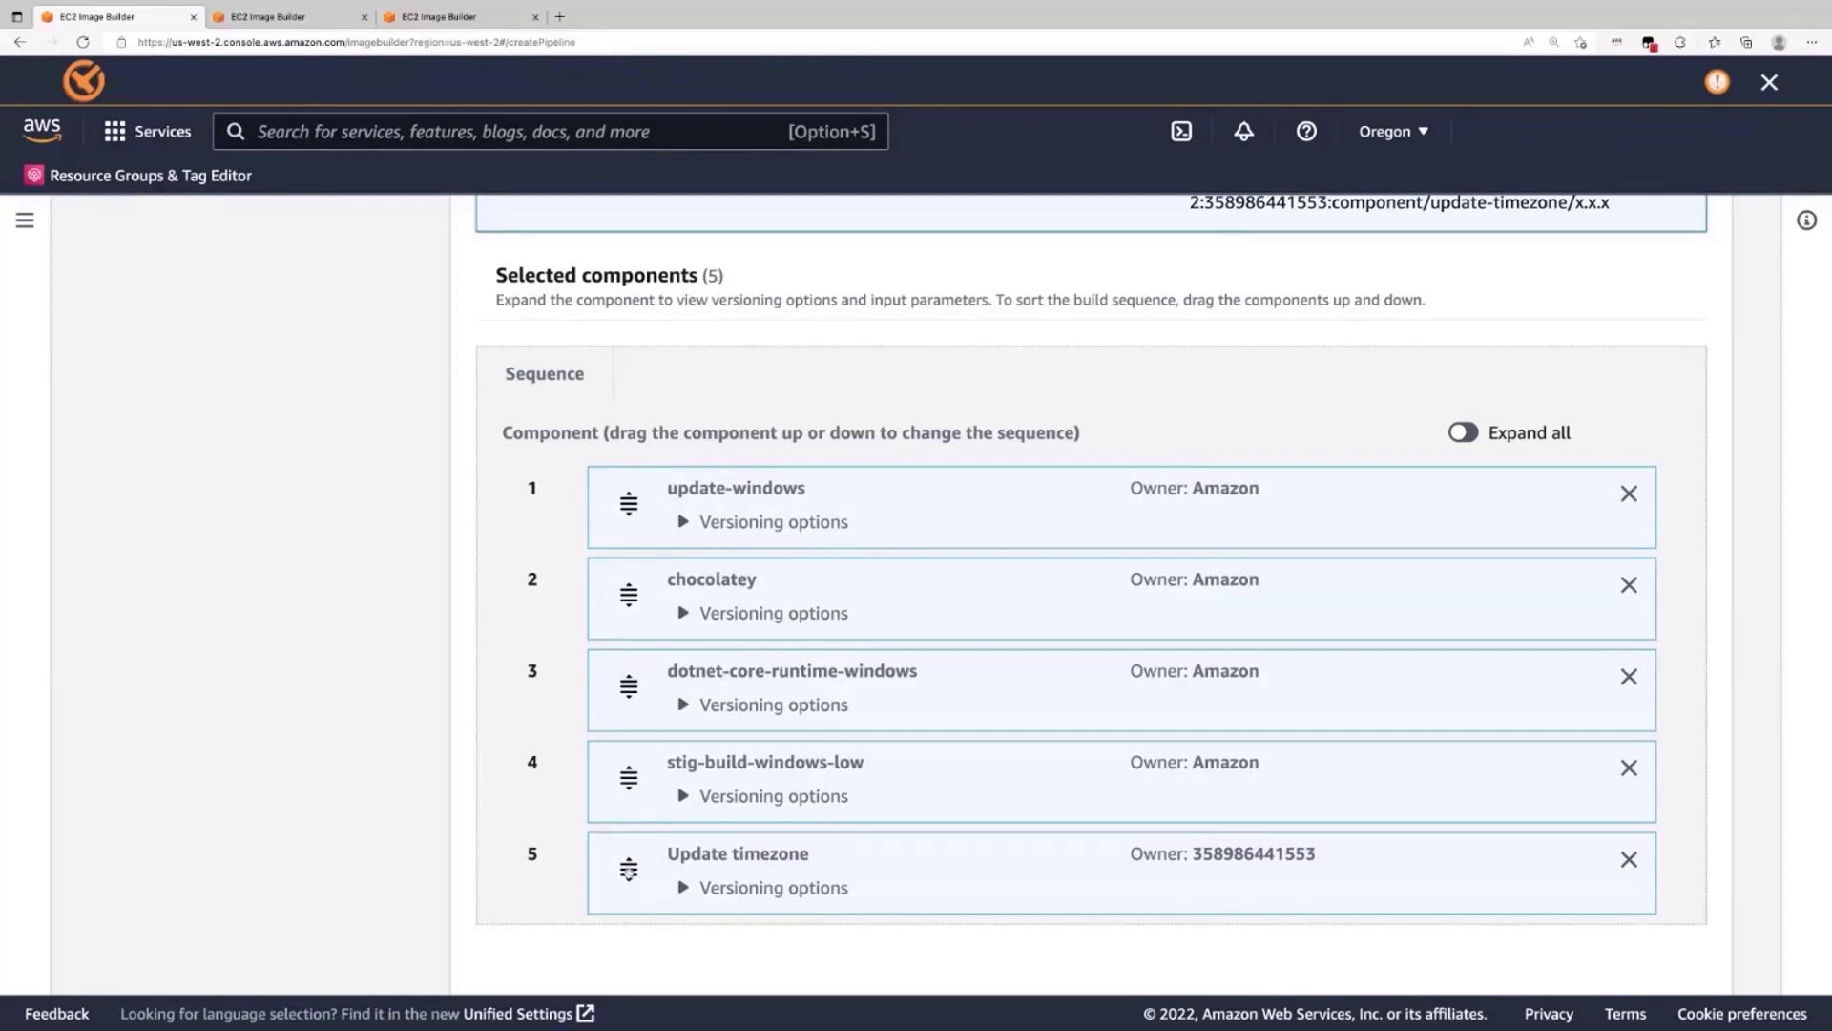
left_click_drag(629, 868, 629, 584)
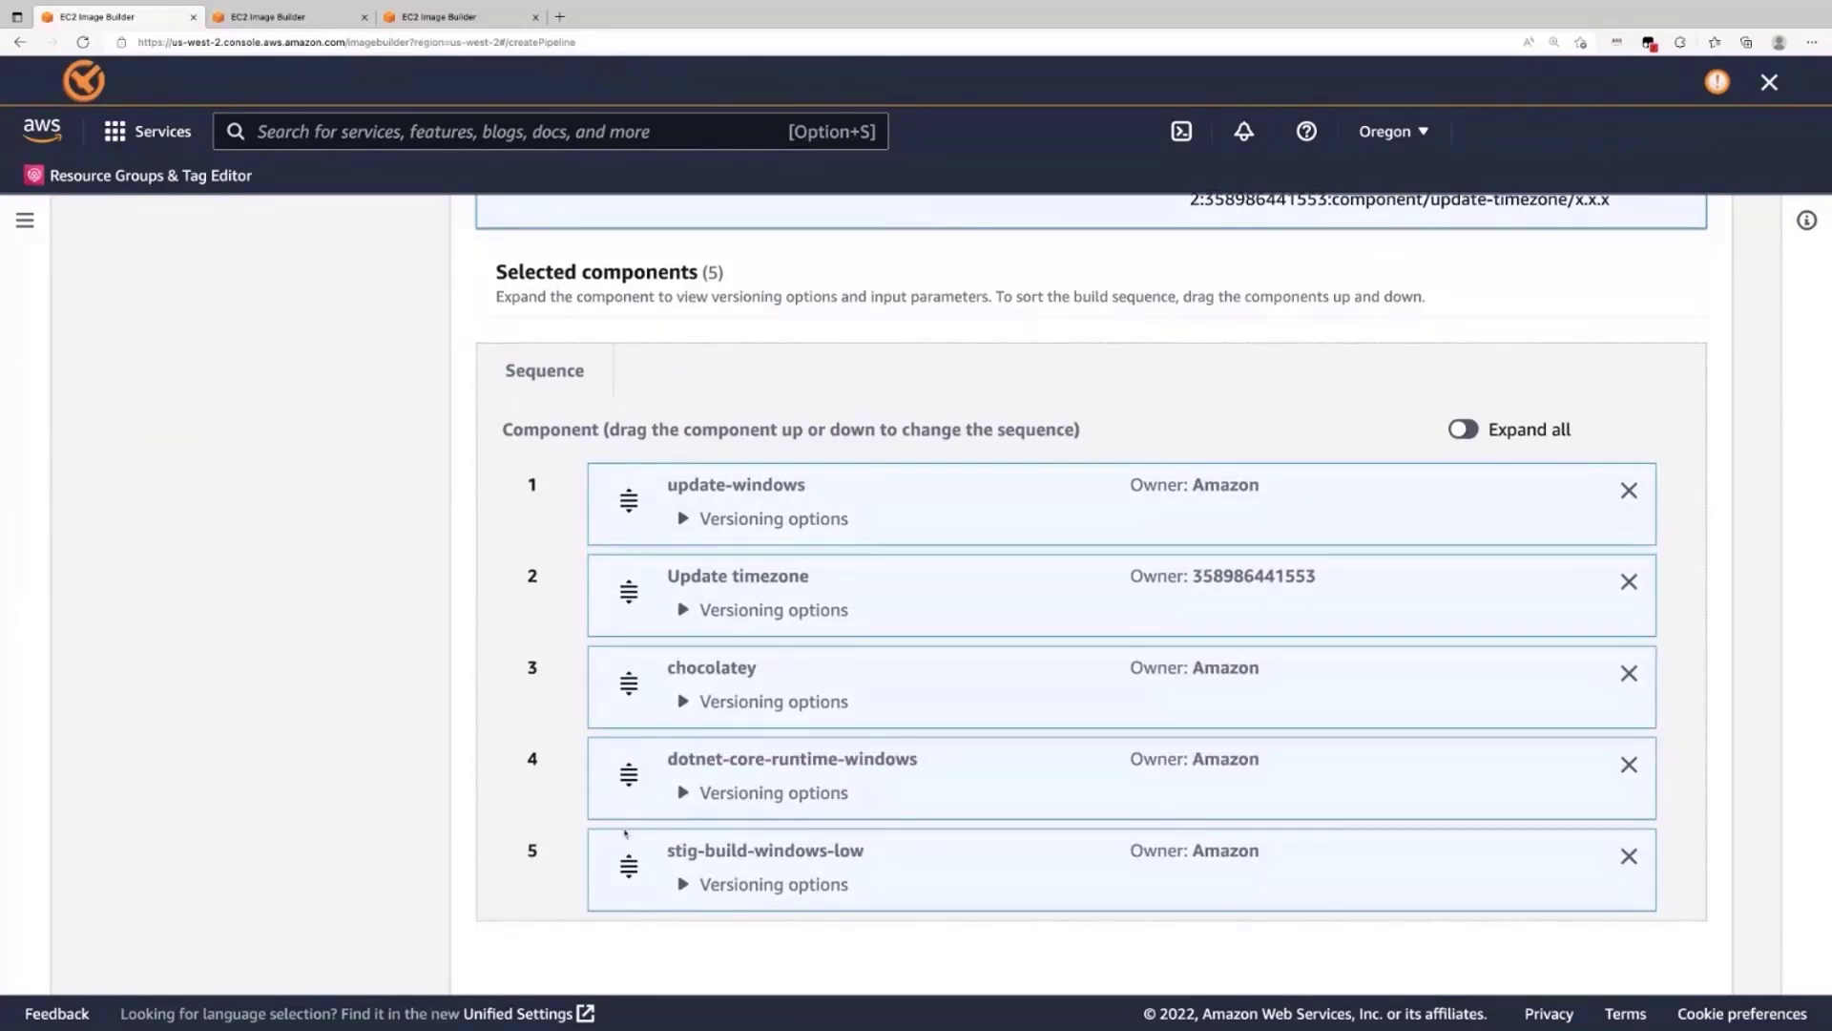
- Specify a component version for update-windows instead of the latest available one, and set it to 1.x.x
scroll(710, 796, "down", 1)
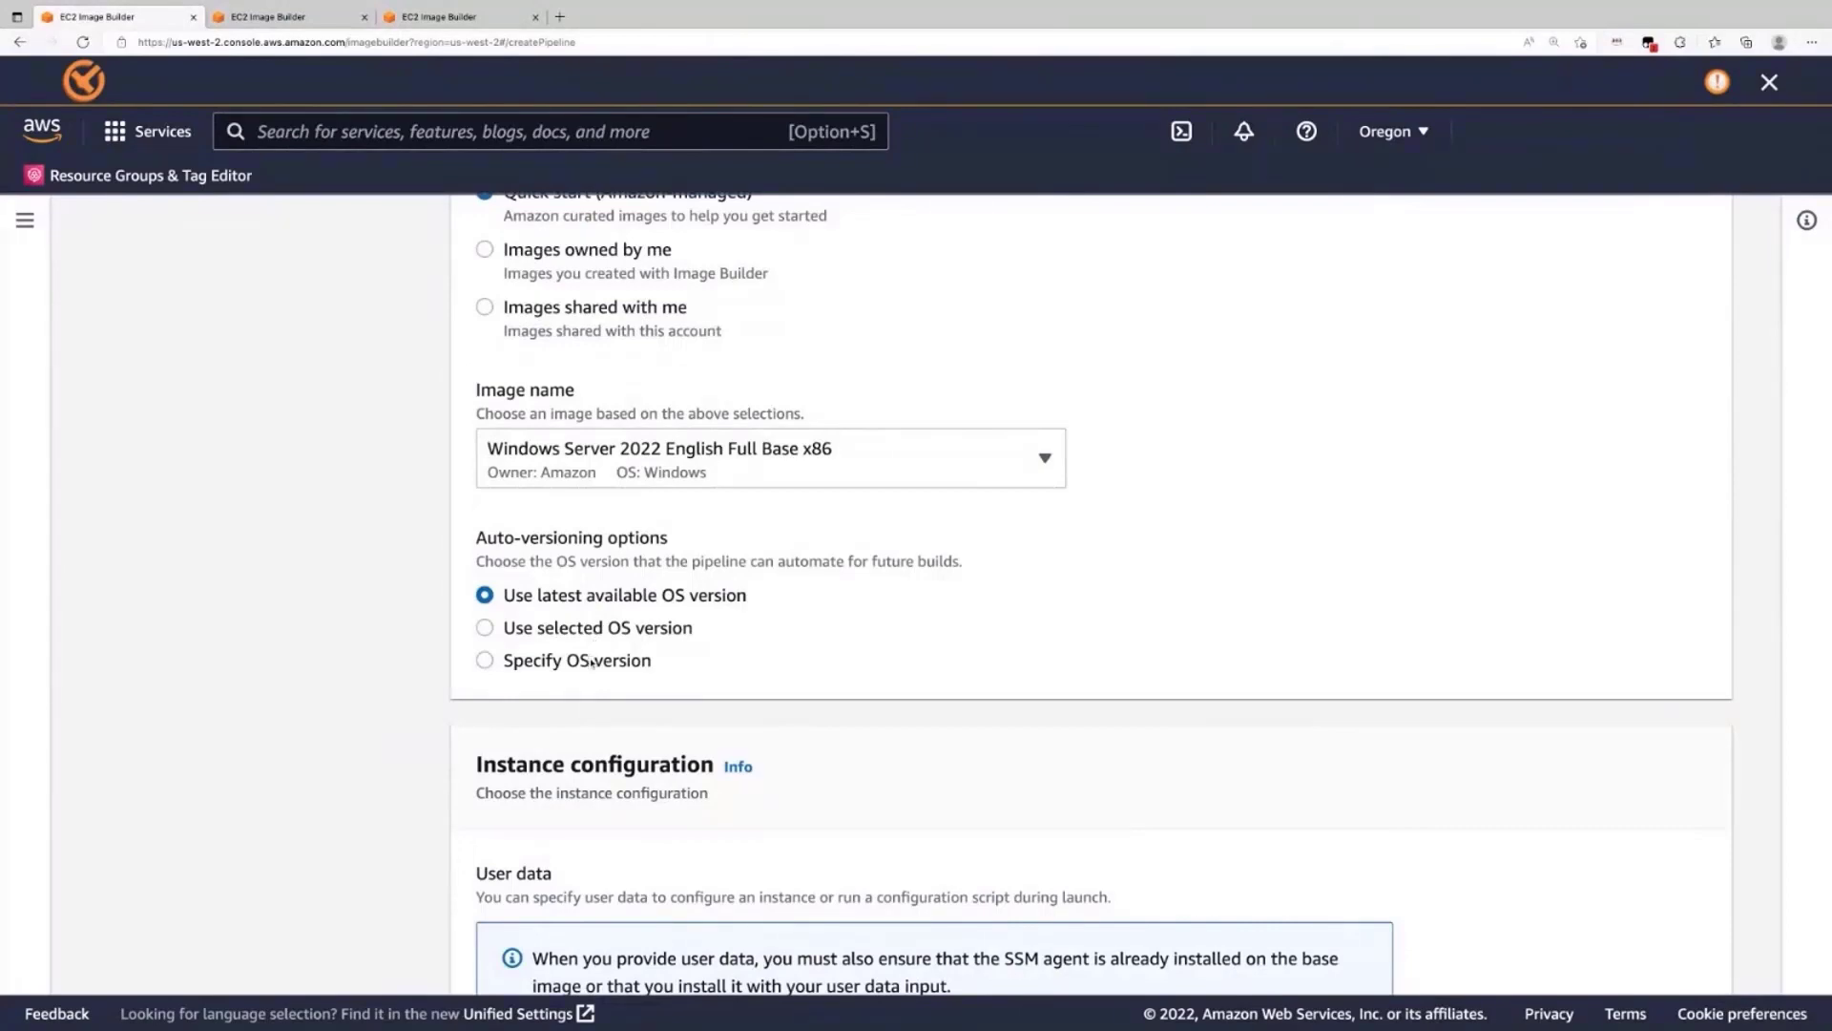
scroll(593, 662, "down", 2)
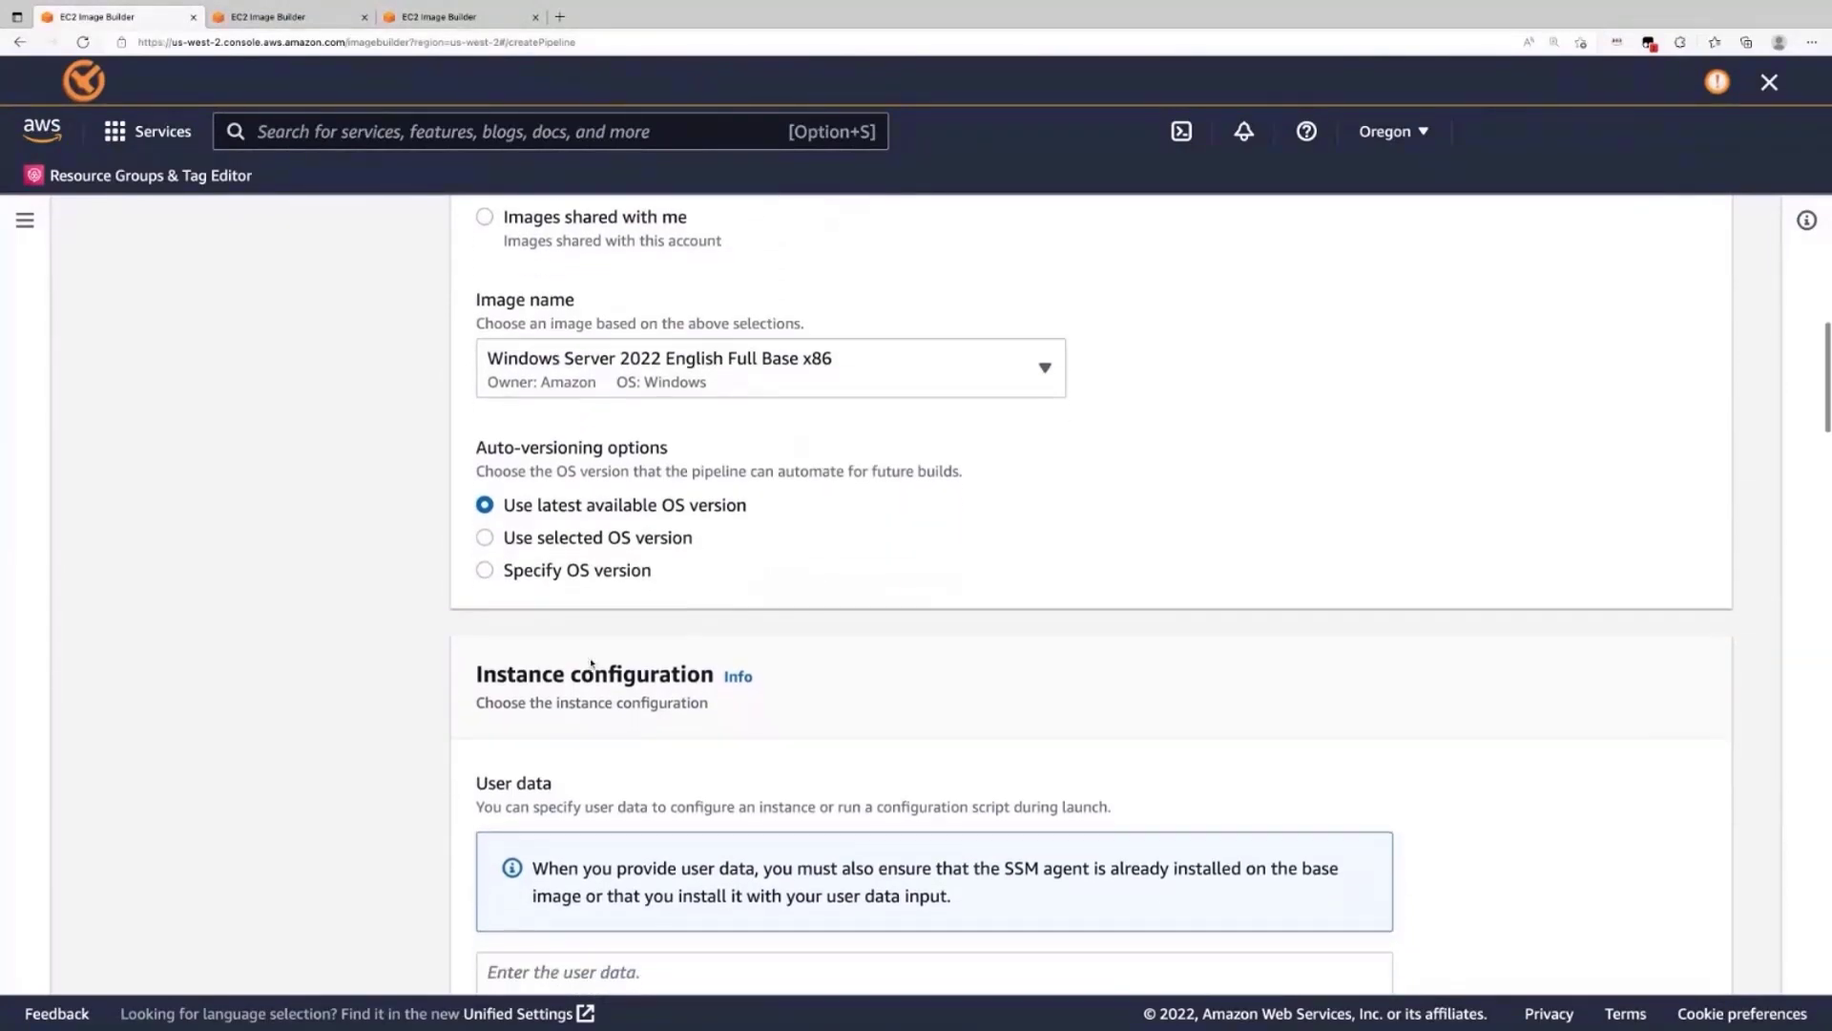
scroll(593, 662, "down", 15)
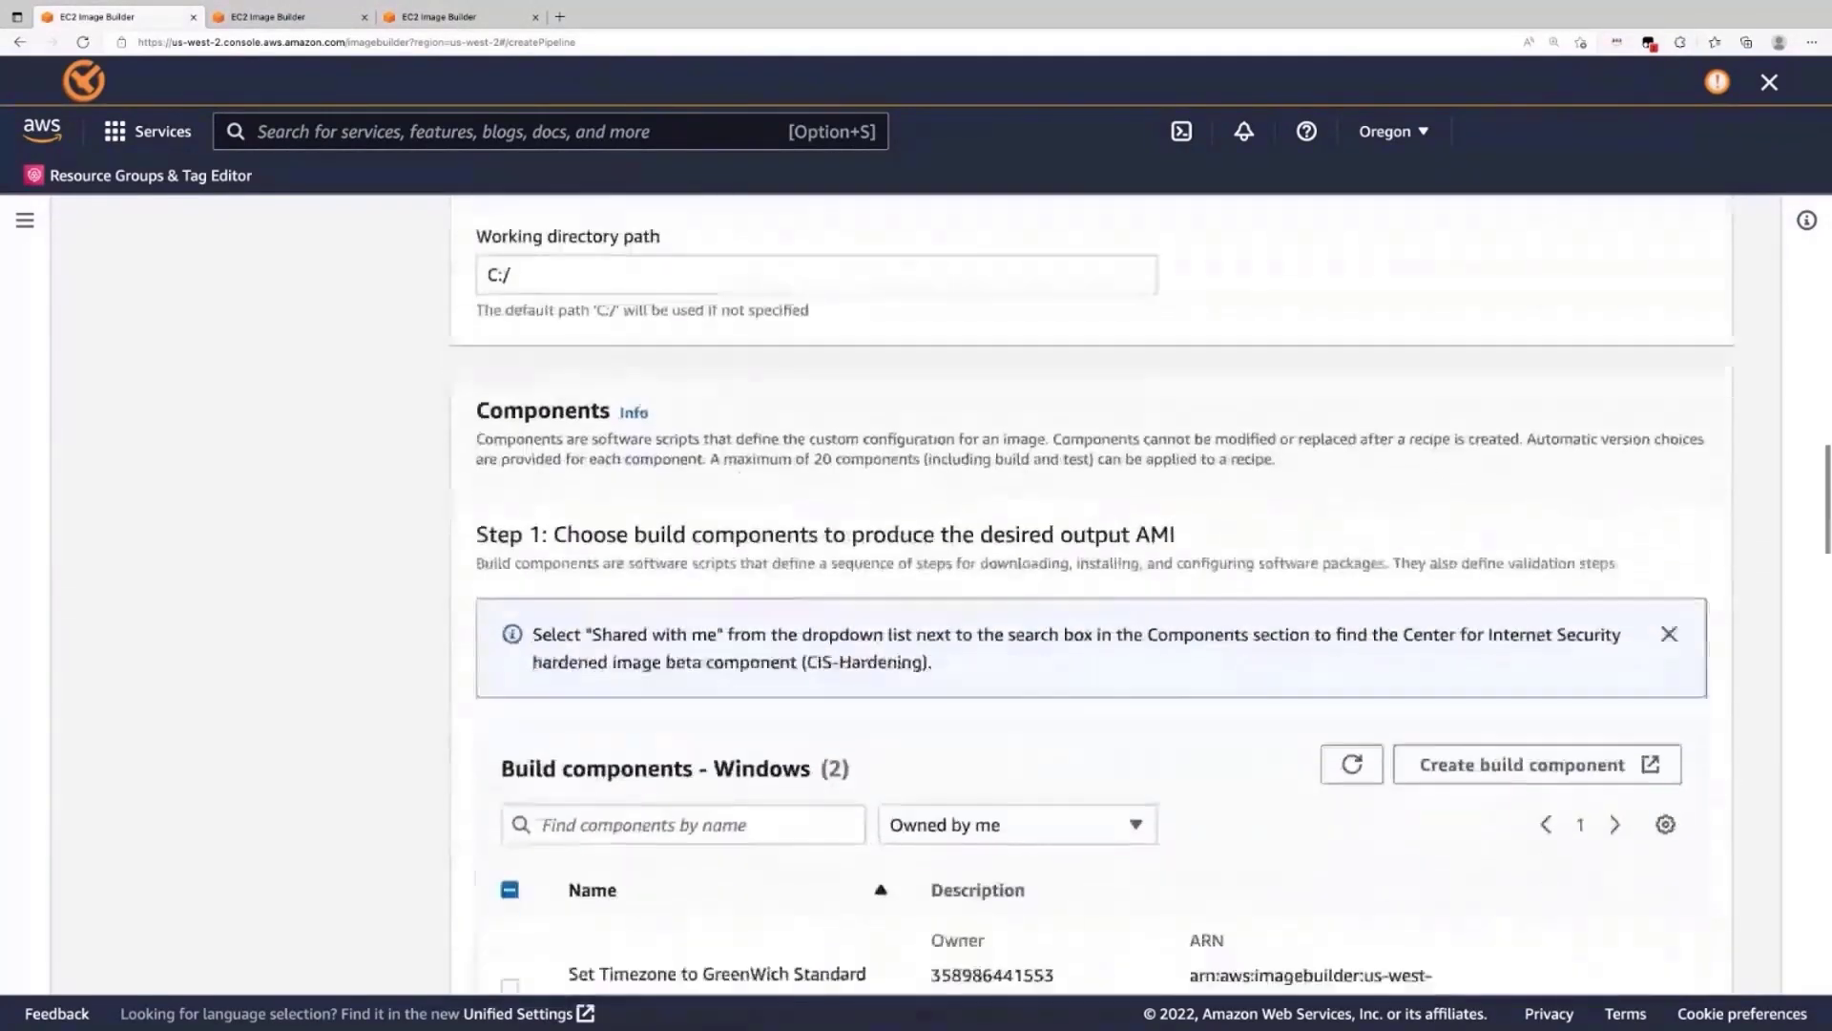
scroll(683, 666, "down", 4)
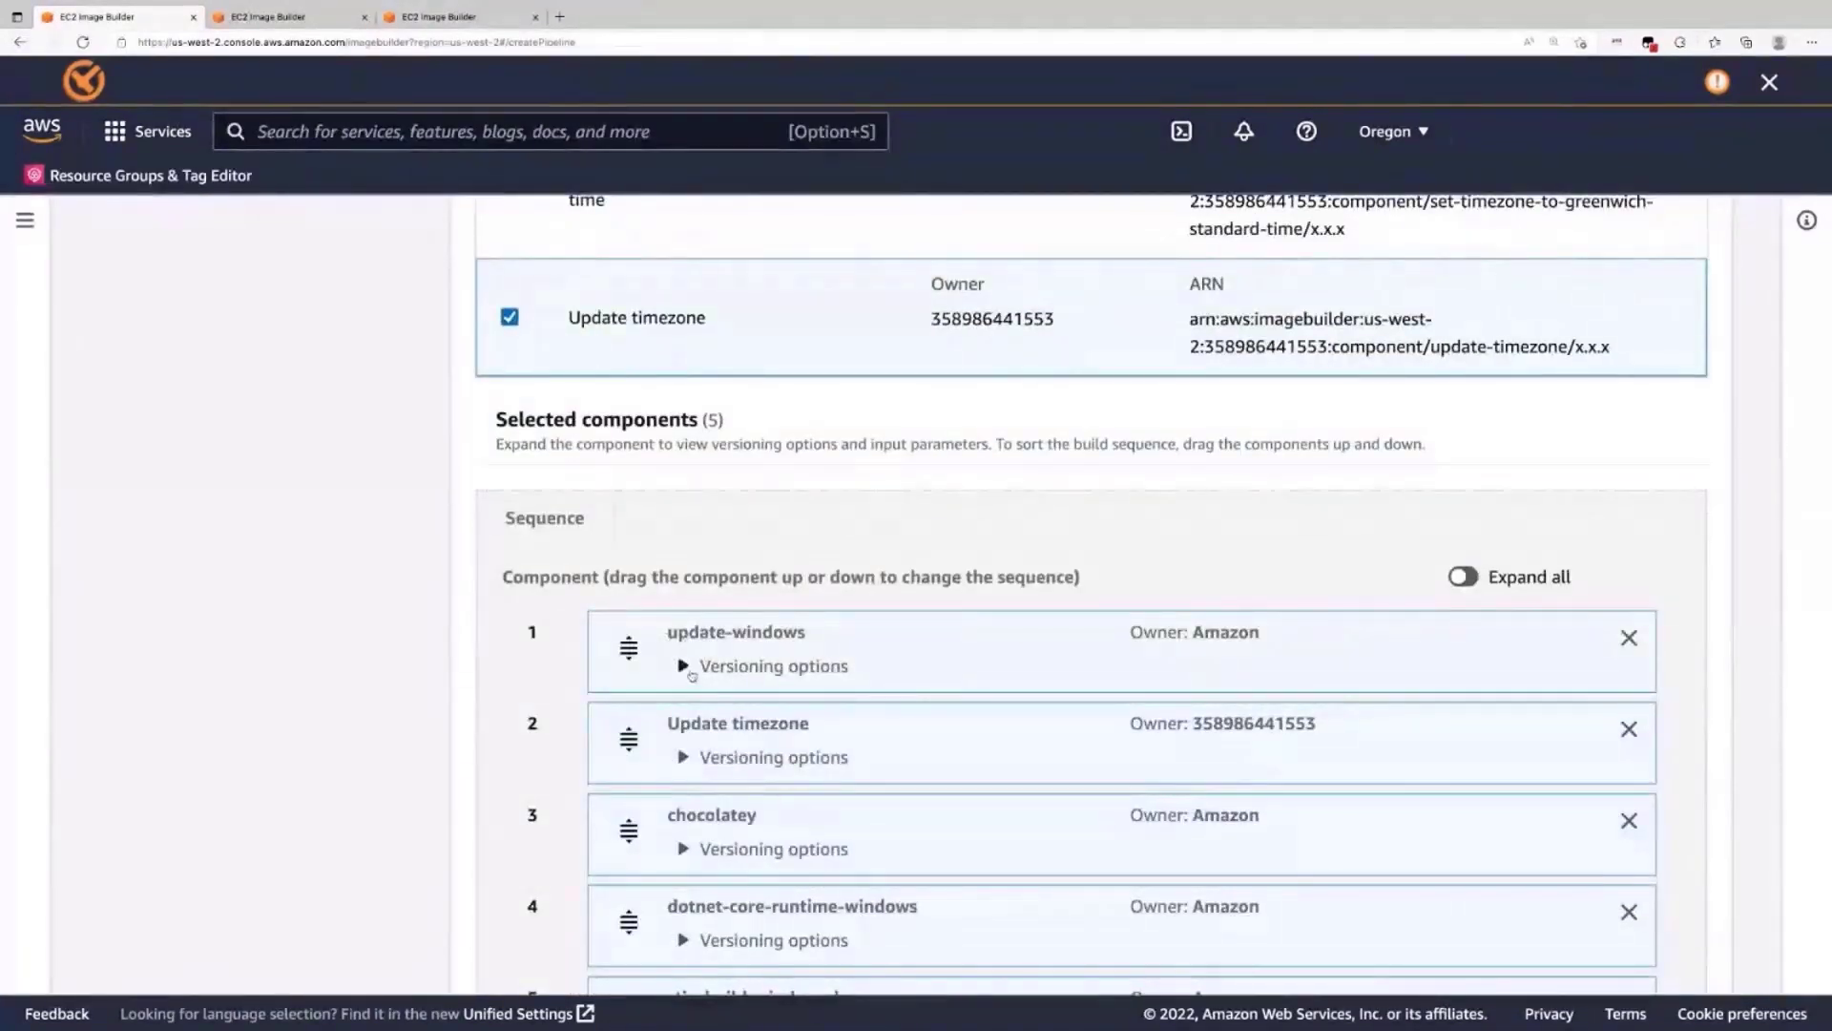
left_click(683, 667)
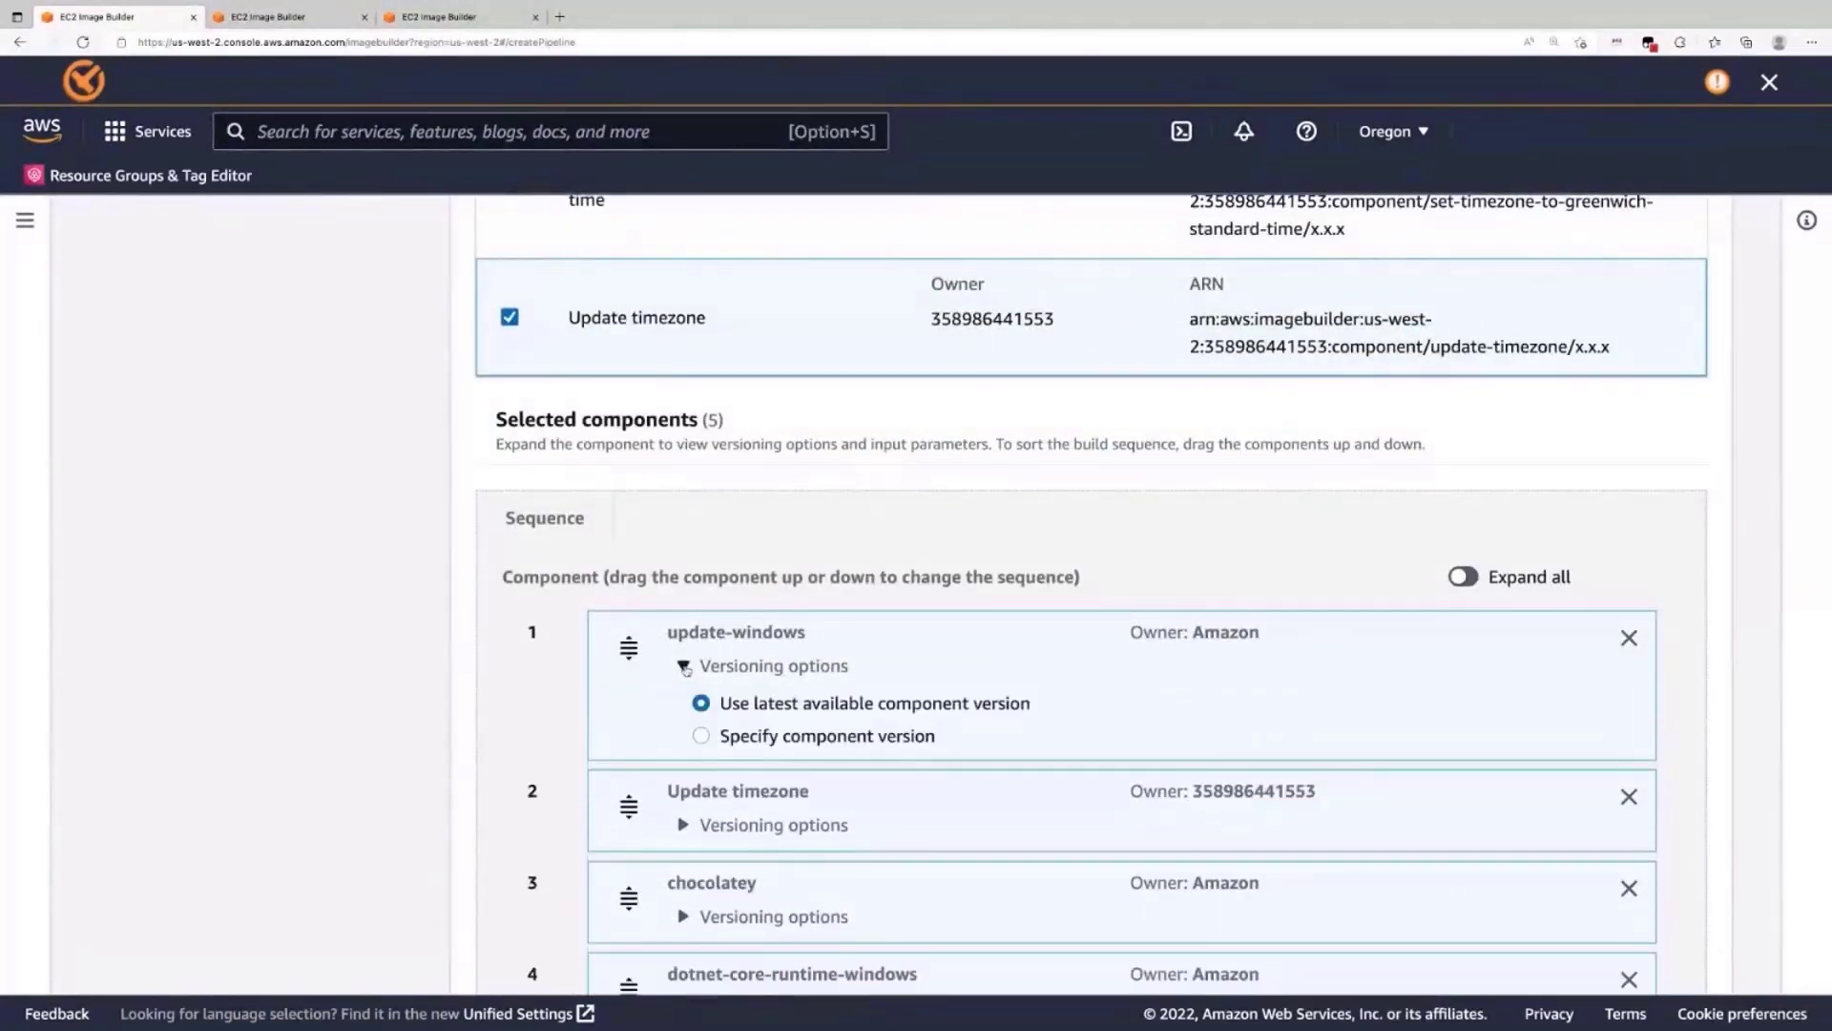
scroll(684, 667, "down", 1)
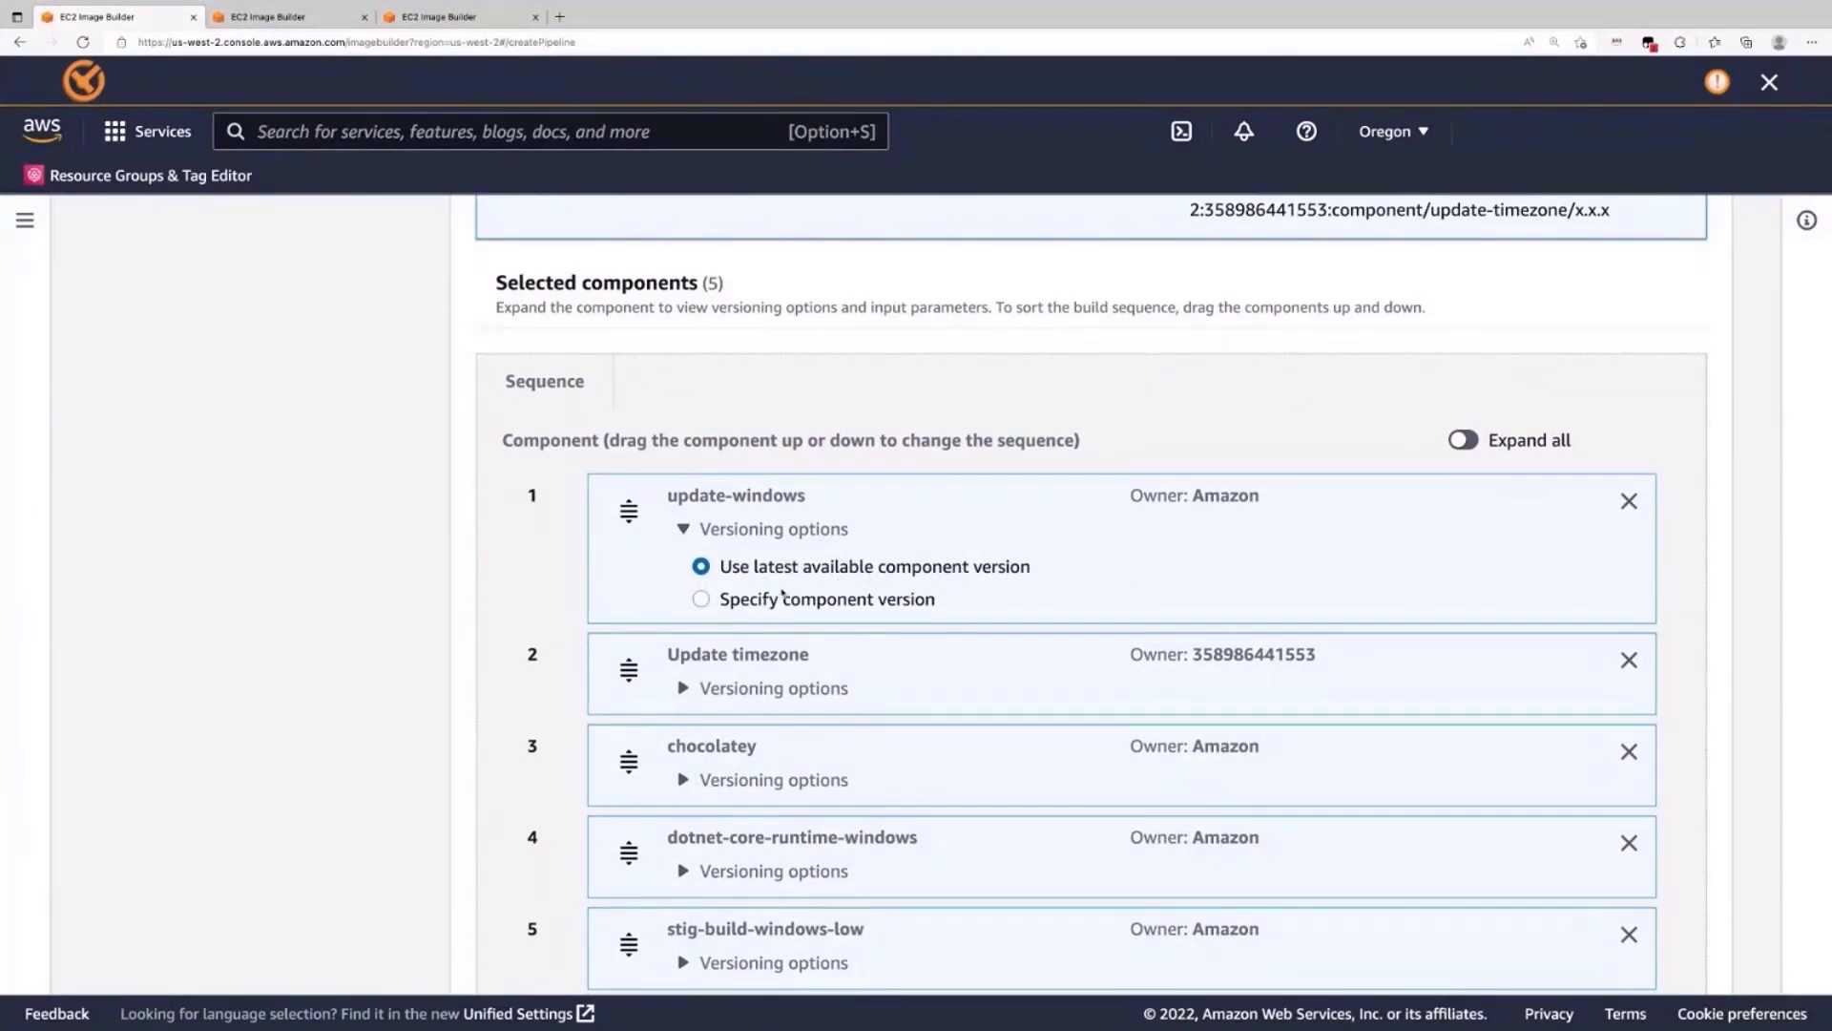
left_click(703, 611)
scroll(756, 714, "down", 2)
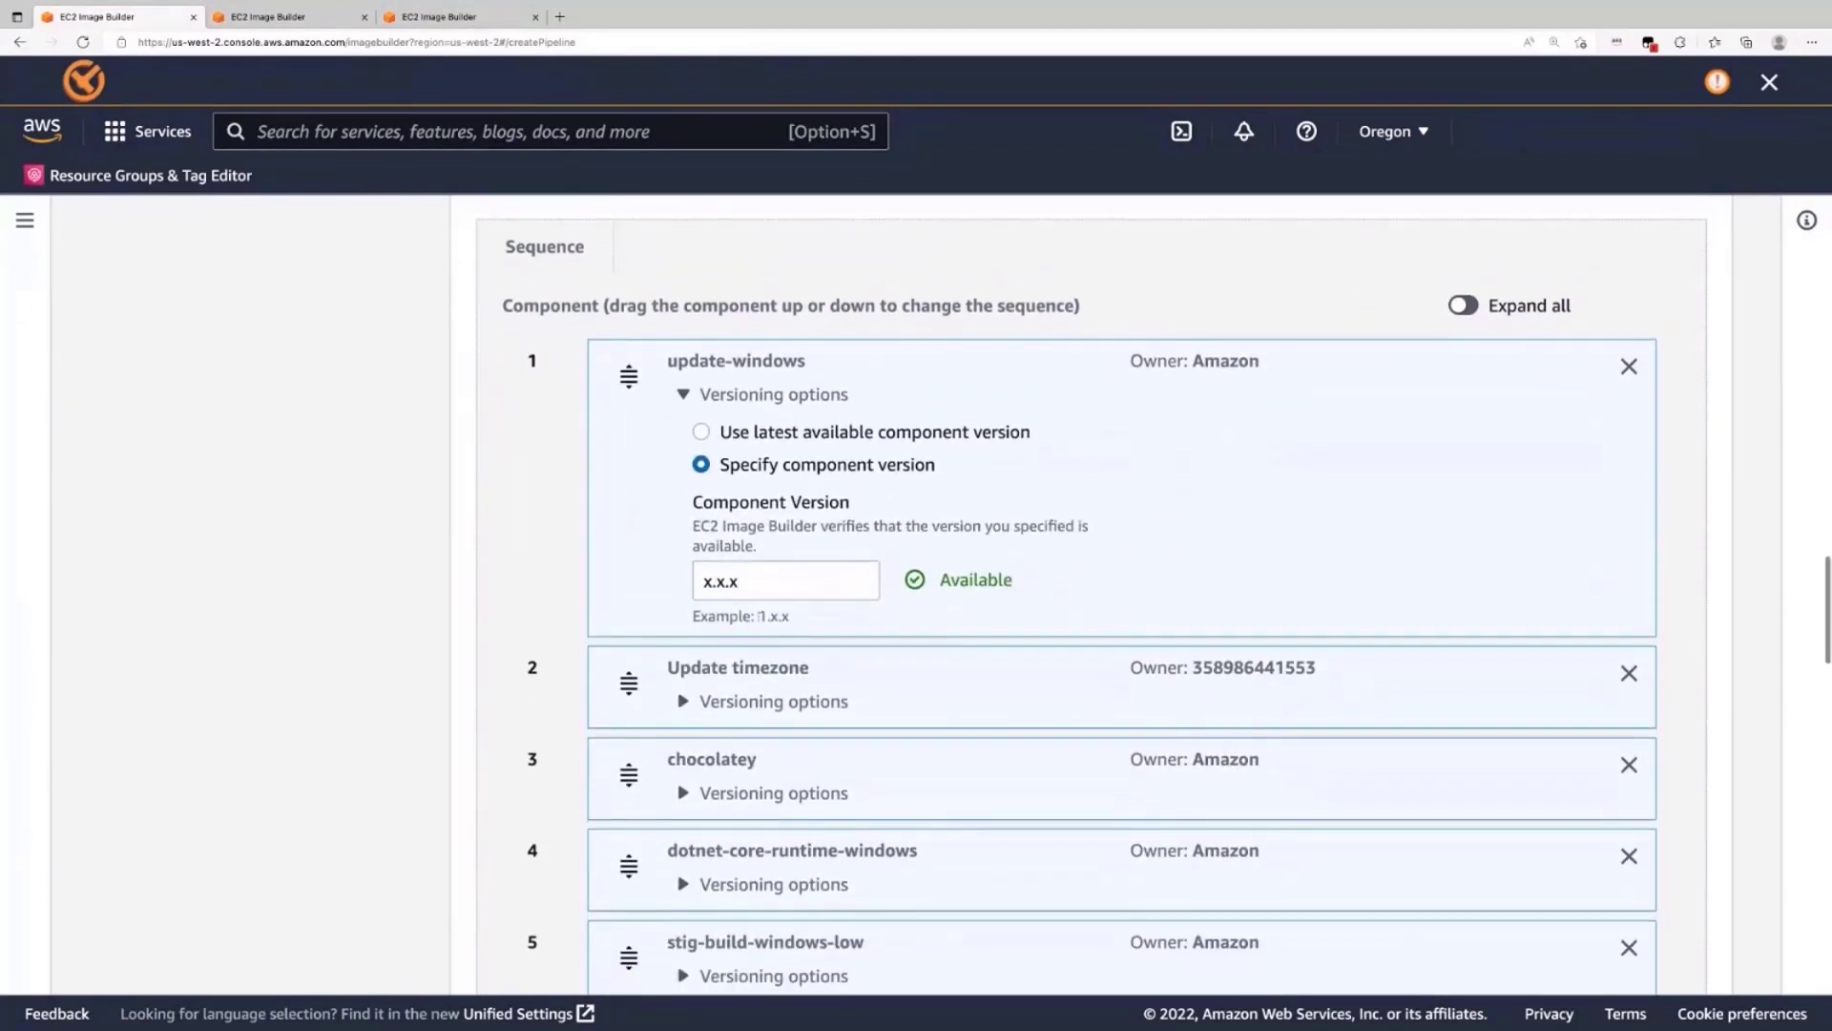
double_click(760, 589)
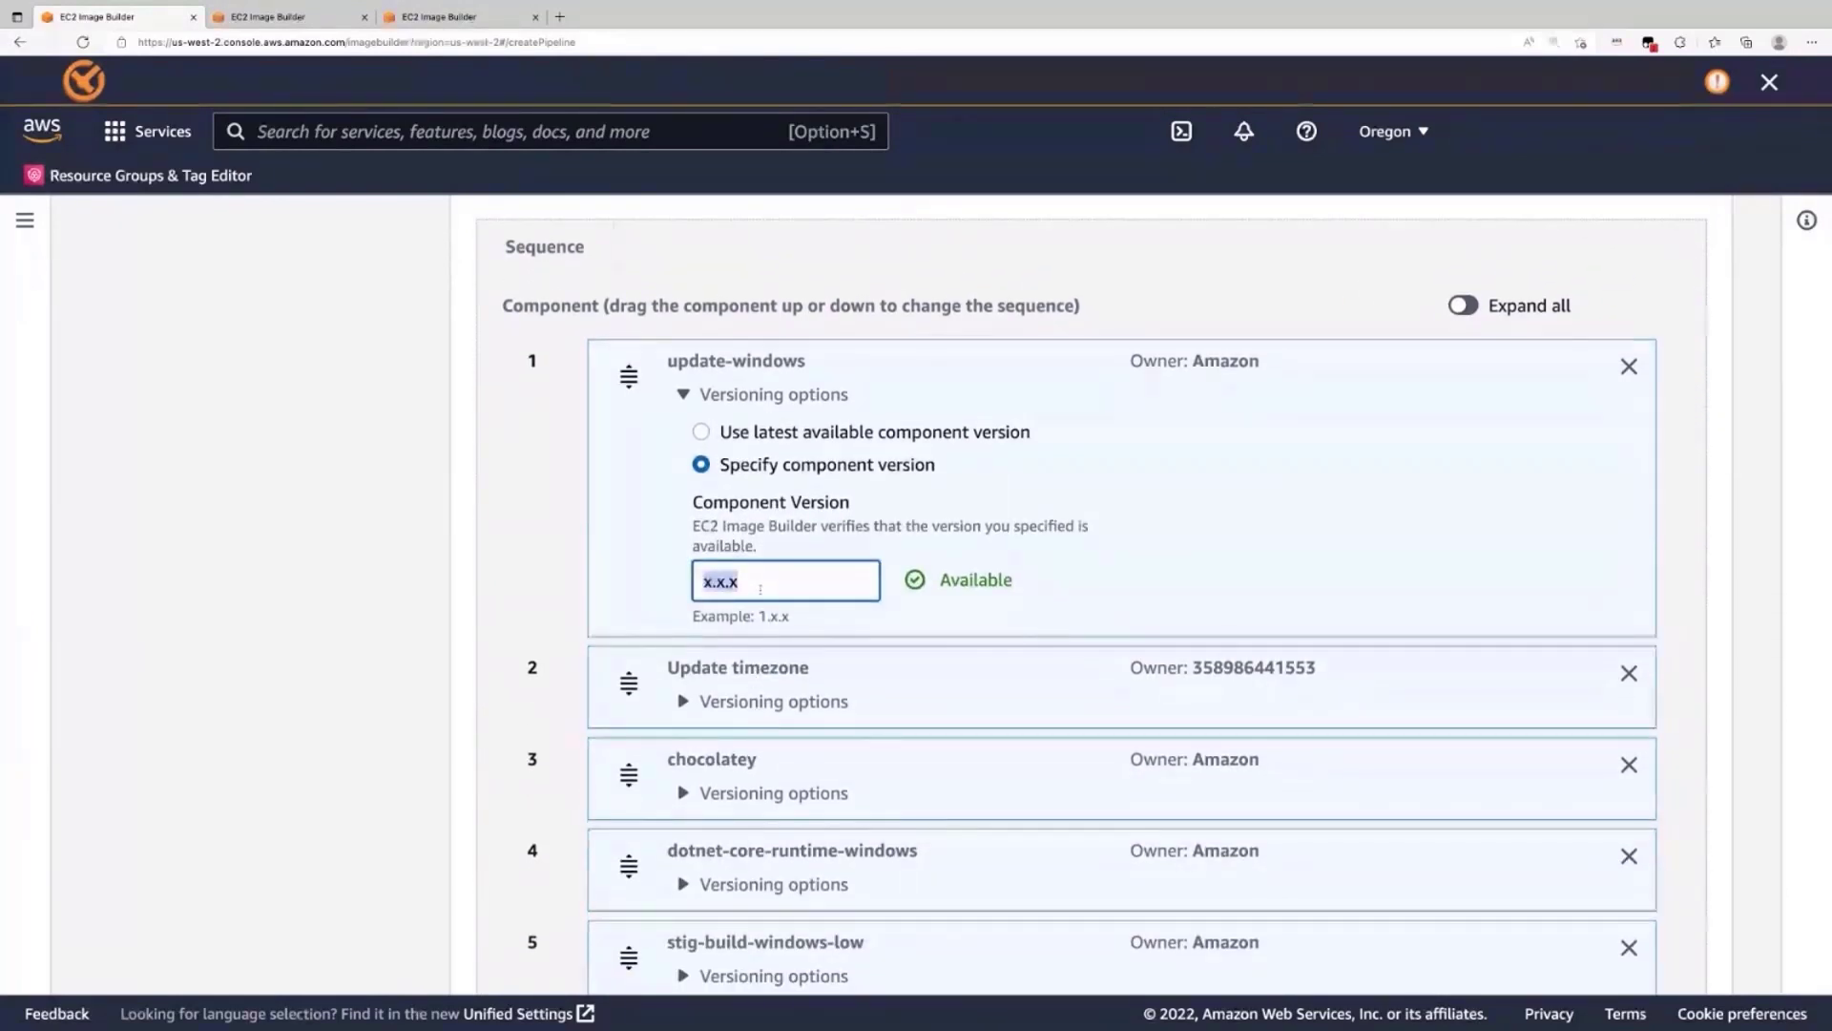
type("1.x.x")
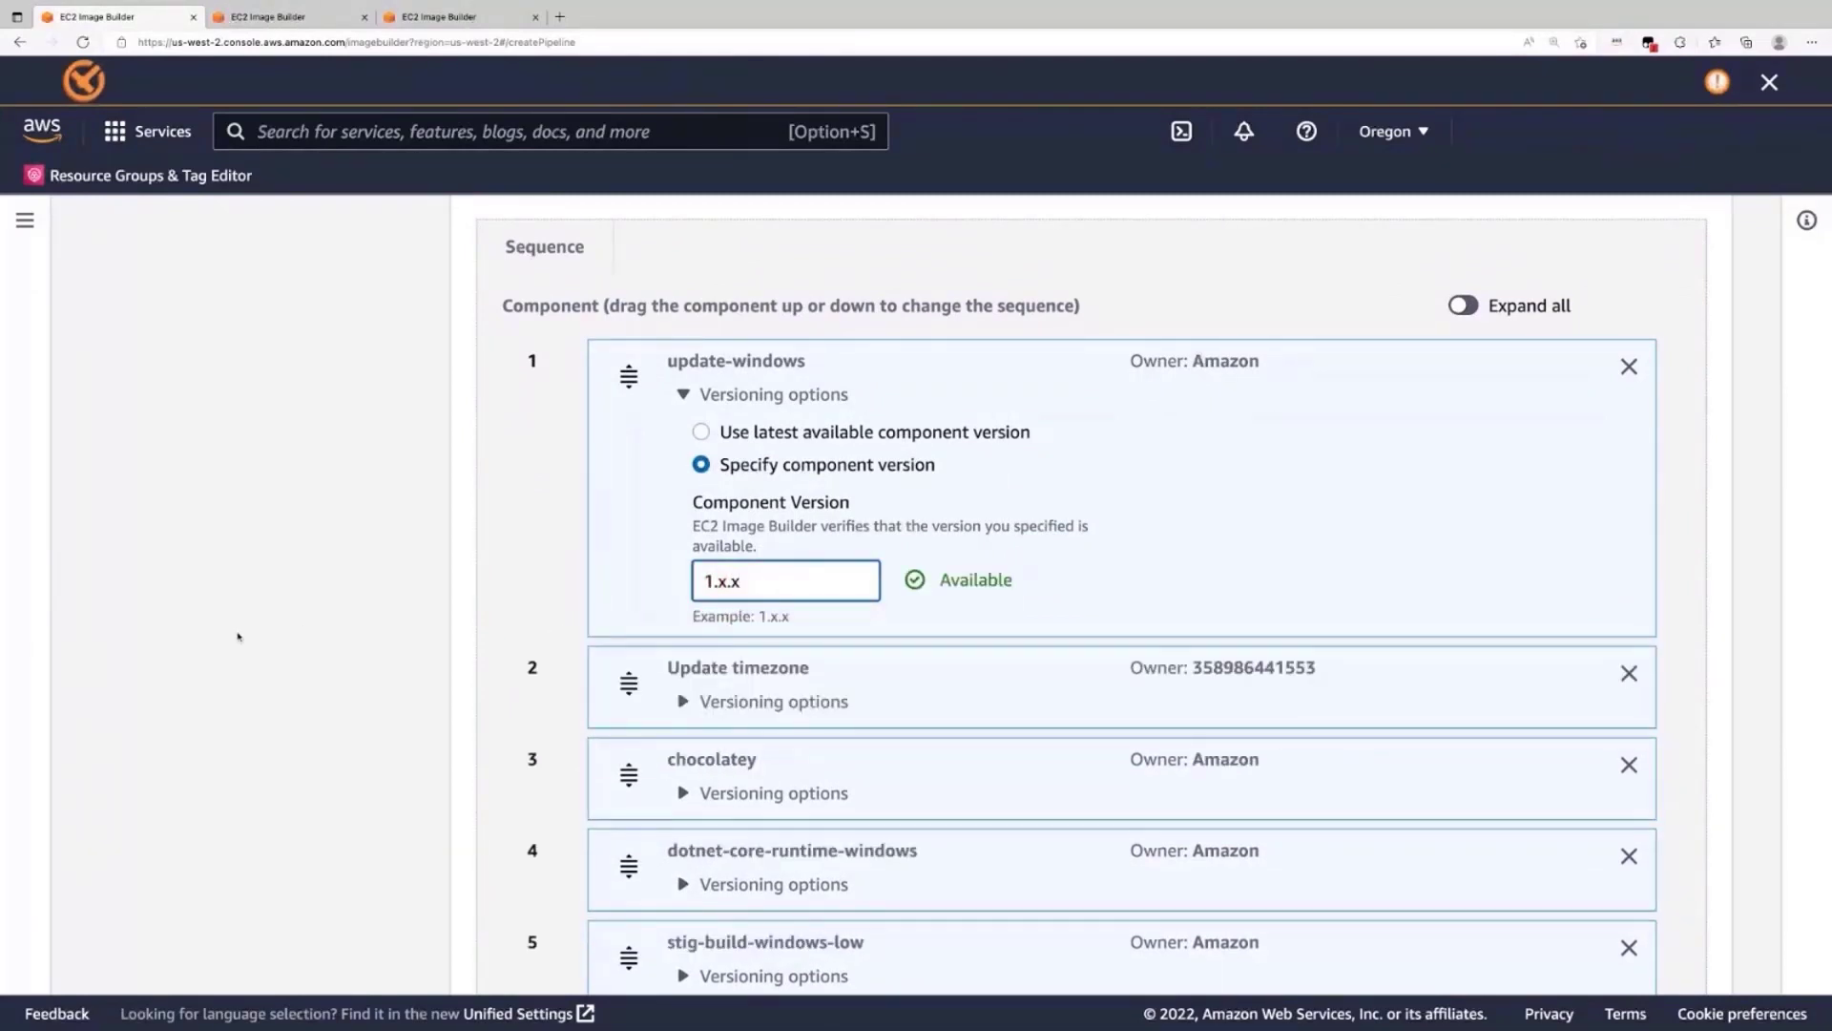
left_click(239, 636)
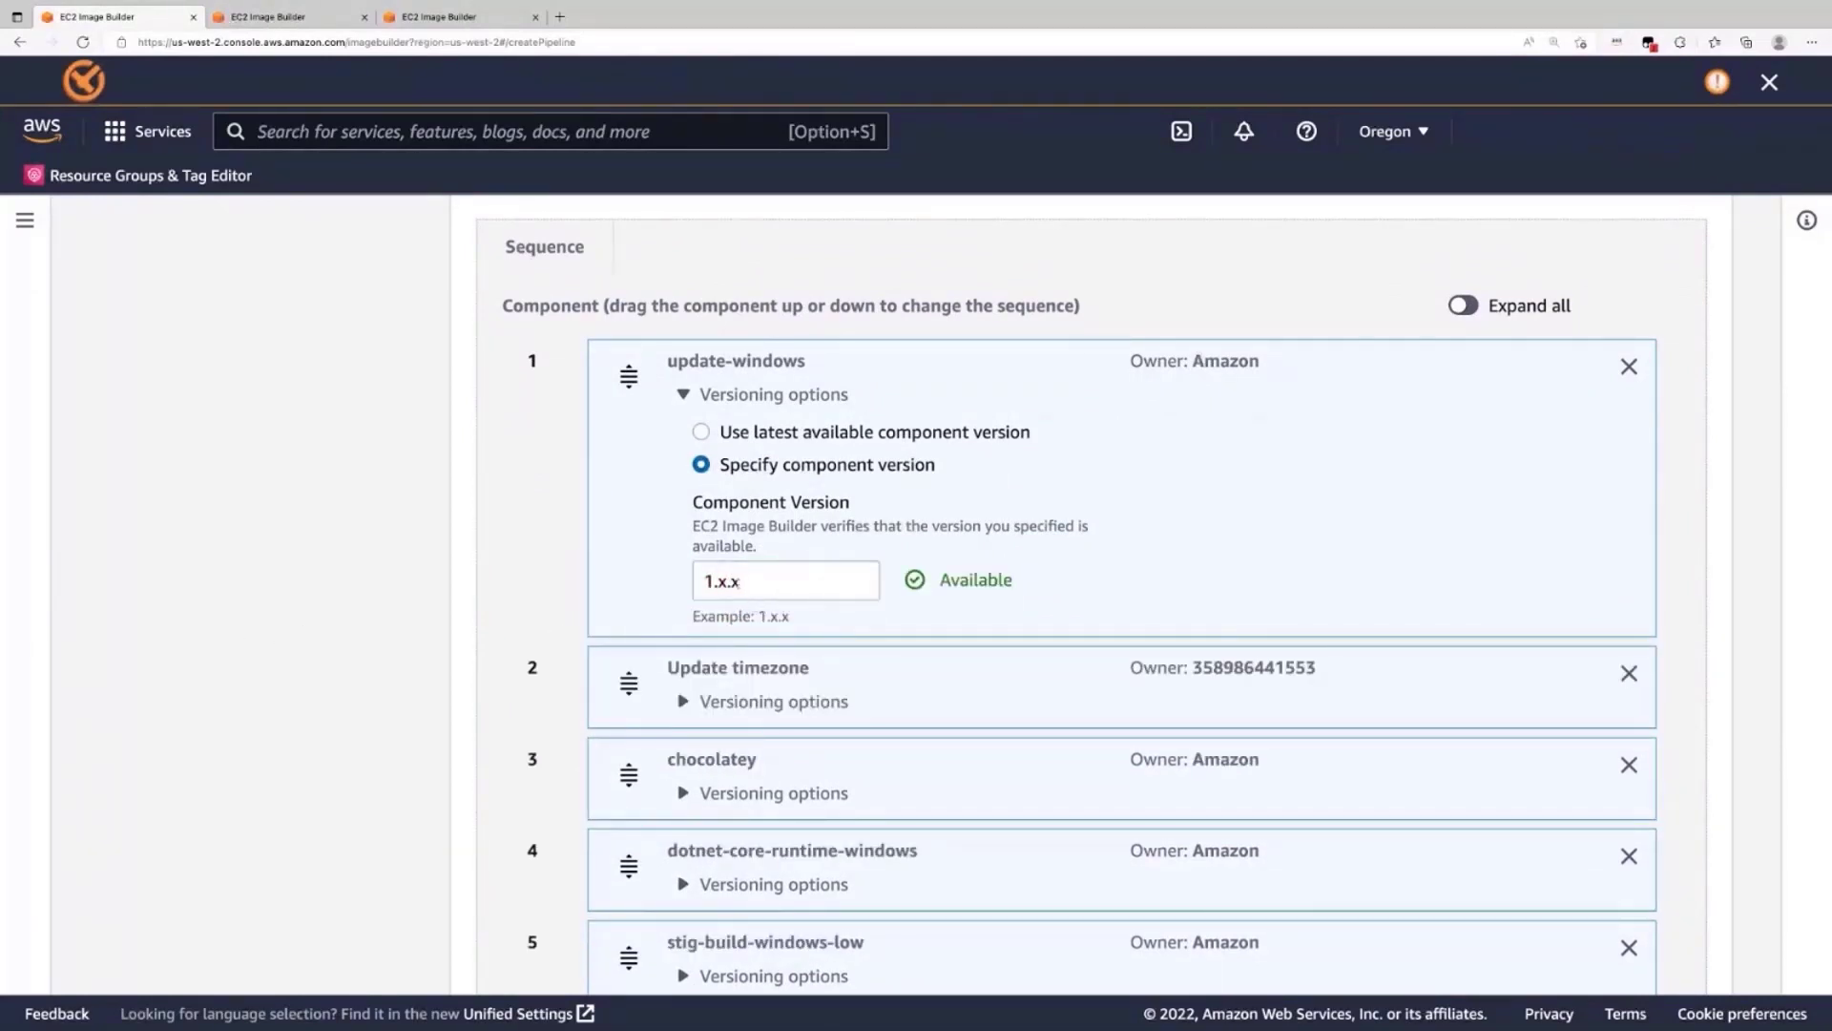
- Change the specified update-windows component version to 2.x.x
left_click(736, 581)
key("BackSpace")
type("2")
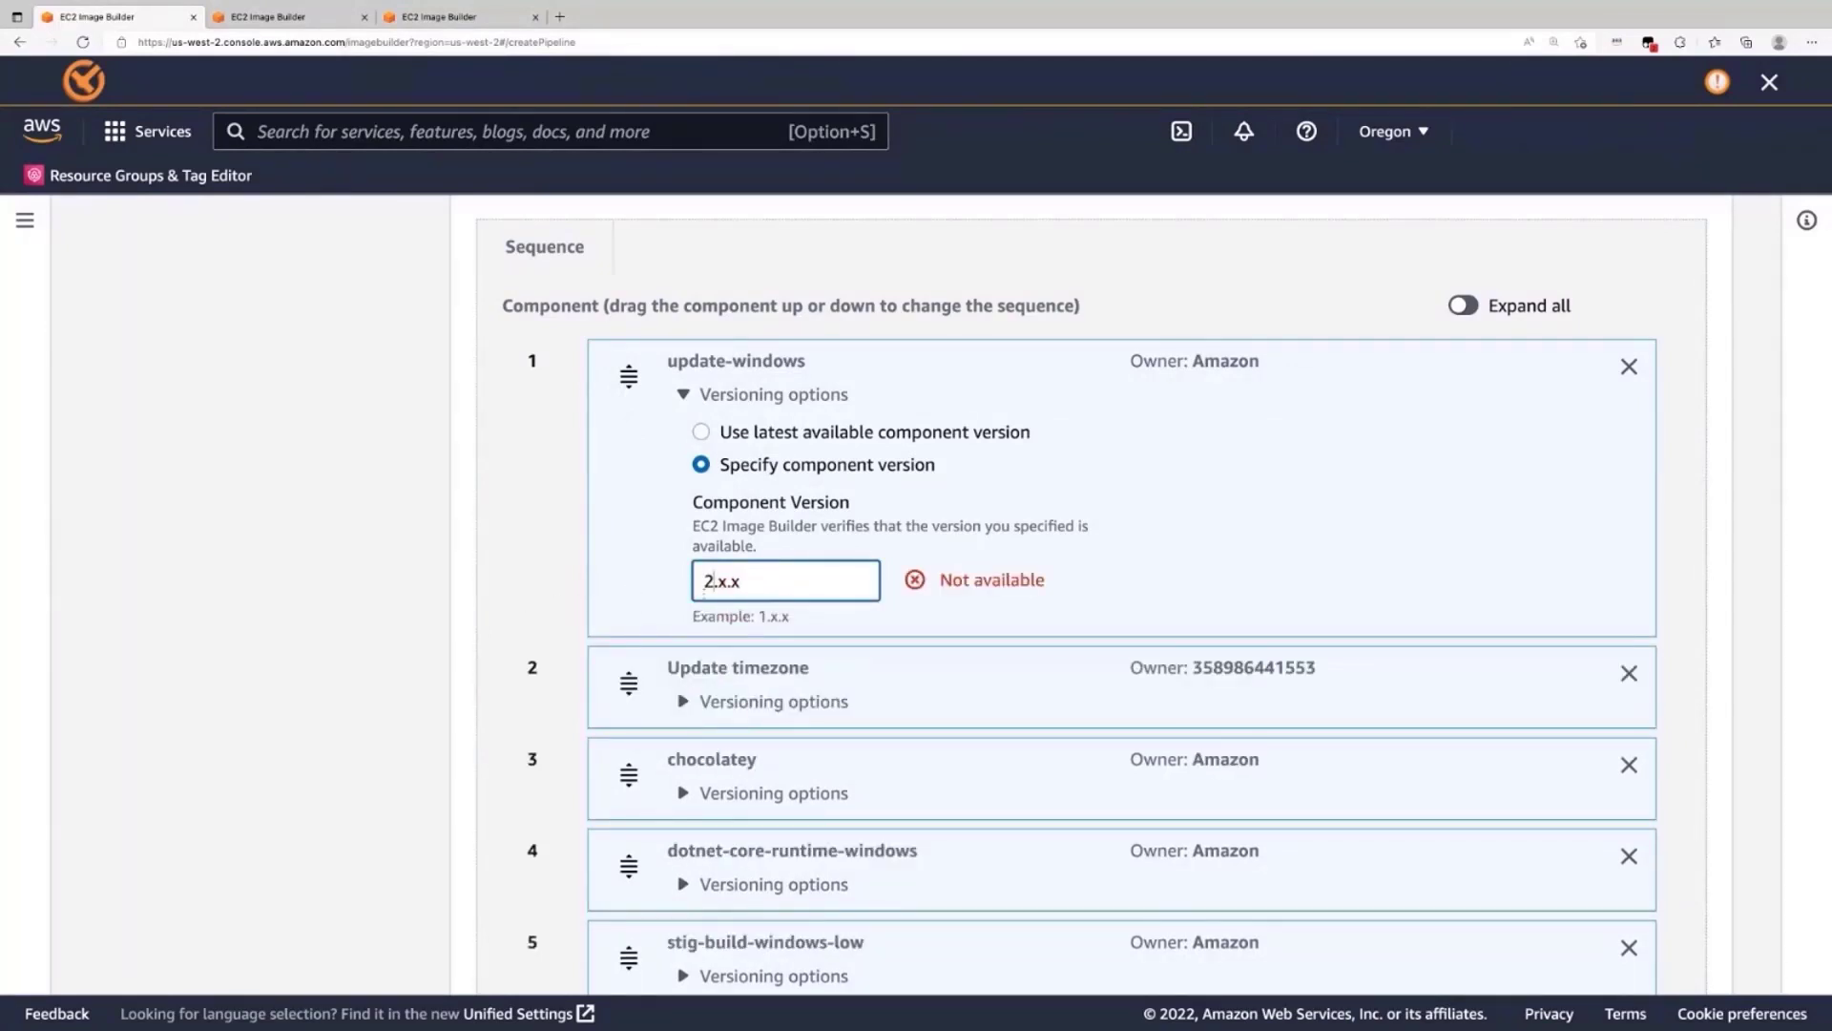
- Set the specified update-windows component version to 1.x.x
key("BackSpace")
type("1")
left_click(313, 685)
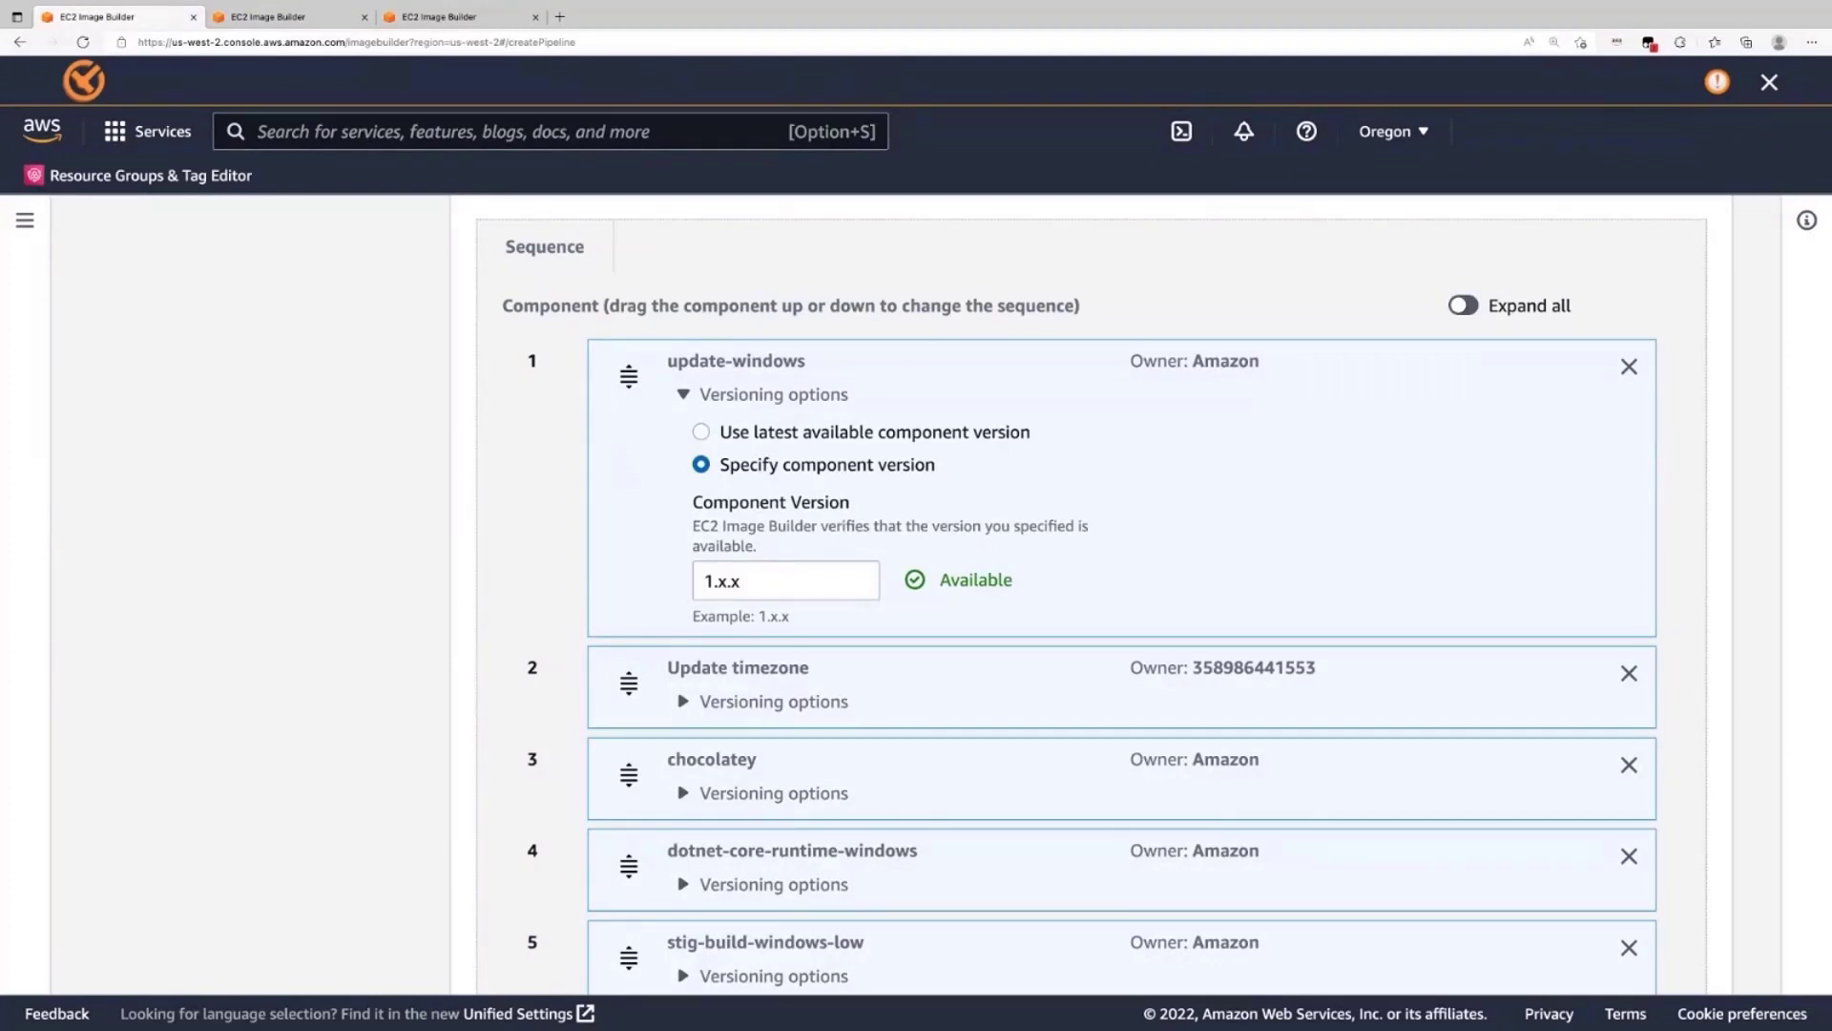
- Review the selected build components and their sequence, and examine the ownership filter options for the Windows test components
scroll(531, 614, "down", 2)
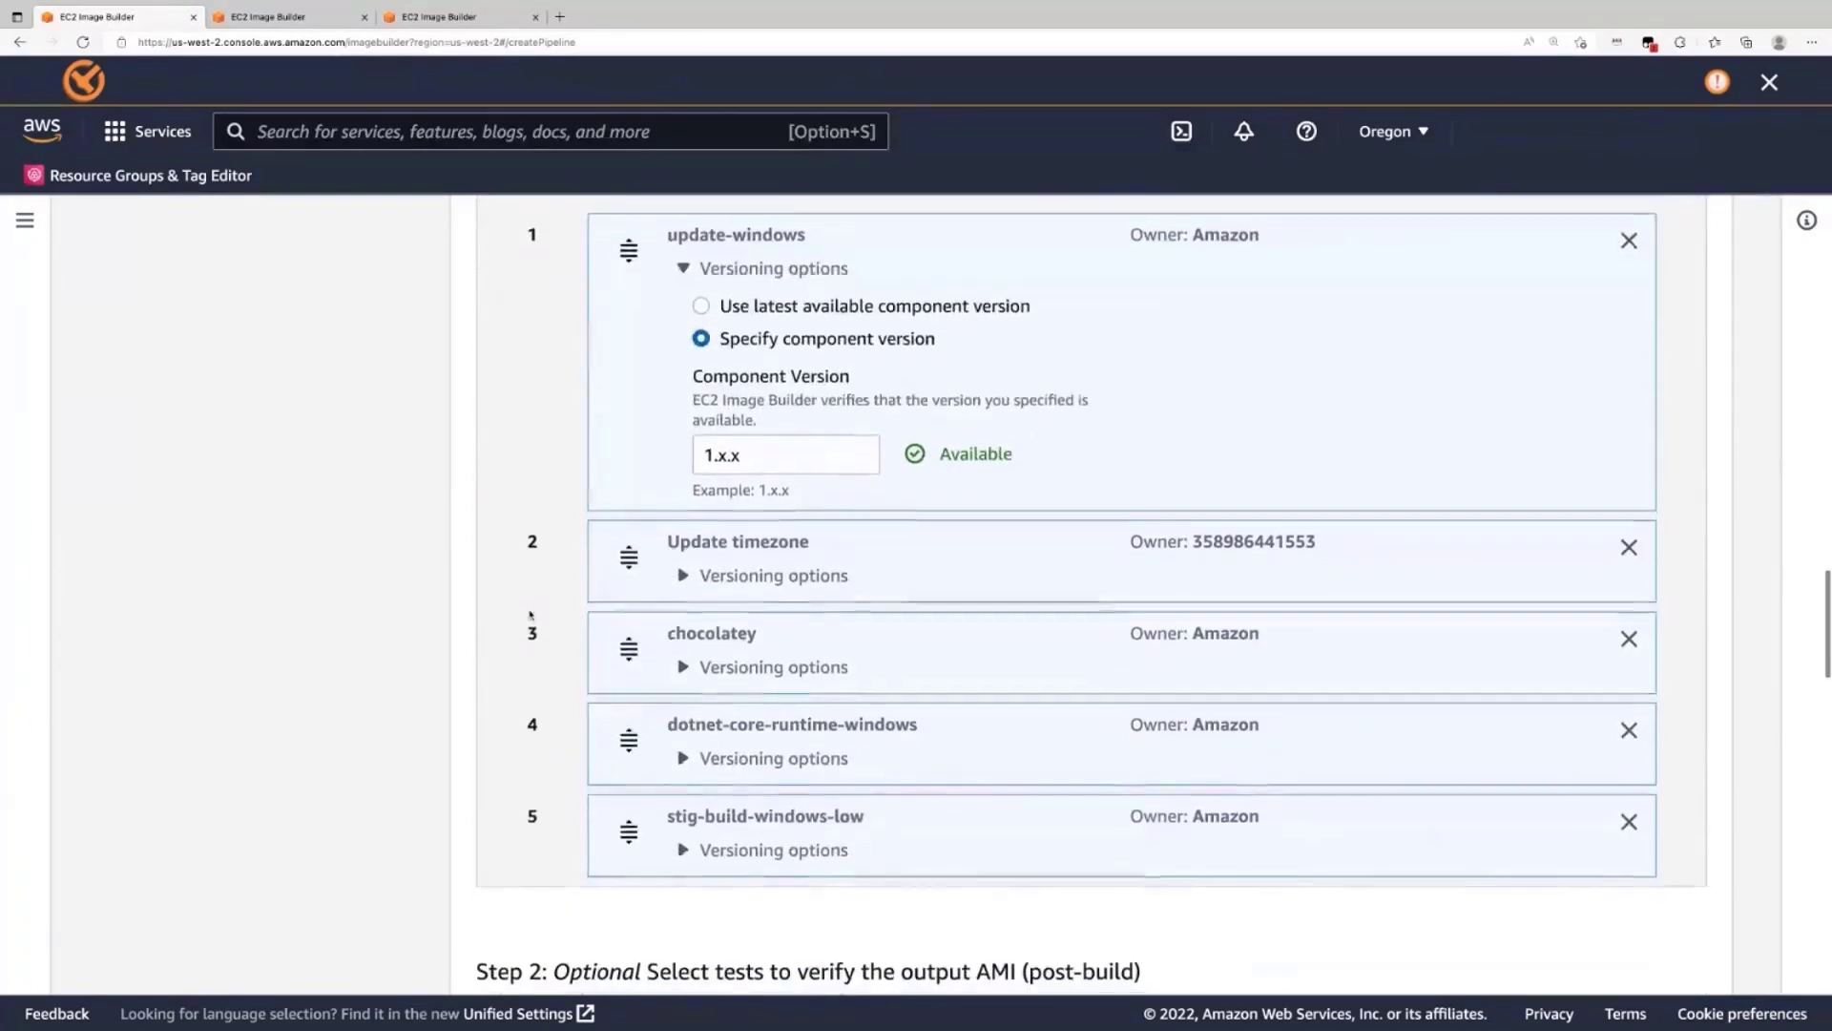
scroll(530, 614, "up", 8)
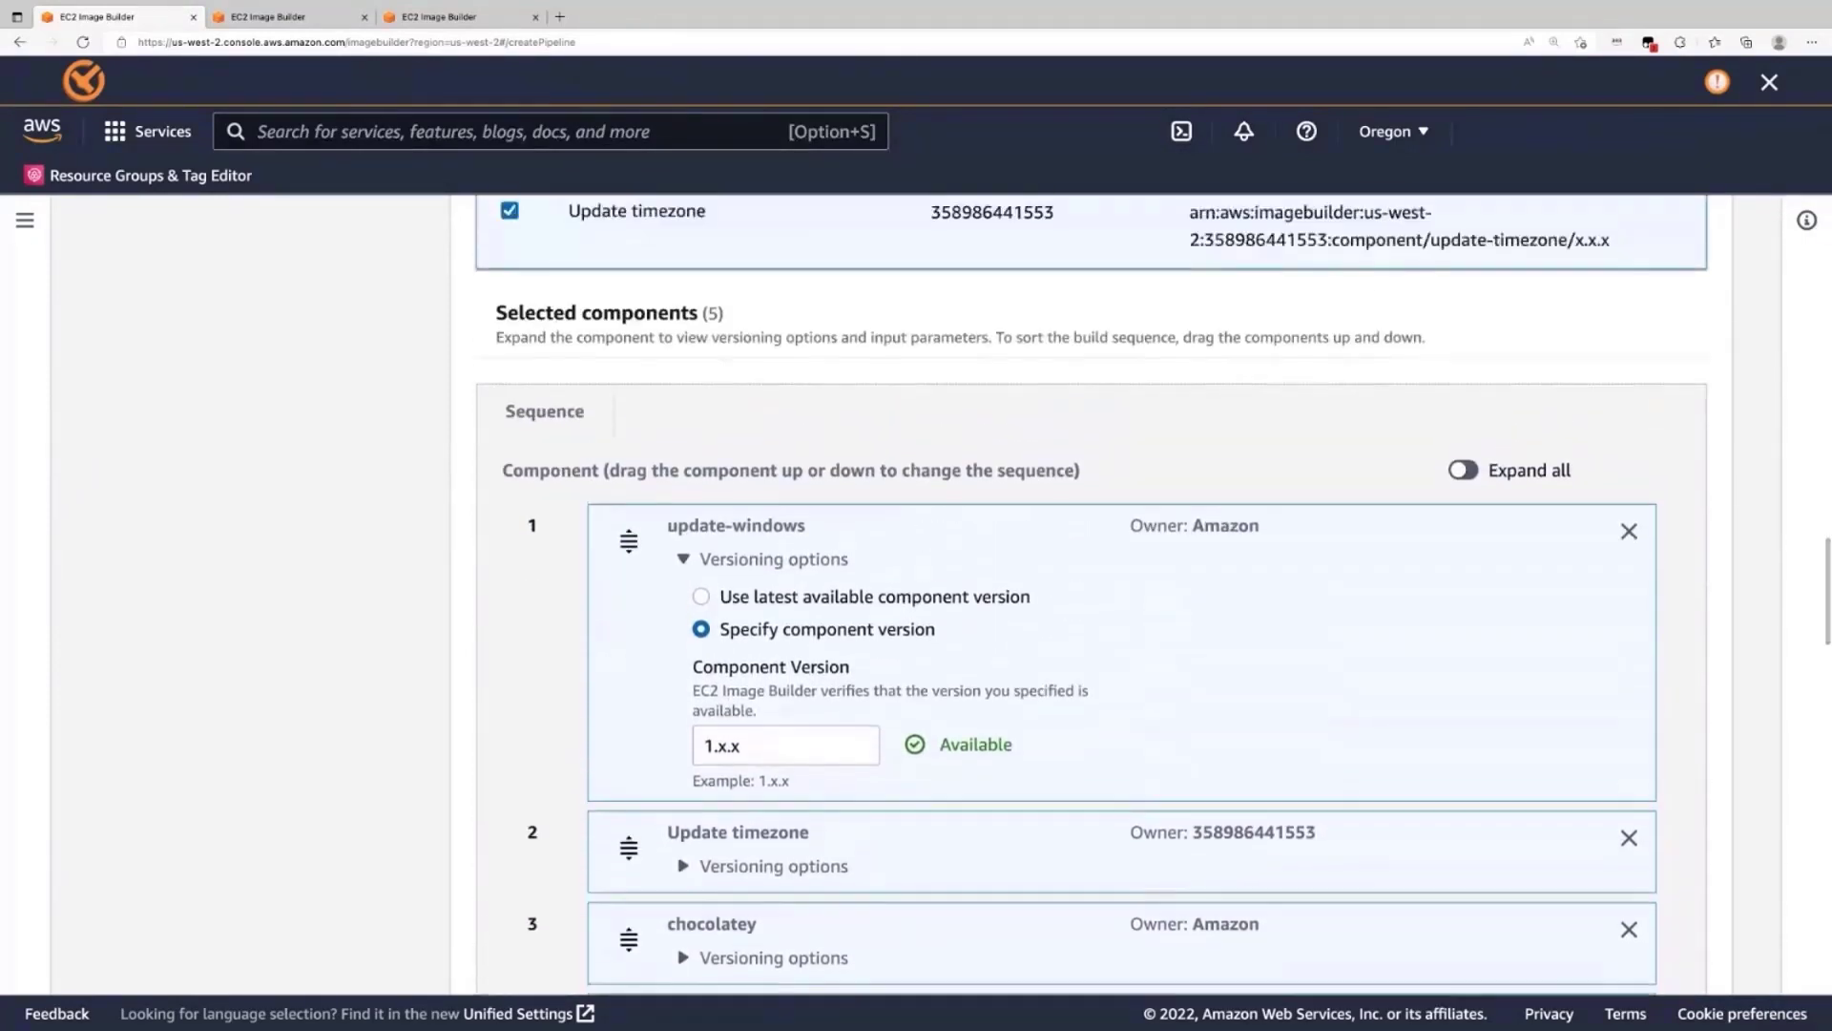
scroll(541, 320, "up", 1)
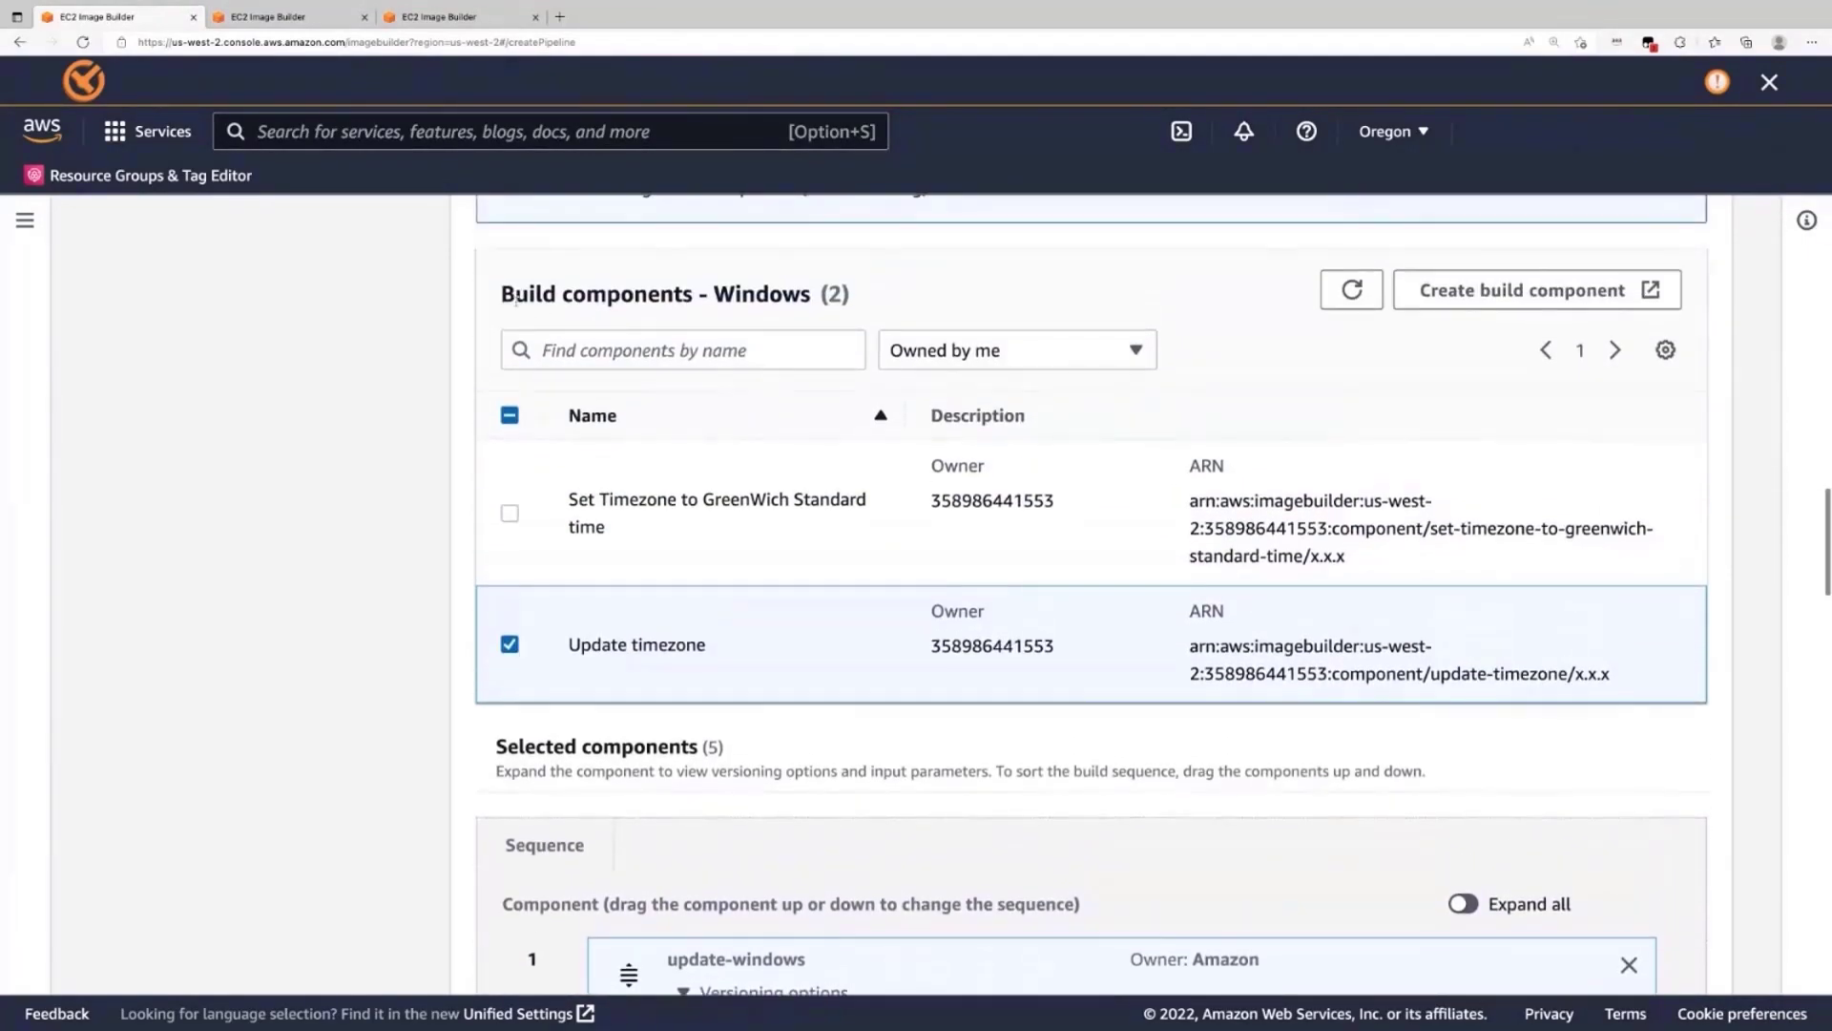
scroll(554, 300, "down", 4)
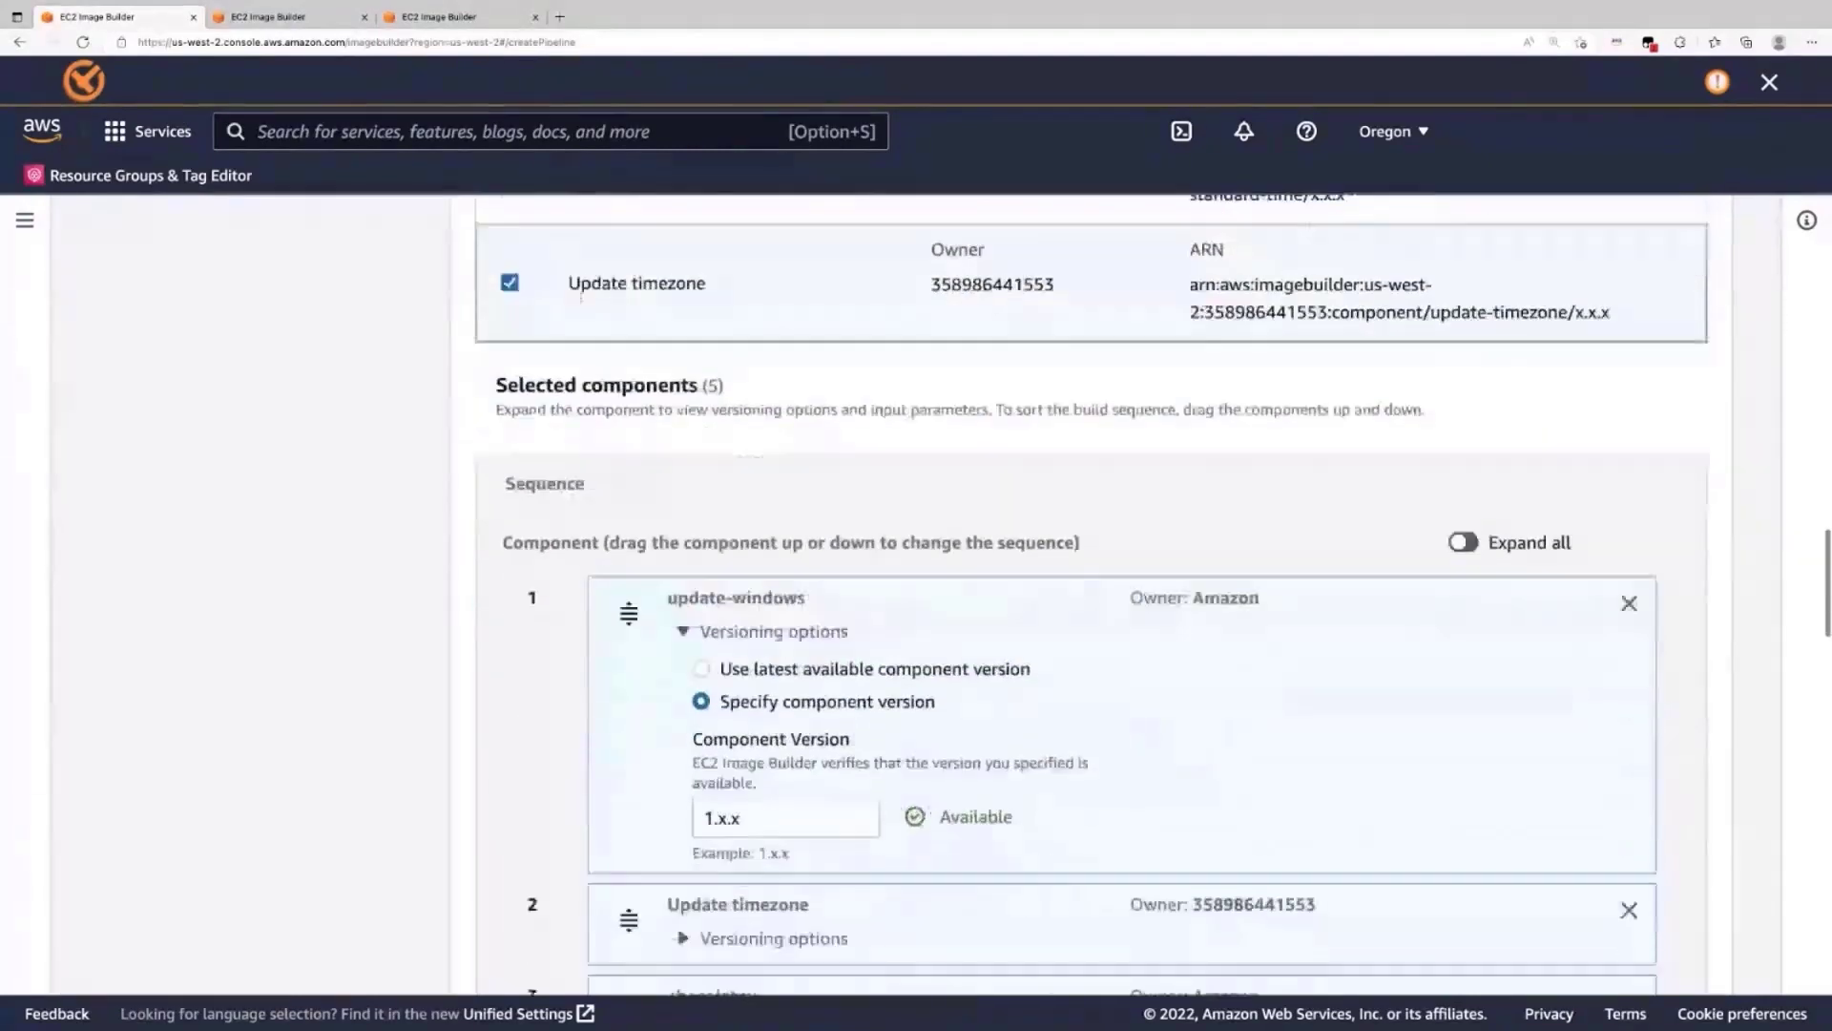
scroll(581, 296, "down", 10)
scroll(570, 425, "down", 1)
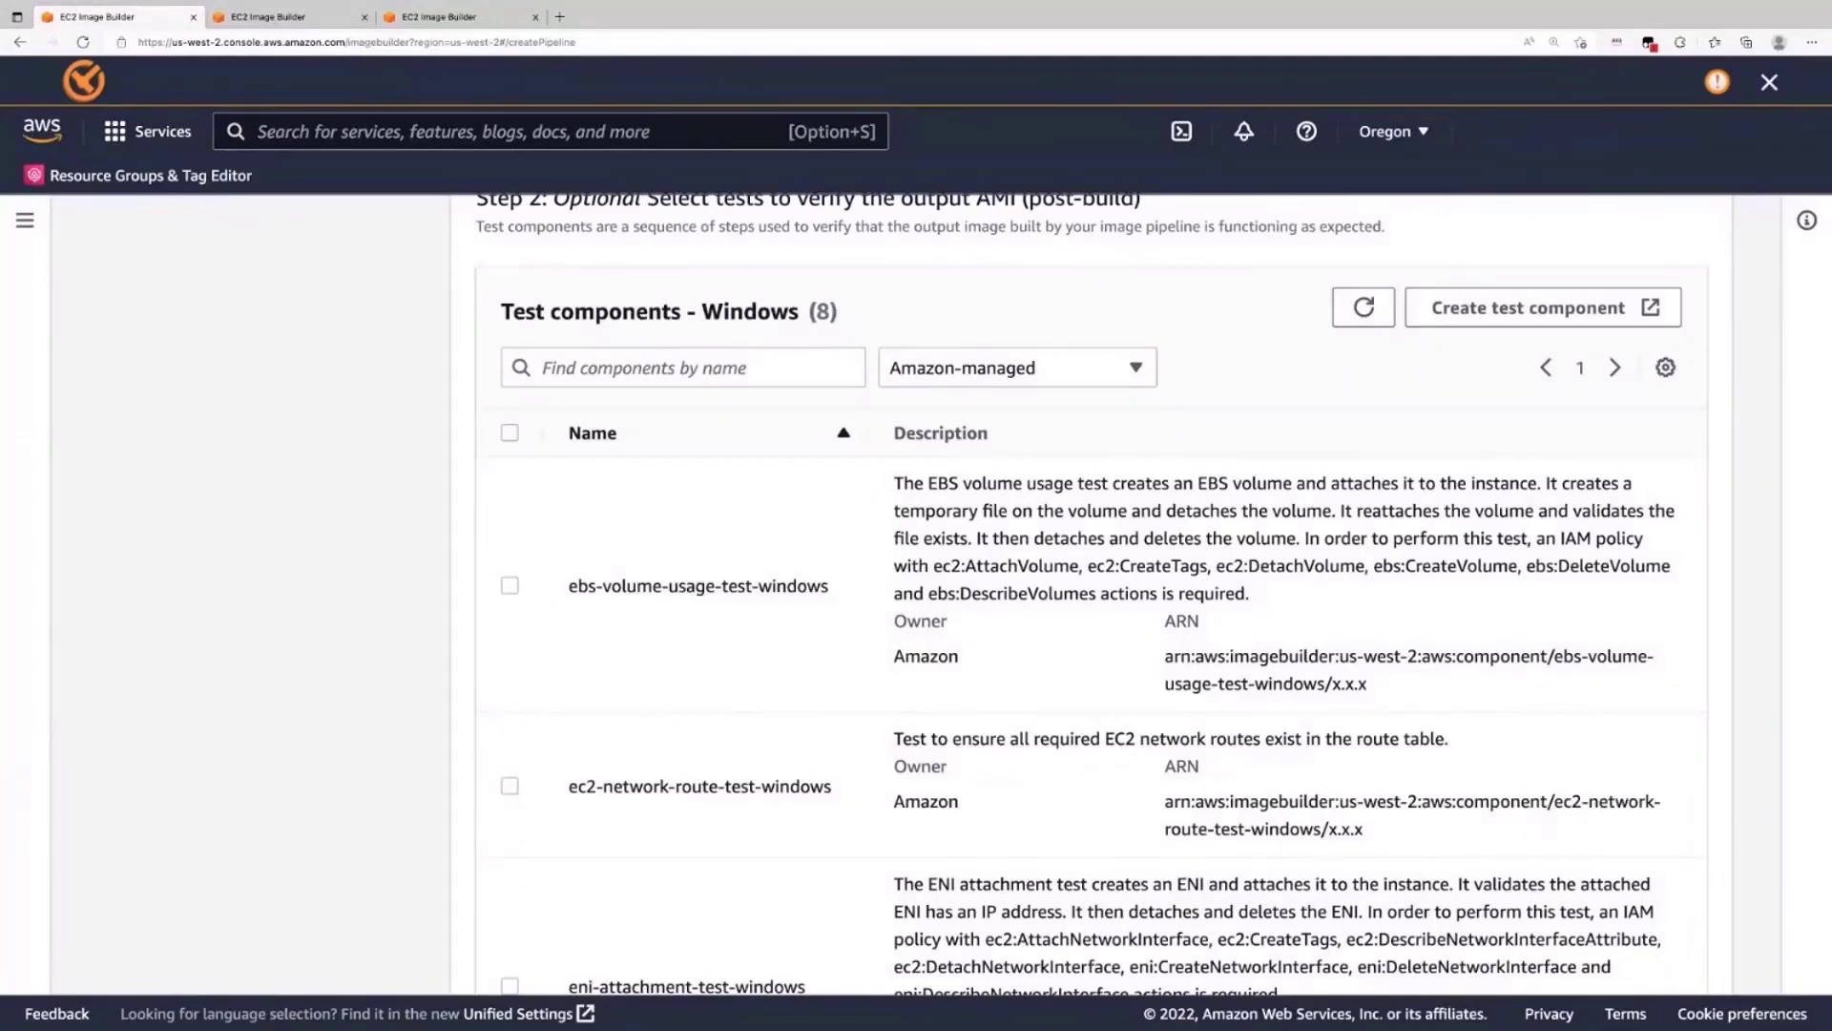
left_click(954, 371)
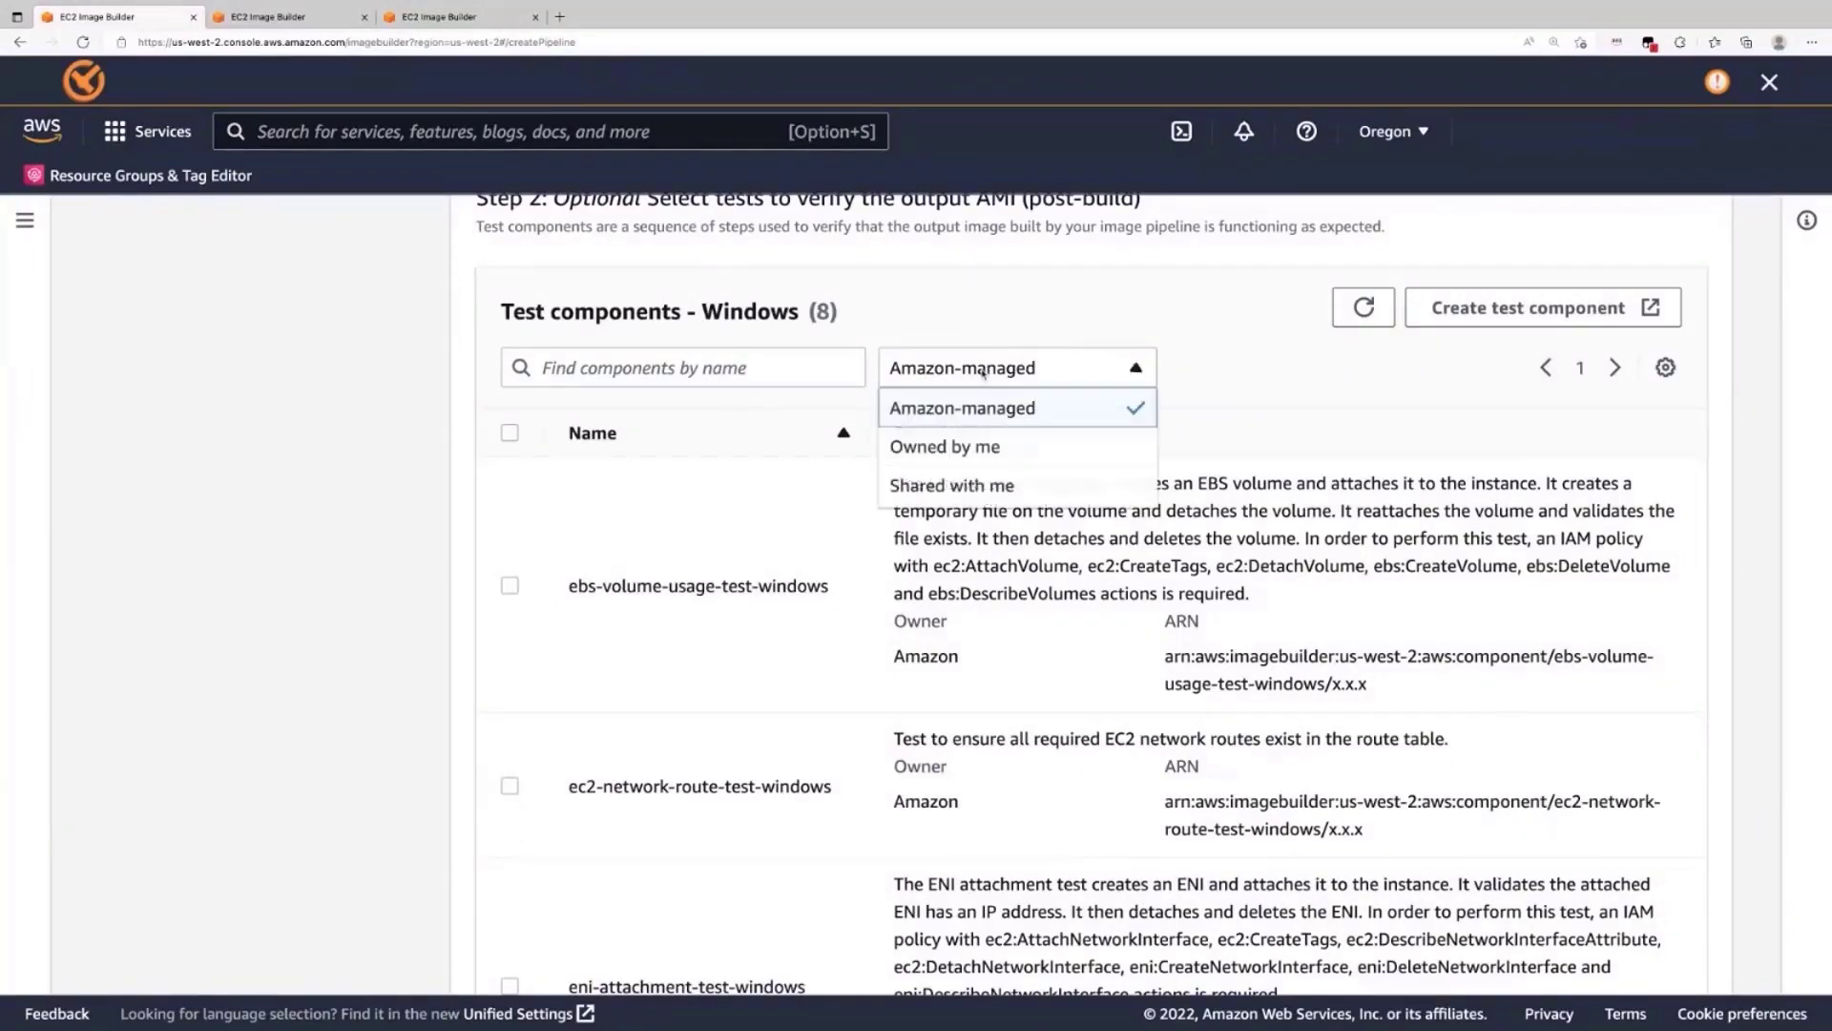
left_click(417, 606)
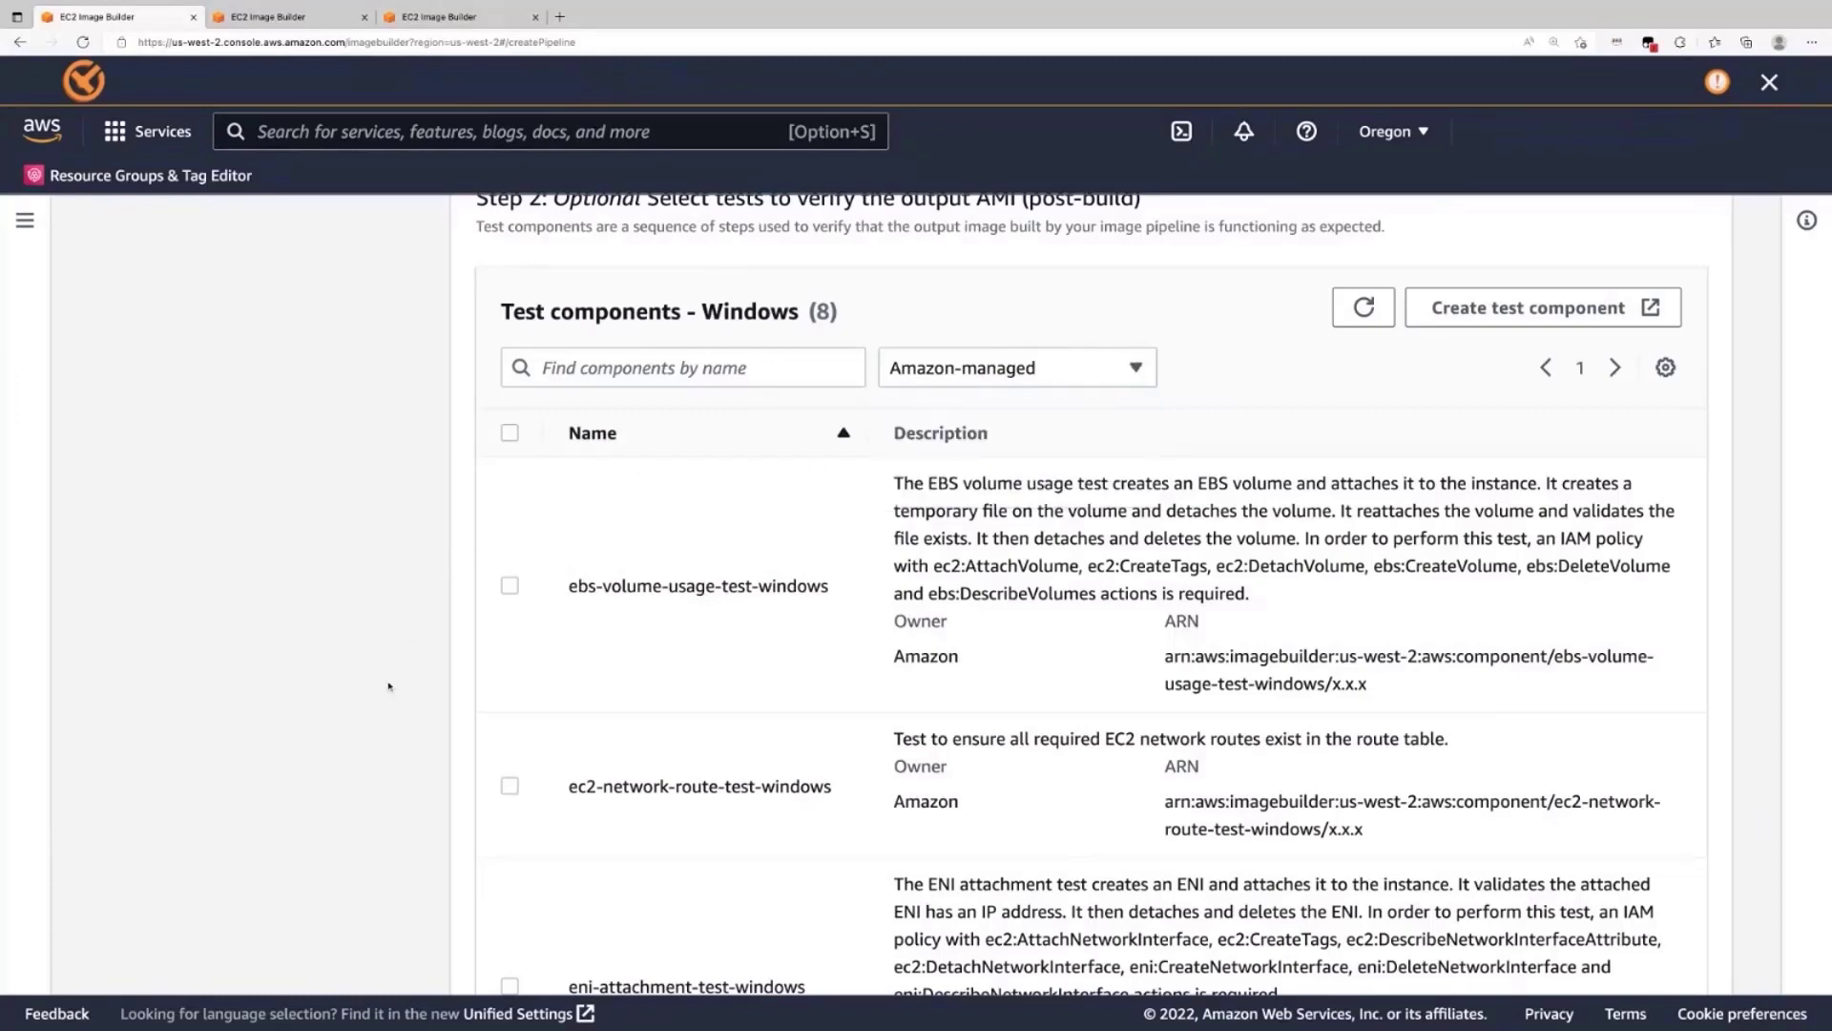
- Select the Amazon-managed tests inspector-test-windows and reboot-test-windows for verifying the output AMI
scroll(349, 820, "down", 2)
scroll(349, 819, "down", 4)
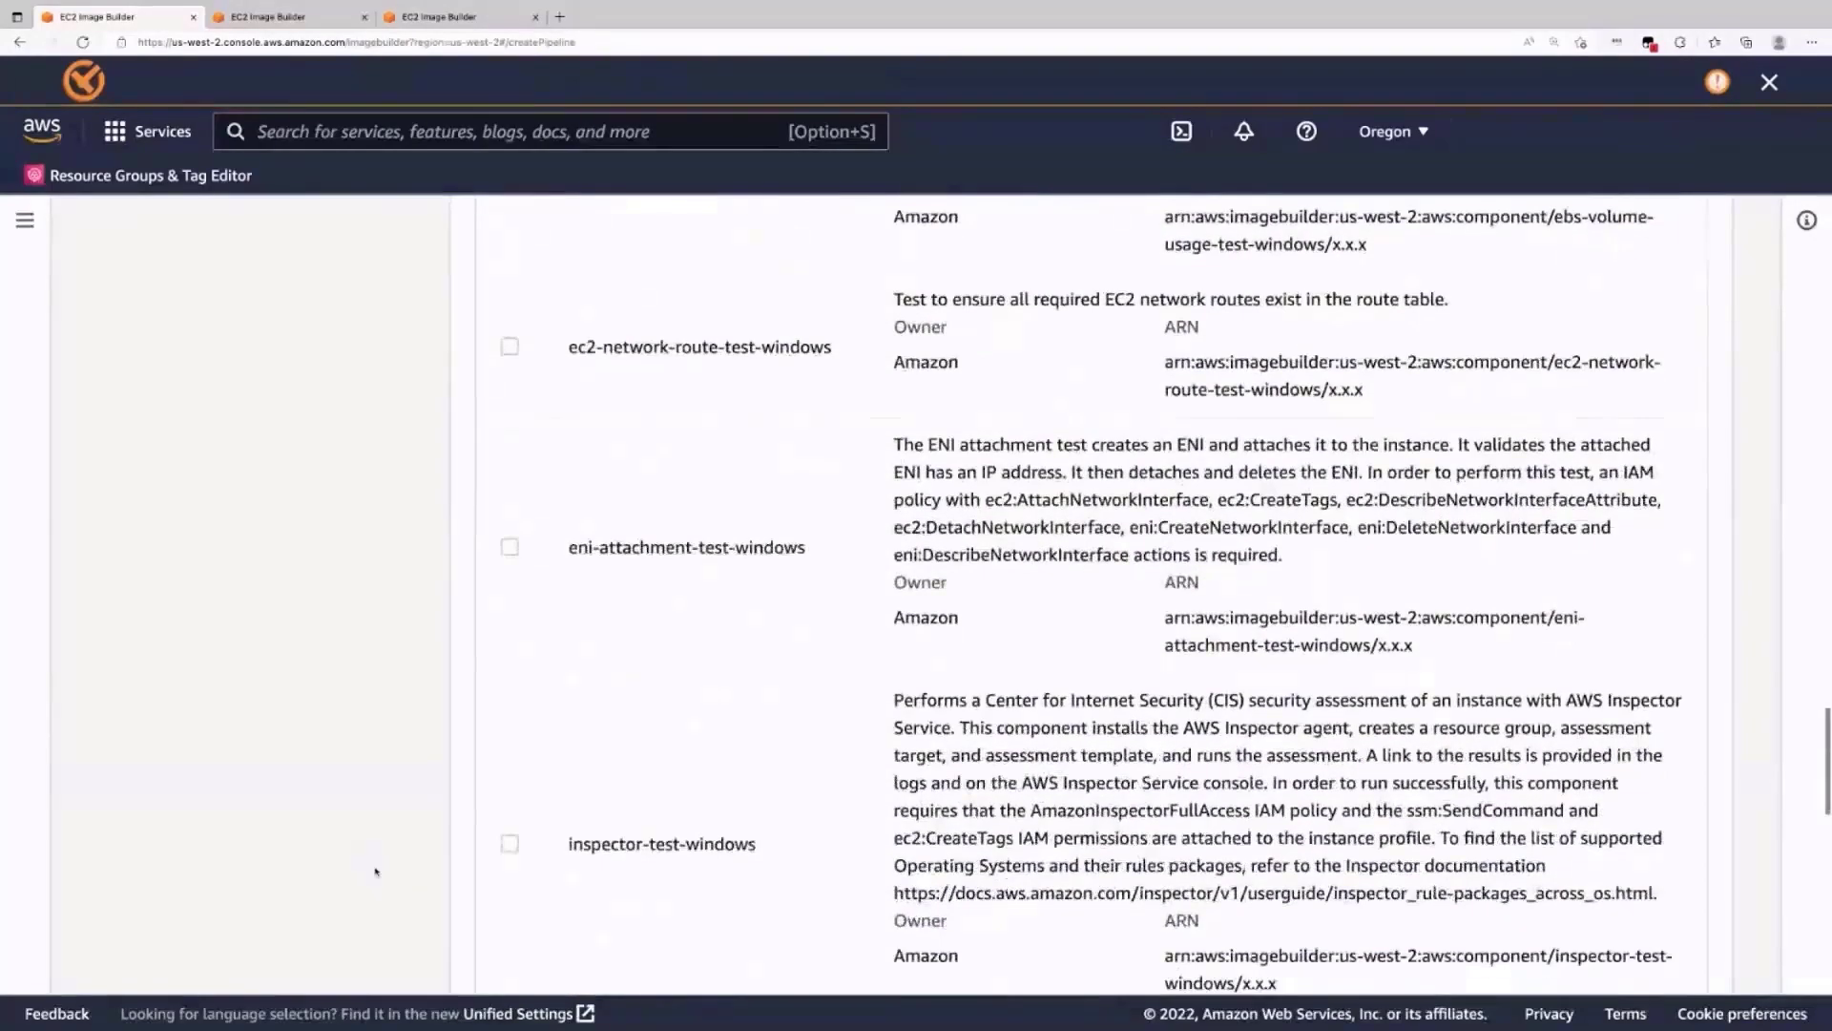
left_click(509, 705)
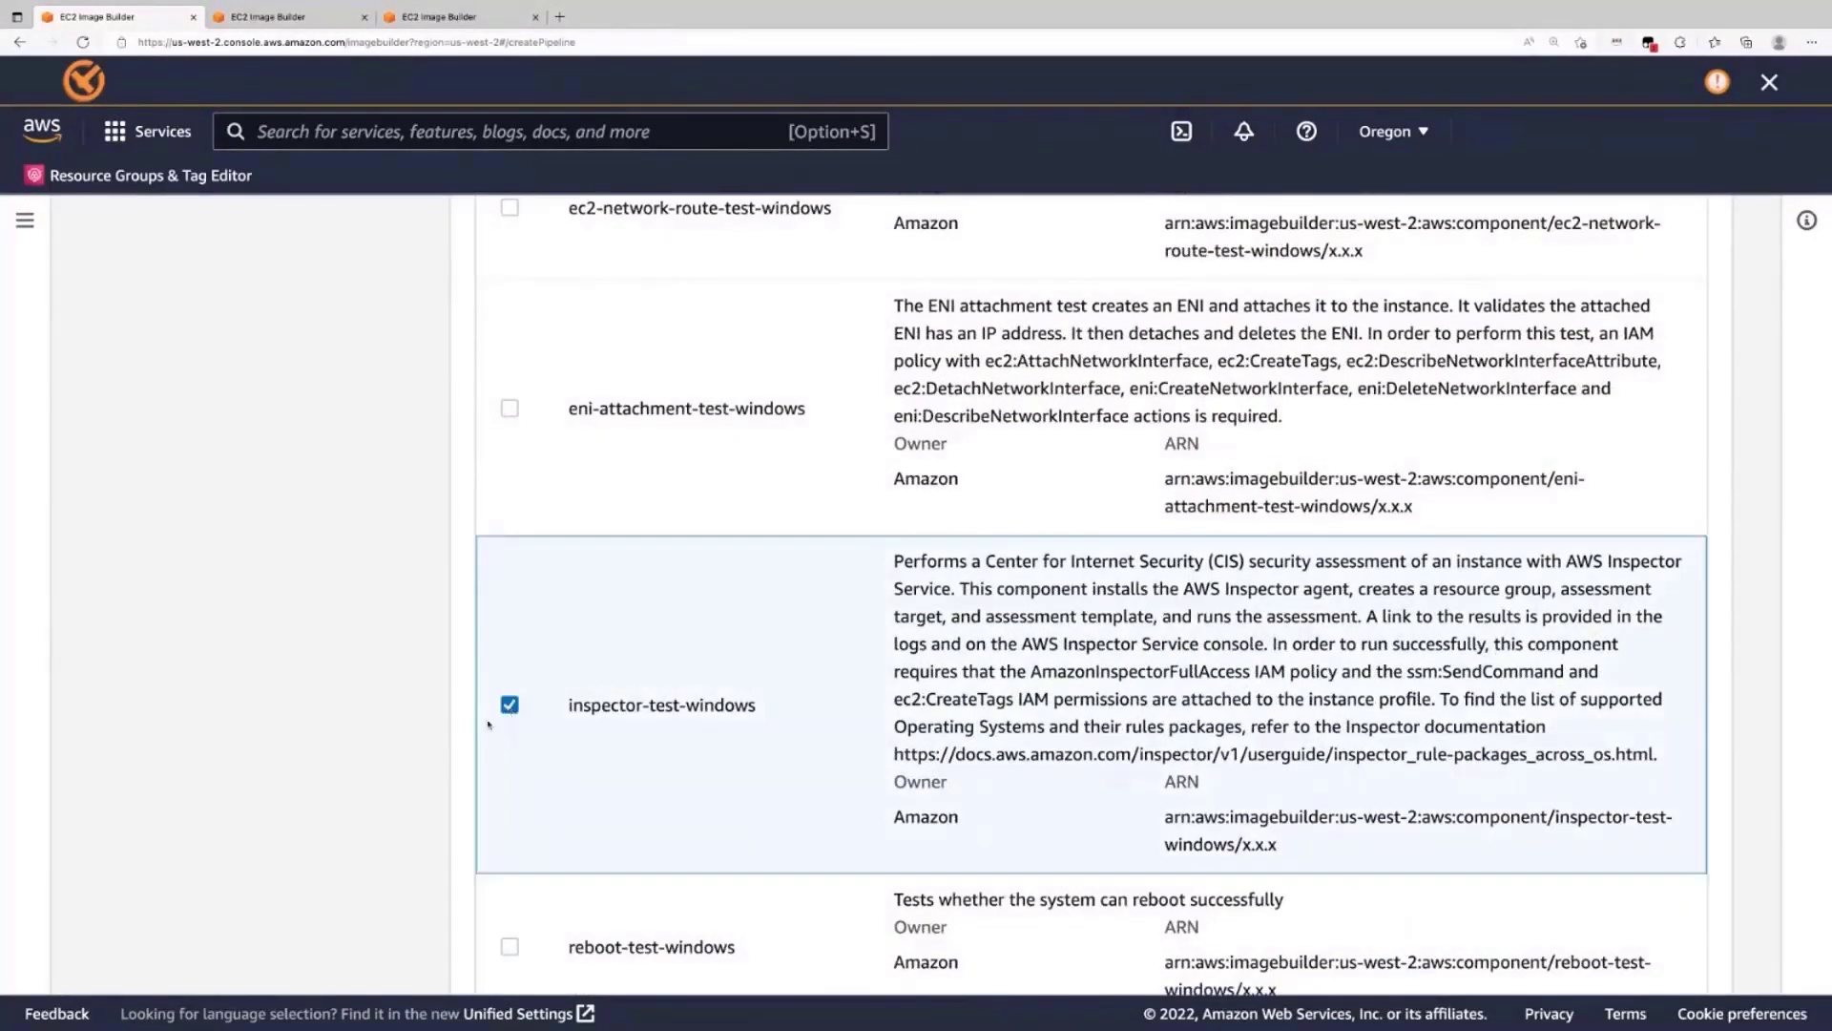
scroll(399, 806, "down", 1)
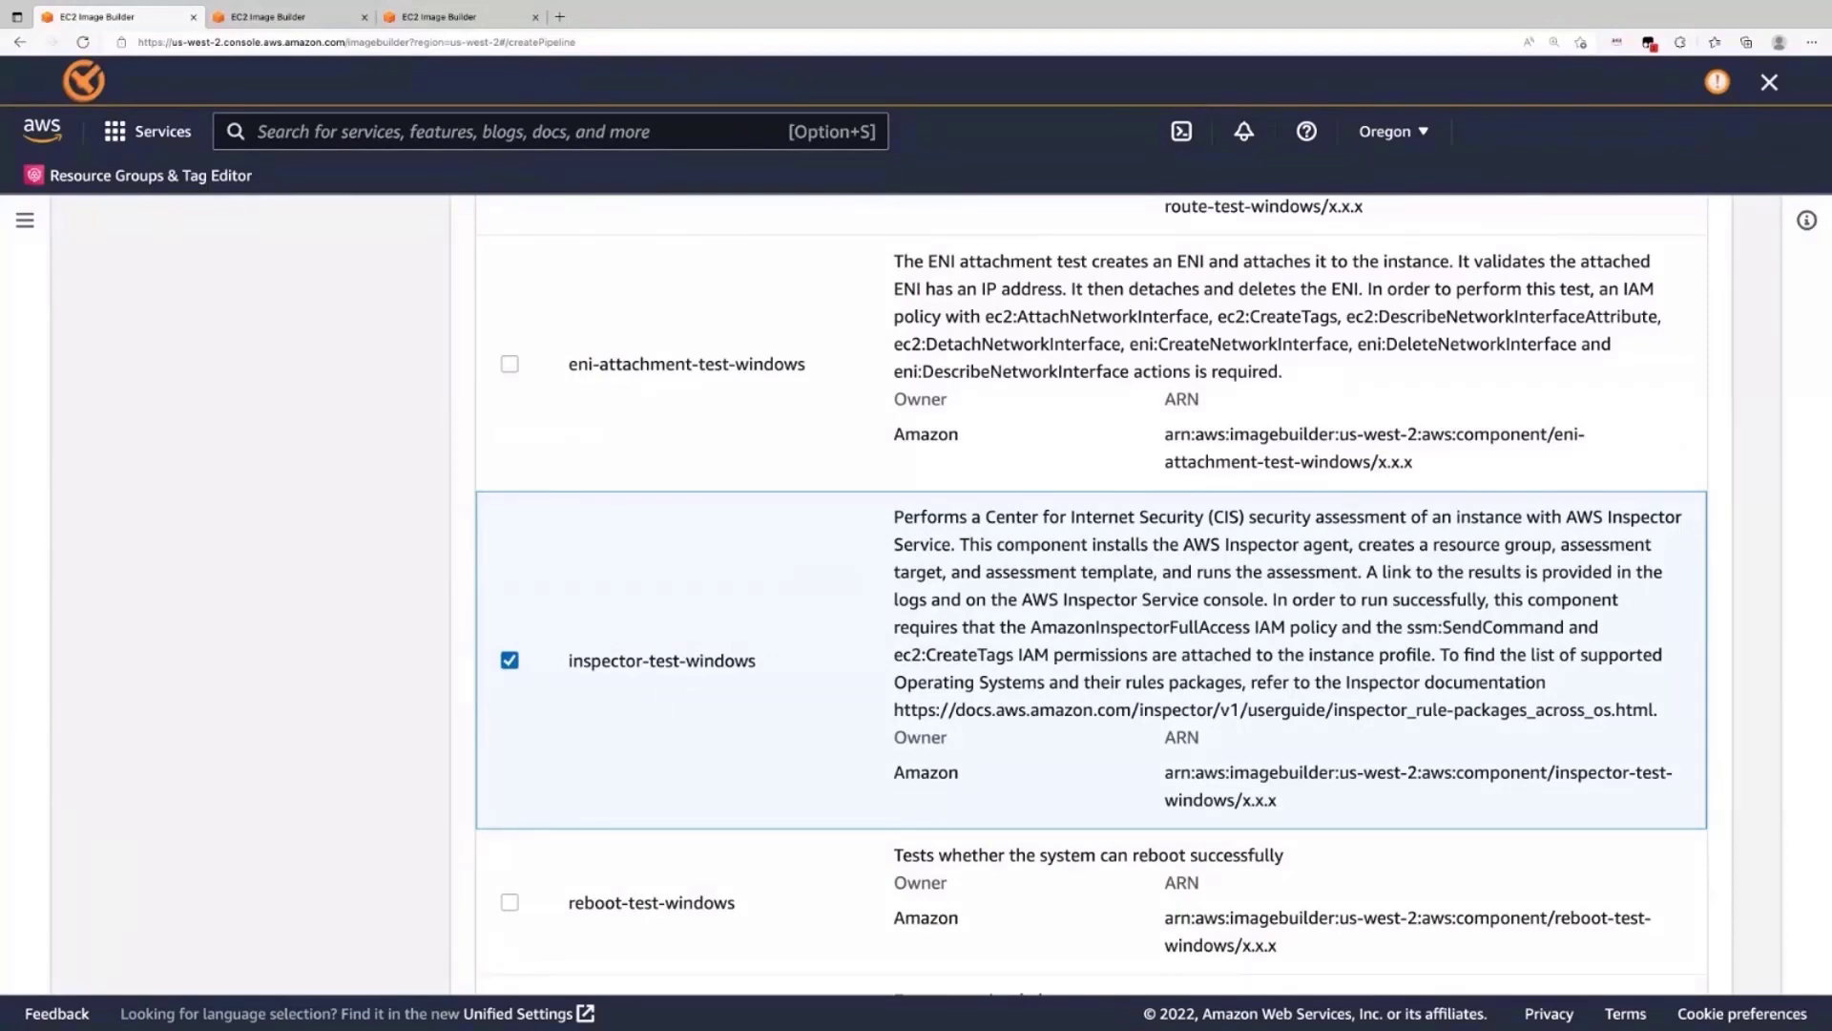
scroll(508, 835, "down", 2)
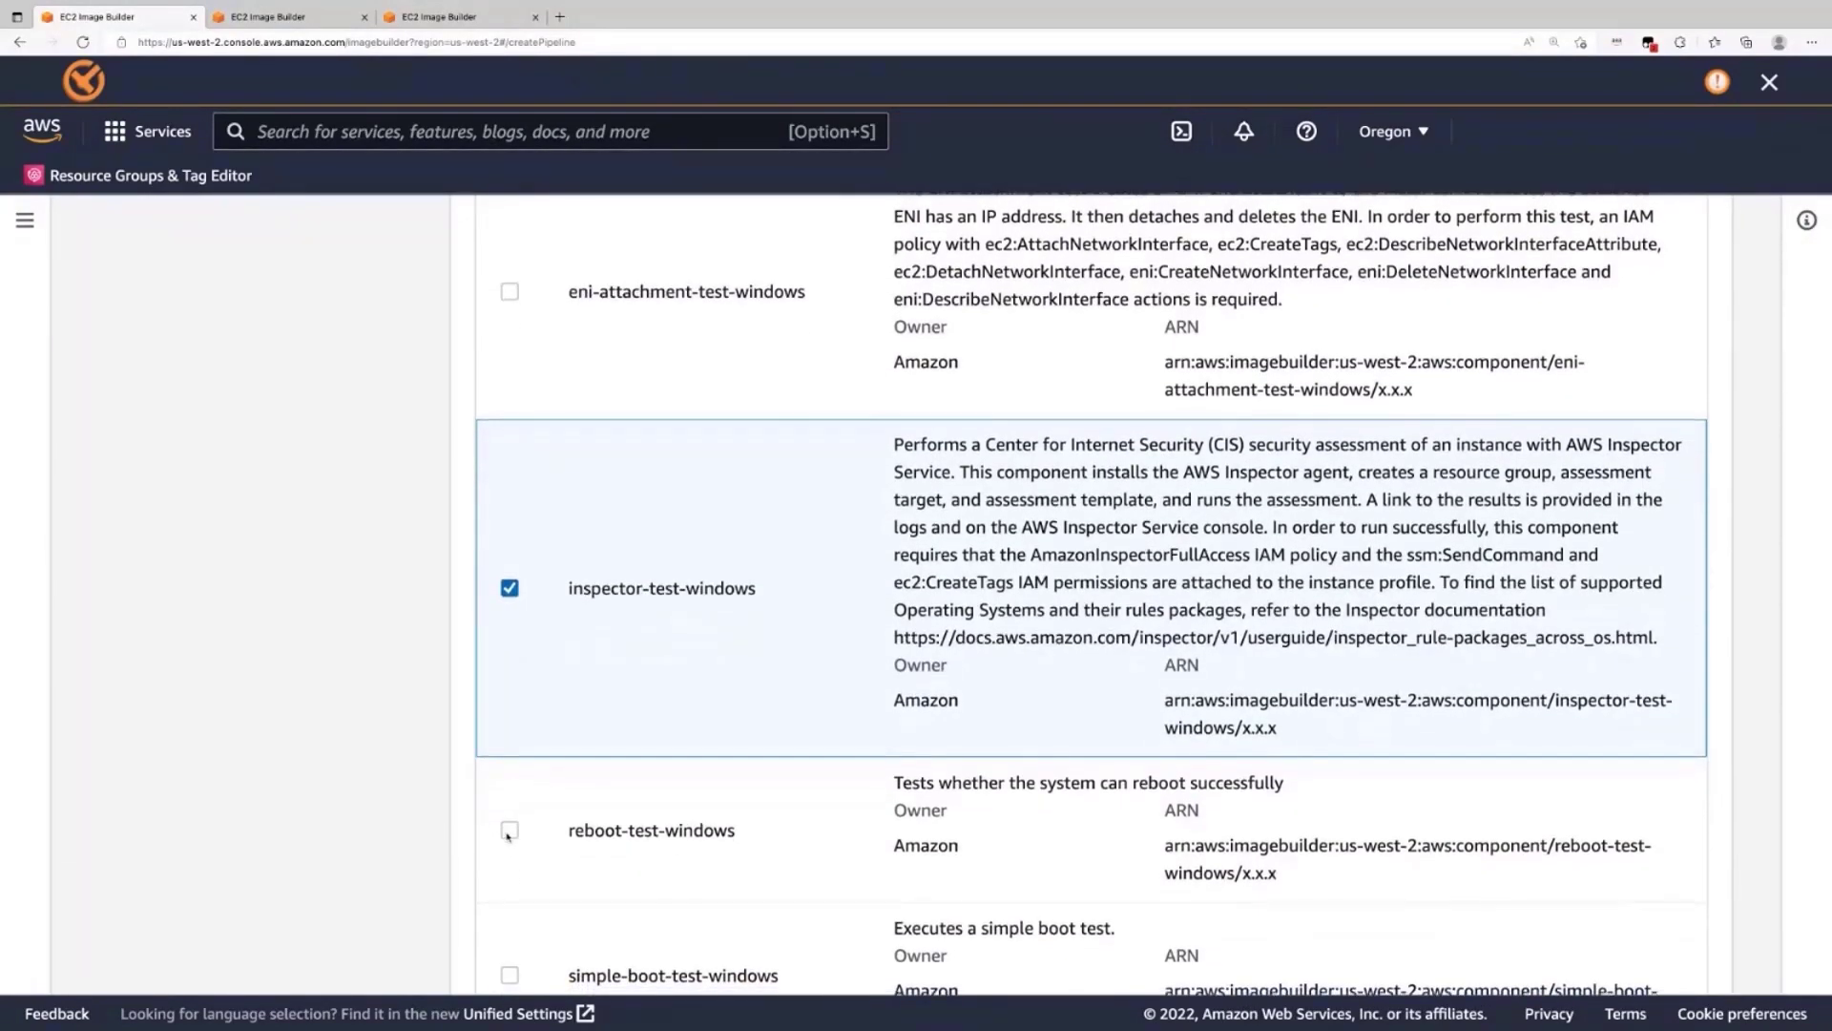
left_click(509, 831)
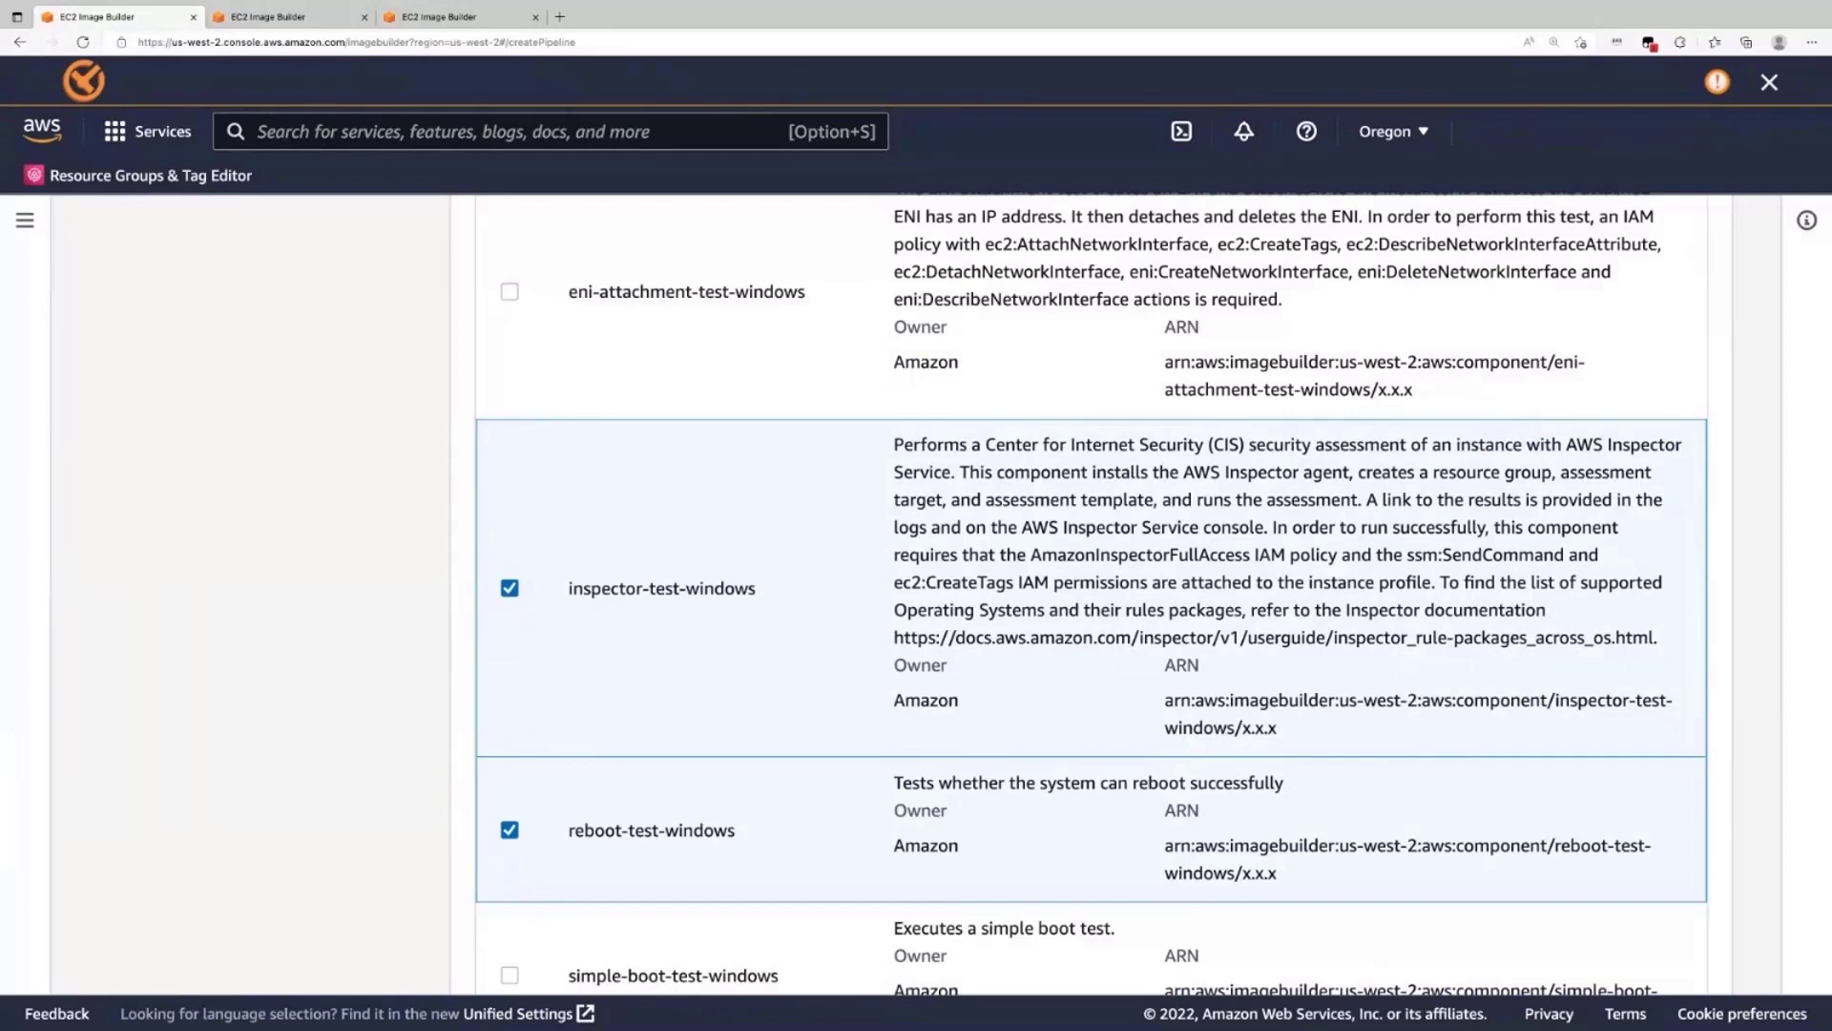
- Move reboot-test-windows ahead of inspector-test-windows in the test sequence, and restore the original order
scroll(1092, 596, "down", 2)
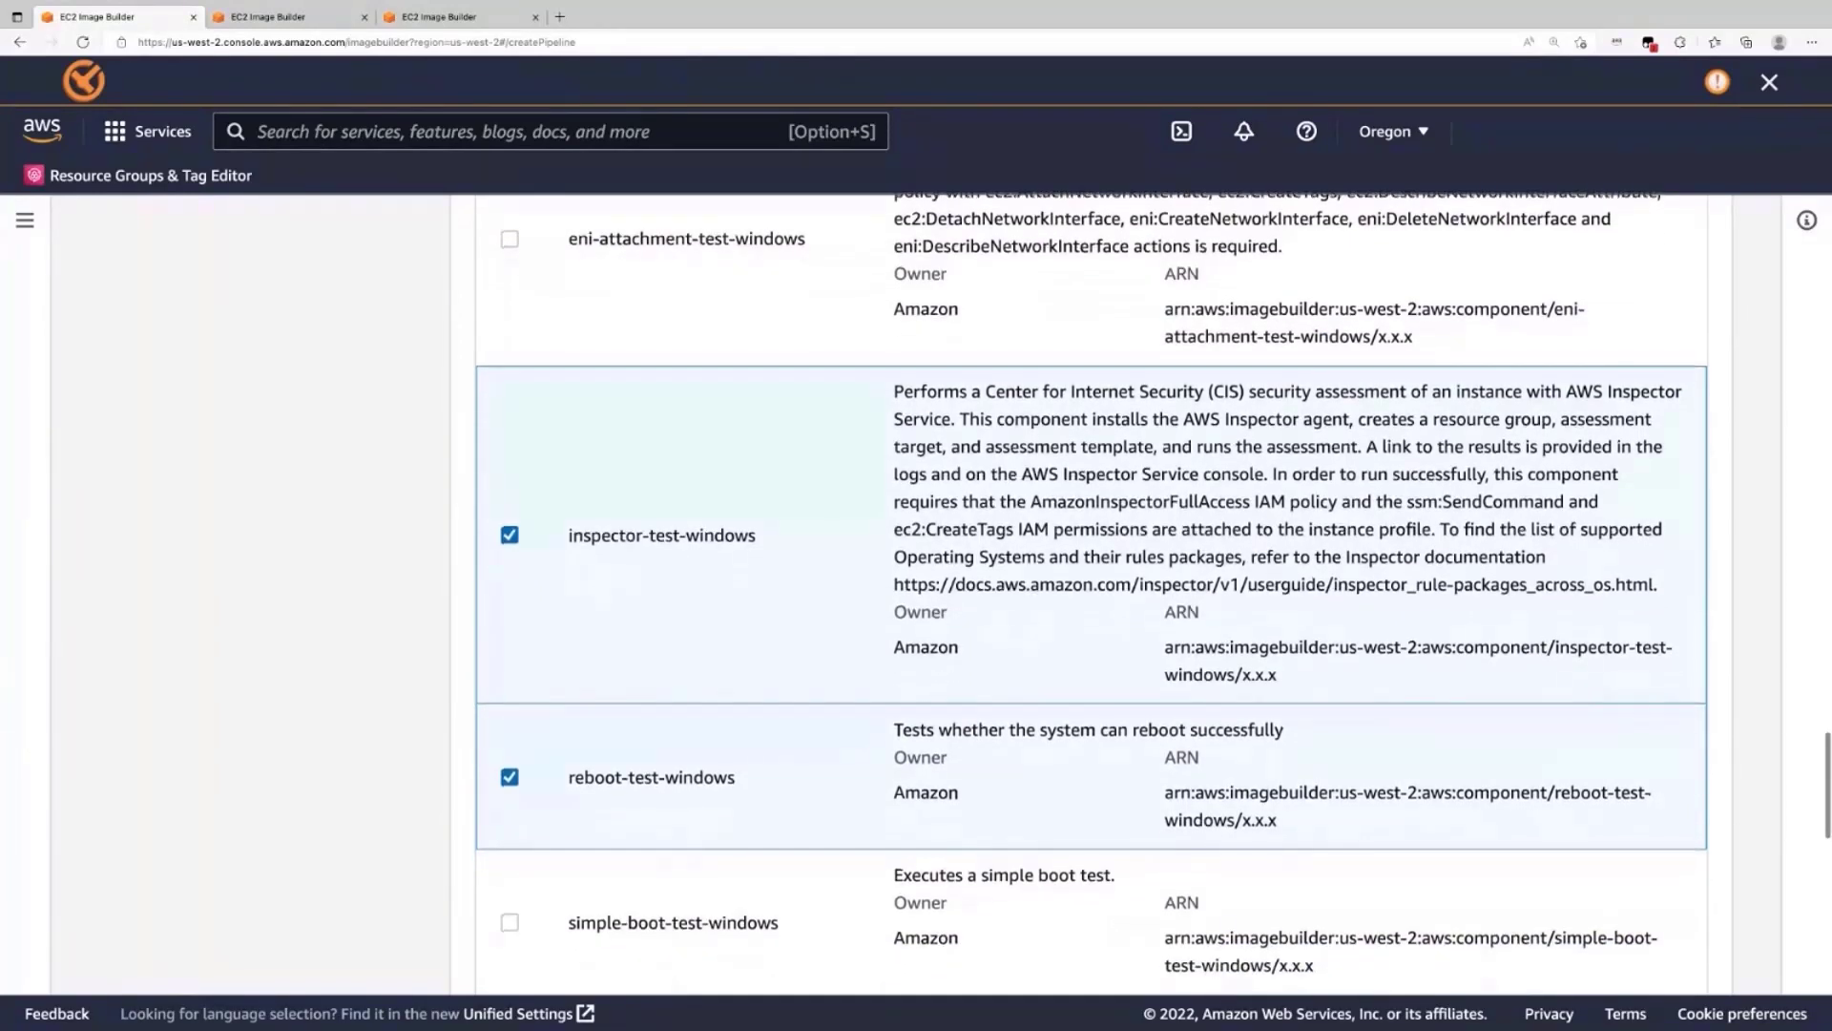
scroll(1092, 596, "down", 5)
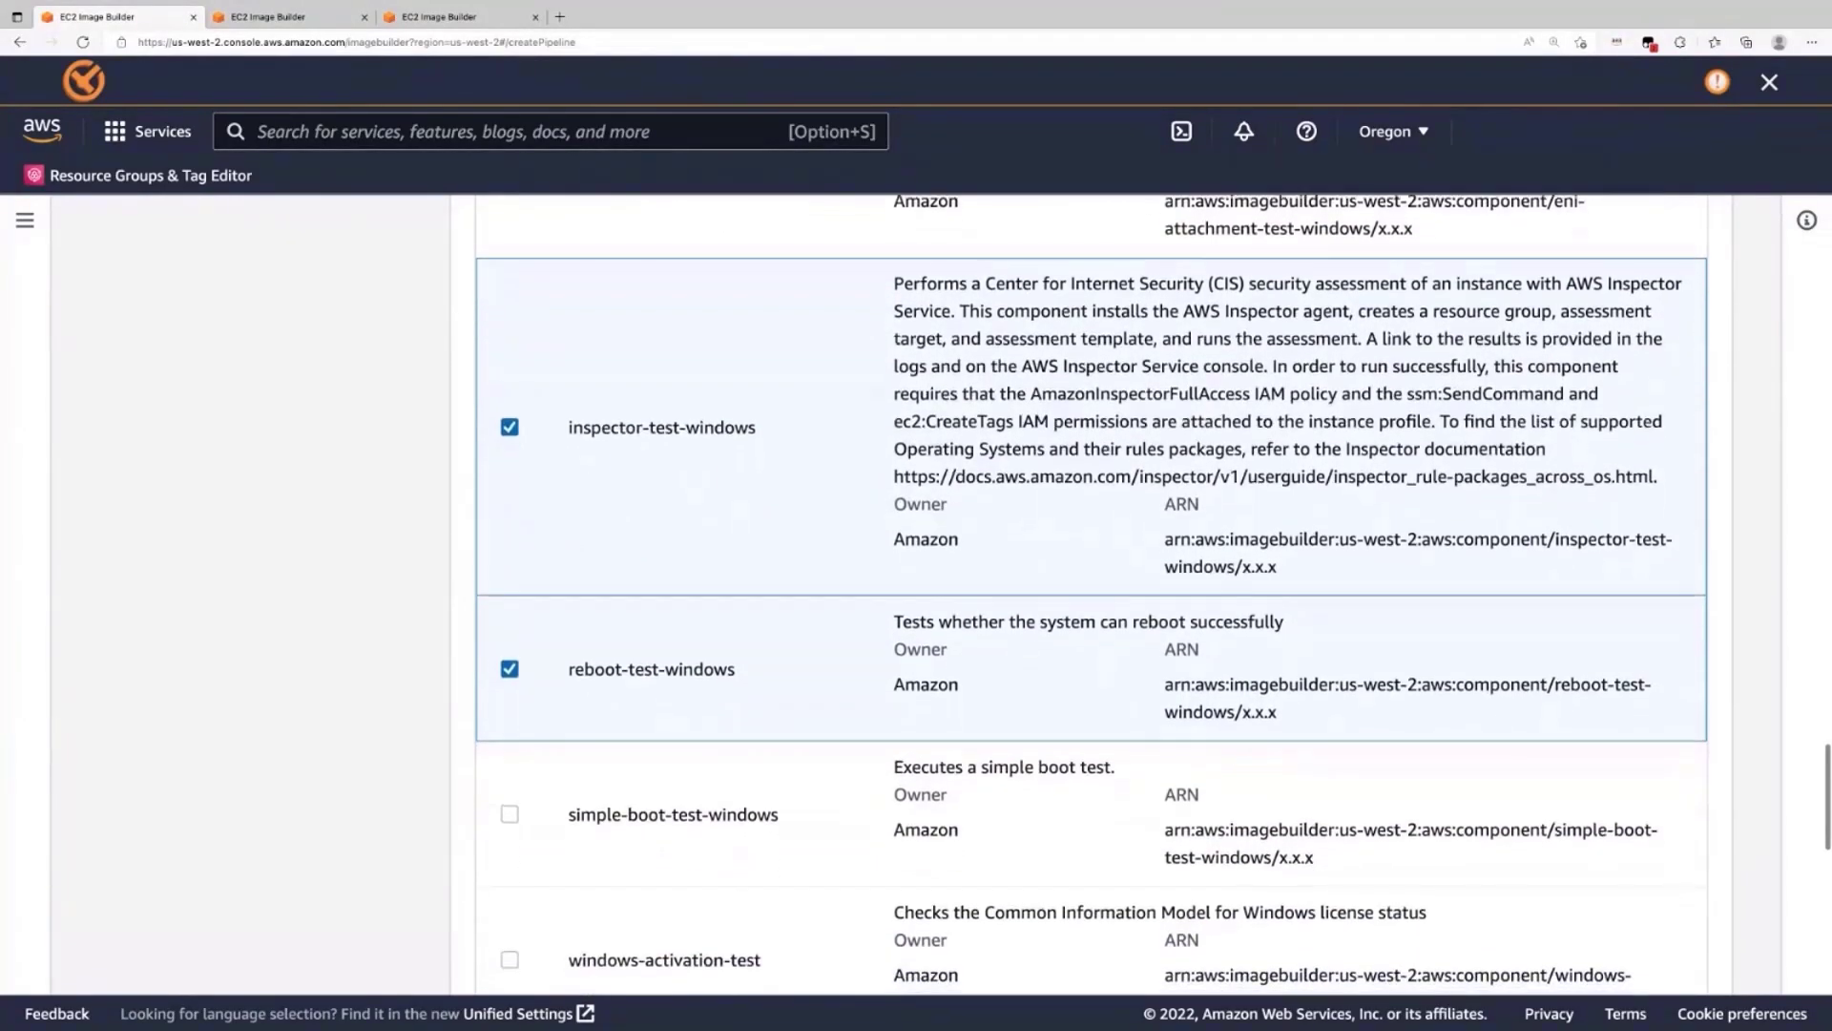
scroll(1092, 595, "down", 15)
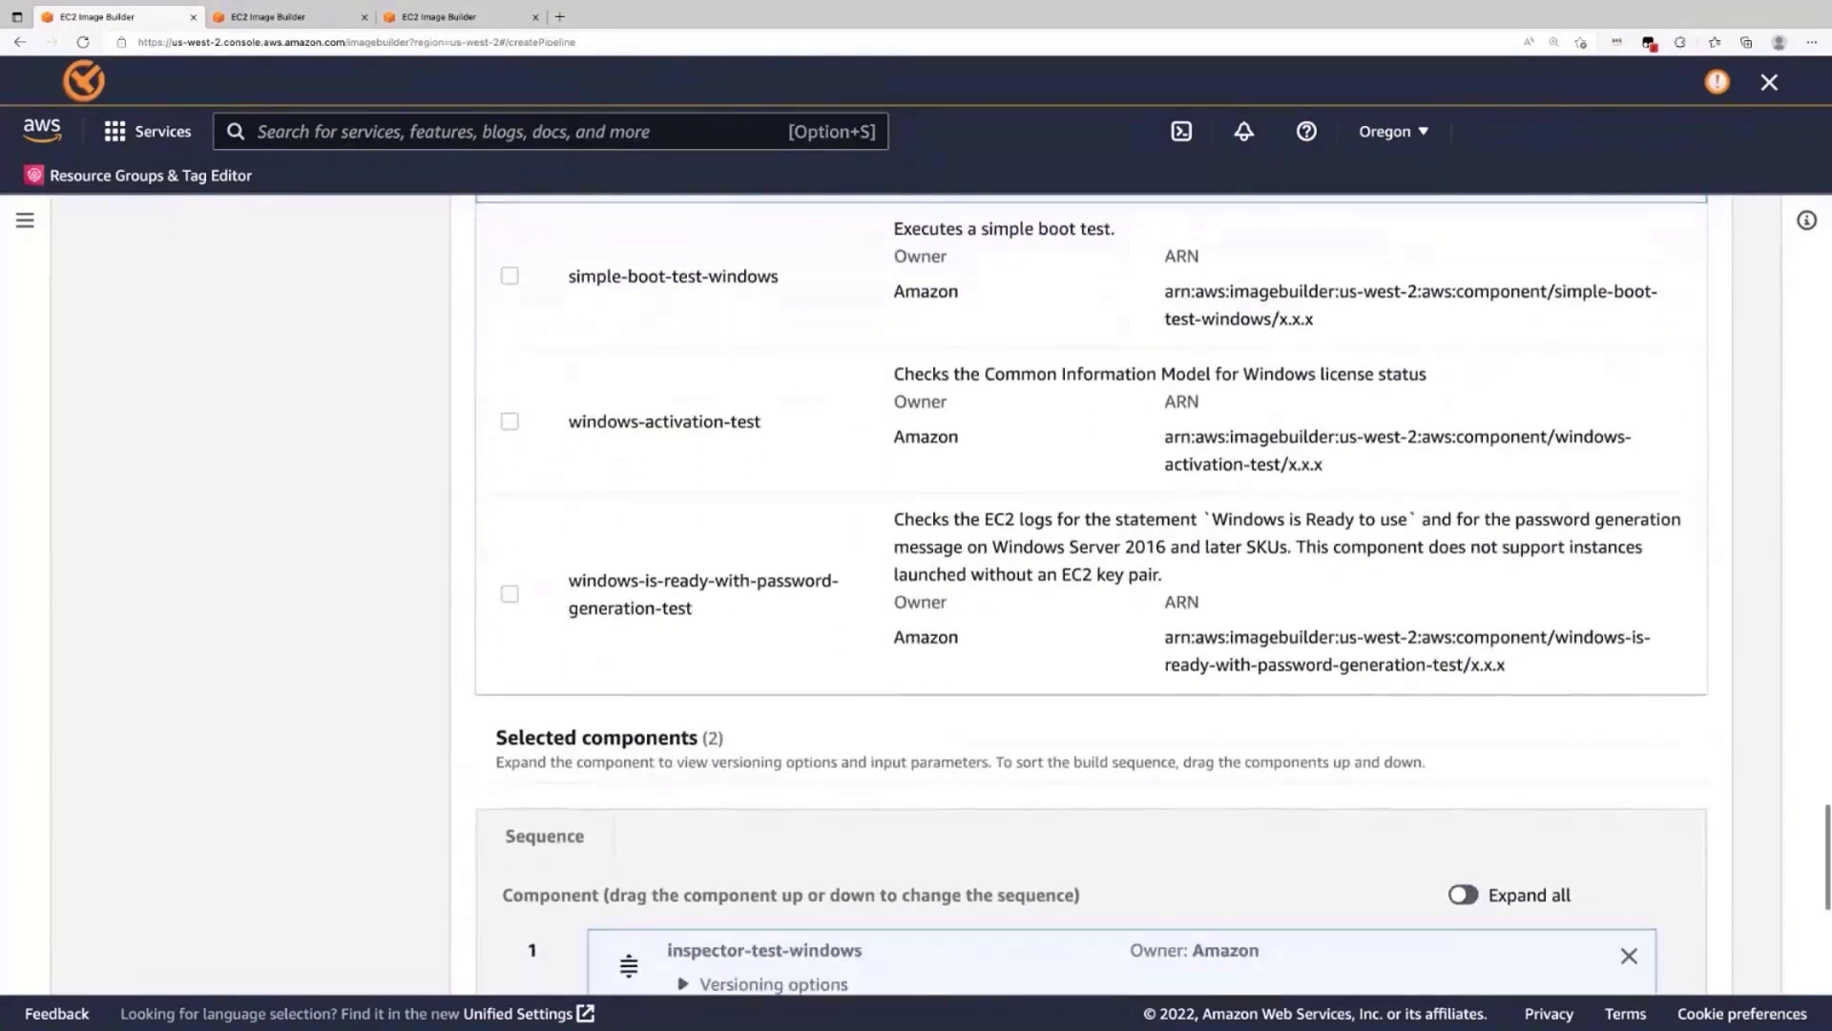
left_click_drag(628, 670, 629, 573)
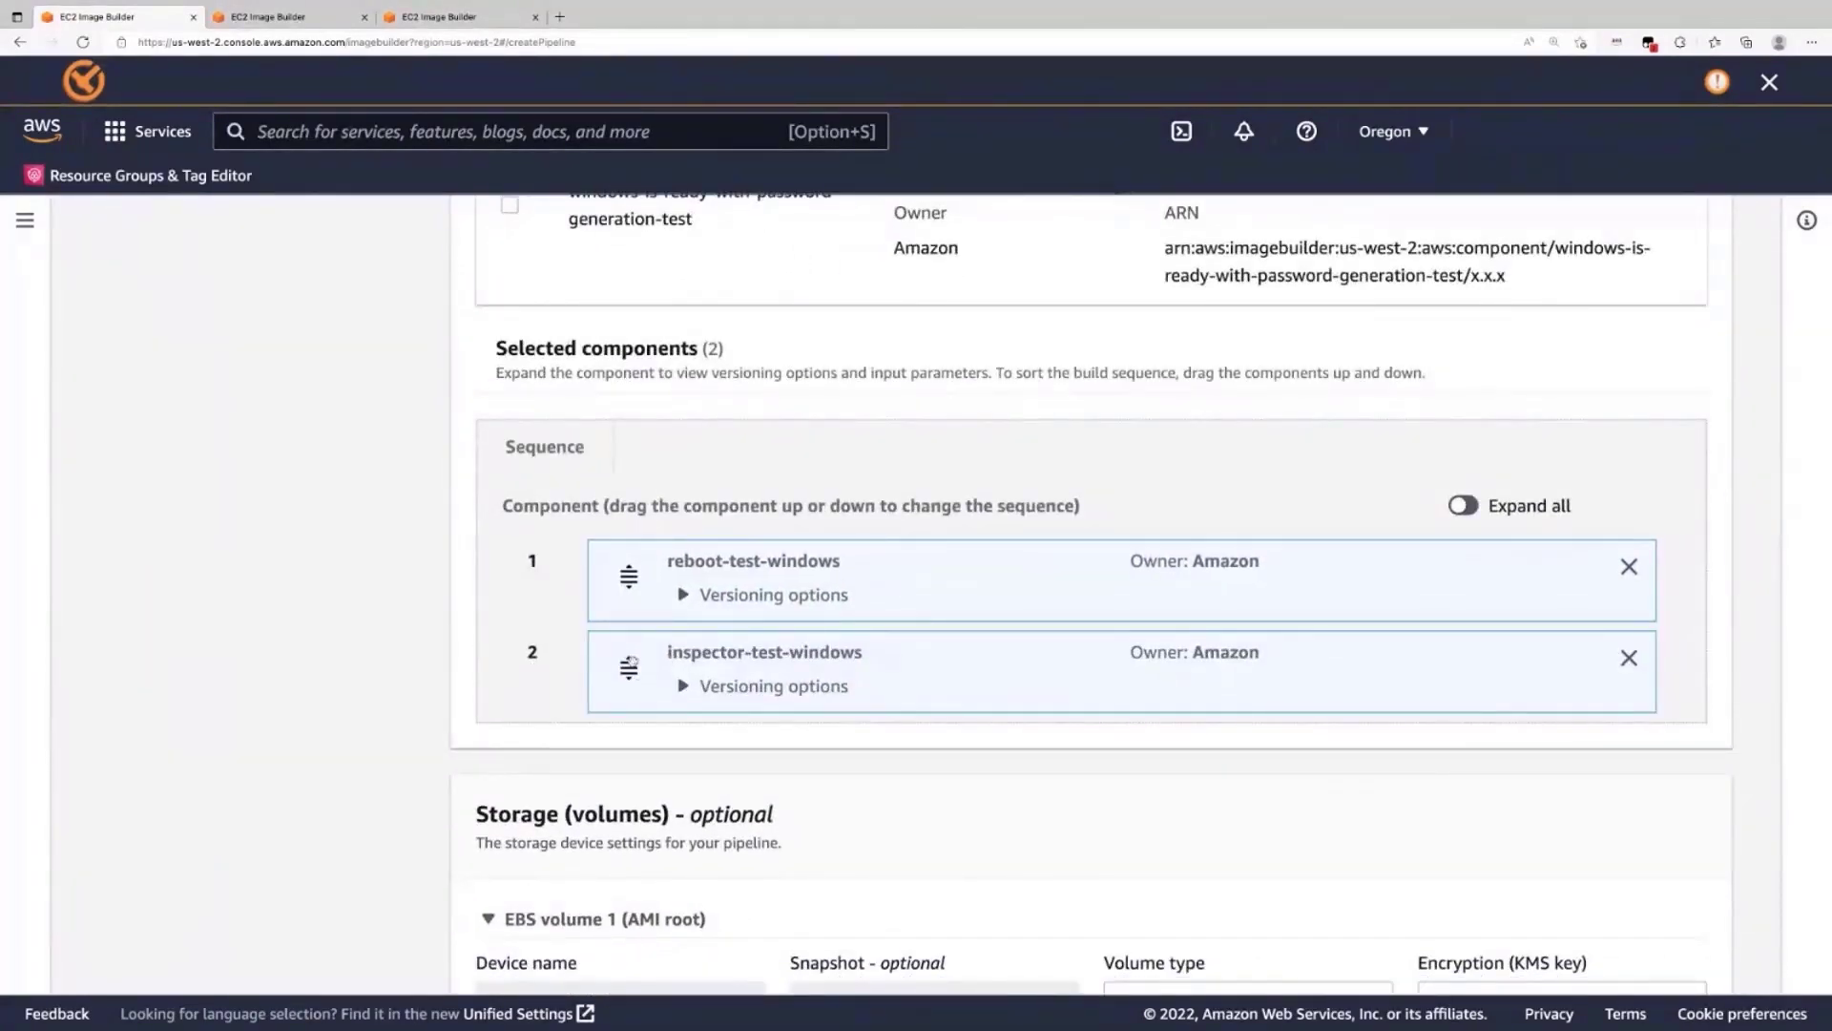
left_click_drag(631, 661, 629, 570)
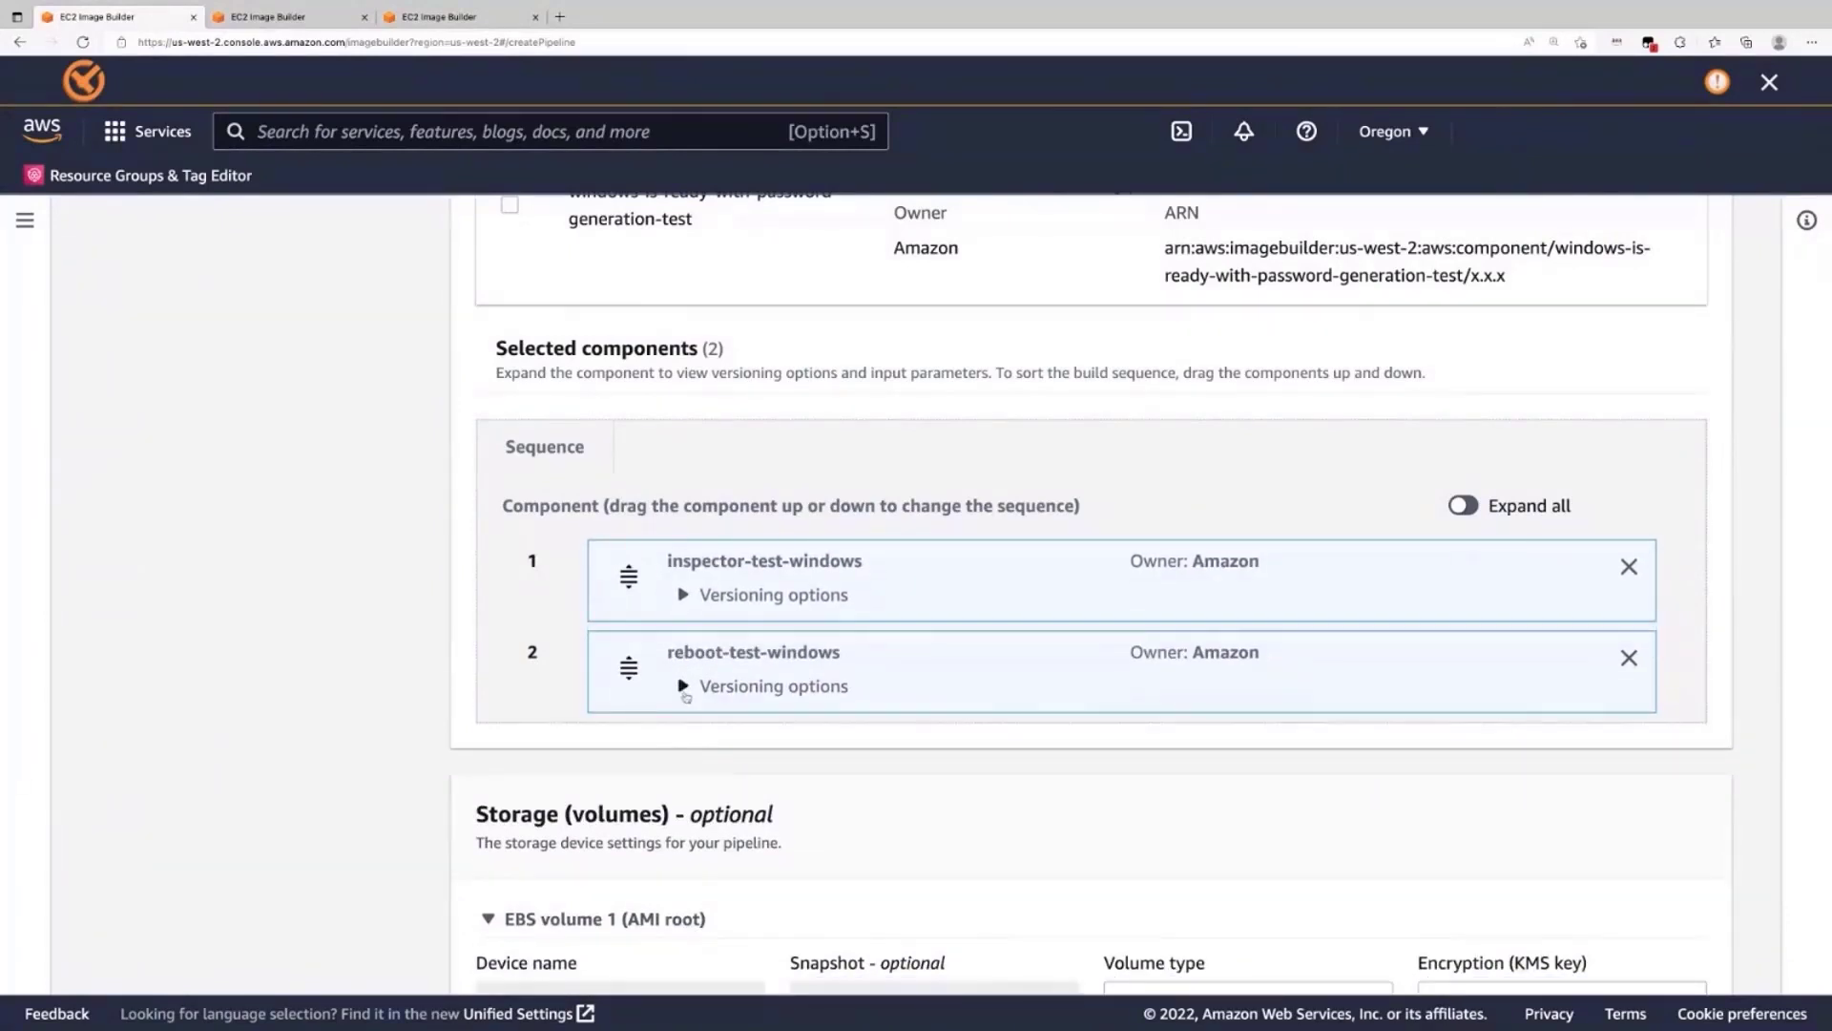
- Set reboot-test-windows to use a specified component version instead of the latest available one
left_click(683, 687)
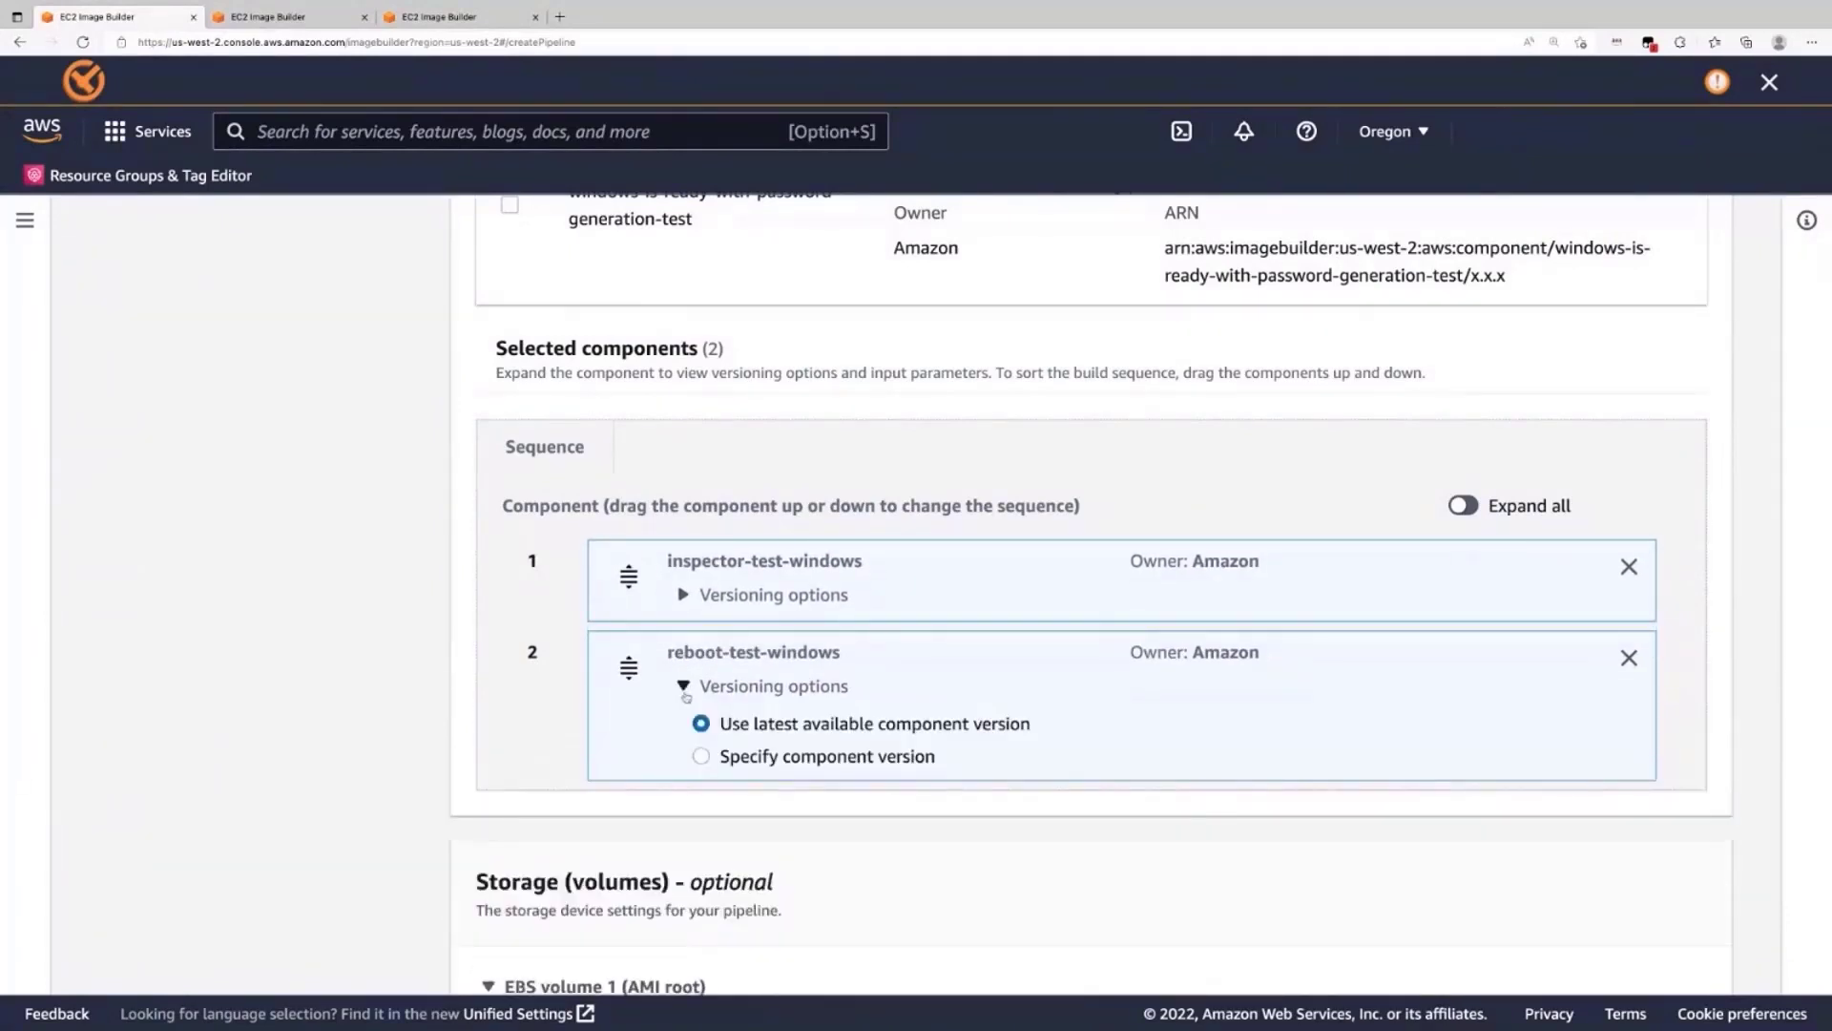
left_click(735, 761)
scroll(748, 826, "down", 6)
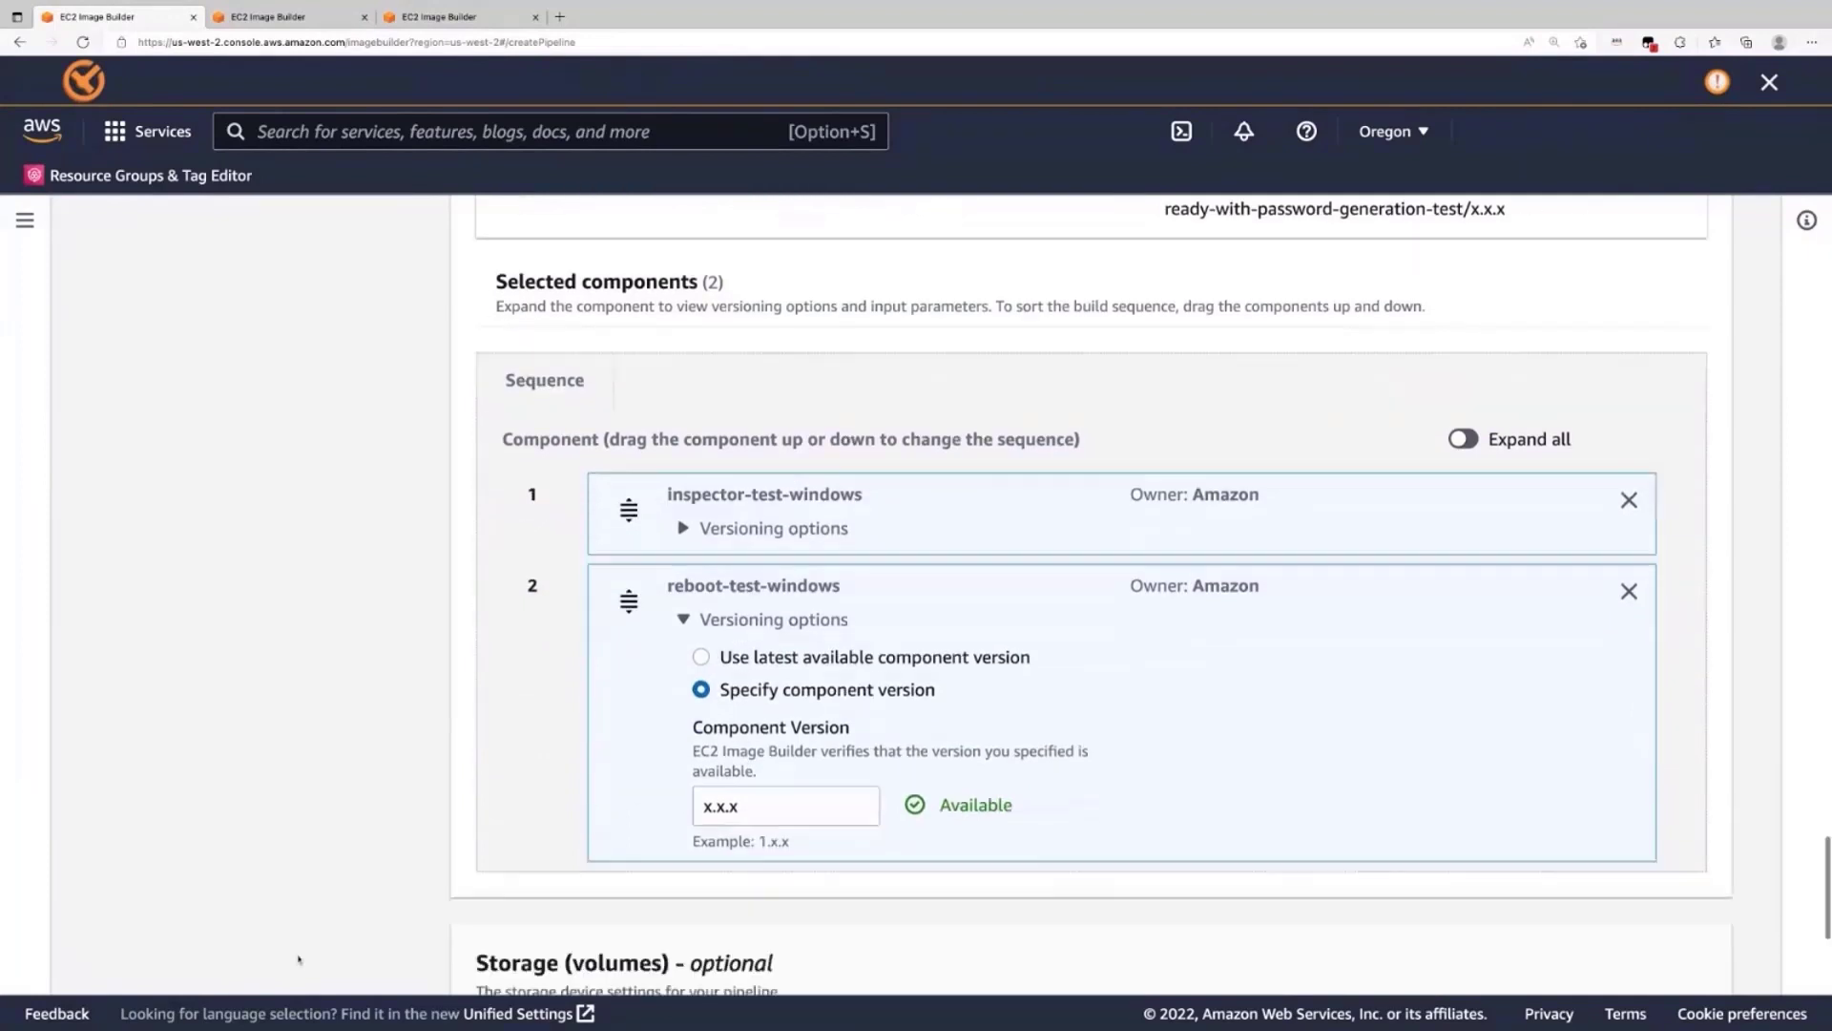
- Tag the recipe with key "Image recipe key" and value "Image Recipe value.", and continue to the infrastructure configuration
scroll(298, 959, "down", 2)
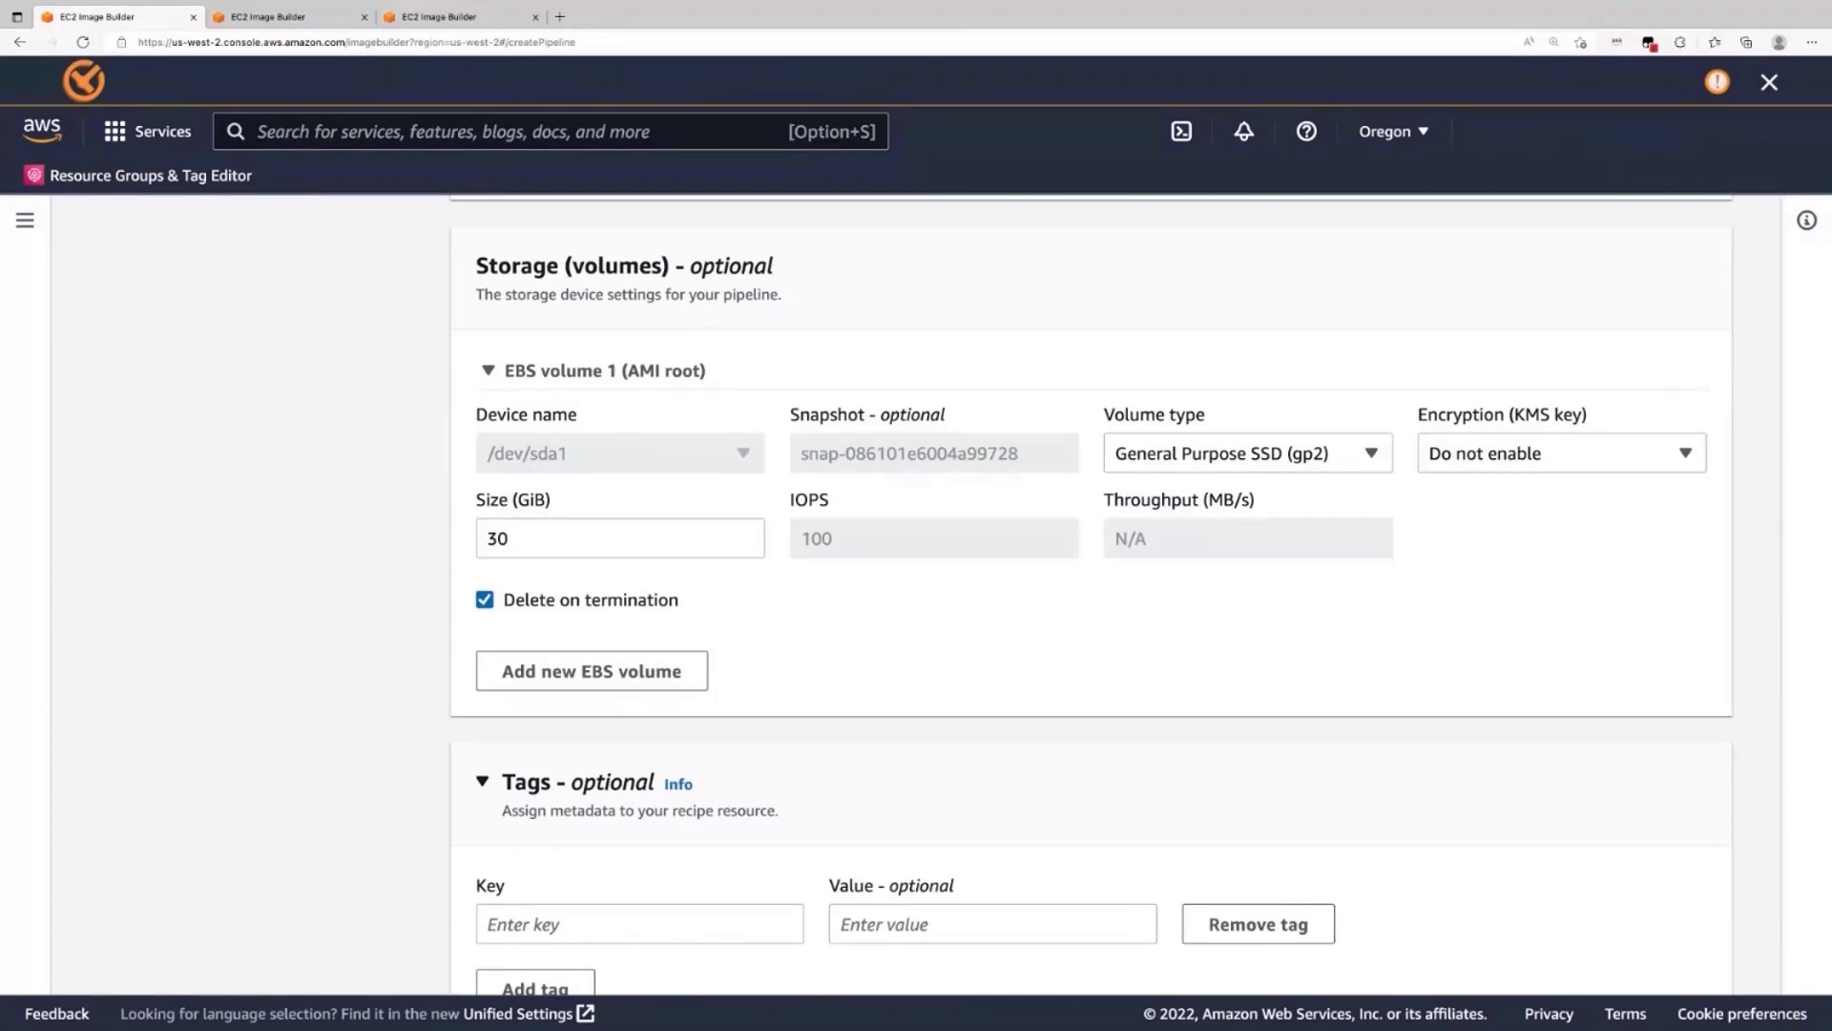
scroll(629, 556, "up", 1)
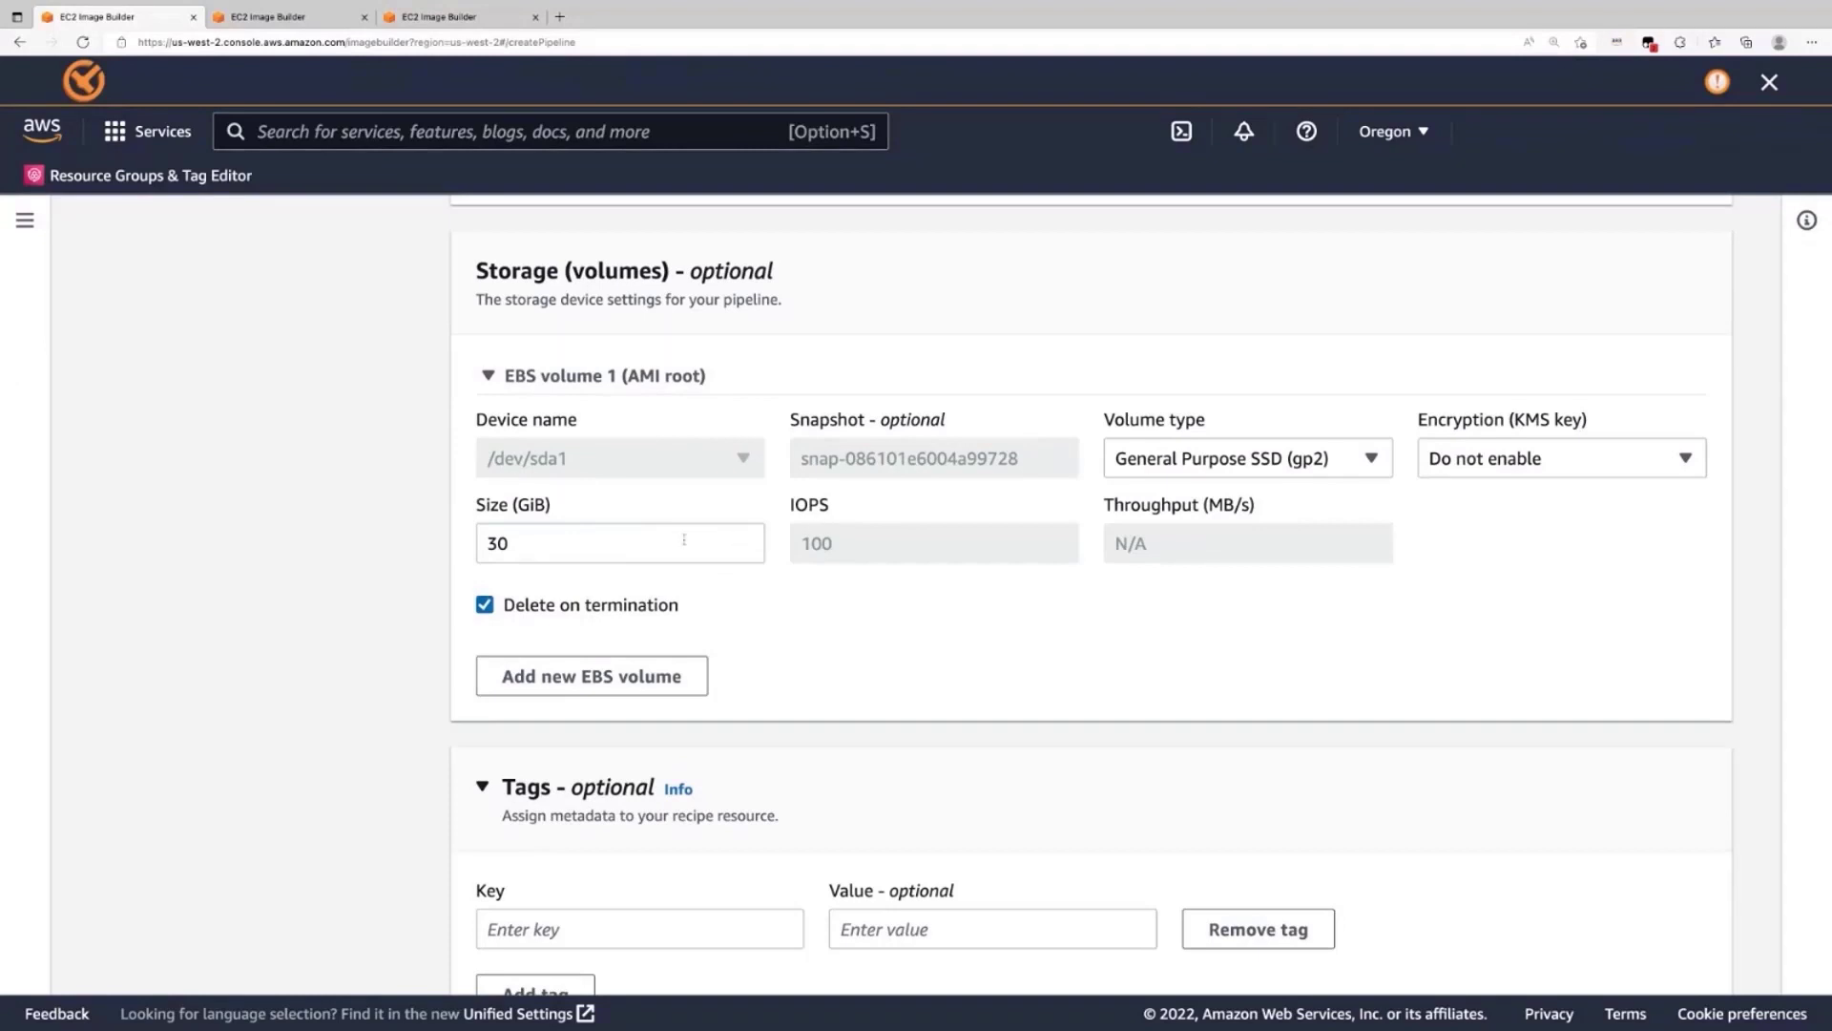
scroll(302, 773, "down", 2)
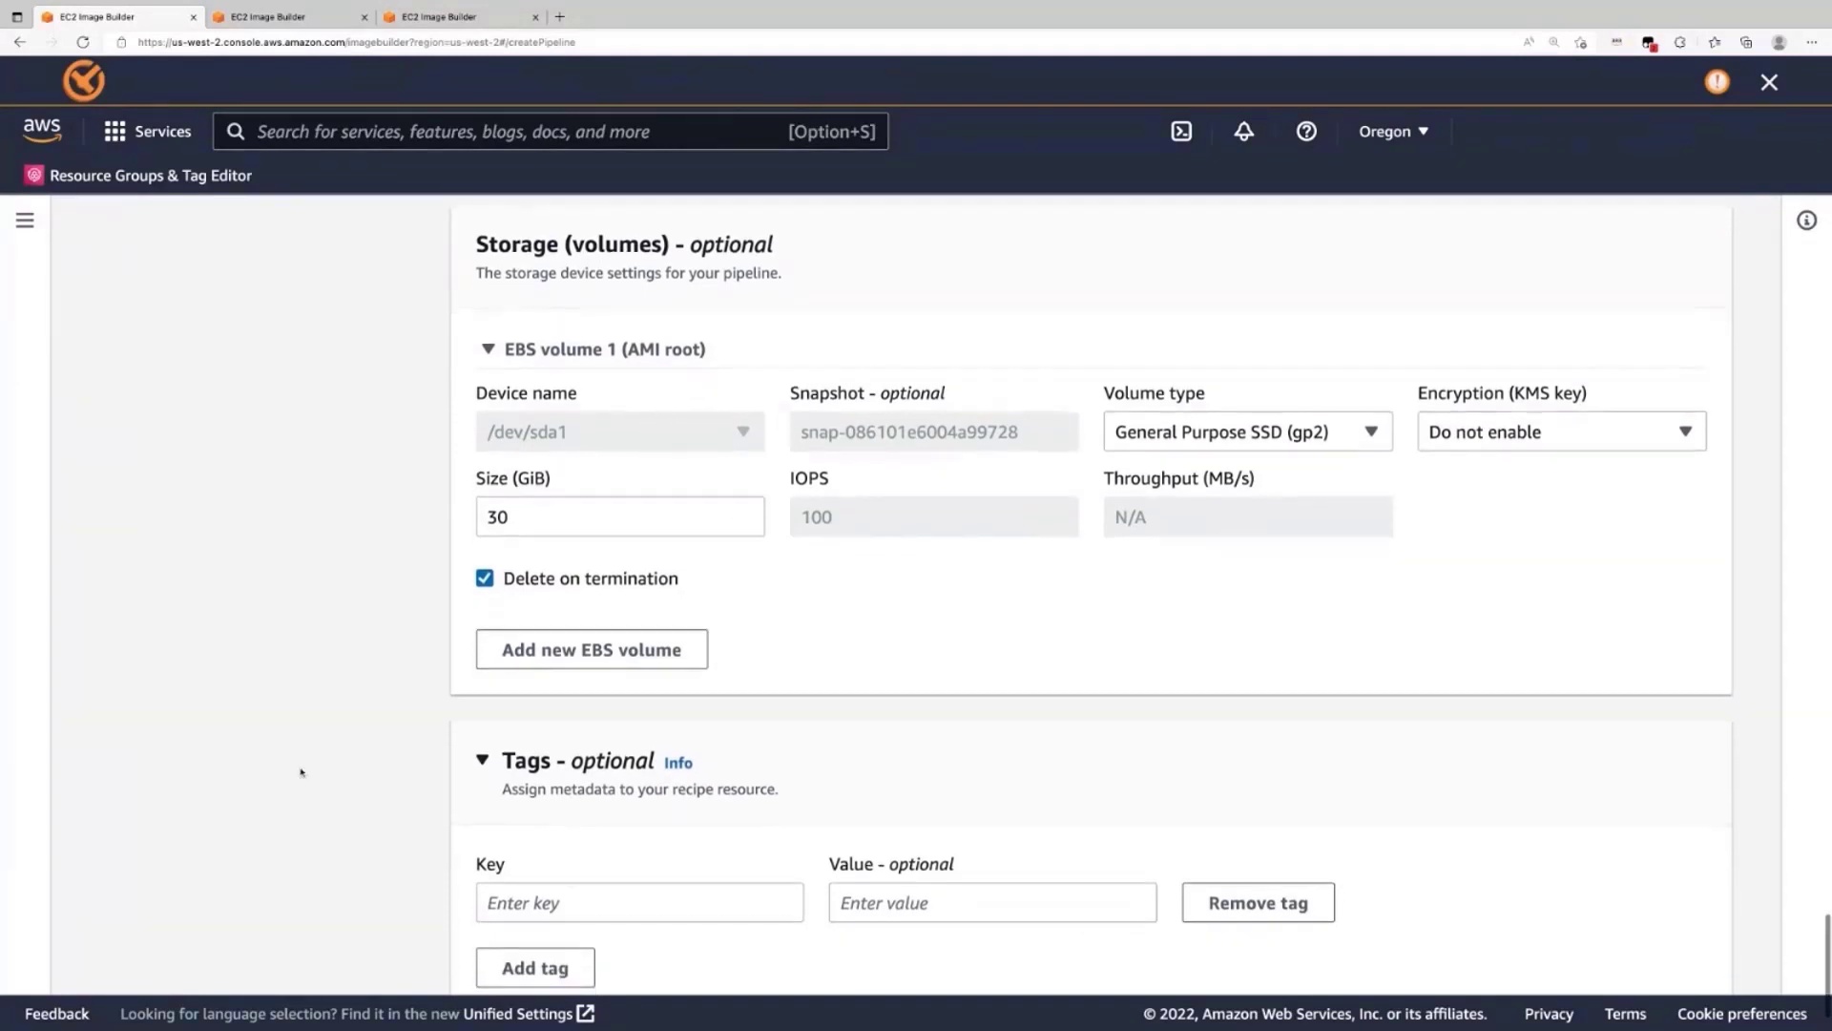
left_click(604, 850)
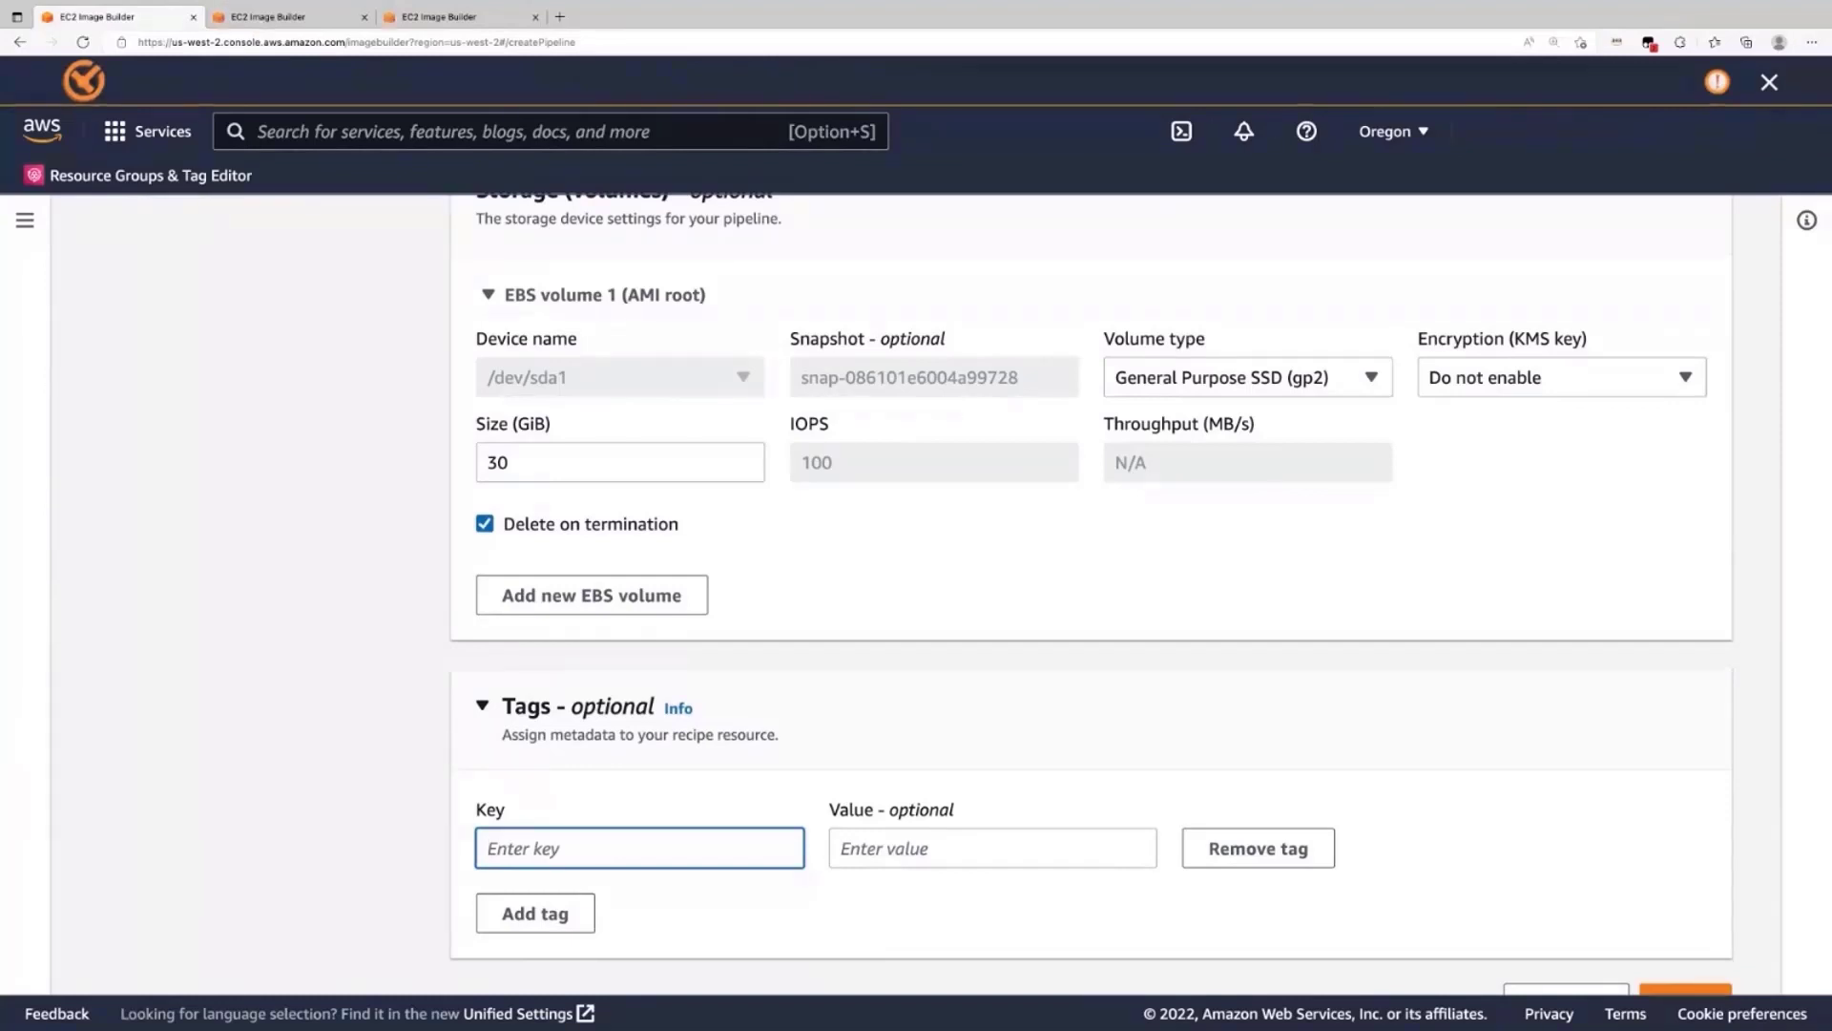
type("Image recipe key")
key("Tab")
type("Image R")
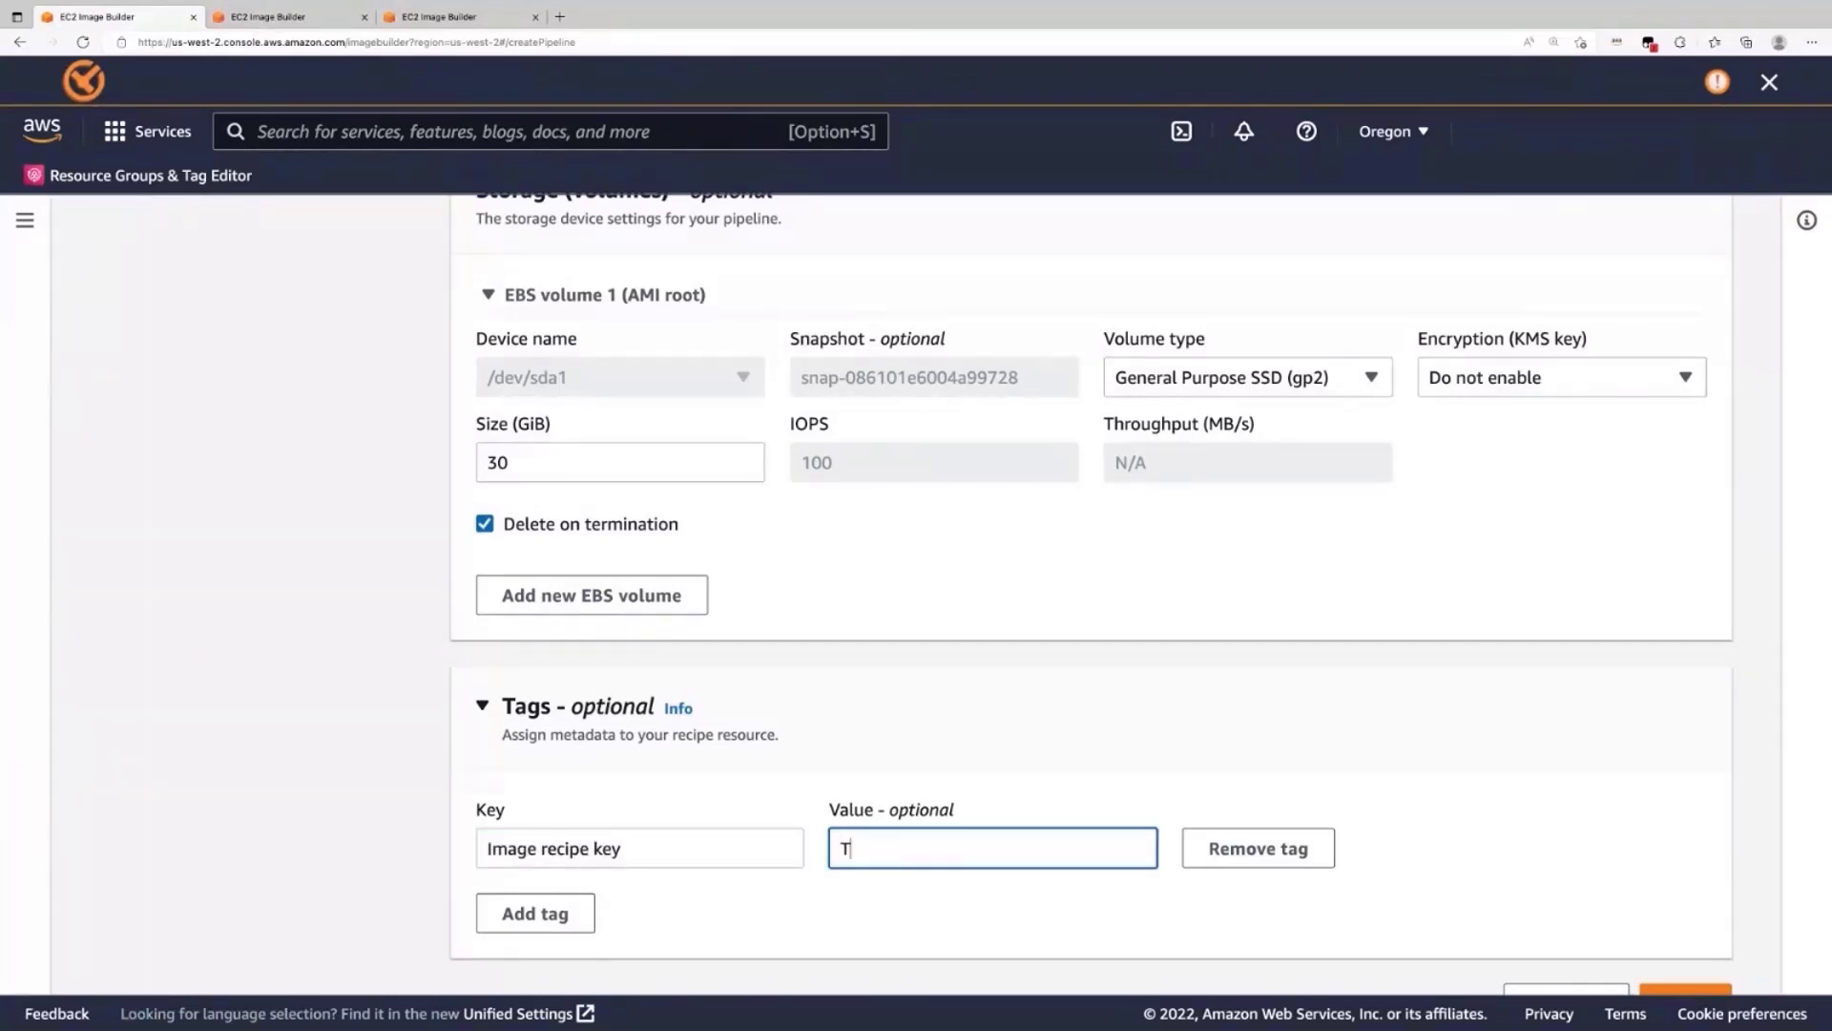
type("ecipe value.")
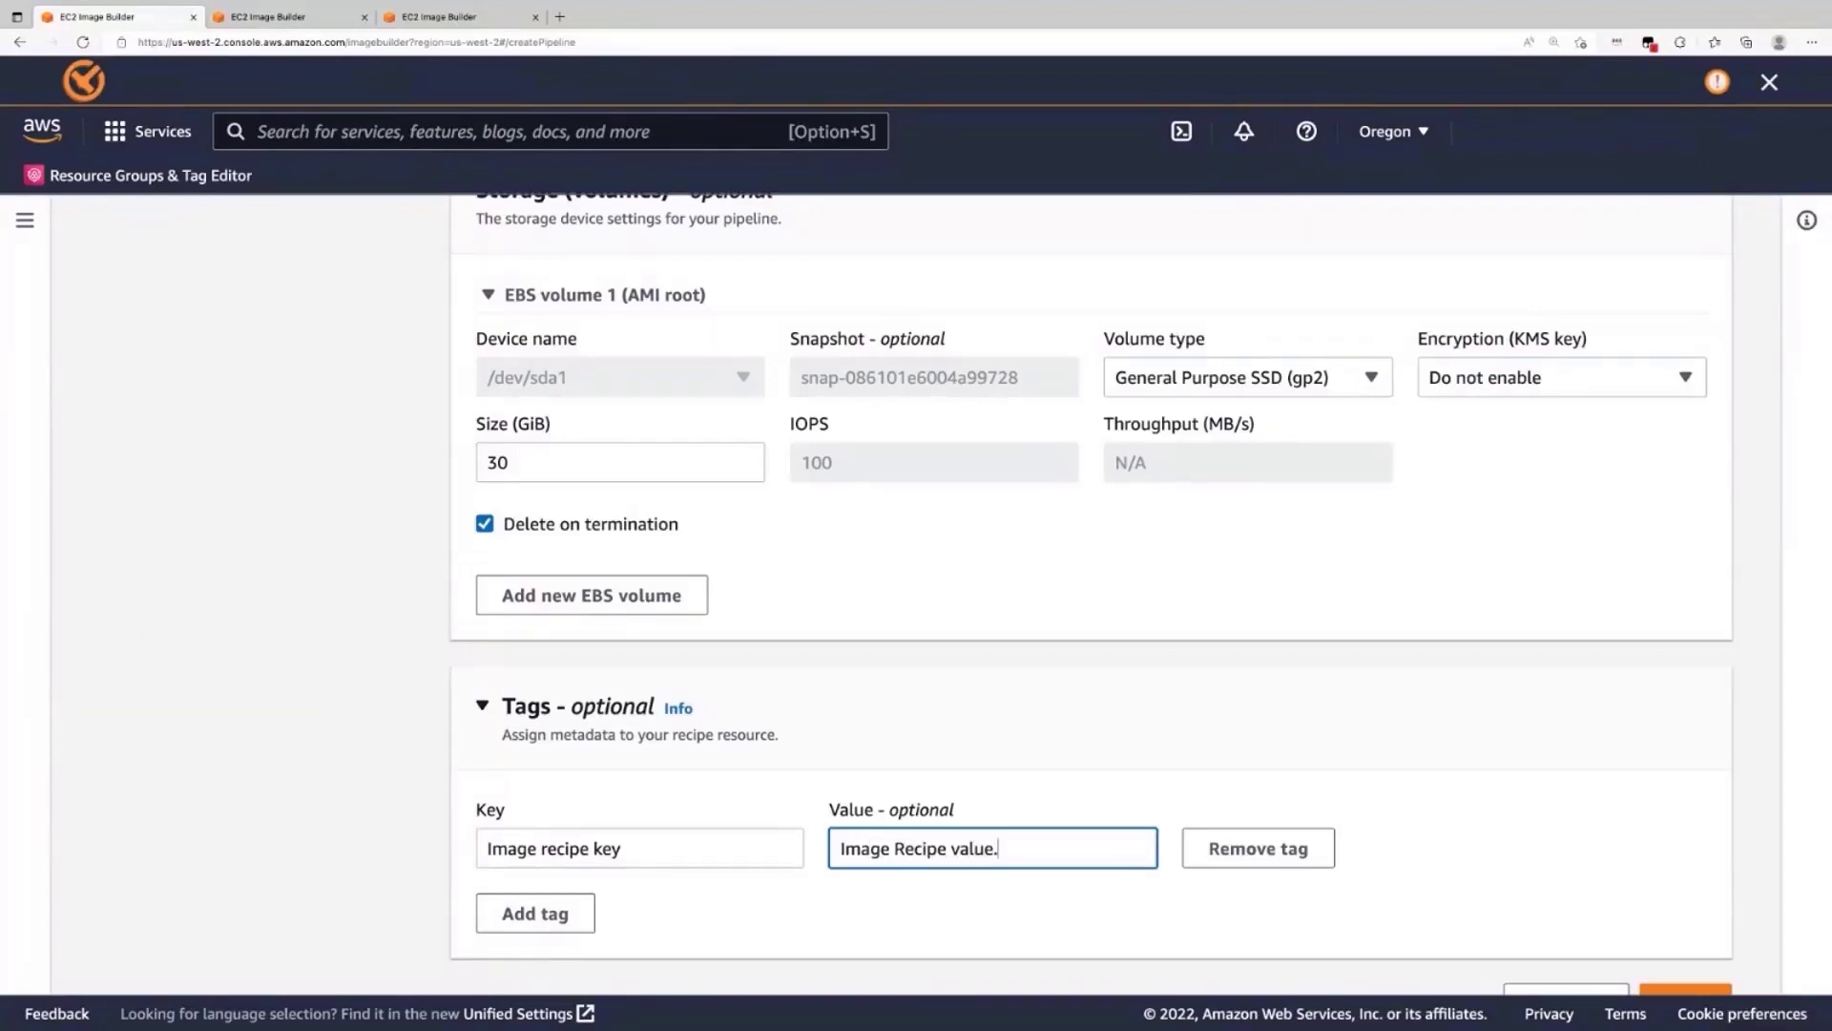
left_click(237, 822)
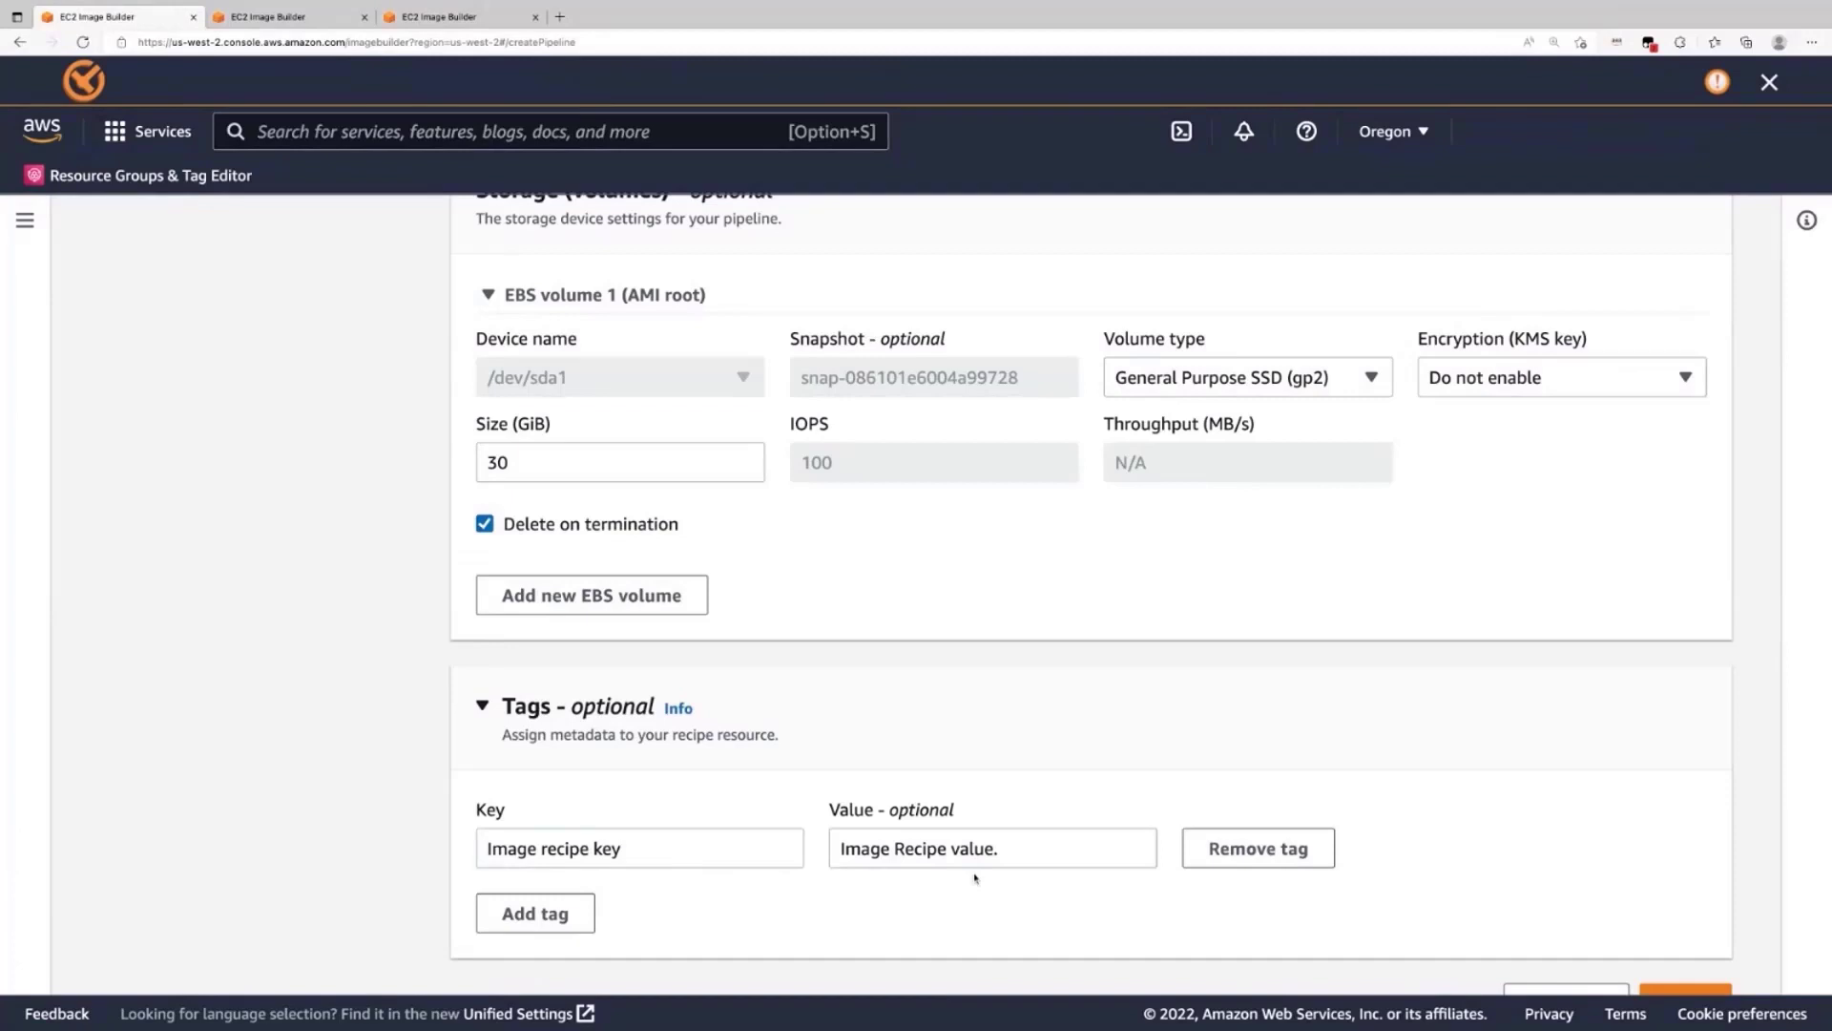
scroll(1431, 895, "down", 1)
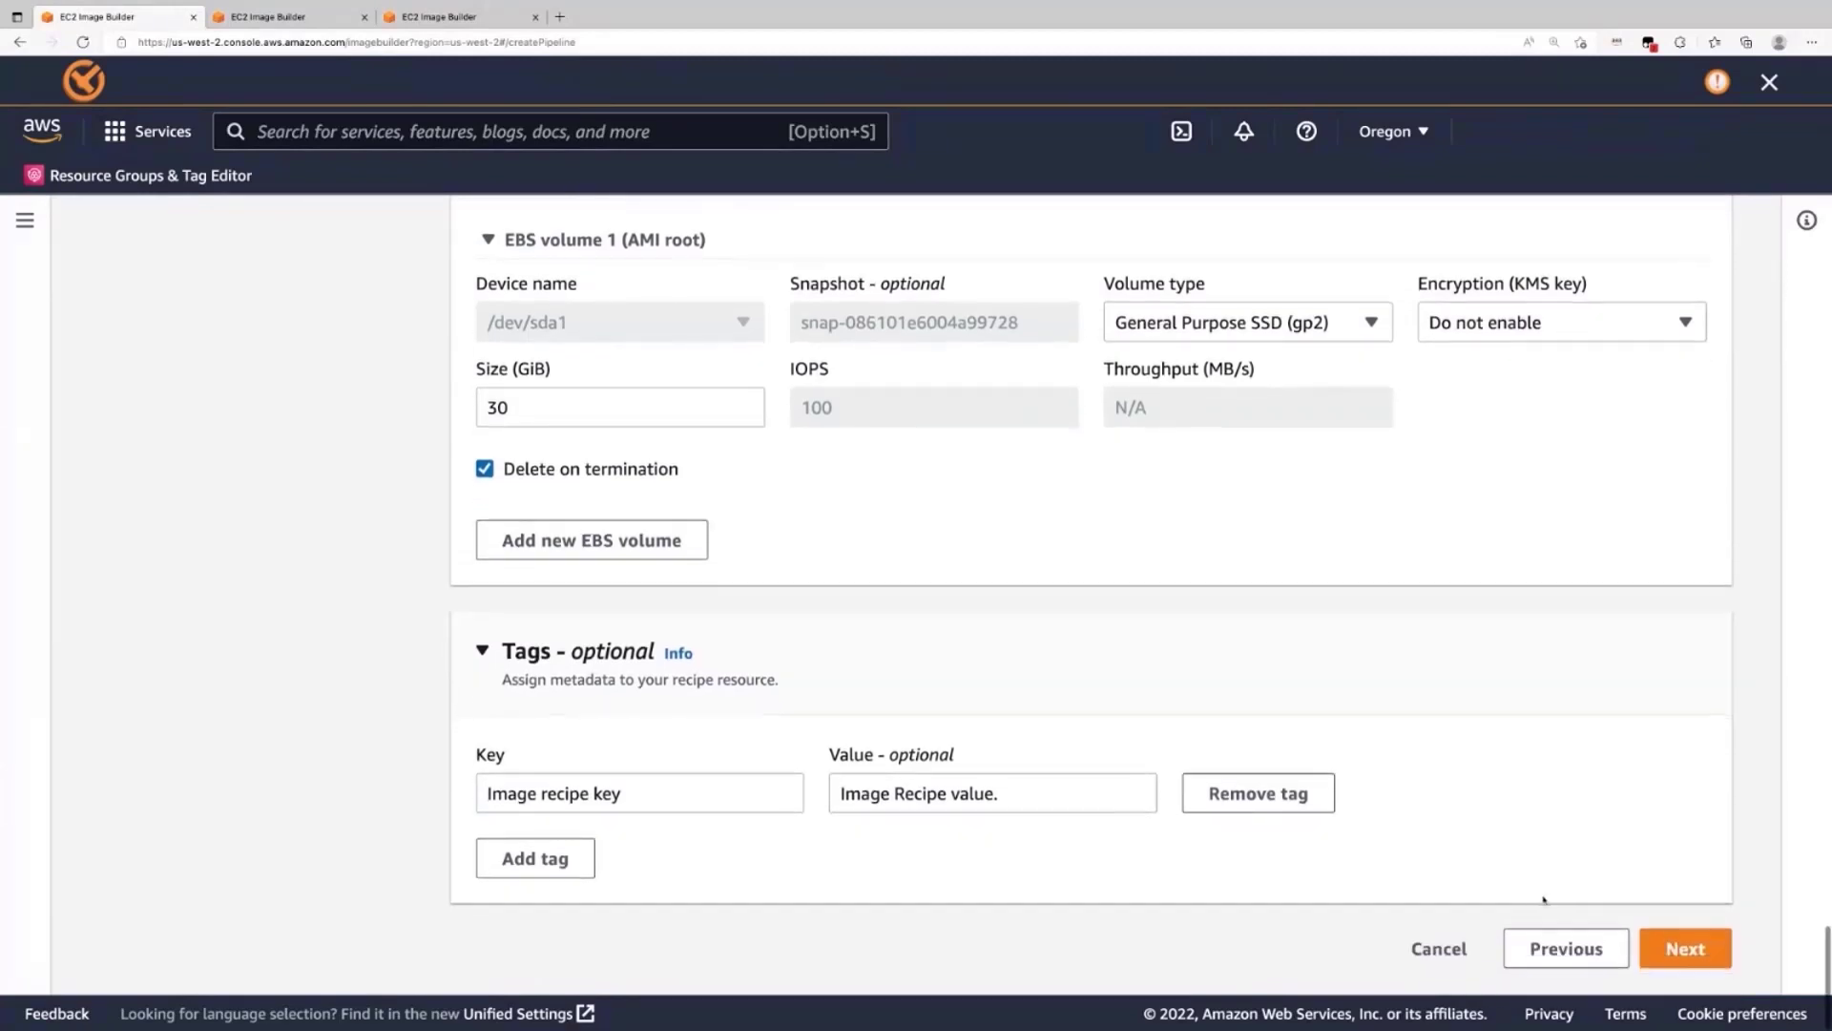
left_click(1699, 948)
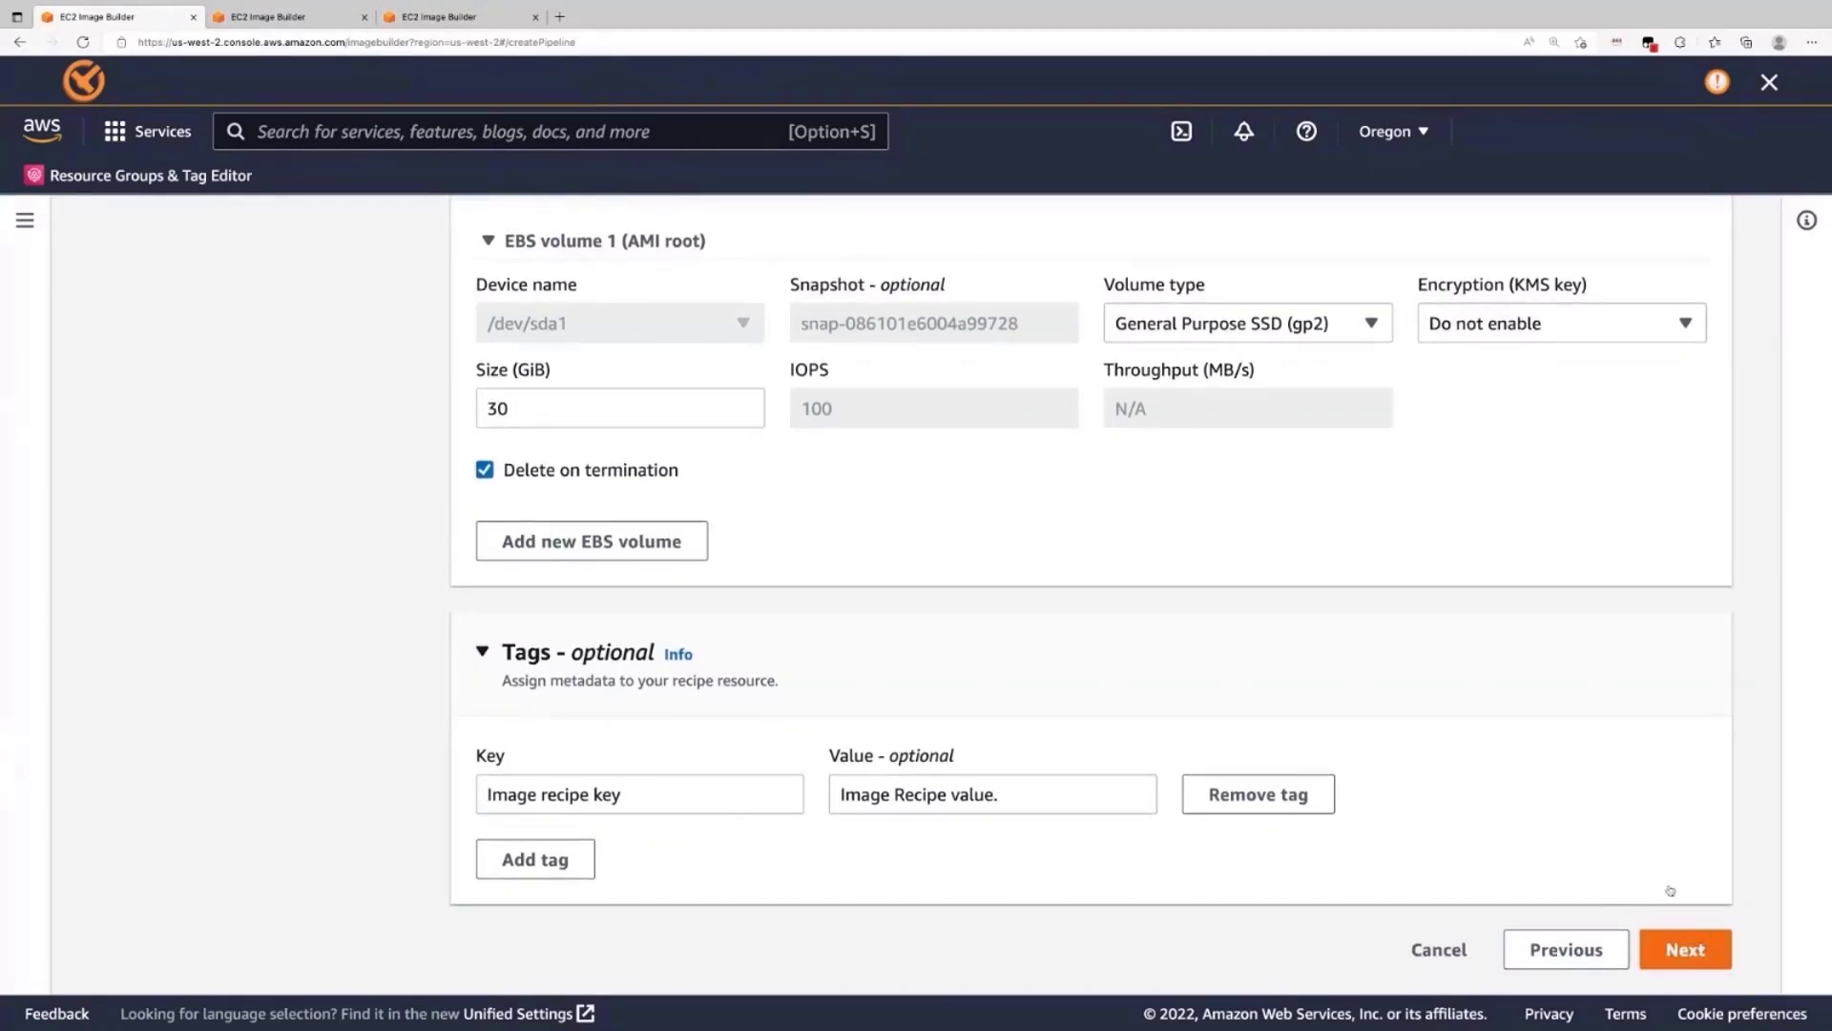
- Check the list of existing infrastructure configurations, and return to creating the infrastructure configuration using service defaults
scroll(859, 363, "down", 1)
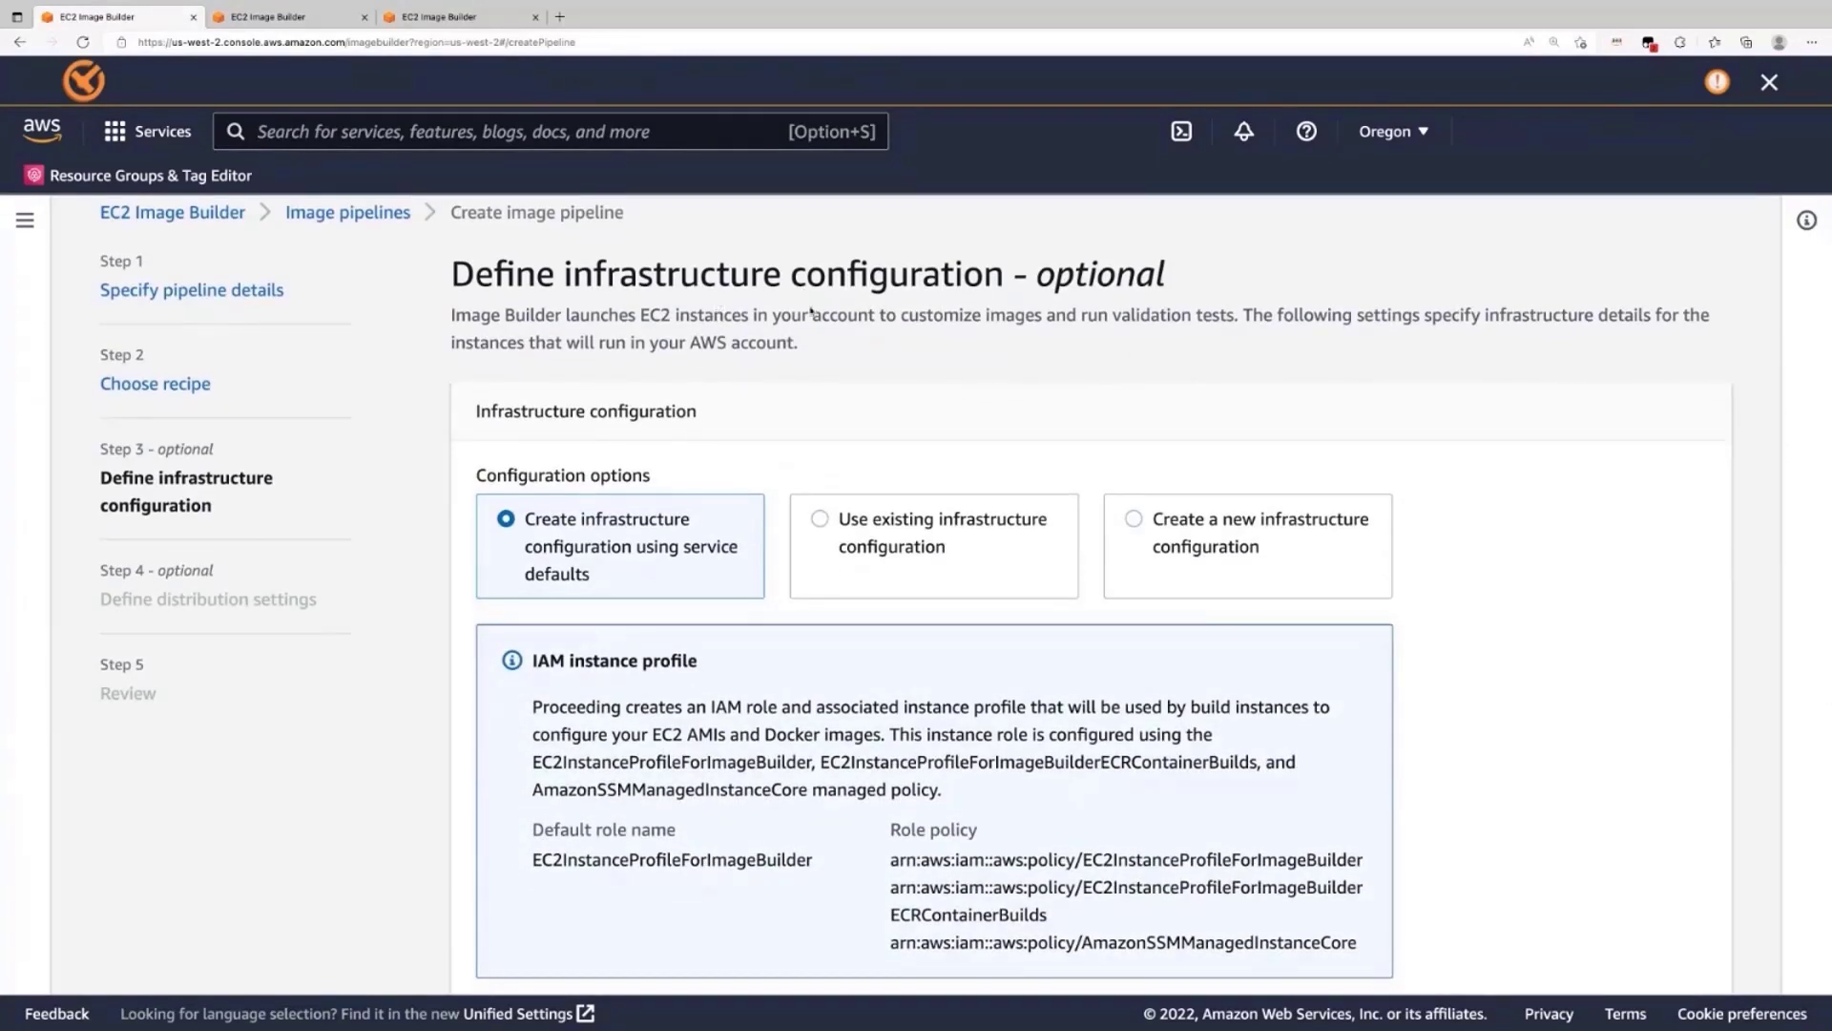
scroll(834, 388, "down", 2)
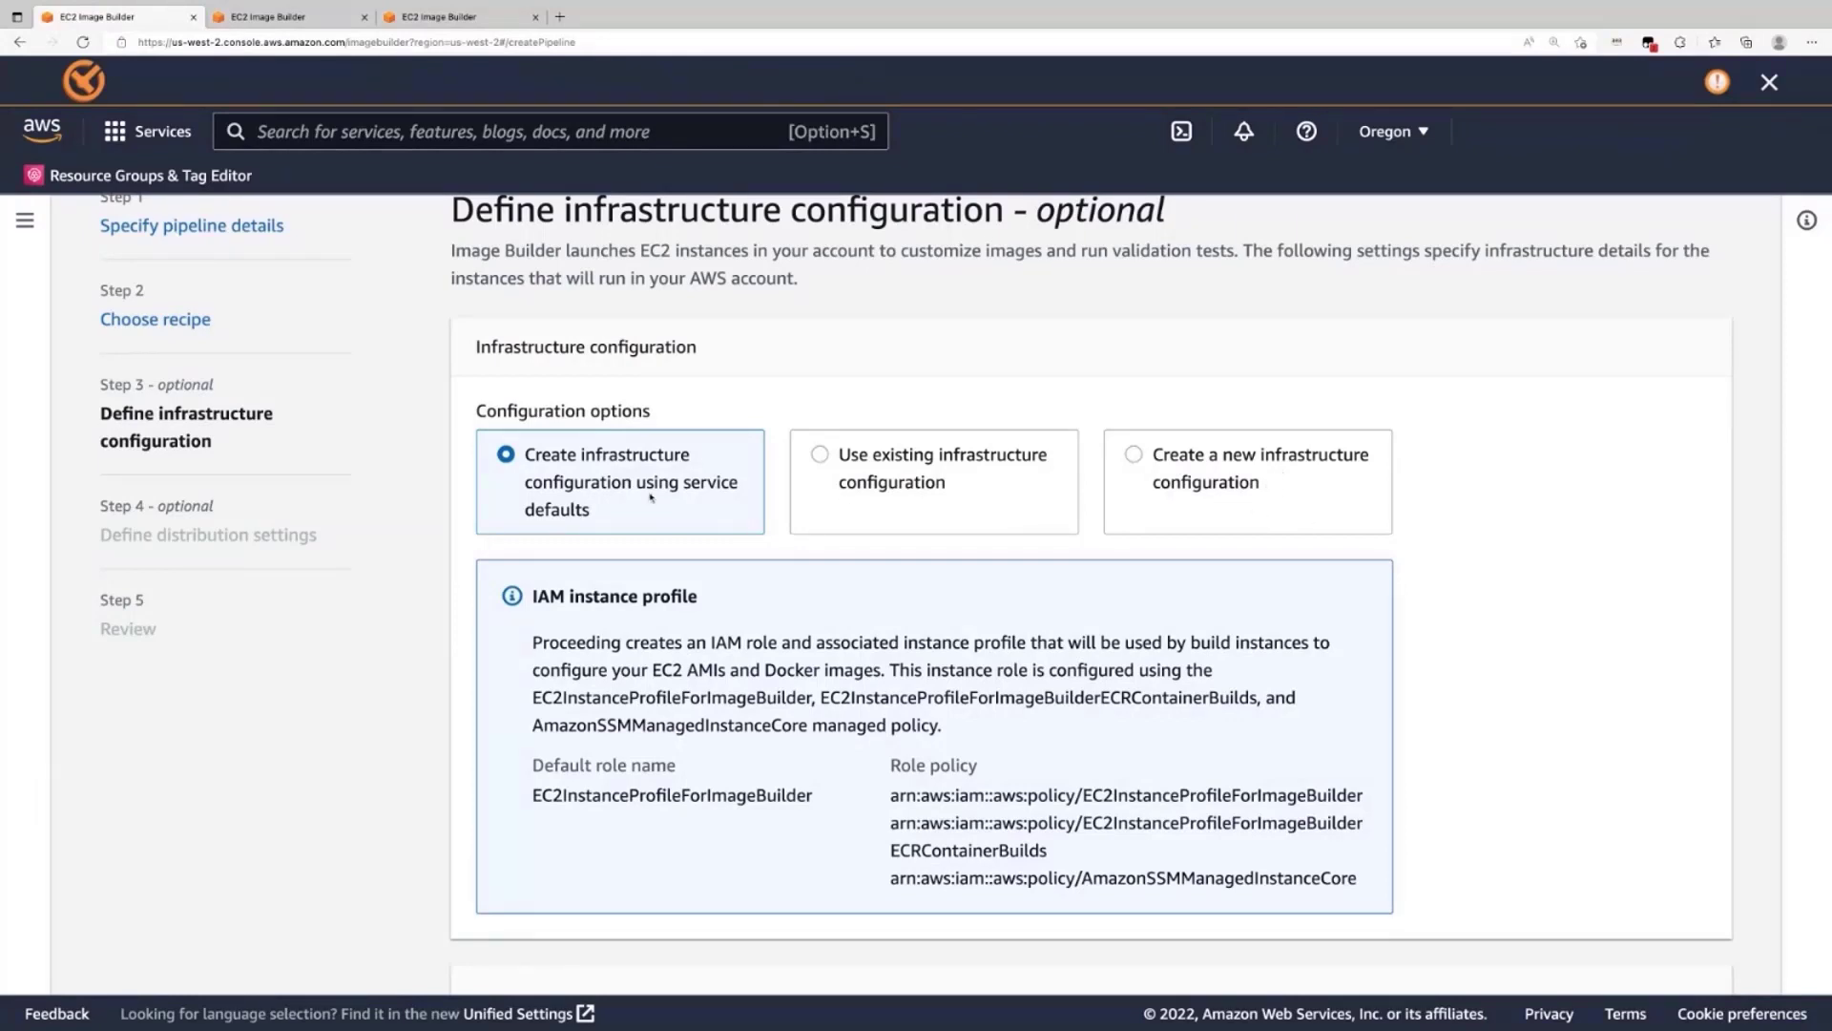
left_click(898, 493)
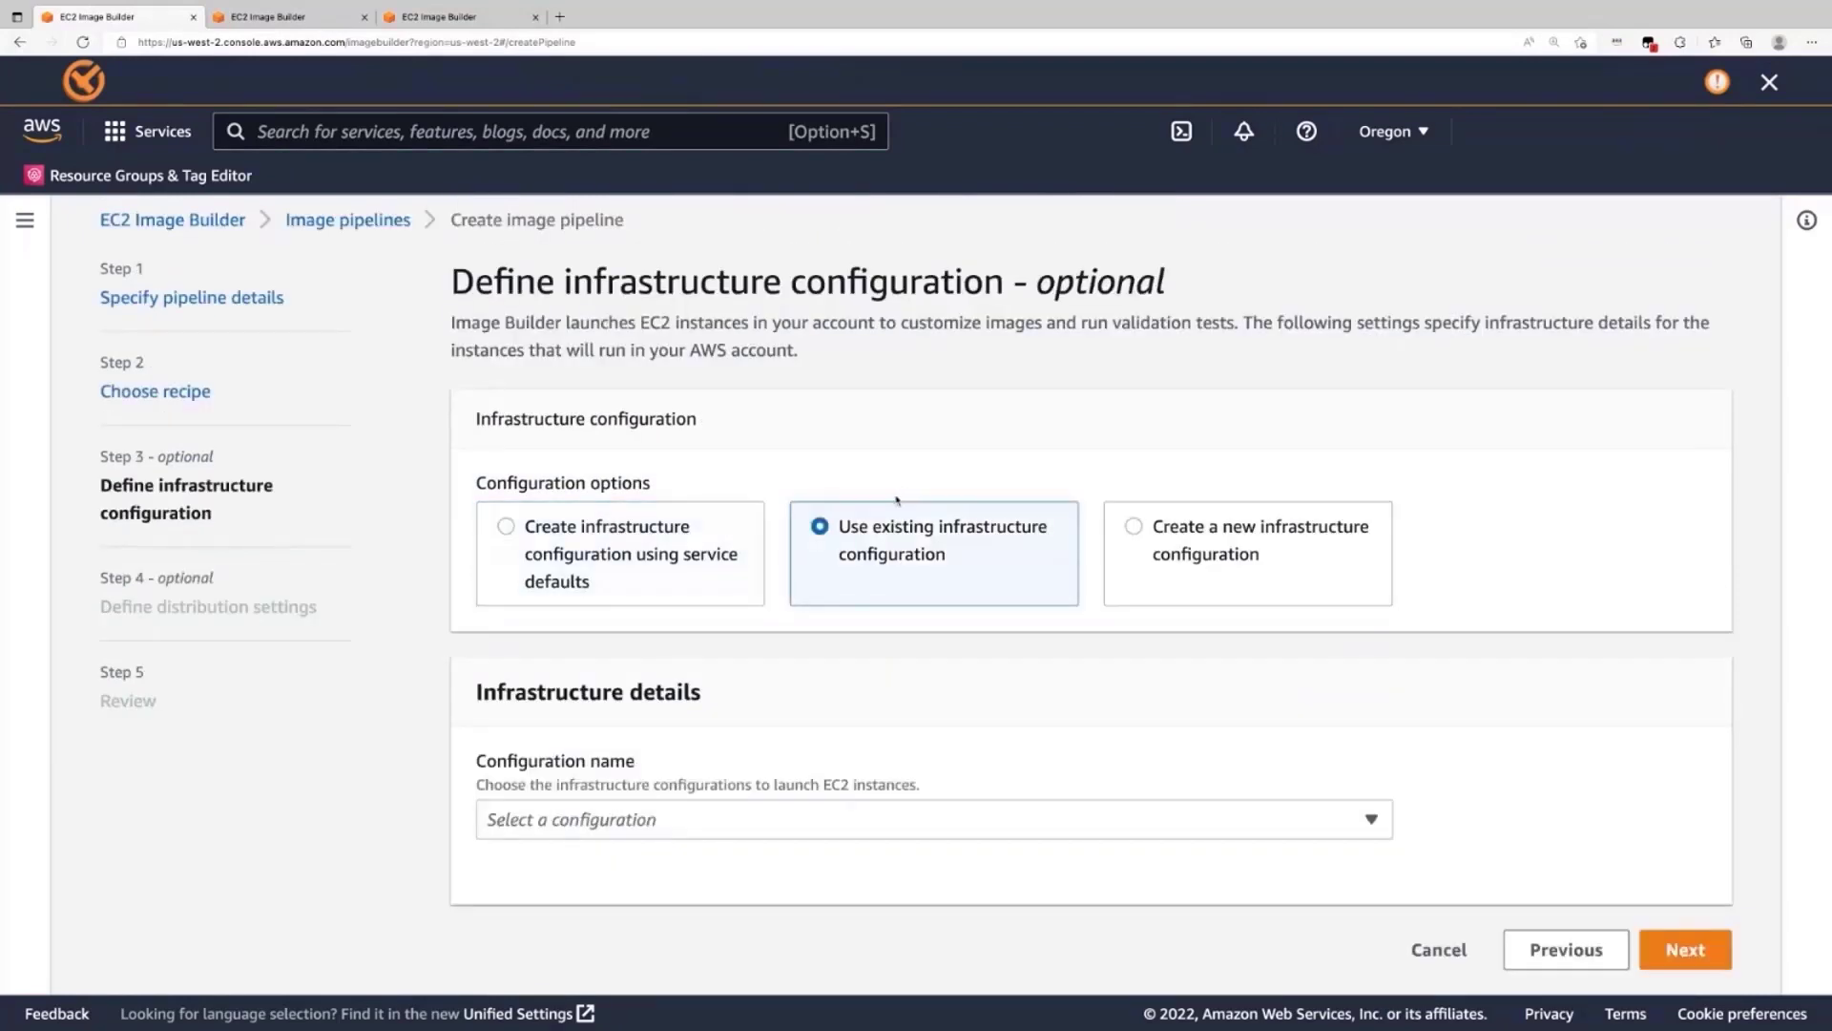
left_click(742, 827)
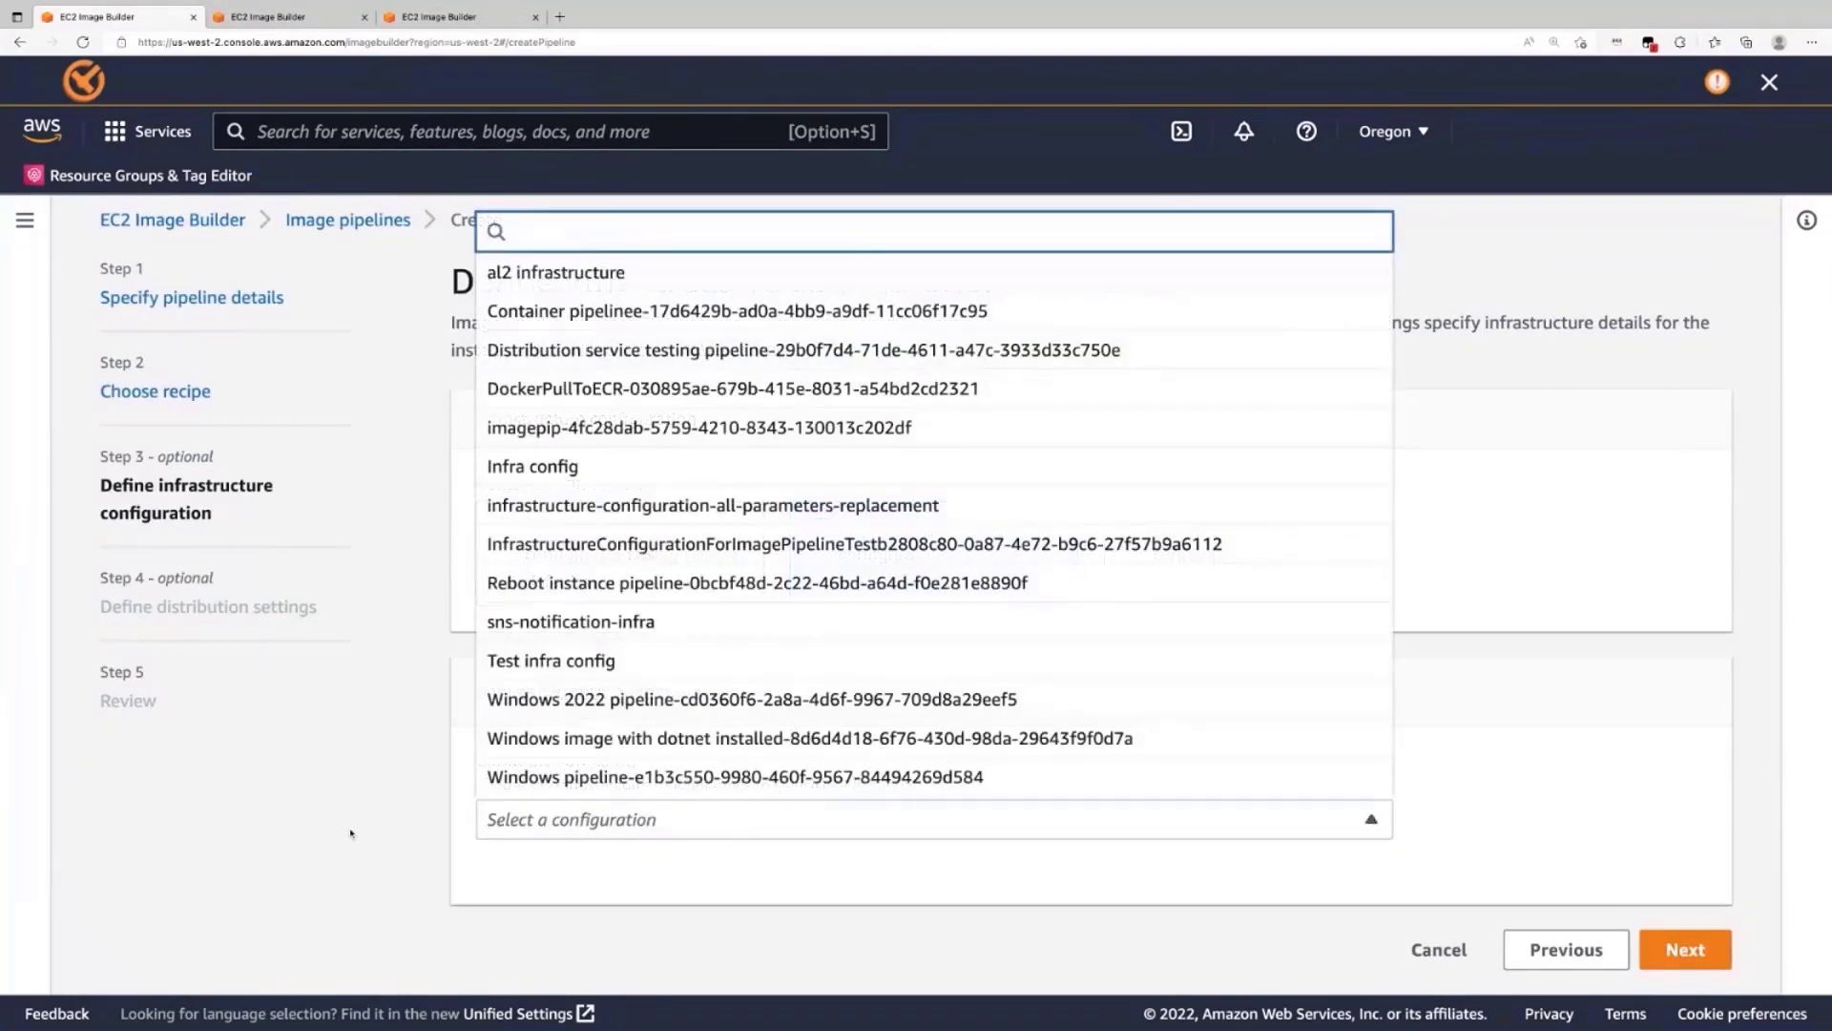
left_click(742, 826)
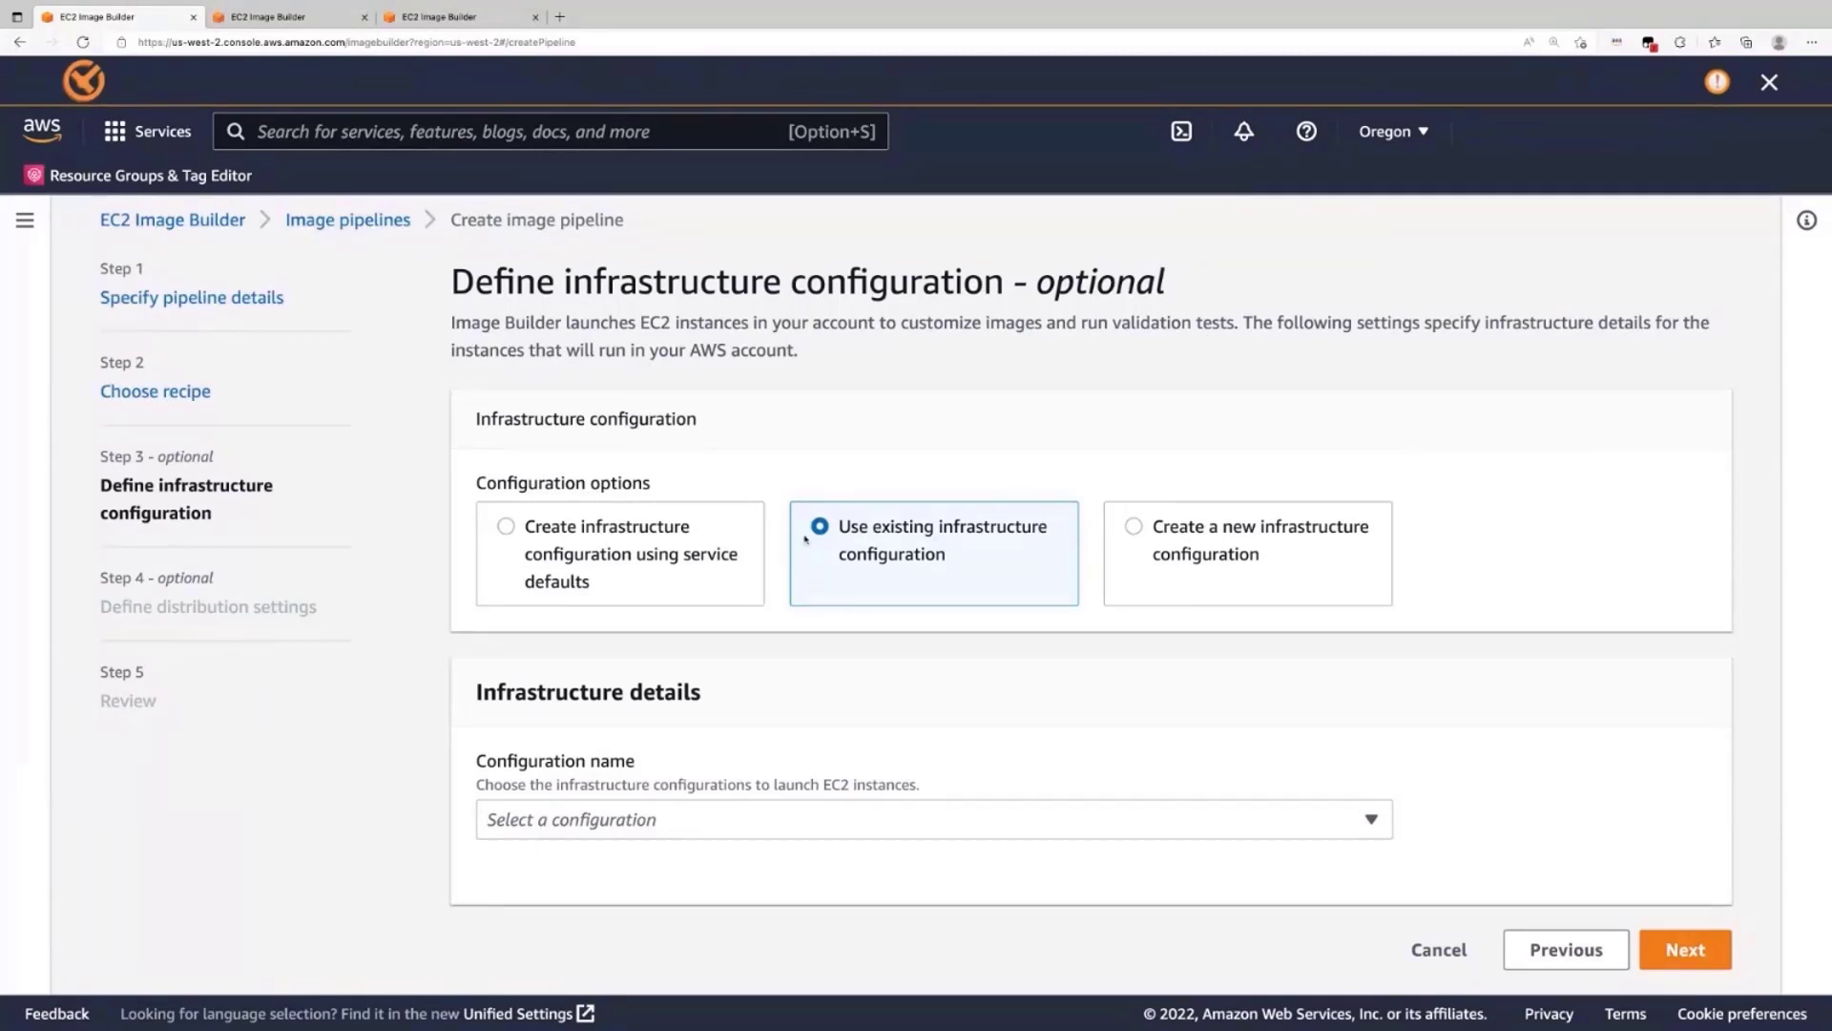
left_click(715, 556)
scroll(715, 556, "down", 3)
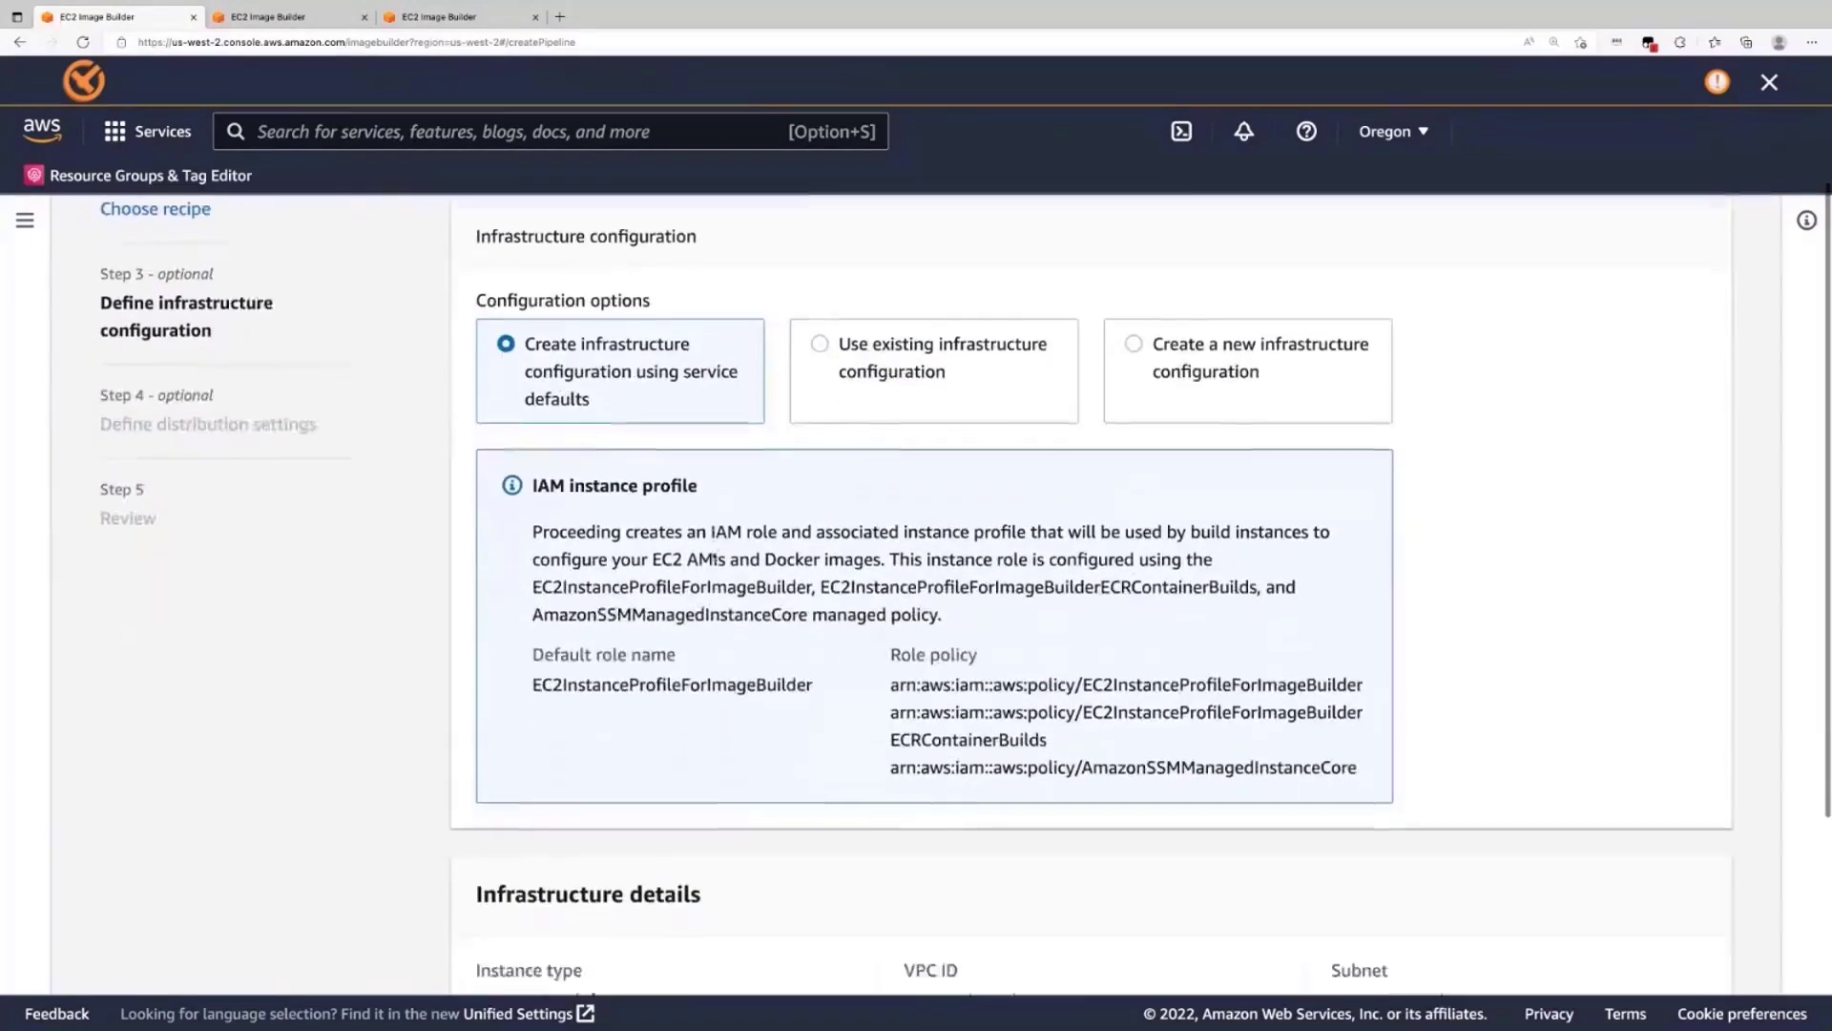
- Review the service-default infrastructure details, and choose to create a new infrastructure configuration instead
scroll(715, 556, "down", 2)
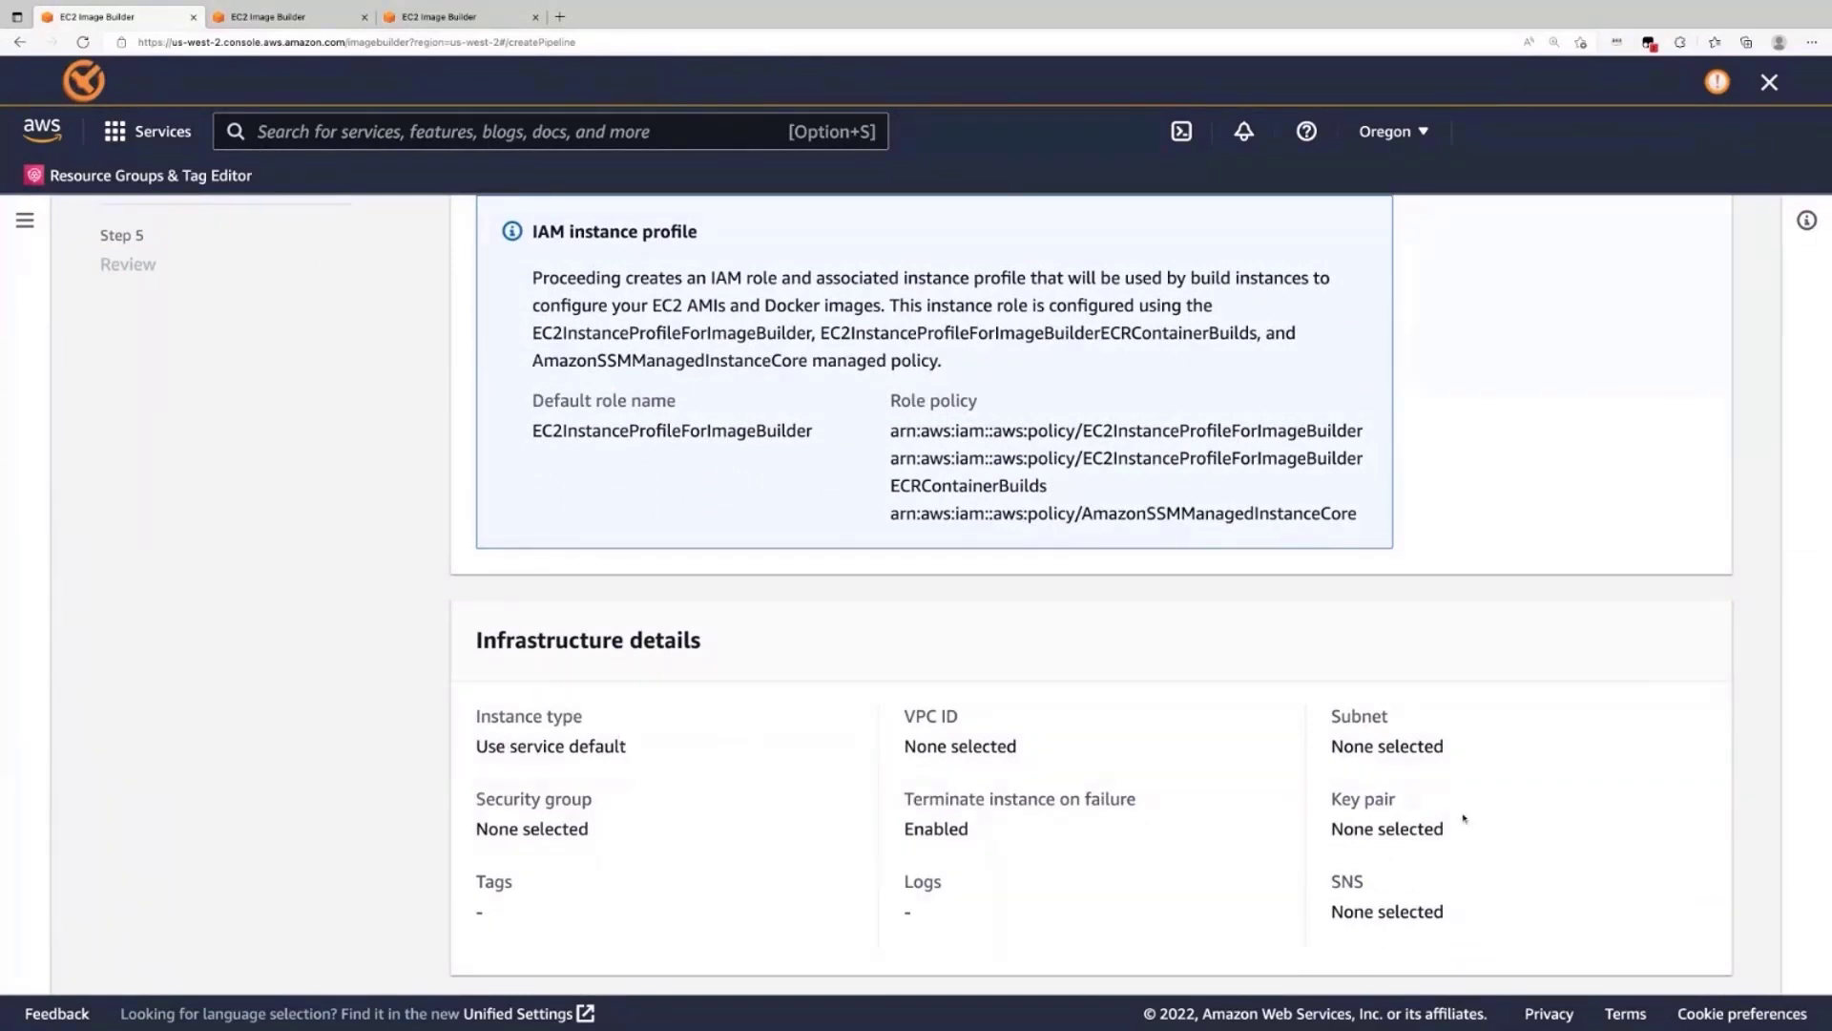
scroll(916, 591, "up", 1)
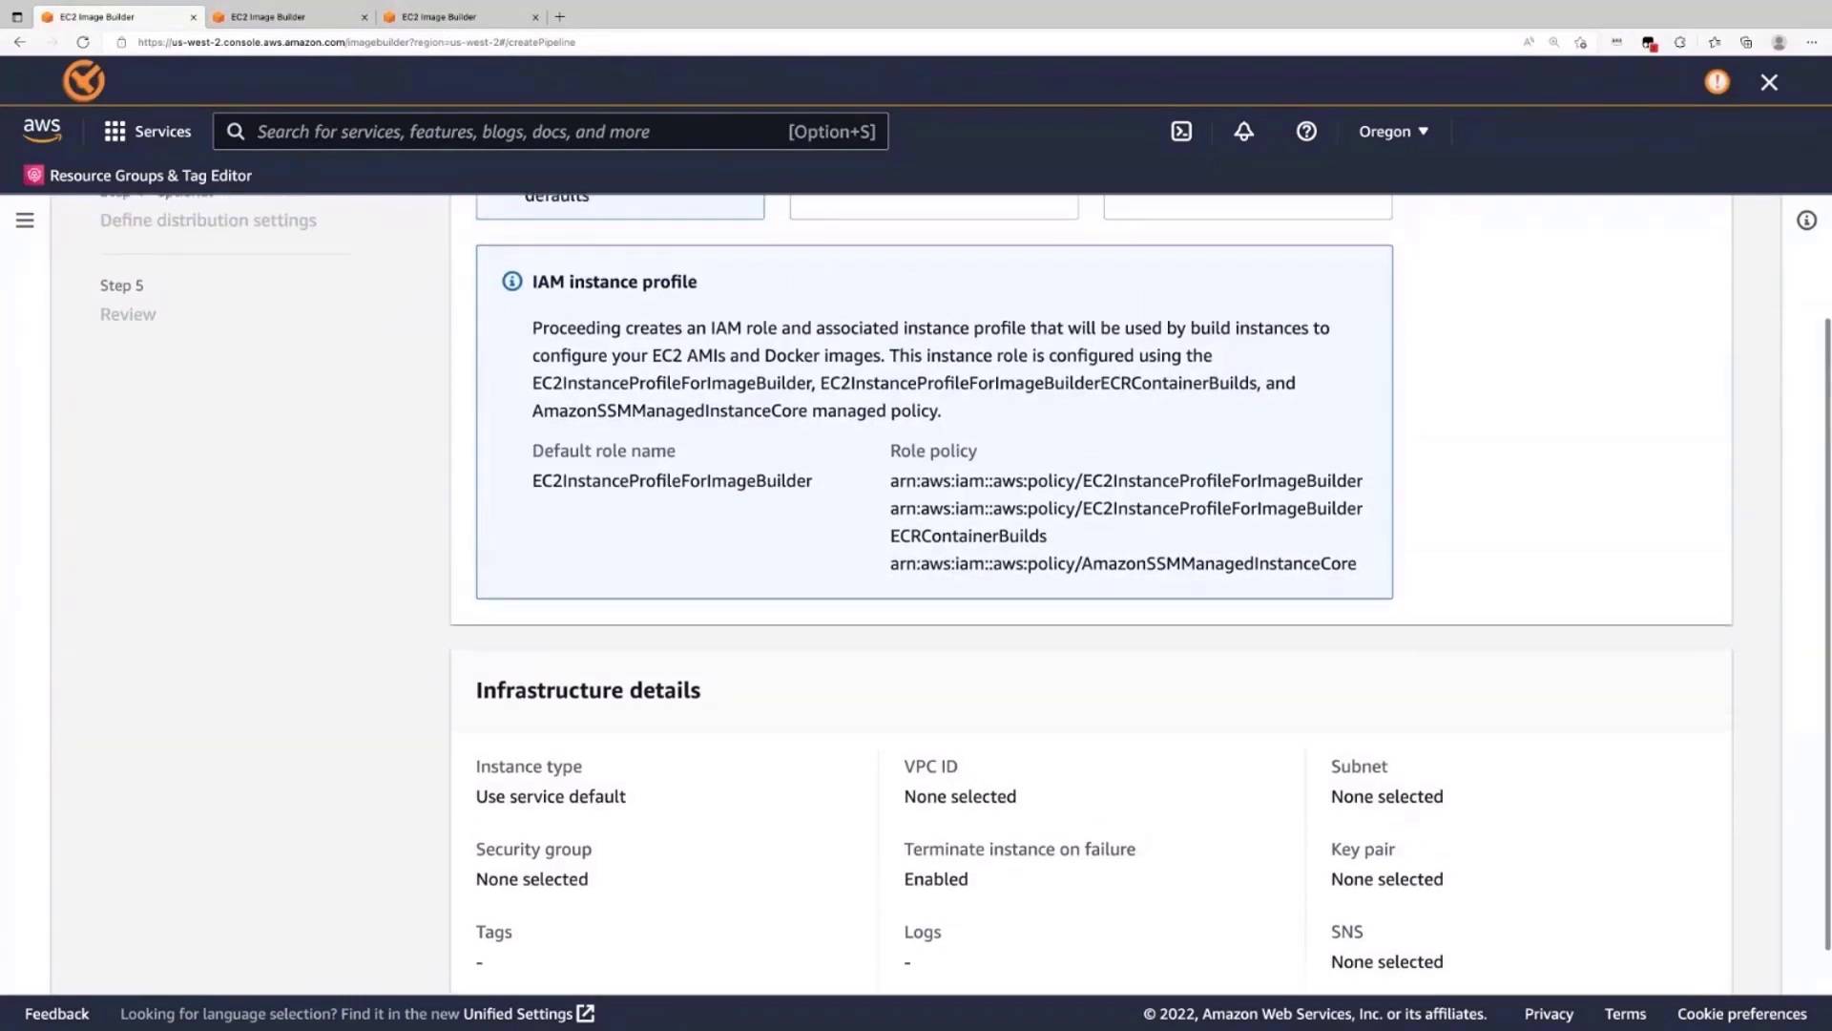
scroll(1177, 467, "up", 3)
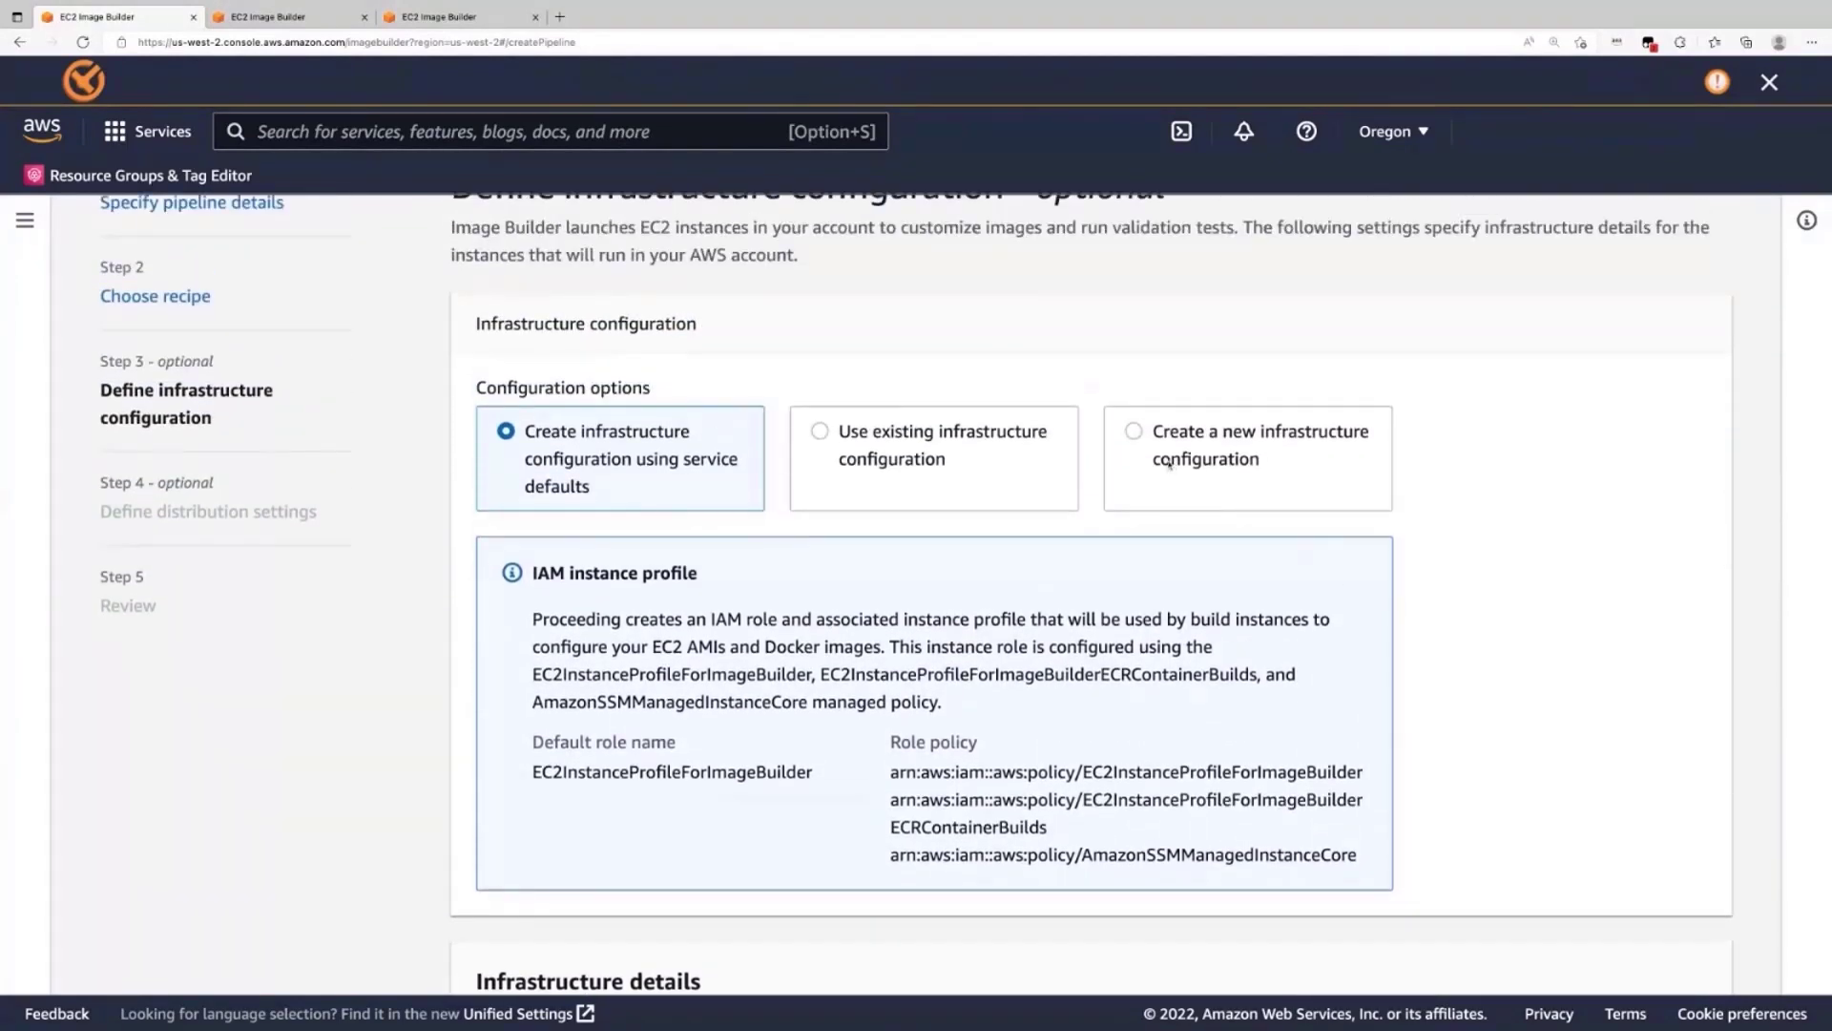
left_click(1172, 465)
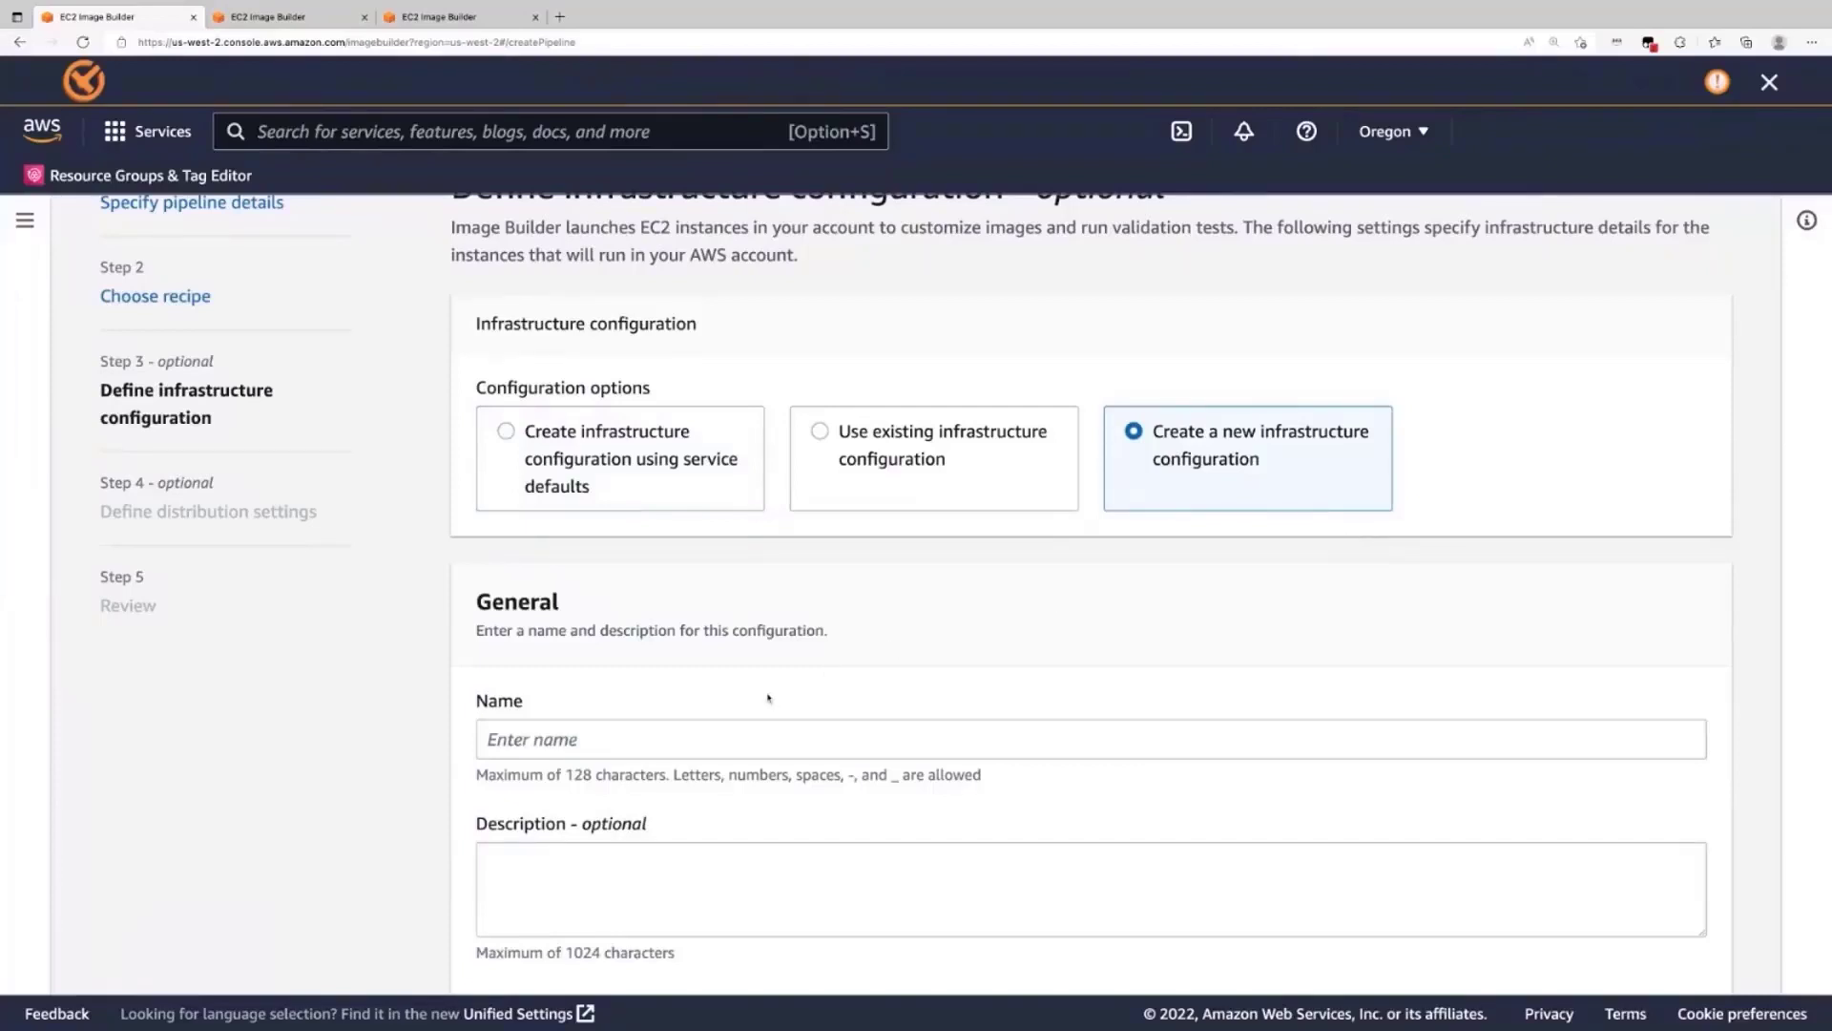
- Name the new infrastructure configuration "Windows pipeline infrastructure configuration"
scroll(768, 698, "down", 1)
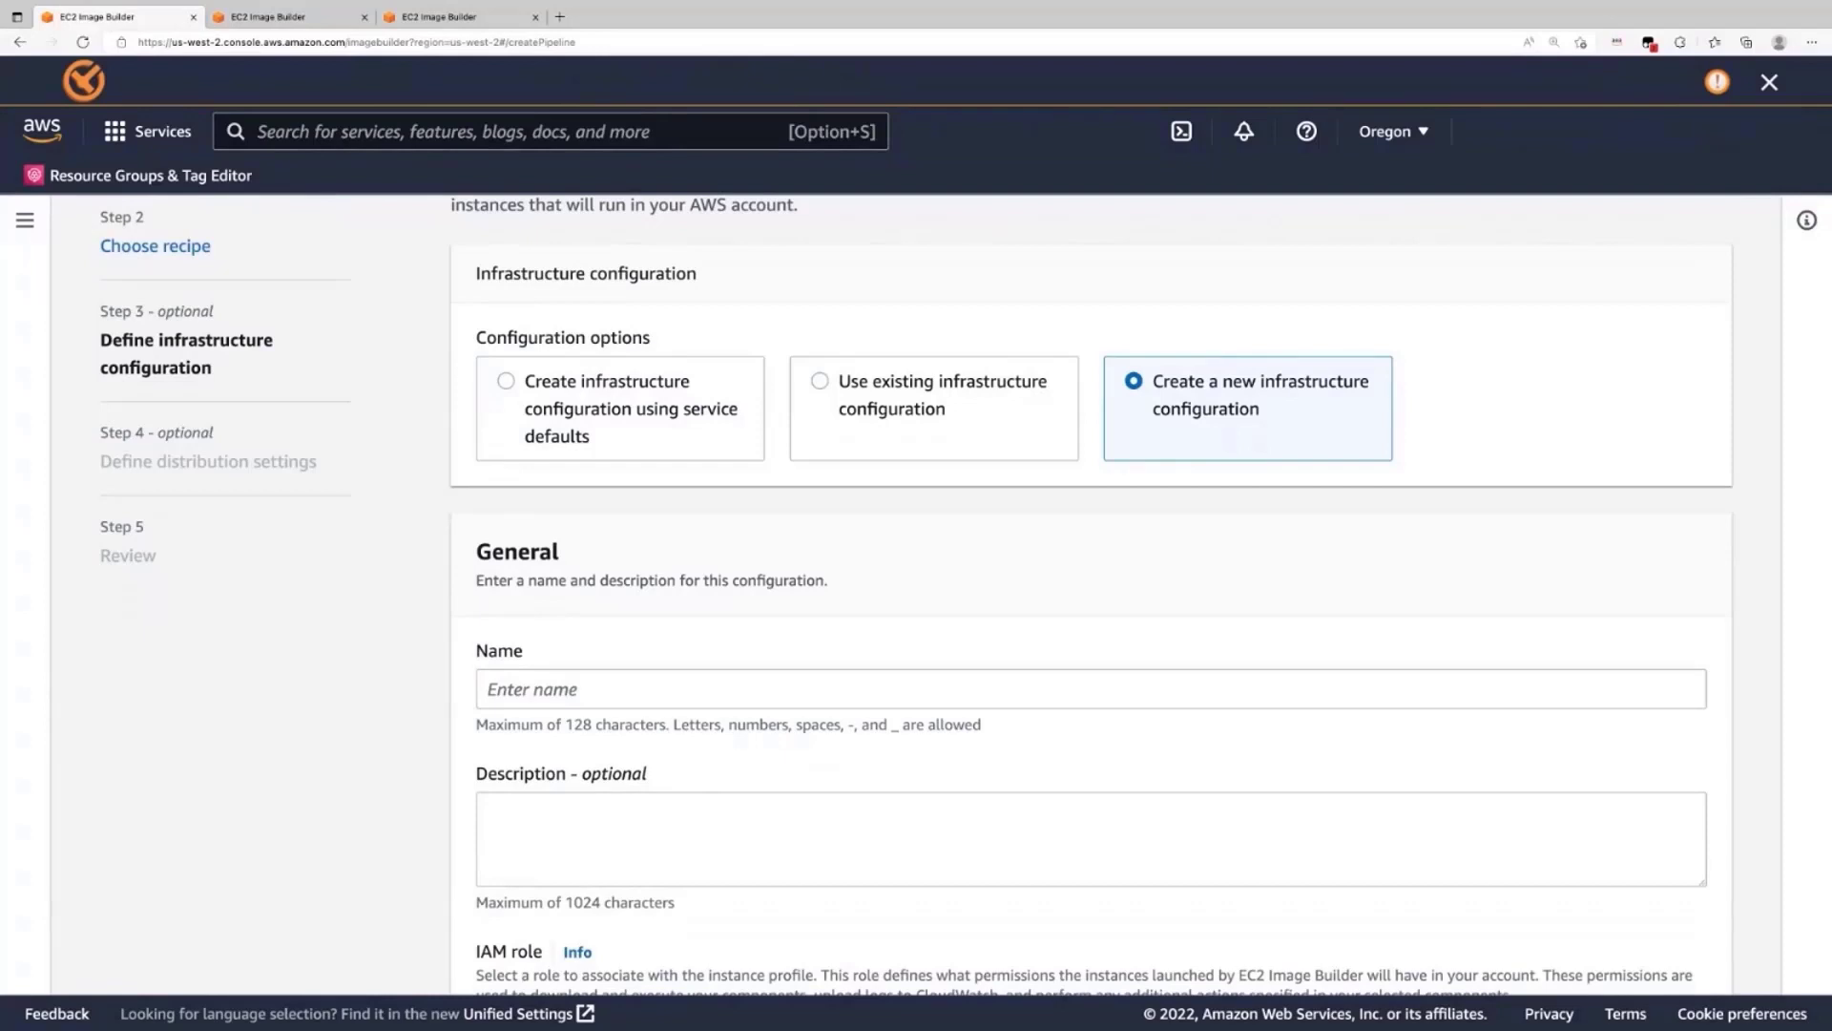
left_click(768, 690)
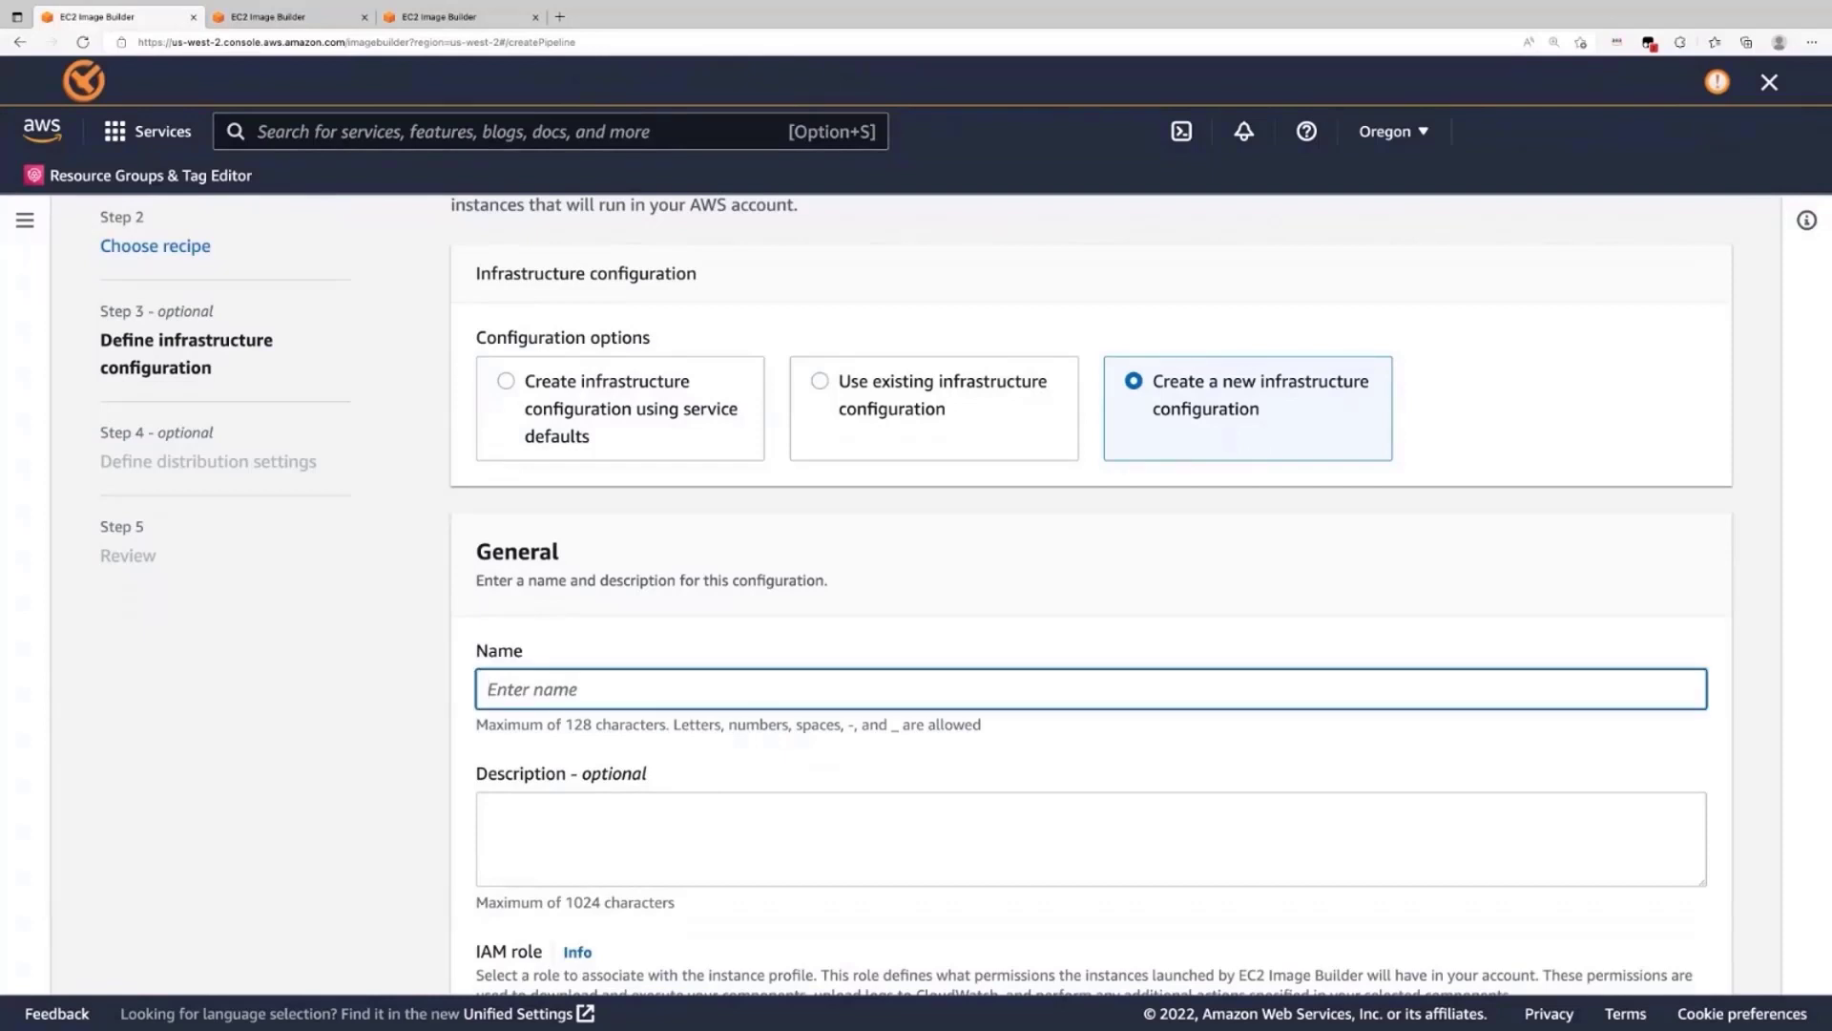
type("In")
key("BackSpace")
key("BackSpace")
type("Windows ")
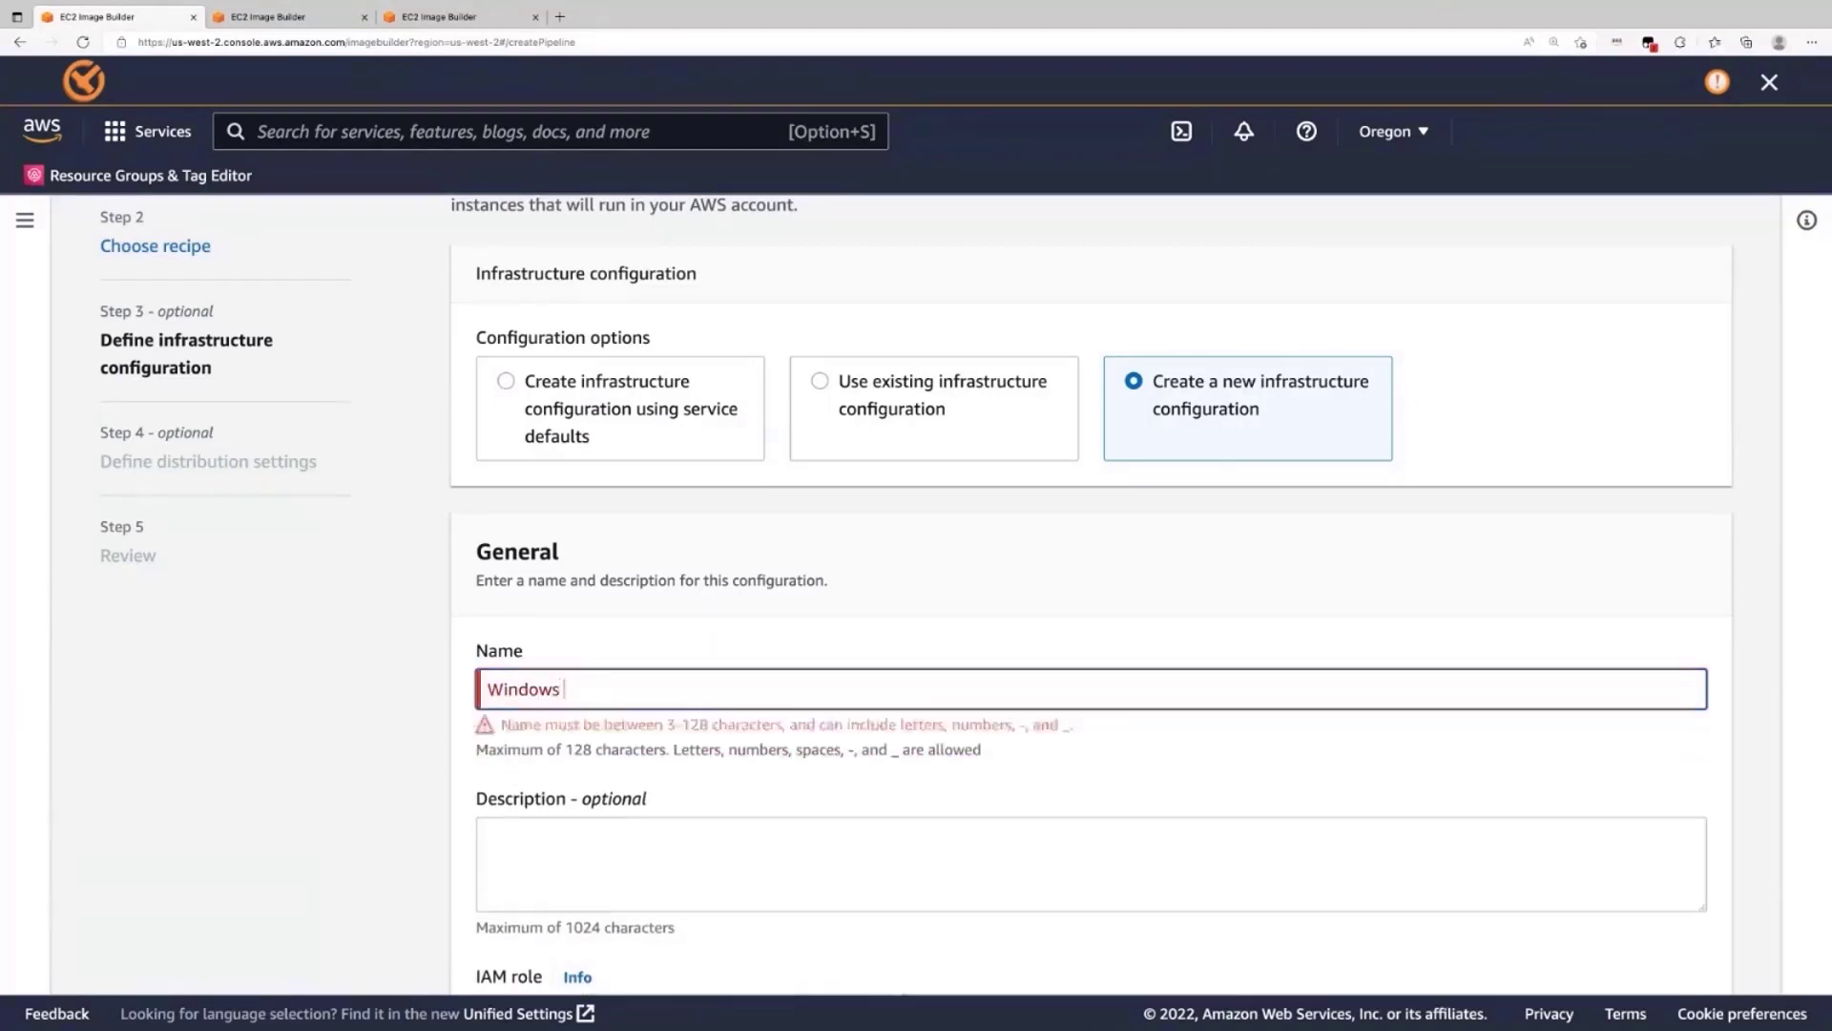
type("pipeline infr")
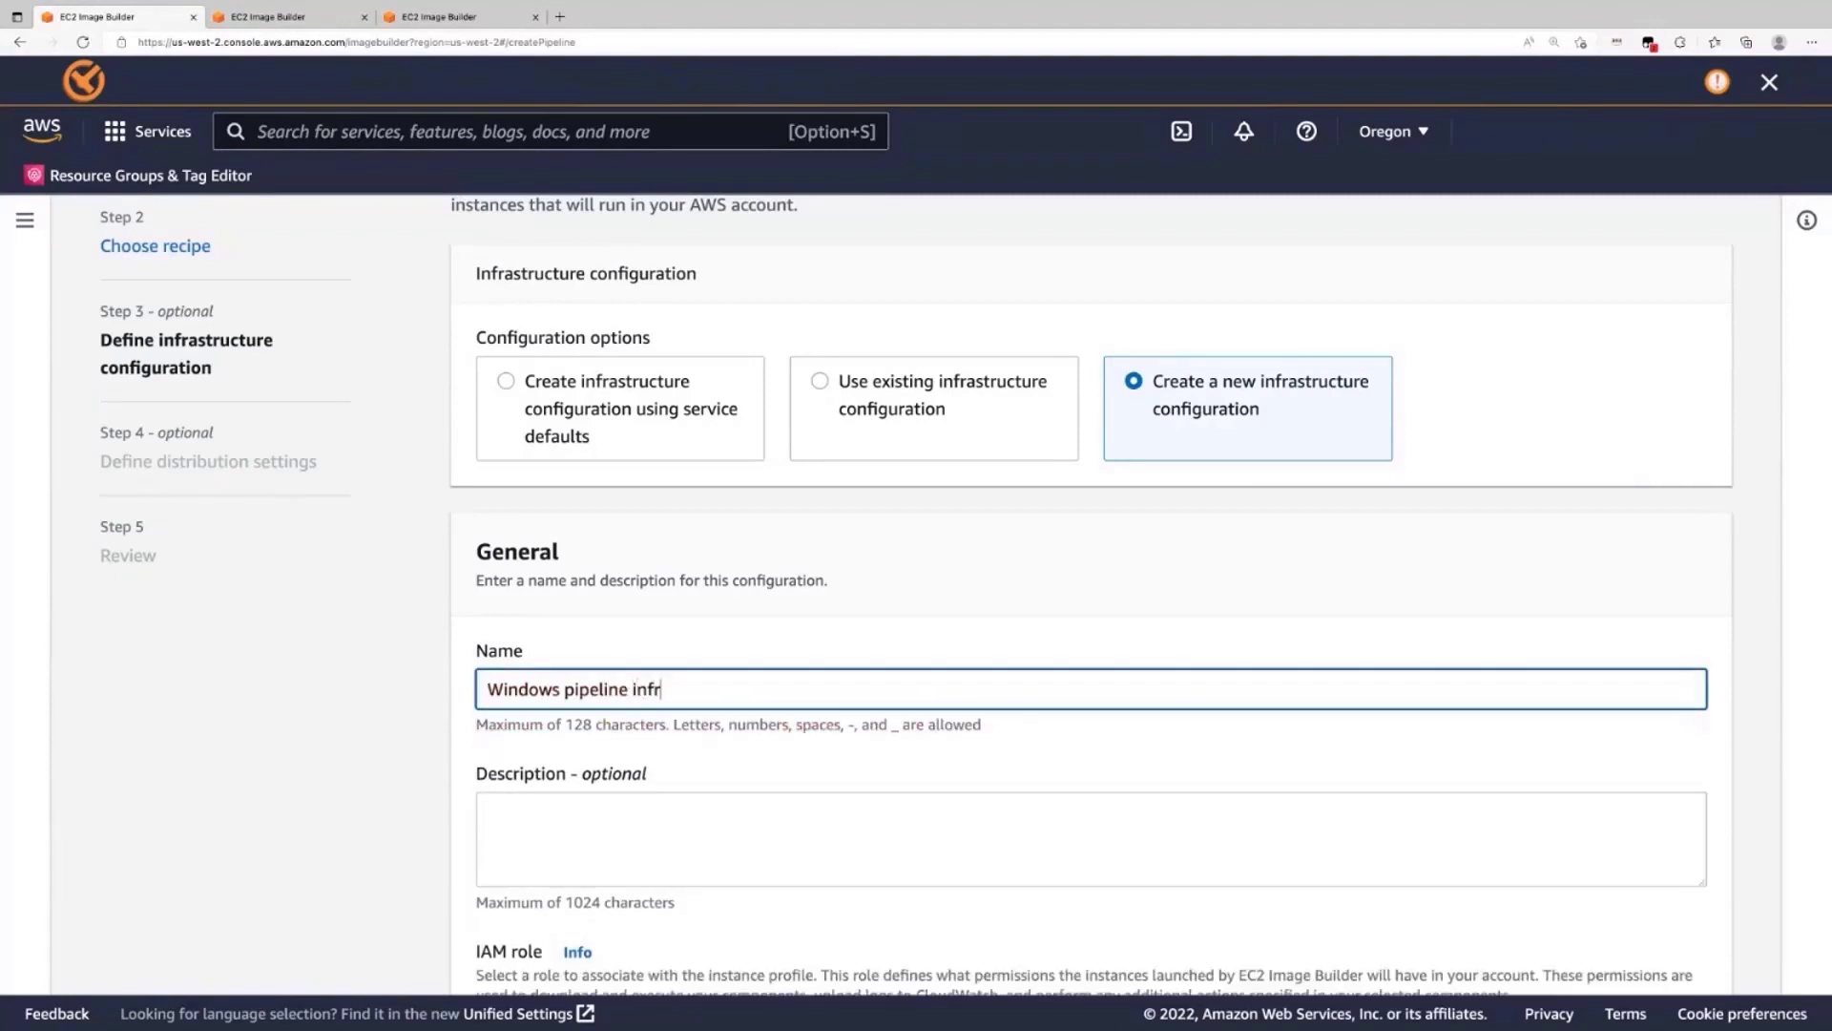
type("astructure configuration")
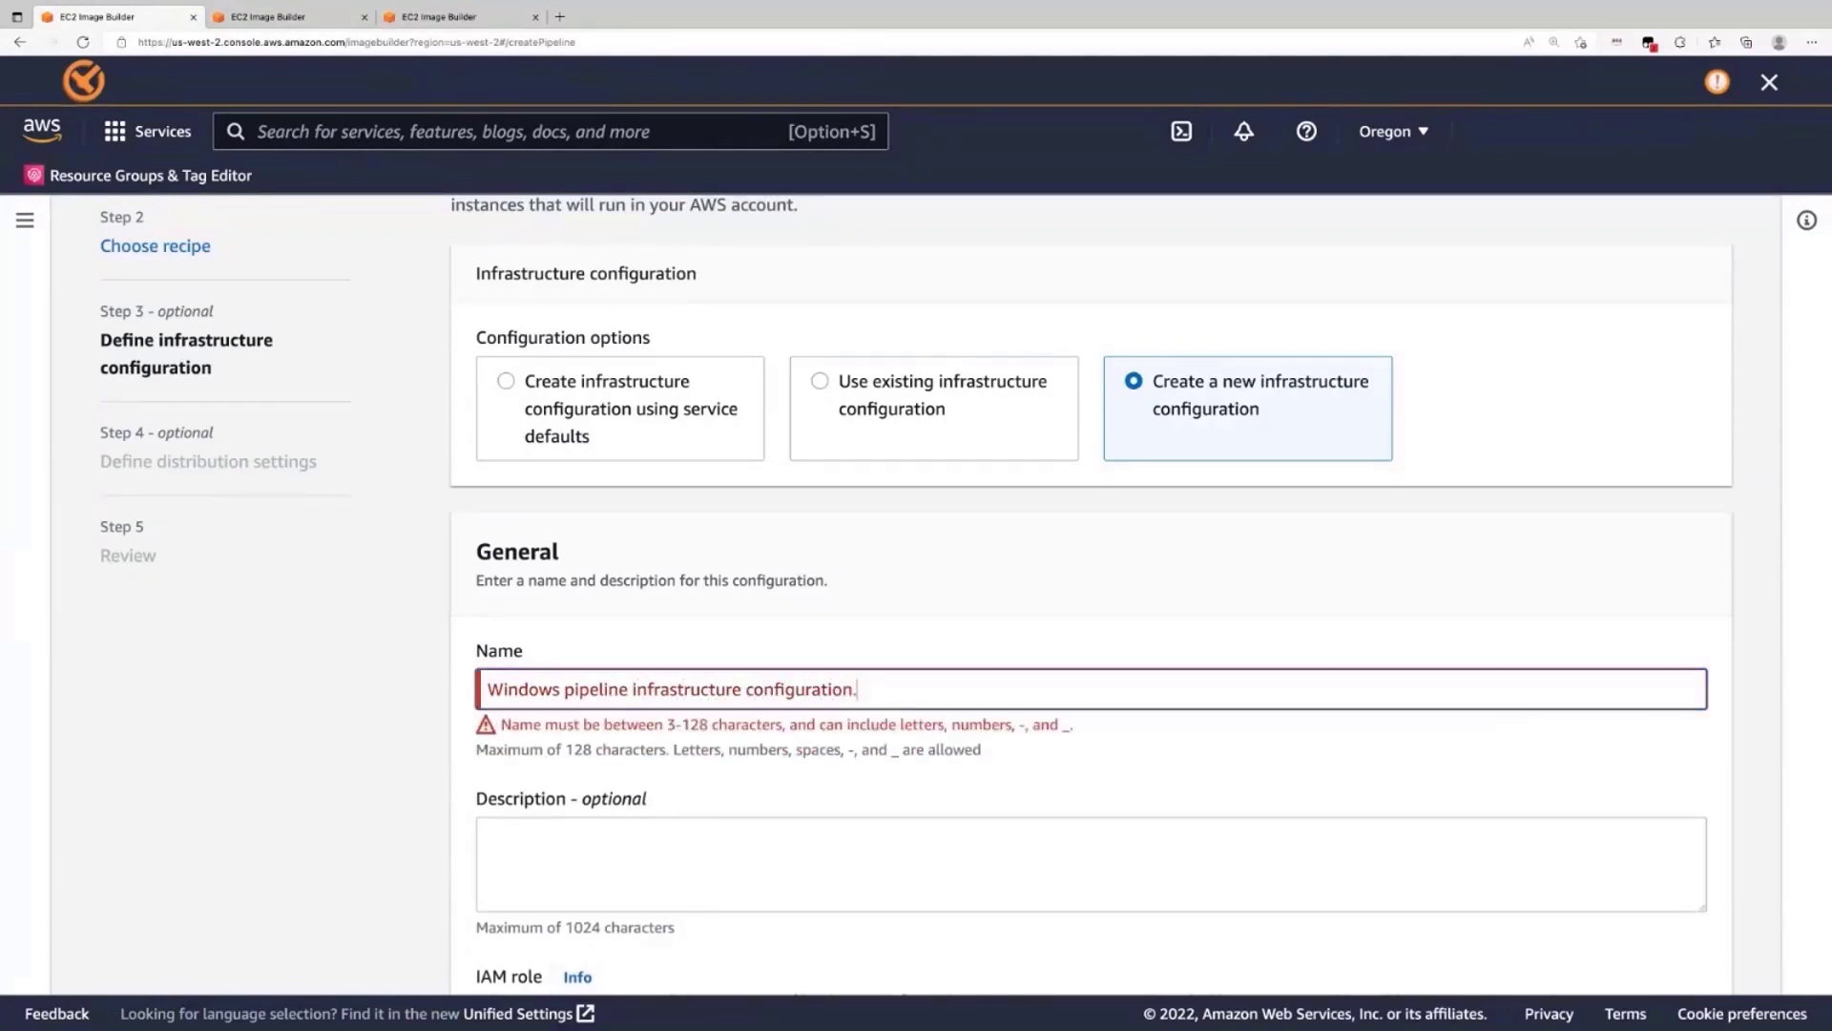
- Check the list of IAM roles available for the instance profile without choosing one
scroll(966, 570, "down", 3)
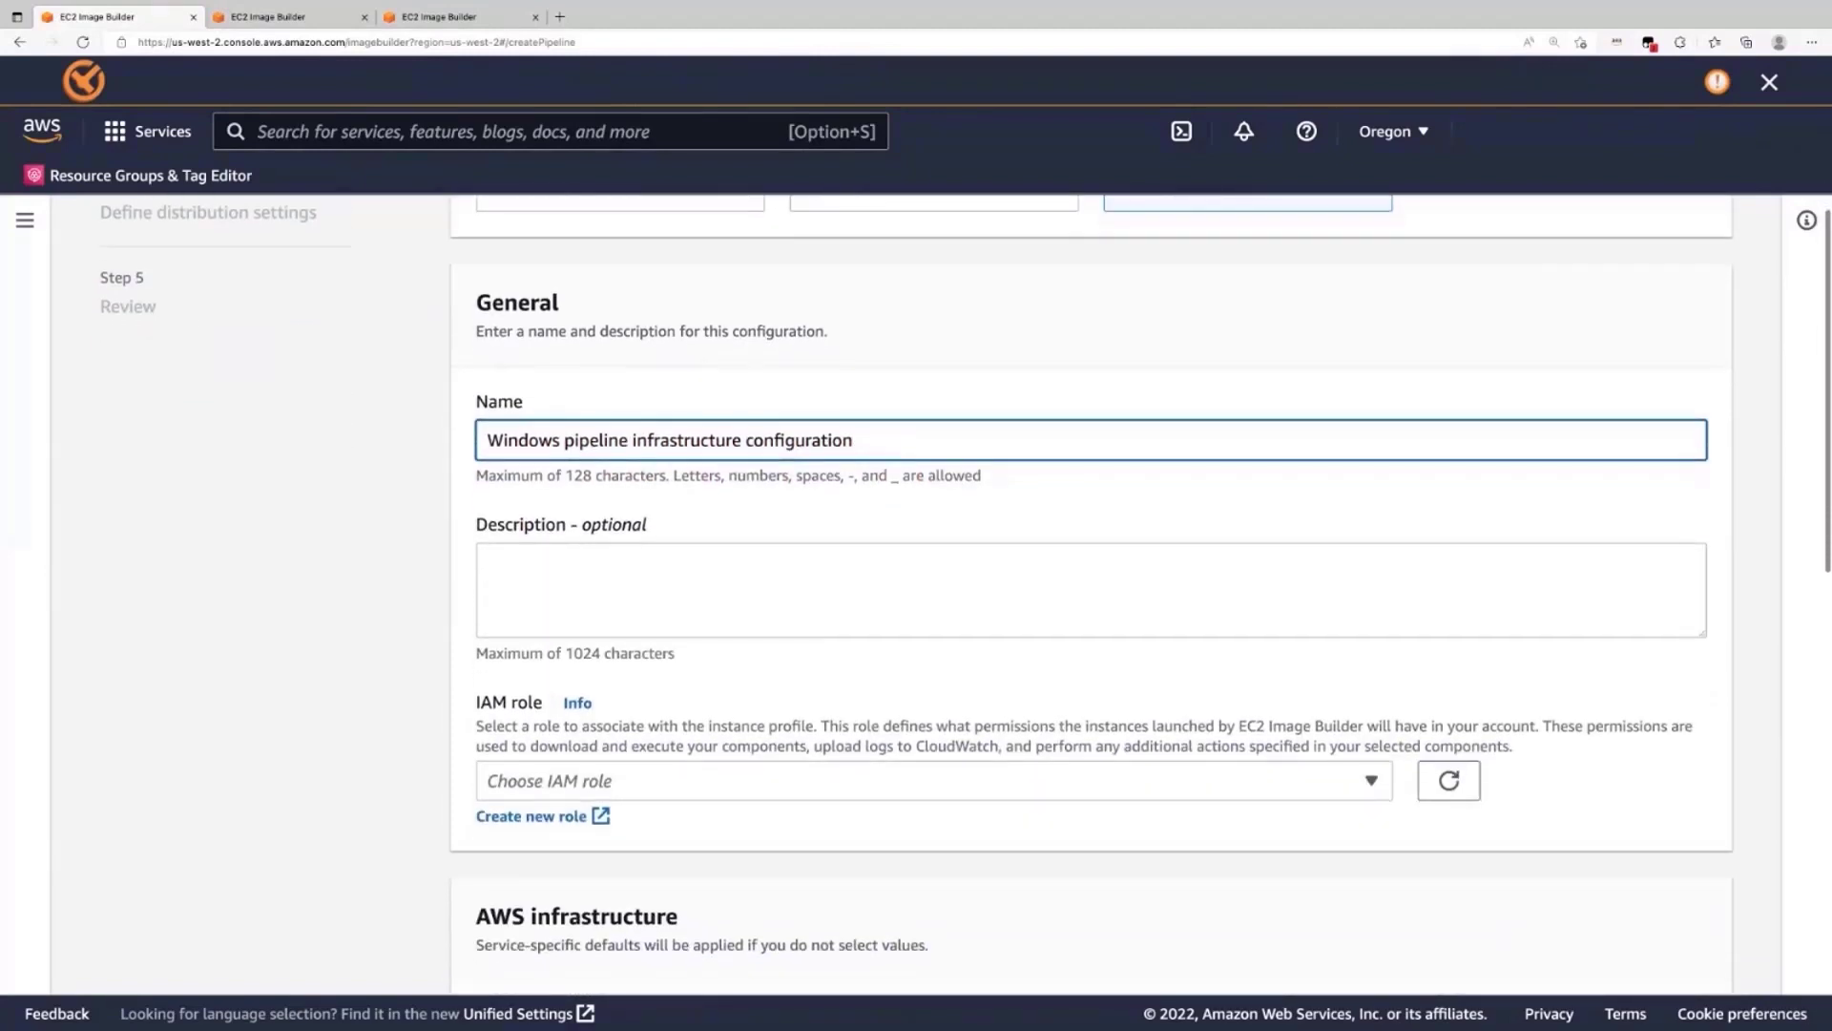
scroll(897, 697, "down", 1)
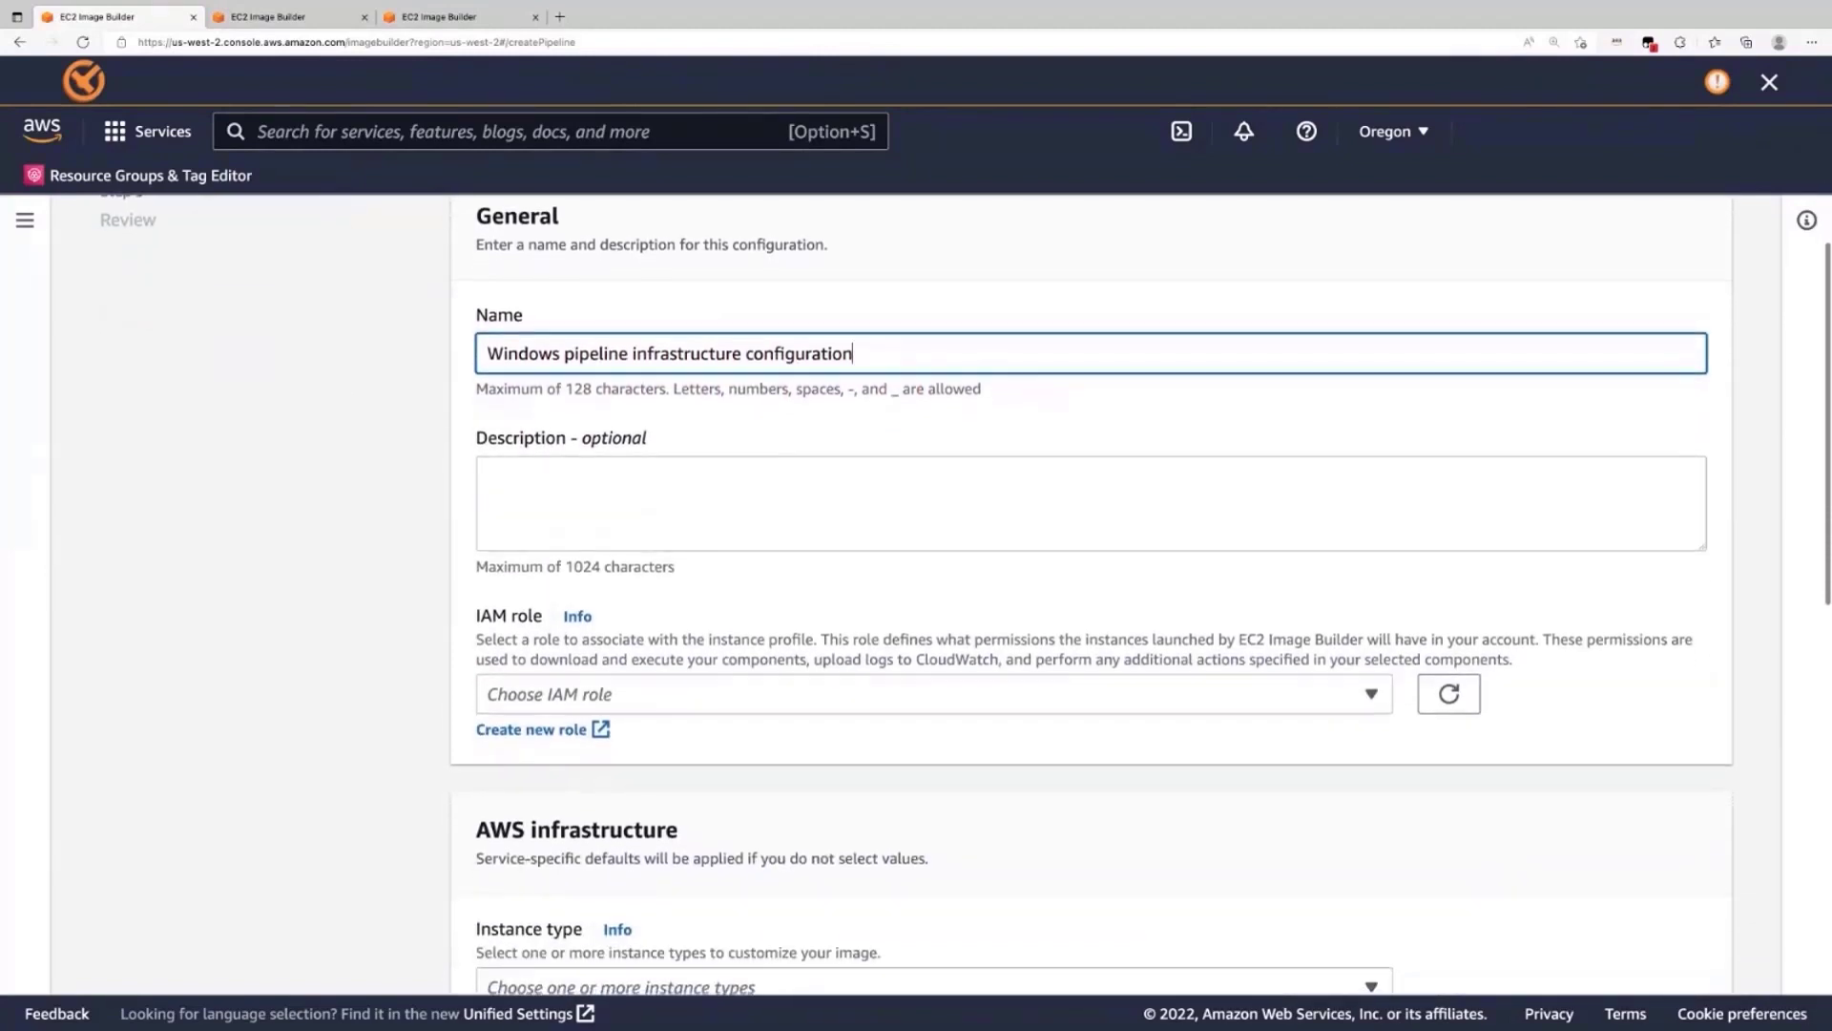
left_click(817, 698)
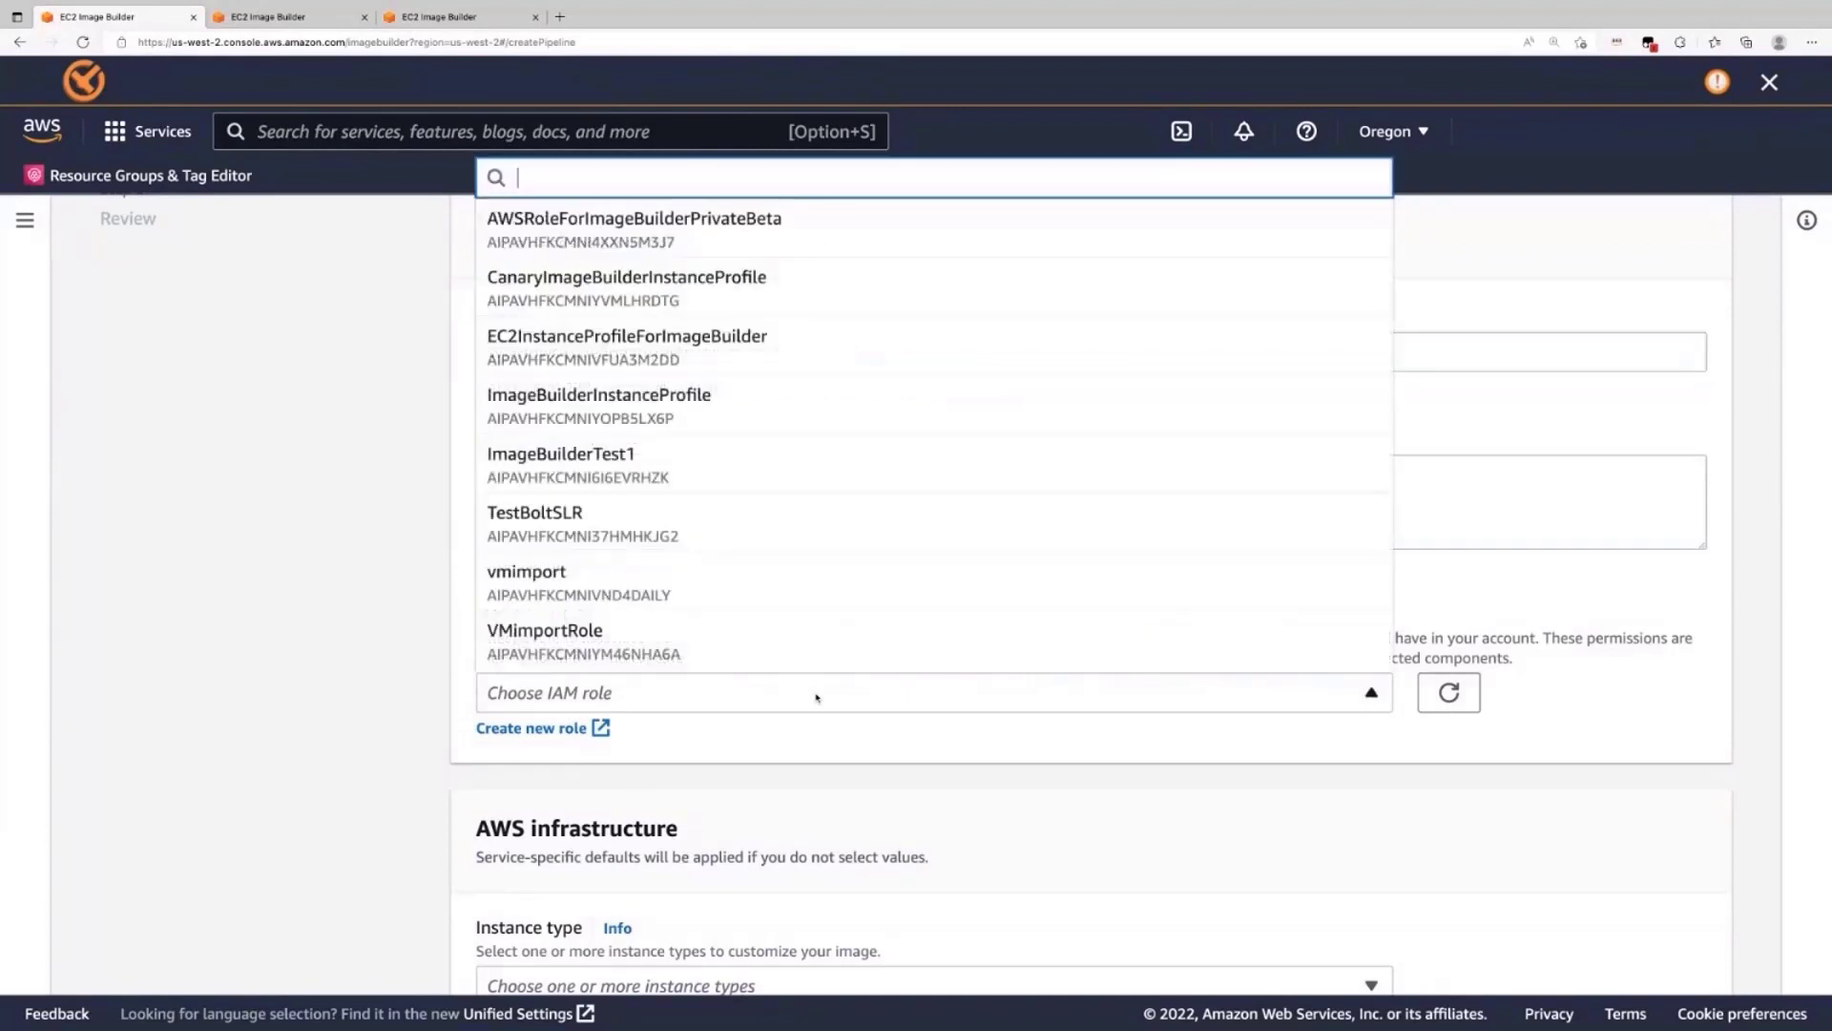
left_click(238, 721)
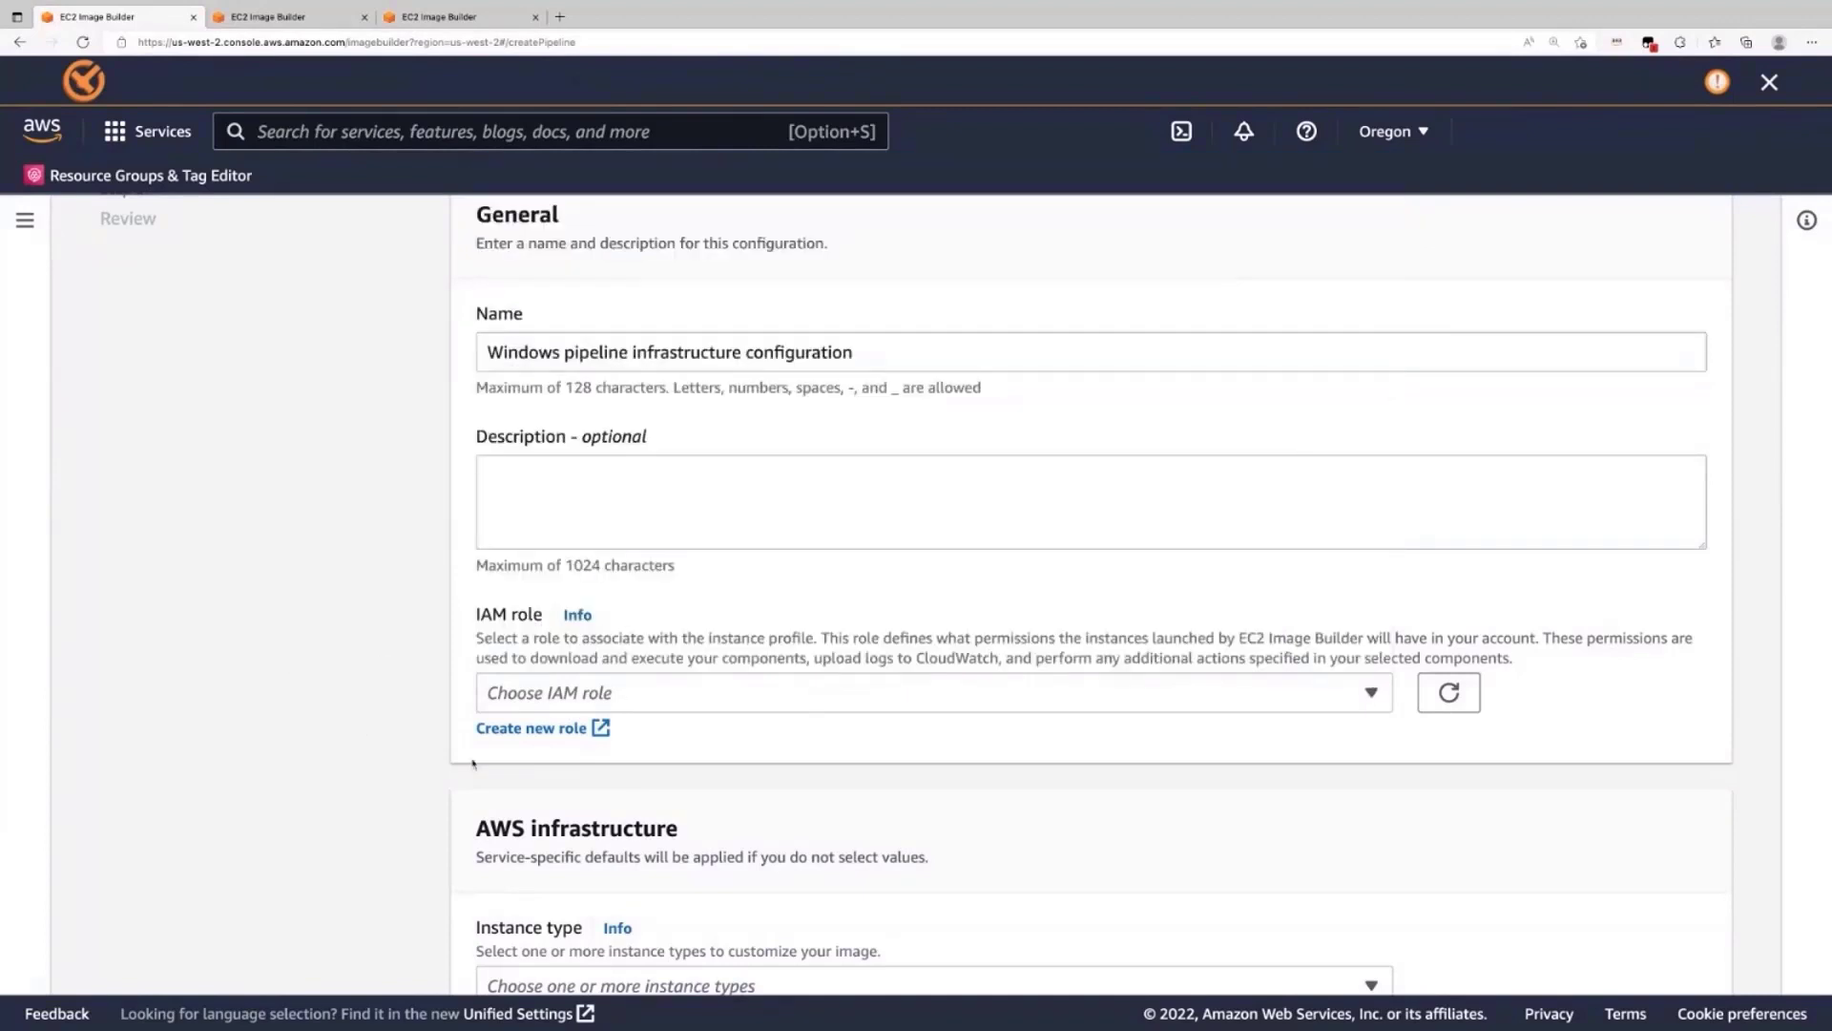
- Select c3.large, m1.medium and m3.medium as the instance types for customizing the image
scroll(640, 874, "down", 1)
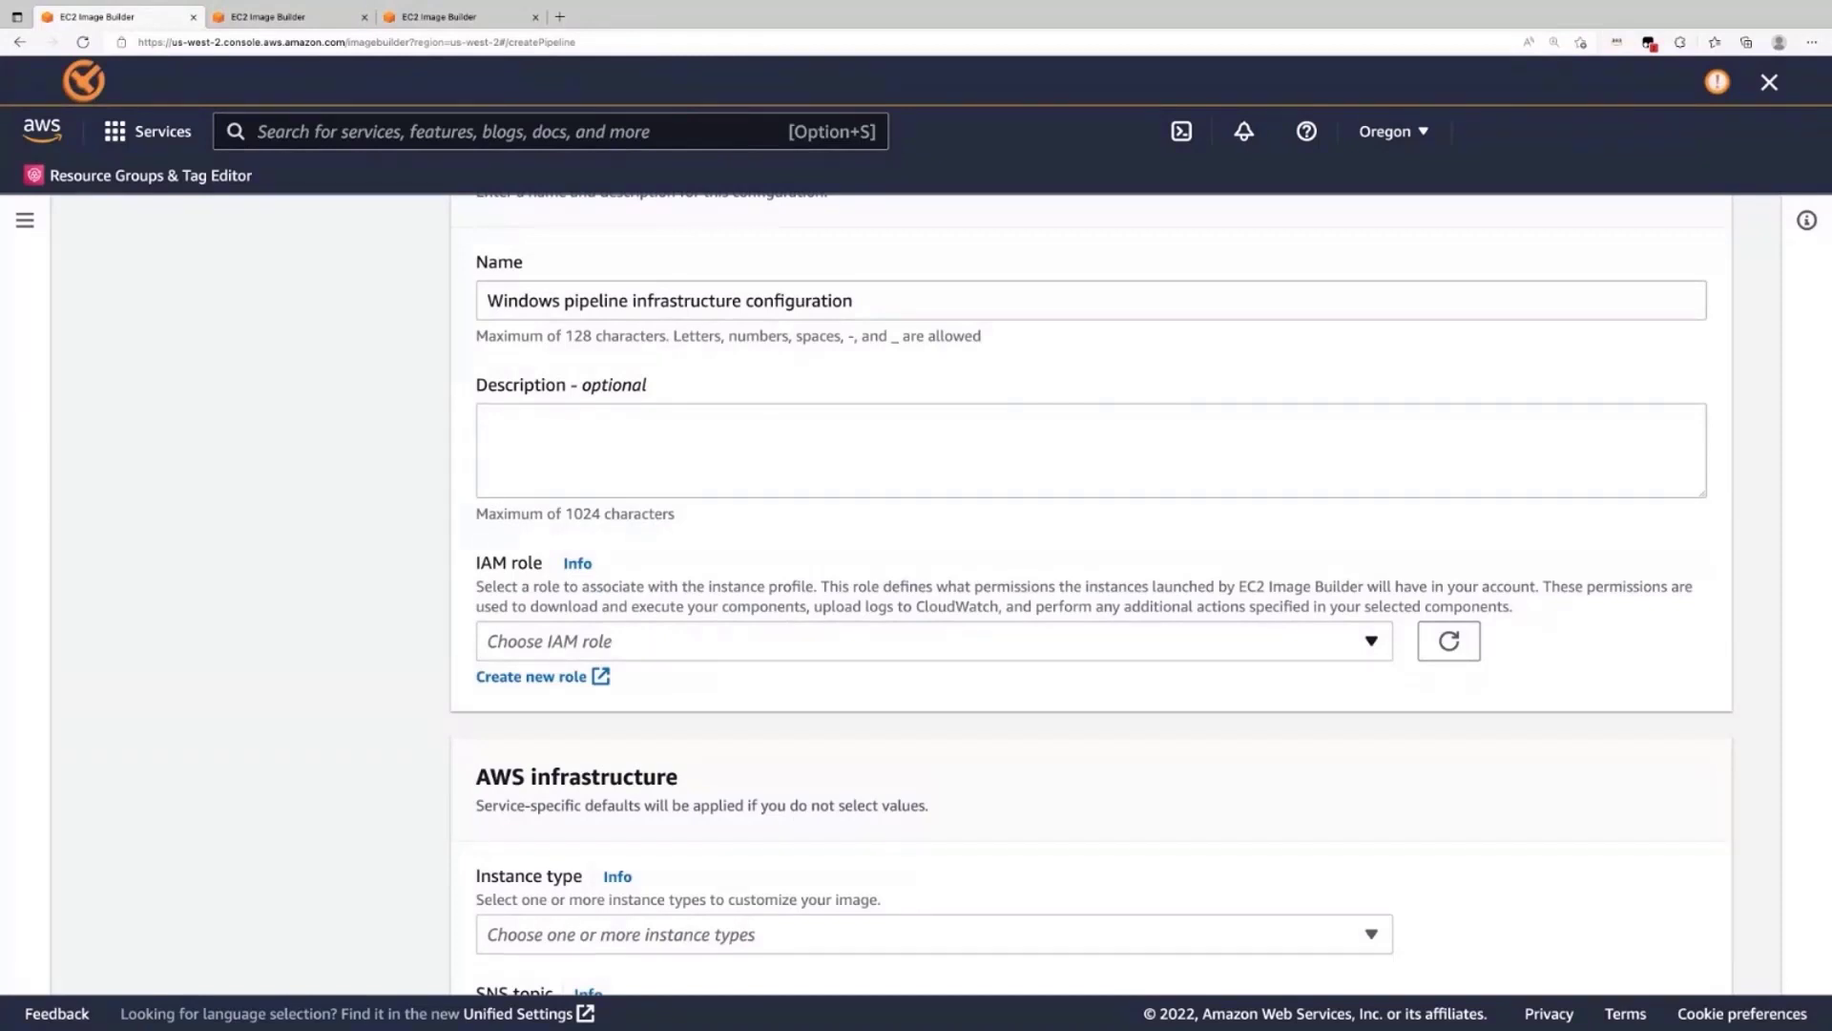
scroll(506, 676, "down", 1)
scroll(596, 567, "down", 3)
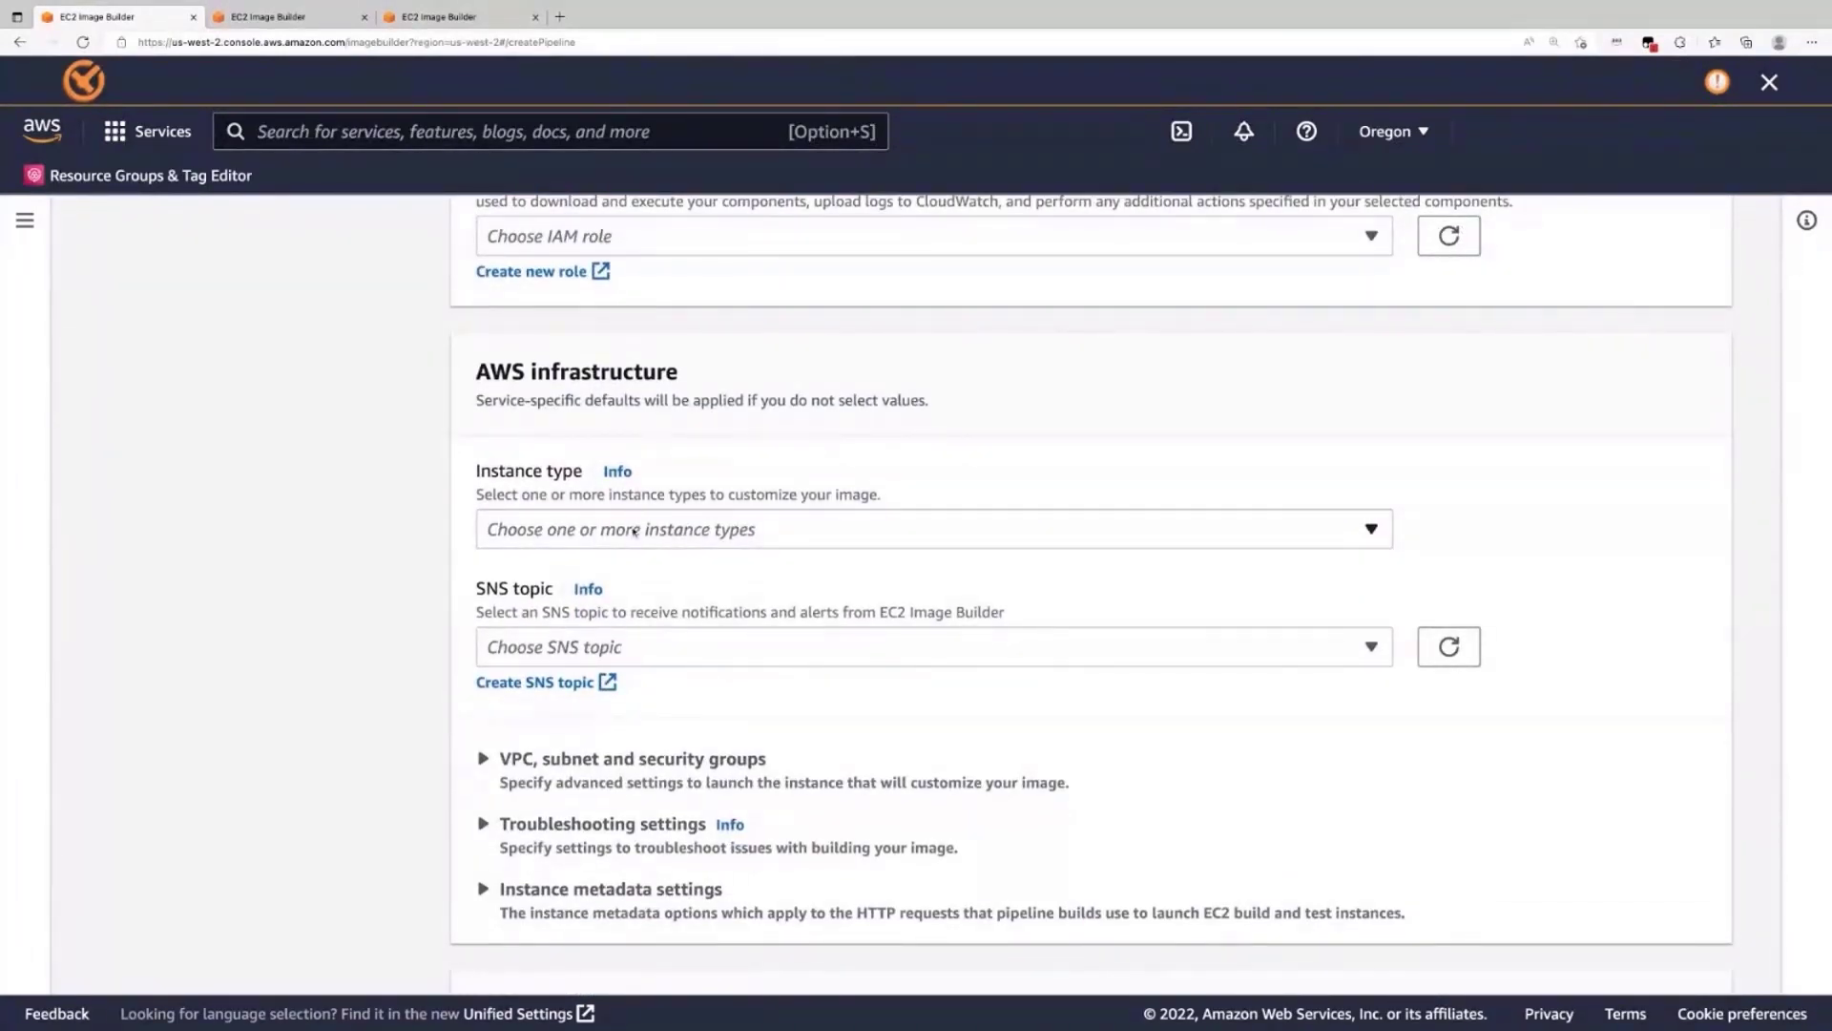
left_click(570, 528)
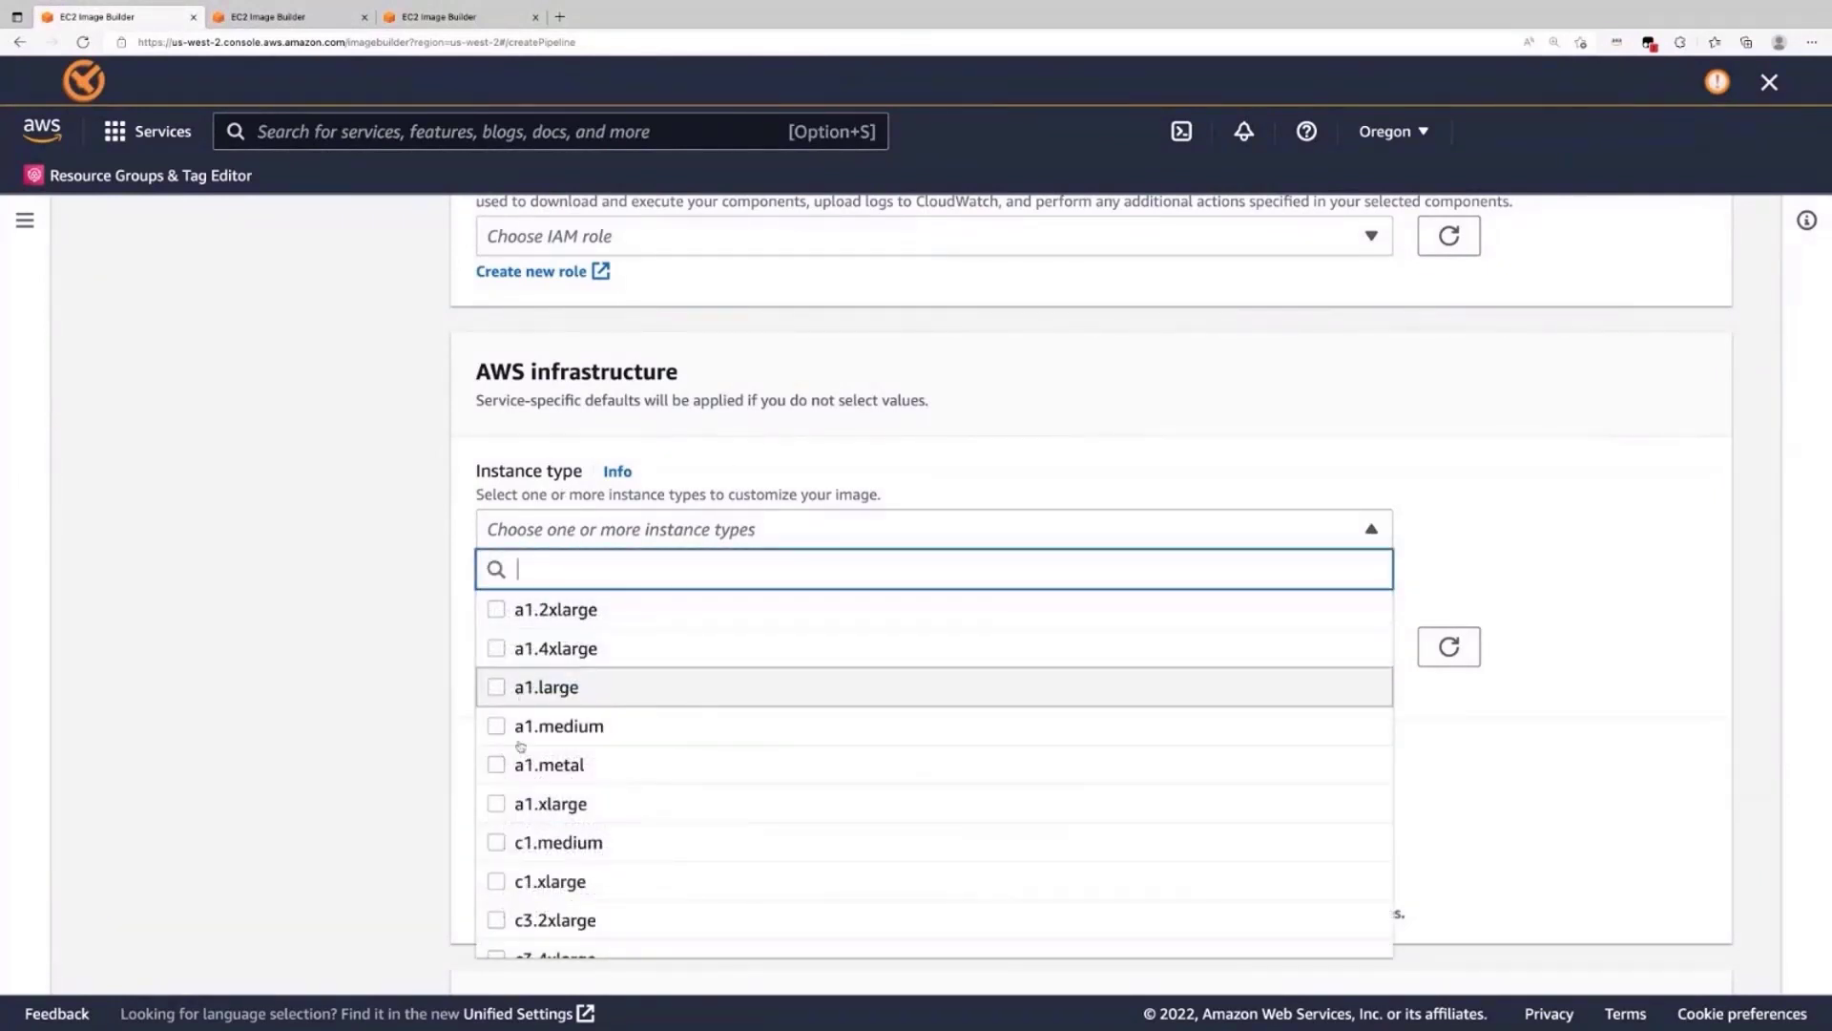
scroll(504, 739, "down", 2)
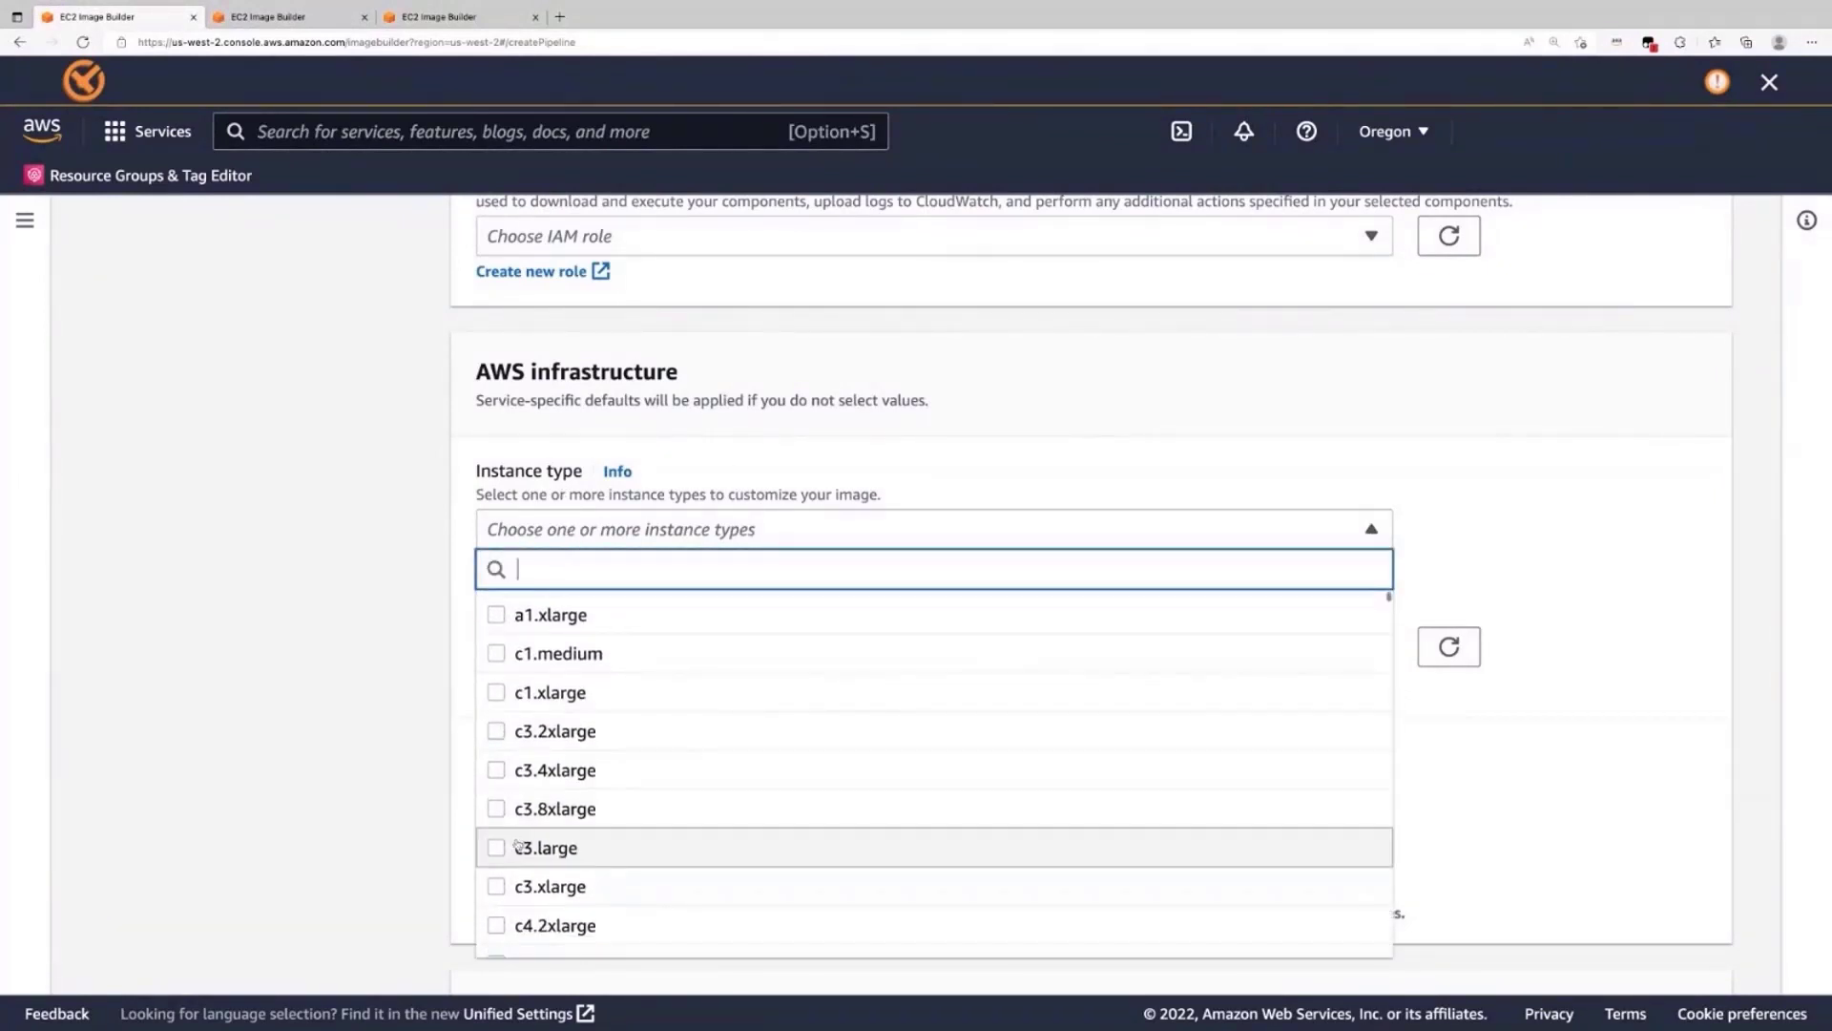
left_click(496, 848)
scroll(508, 884, "down", 1)
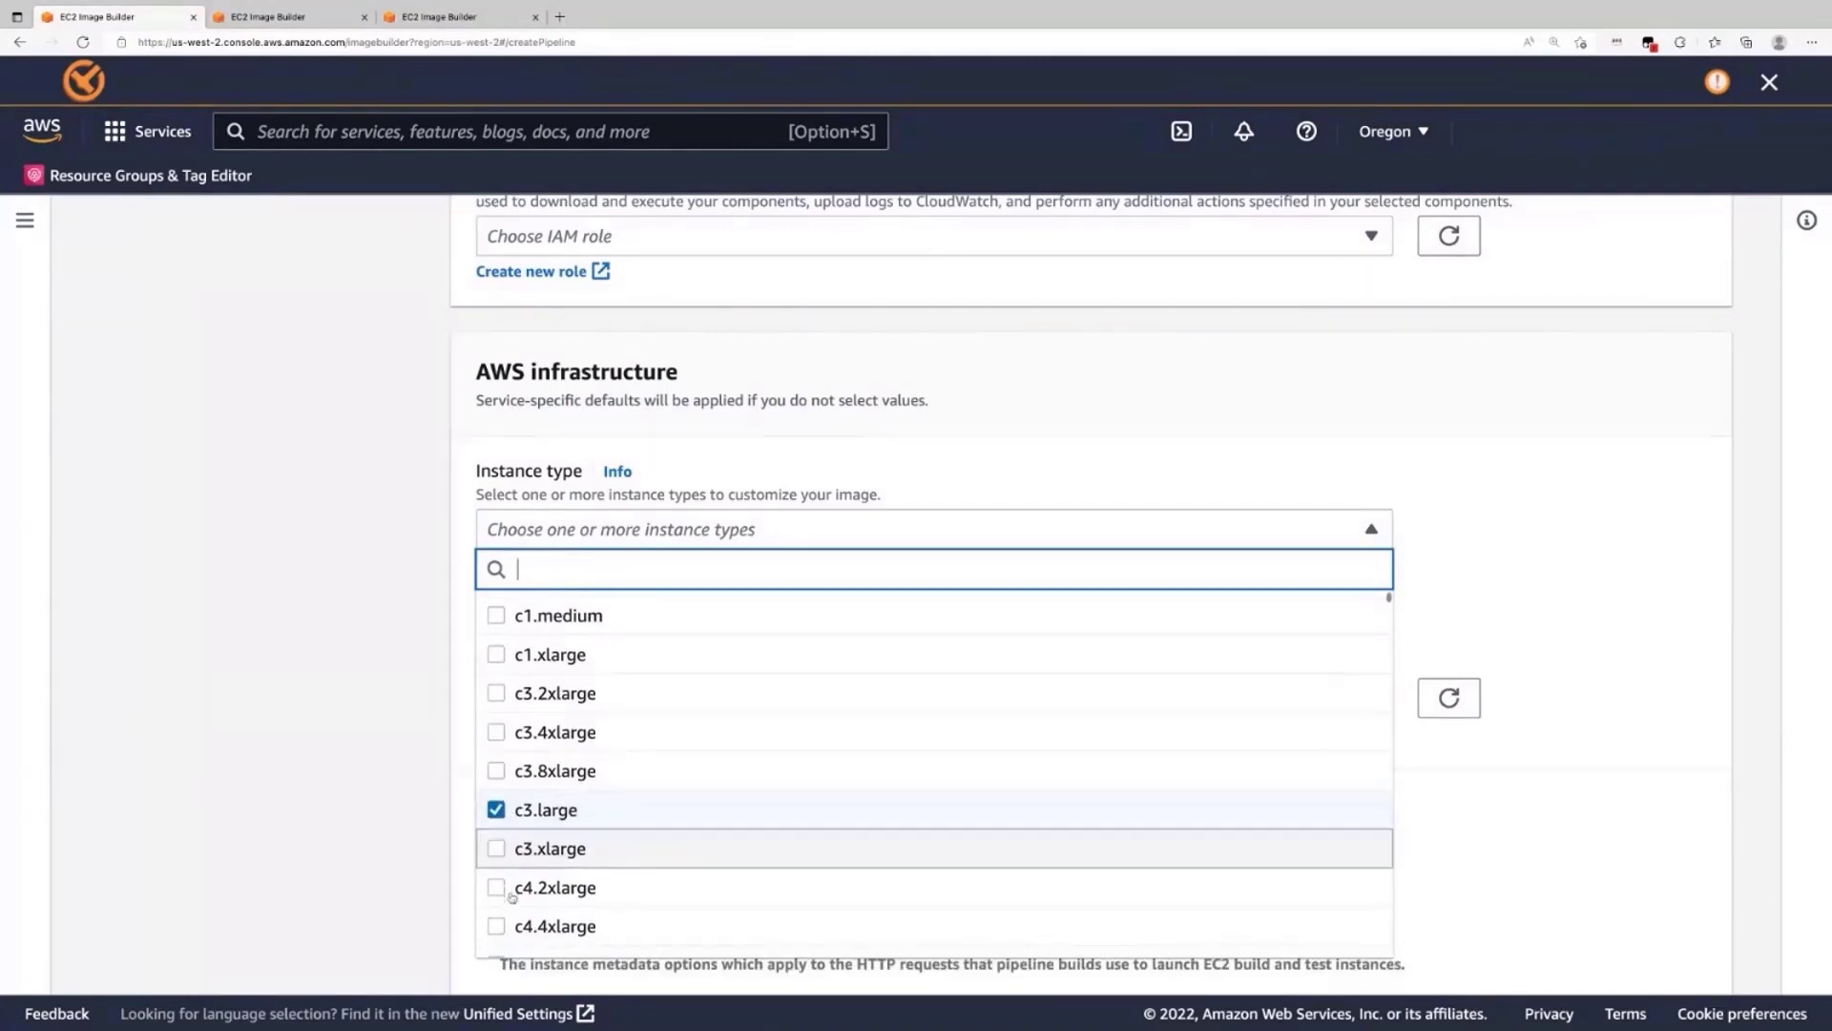
type("med")
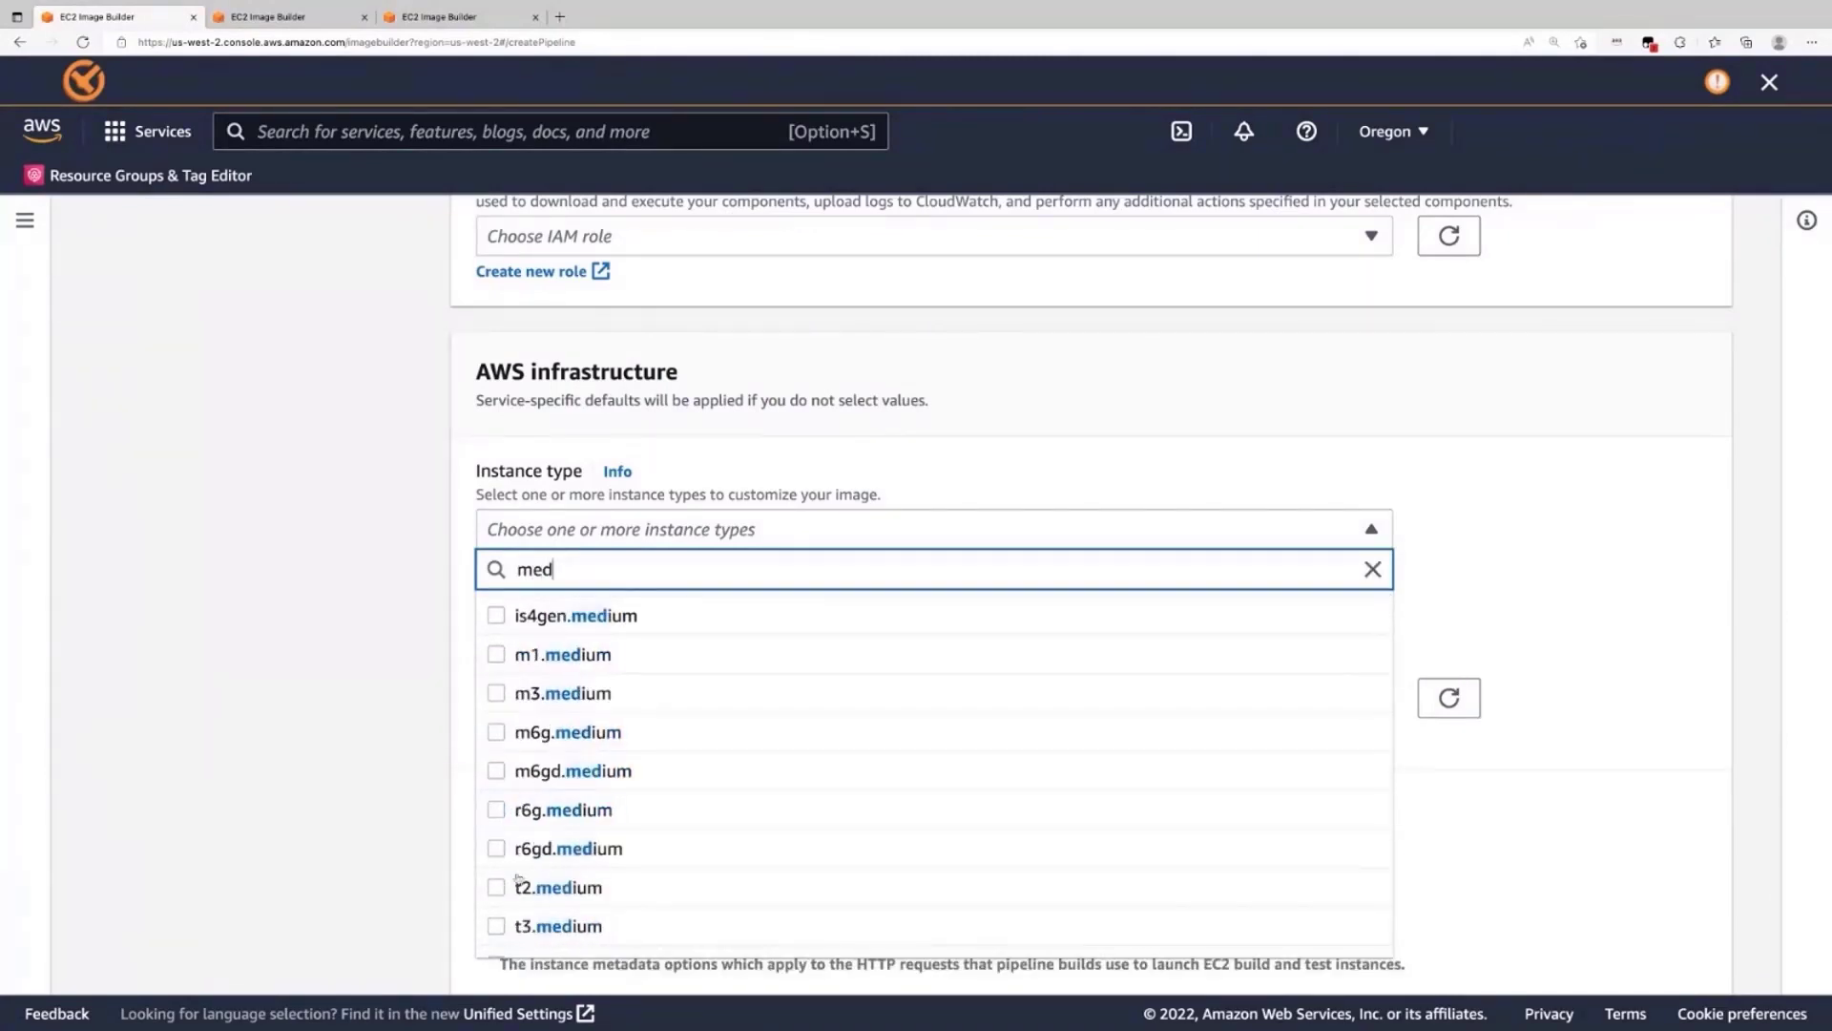
left_click(496, 654)
left_click(496, 694)
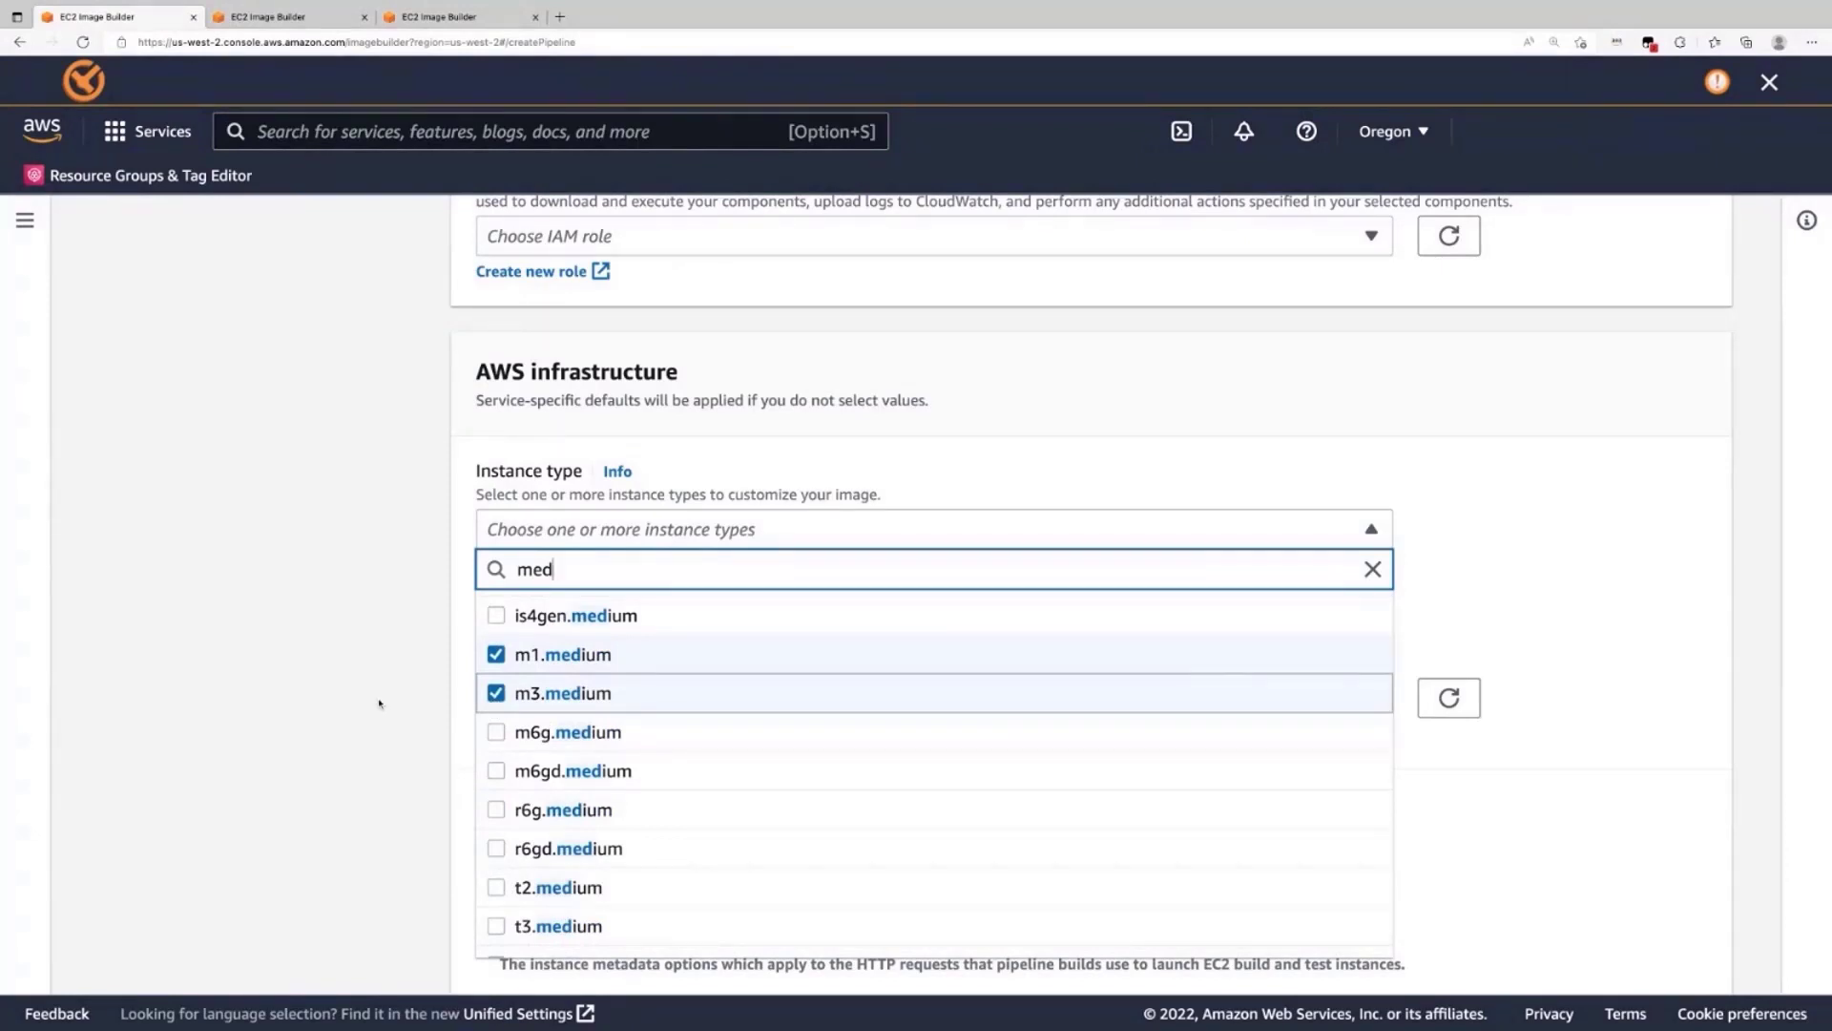
key("Escape")
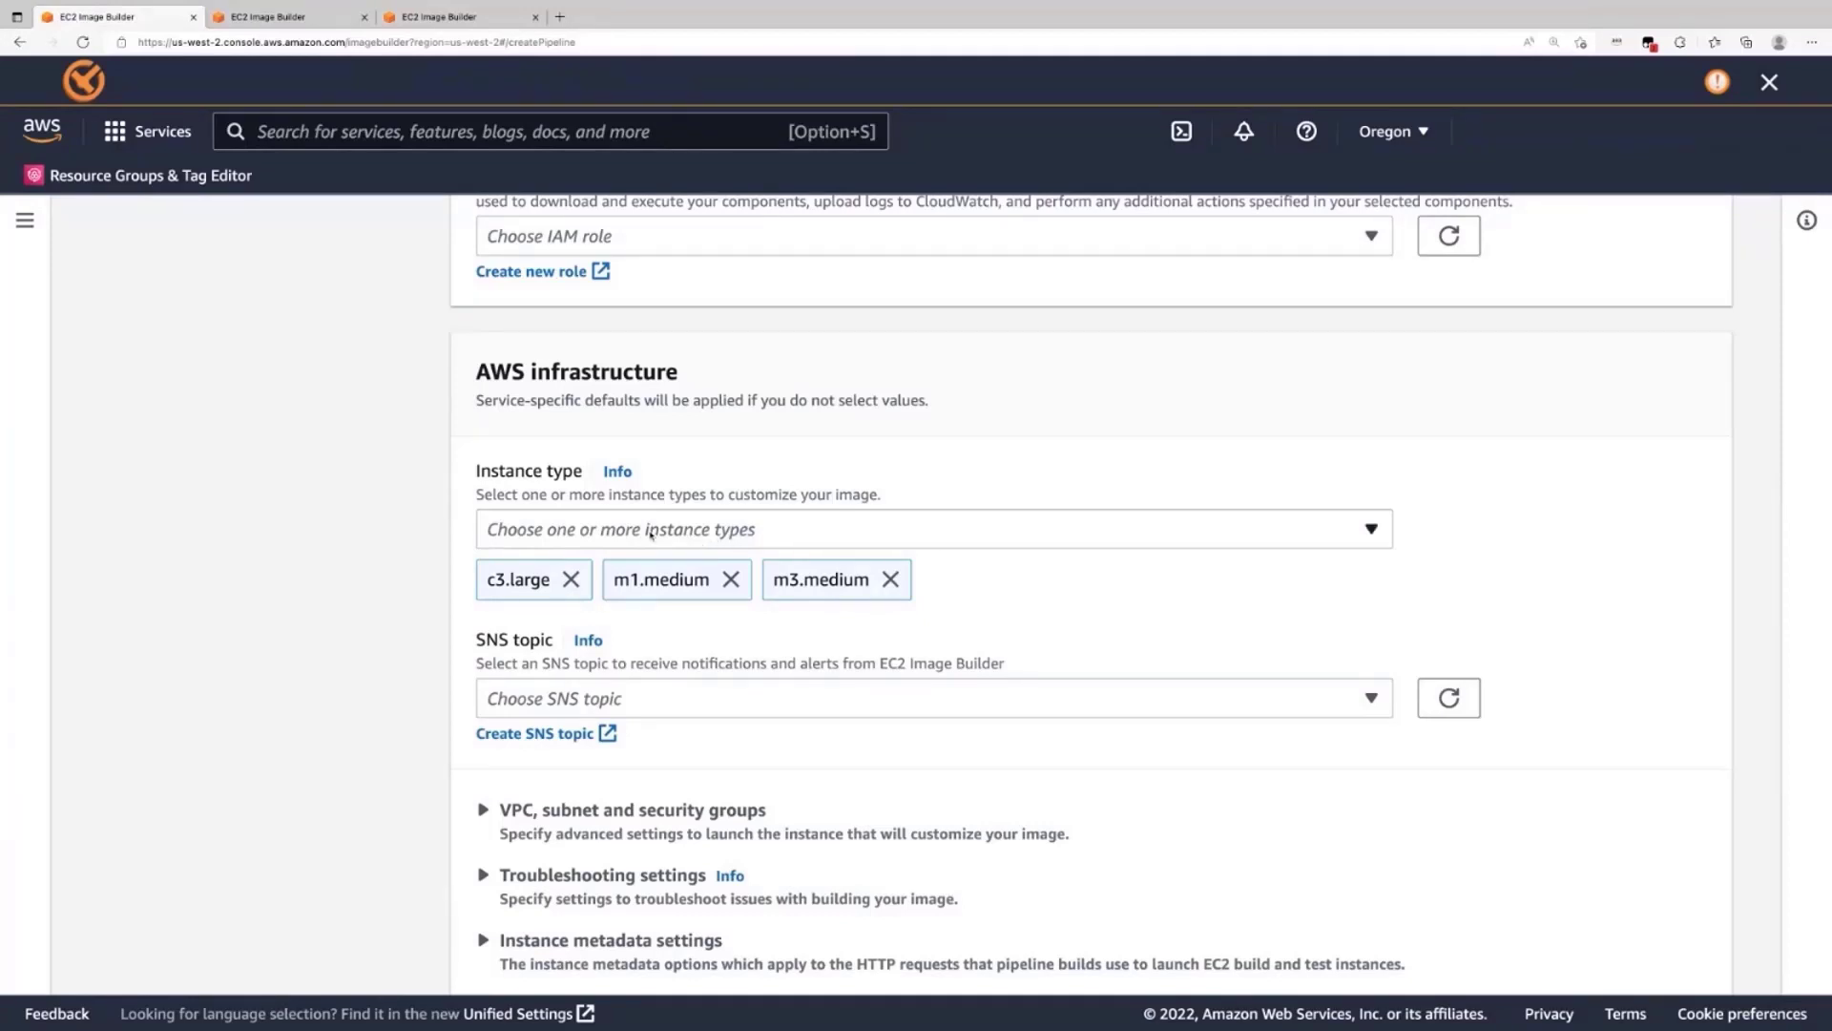
- Choose CfnTestSnsArn as the SNS topic for notifications and alerts from the infrastructure configuration
scroll(624, 542, "down", 1)
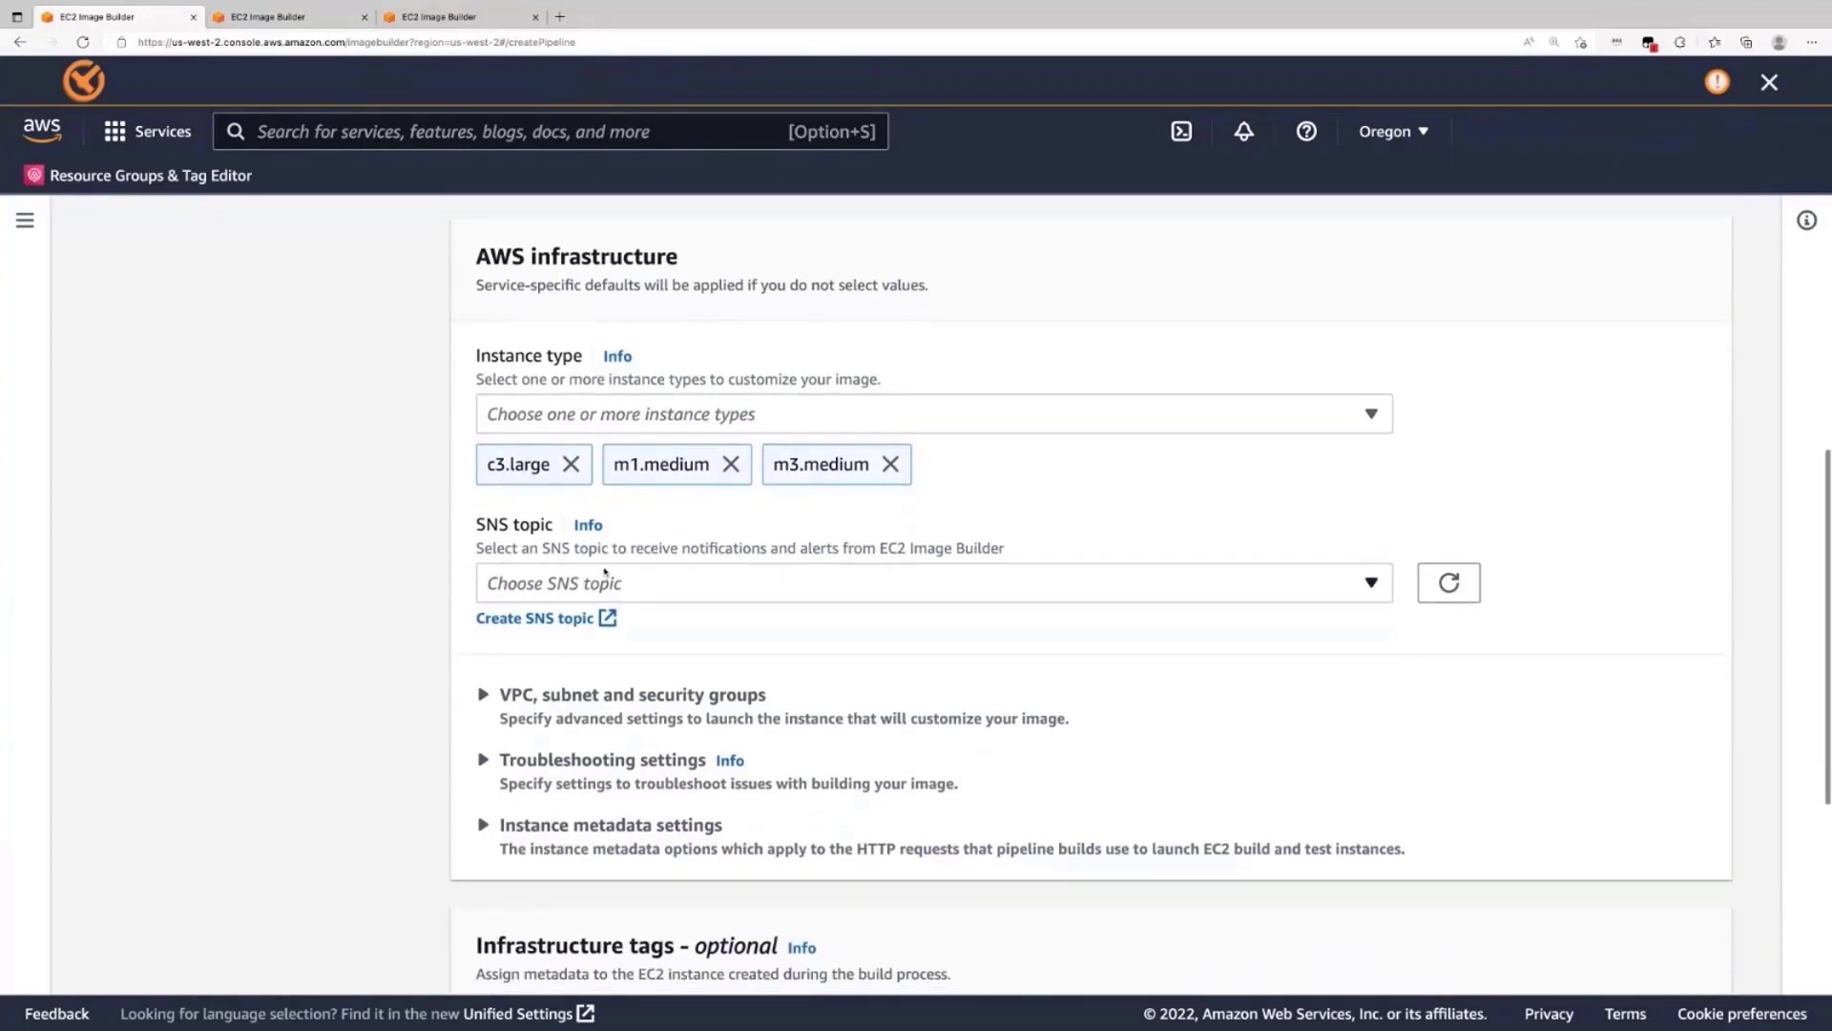
left_click(599, 583)
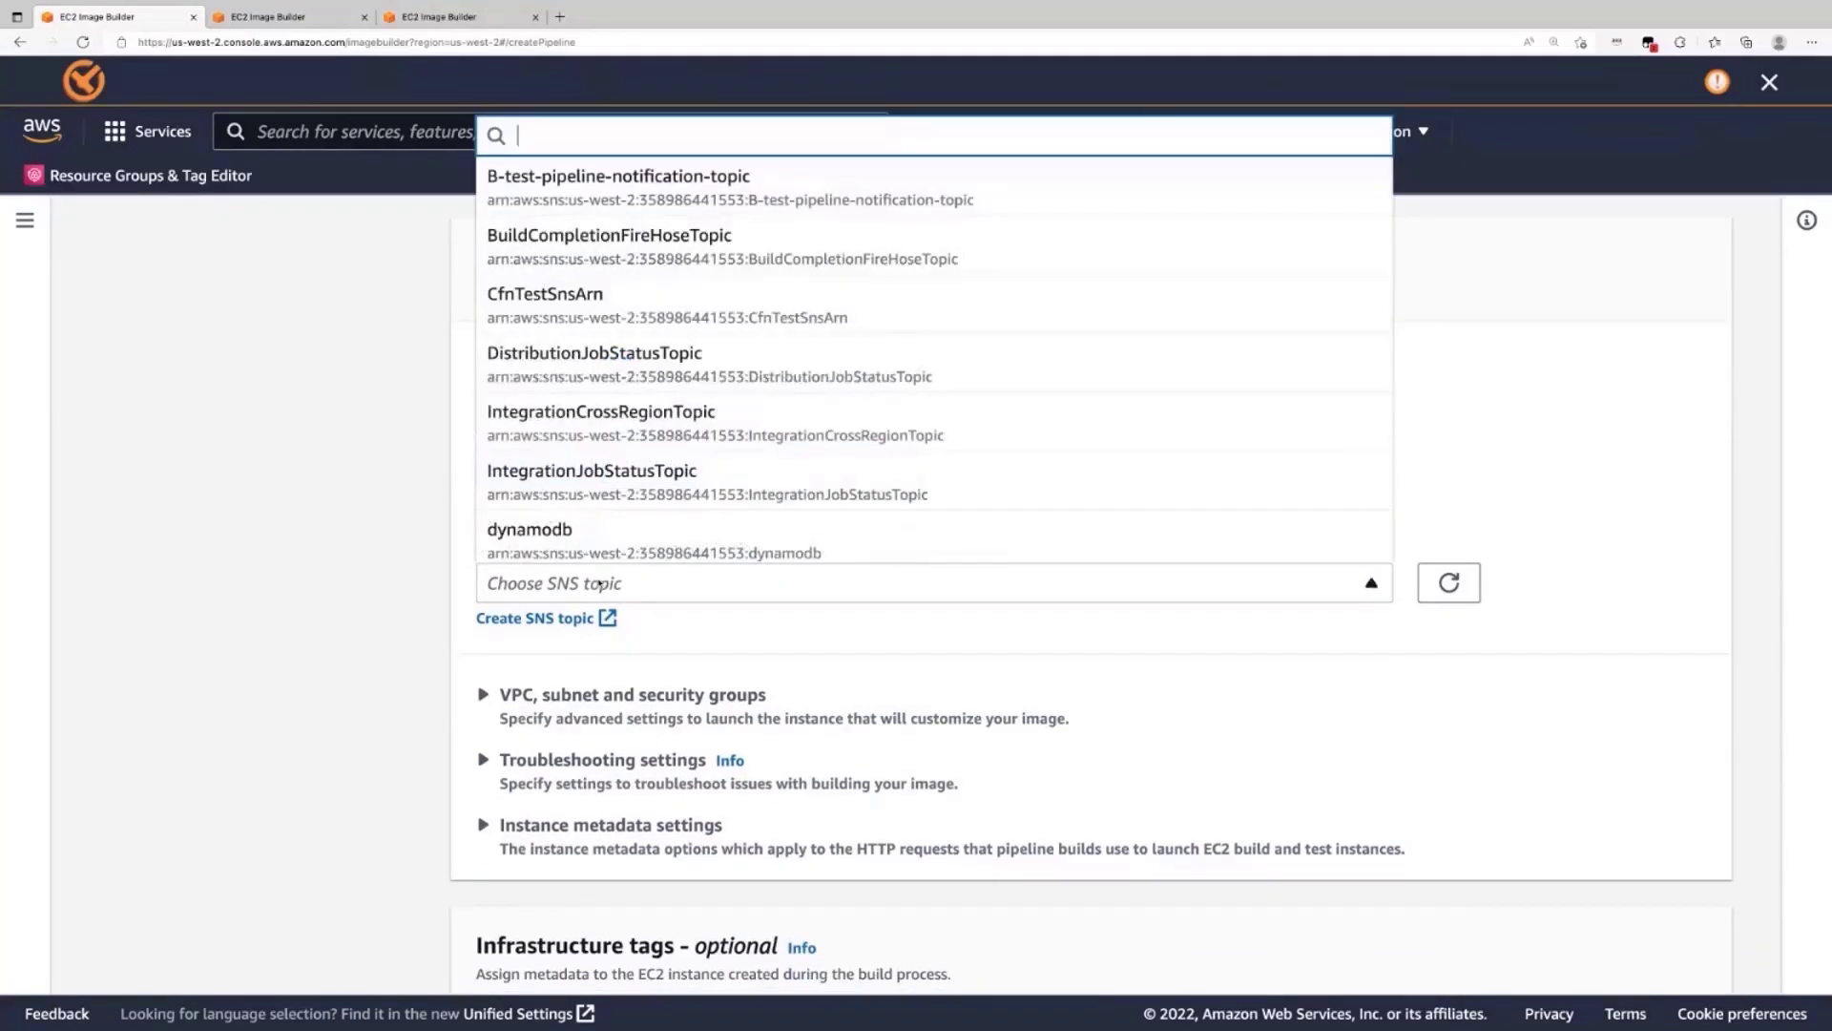
left_click(343, 636)
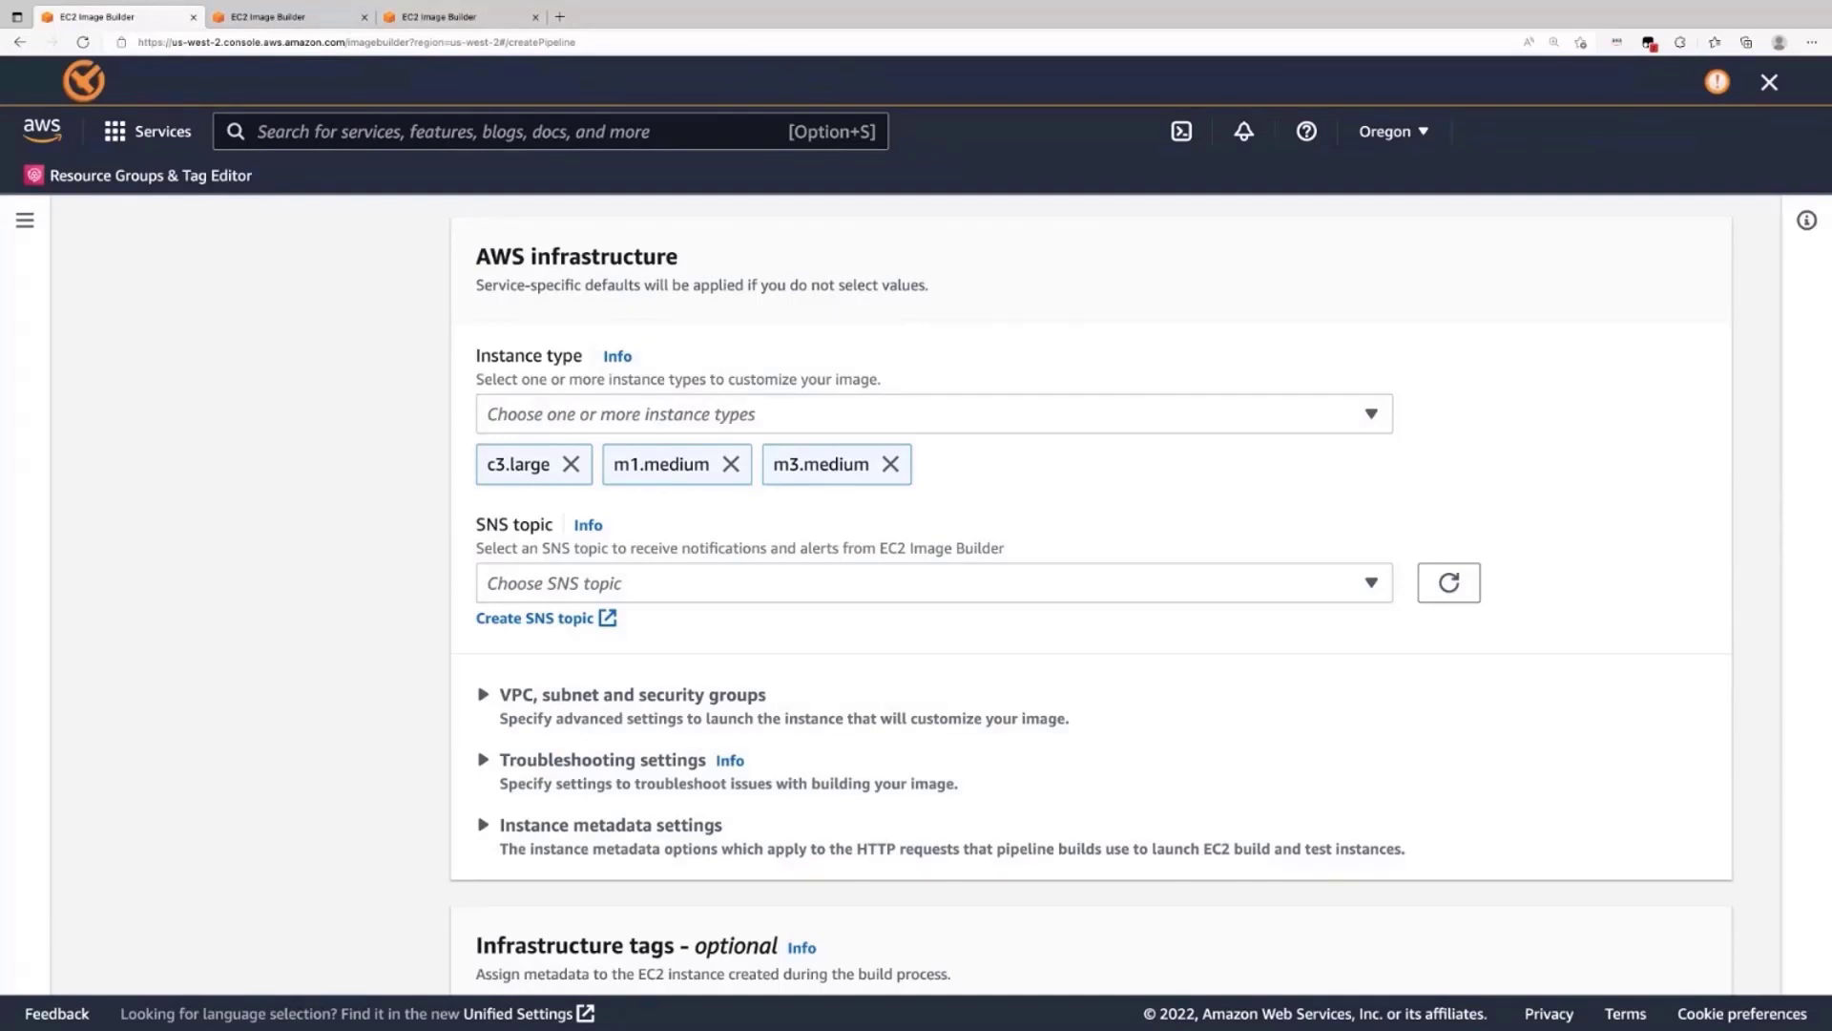
left_click(544, 584)
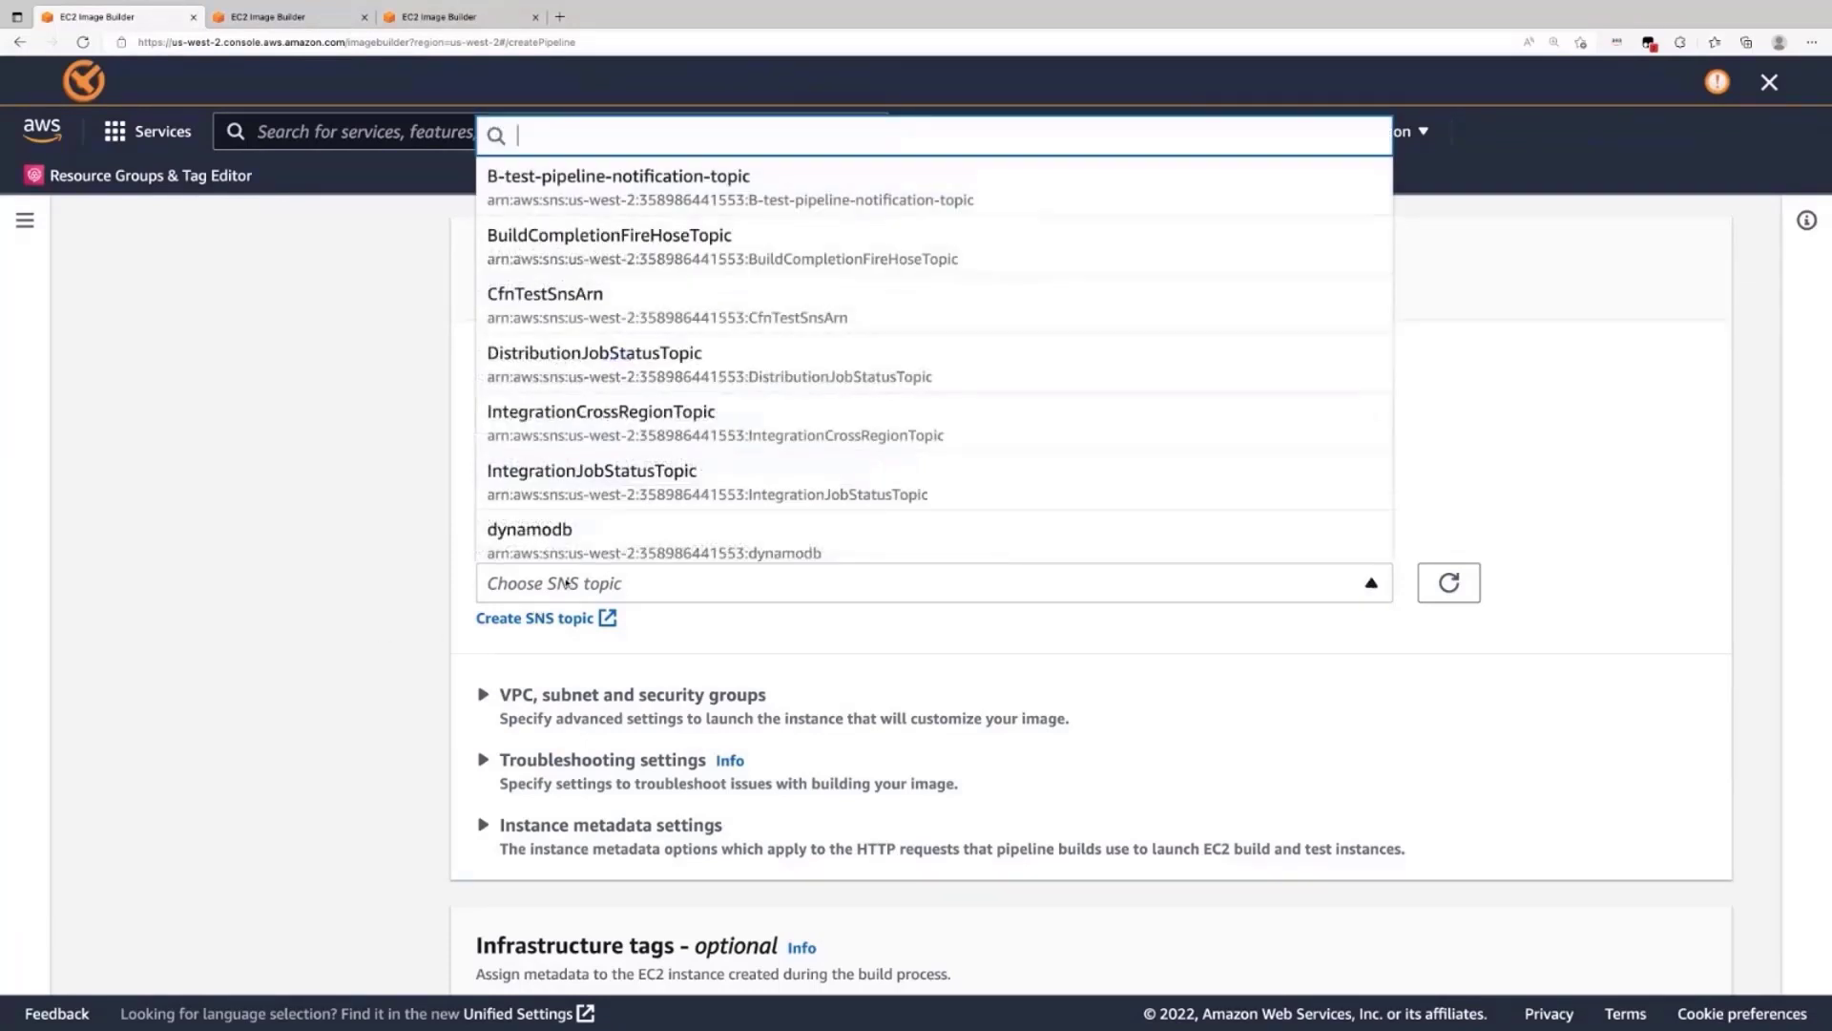
left_click(575, 286)
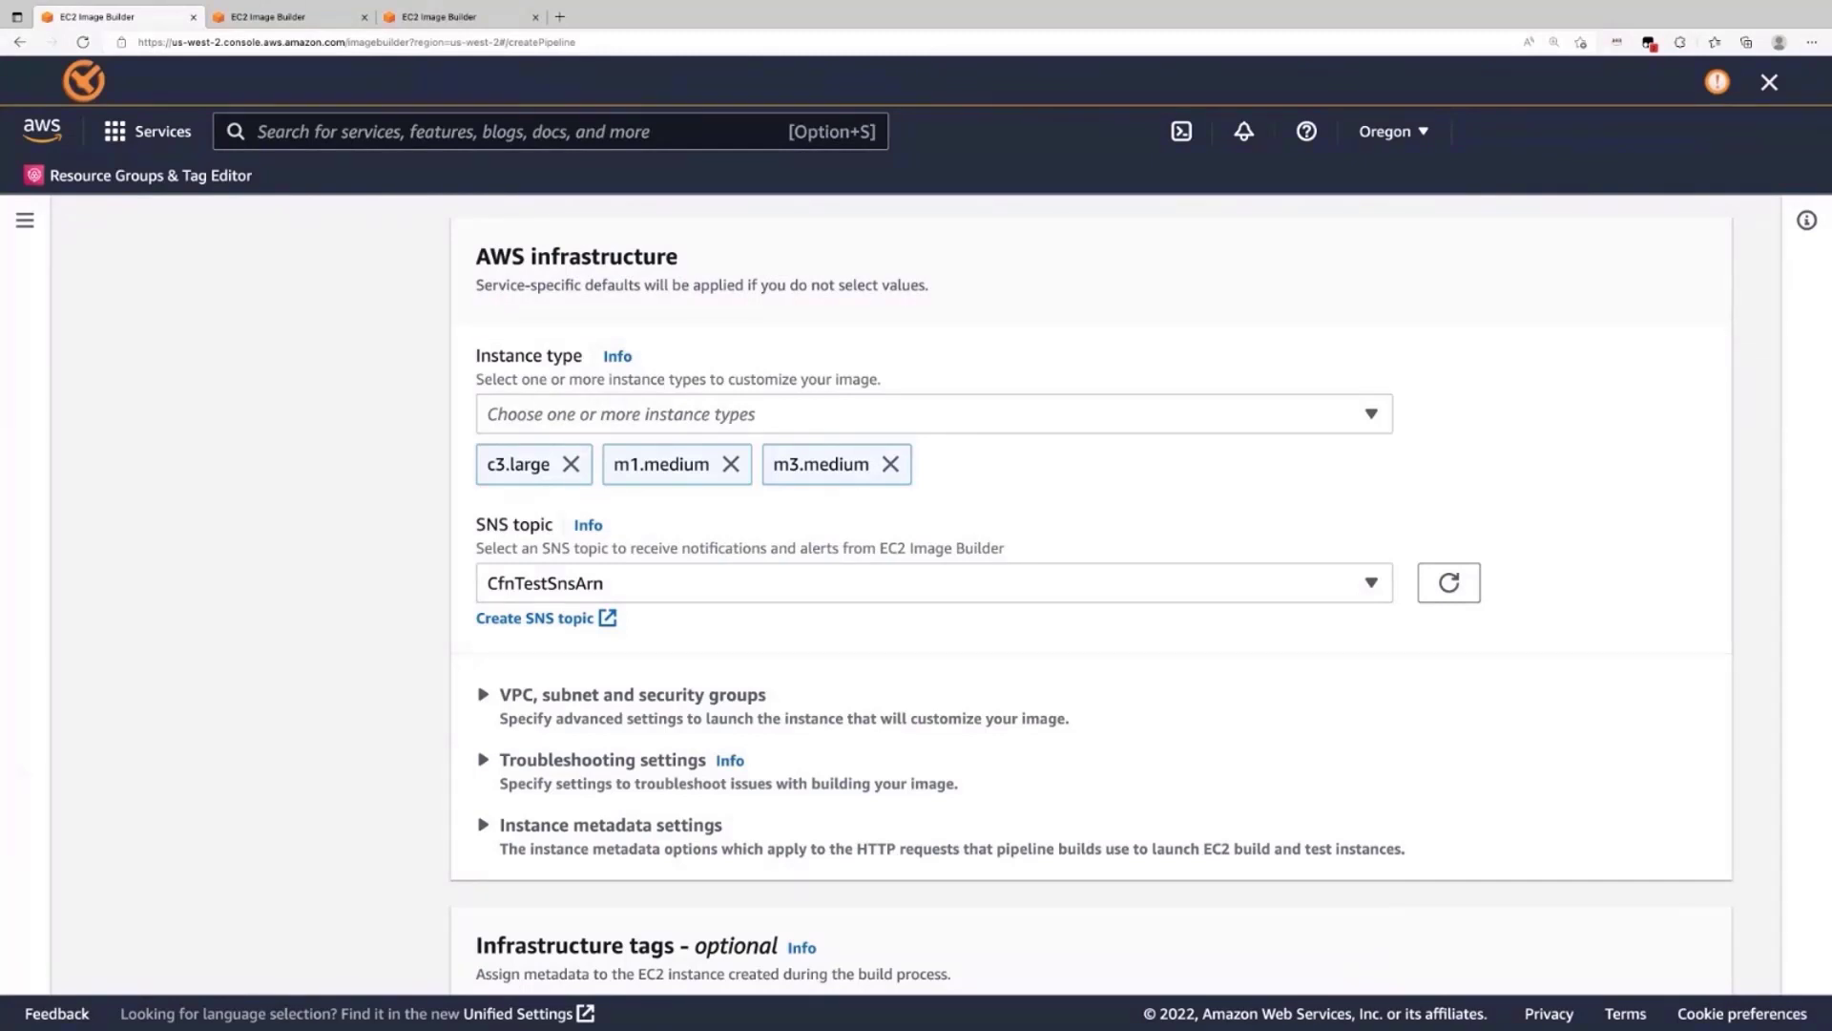
- Expand the VPC, subnet and security group settings, and choose the default VPC vpc-50306a28 for launching the instance
scroll(1141, 601, "down", 1)
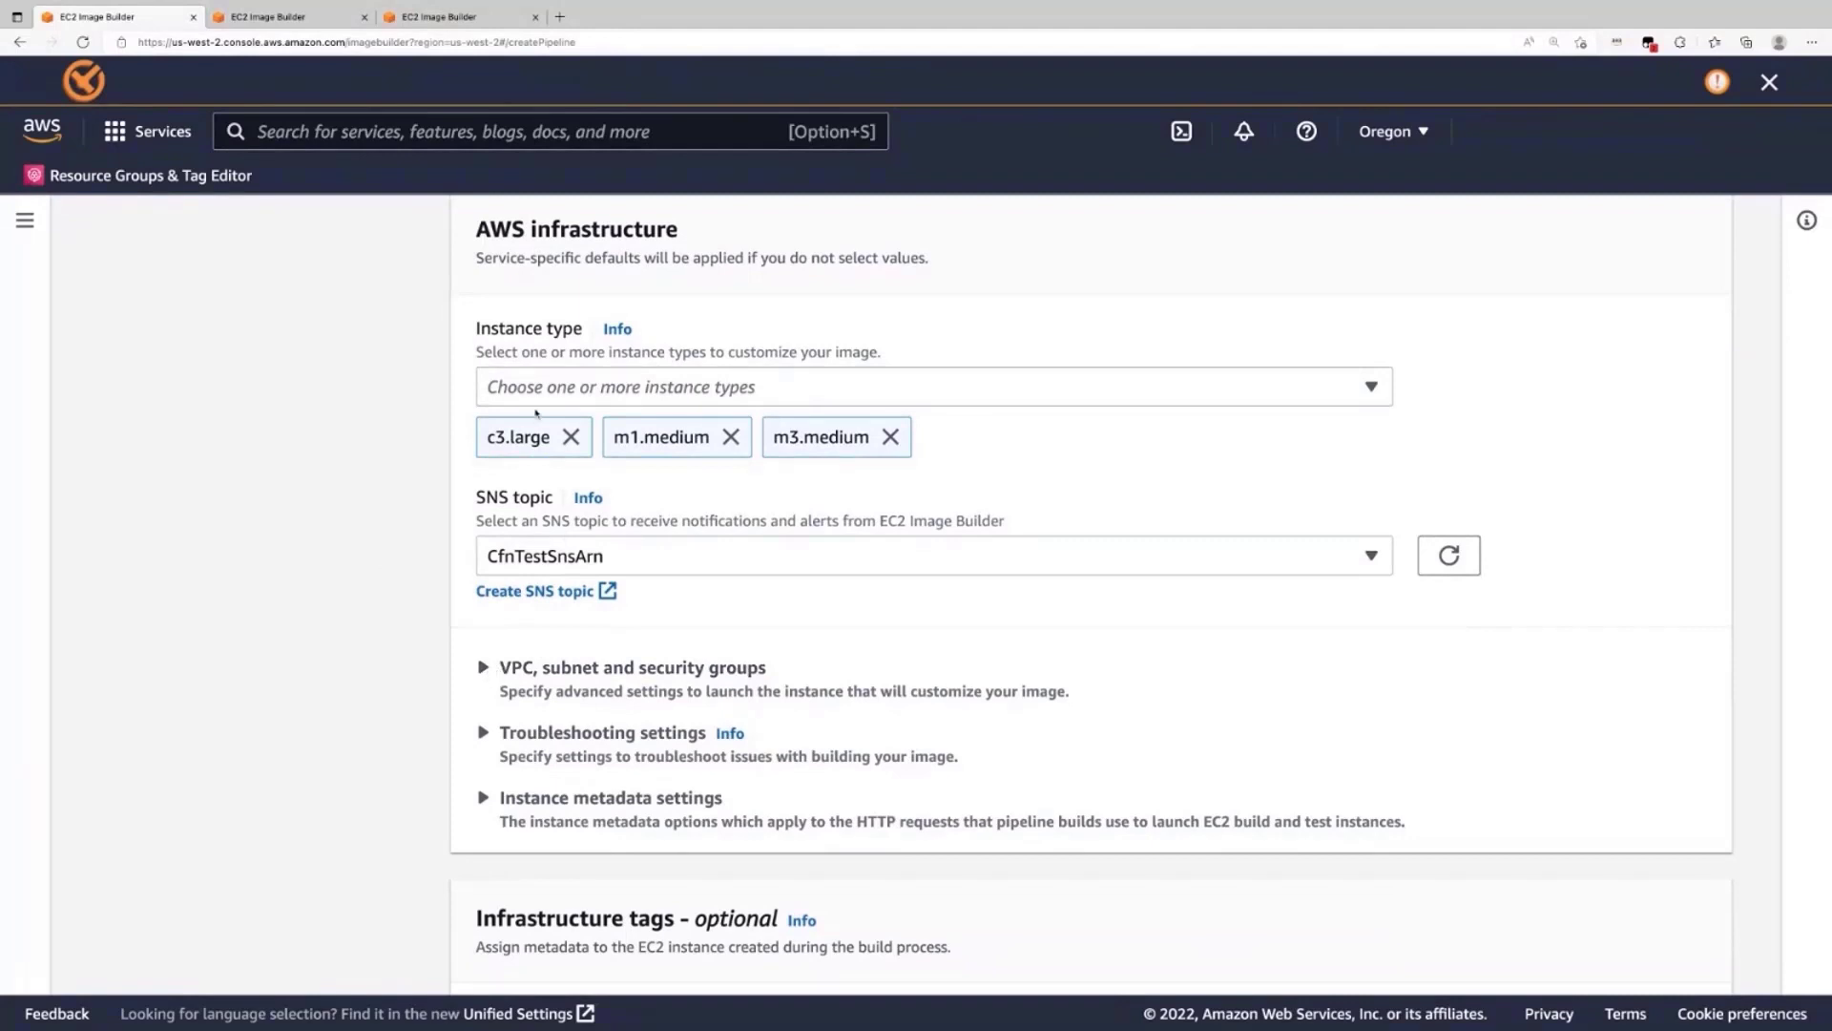
left_click(499, 673)
scroll(402, 758, "down", 3)
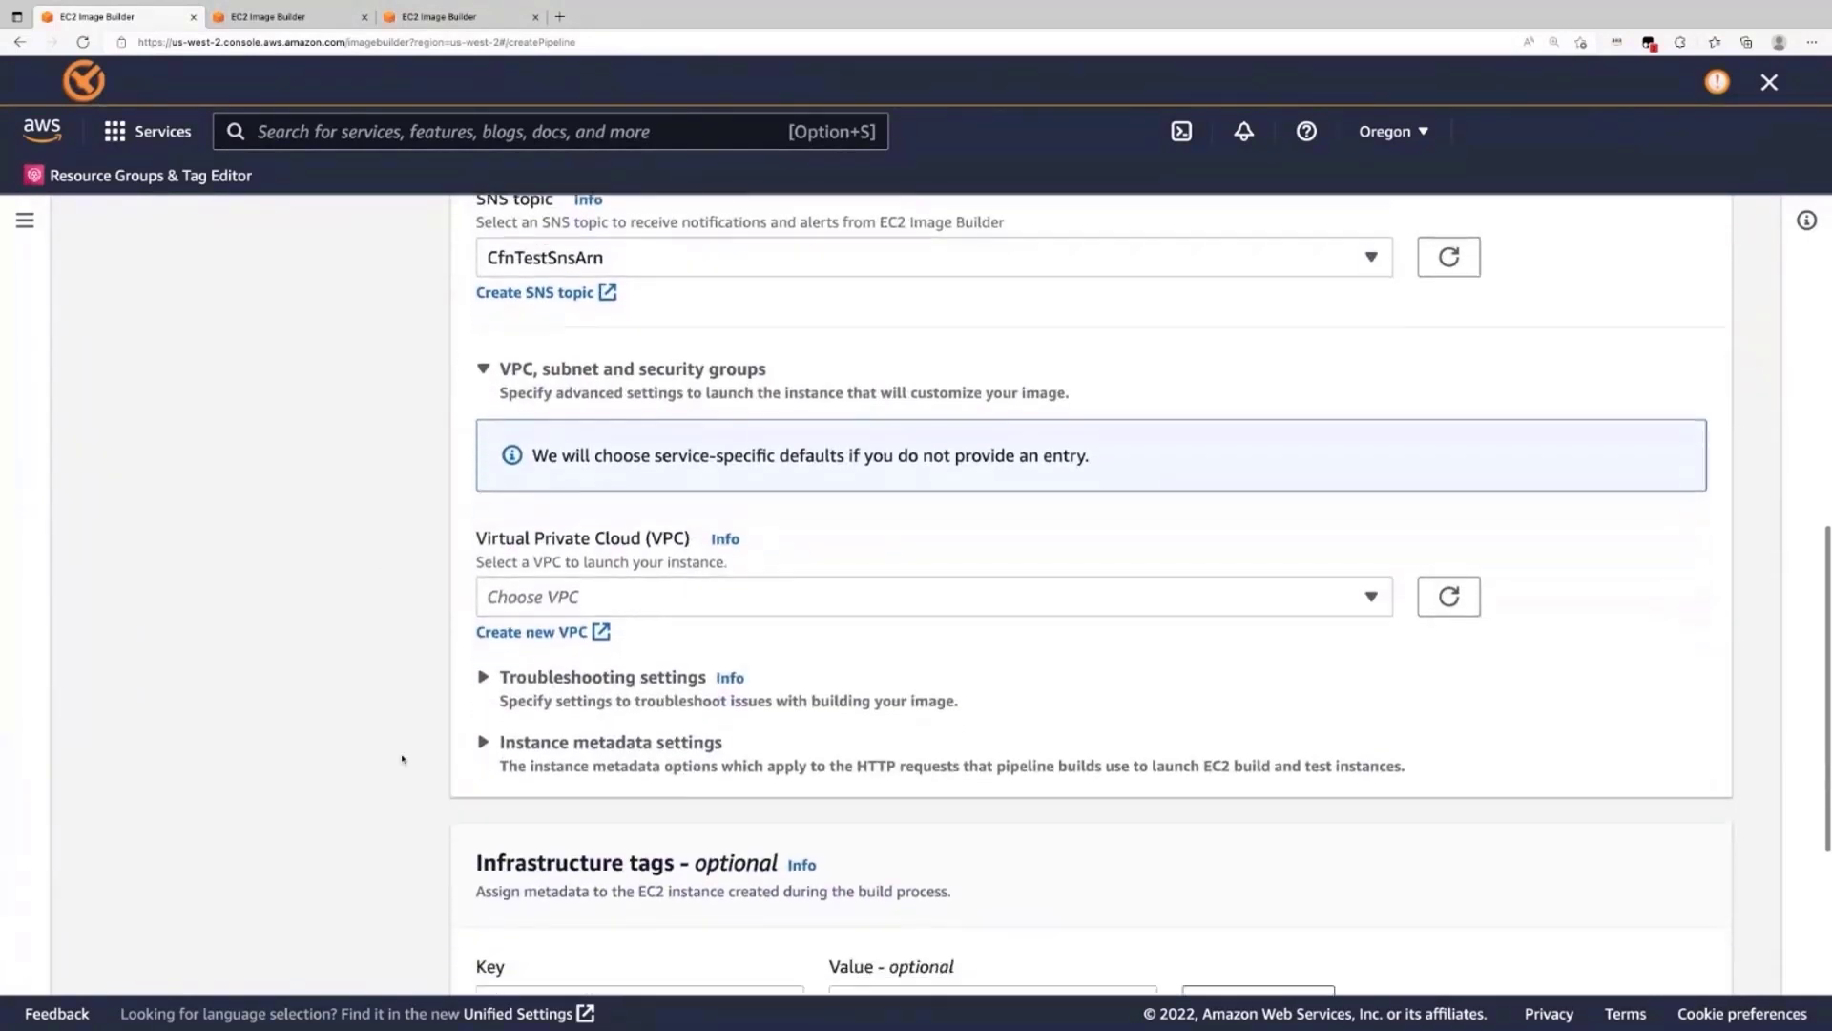
left_click(577, 596)
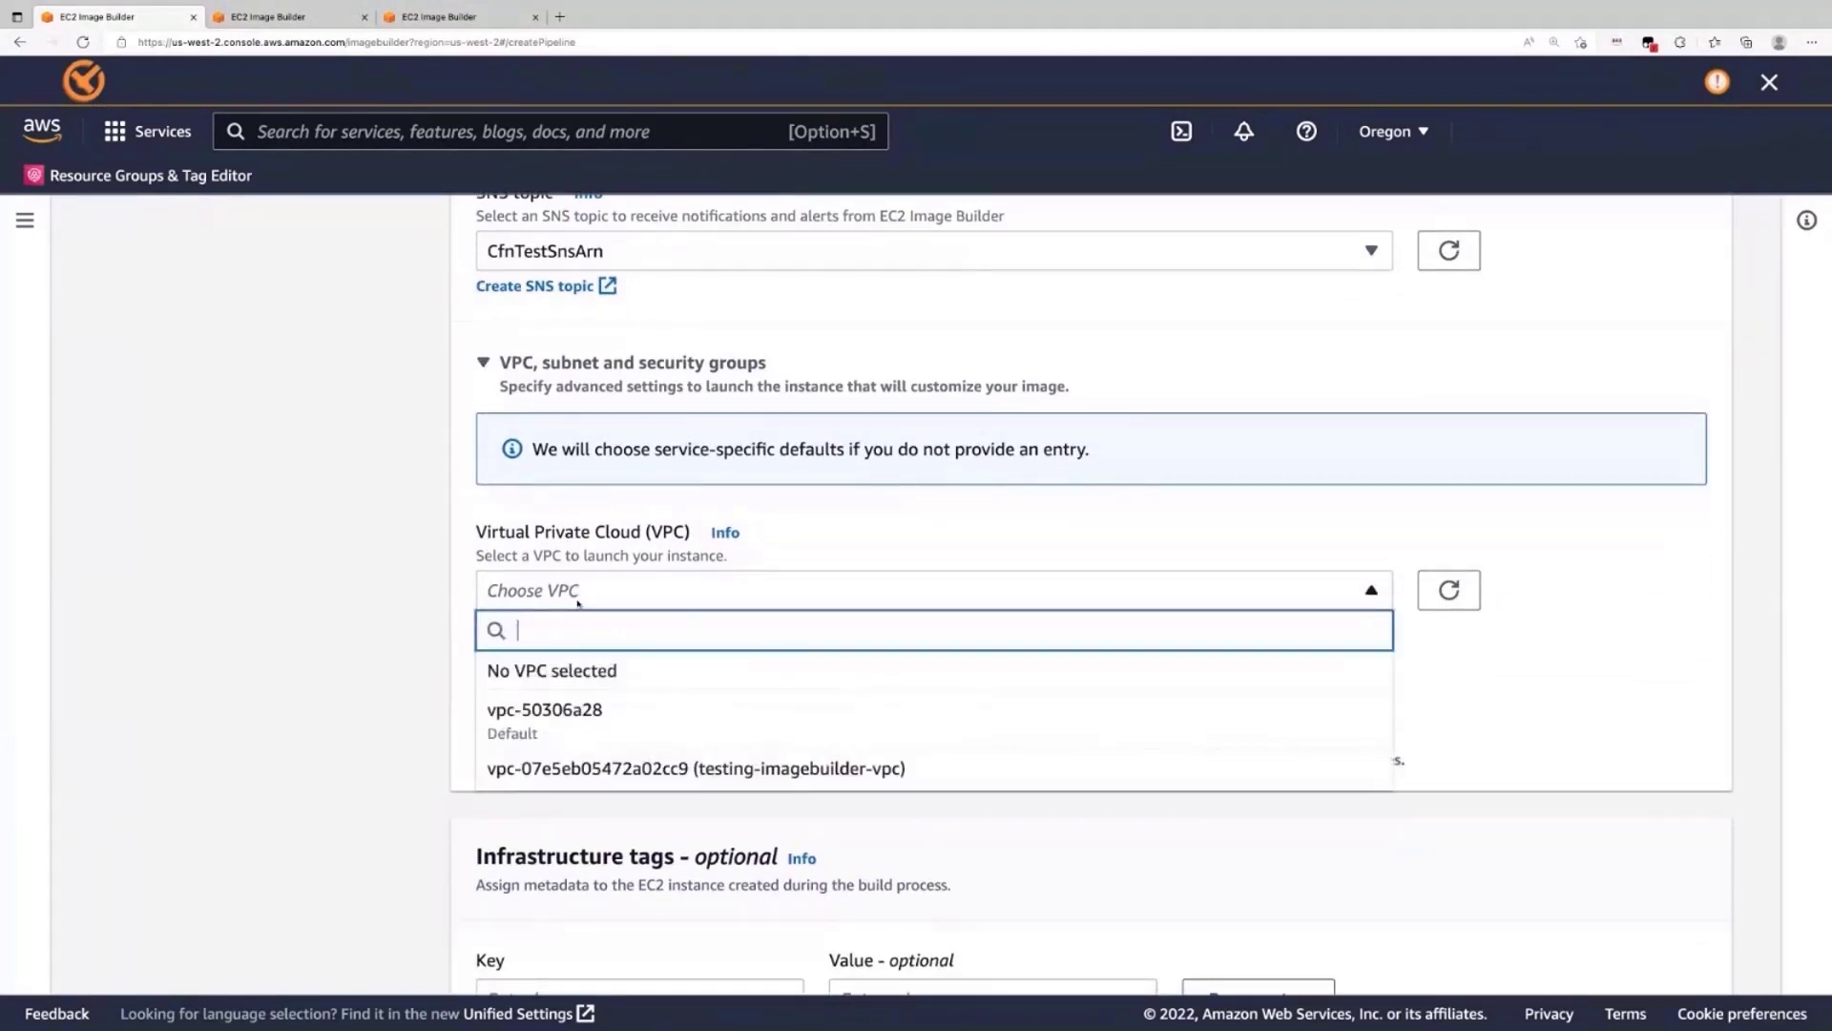
left_click(413, 667)
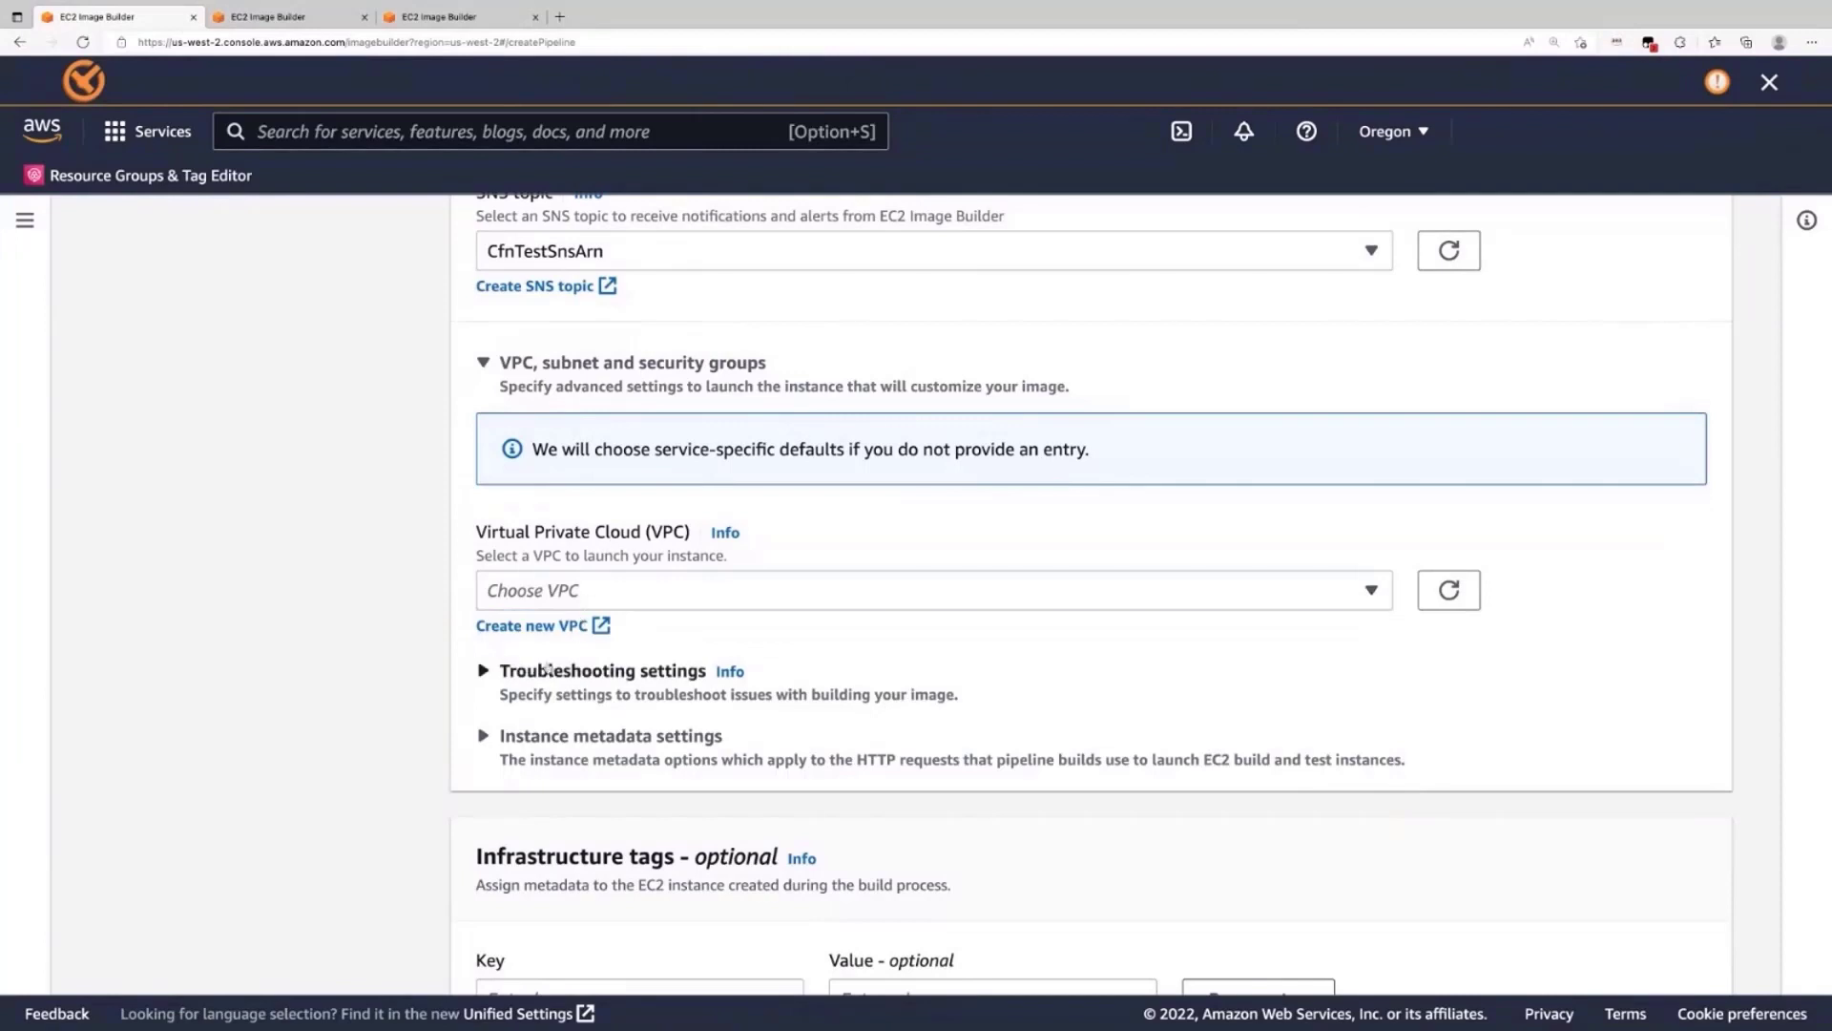
left_click(579, 598)
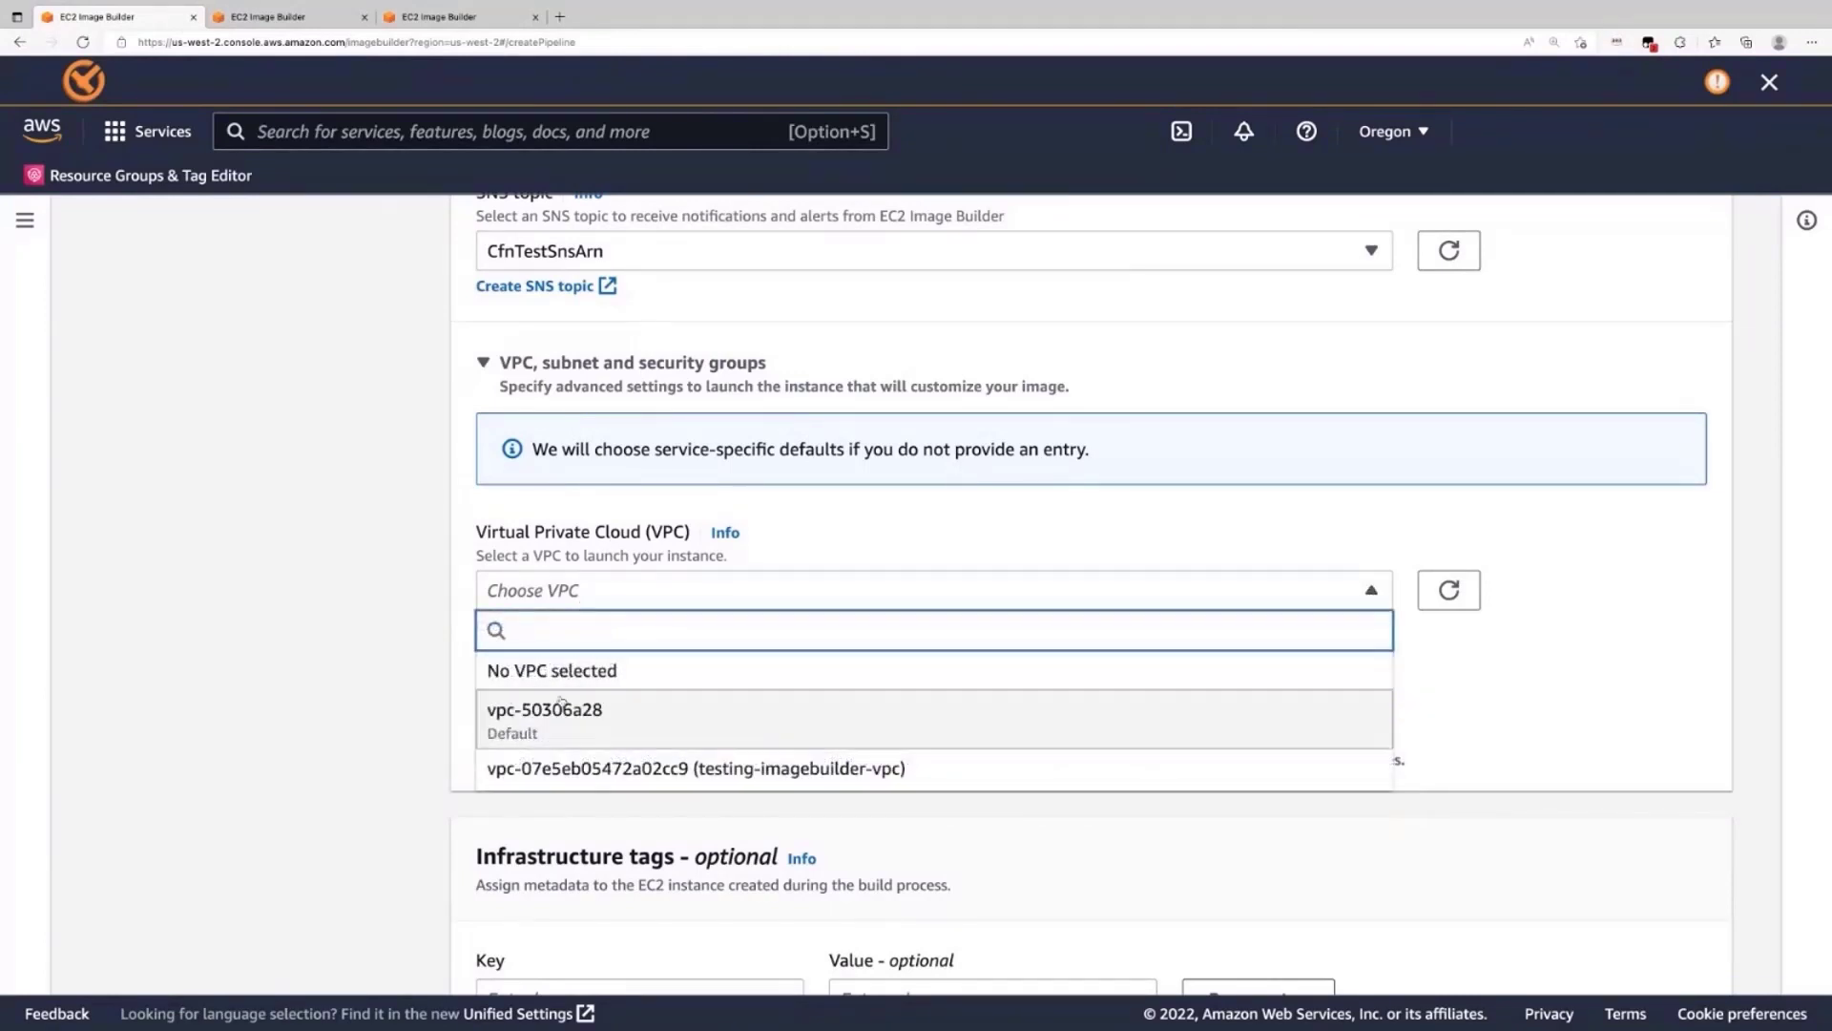
left_click(553, 727)
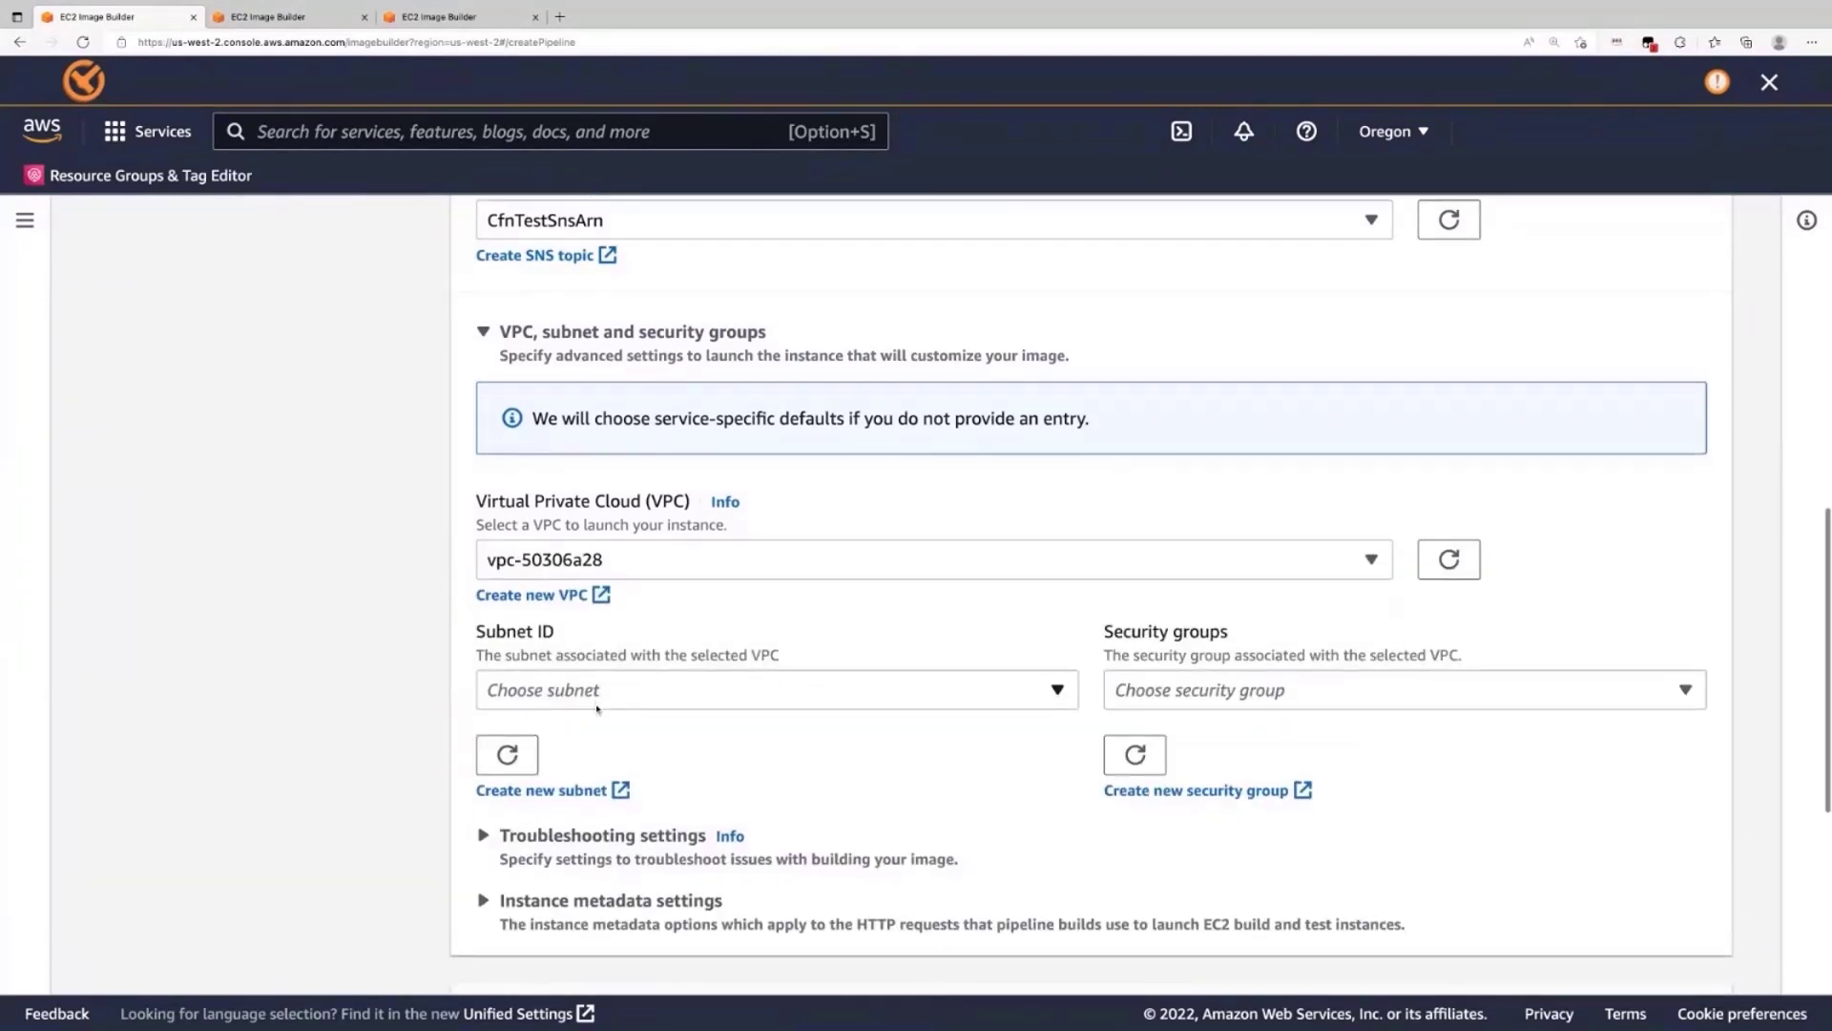
- Check the subnet and security group choices for the selected VPC without choosing any
left_click(601, 708)
left_click(604, 708)
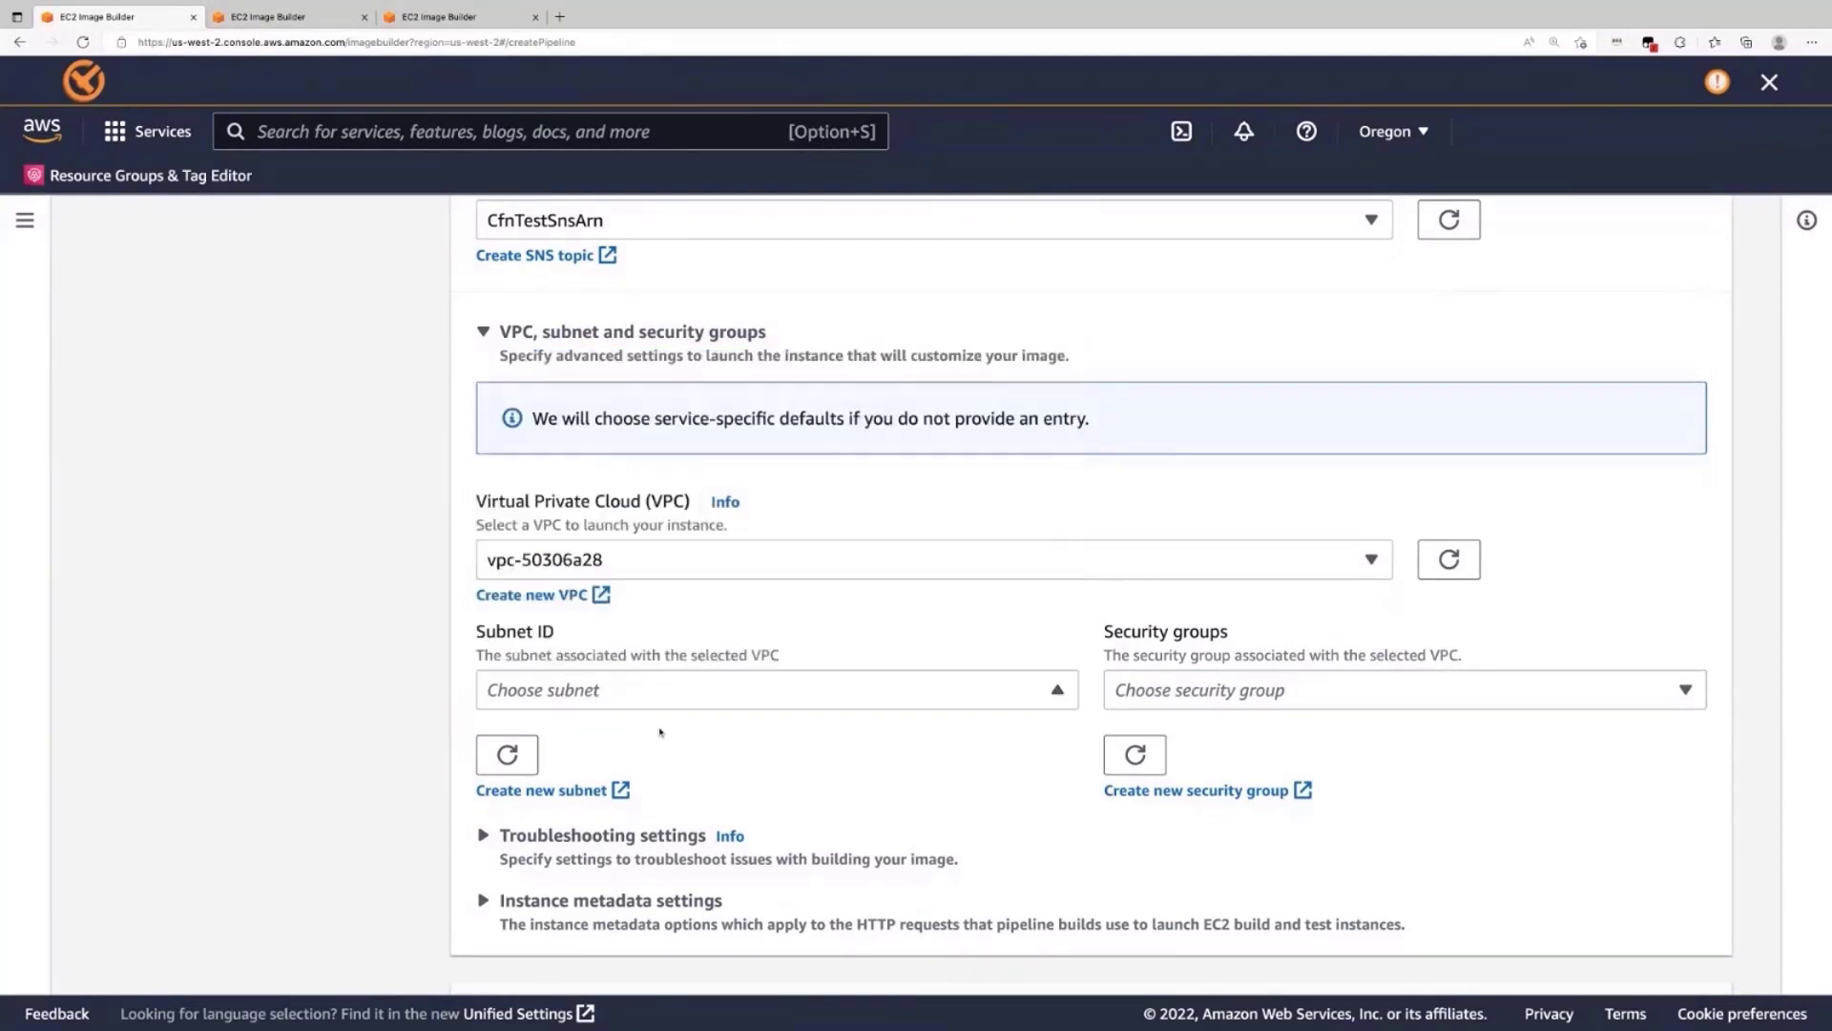
left_click(1226, 690)
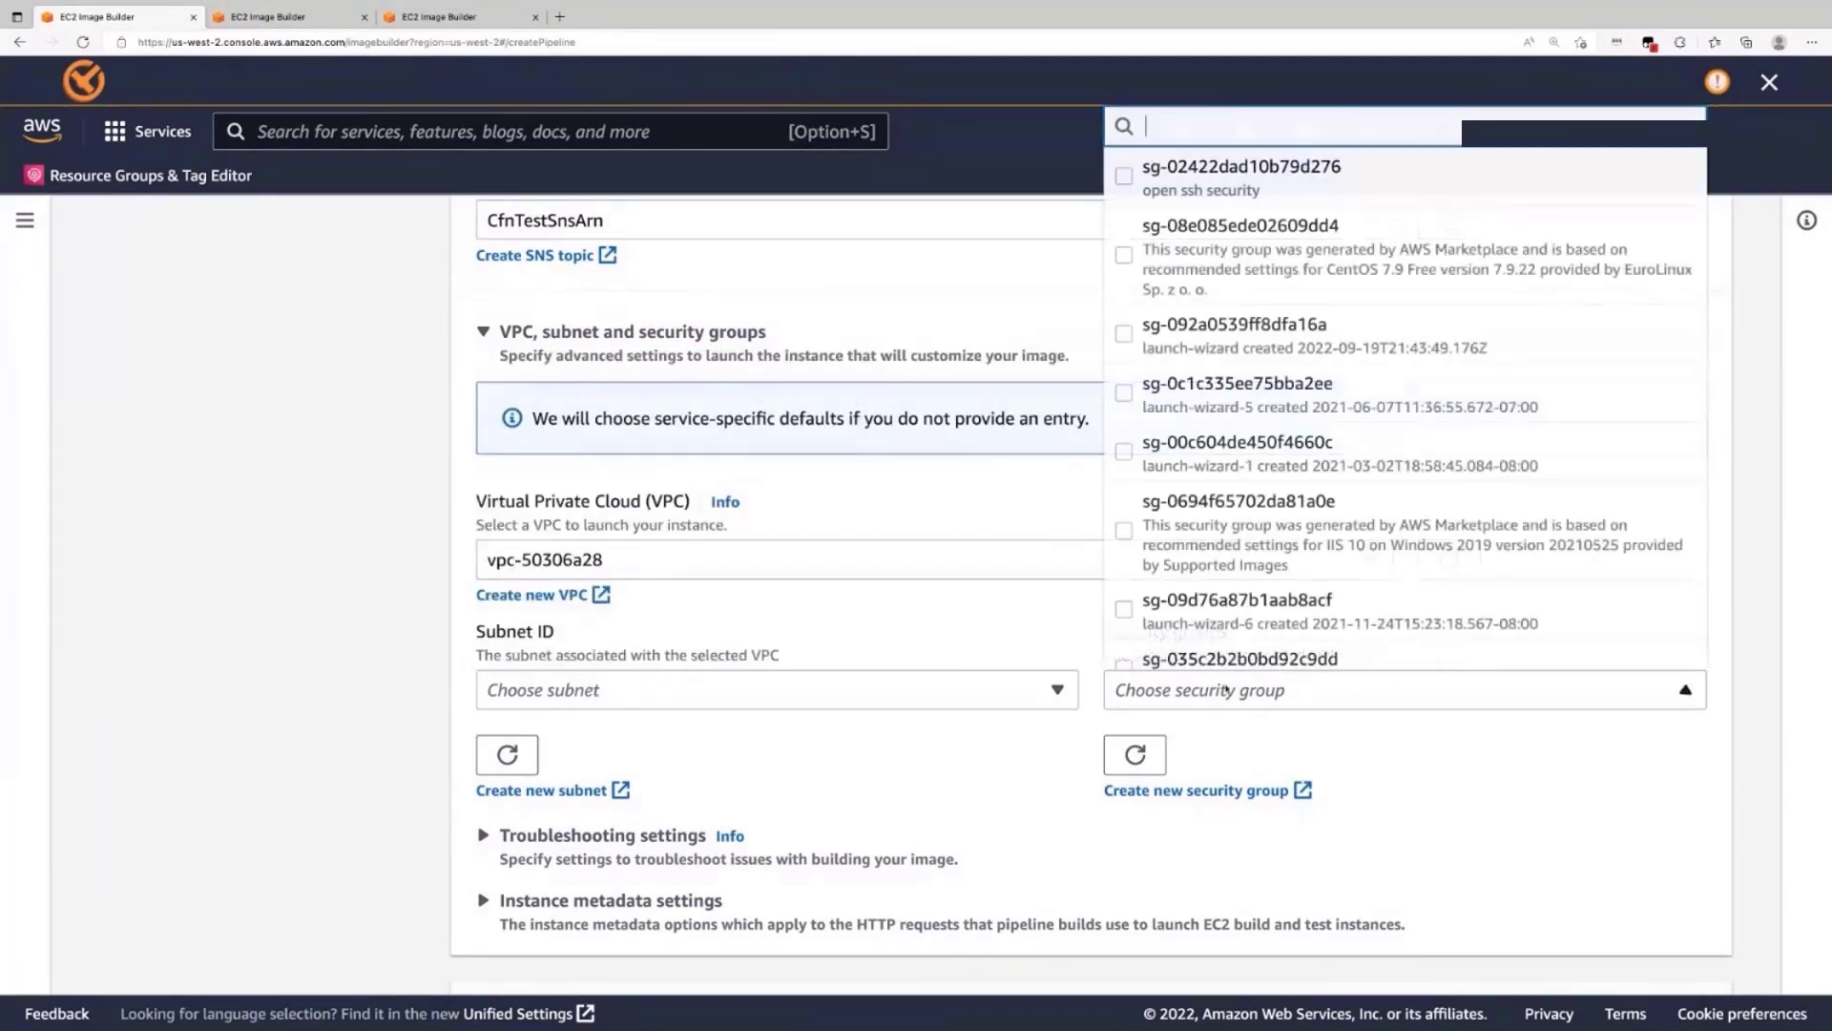
left_click(261, 818)
scroll(261, 819, "down", 1)
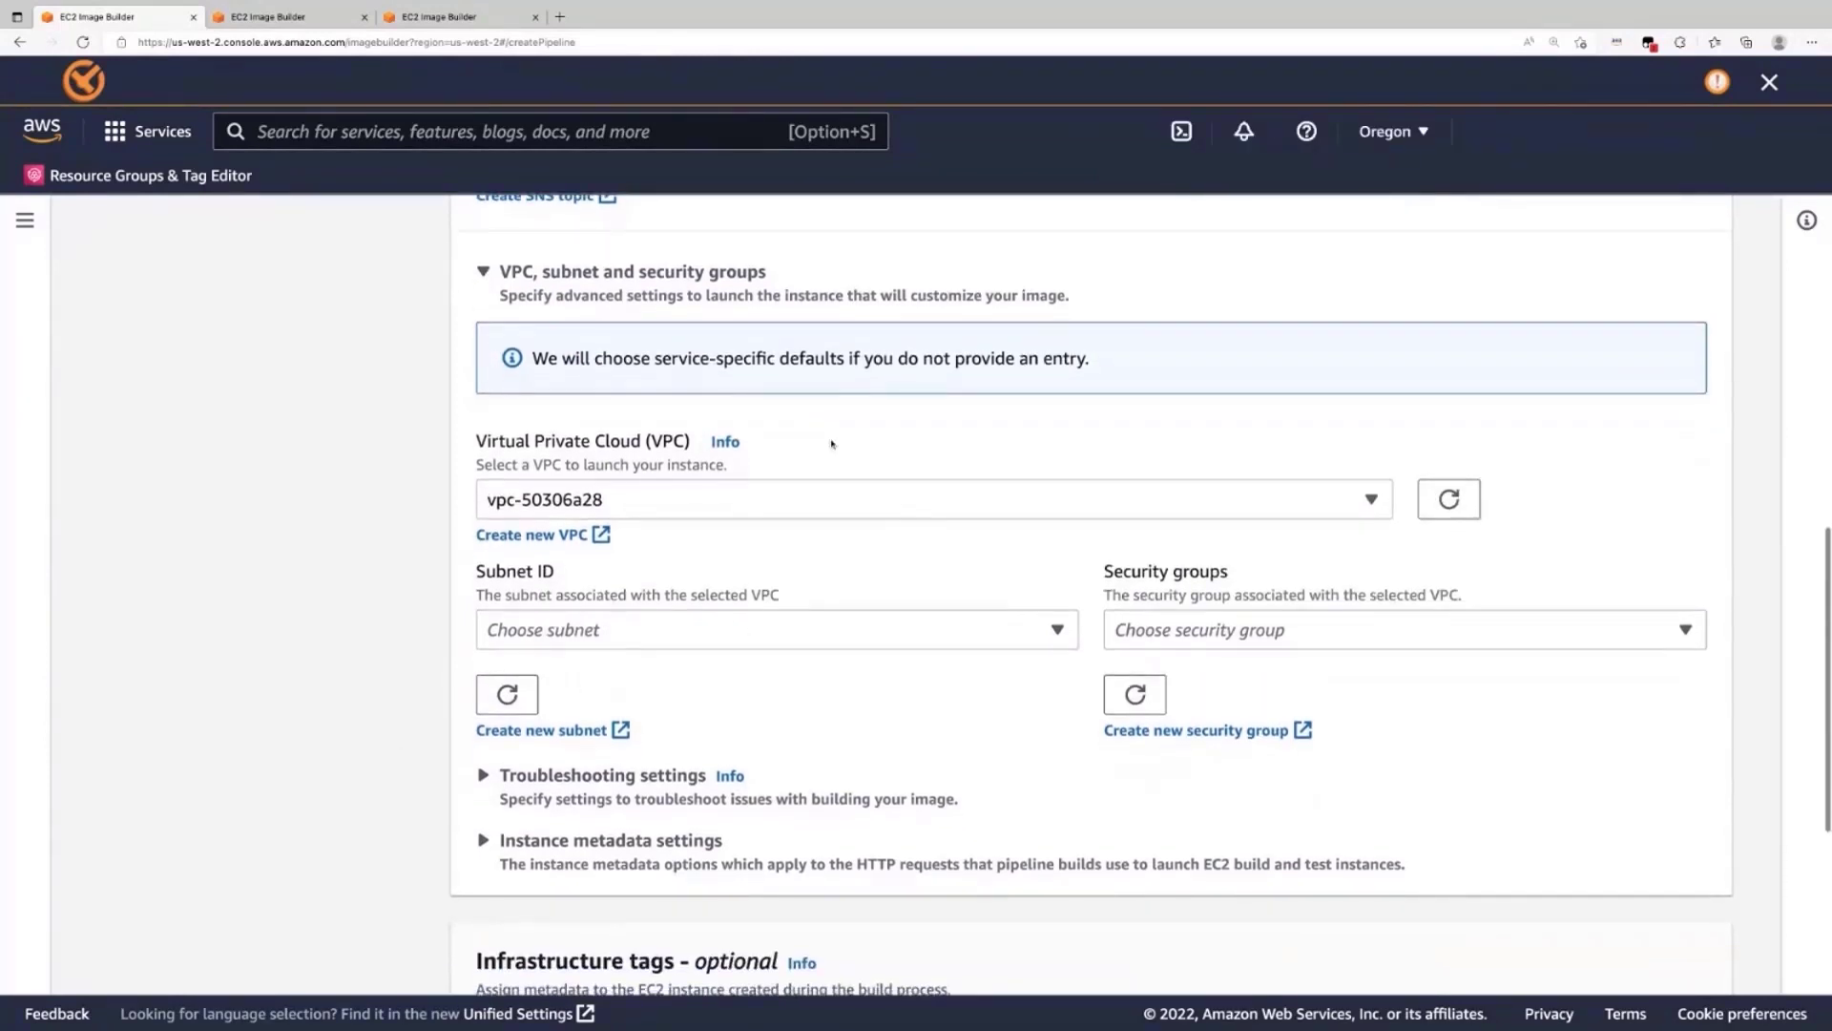
- Expand the troubleshooting settings and check the available key pairs without choosing one
left_click(606, 785)
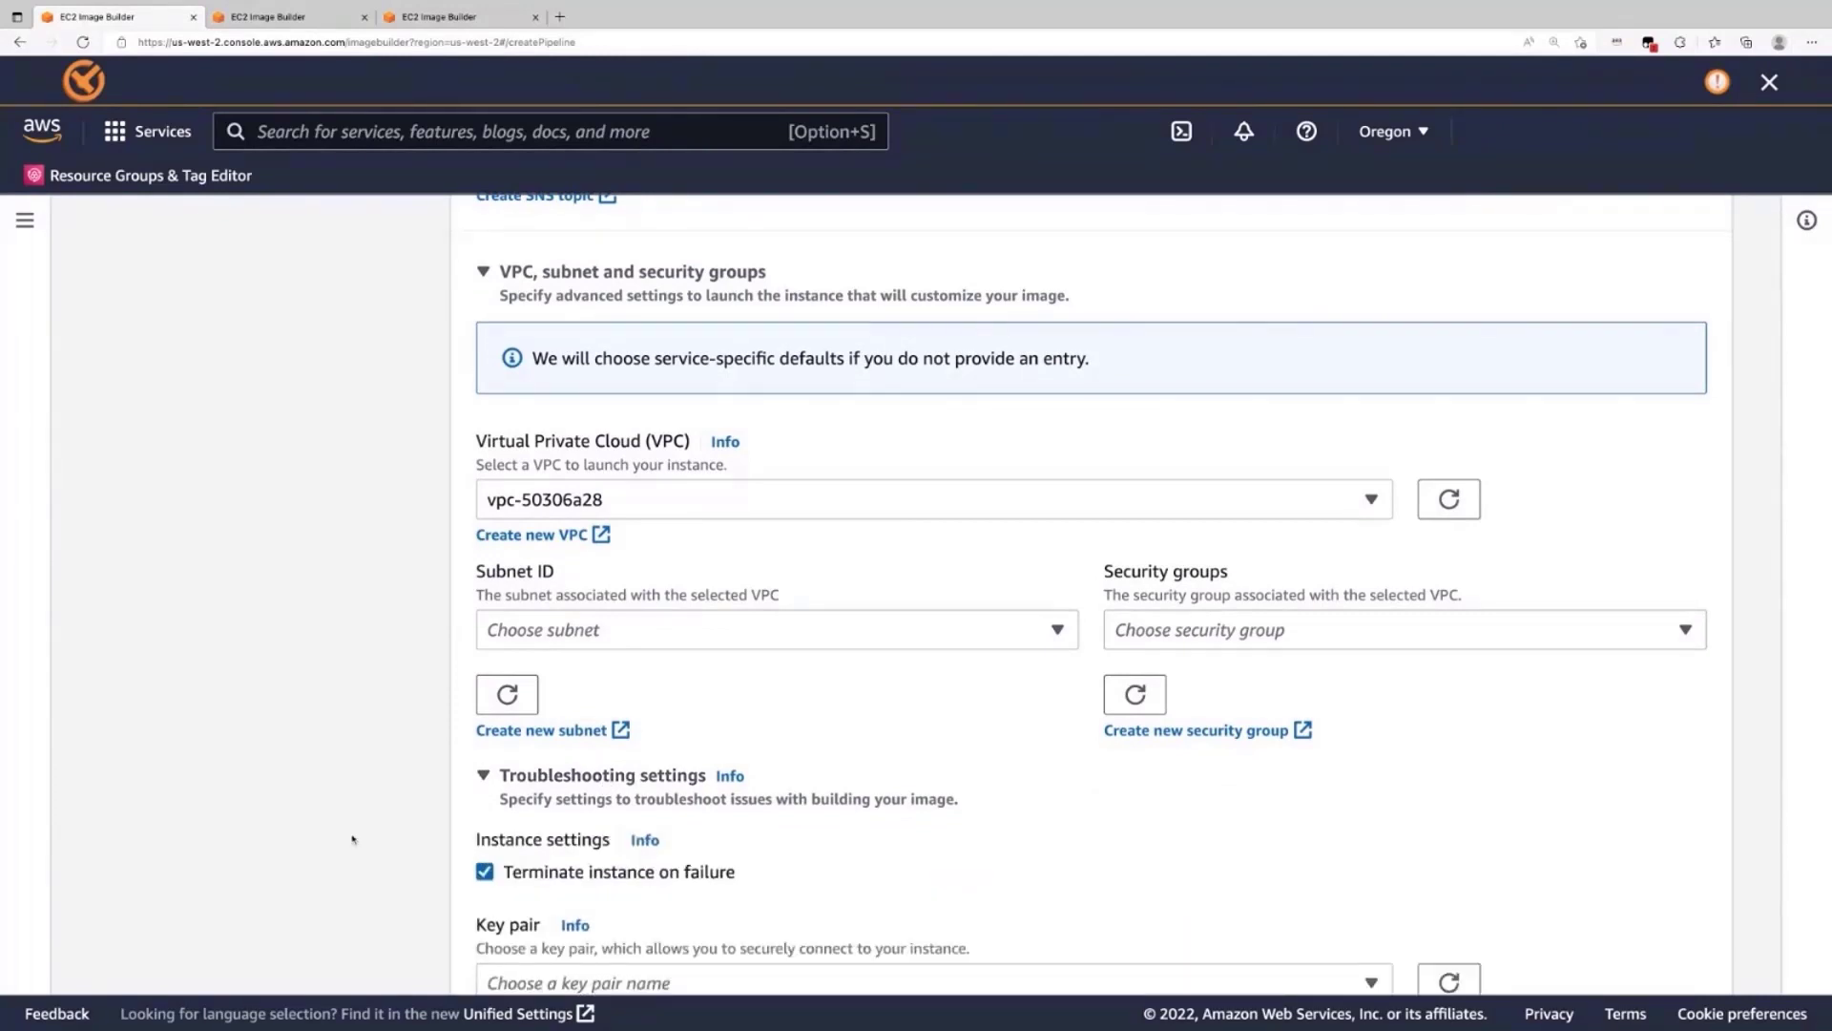
scroll(352, 839, "down", 3)
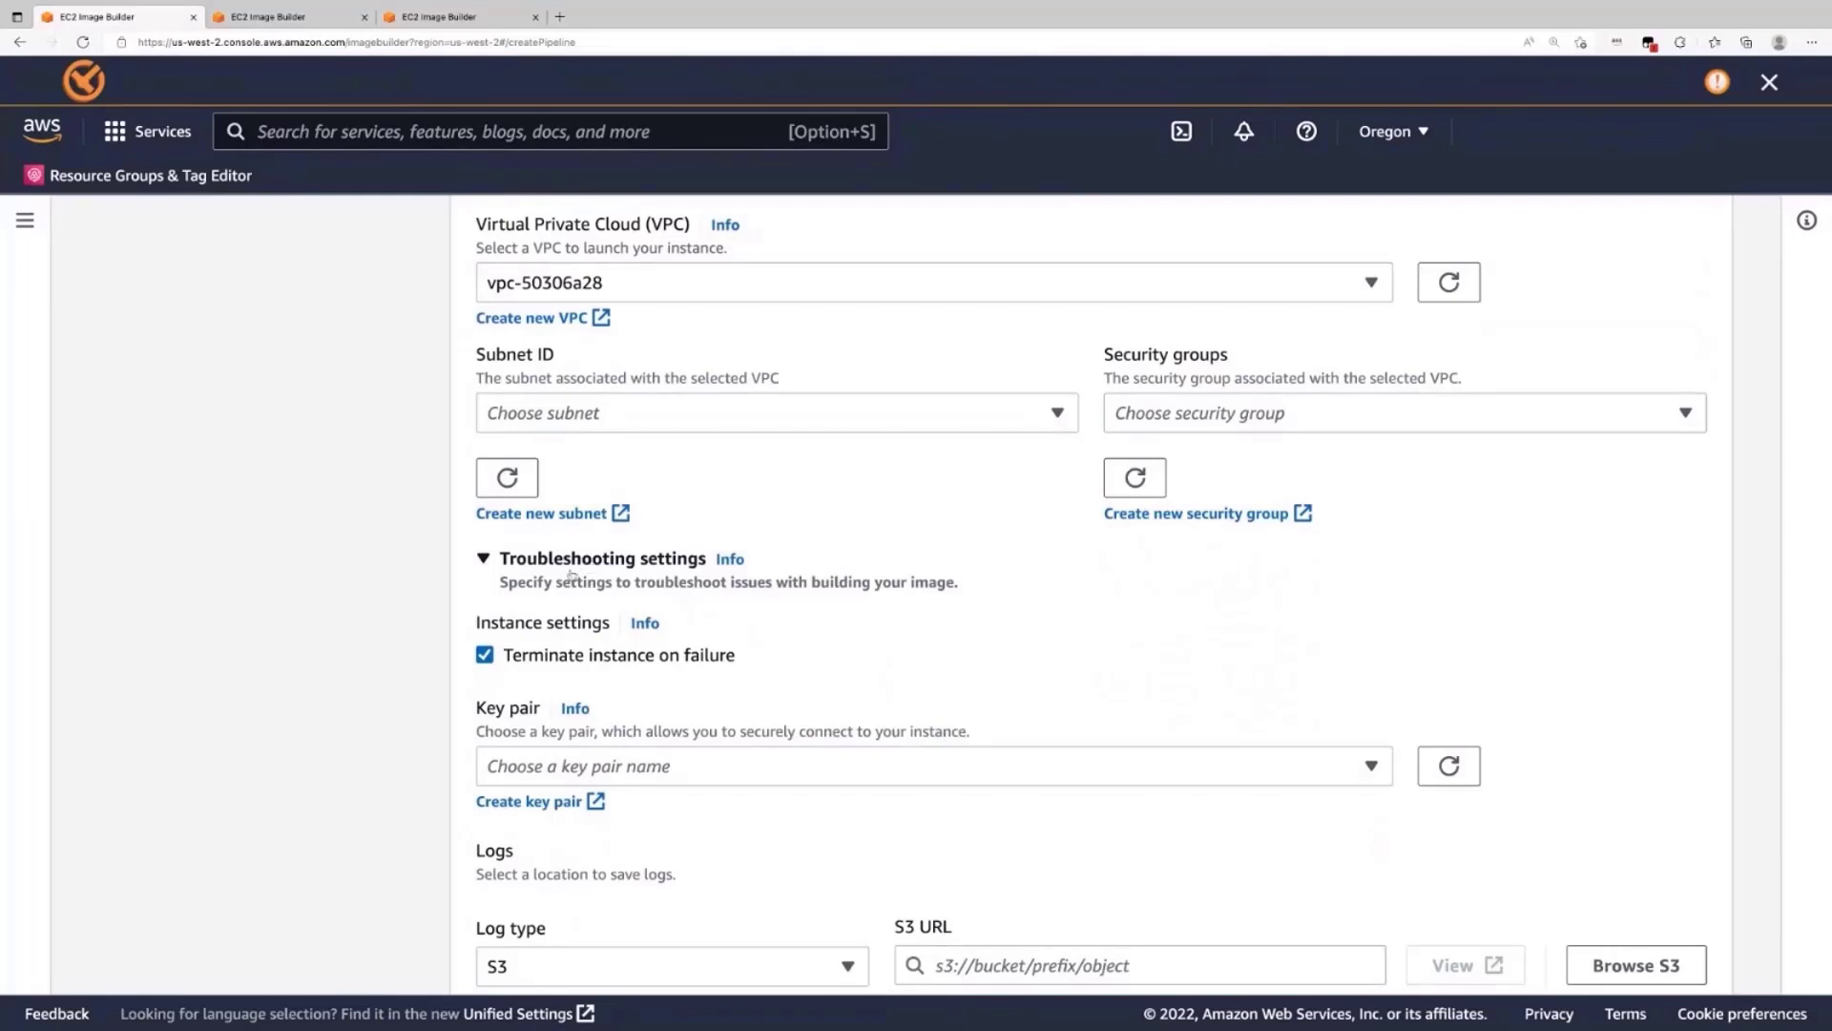
scroll(572, 577, "down", 2)
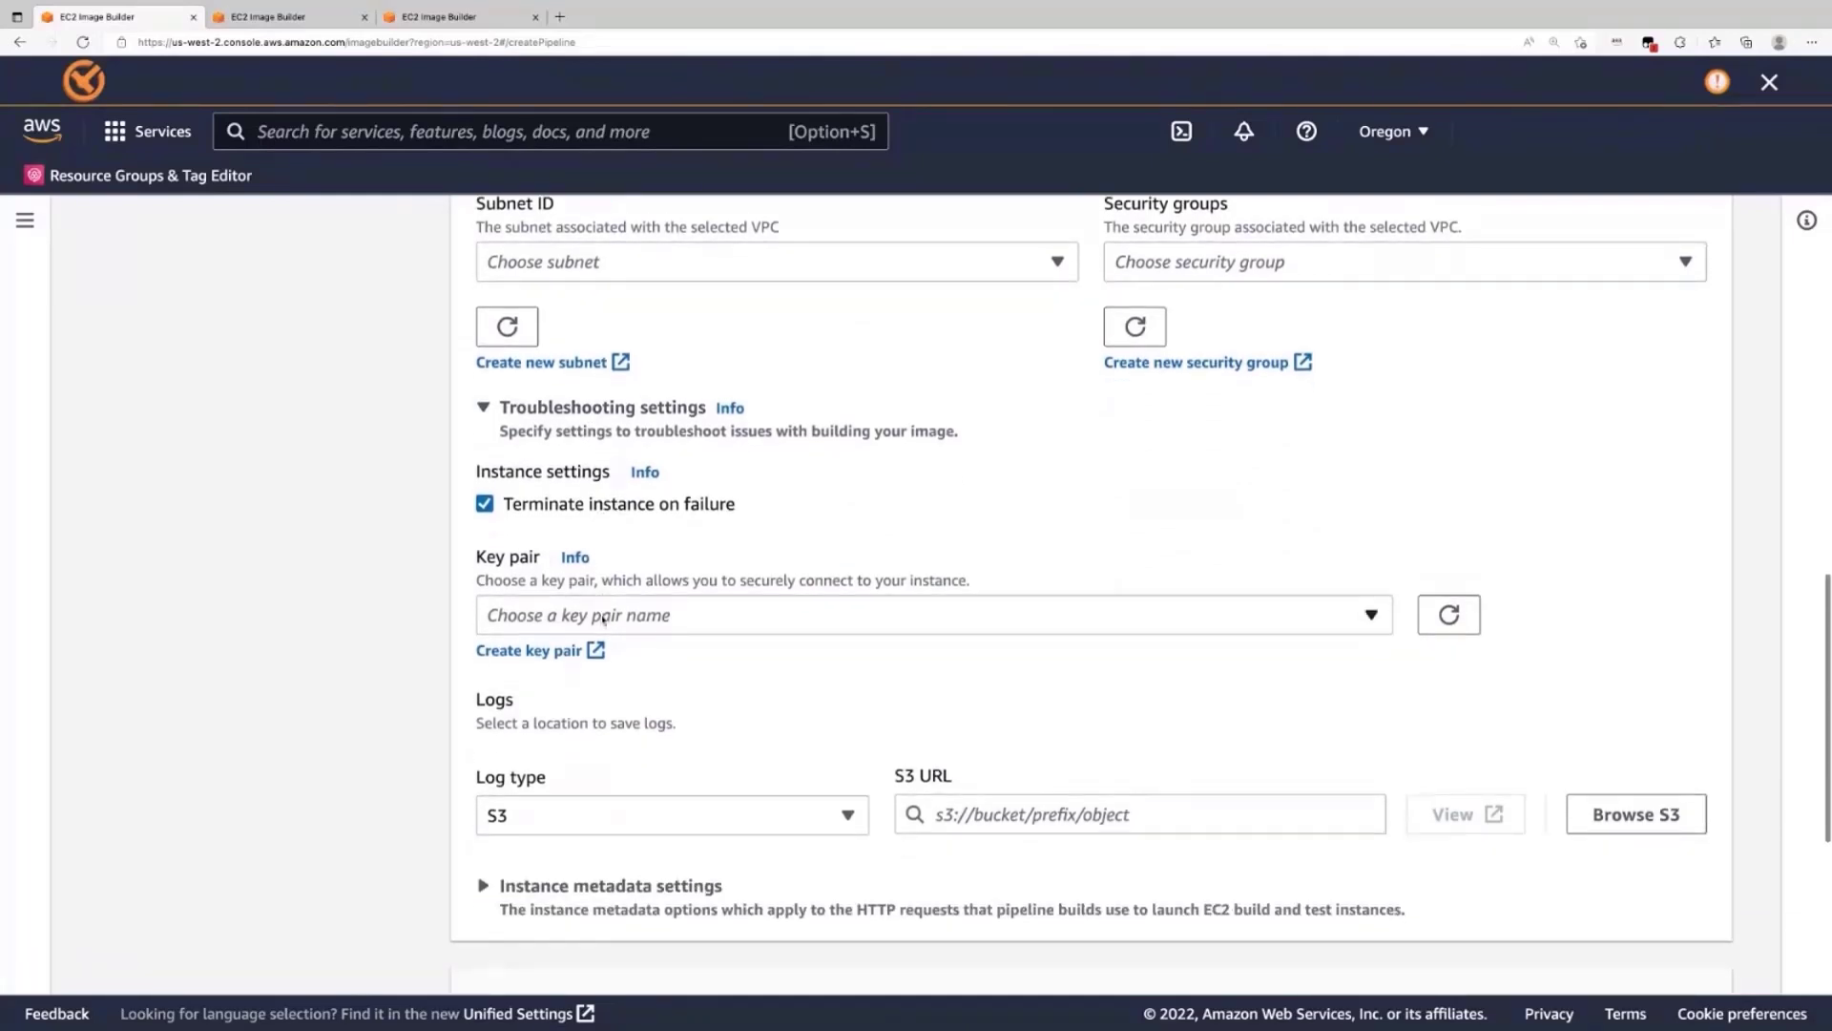
left_click(604, 618)
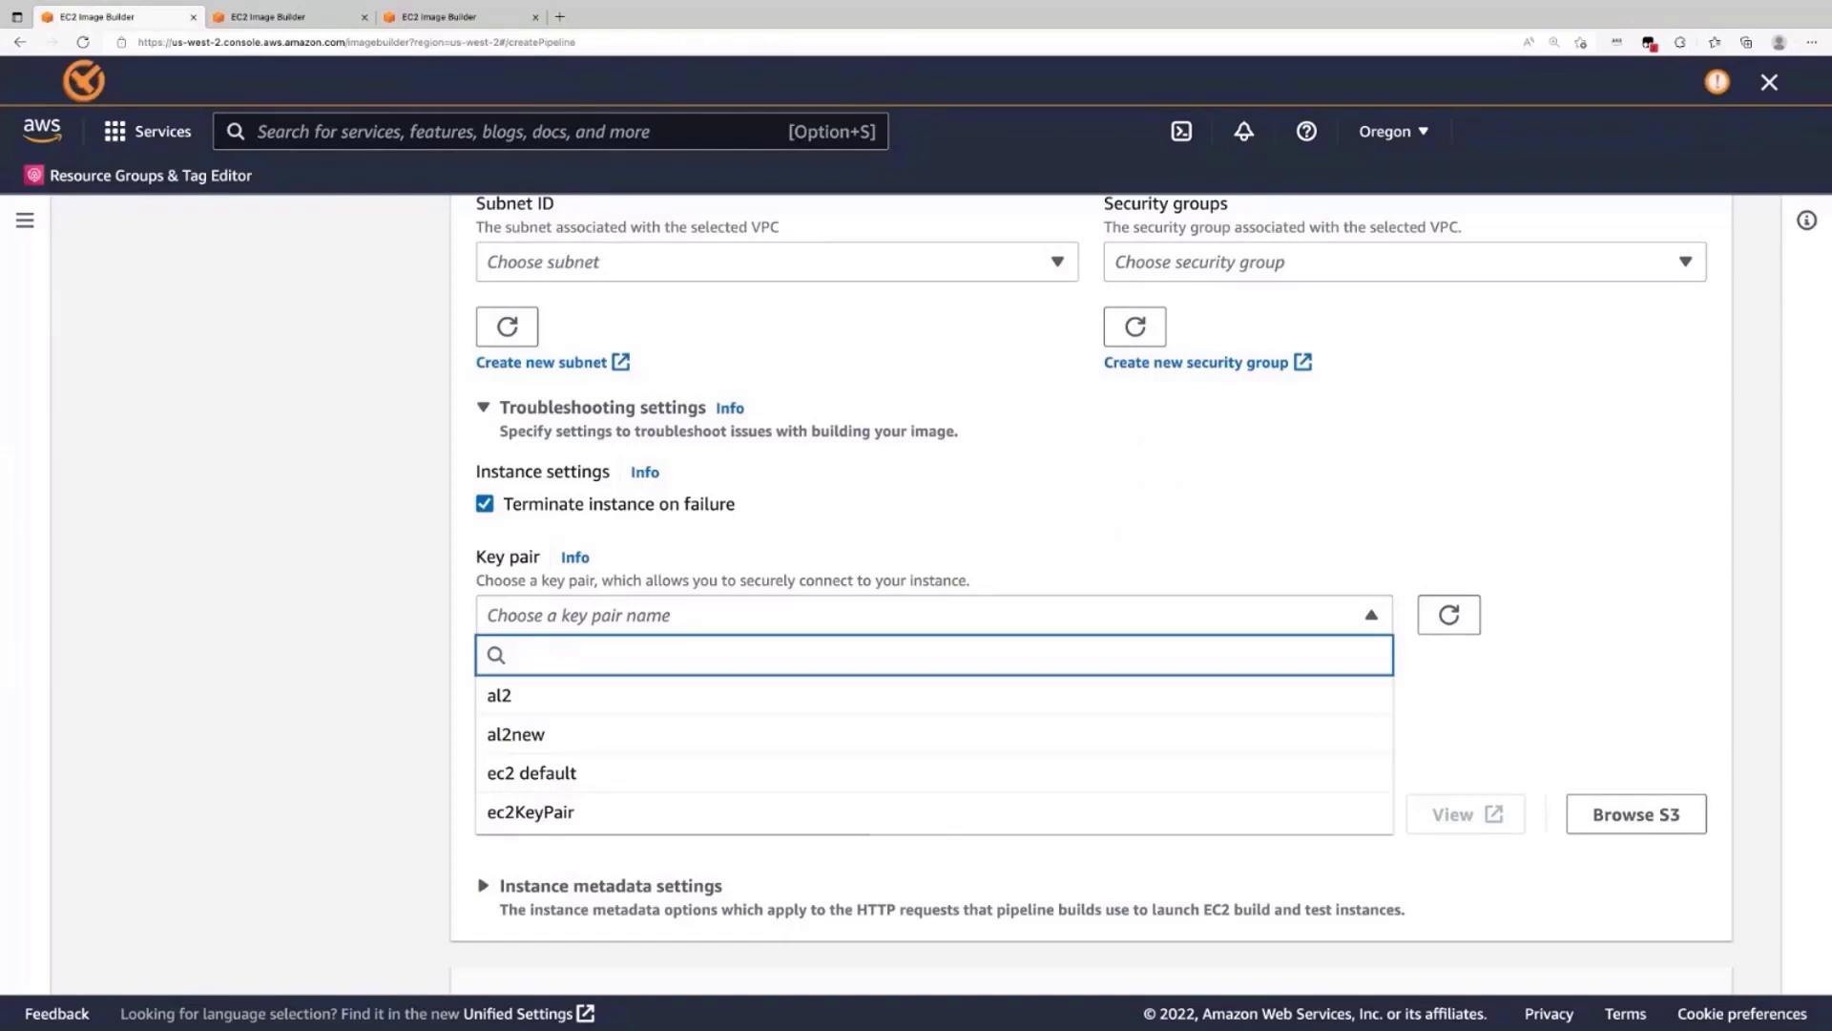
left_click(420, 638)
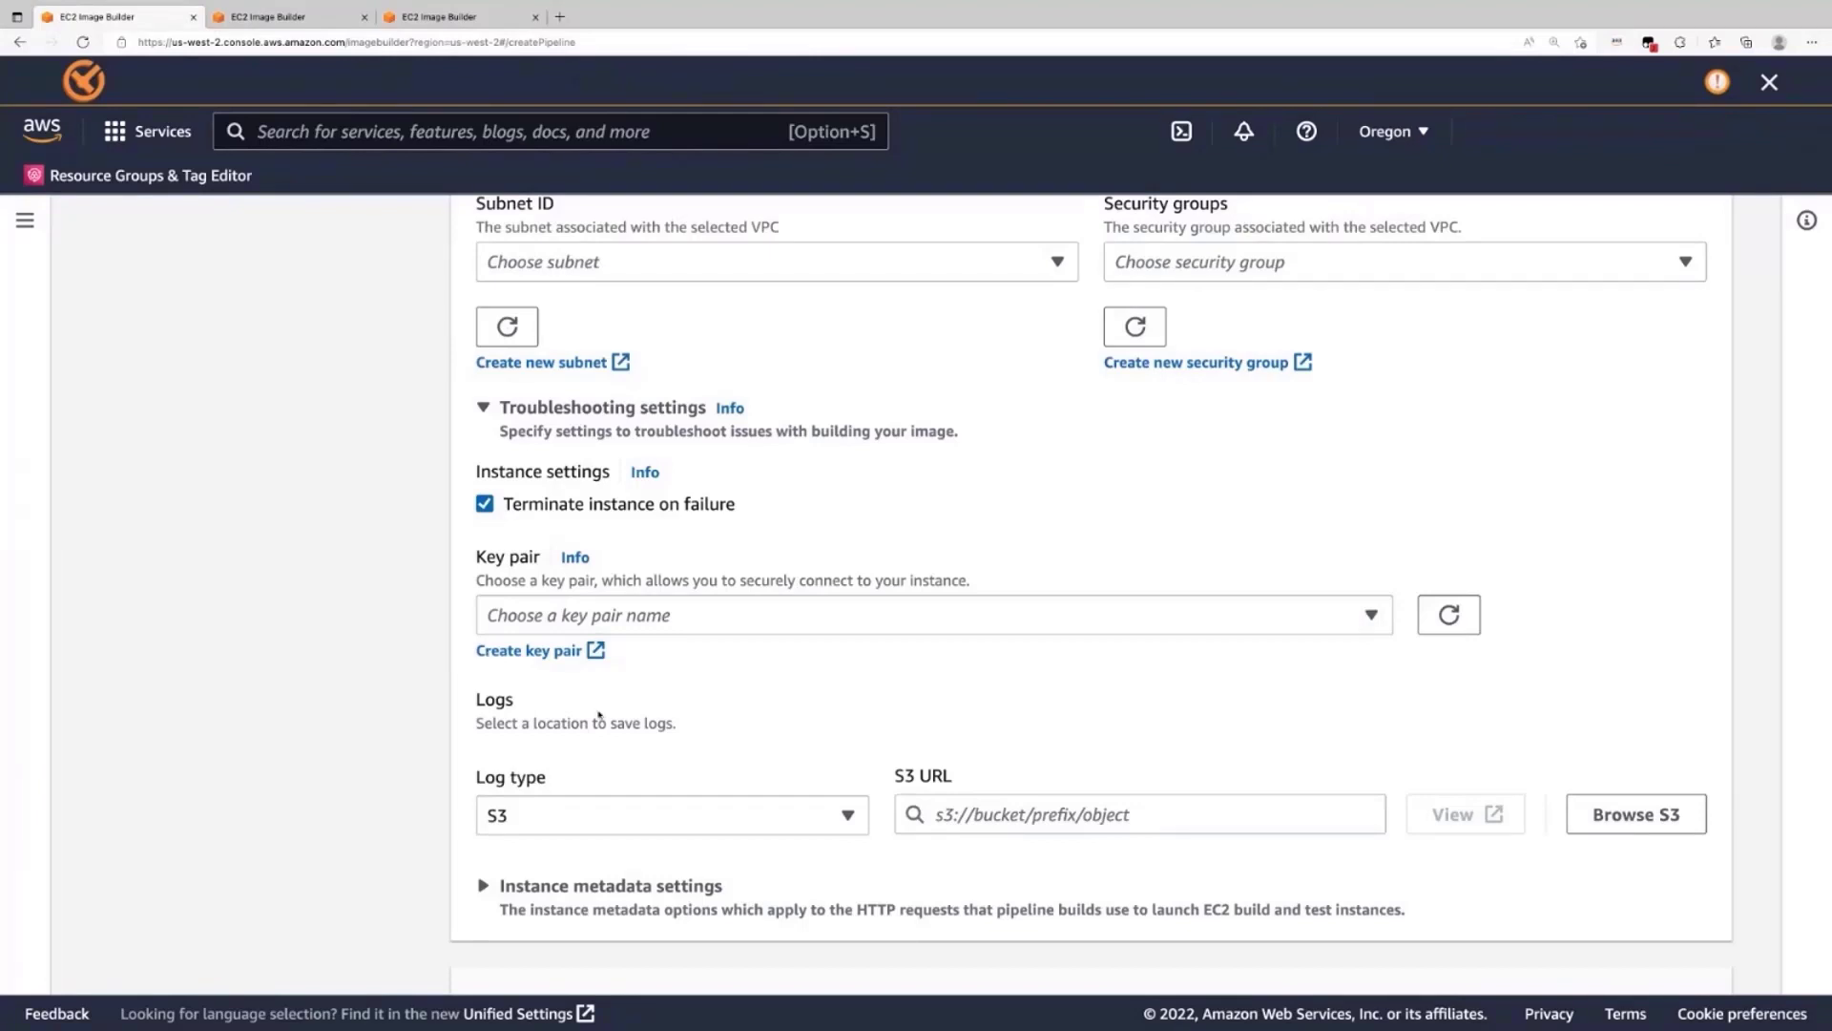
- Set the S3 location for saving the troubleshooting logs to the cli-dev-files bucket
scroll(600, 714, "down", 2)
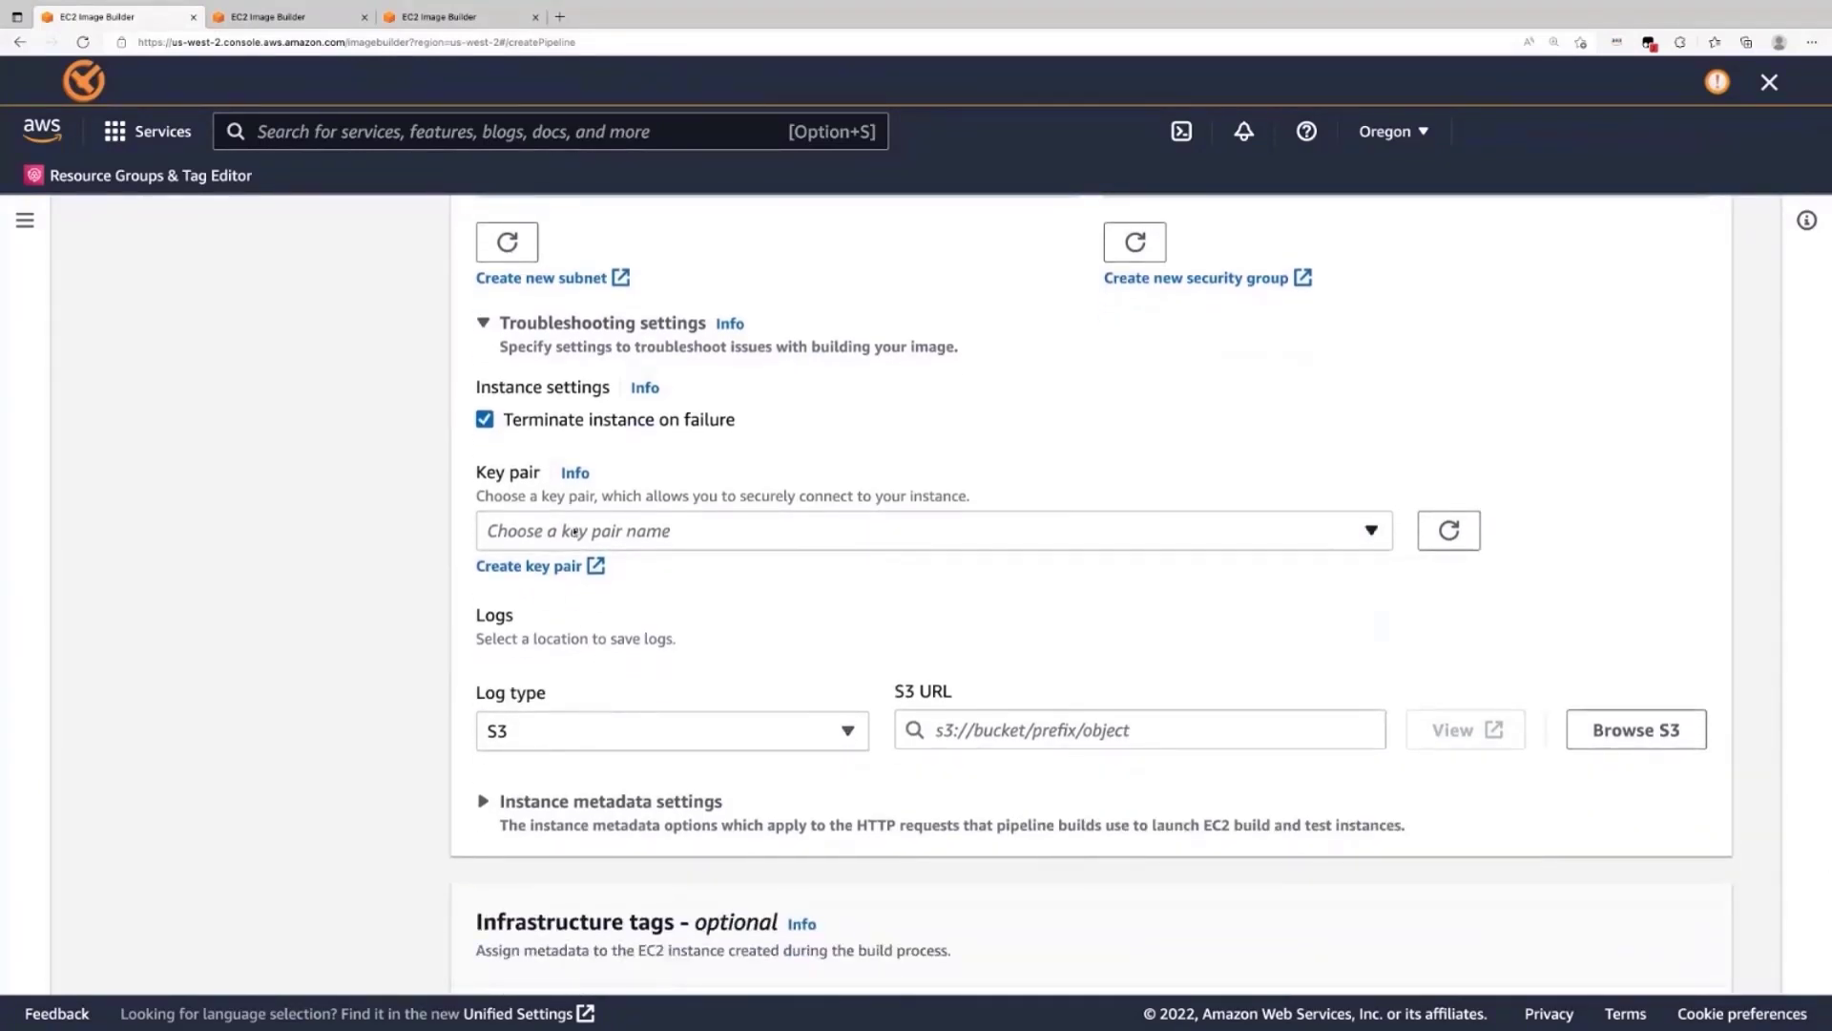
scroll(571, 611, "down", 1)
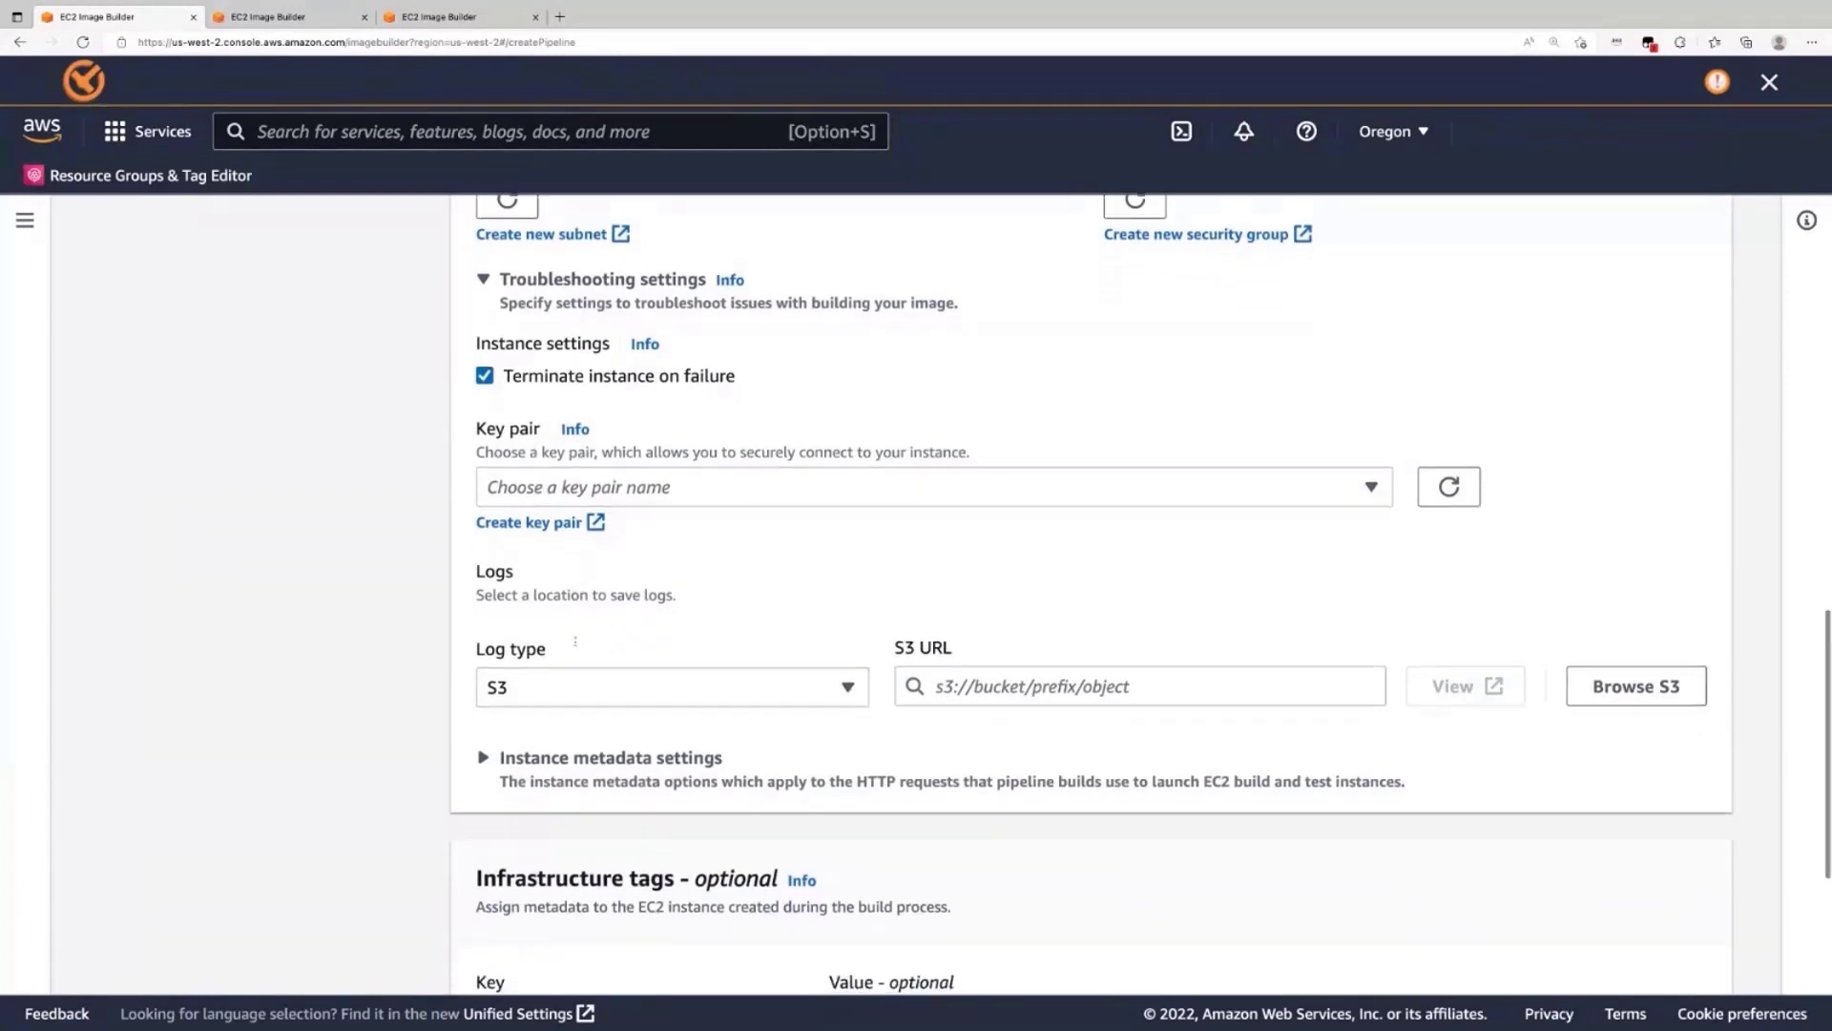
left_click(1621, 698)
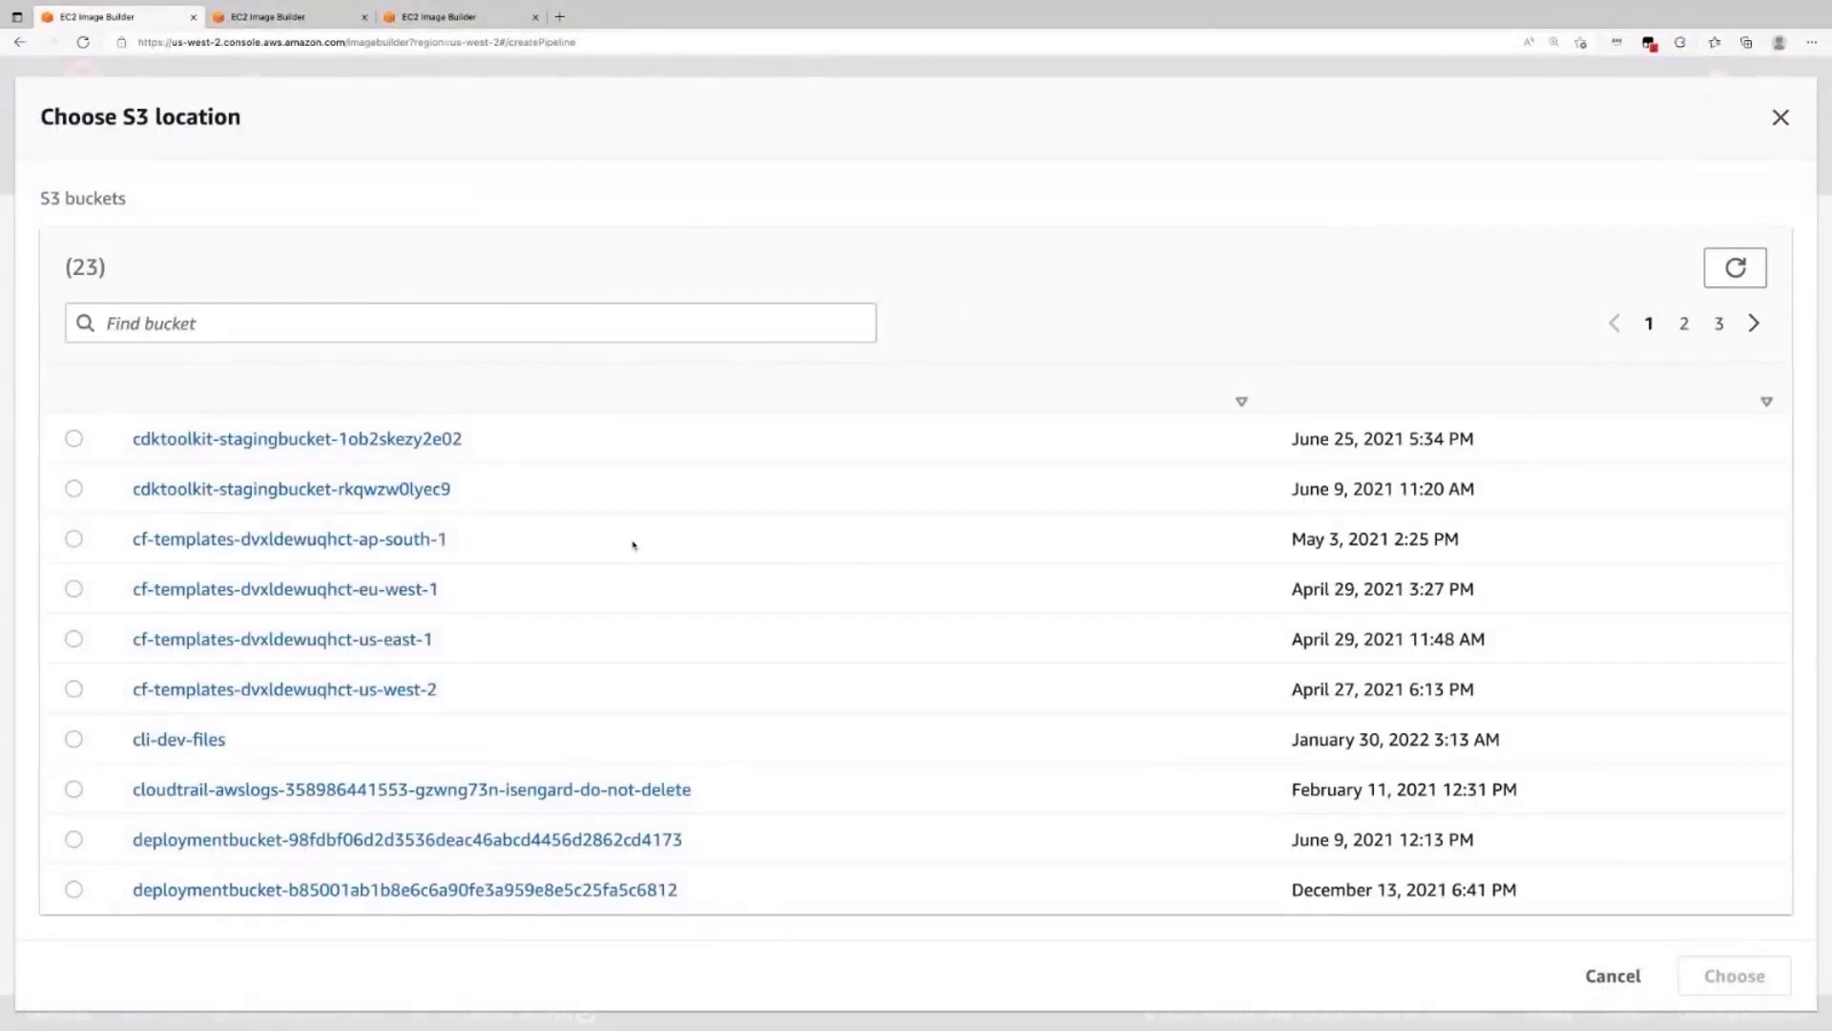
left_click(74, 740)
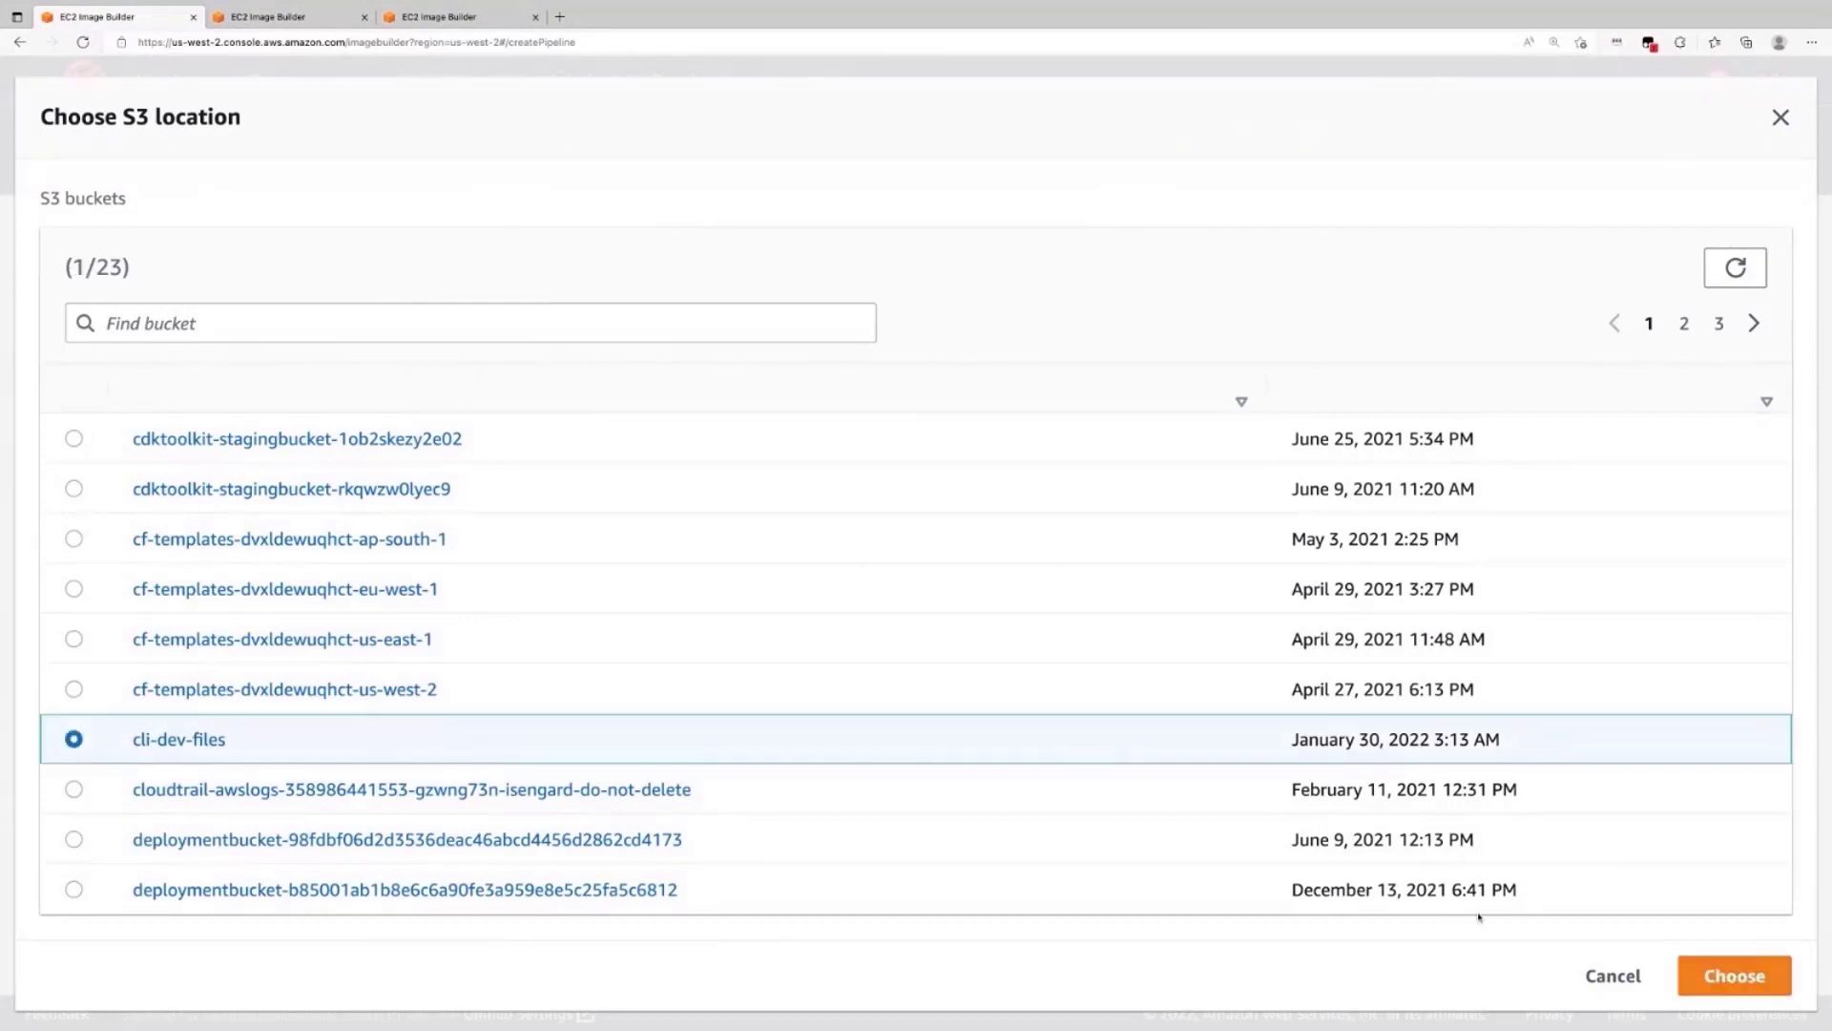
left_click(1718, 975)
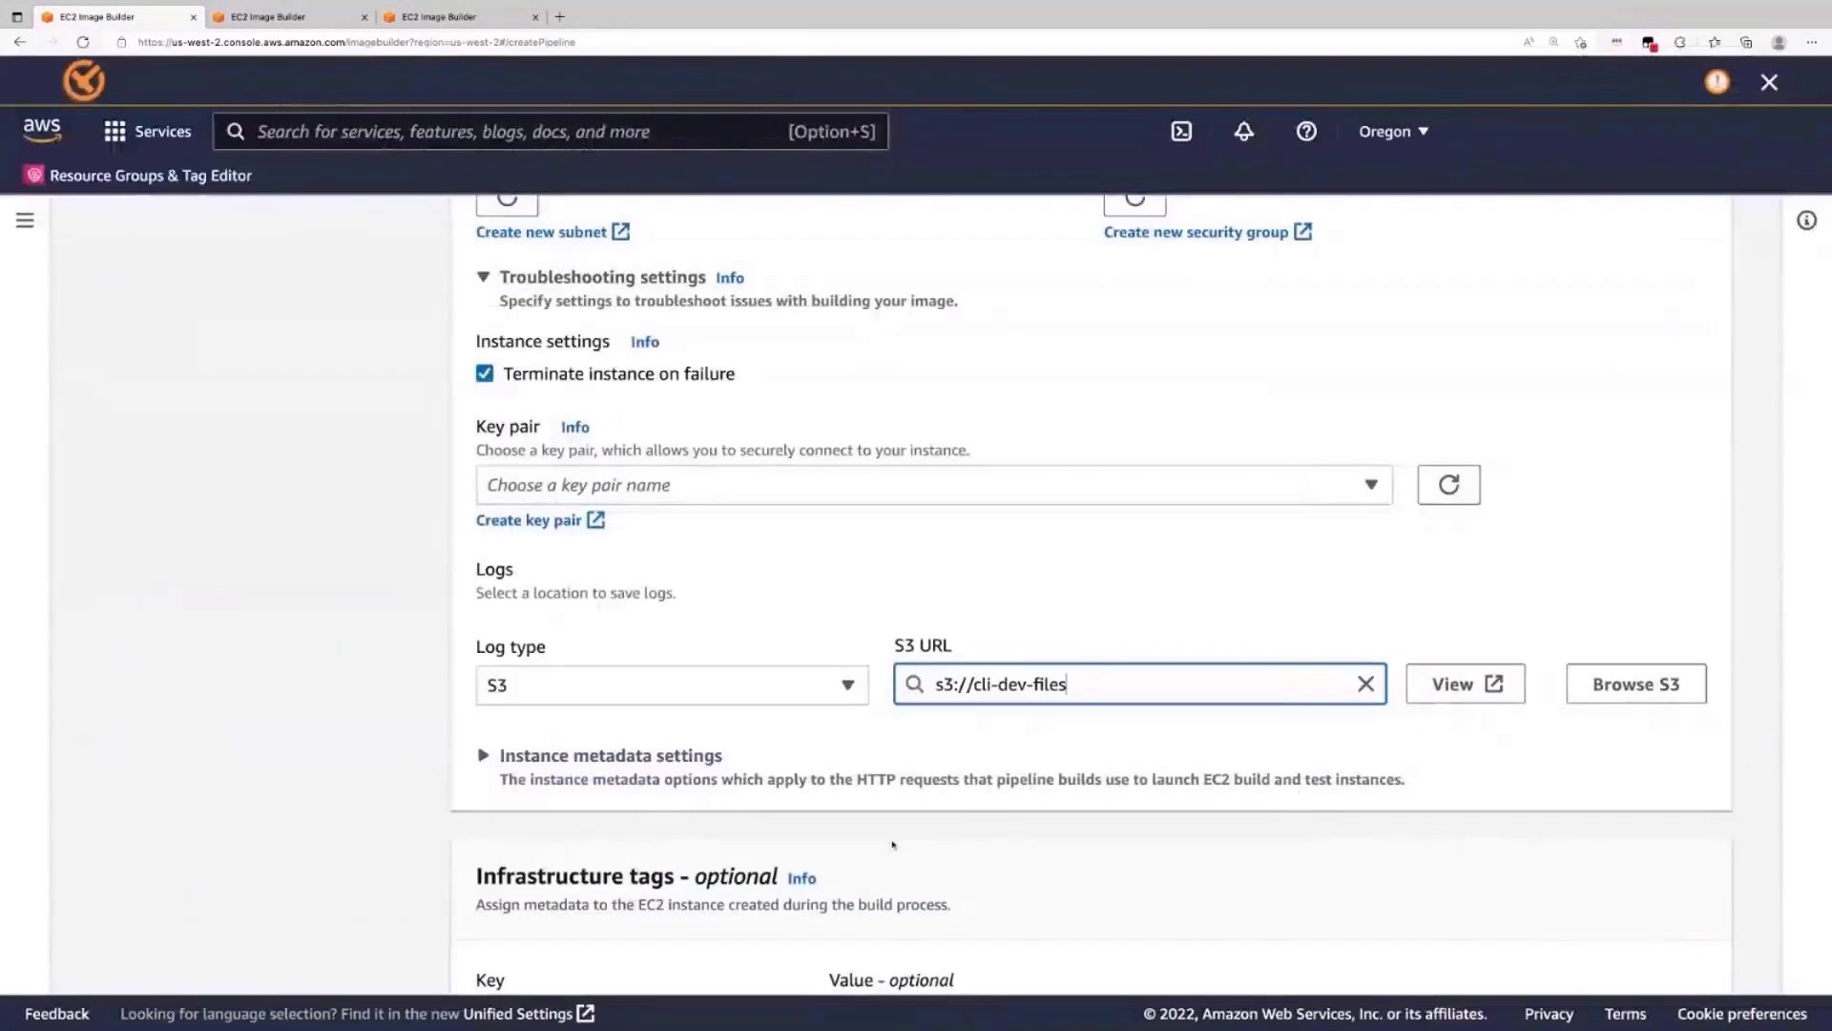
- Expand the instance metadata settings and set the metadata version to V2 (token required)
scroll(1019, 754, "down", 2)
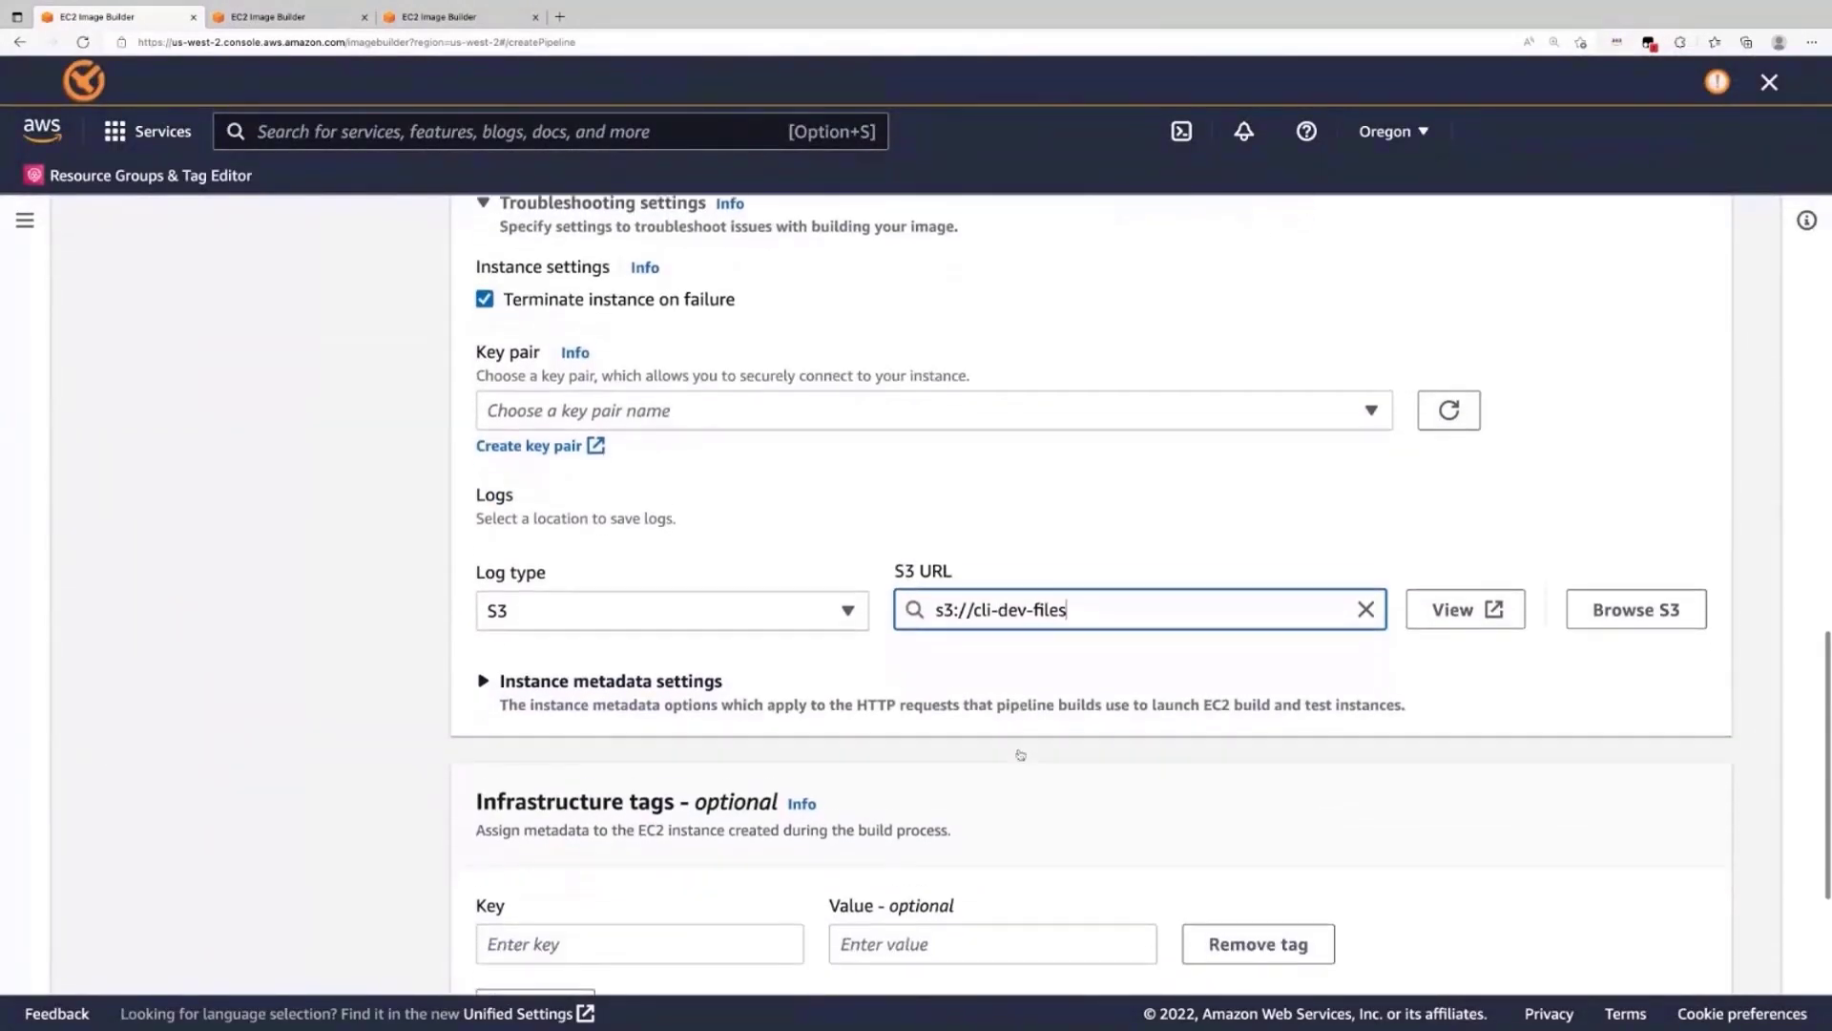
left_click(503, 622)
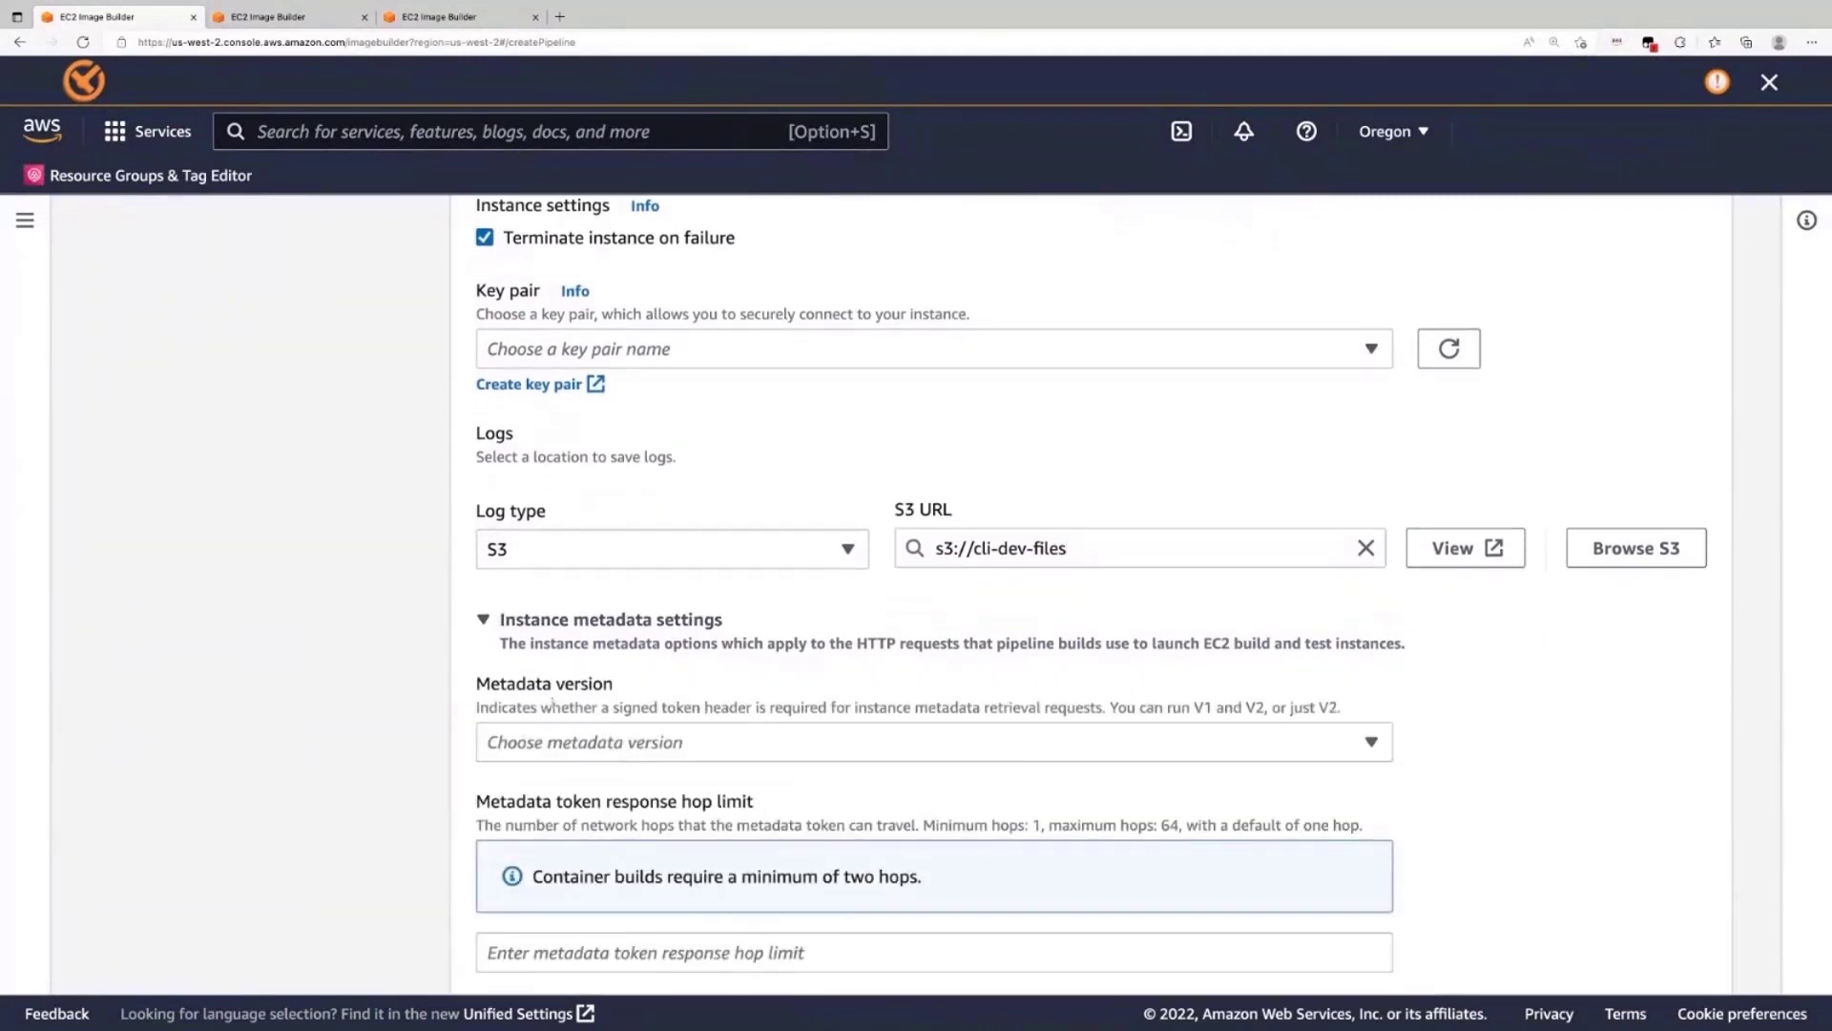
scroll(989, 570, "down", 2)
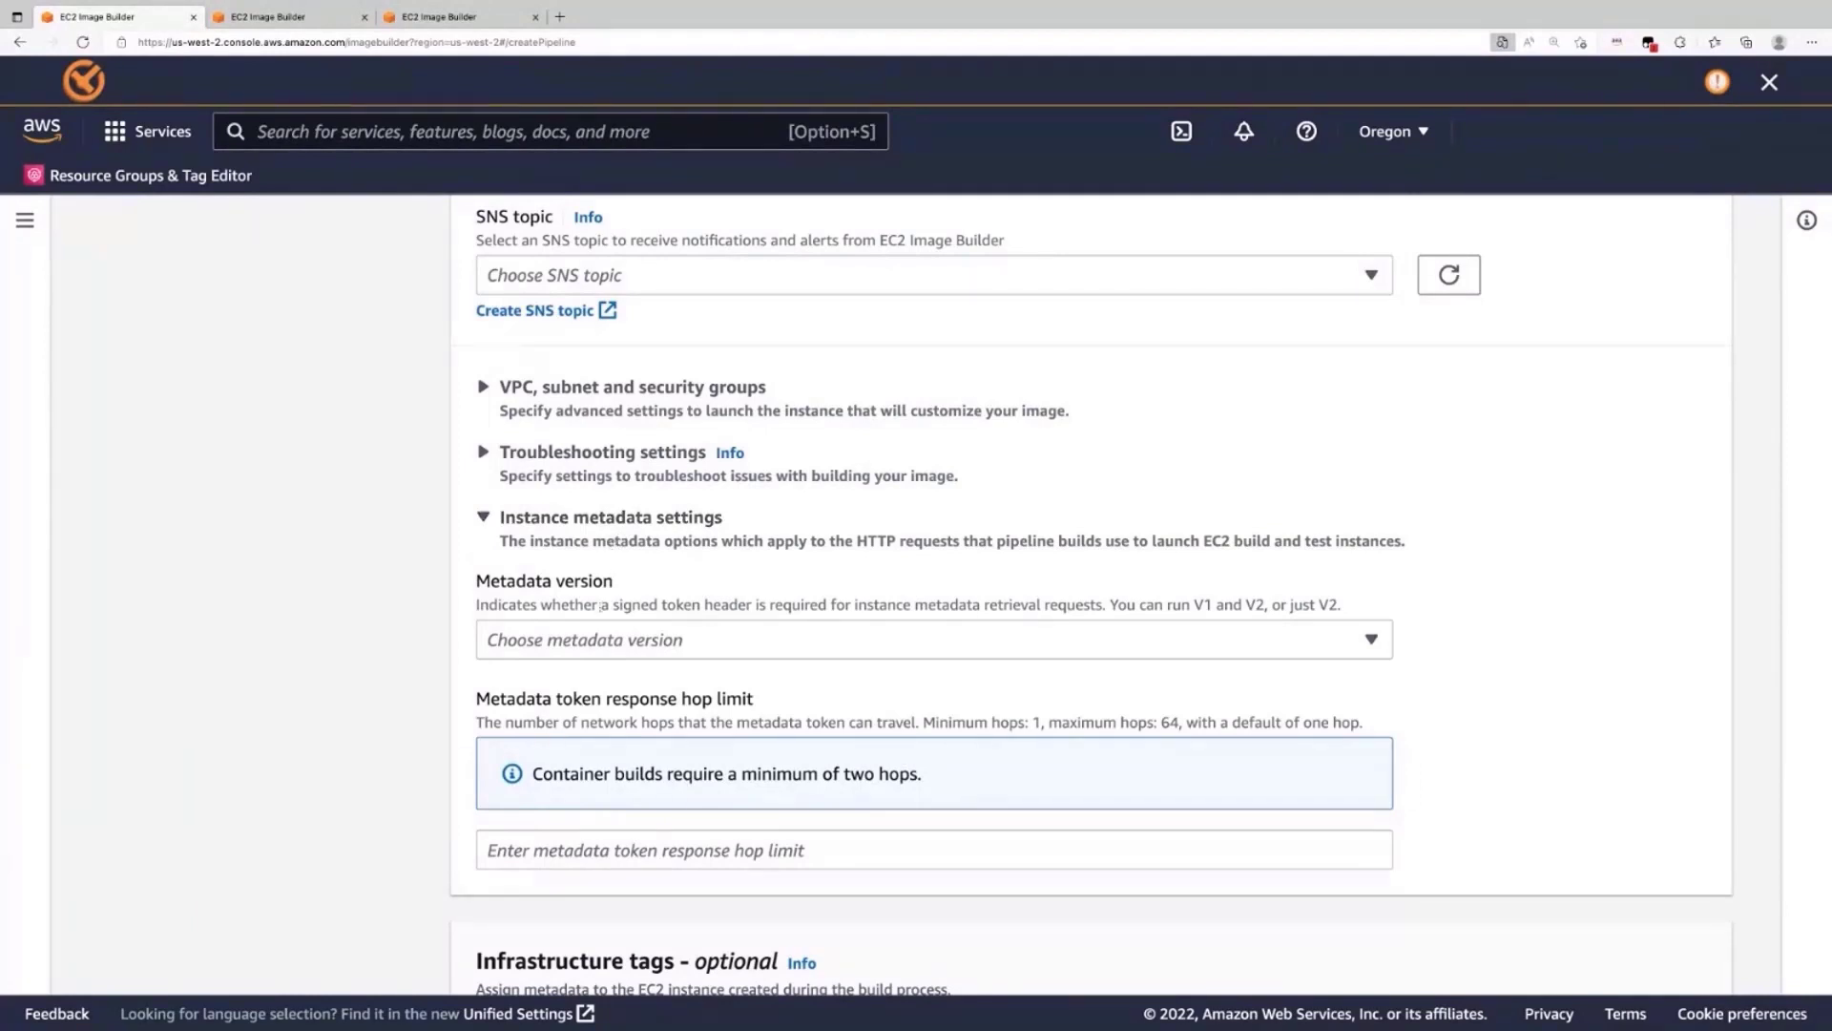
left_click(588, 644)
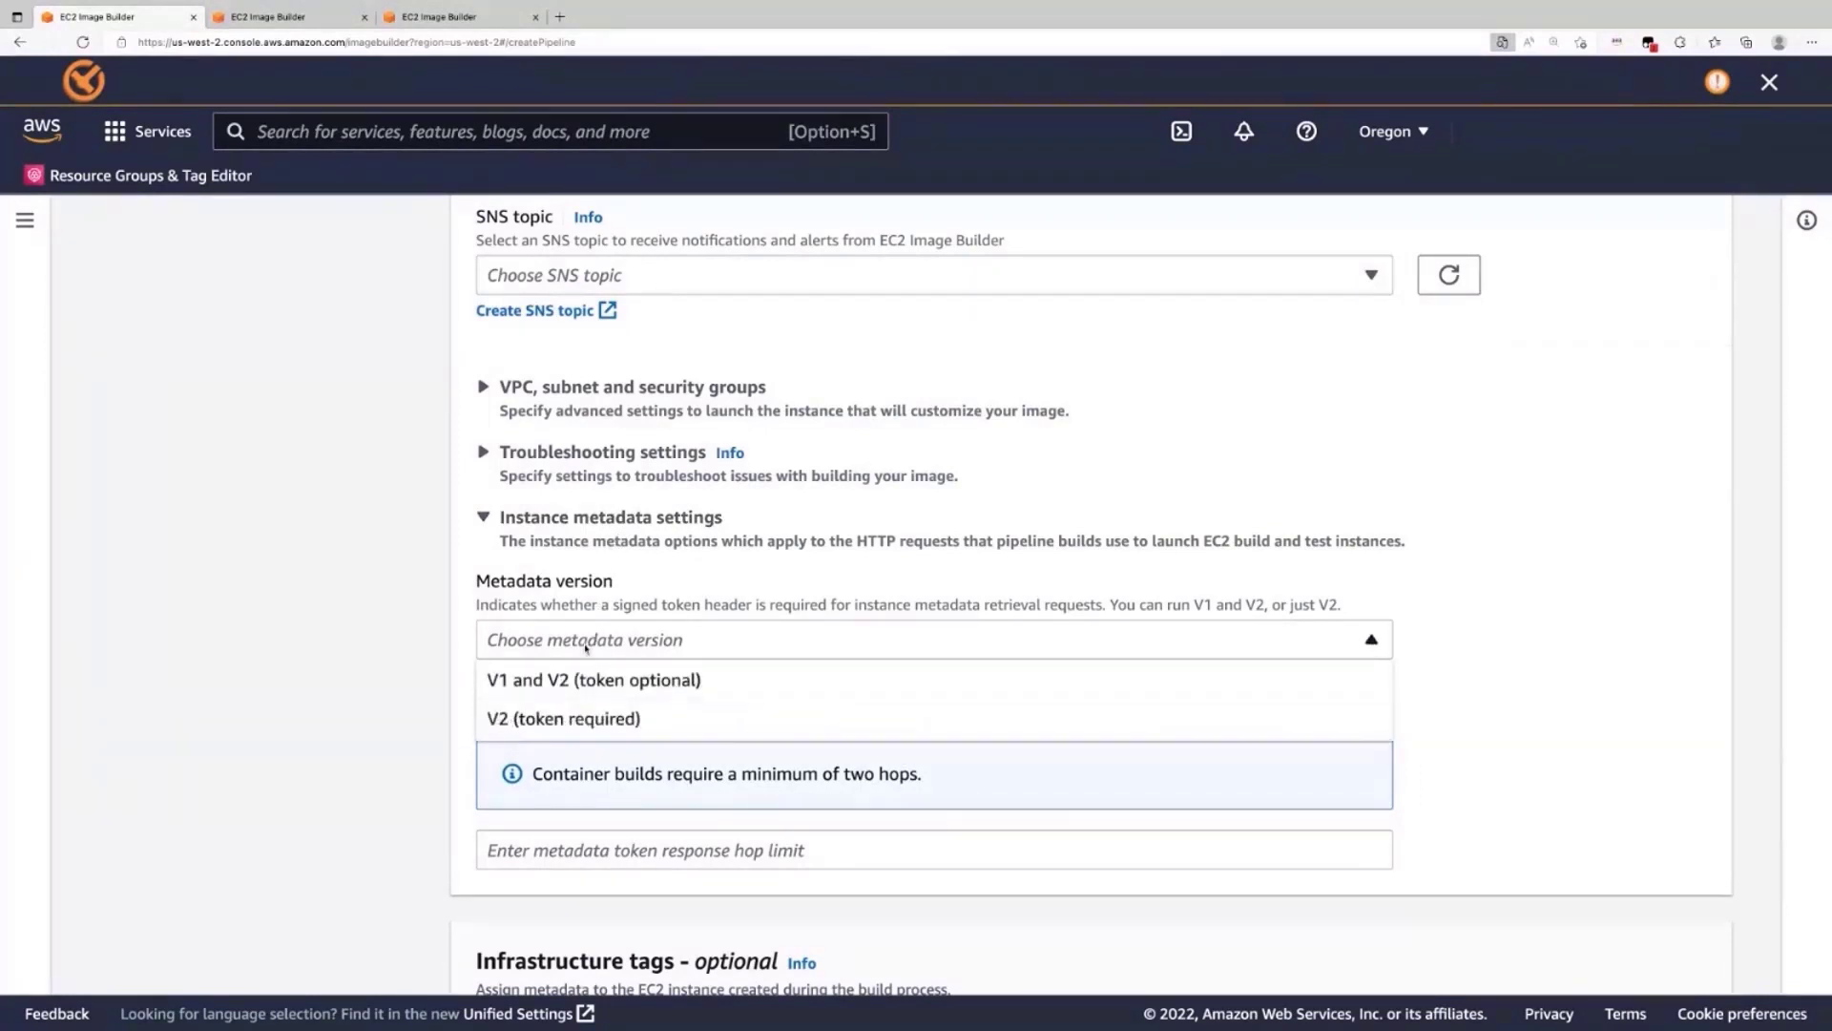
left_click(549, 722)
left_click(565, 639)
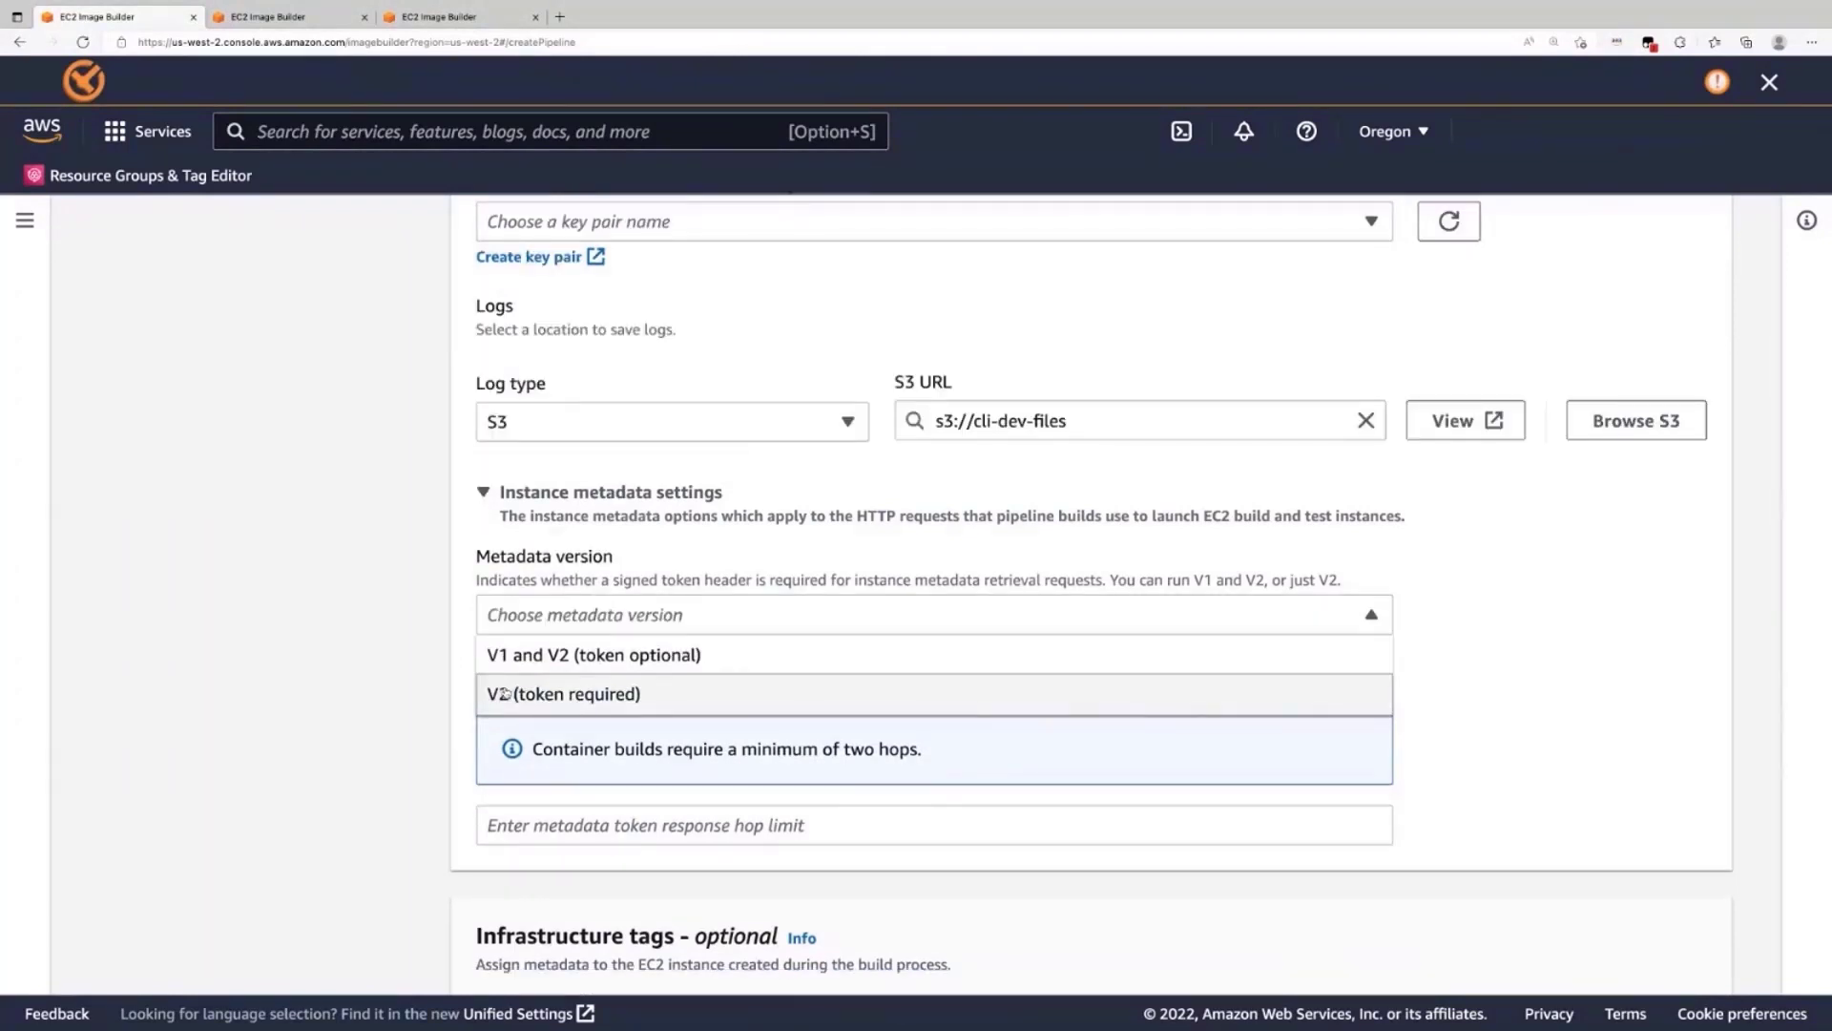
left_click(516, 690)
scroll(938, 556, "down", 1)
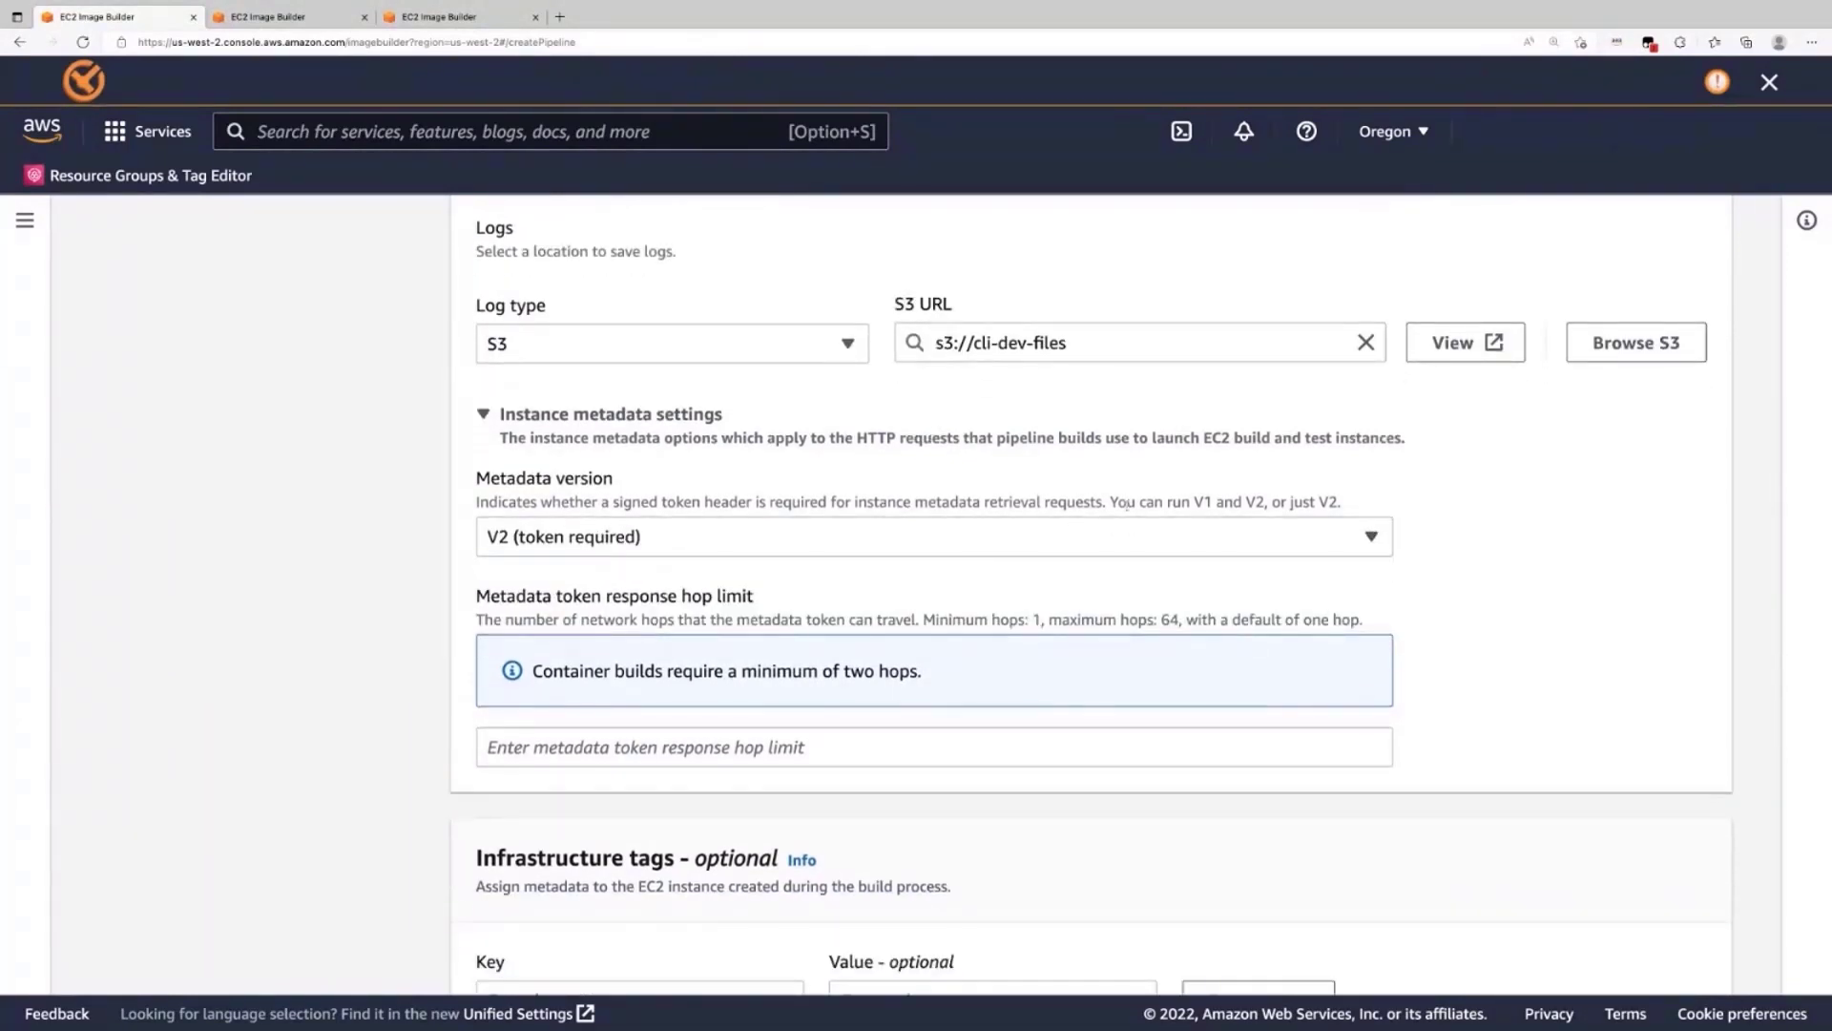
- Add an infrastructure tag with key "Image builder pipeline tag key" and value "Image Builder pipeline tag value", and continue to the distribution settings
left_click(1112, 536)
left_click(1224, 615)
scroll(709, 655, "down", 2)
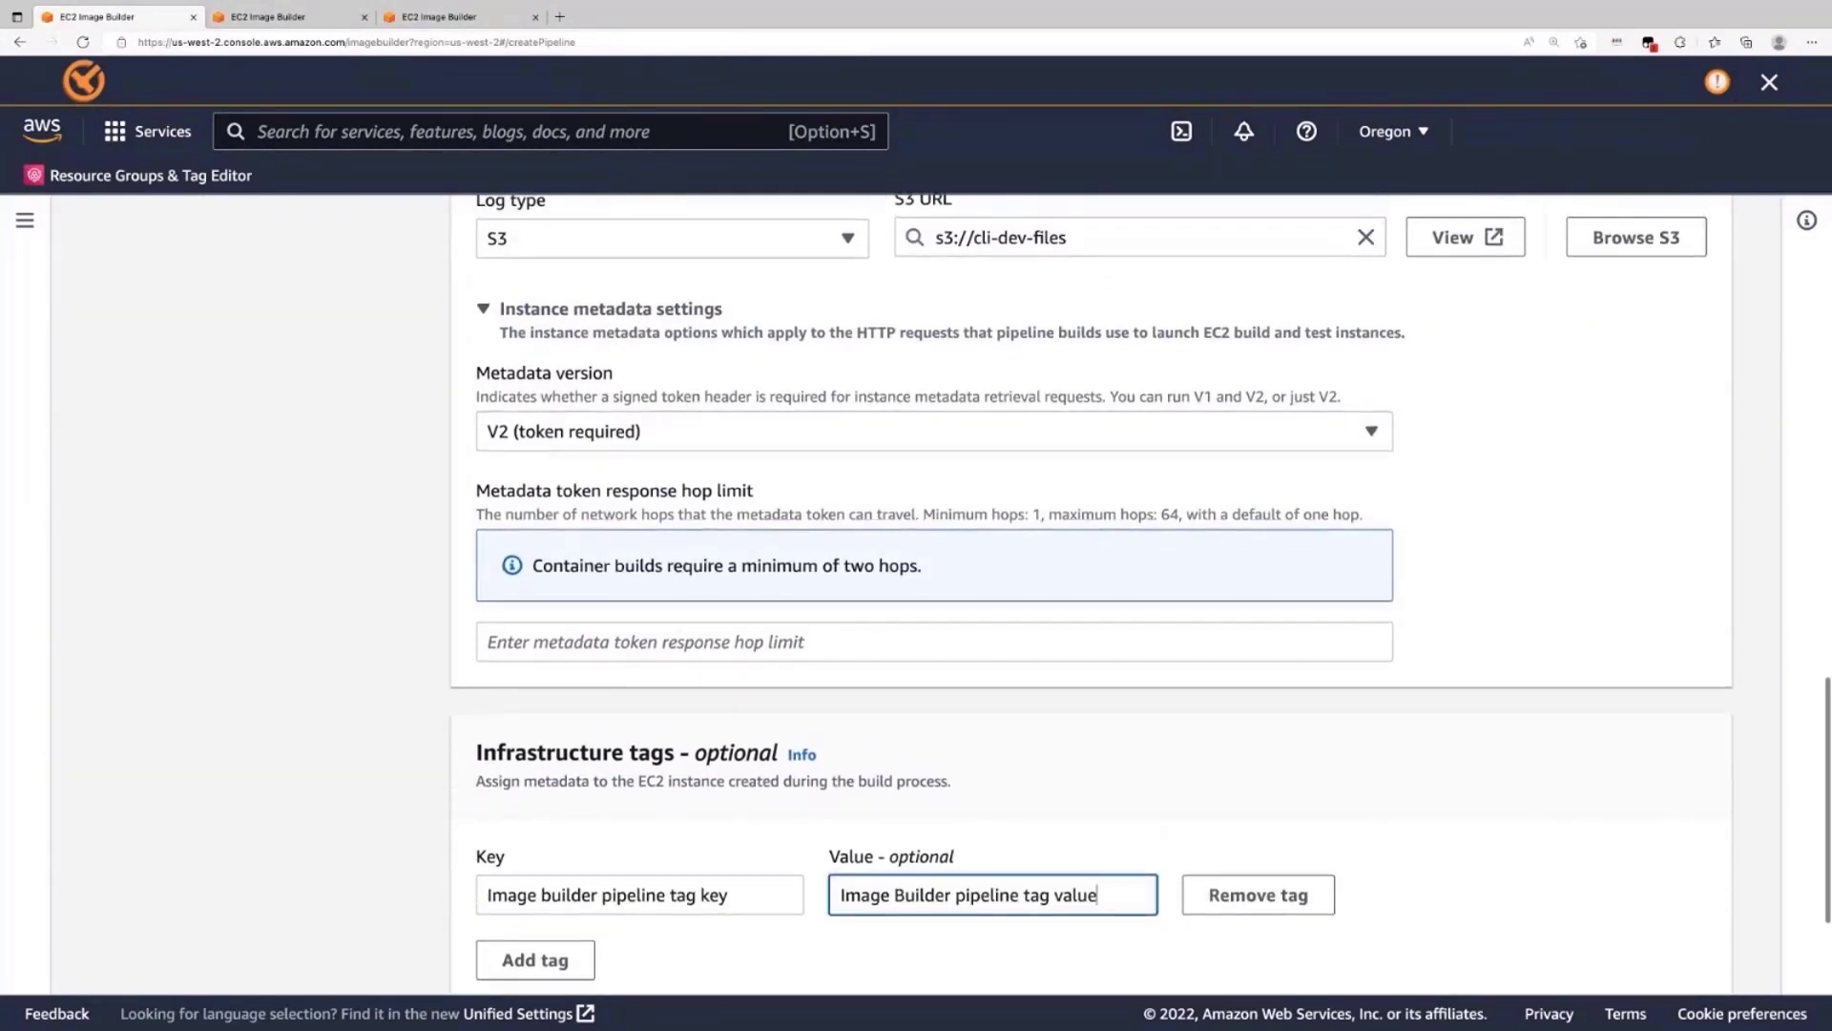
scroll(1242, 809, "down", 4)
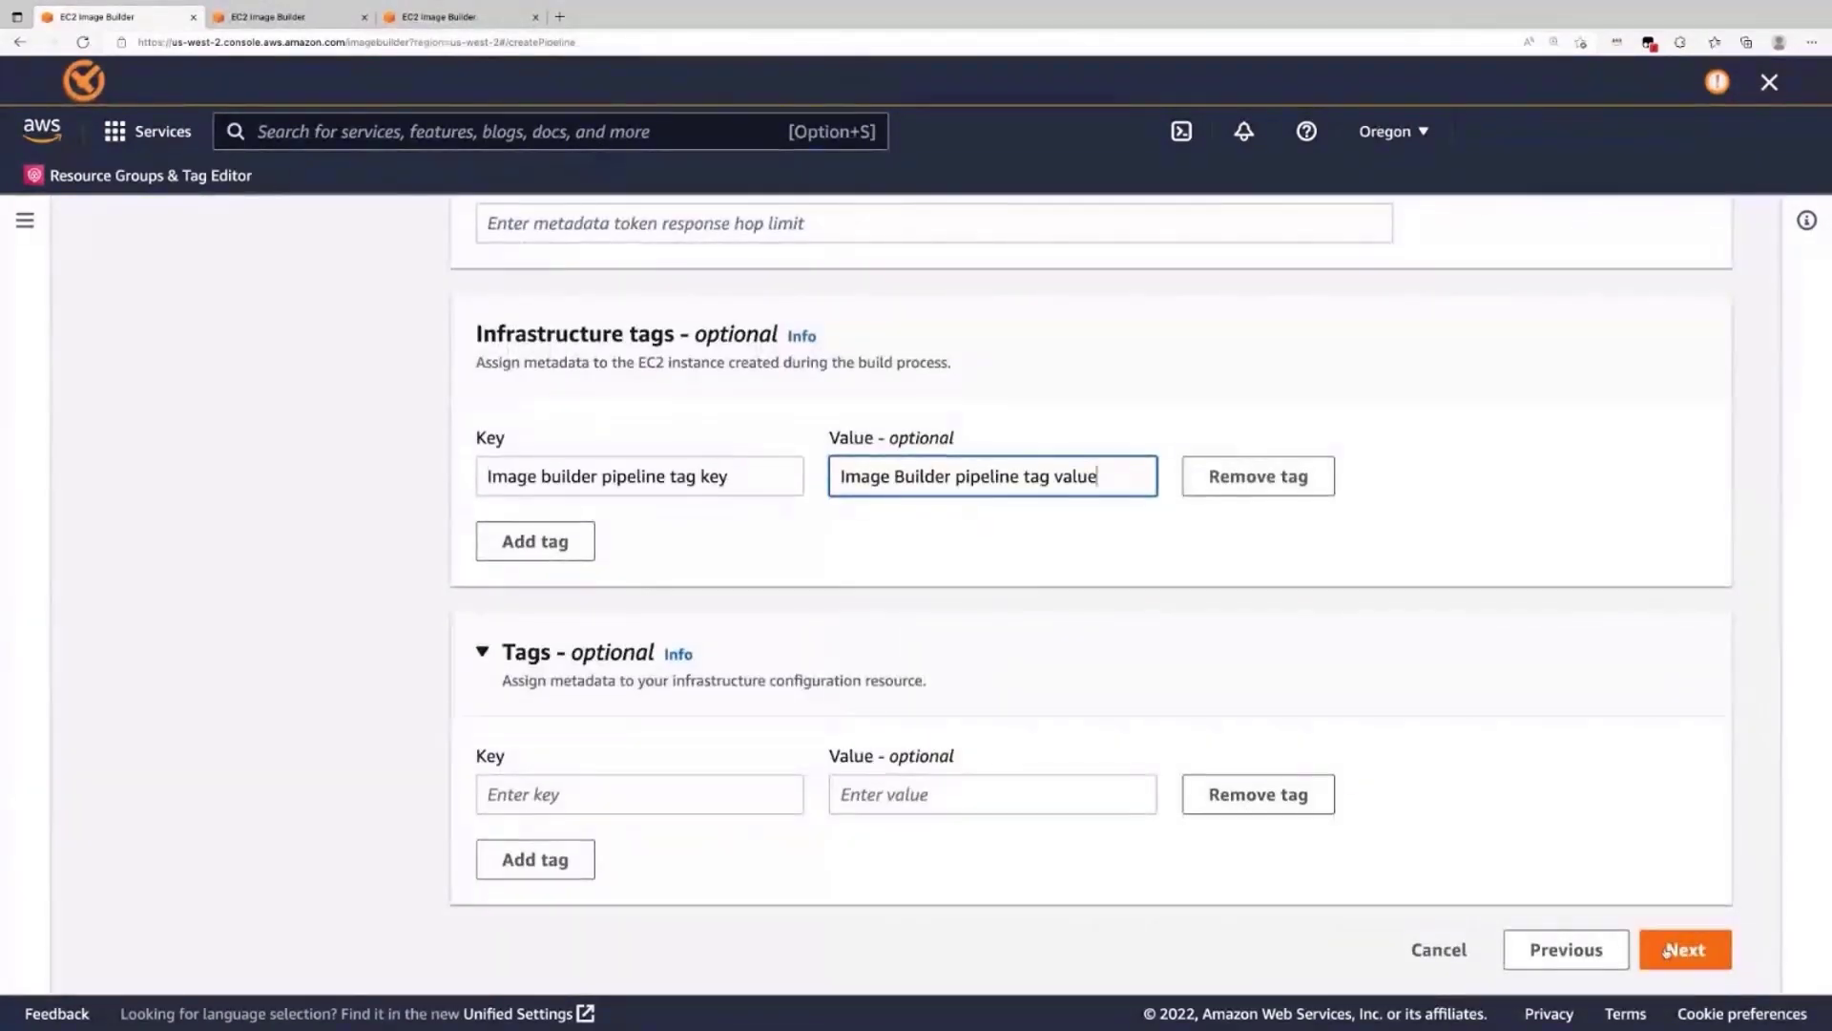
scroll(700, 633, "up", 8)
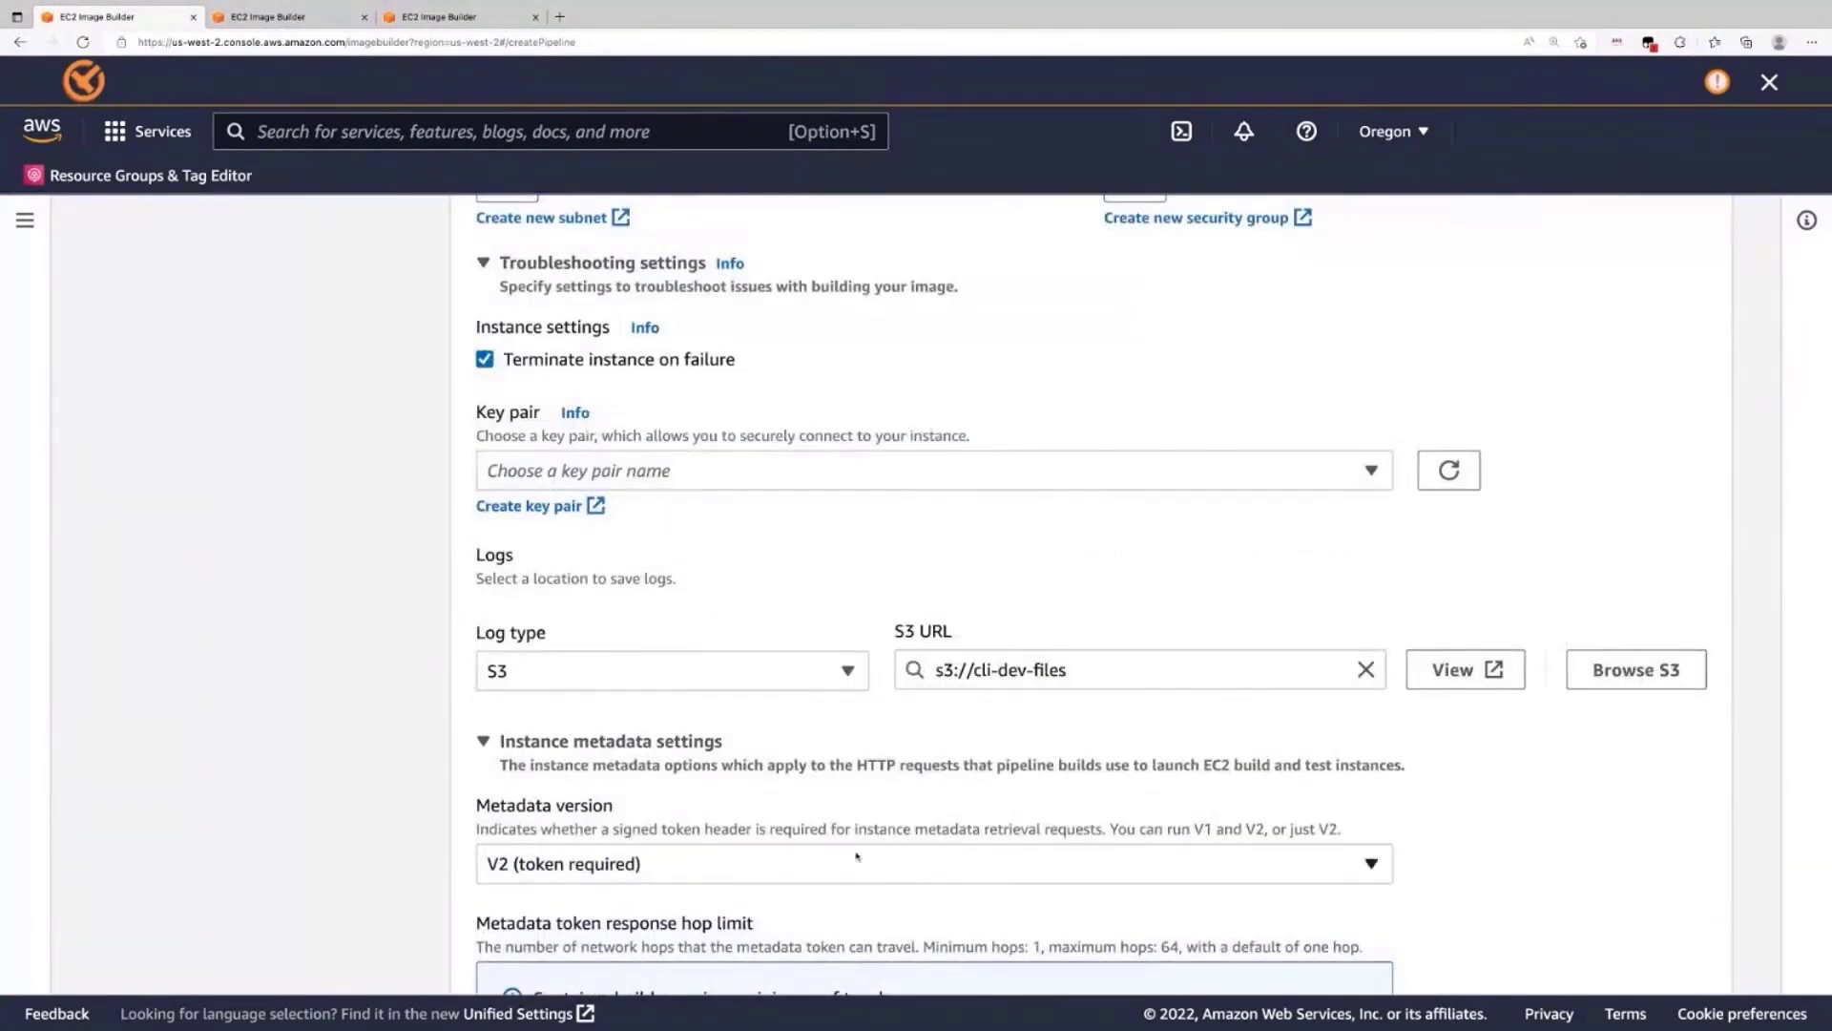
scroll(856, 856, "down", 8)
left_click(1682, 945)
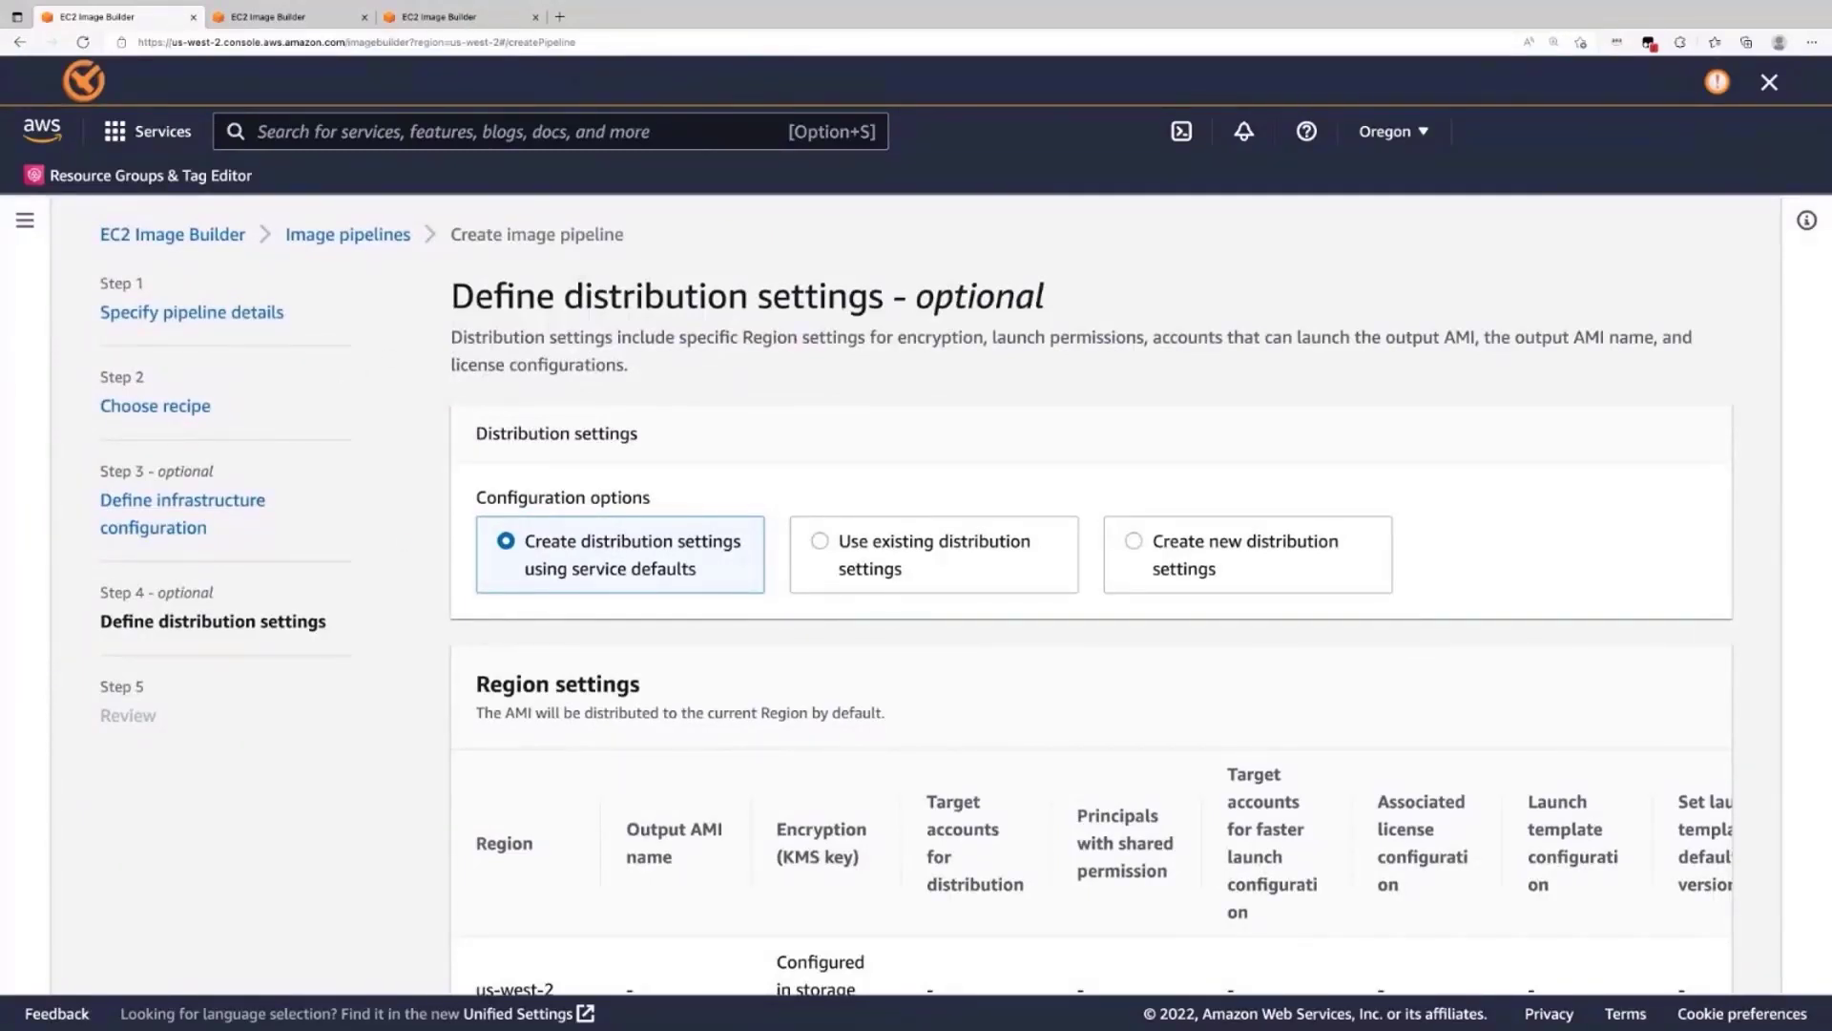
- Examine the service-default region settings and the option to use existing distribution settings
scroll(965, 544, "down", 1)
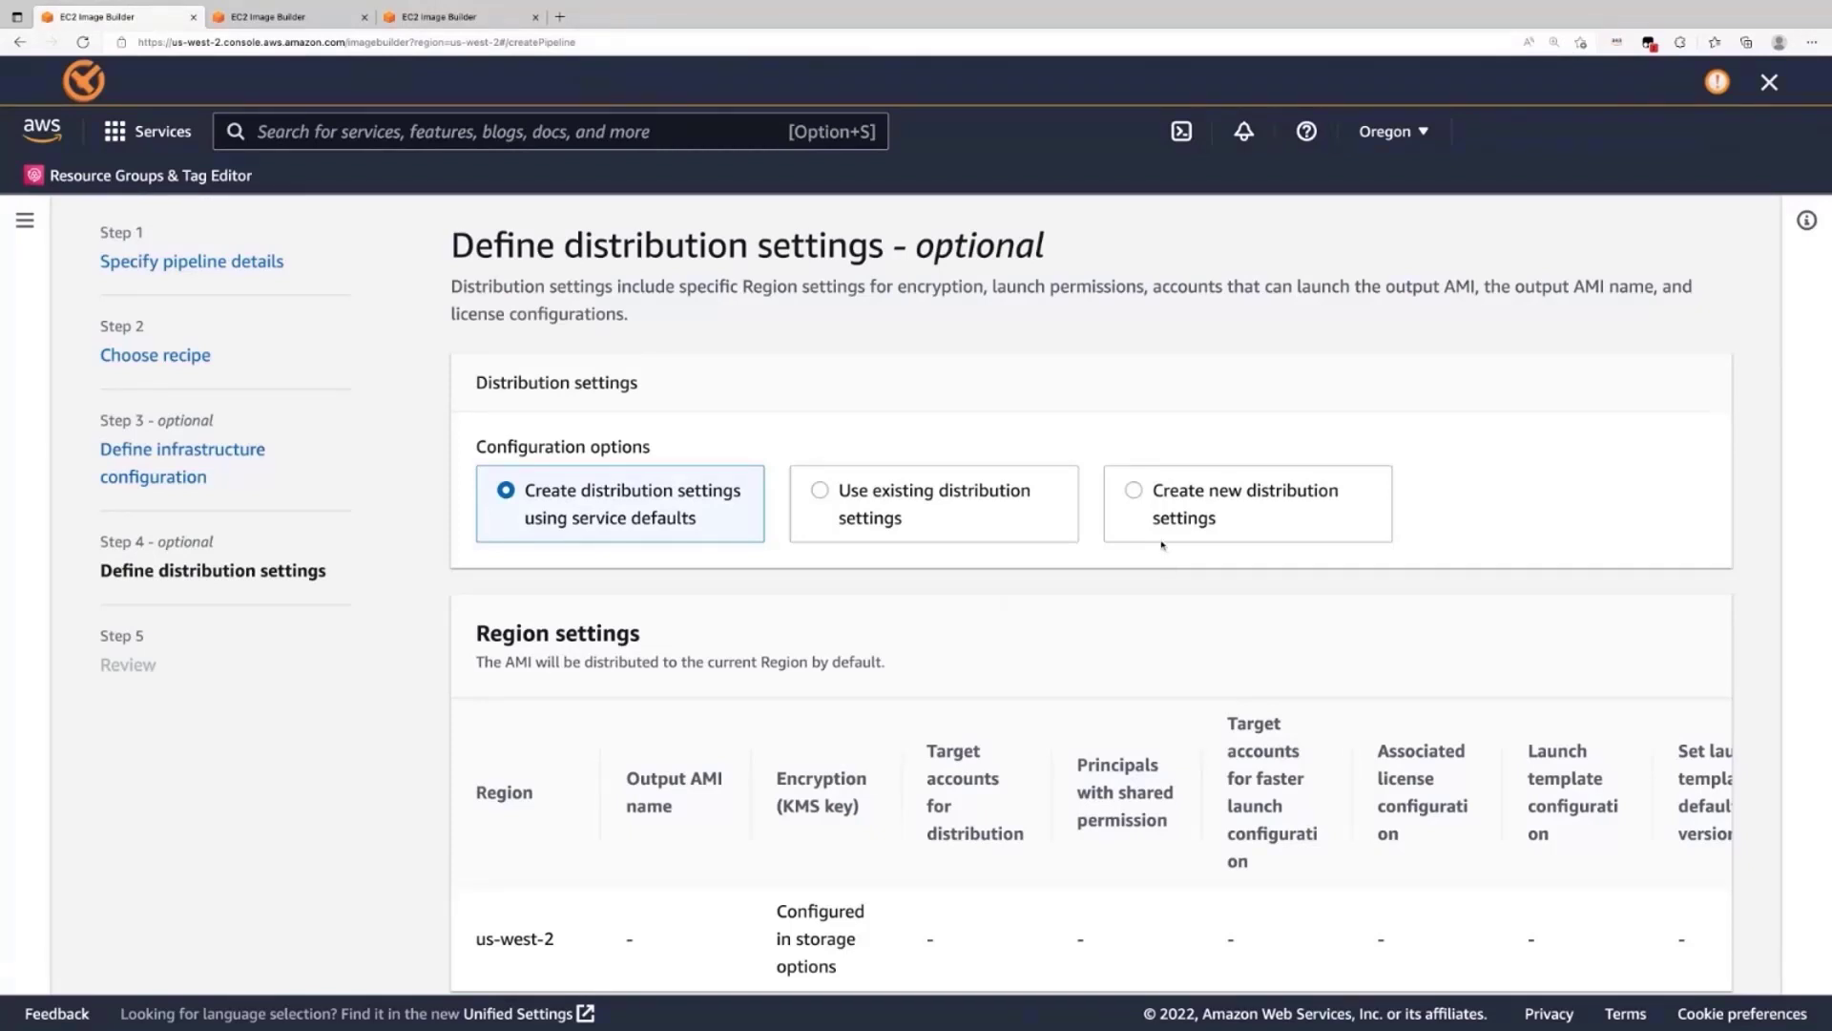
scroll(1164, 572, "down", 2)
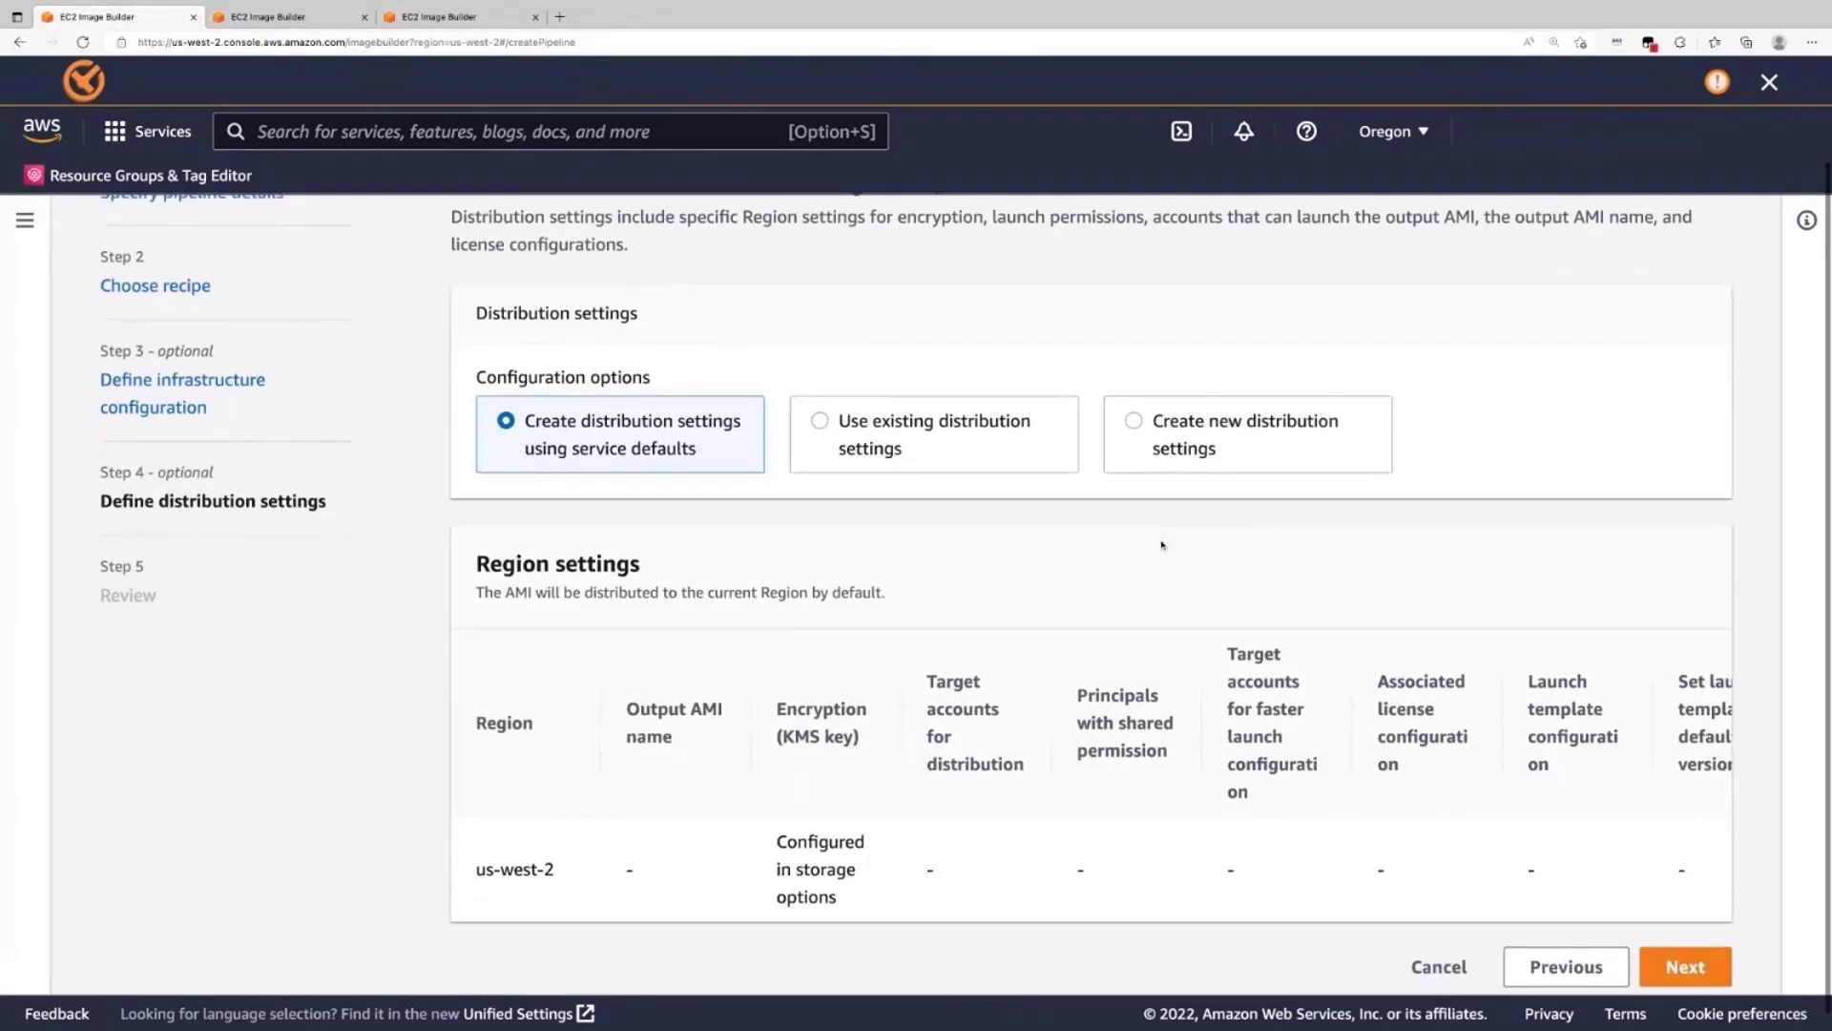
left_click(905, 444)
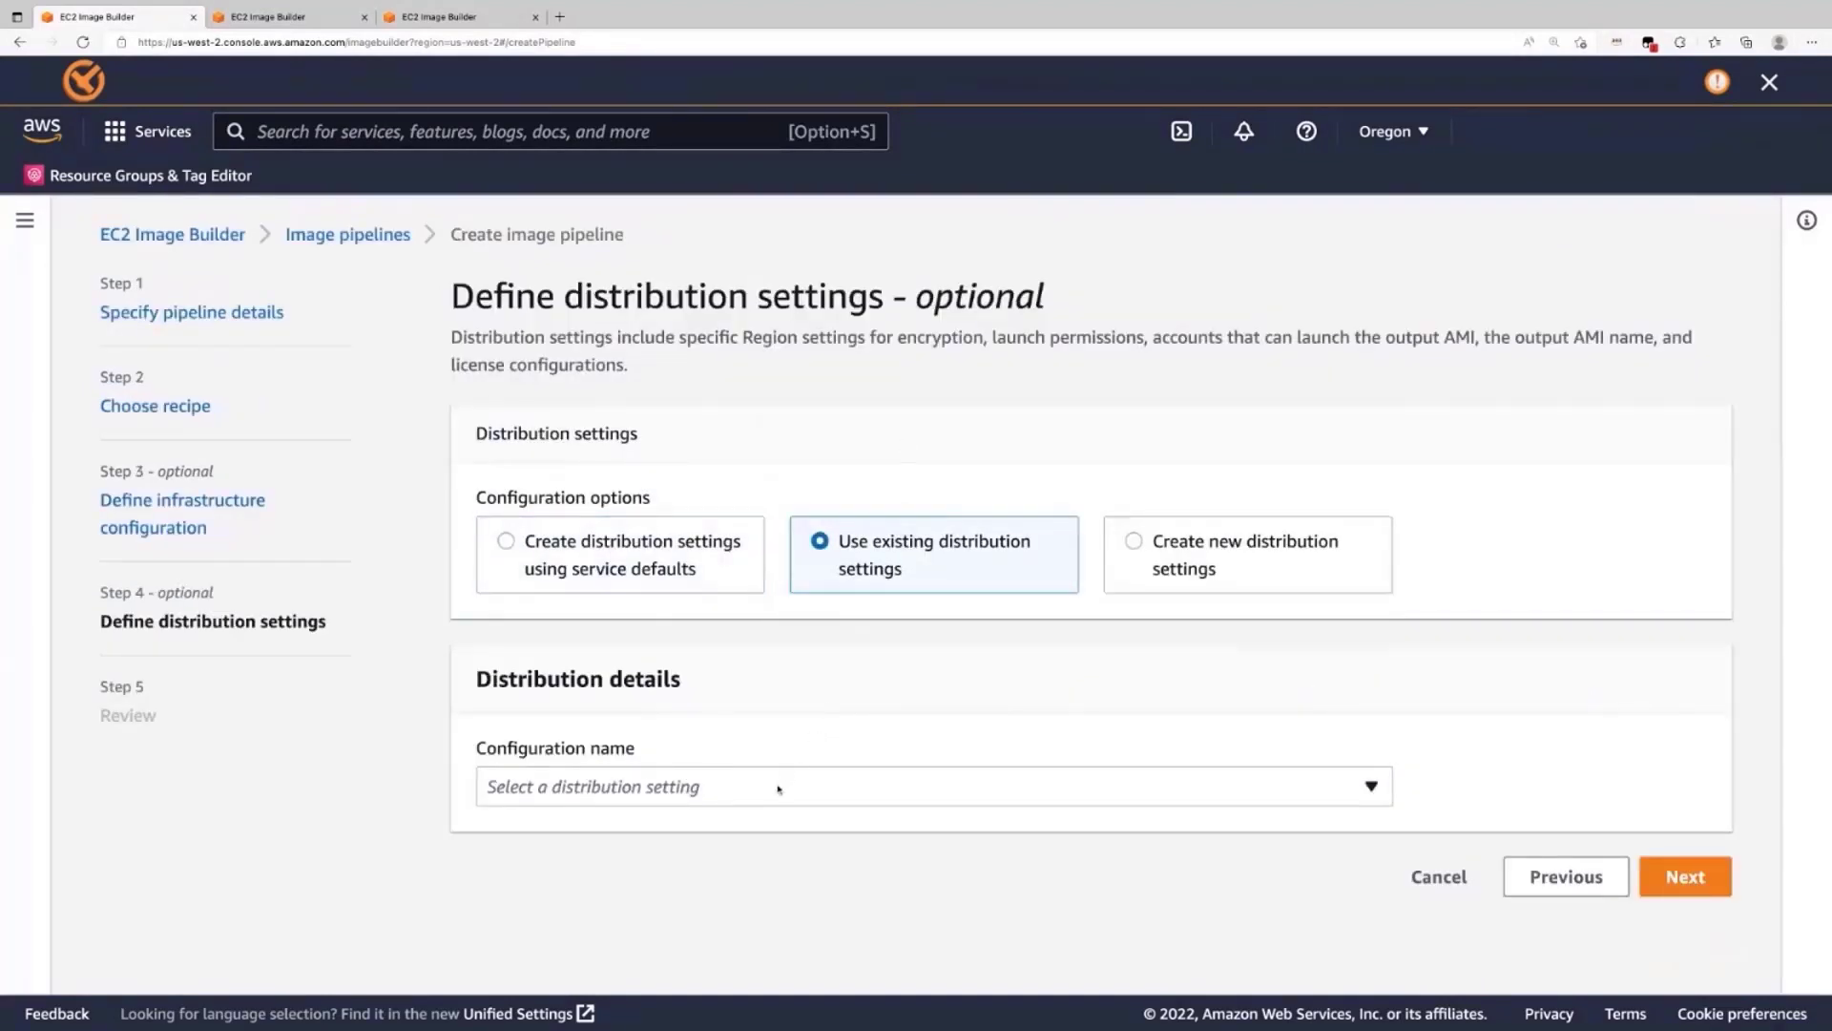
left_click(799, 787)
left_click(795, 867)
left_click(726, 563)
scroll(724, 668, "down", 2)
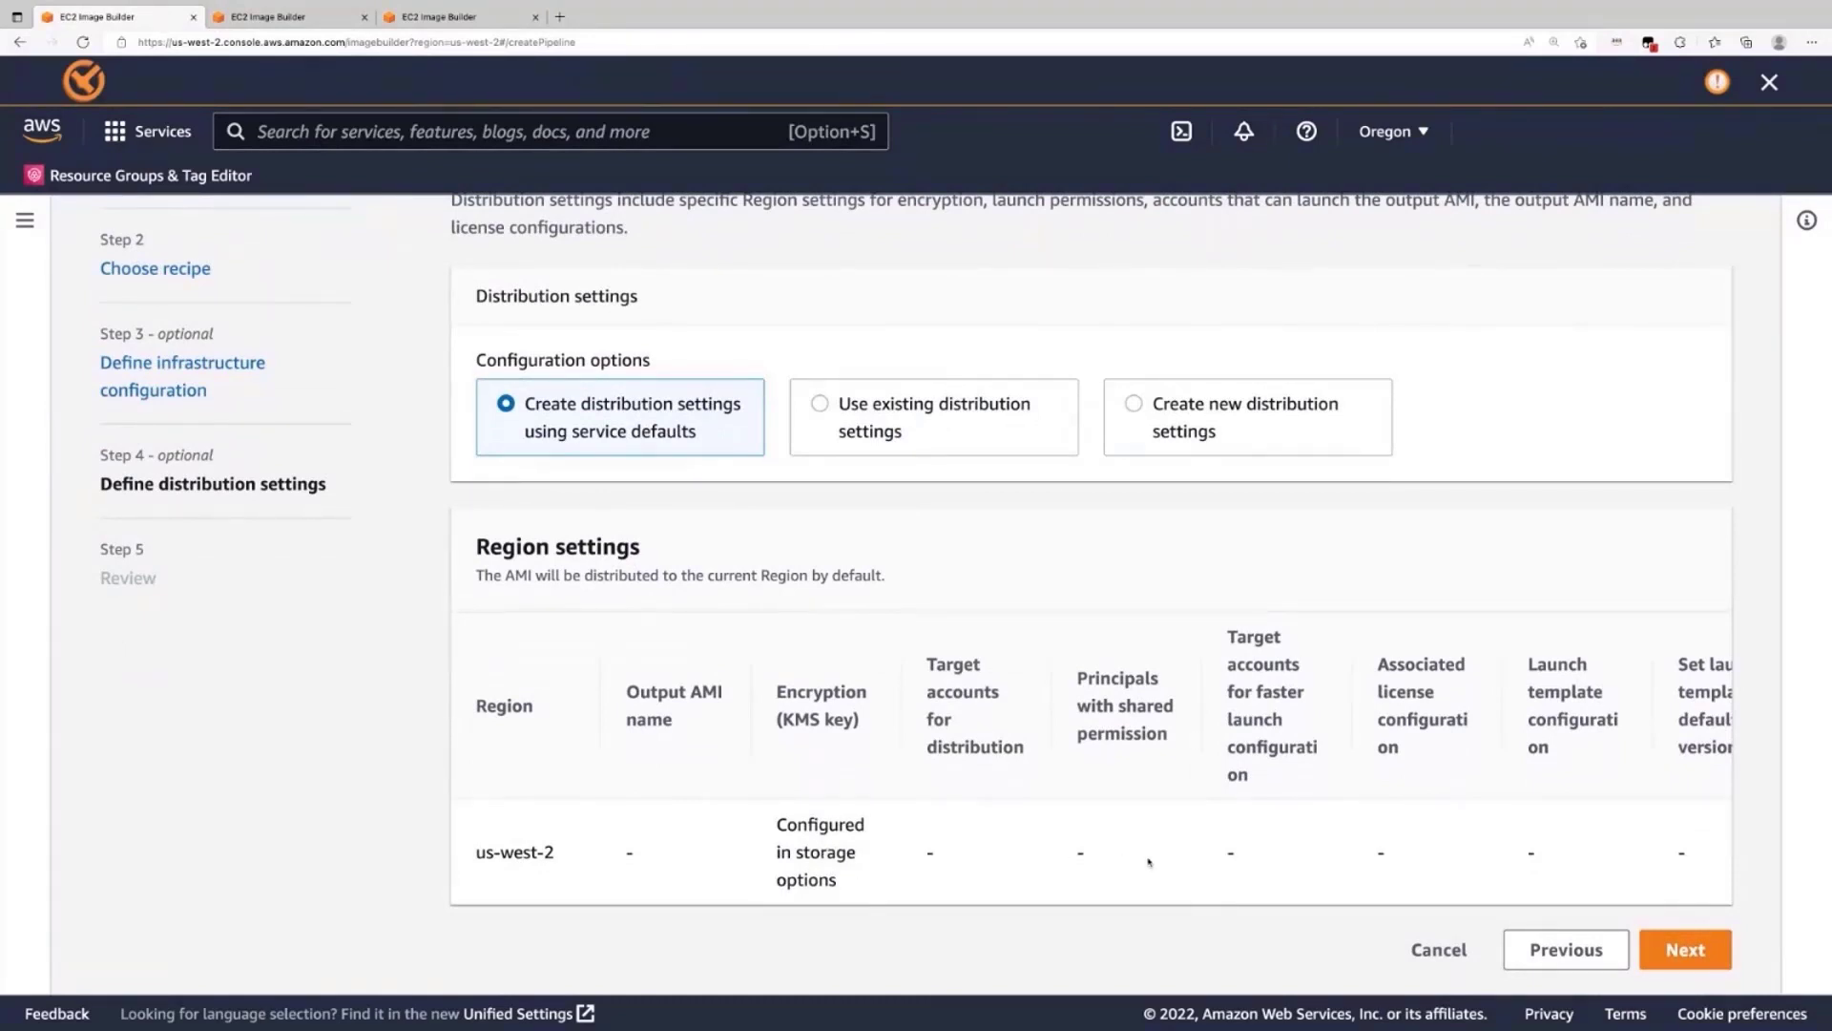
scroll(1149, 862, "up", 1)
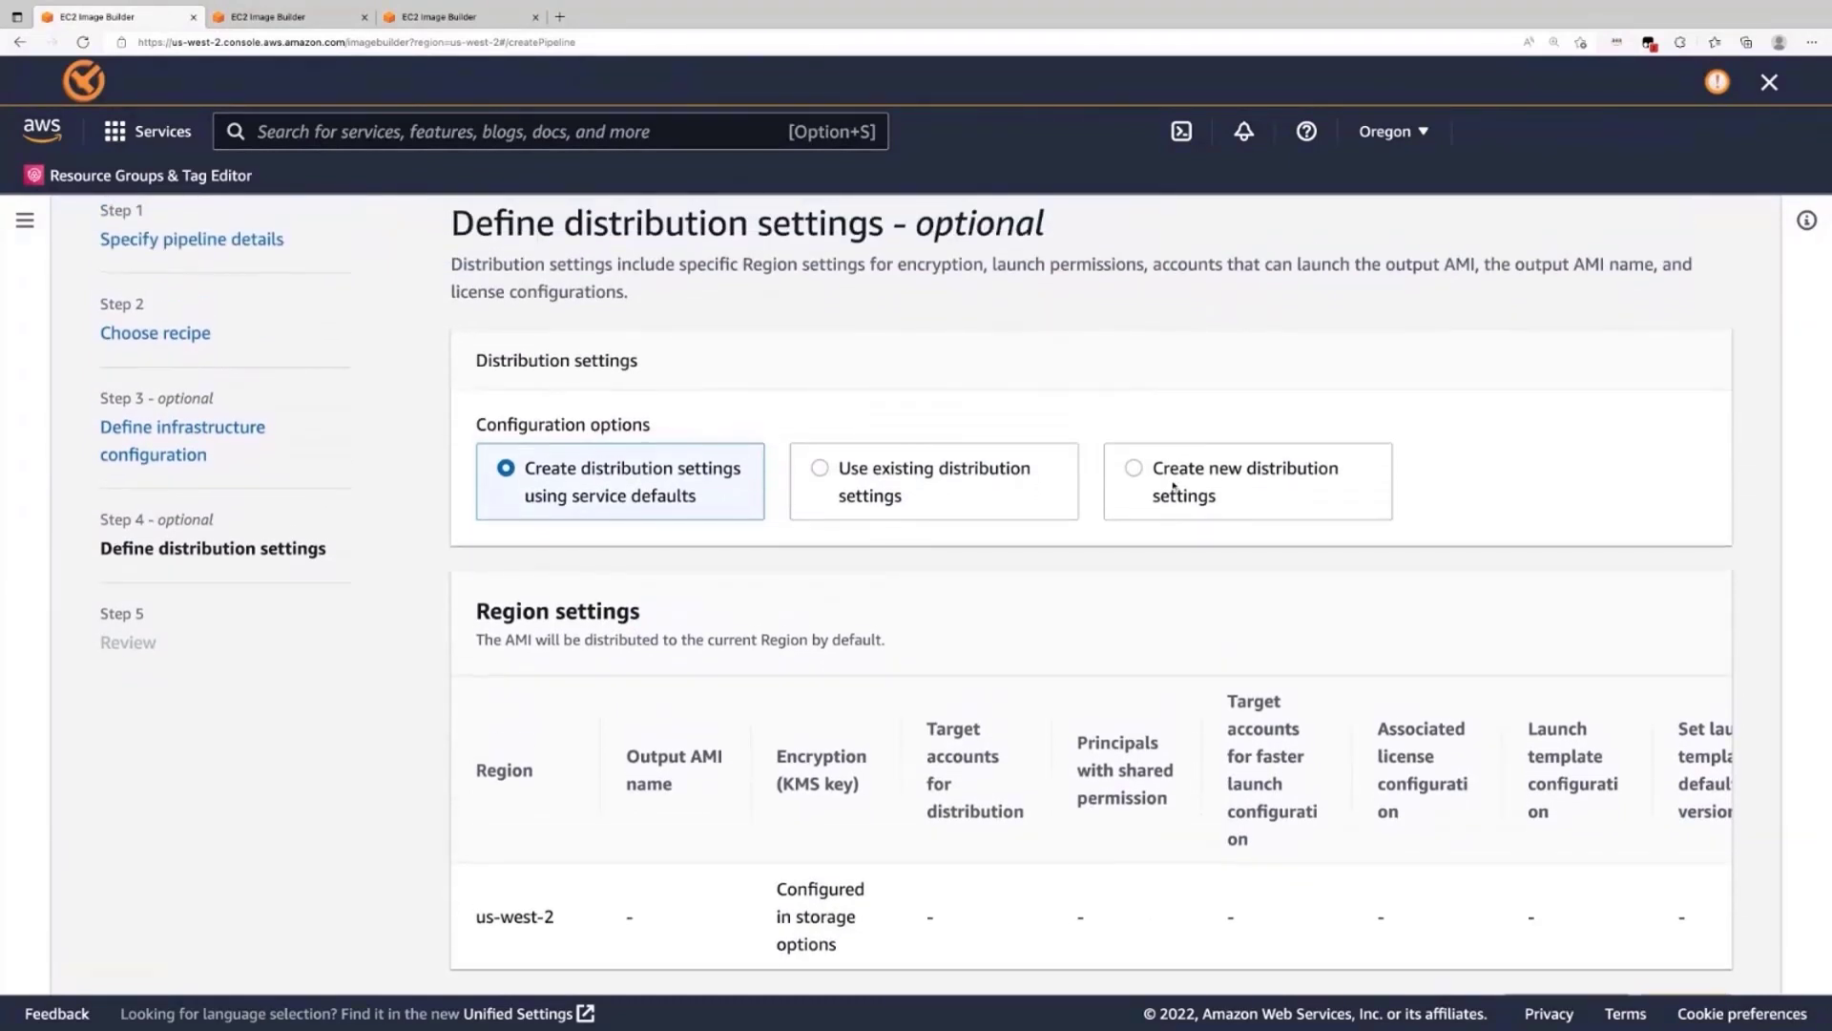
- Choose to create new distribution settings and name them "Multiple region distribution"
left_click(1174, 486)
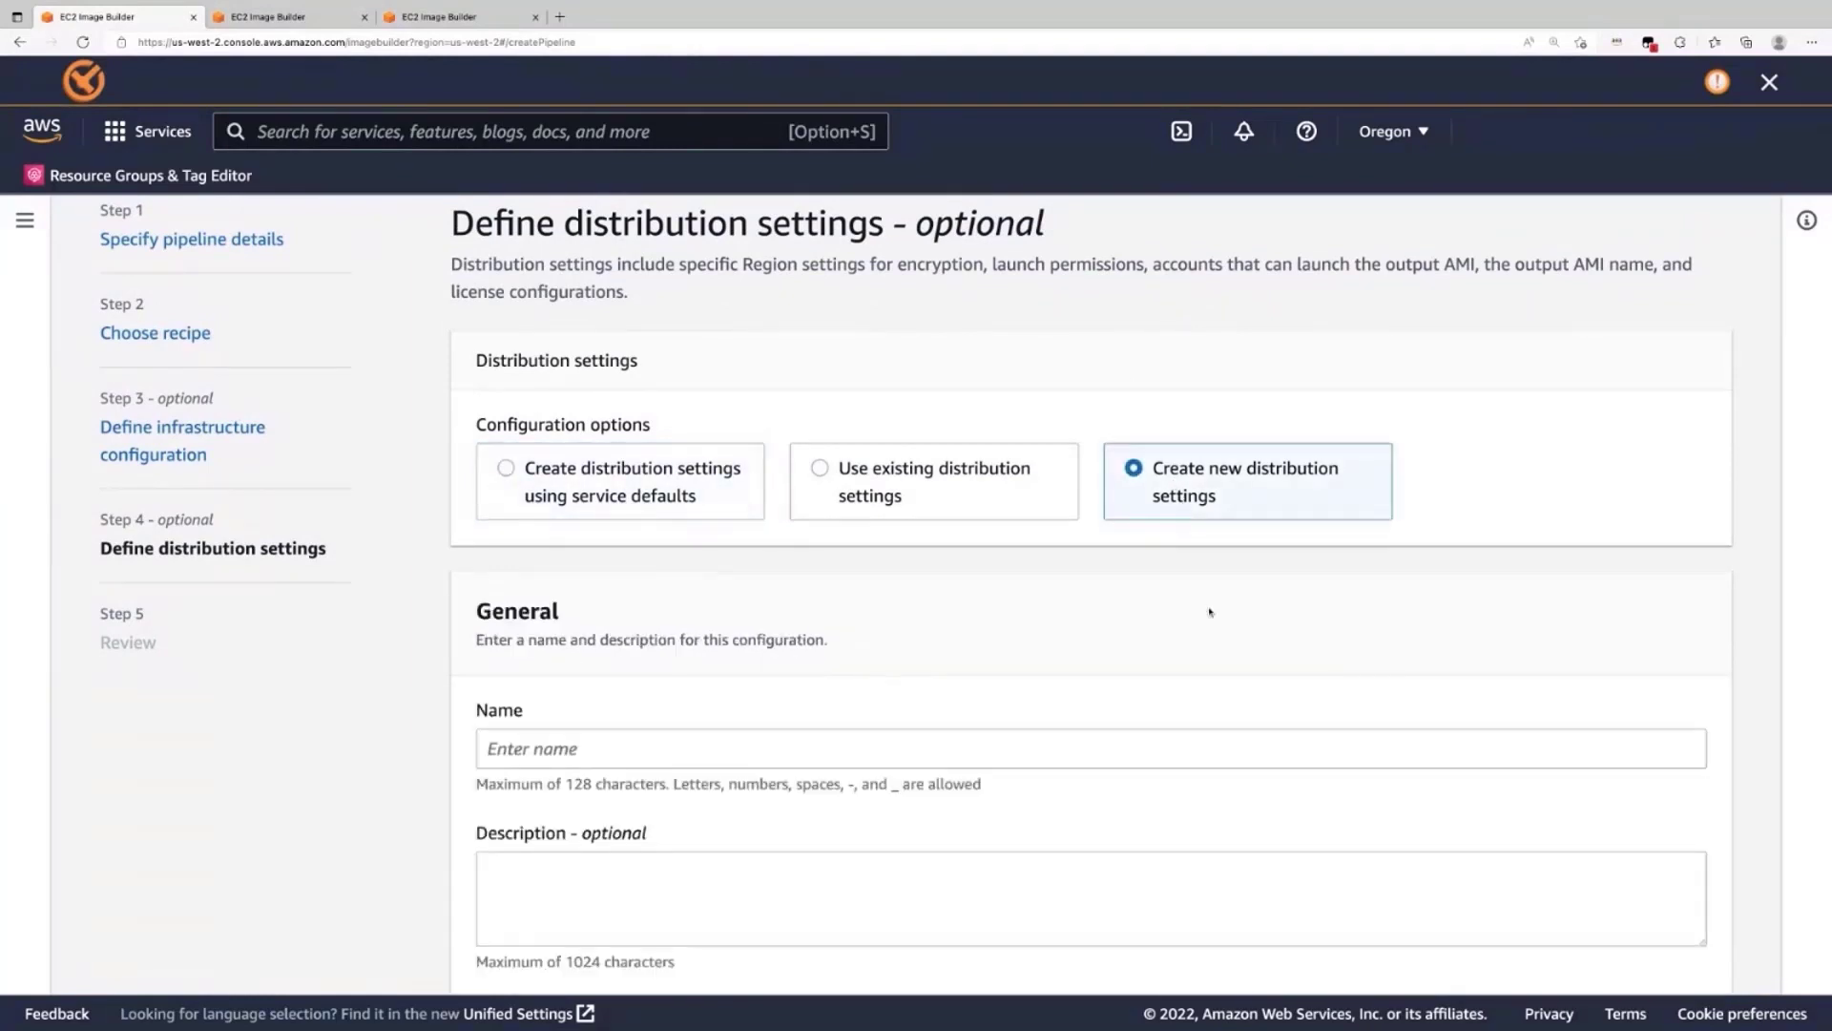
scroll(1209, 612, "down", 2)
left_click(1130, 612)
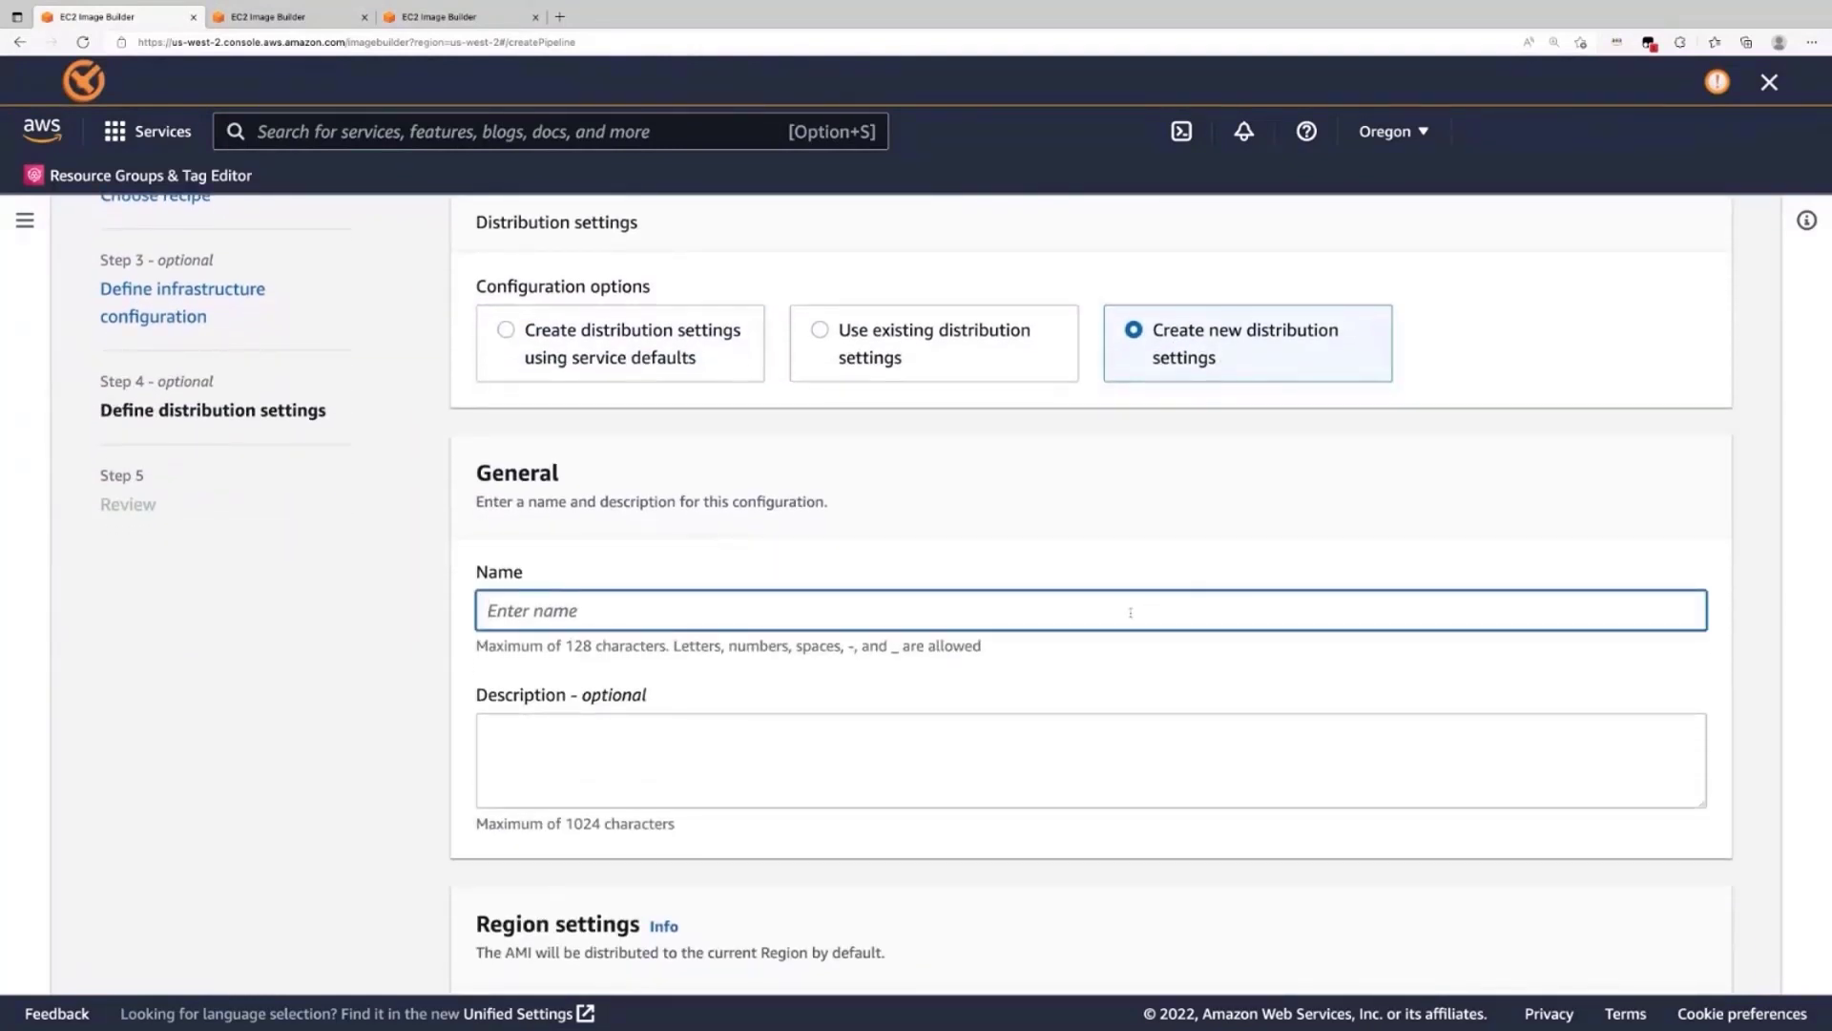
type("Mu")
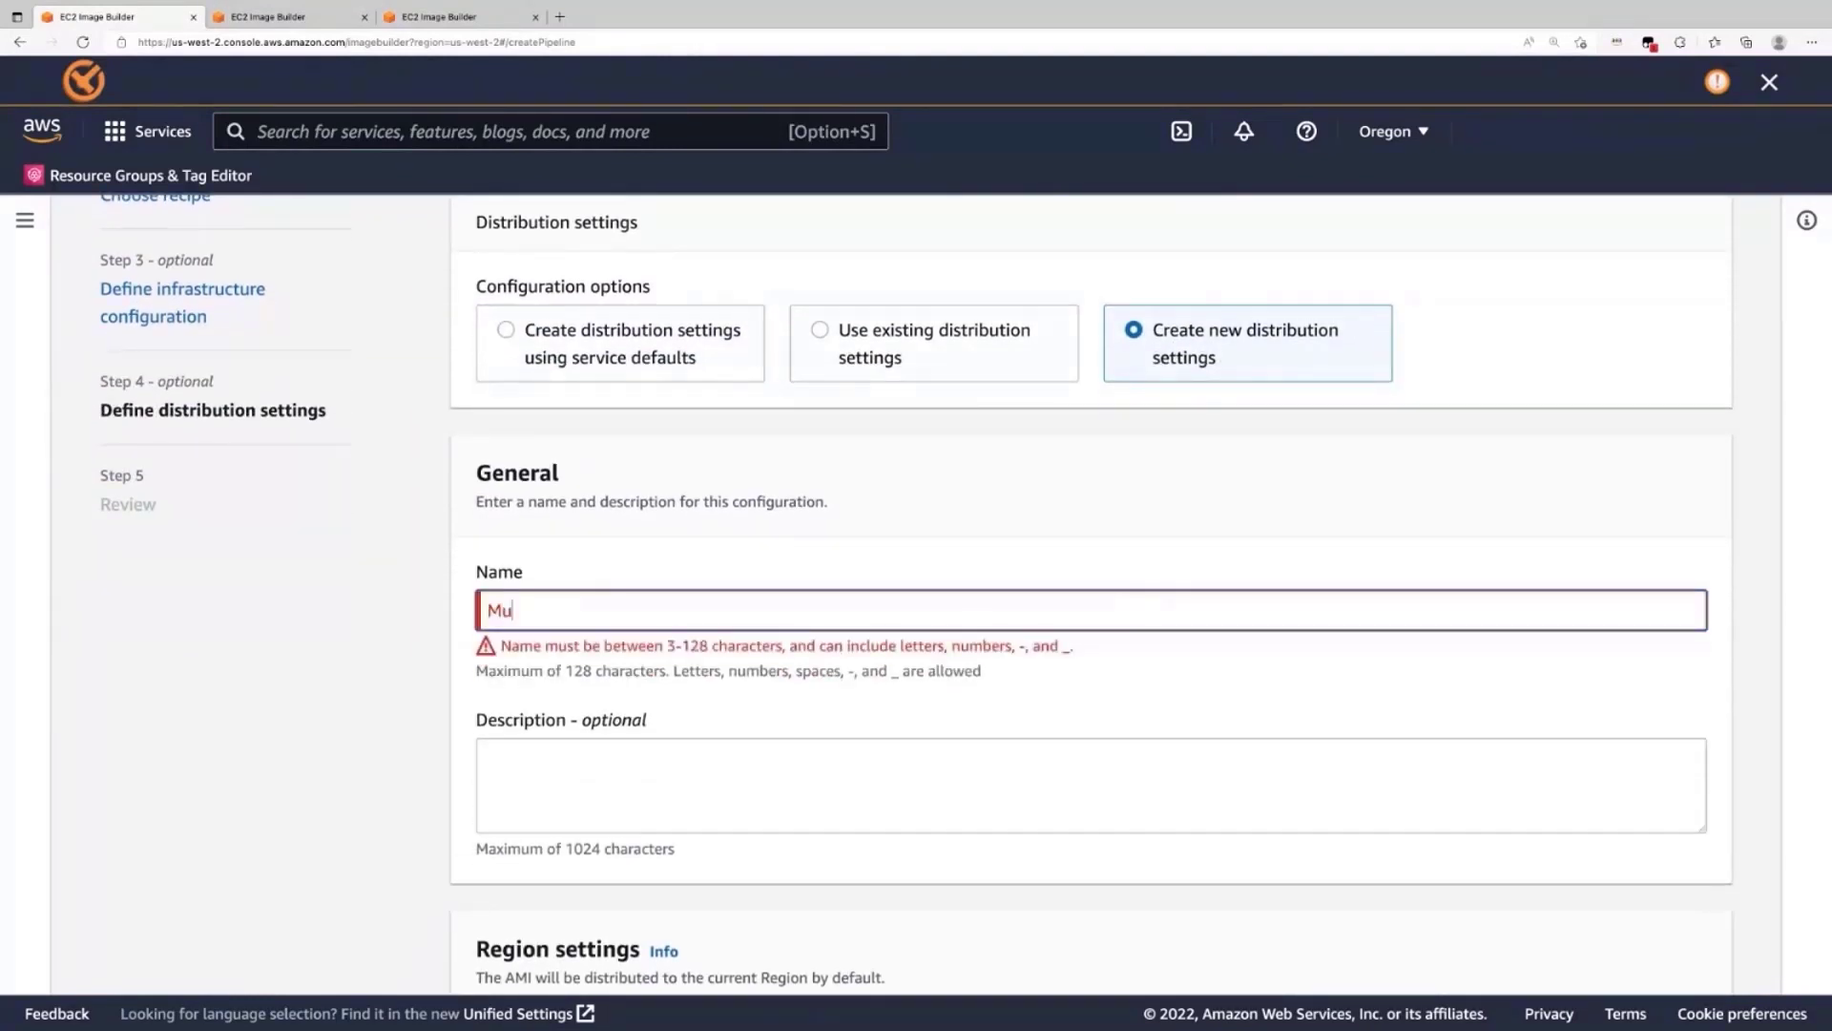
type("ltiple region")
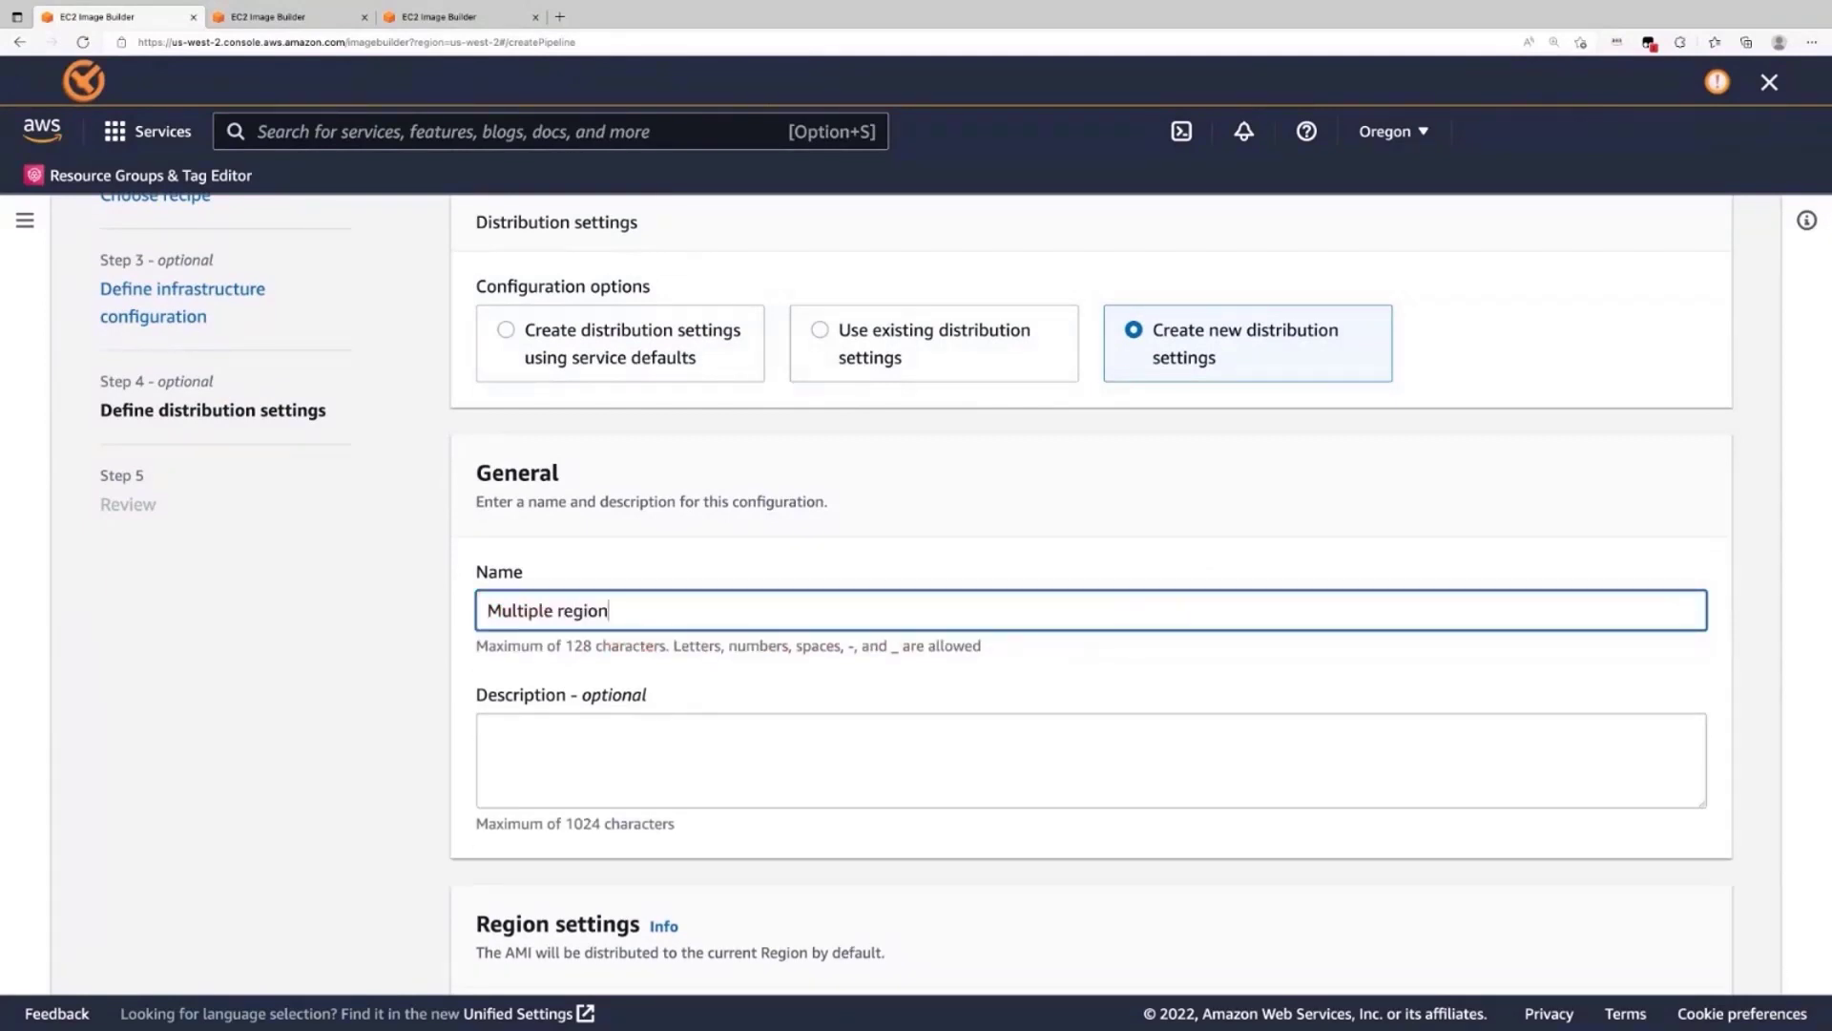
type(" distribution")
- Examine the Region 1 distribution settings and the KMS keys available for encrypting the output AMI
scroll(1206, 711, "down", 5)
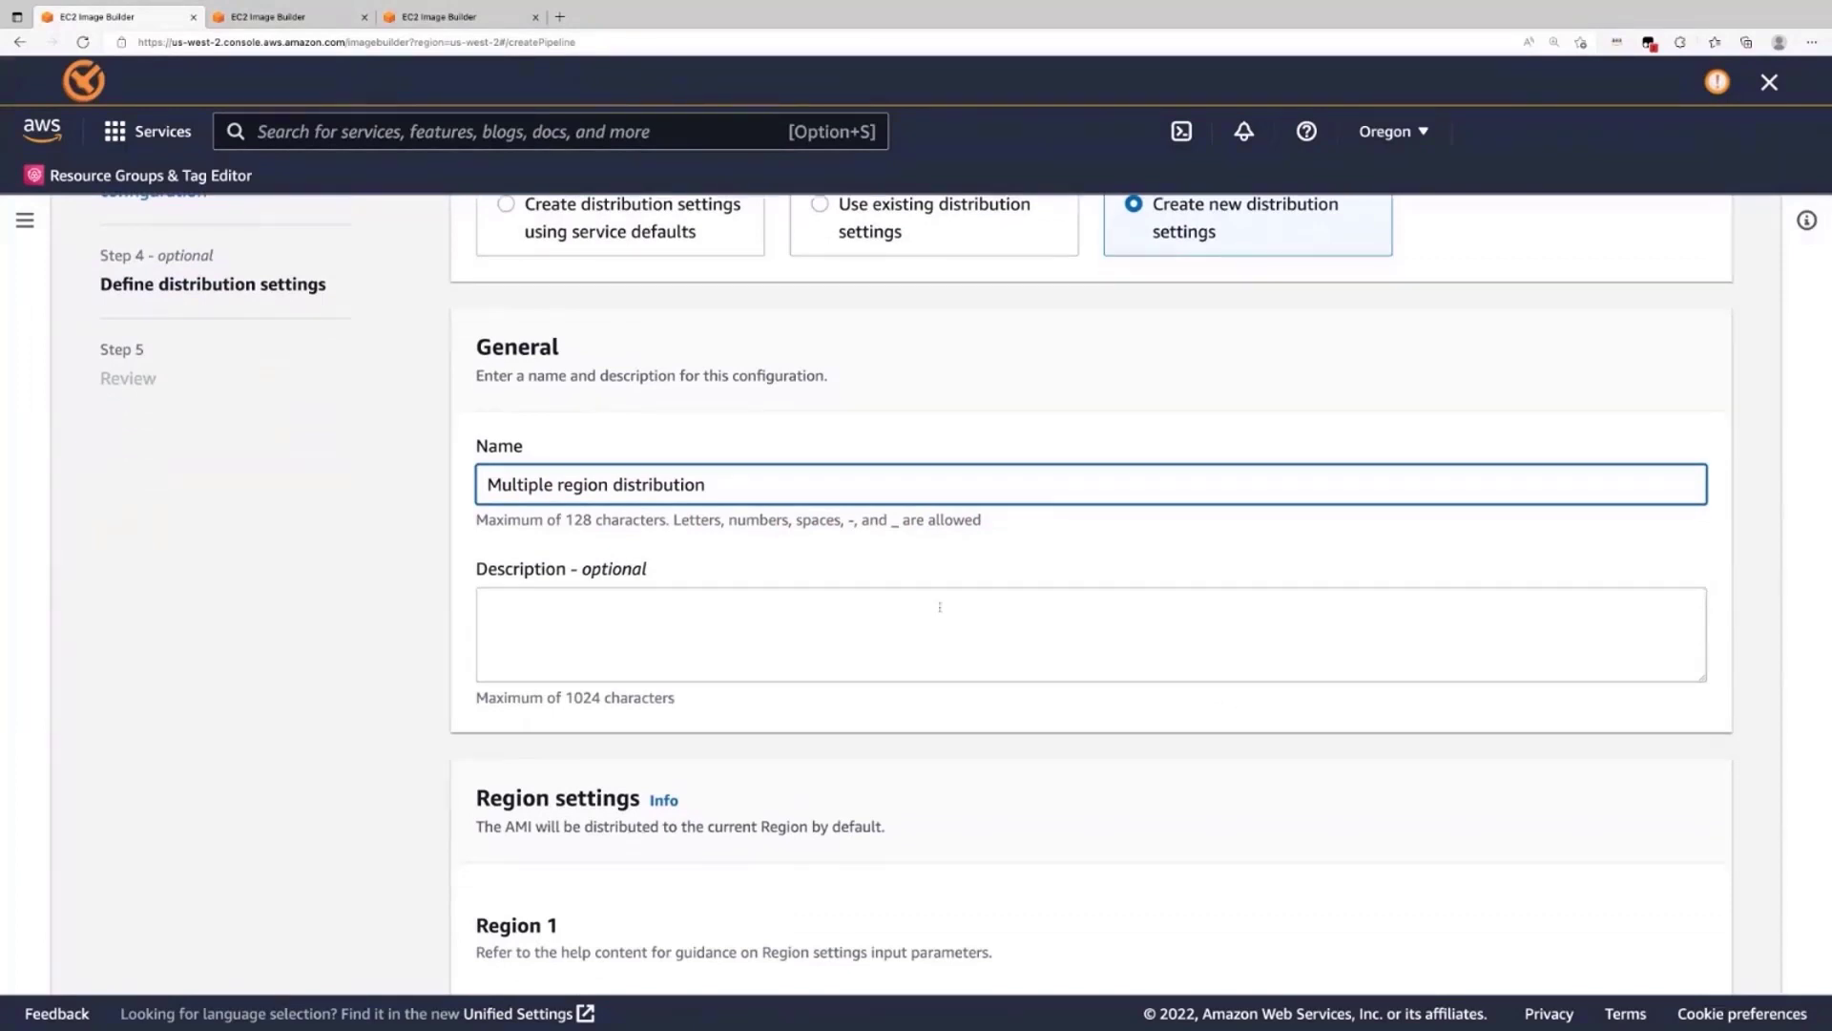
scroll(940, 607, "down", 4)
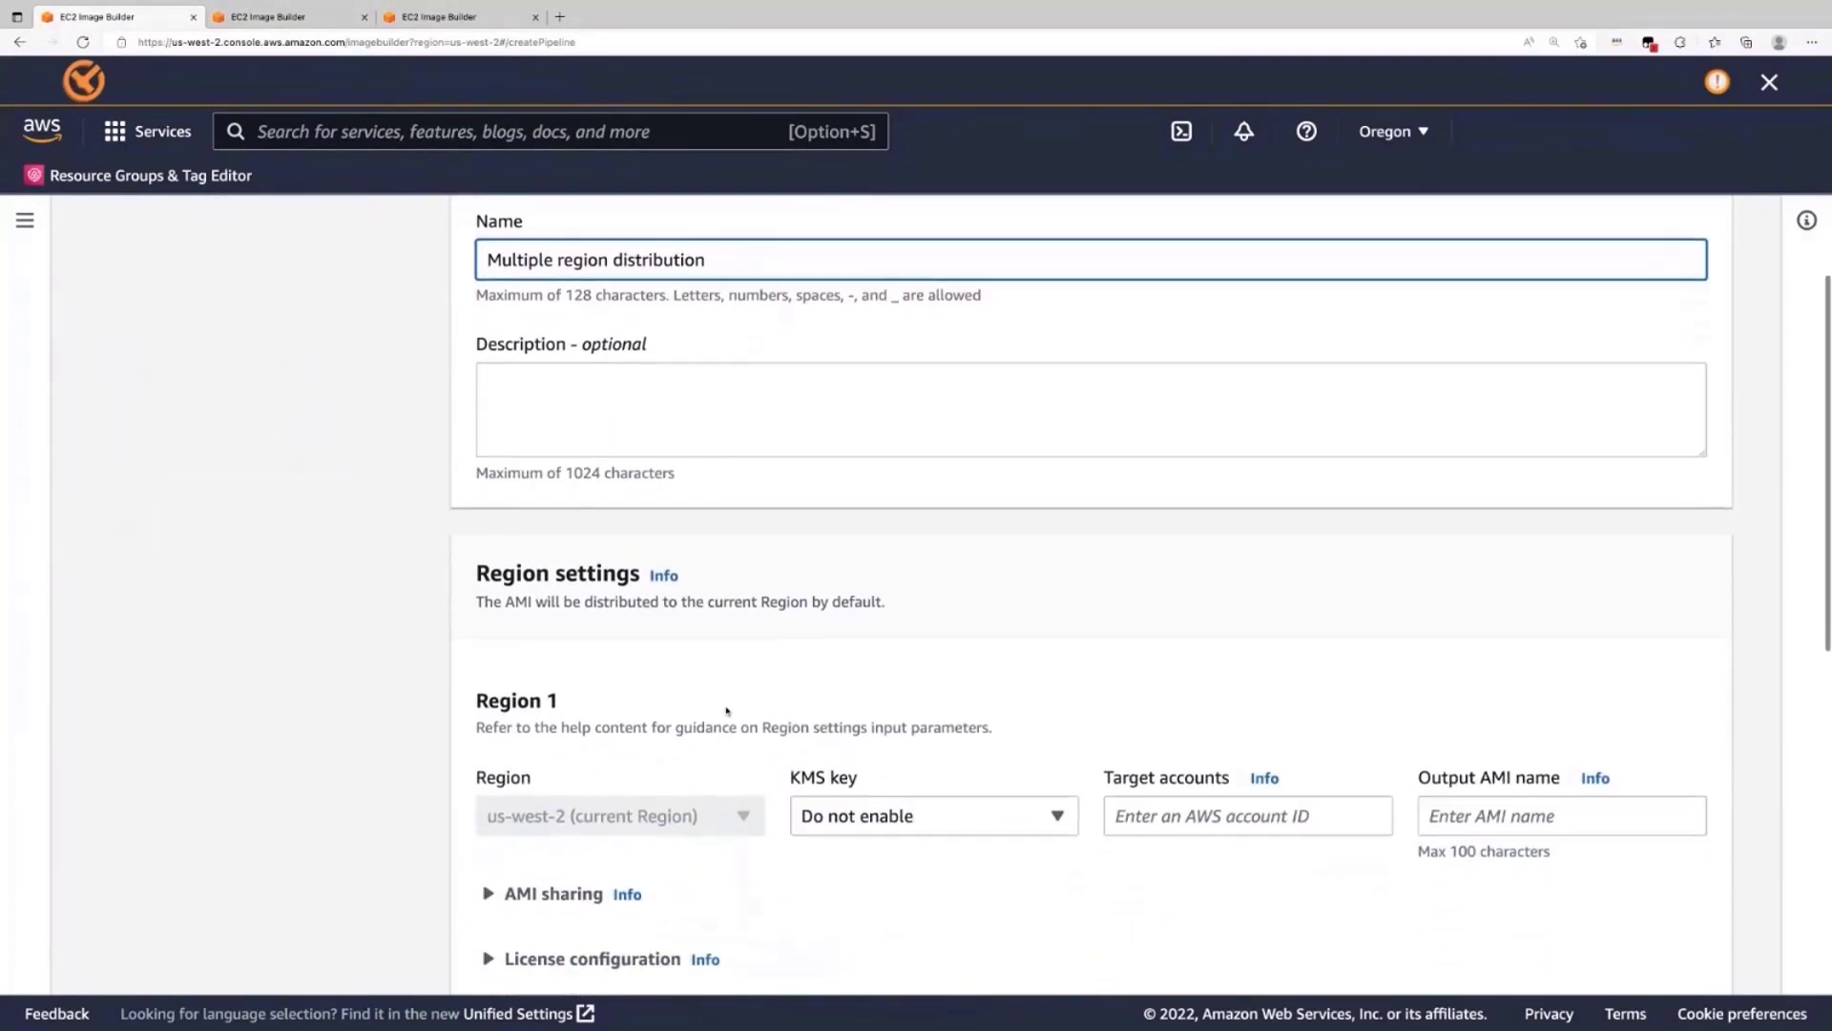
scroll(727, 711, "down", 1)
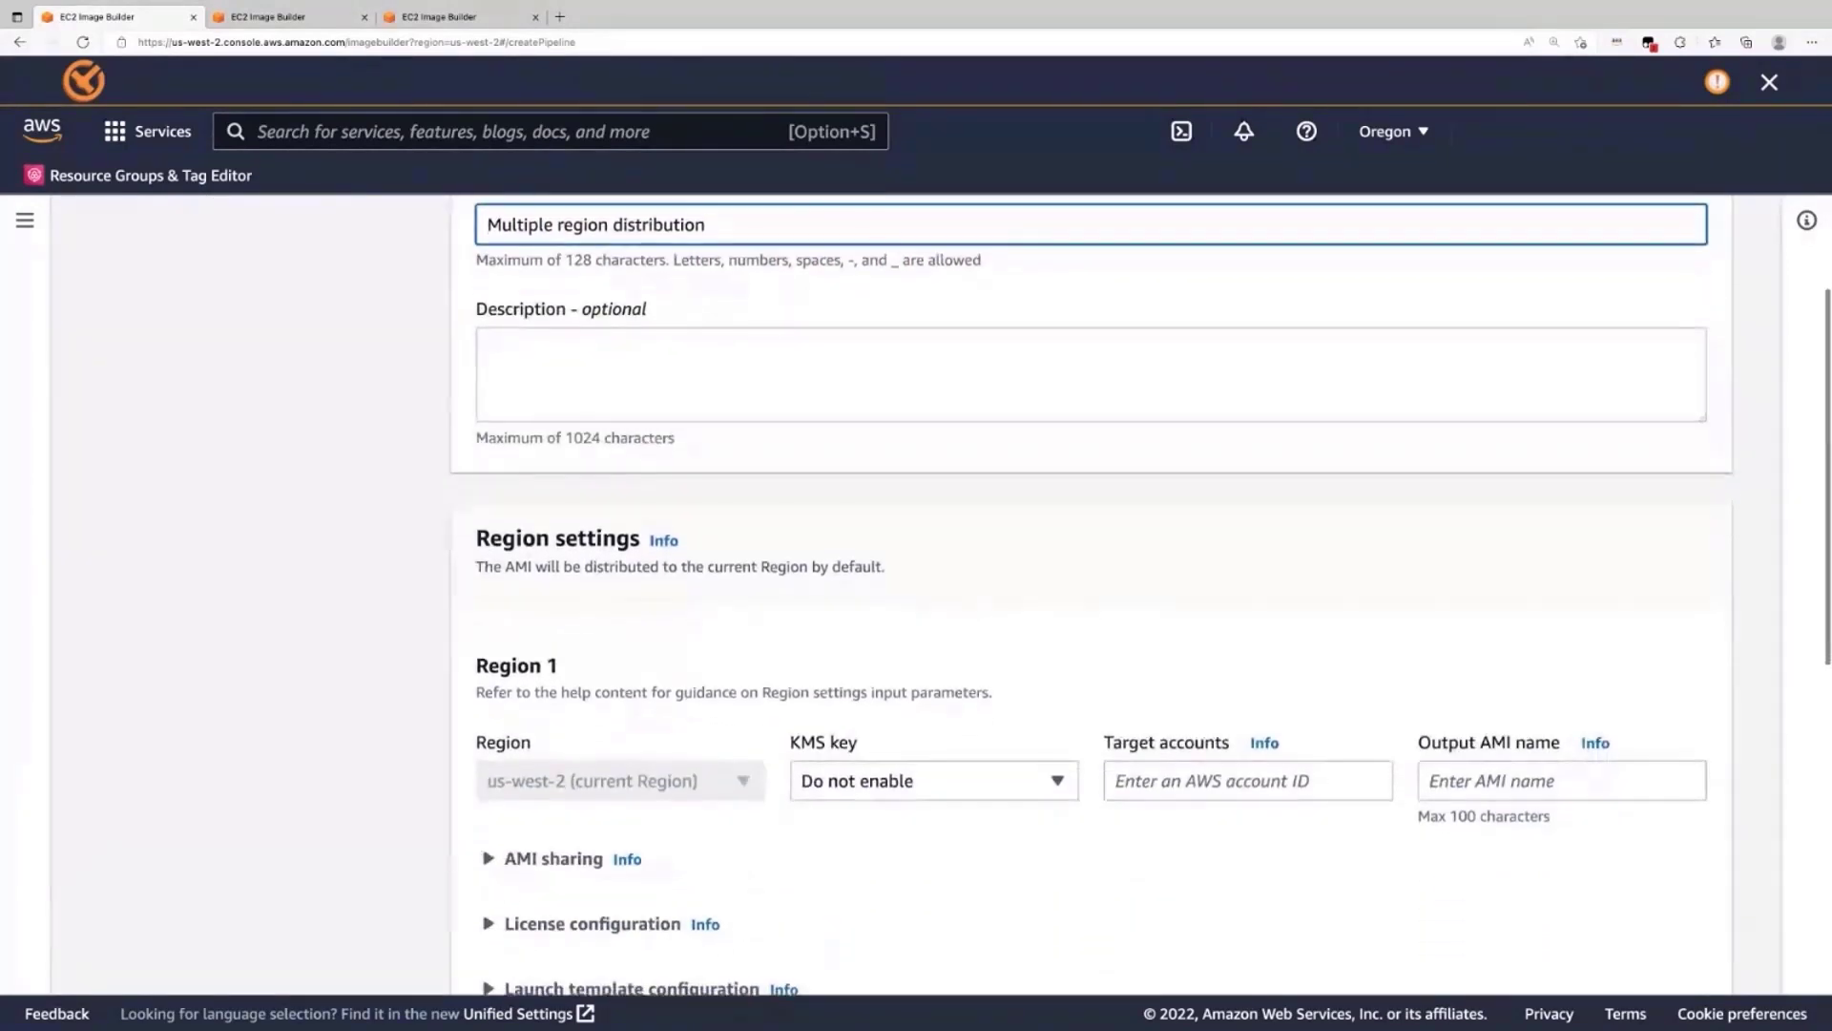
scroll(727, 711, "up", 2)
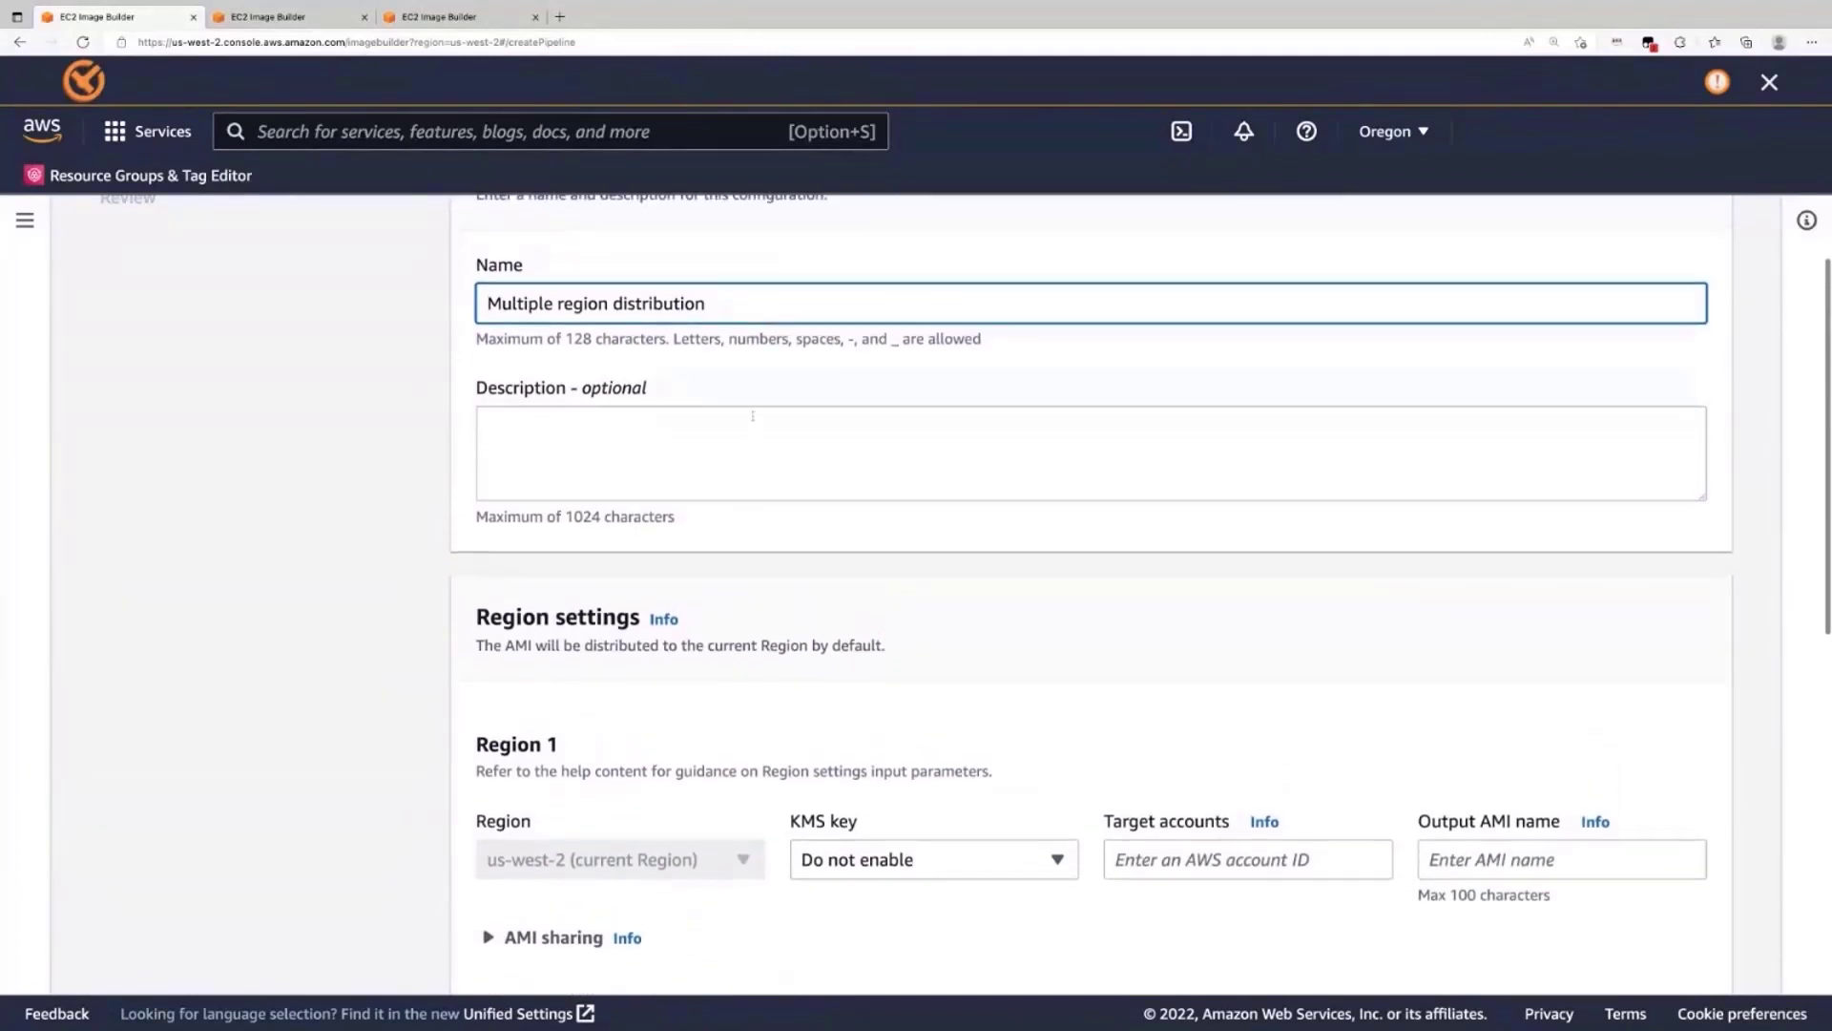
scroll(1092, 596, "down", 5)
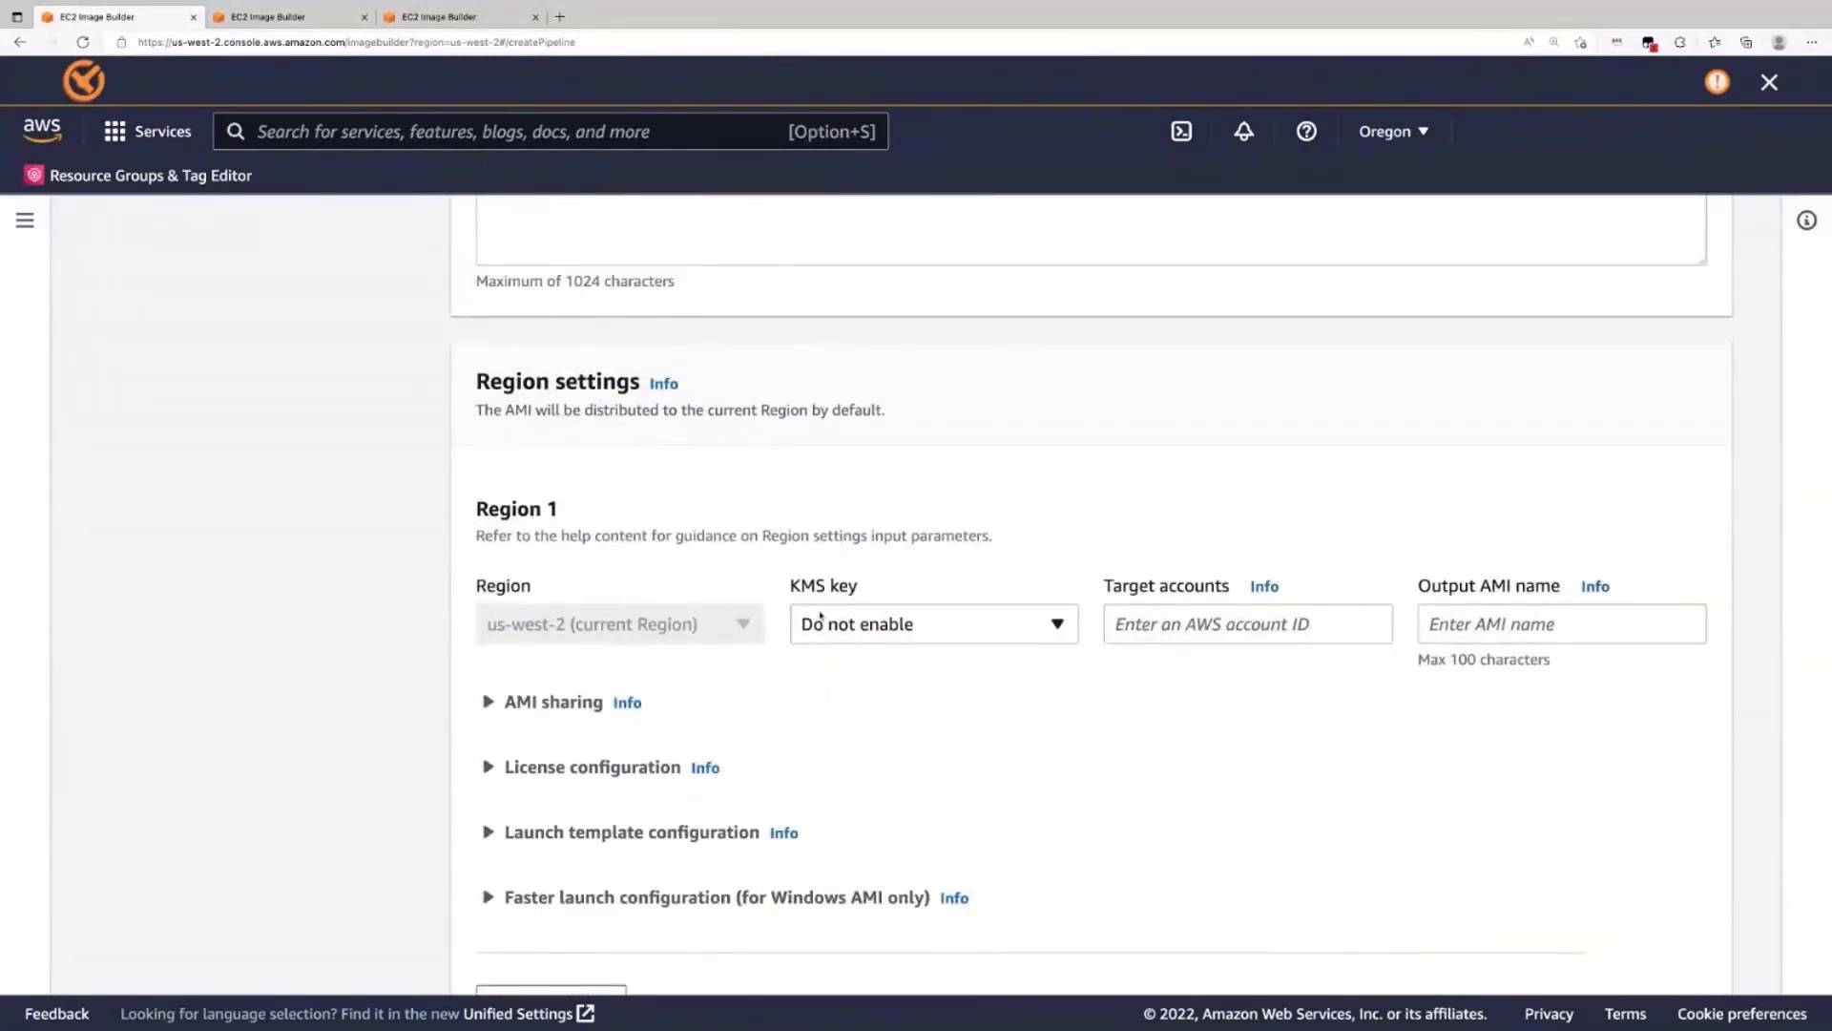
scroll(1057, 622, "down", 1)
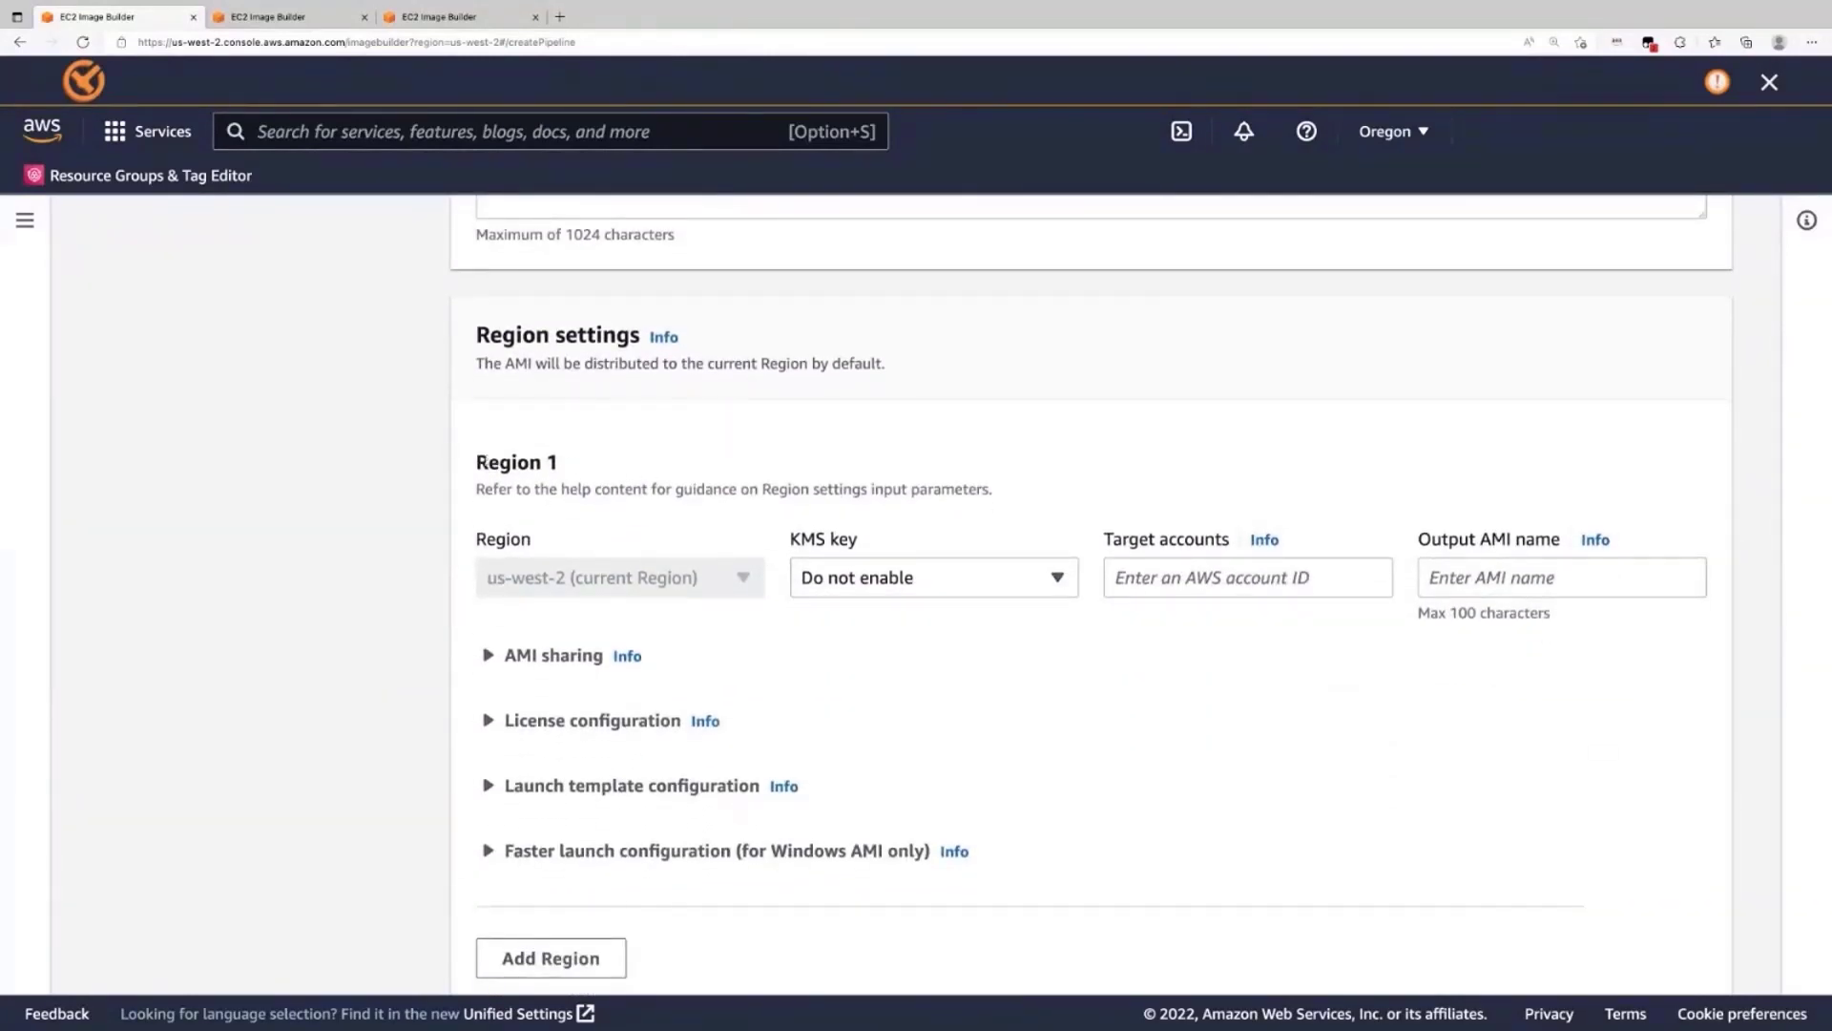
triple_click(481, 462)
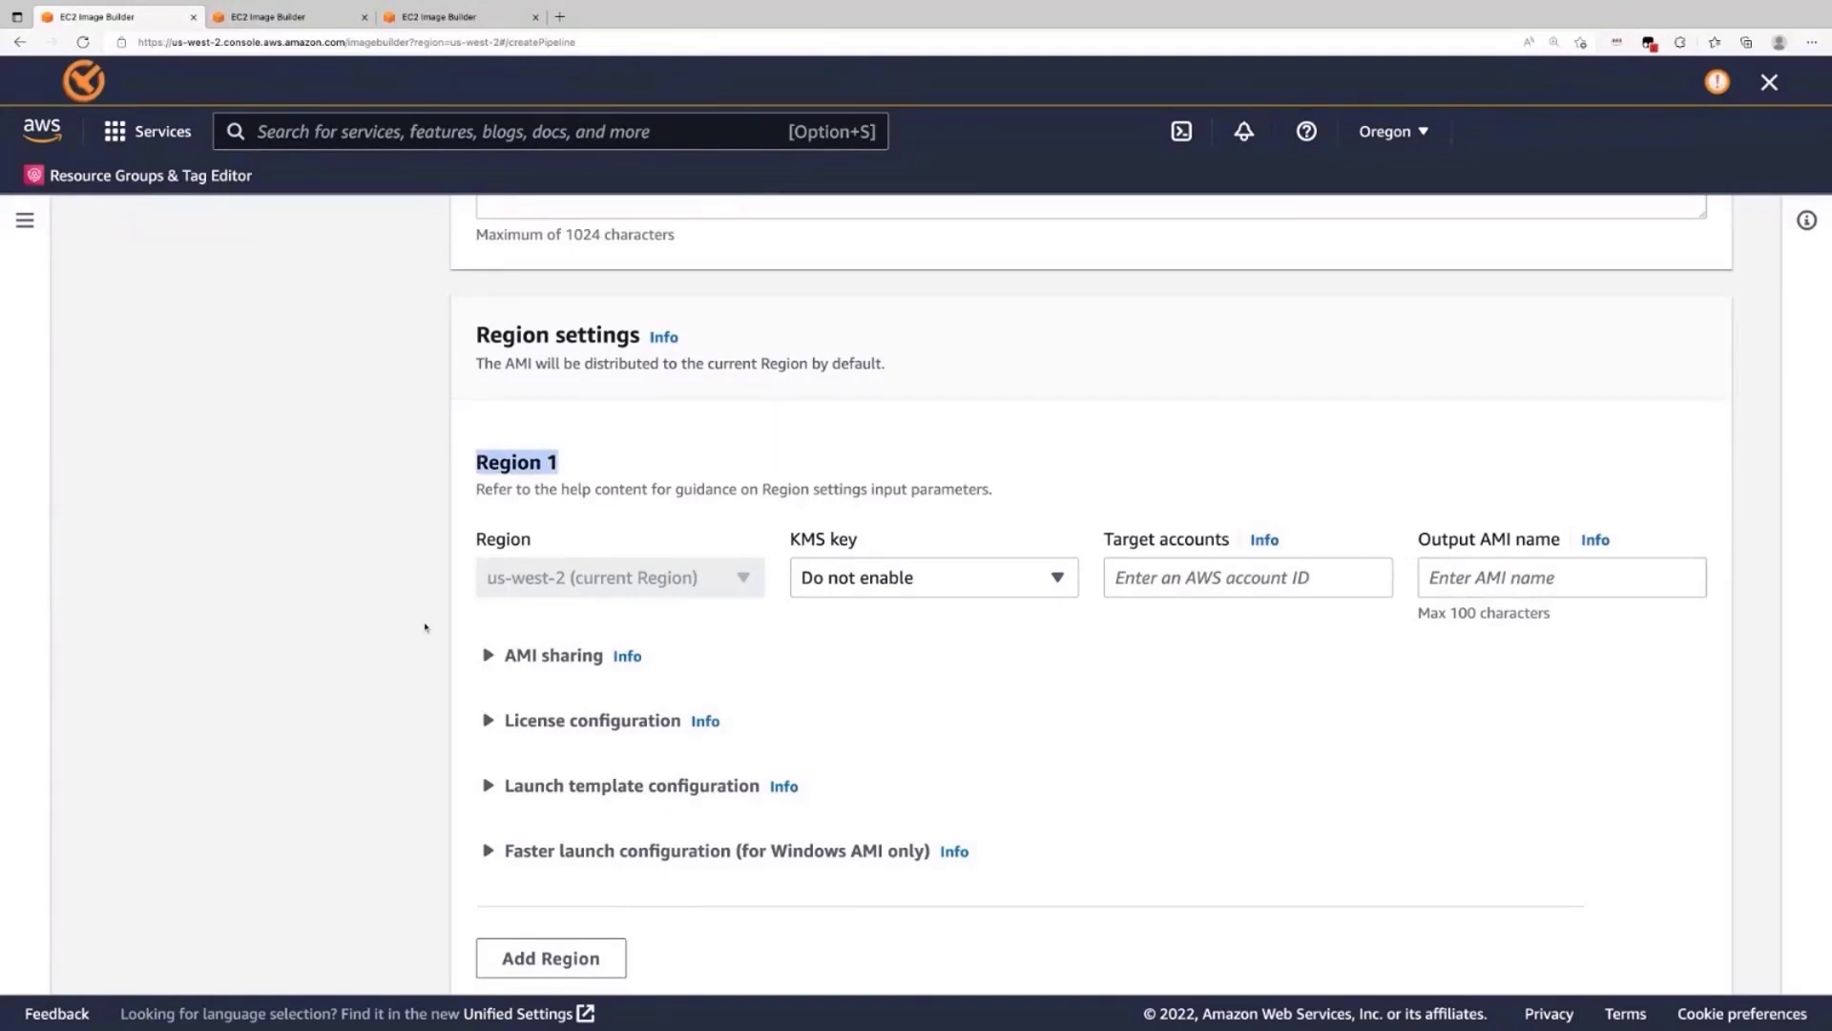
left_click(998, 581)
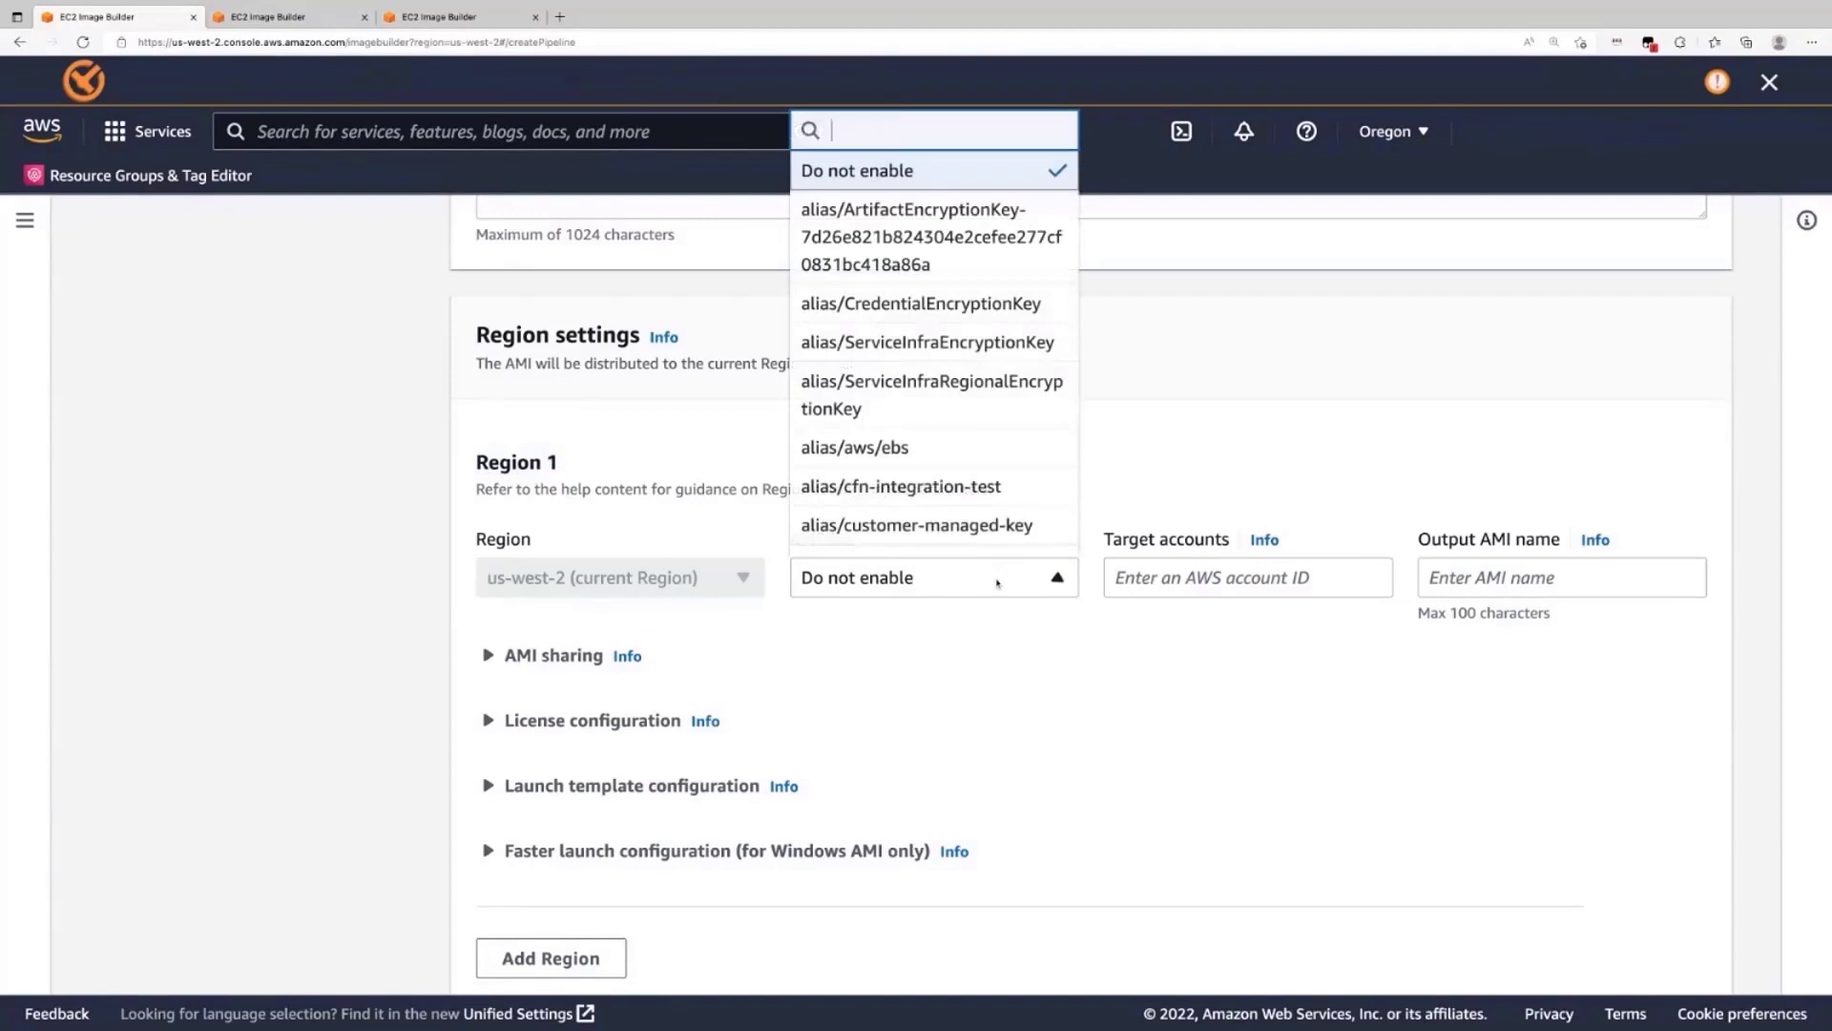
left_click(1063, 674)
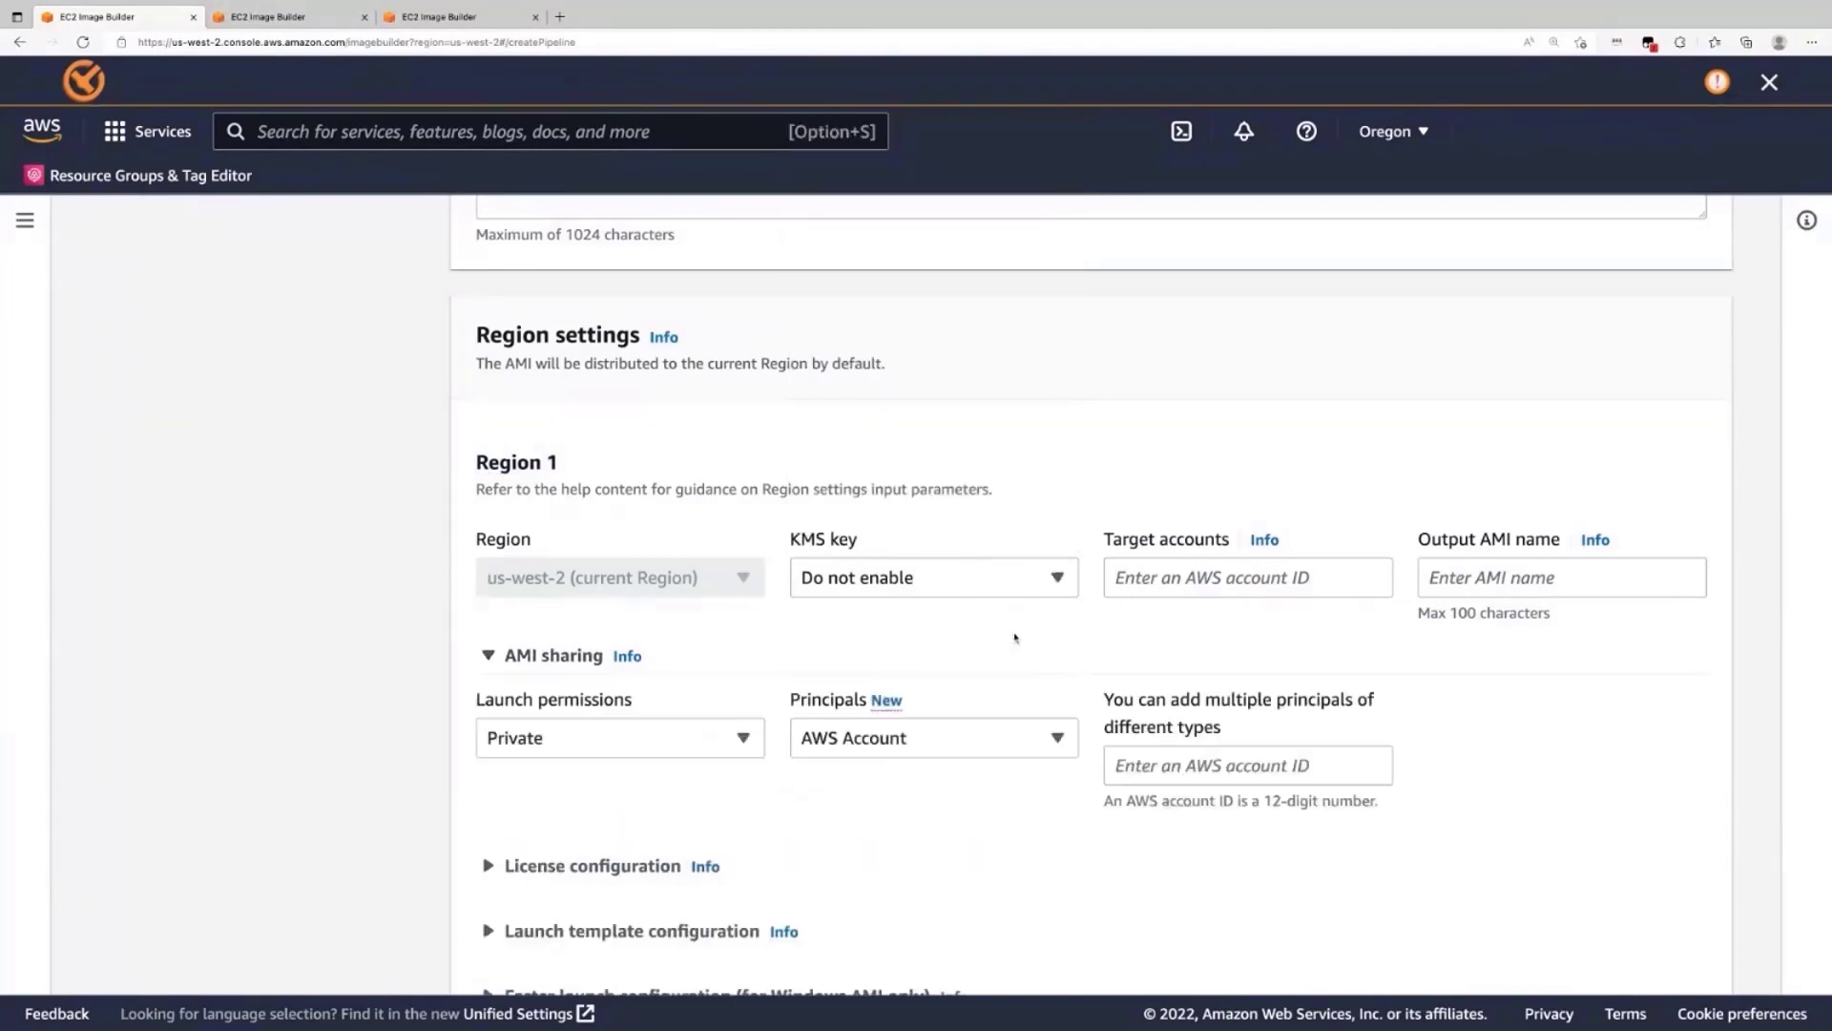
left_click(990, 580)
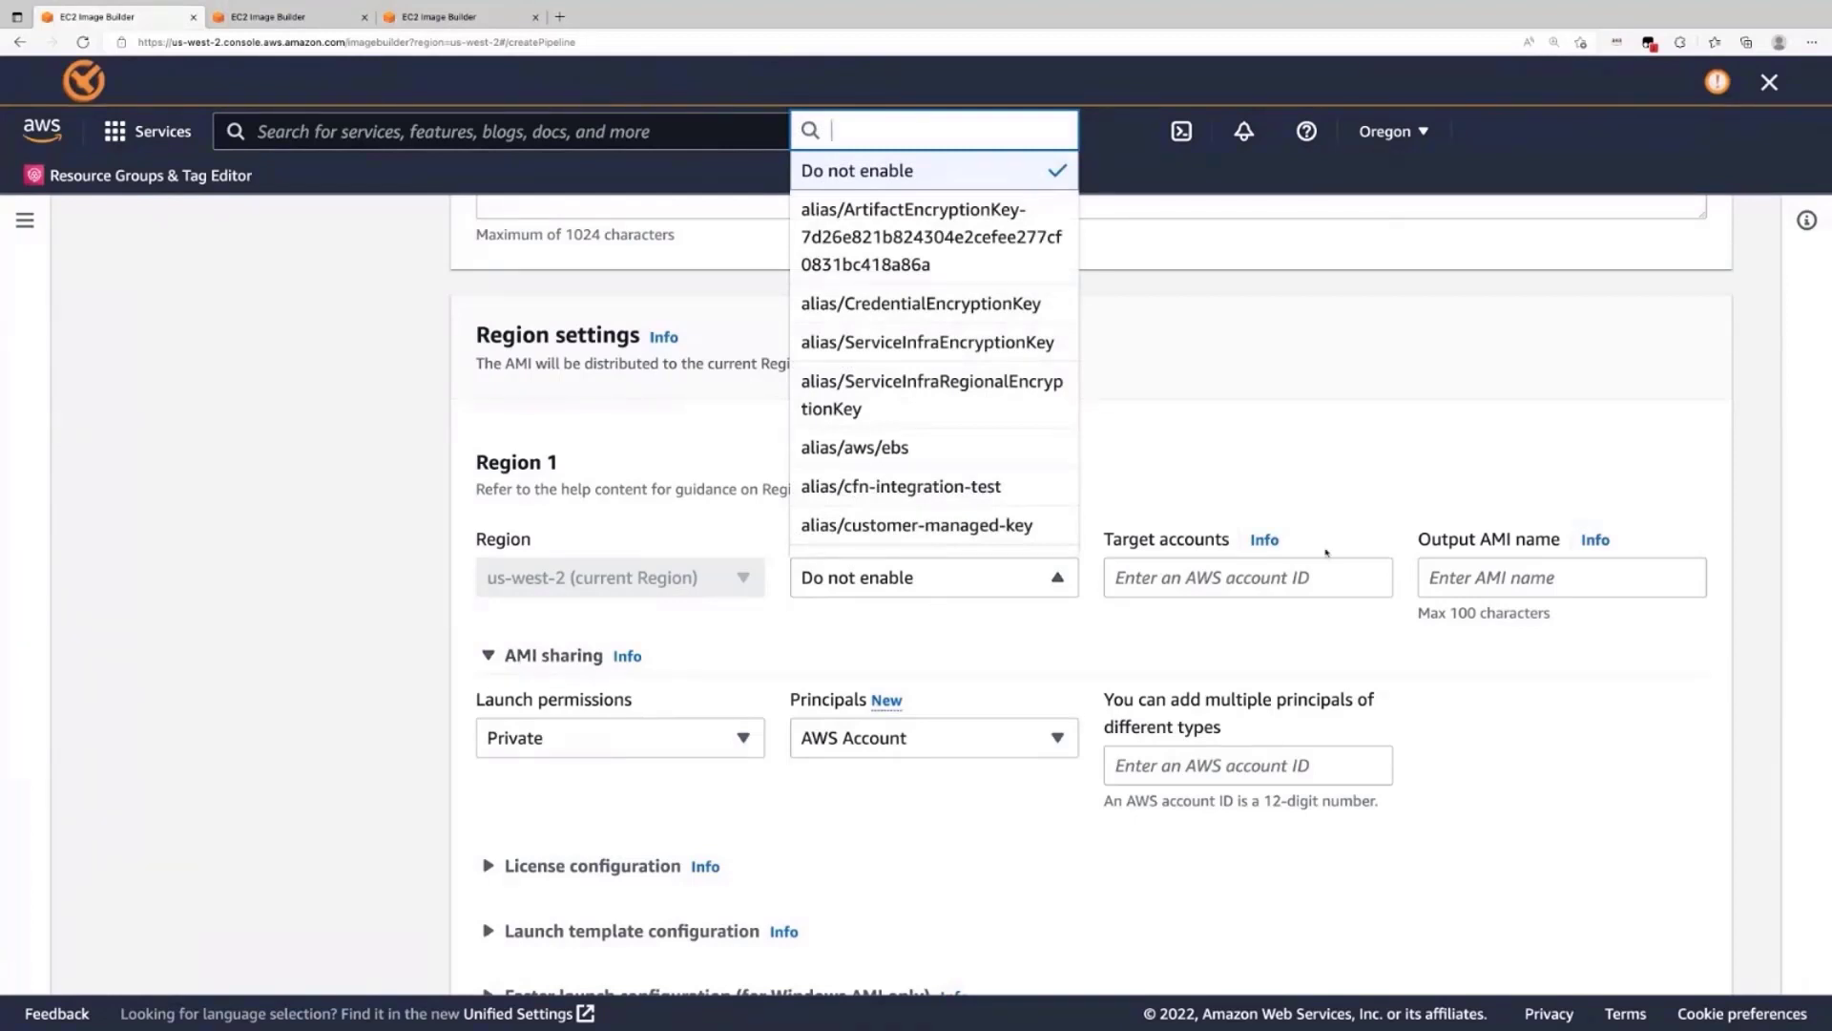
- Leave the KMS key list without choosing a key and set Region 1's output AMI name to "Windows 2022 output image"
left_click(1426, 480)
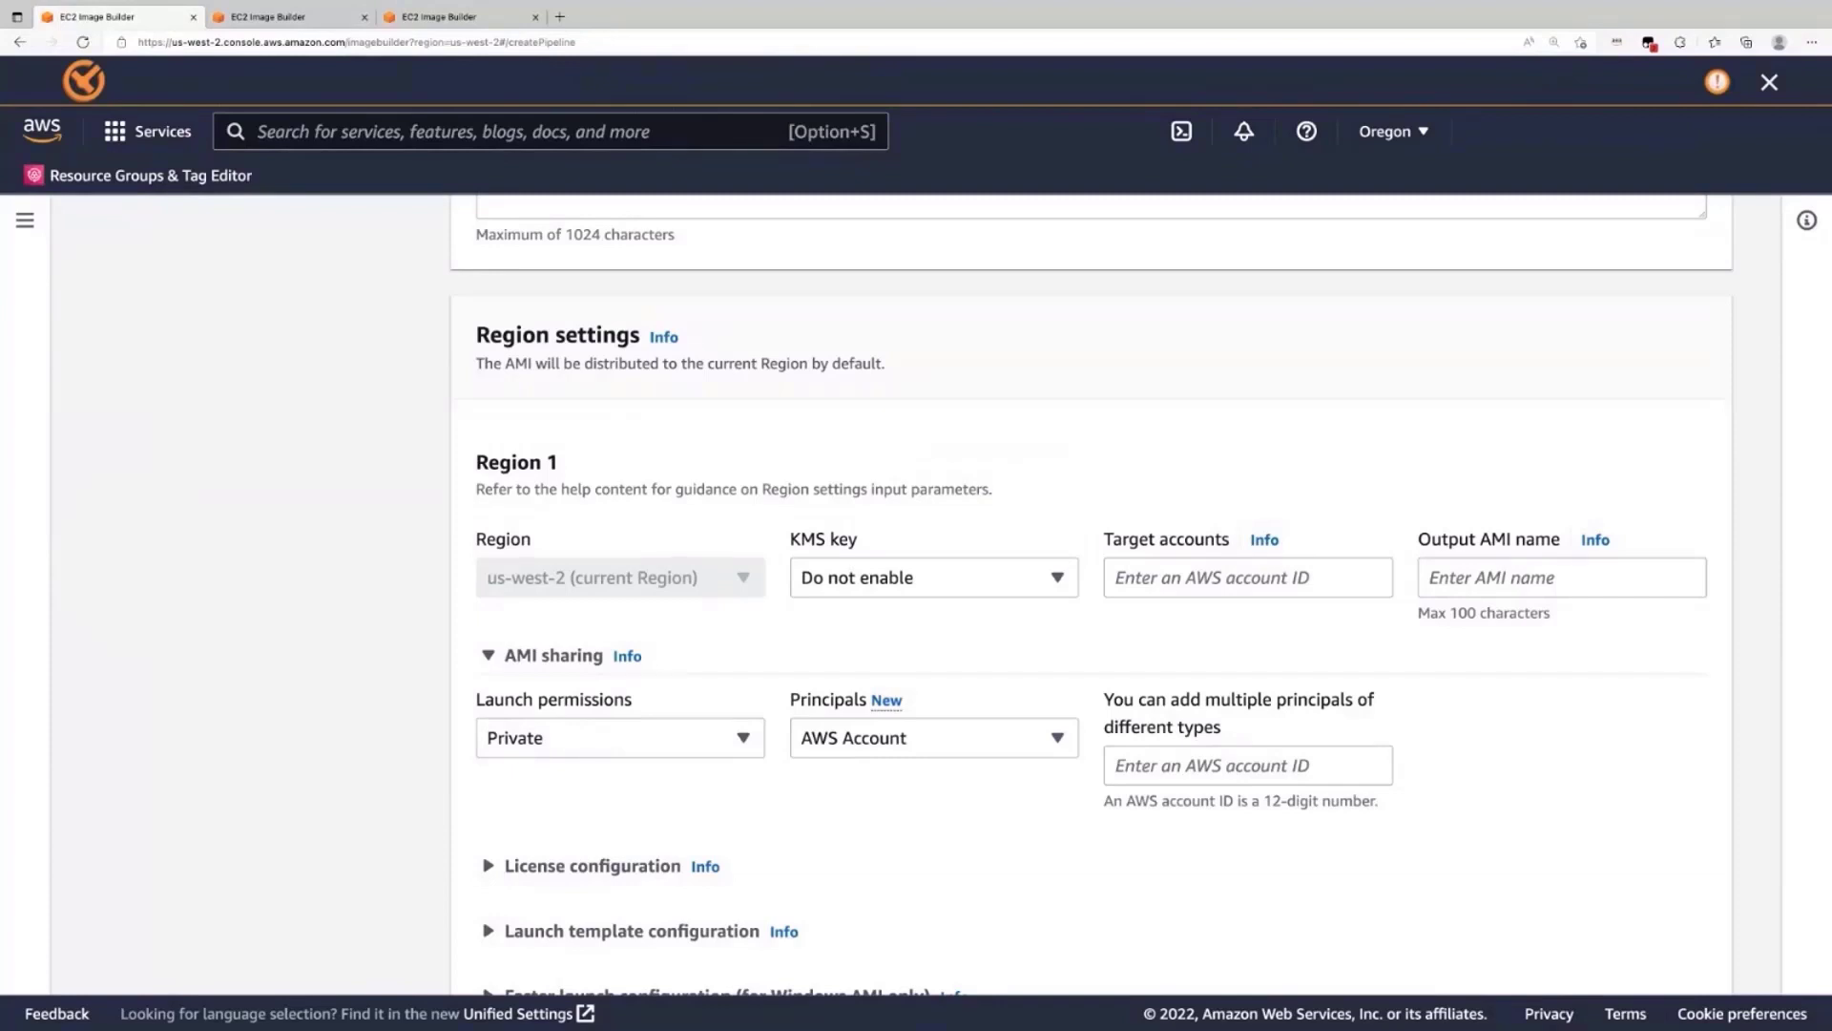
scroll(1554, 587, "down", 1)
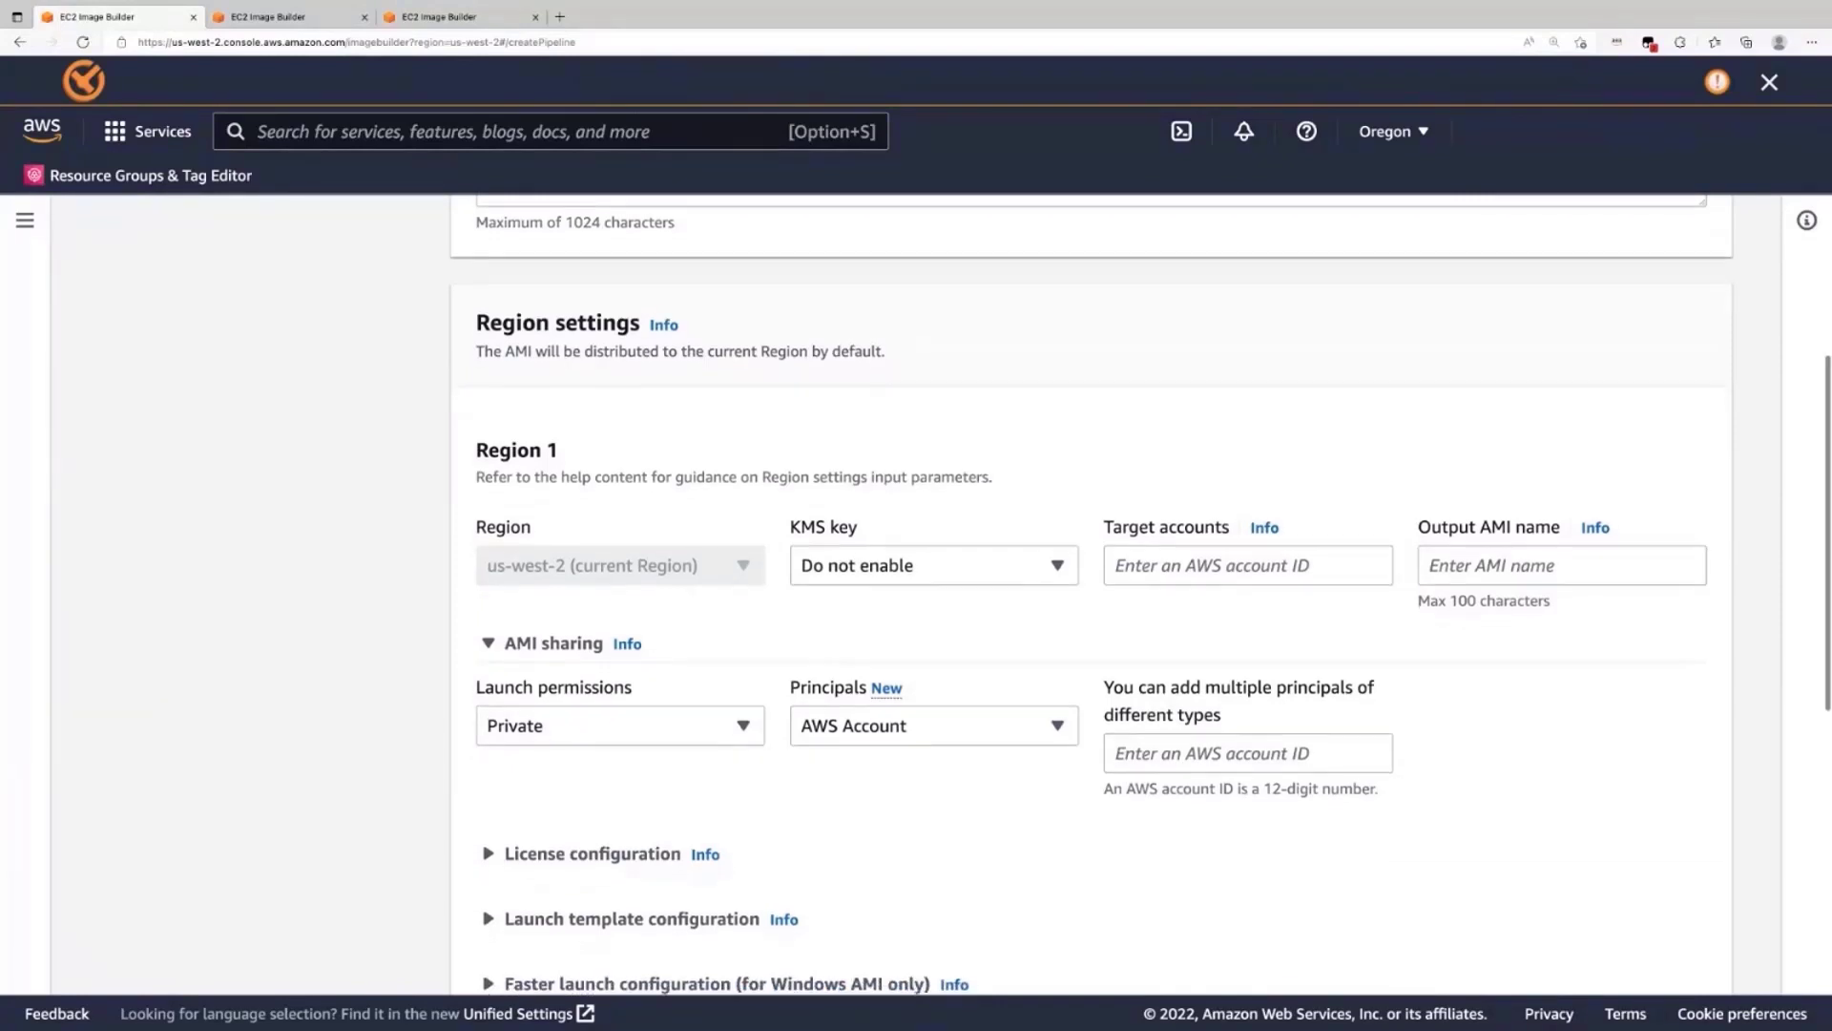
left_click(1514, 560)
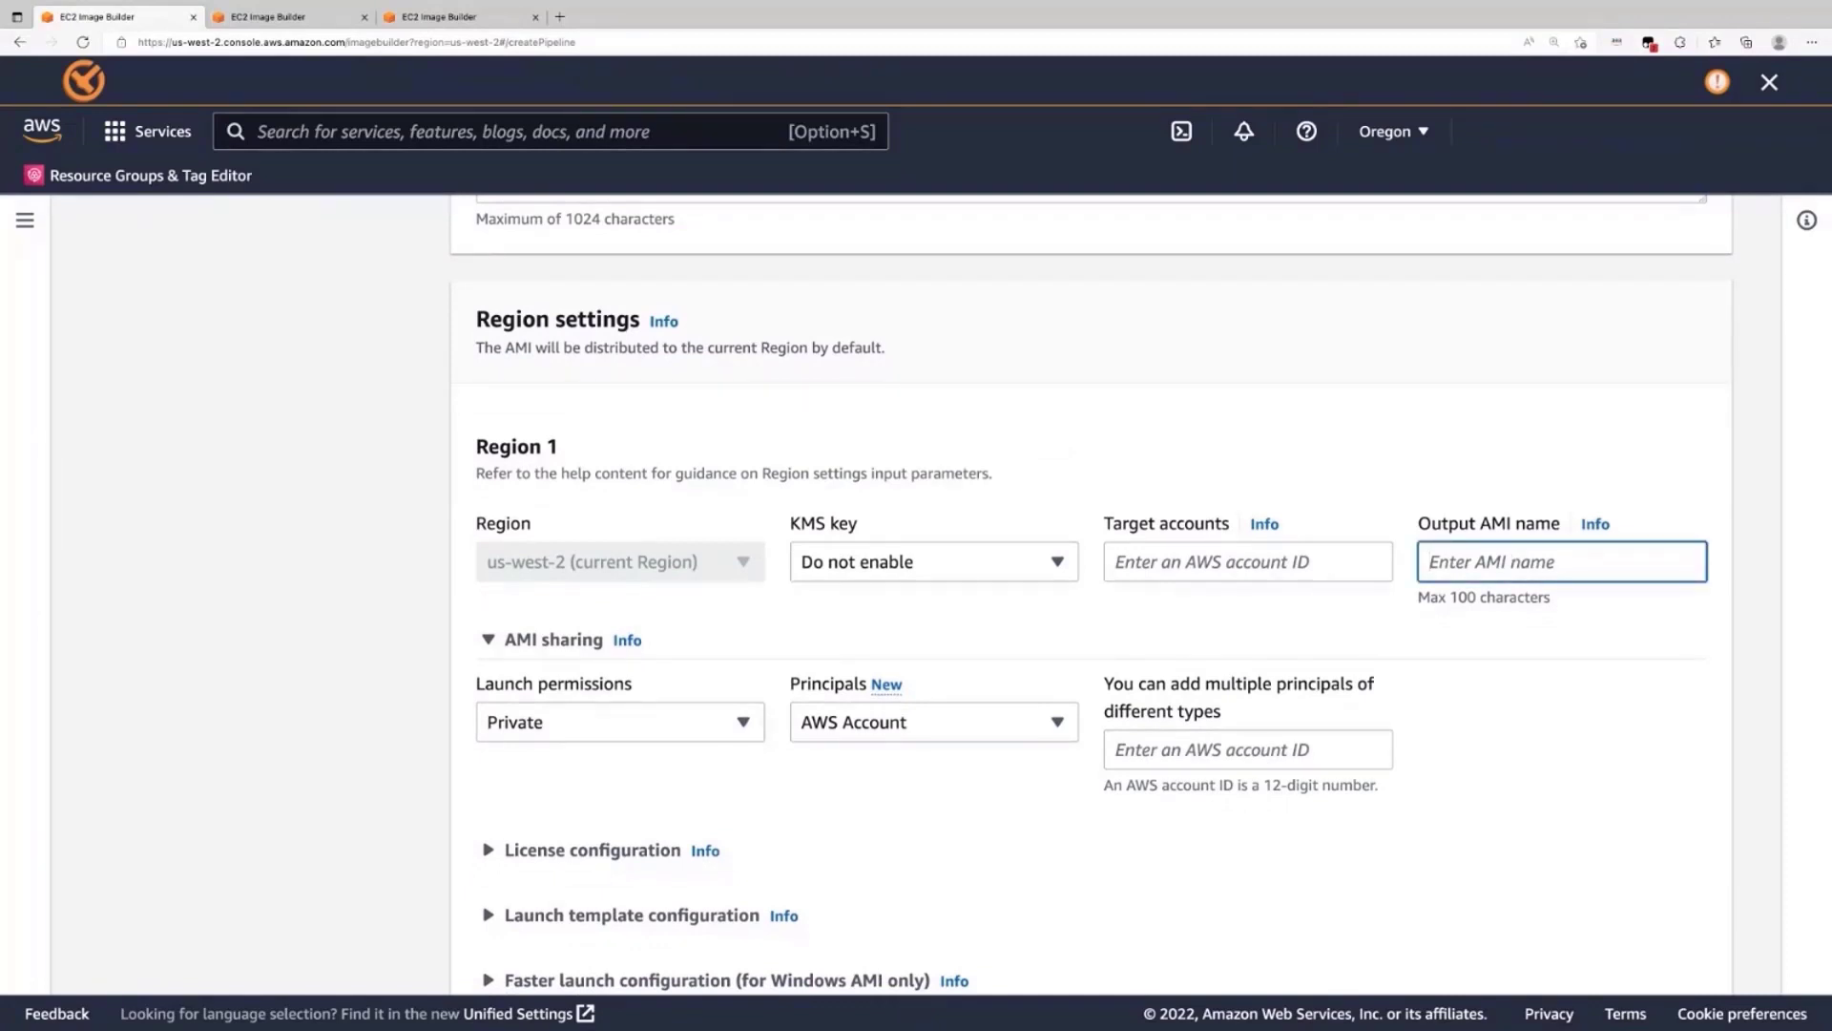
type("Windows 2022 o")
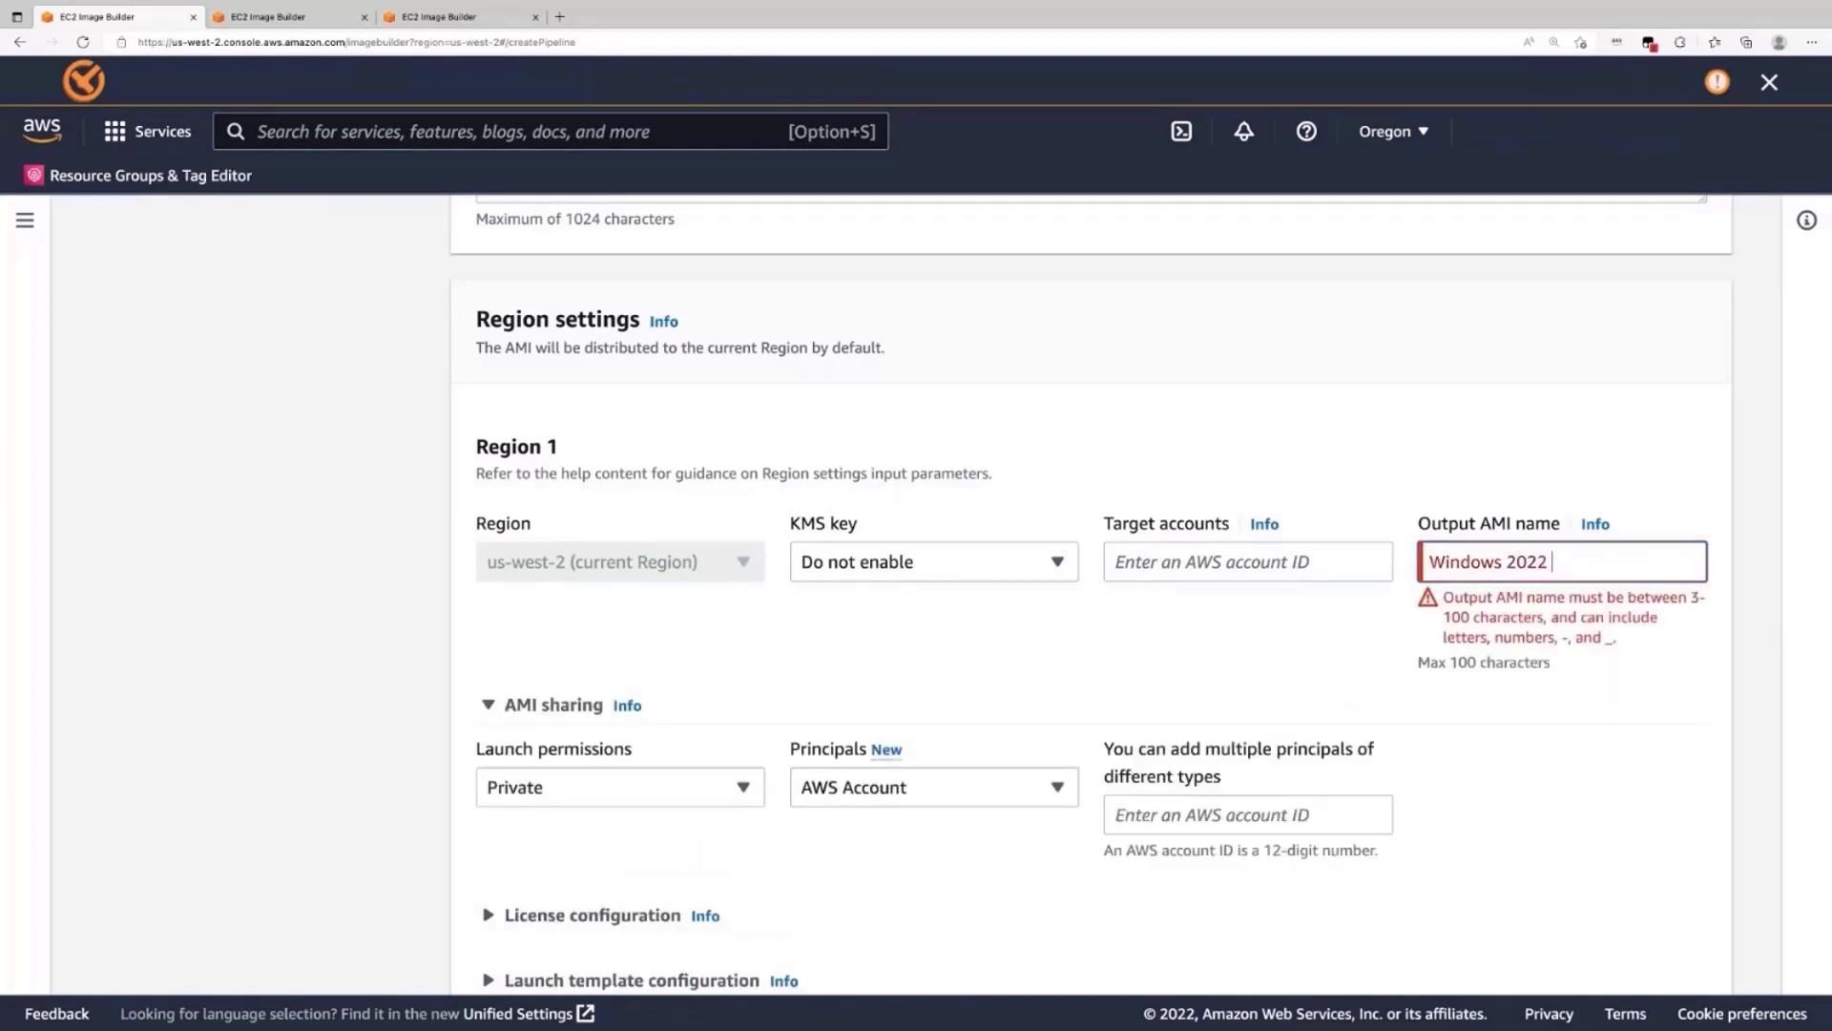
type("utput image")
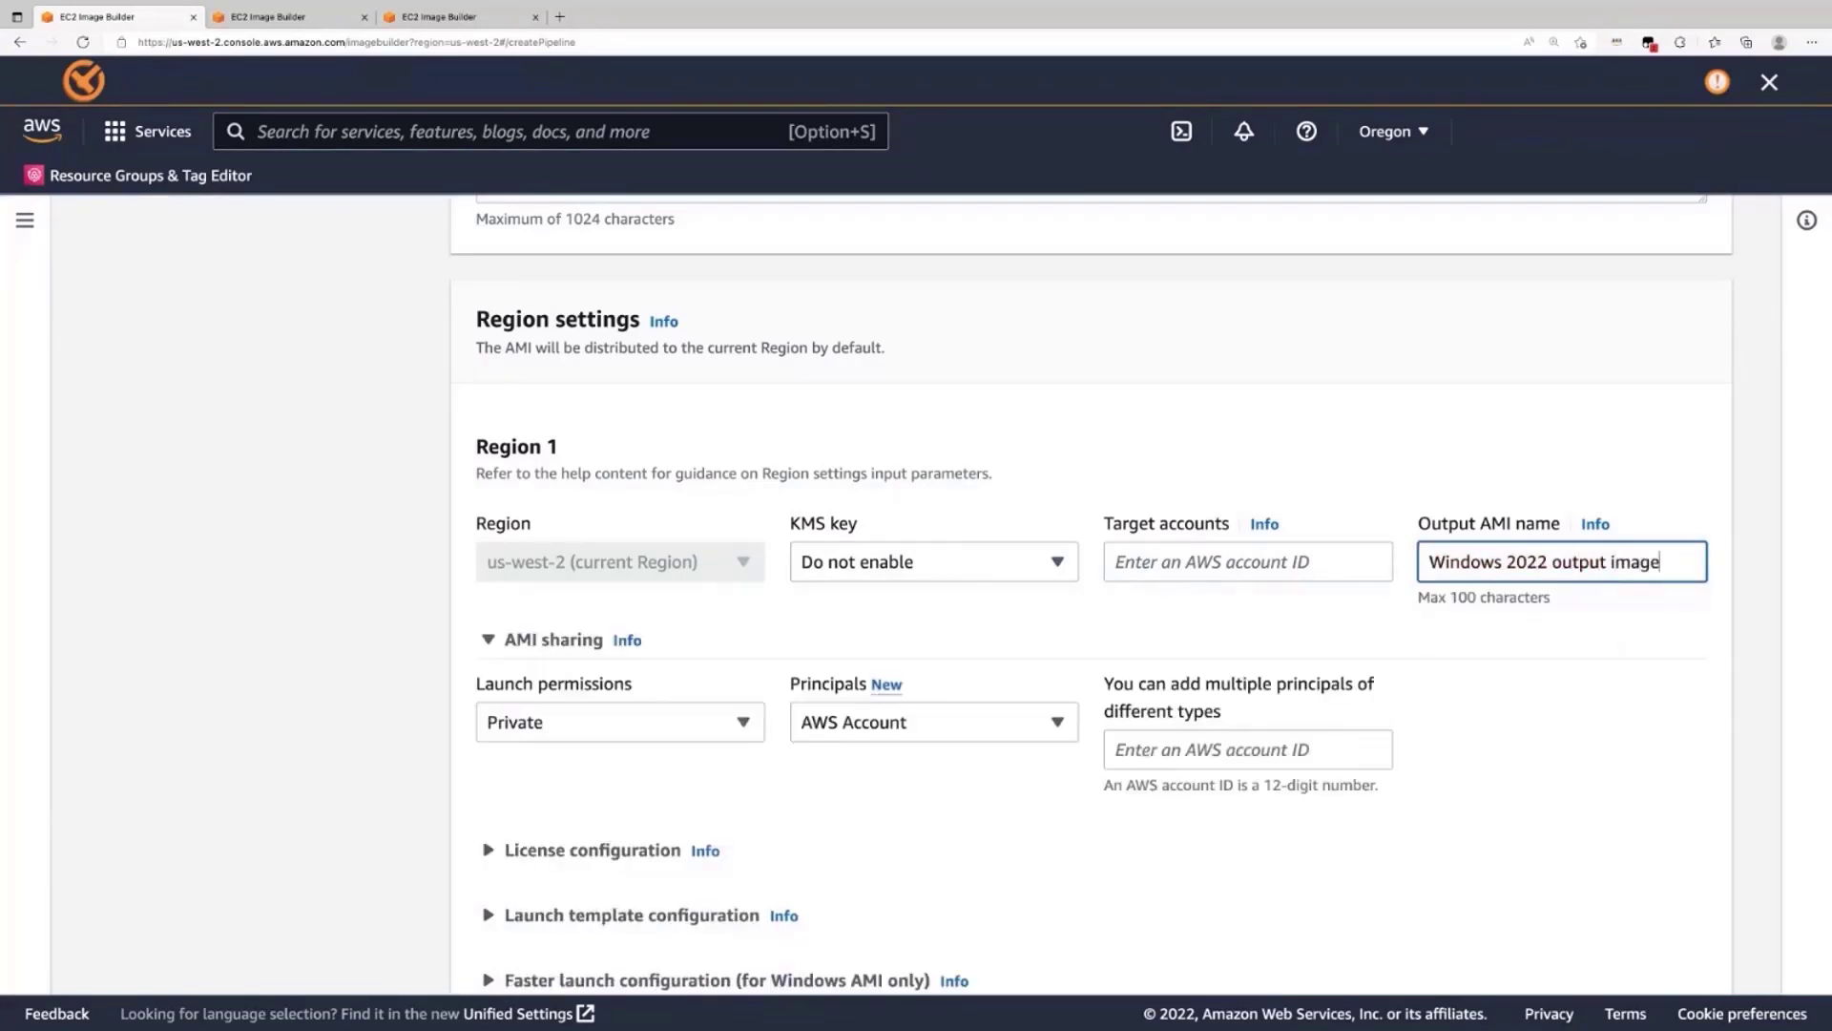
scroll(1123, 534, "down", 2)
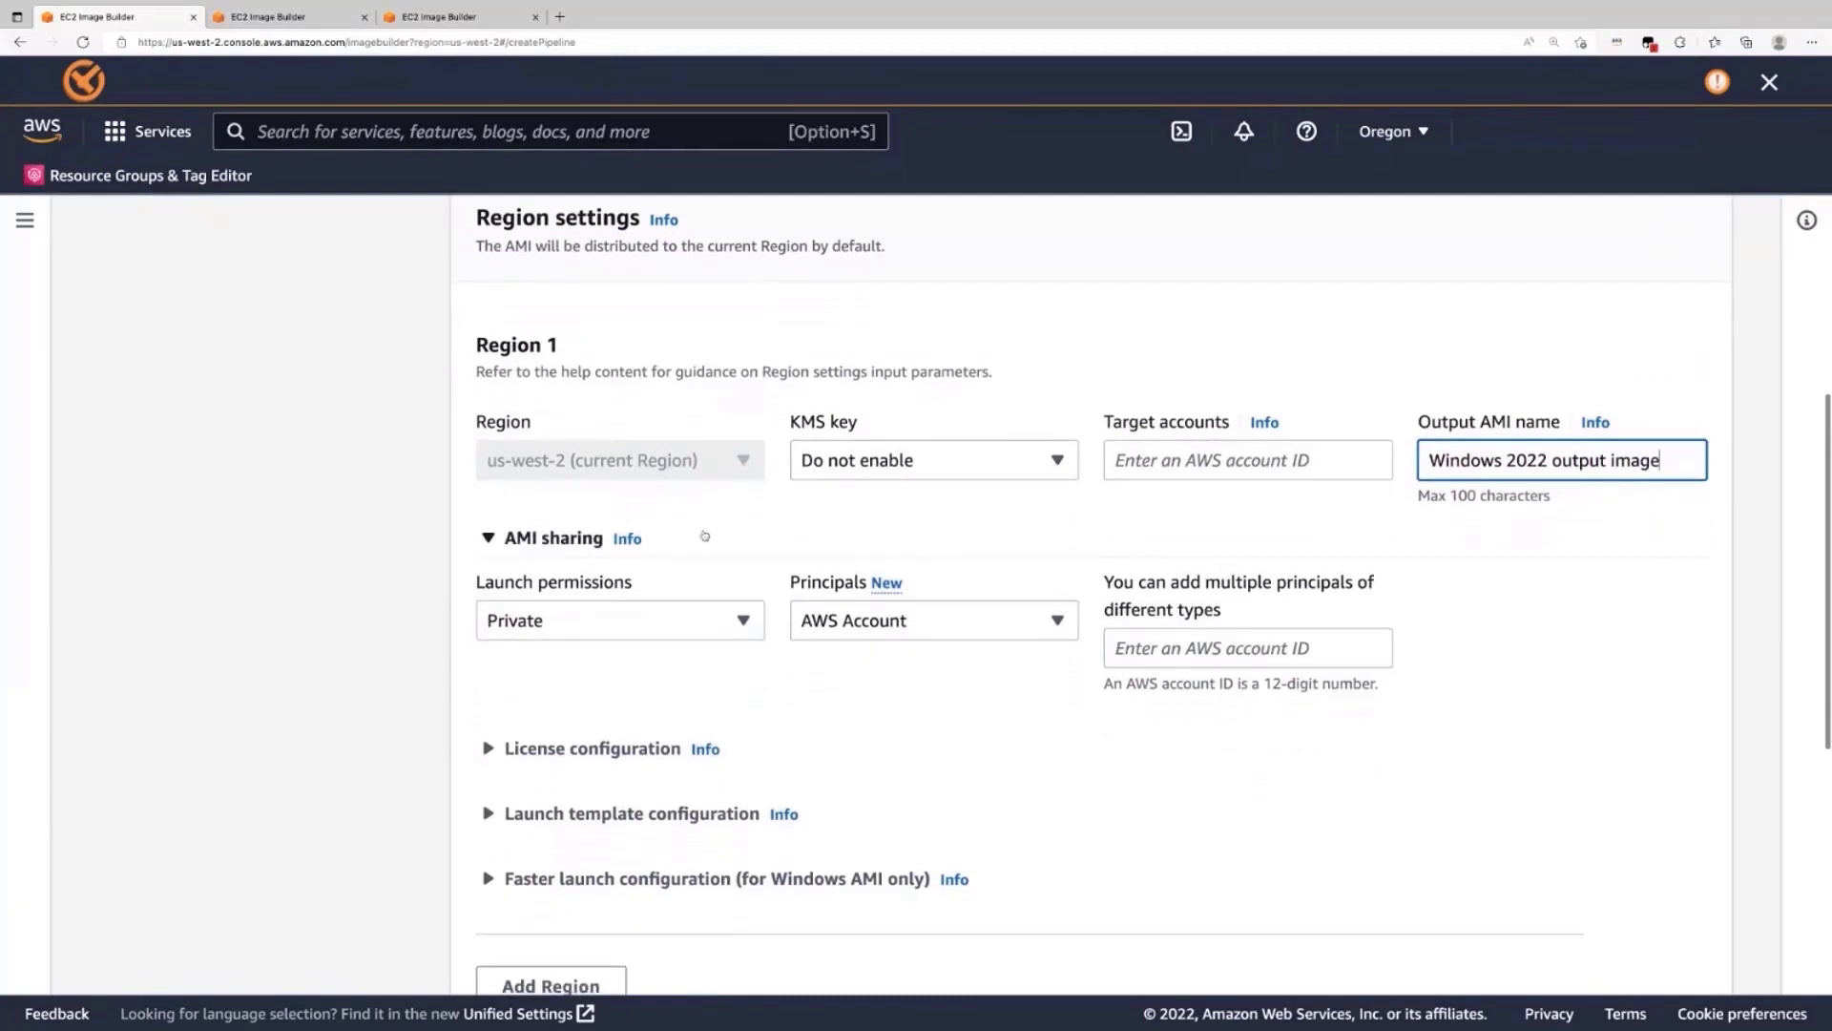
- Examine the launch permission and principal type options under Region 1's AMI sharing
left_click(529, 539)
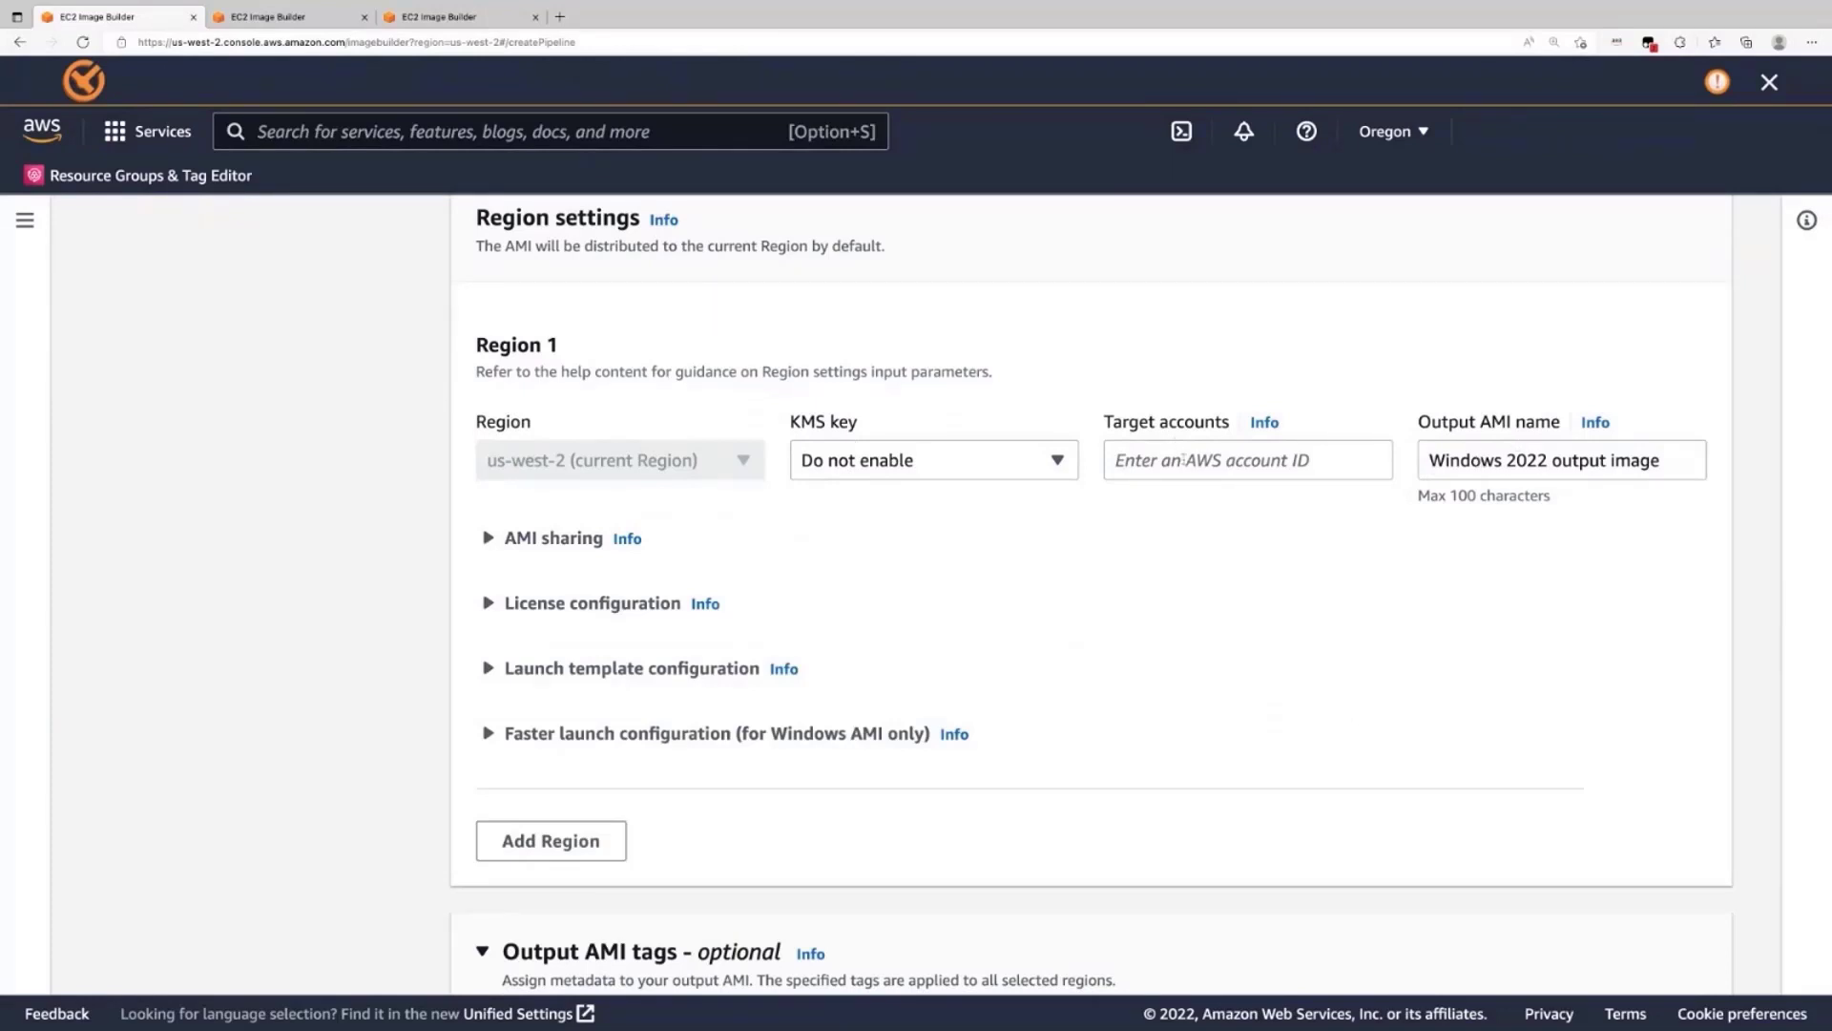
scroll(573, 502, "down", 1)
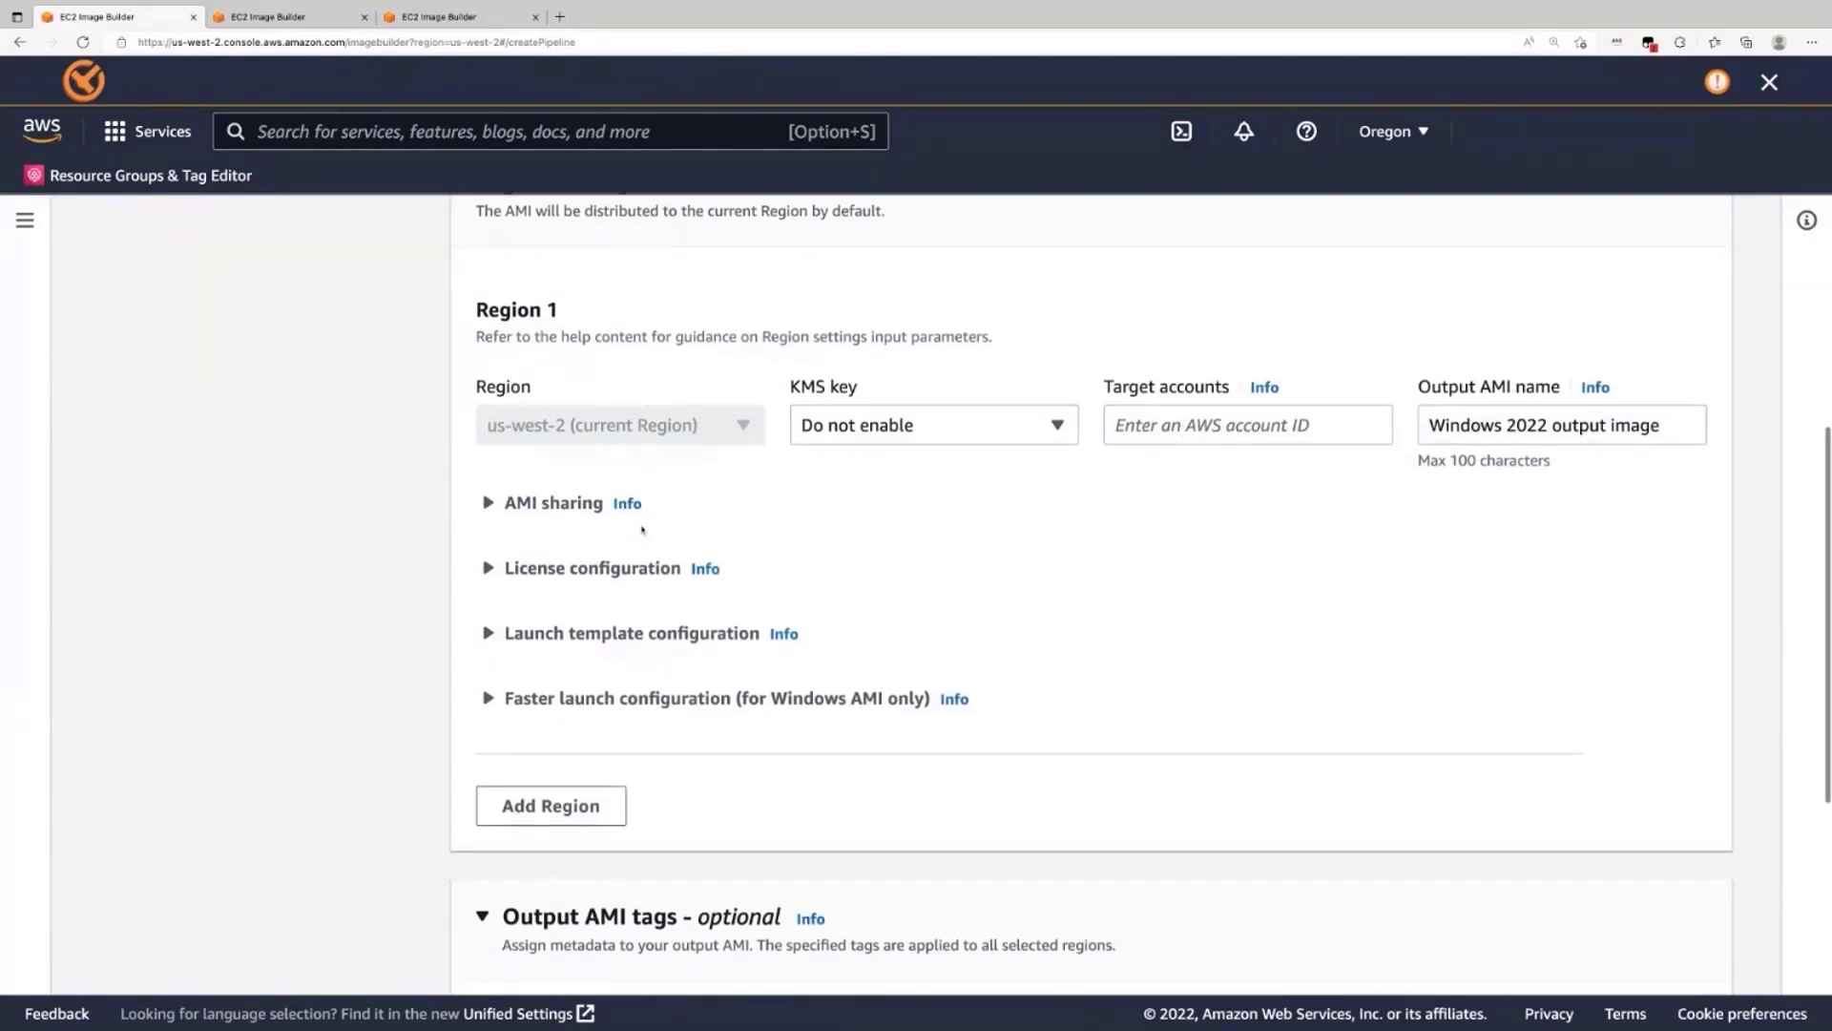
left_click(521, 508)
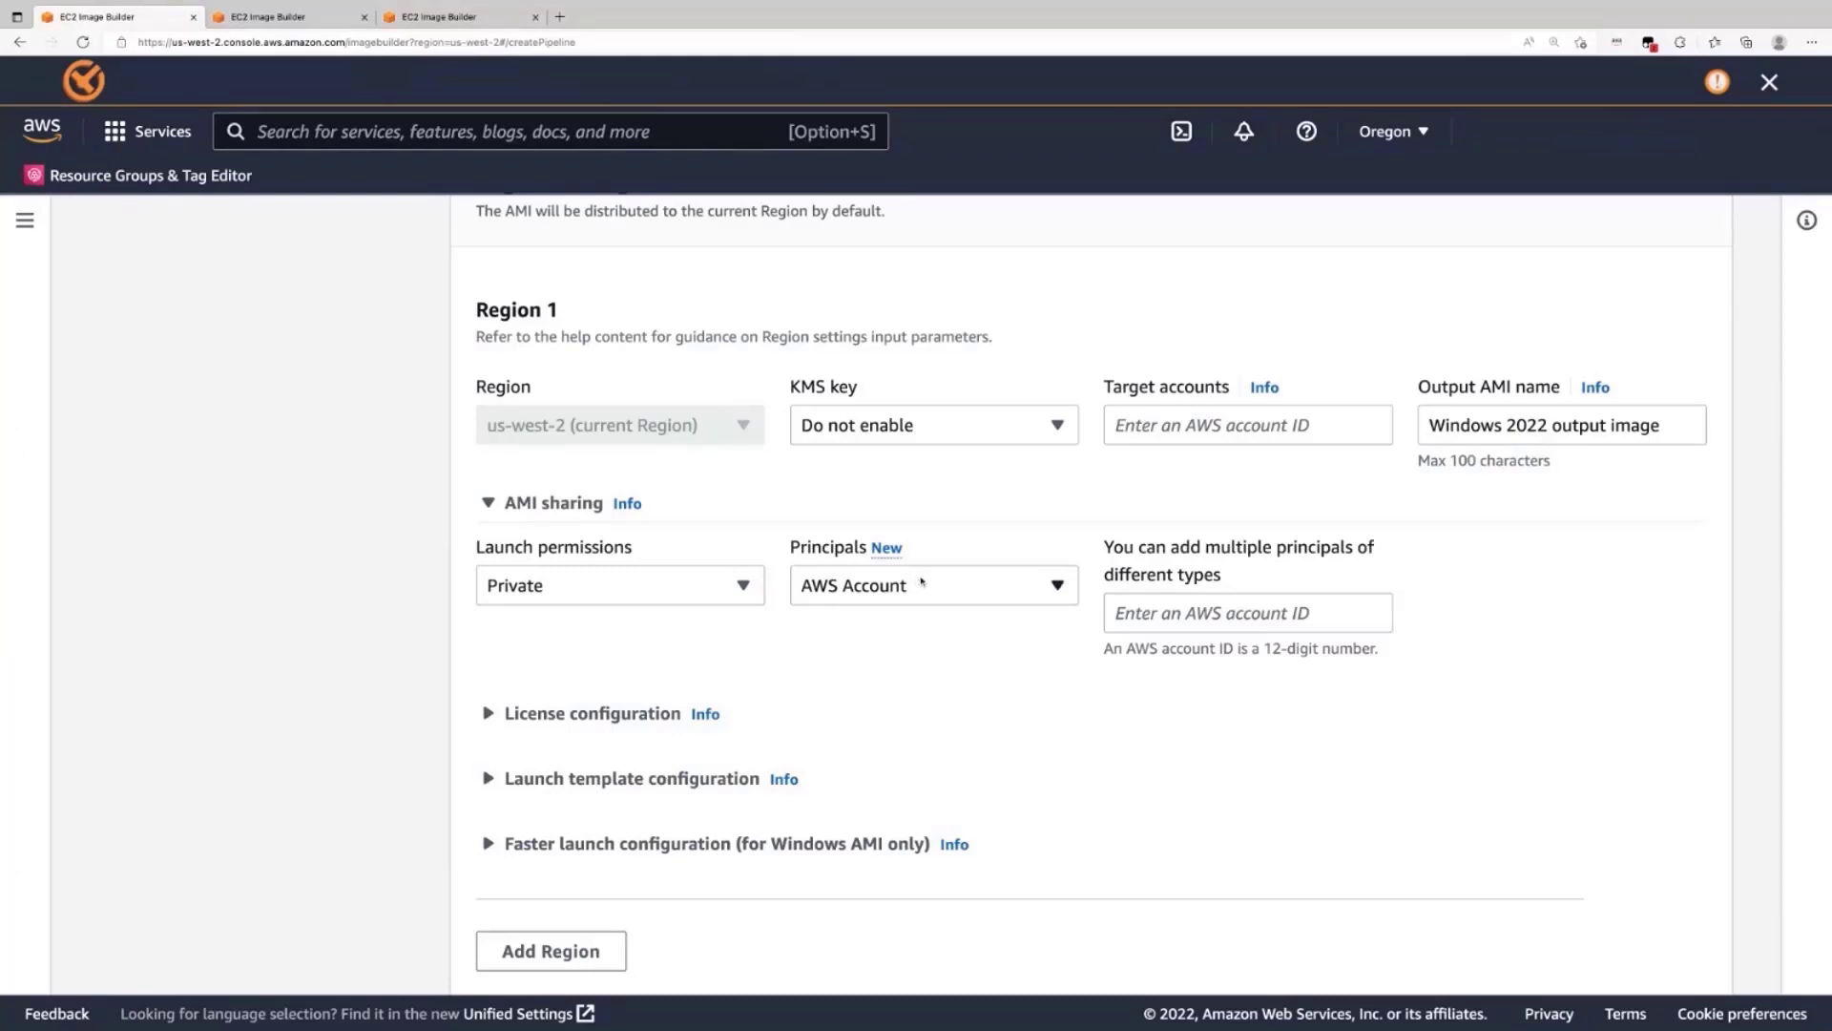
left_click(576, 584)
left_click(417, 597)
left_click(909, 592)
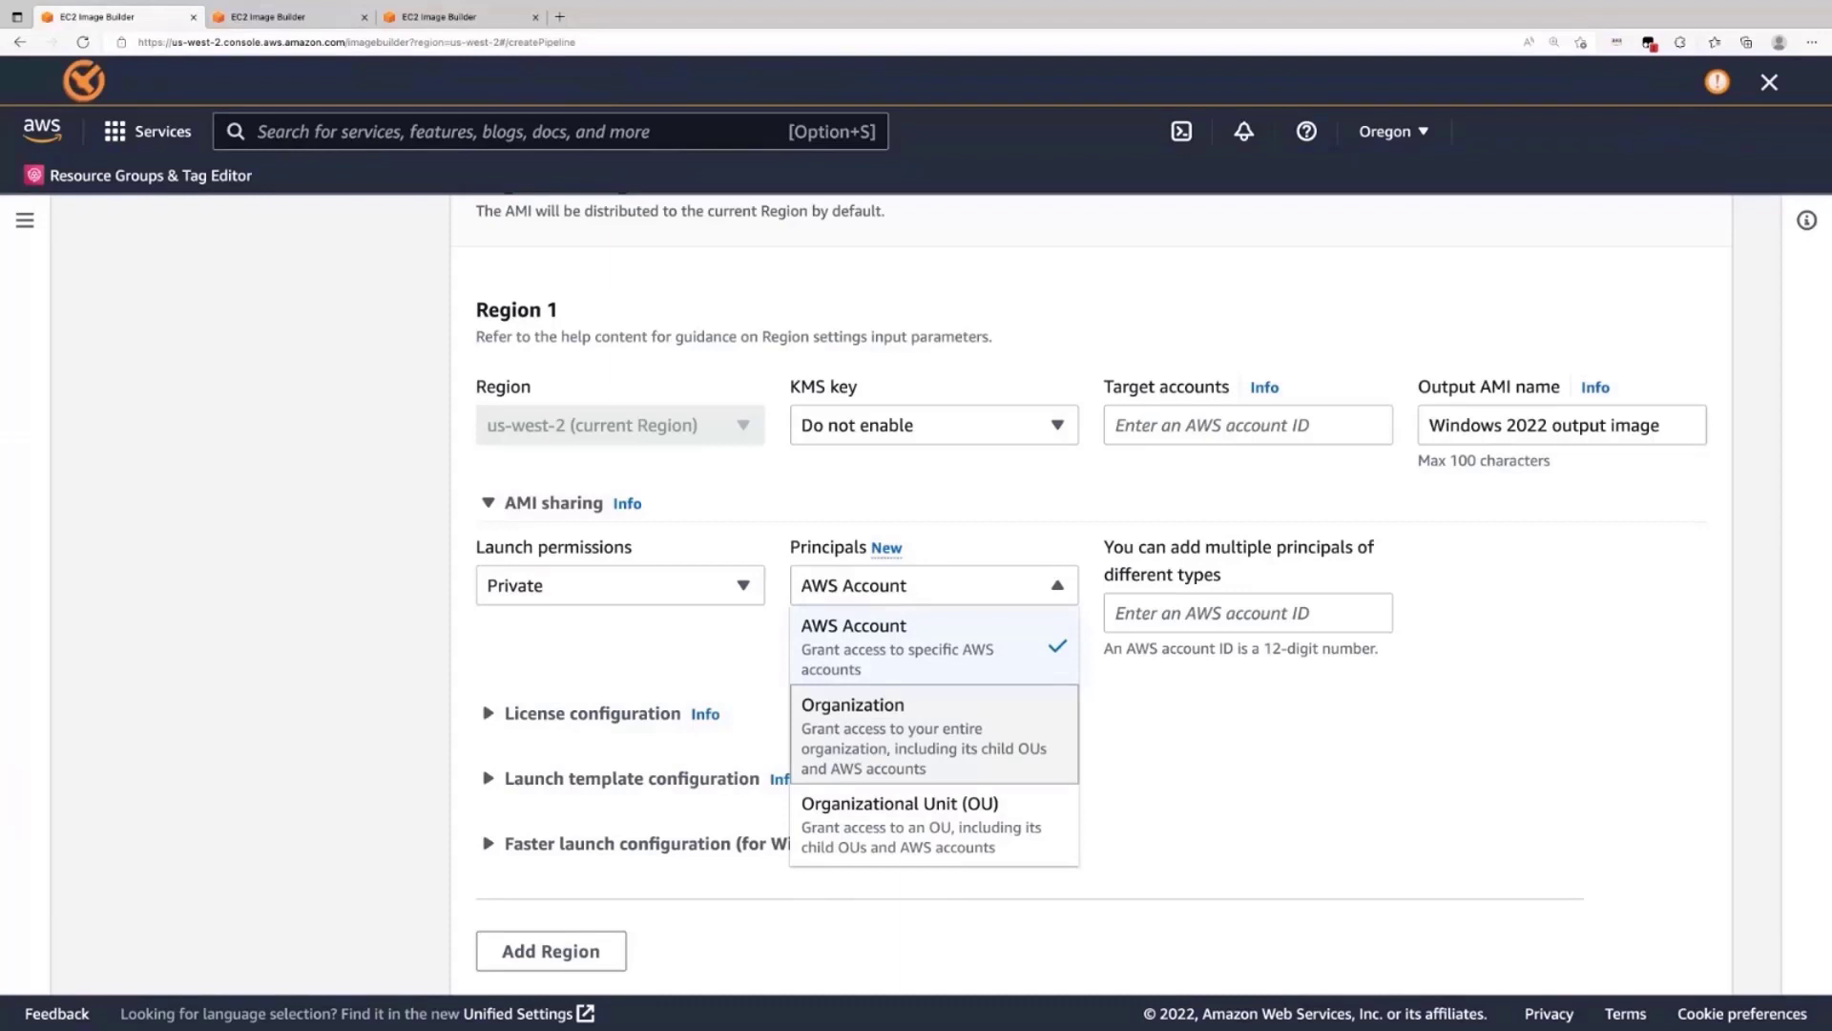
left_click(507, 655)
scroll(563, 496, "down", 1)
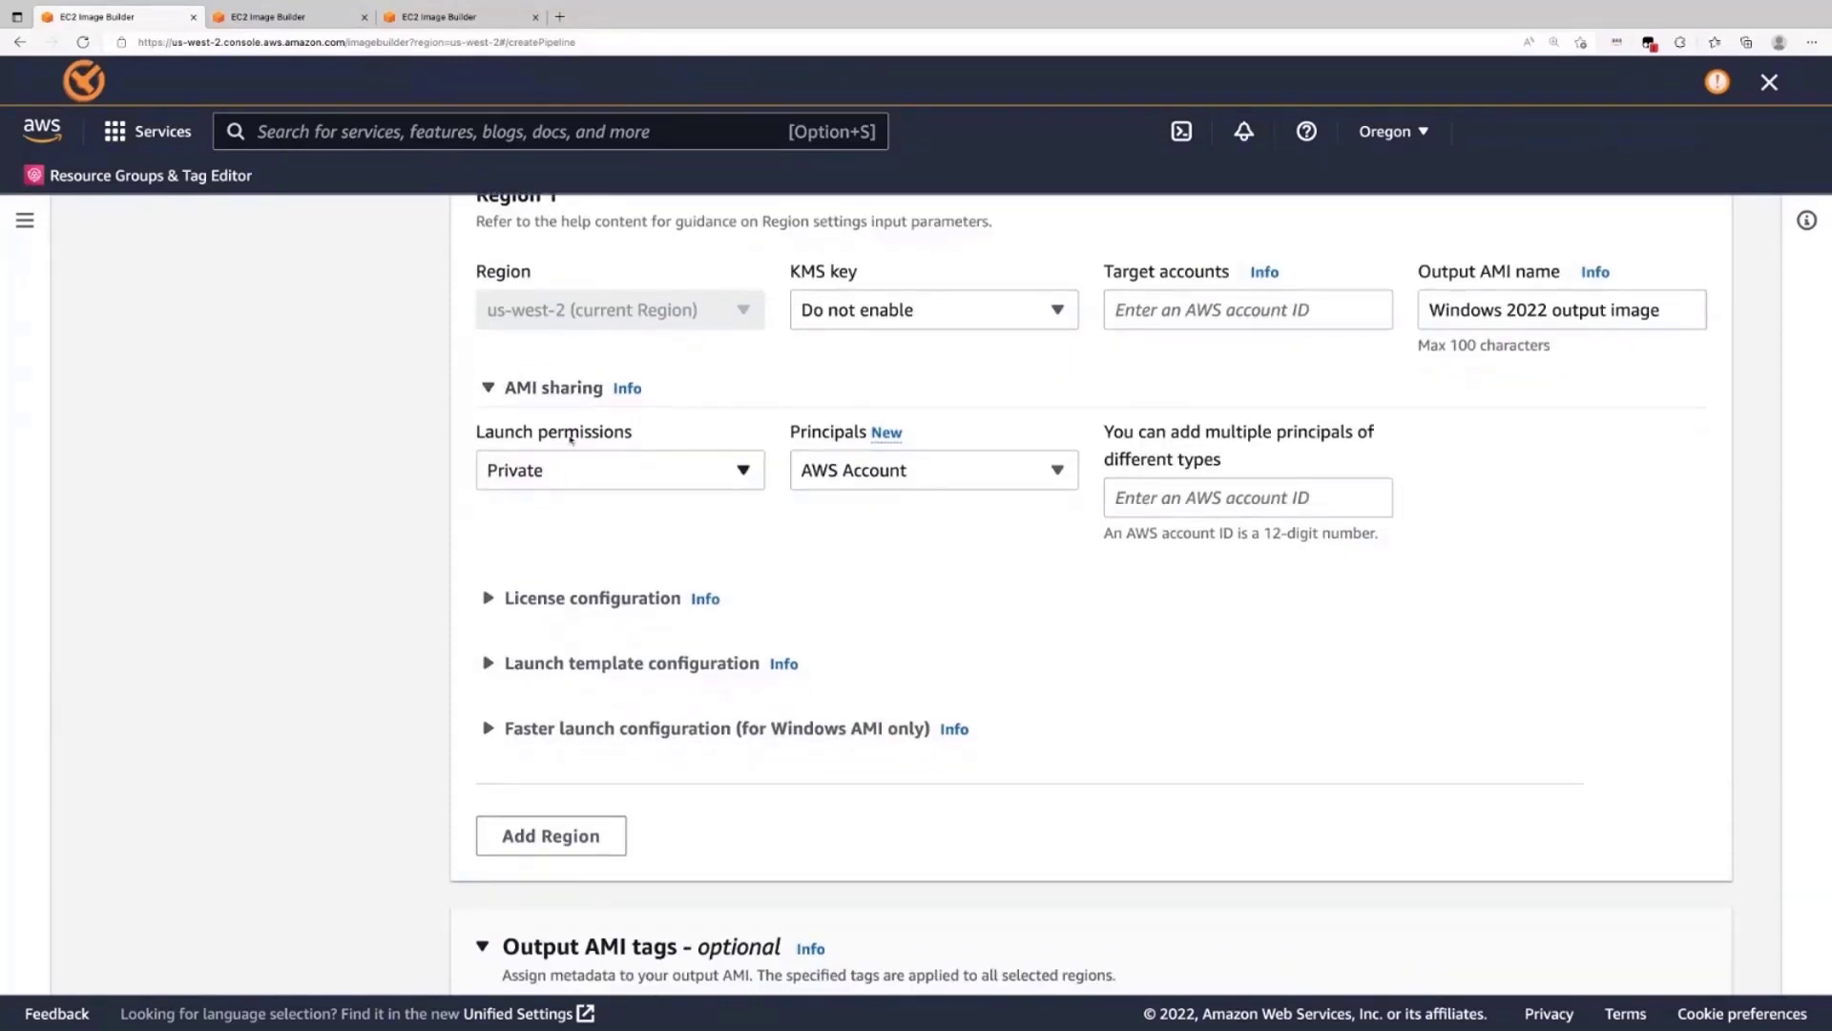
- Associate the license-config-integration-test-default license configuration with Region 1
left_click(534, 601)
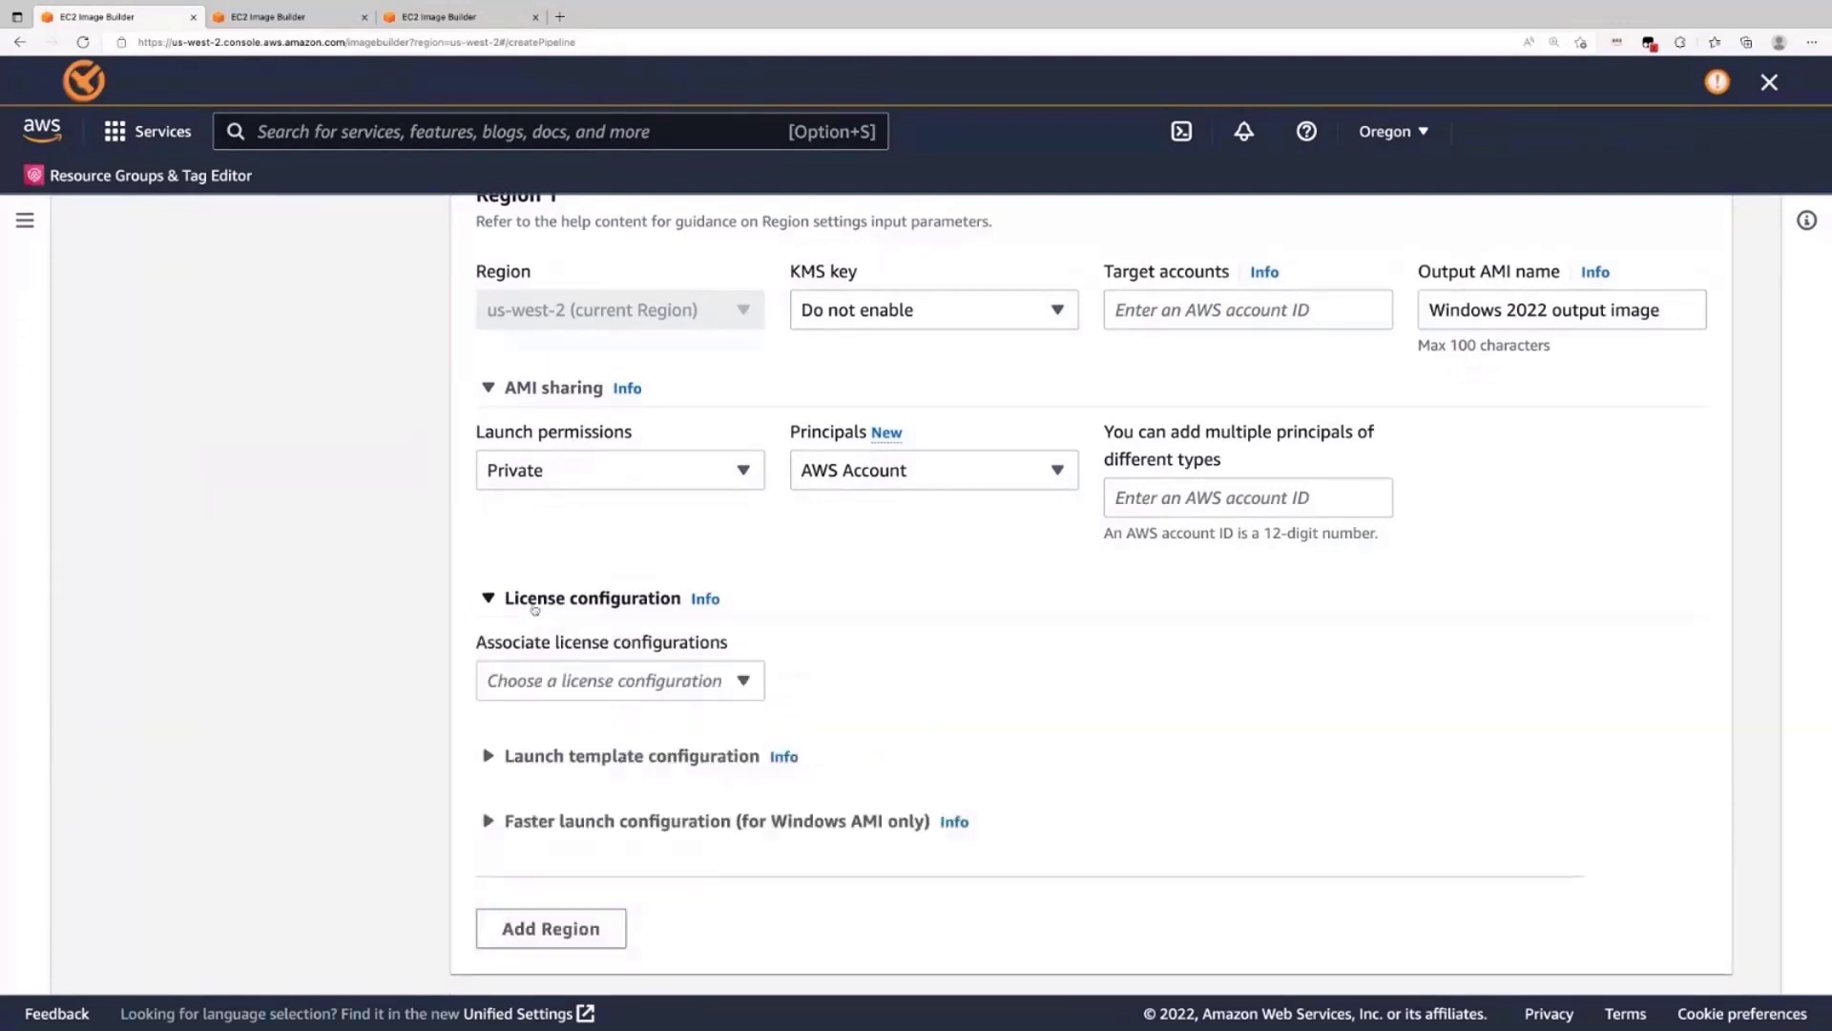
left_click(582, 681)
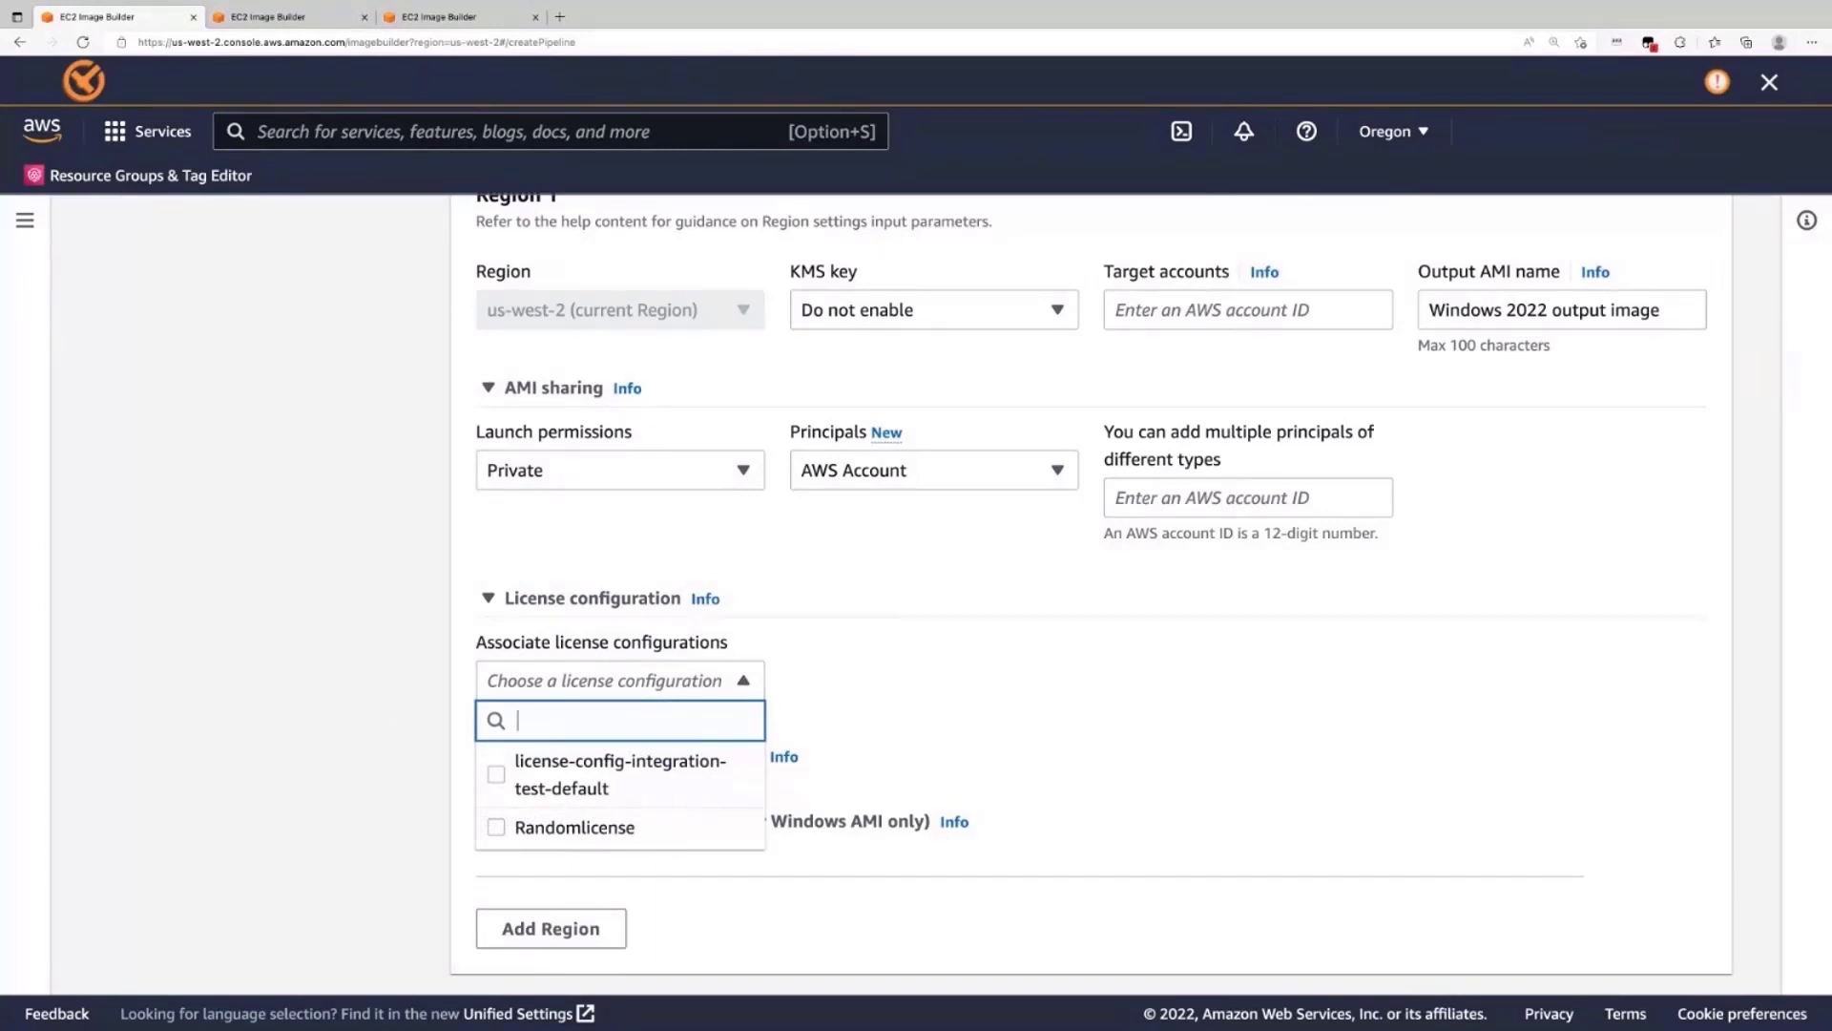
scroll(534, 705, "down", 1)
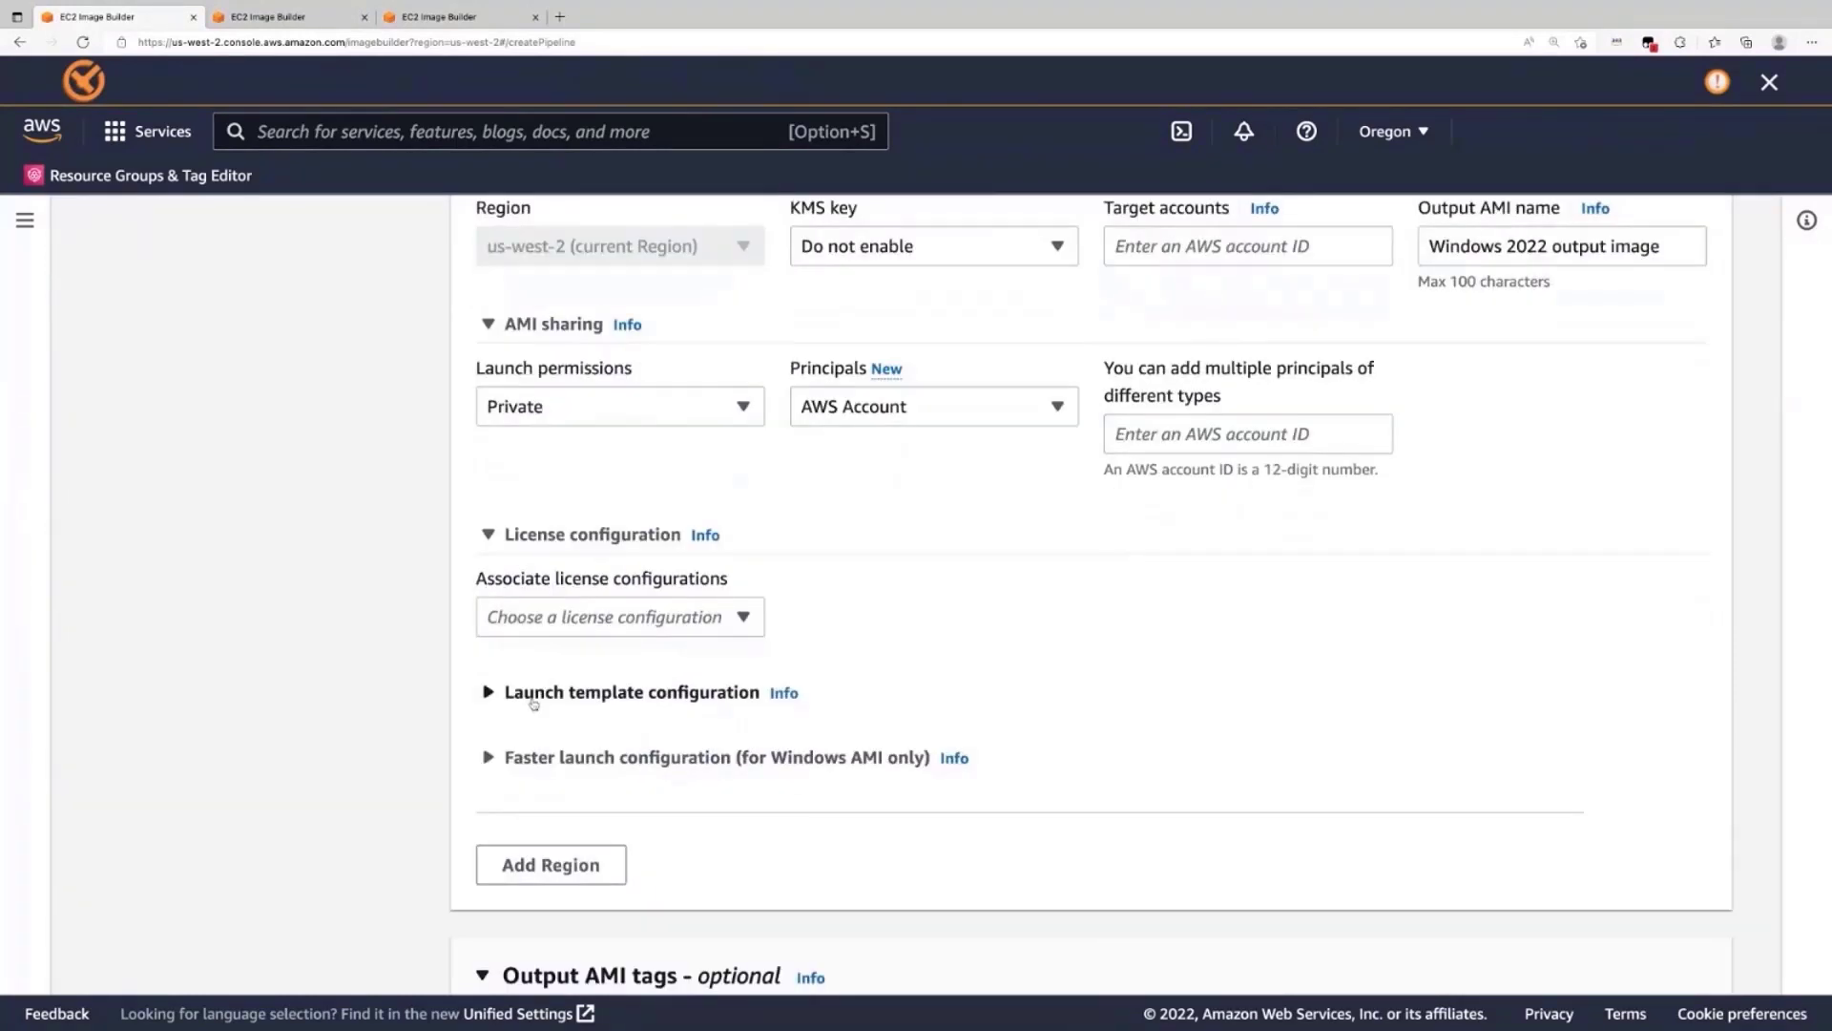
left_click(577, 622)
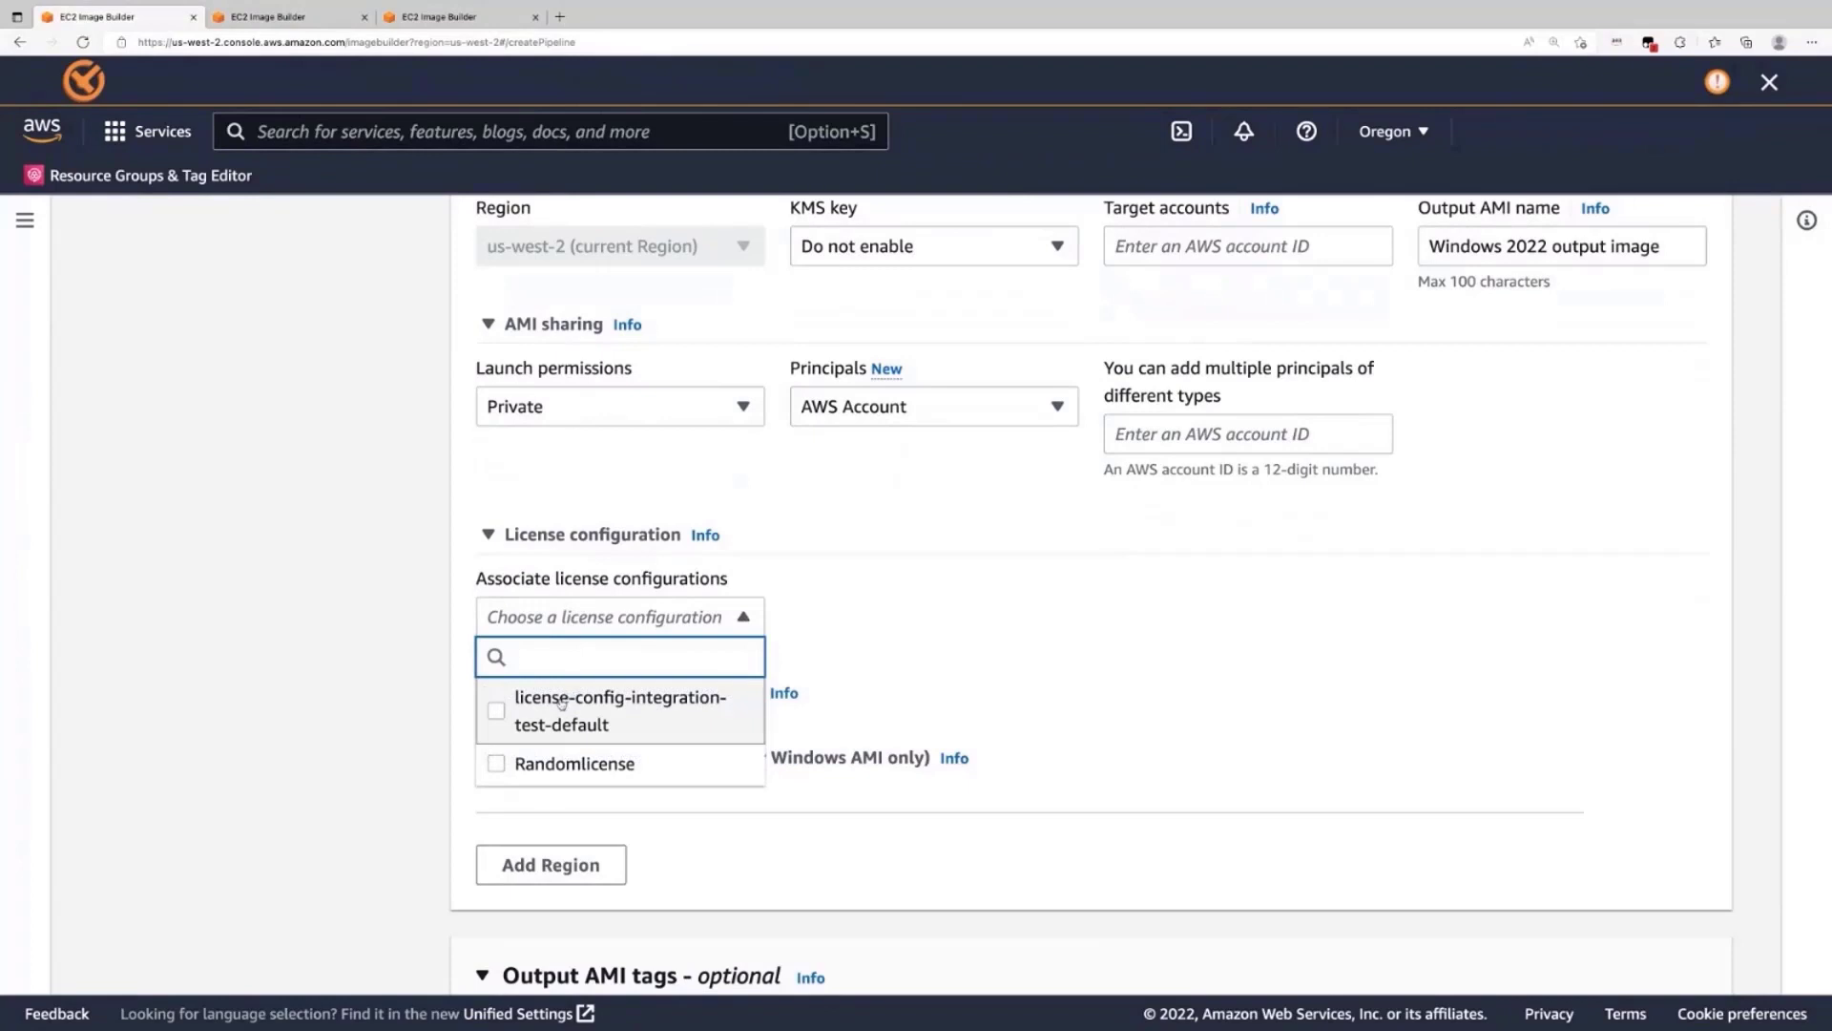
left_click(561, 701)
- Add a launch template configuration to Region 1 using the bug_bash-Launch_Template_AL2 template
left_click(523, 771)
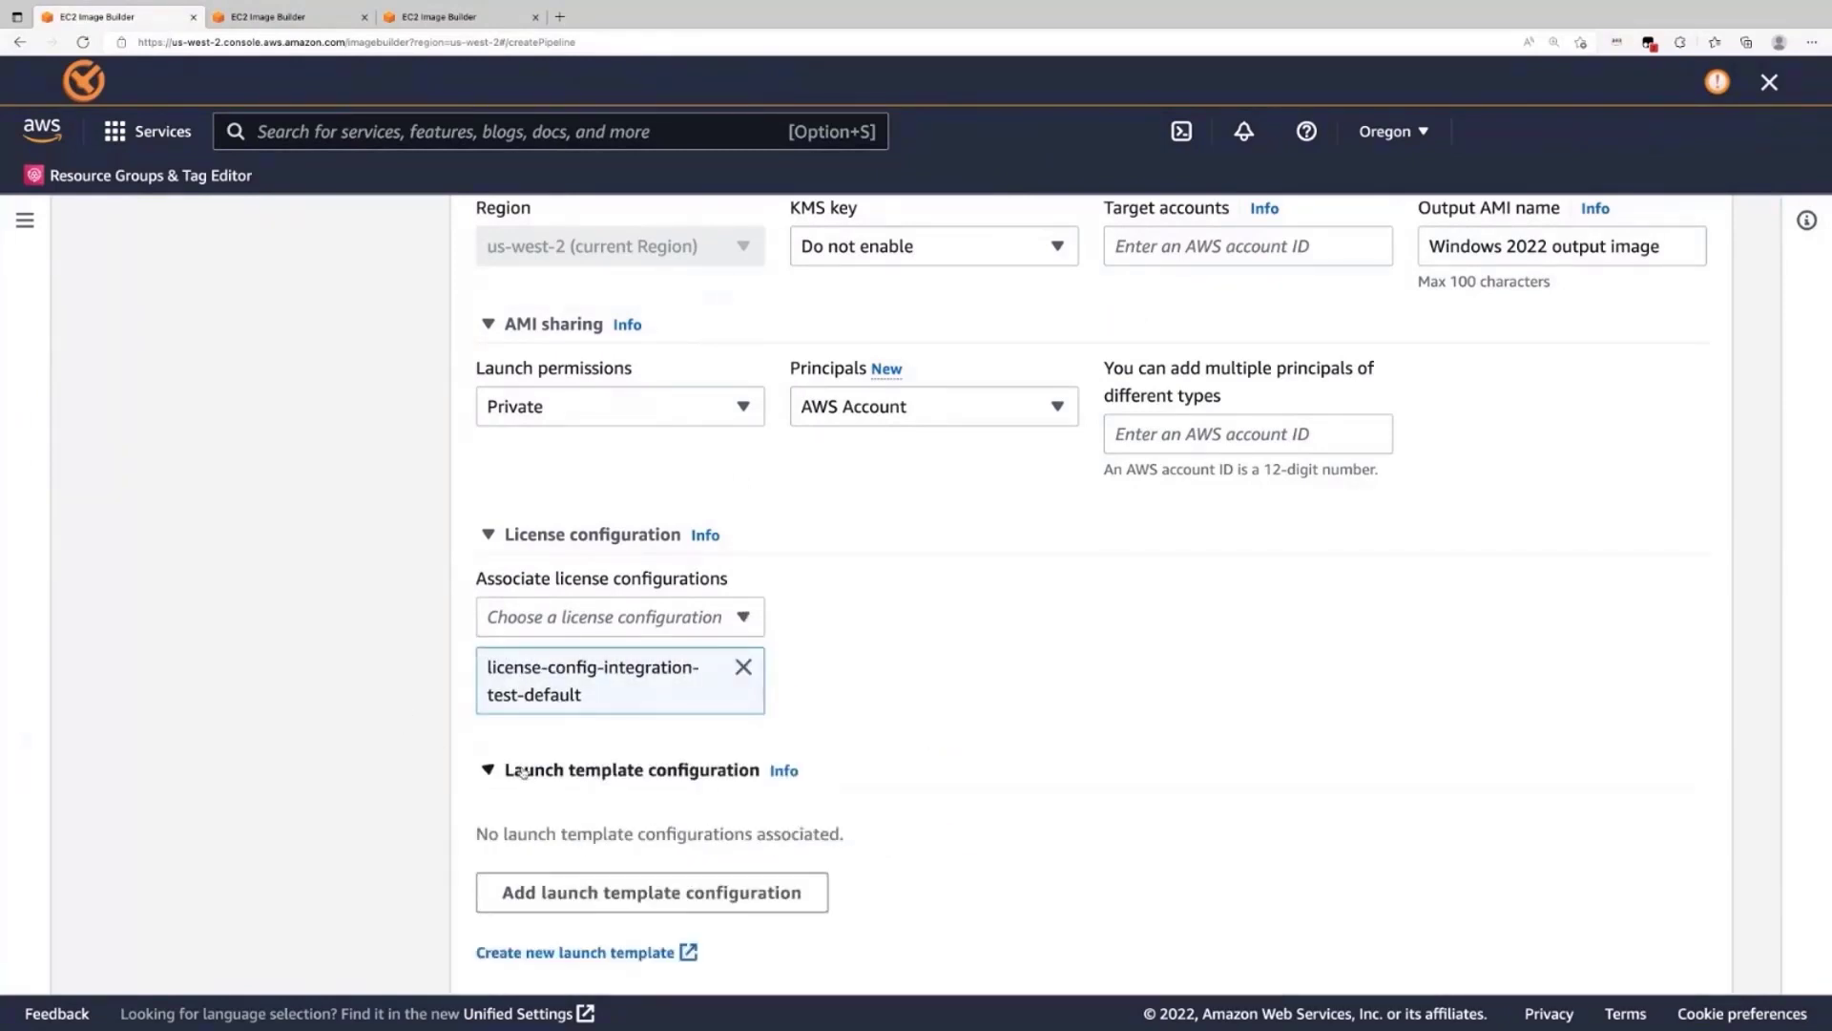
scroll(523, 771, "down", 2)
scroll(610, 797, "down", 1)
left_click(619, 703)
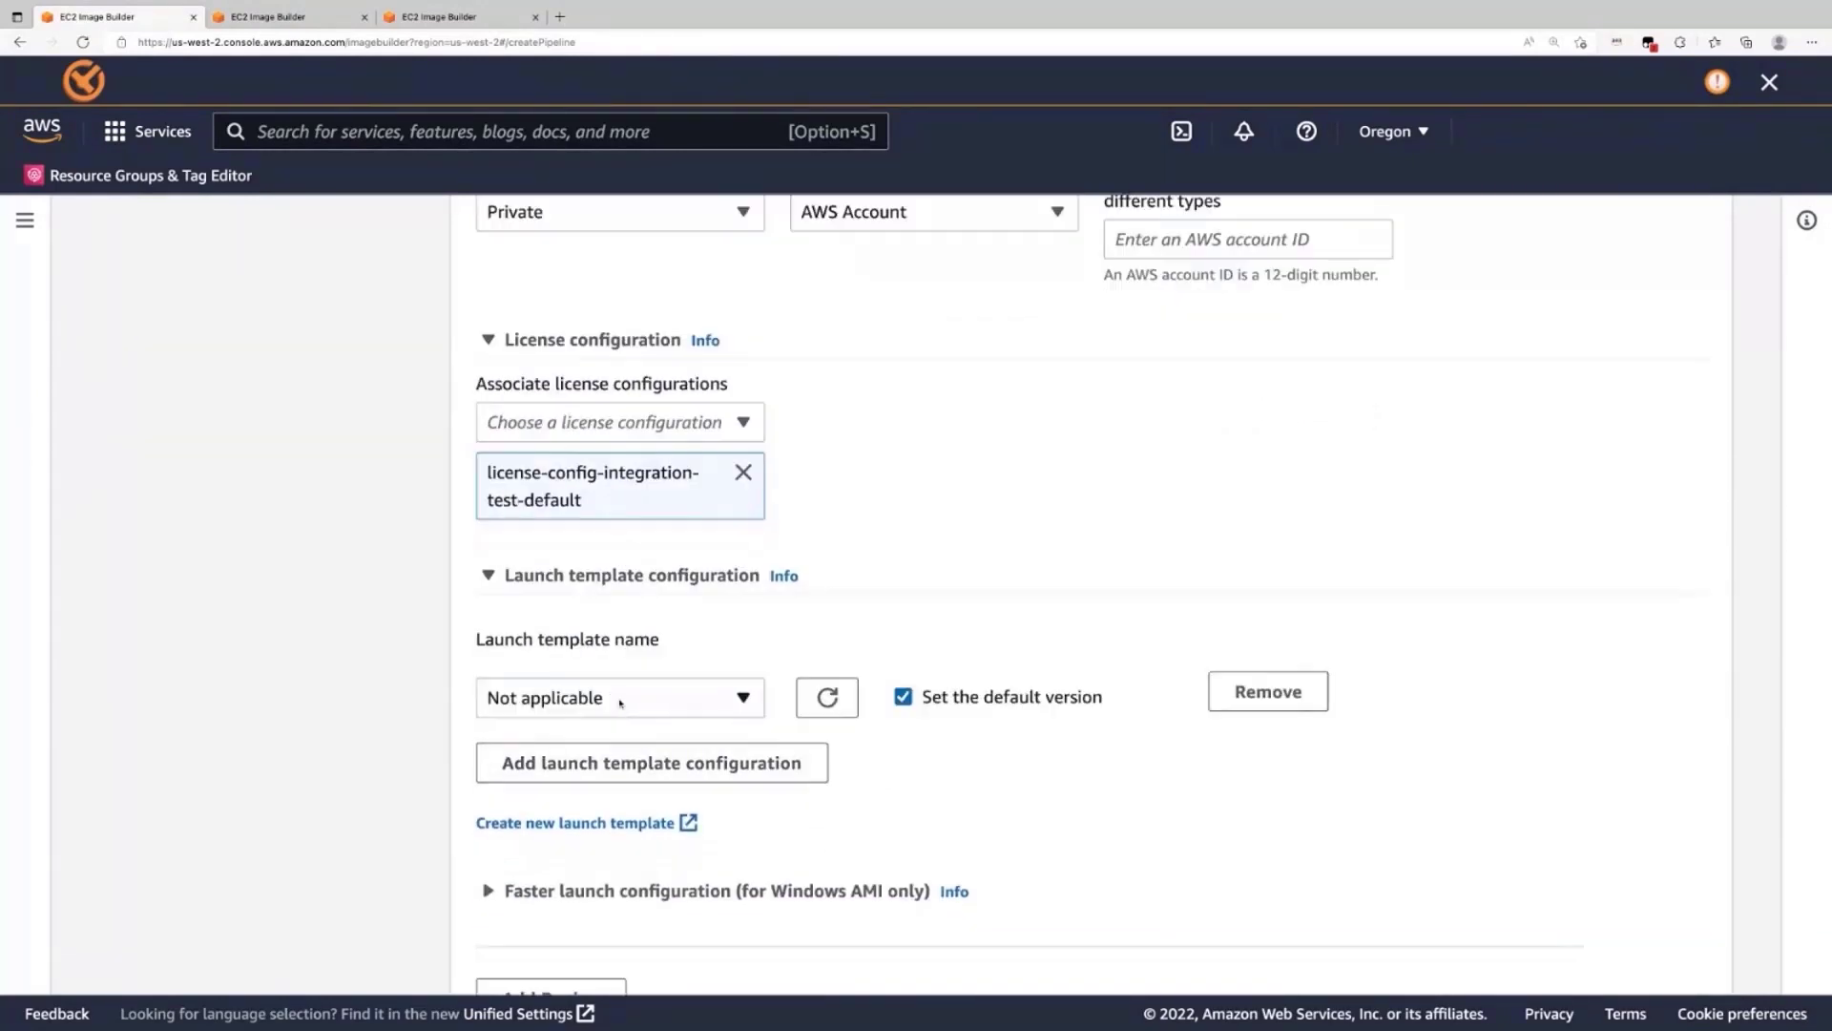
left_click(618, 699)
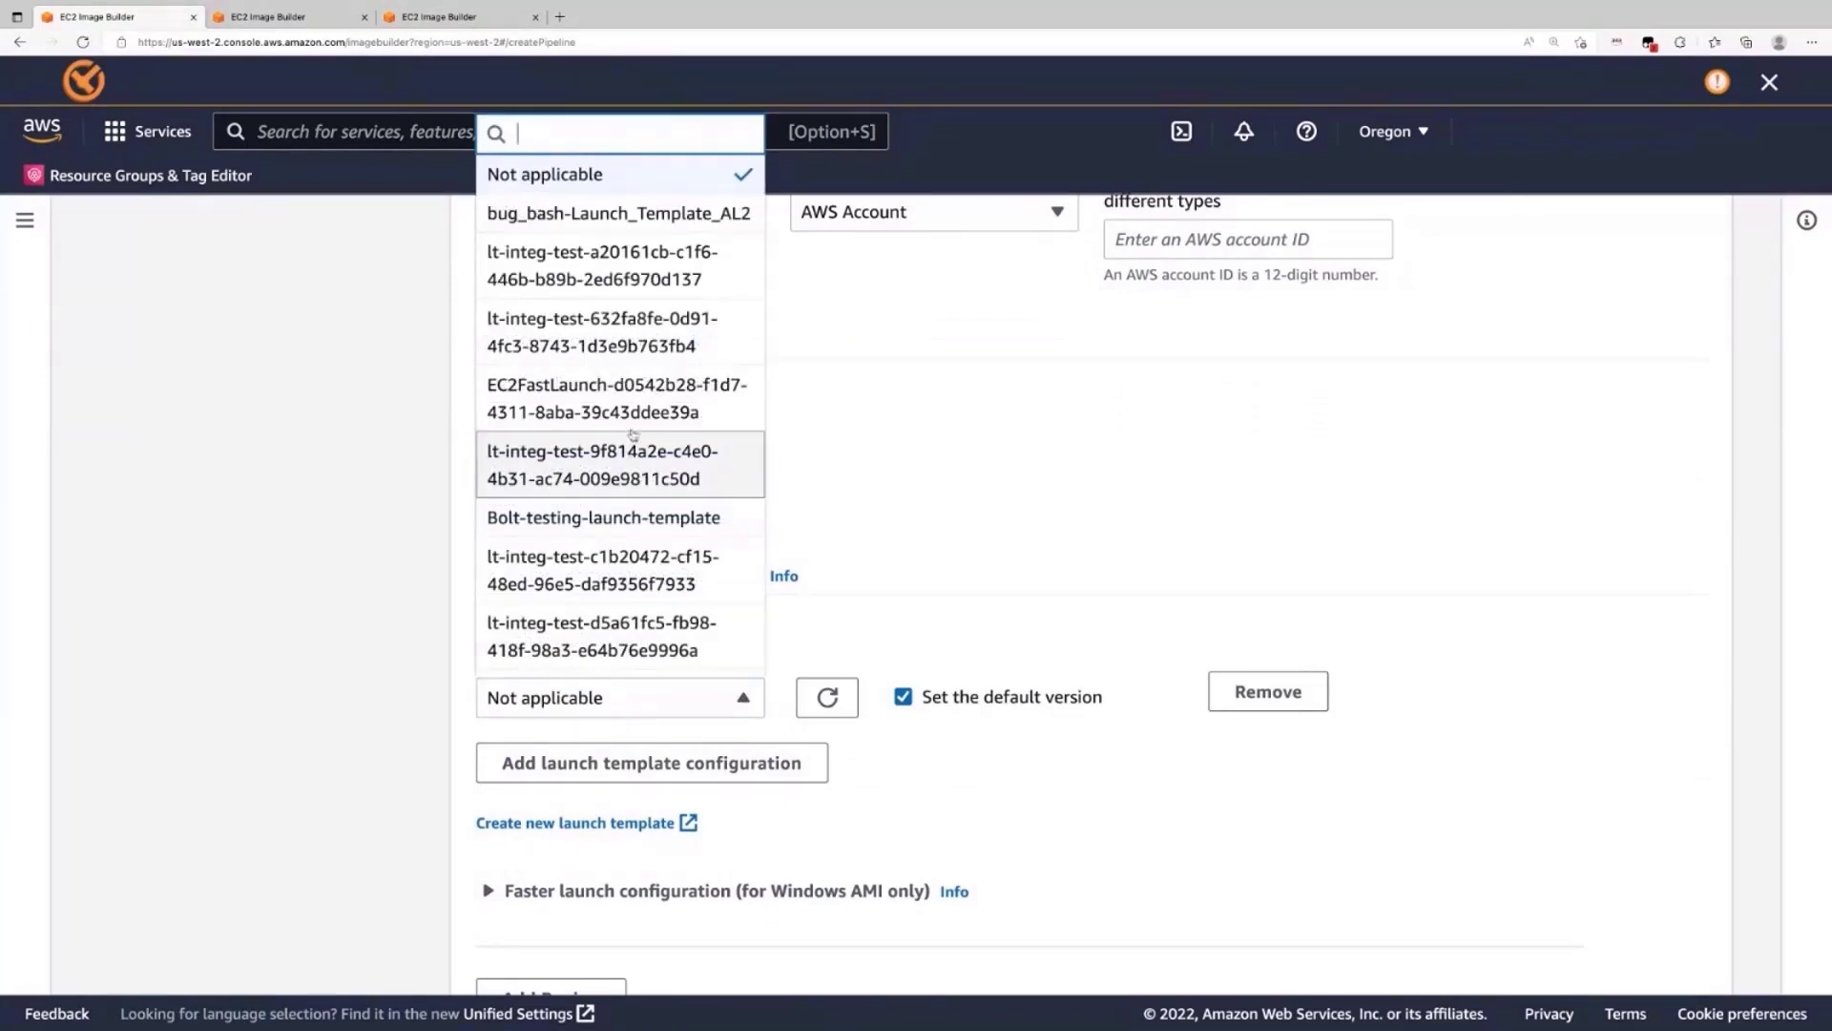
left_click(622, 216)
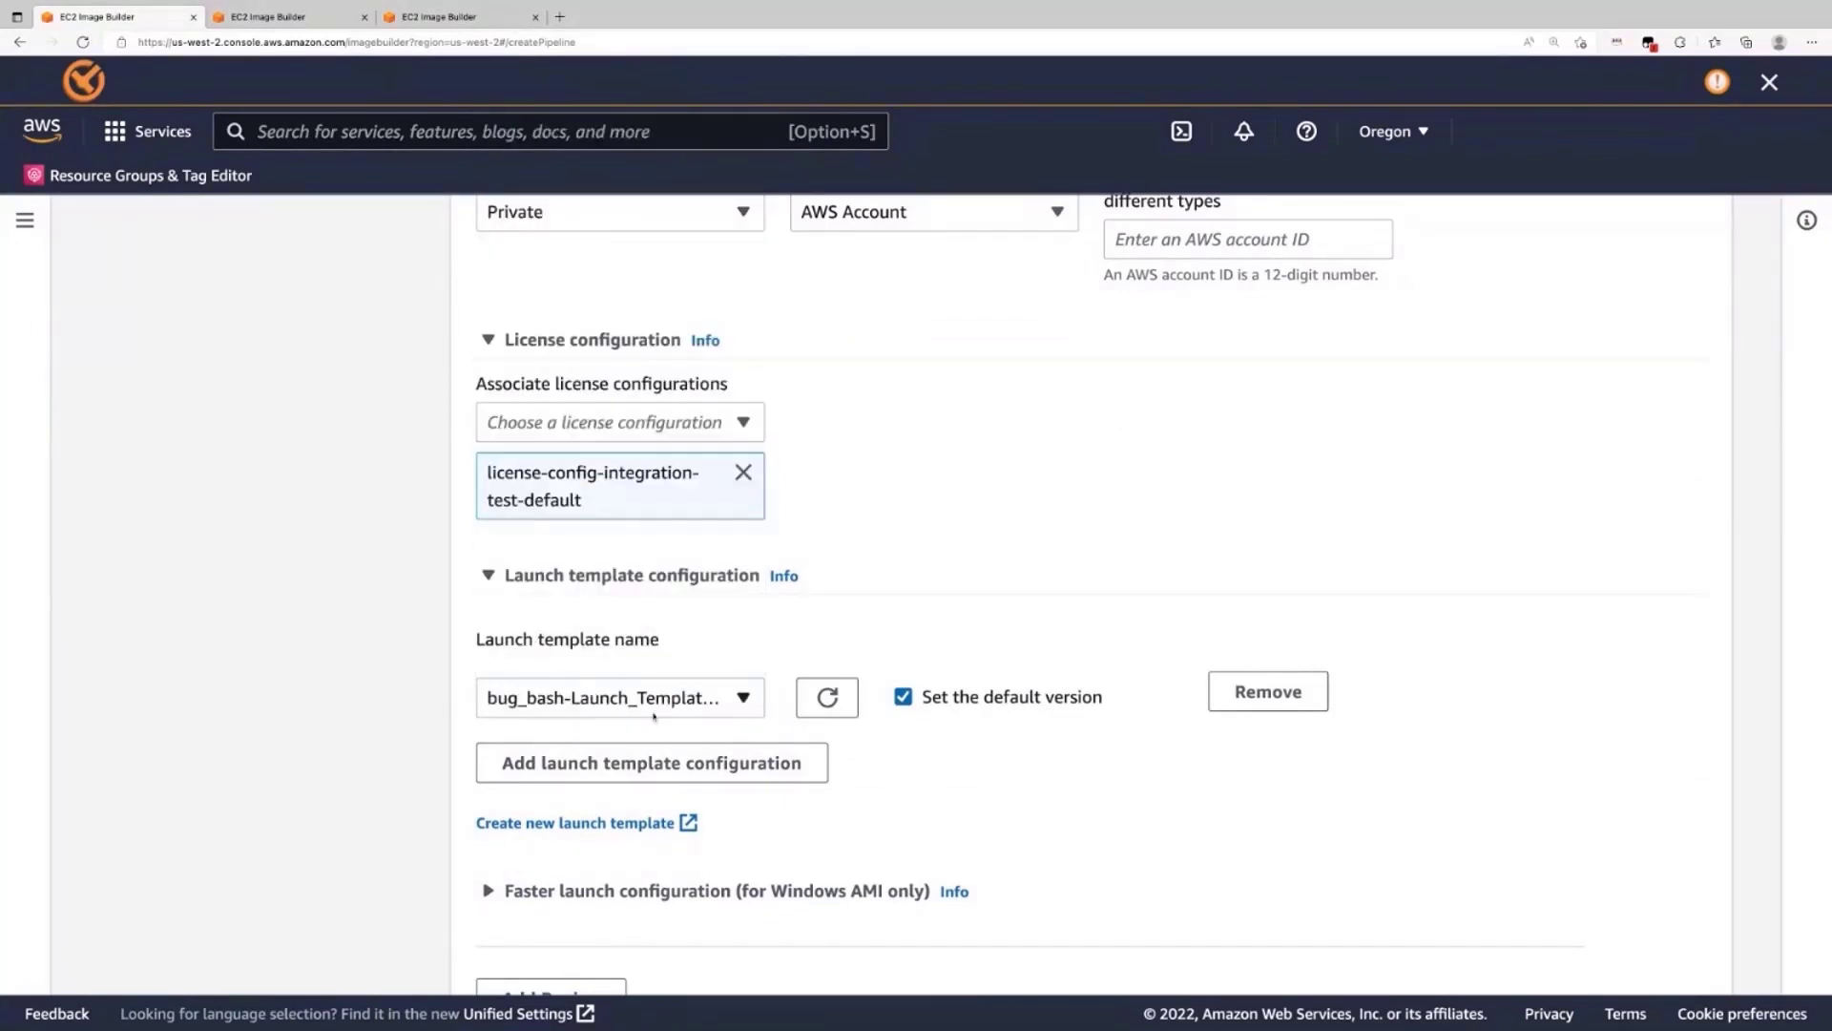
- Add extra launch template configuration rows to Region 1 and remove them, keeping only the bug_bash template
scroll(648, 727, "down", 1)
scroll(850, 707, "down", 1)
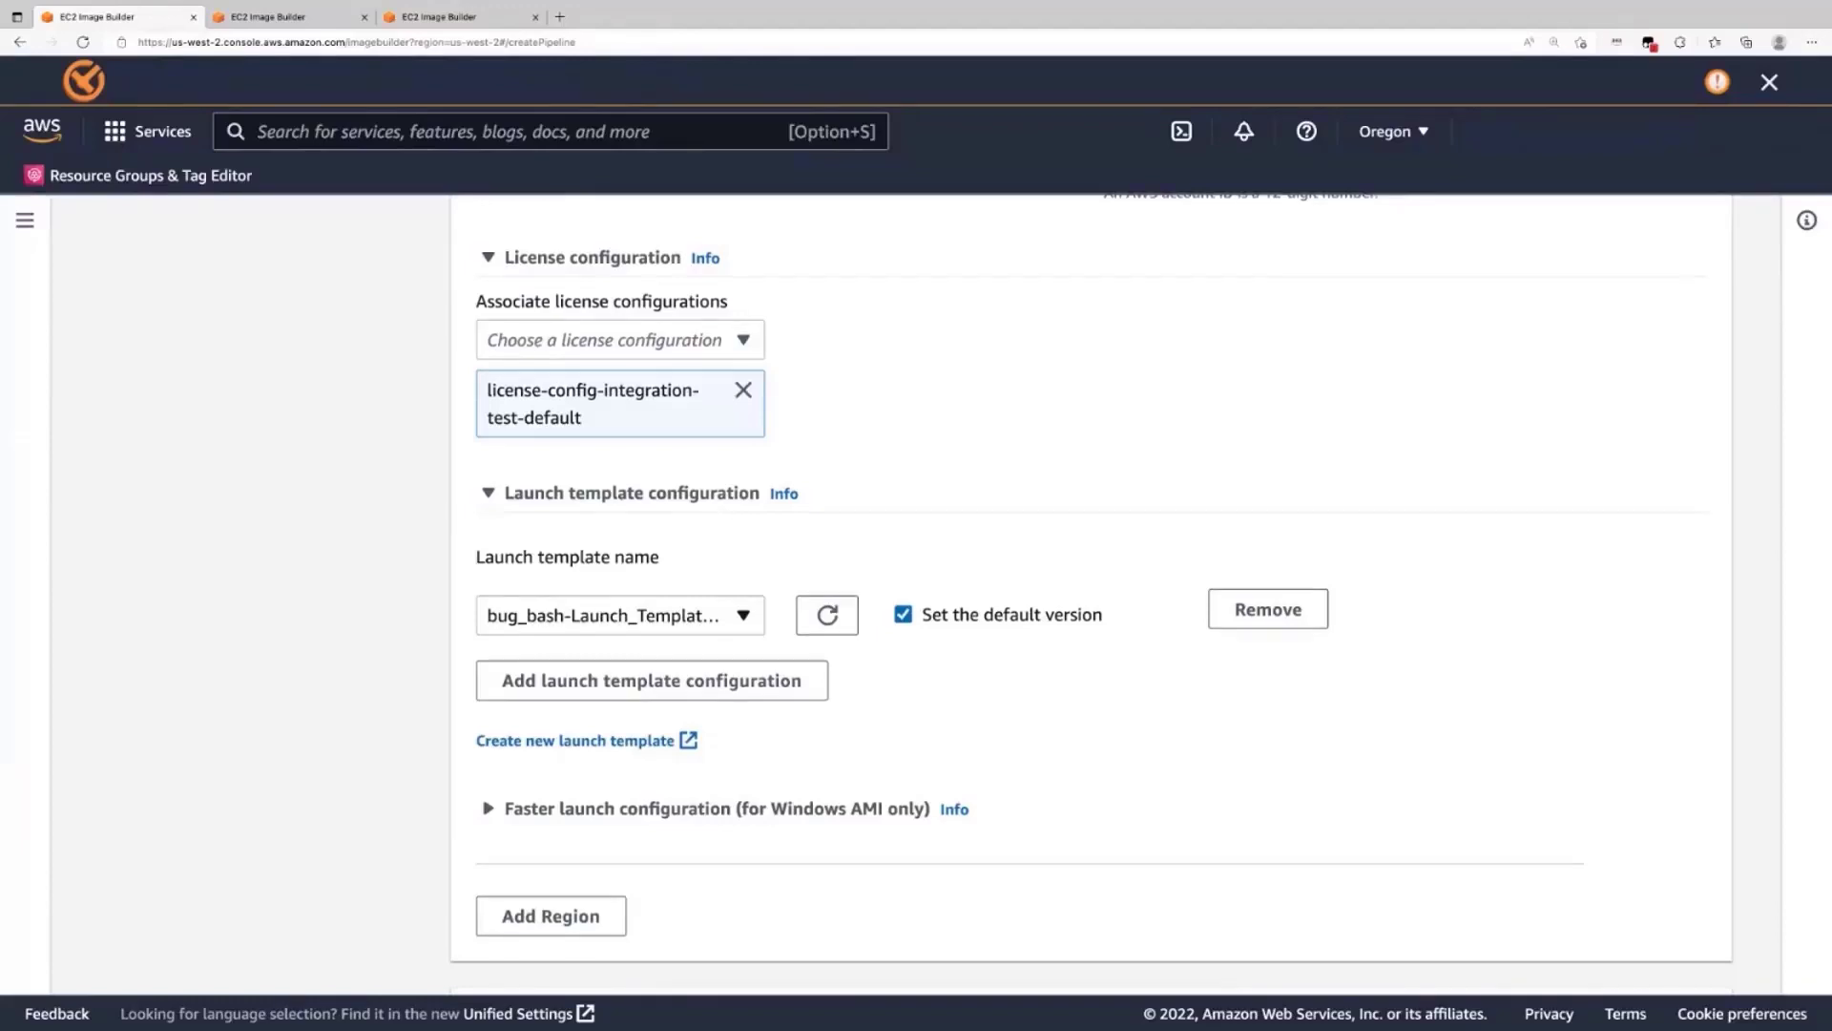
scroll(639, 603, "down", 2)
left_click(639, 603)
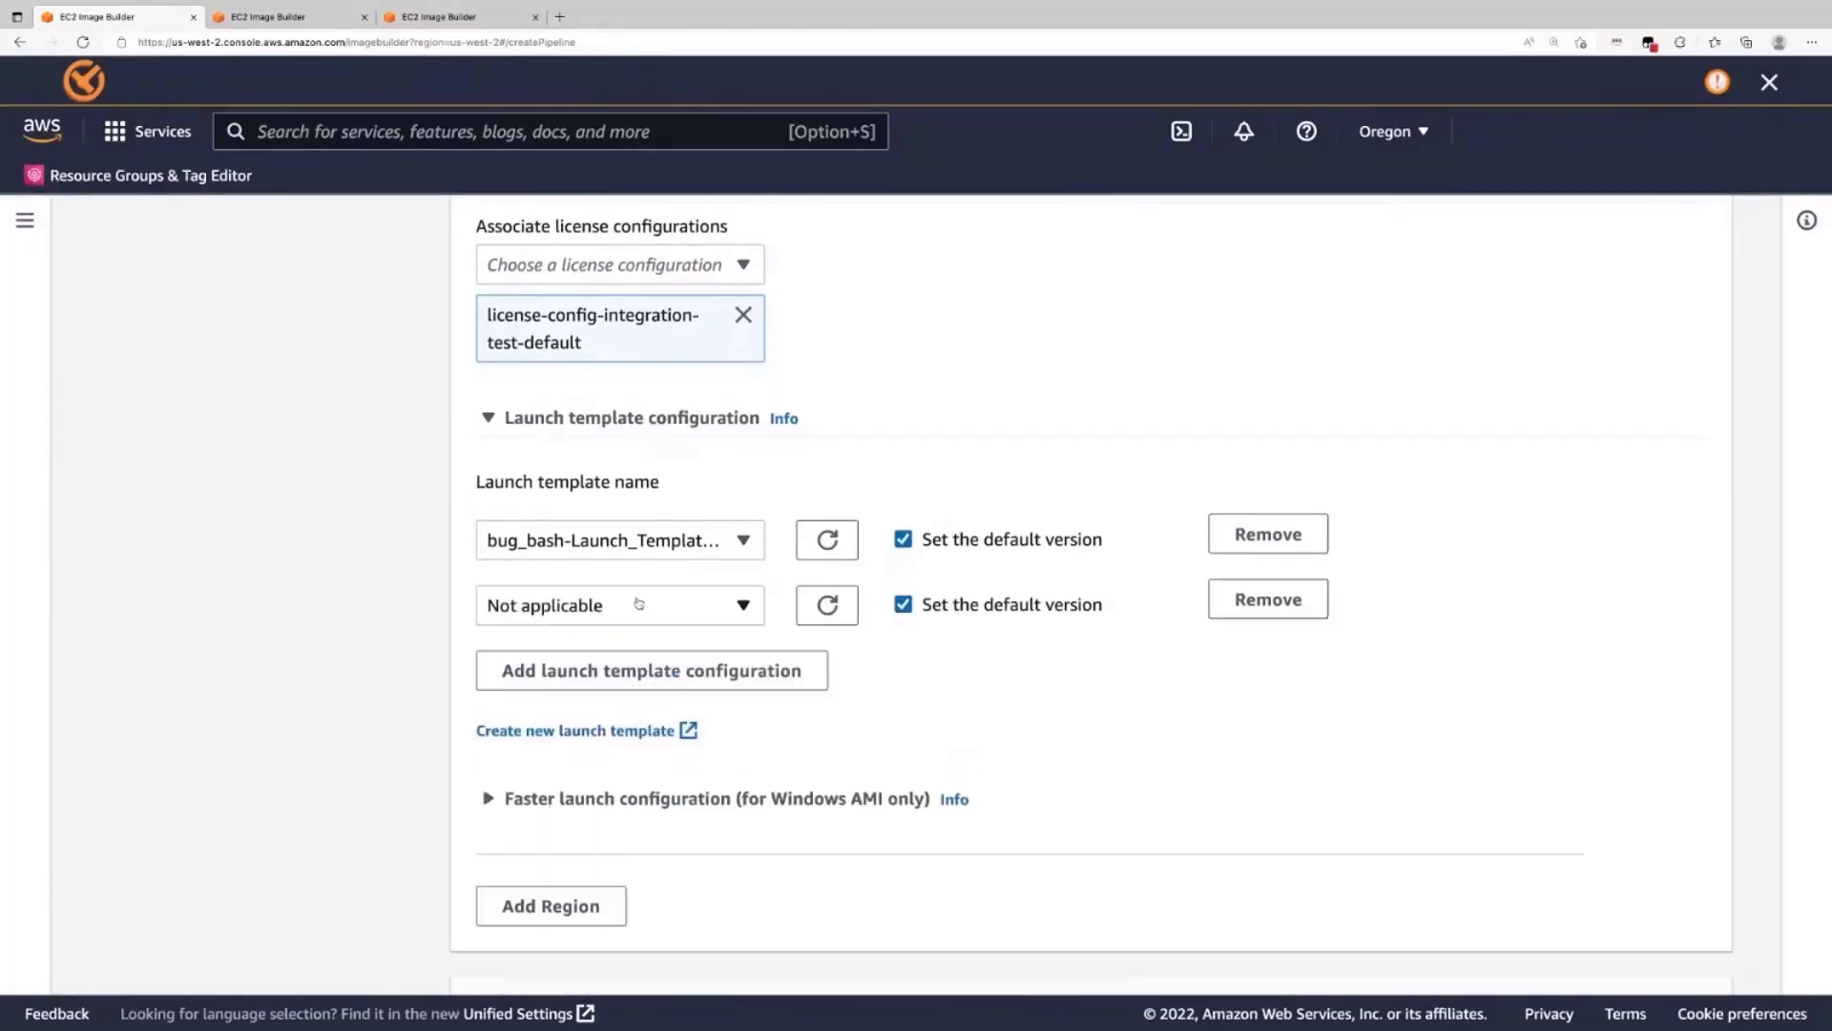
left_click(770, 676)
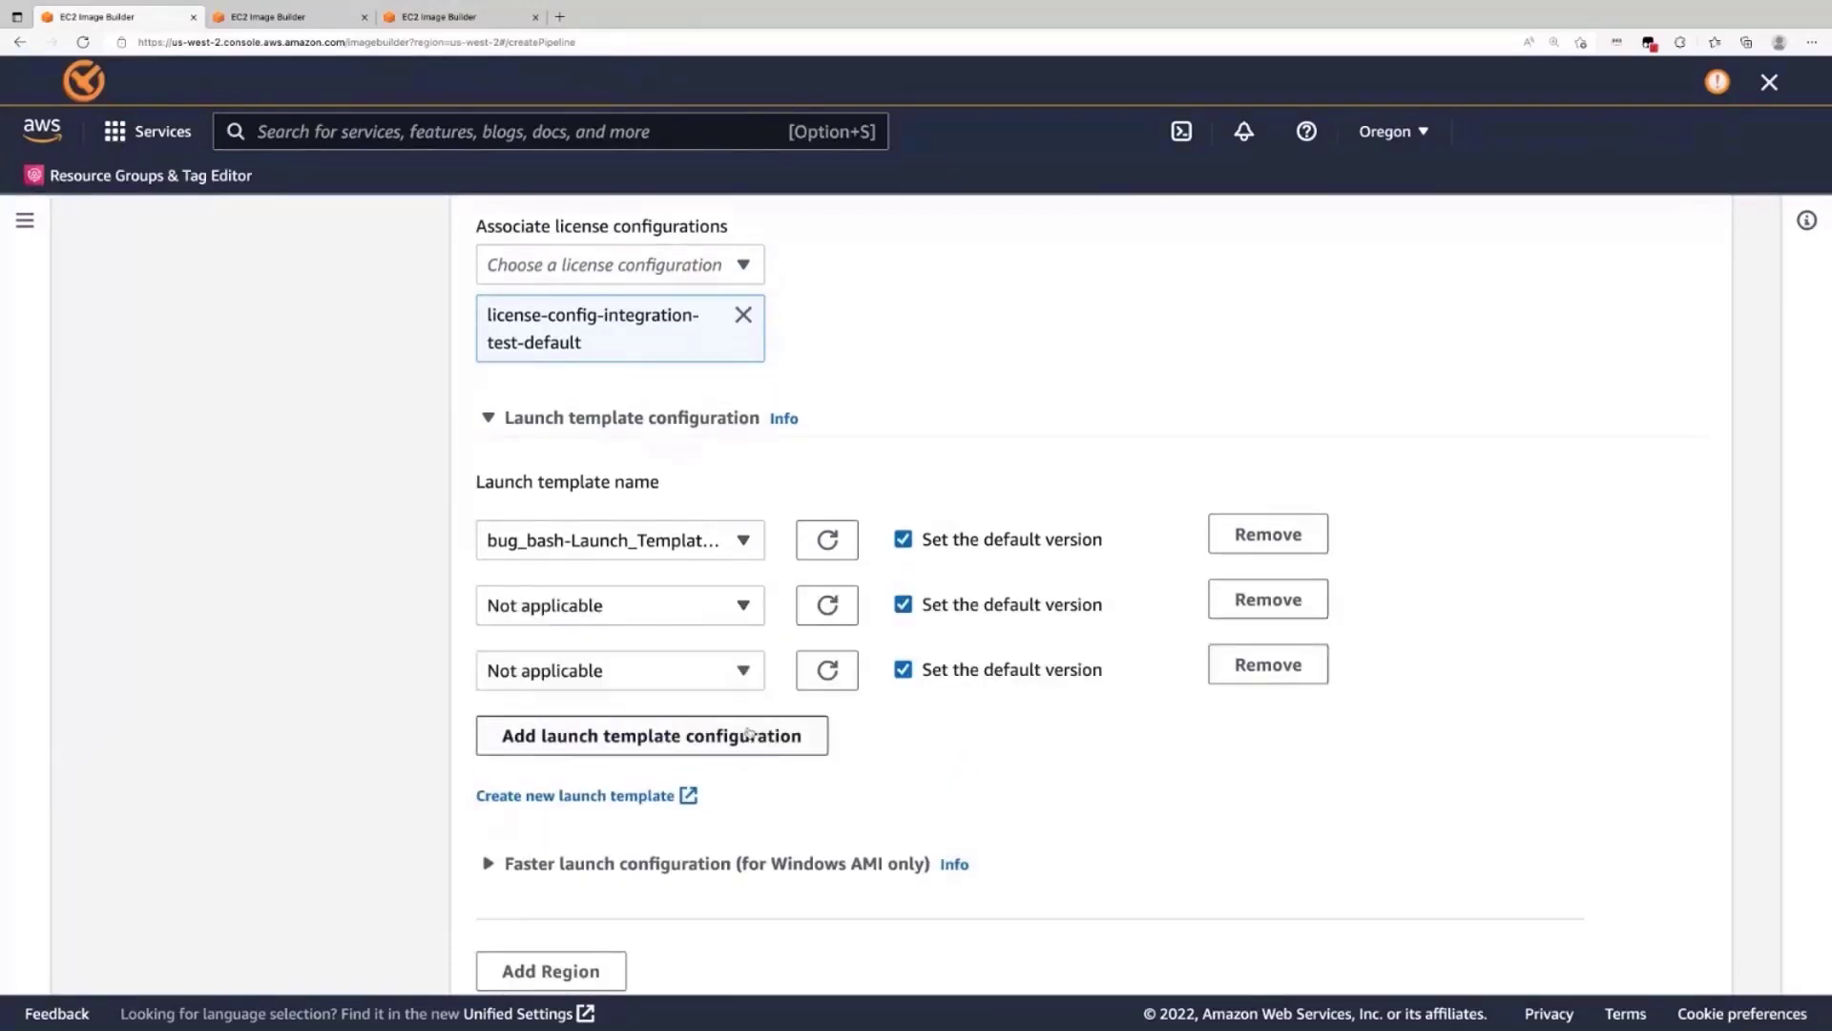
left_click(781, 735)
left_click(1255, 597)
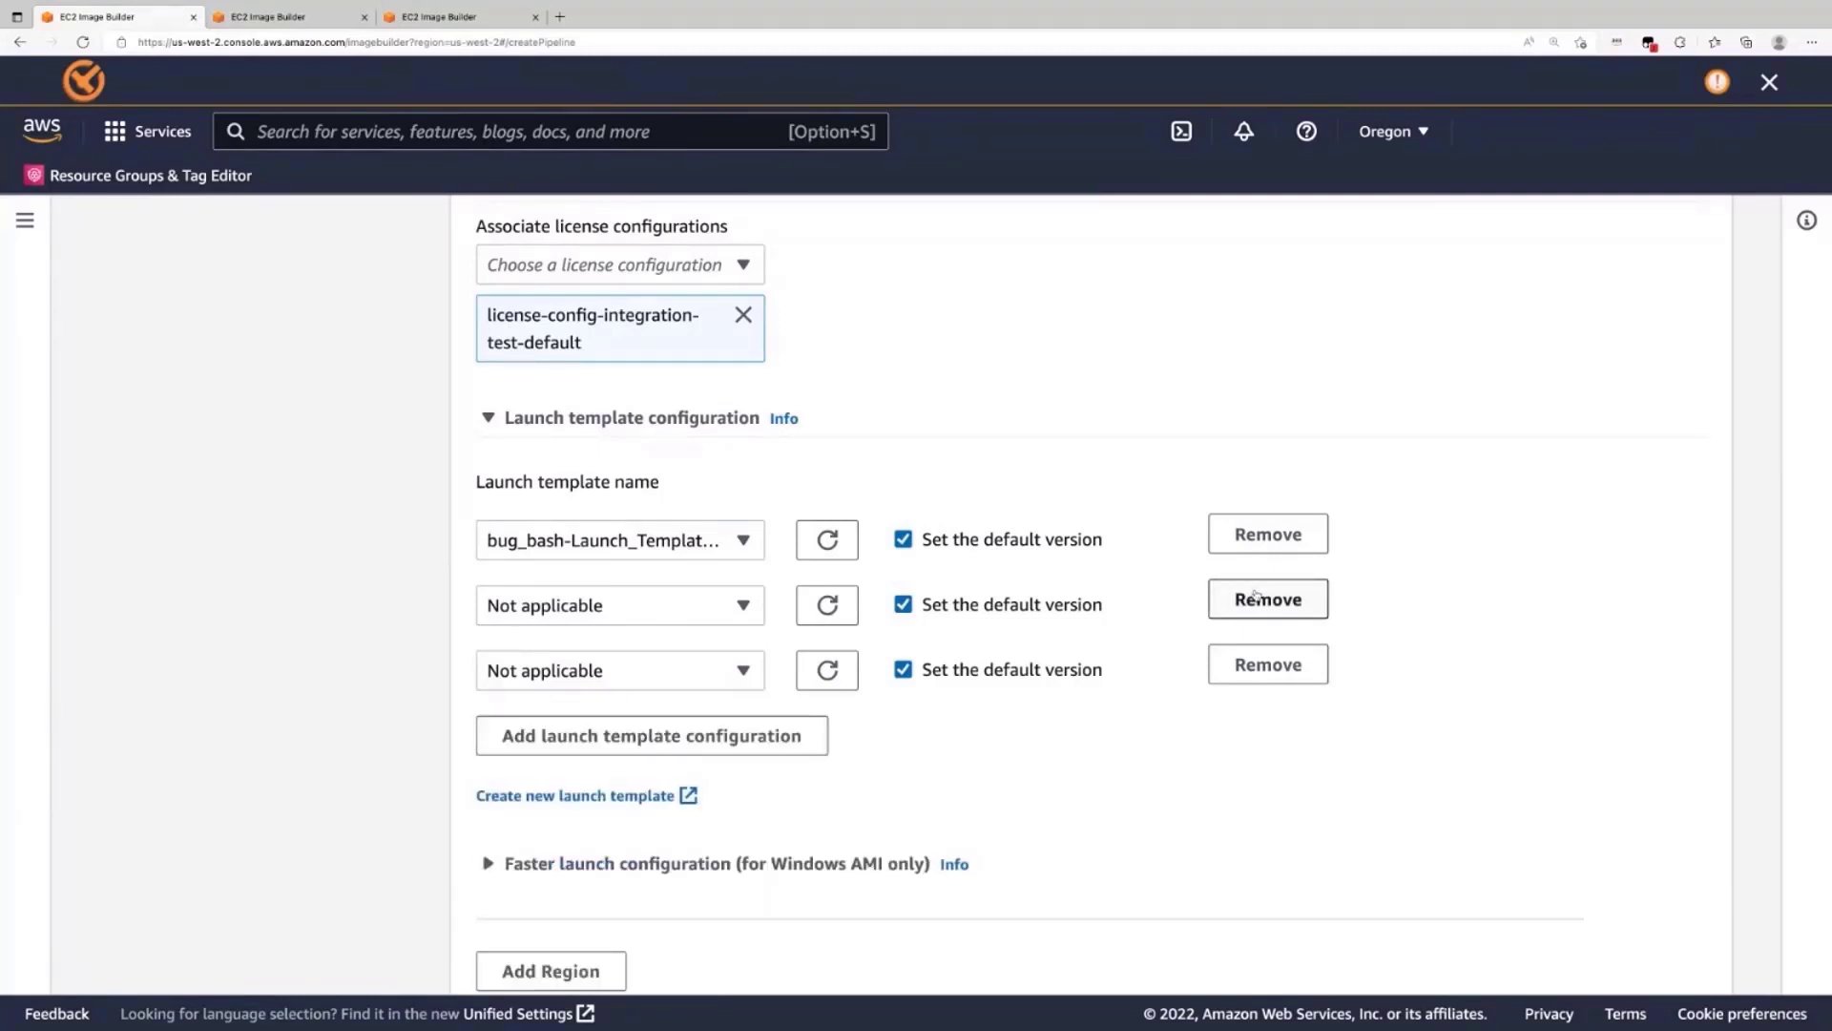
left_click(1256, 597)
left_click(1256, 598)
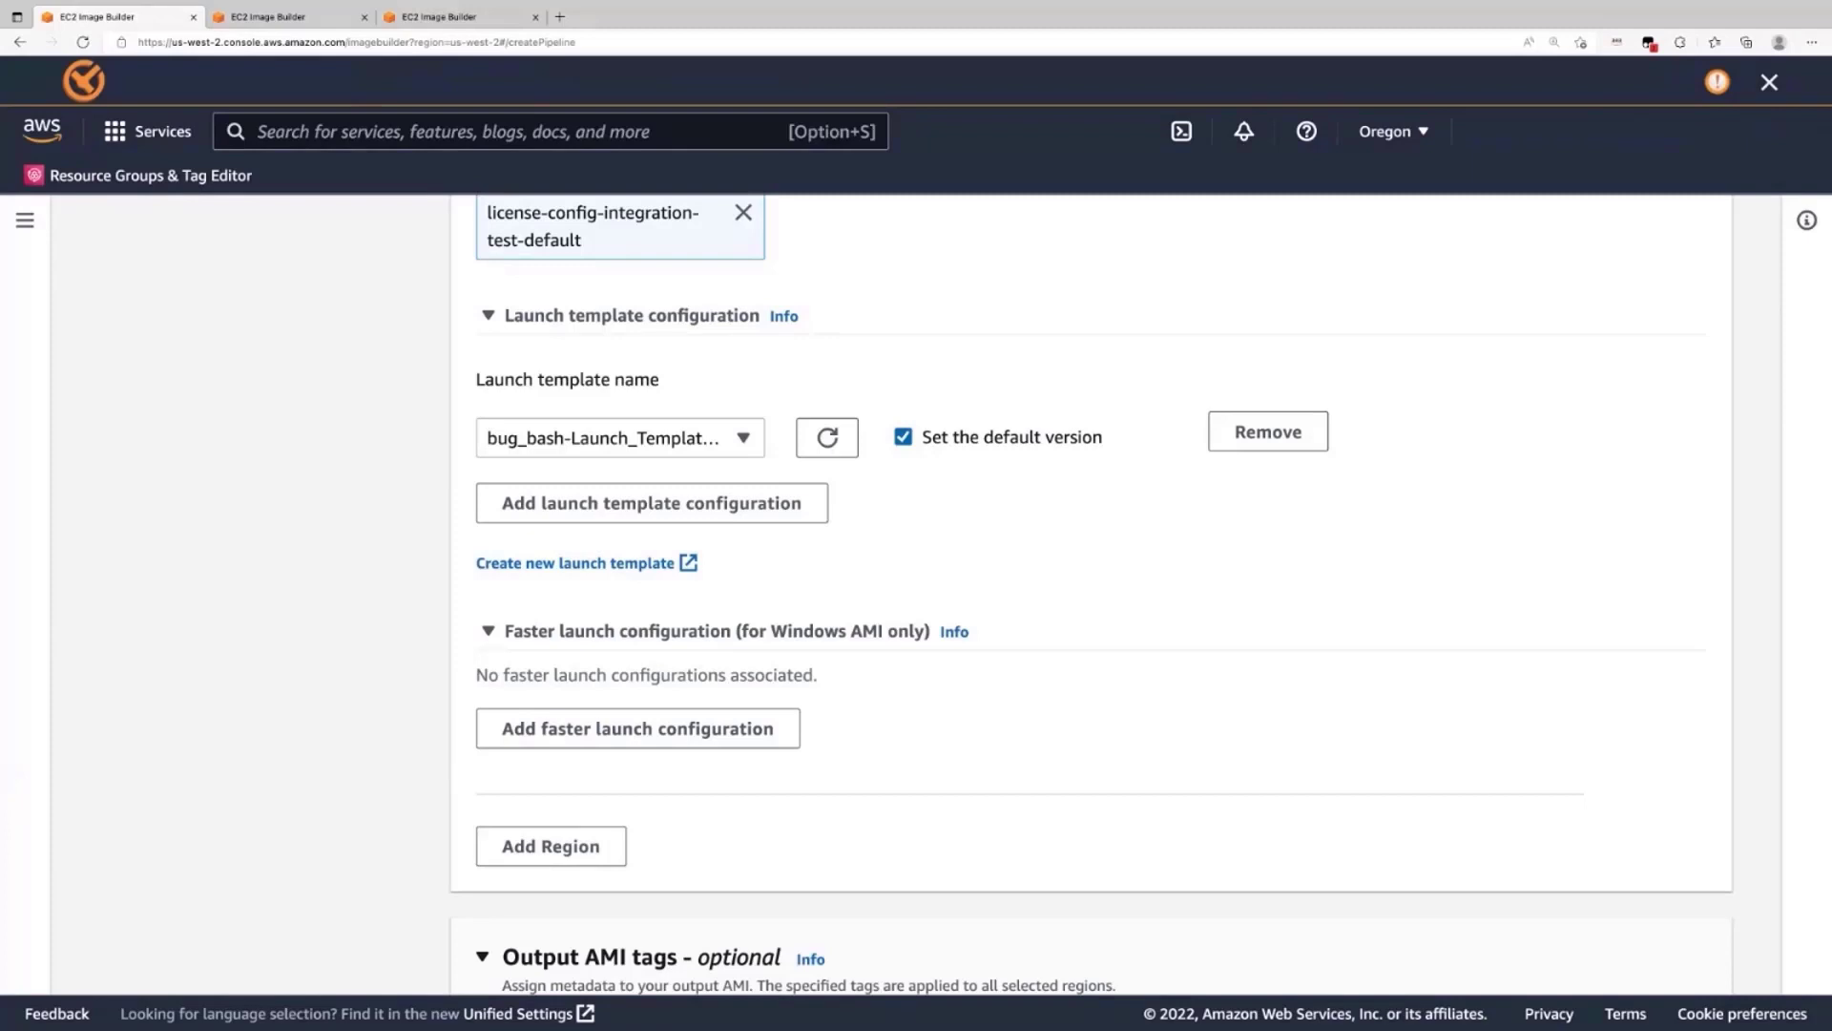
- Add a faster launch configuration for Windows AMIs to Region 1 and review its optional settings
left_click(584, 733)
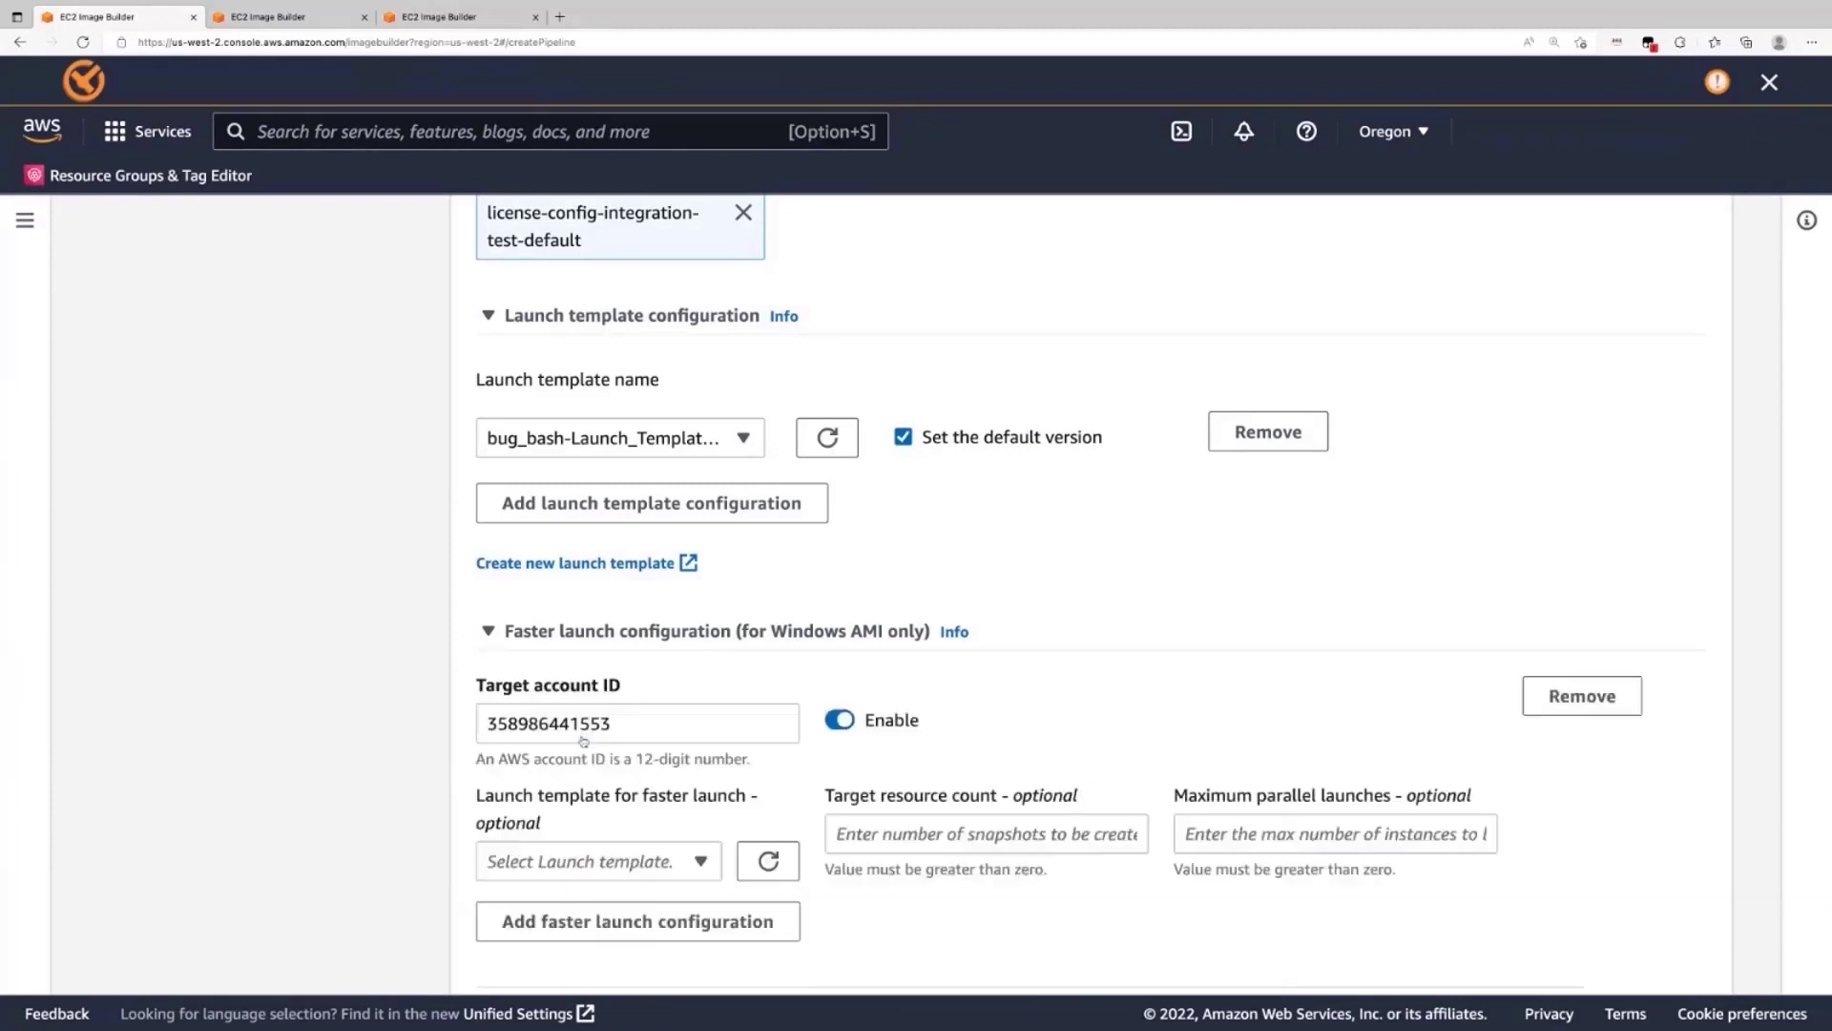
scroll(718, 742, "down", 1)
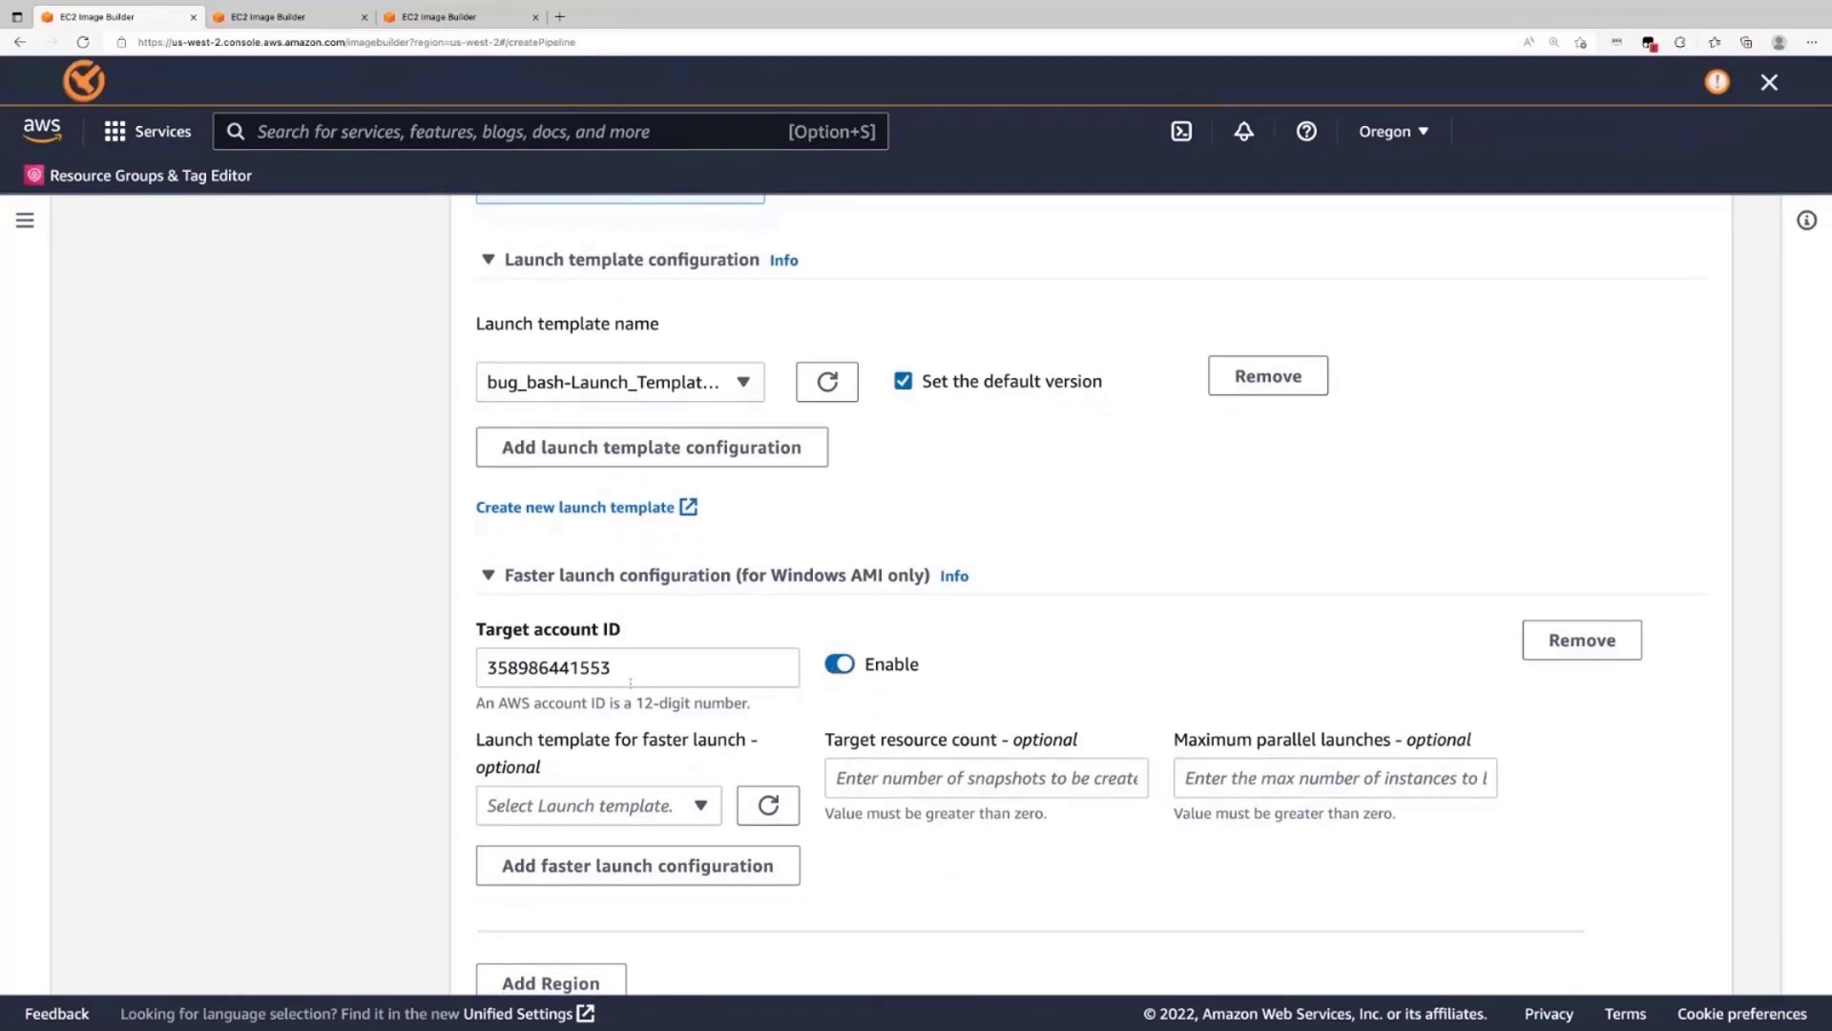
scroll(648, 706, "down", 1)
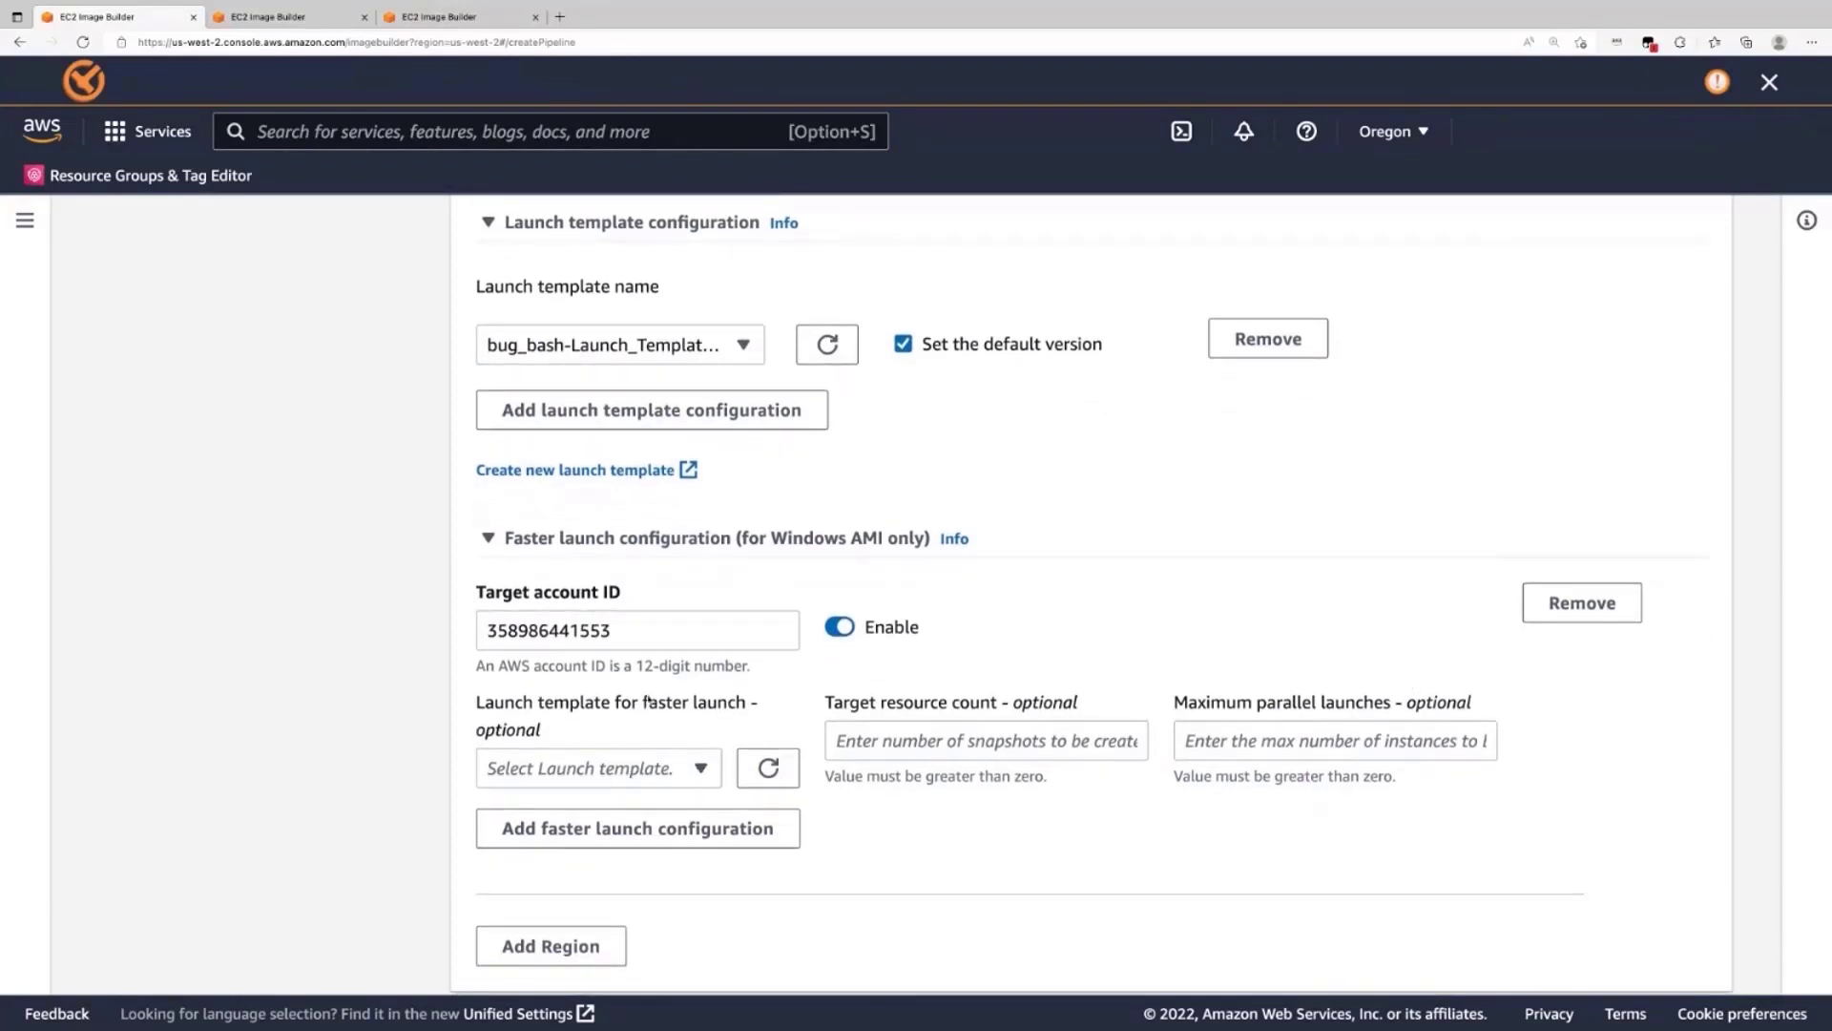
scroll(630, 716, "down", 1)
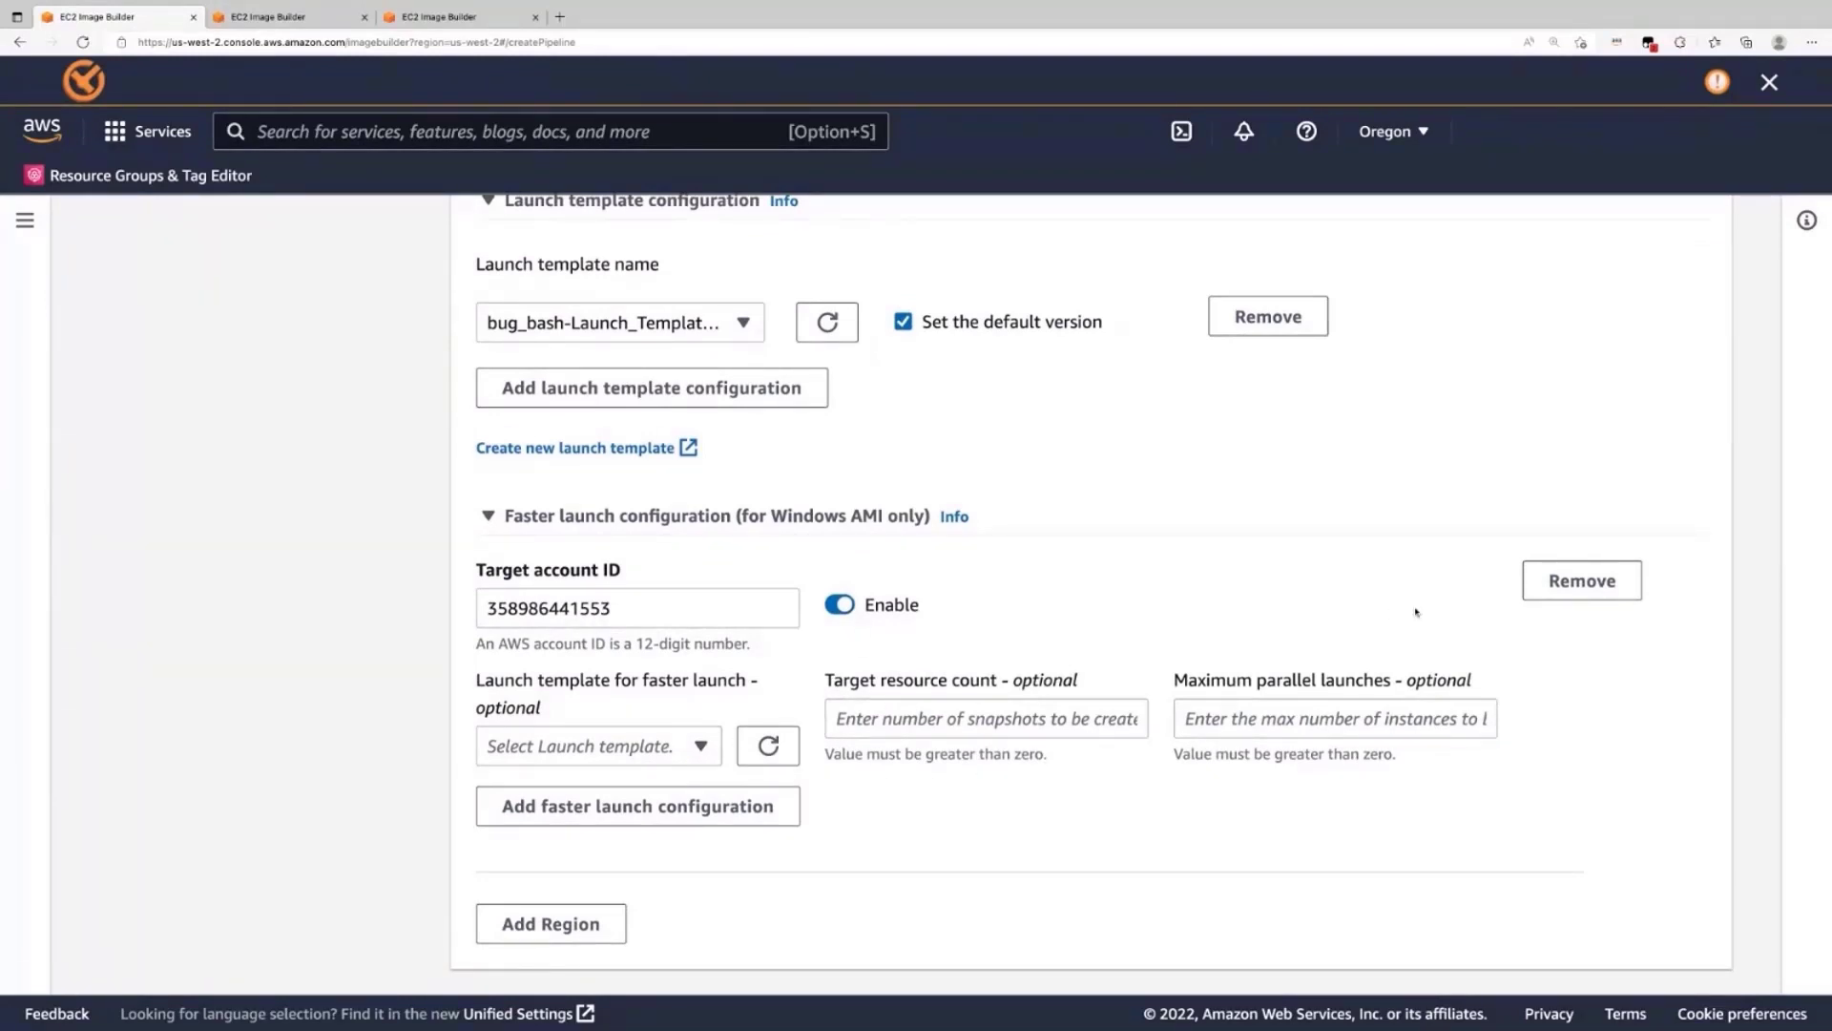
scroll(1145, 668, "down", 2)
scroll(557, 797, "up", 3)
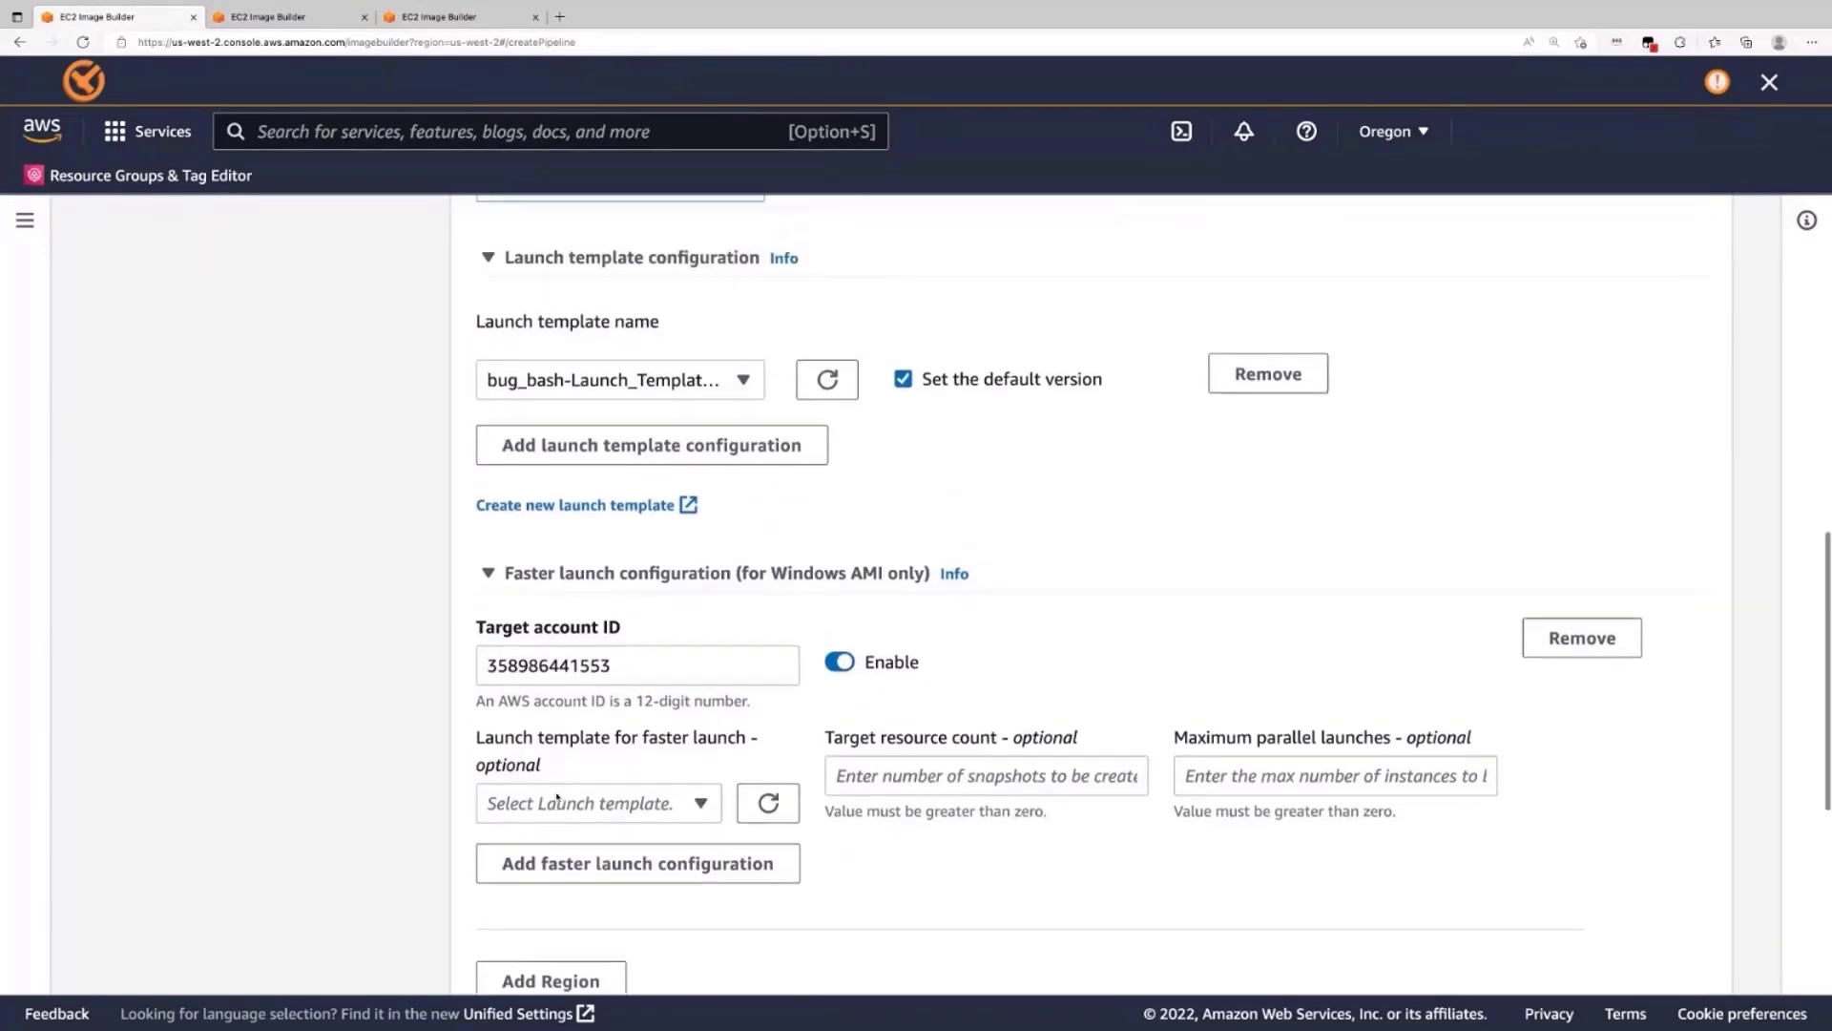
- Add a second distribution region and set it to us-east-1
scroll(557, 797, "up", 9)
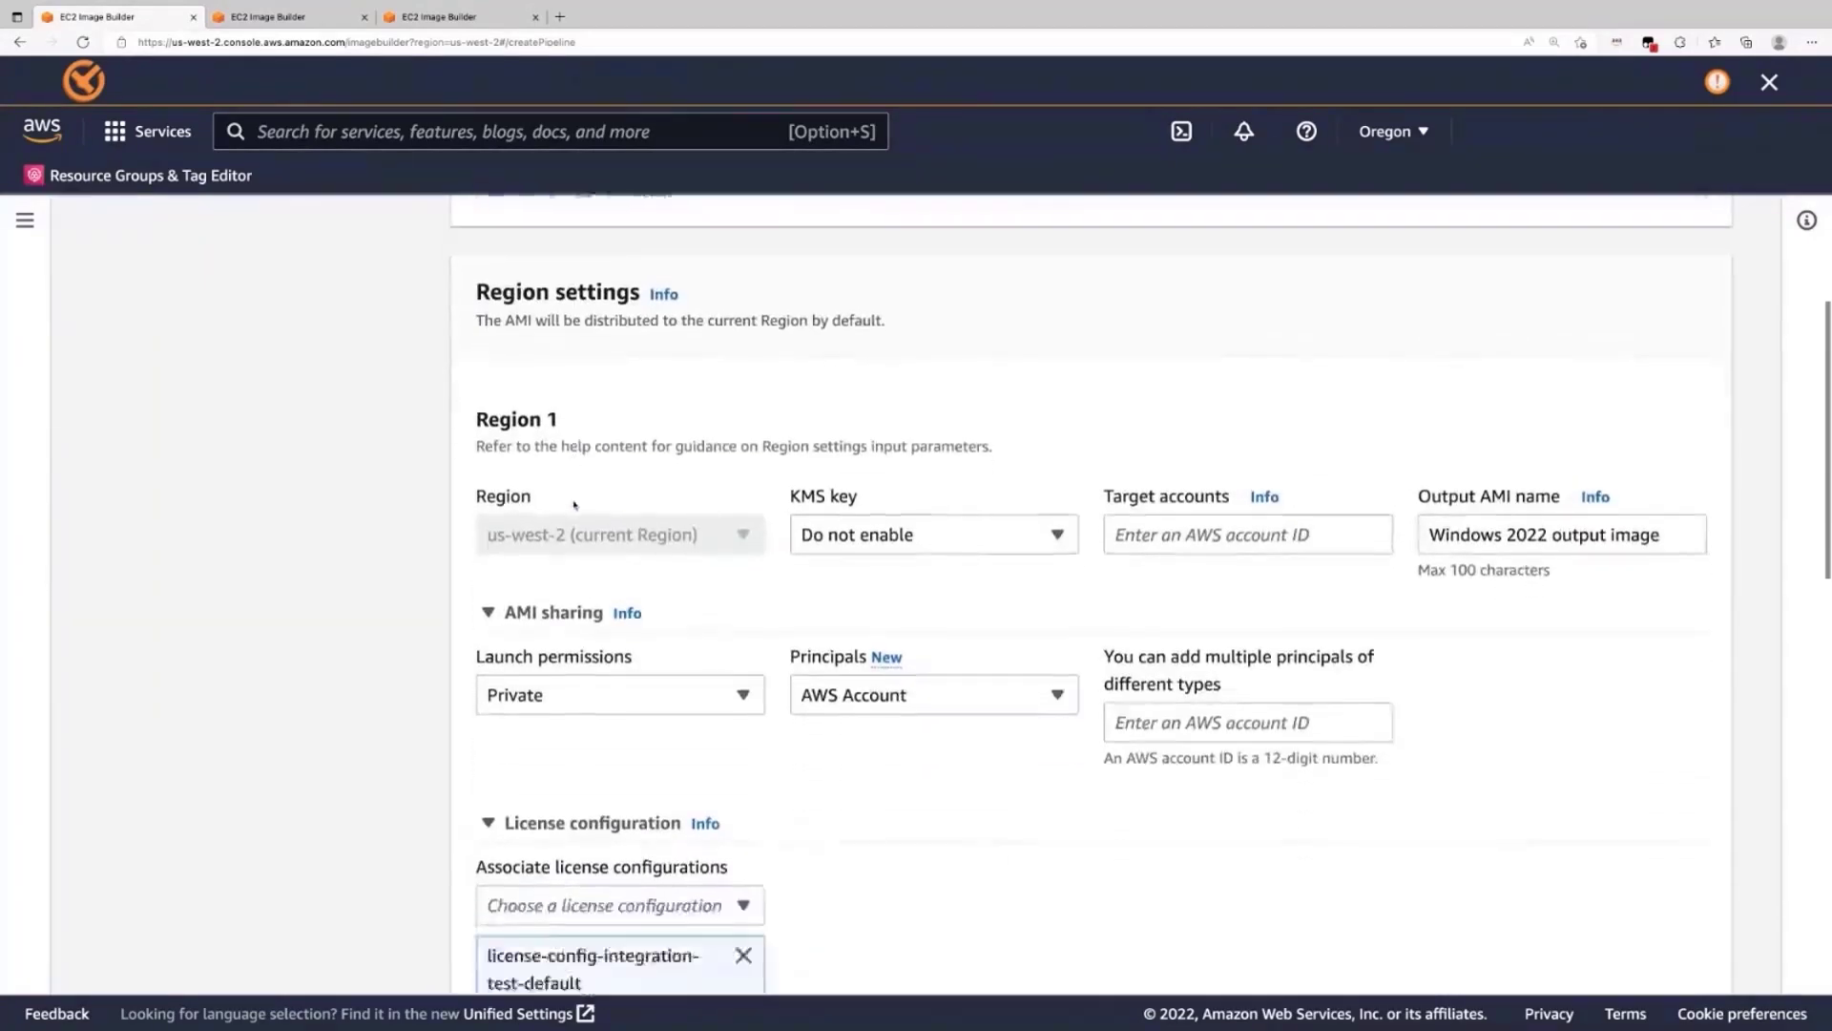
scroll(575, 504, "down", 15)
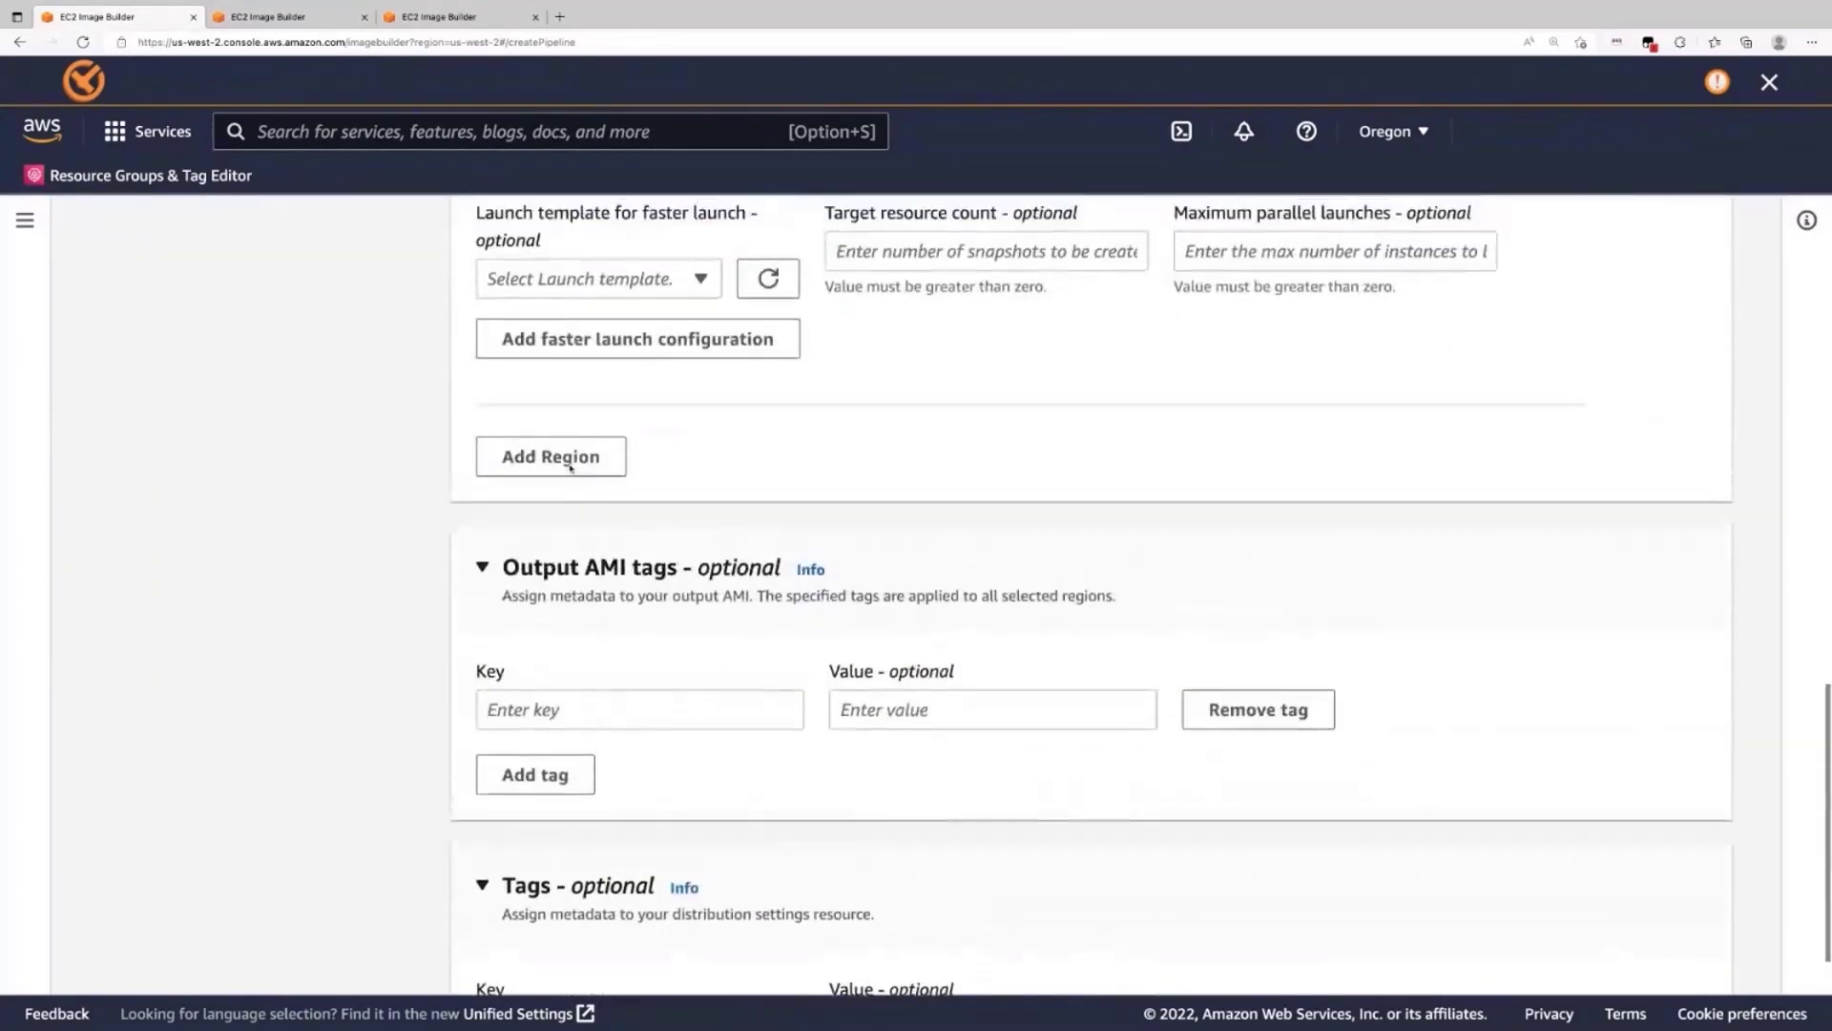
left_click(571, 458)
left_click(586, 594)
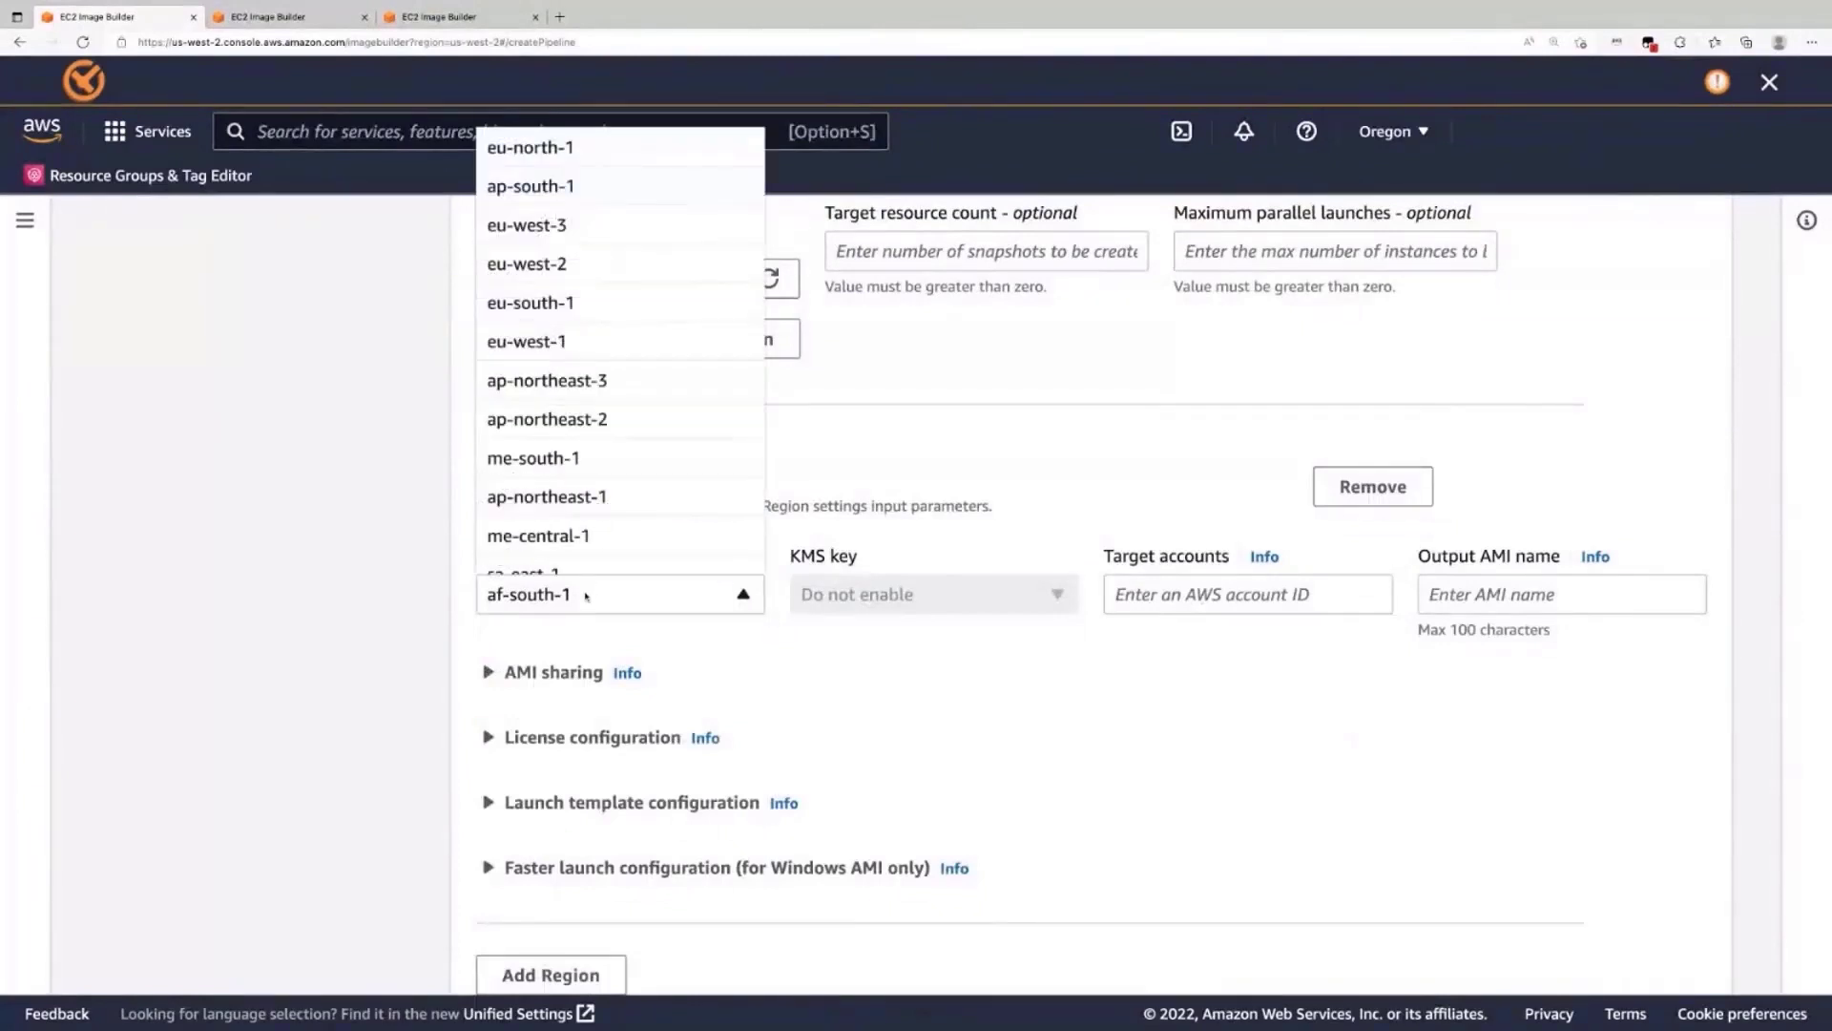
scroll(584, 431, "down", 3)
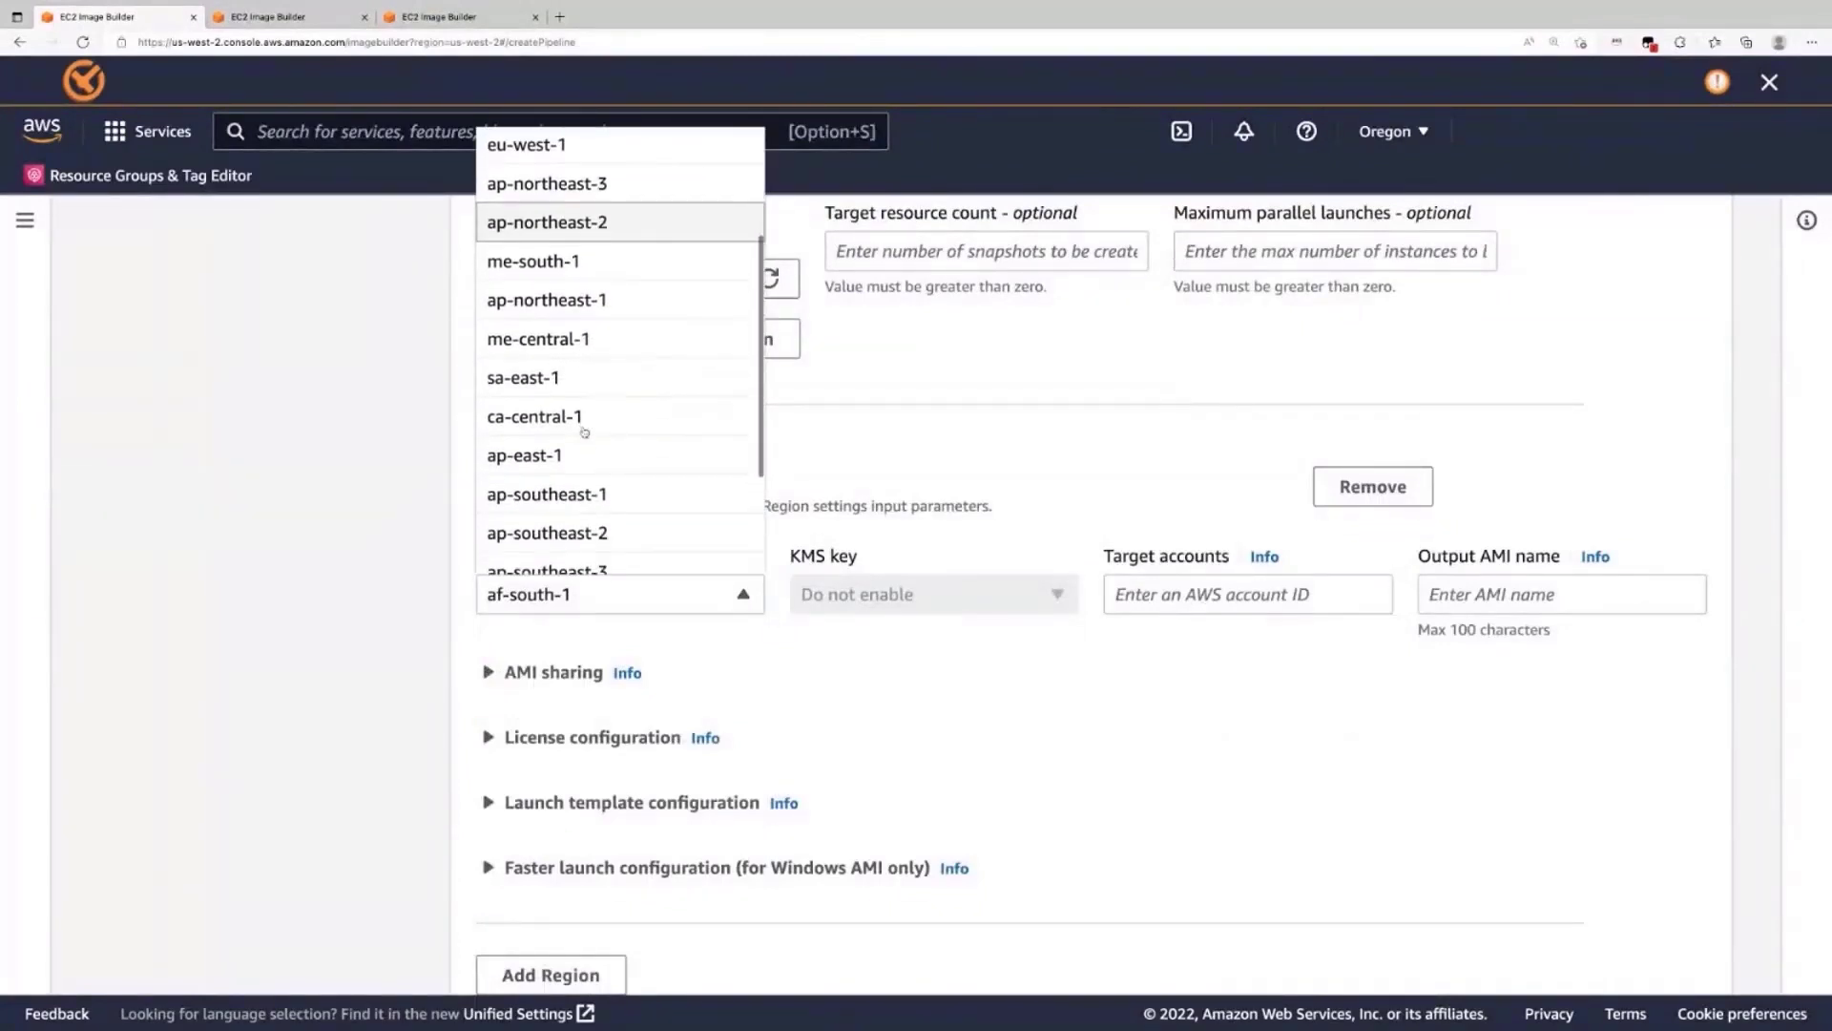
scroll(584, 444, "down", 3)
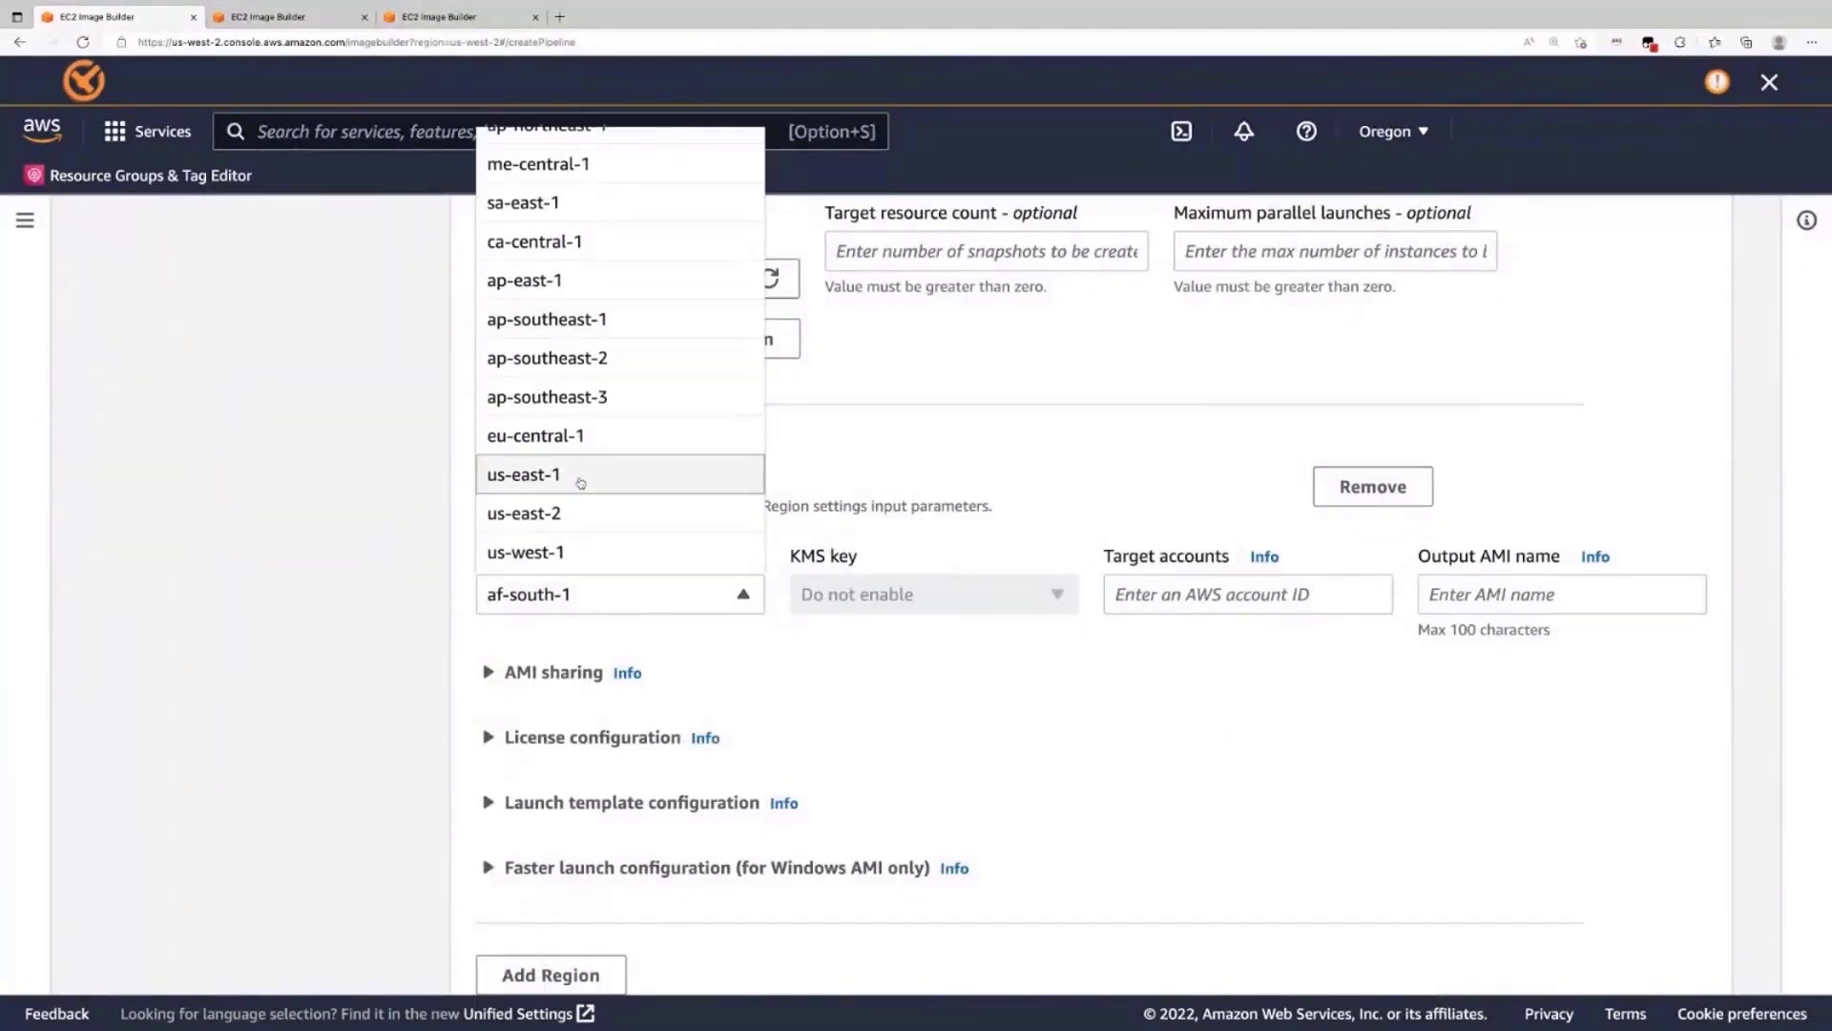
left_click(580, 482)
scroll(691, 392, "up", 1)
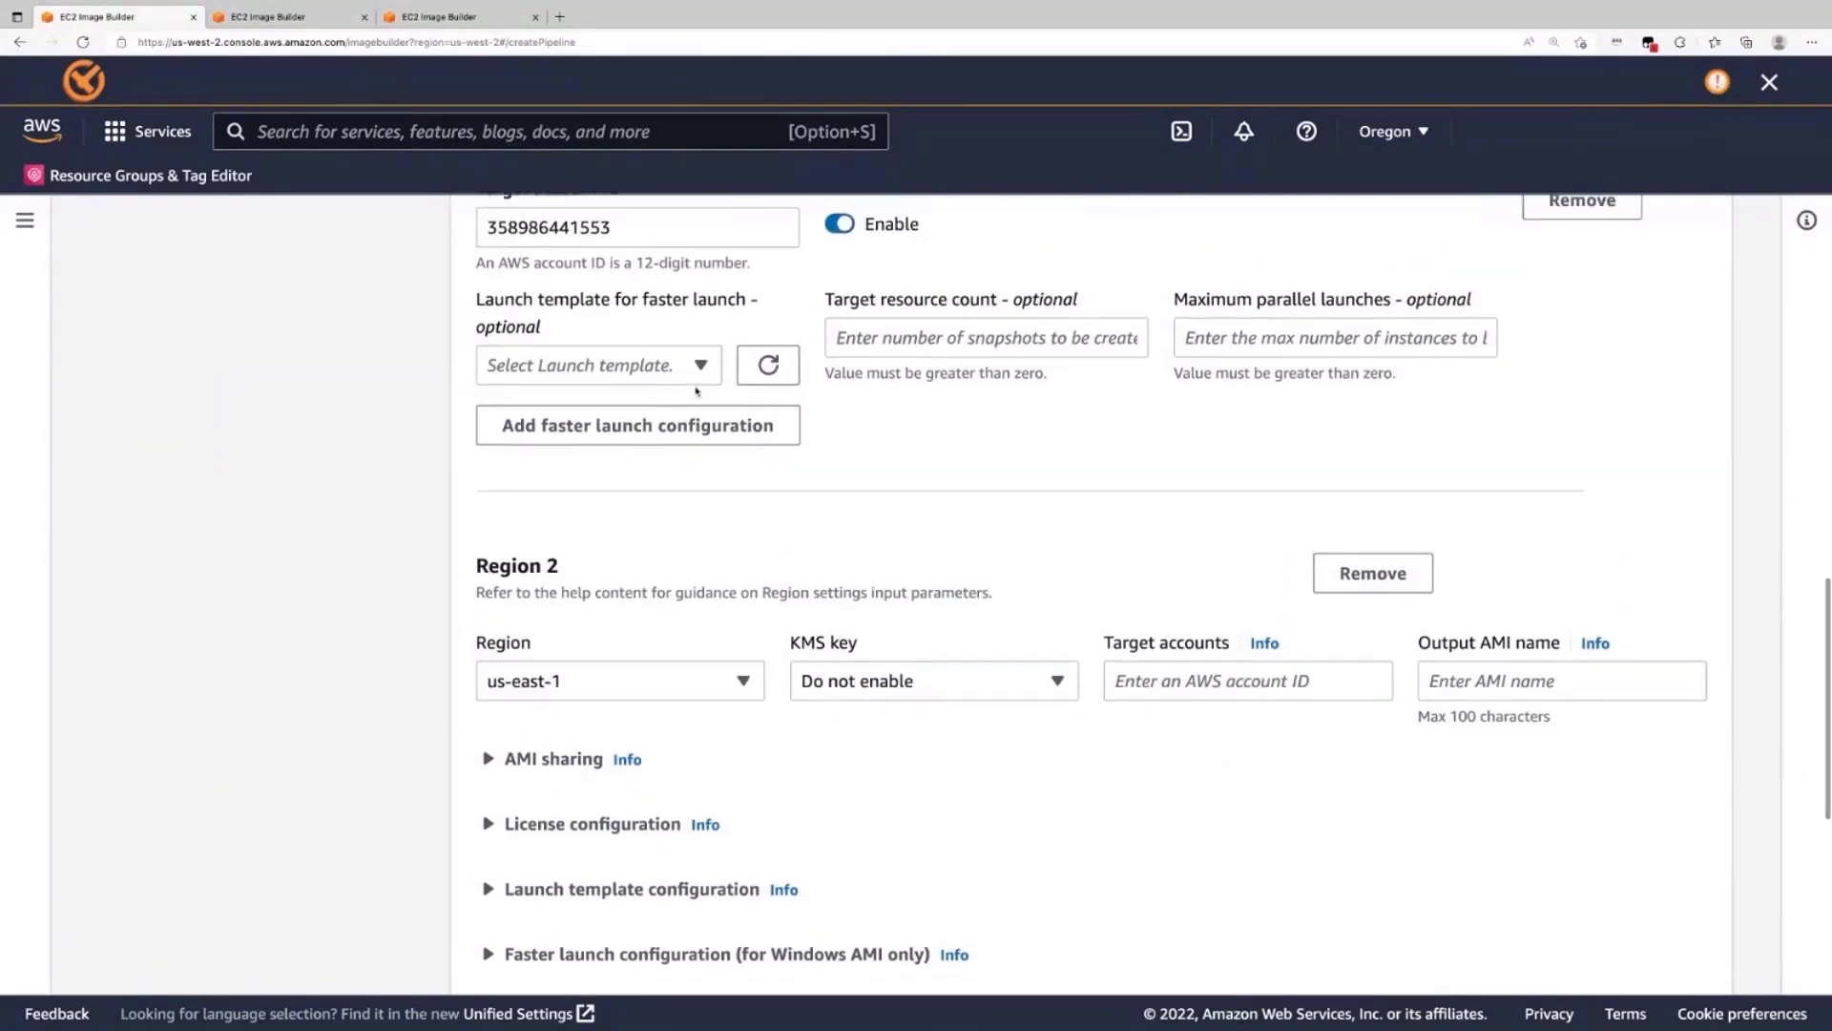
- Check the Region 1 and Region 2 distribution settings and proceed to the pipeline review
scroll(616, 600, "down", 1)
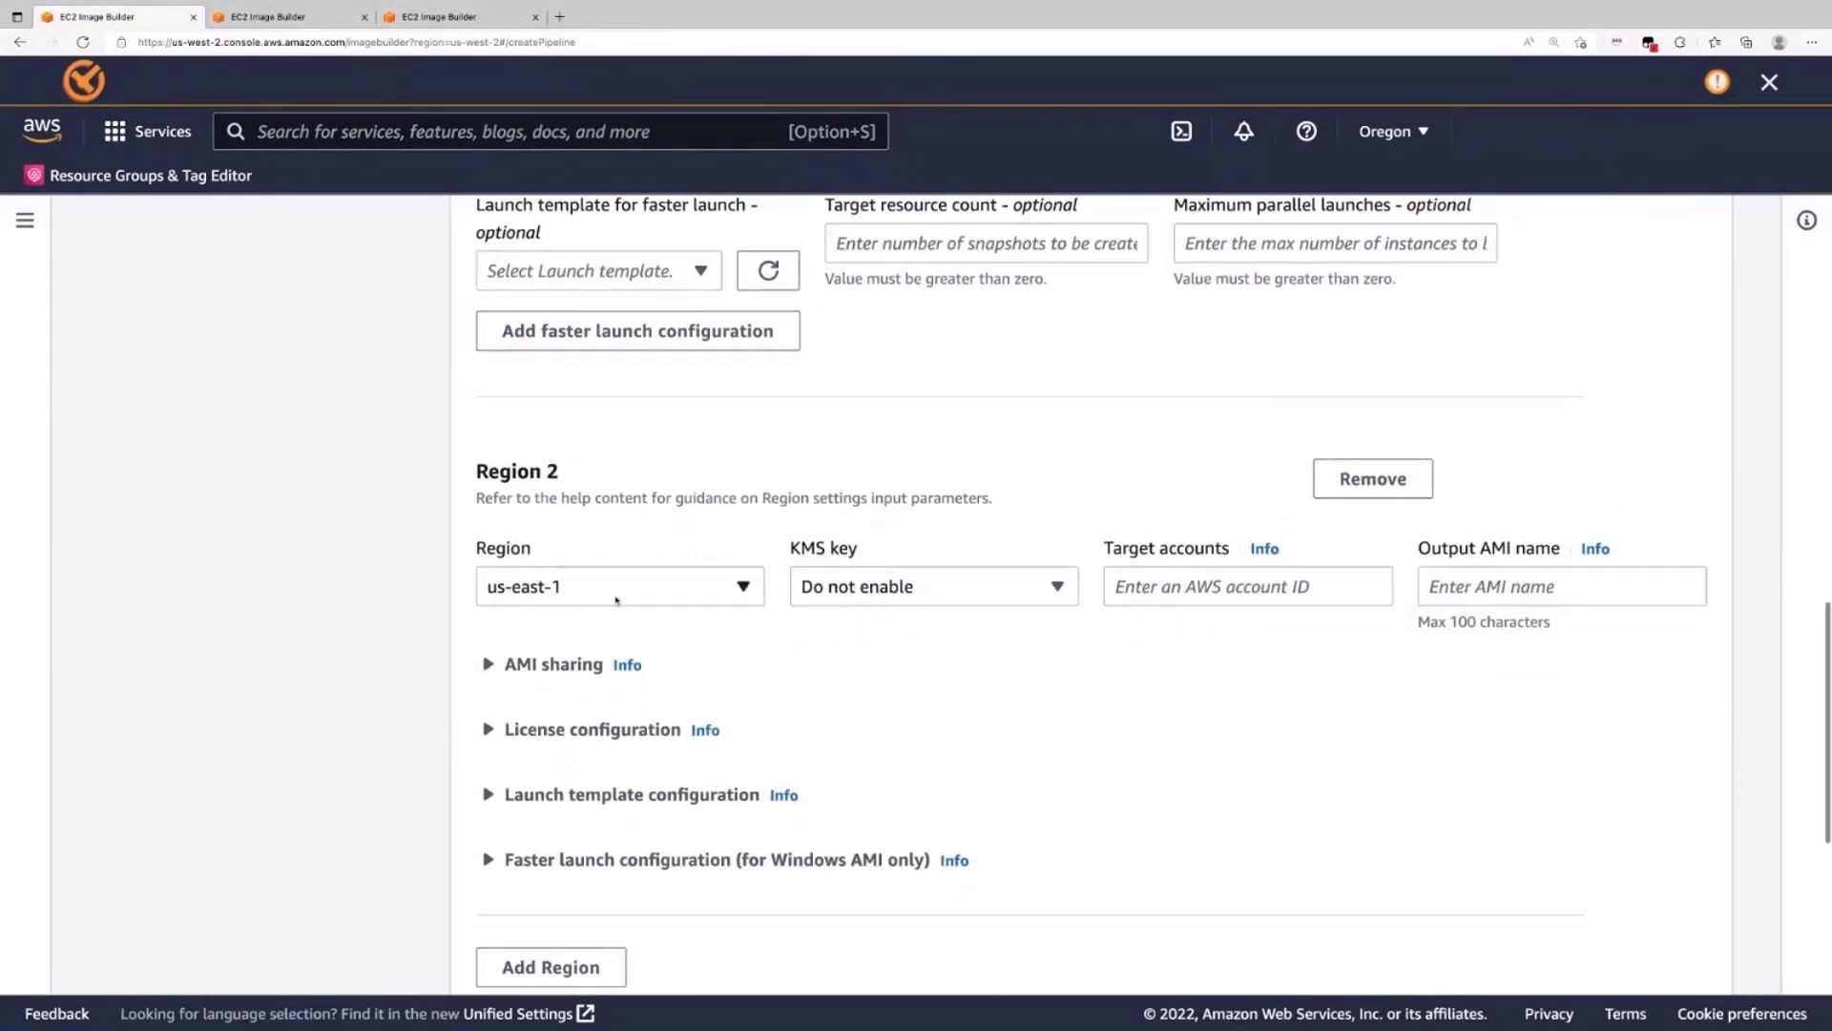
scroll(703, 666, "down", 3)
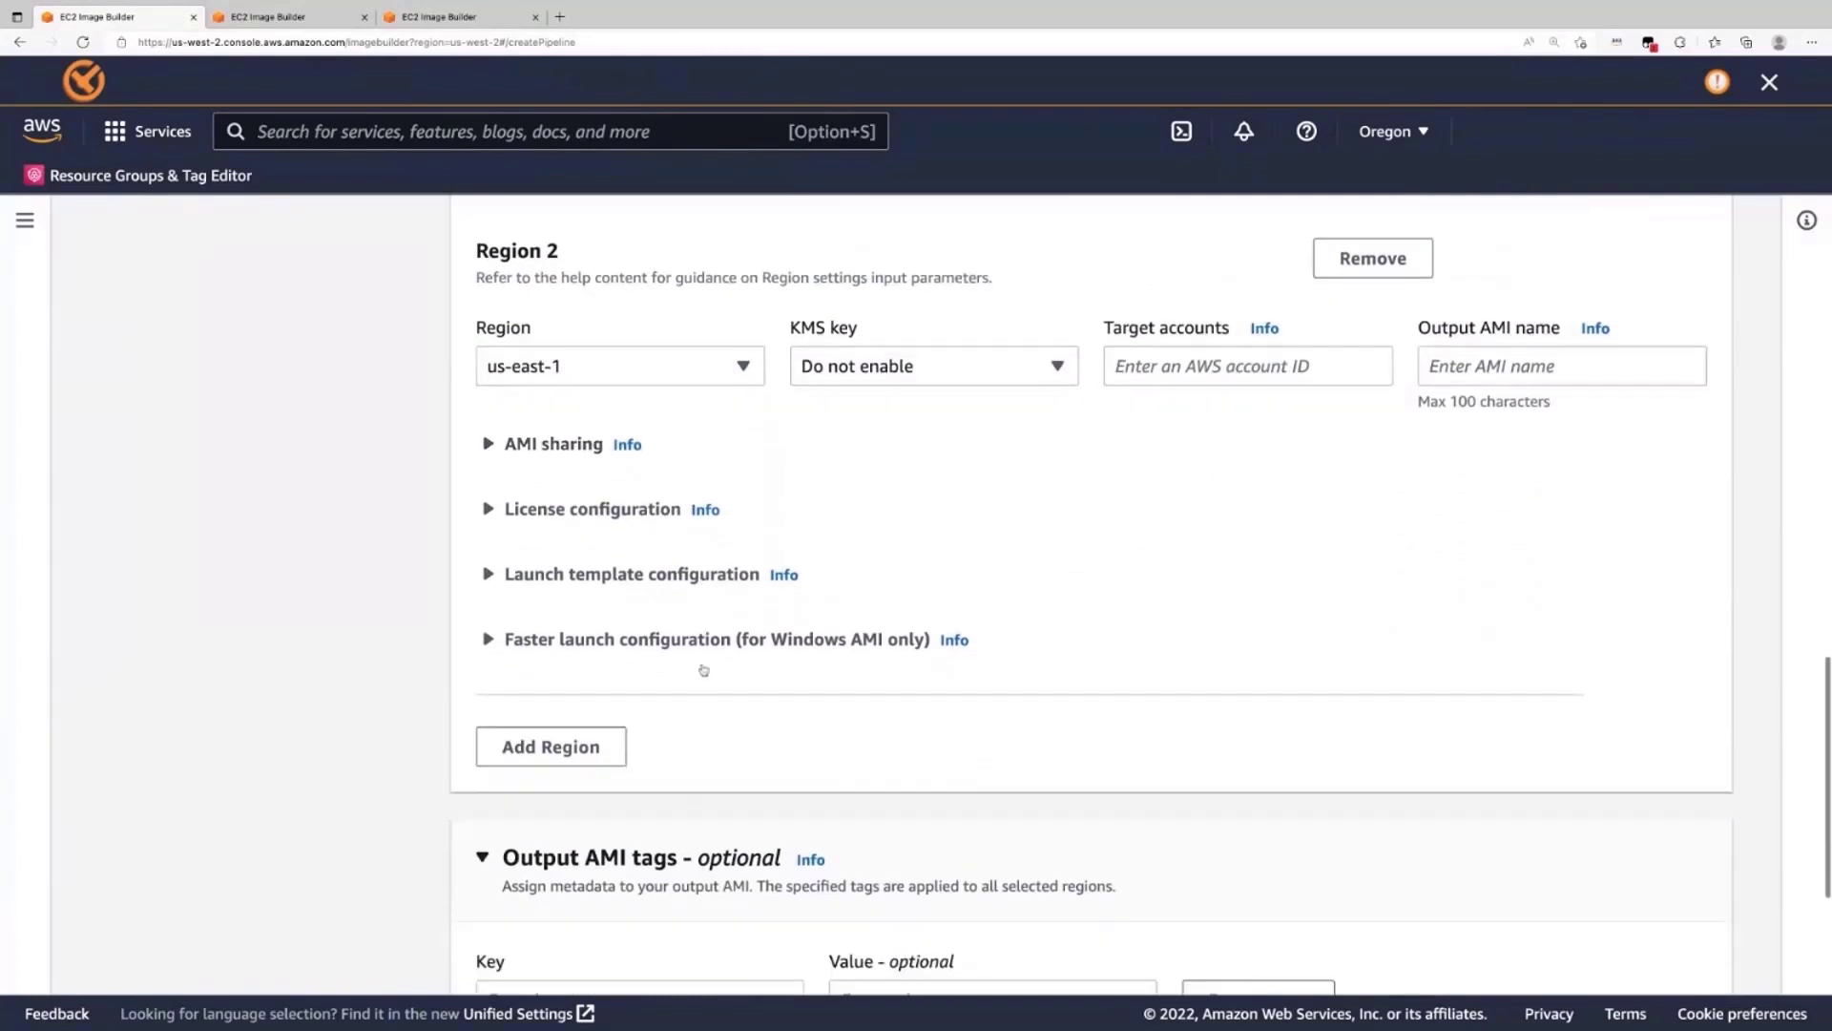
scroll(703, 670, "up", 15)
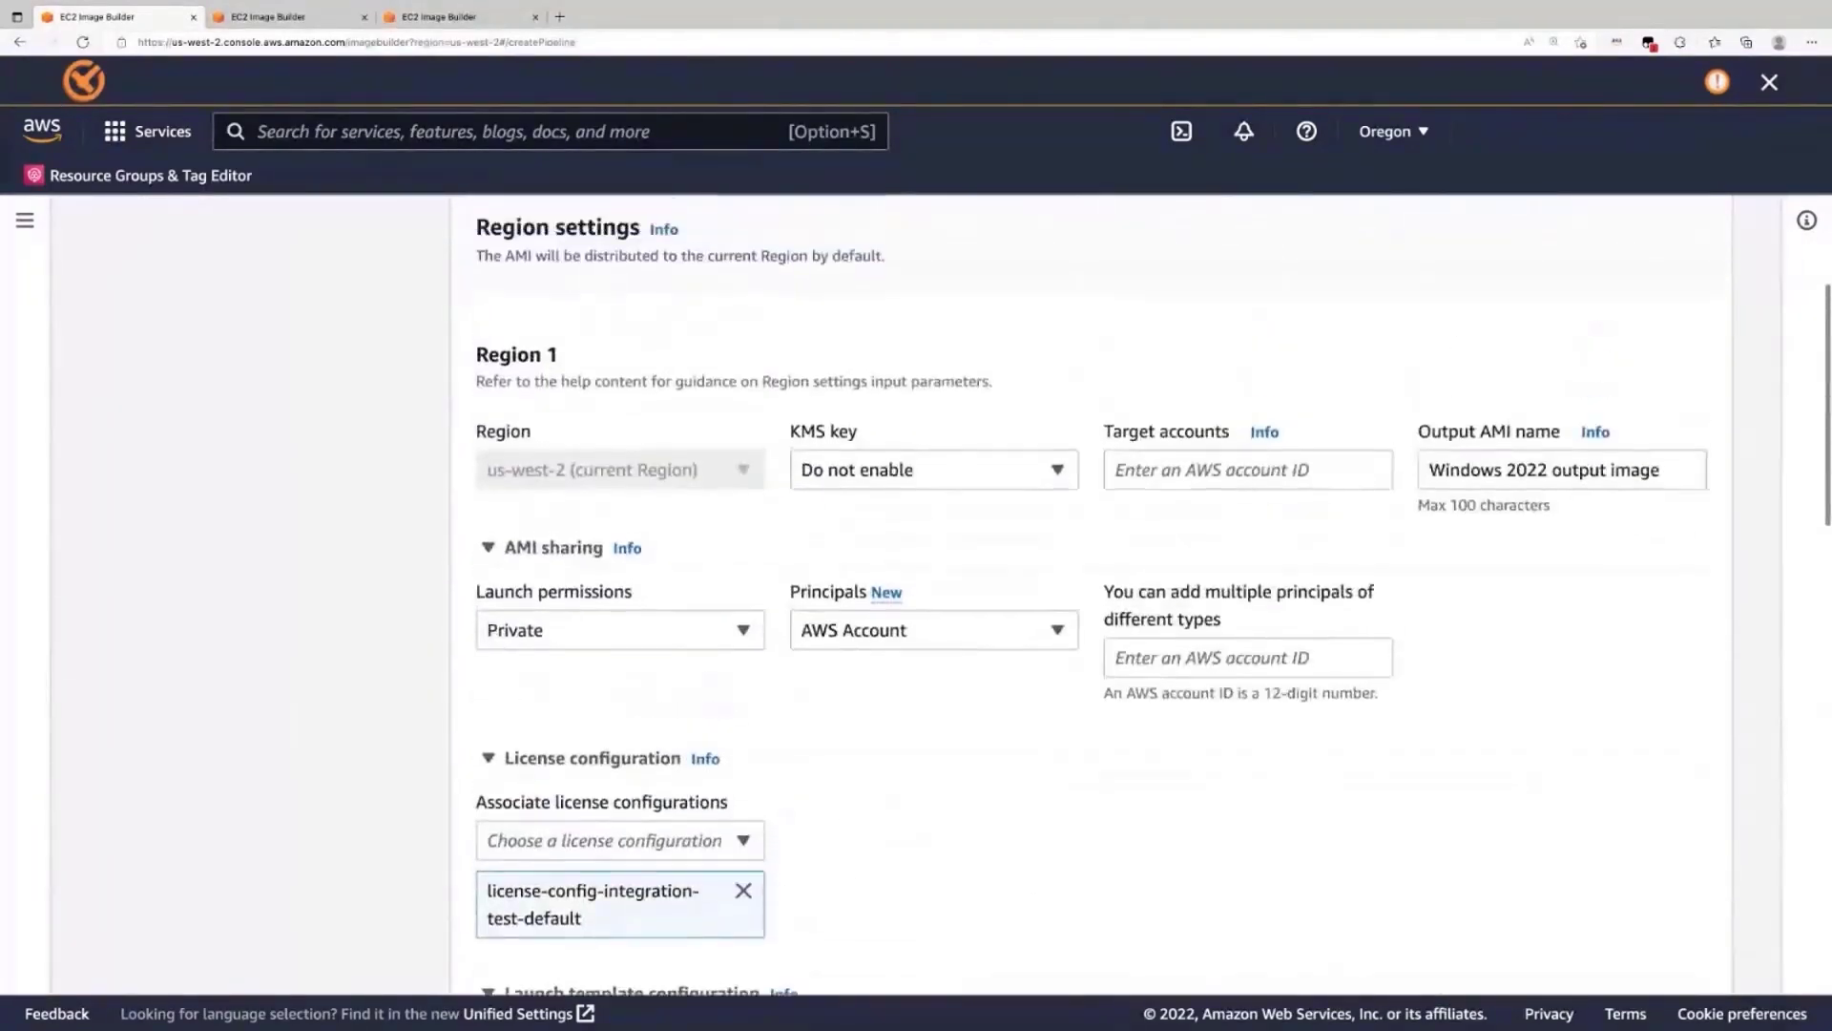
scroll(806, 815, "up", 10)
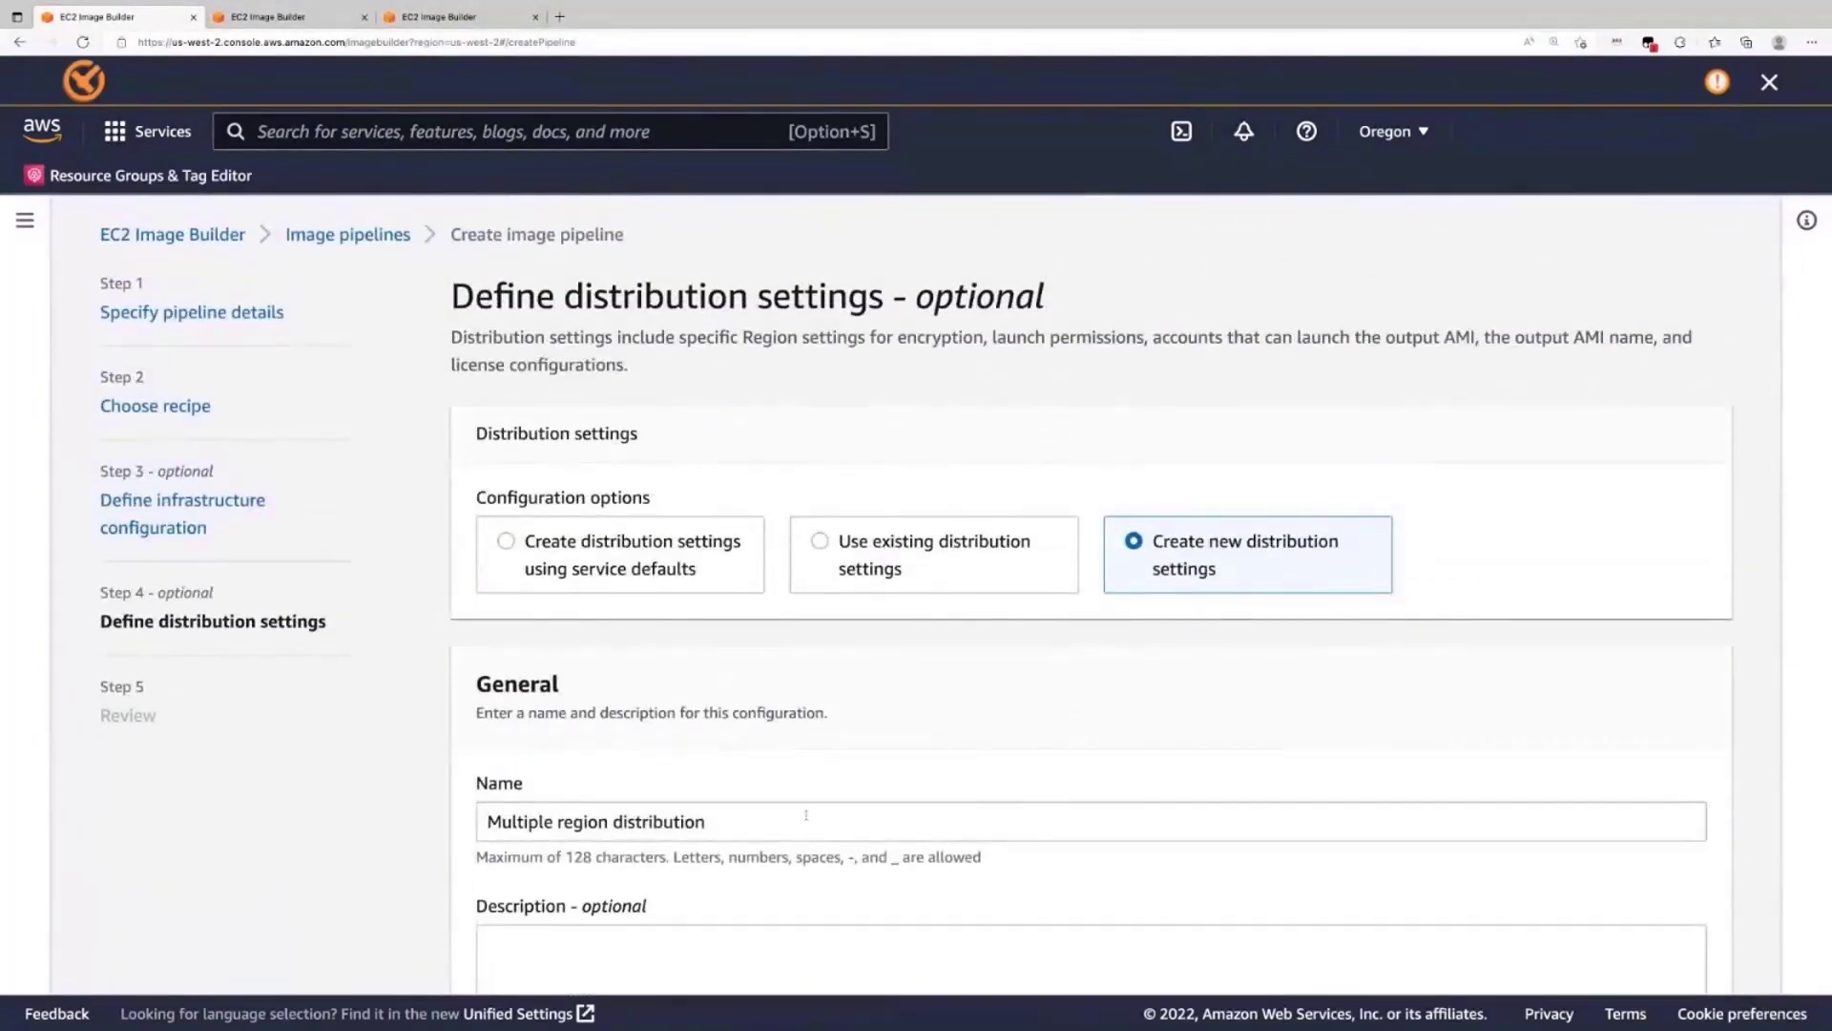
scroll(1091, 611, "down", 20)
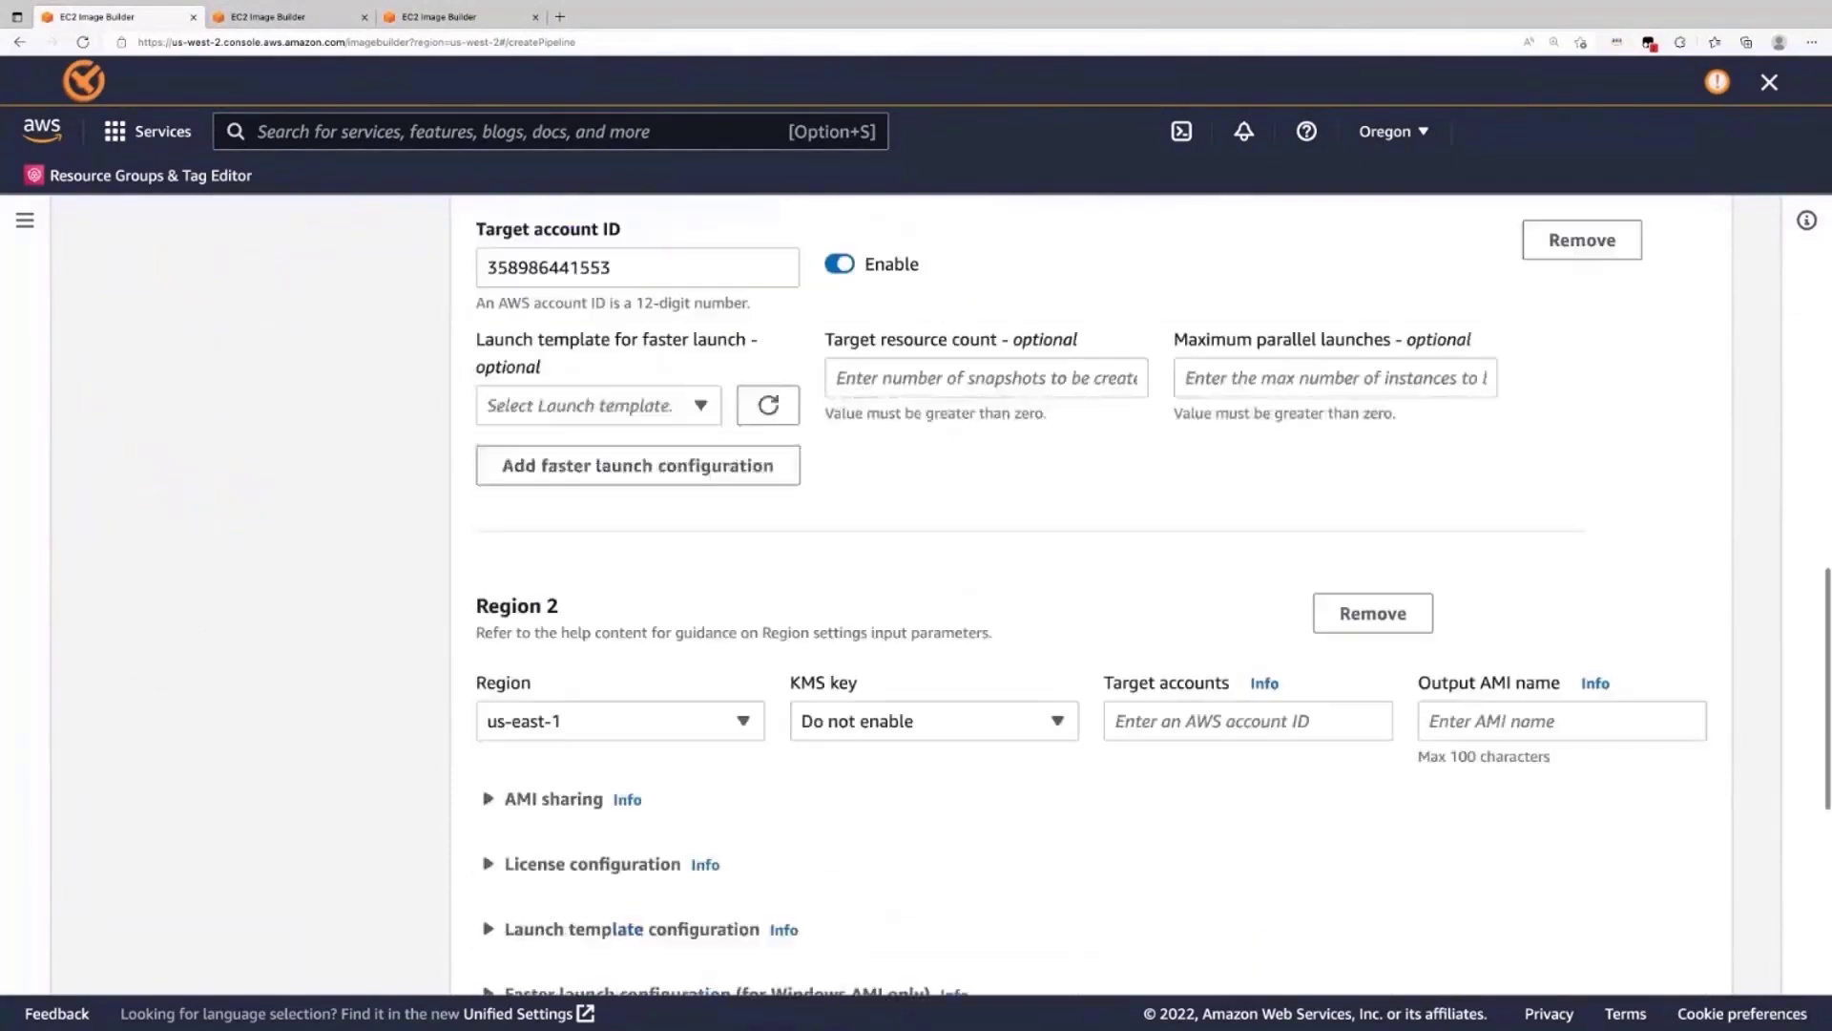
scroll(993, 797, "down", 5)
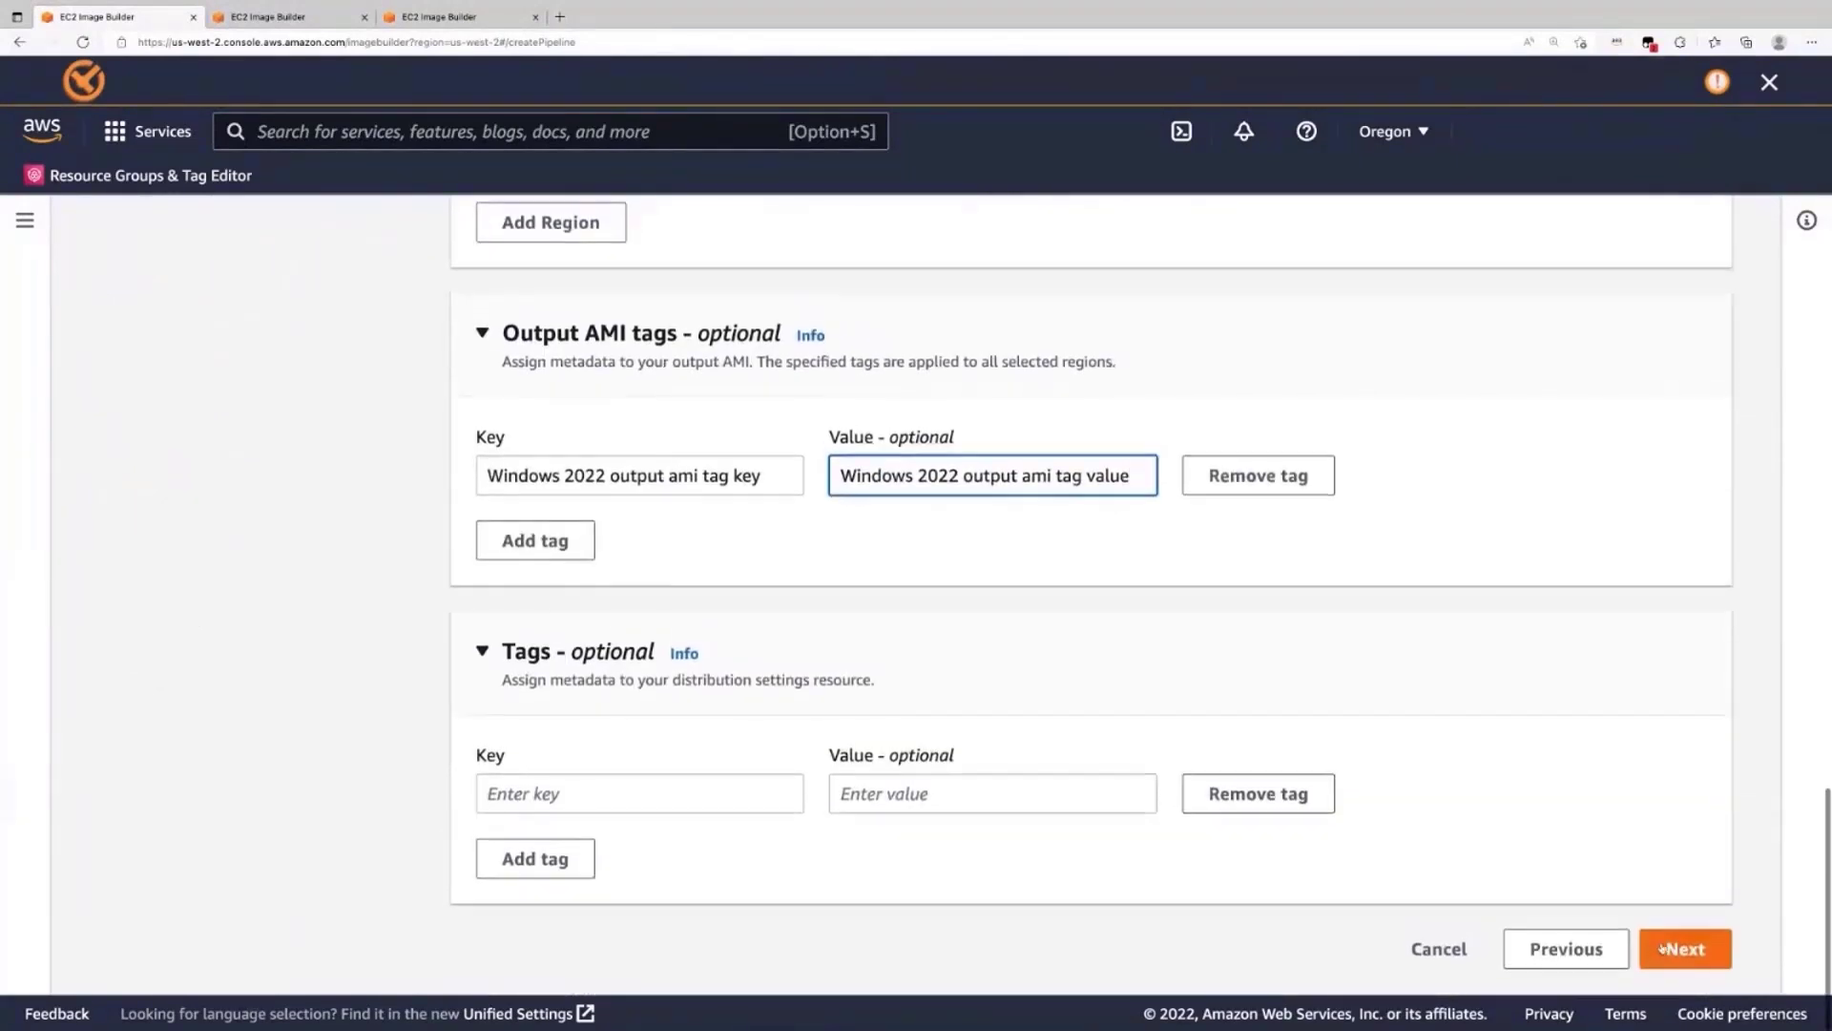
left_click(1666, 948)
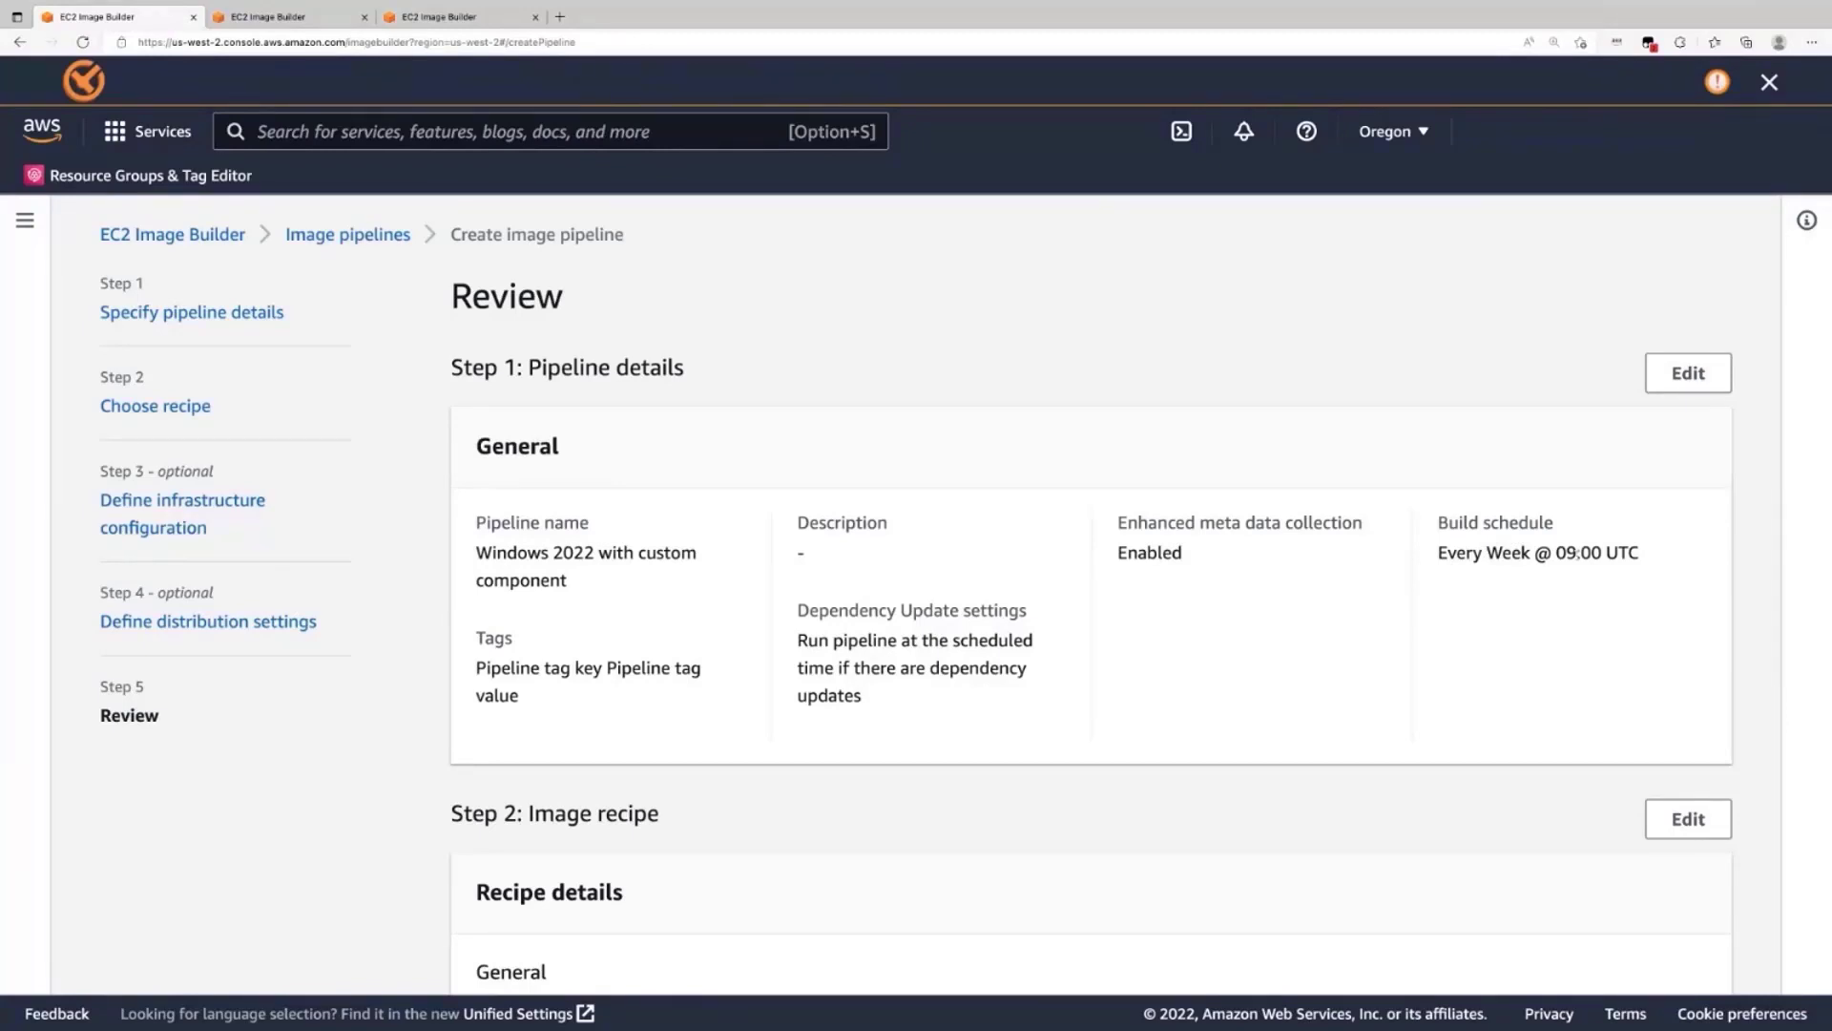
- Review the pipeline details and image recipe, including the build schedule, components and base image
scroll(857, 625, "down", 1)
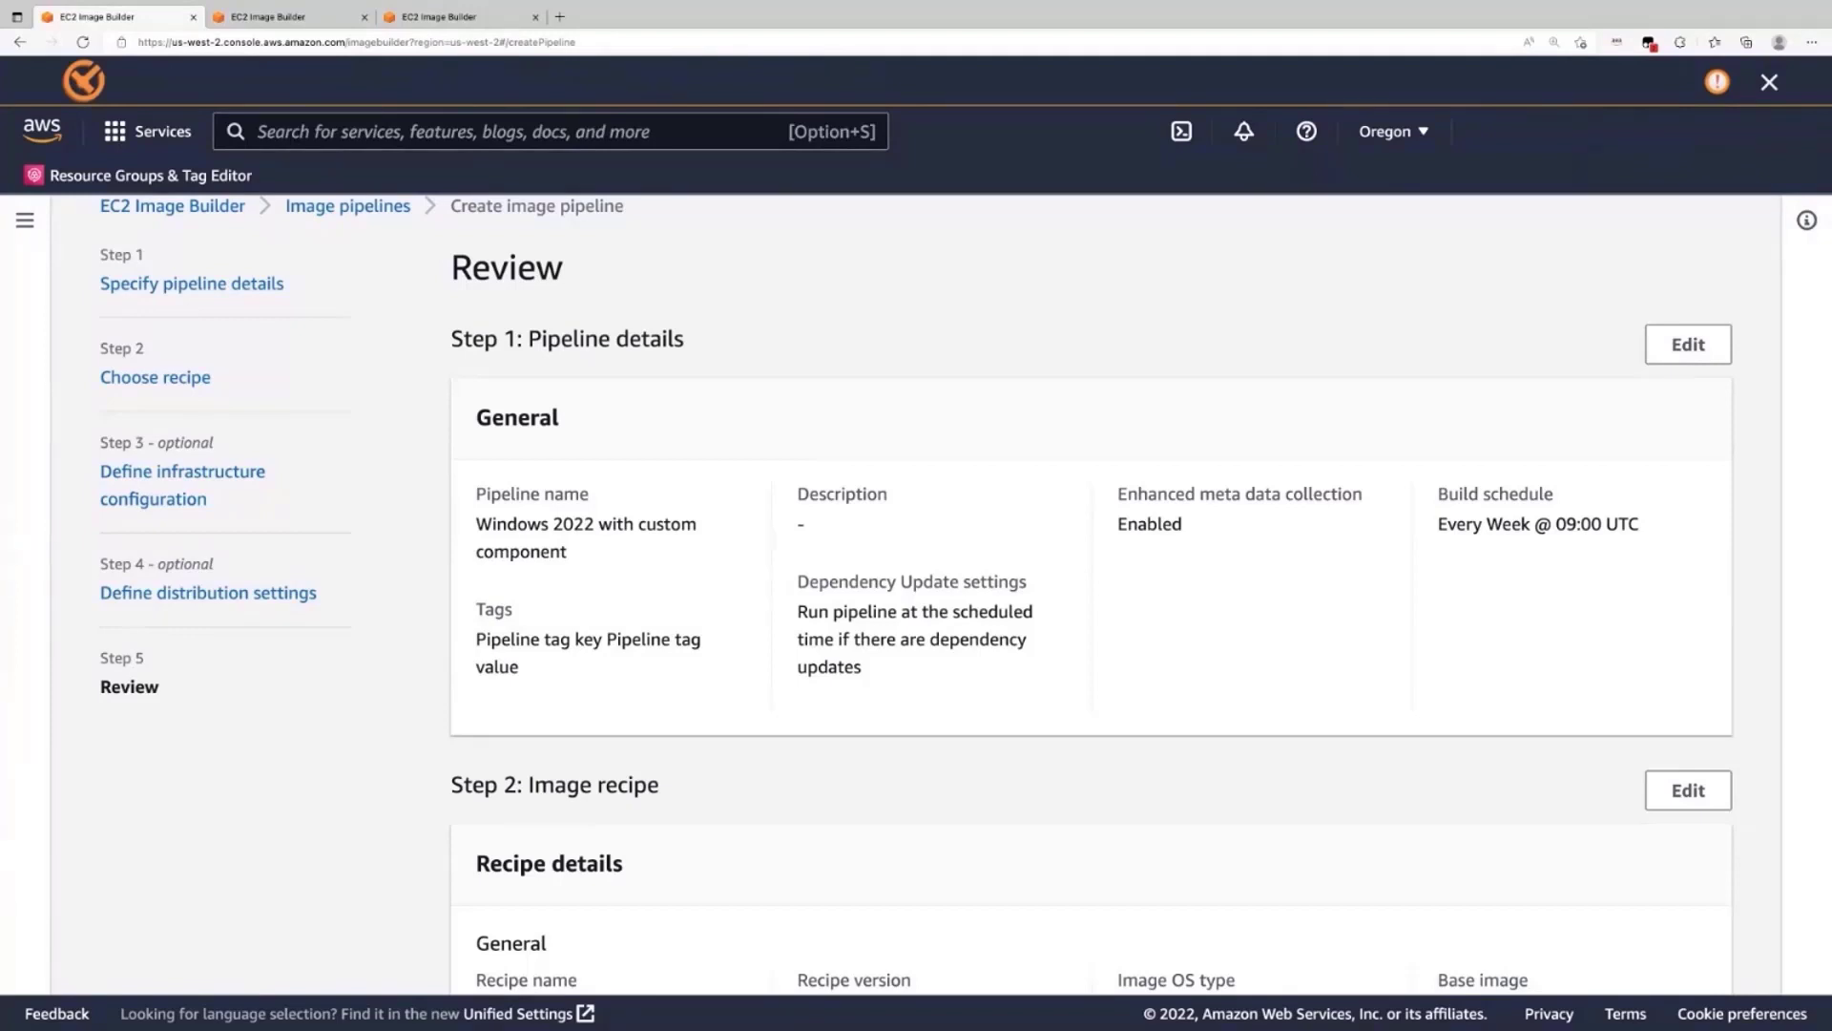
scroll(852, 554, "down", 3)
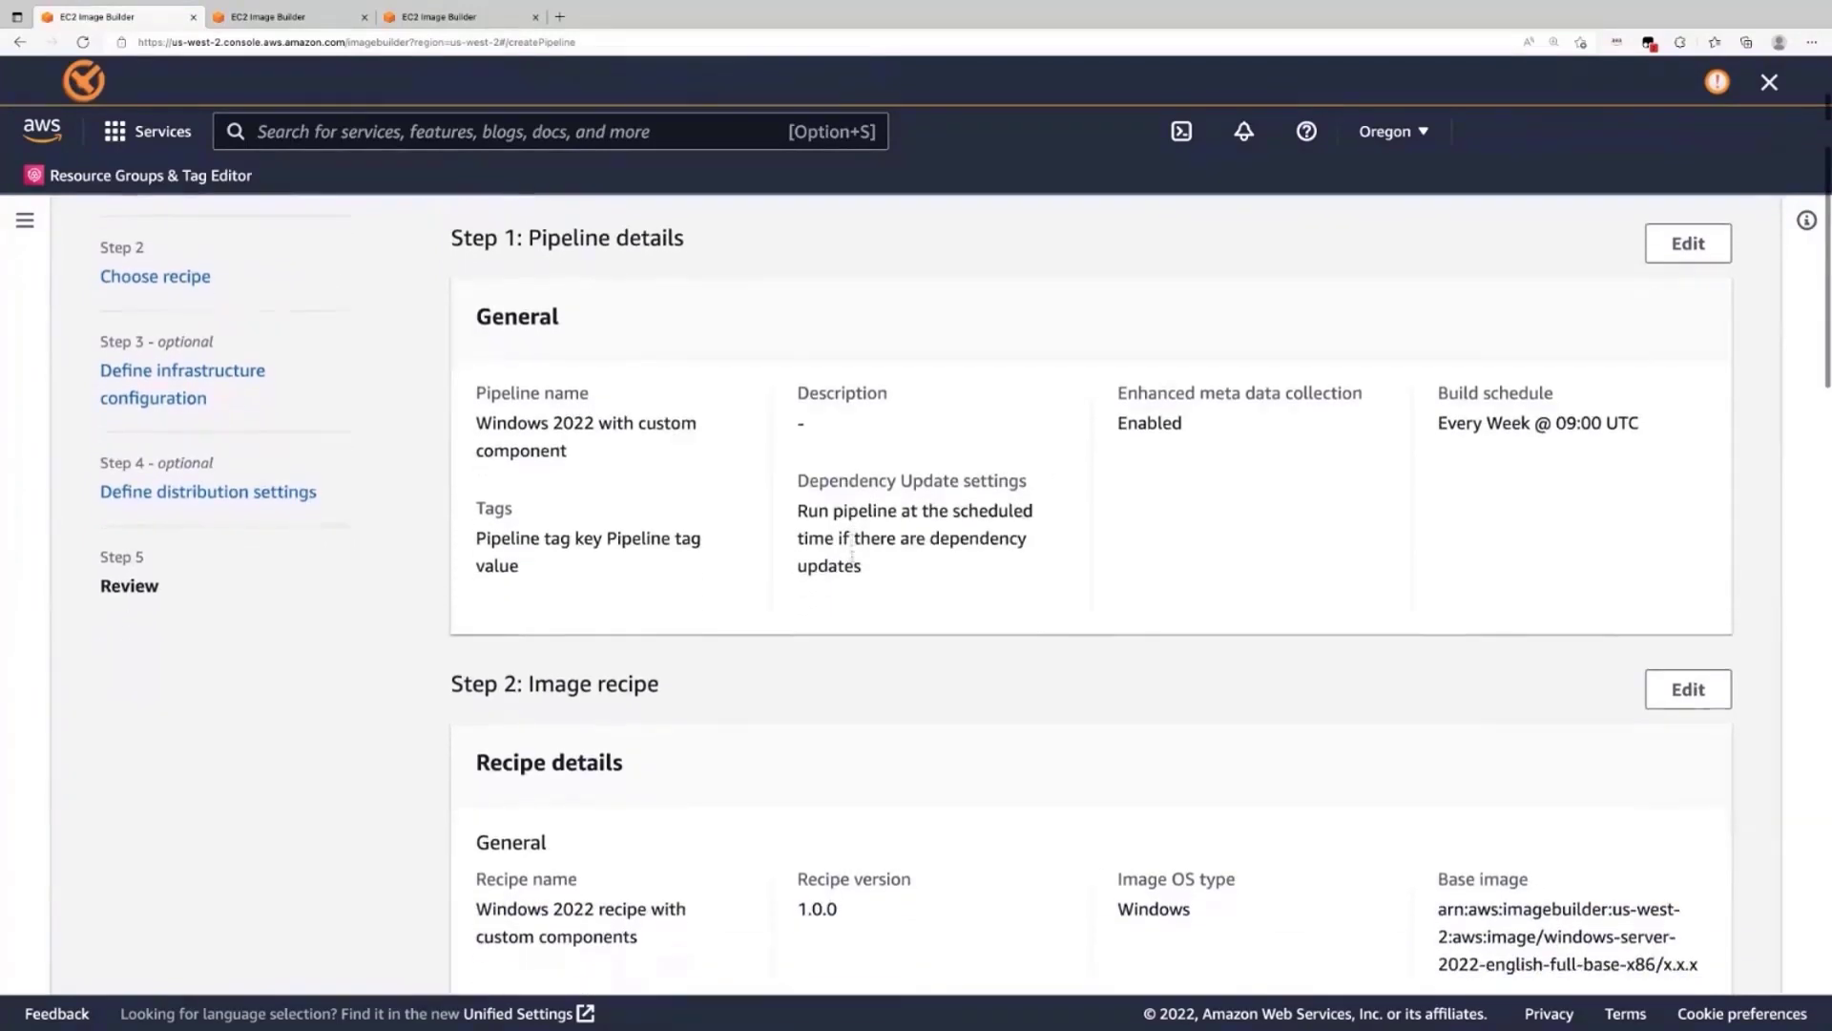
scroll(910, 487, "down", 1)
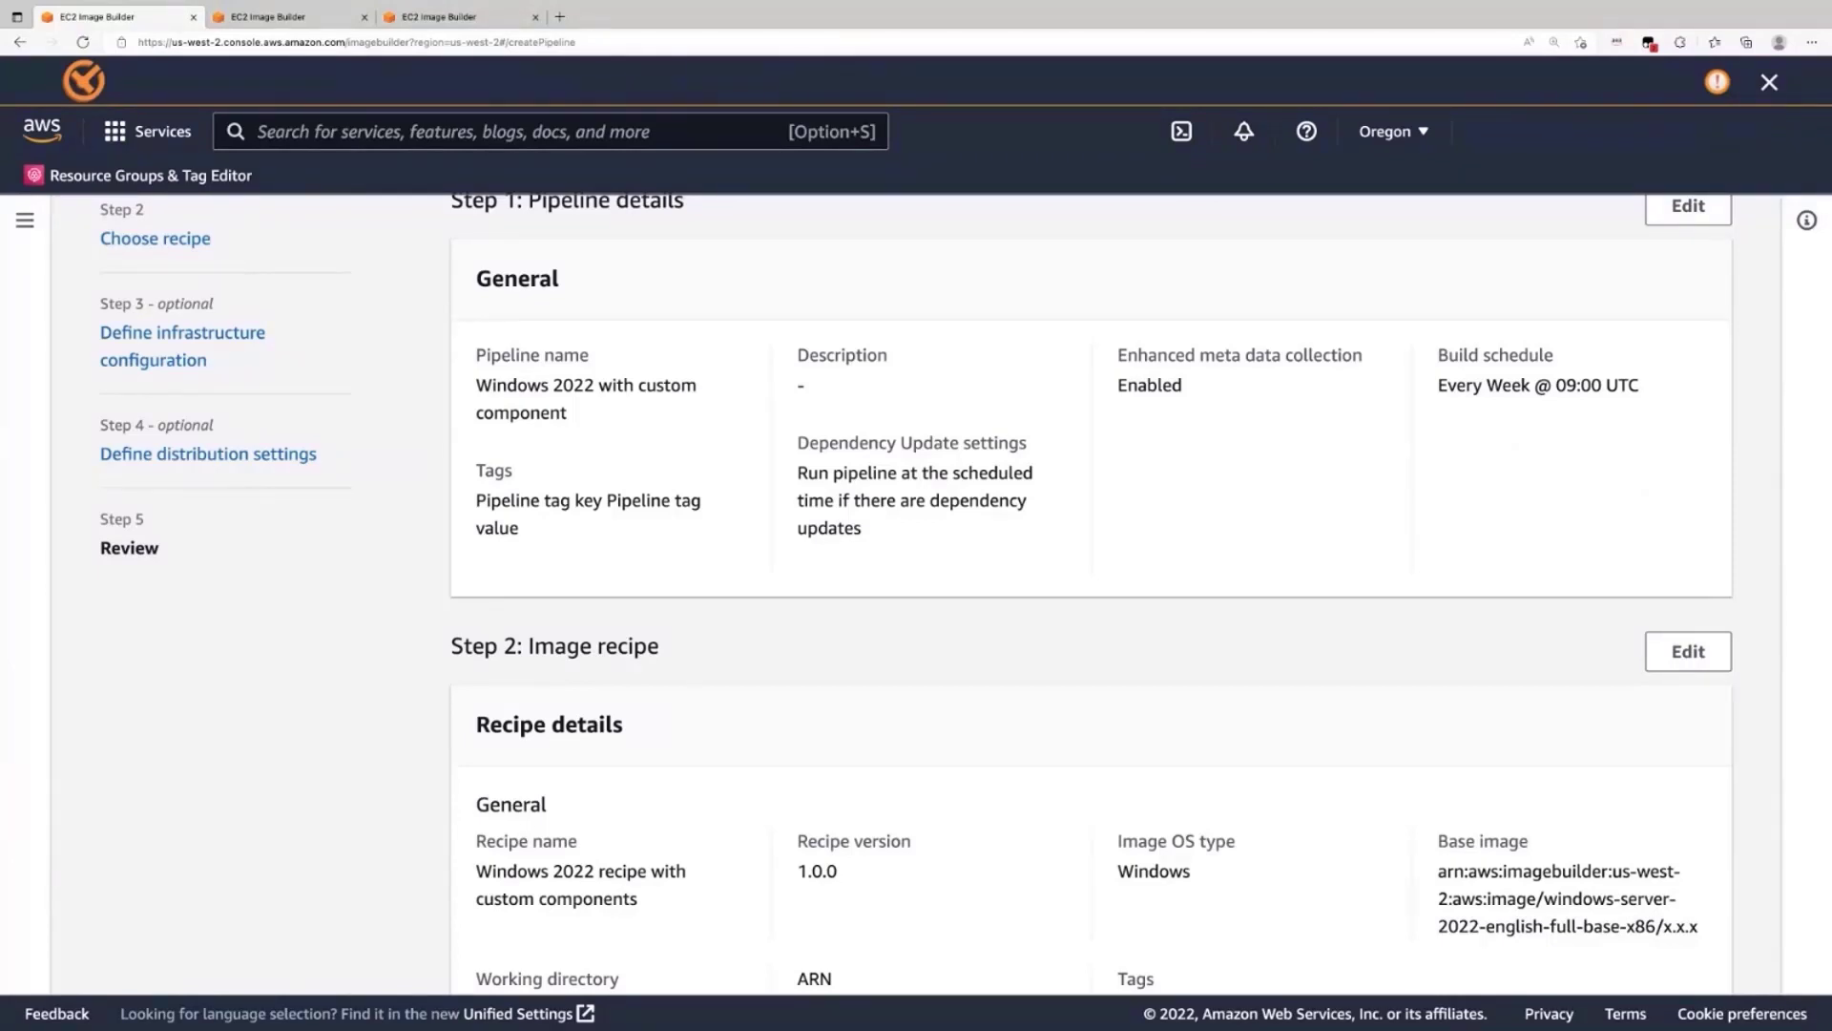
scroll(883, 657, "down", 5)
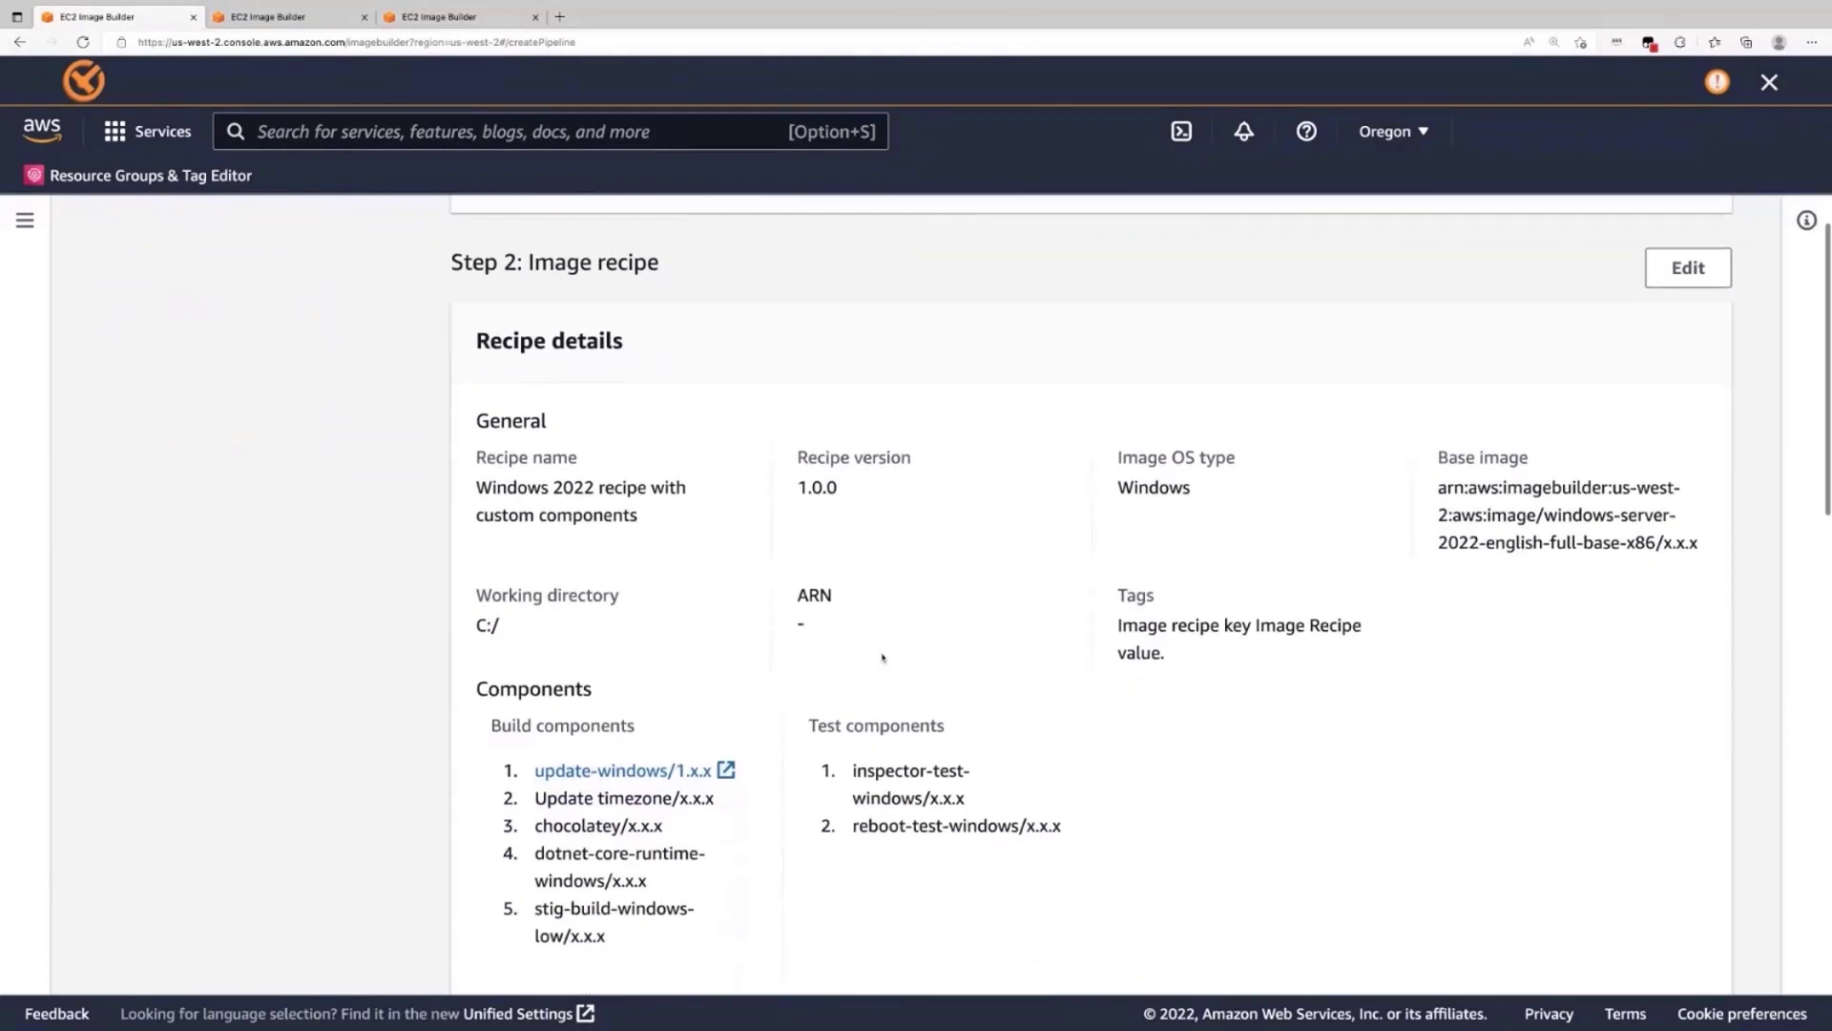
scroll(706, 674, "down", 1)
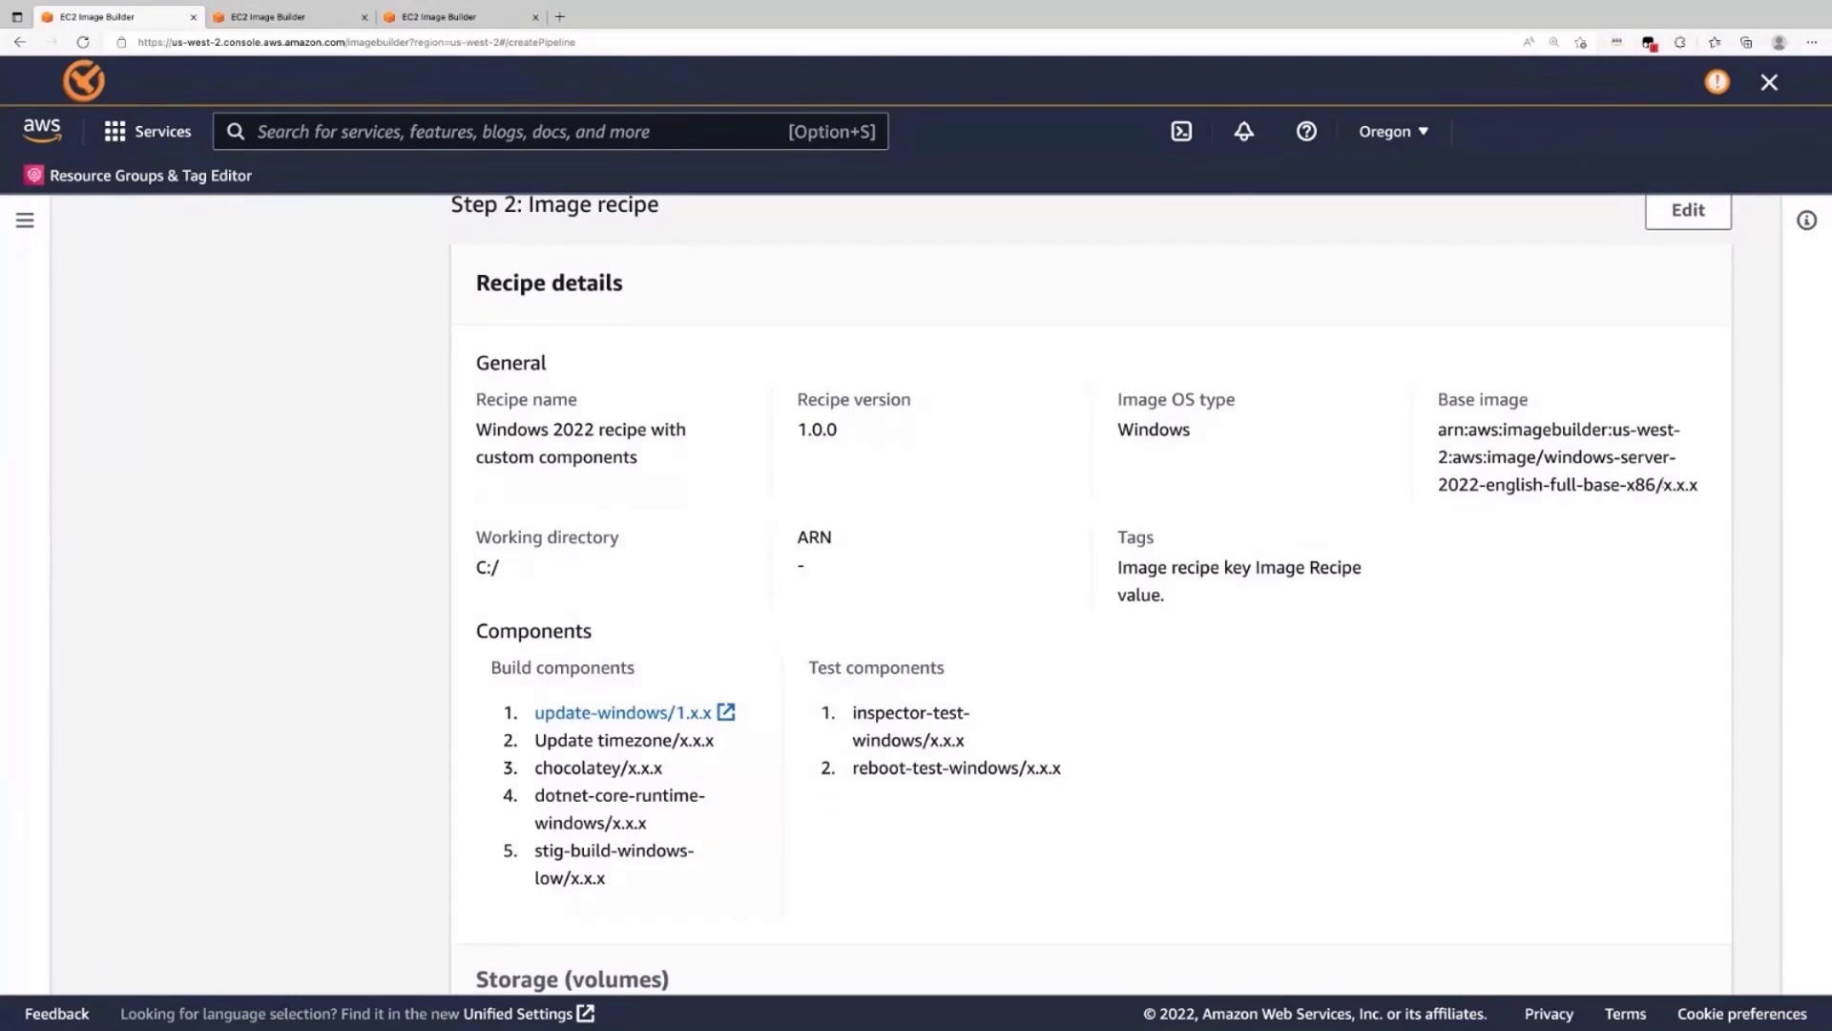
left_click_drag(1664, 485, 1674, 487)
left_click(1668, 485)
left_click_drag(1668, 485, 1697, 487)
left_click(1697, 487)
left_click_drag(1625, 484, 1470, 485)
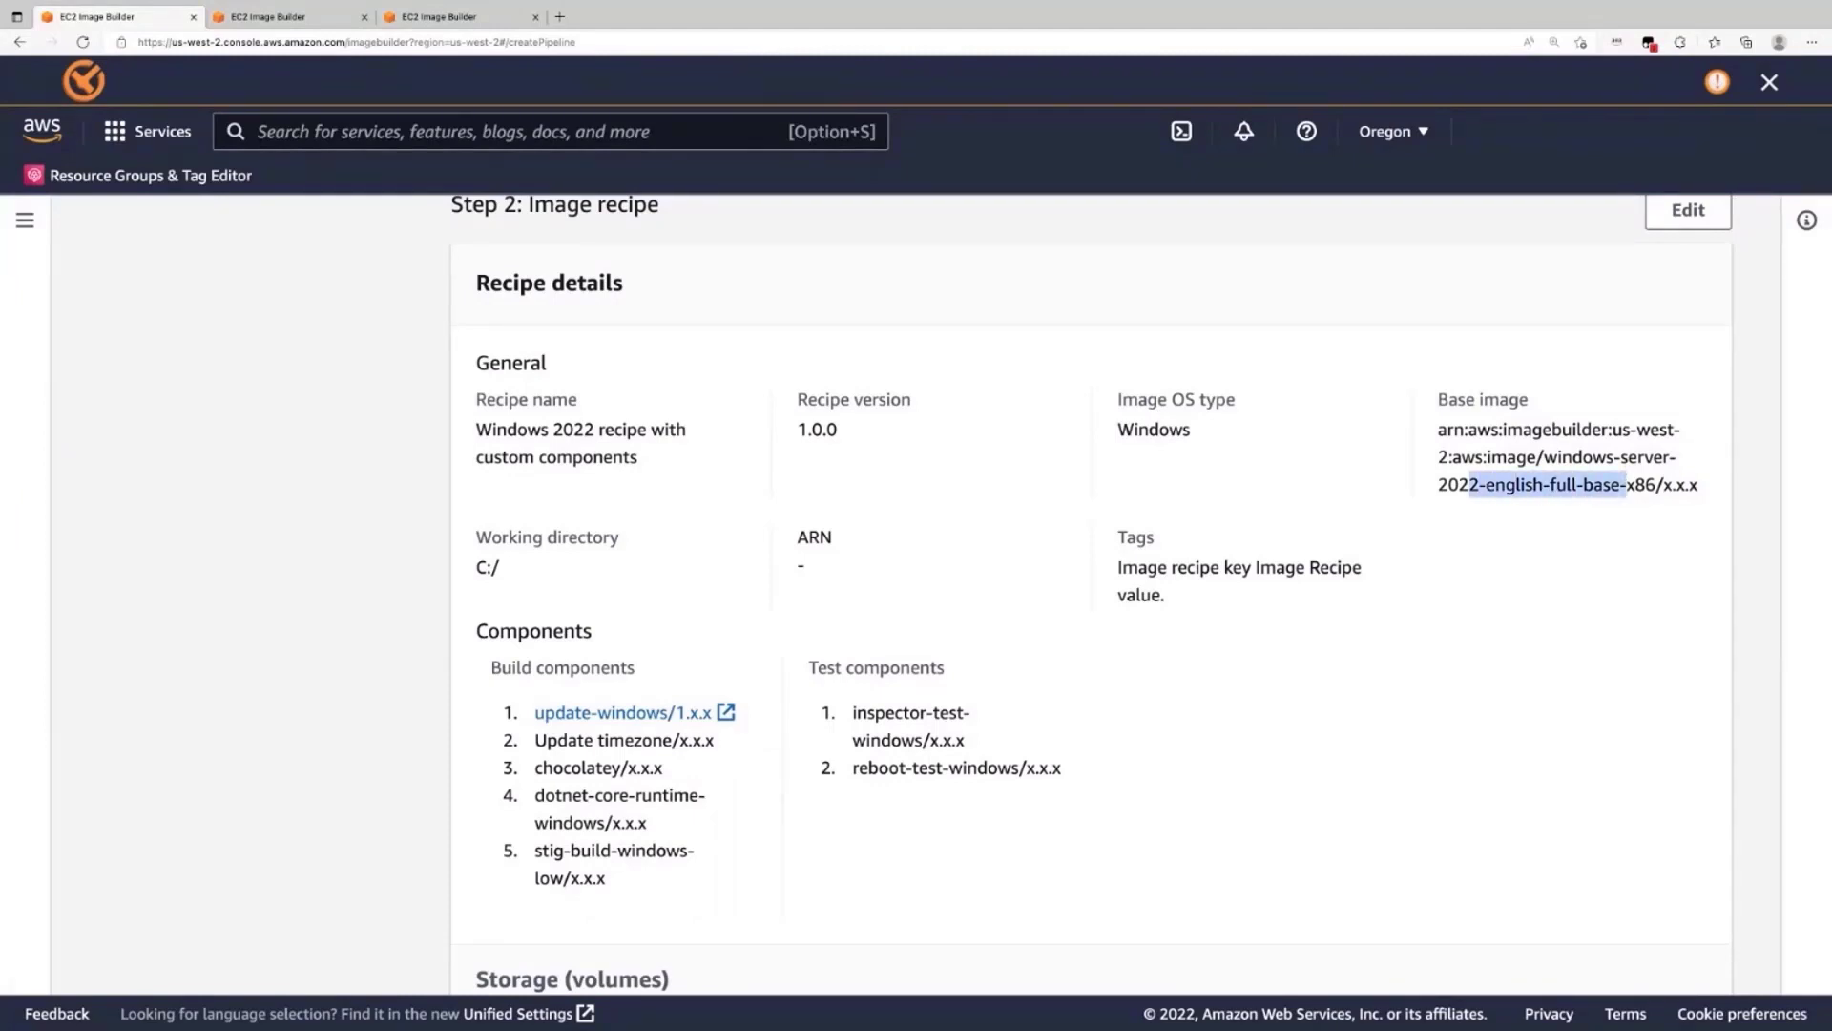
- Review the infrastructure configuration and the distribution settings for us-west-2 and us-east-1
scroll(1611, 619, "down", 8)
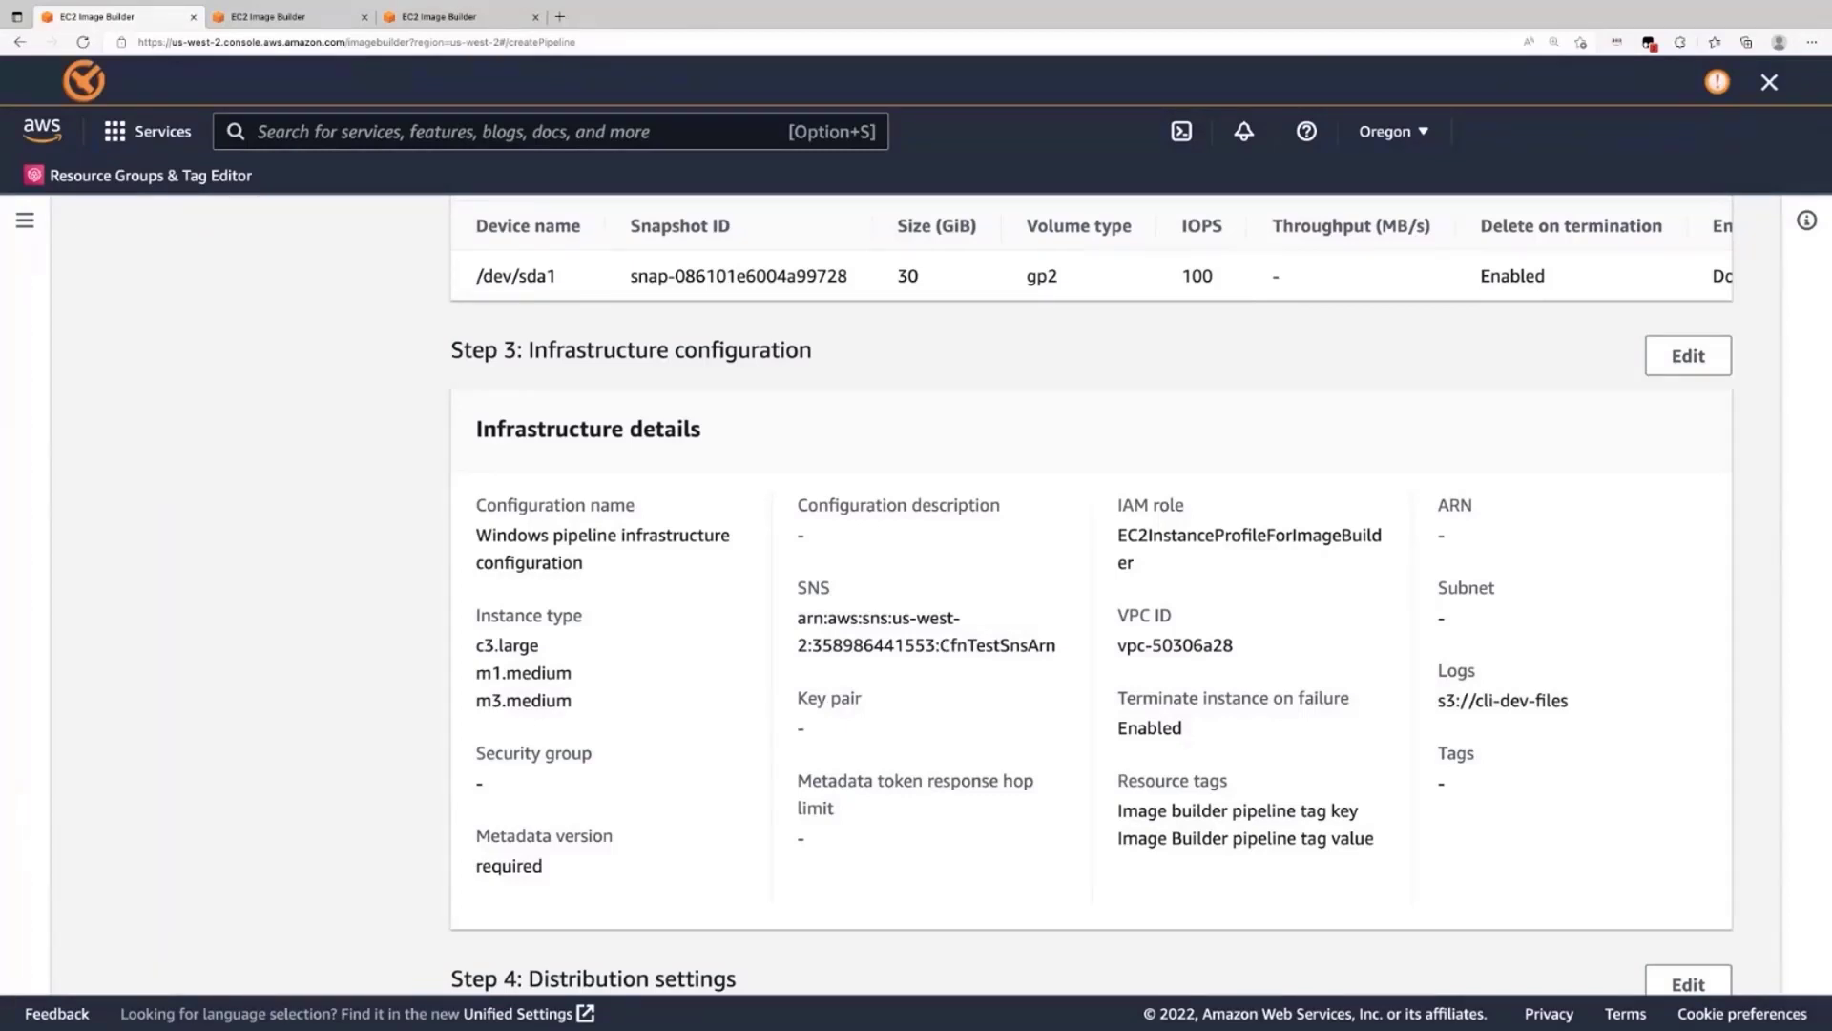
scroll(1140, 607, "down", 1)
scroll(1485, 694, "down", 4)
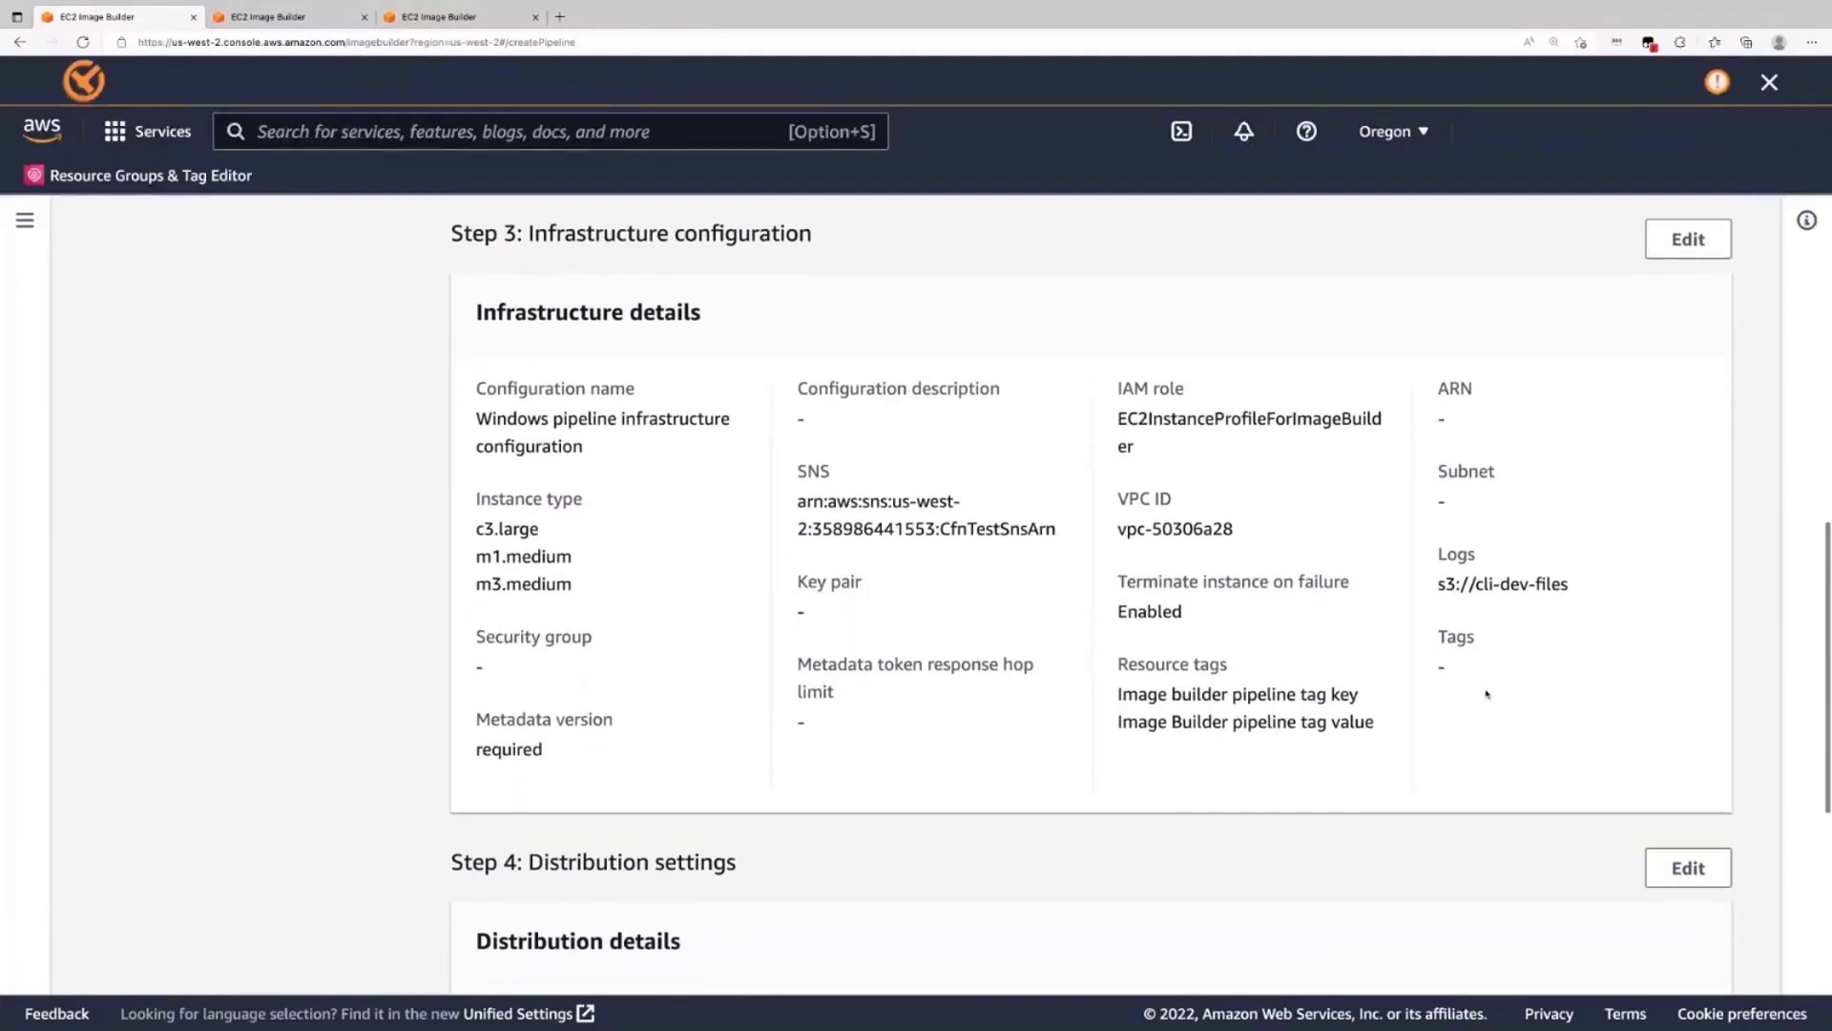
scroll(1017, 558, "down", 4)
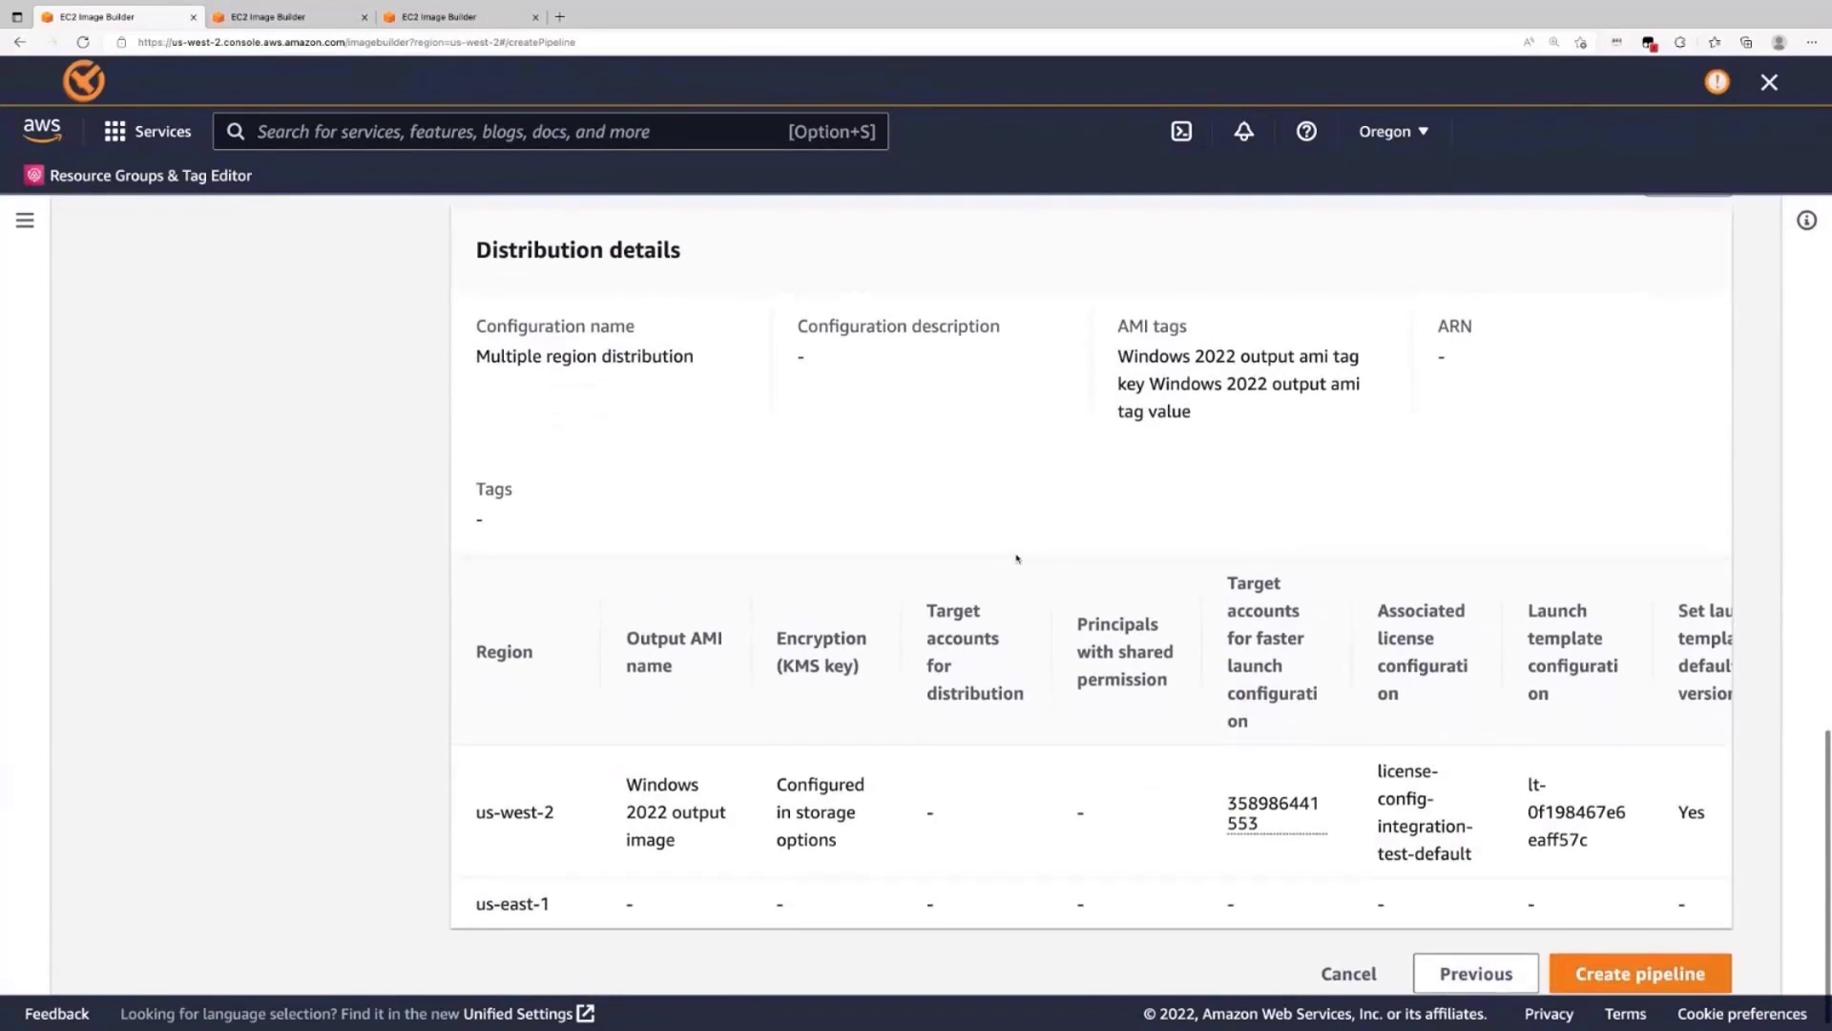
double_click(515, 811)
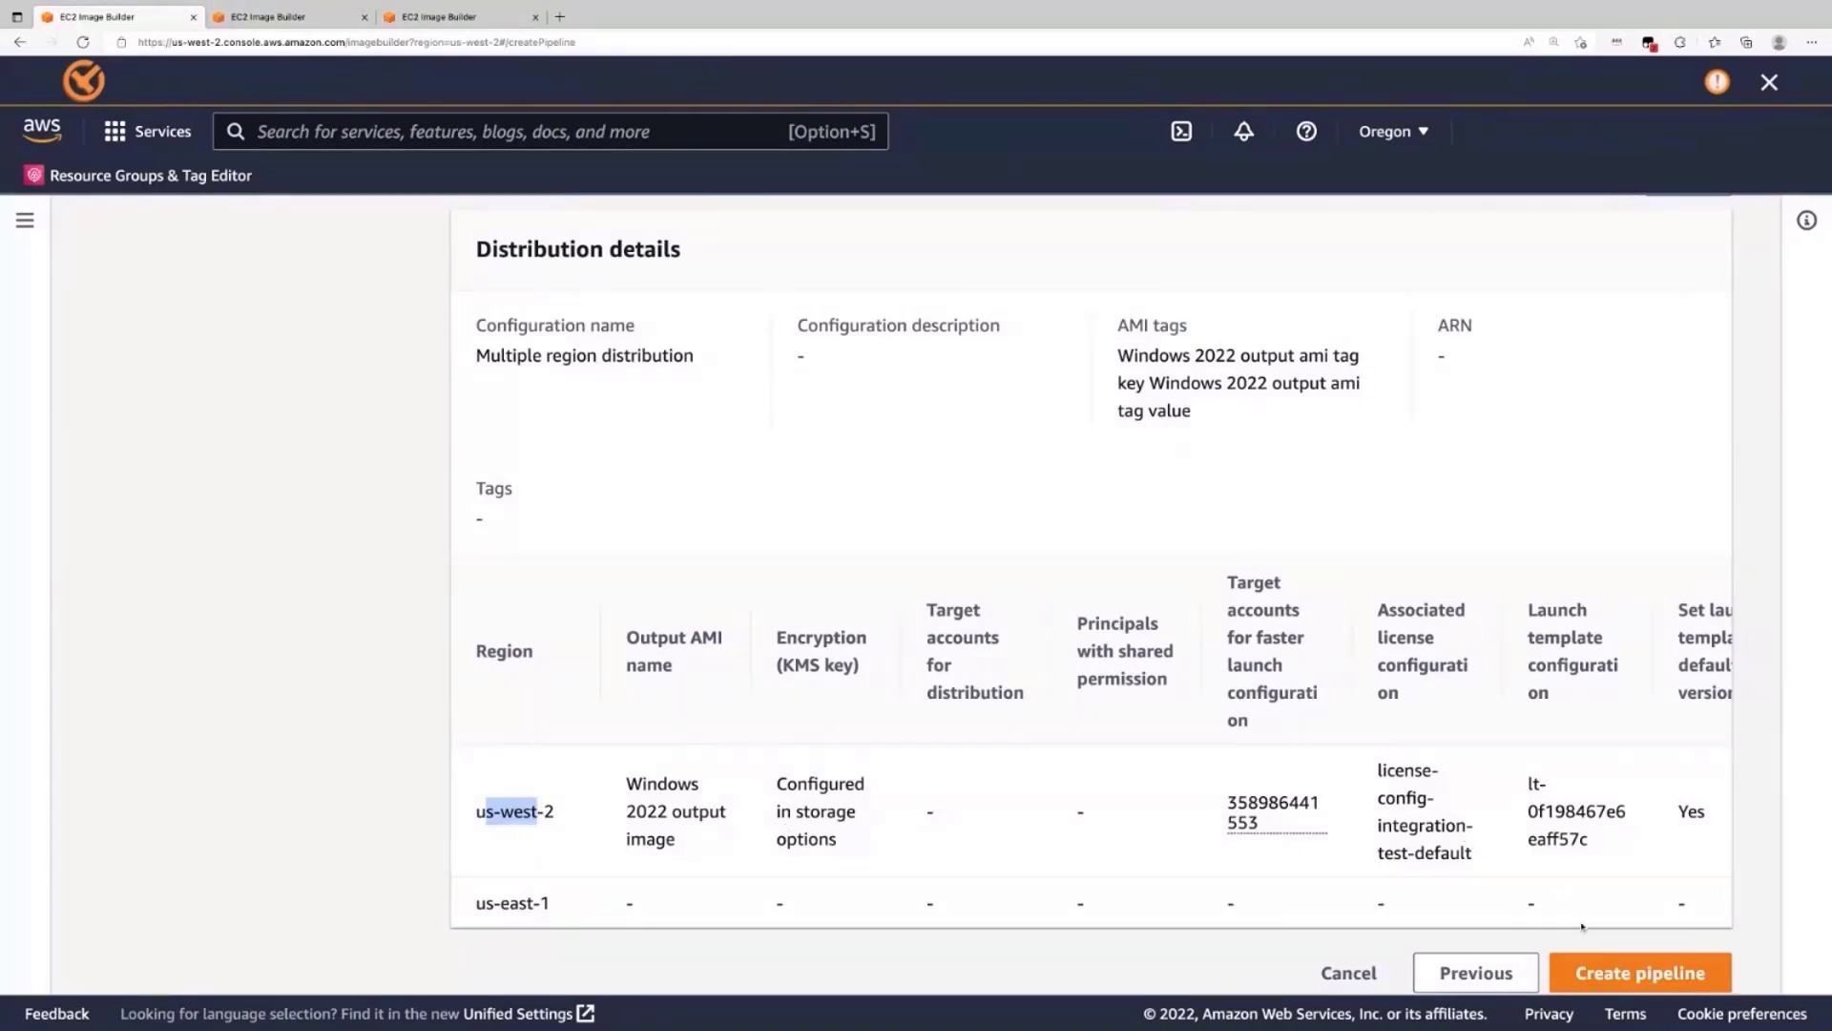
scroll(1622, 887, "right", 2)
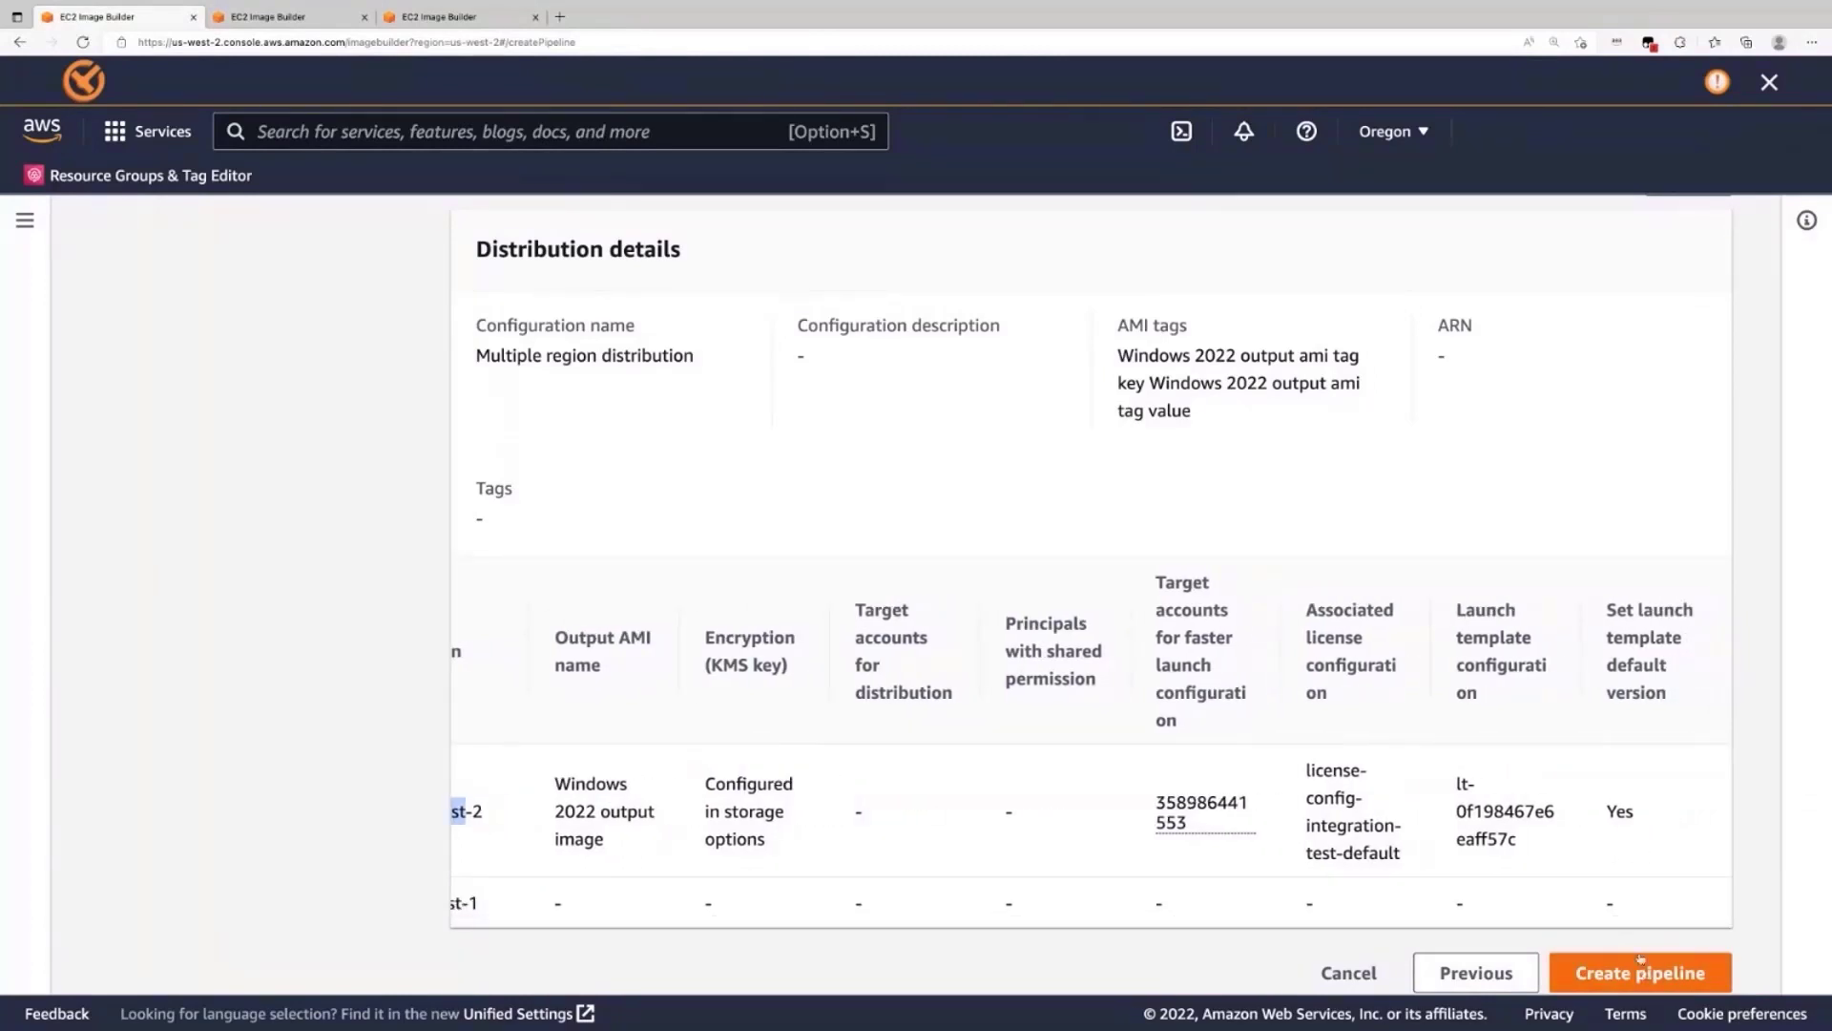
scroll(1558, 687, "up", 6)
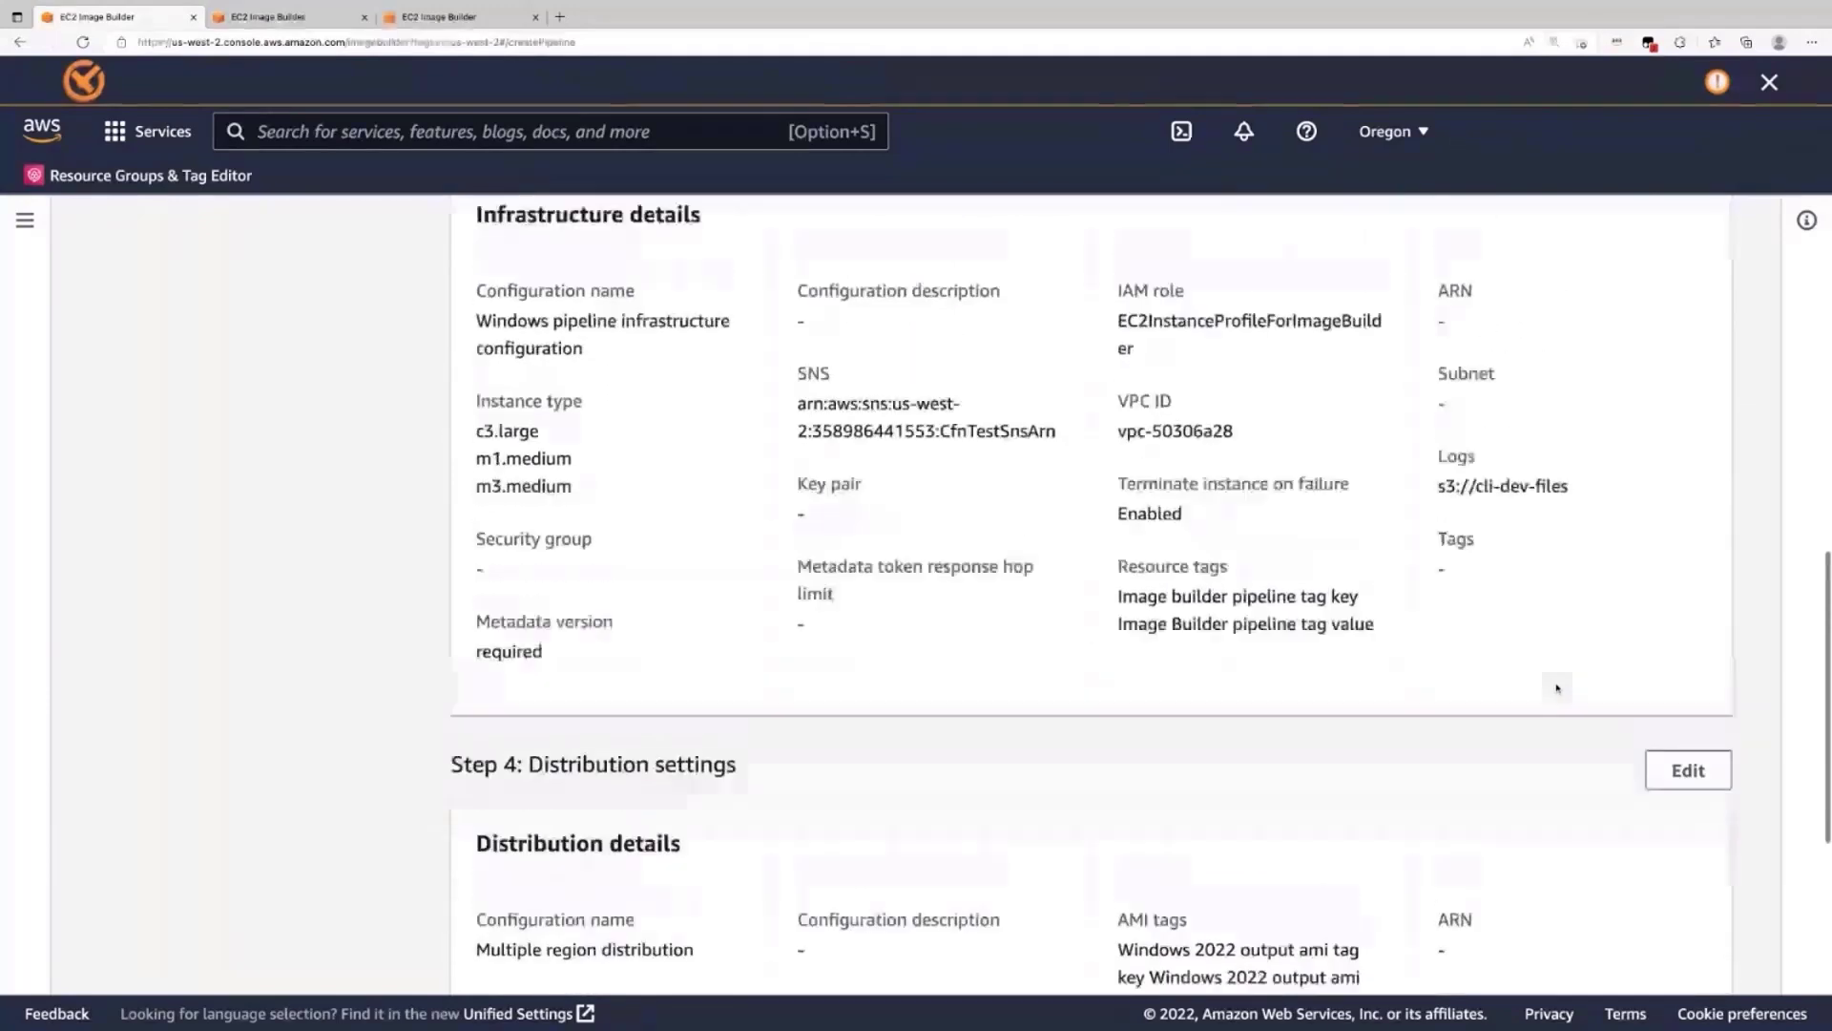
scroll(1557, 687, "up", 15)
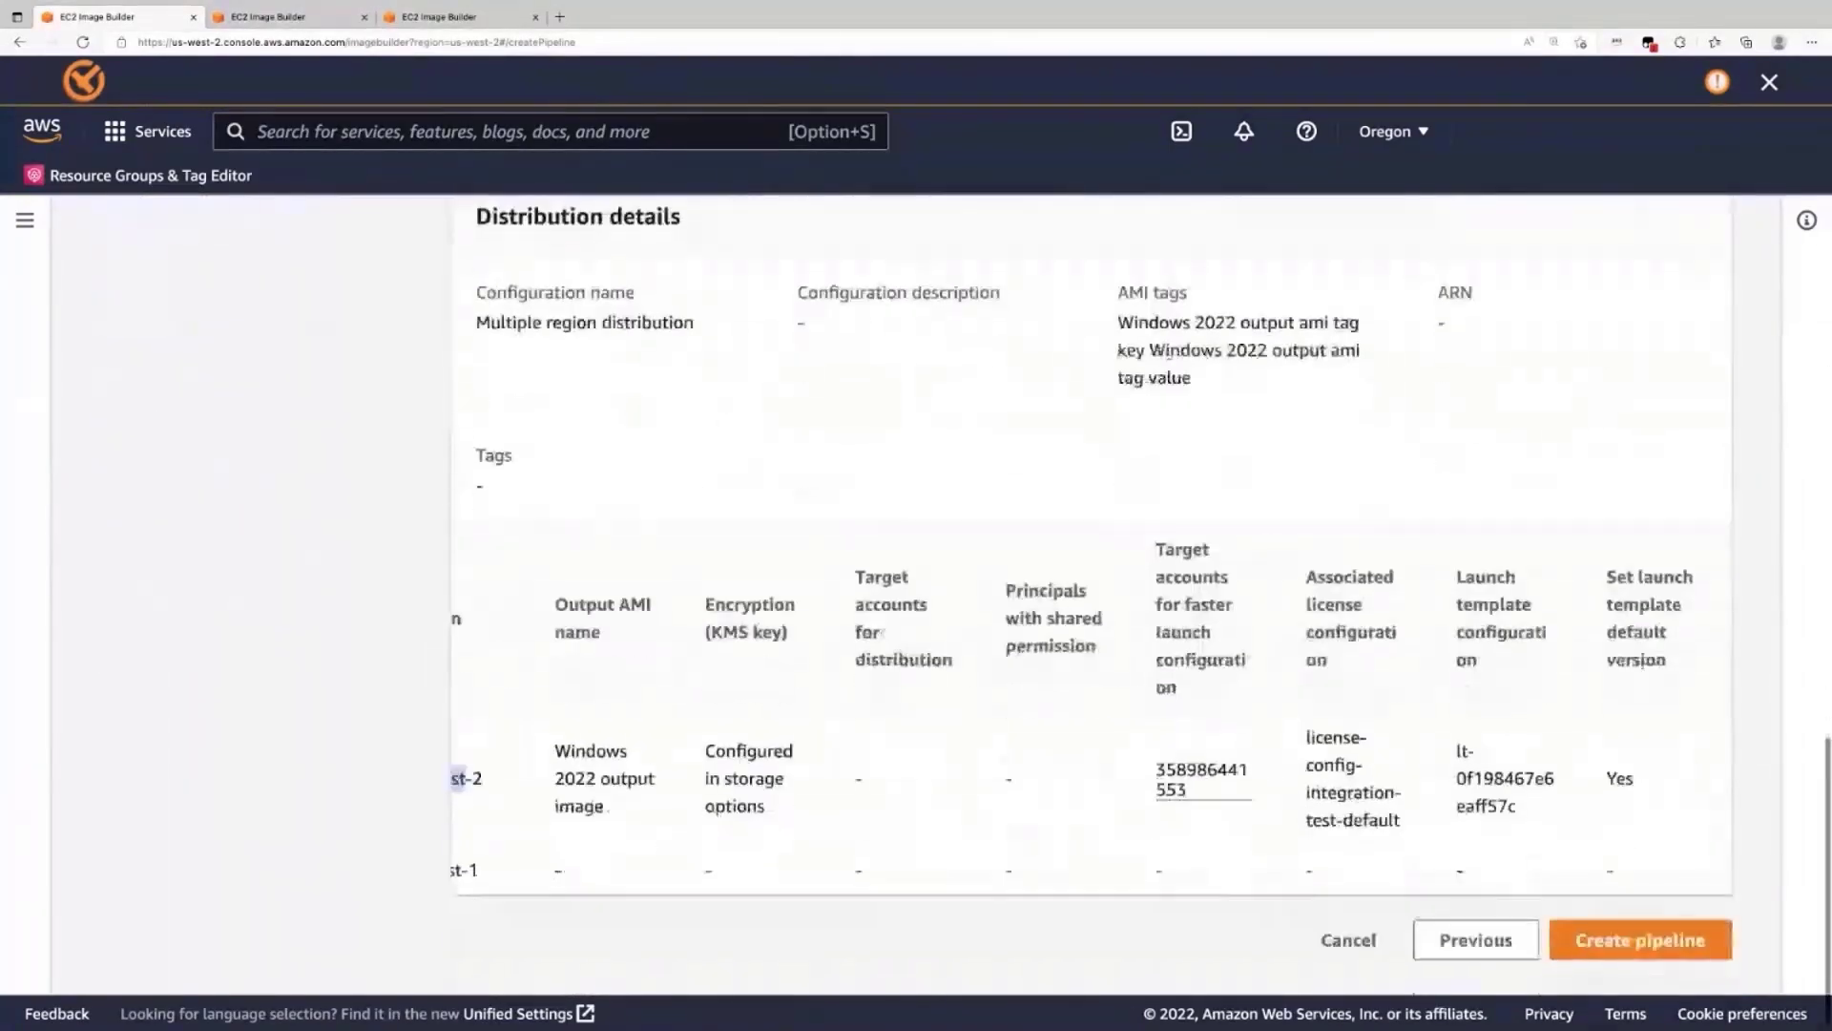
- Create the image pipeline from the reviewed configuration and check the creation notifications
left_click(1637, 949)
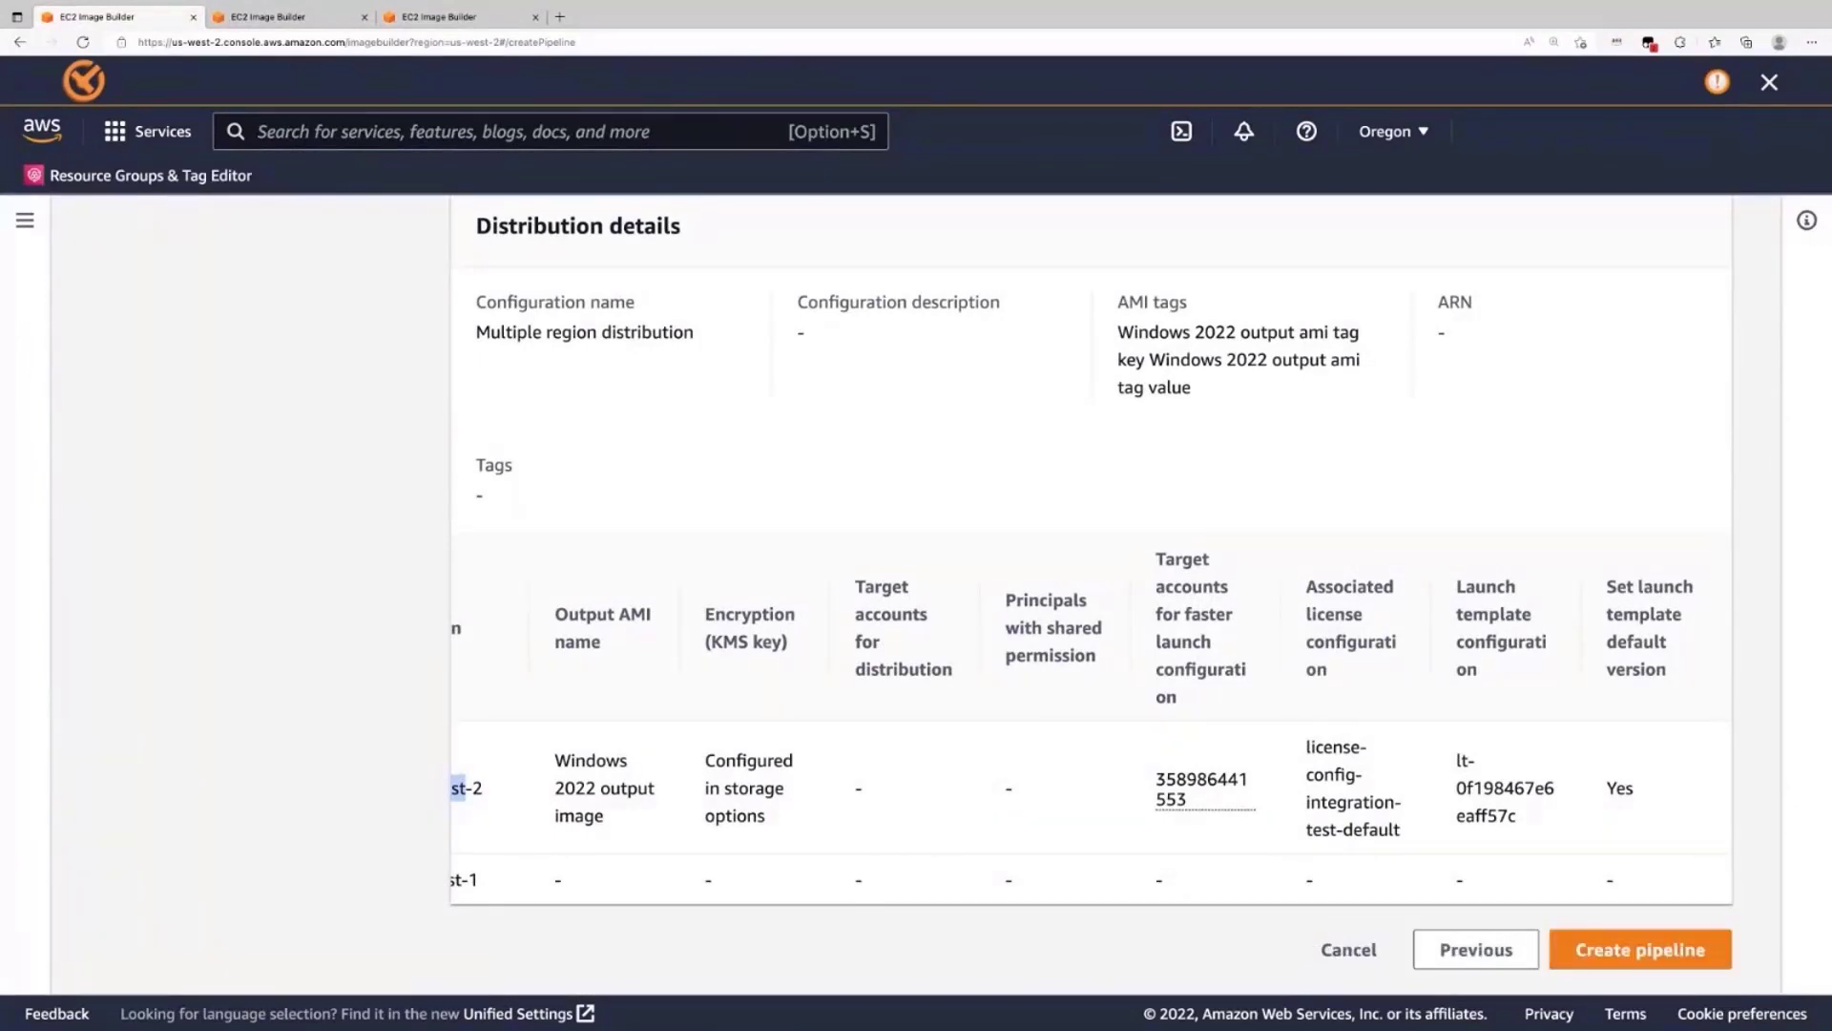
scroll(1091, 592, "up", 3)
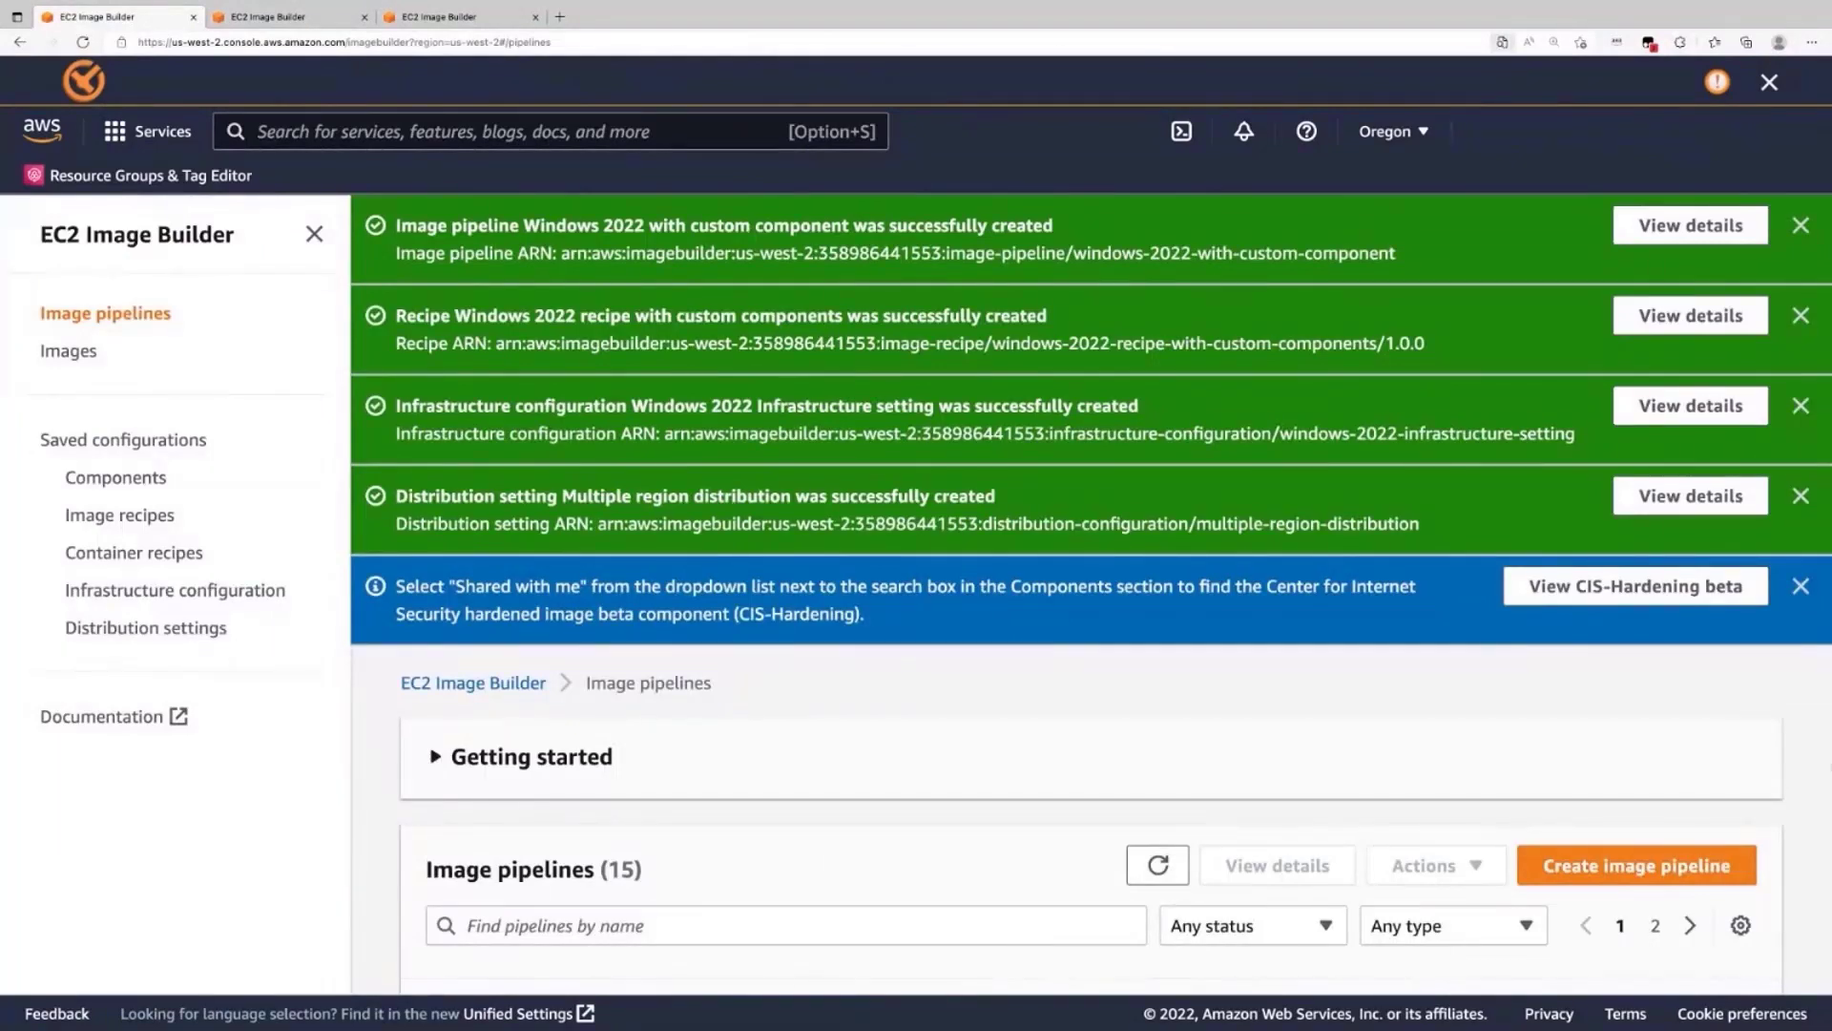
scroll(1247, 696, "down", 1)
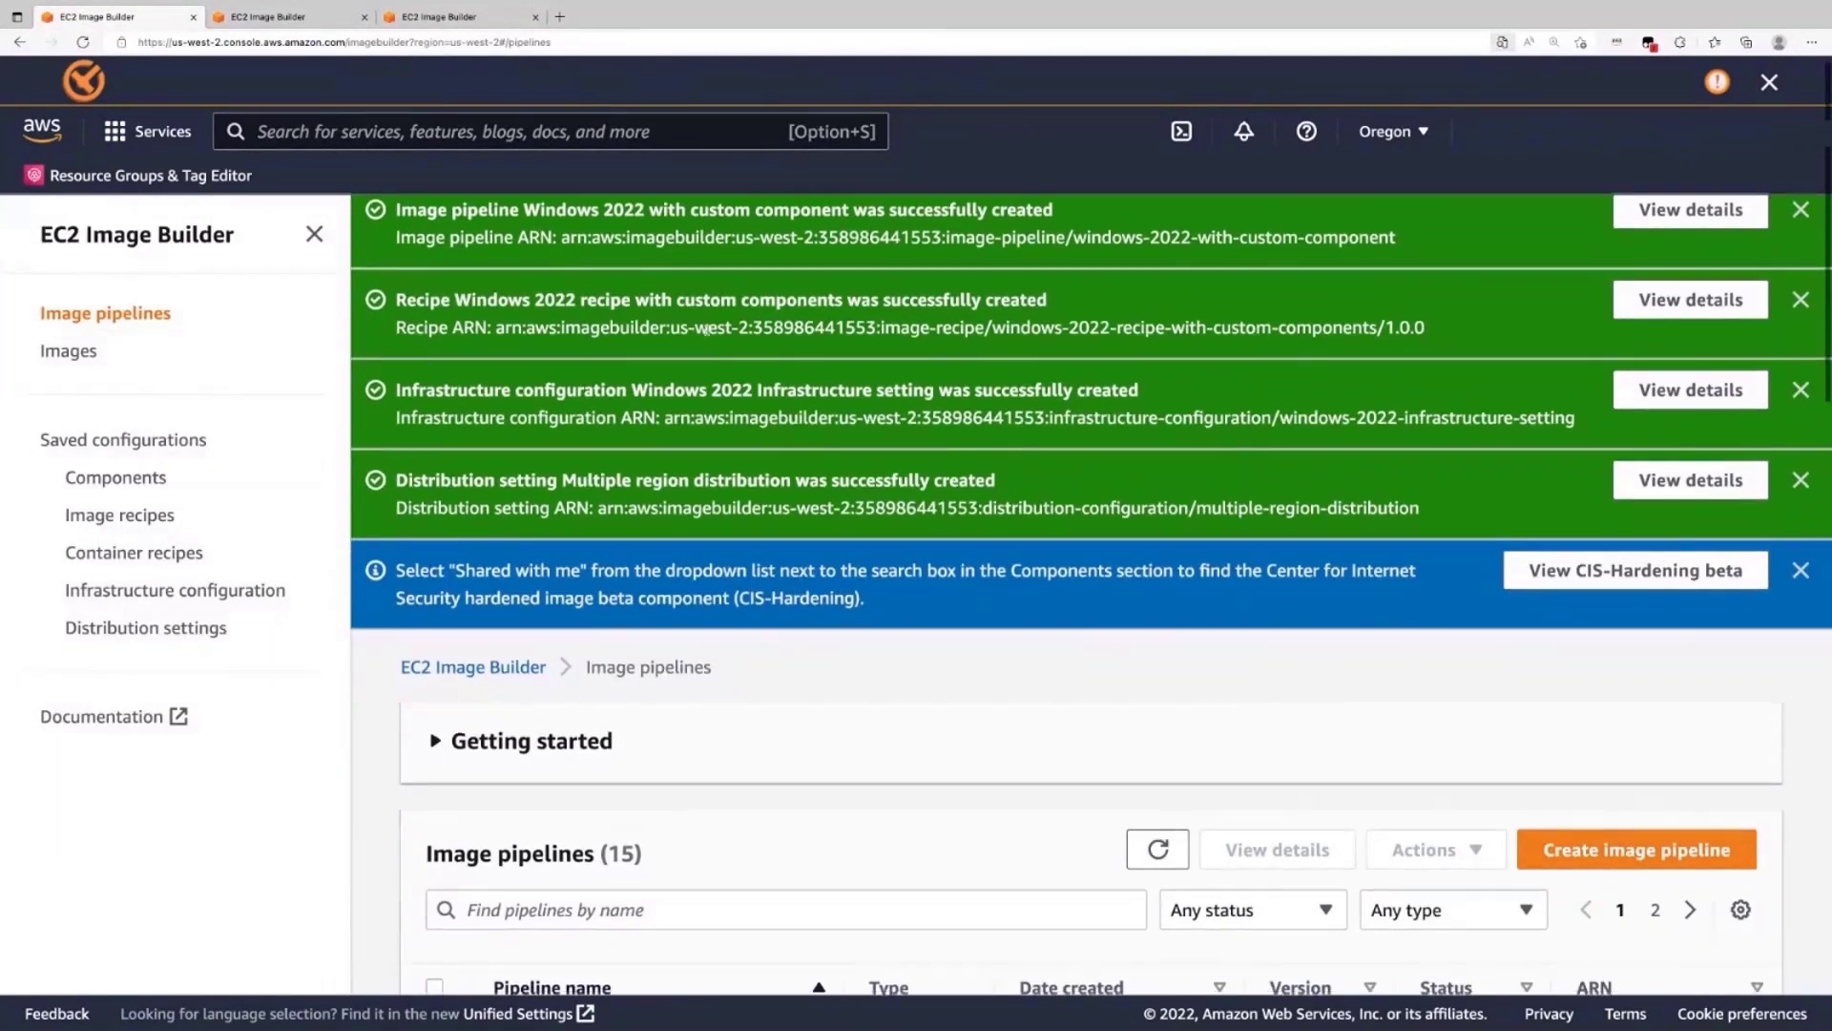
scroll(1227, 137, "up", 1)
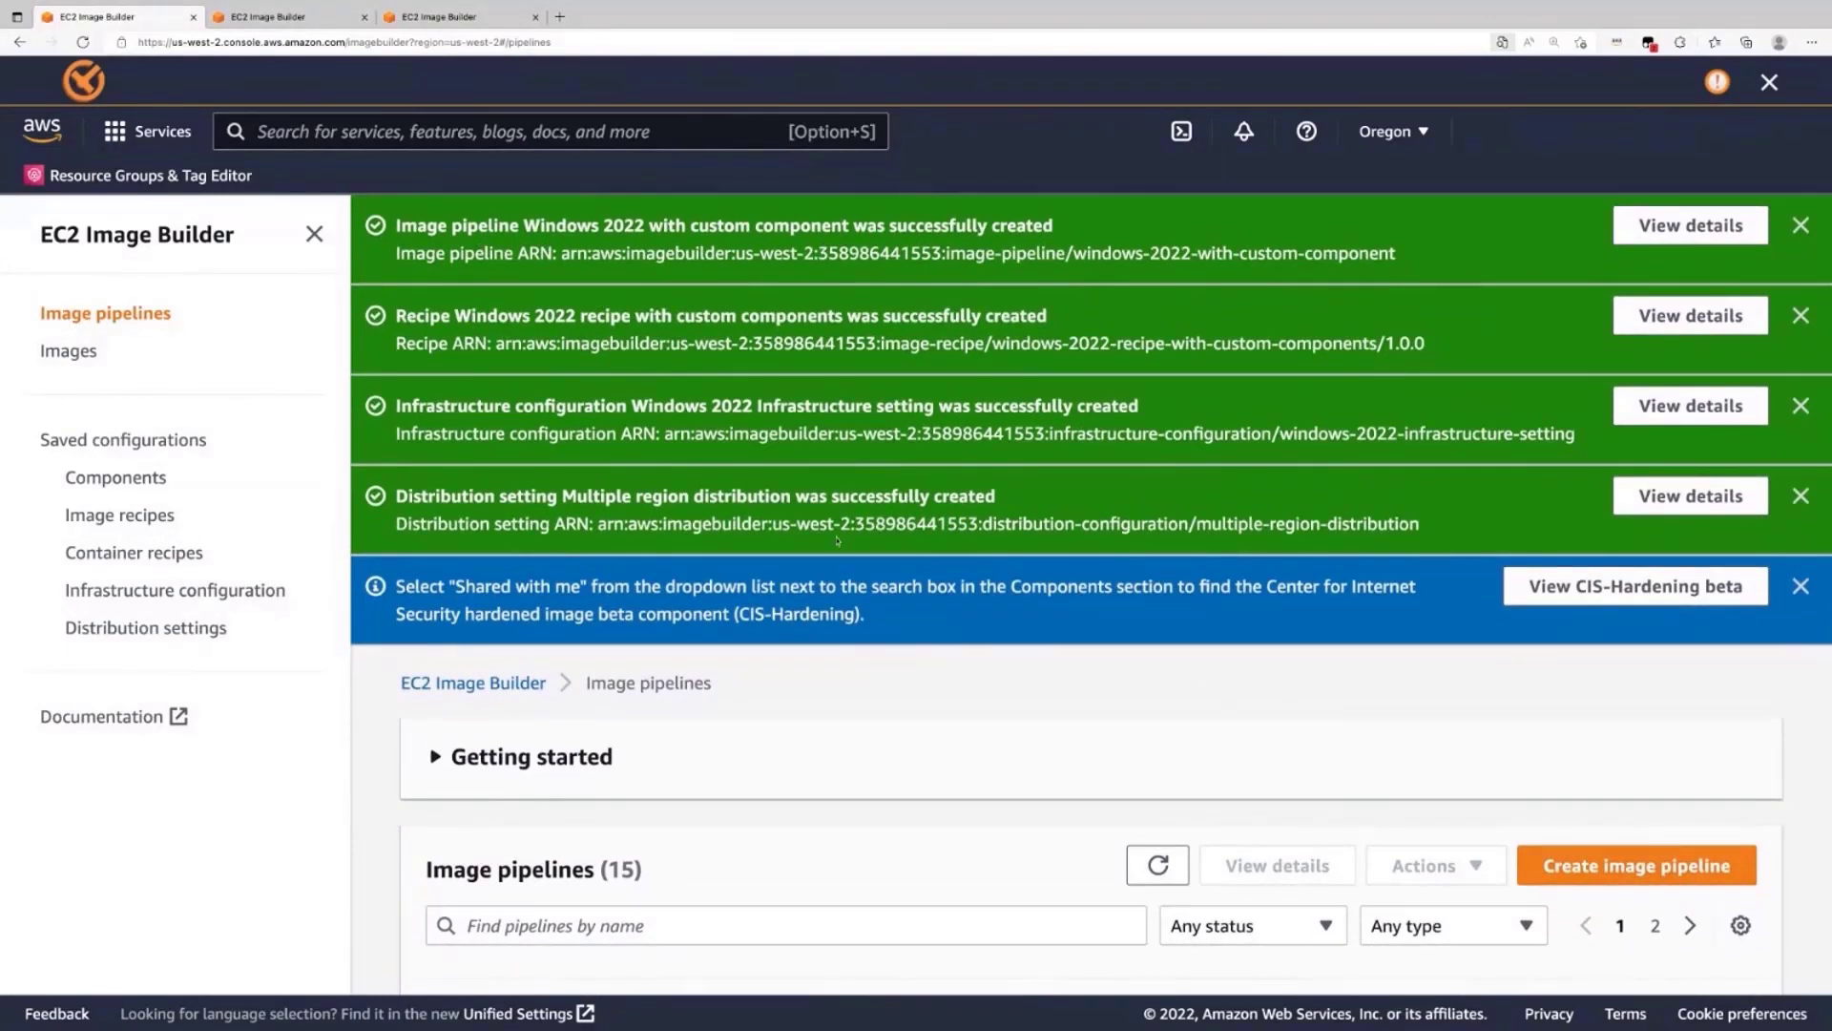
- Dismiss all notification banners above the image pipelines list
left_click(1802, 231)
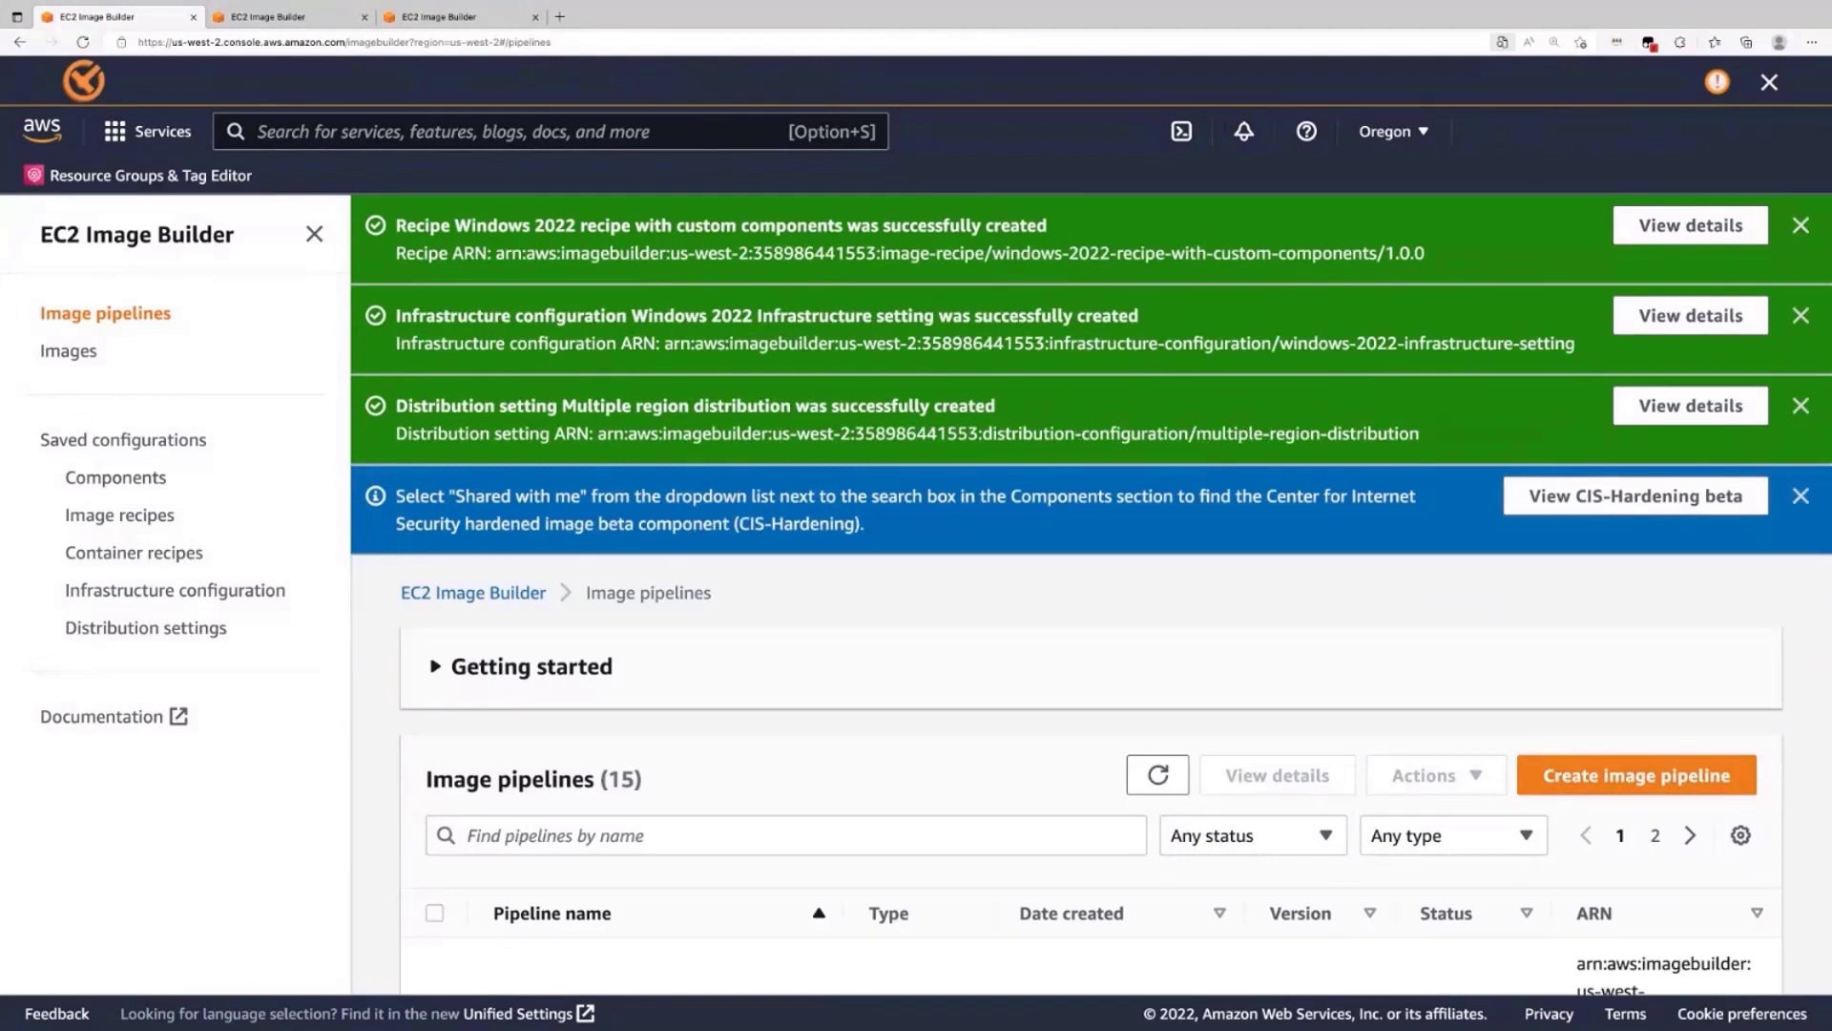
left_click(1800, 227)
left_click(1801, 227)
left_click(1800, 227)
left_click(1800, 227)
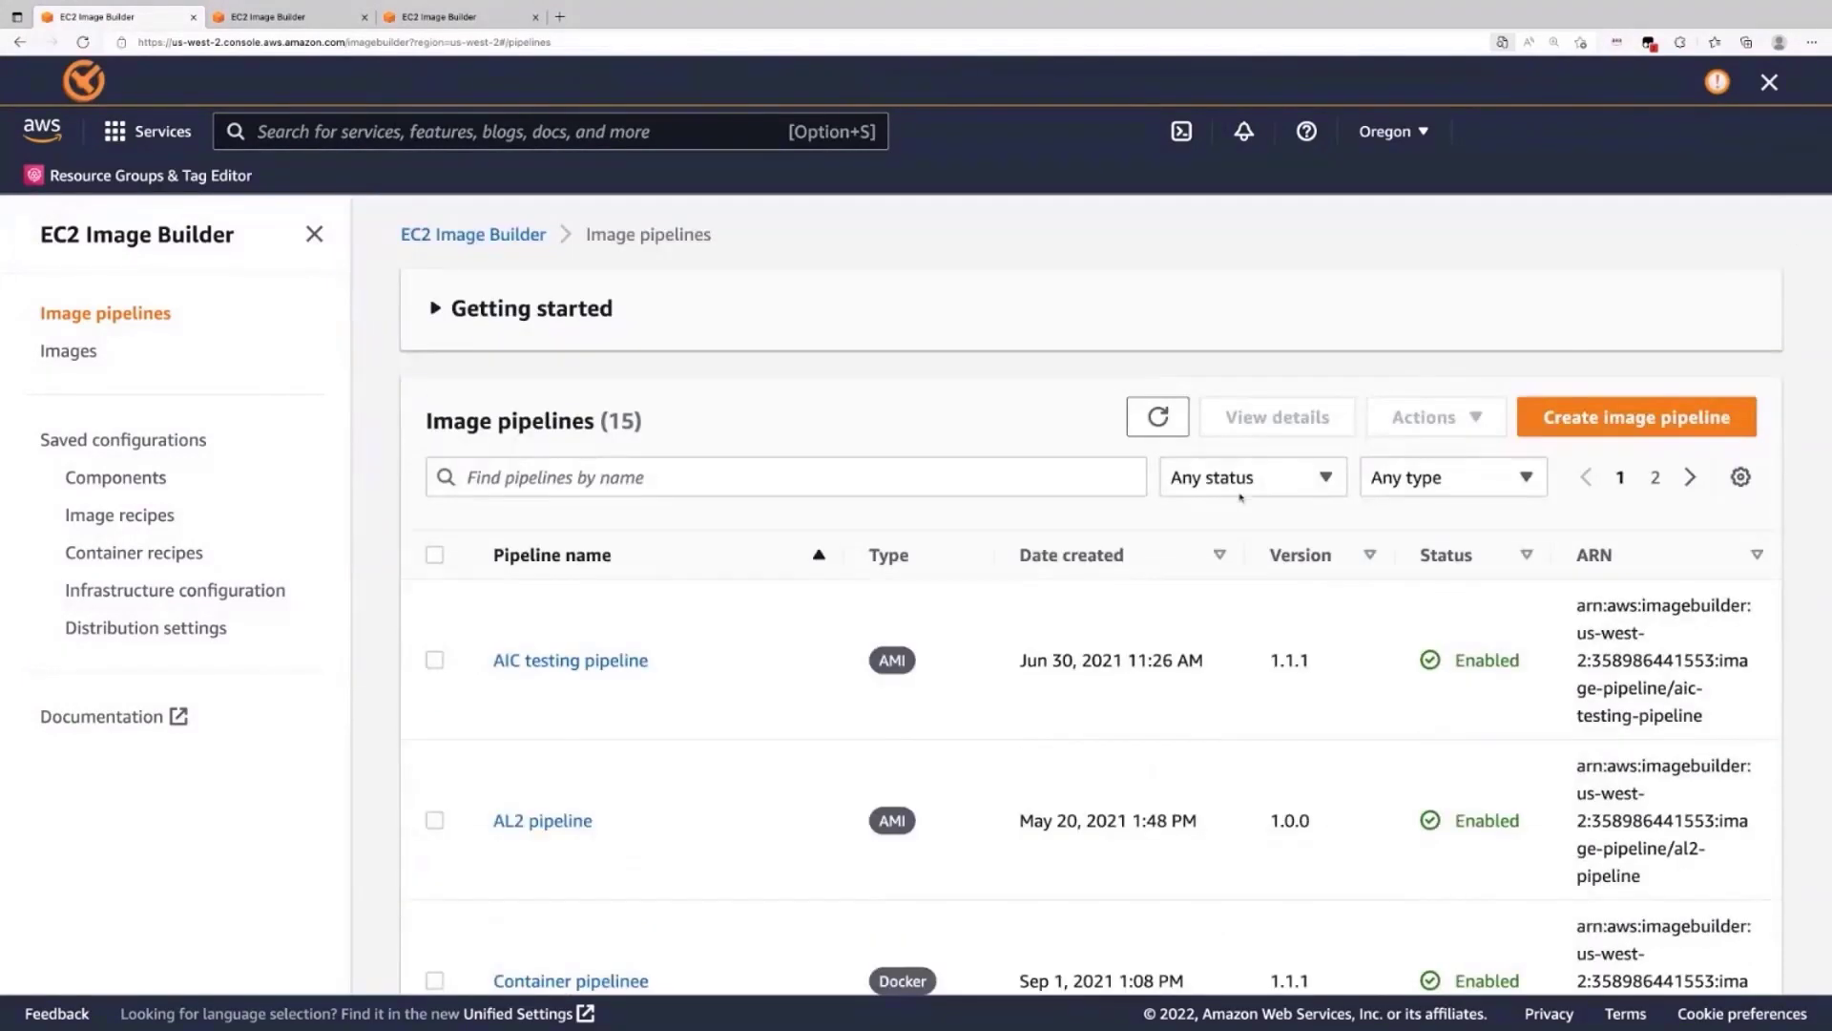
- Refresh the image pipelines list and sort it by creation date, newest first
left_click(1157, 417)
left_click(1066, 561)
left_click(1066, 562)
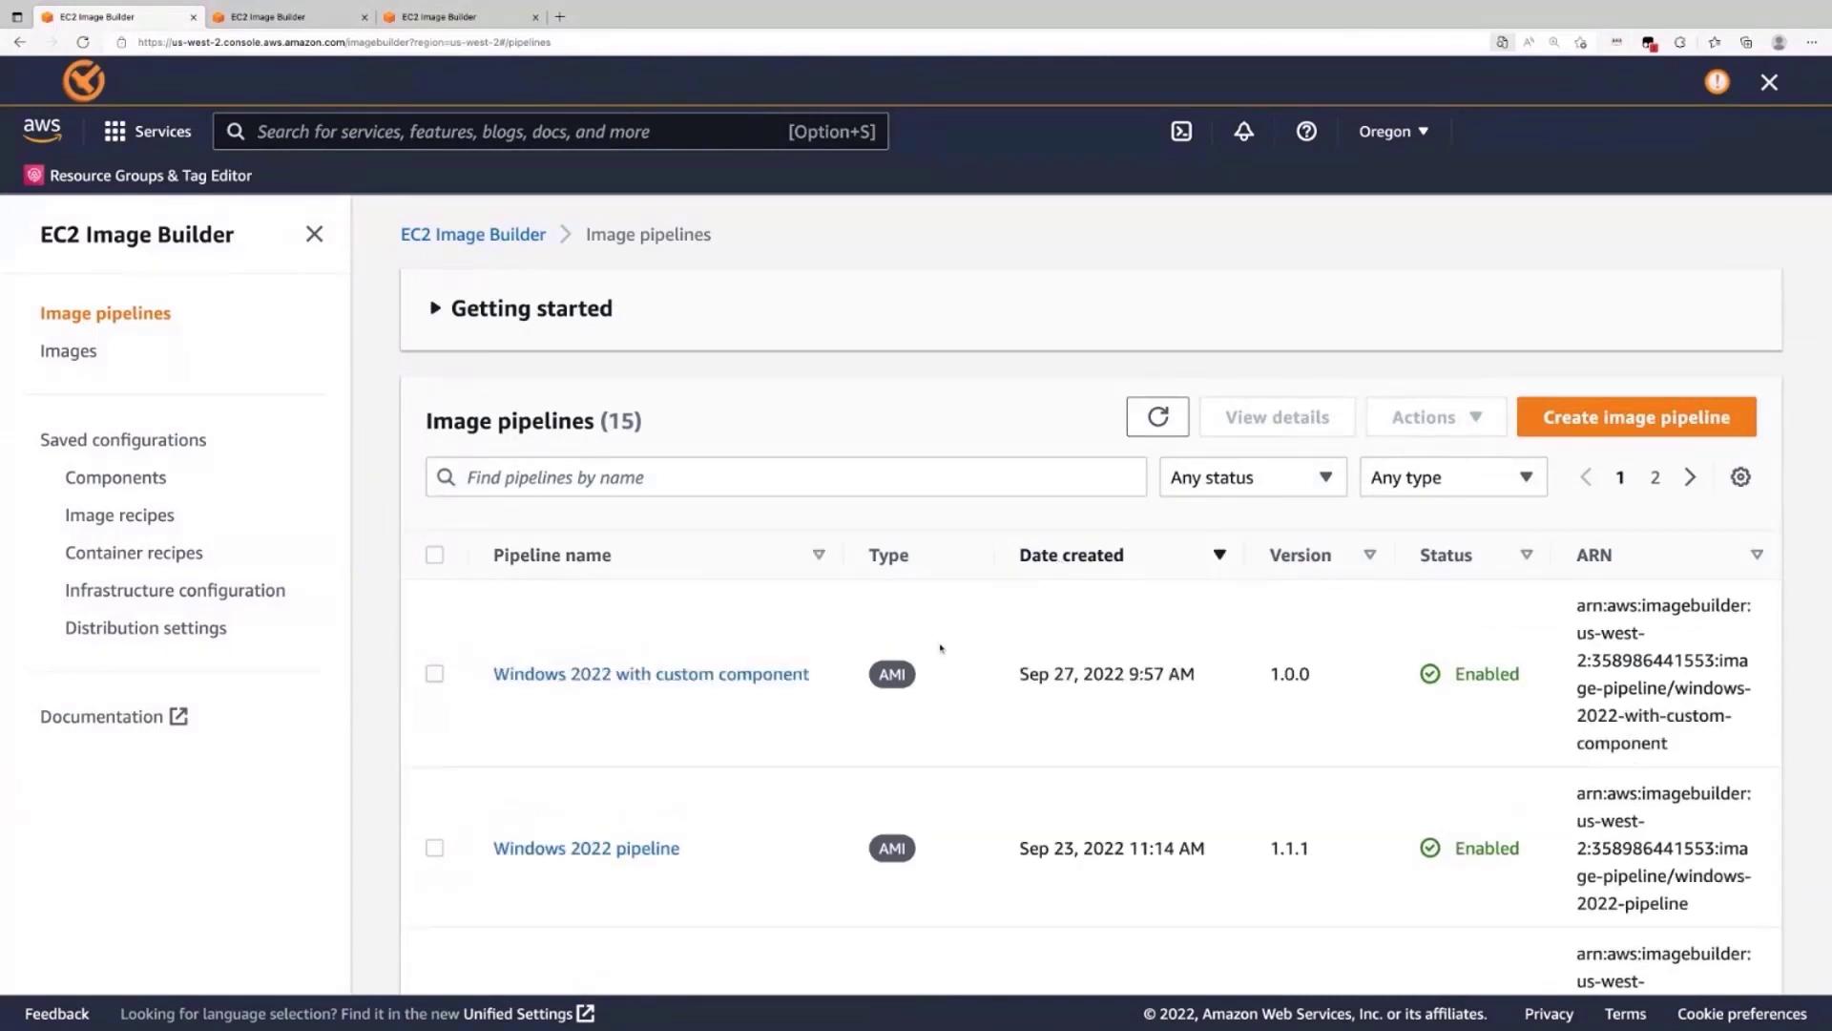
- Open the Windows 2022 with custom component pipeline and examine its summary, build schedule and output images section
left_click(728, 675)
left_click(584, 680)
scroll(754, 737, "down", 2)
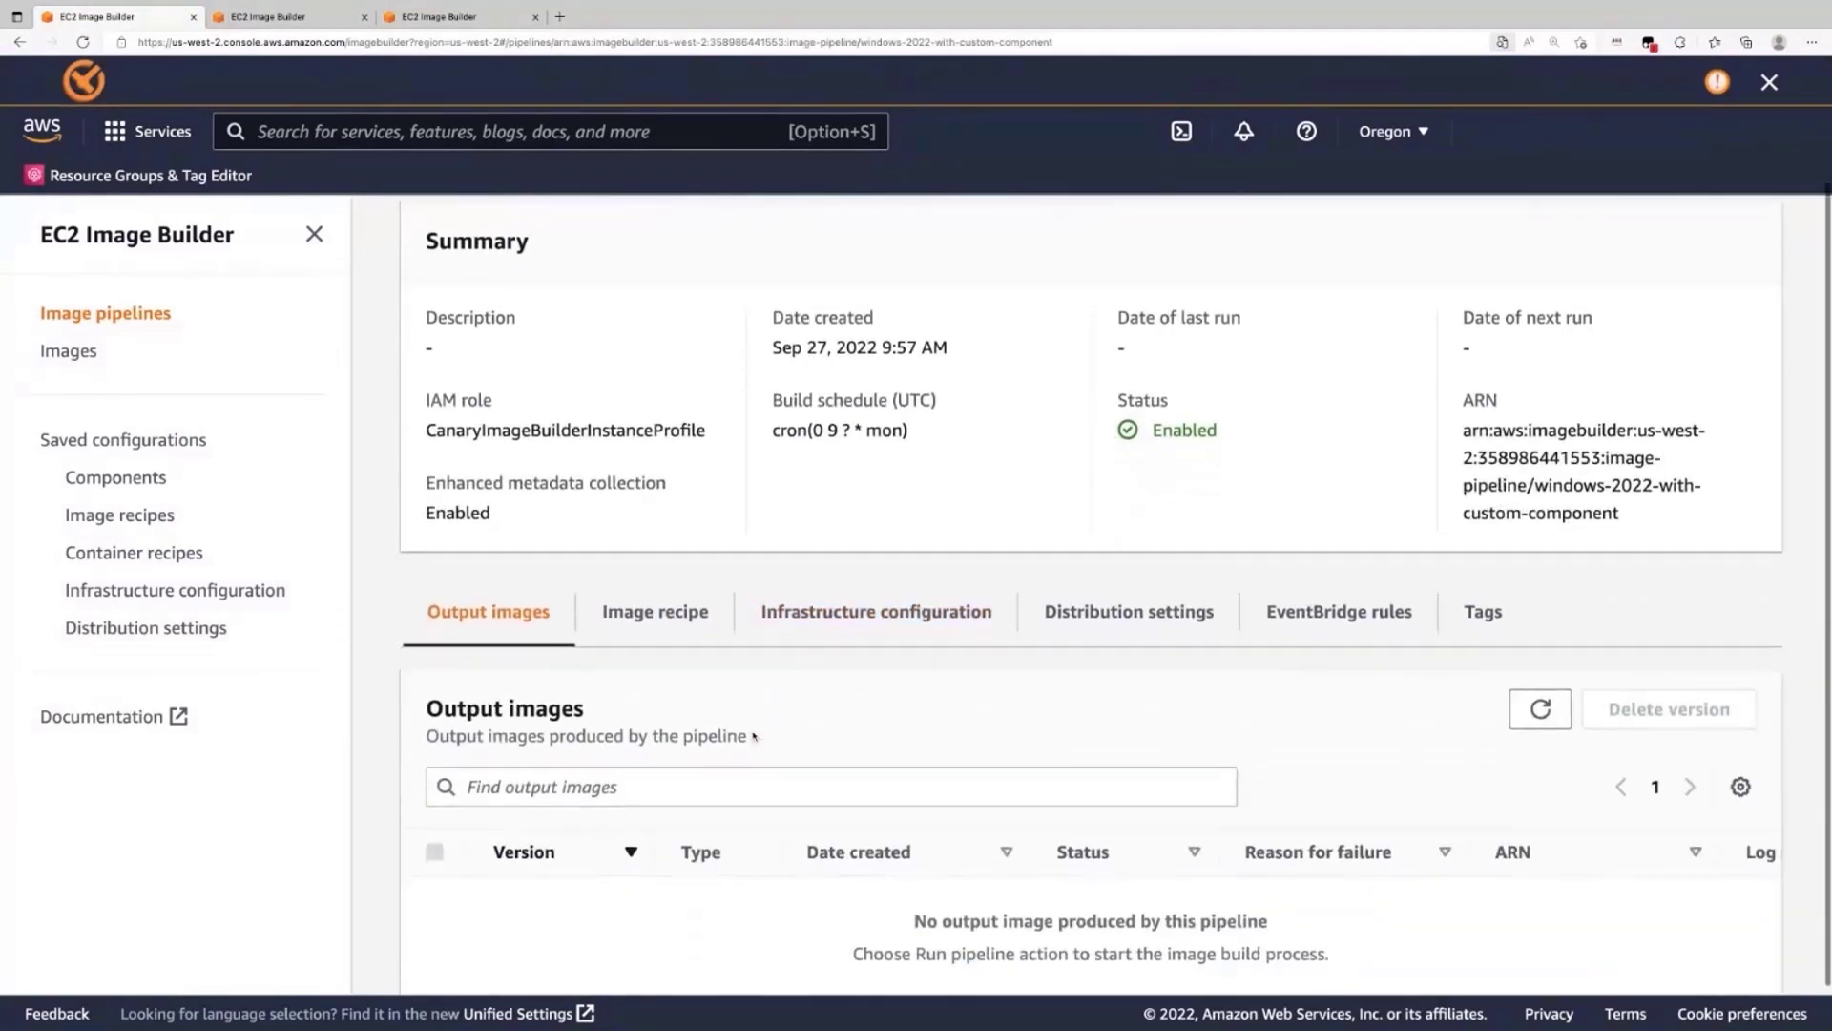
scroll(739, 720, "up", 2)
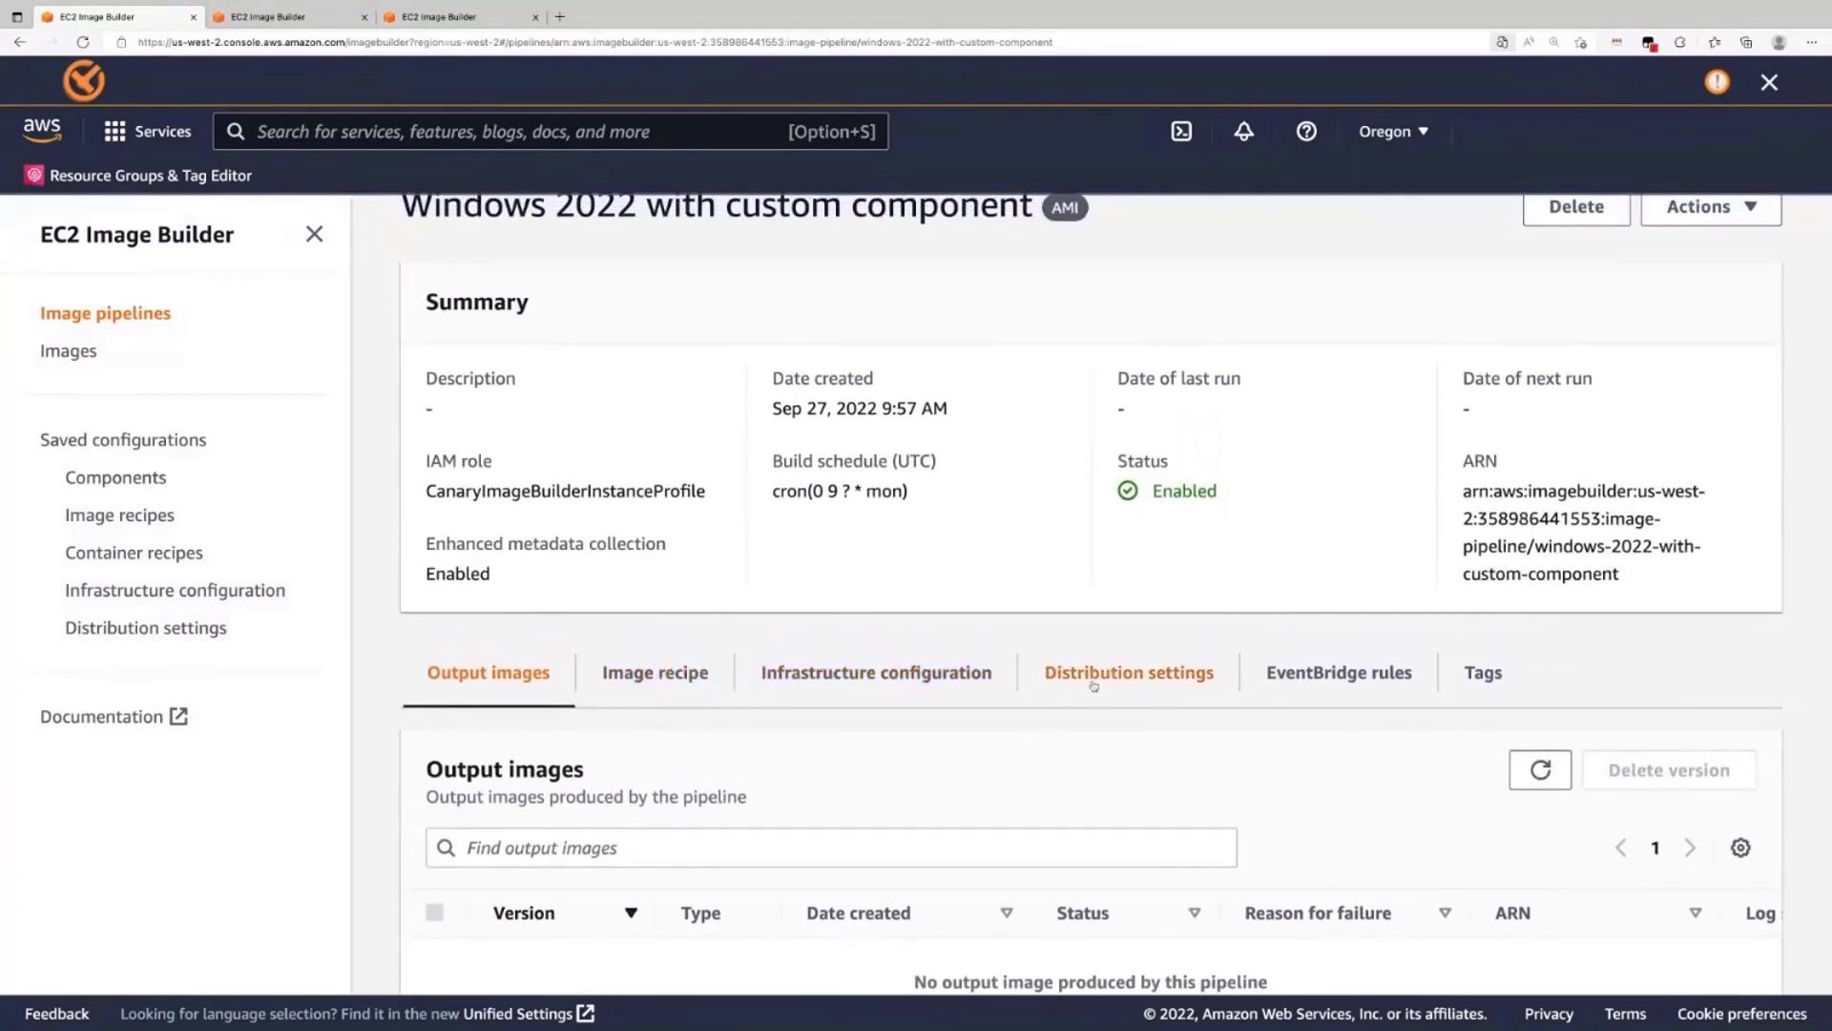
scroll(1088, 685, "down", 1)
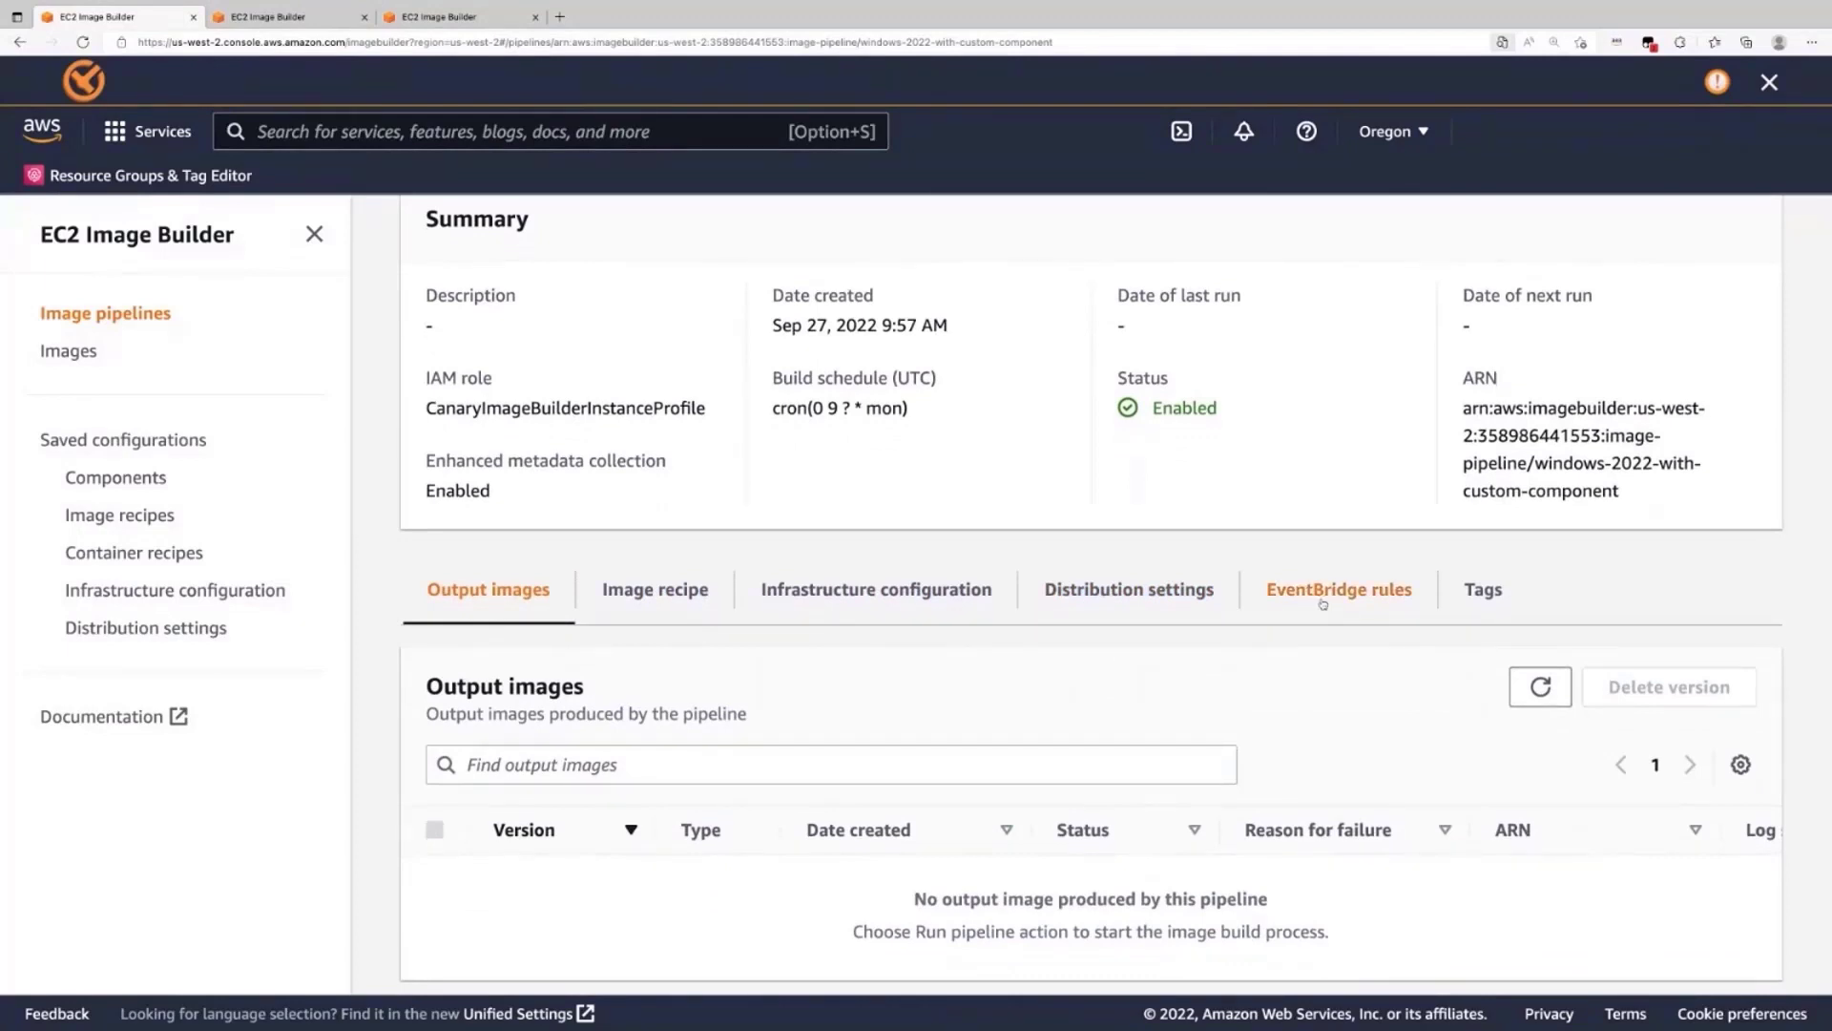
scroll(1323, 603, "down", 1)
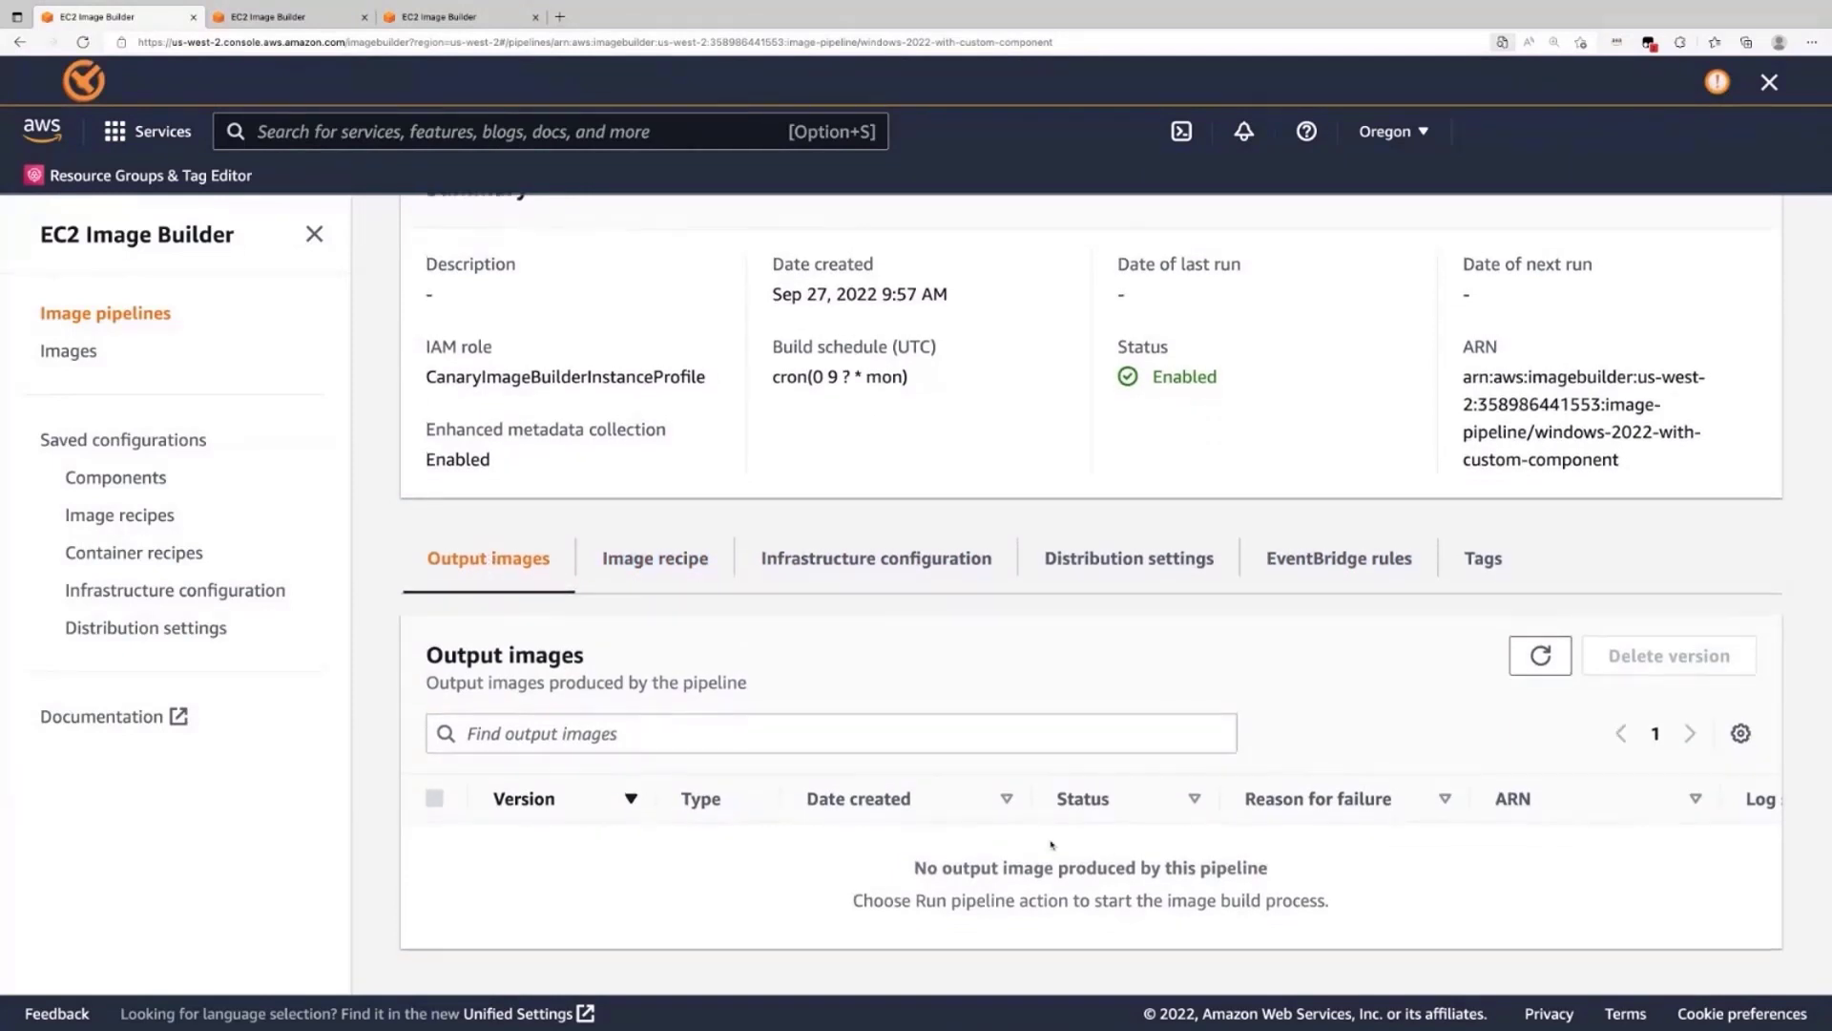
scroll(1052, 845, "up", 3)
scroll(1457, 569, "down", 1)
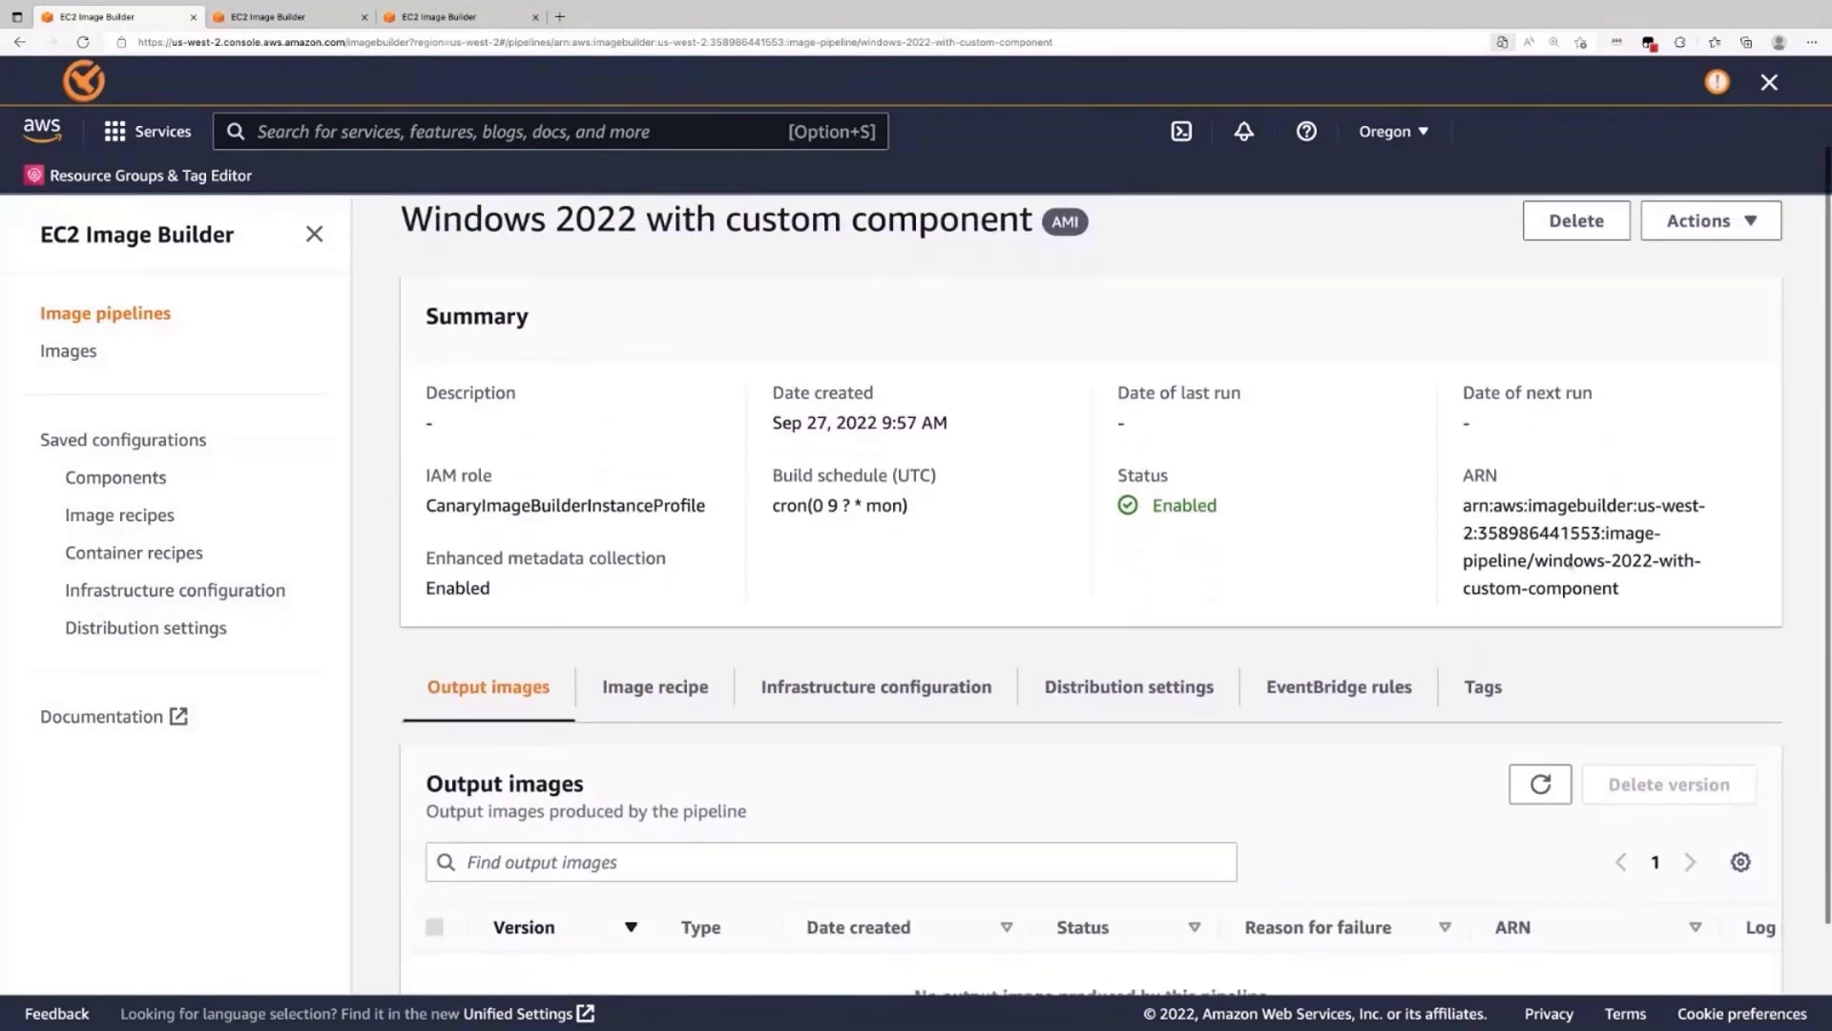
double_click(885, 507)
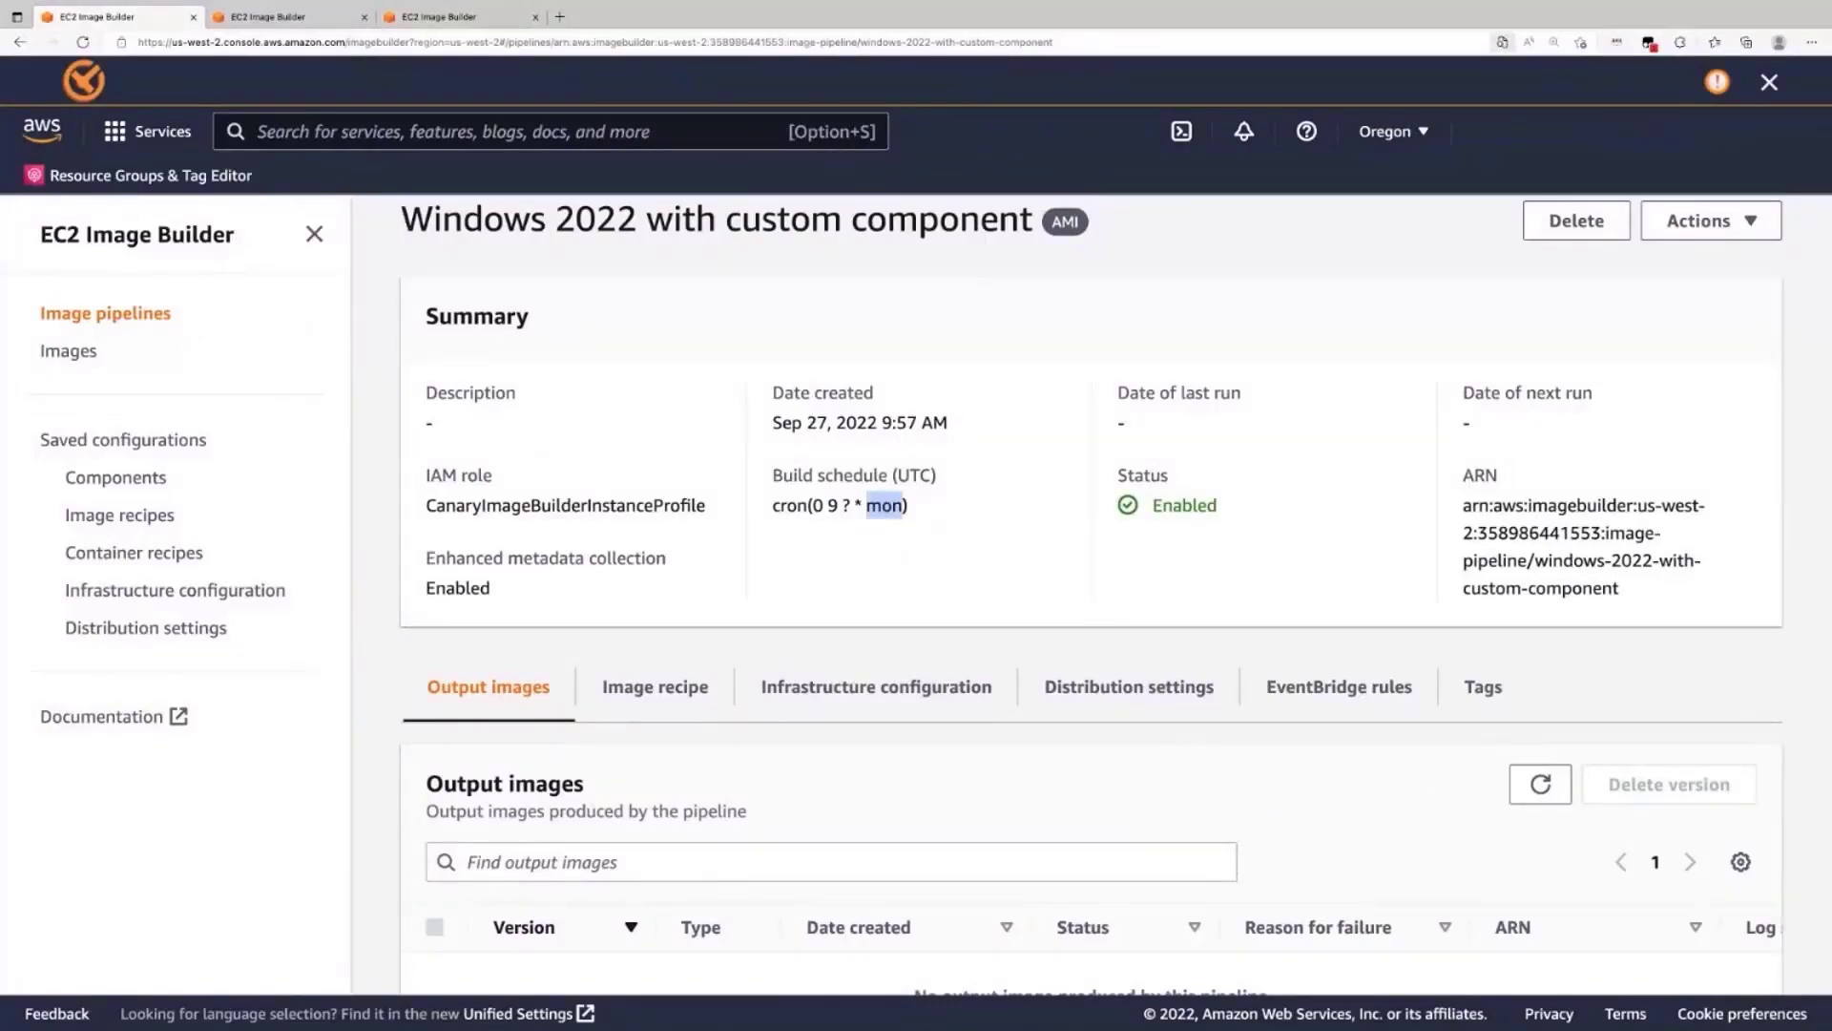
- Run the Windows 2022 with custom component pipeline manually
left_click(1703, 221)
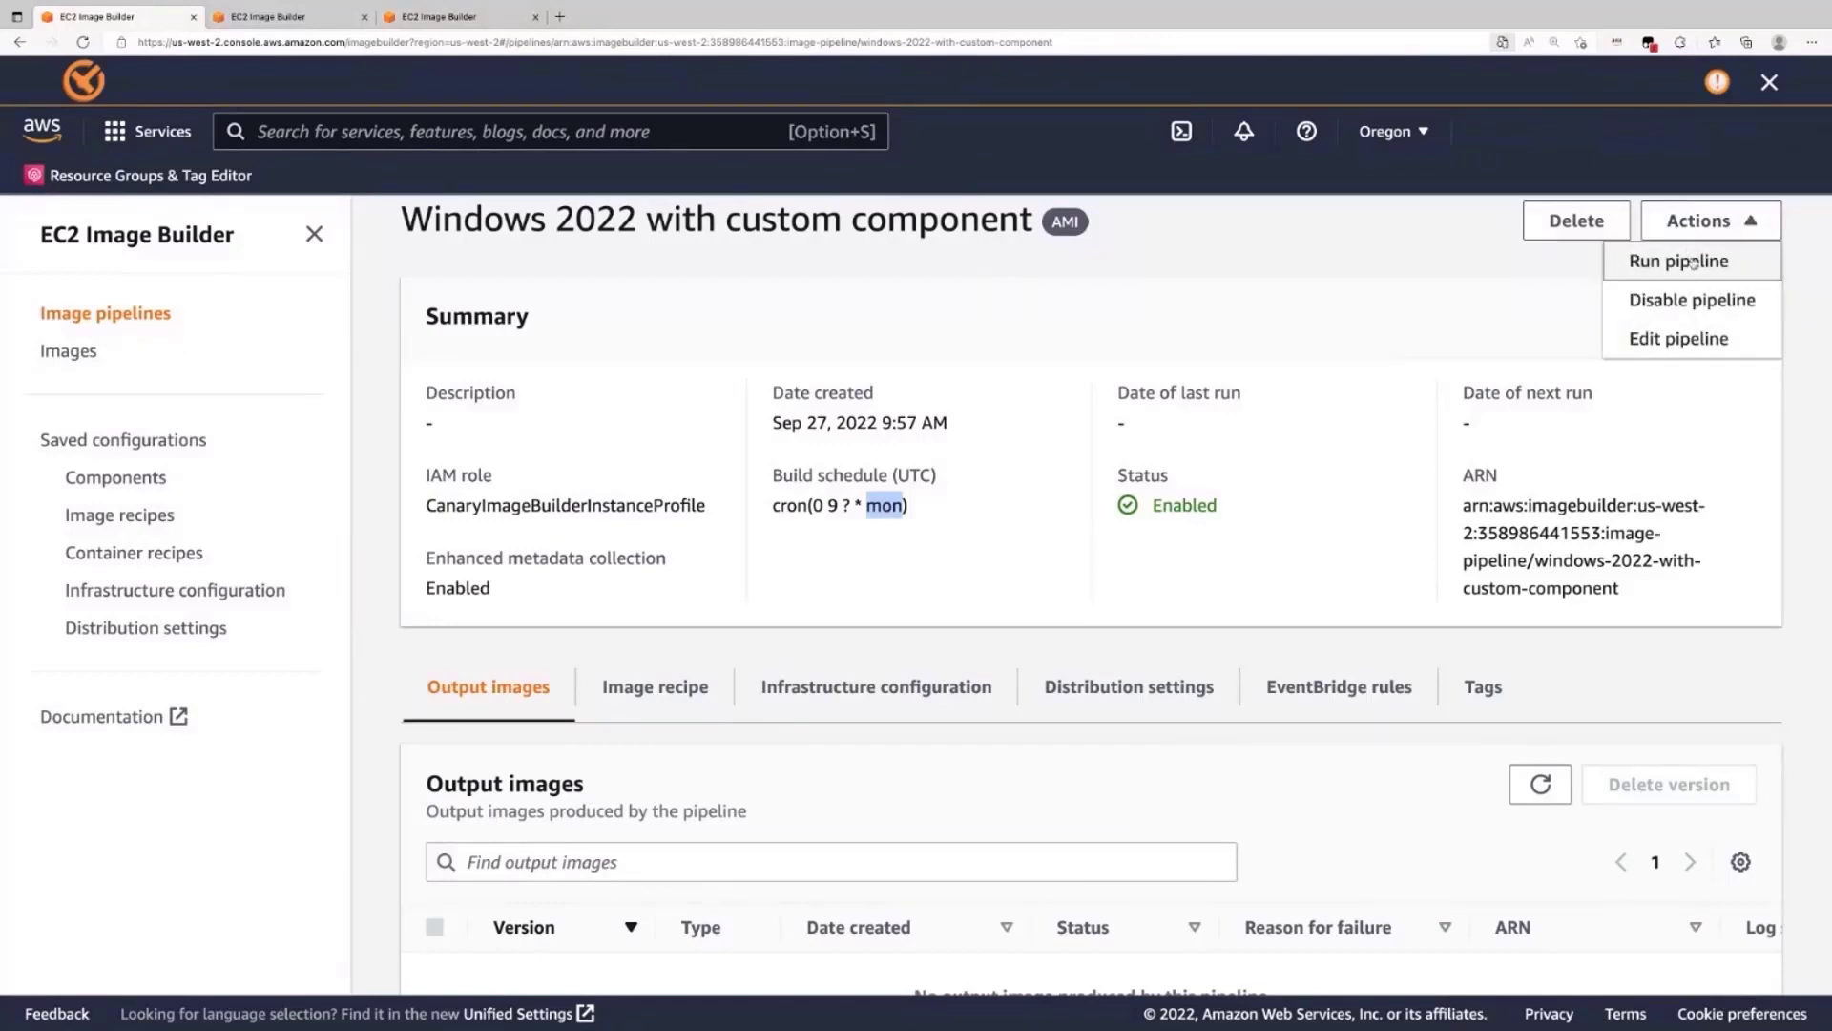
left_click(1693, 262)
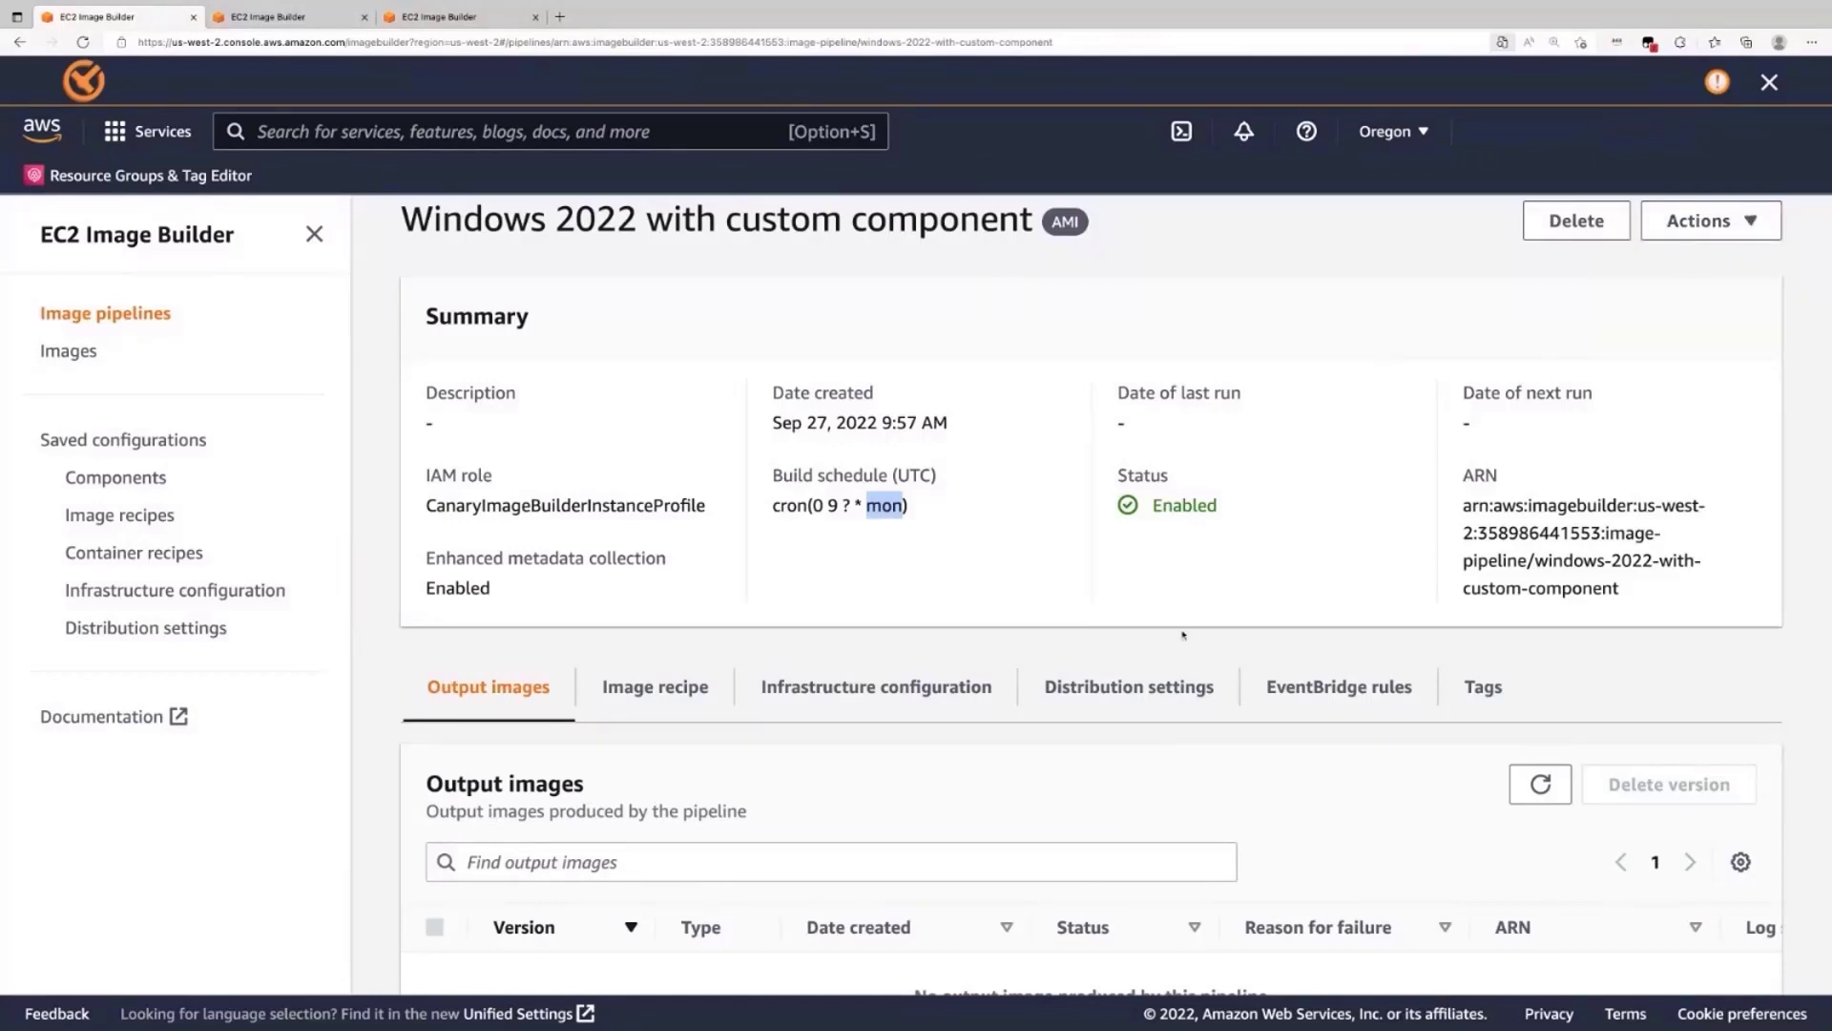
- Check the build status of the new output image of the Windows 2022 with custom component pipeline
scroll(1256, 694, "down", 2)
scroll(1256, 694, "down", 3)
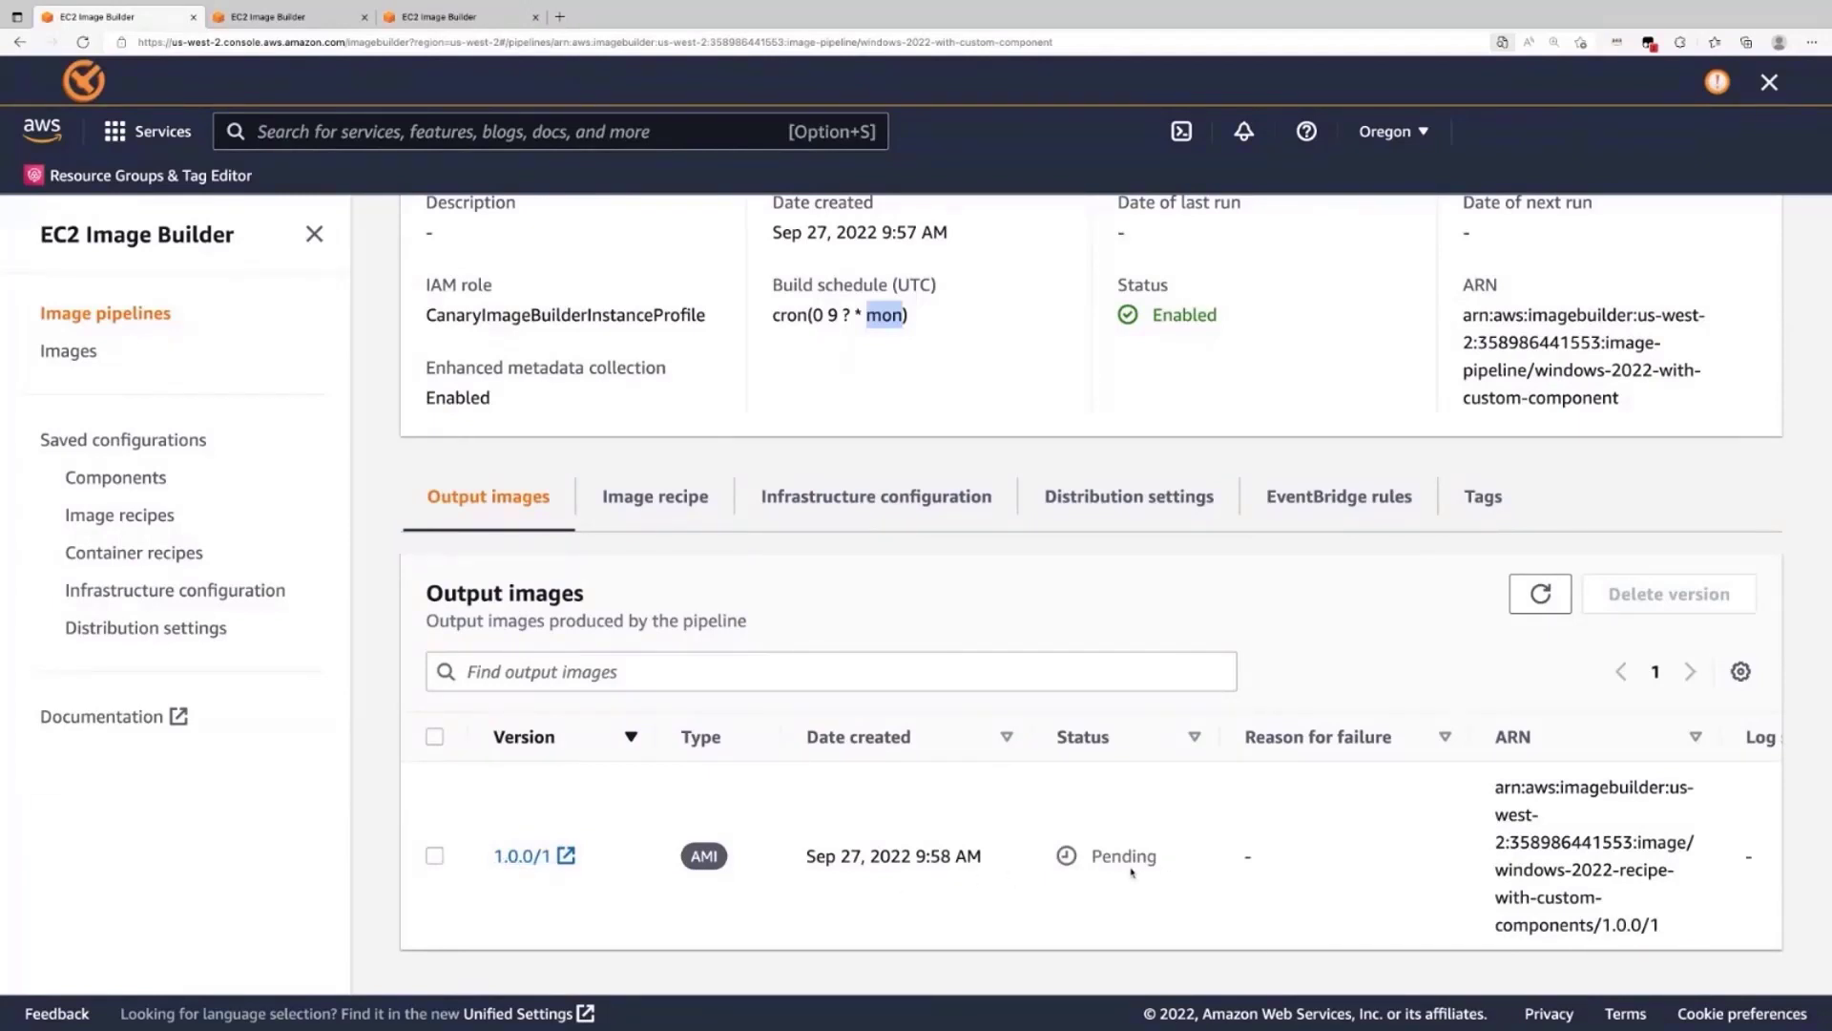
left_click(793, 702)
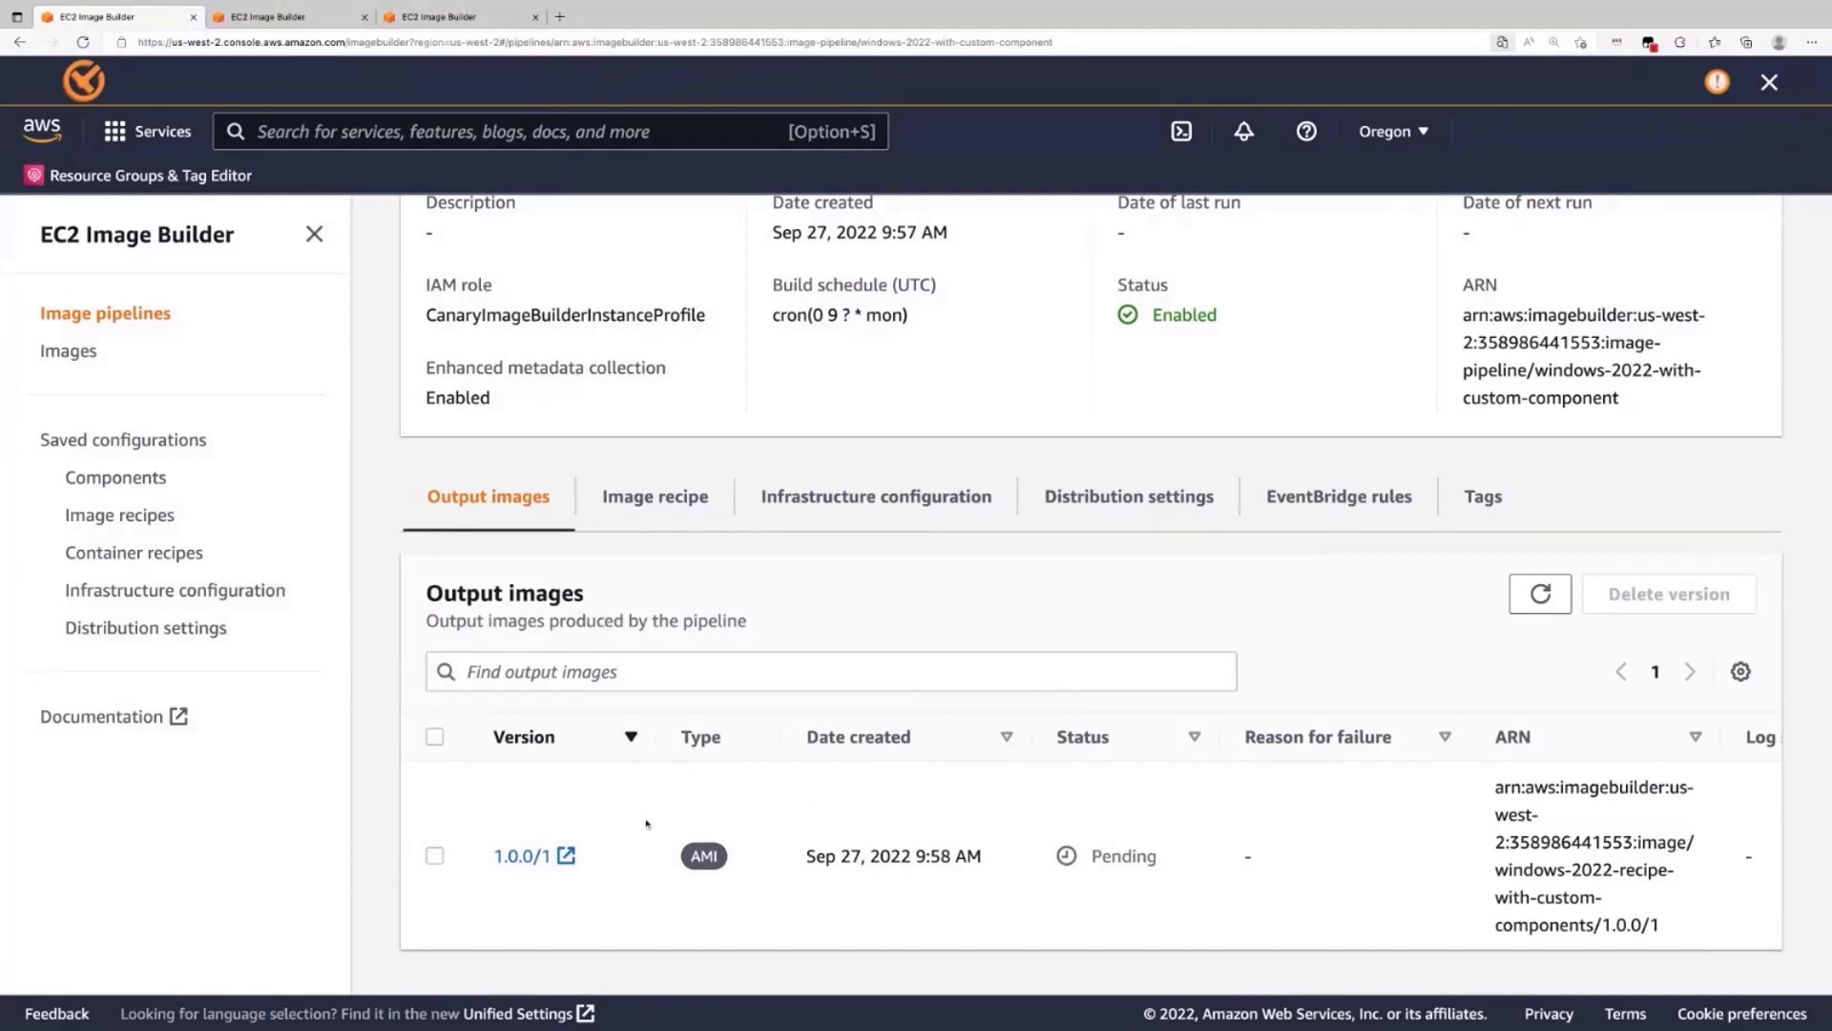
- Examine the Windows 2022 pipeline's output image version 1.1.1/2 and its EventBridge rules
left_click(422, 19)
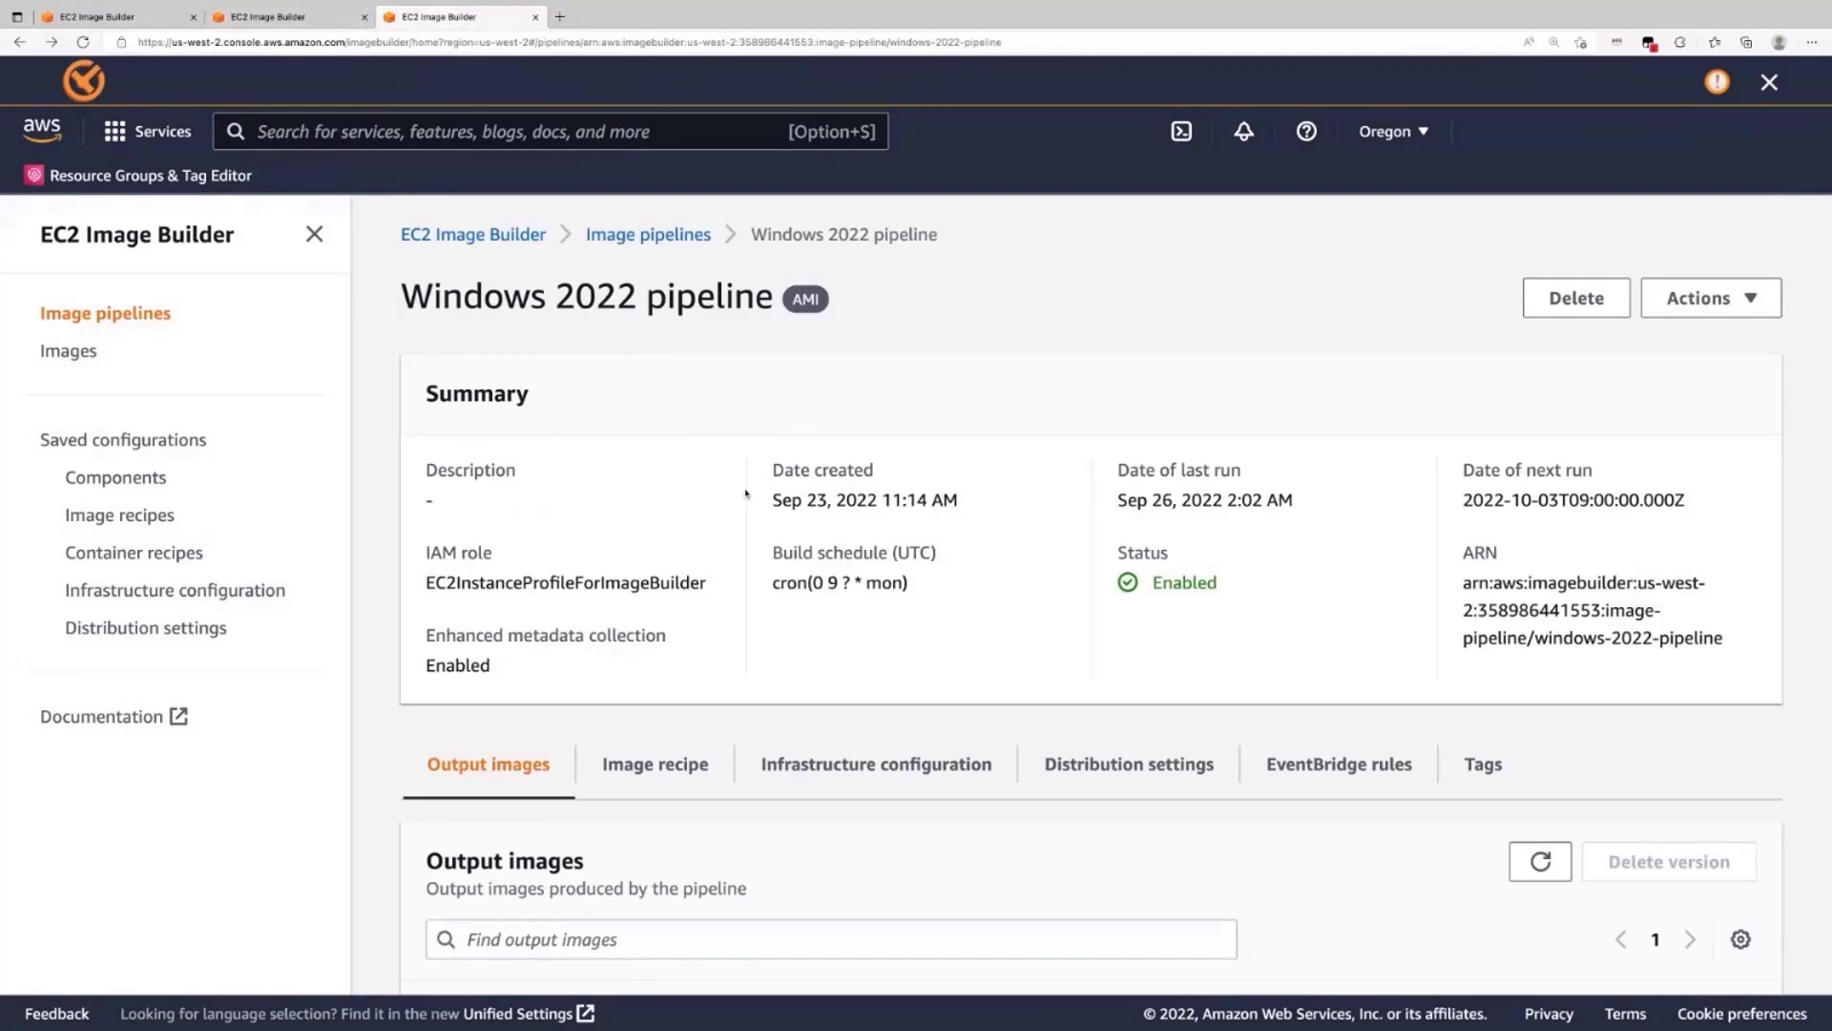
scroll(746, 510, "down", 3)
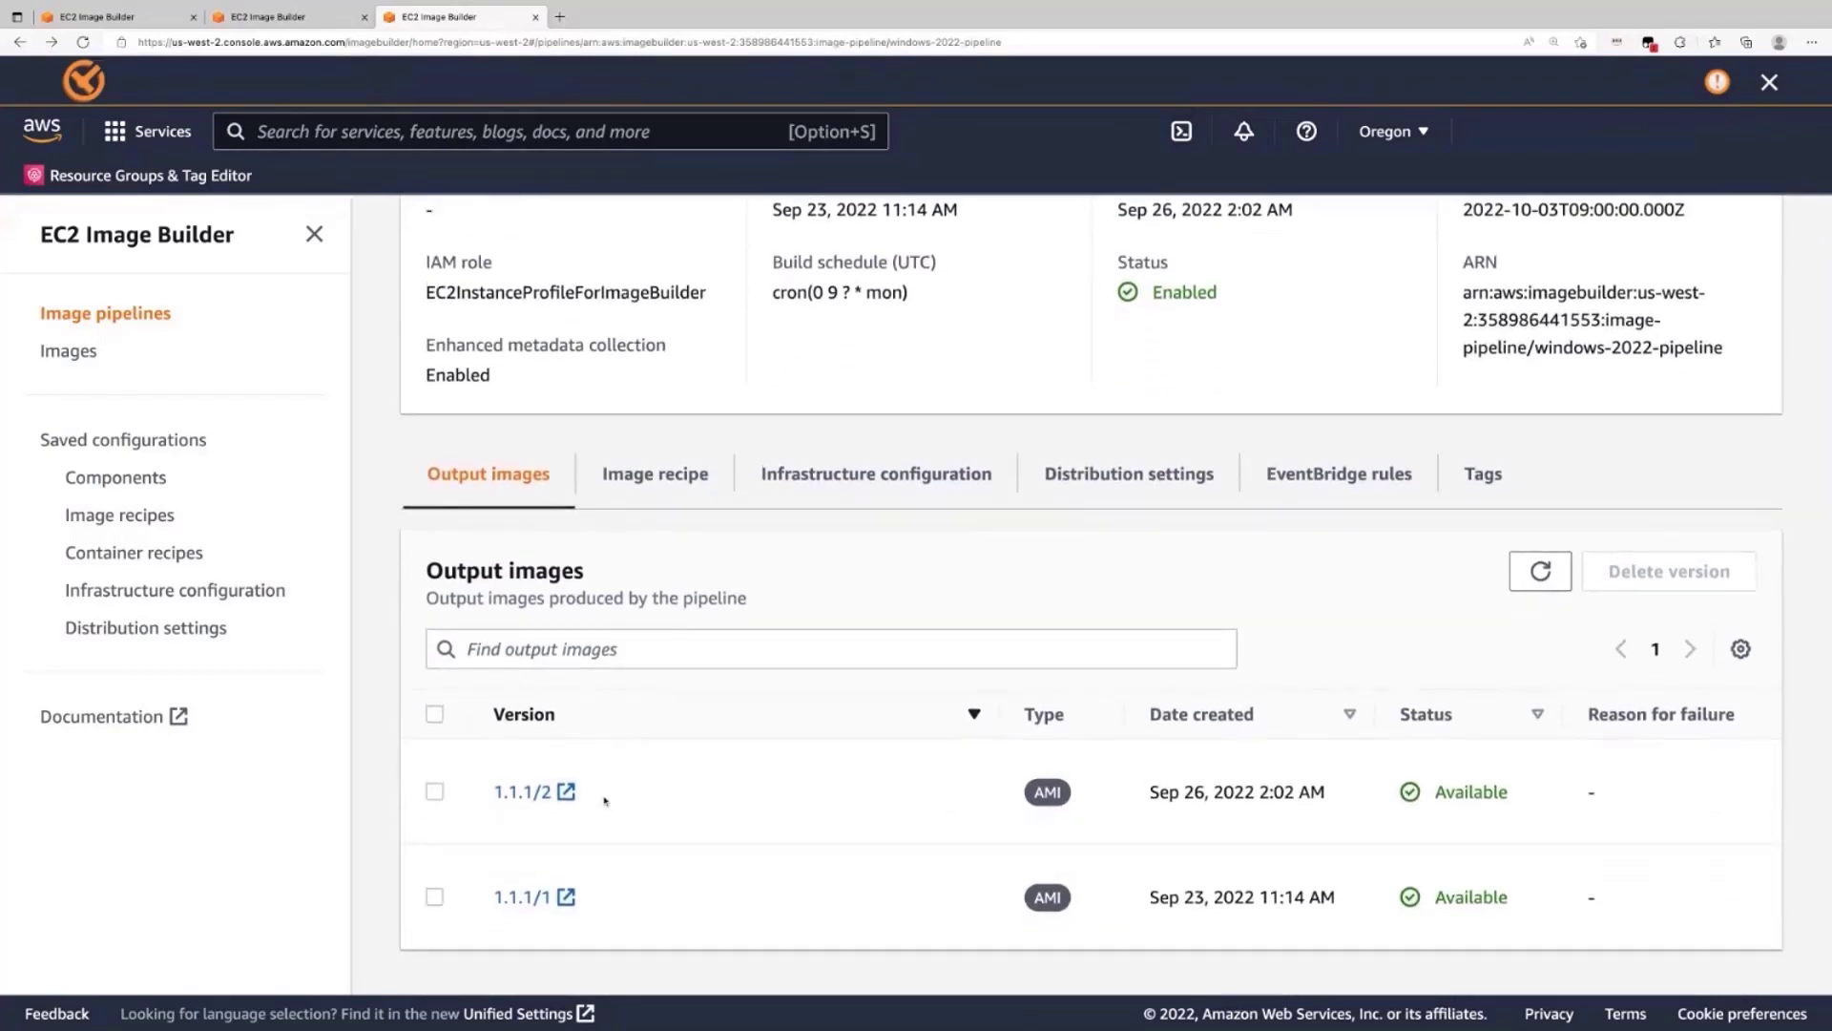
left_click(528, 797)
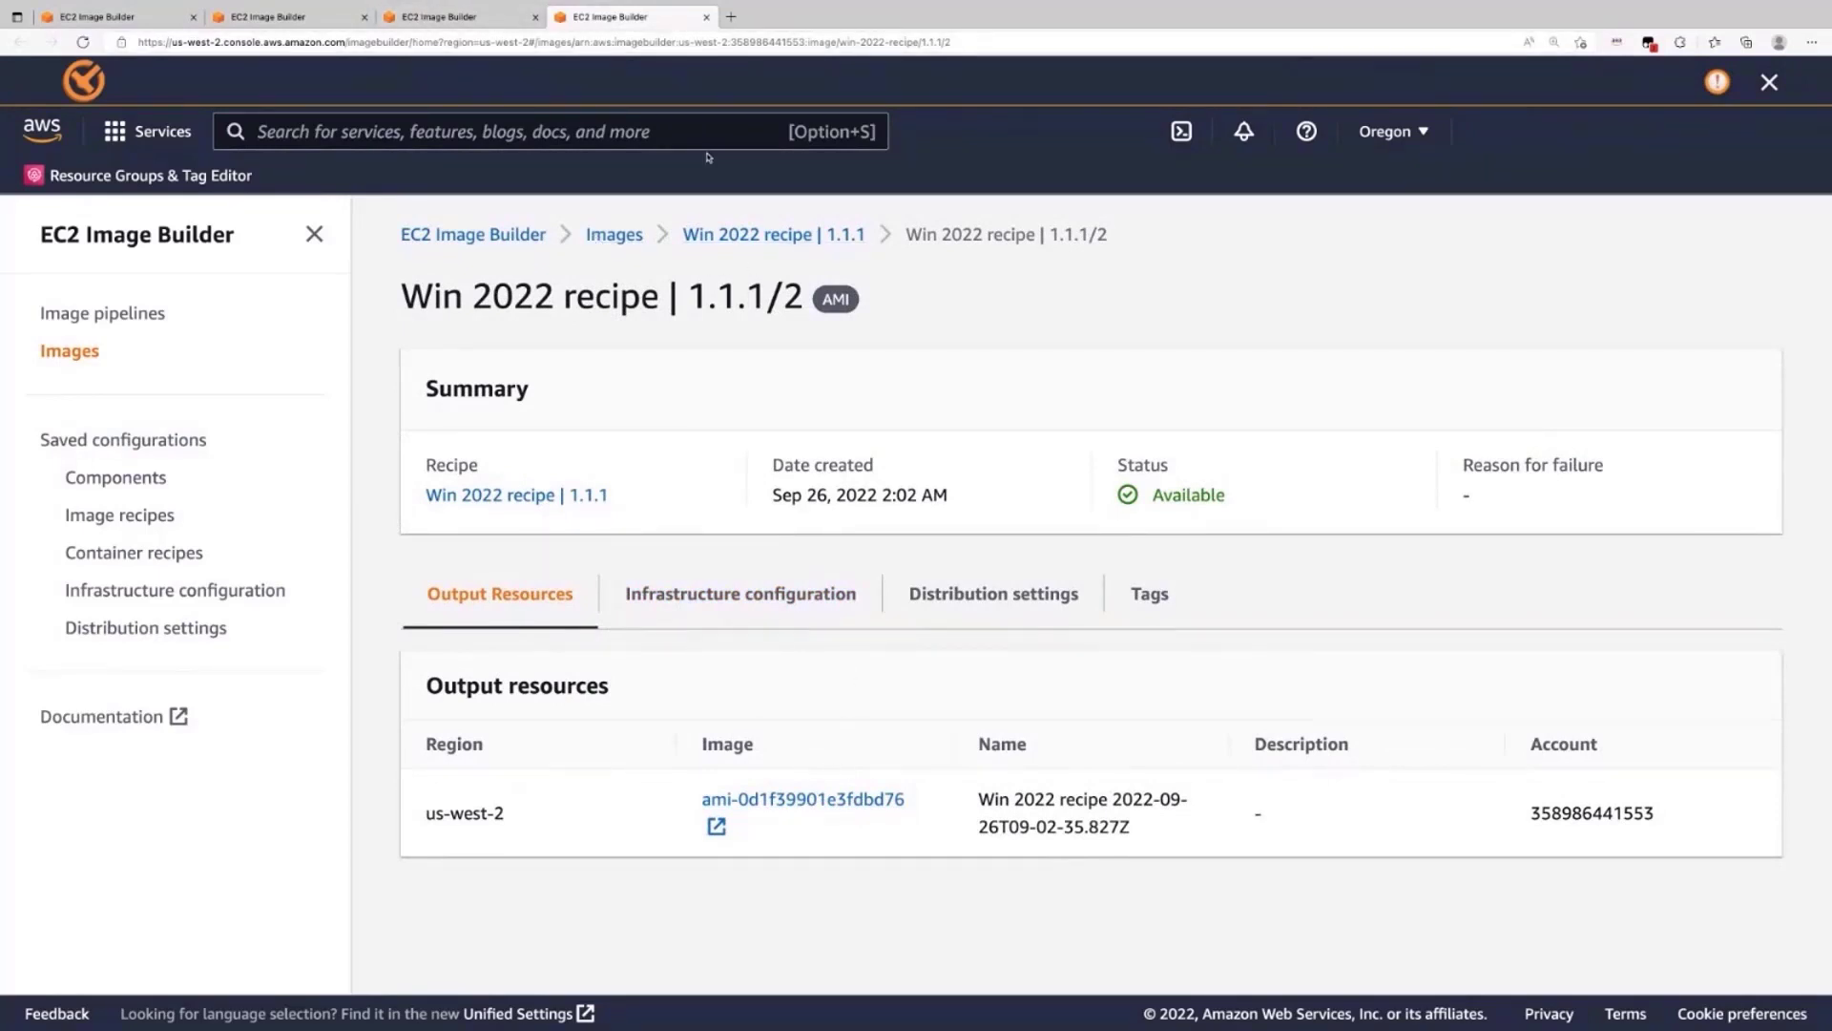
left_click(706, 17)
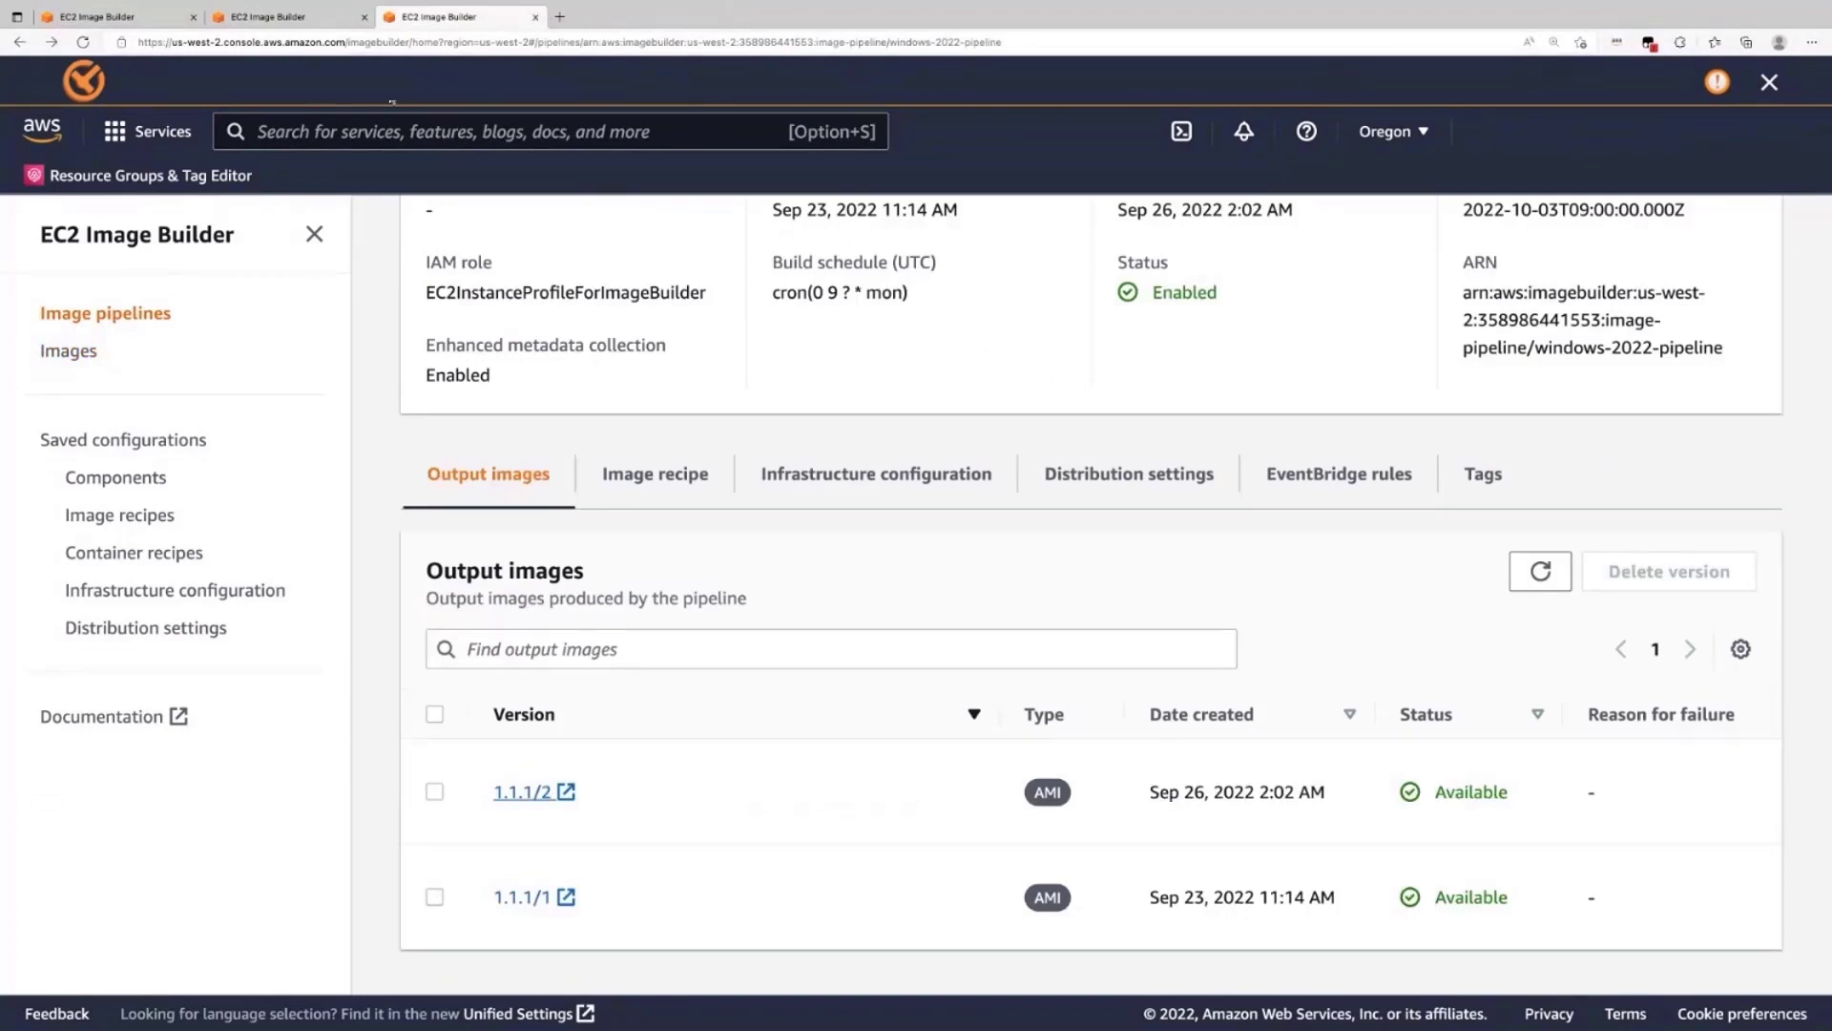
left_click(1322, 472)
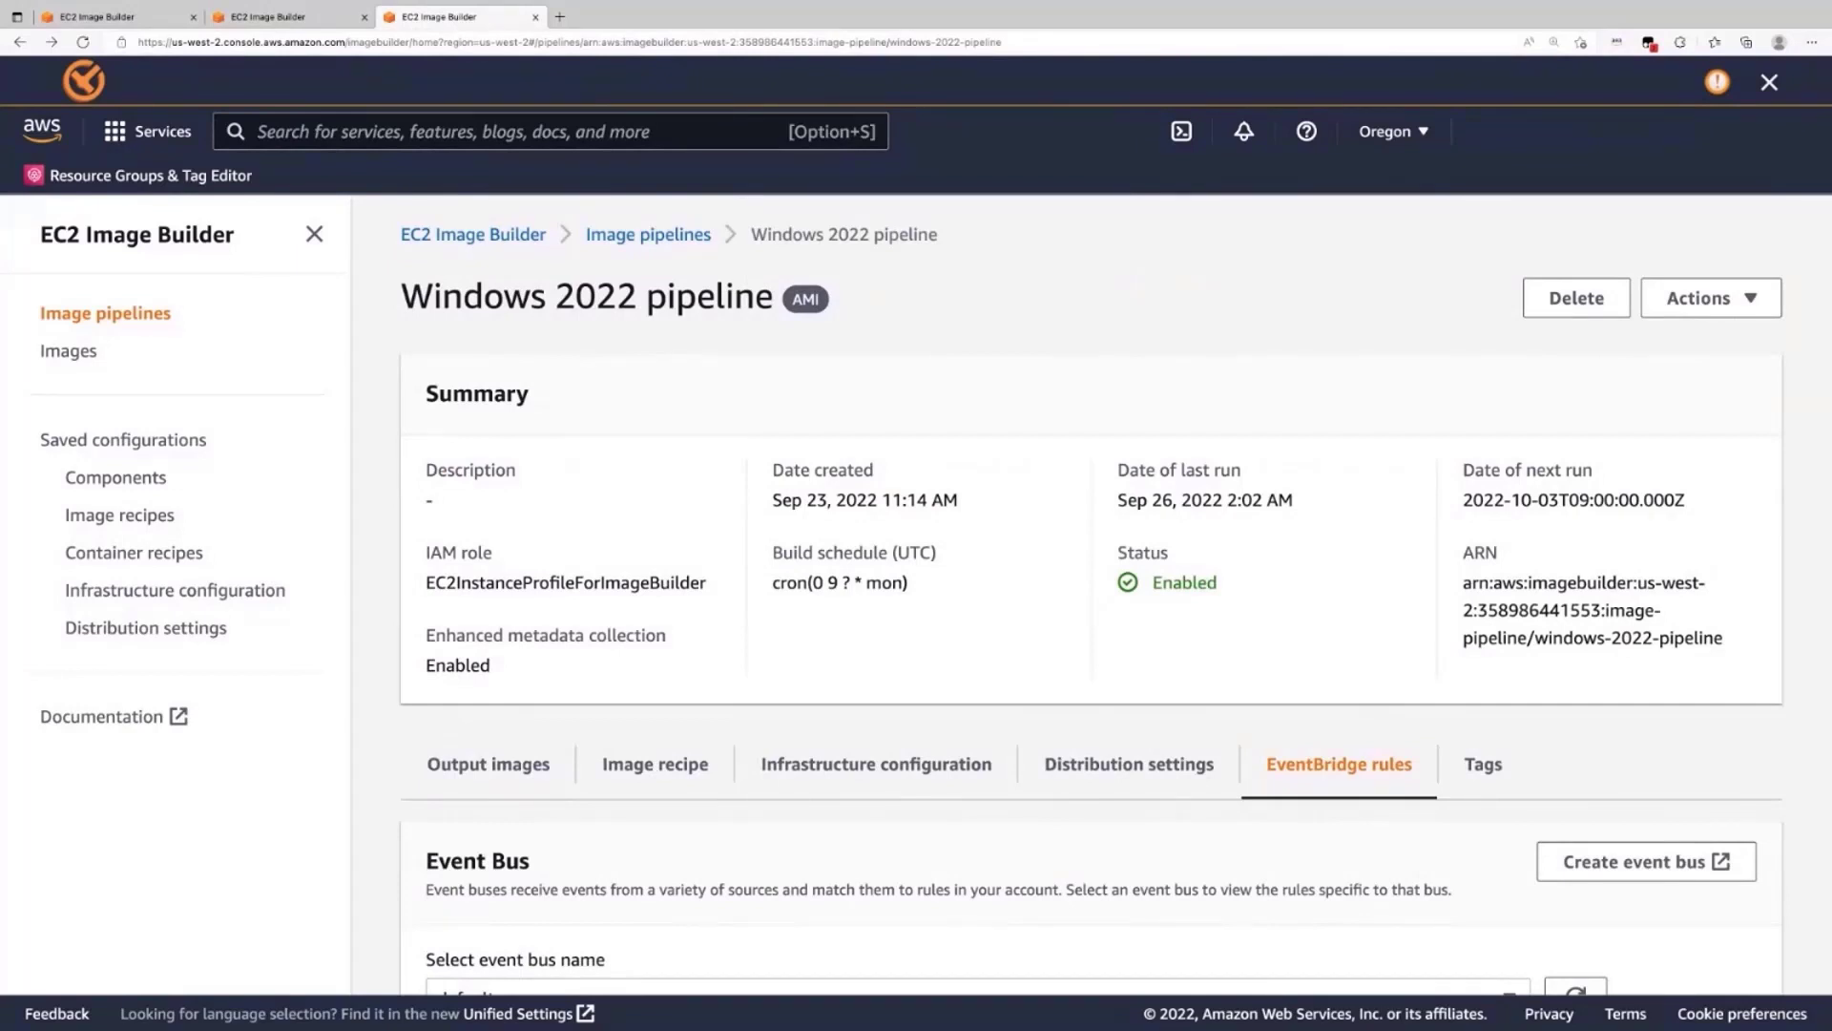
scroll(1000, 786, "down", 2)
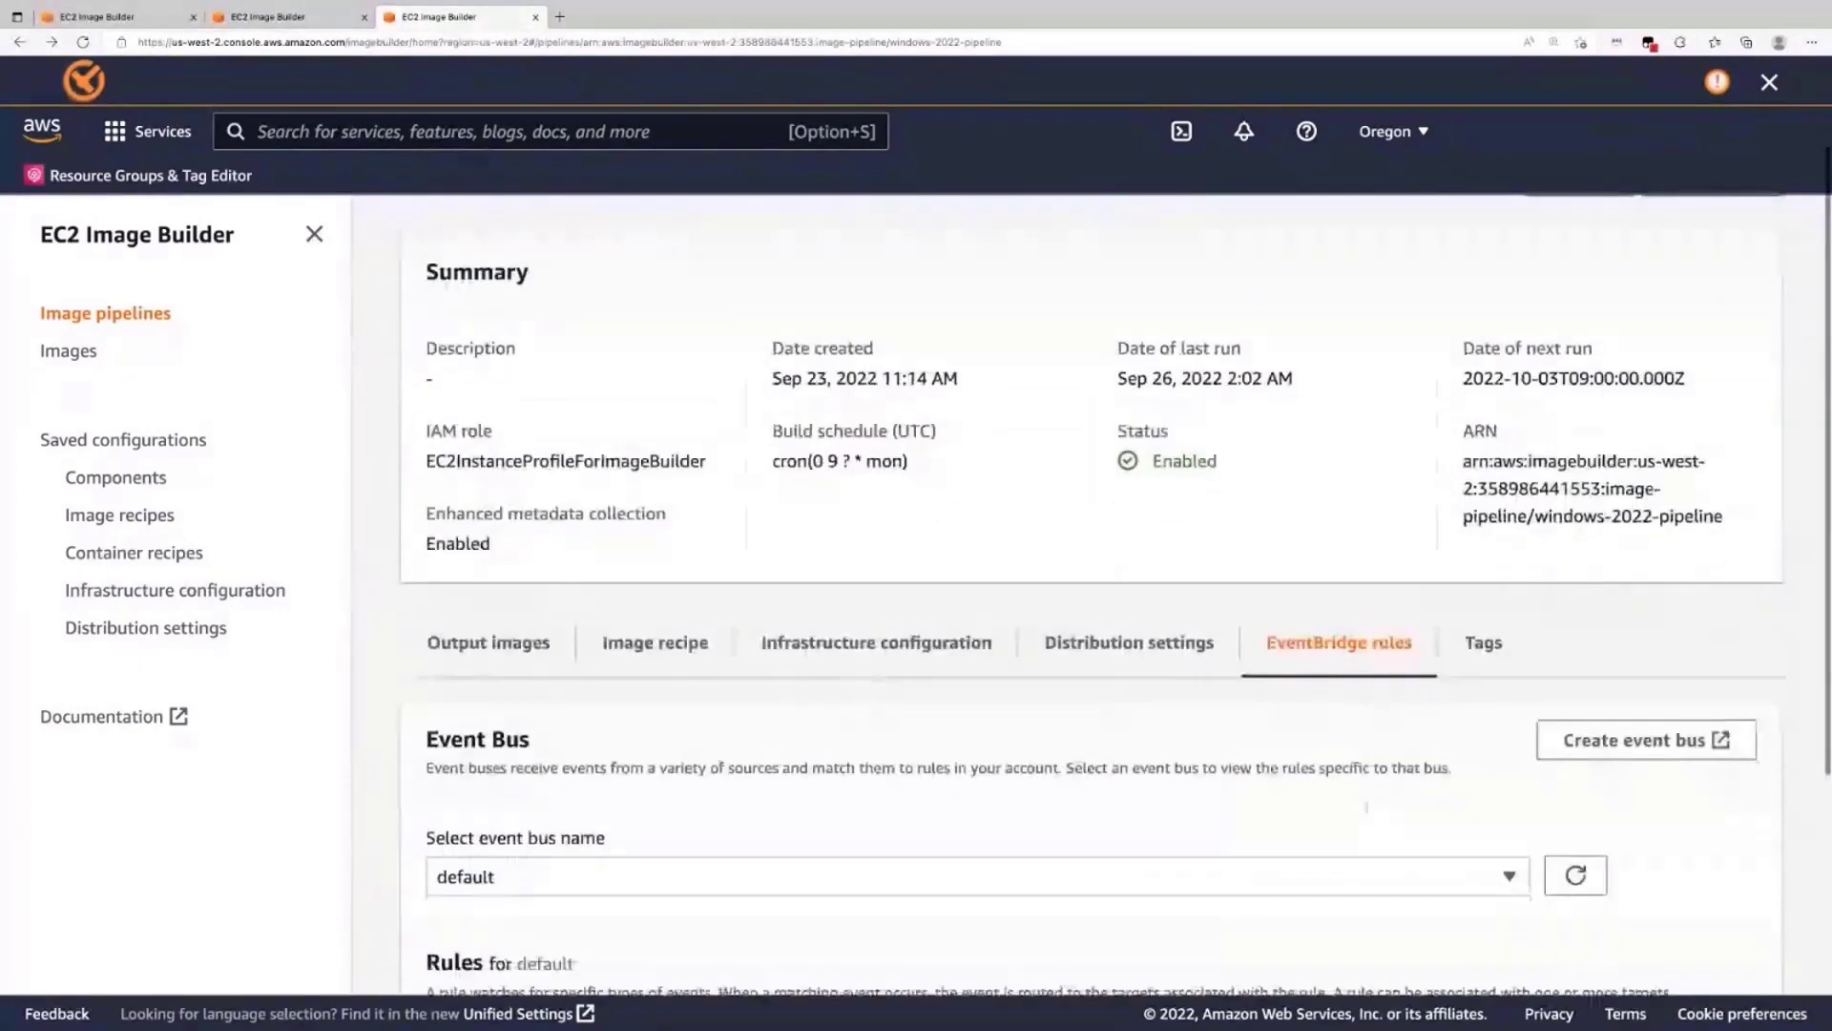
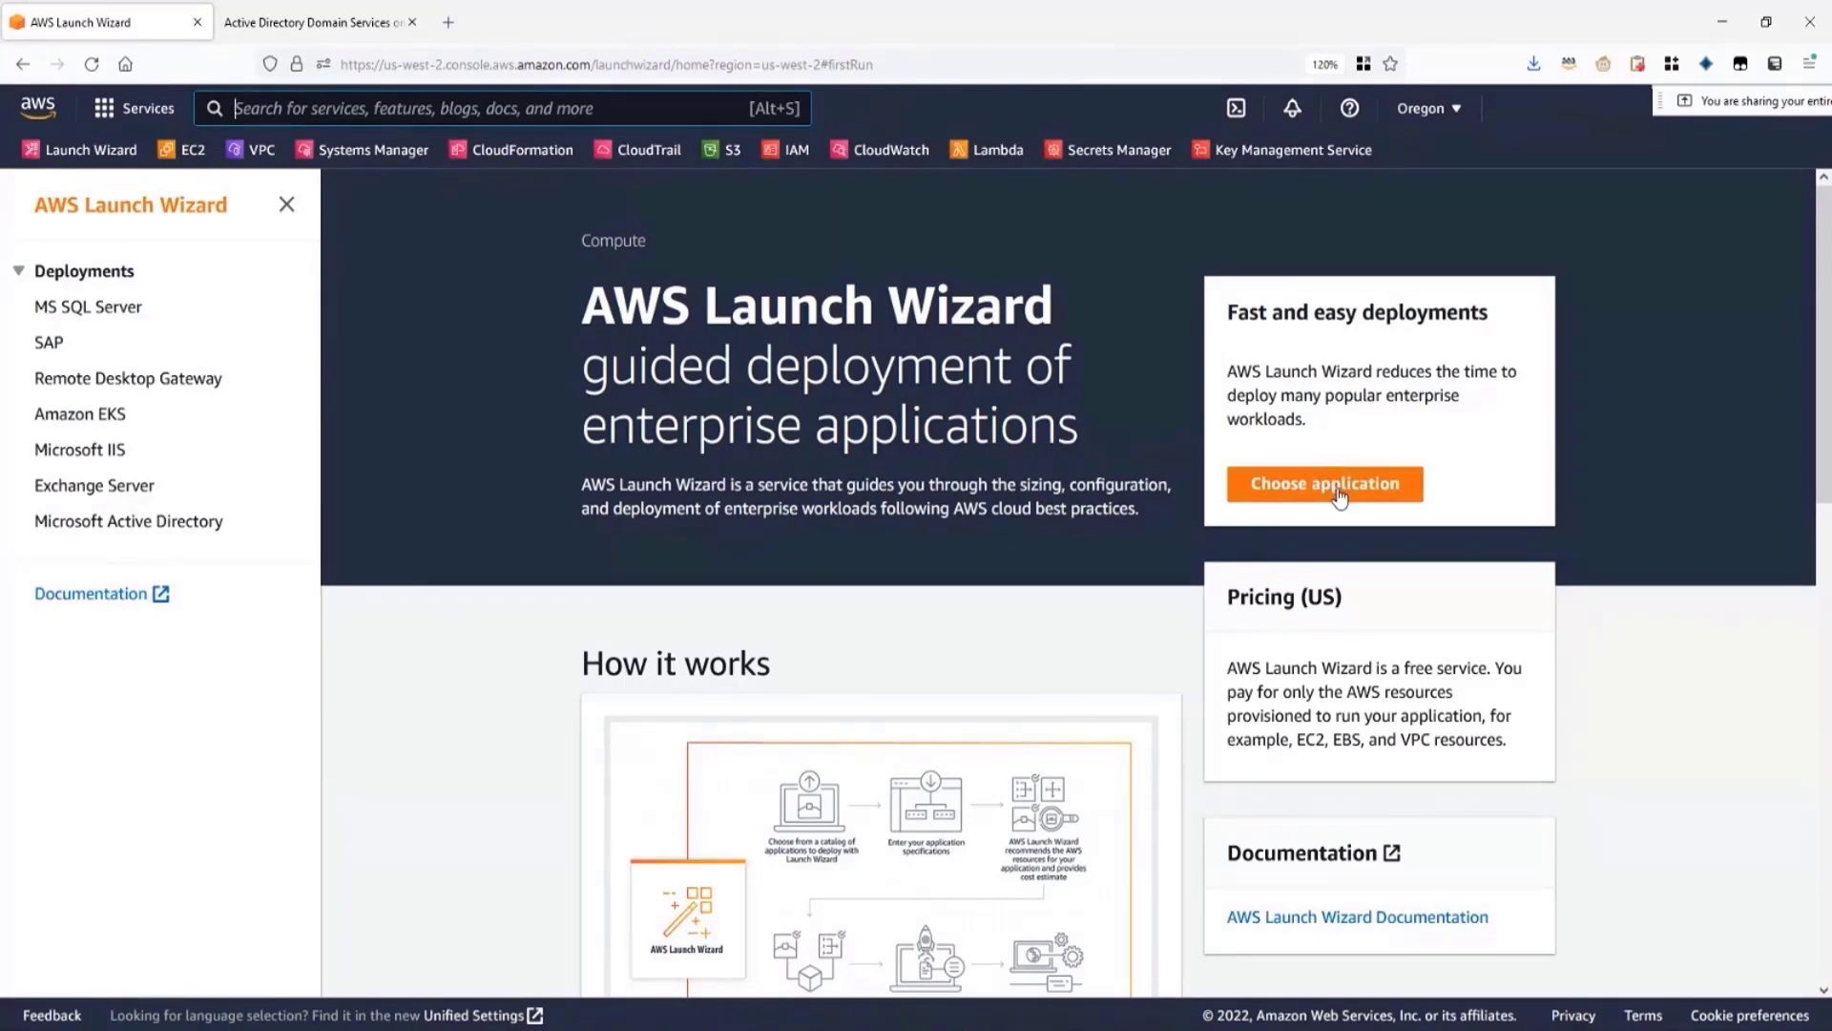
- Create a Microsoft Active Directory deployment of type Self-managed AD - new VPC in AWS Launch Wizard and proceed past the permissions review
left_click(1339, 493)
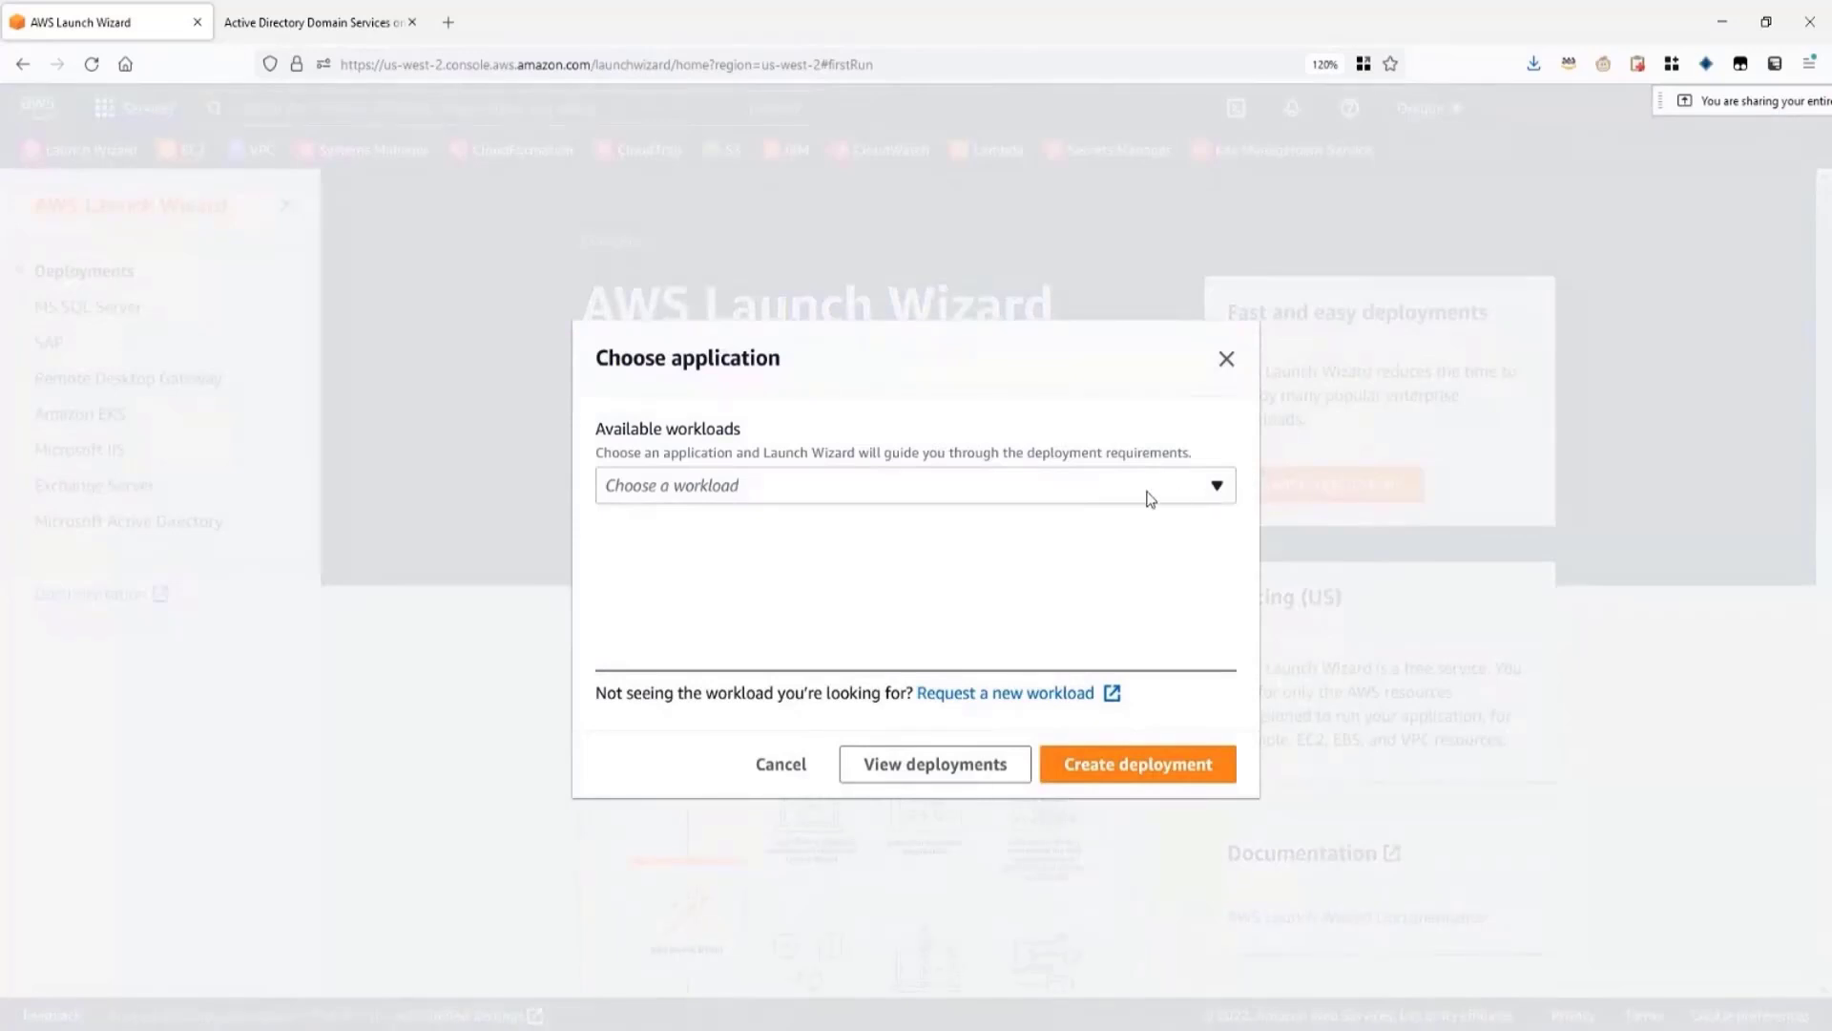
left_click(828, 495)
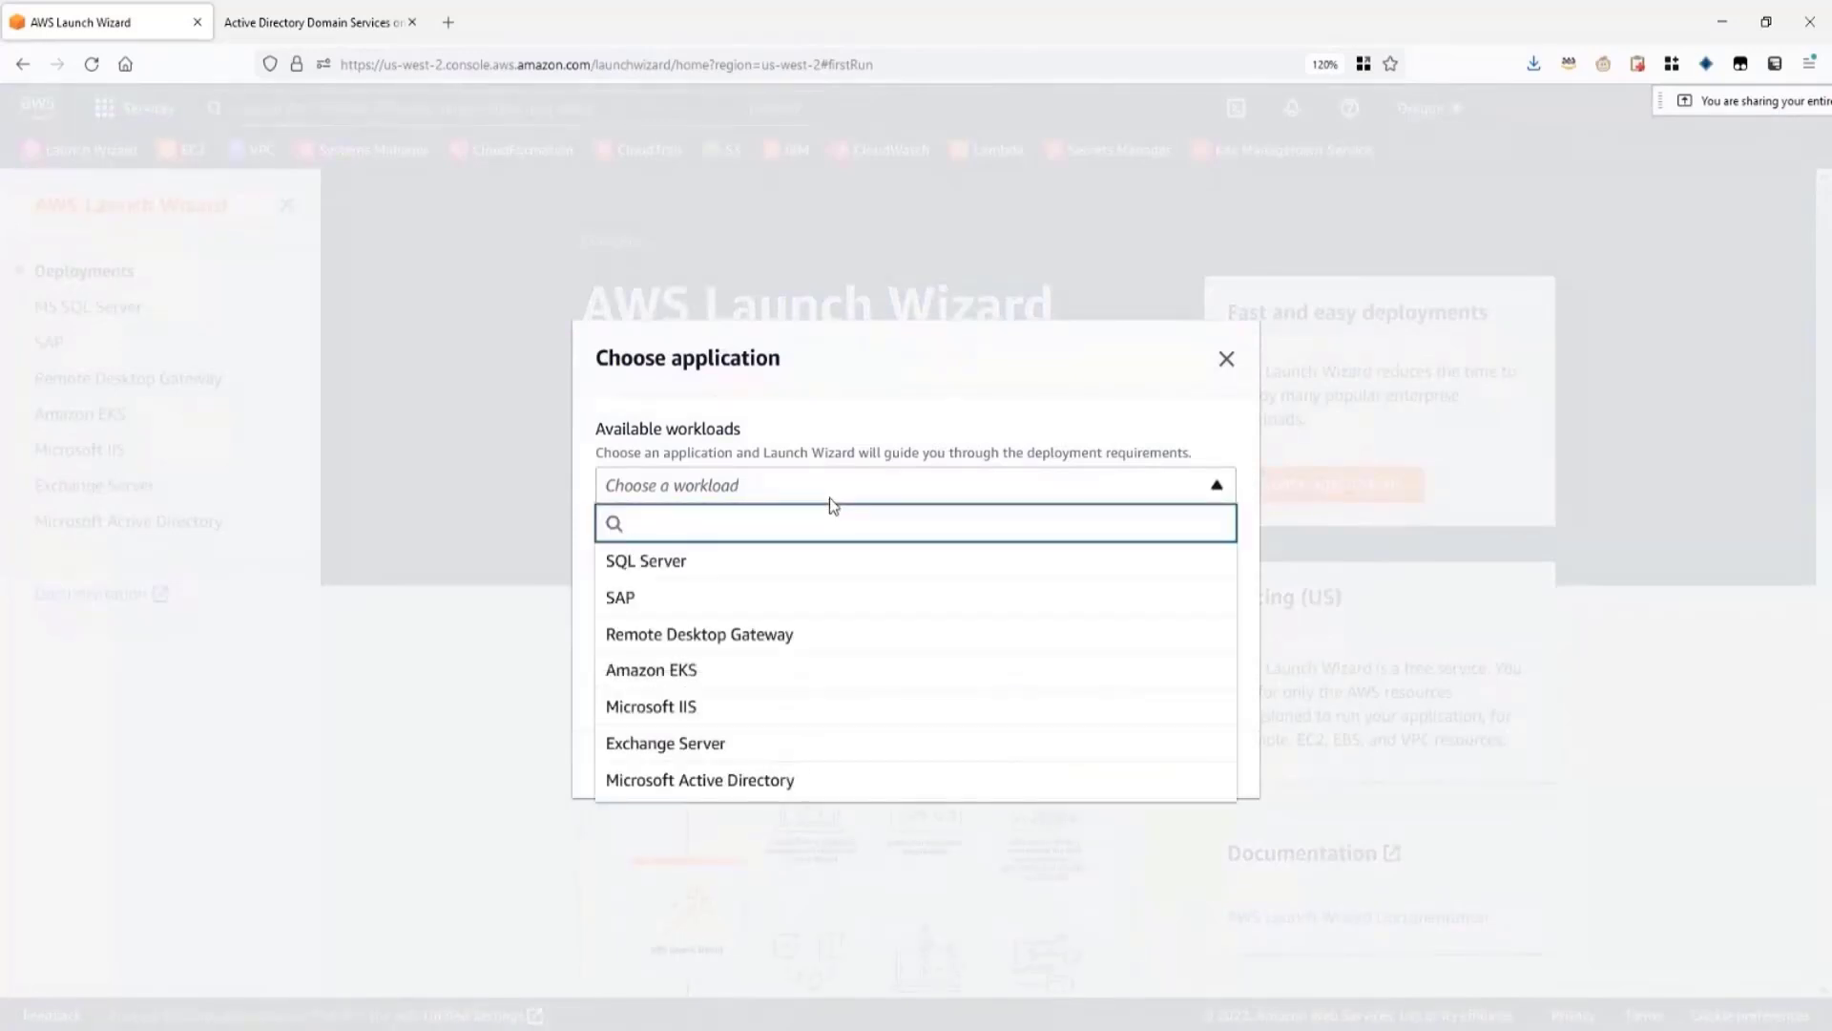
left_click(823, 778)
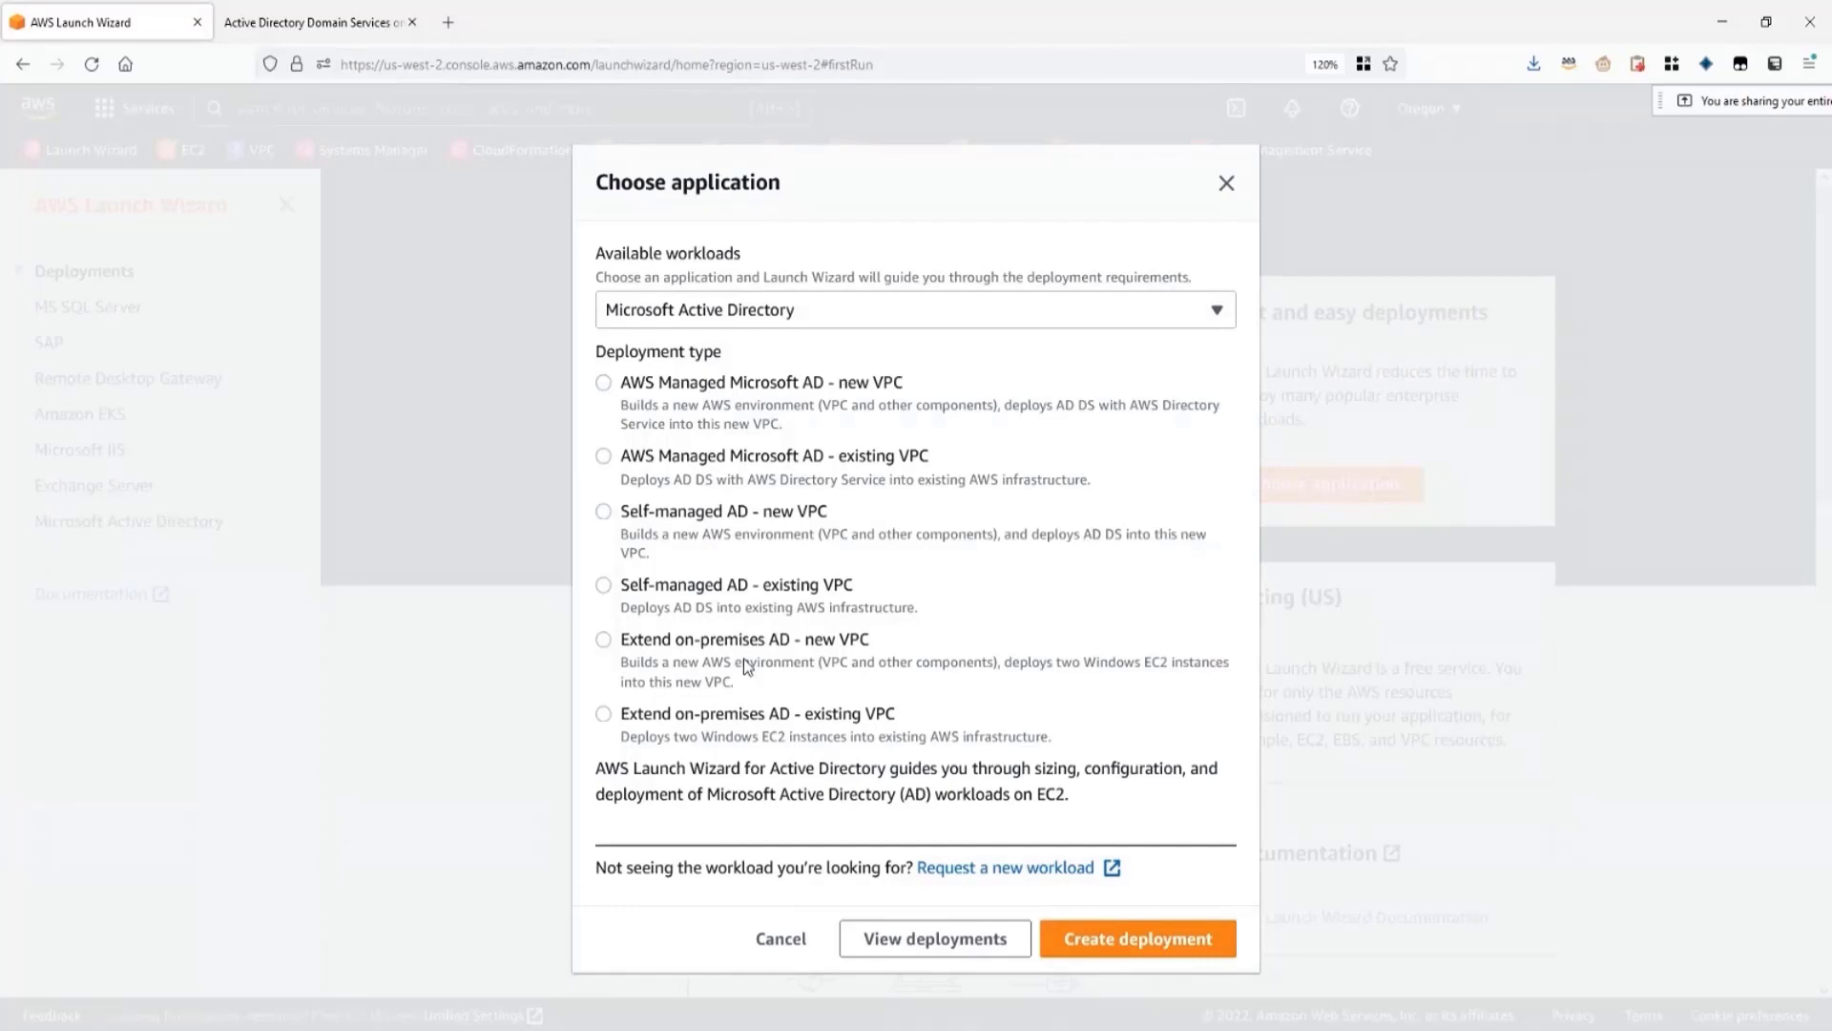
left_click(657, 521)
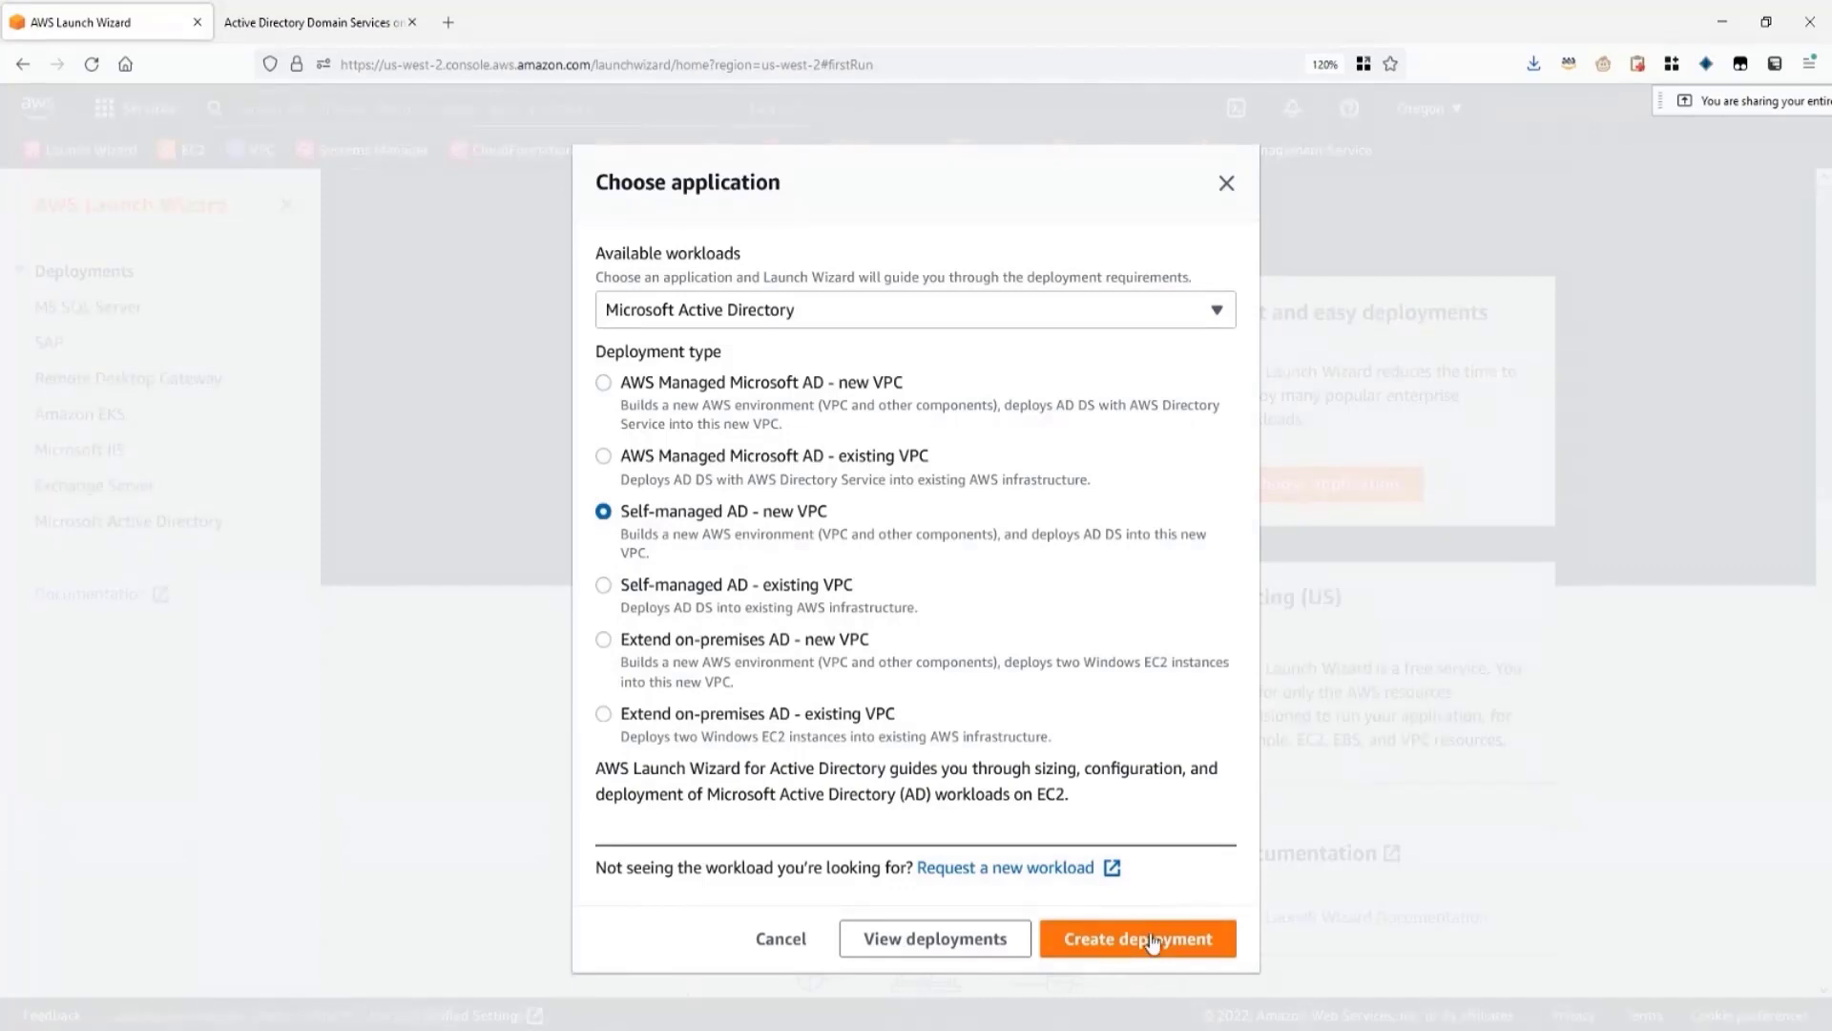
left_click(1153, 943)
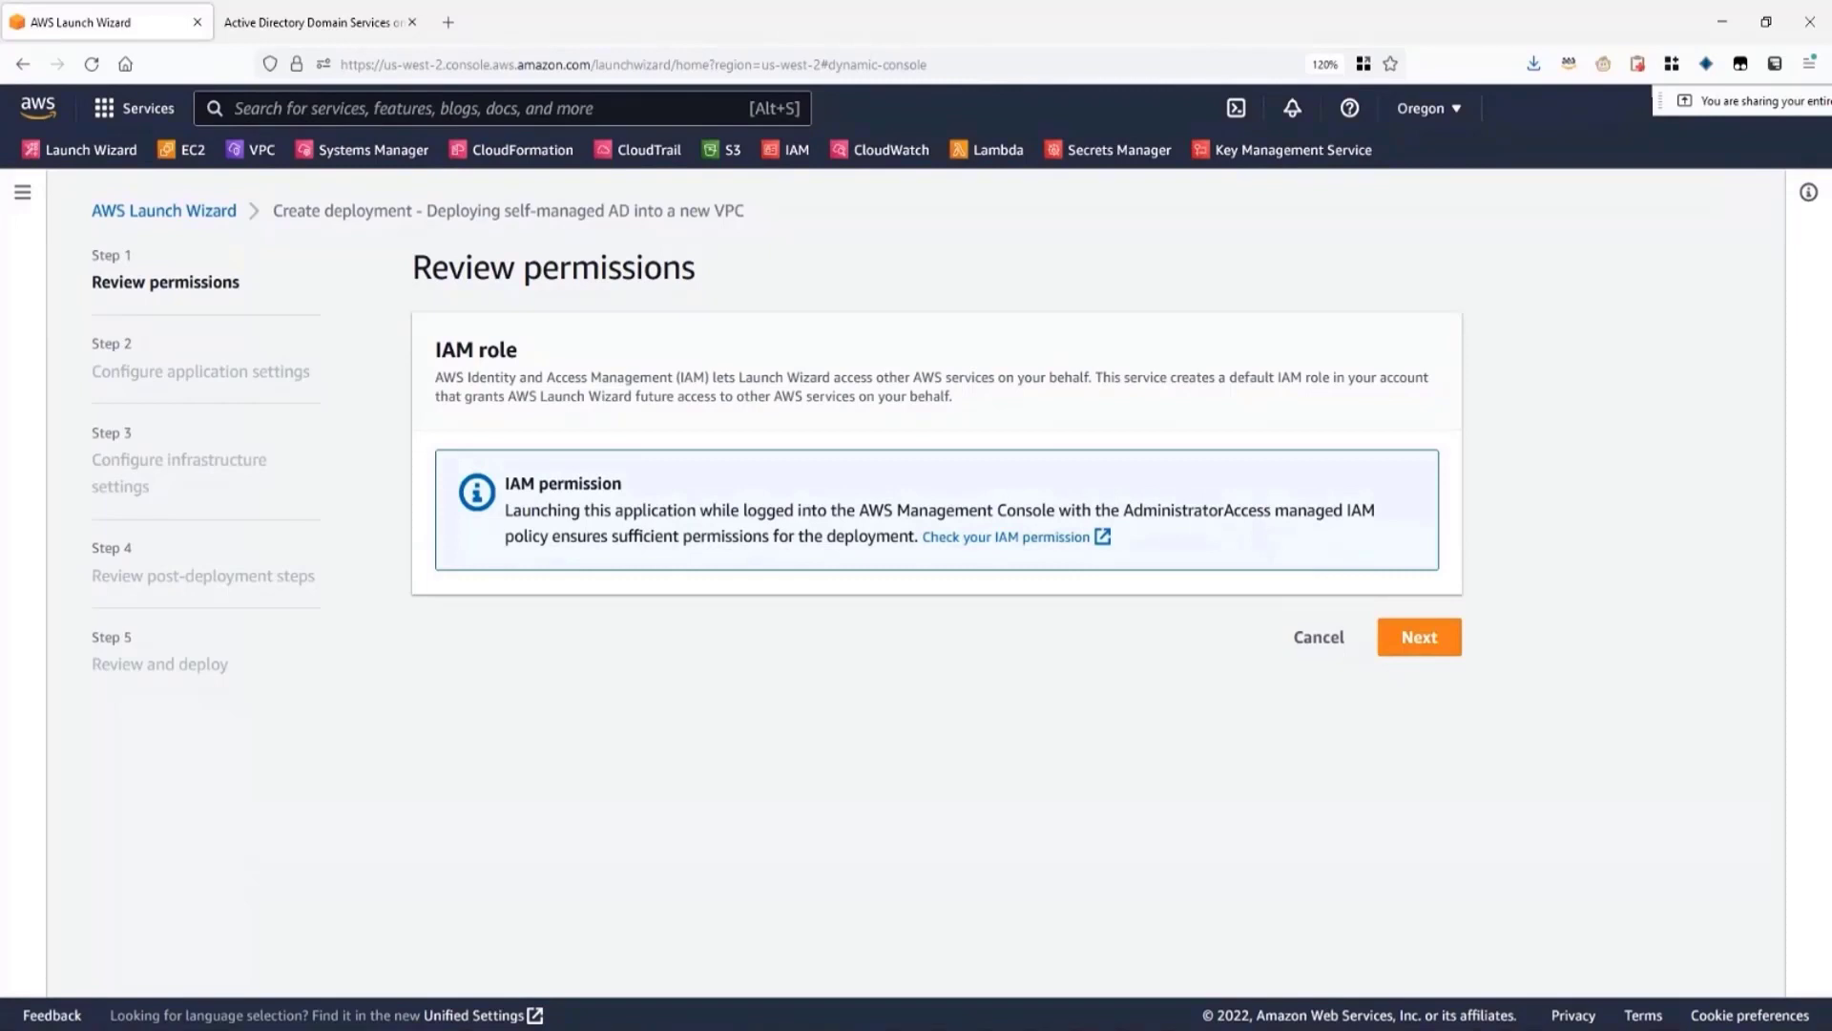
left_click(1436, 646)
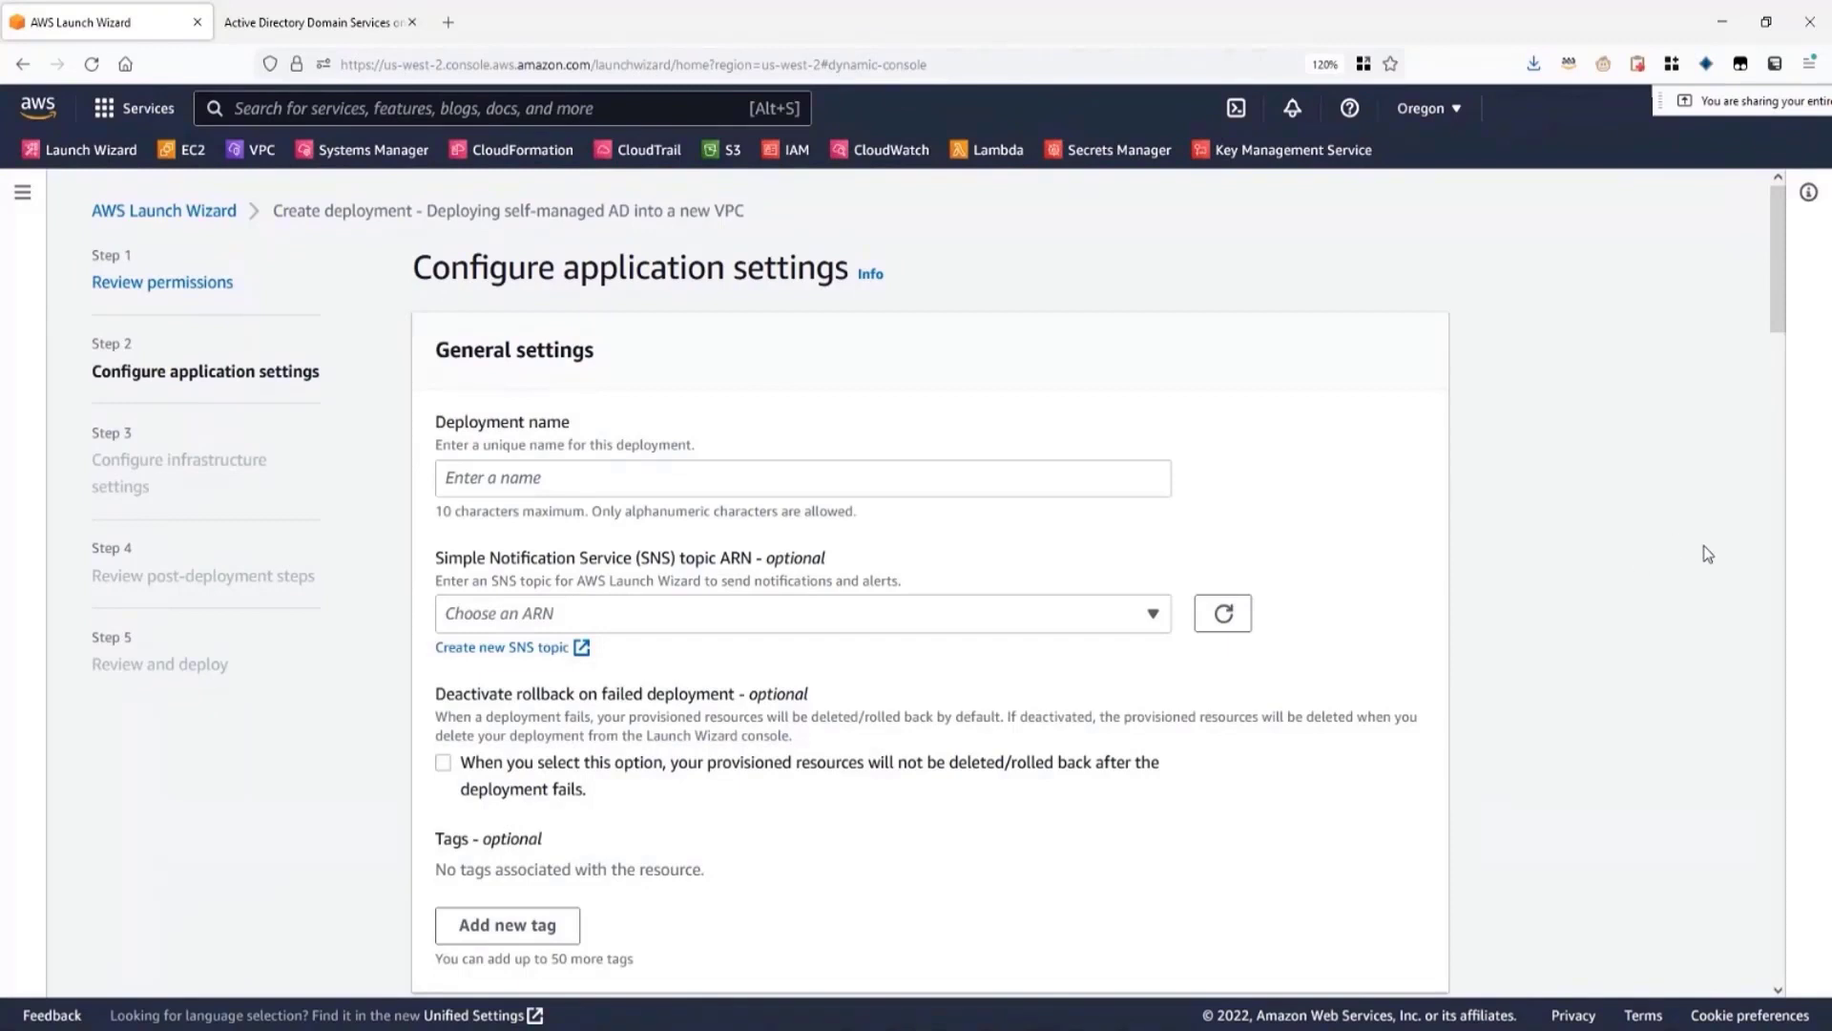
- Name the deployment DemoAD in the general settings
scroll(1477, 576, "down", 2)
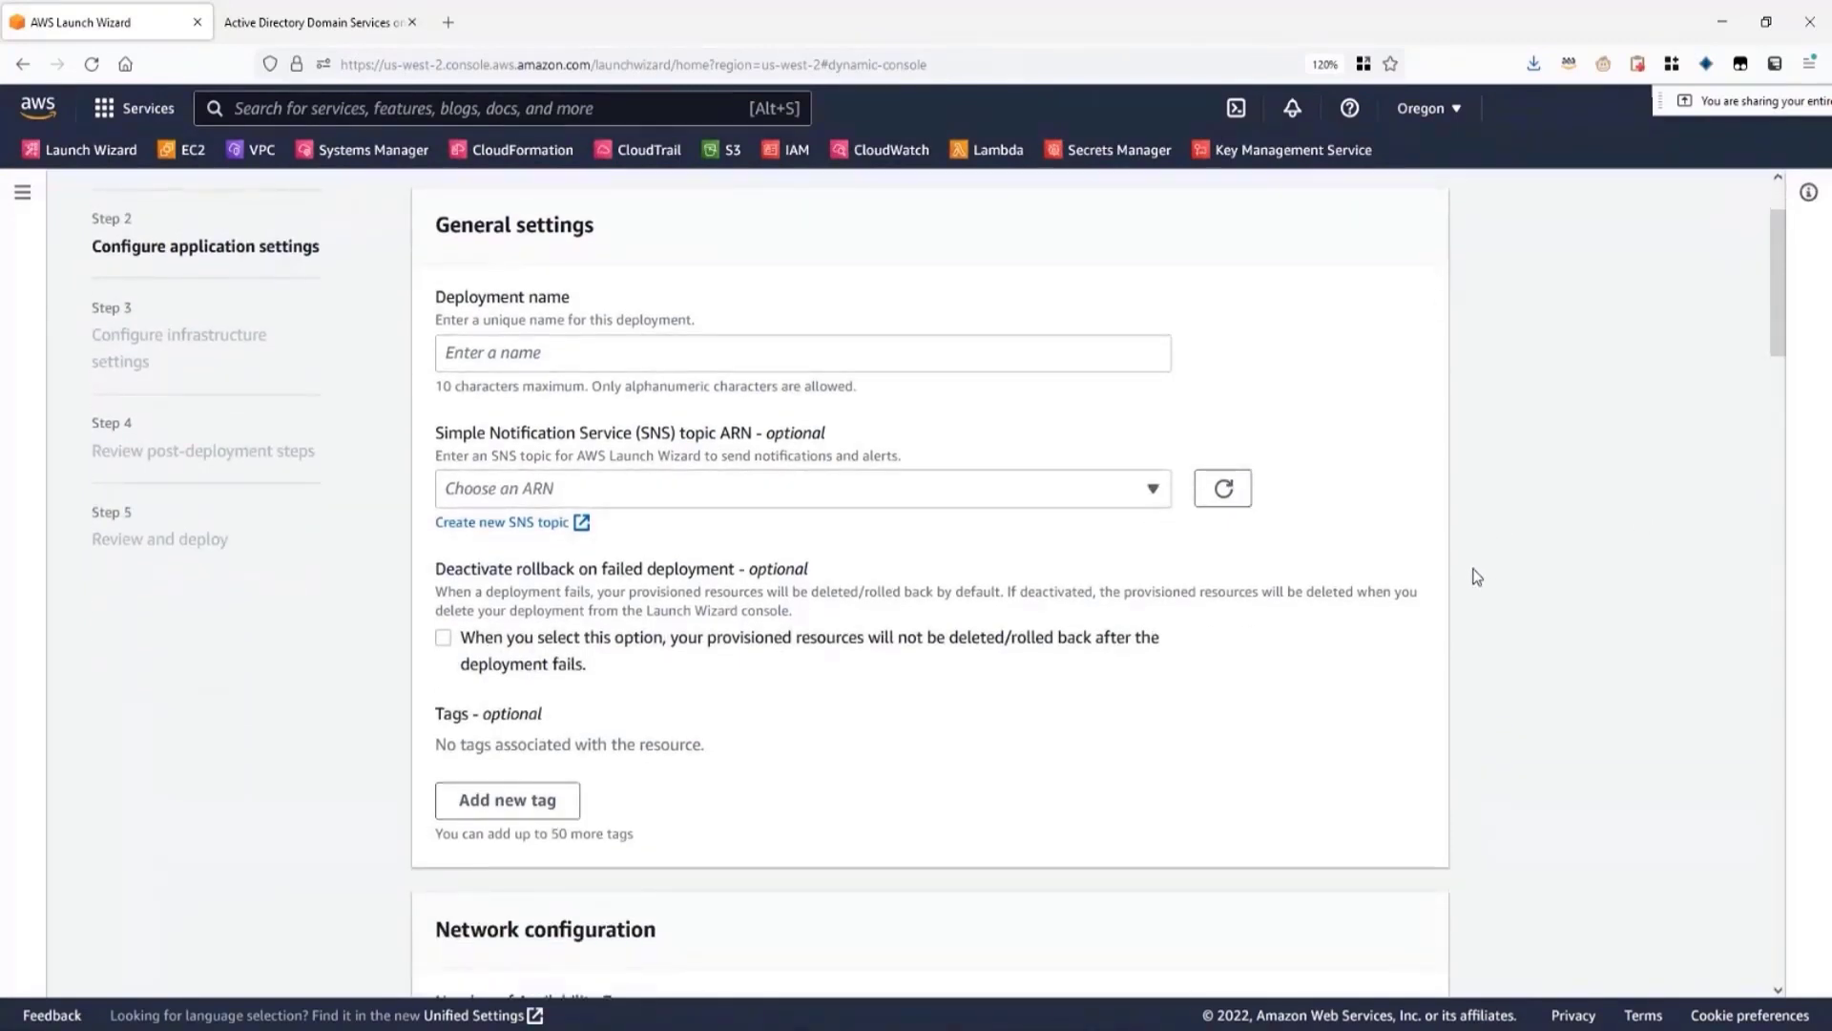
left_click(1047, 358)
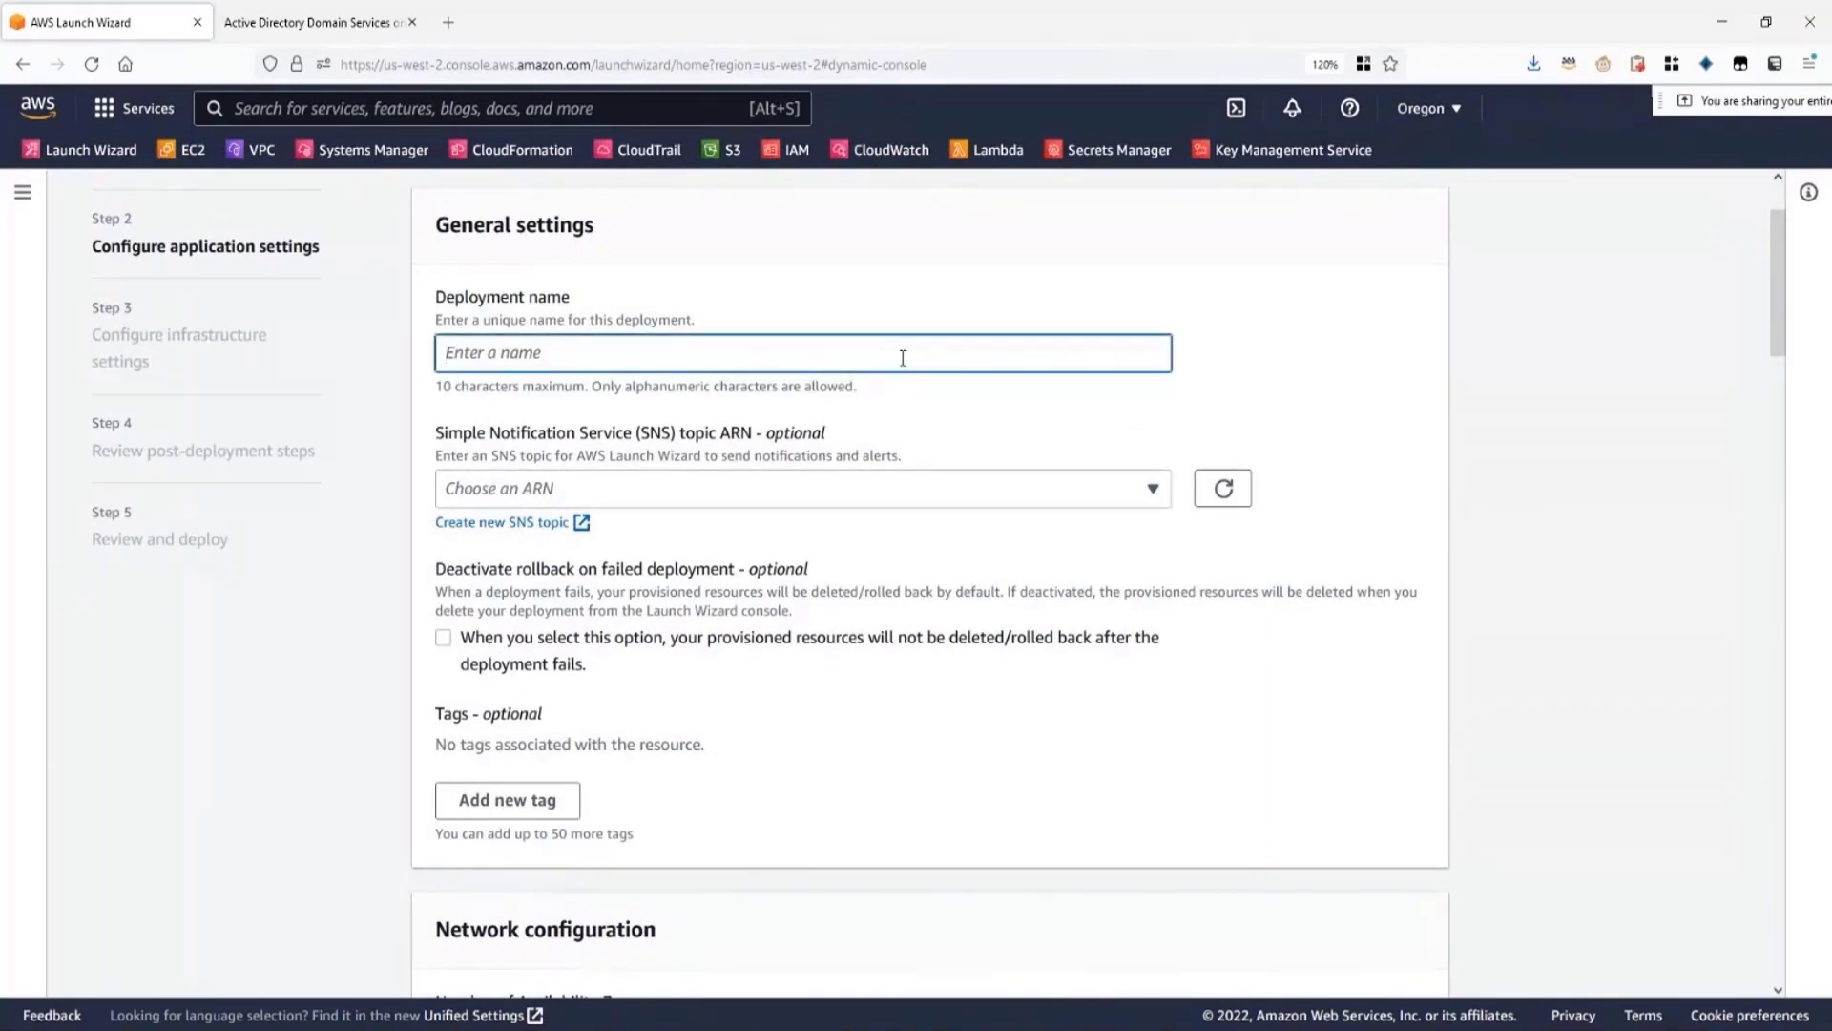
type("DemoAD")
left_click(1305, 606)
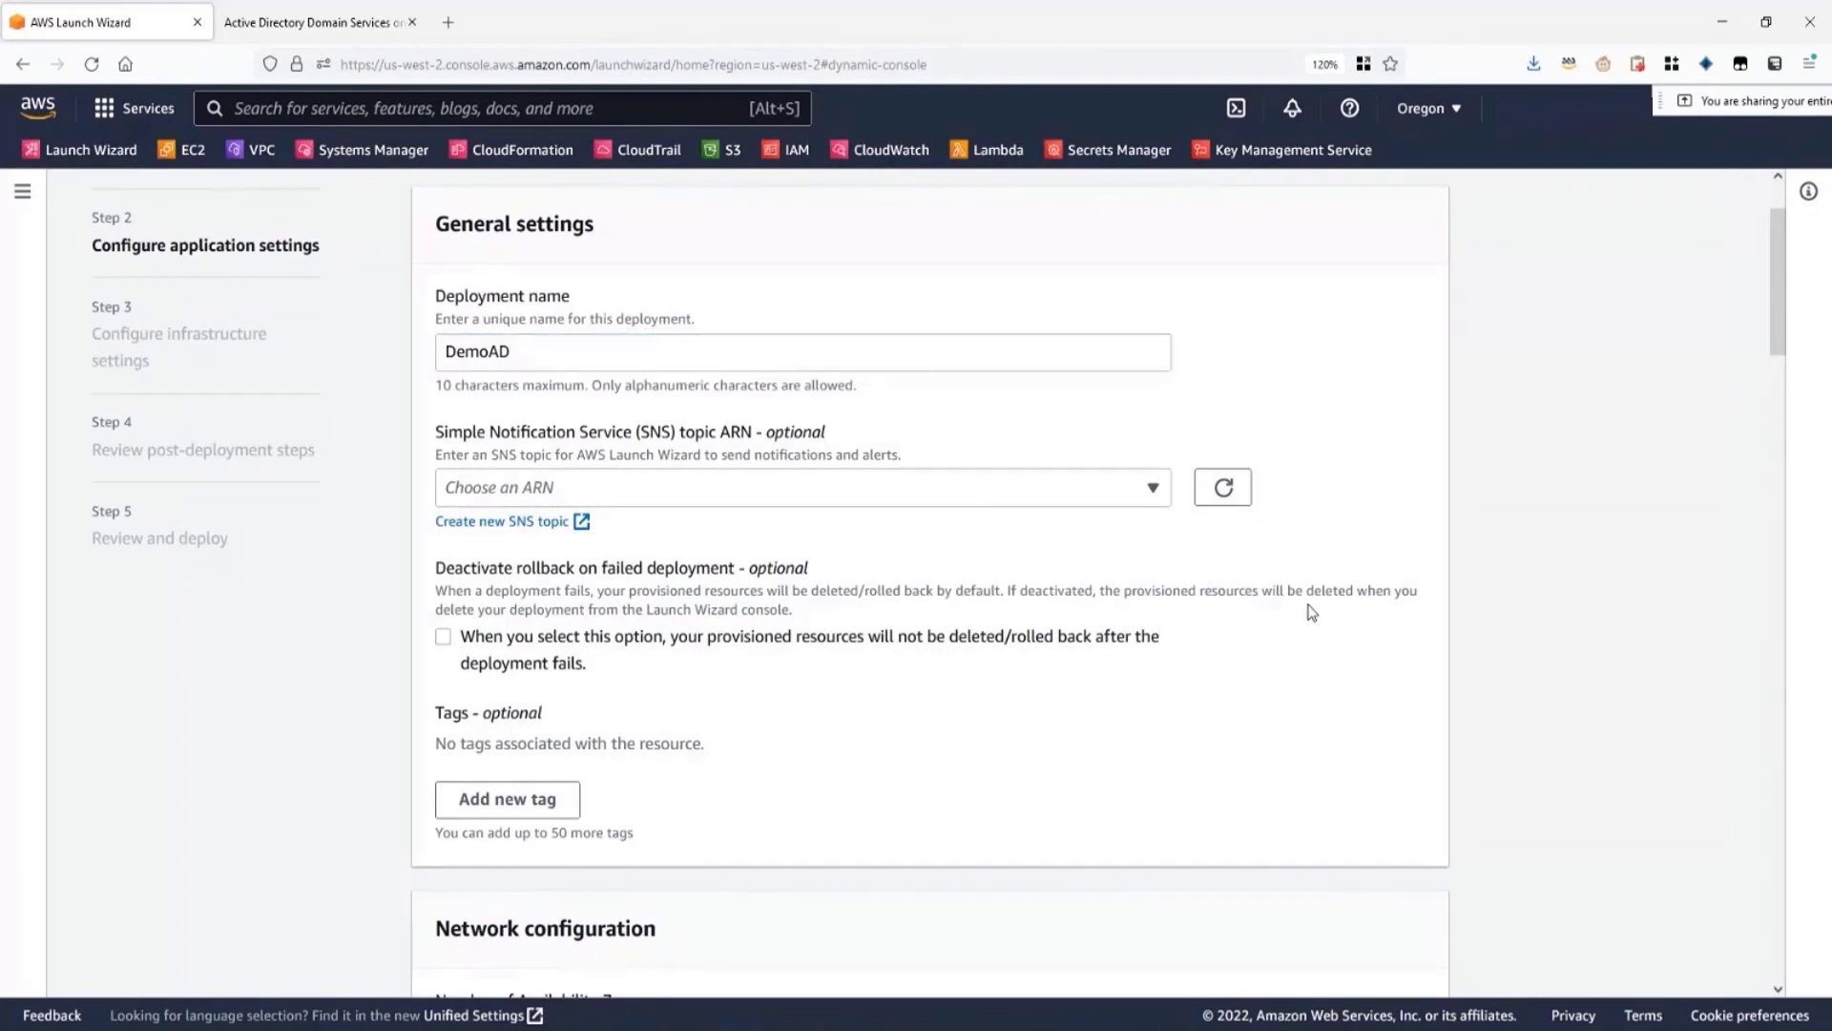
- Set the number of Availability Zones to 2 in the network configuration
scroll(1307, 611, "down", 1)
scroll(1307, 610, "down", 2)
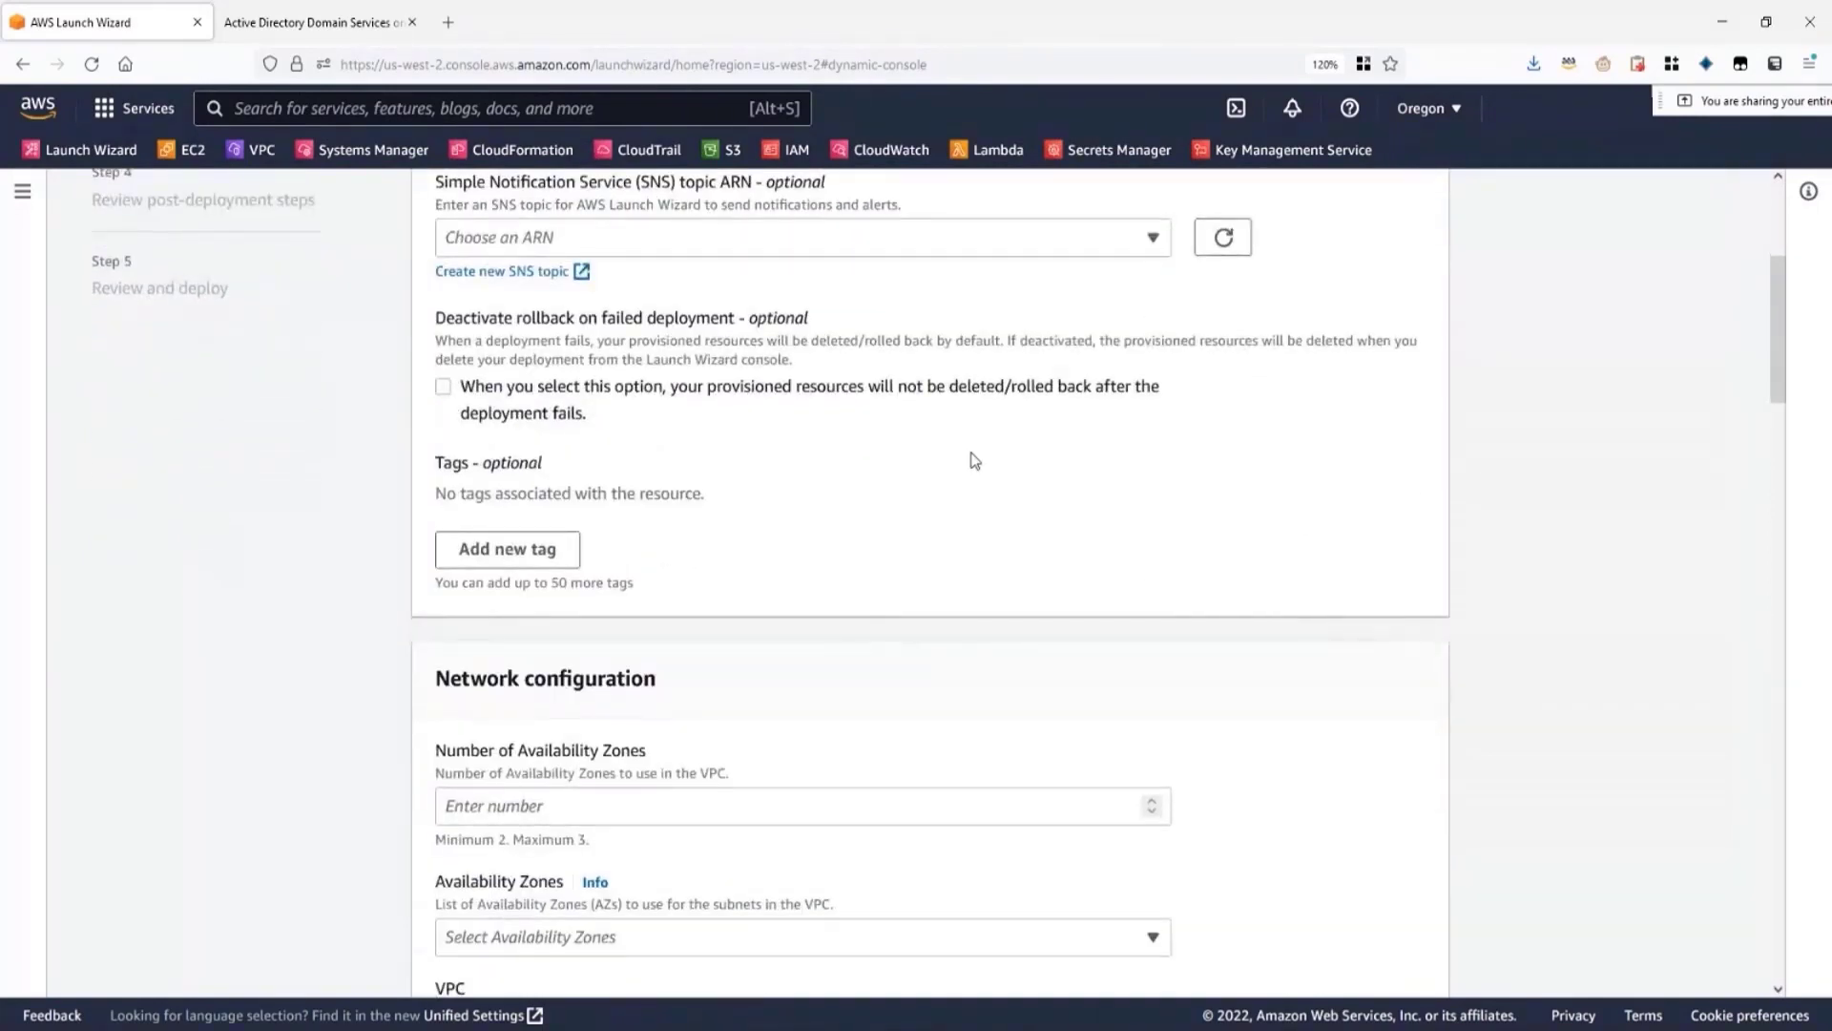
left_click(943, 397)
scroll(655, 409, "down", 4)
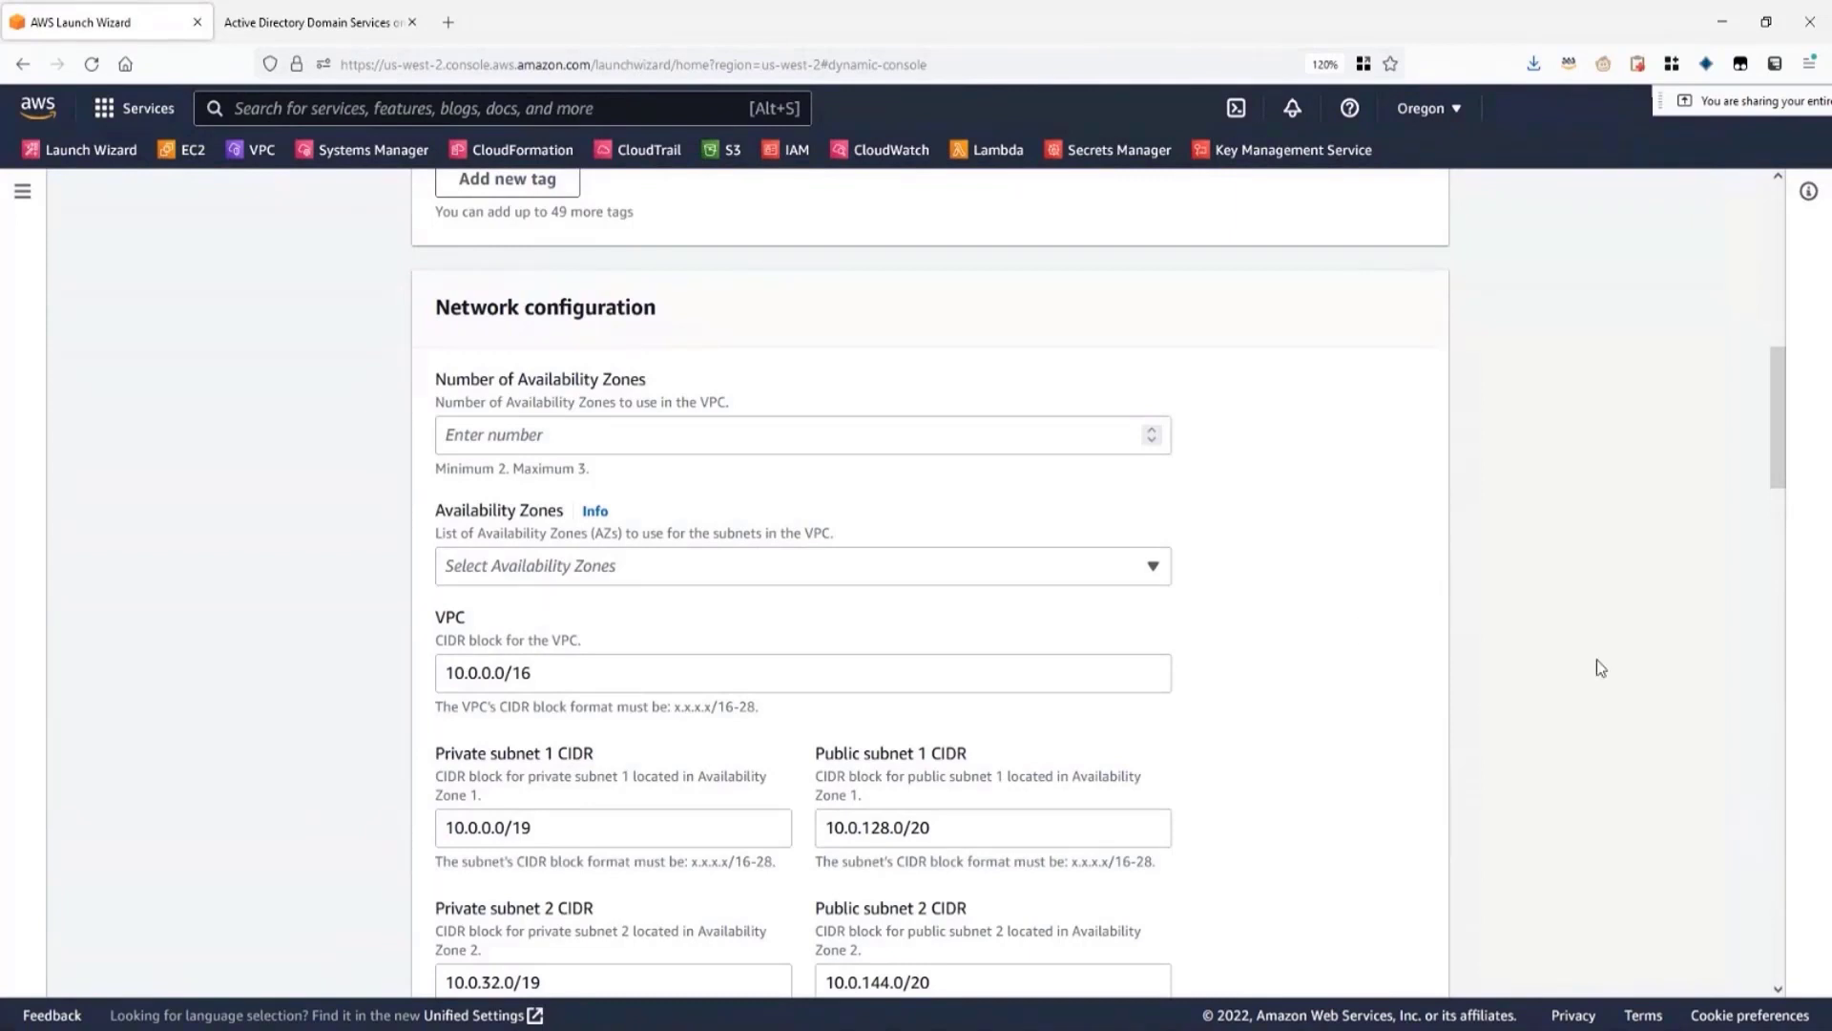
left_click(1017, 447)
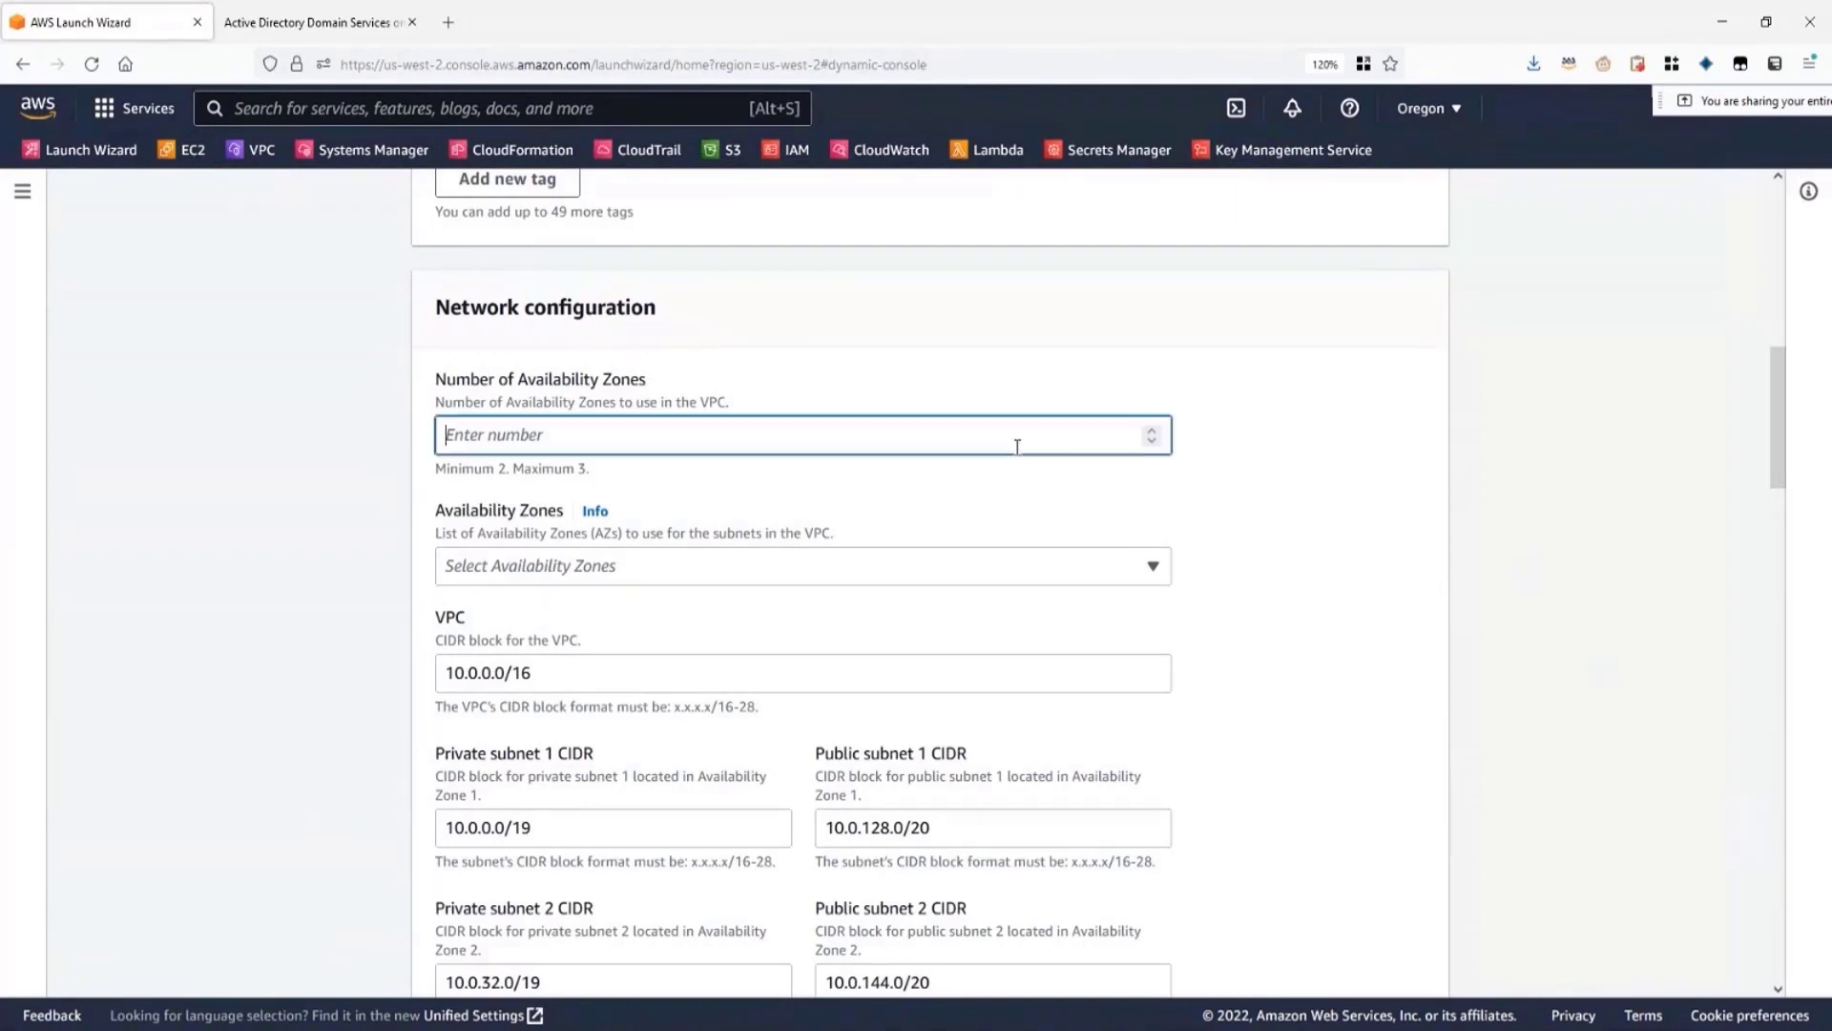
left_click(589, 474)
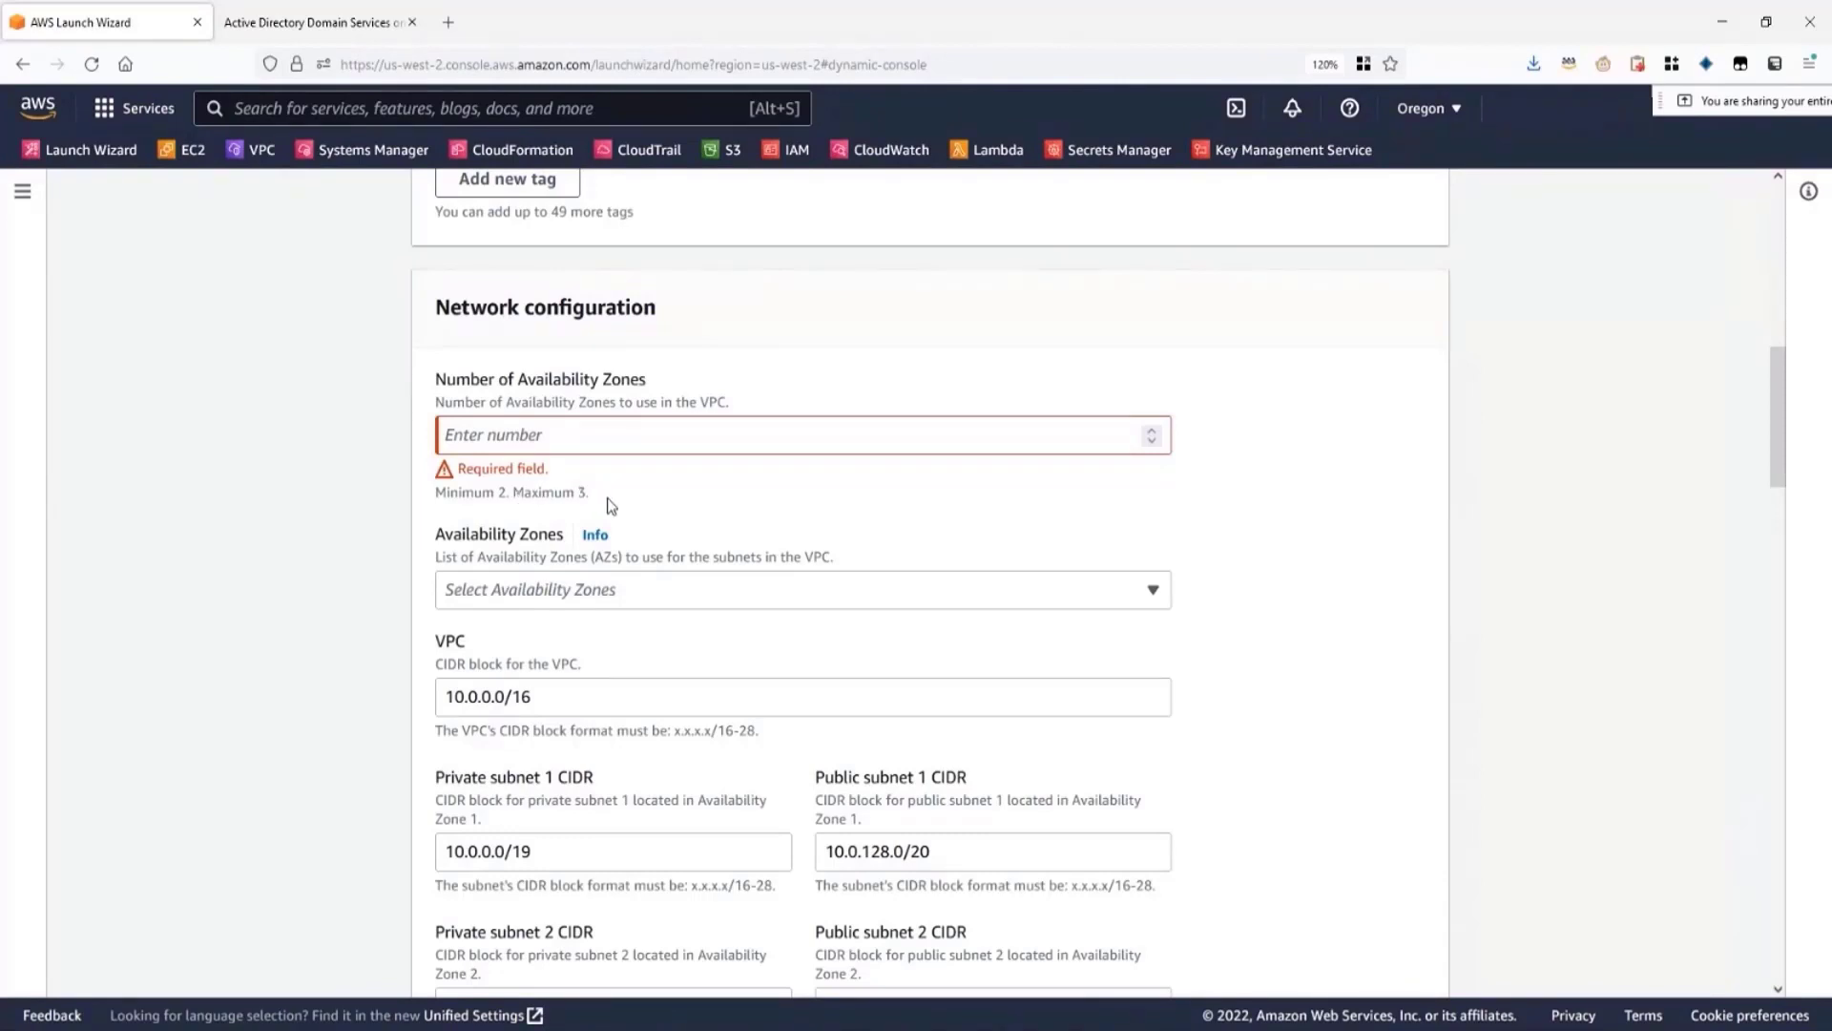
left_click(608, 443)
type("2")
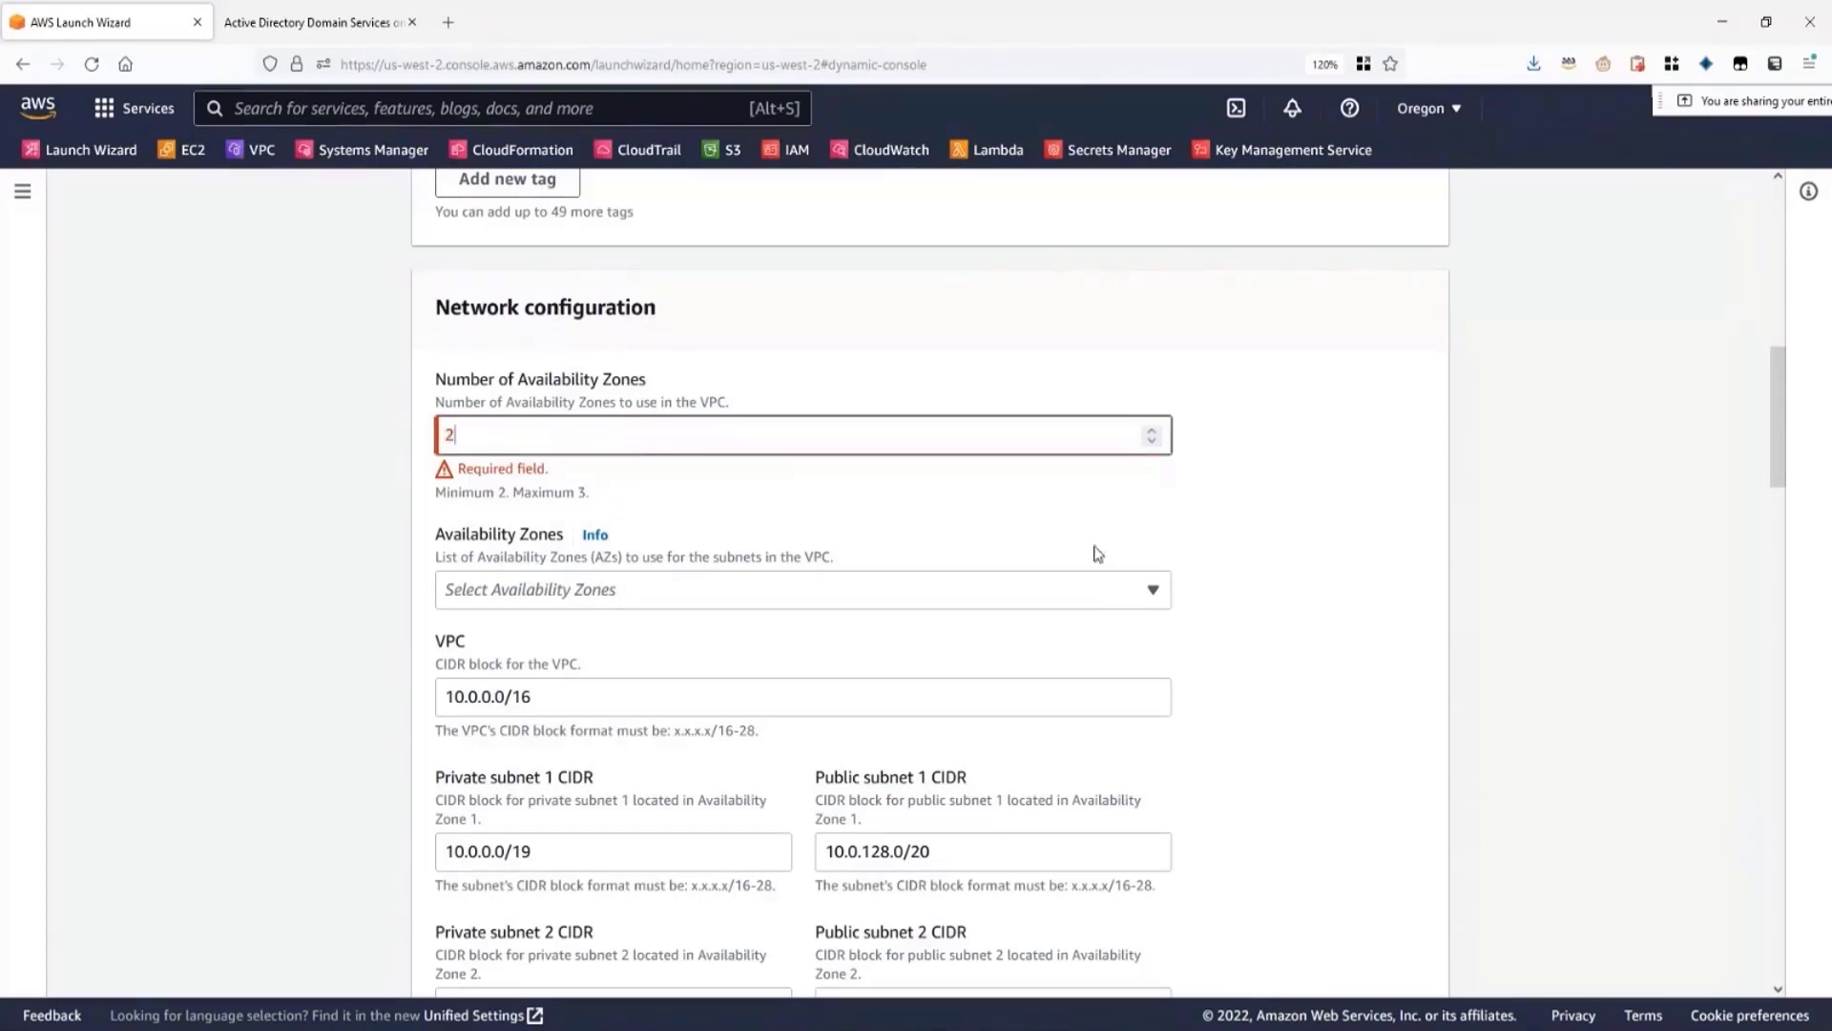
- Select us-west-2a and us-west-2b as the Availability Zones for the VPC subnets
left_click(1130, 593)
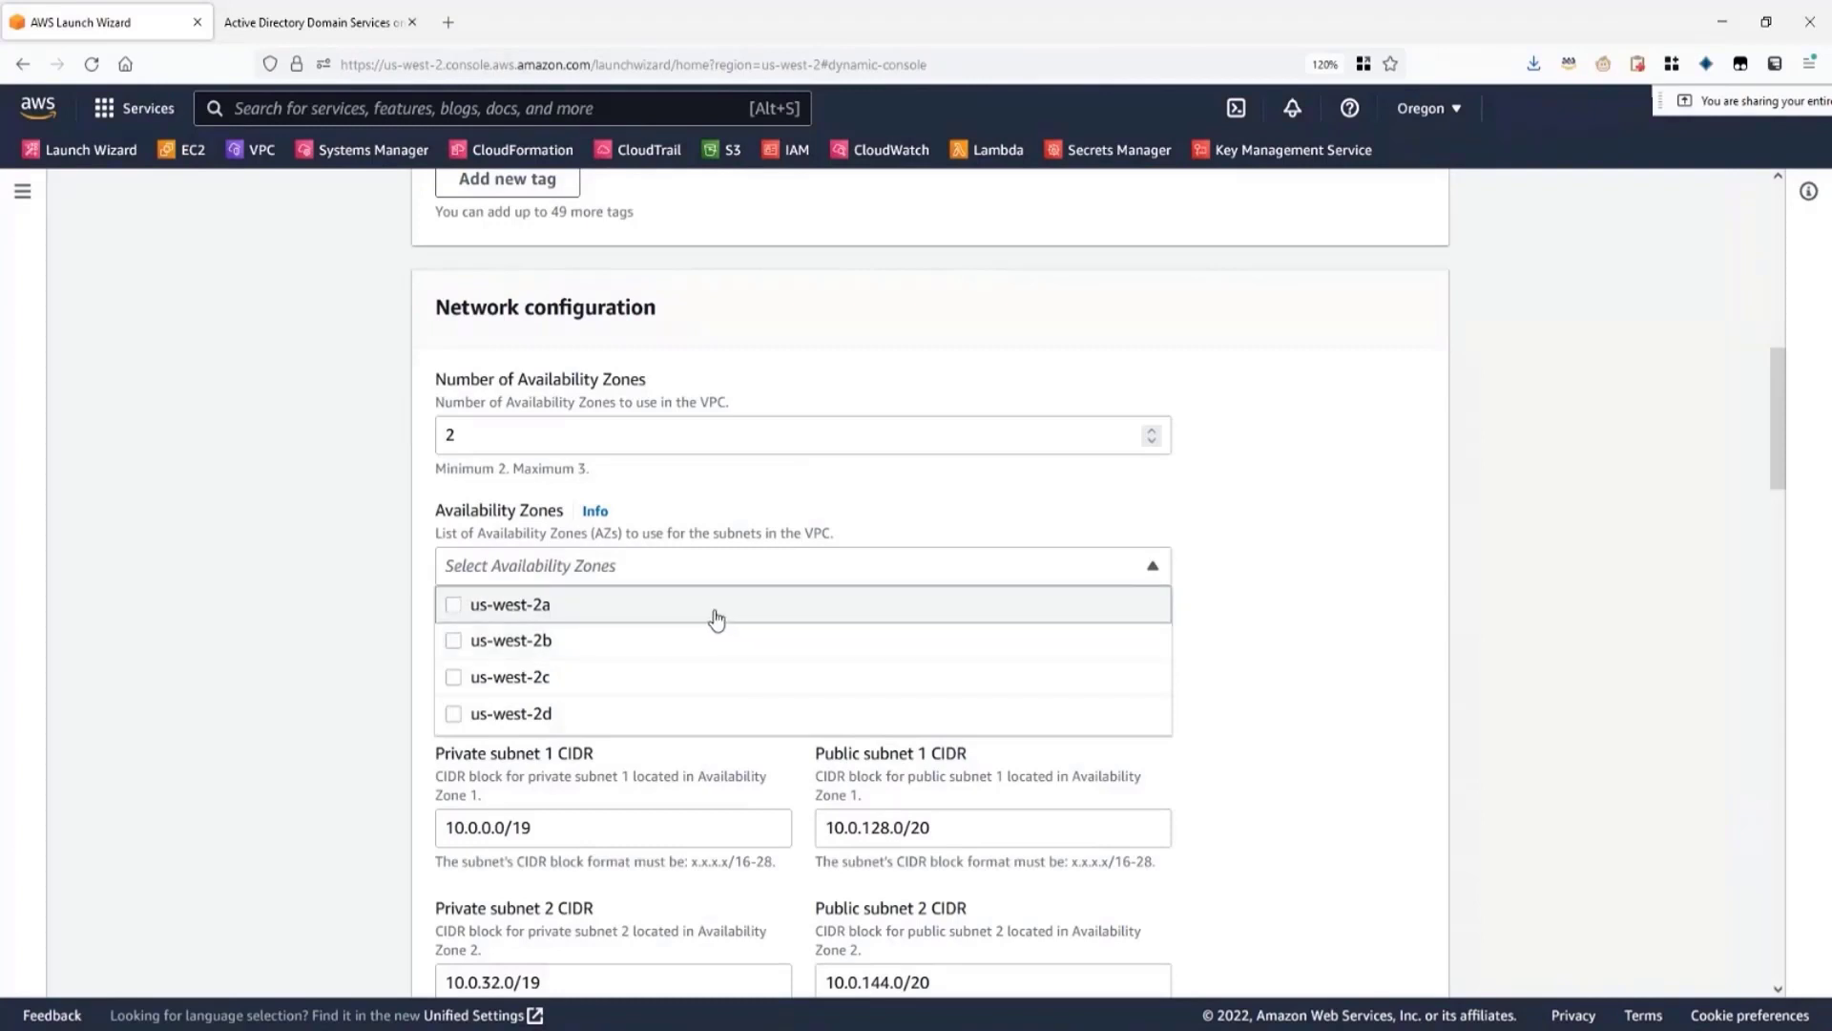
left_click(588, 617)
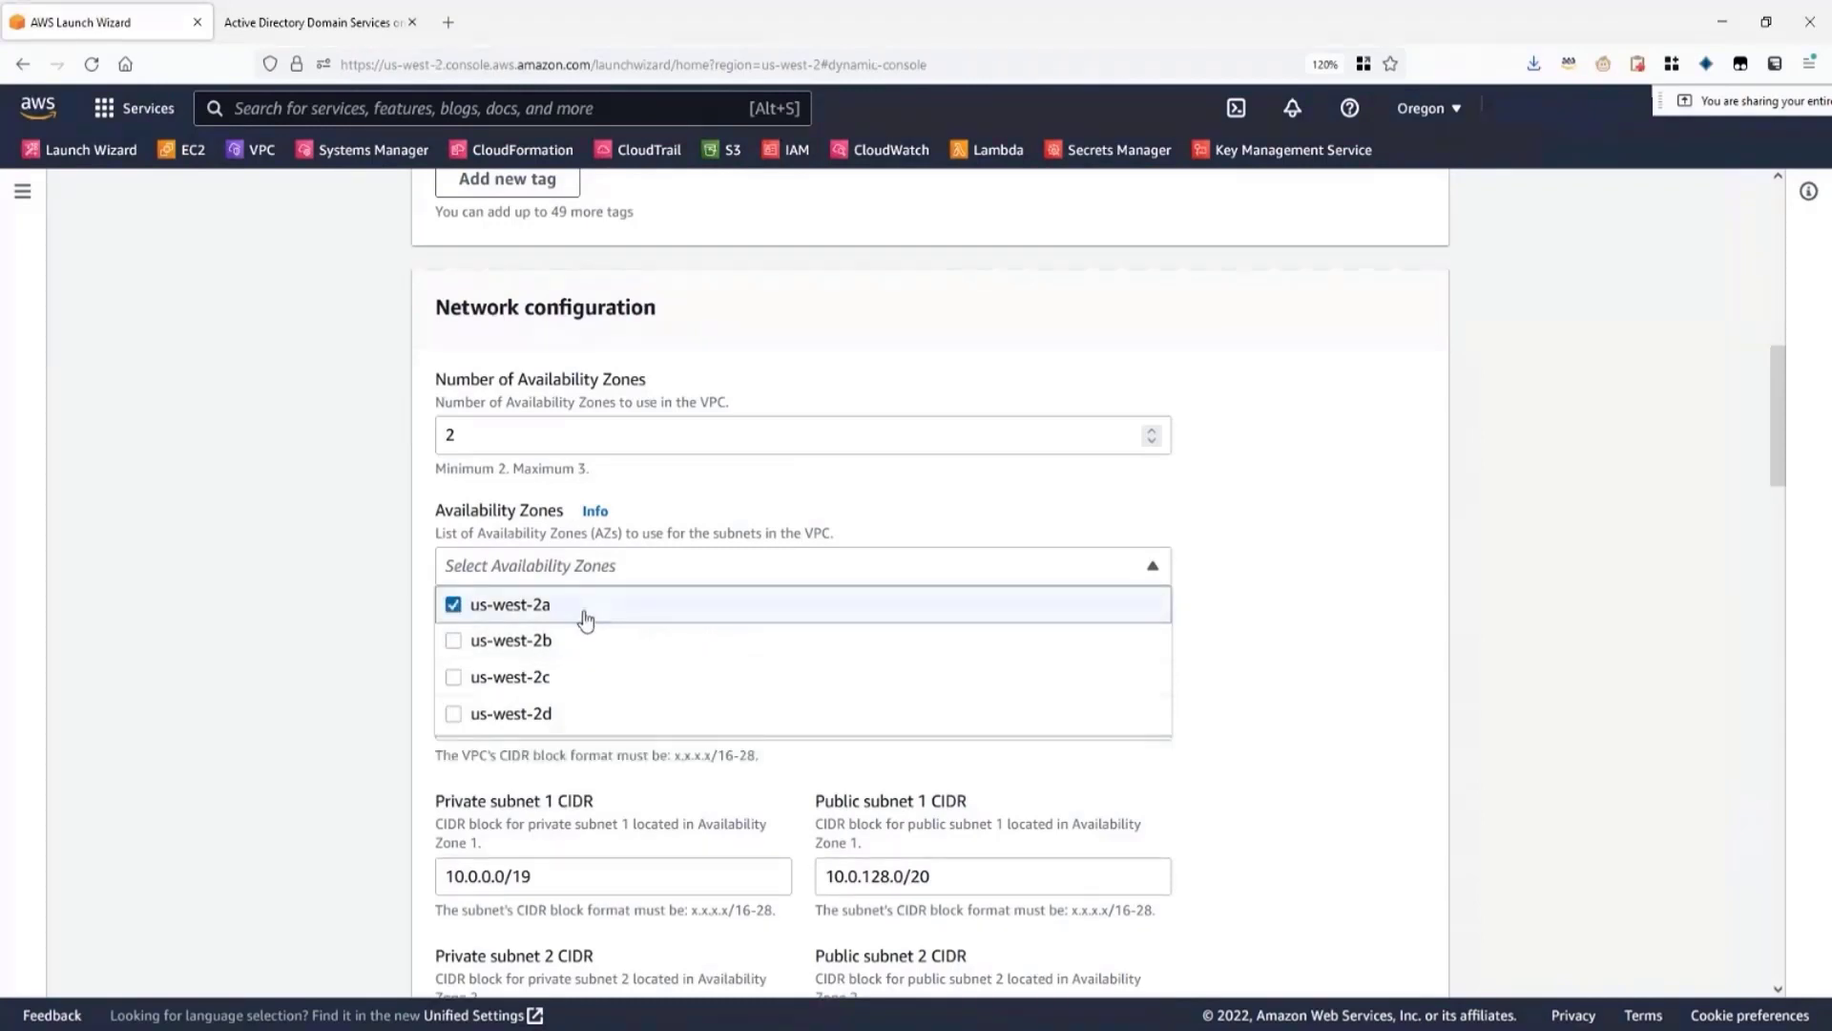
left_click(573, 646)
left_click(1267, 625)
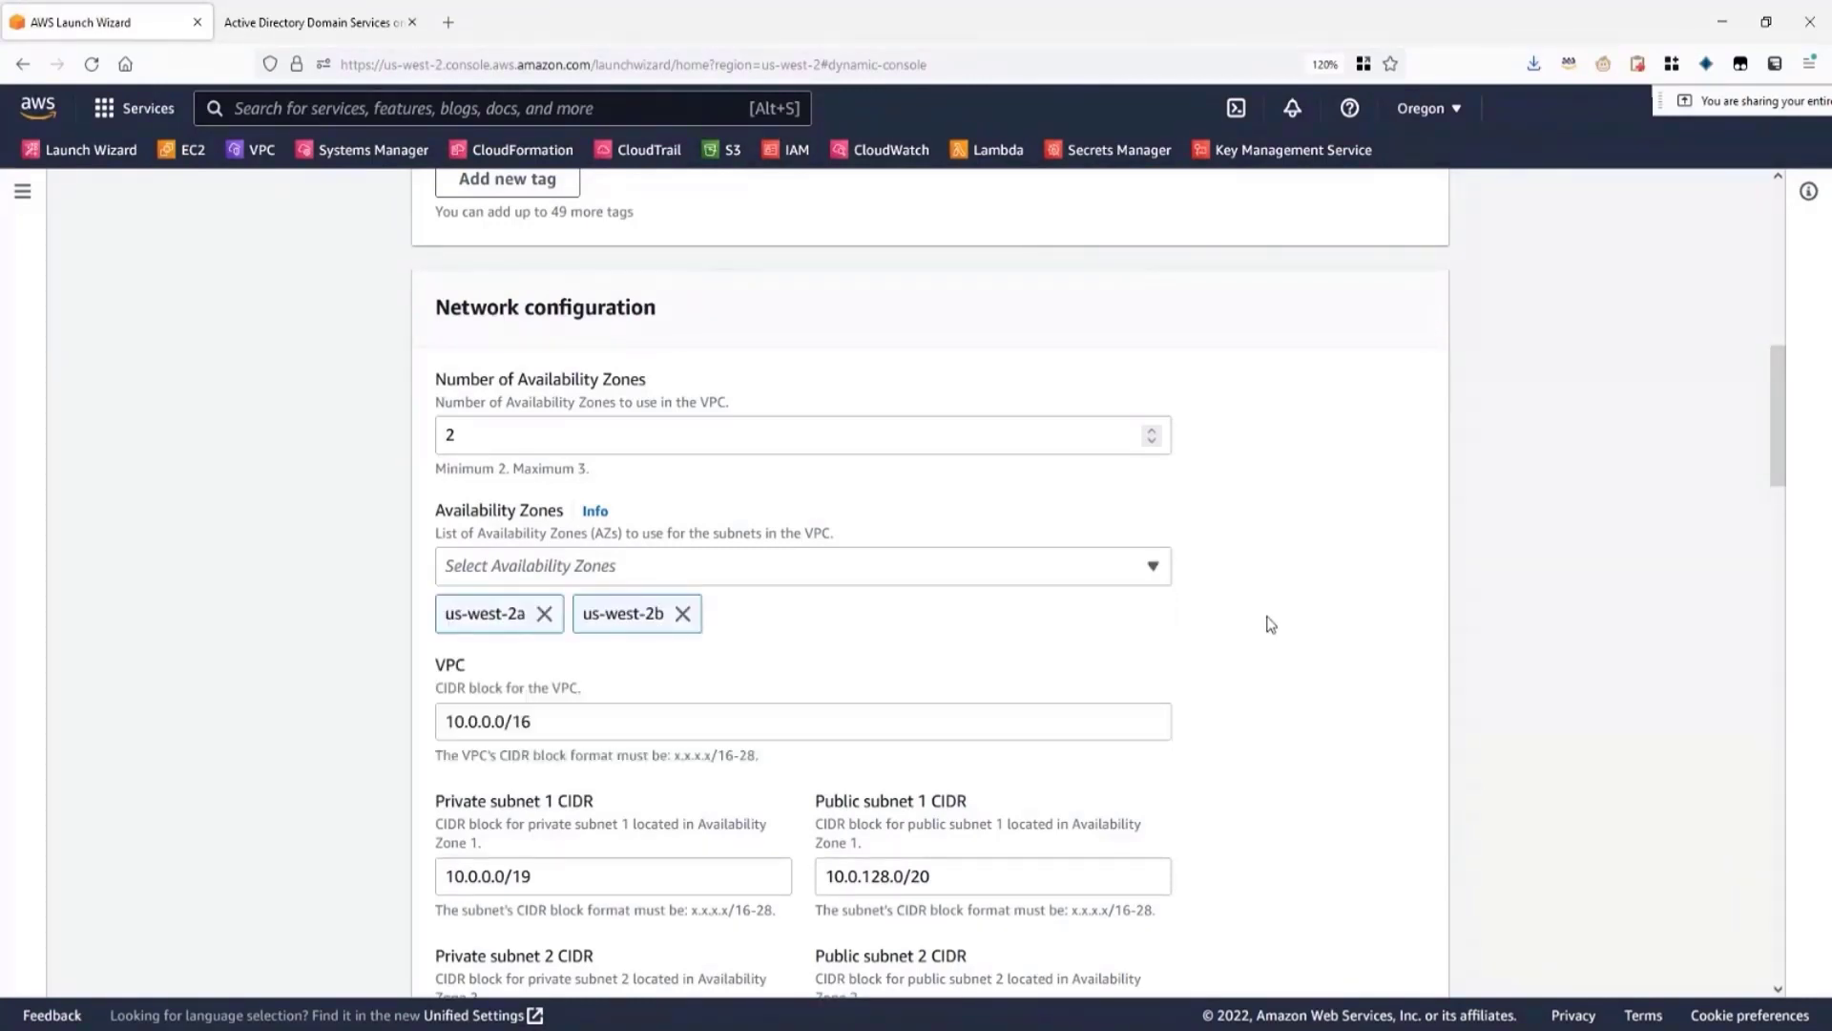
- Review the VPC and subnet CIDR blocks, the DHCP option, and the domain controller and data drive settings of the EC2 configuration
scroll(1268, 624, "down", 2)
scroll(1268, 625, "down", 3)
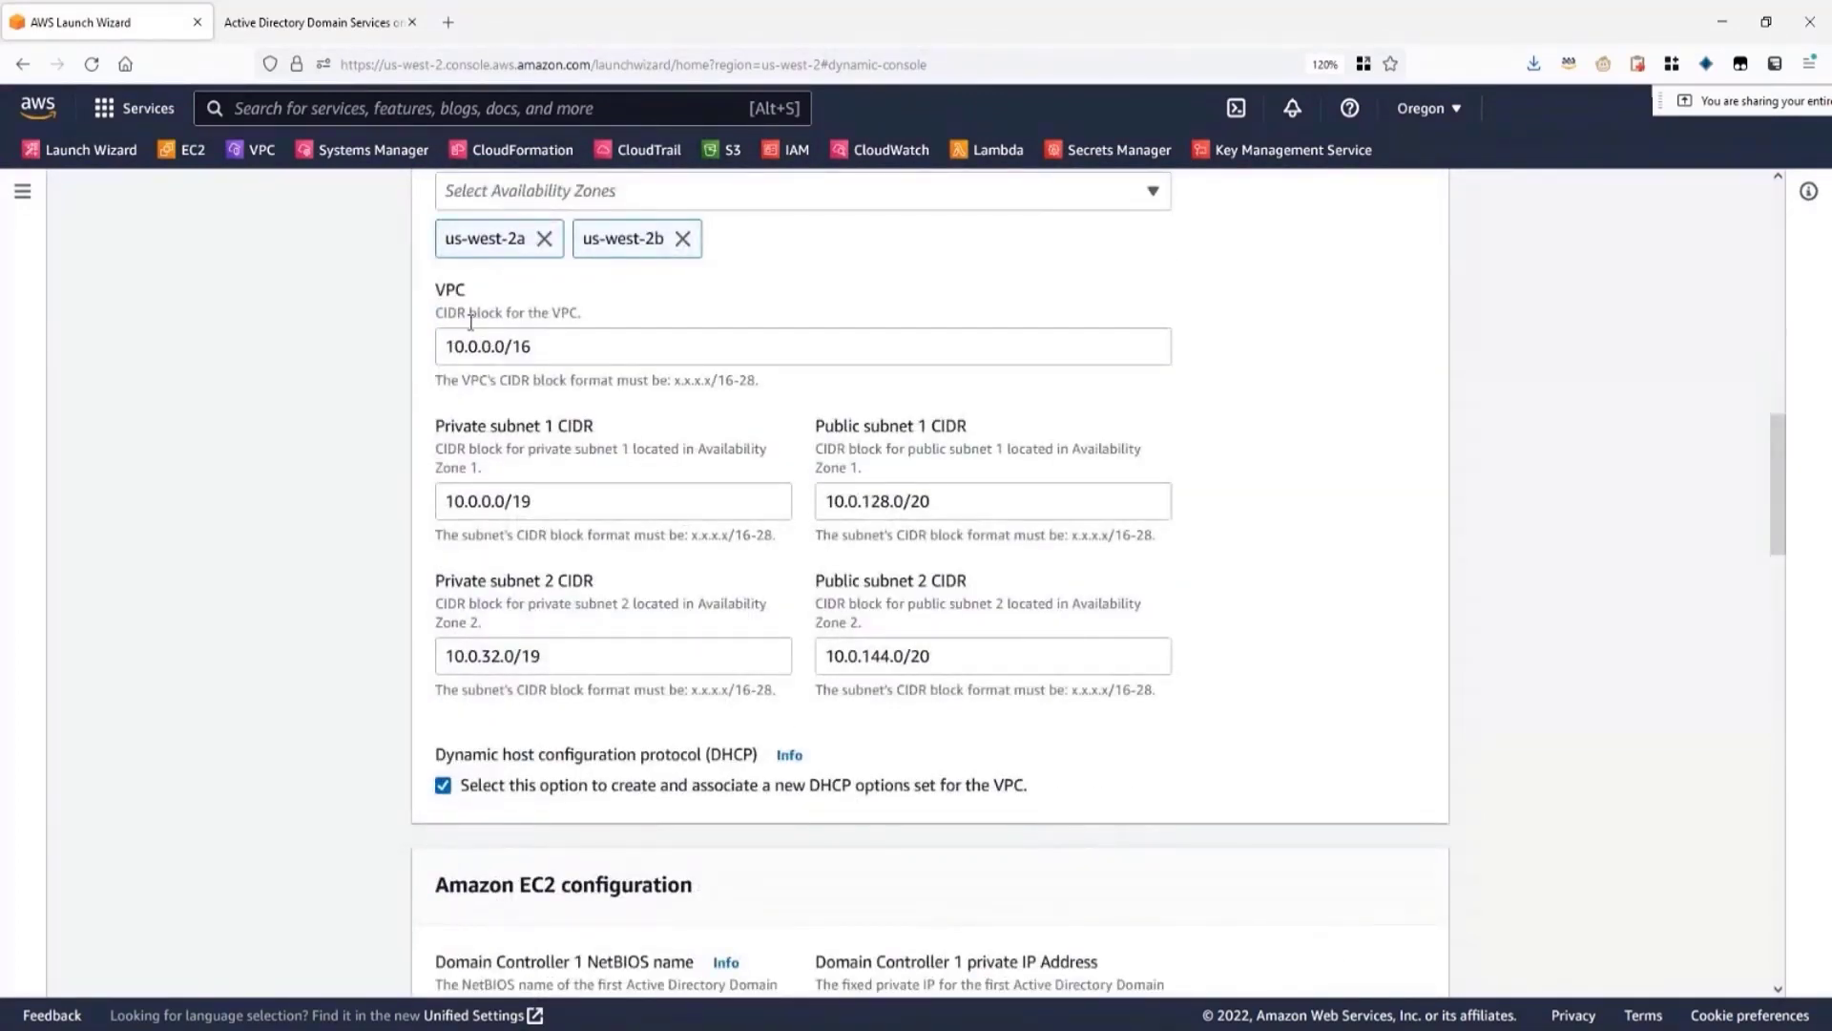
left_click(542, 339)
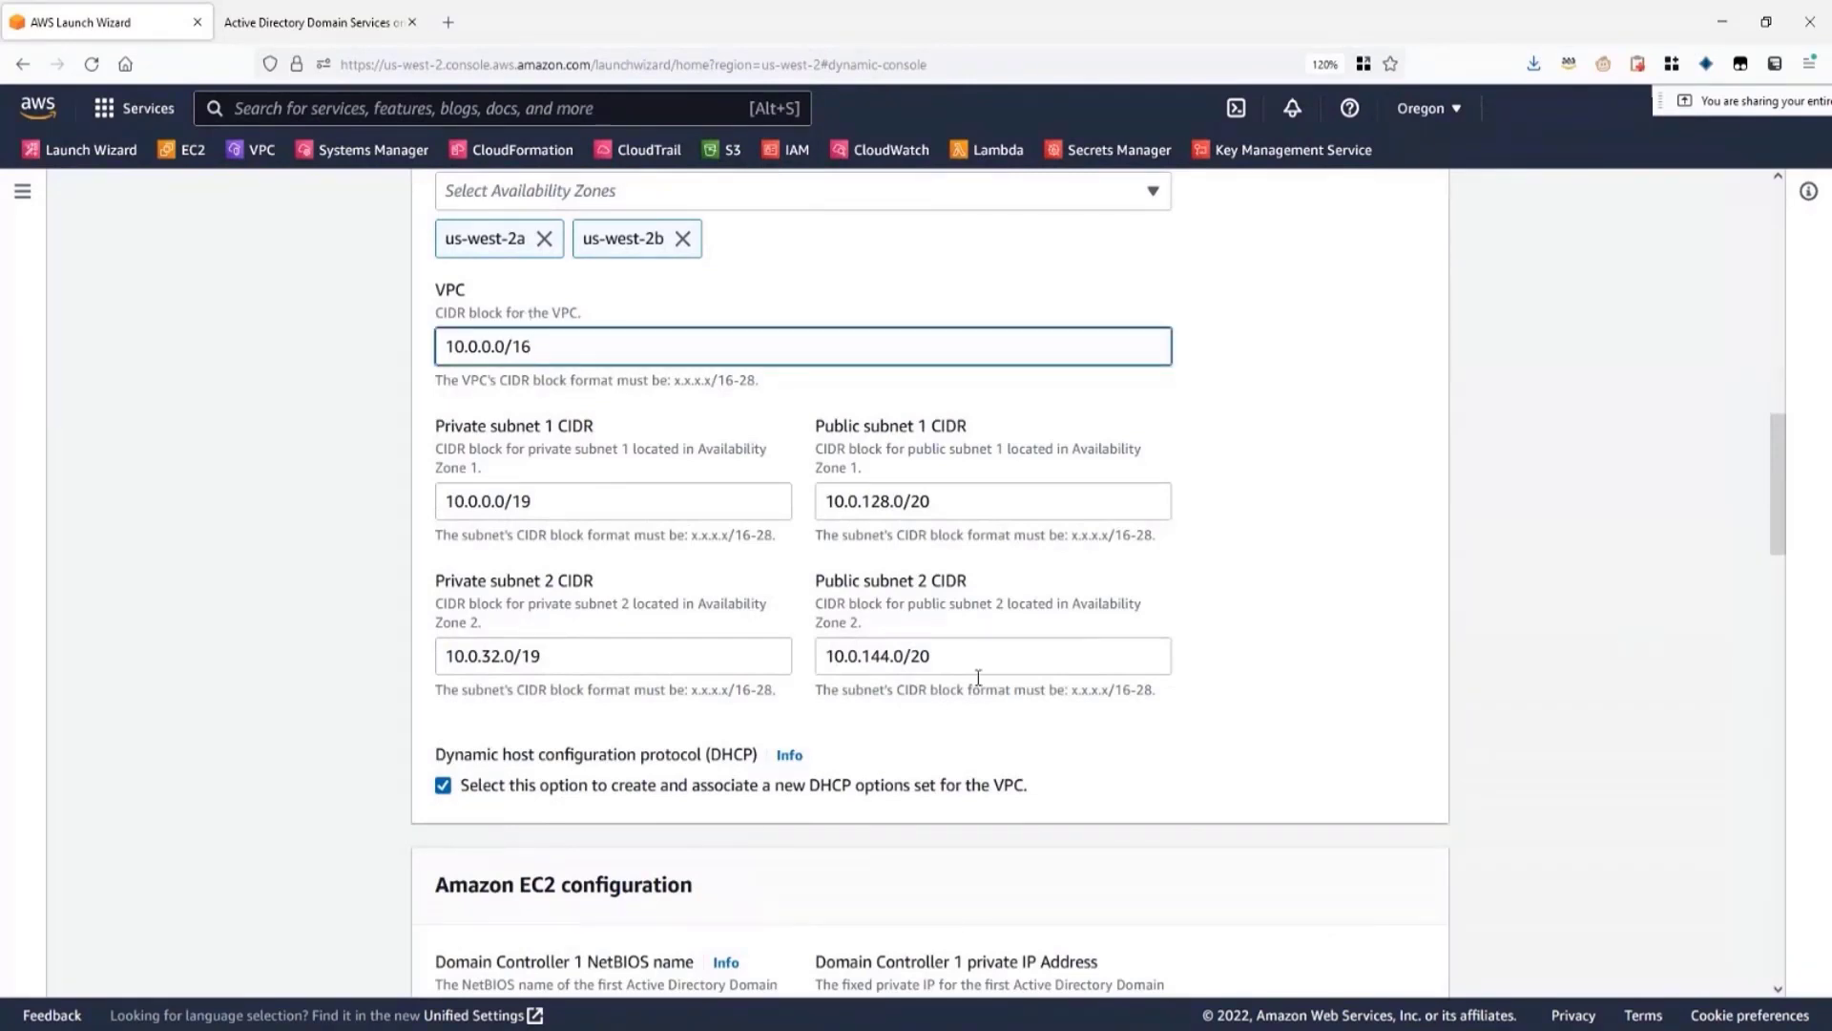
scroll(697, 754, "down", 3)
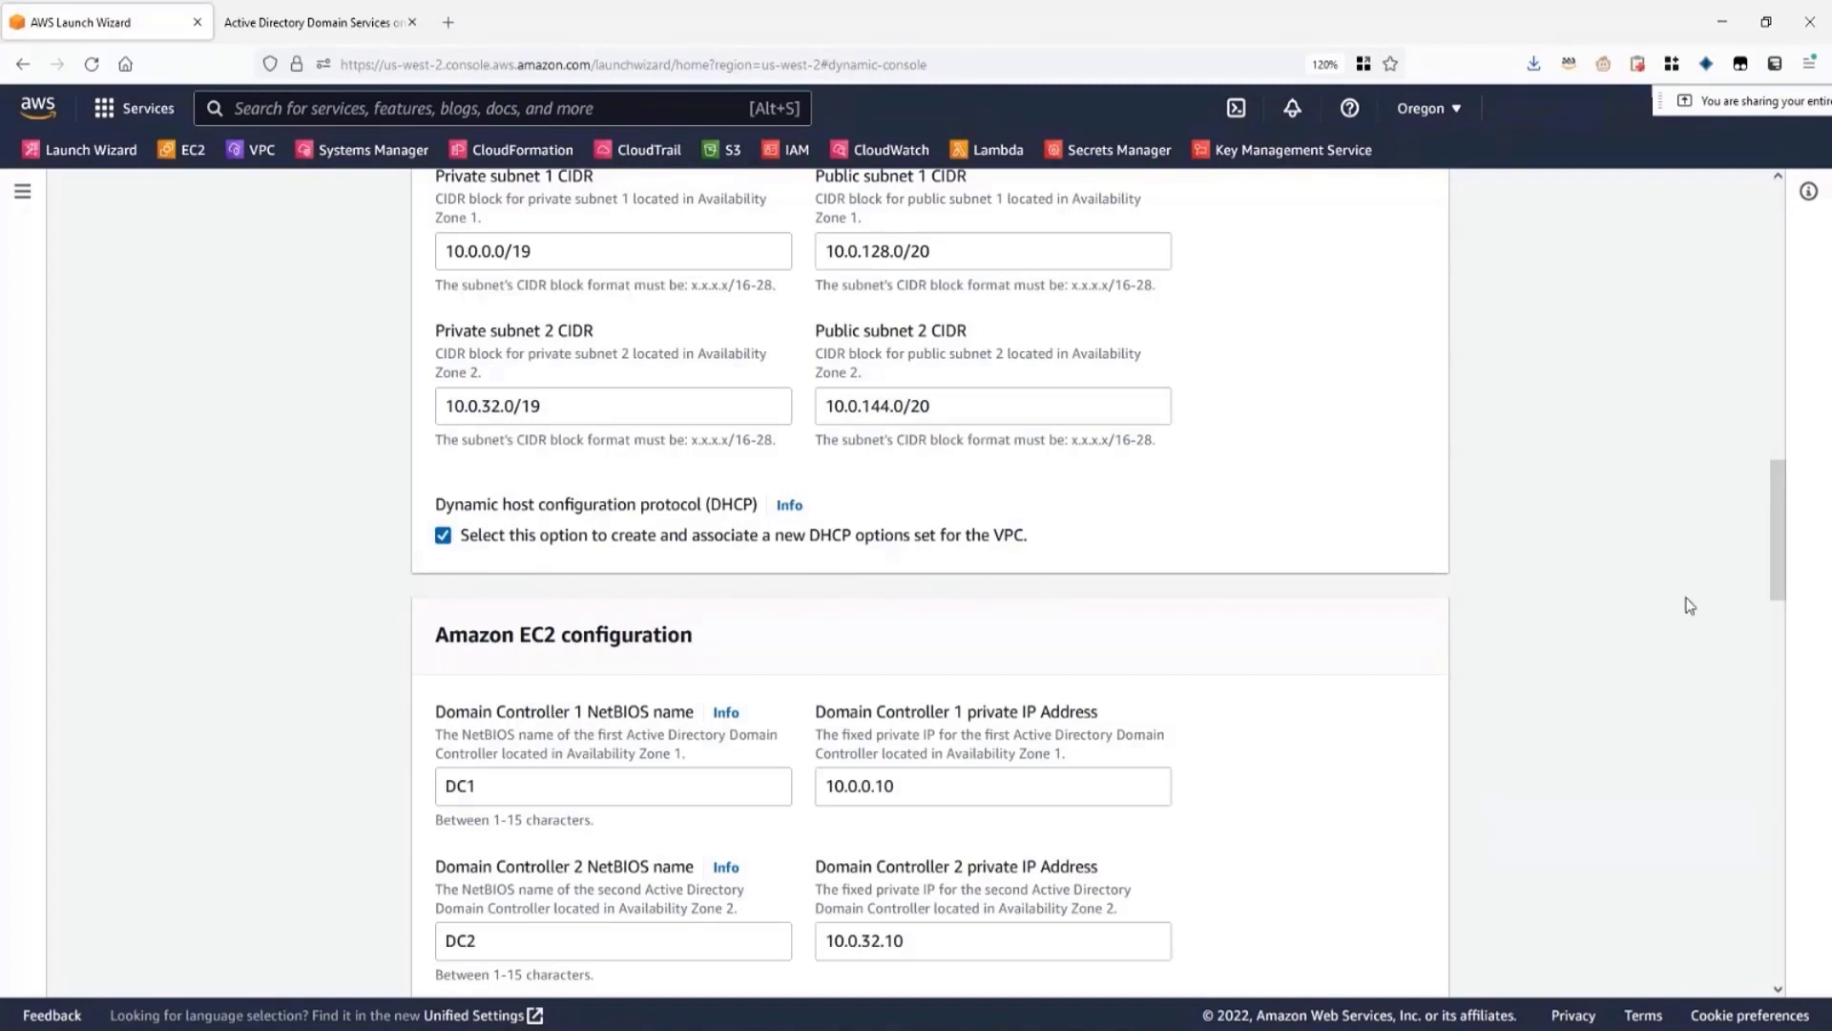
scroll(1289, 631, "down", 5)
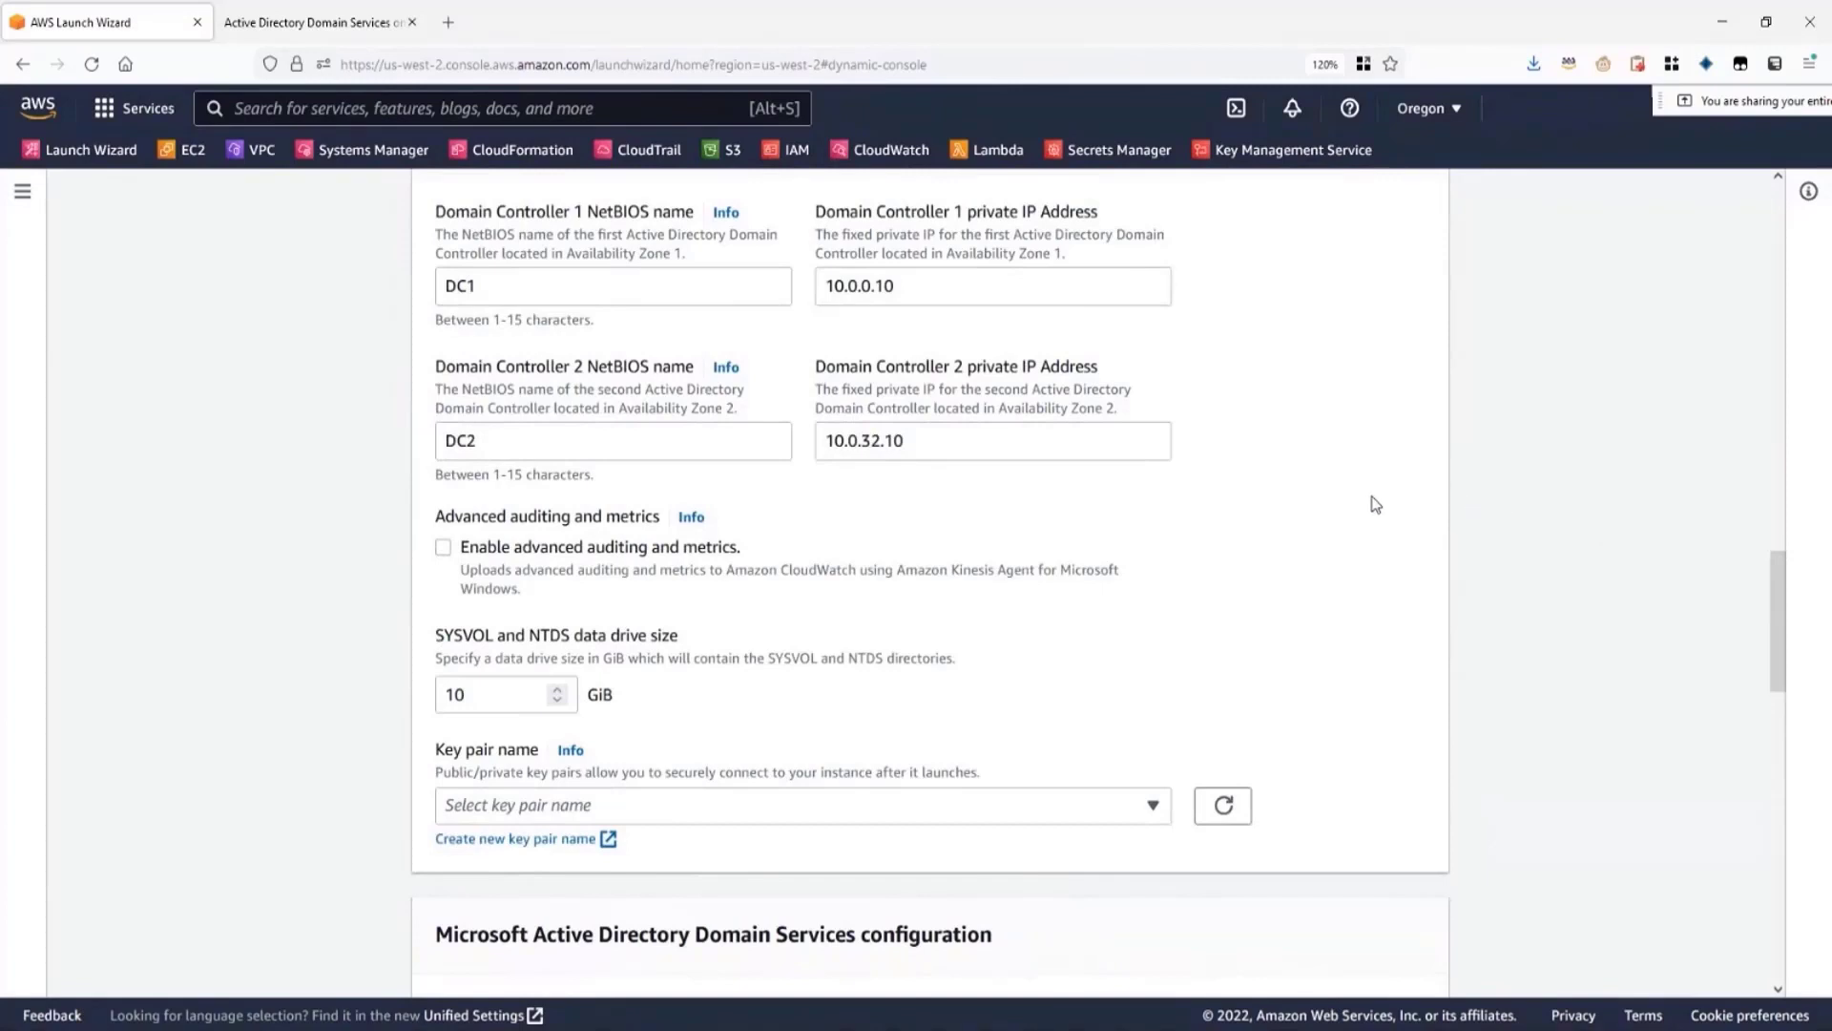
scroll(1377, 503, "up", 1)
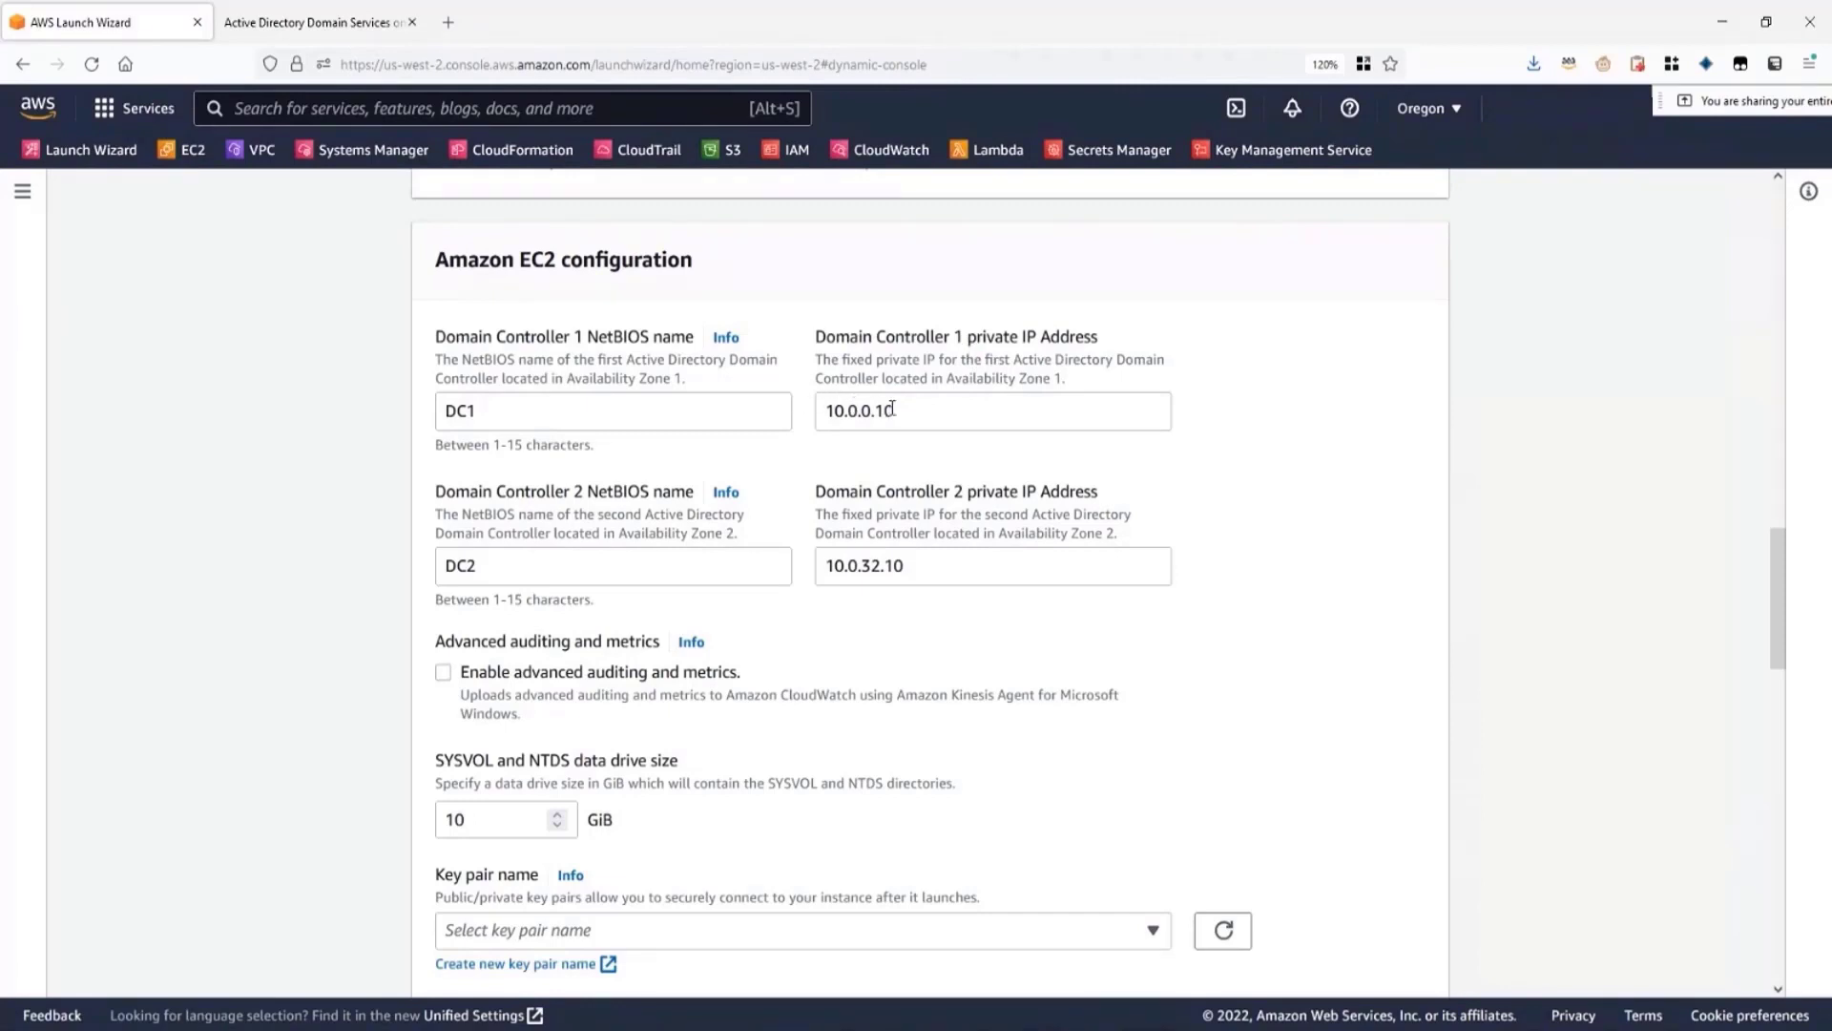
left_click_drag(893, 410, 806, 411)
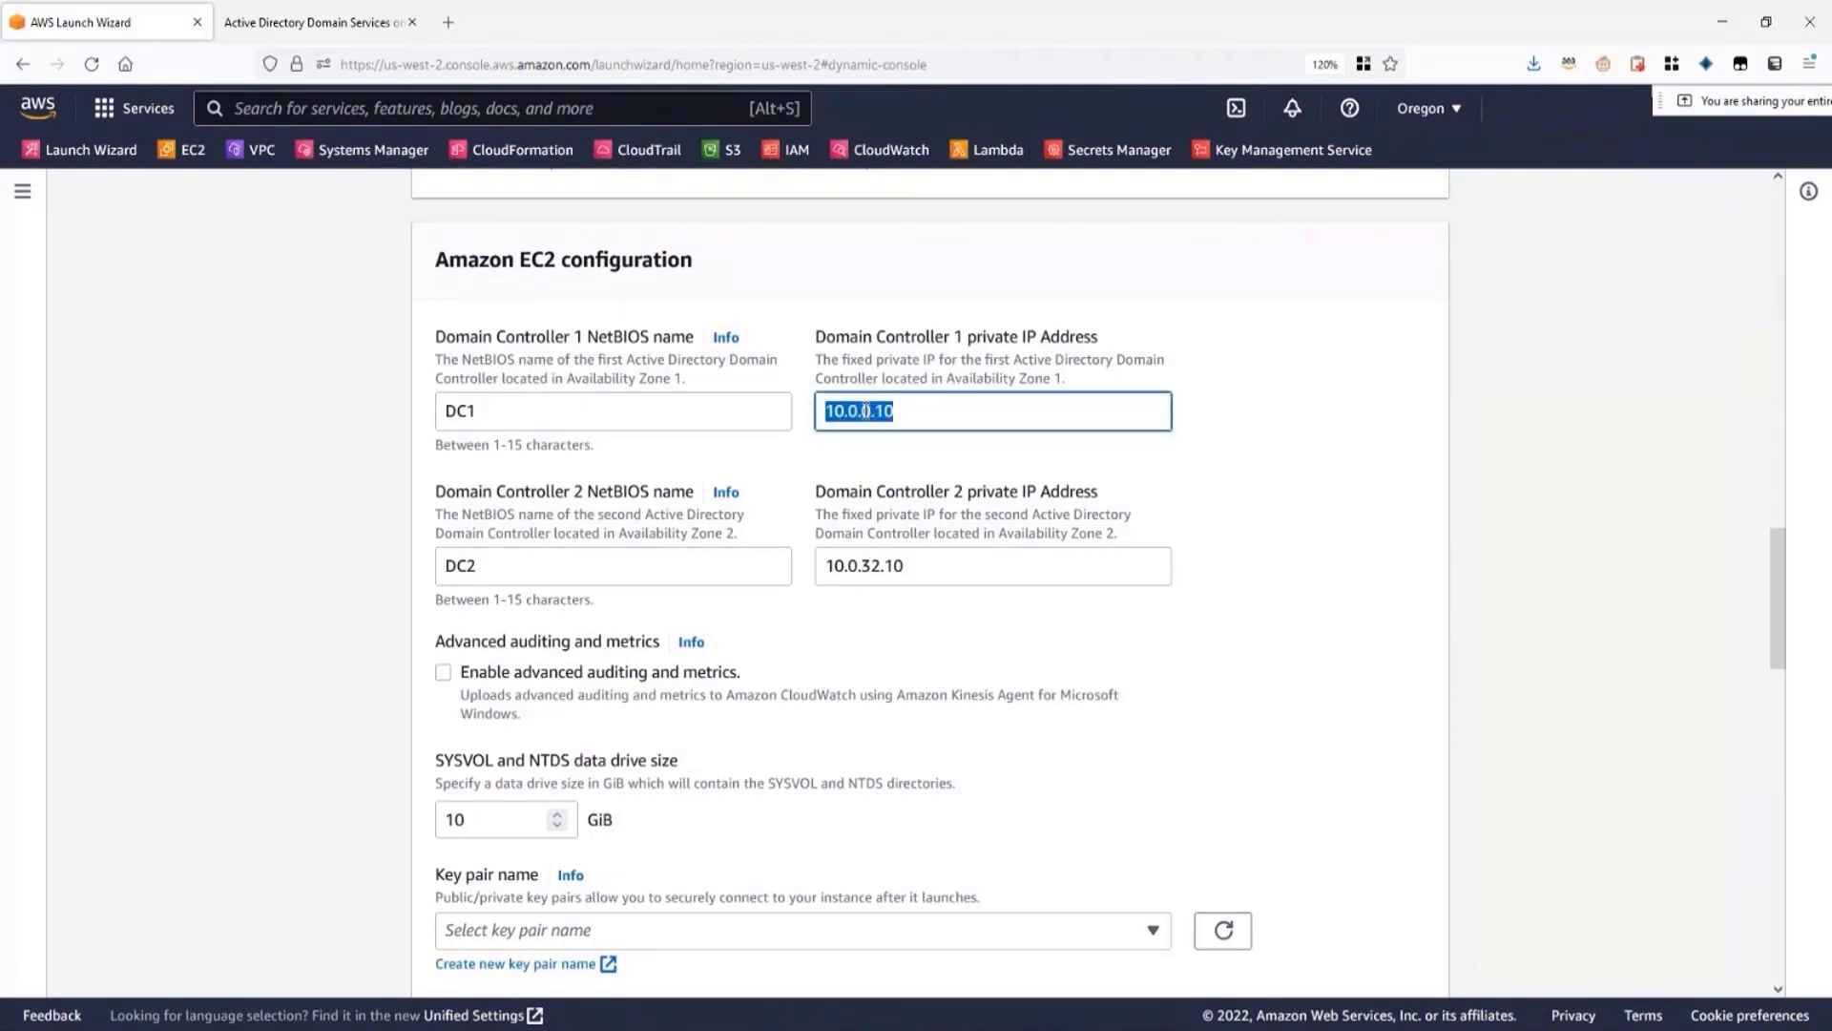
left_click(1223, 477)
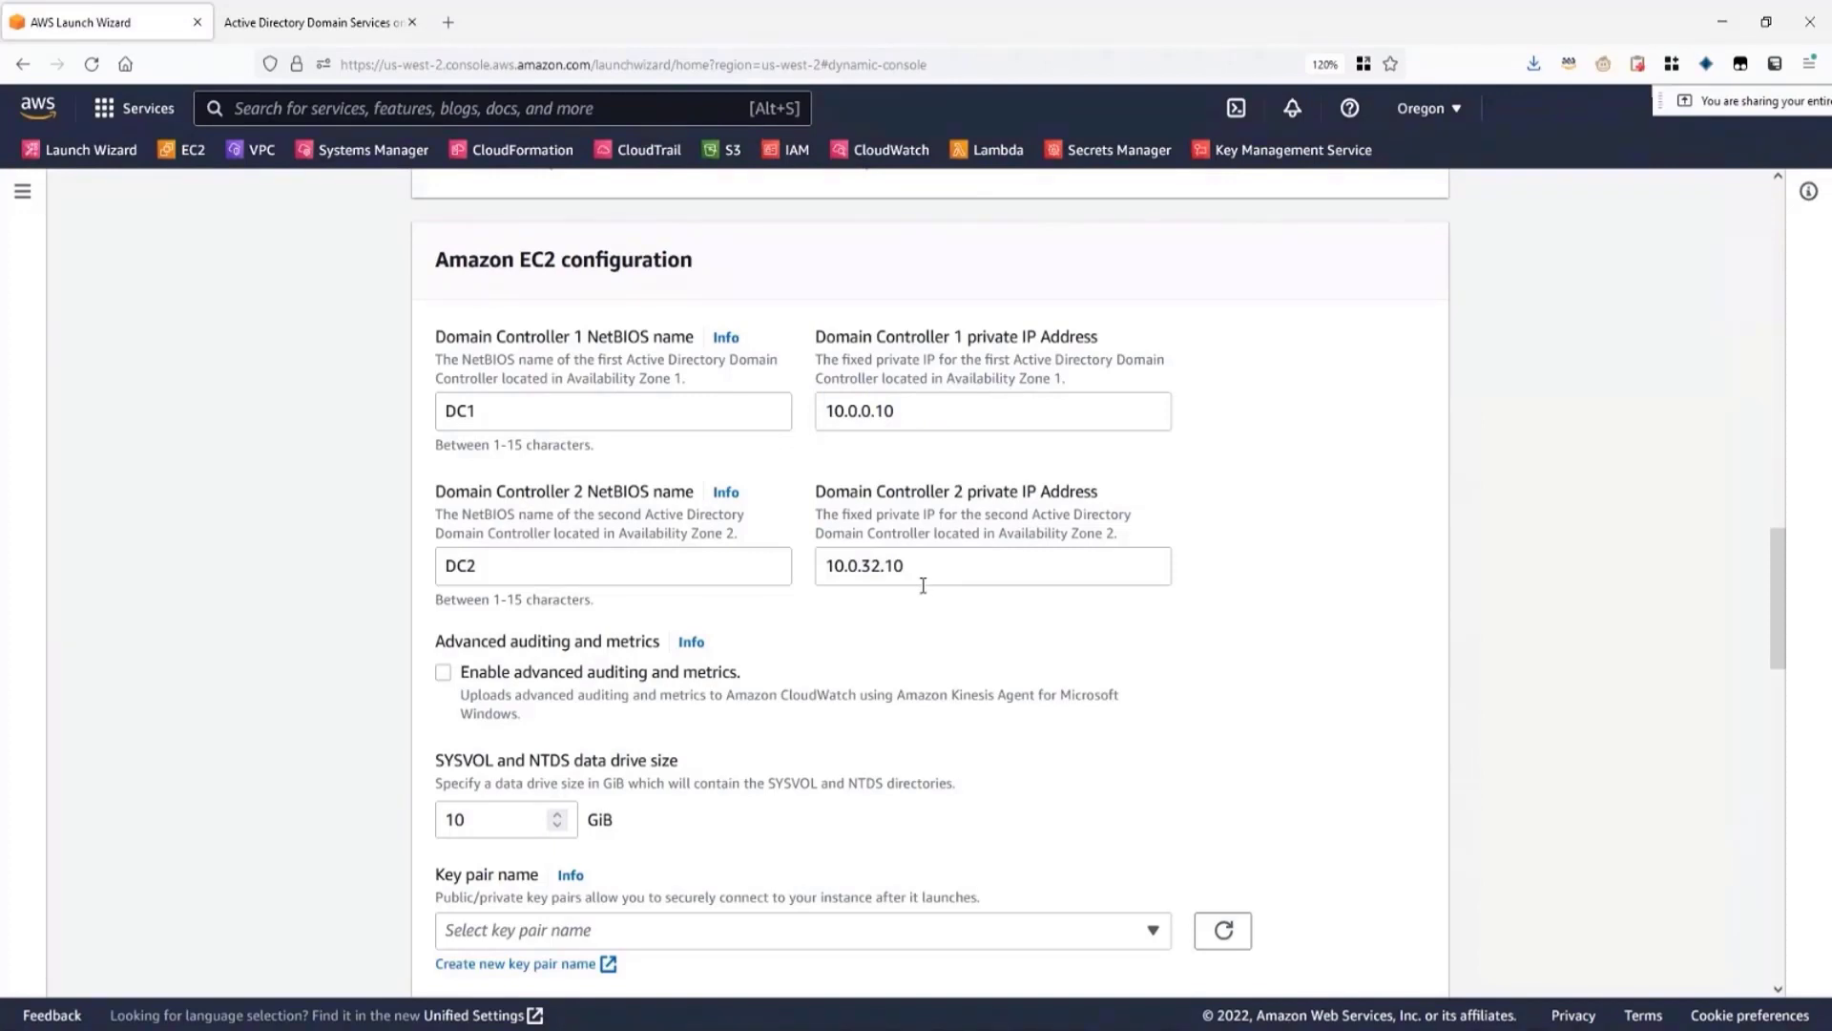
scroll(926, 585, "down", 2)
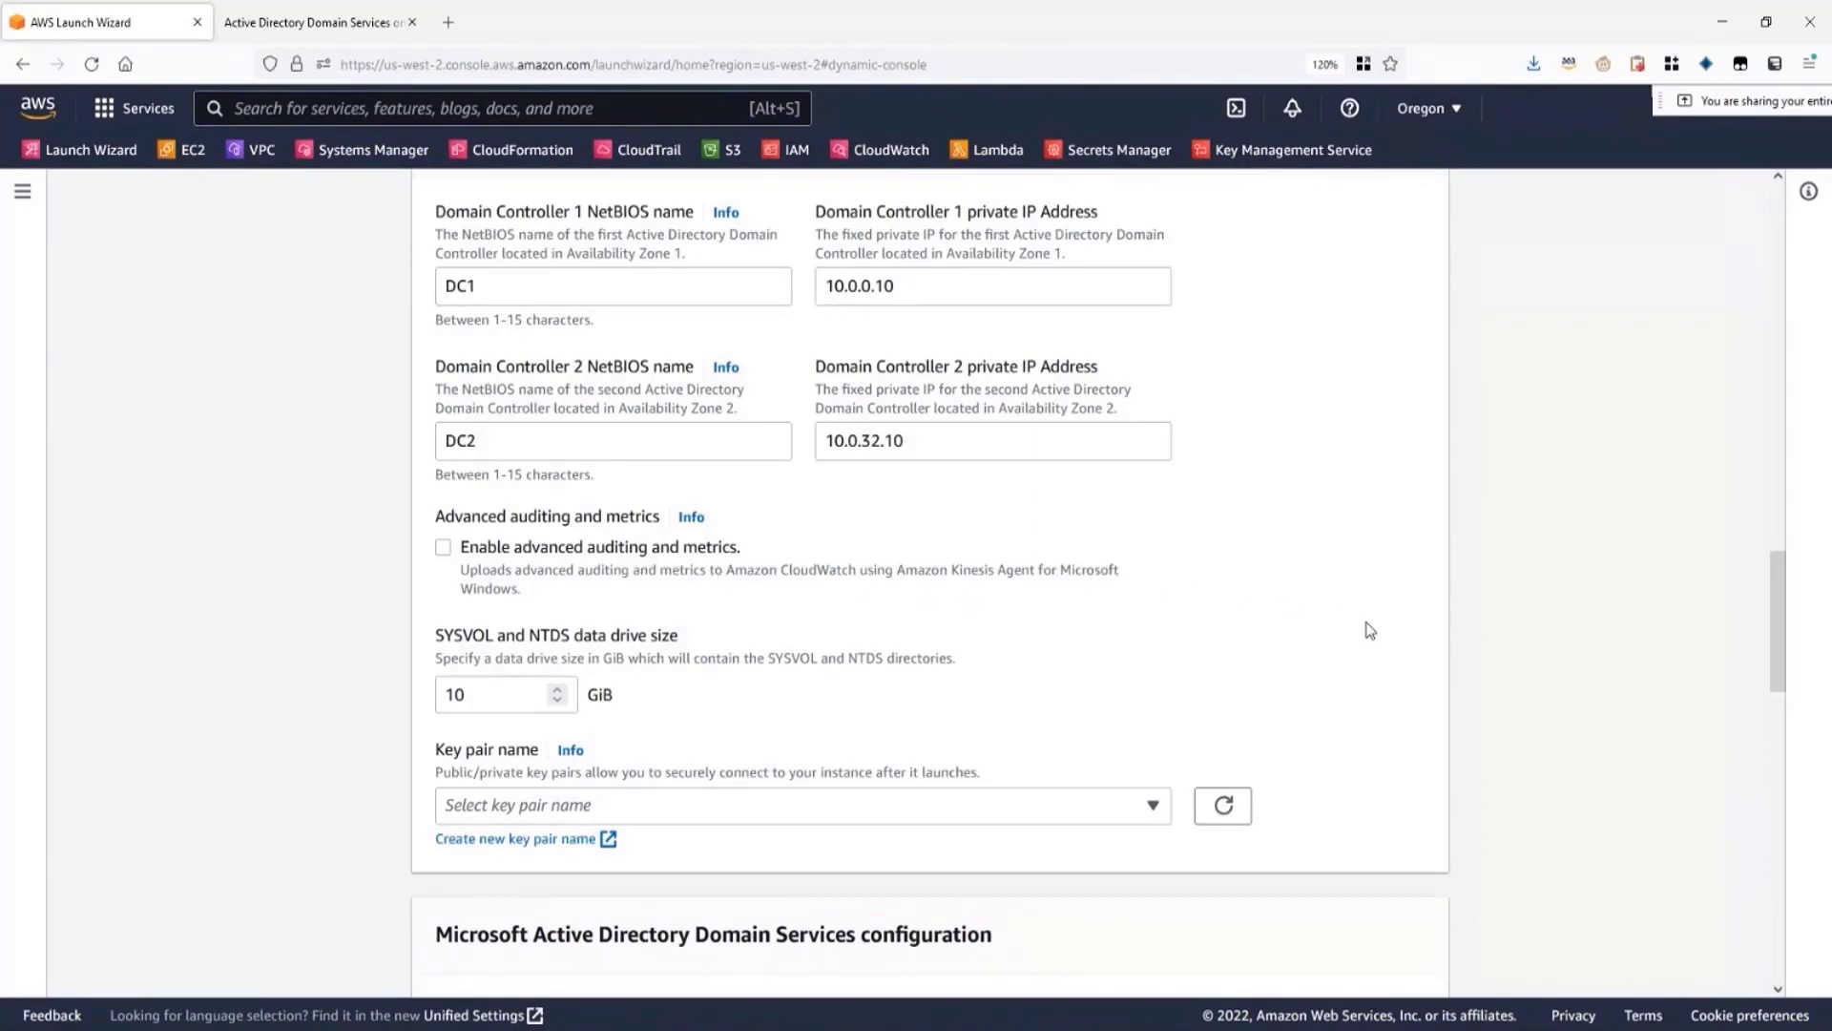
scroll(1371, 630, "down", 3)
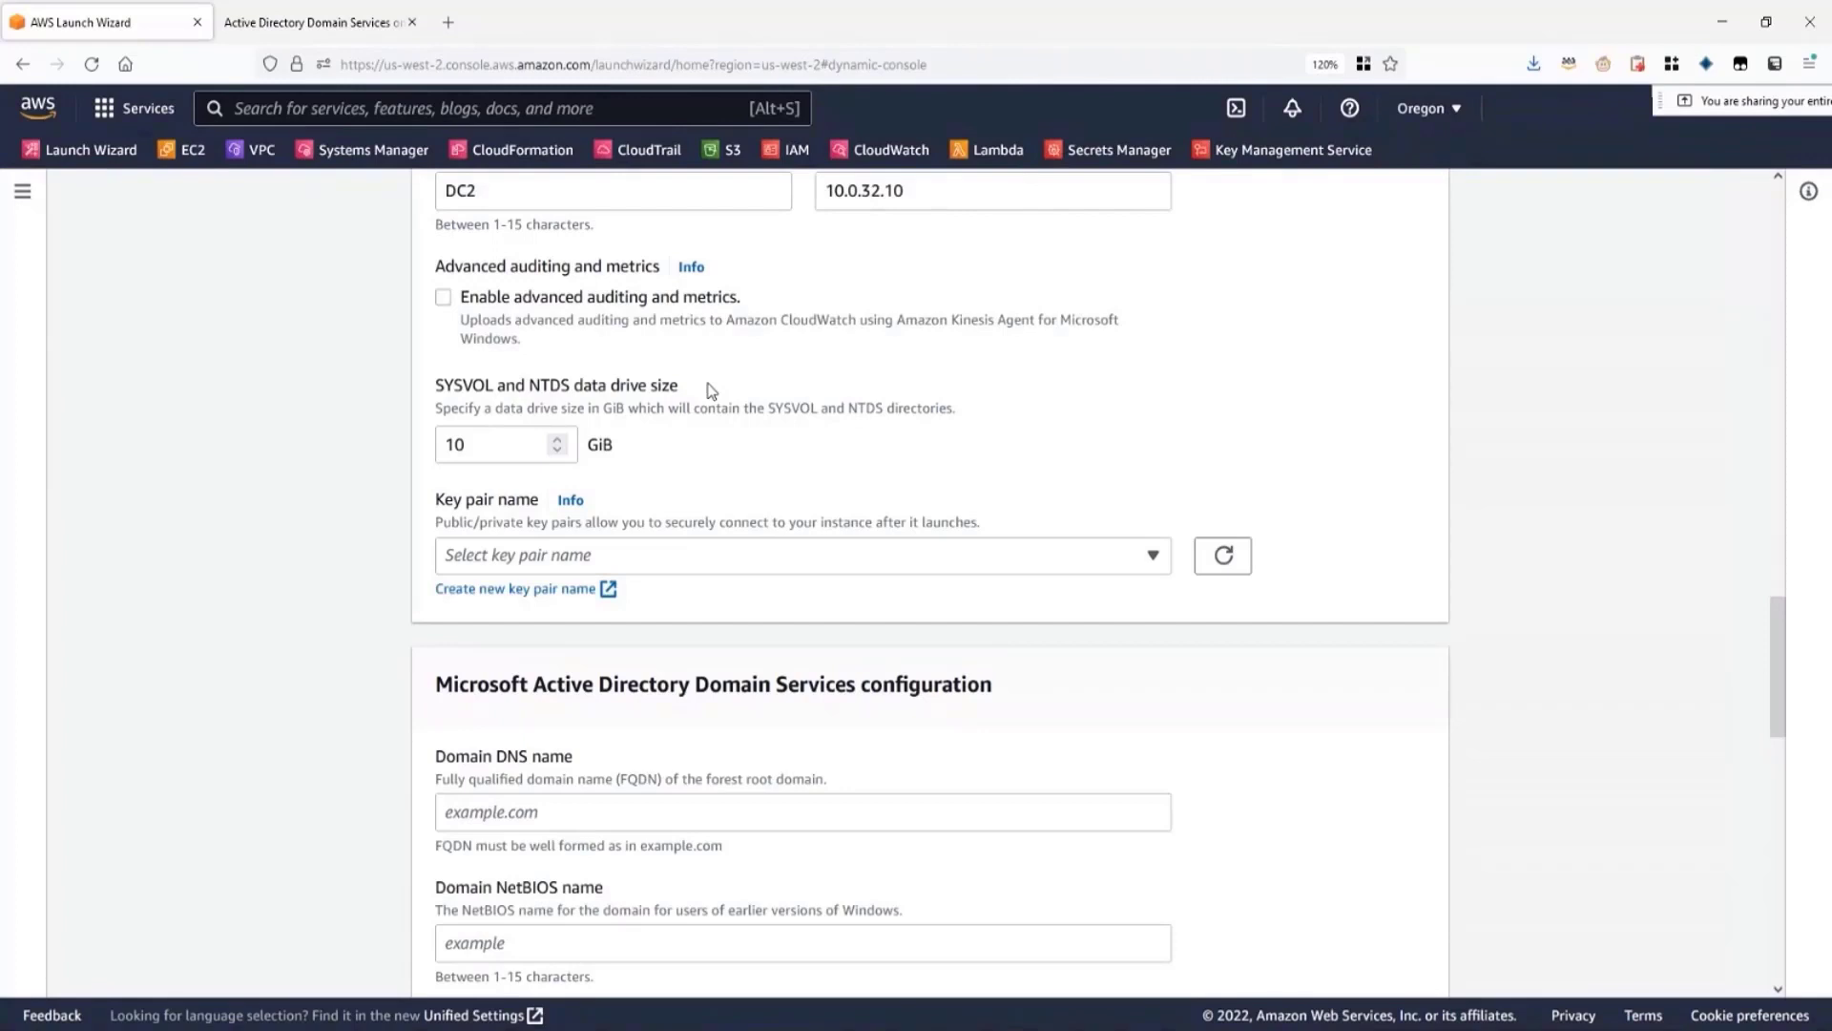
- Set the SYSVOL and NTDS data drive size to 15 GiB
left_click(555, 440)
left_click(555, 440)
left_click(556, 440)
left_click(555, 440)
left_click(555, 440)
- Refresh the key pair list and choose the key pair Launch Wizard - Active Directory - Self Managed Demo
scroll(886, 475, "down", 1)
scroll(886, 474, "down", 1)
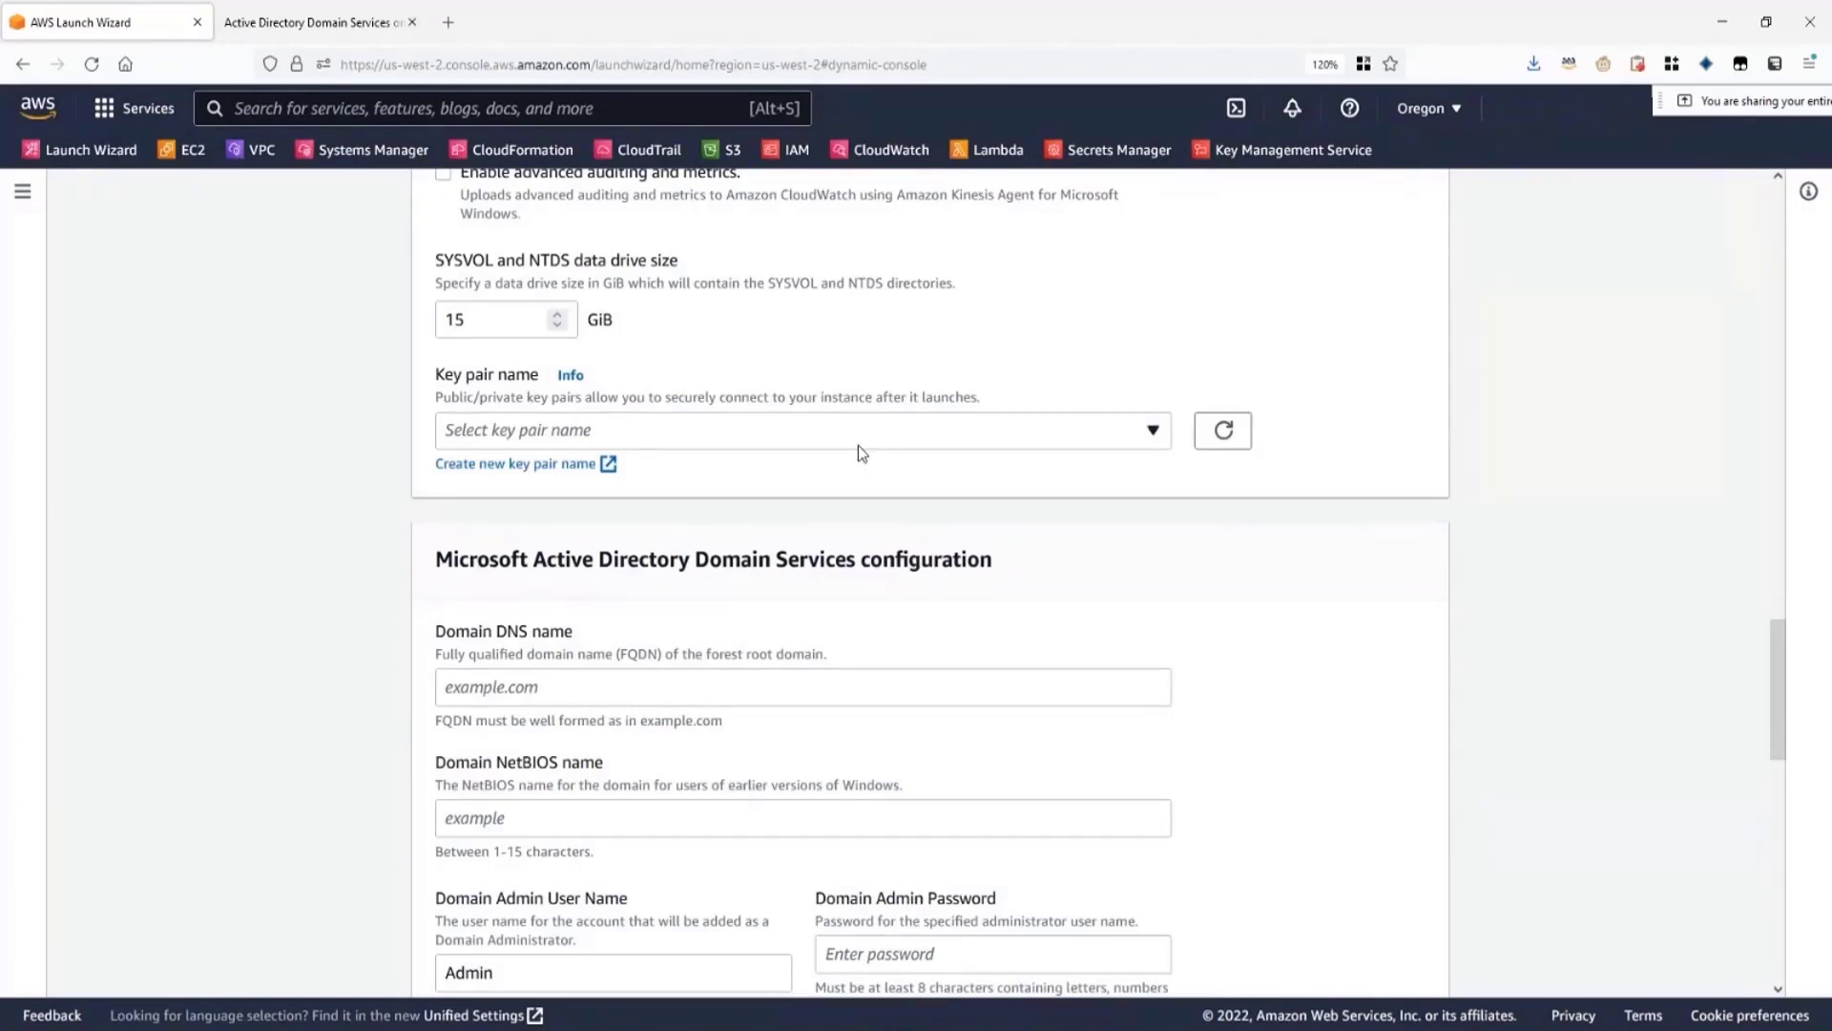
left_click(857, 444)
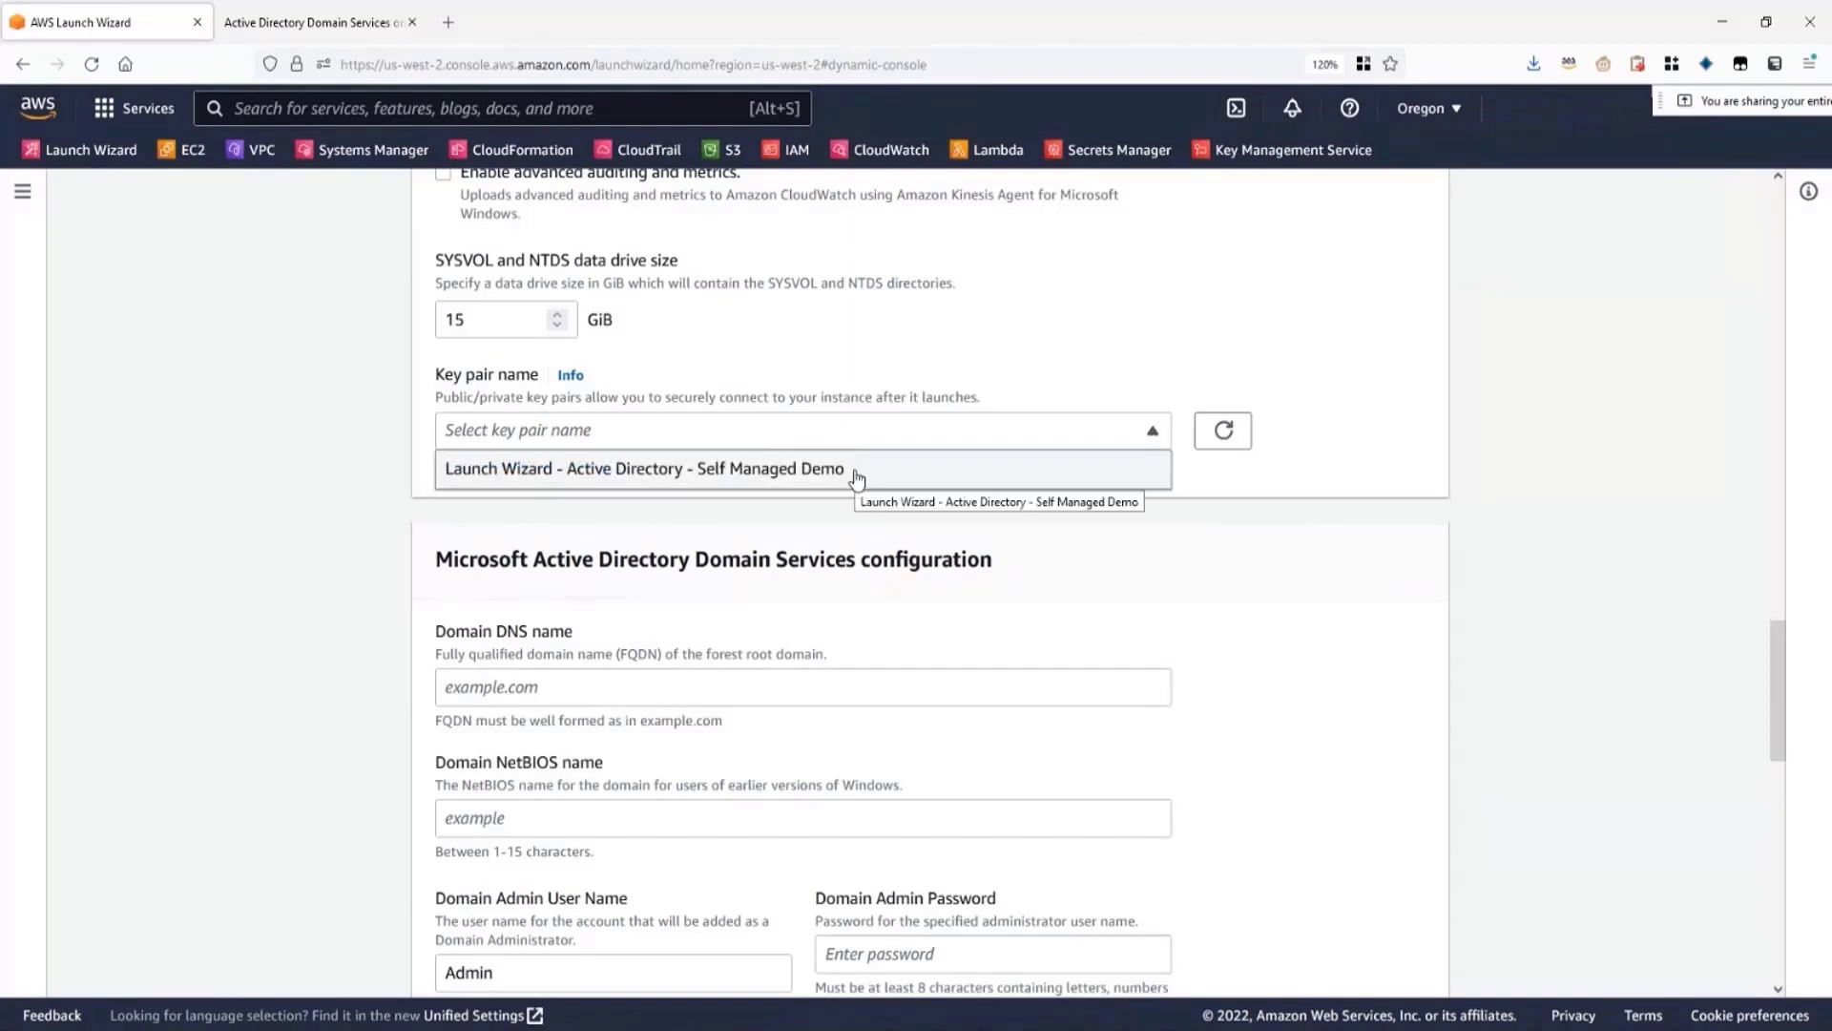
left_click(888, 403)
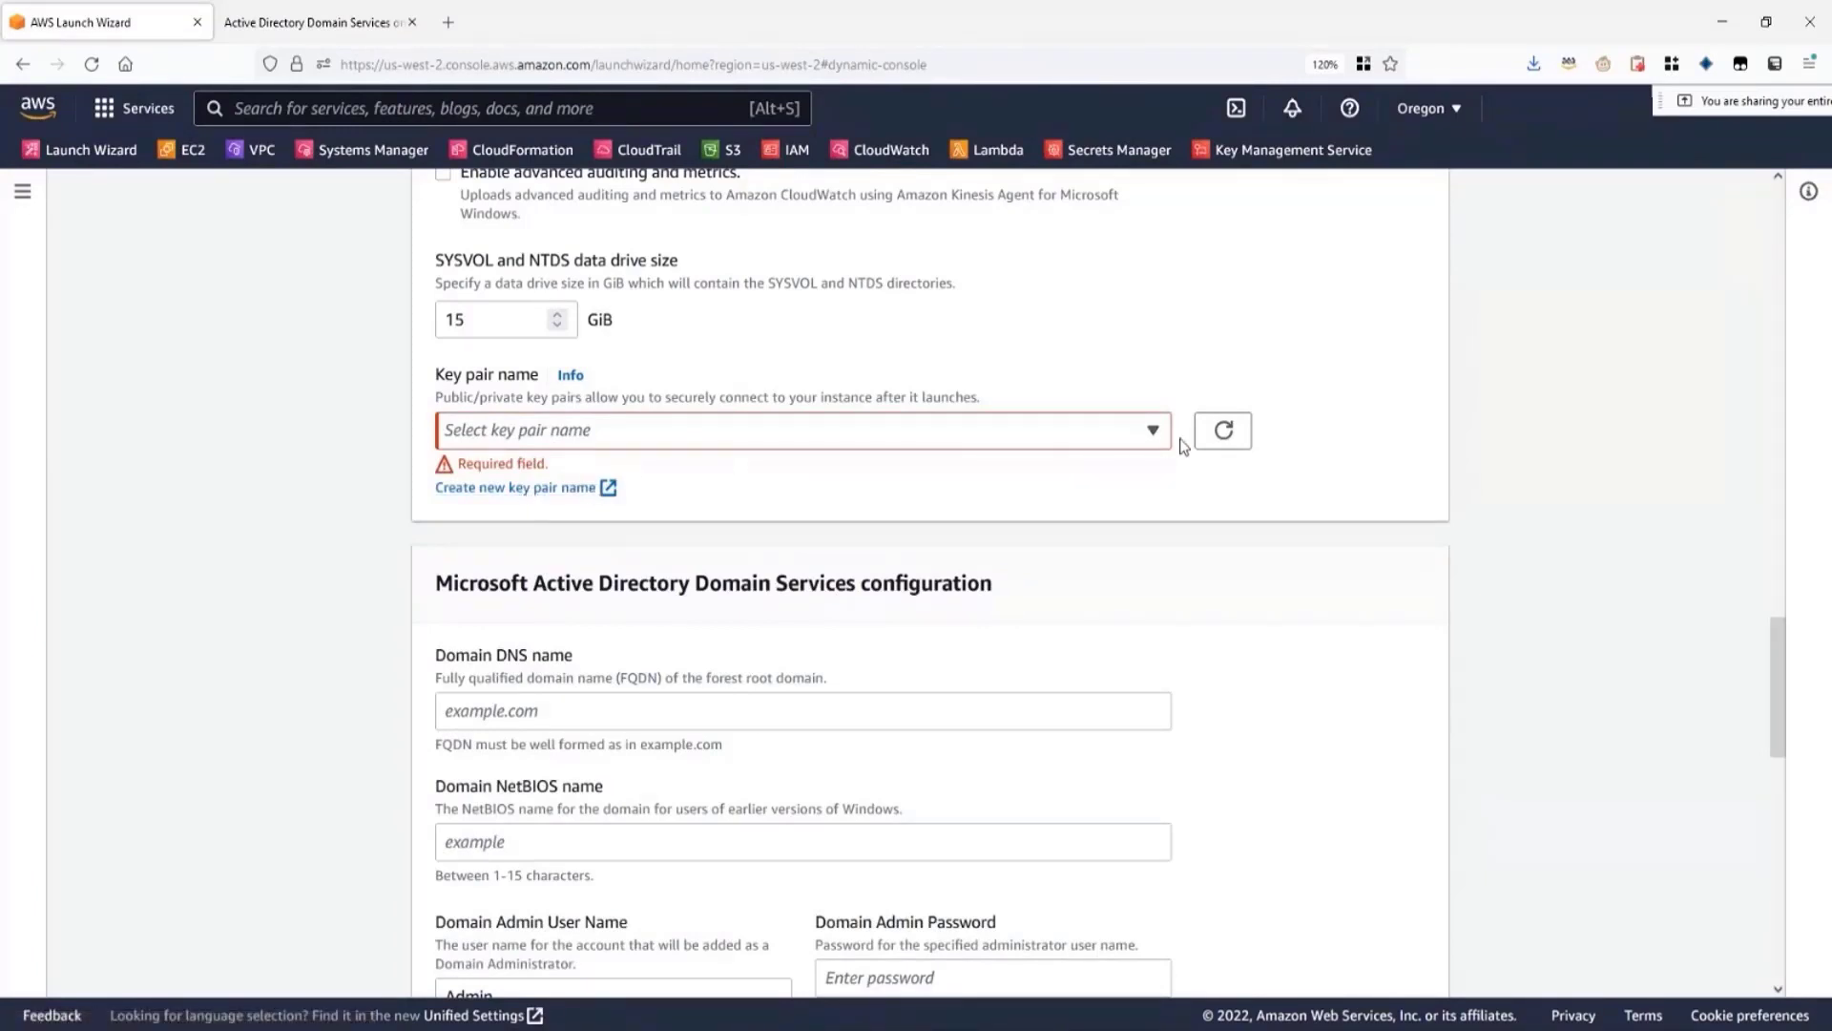
left_click(1223, 431)
left_click(1131, 444)
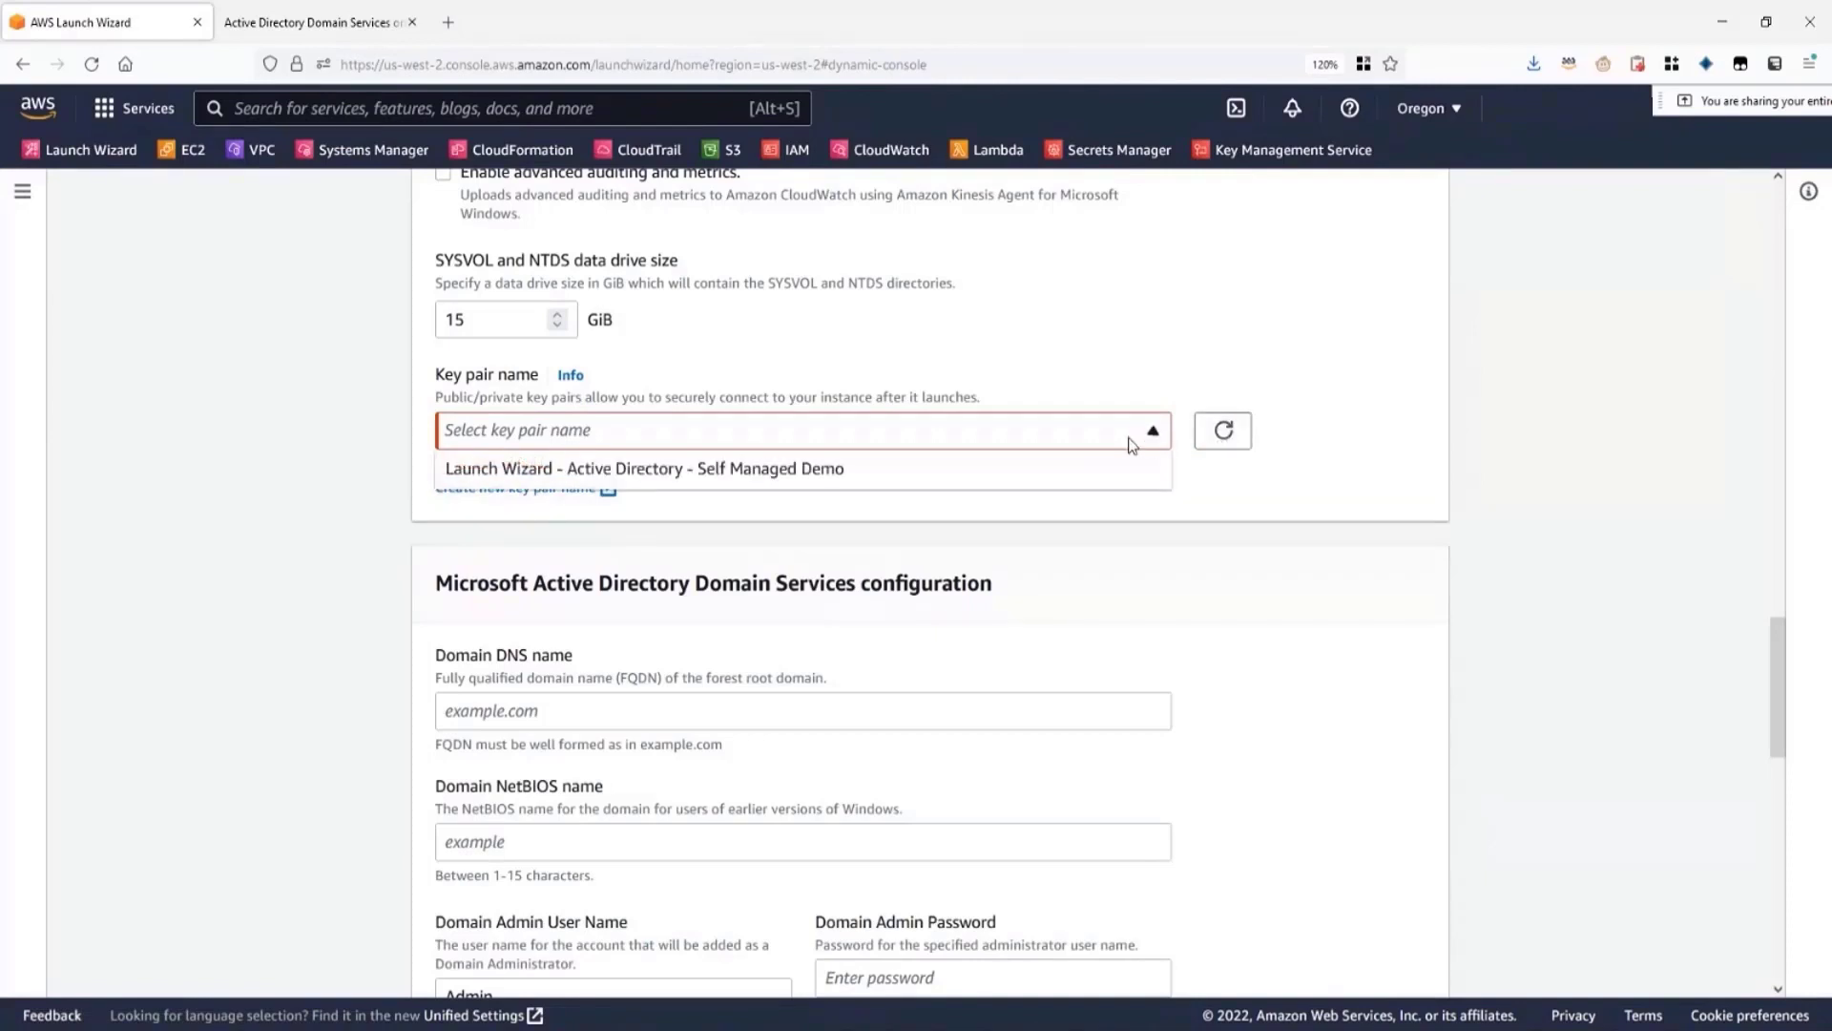
left_click(760, 479)
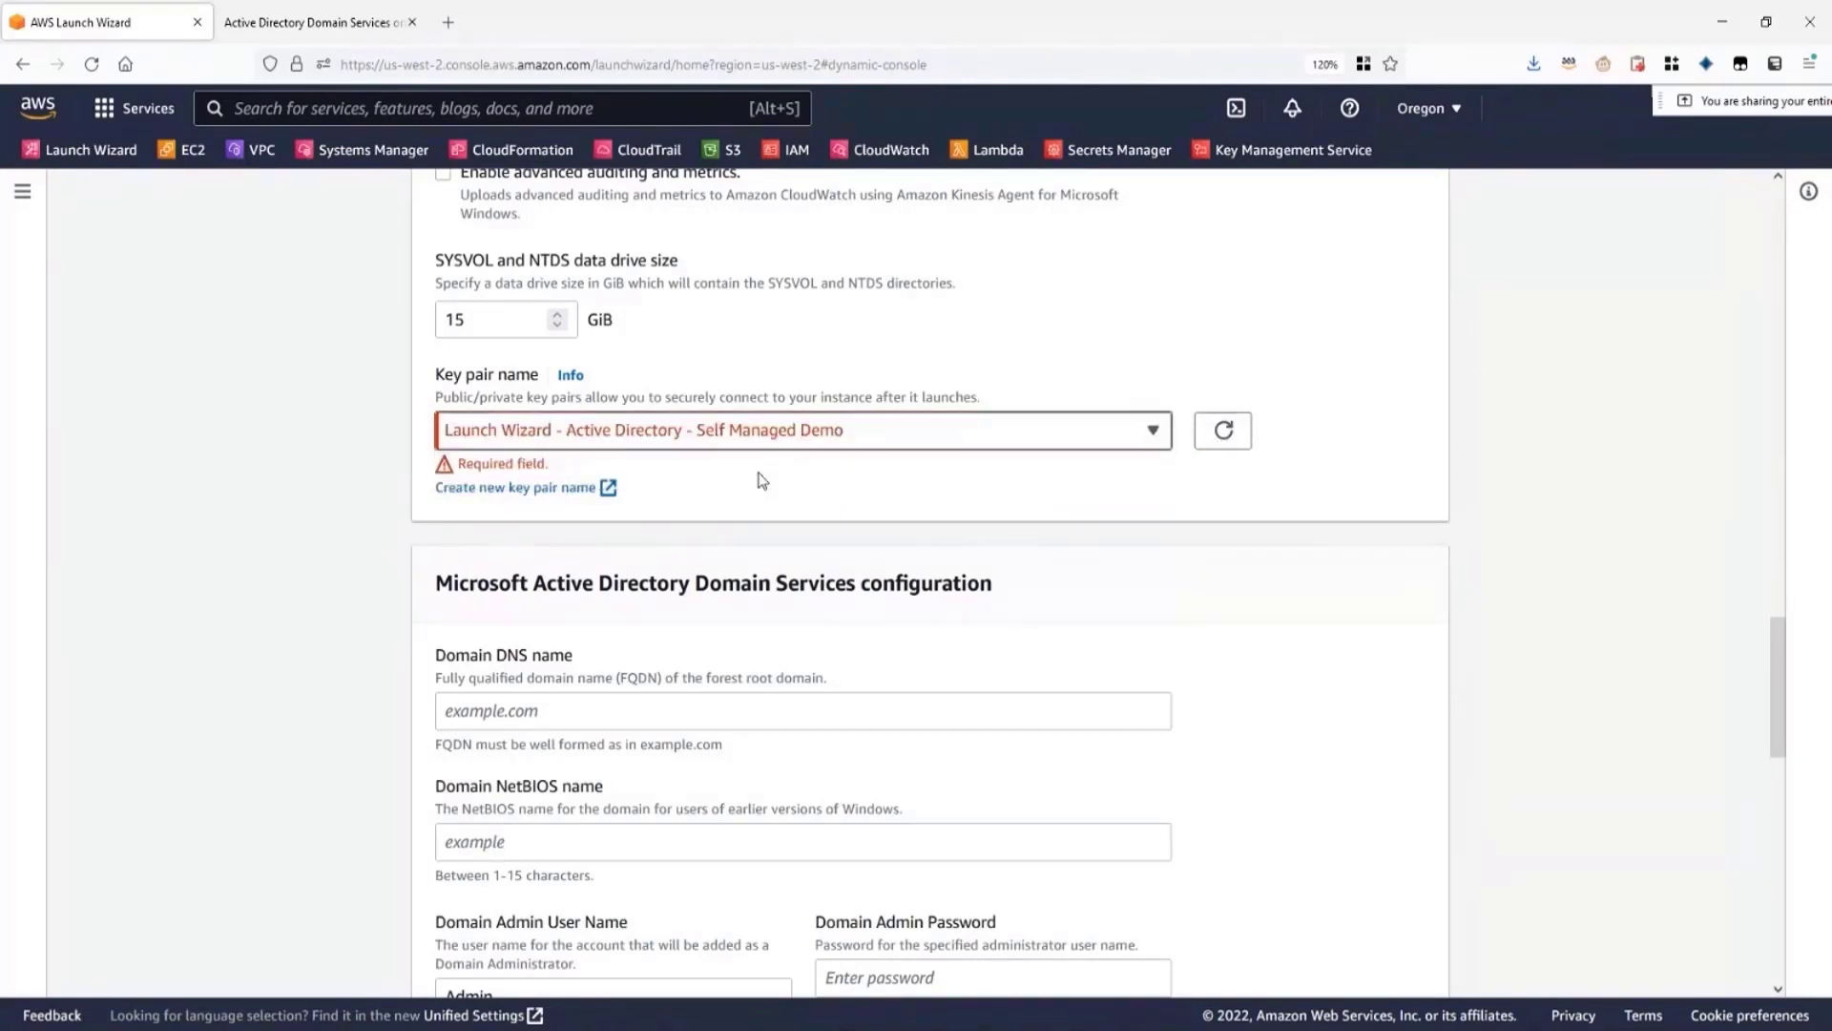
- Set the domain DNS name to example.com and the NetBIOS name to example, and enter the domain admin password
scroll(1329, 524, "down", 4)
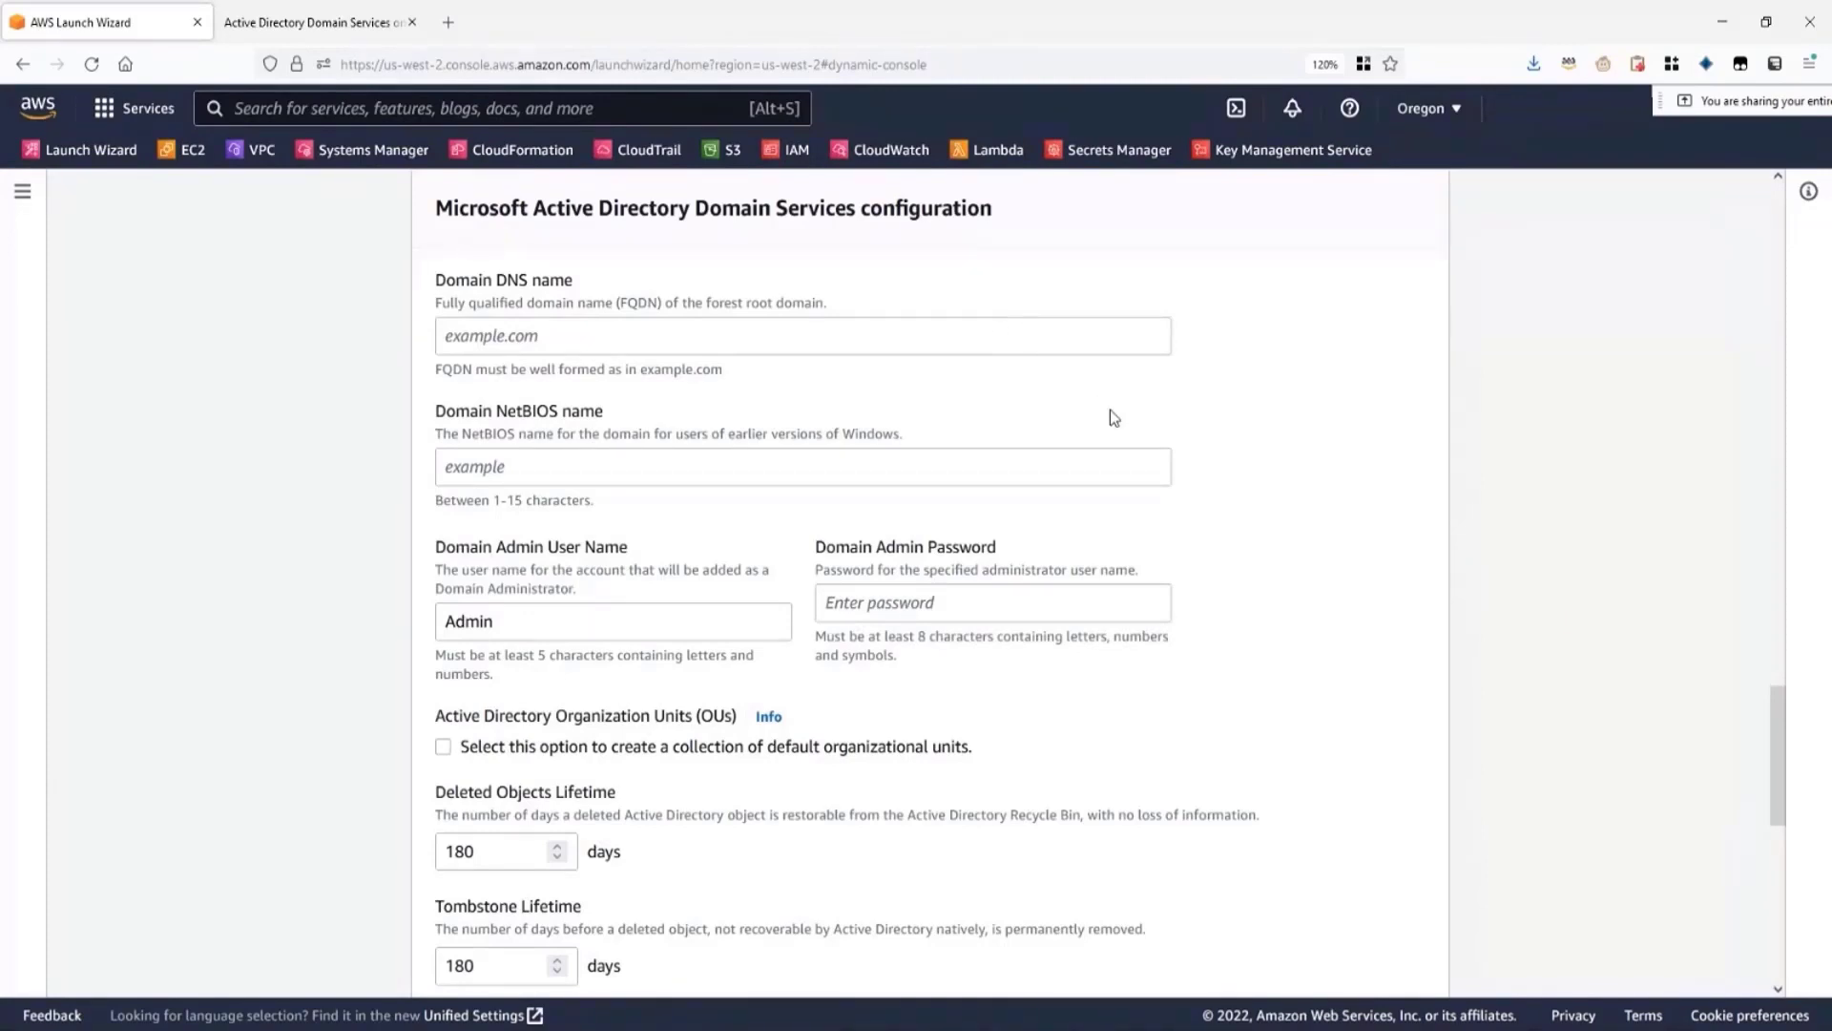
left_click(631, 345)
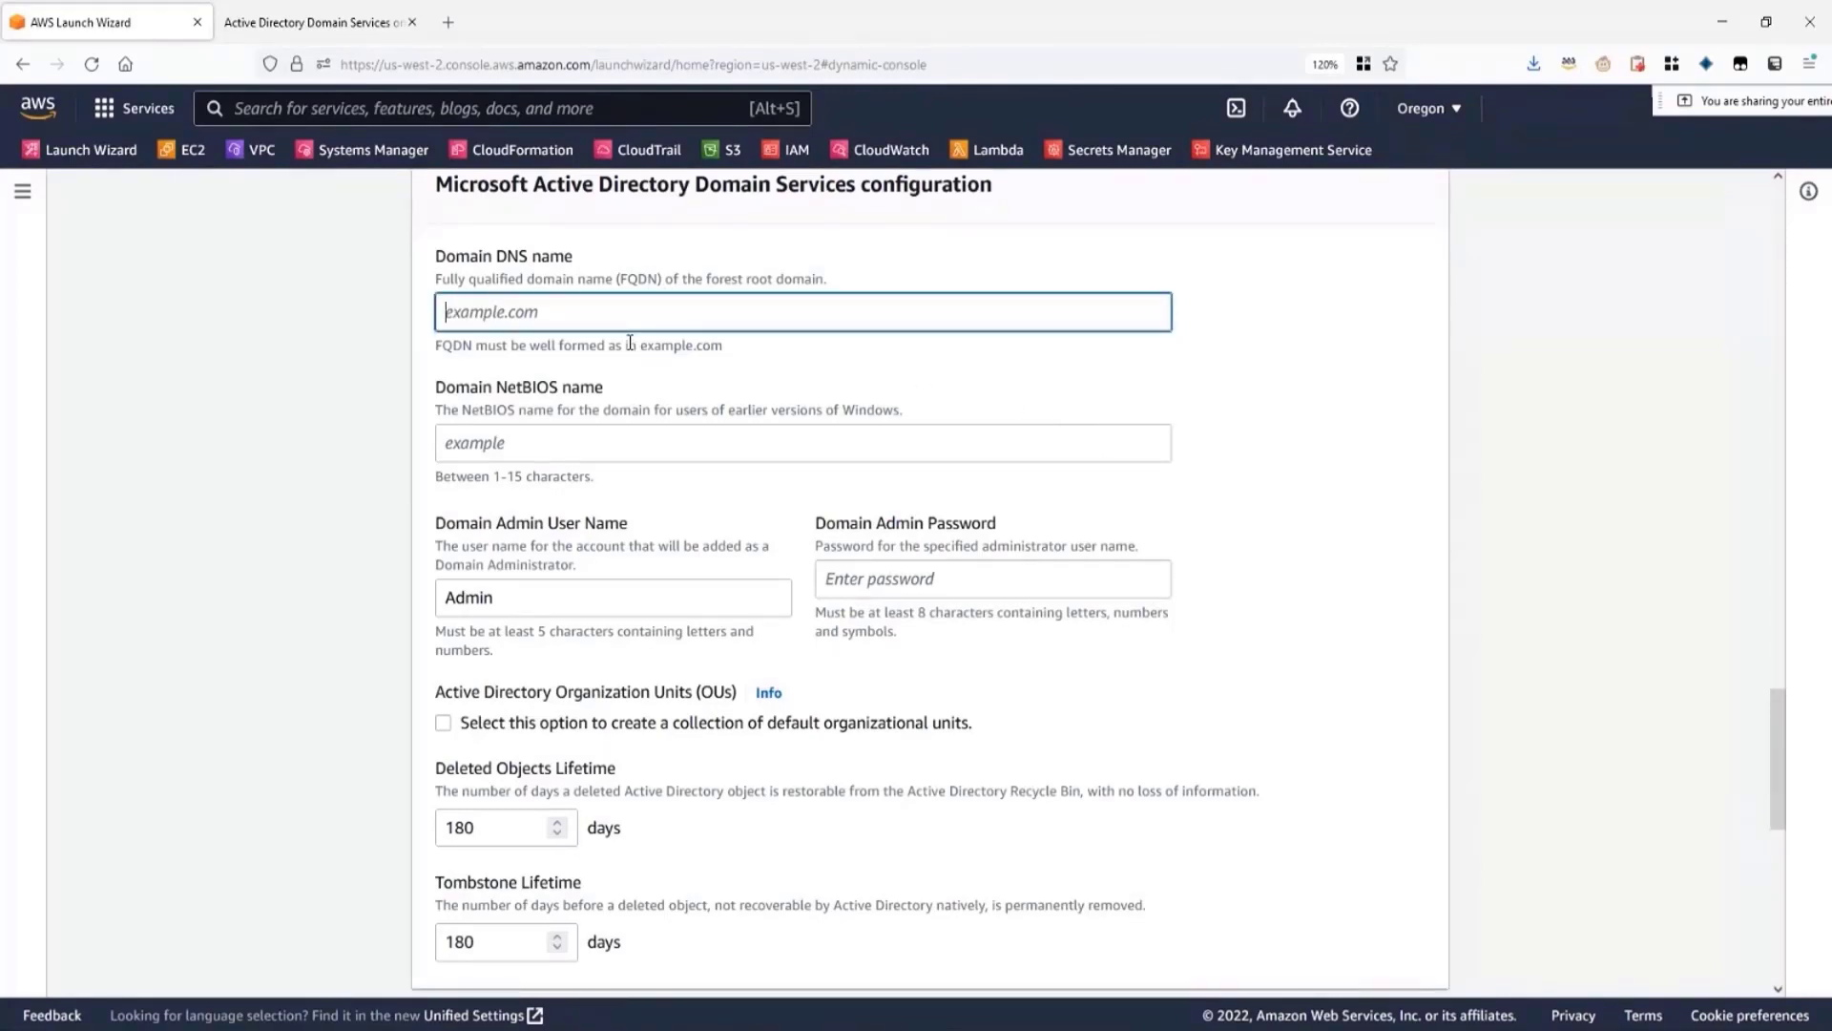
type("example.com")
left_click(577, 443)
scroll(578, 443, "down", 1)
type("example")
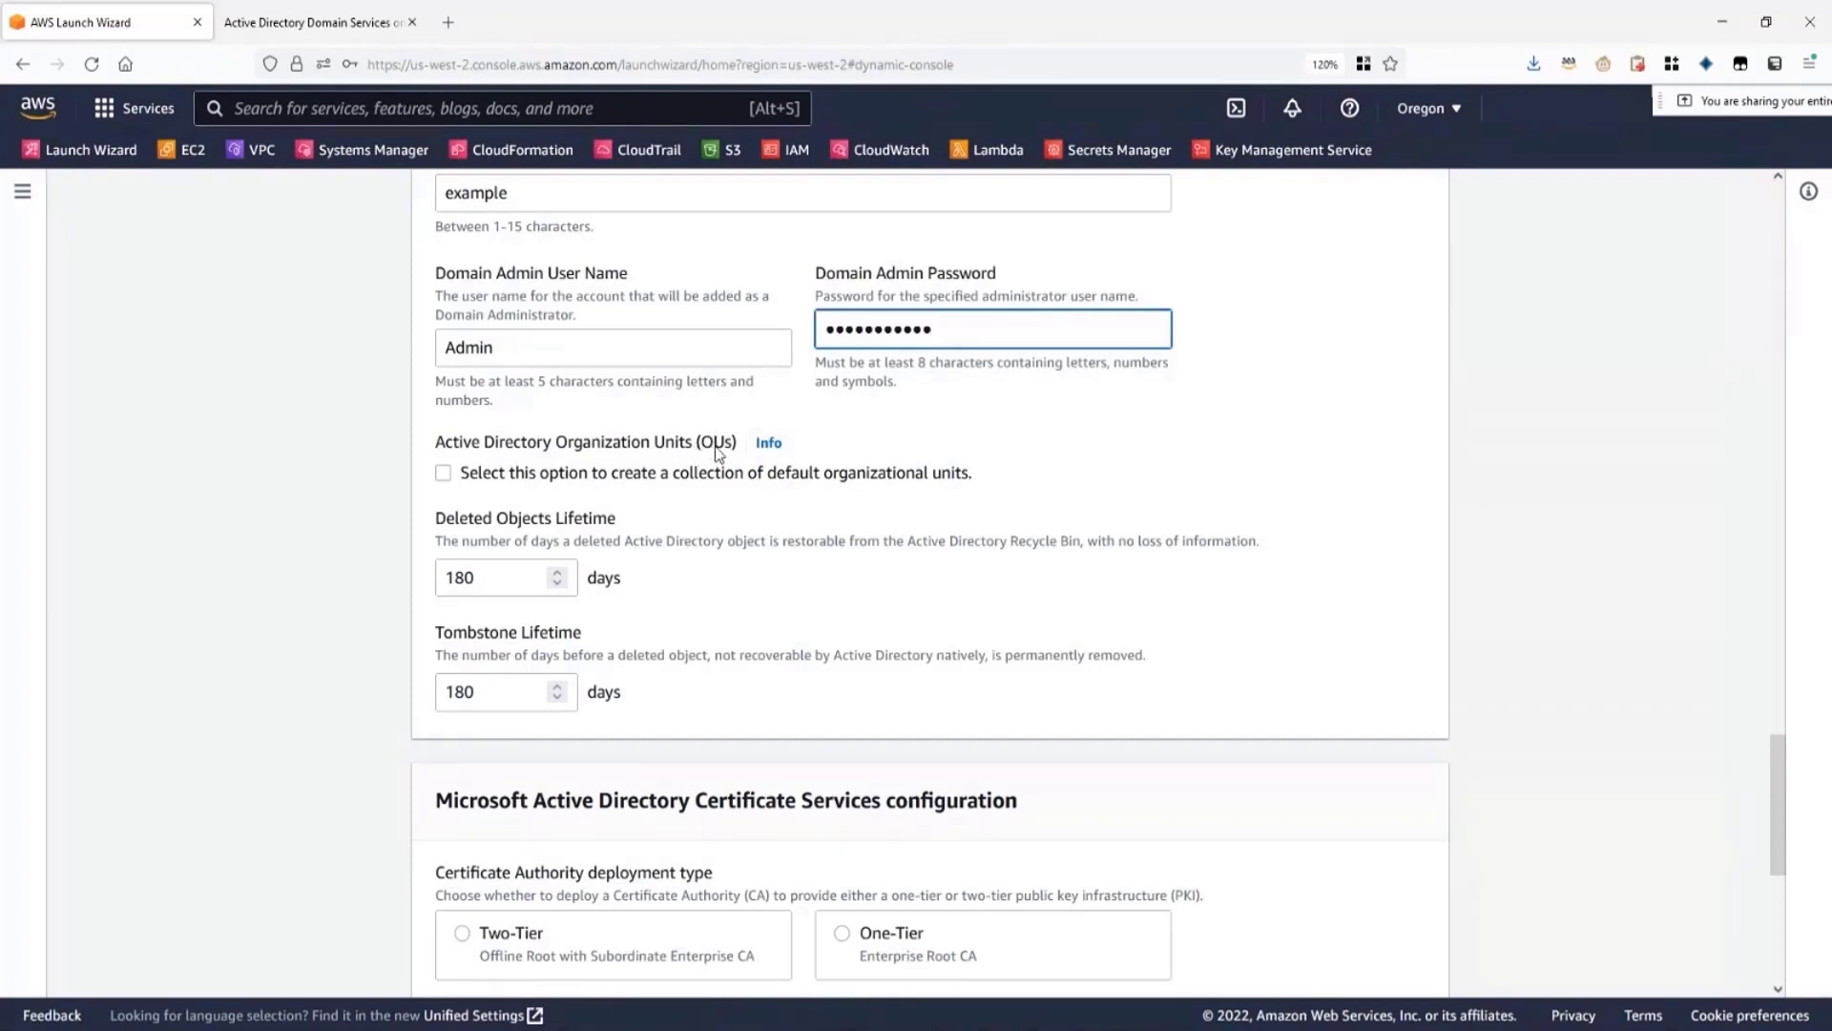
- Read the information on organizational units and choose to create the collection of default organizational units
left_click(766, 444)
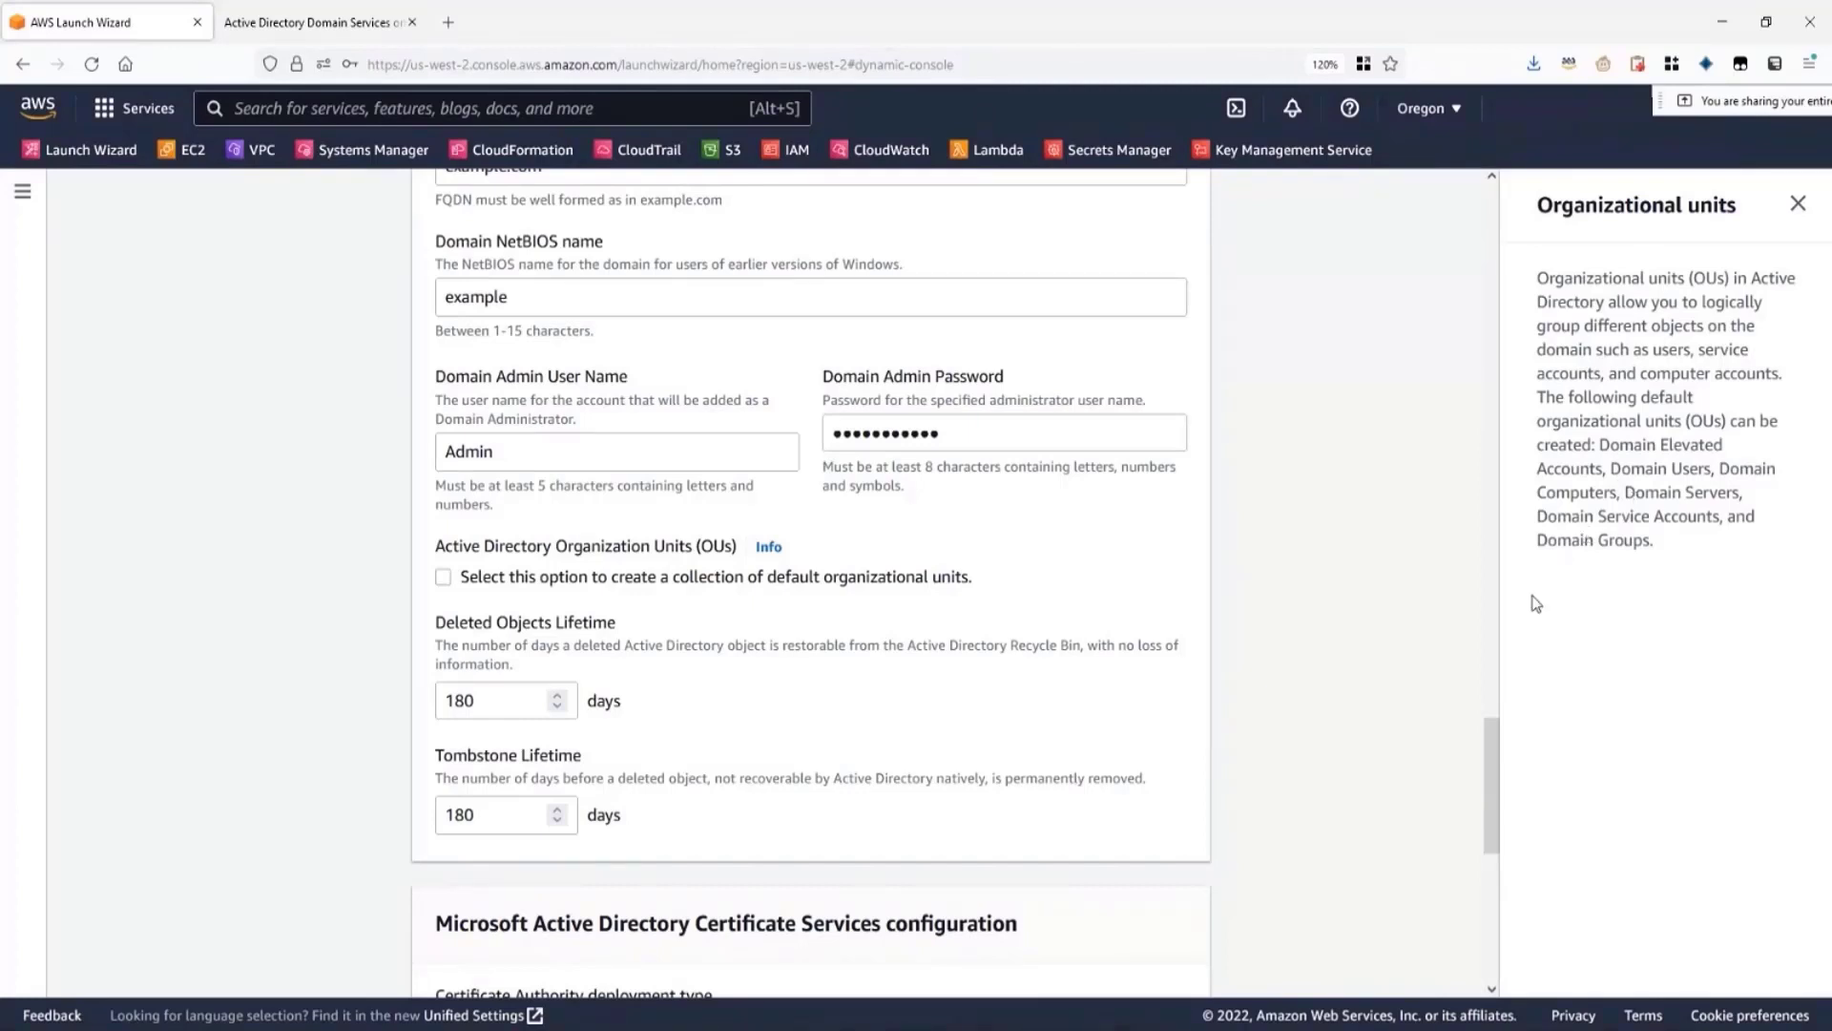
left_click(921, 580)
- Review the Certificate Authority deployment type and the Remote Desktop Gateway settings, and continue to the infrastructure settings
scroll(1292, 679, "down", 5)
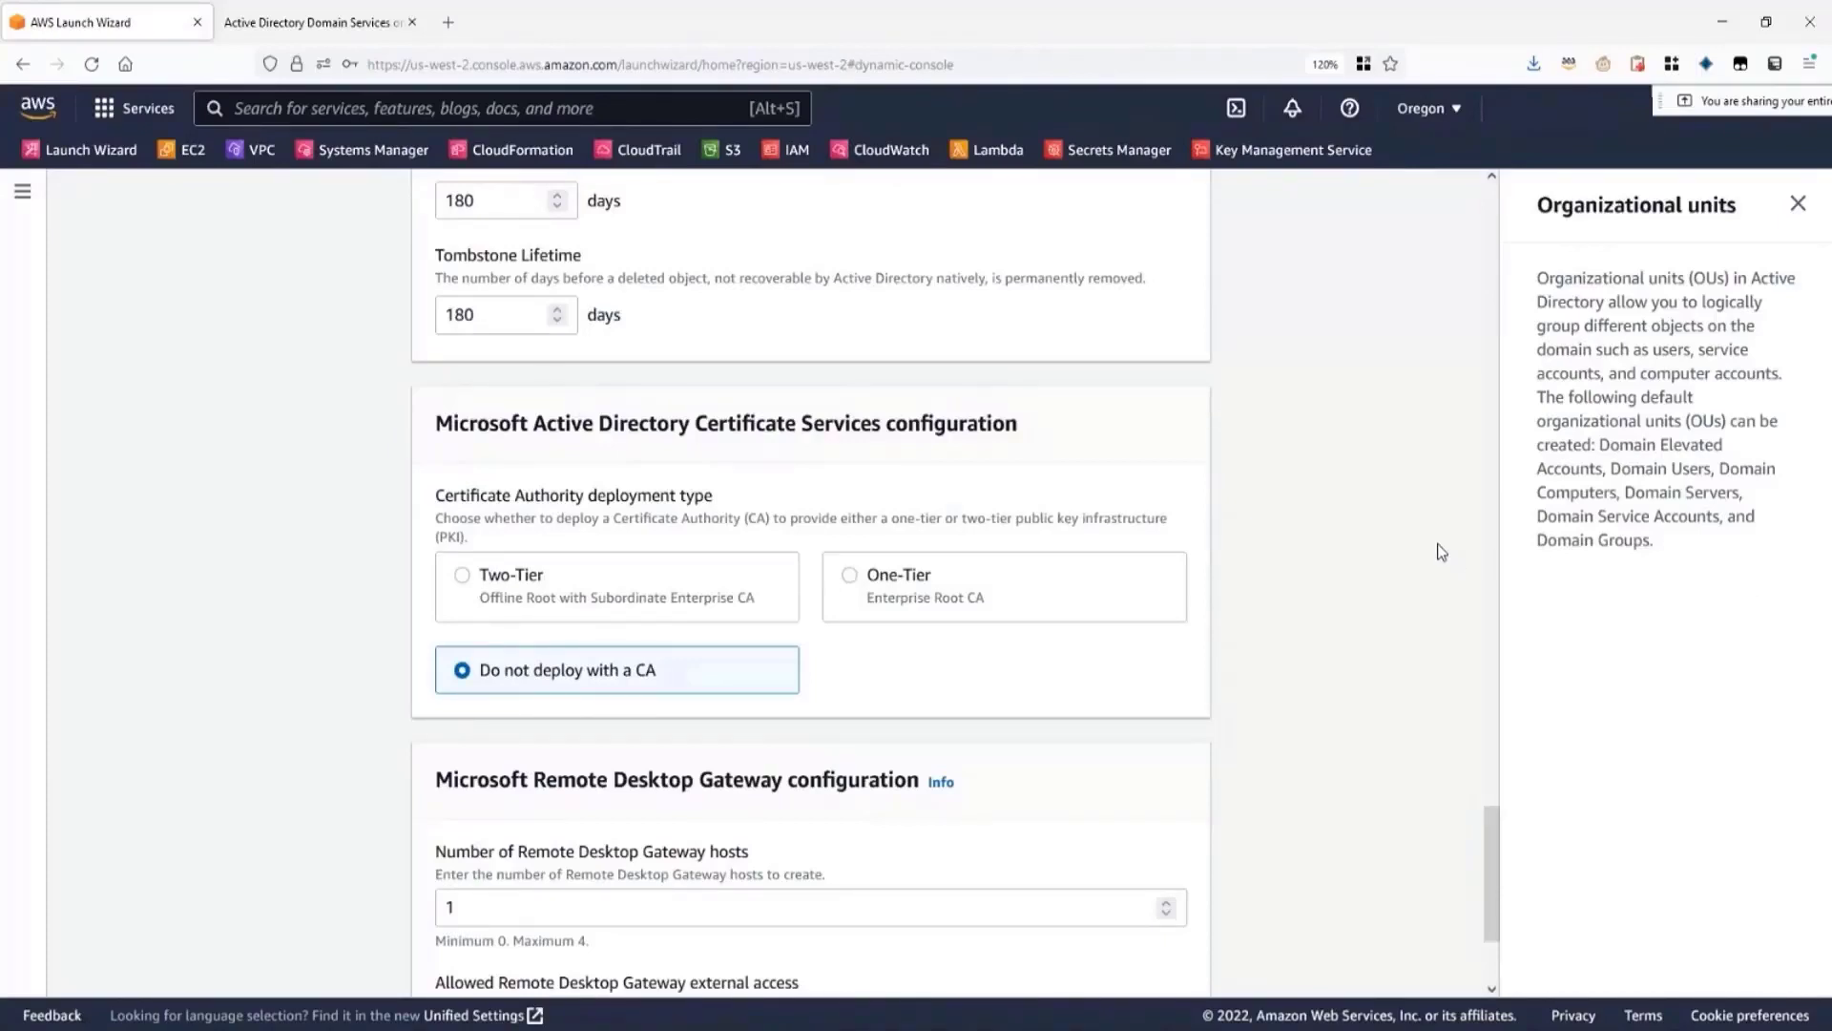
scroll(1225, 508, "down", 1)
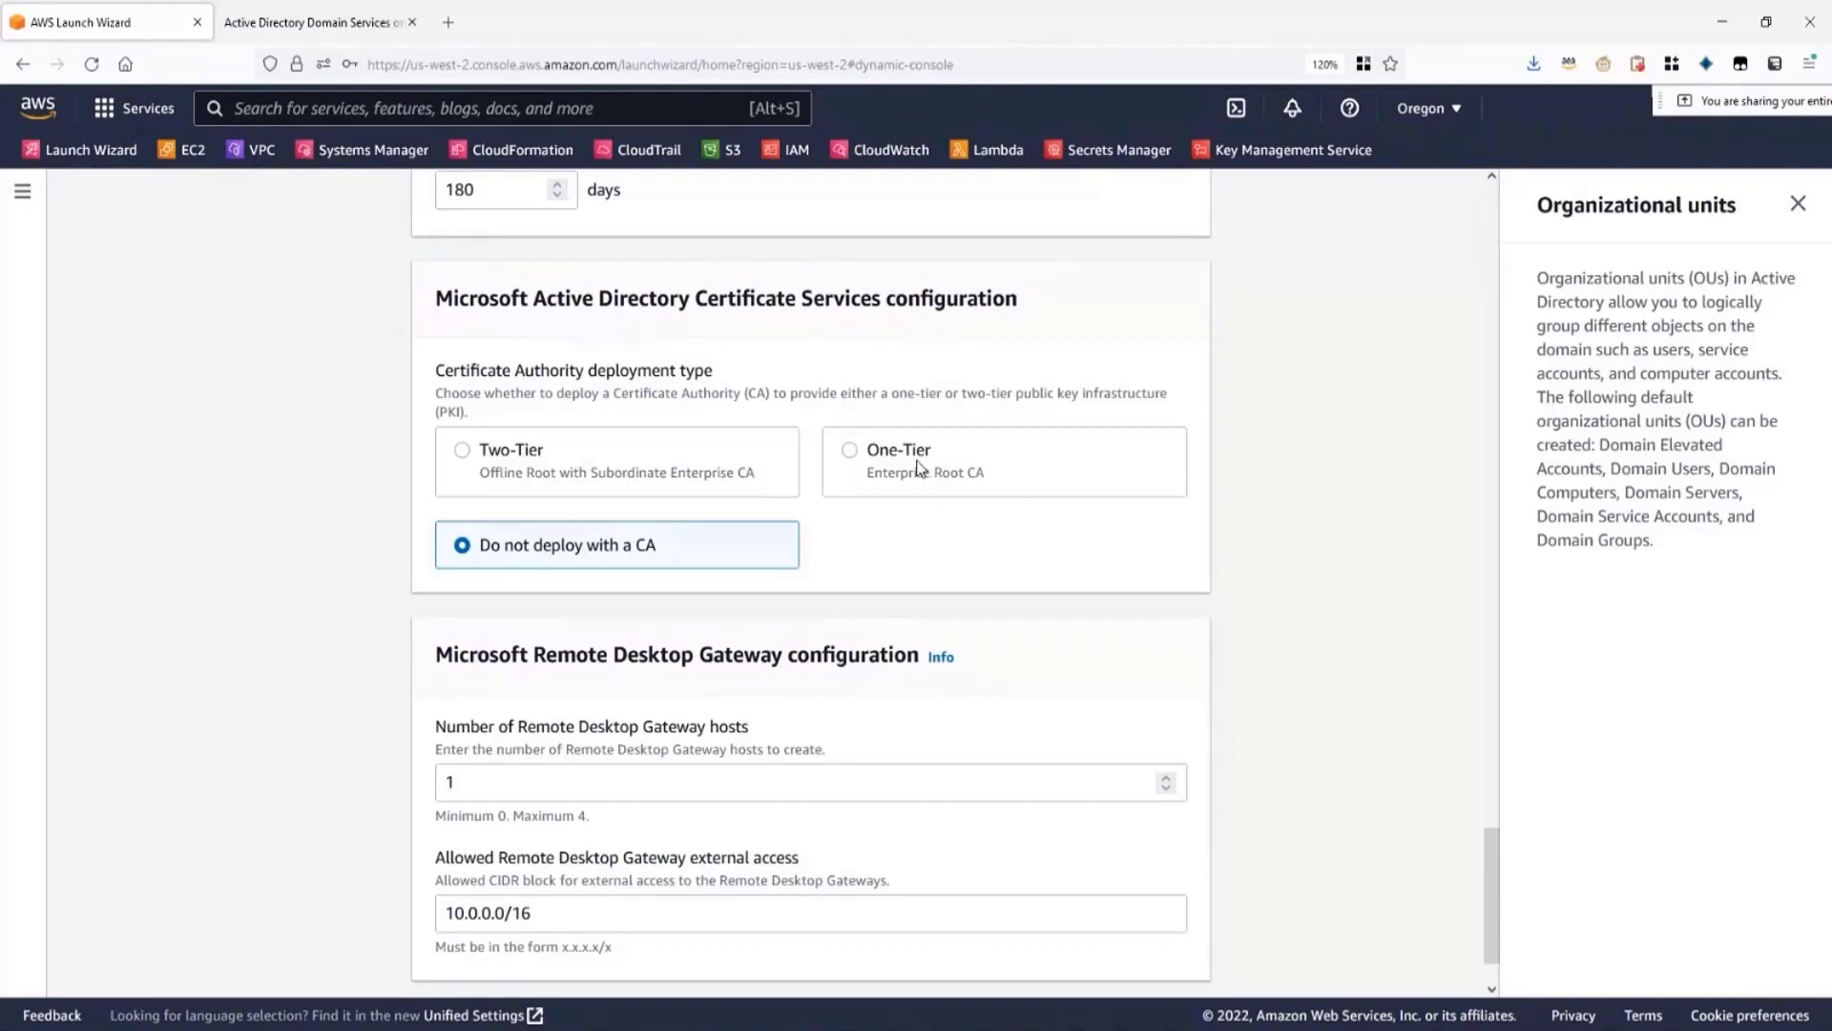
scroll(1279, 634, "down", 1)
scroll(1280, 634, "down", 1)
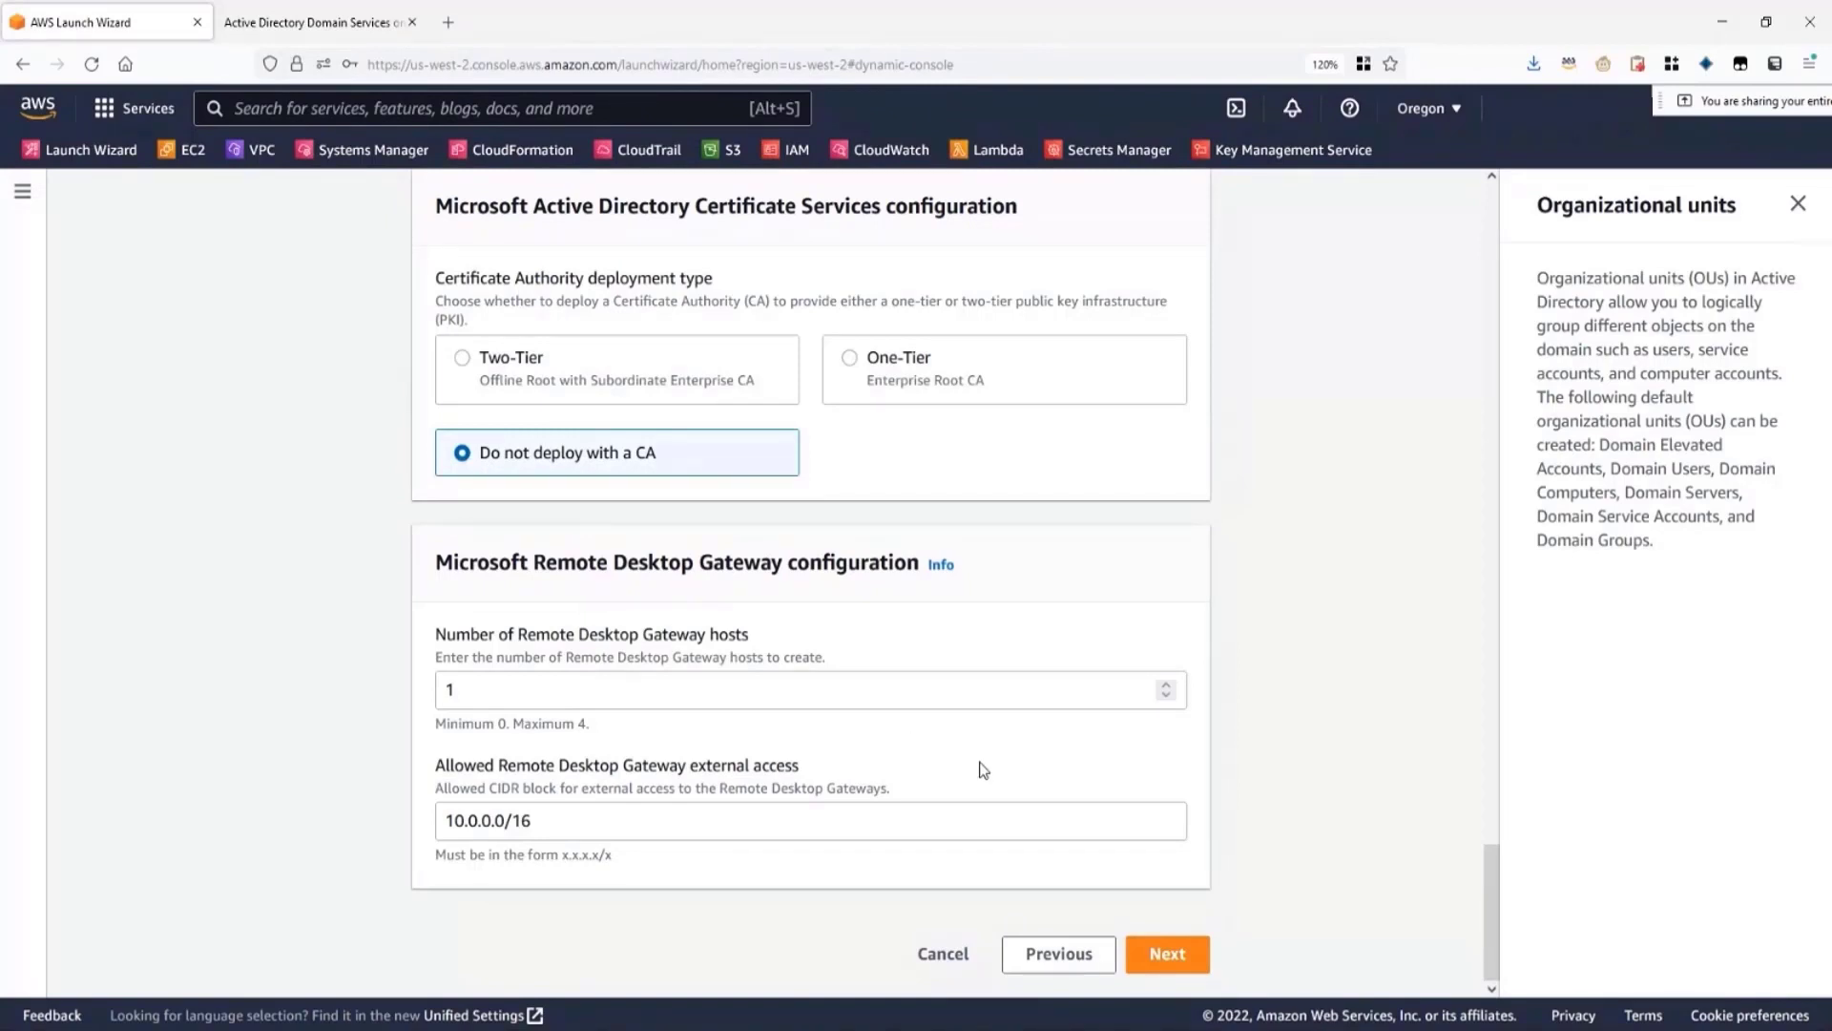
left_click(572, 828)
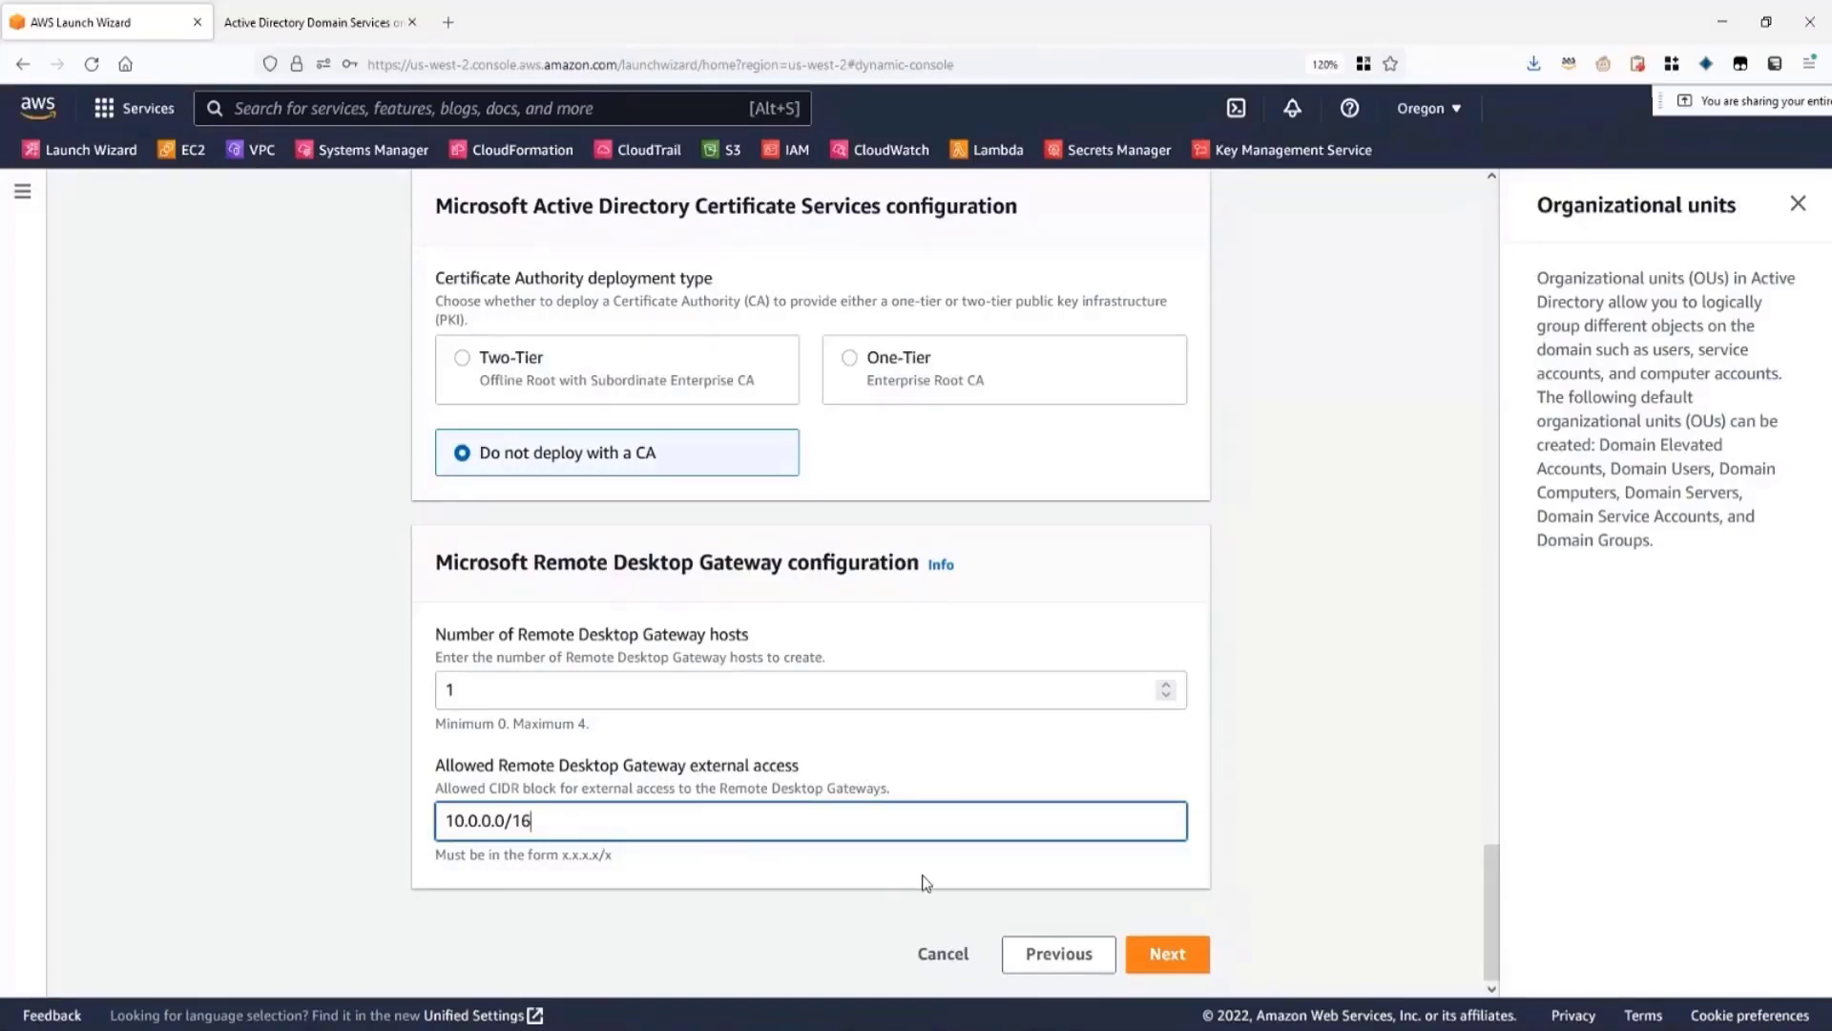
left_click(1164, 954)
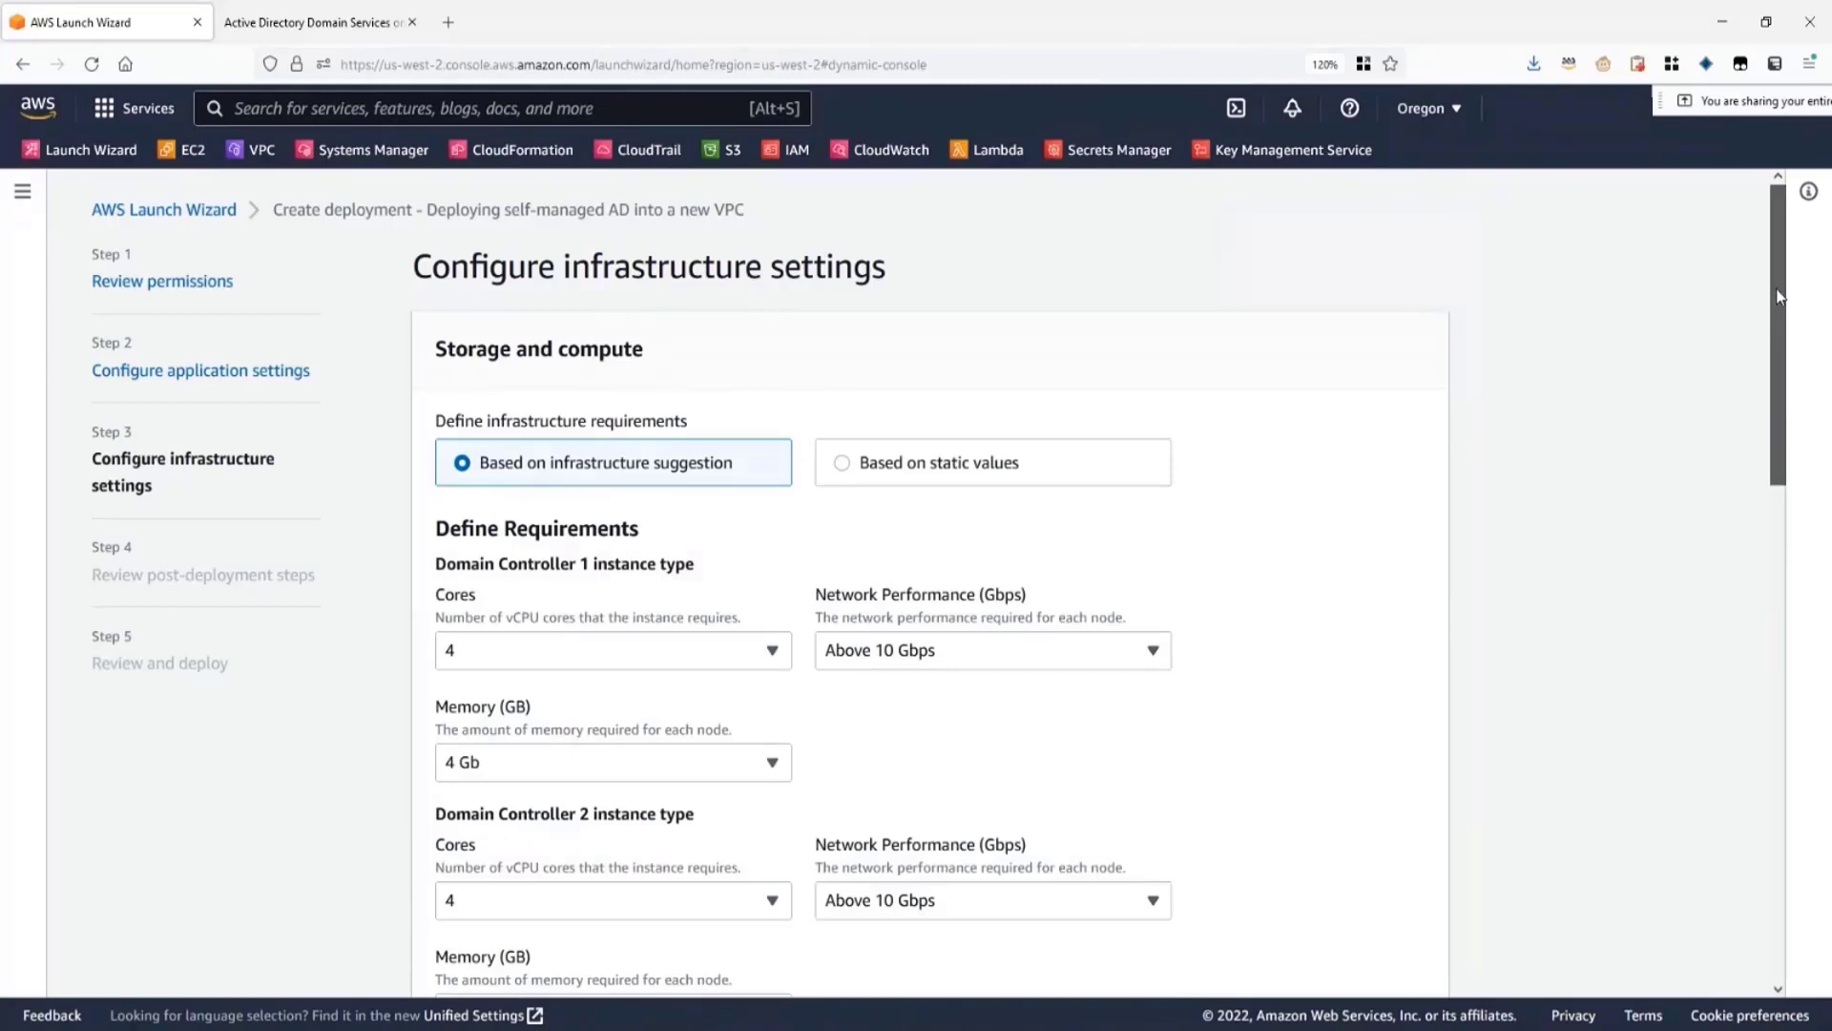
- Set the RDGW instance requirements to 8 GB of memory and 8 cores under the infrastructure suggestion option
left_click_drag(1780, 296, 1785, 346)
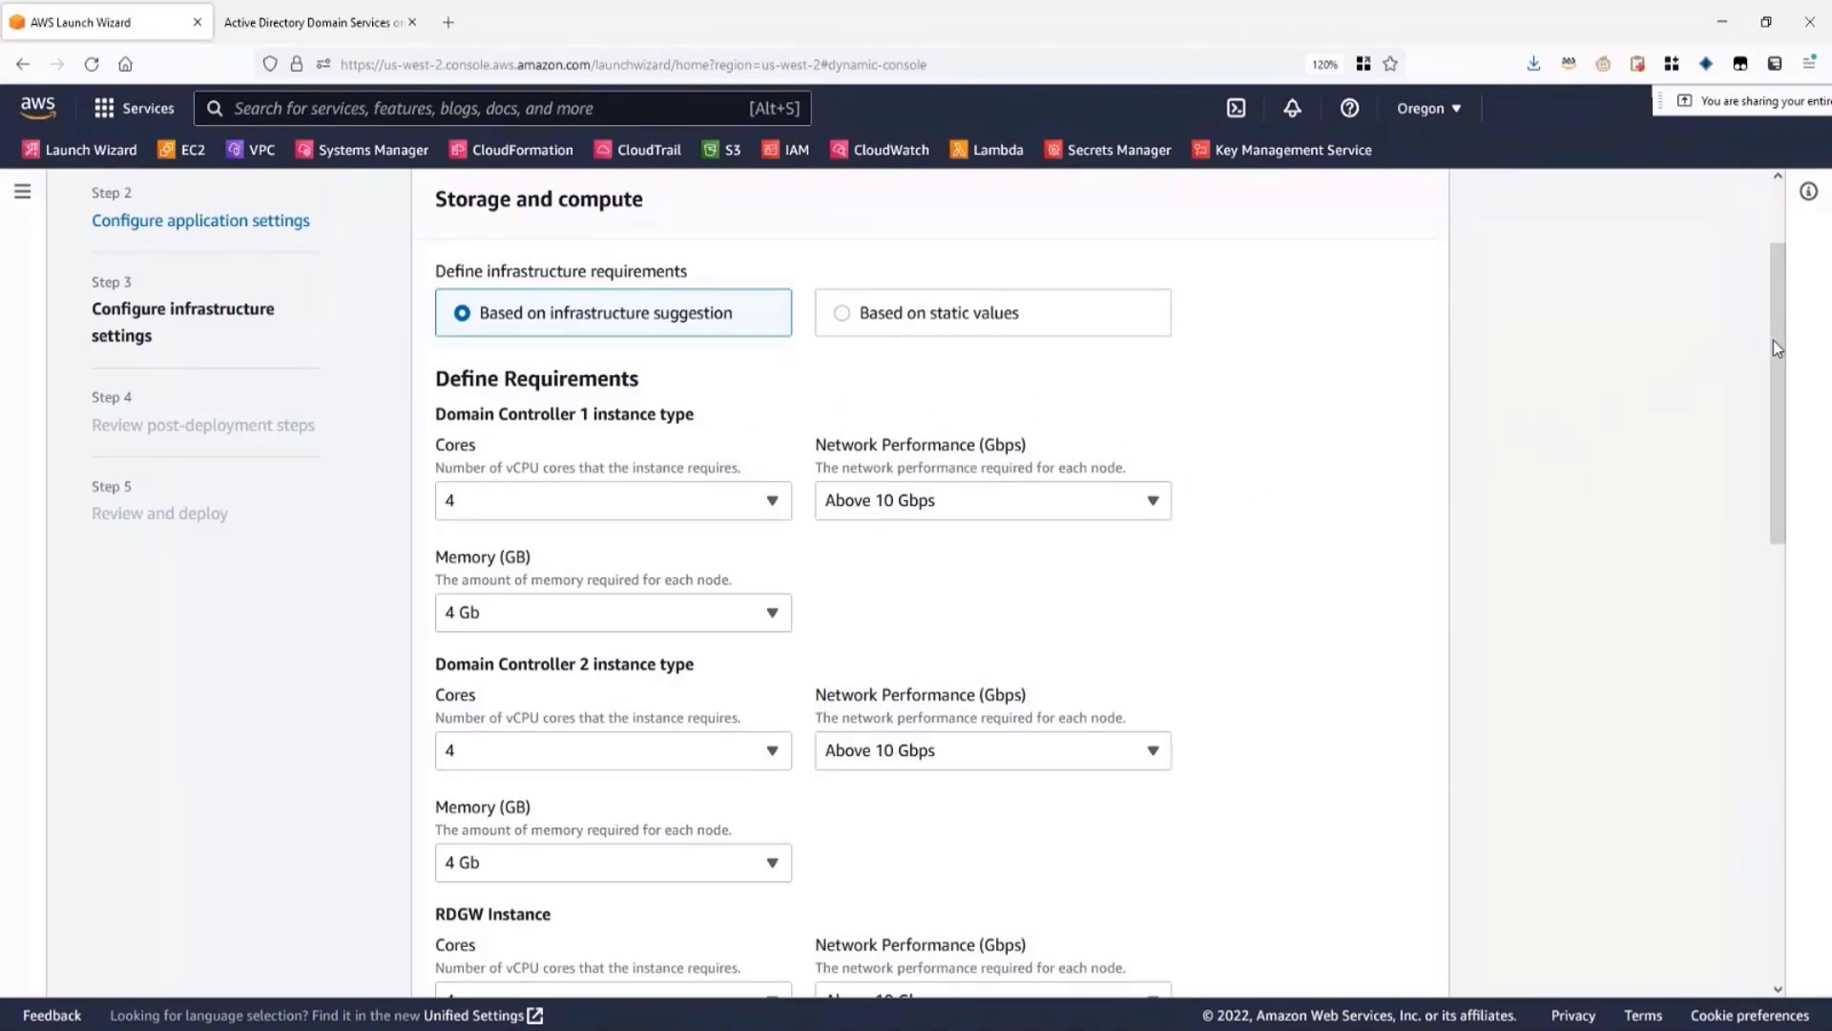
left_click_drag(1773, 340, 1765, 490)
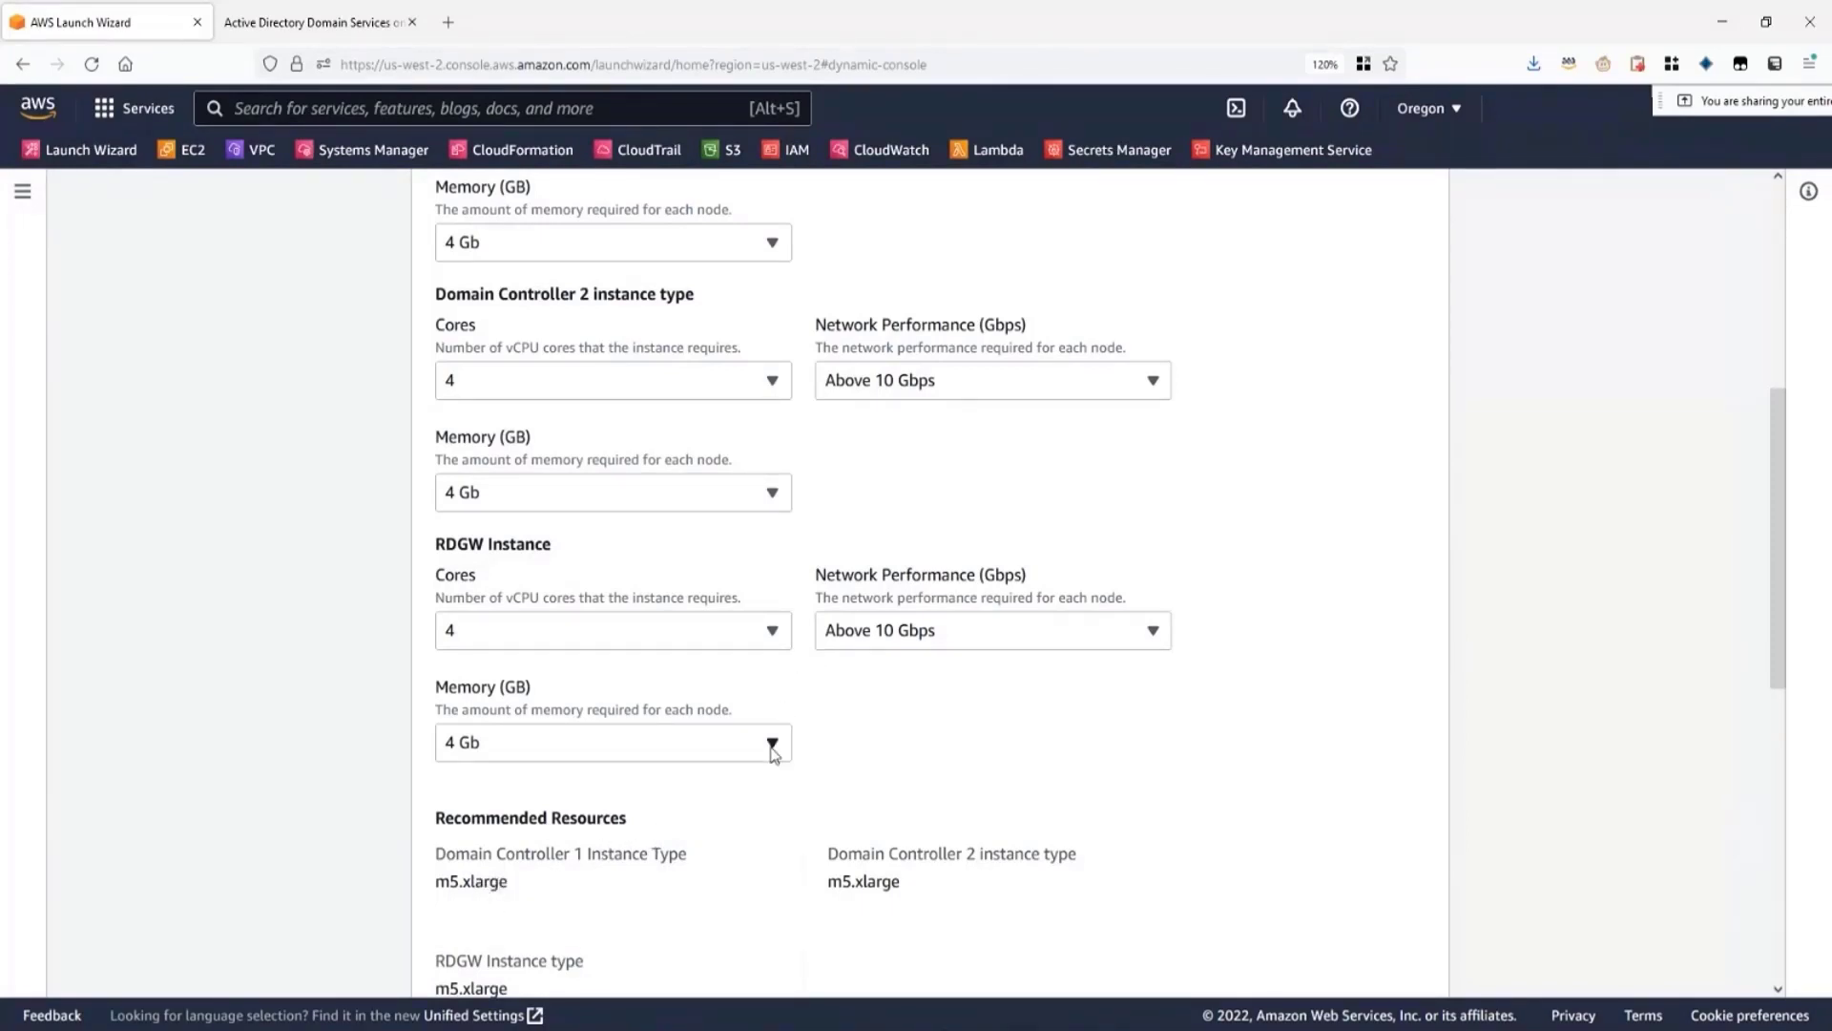
left_click(629, 754)
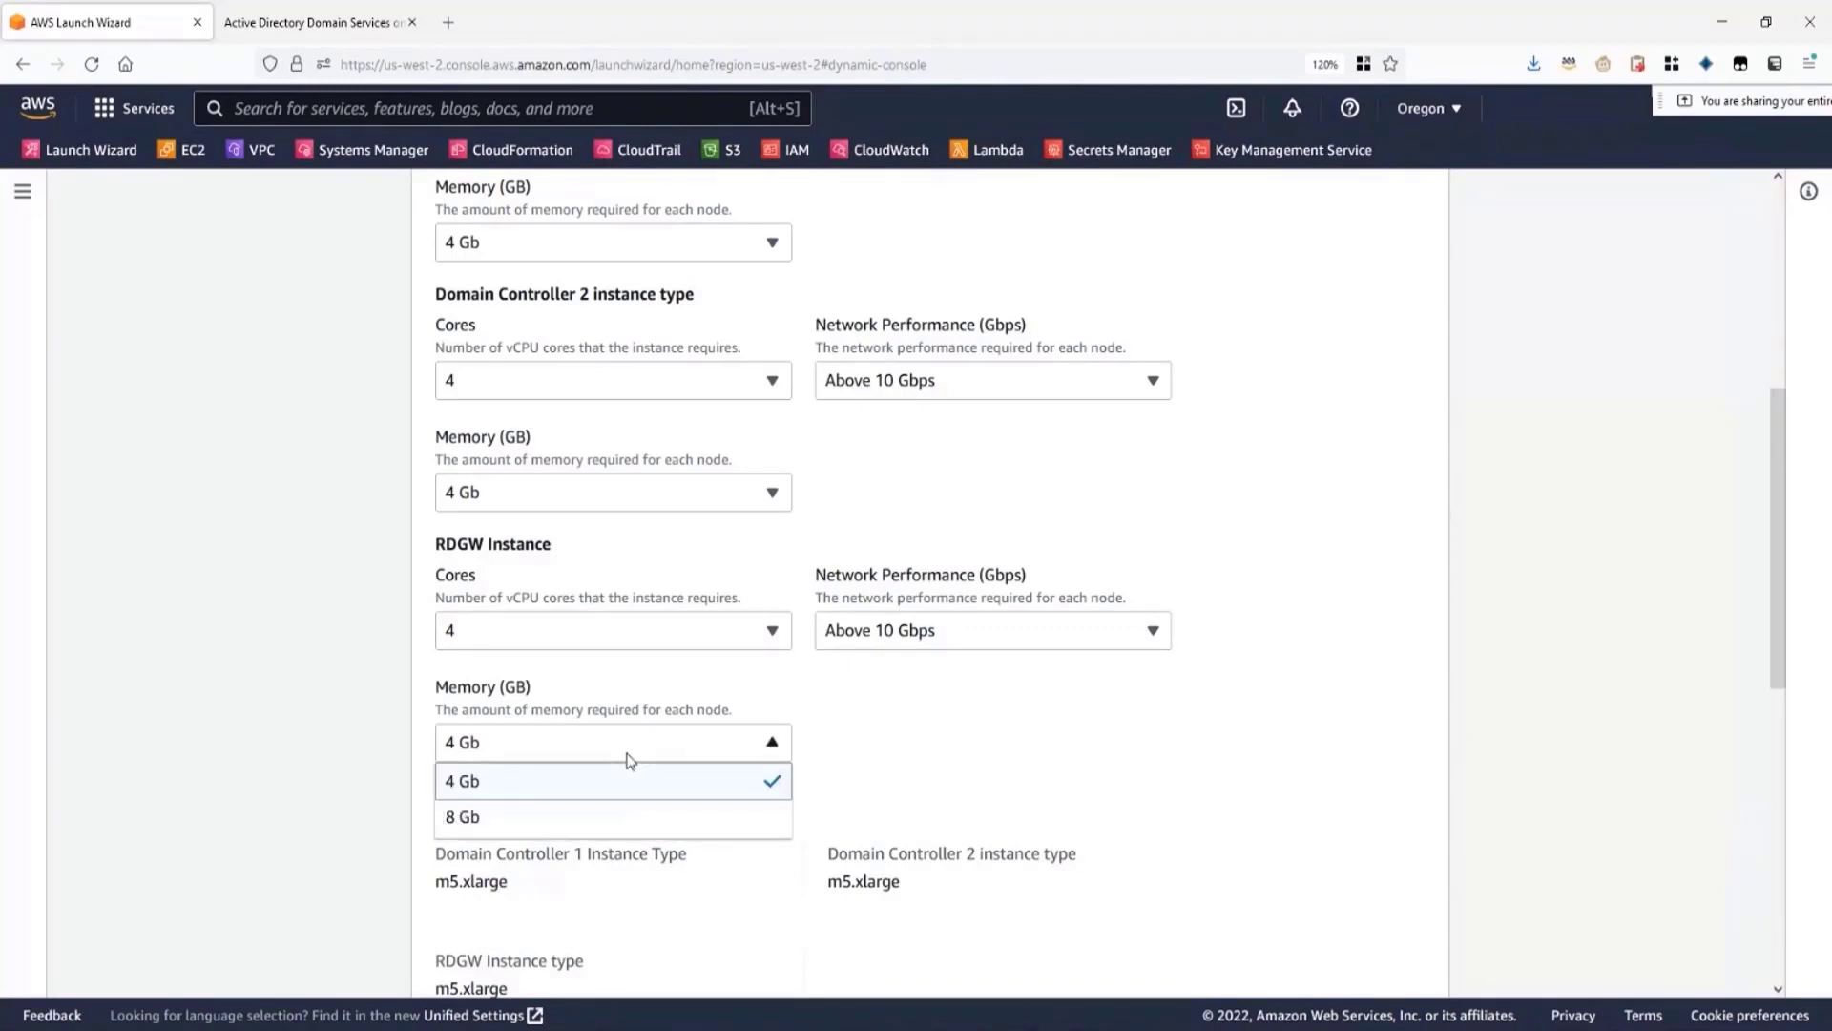
left_click(557, 818)
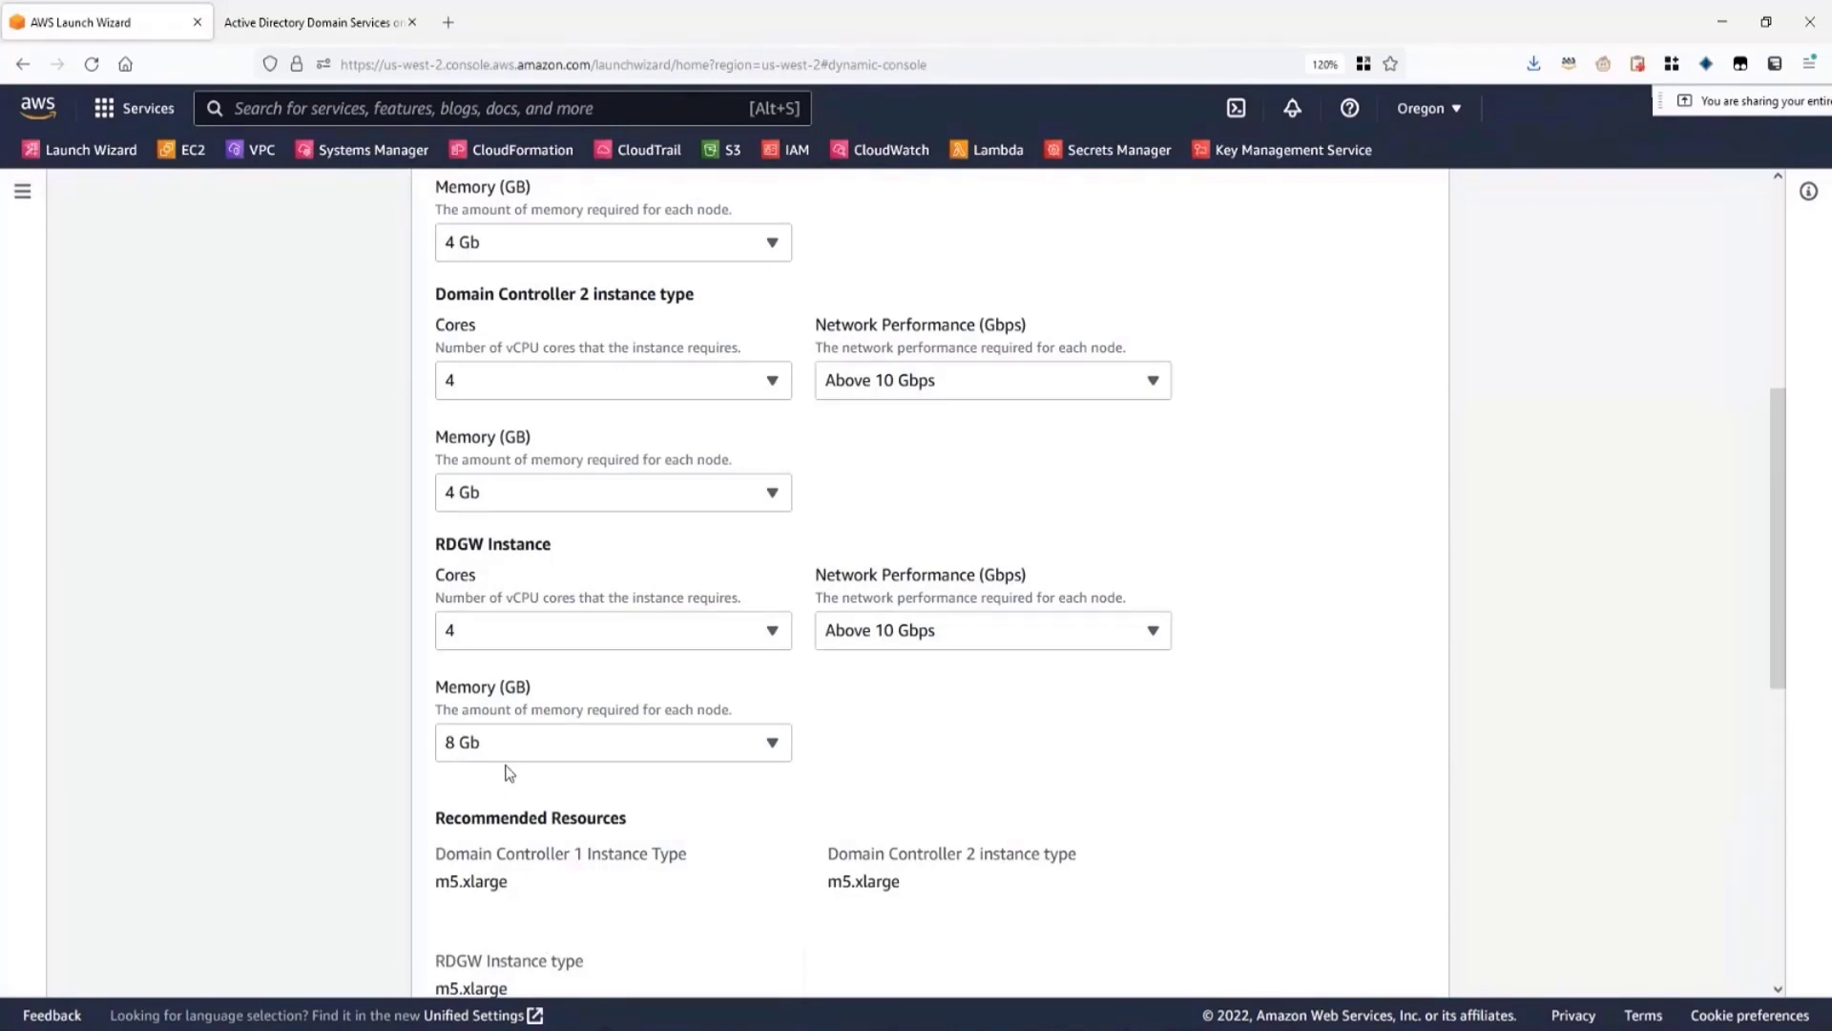
left_click(501, 630)
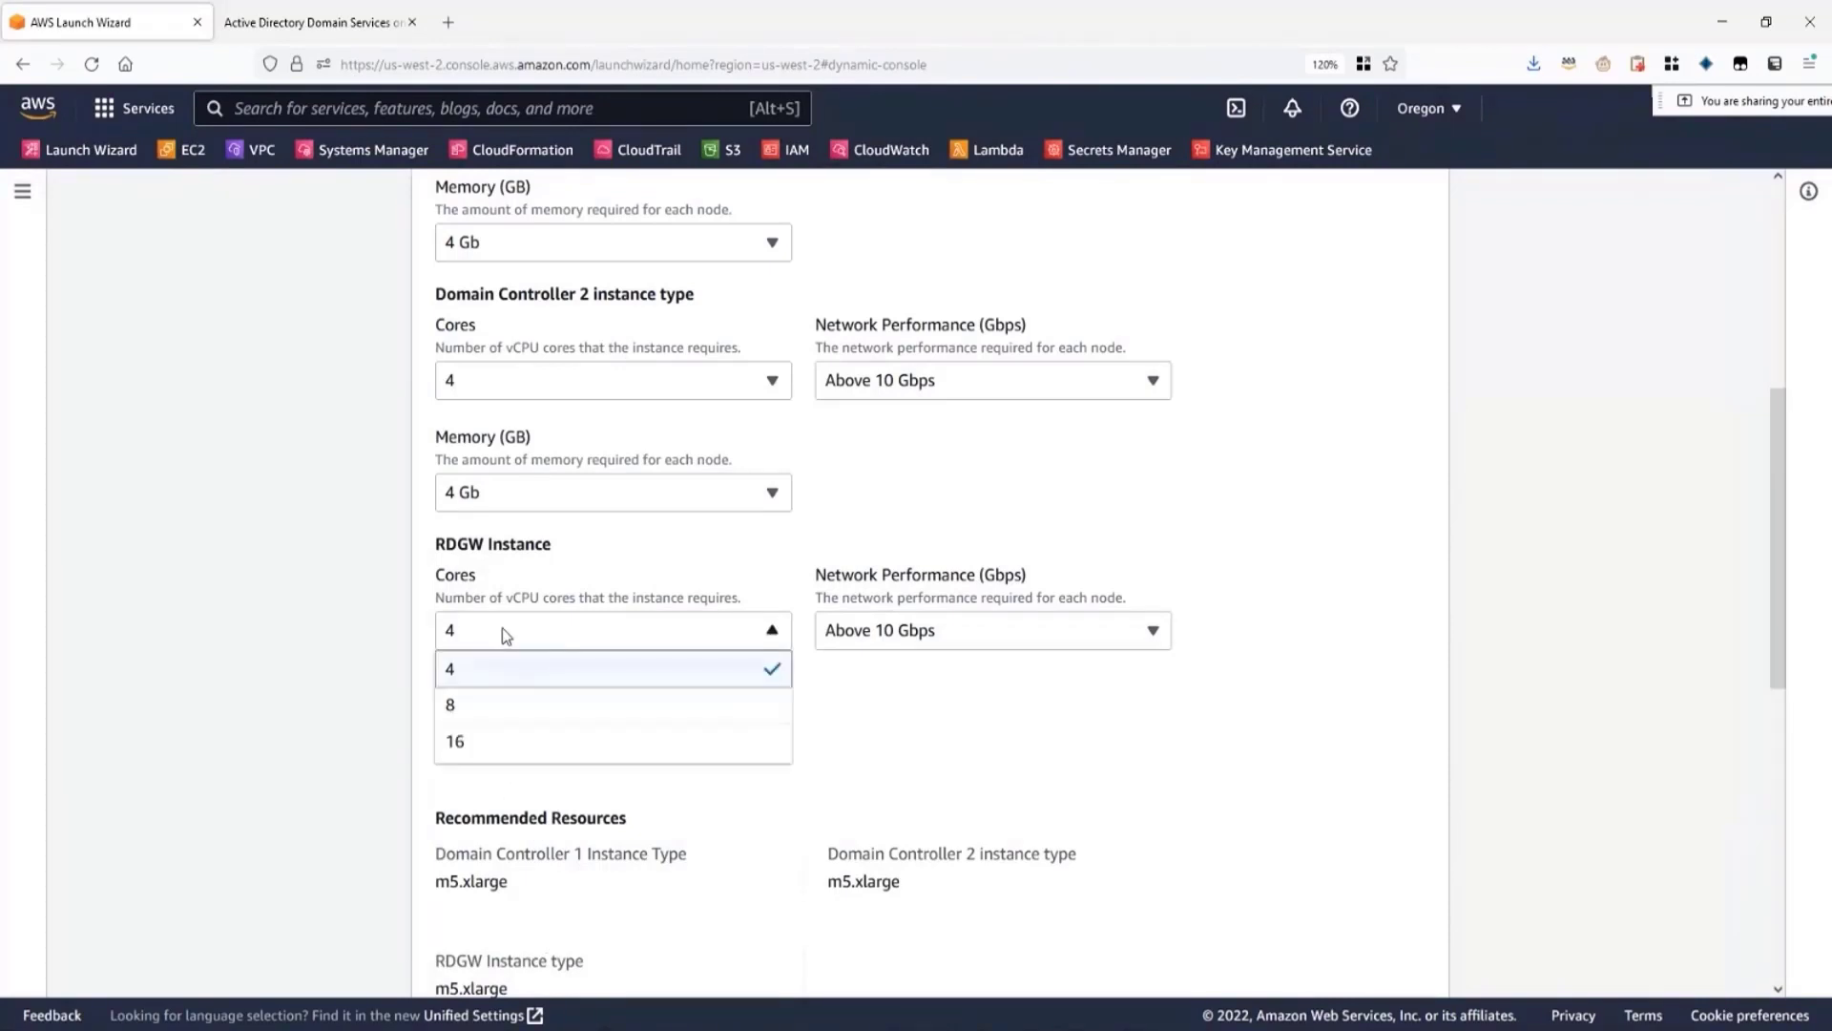
left_click(493, 706)
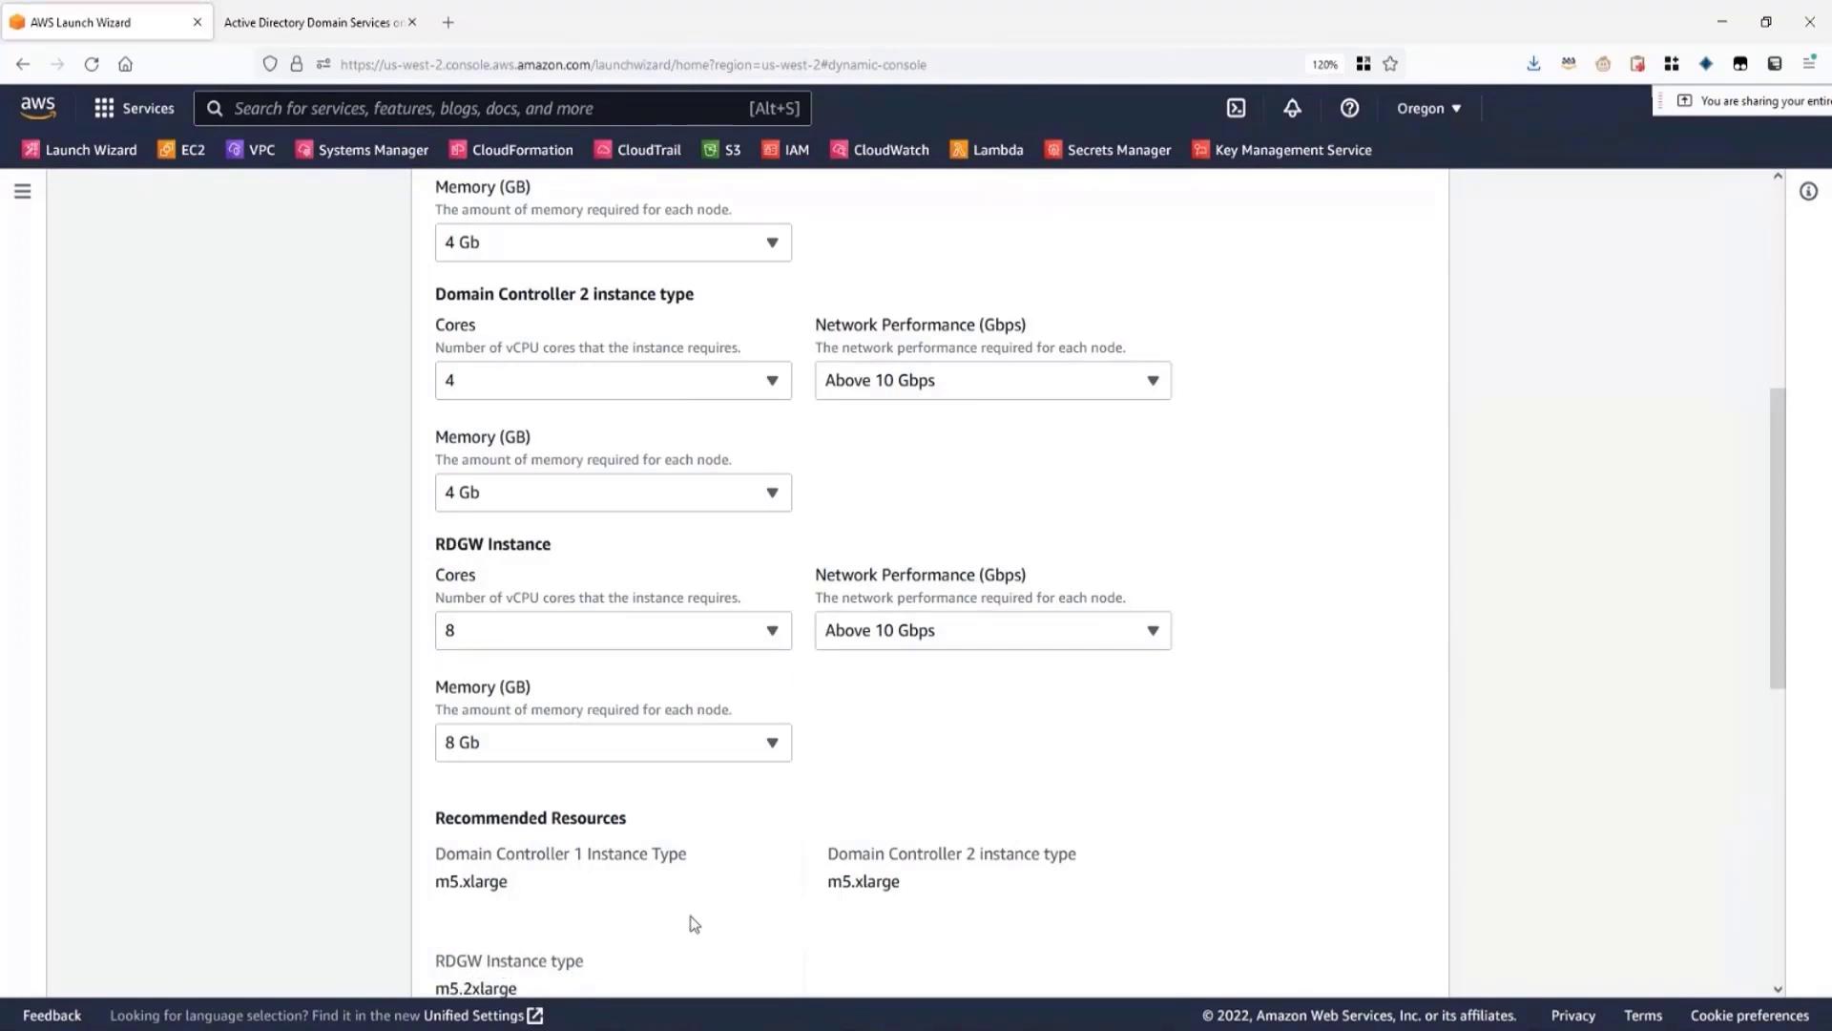
- Base the infrastructure requirements on static values and set both domain controllers and the Remote Desktop Gateway to t3.medium
scroll(1222, 814, "up", 5)
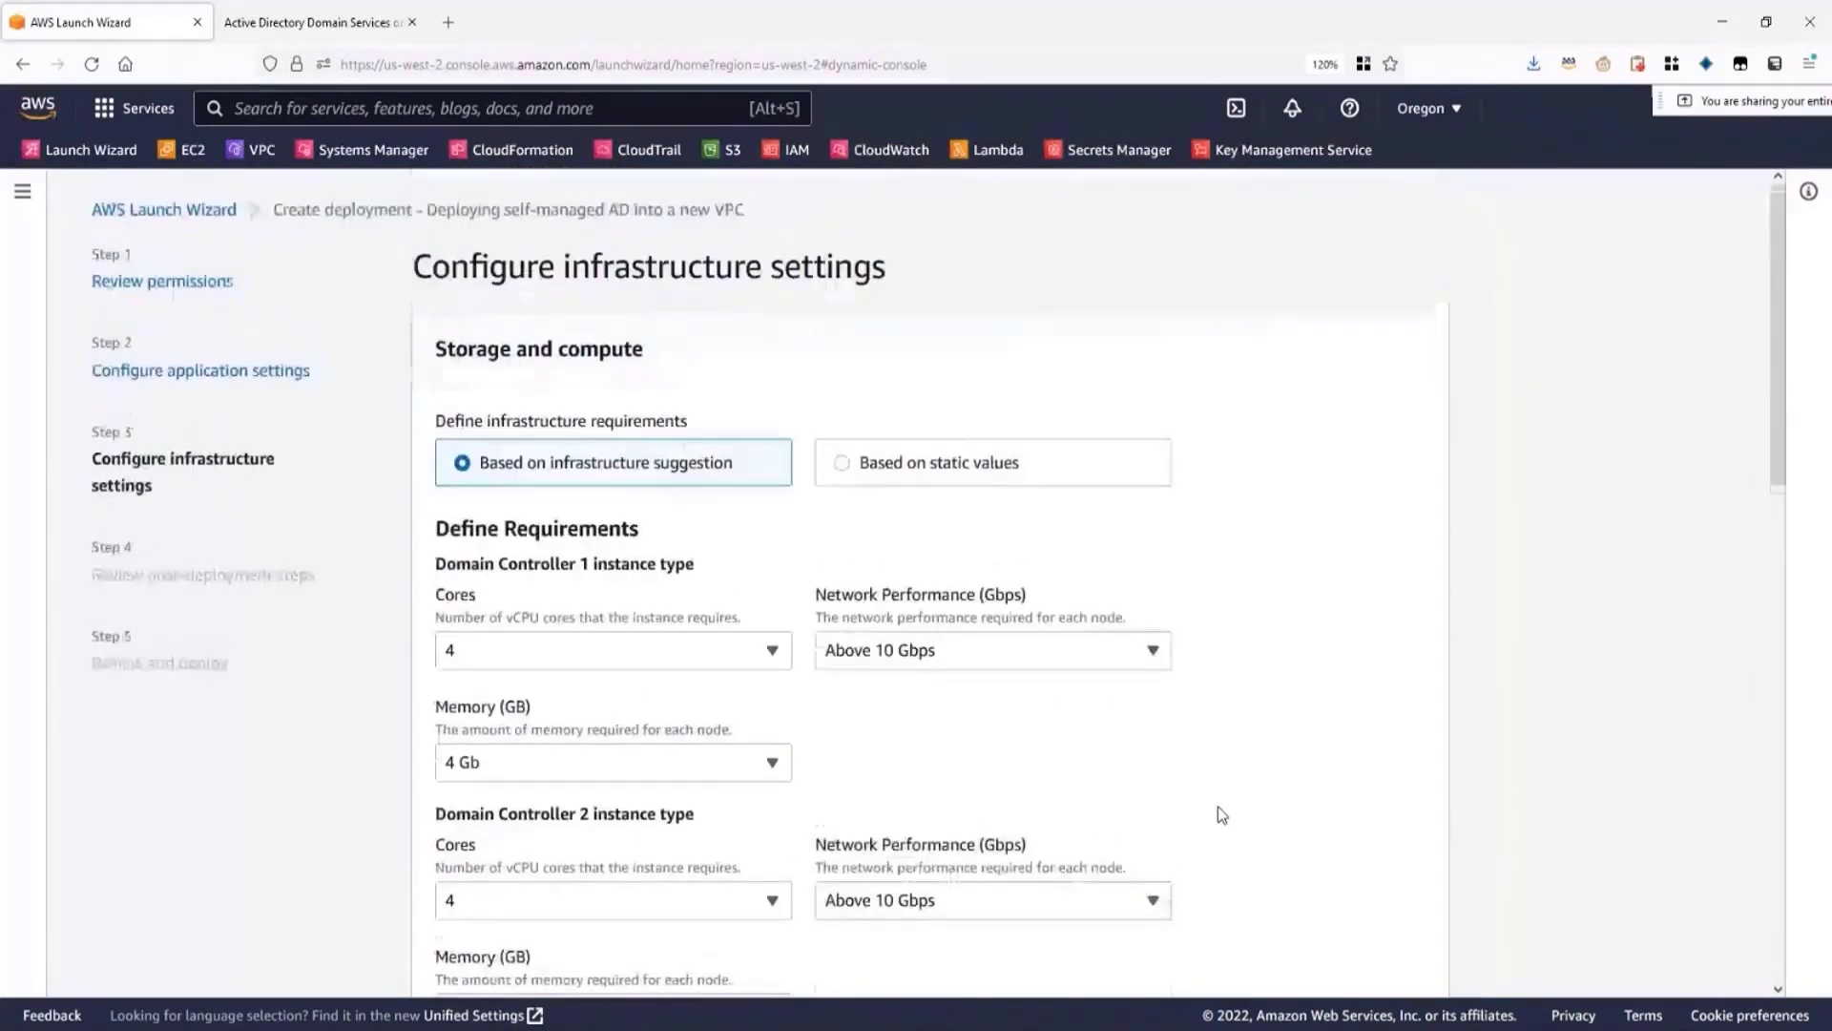
left_click(843, 465)
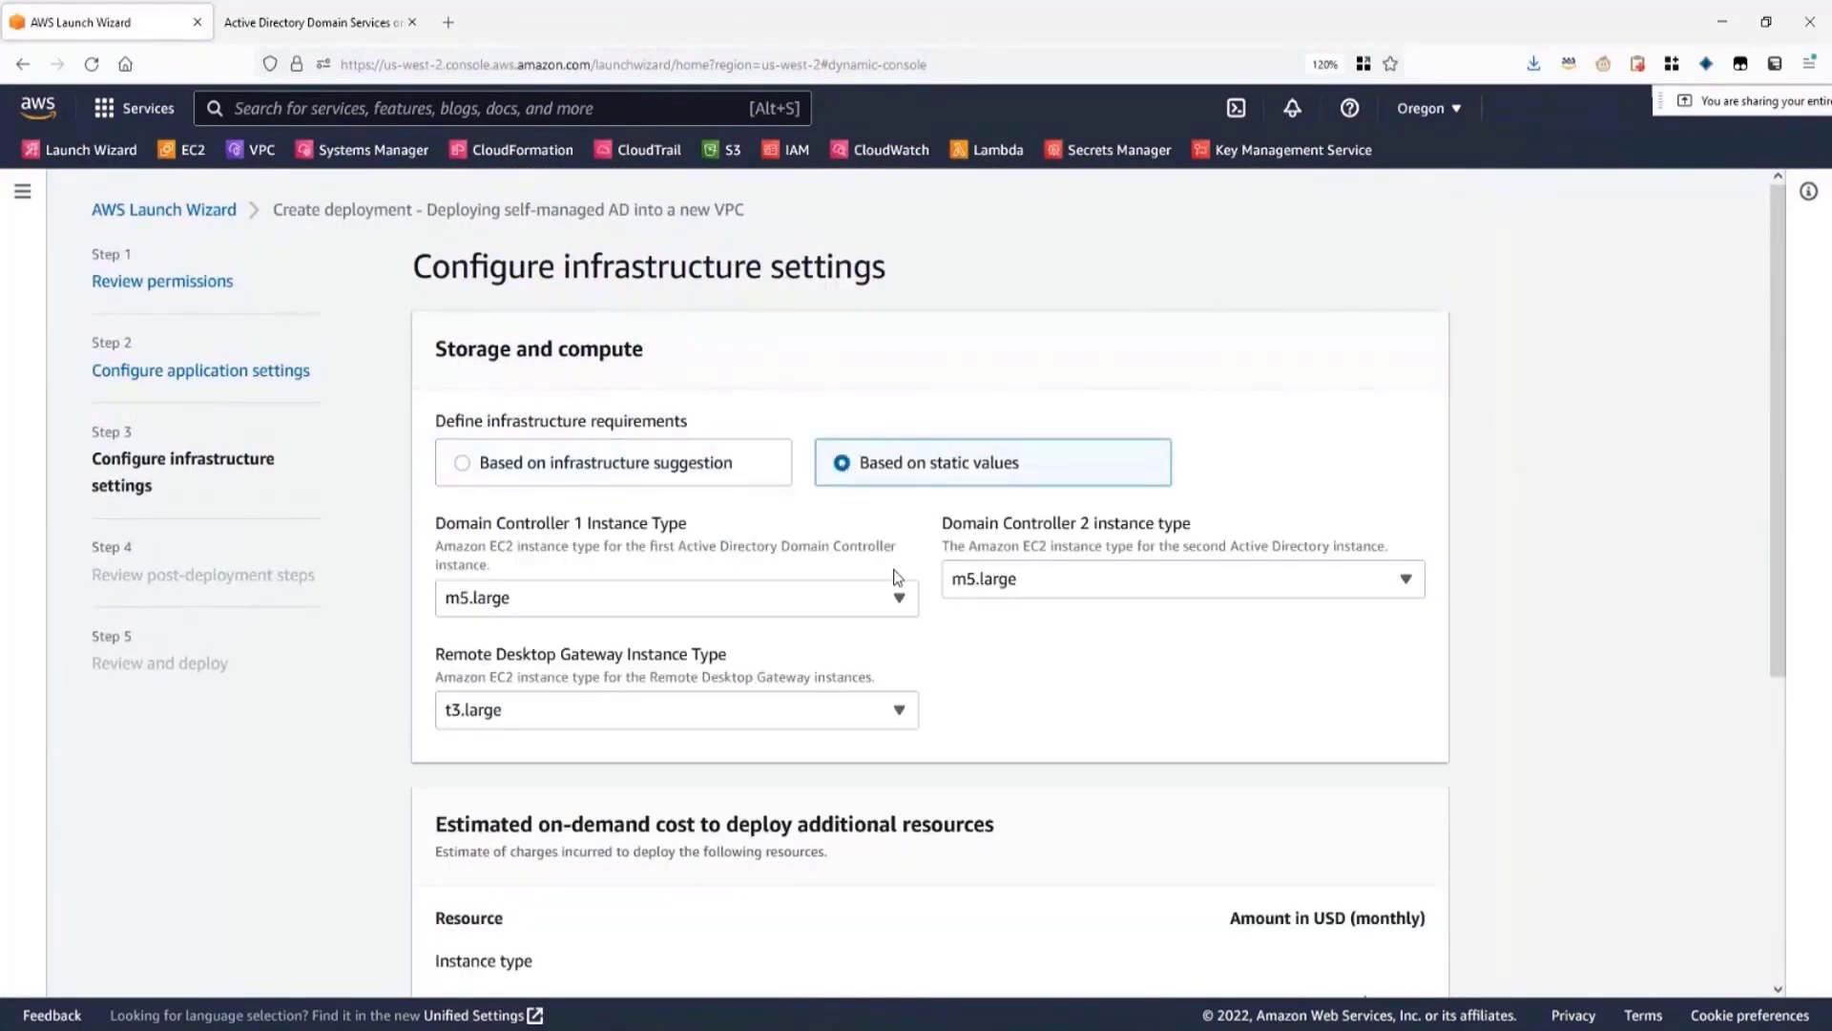
left_click(899, 605)
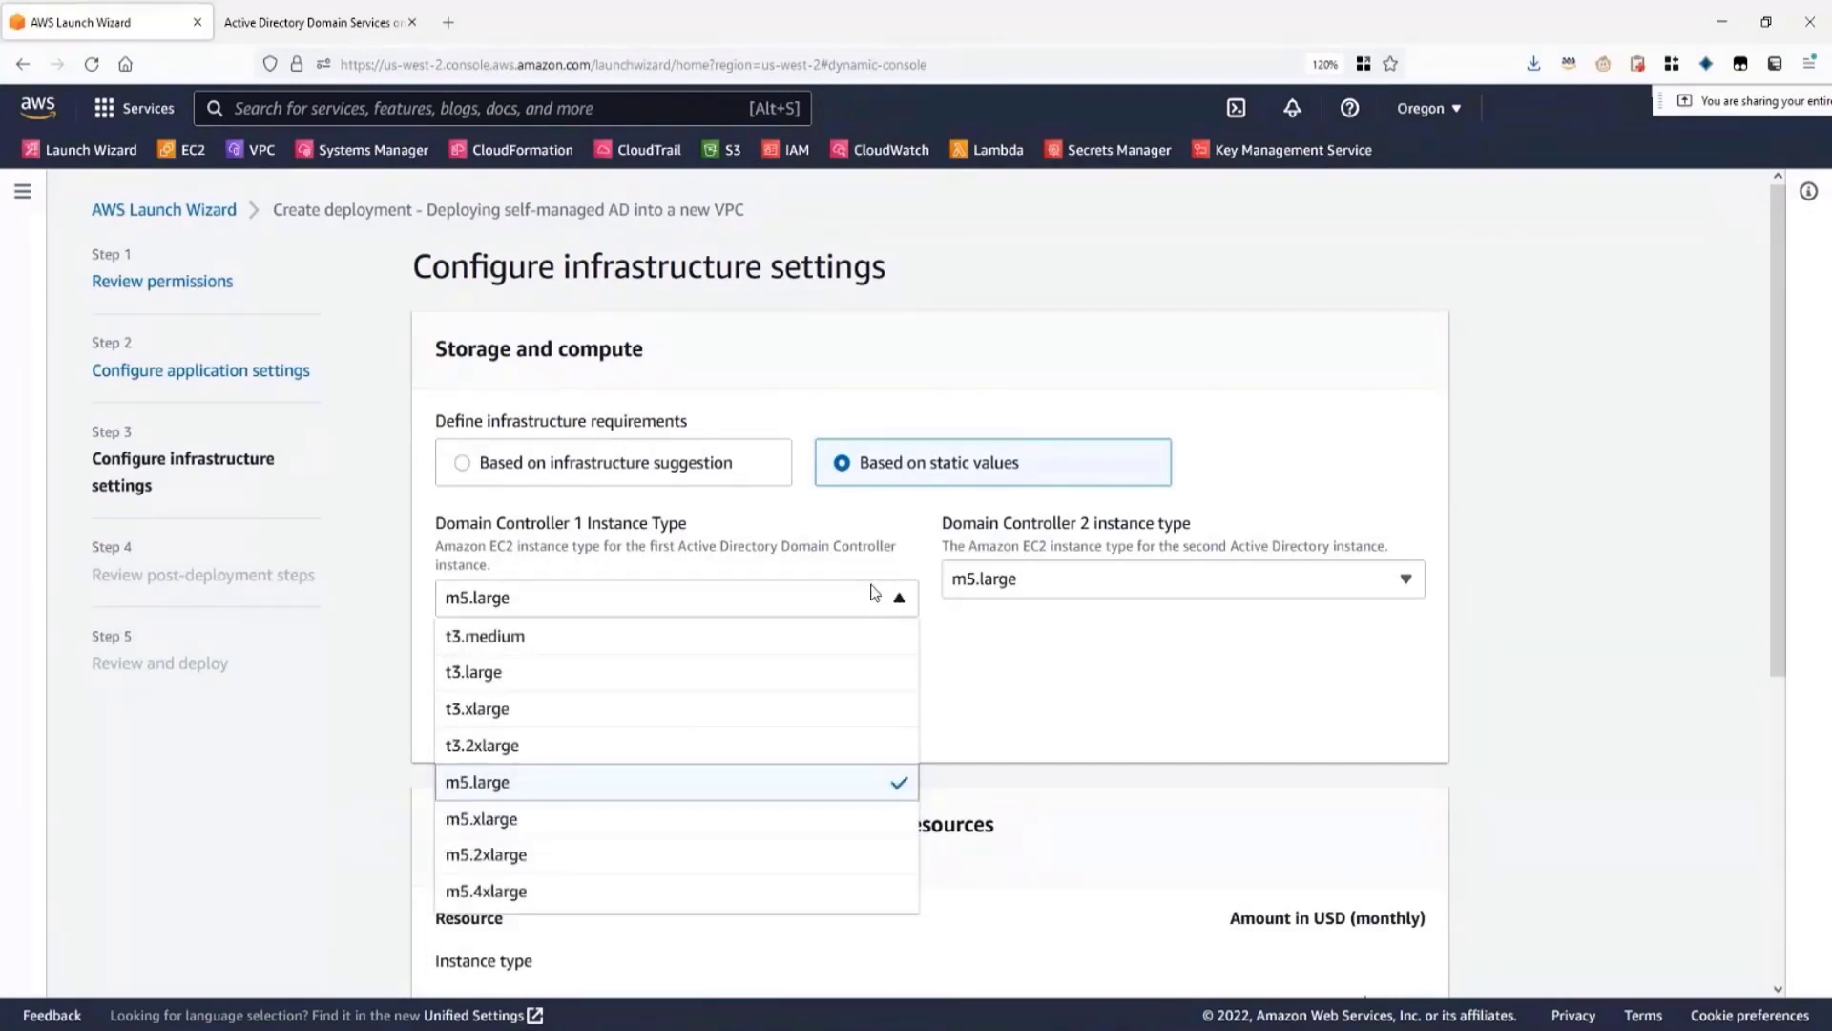
left_click(691, 637)
left_click(1157, 598)
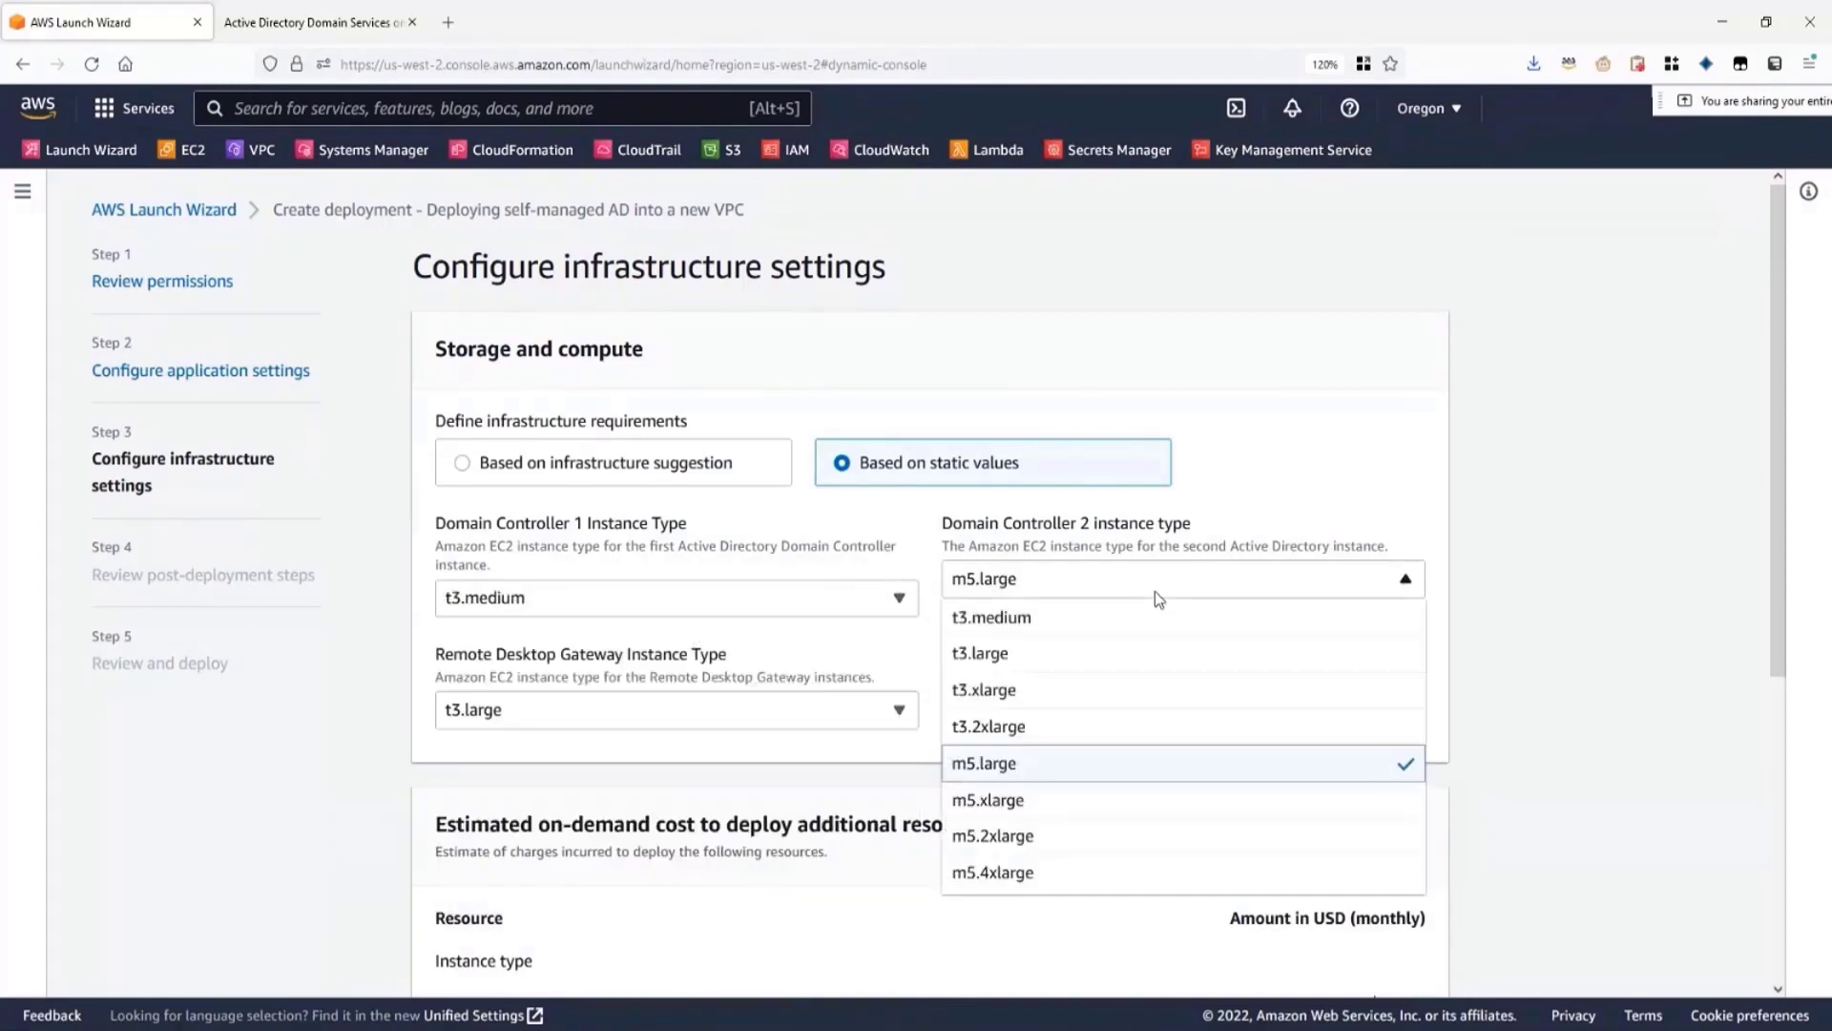
left_click(1136, 618)
left_click(895, 709)
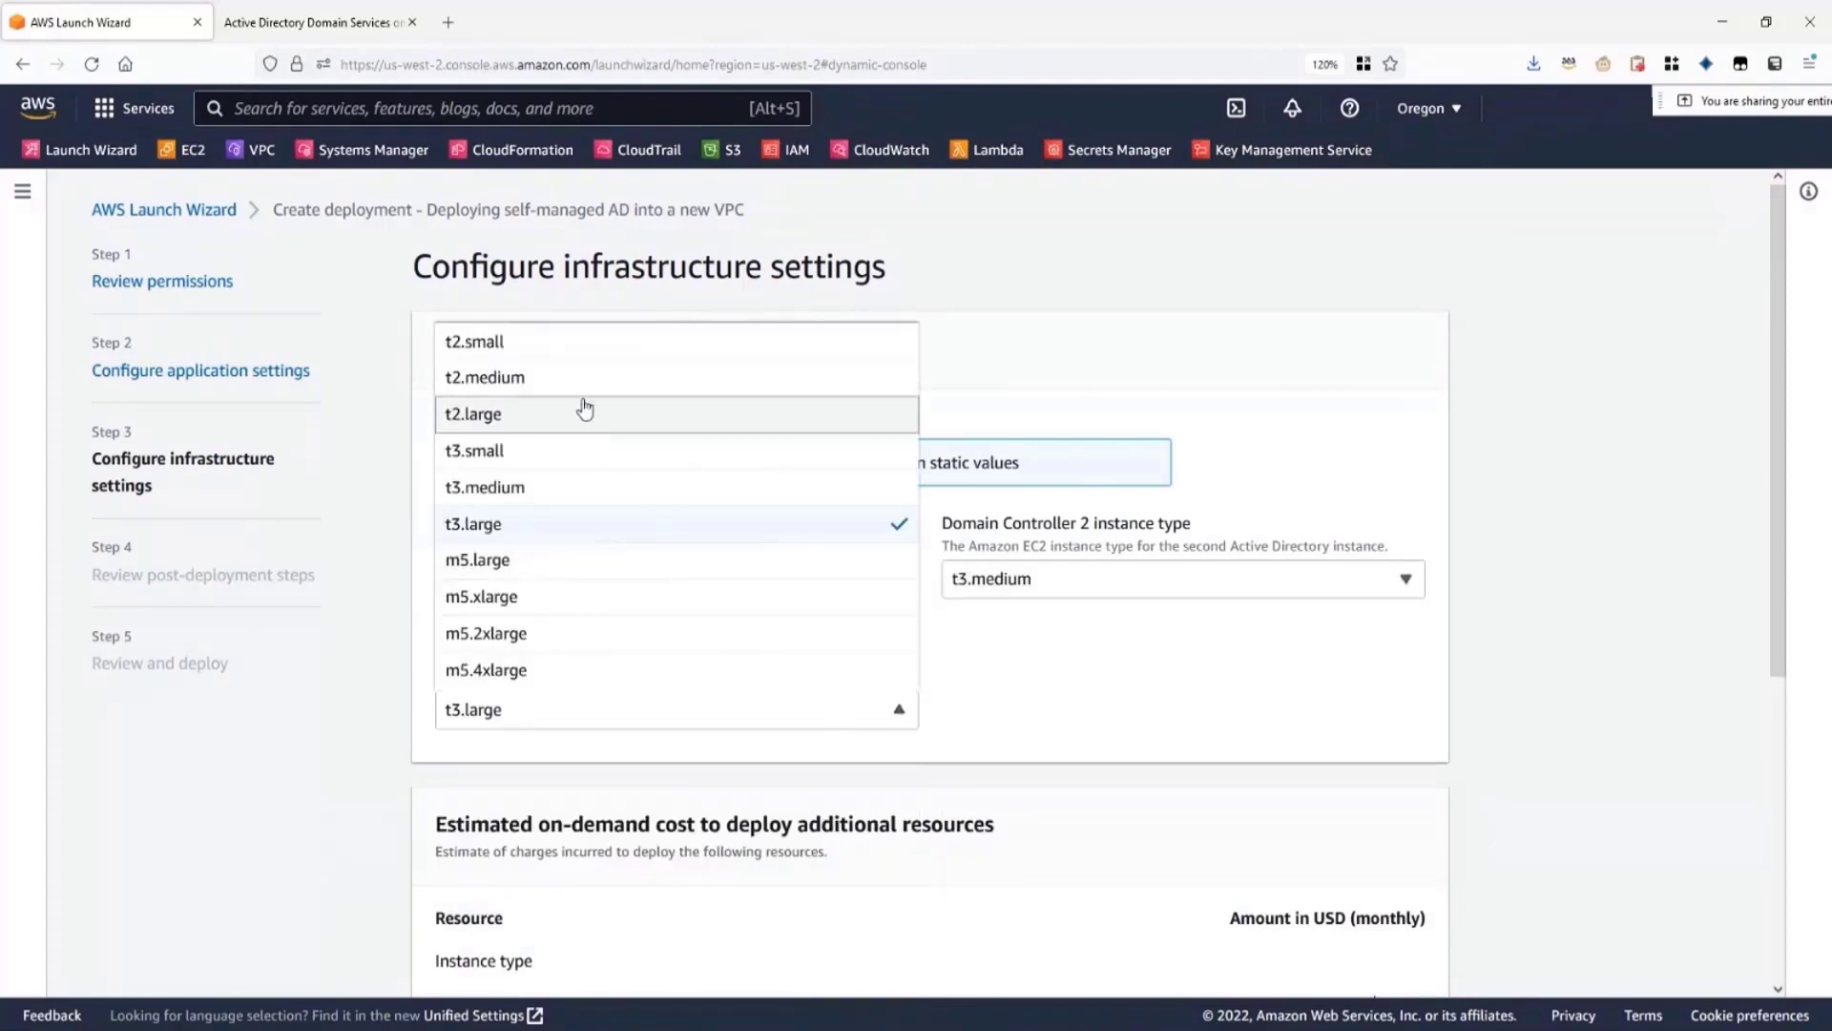
left_click(576, 486)
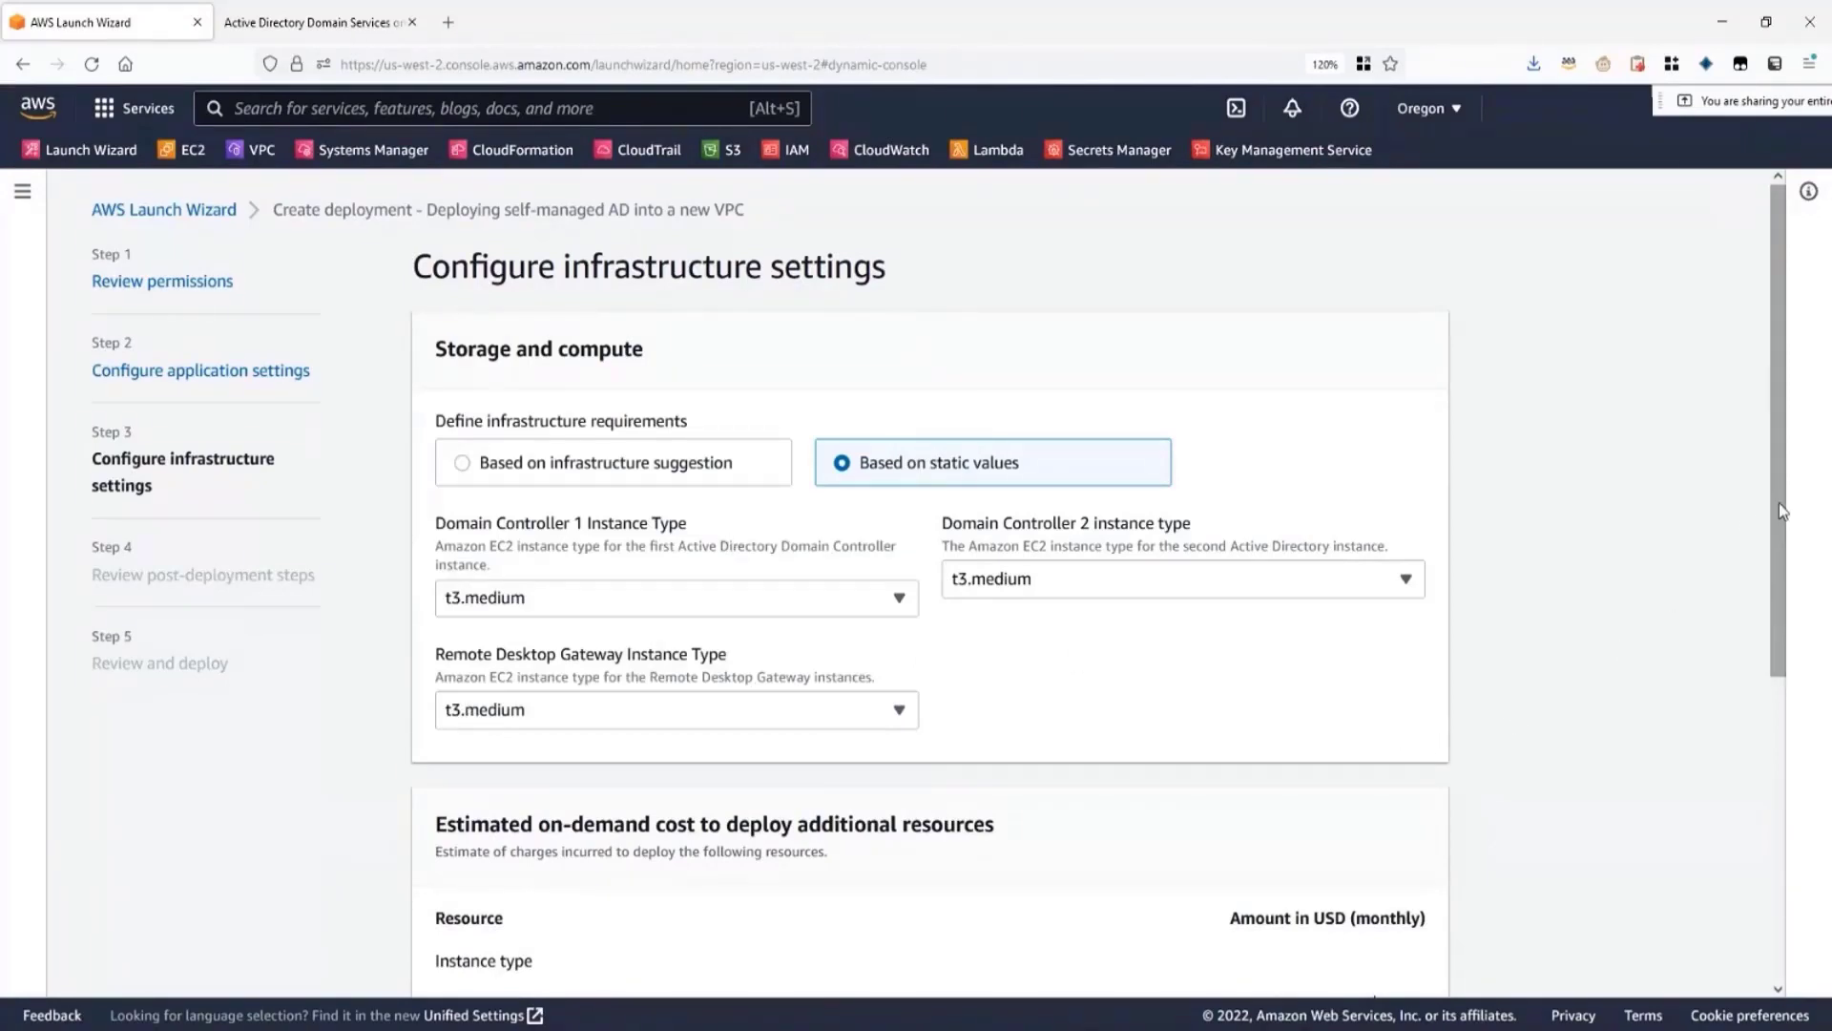
- Check the estimated monthly cost and change the Remote Desktop Gateway instance type to t3.large
left_click_drag(1779, 502, 1791, 826)
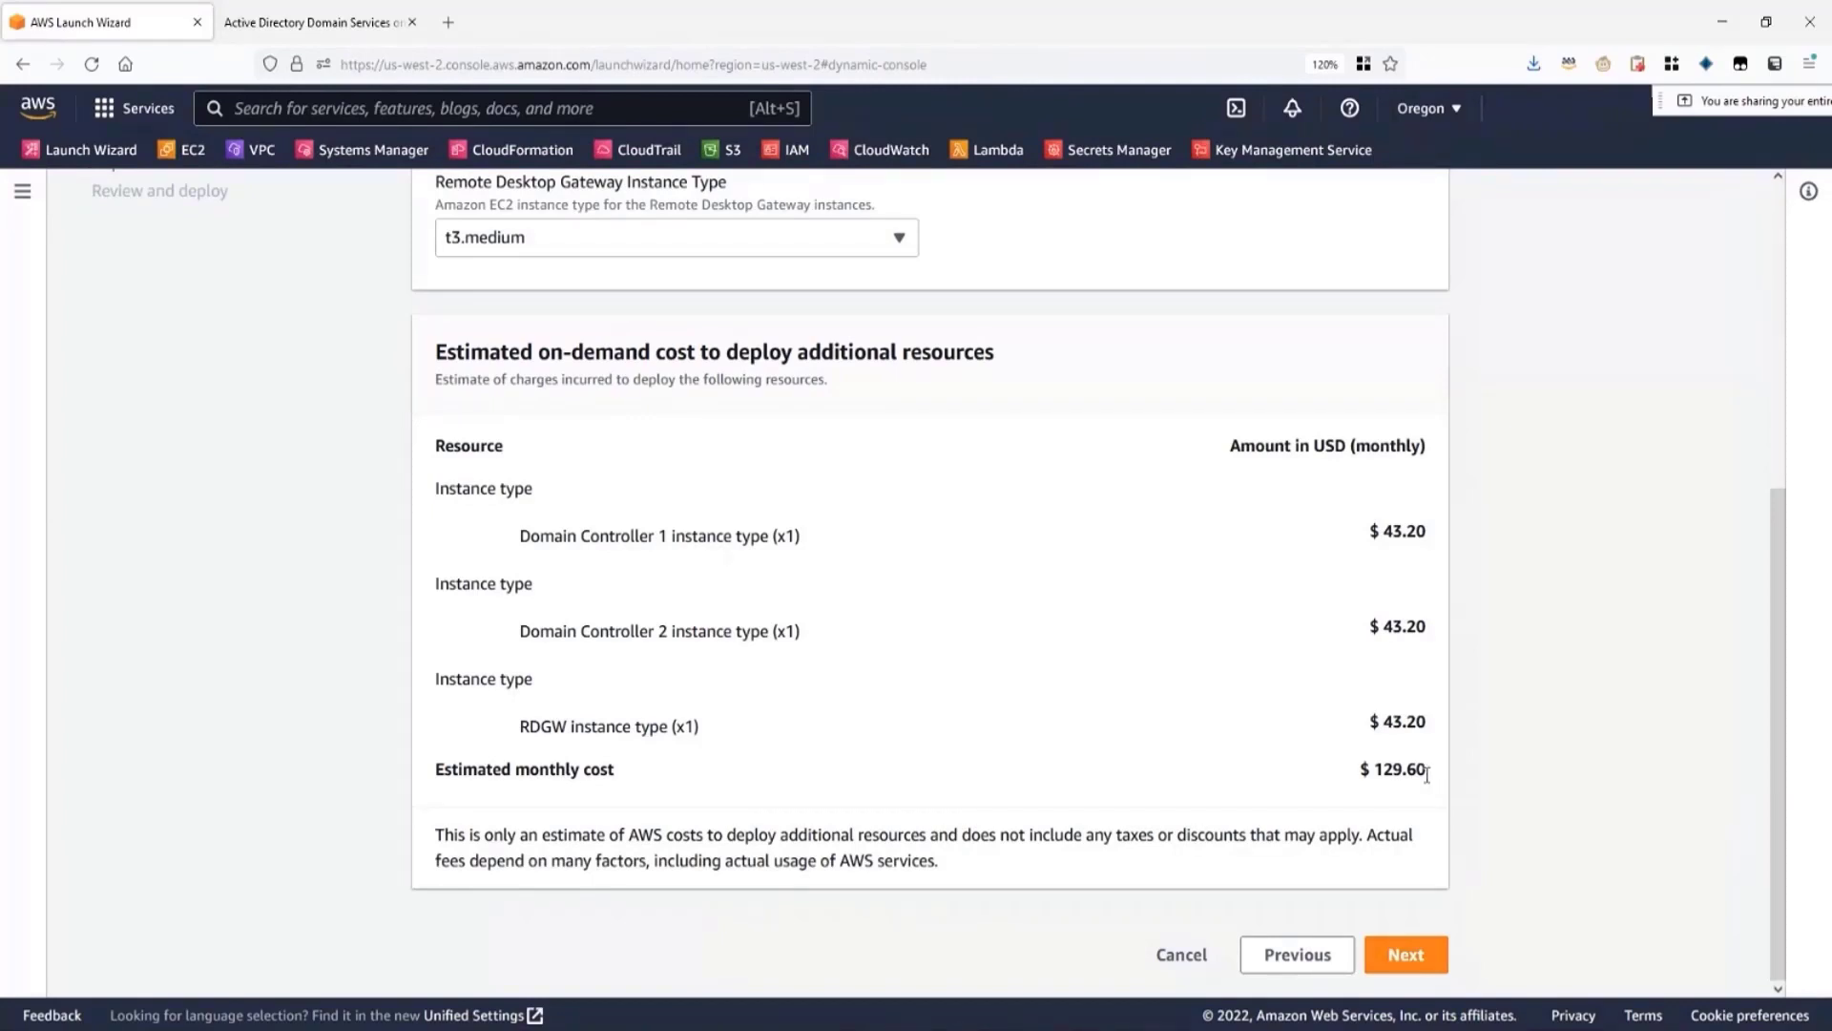
left_click(693, 252)
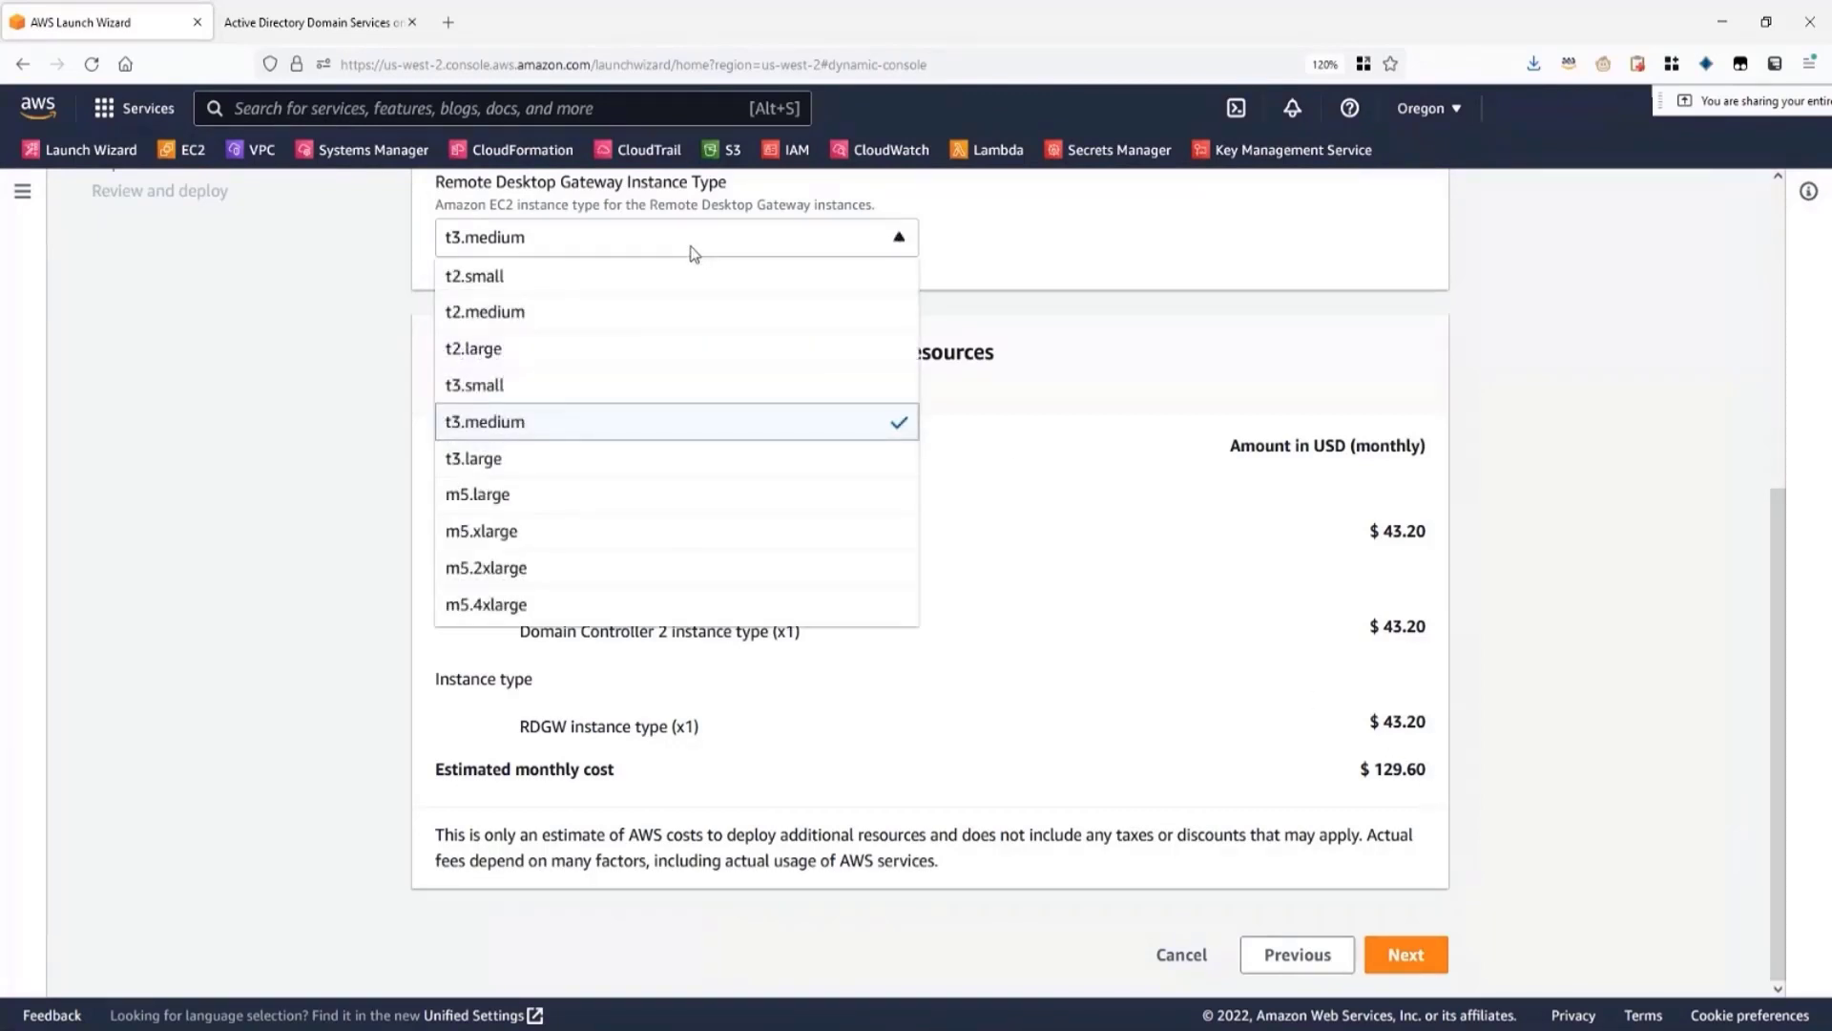
left_click(586, 464)
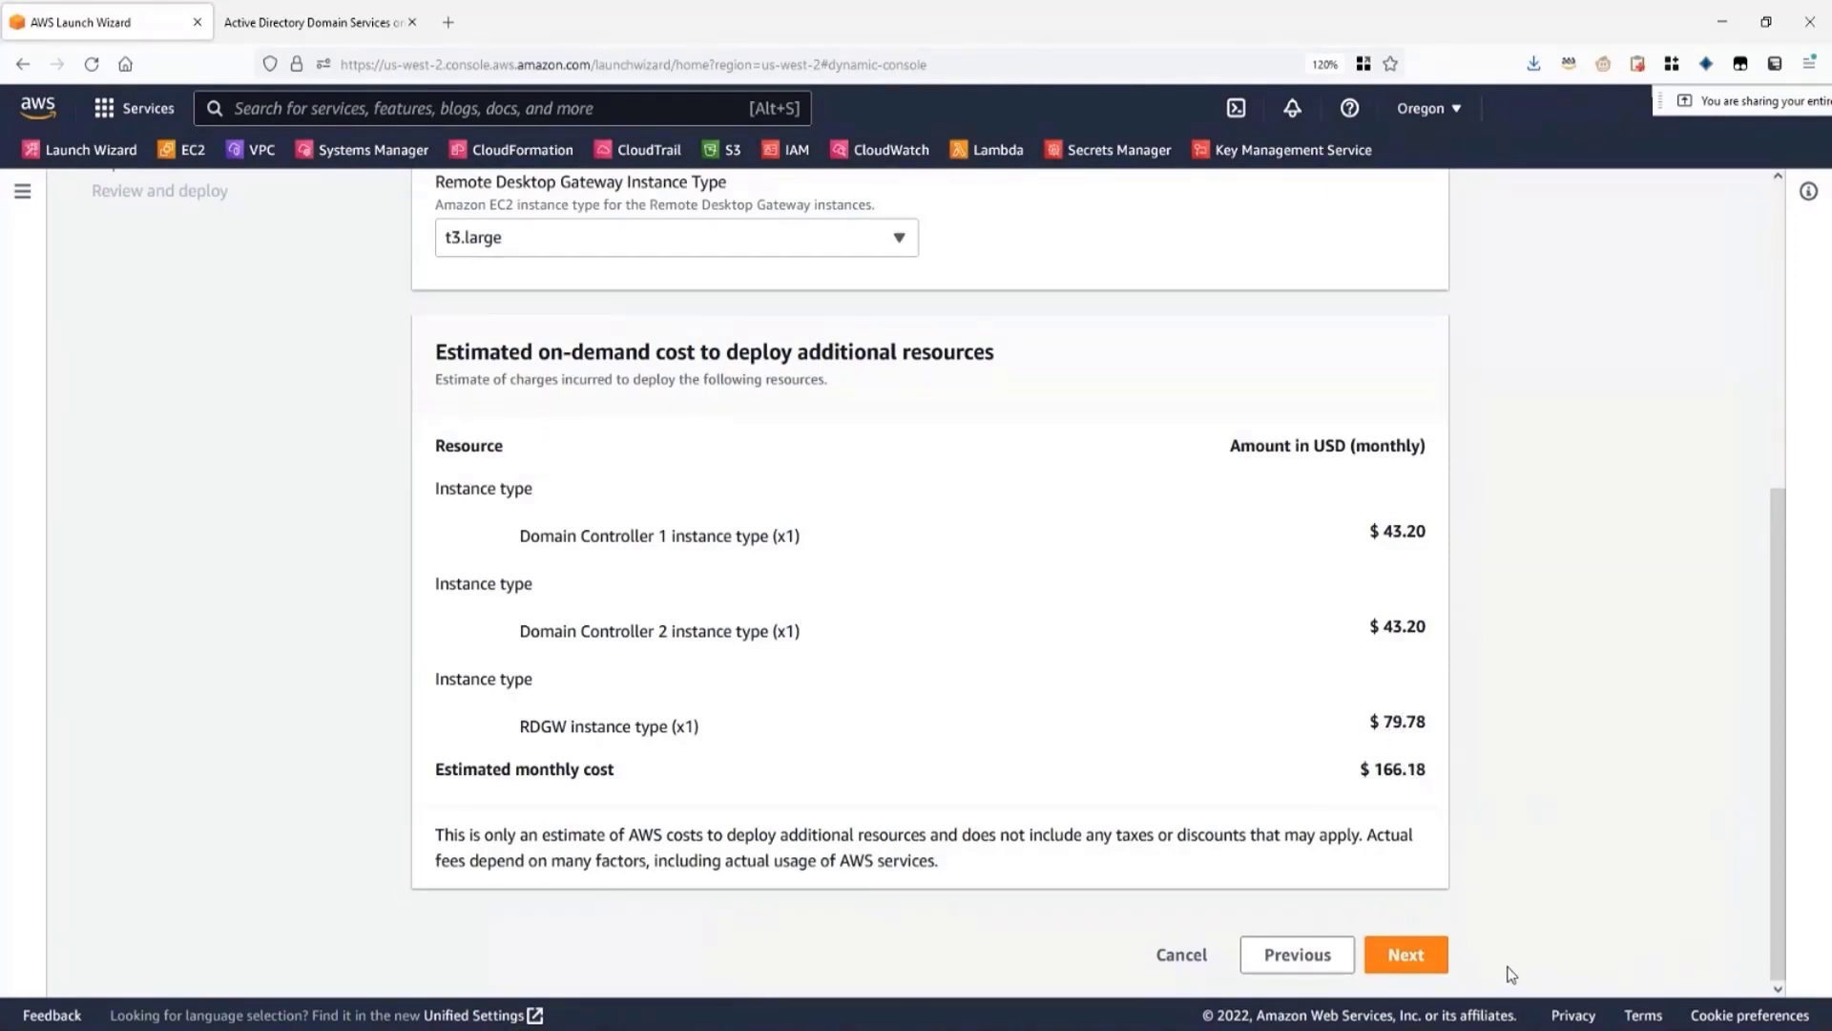
- Continue past the post-deployment steps, review the deployment summary, and deploy the Active Directory application
left_click(1406, 954)
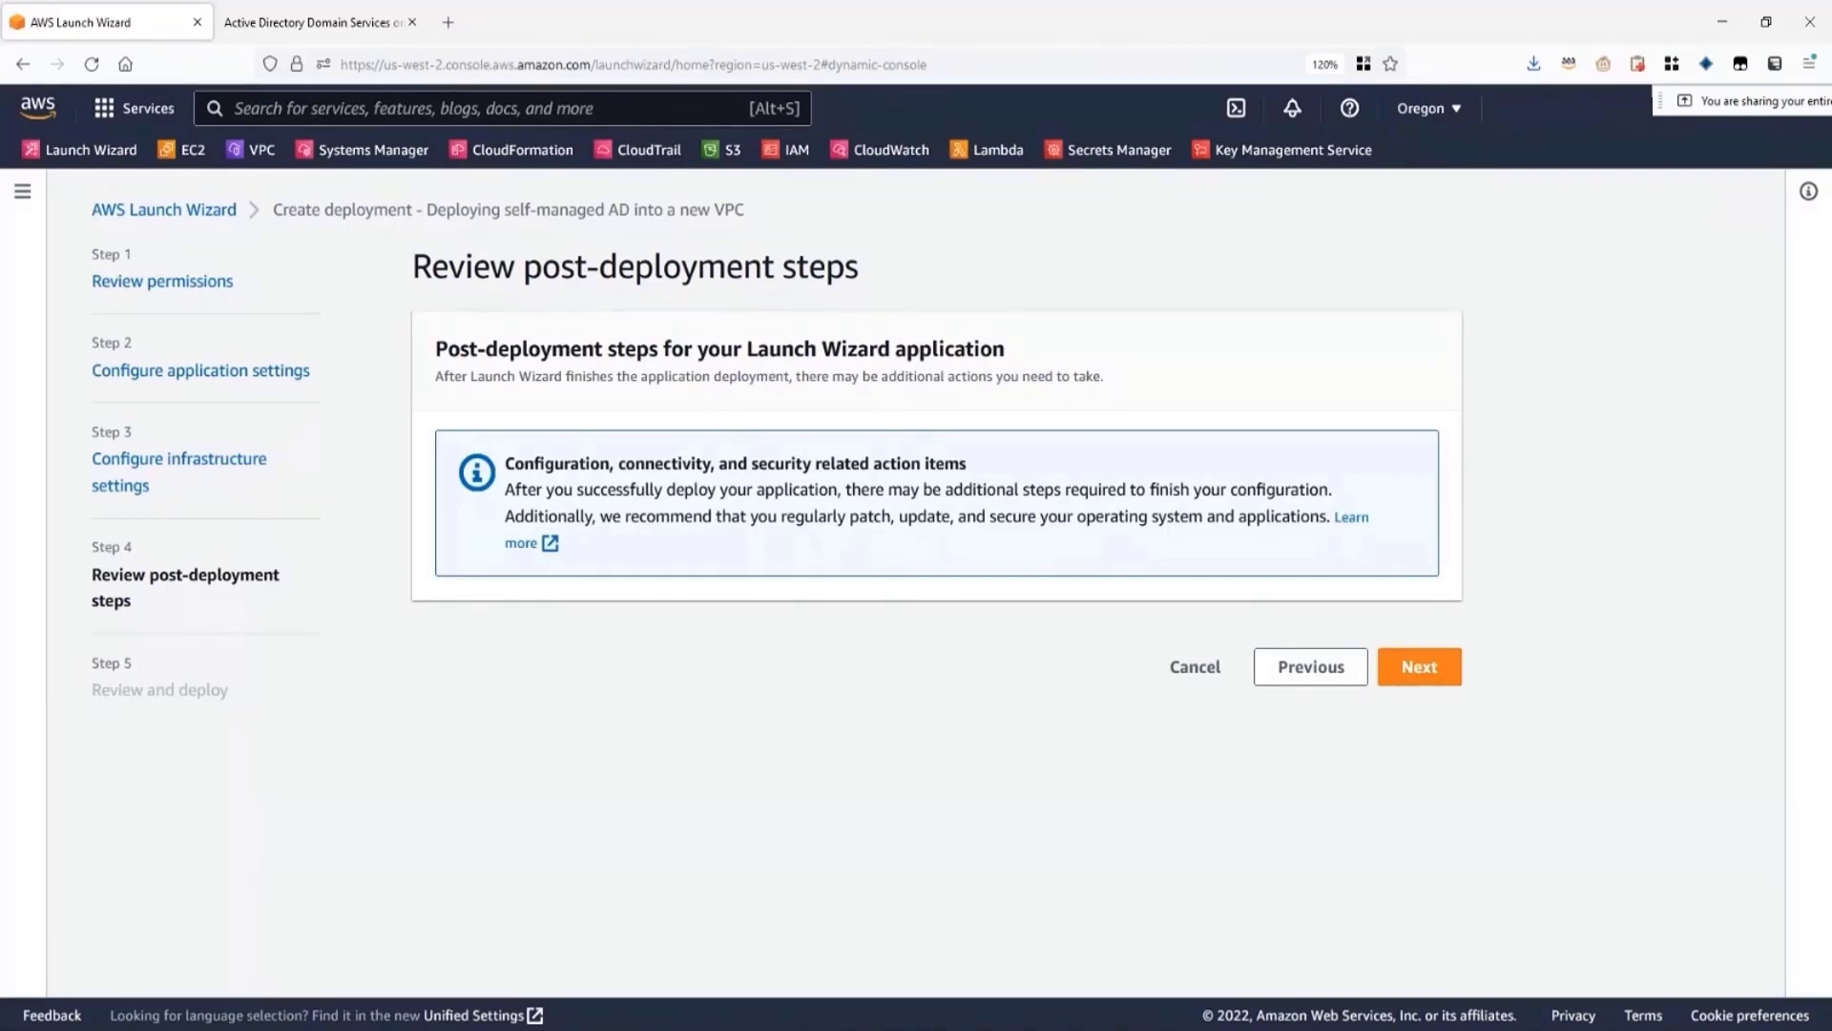
left_click(1419, 667)
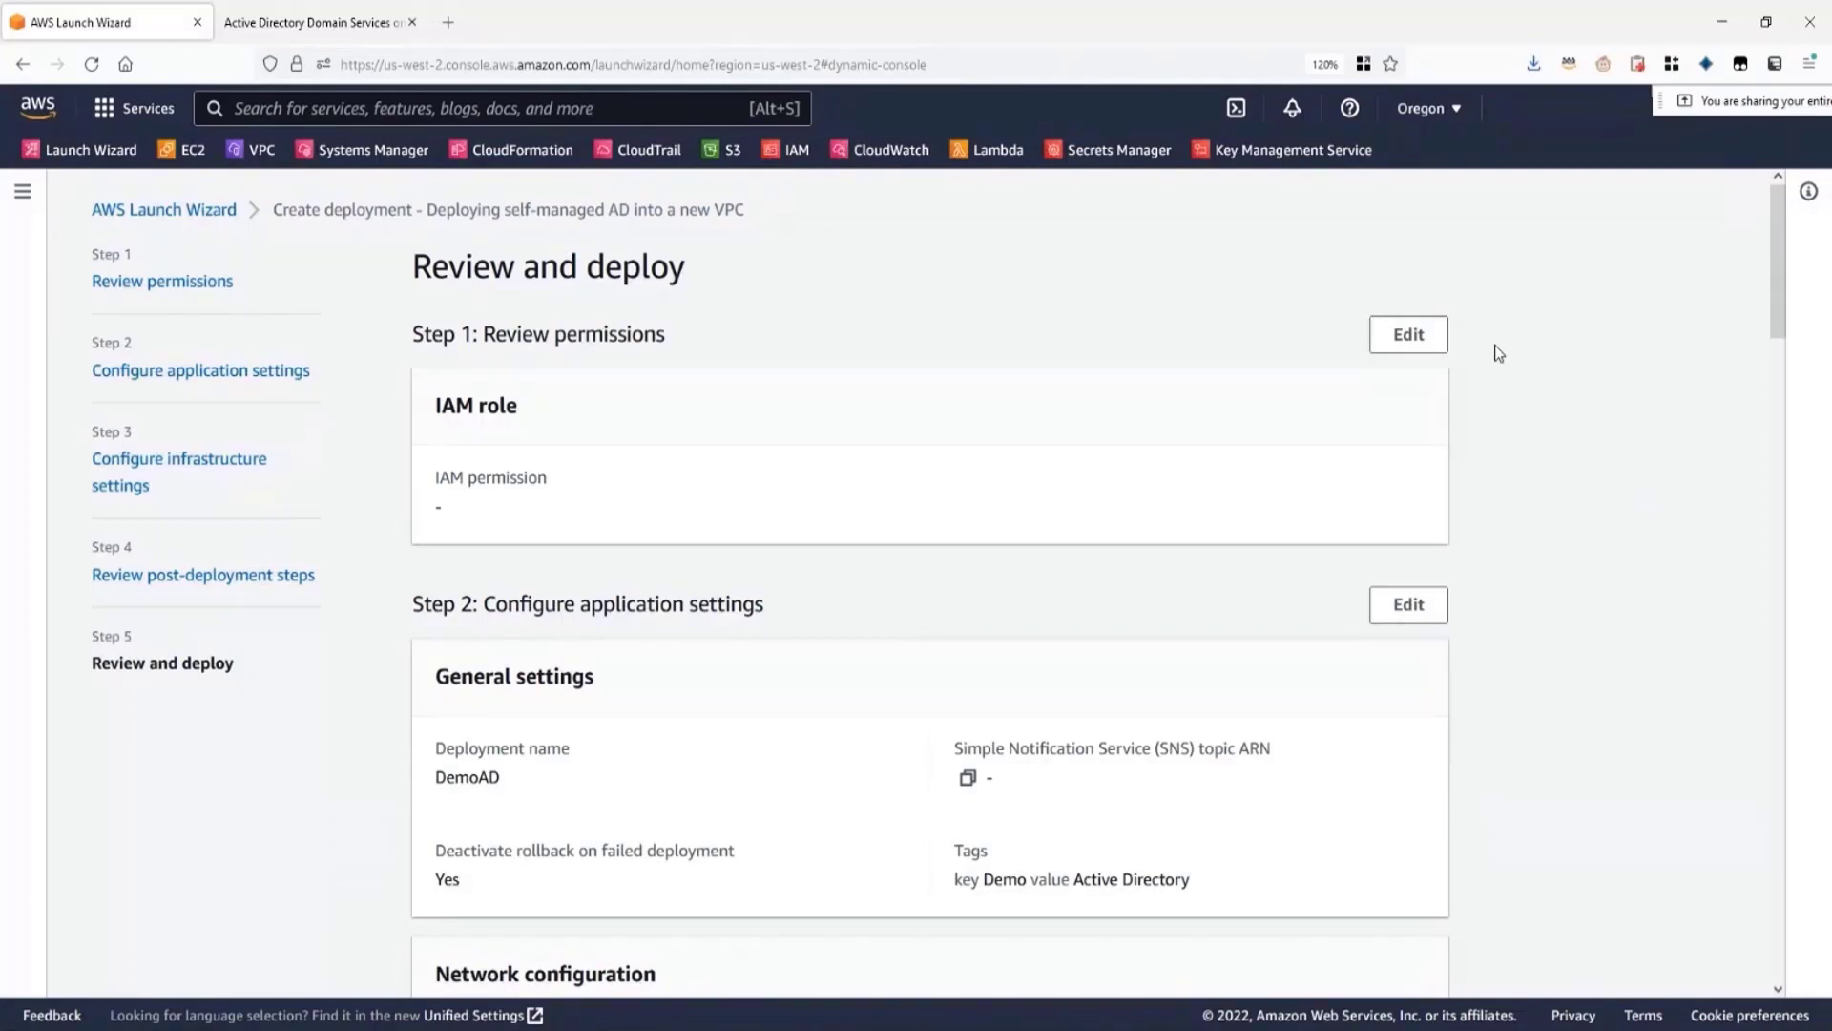
scroll(1497, 580, "down", 15)
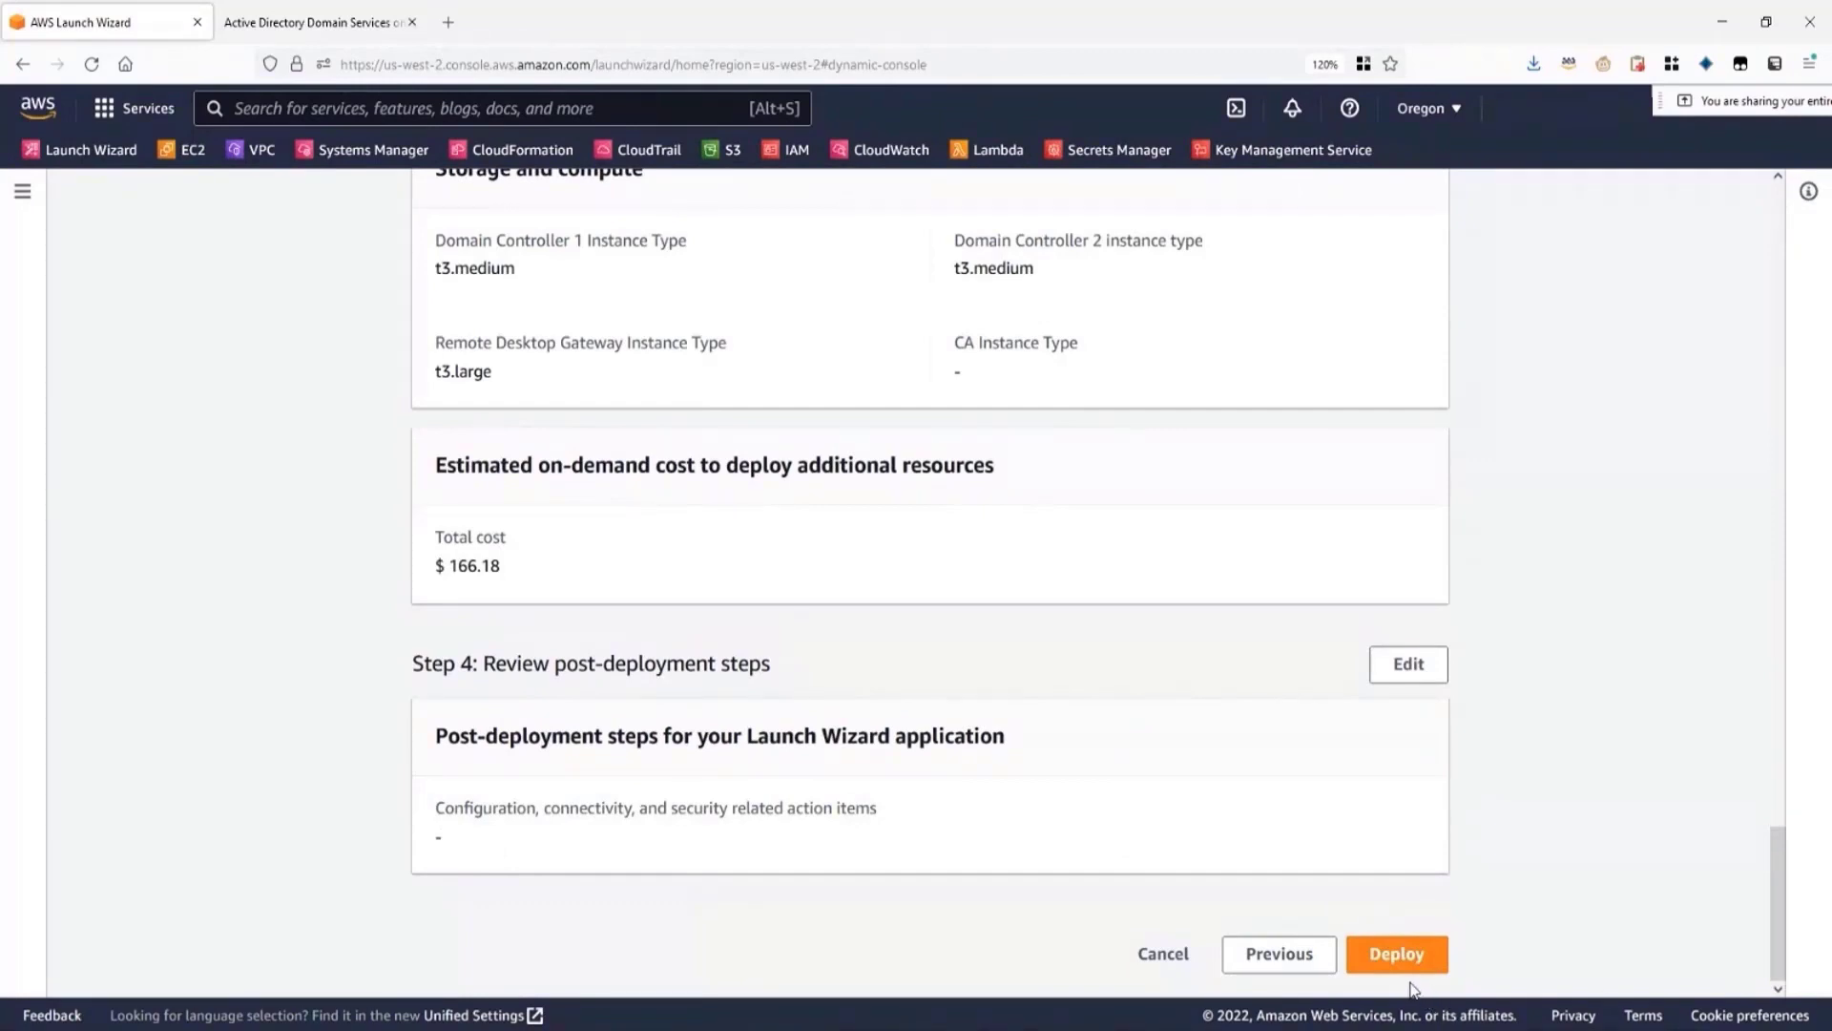
left_click(1394, 955)
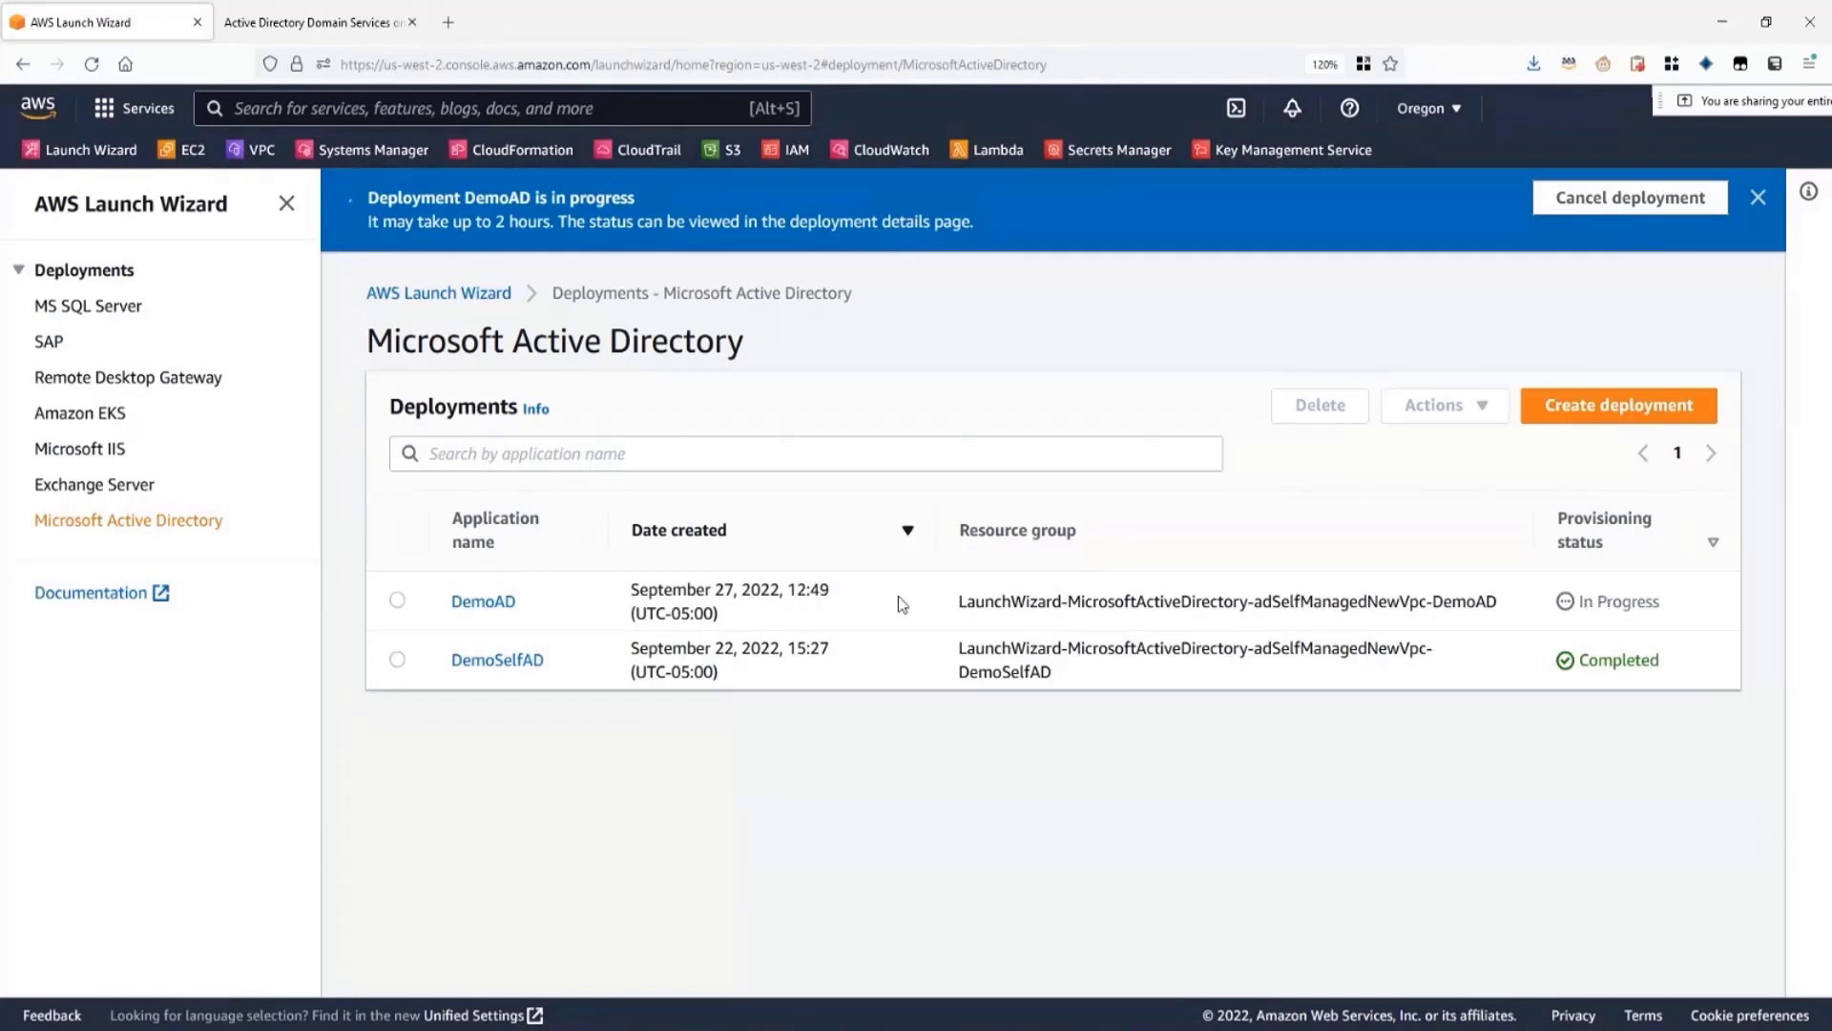
- Open the DemoAD deployment's details and view its deployment events and configuration summary
left_click(493, 603)
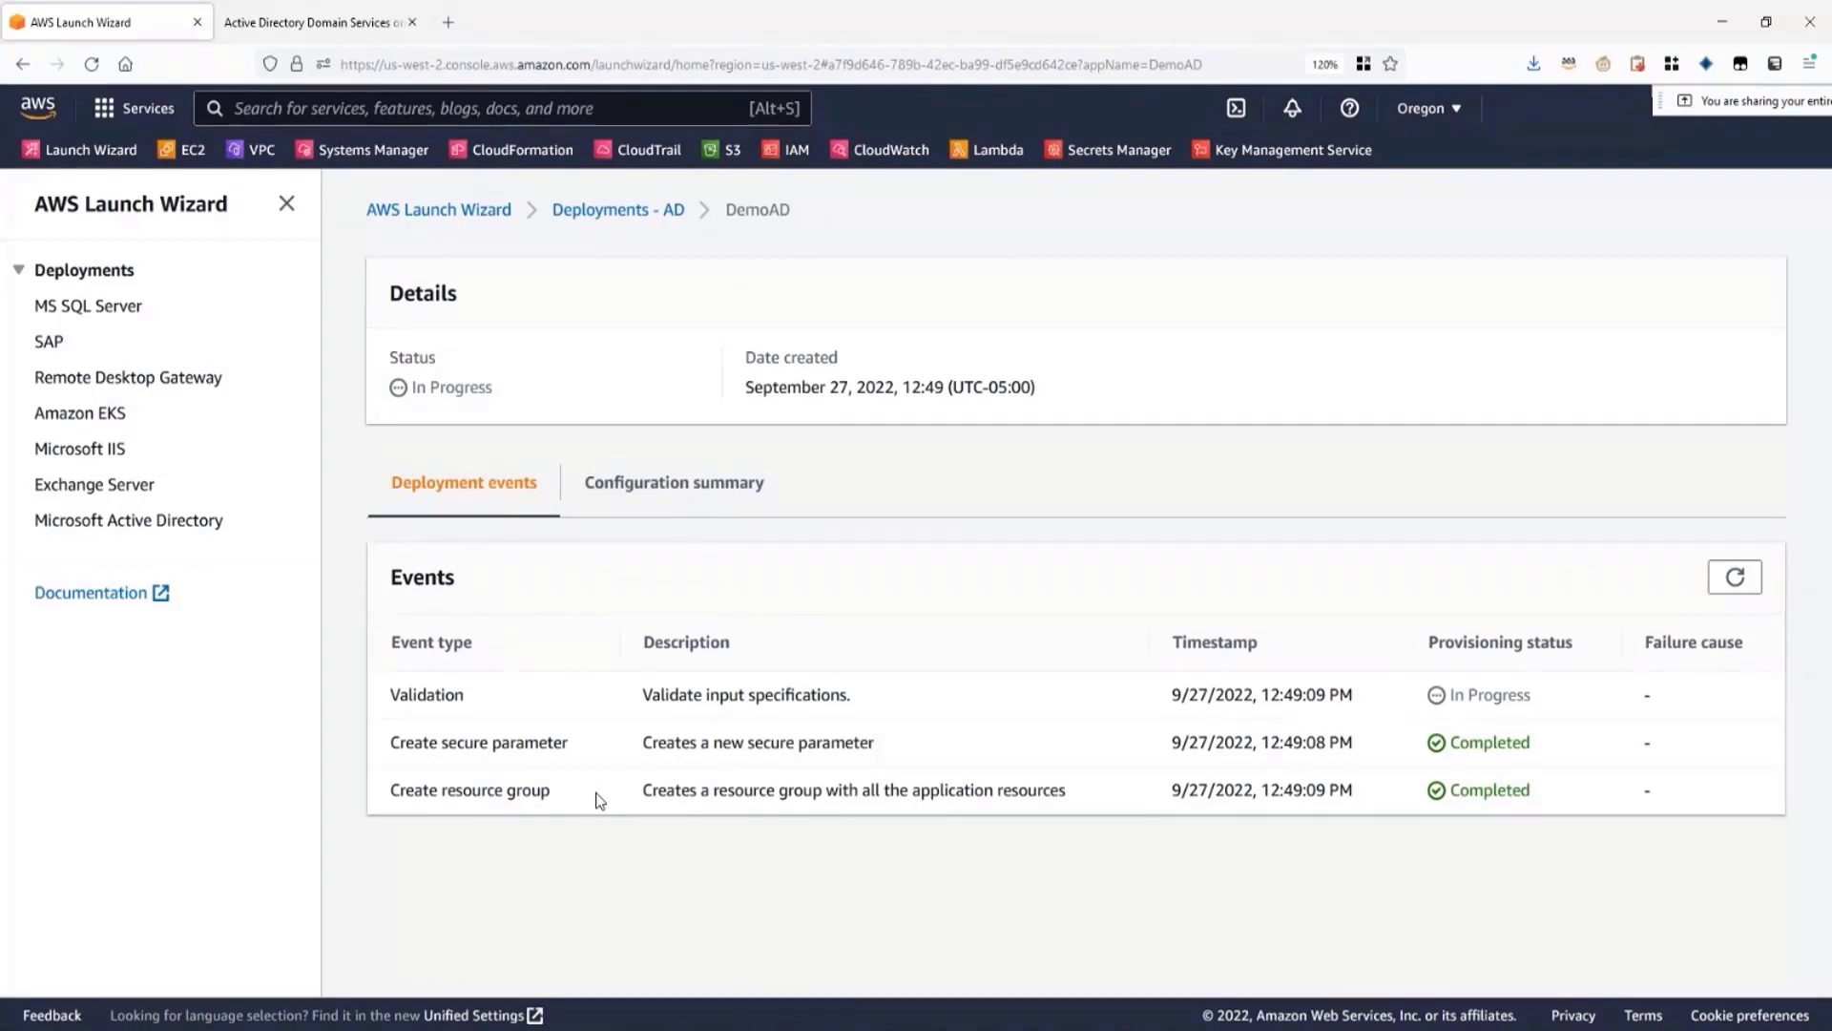
left_click(663, 512)
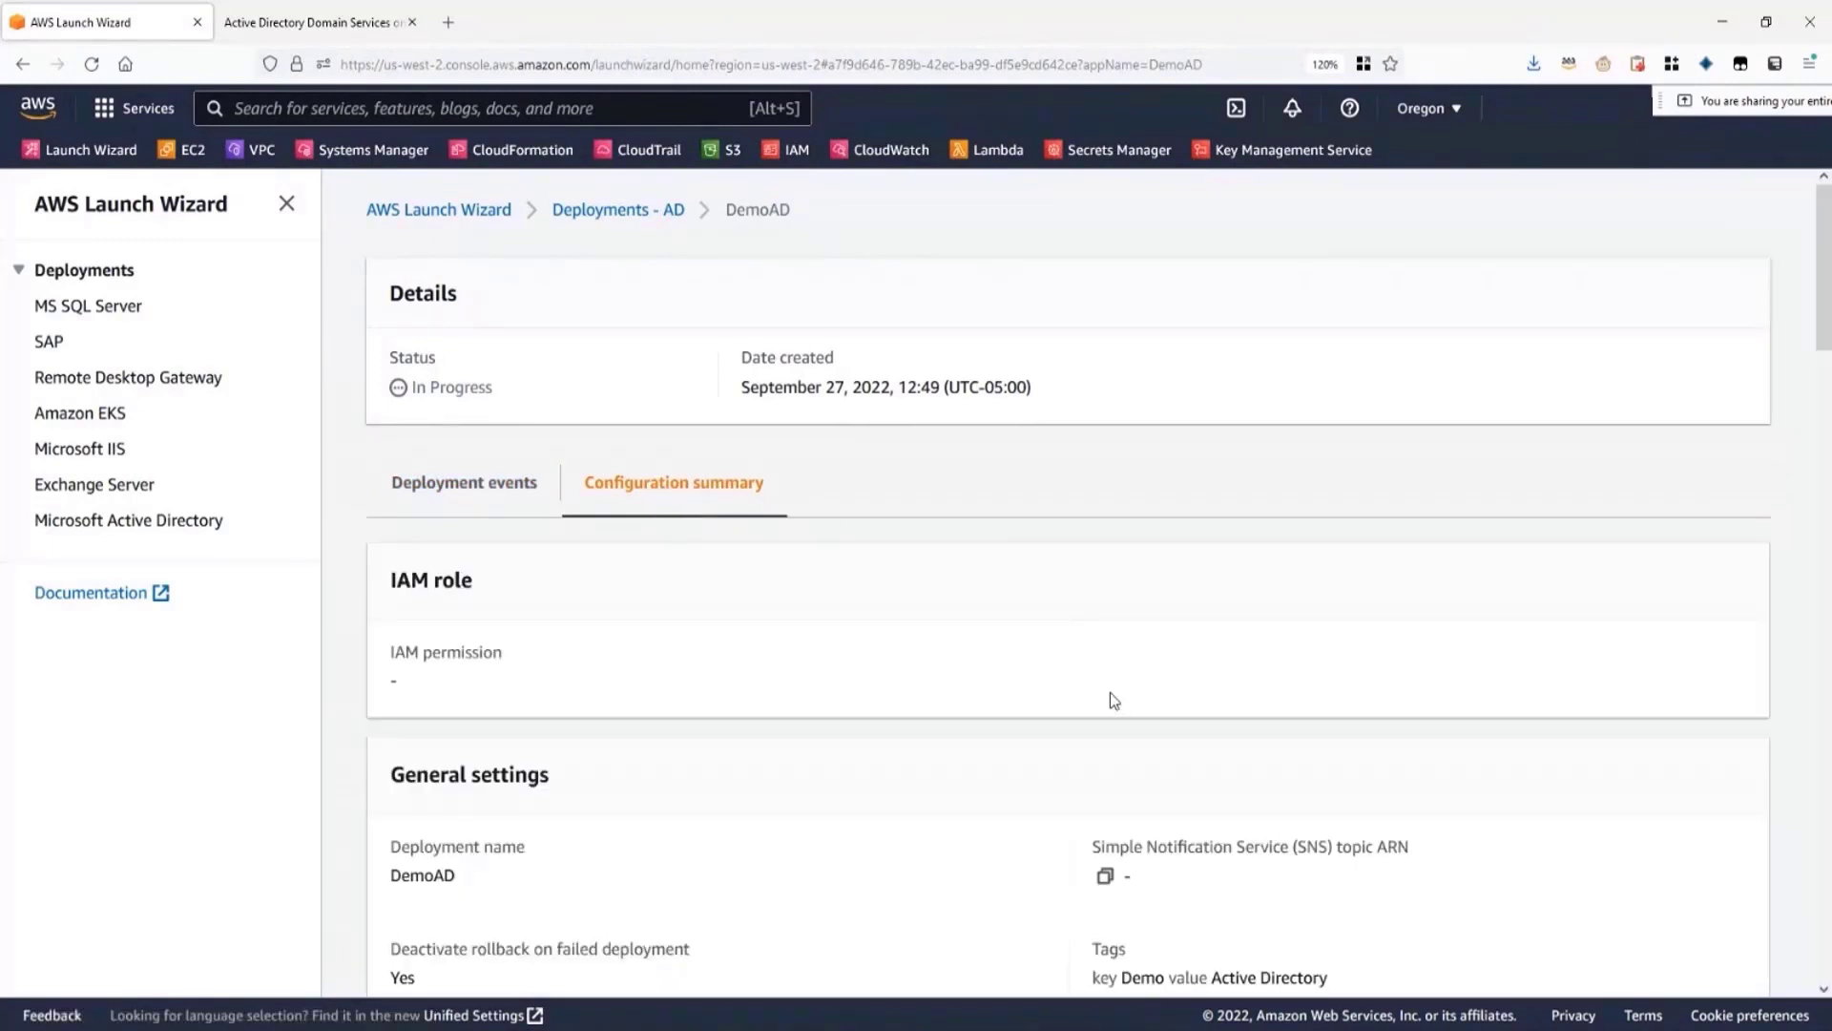
- Review the DemoAD configuration summary from the general and network settings through storage, compute and post-deployment steps
scroll(1045, 687, "down", 2)
scroll(1047, 687, "down", 4)
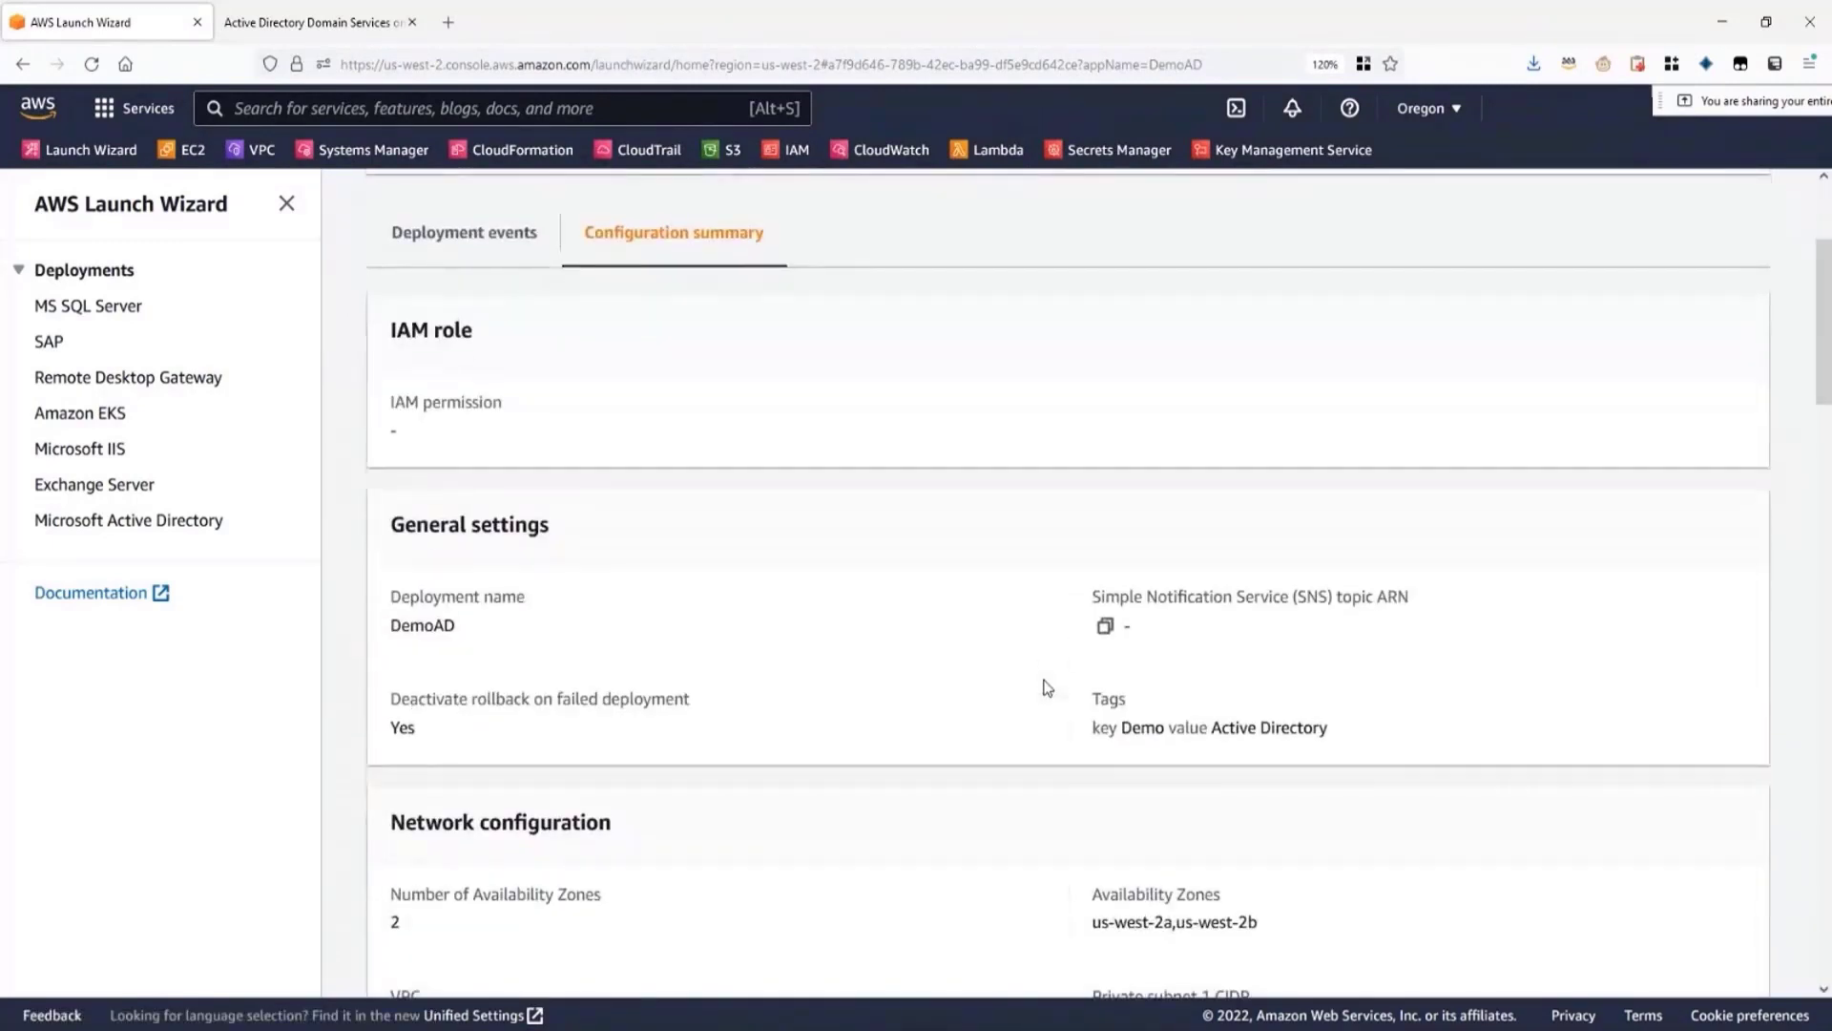
scroll(1047, 687, "down", 9)
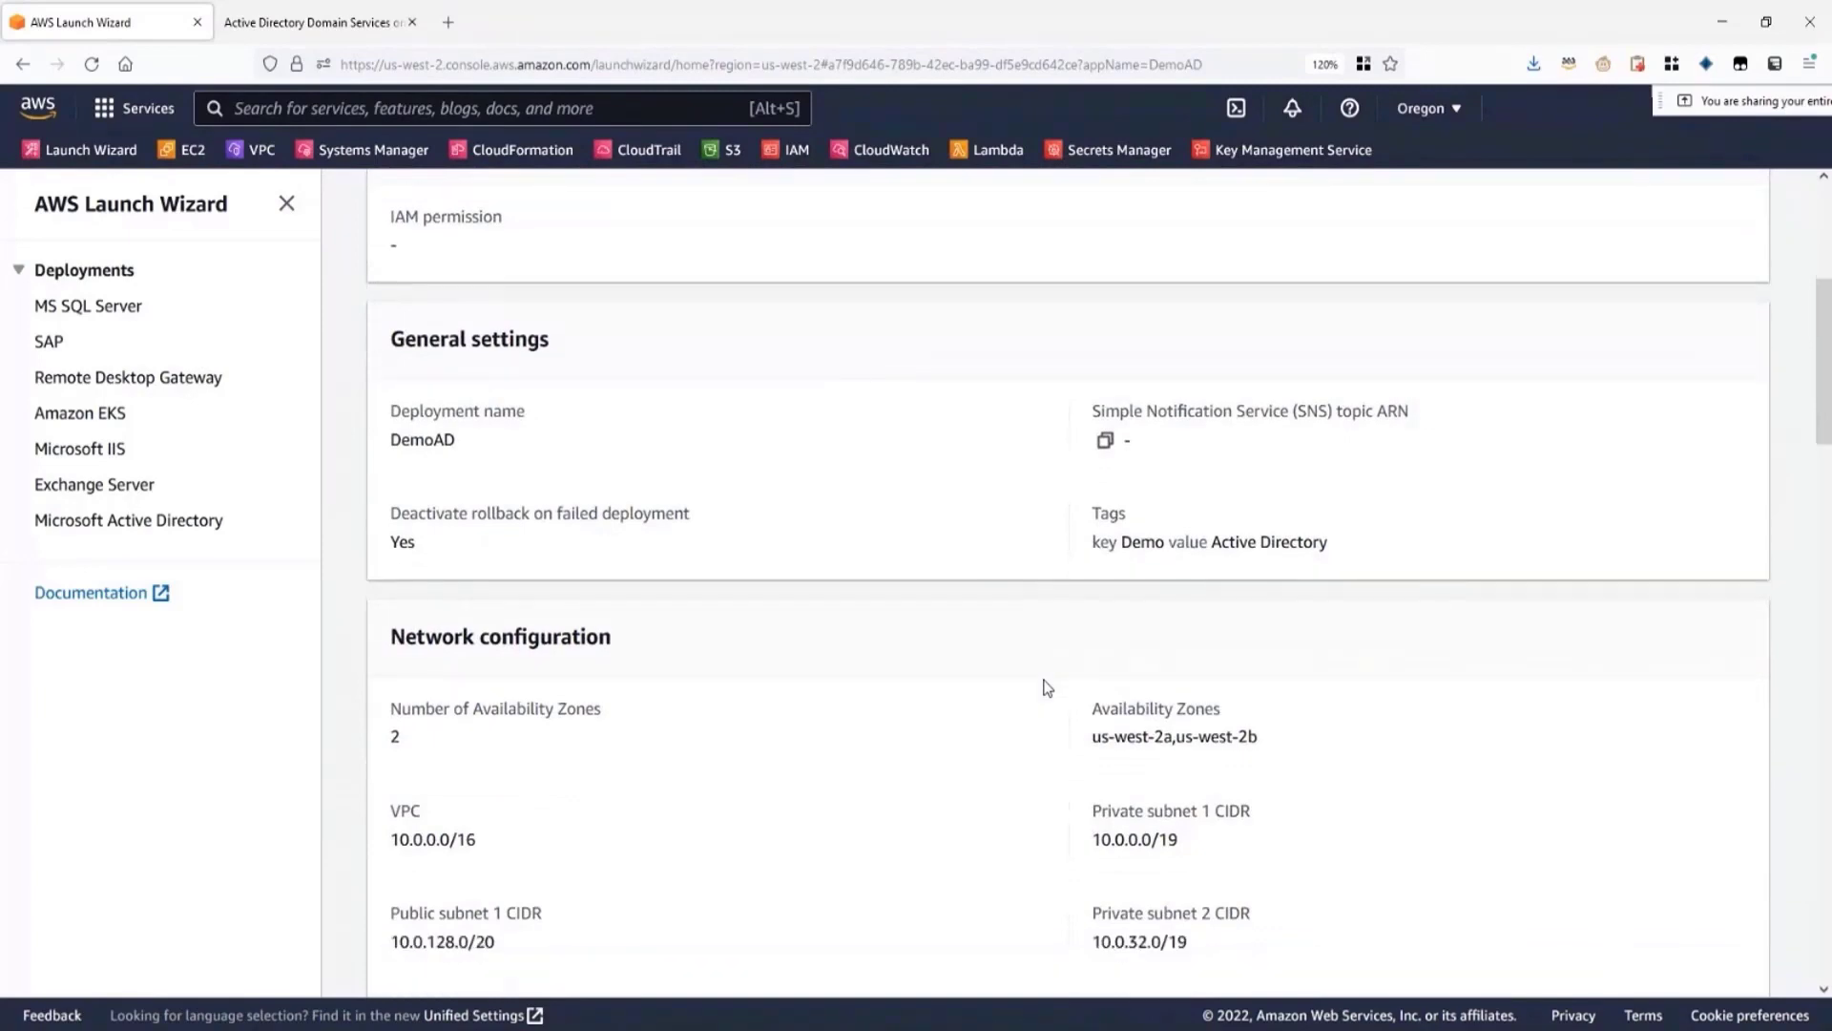
scroll(1047, 688, "down", 16)
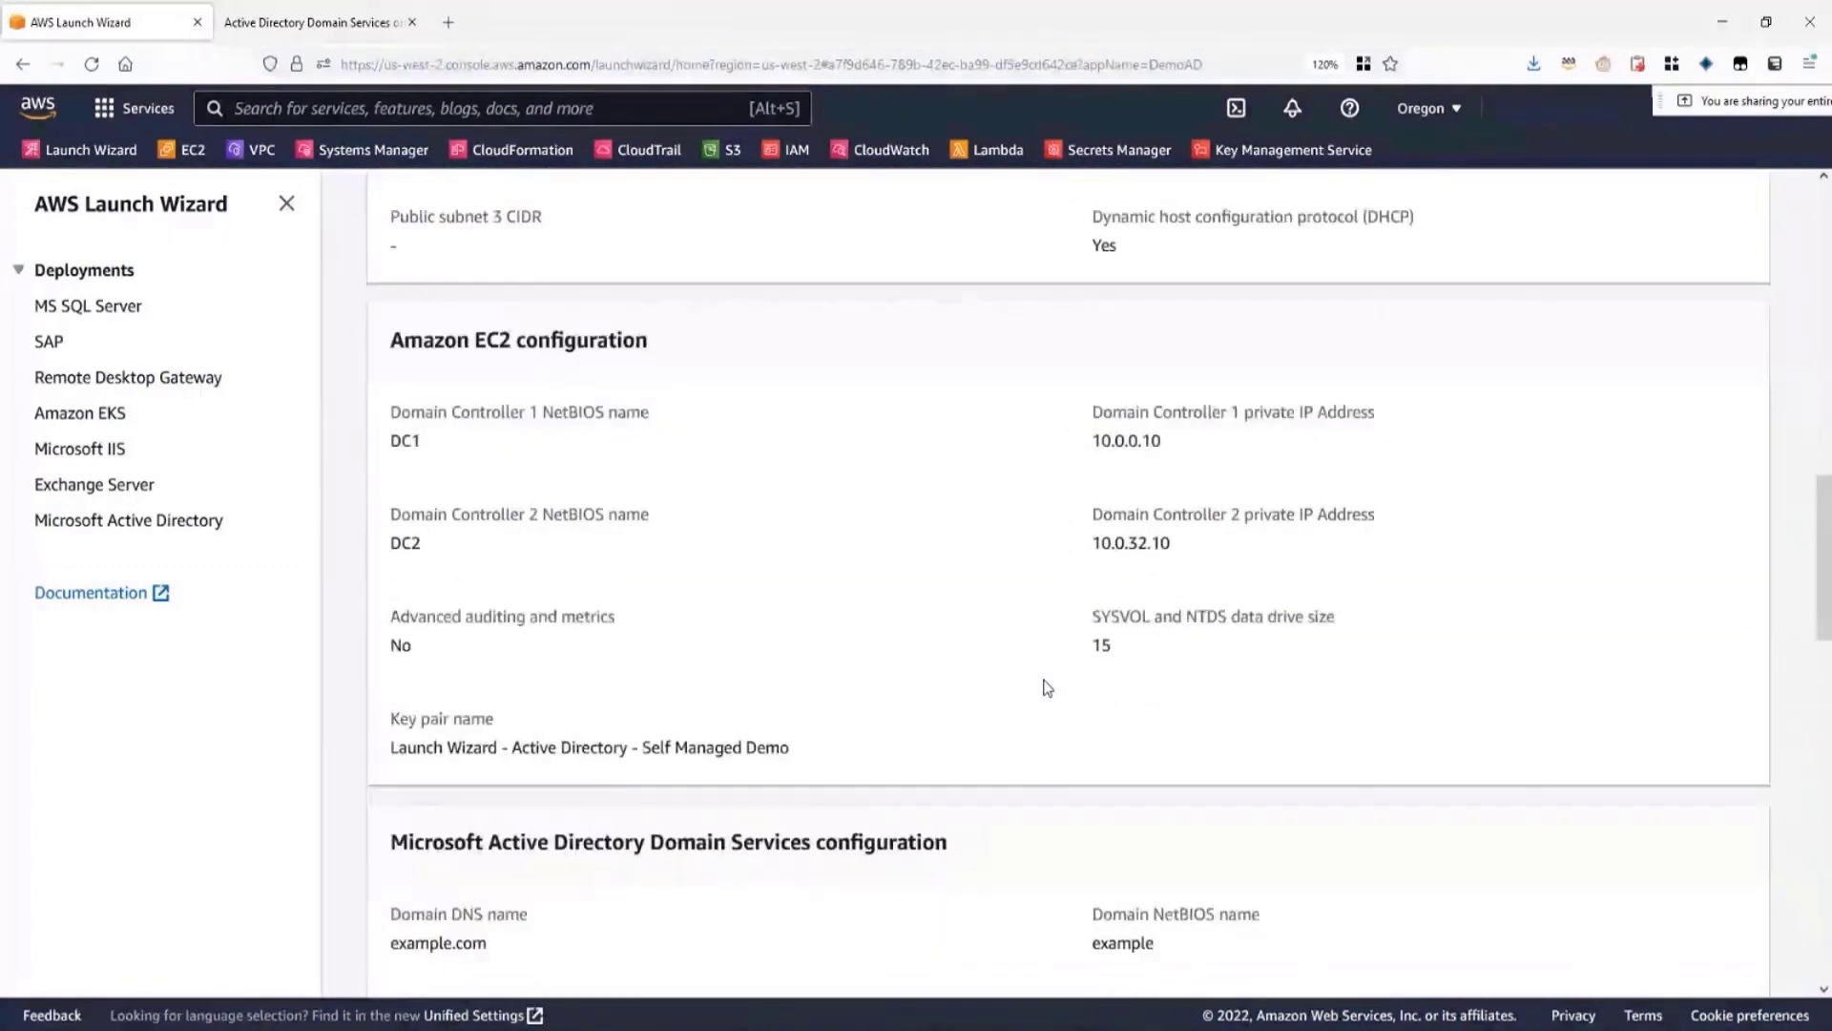
scroll(1046, 687, "down", 2)
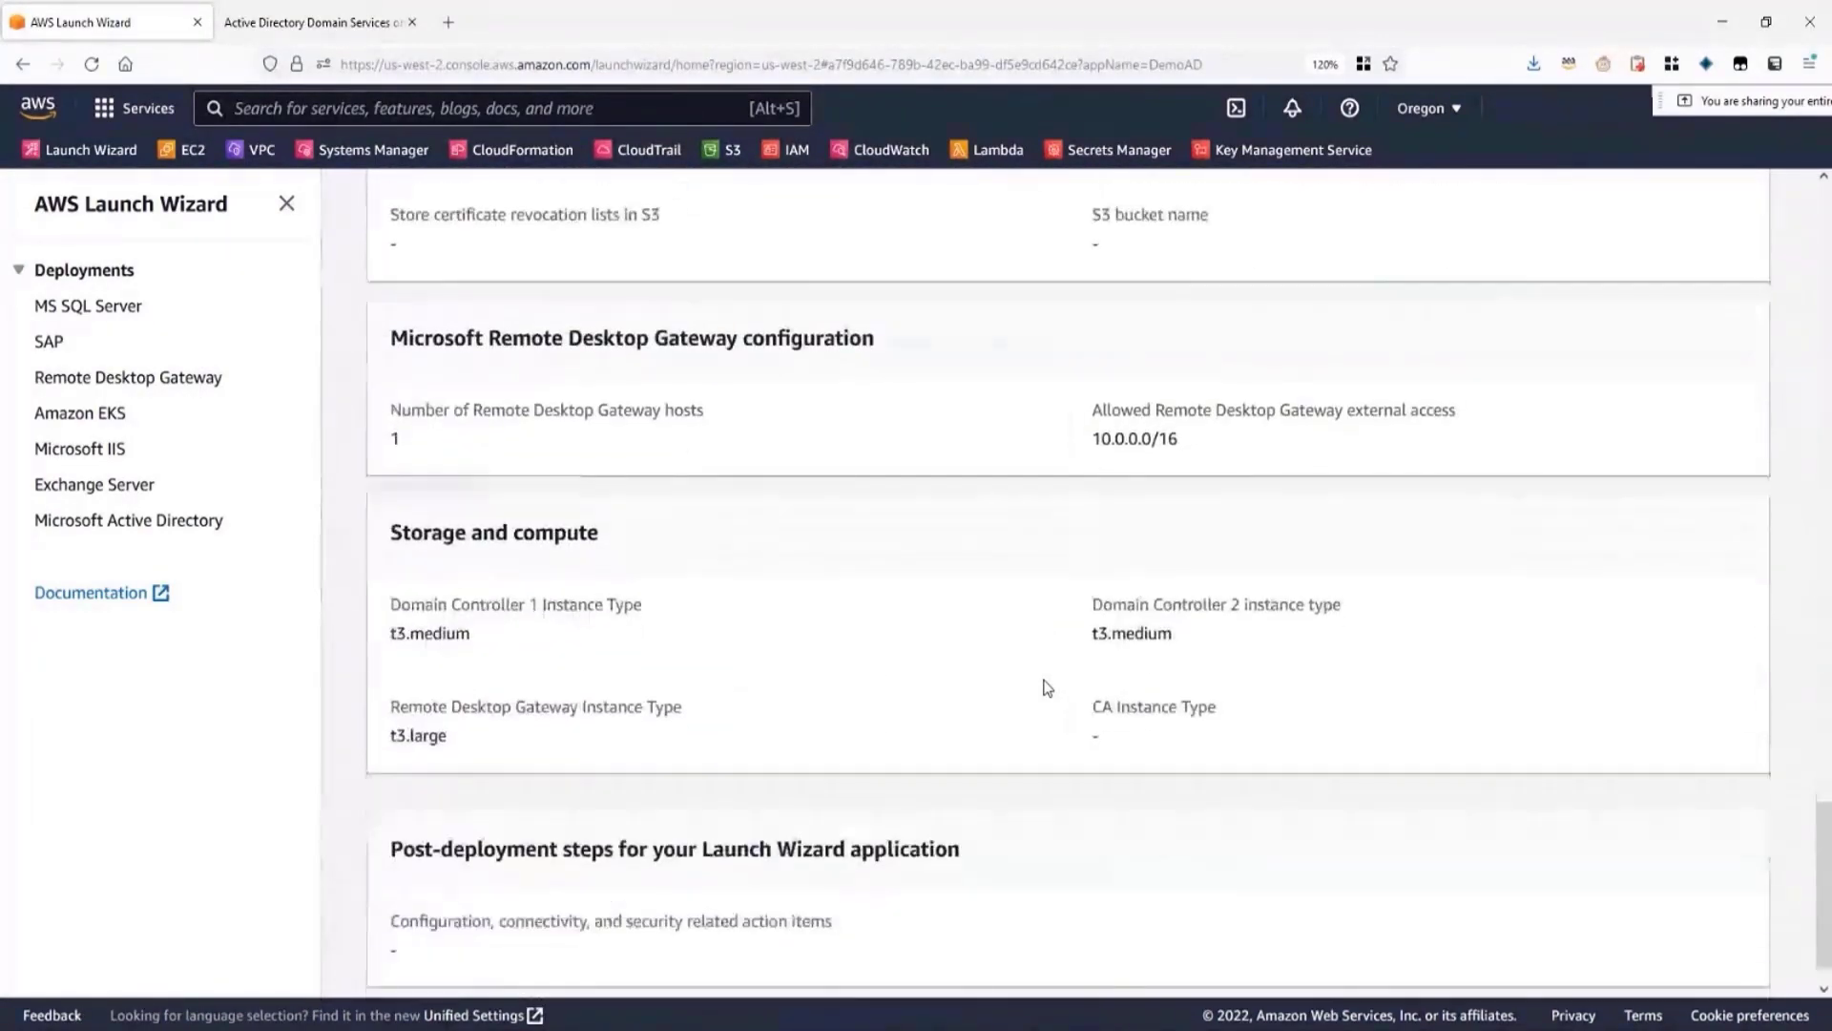
scroll(1047, 688, "up", 18)
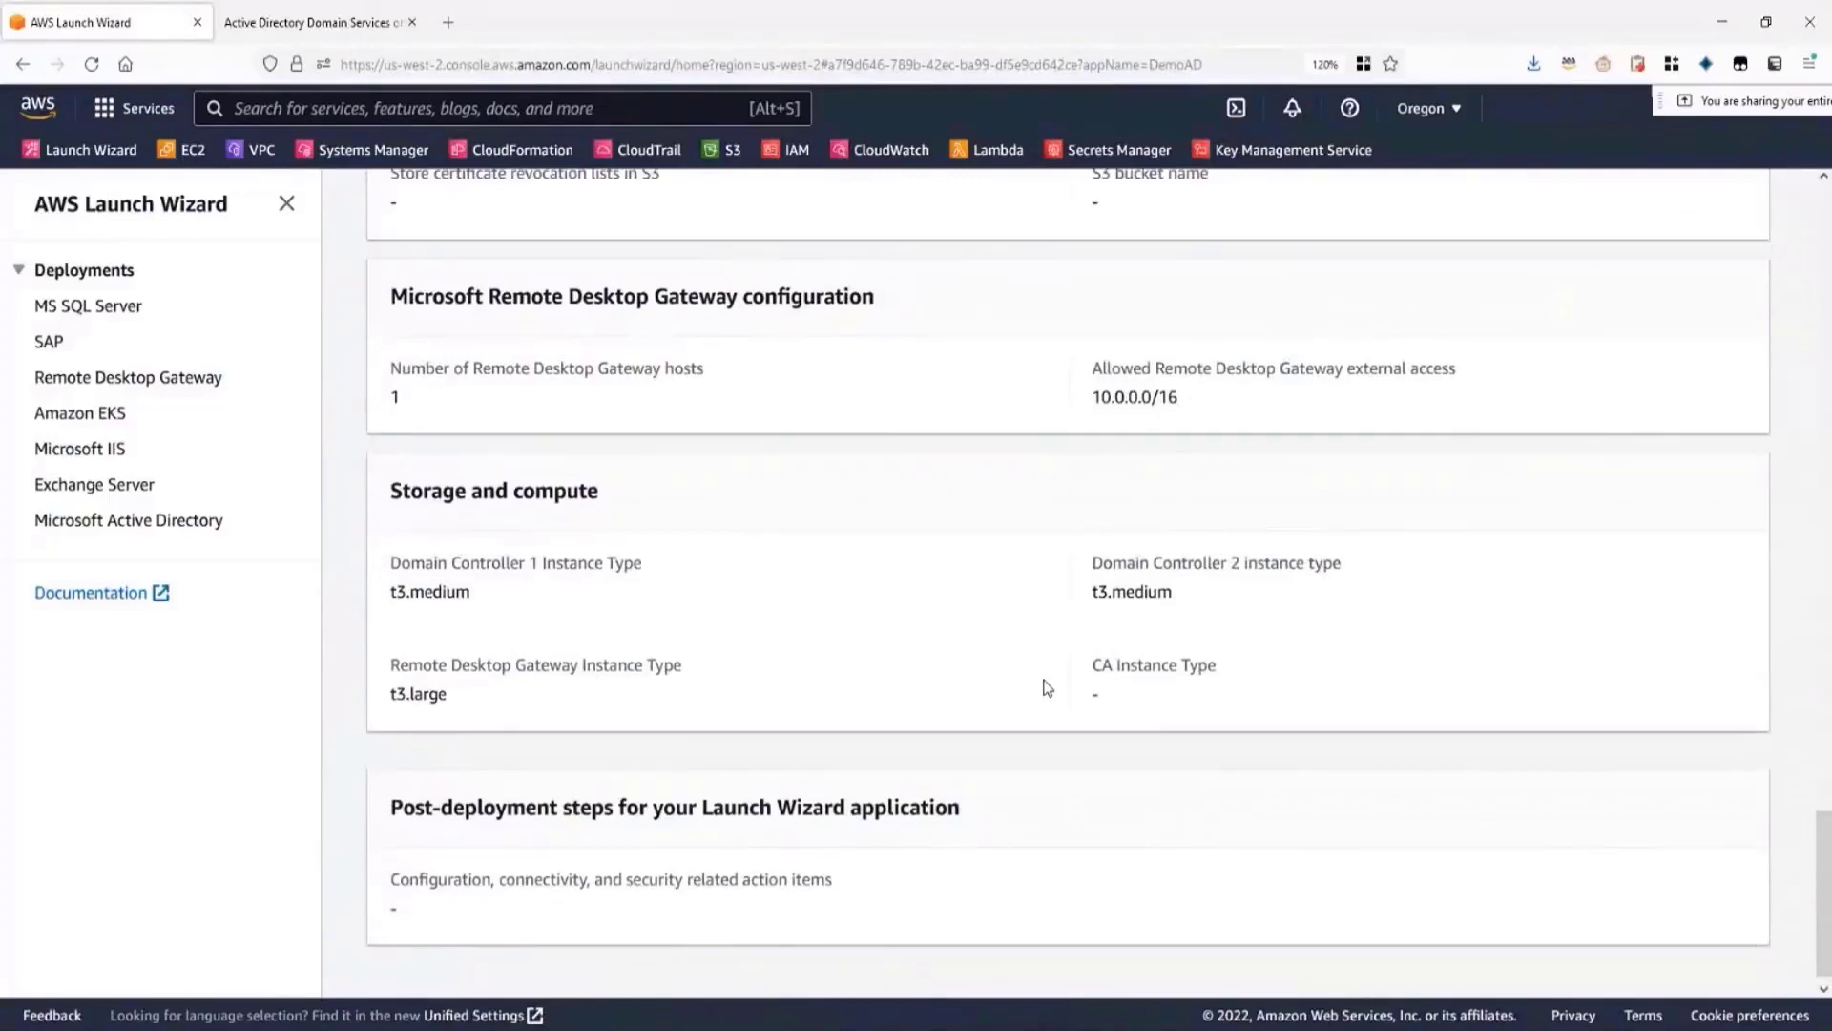
scroll(1047, 687, "up", 12)
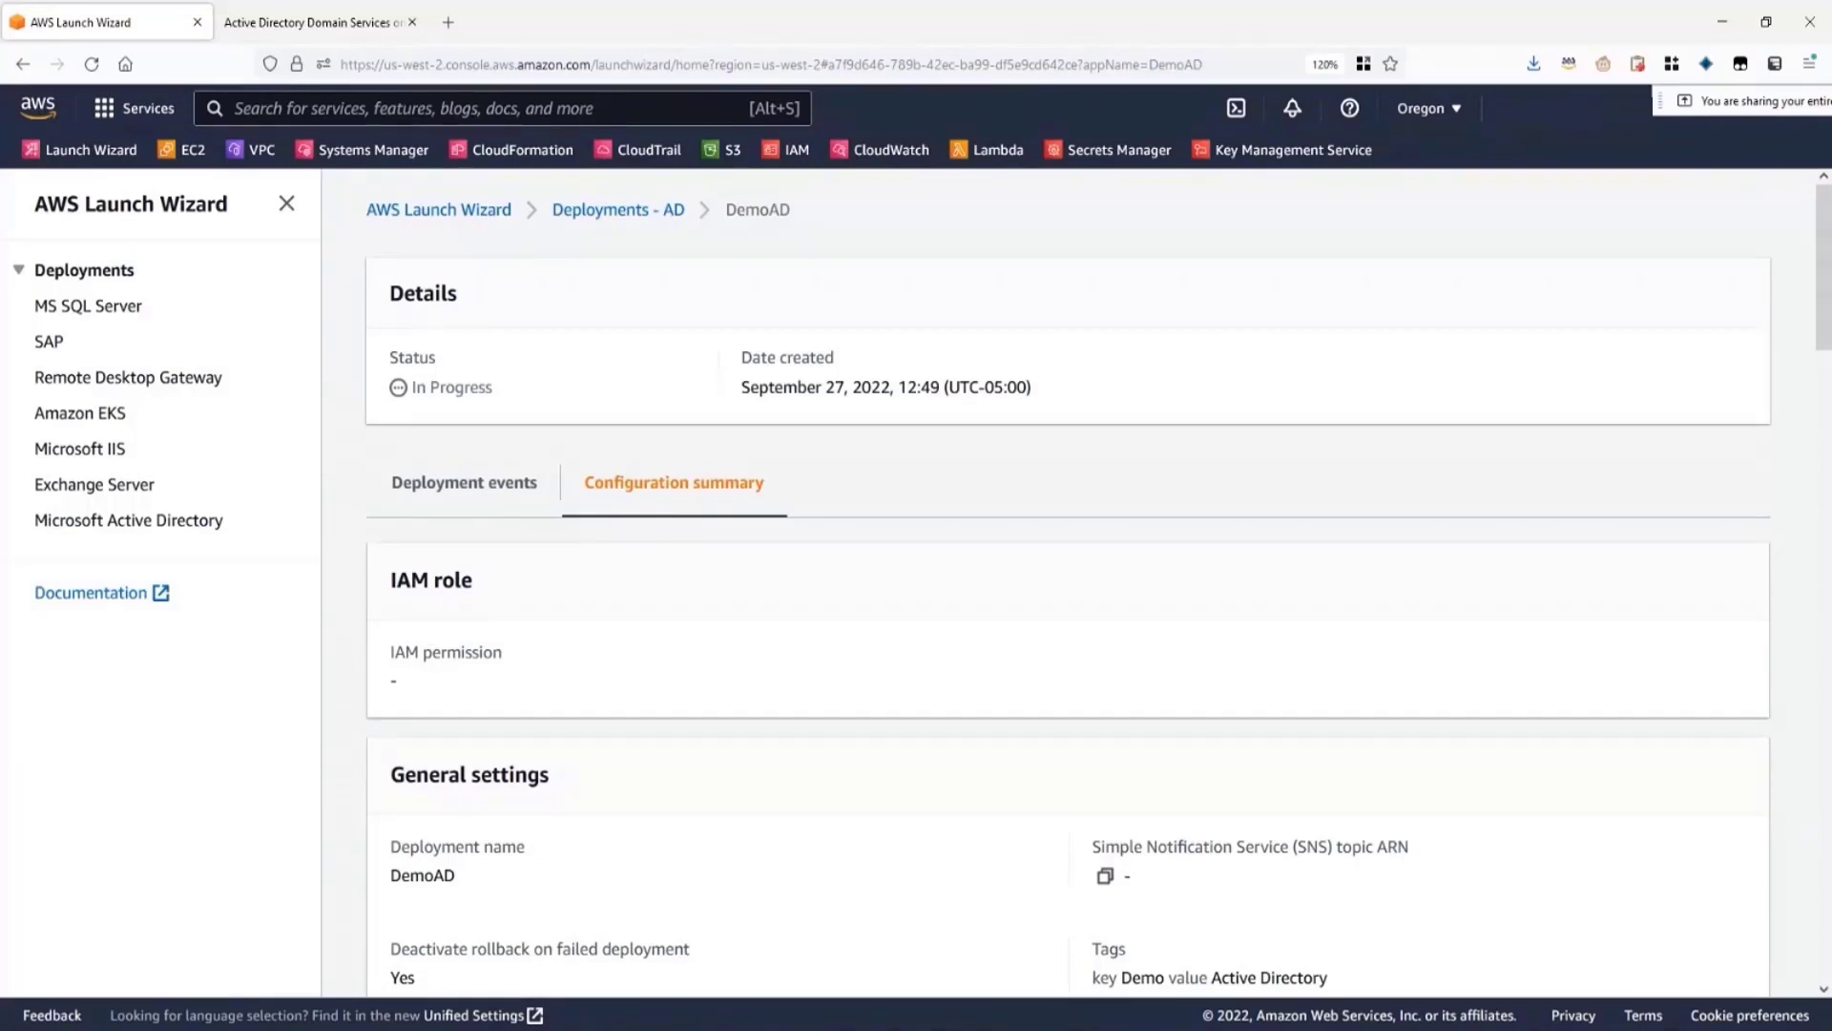
- Return to the Microsoft Active Directory deployments, open DemoSelfAD and review its deployment events
left_click(650, 218)
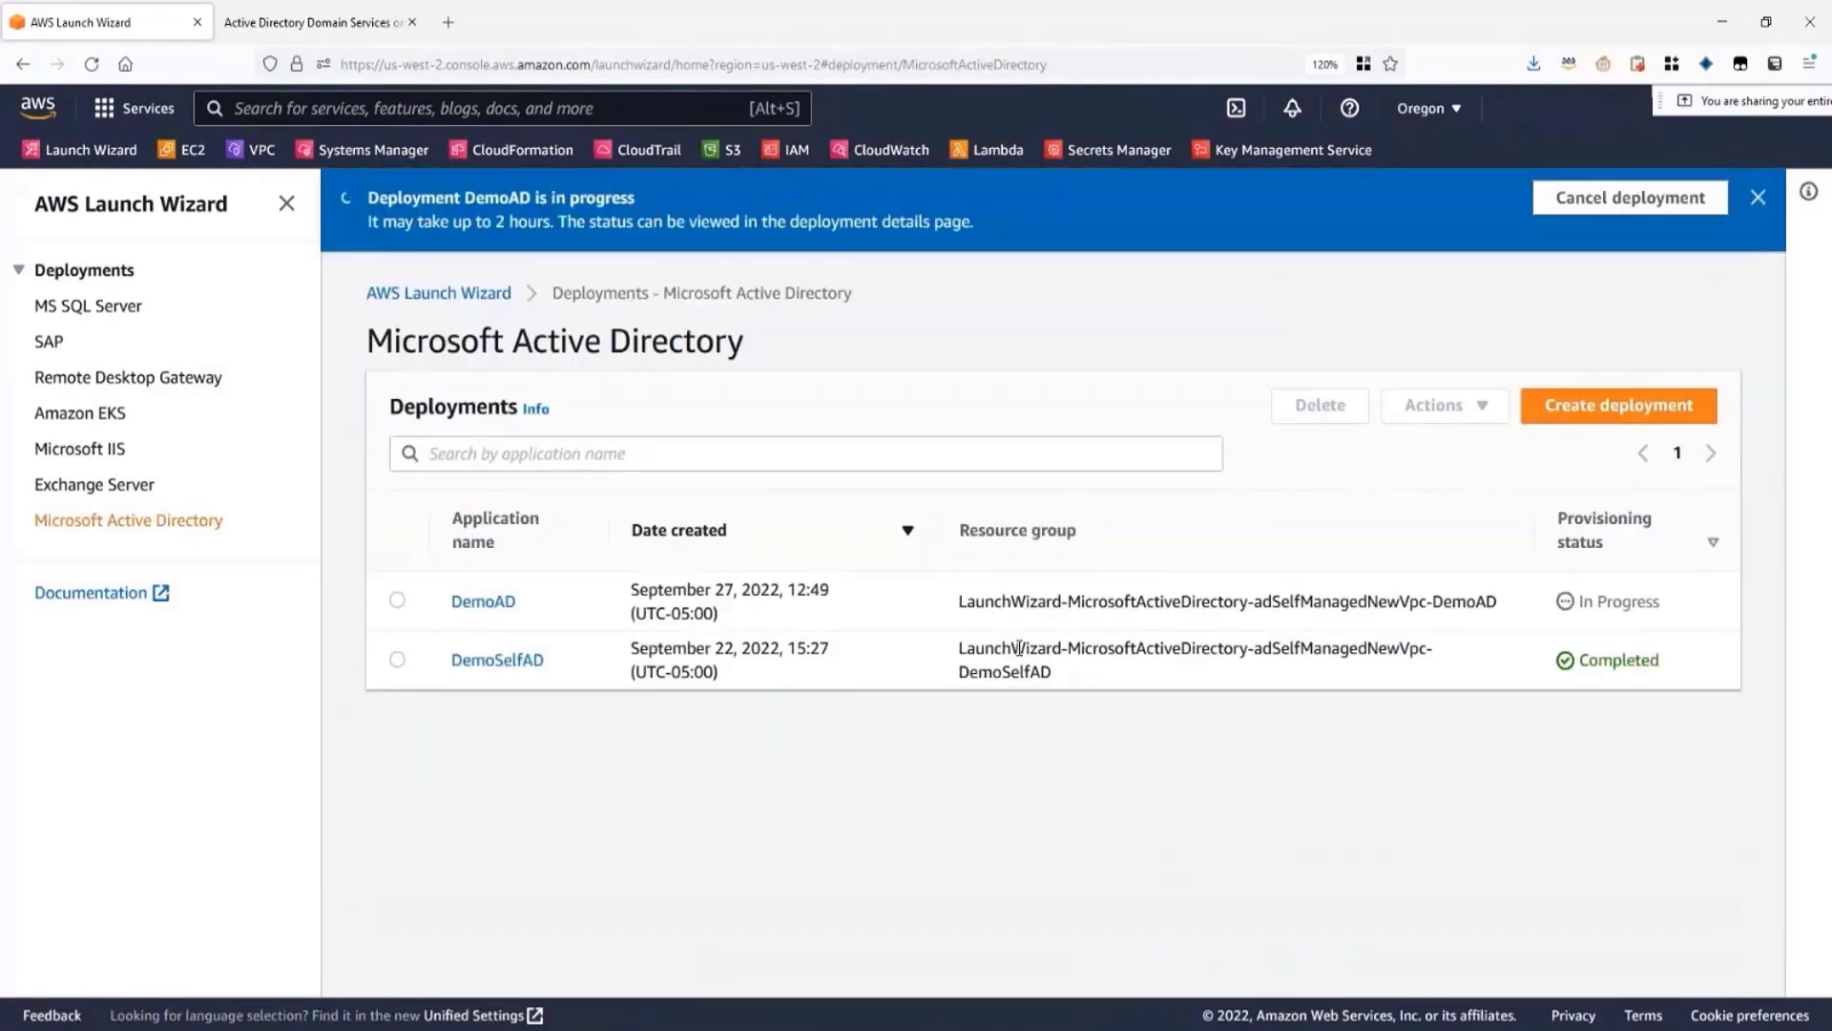
left_click(503, 677)
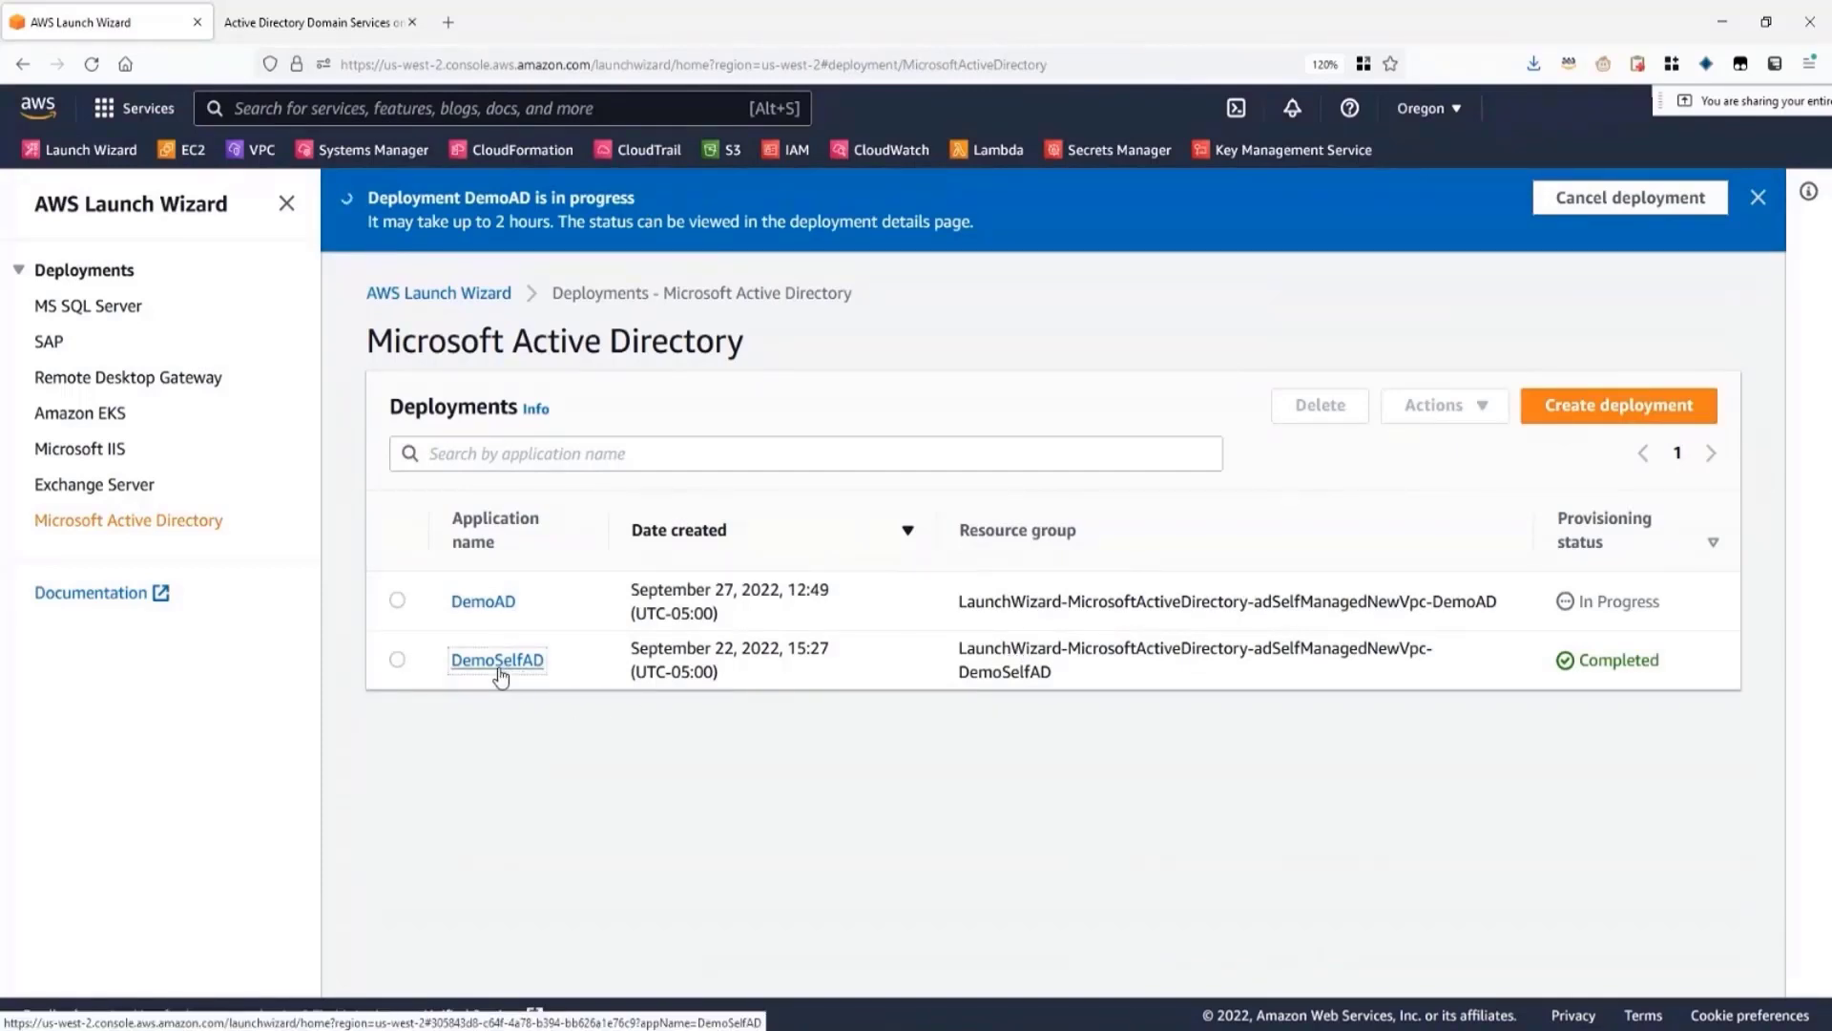
scroll(839, 596, "down", 2)
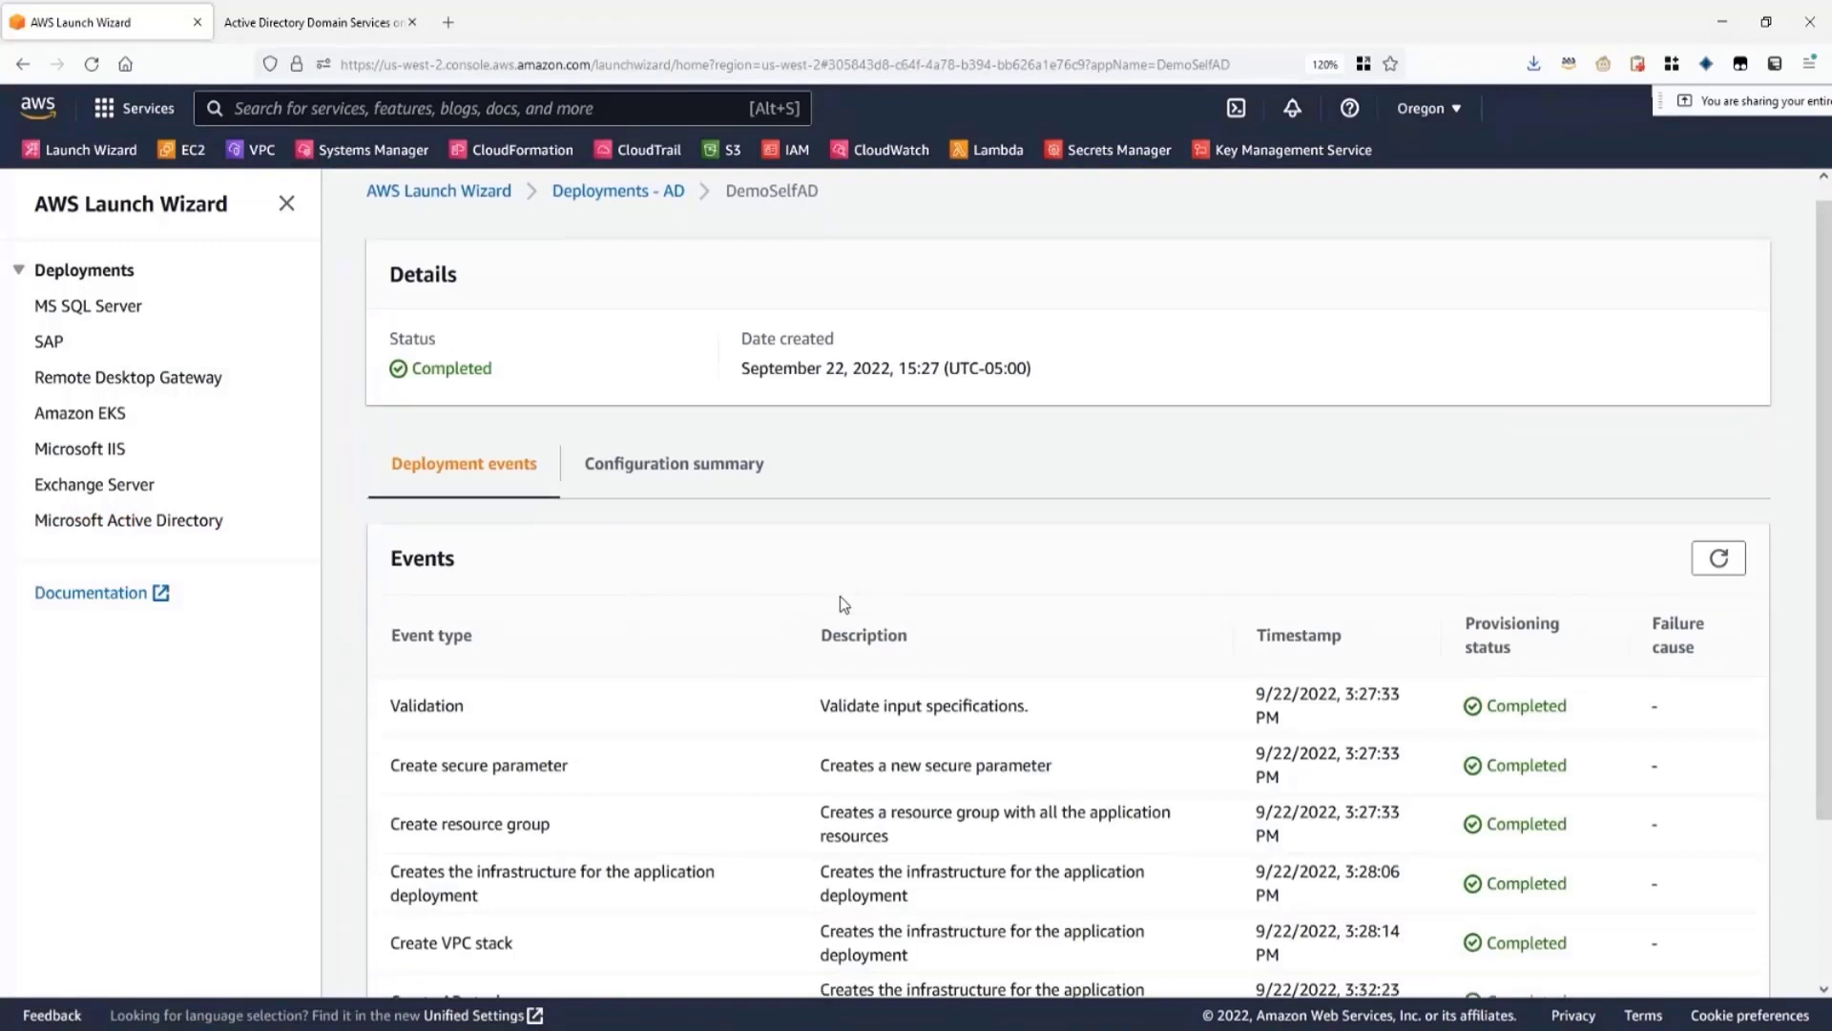
scroll(840, 595, "down", 1)
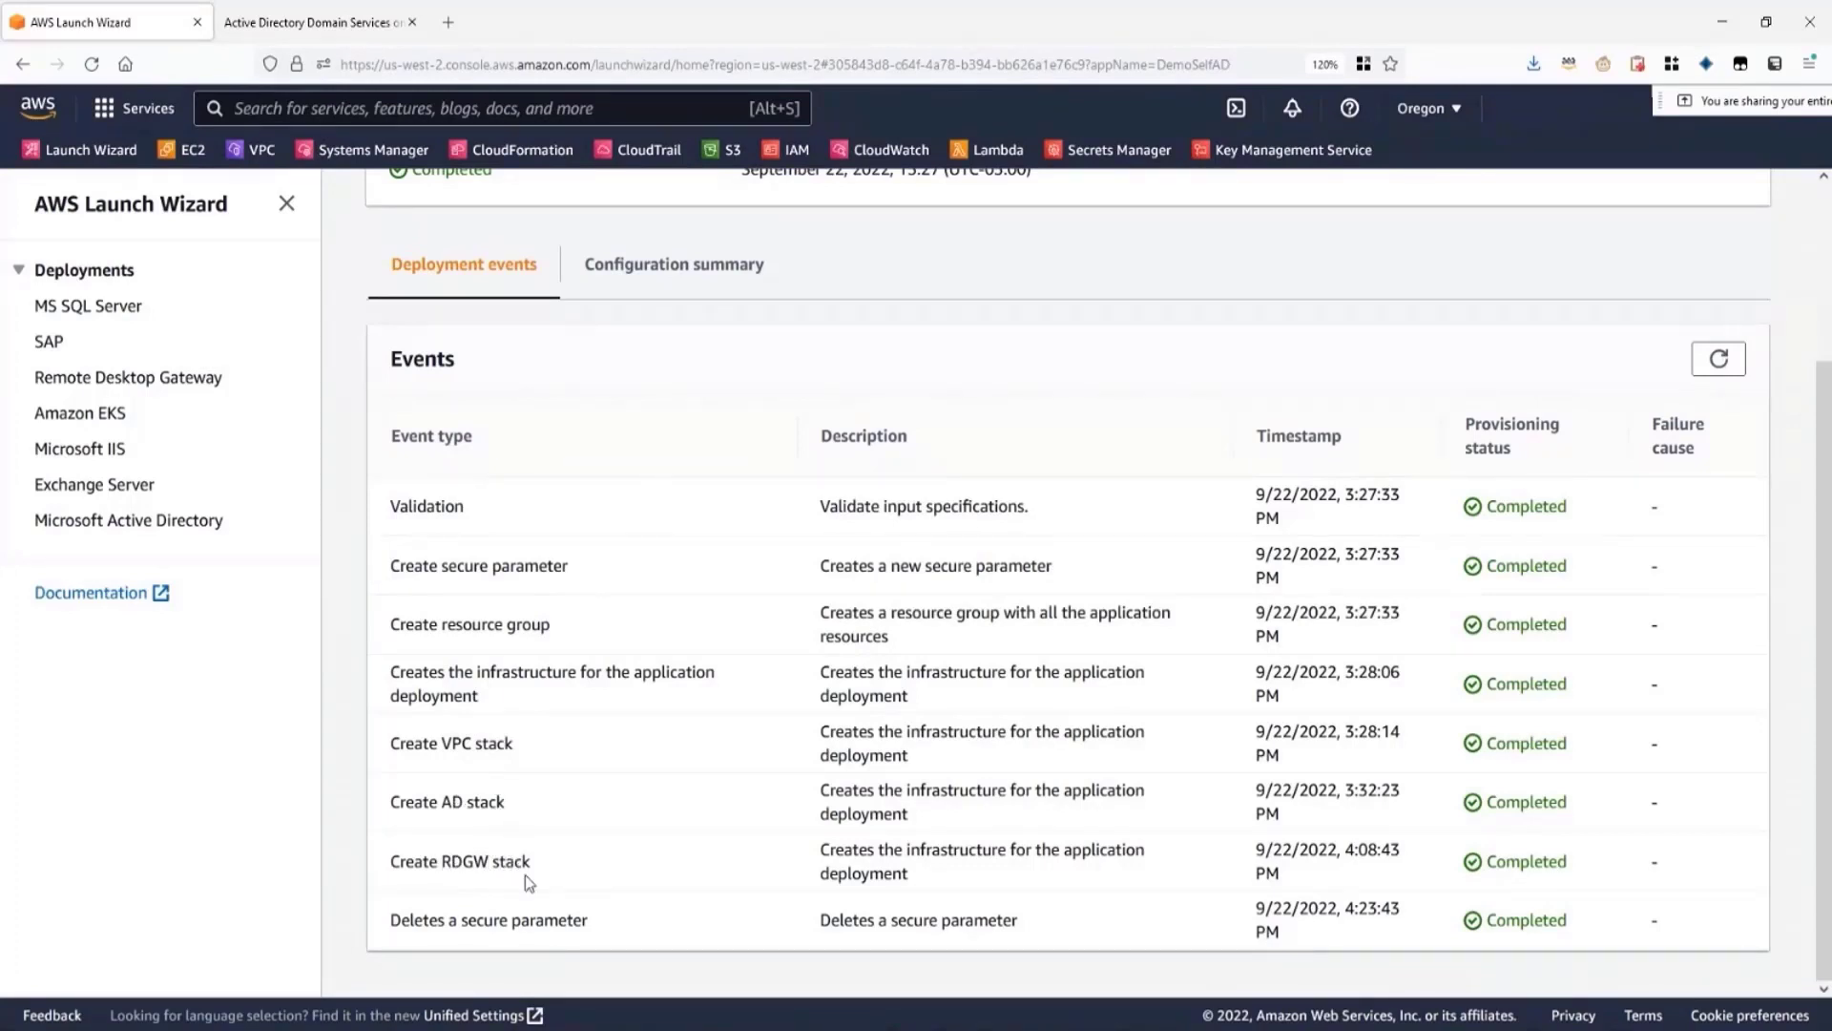
scroll(532, 497, "up", 3)
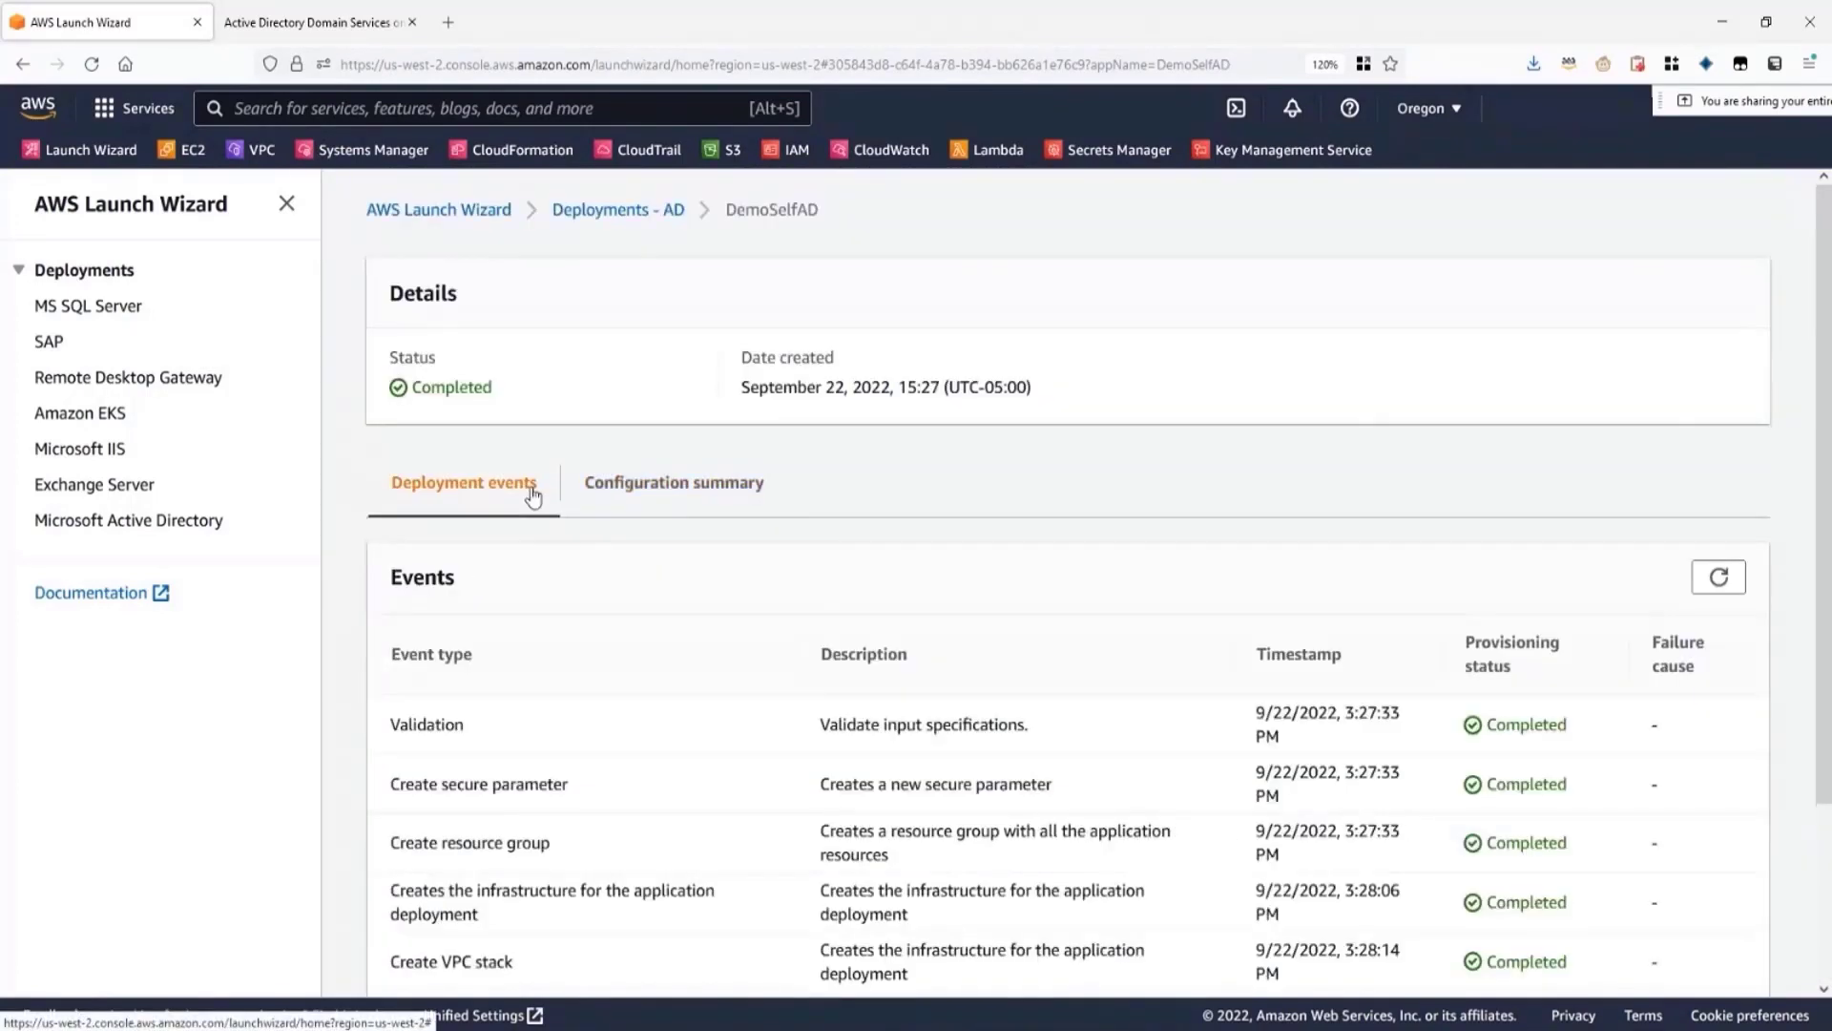
- From the deployments list, view DemoSelfAD's resource group with SSM and switch the region to US West (Oregon)
left_click(635, 212)
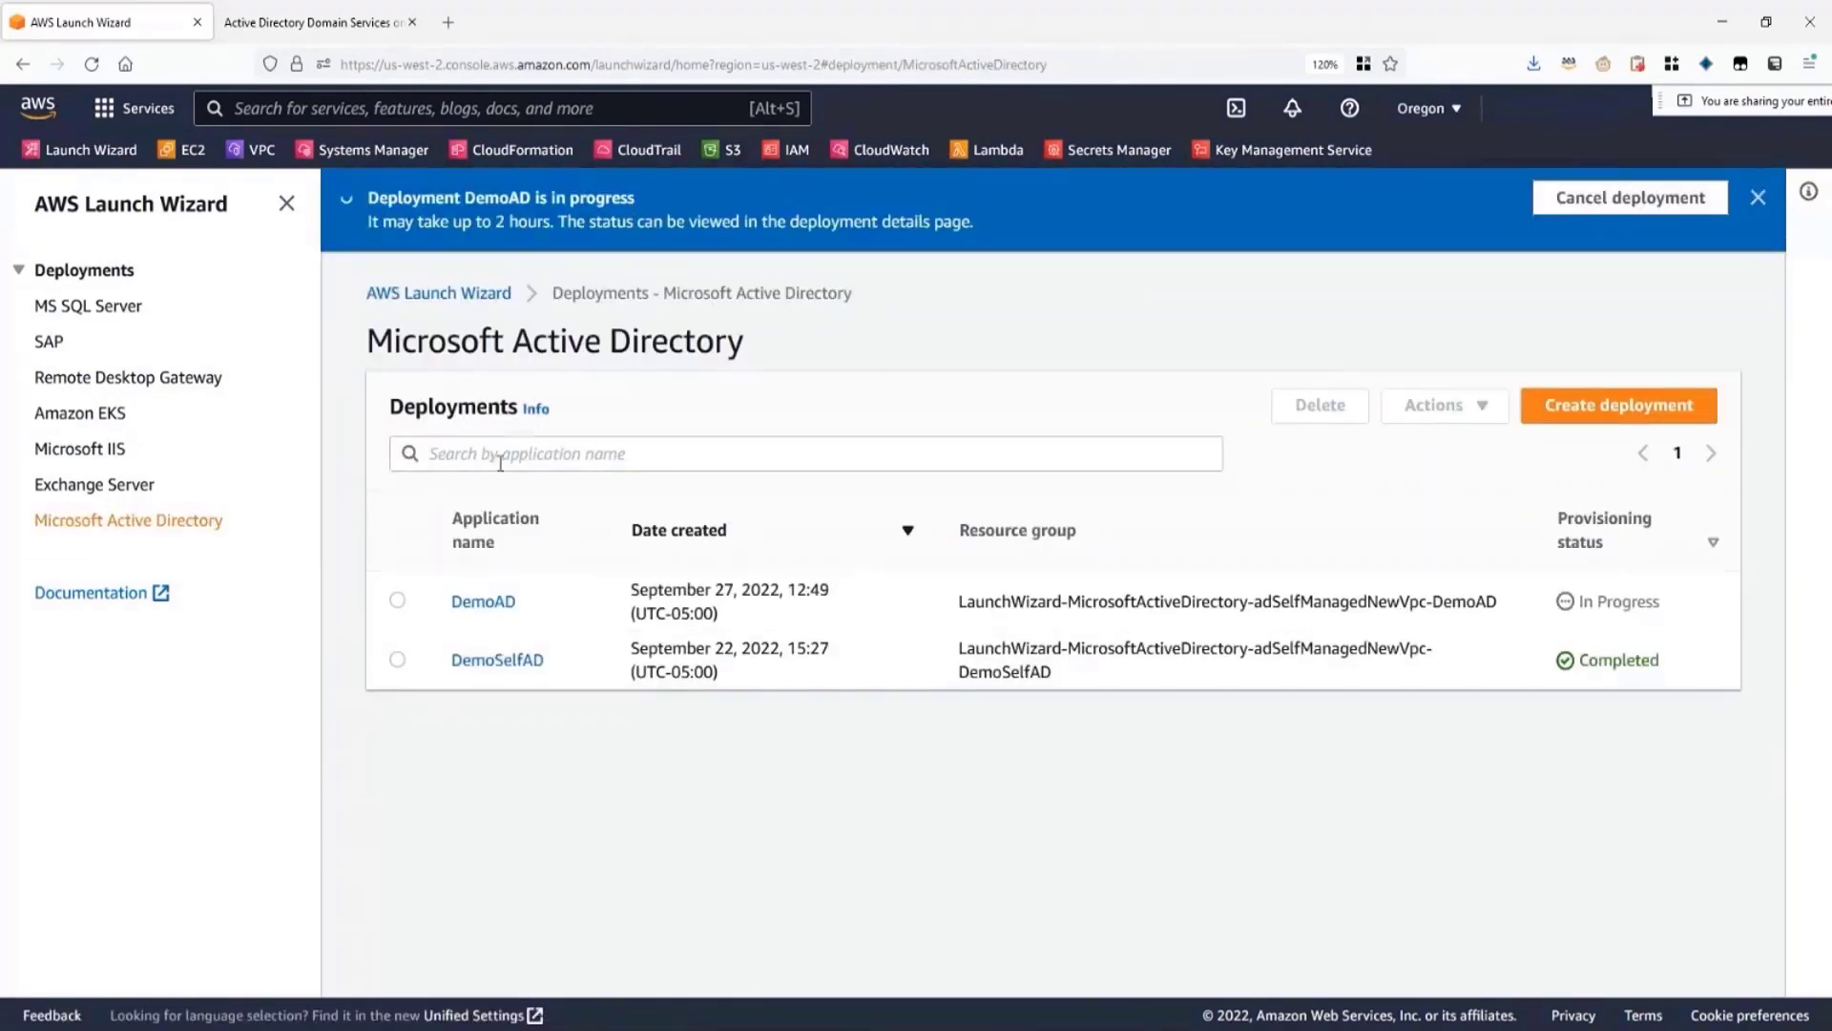
left_click(398, 661)
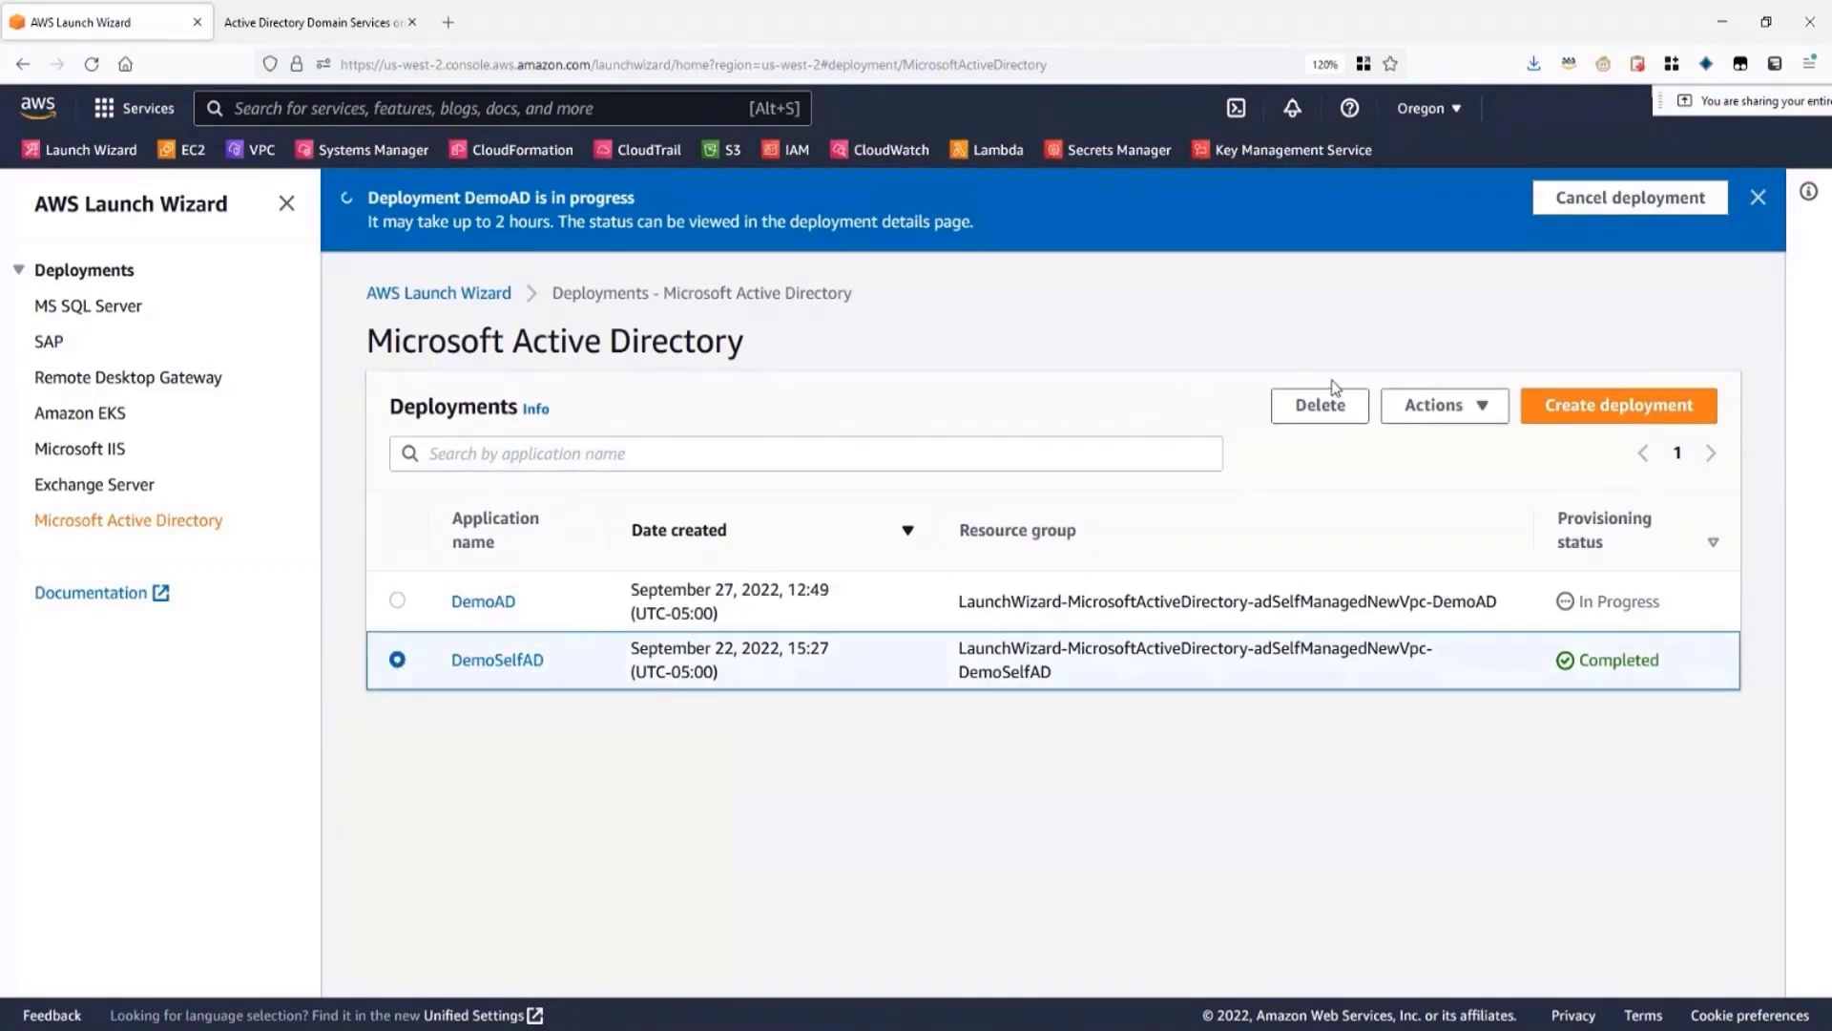
left_click(1475, 422)
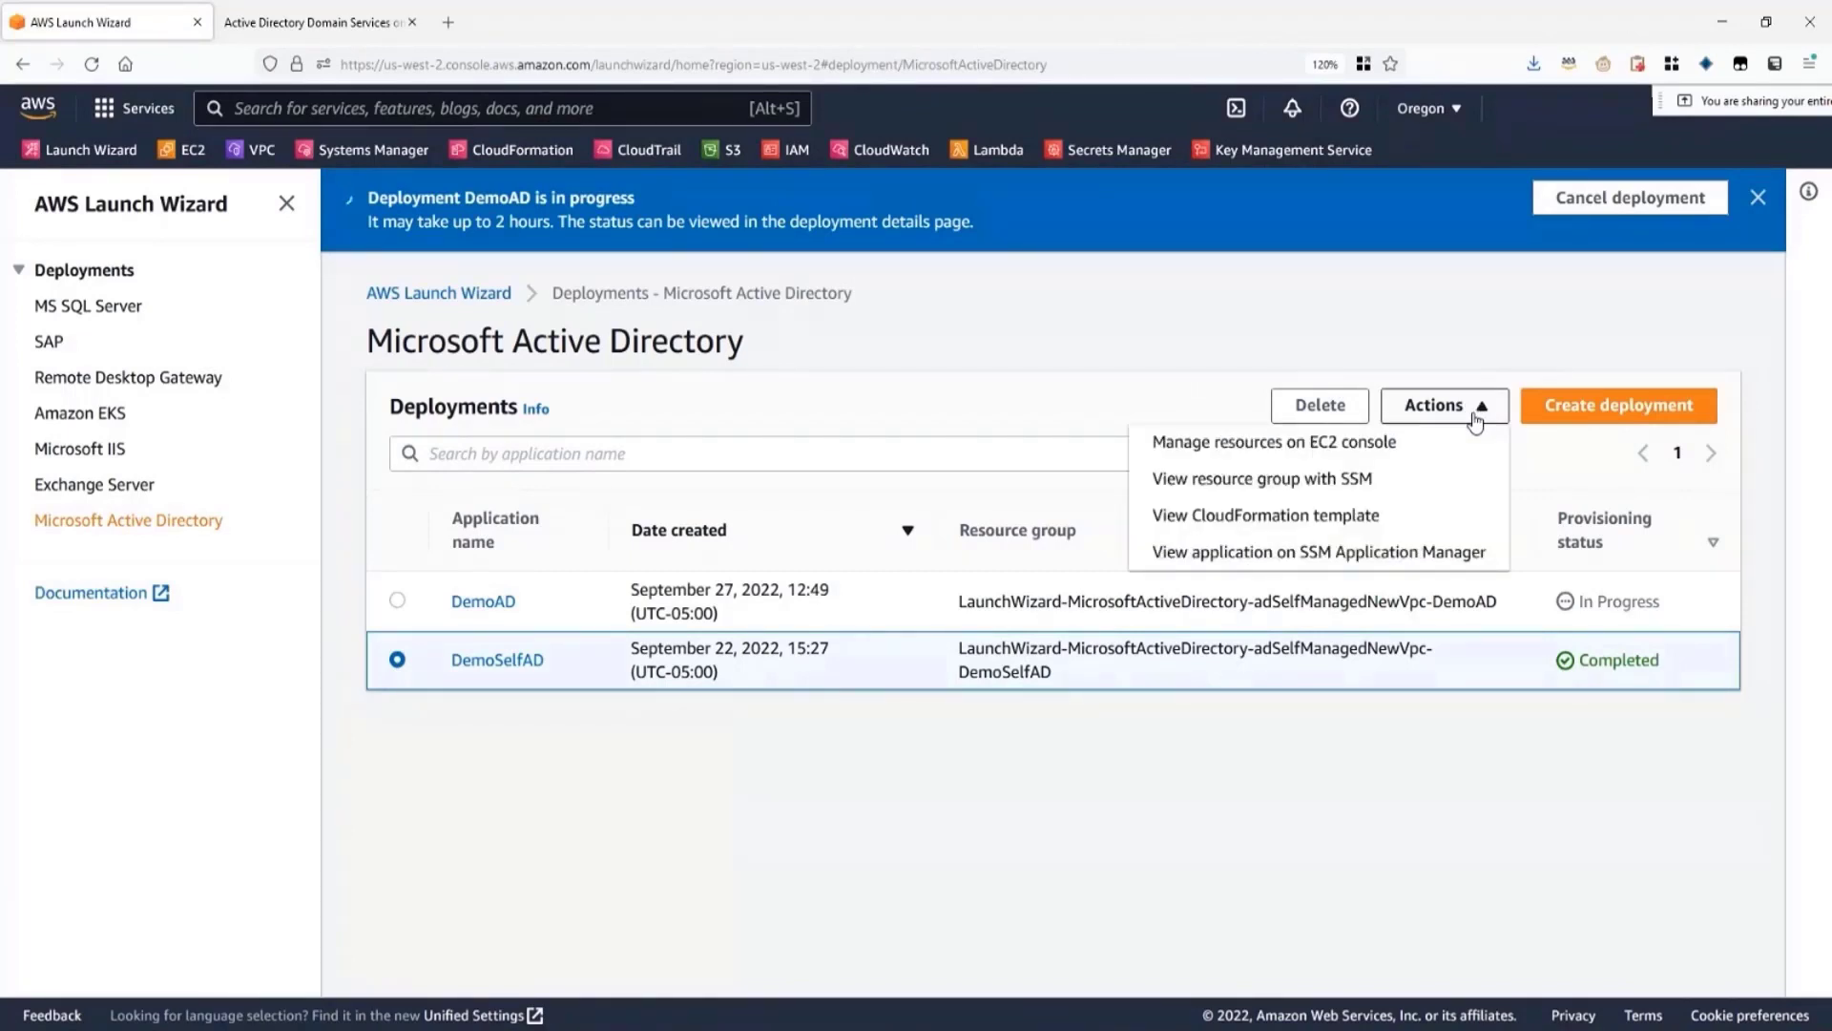
left_click(1431, 482)
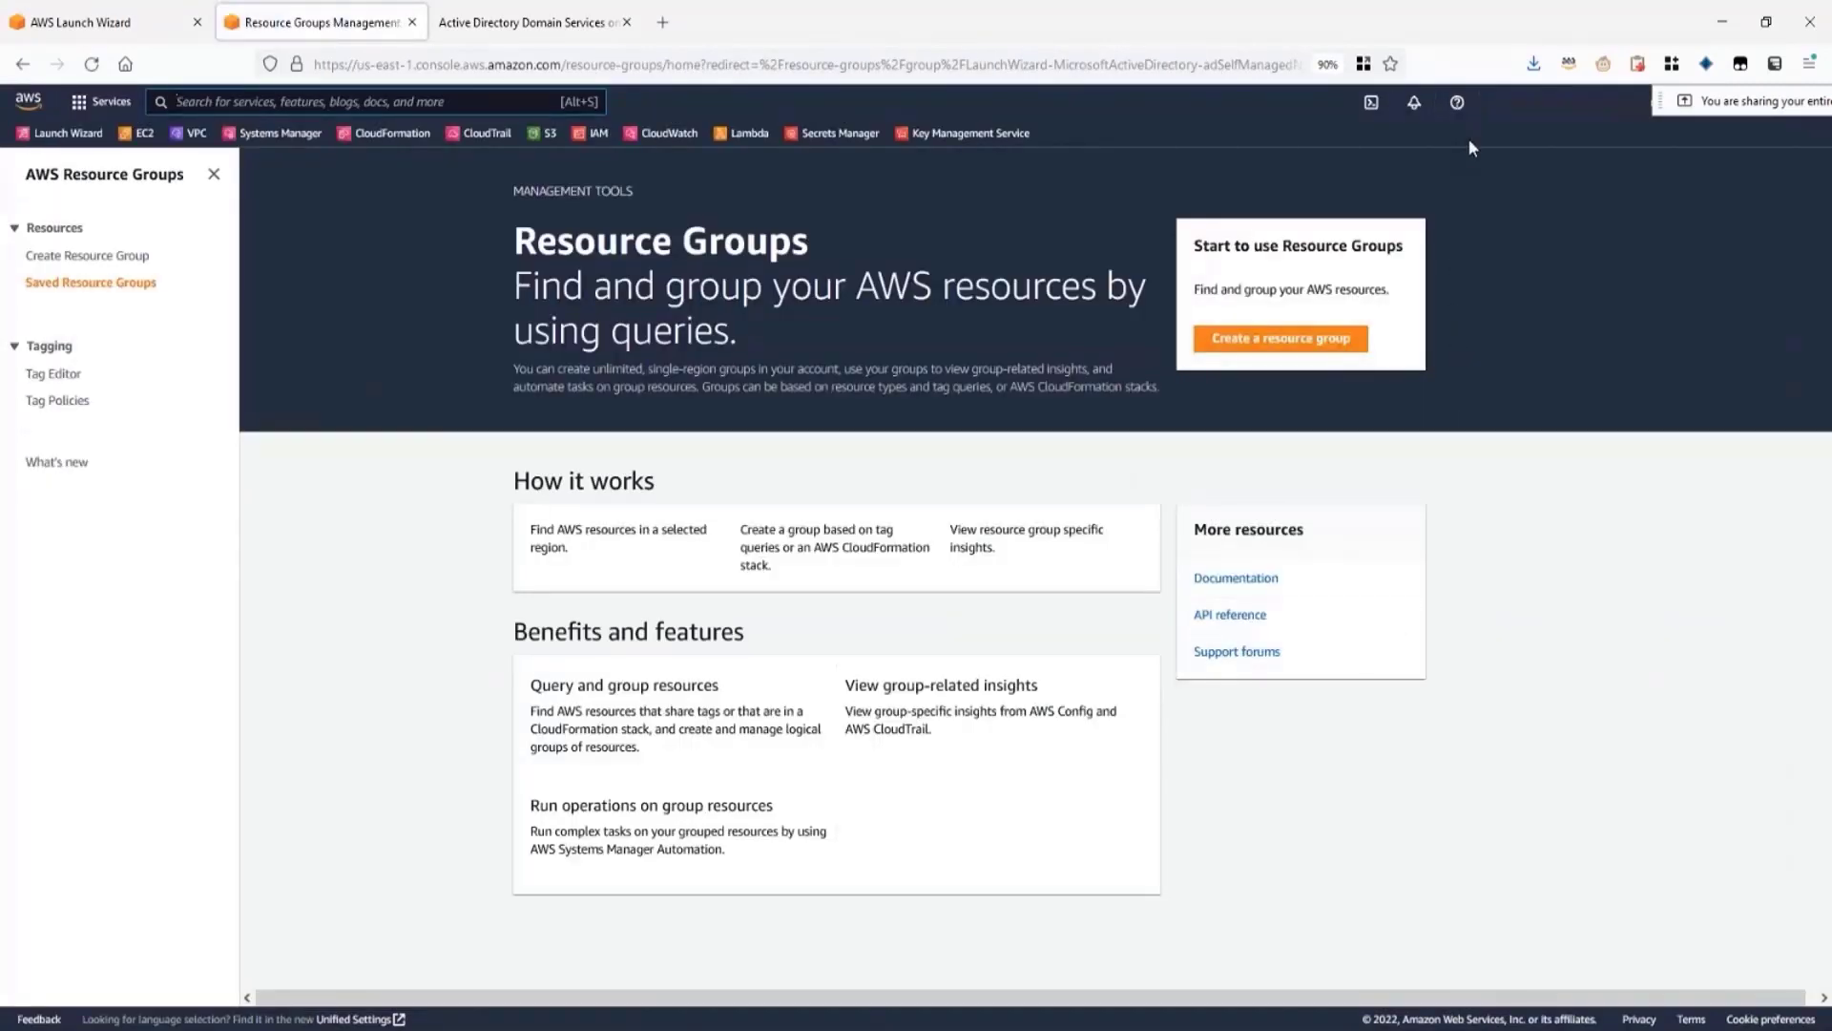
left_click(1511, 105)
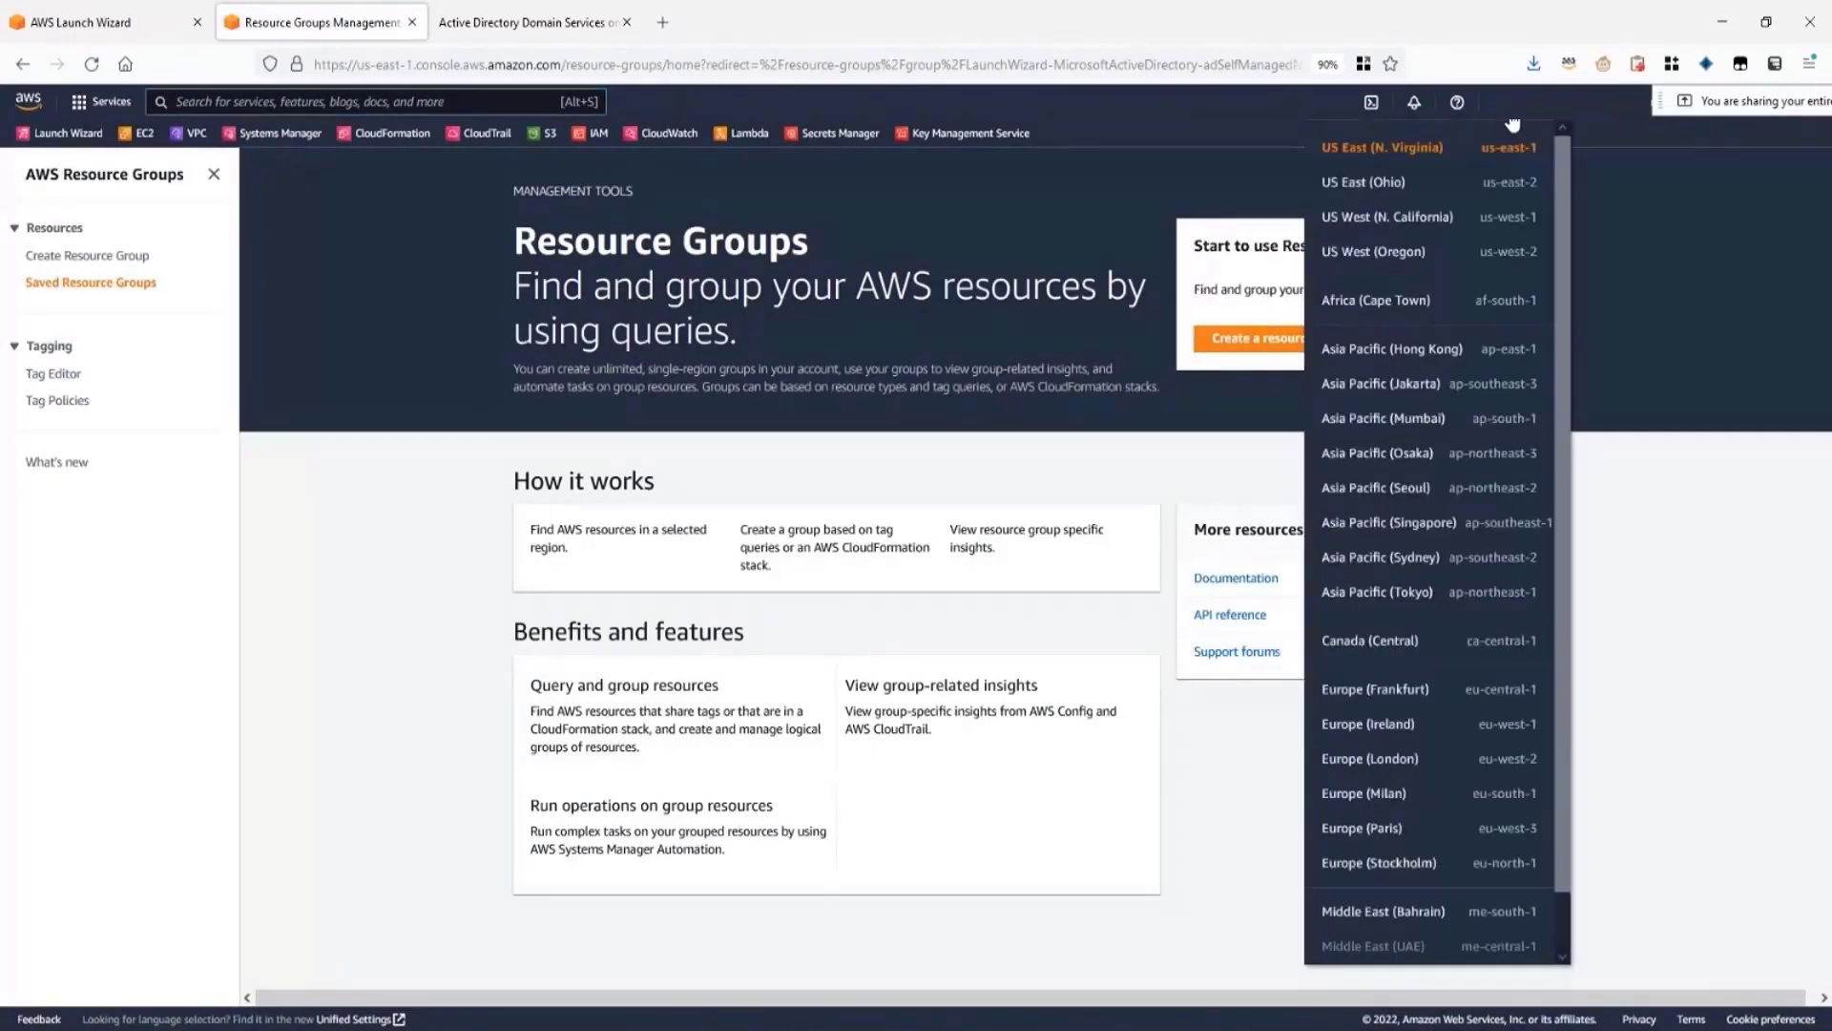
left_click(1467, 256)
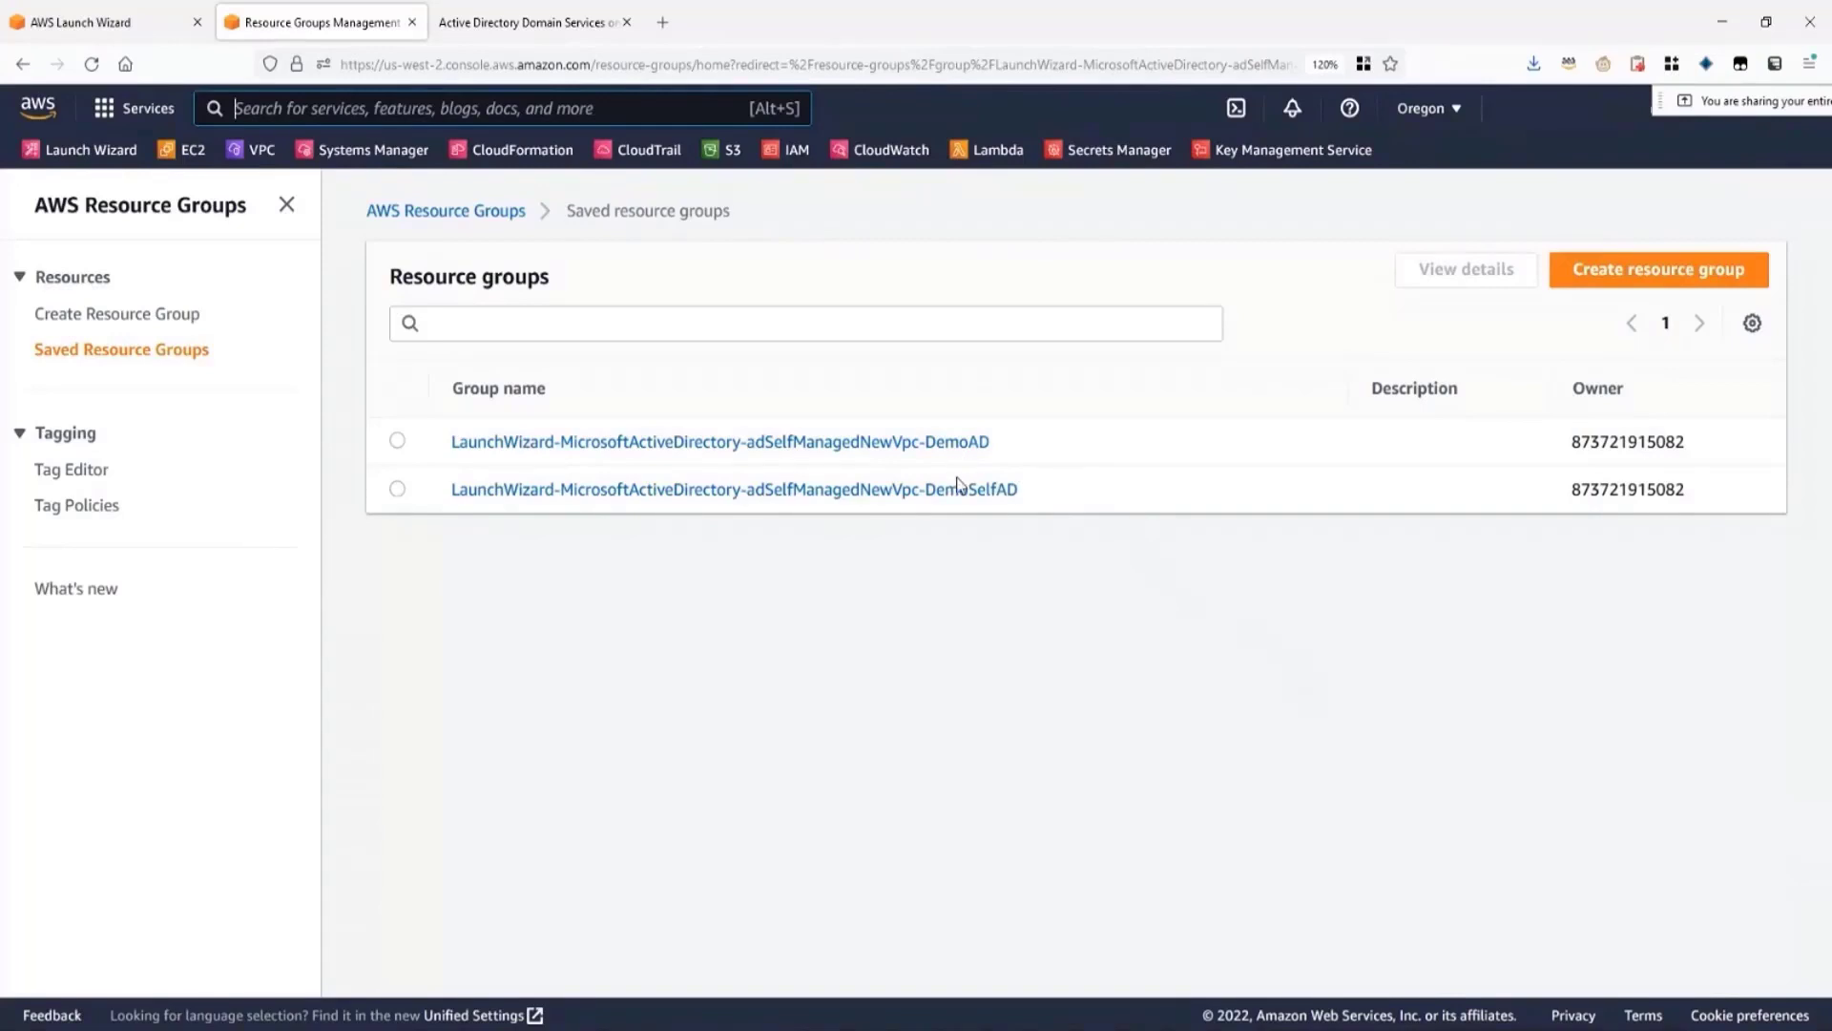
- Open the resource group ending in DemoSelfAD and examine its group resources, including the third page, and grouping criteria
left_click(930, 496)
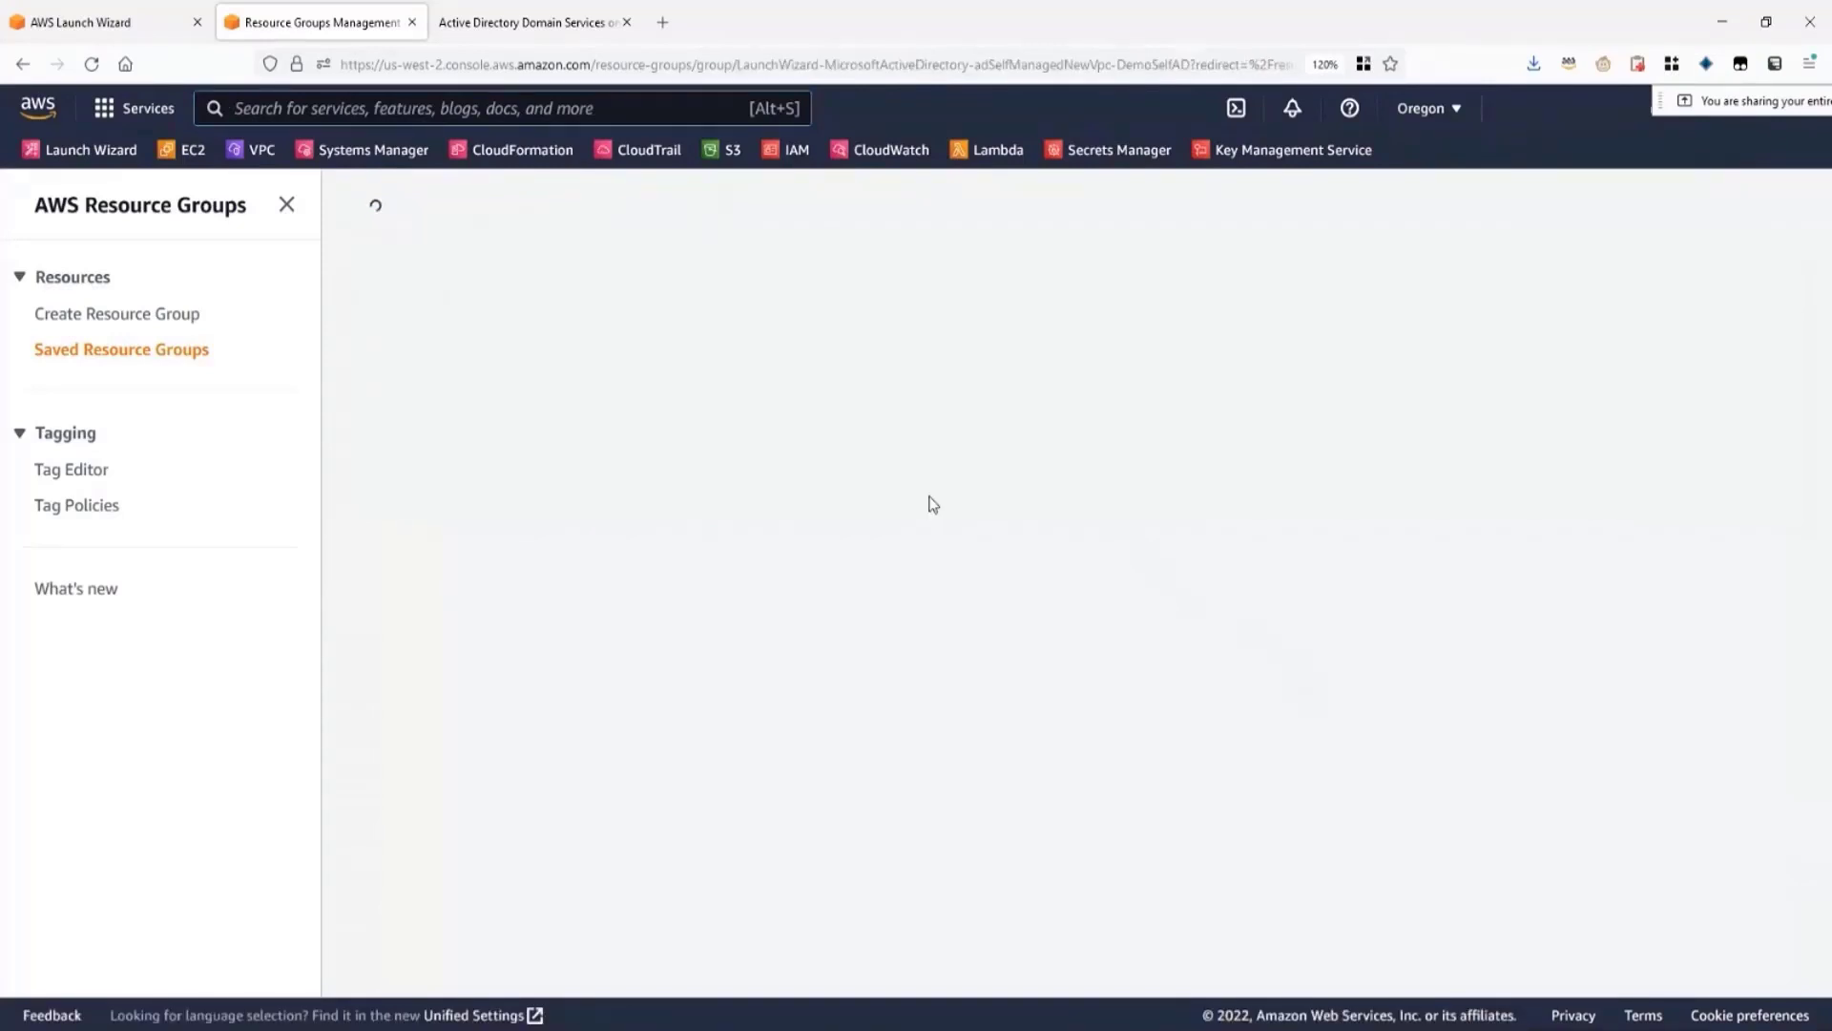
scroll(1270, 718, "down", 10)
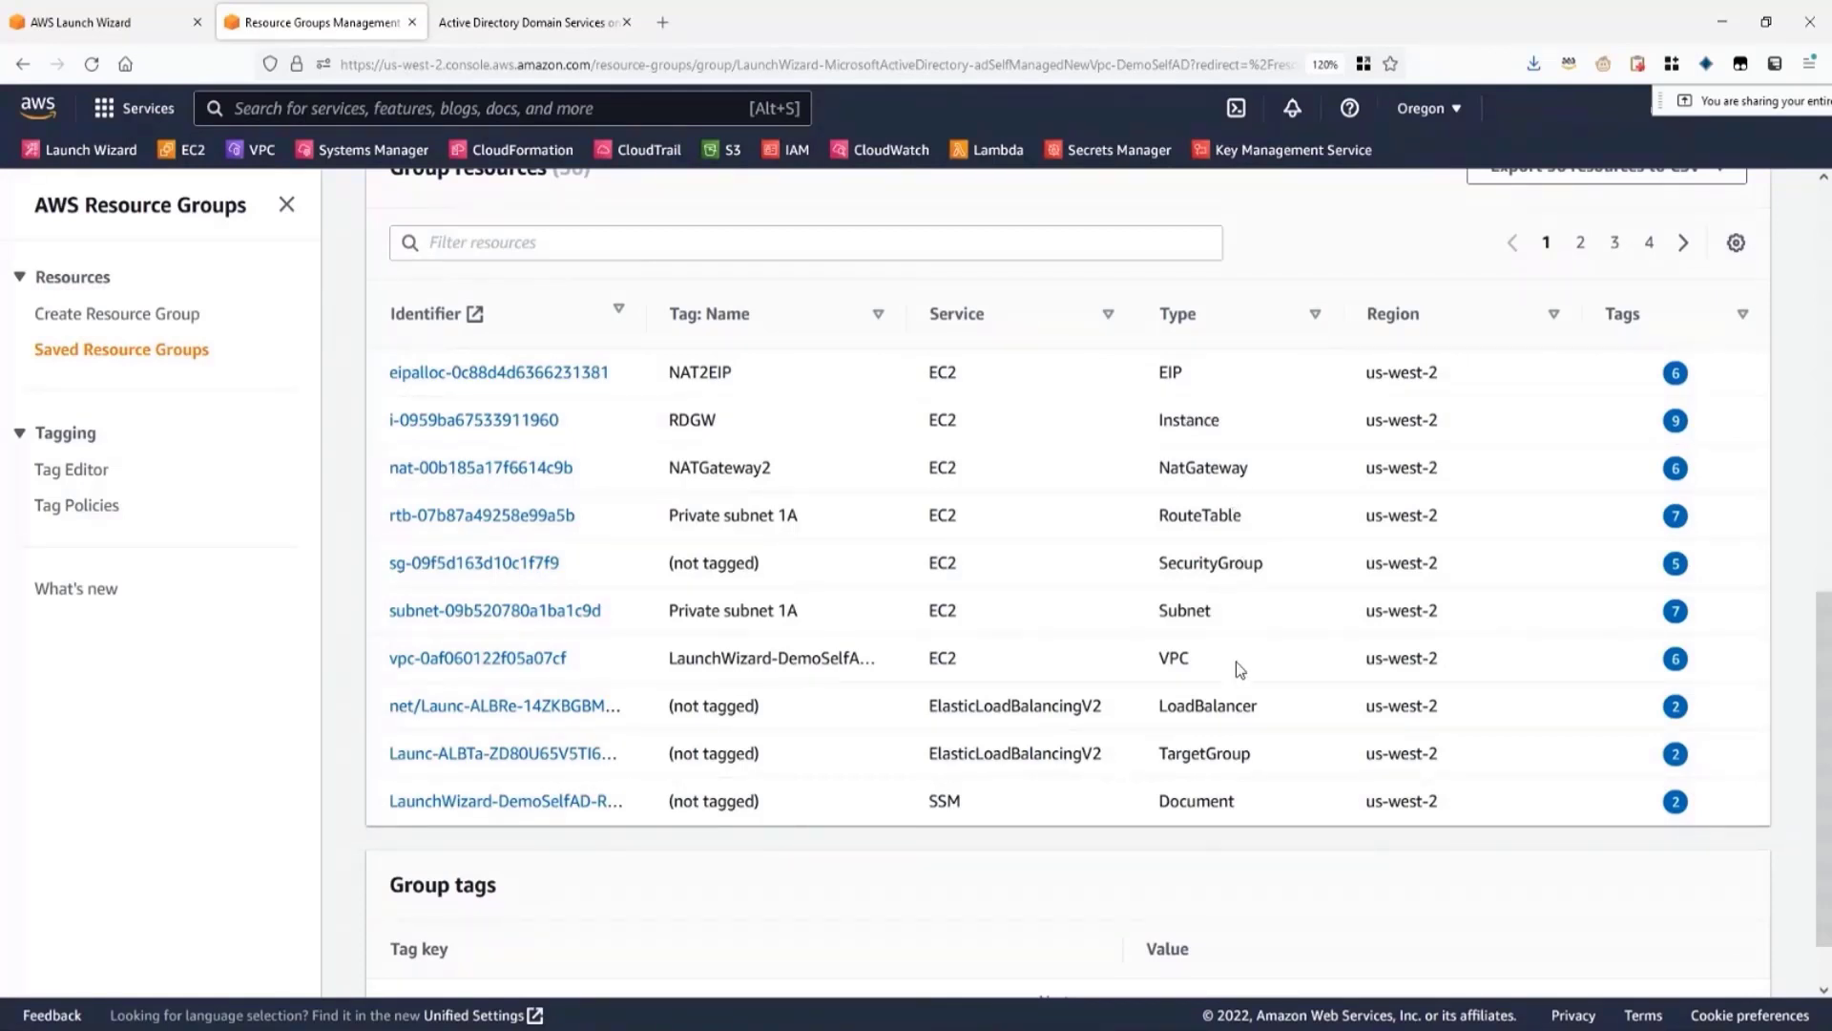
left_click(1614, 244)
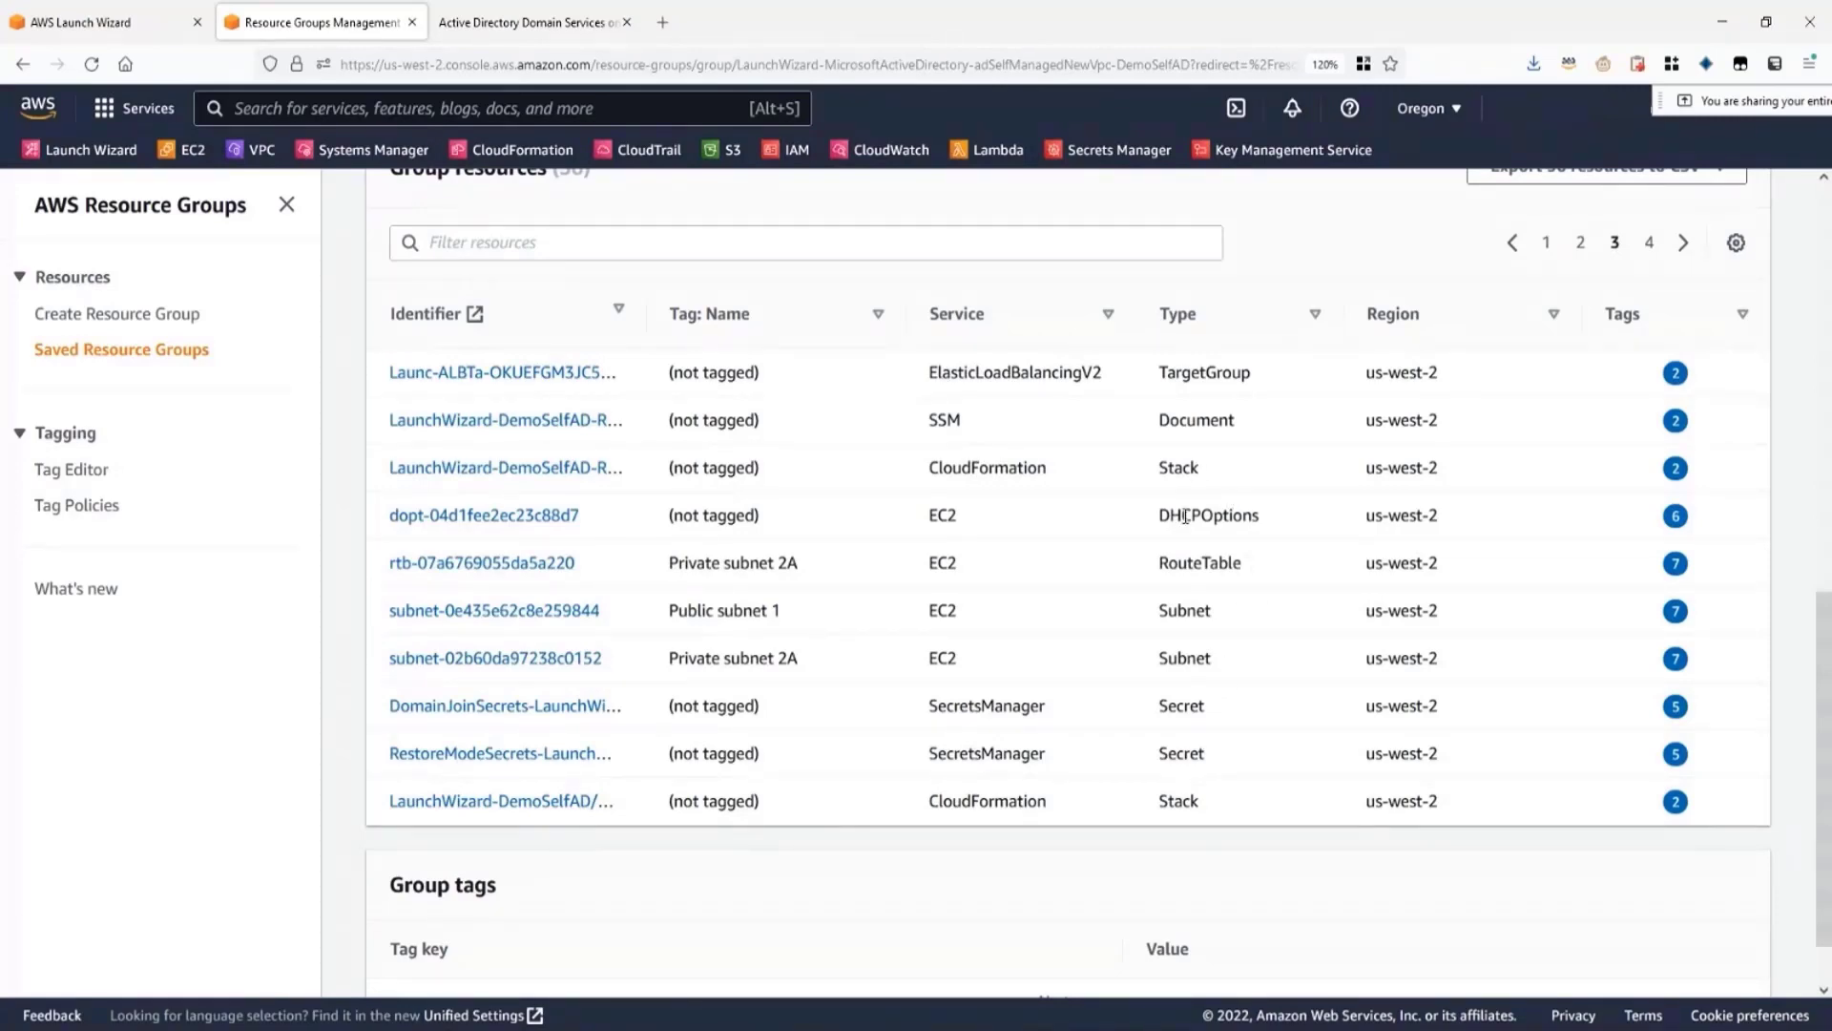
scroll(1353, 616, "down", 2)
scroll(1388, 625, "up", 5)
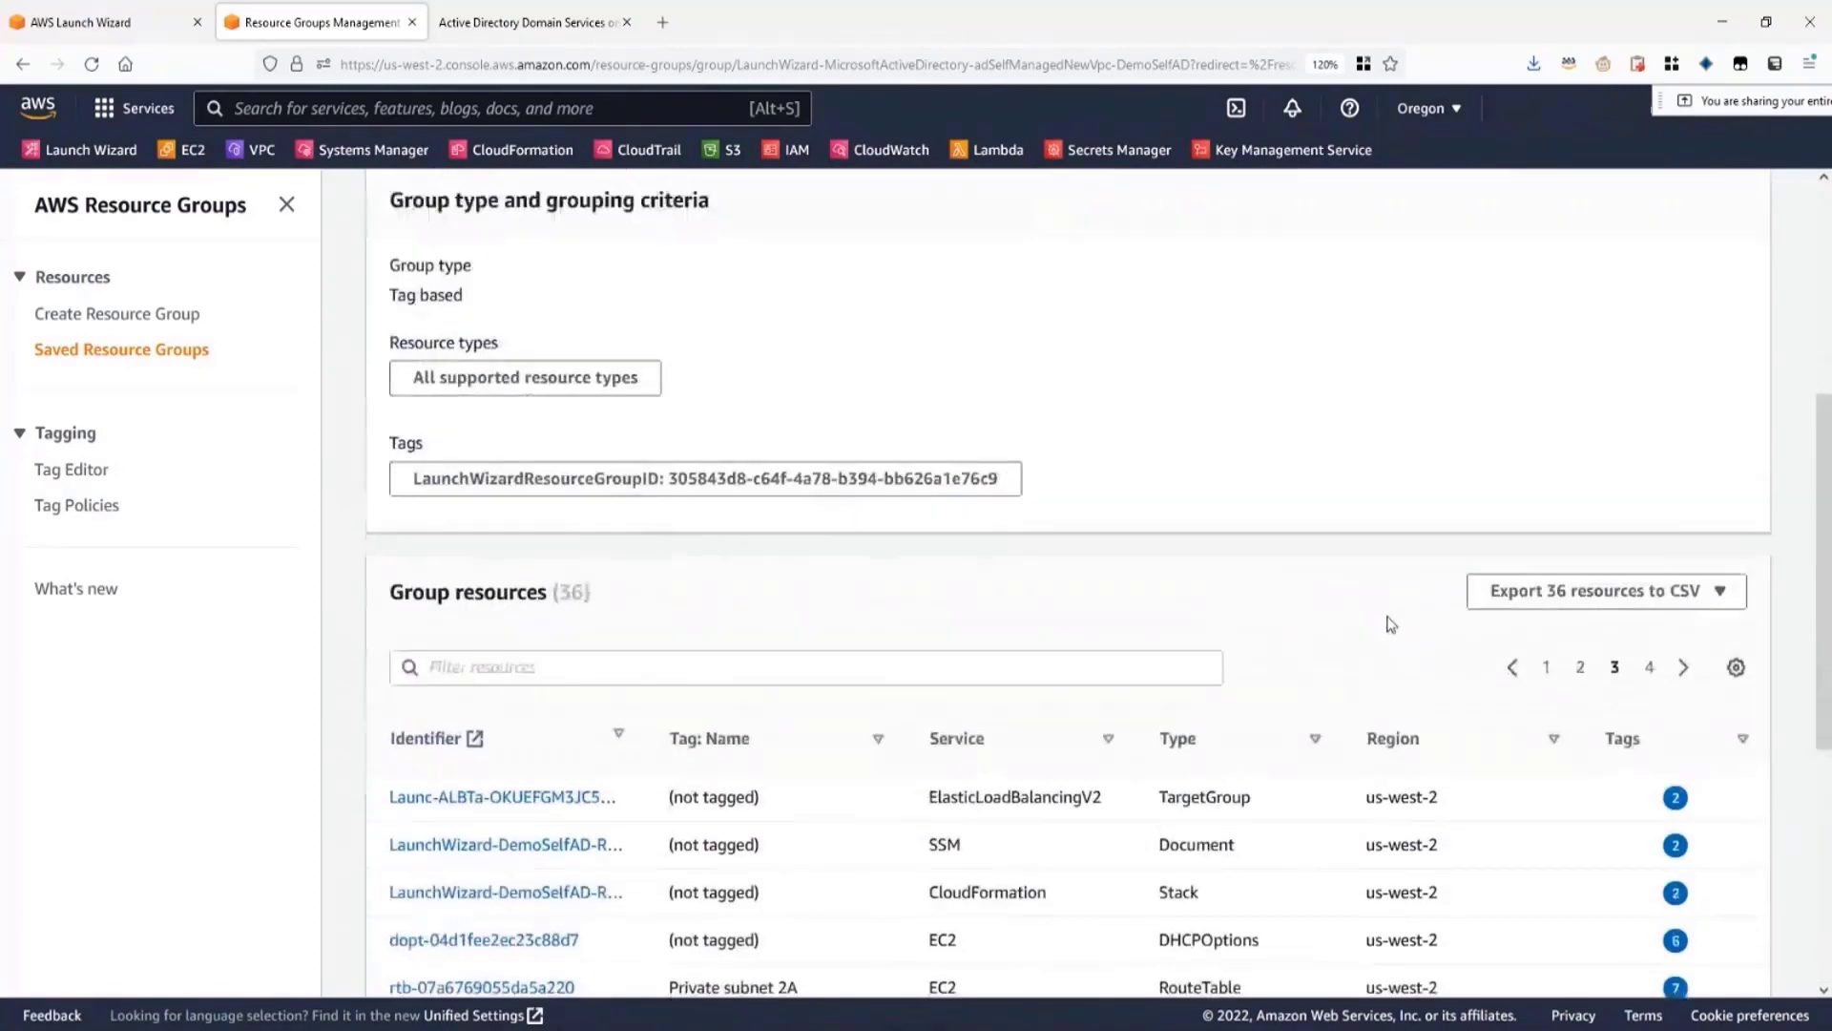
scroll(1391, 624, "down", 3)
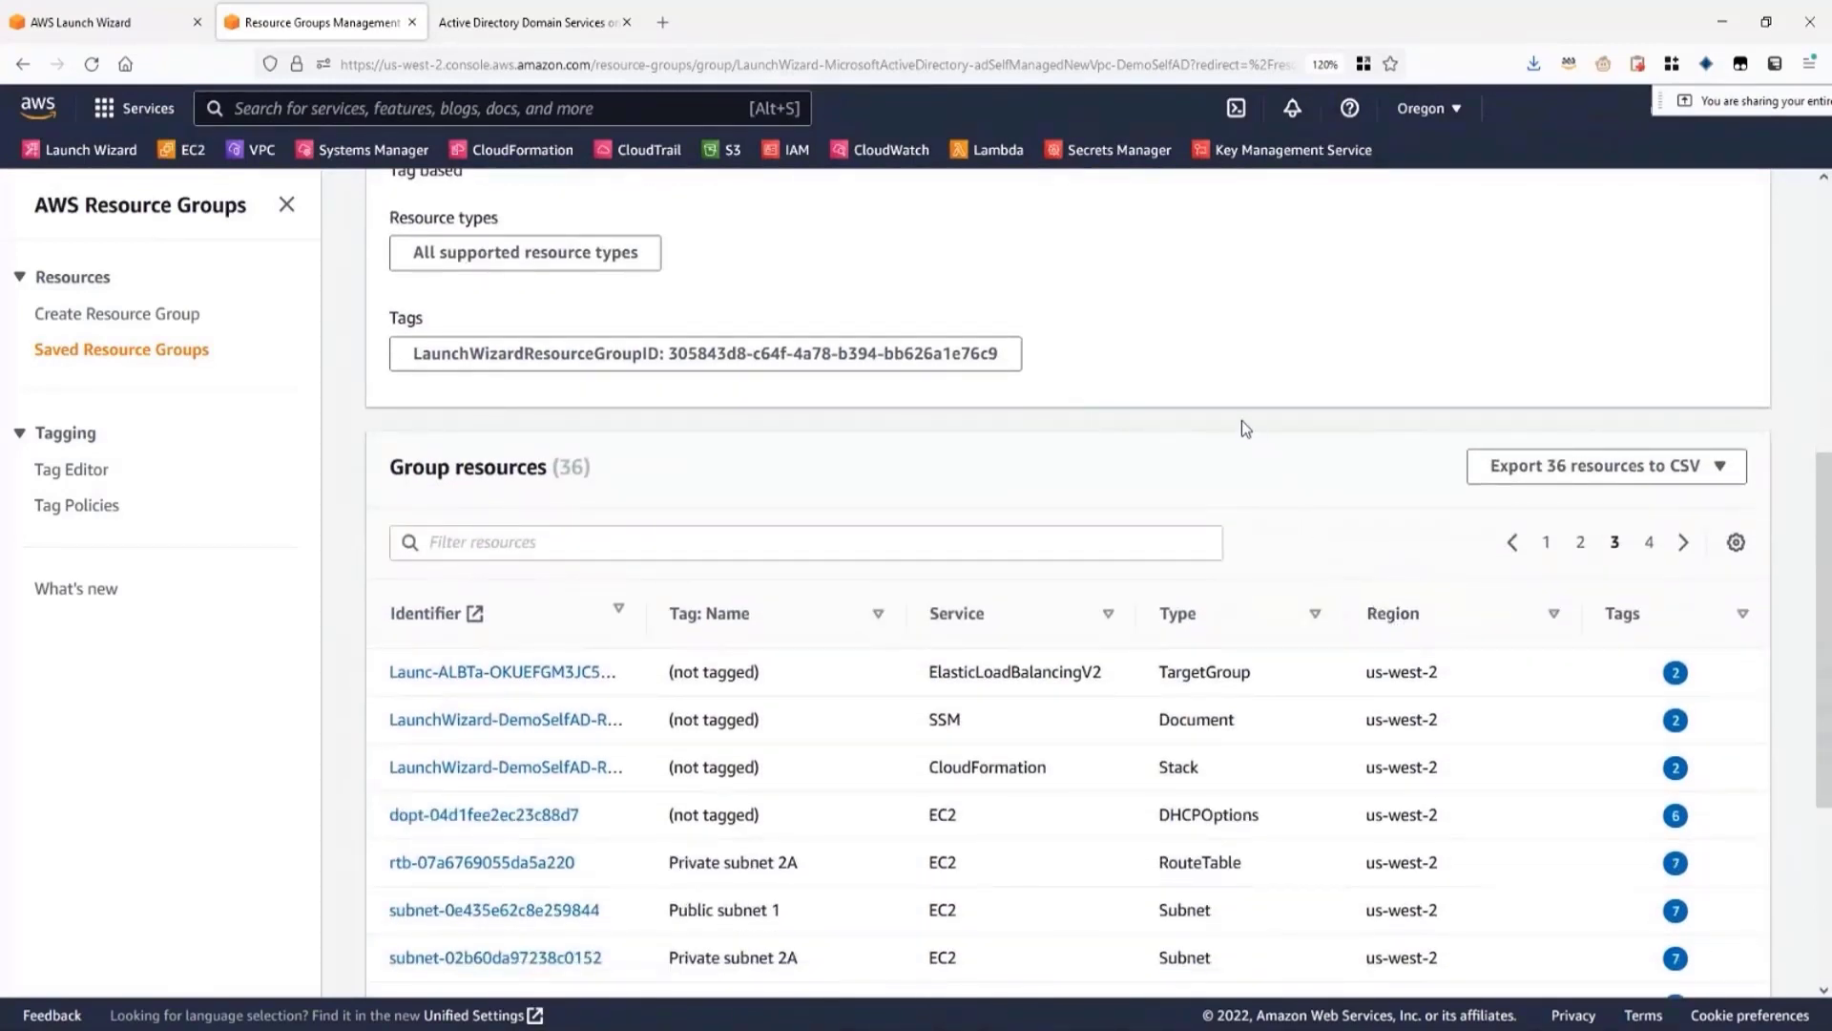
- Close the resource group page and open the DemoSelfAD deployment's resources on the EC2 console
key("ctrl+w")
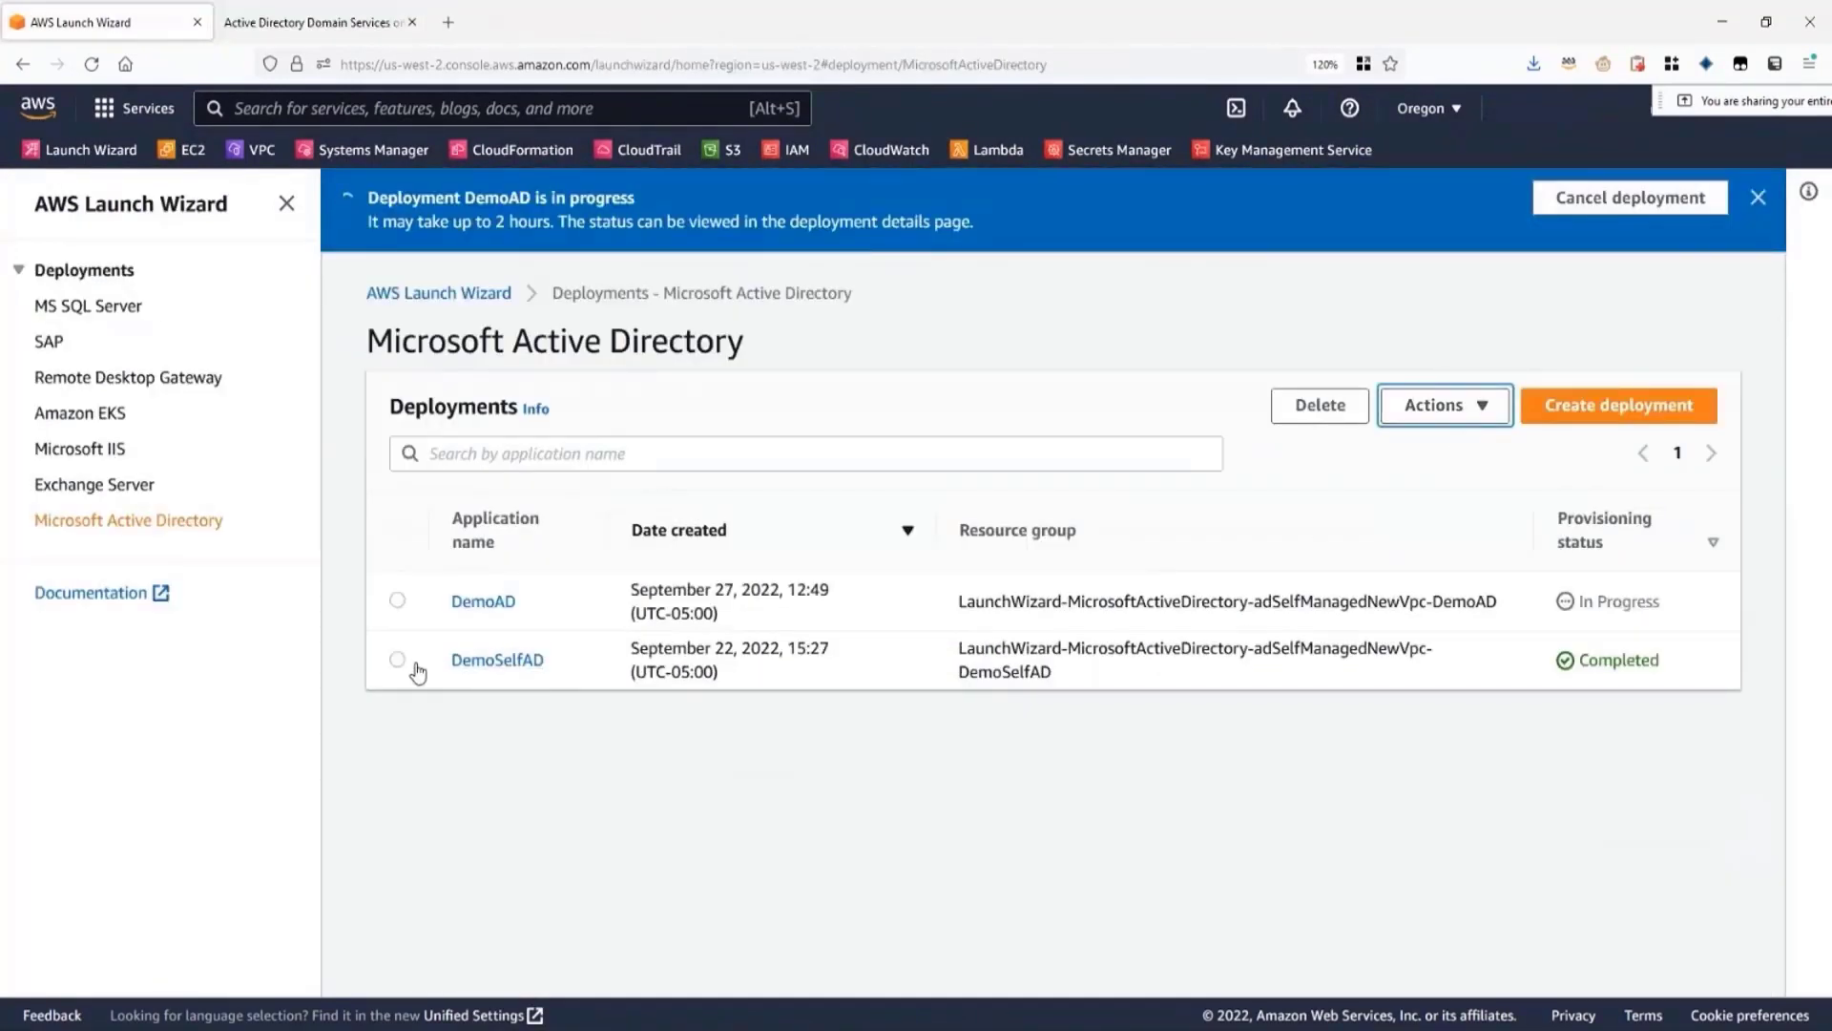
left_click(412, 665)
left_click(1437, 408)
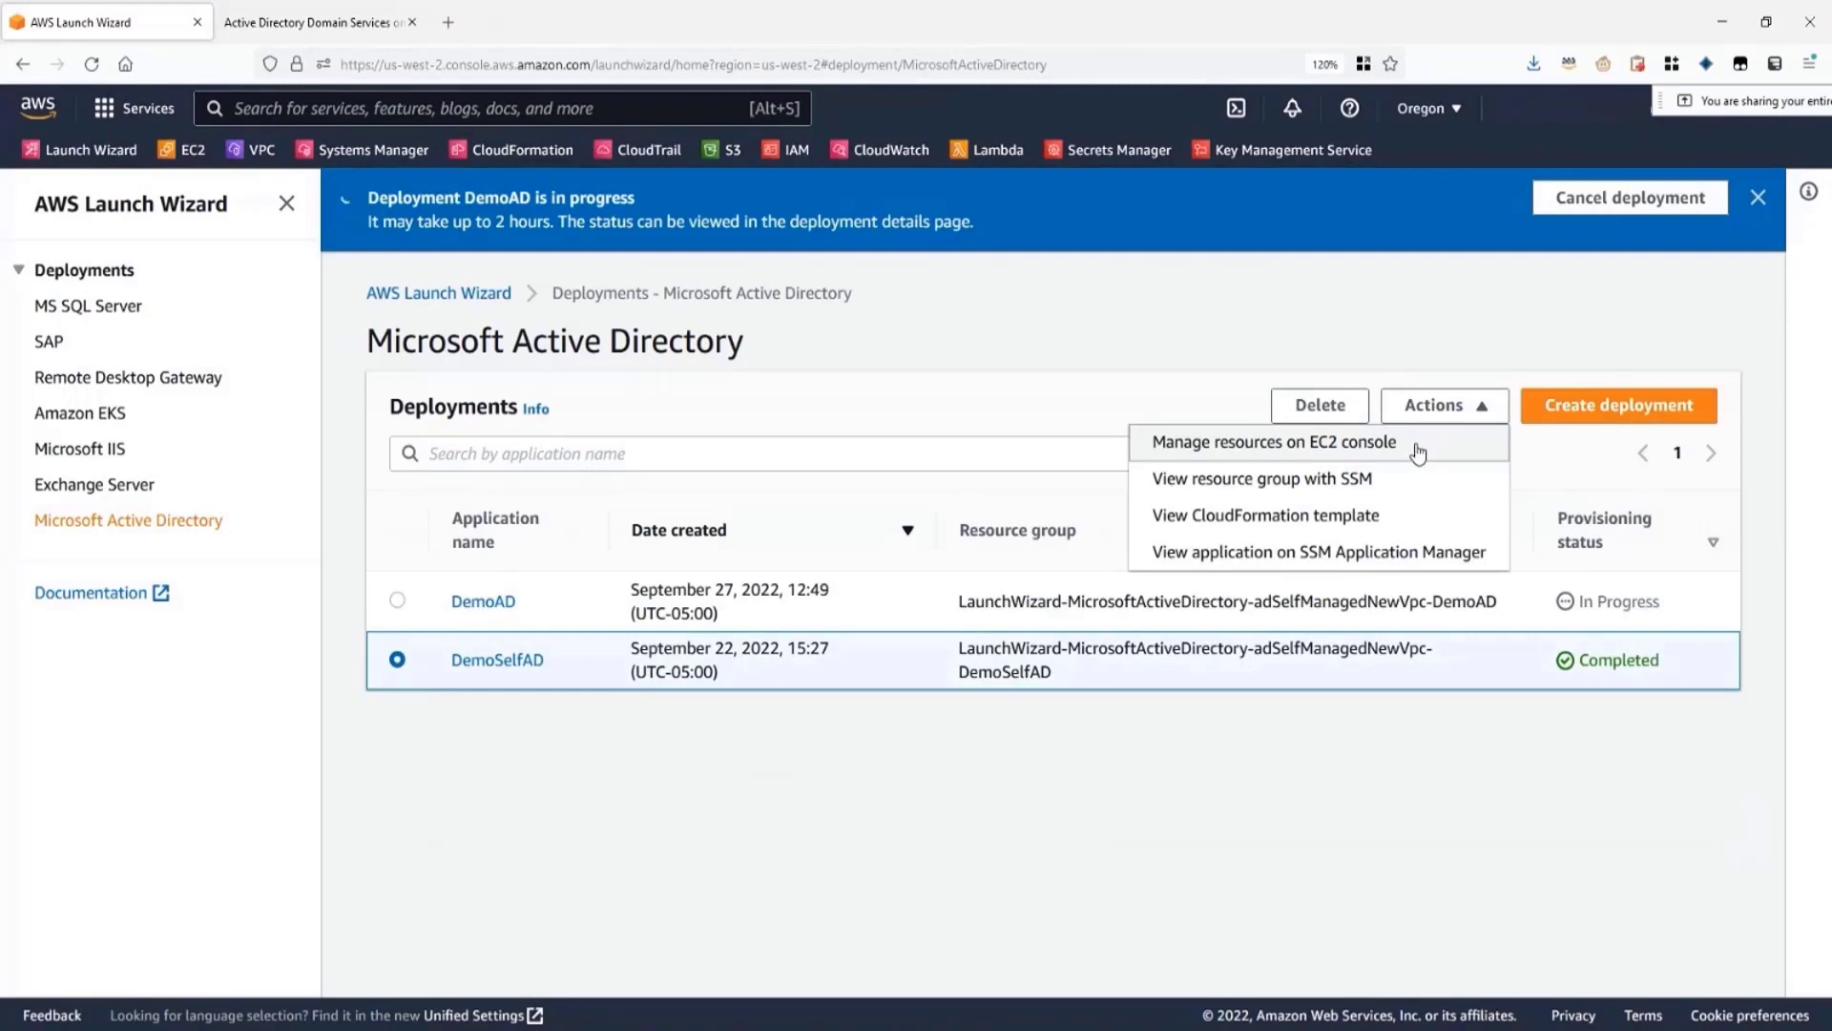
left_click(1418, 450)
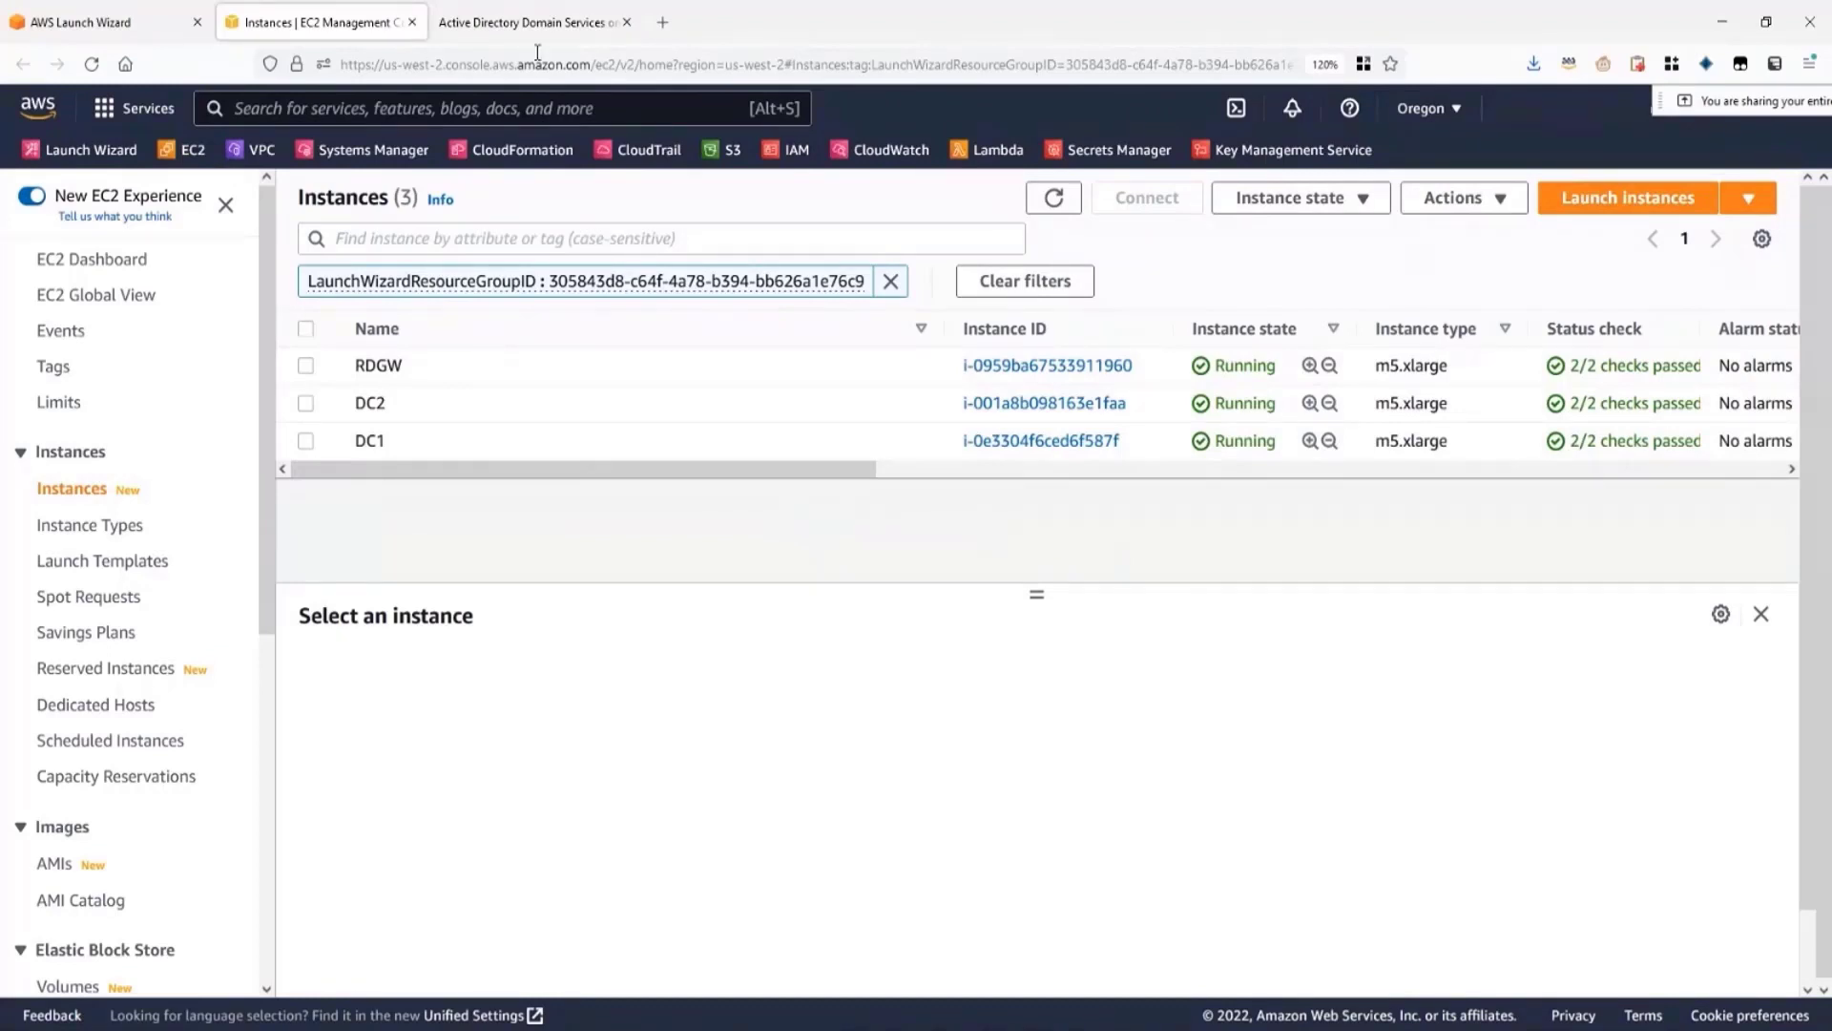
- Return to the Launch Wizard deployments, view the CloudFormation template for DemoSelfAD and look through its stacks
left_click(95, 21)
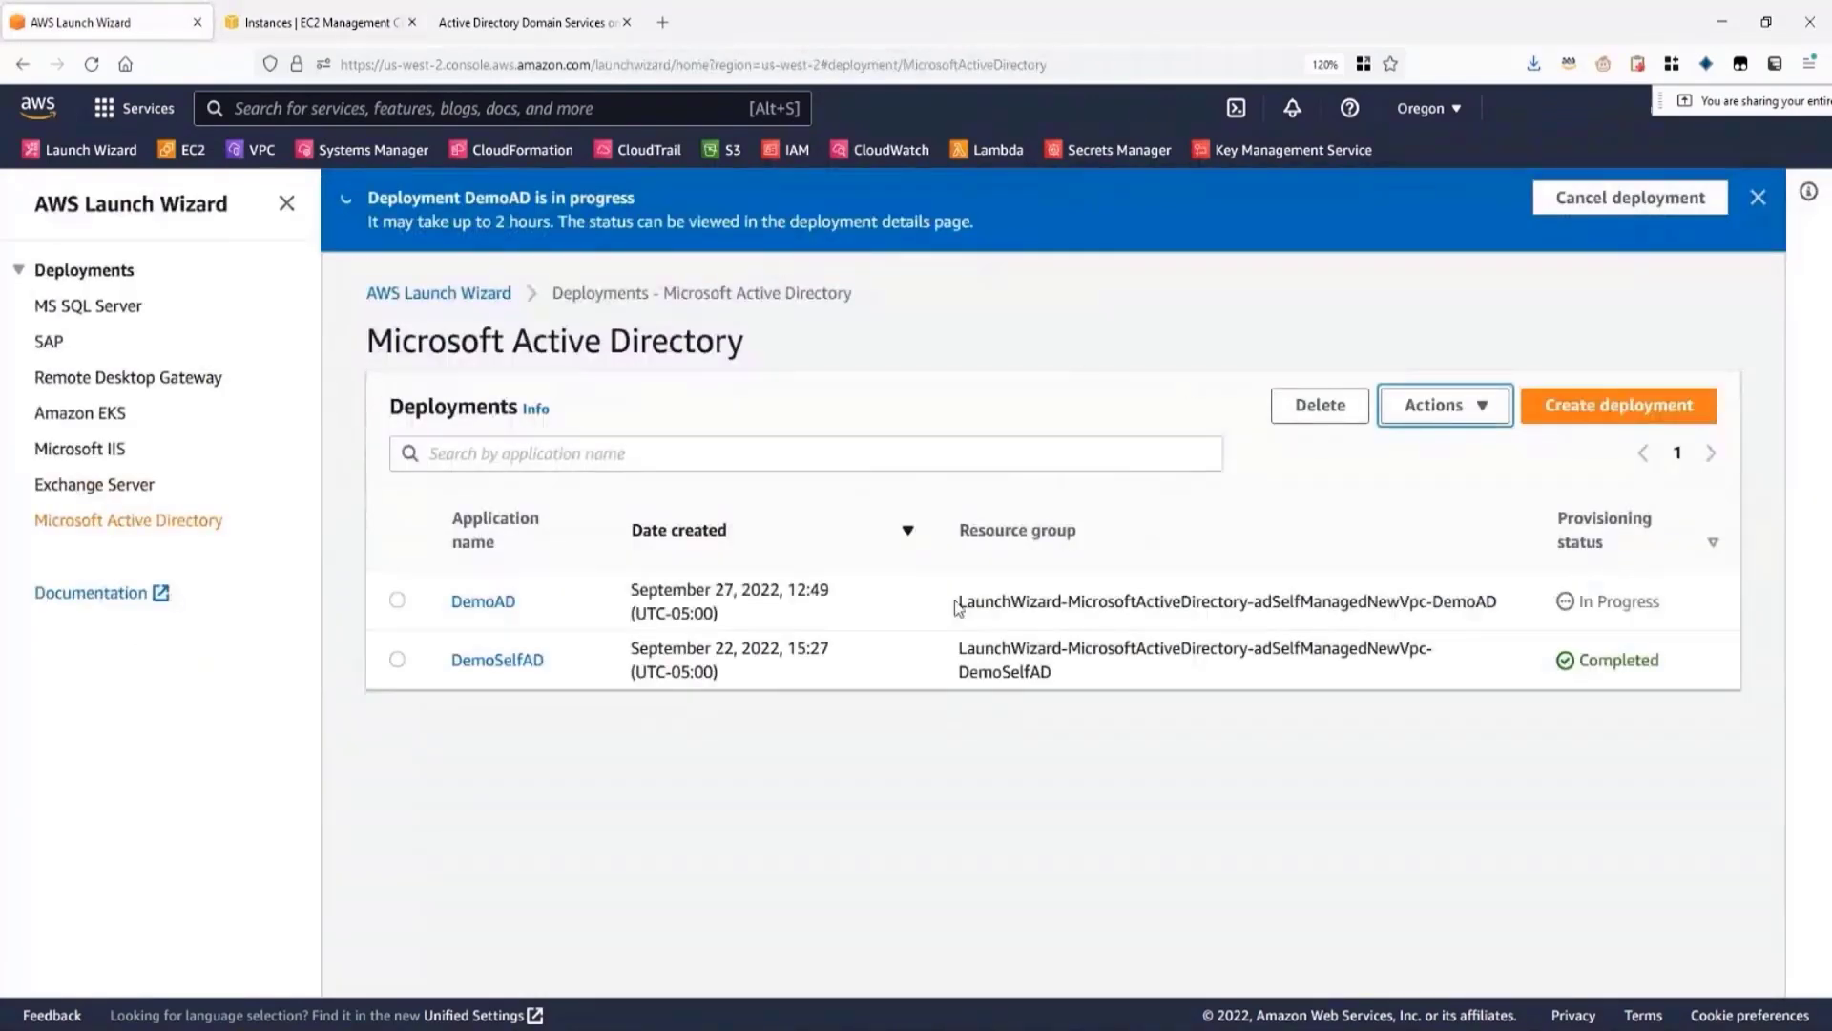
left_click(397, 673)
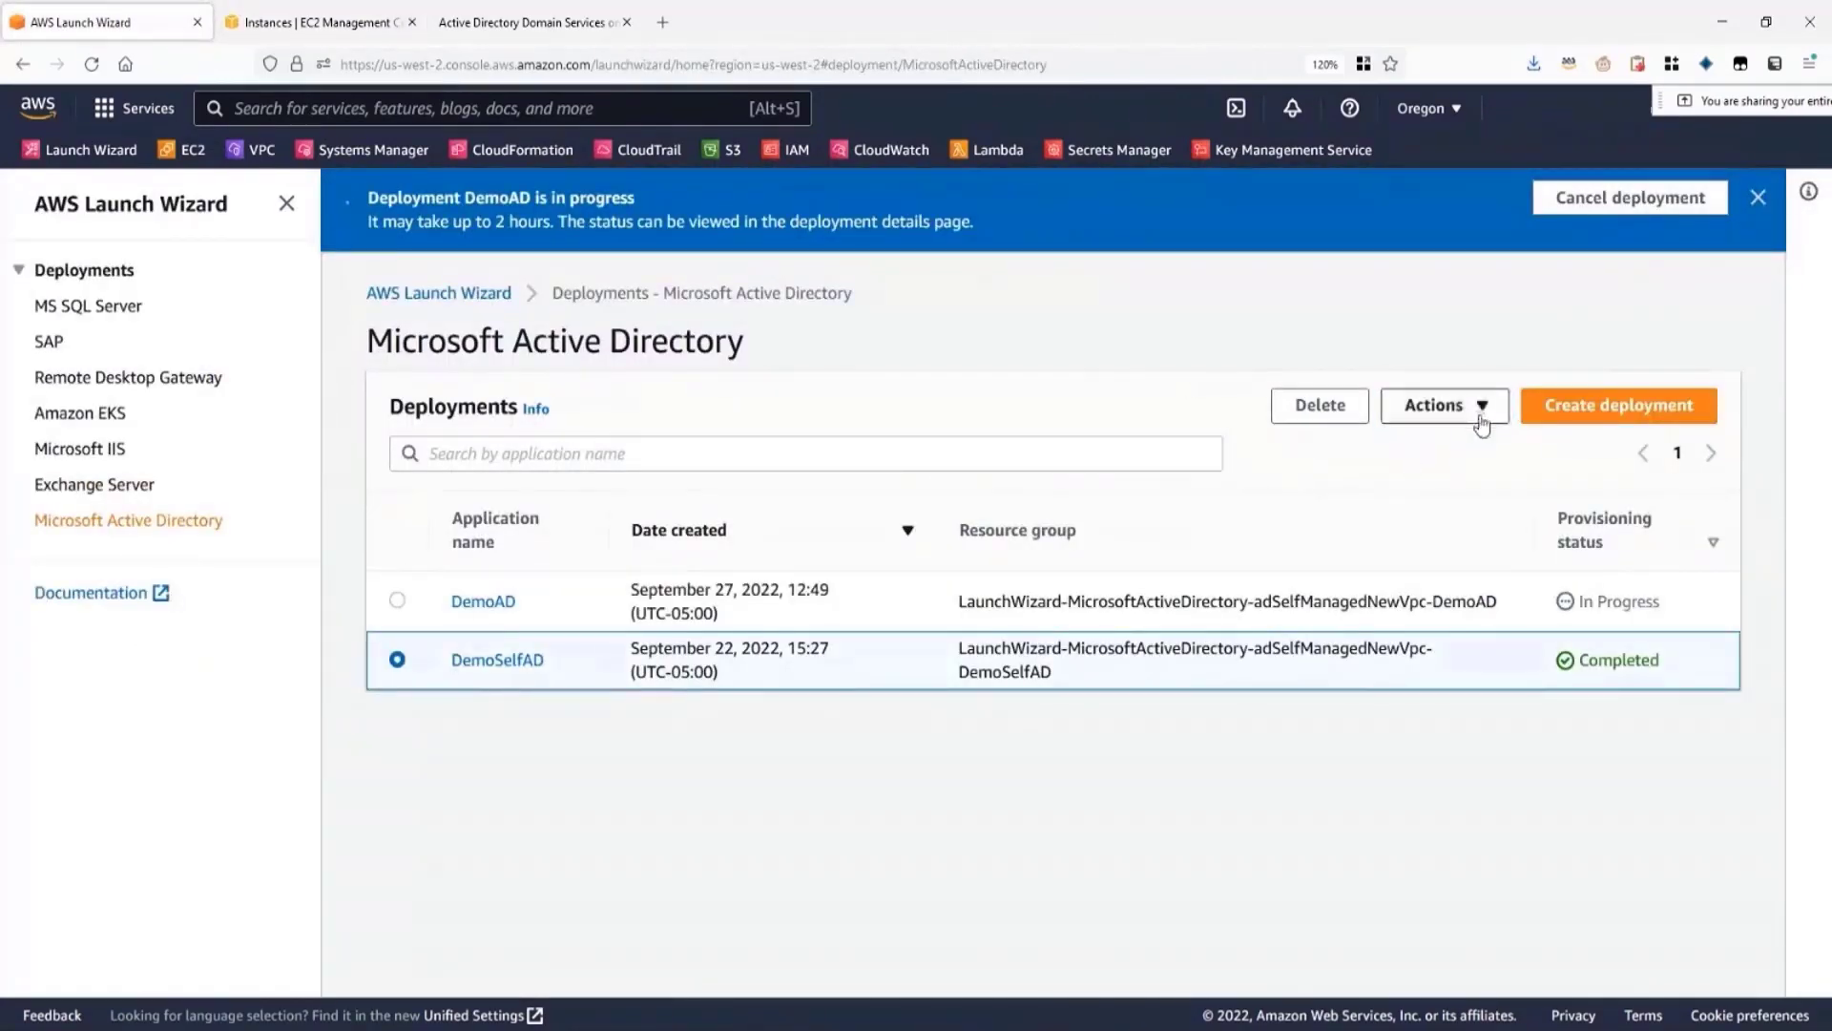
left_click(1436, 405)
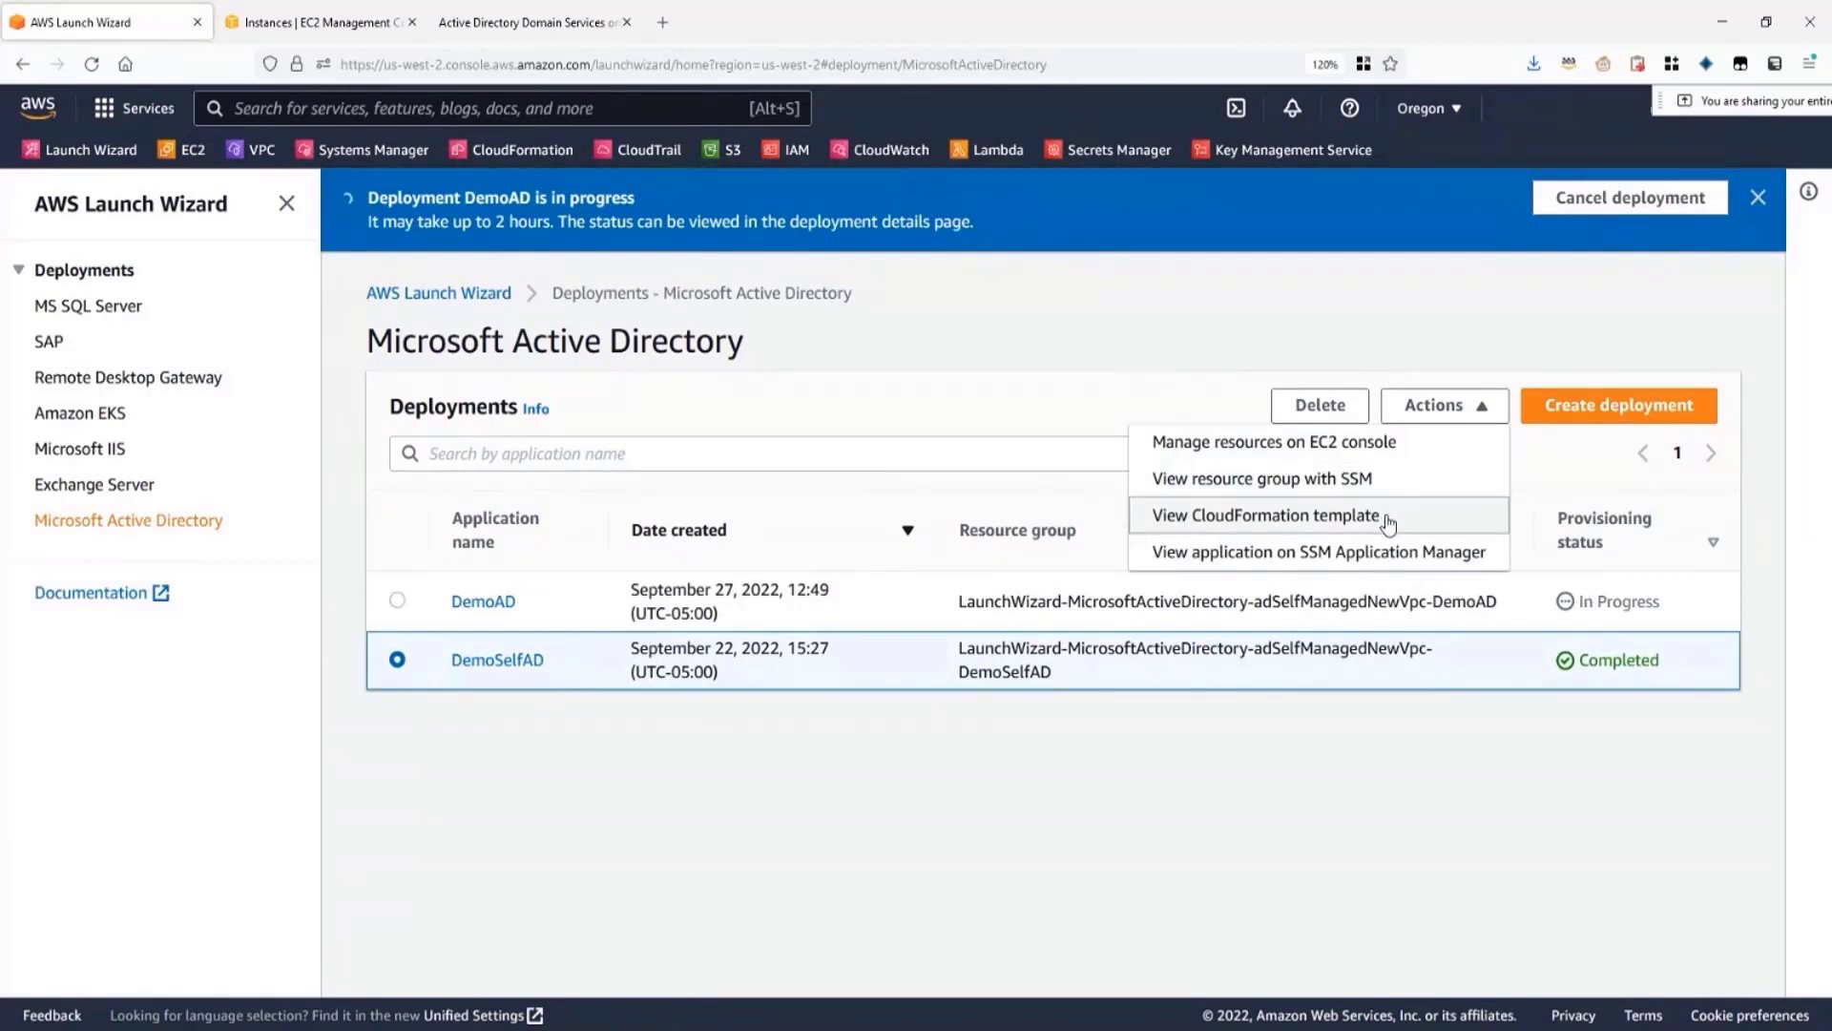
left_click(1387, 520)
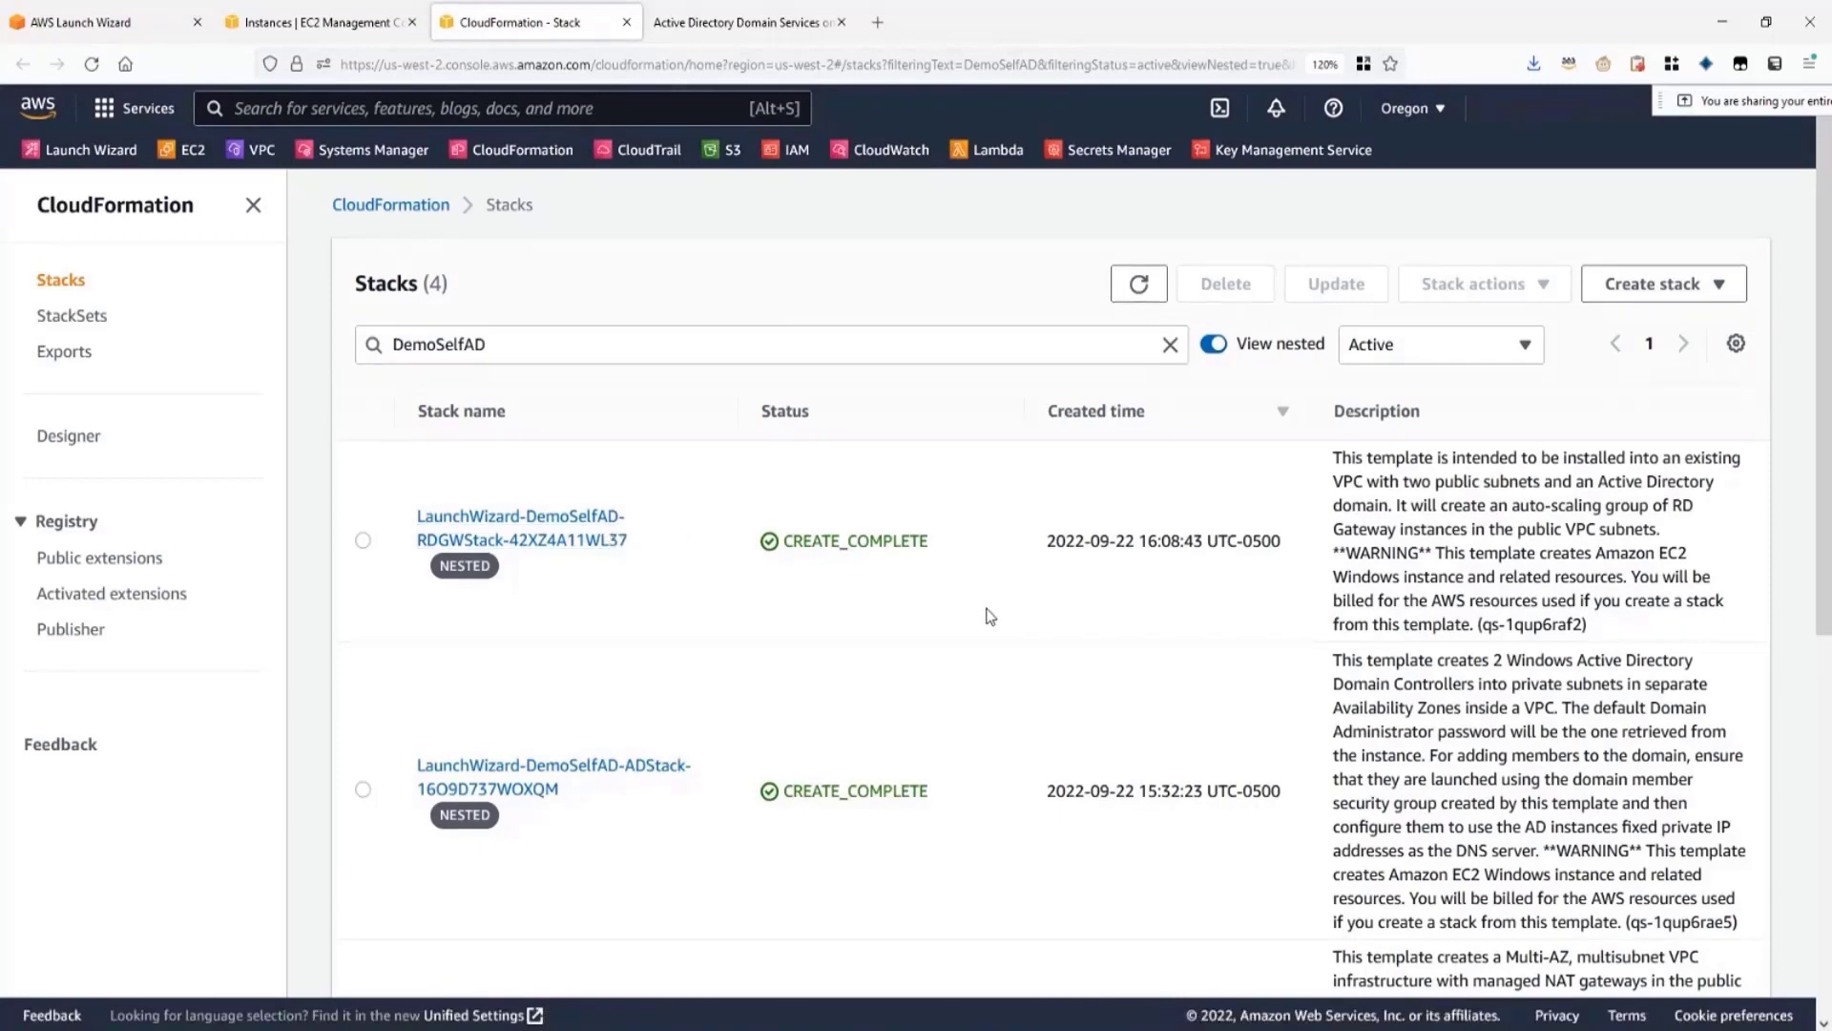
scroll(988, 615, "down", 5)
scroll(636, 621, "up", 5)
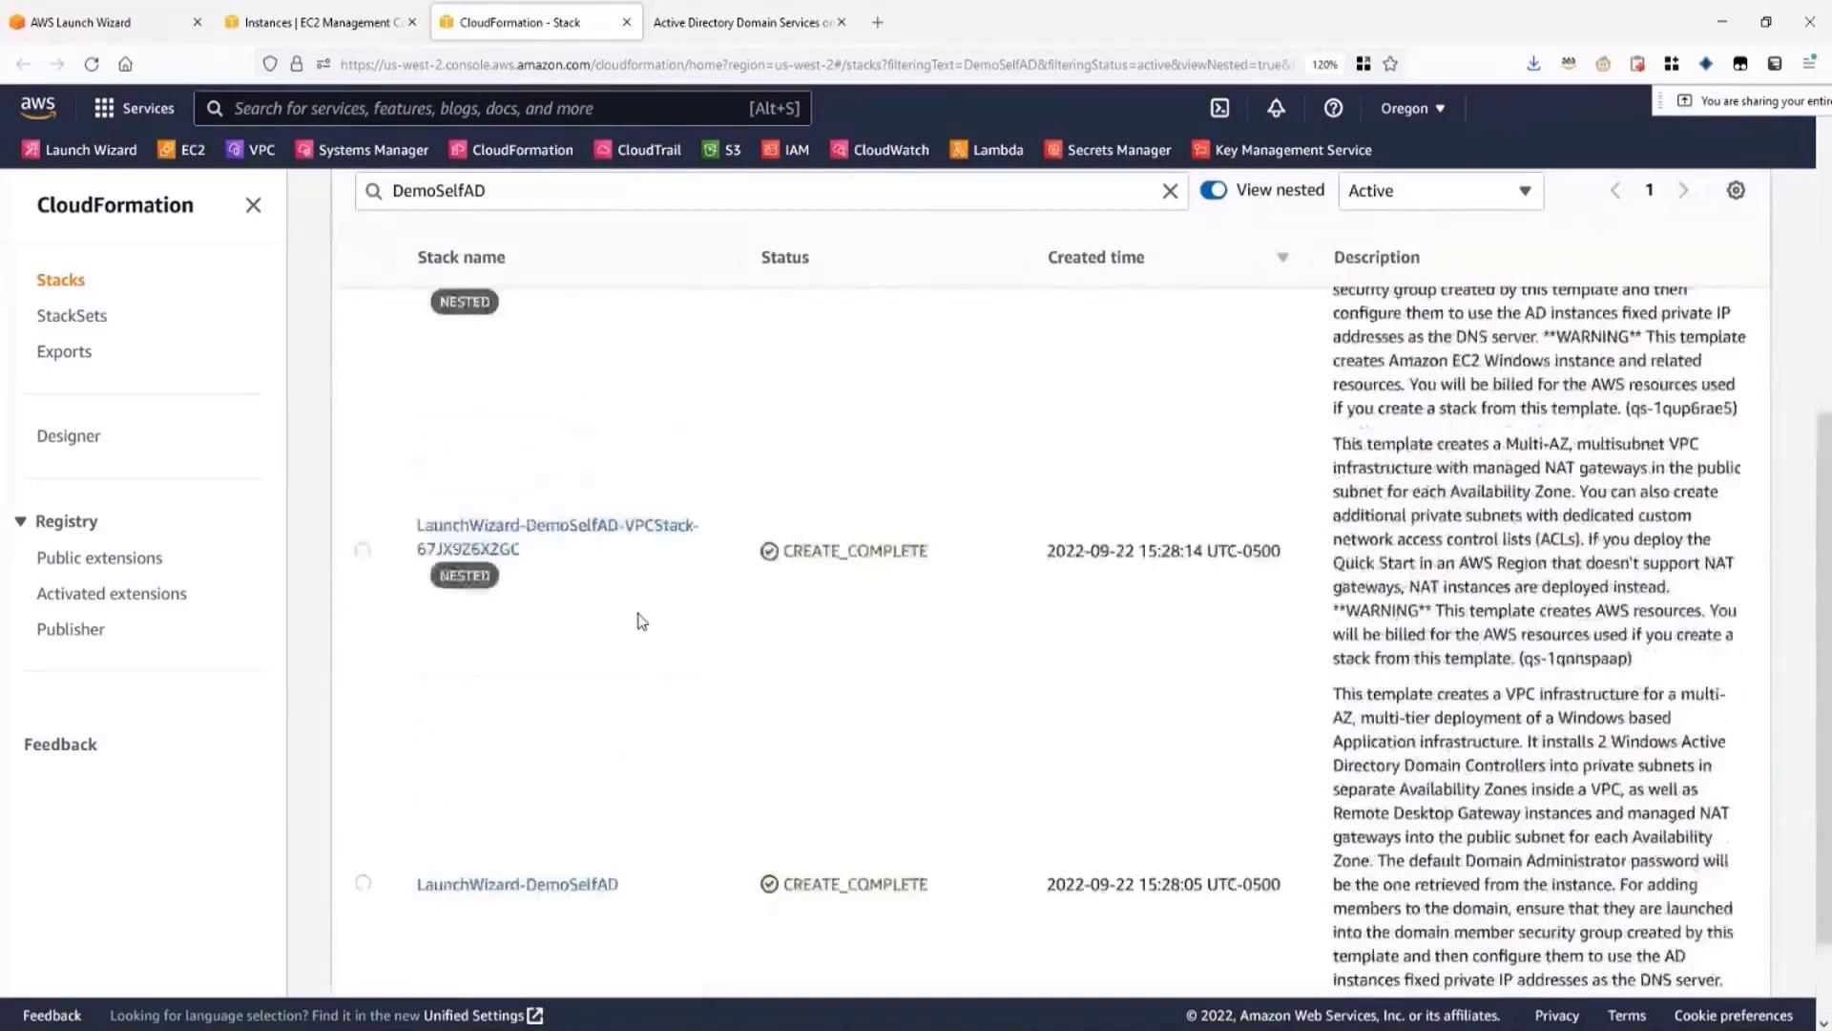
- Hide the nested stacks, open the LaunchWizard-DemoSelfAD parent stack and show the nested stacks again
left_click(1213, 345)
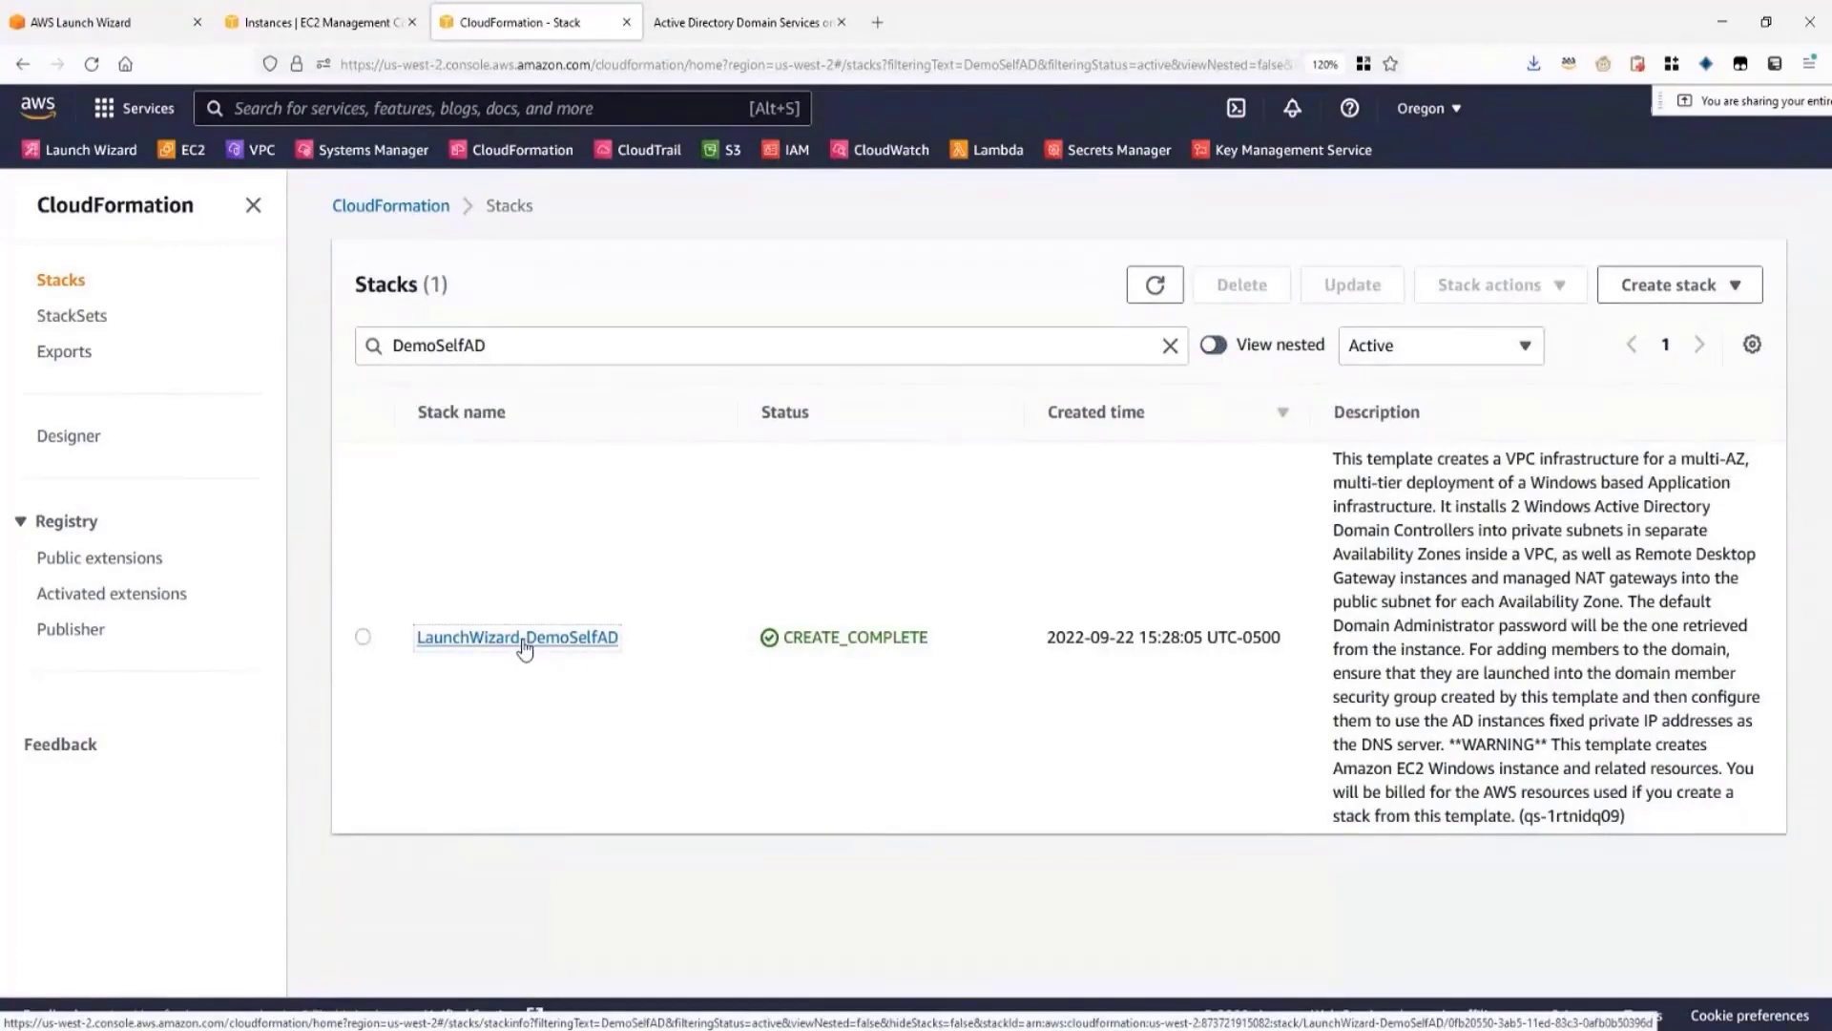
left_click(524, 645)
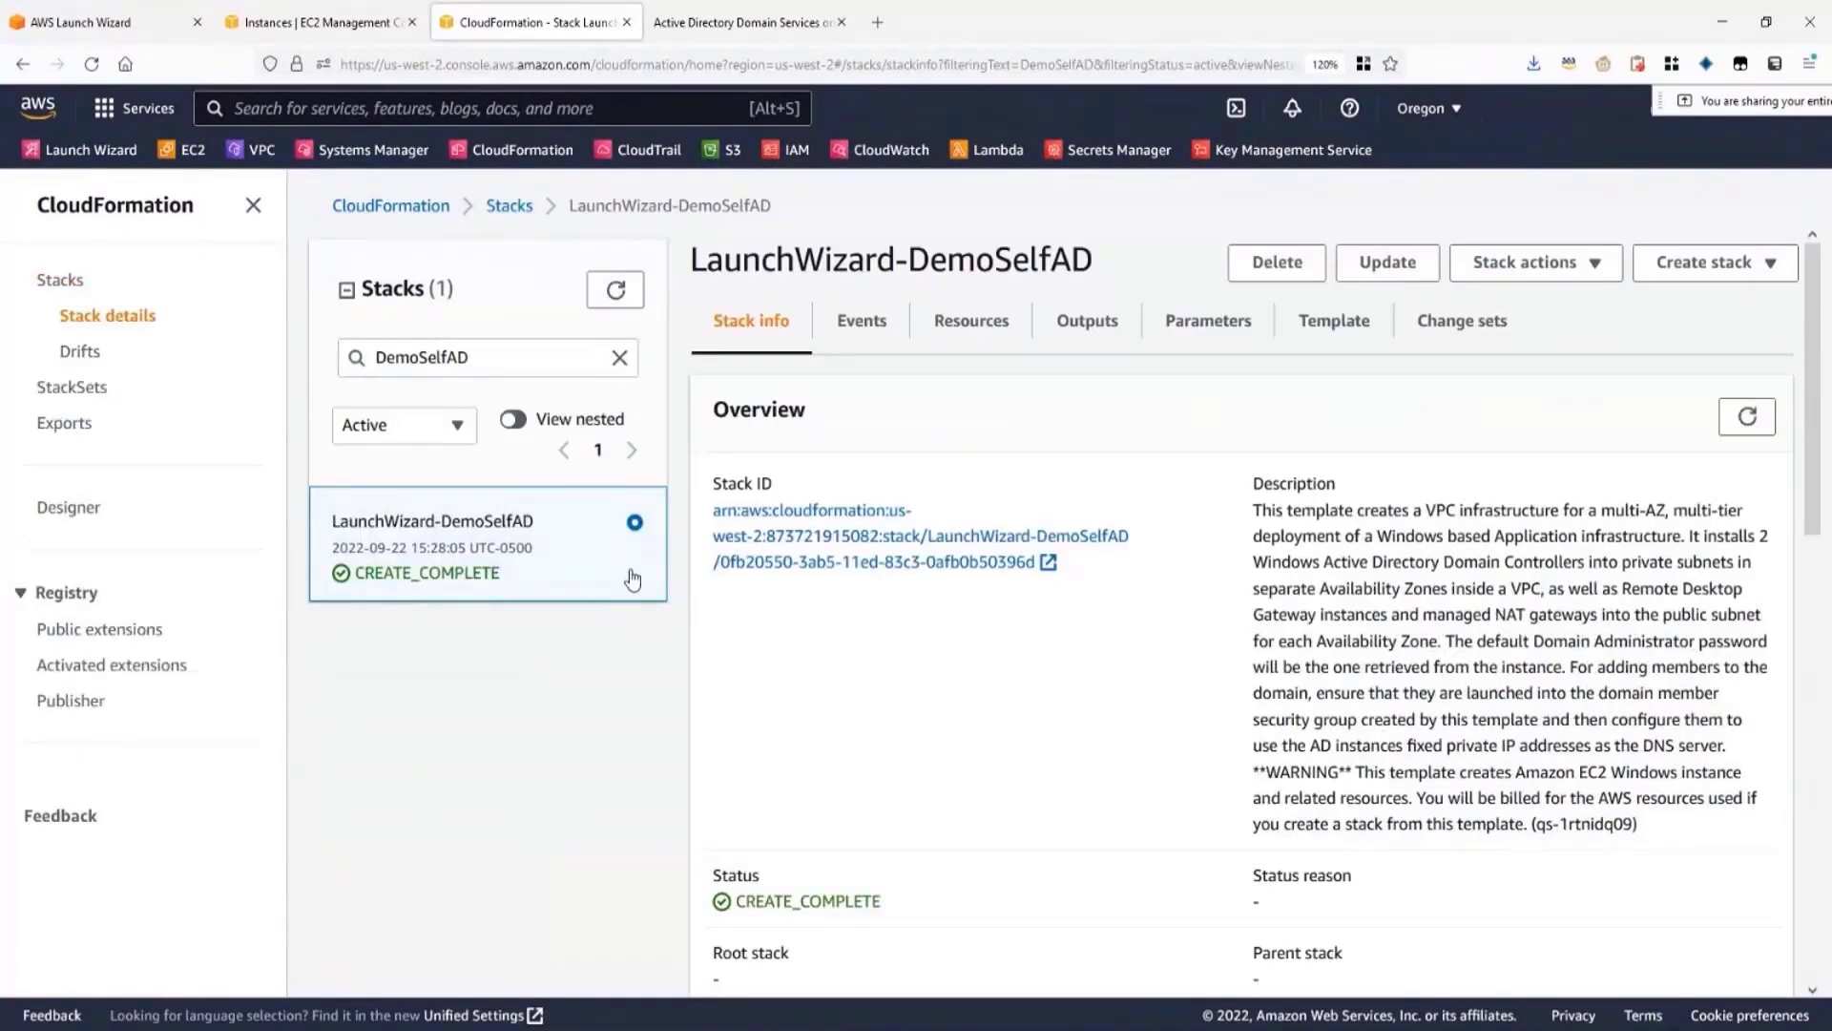
left_click(513, 420)
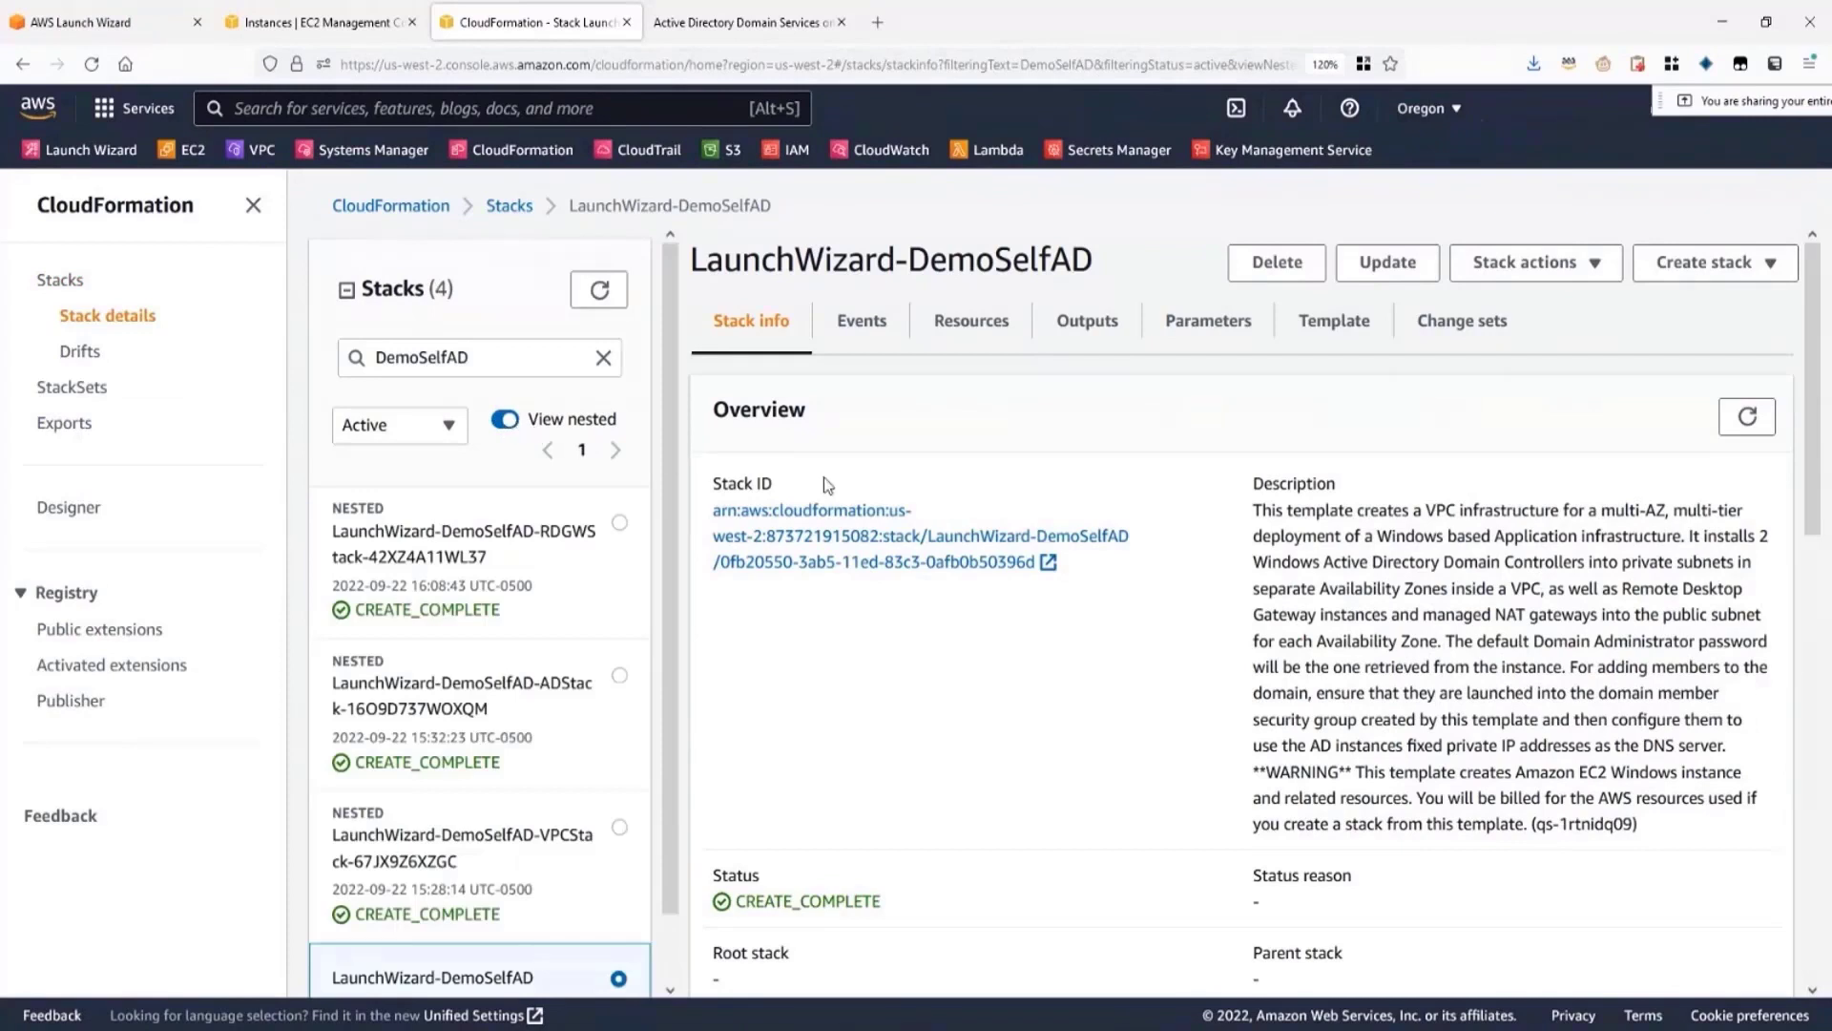
- Examine the LaunchWizard-DemoSelfAD stack's events to follow the creation order of its nested stacks
left_click(864, 342)
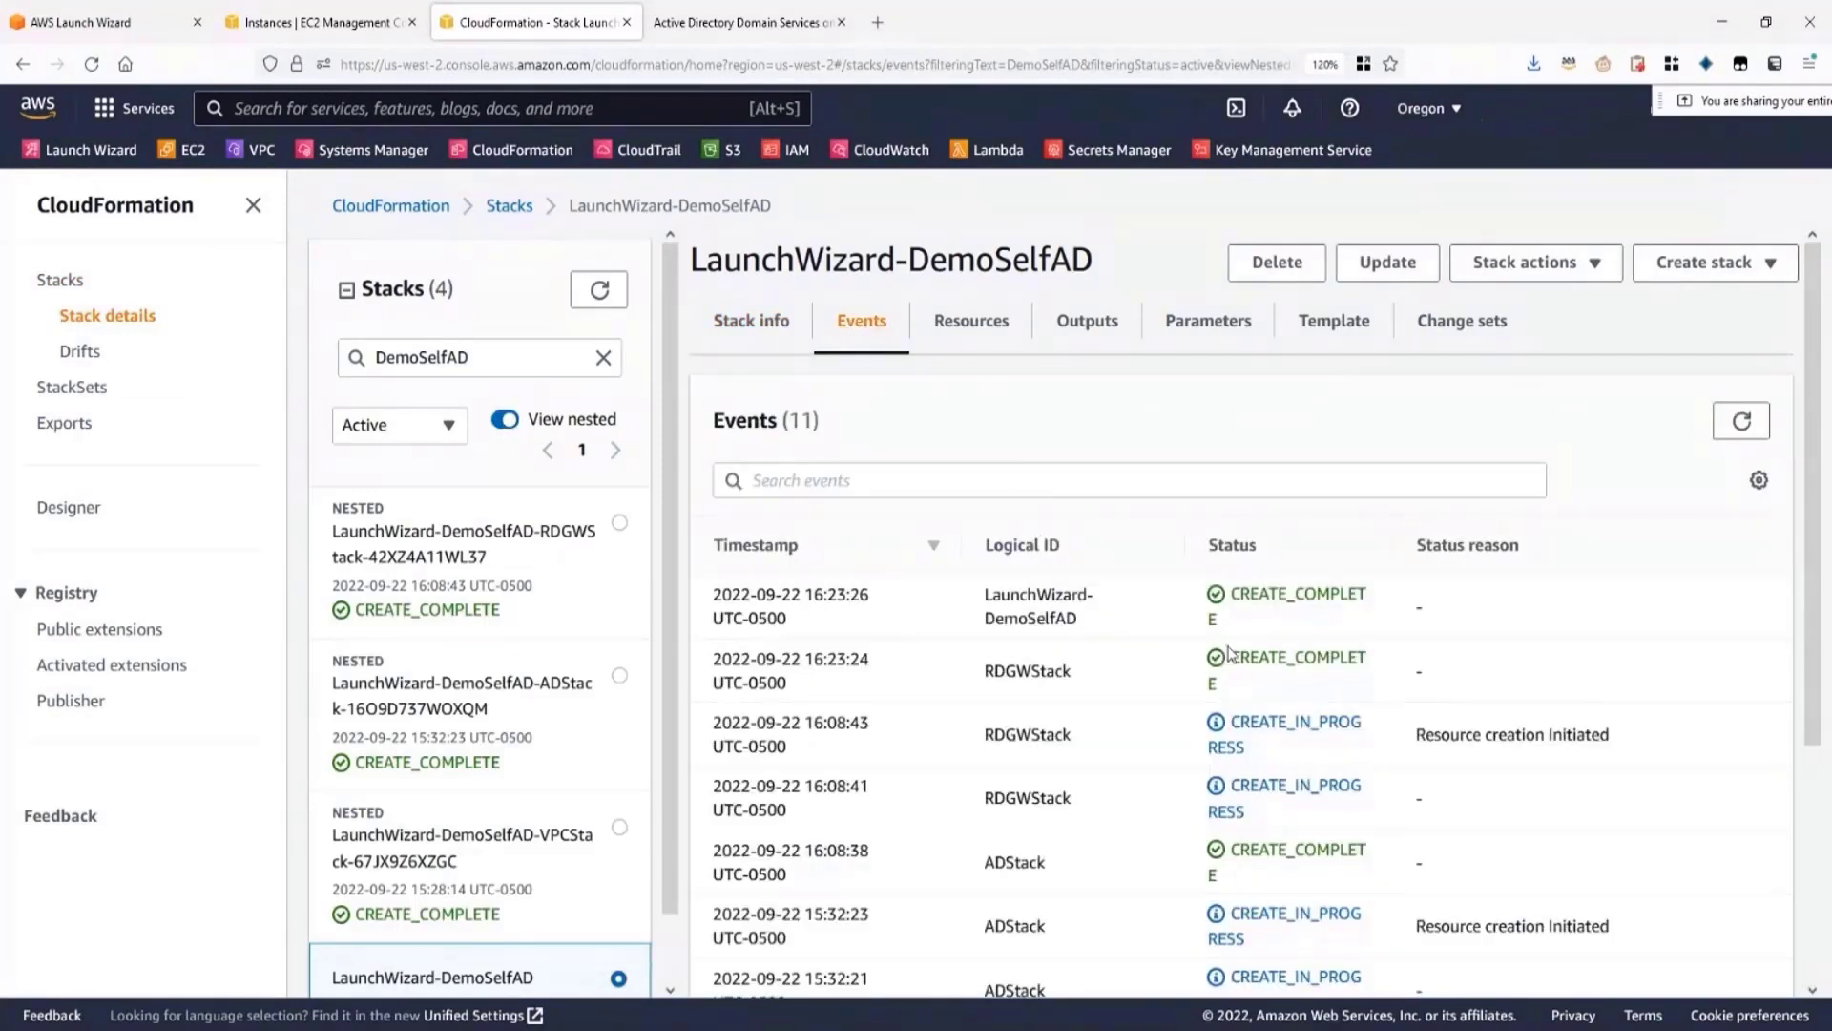
scroll(1233, 651, "down", 1)
scroll(1233, 651, "down", 3)
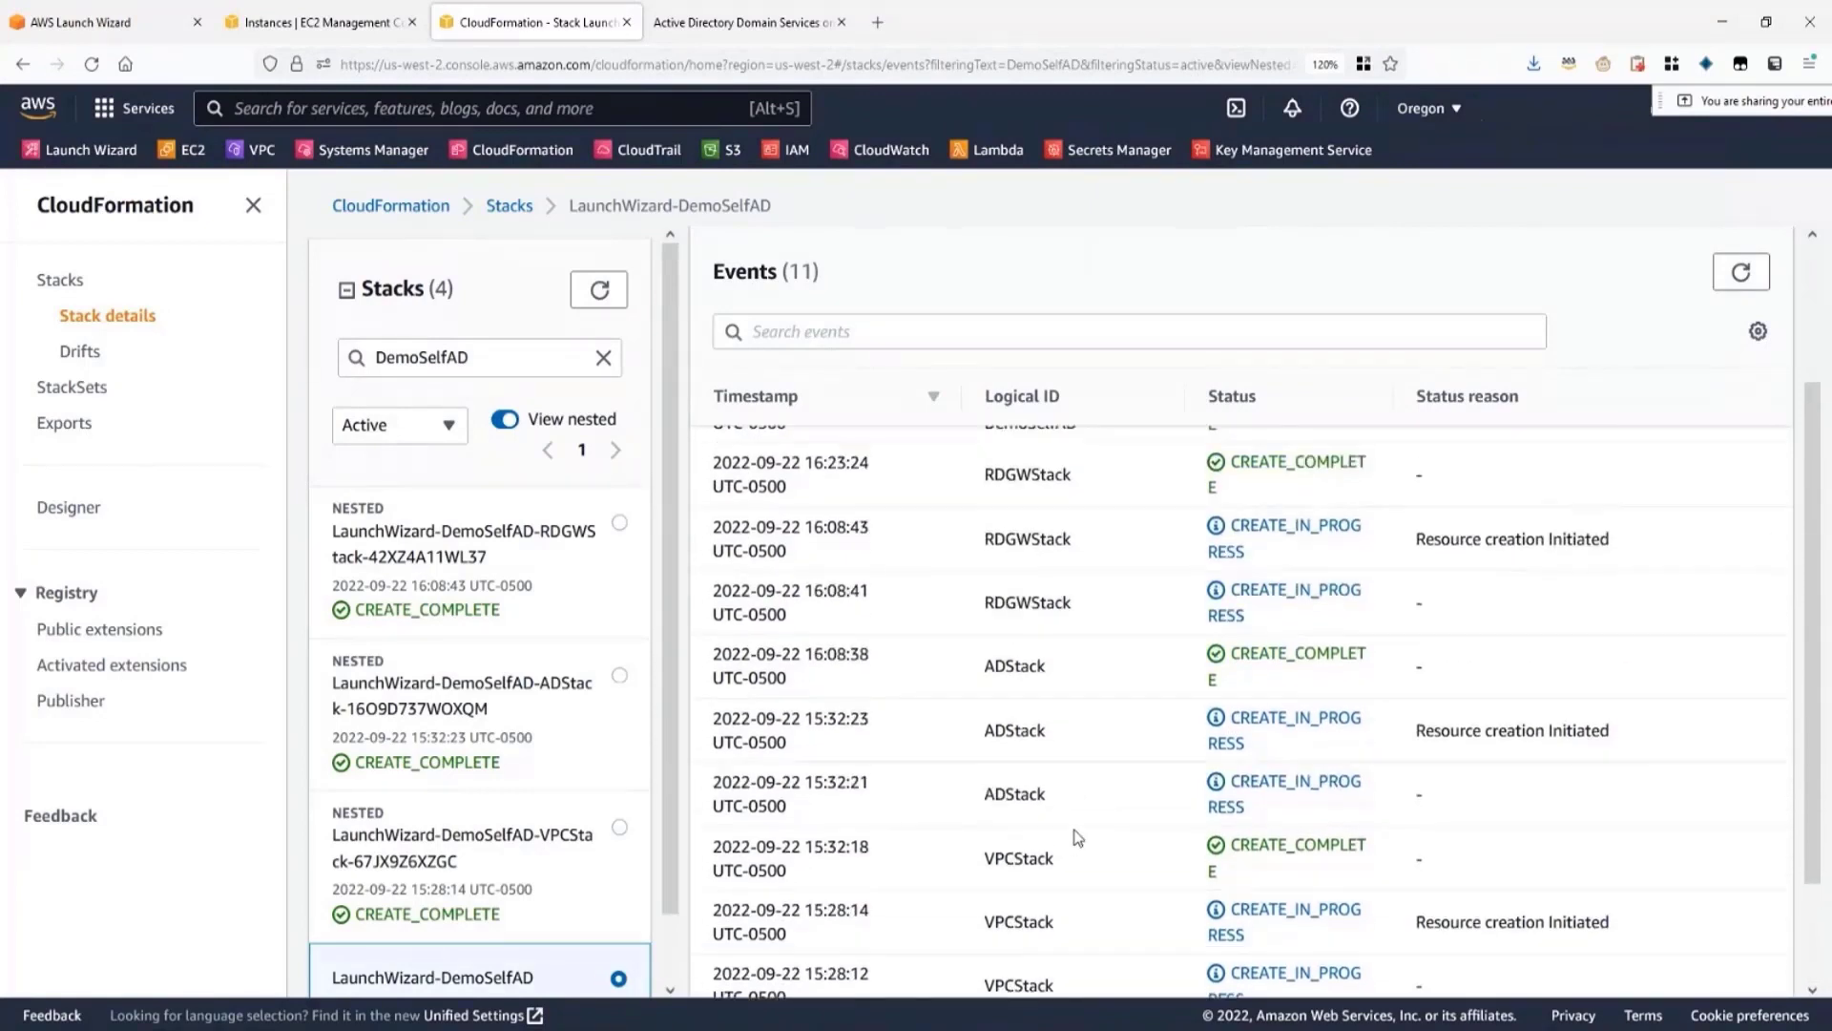
- Examine the resources of the LaunchWizard-DemoSelfAD parent stack, from ADStack down to VPCStack
scroll(1076, 838, "up", 1)
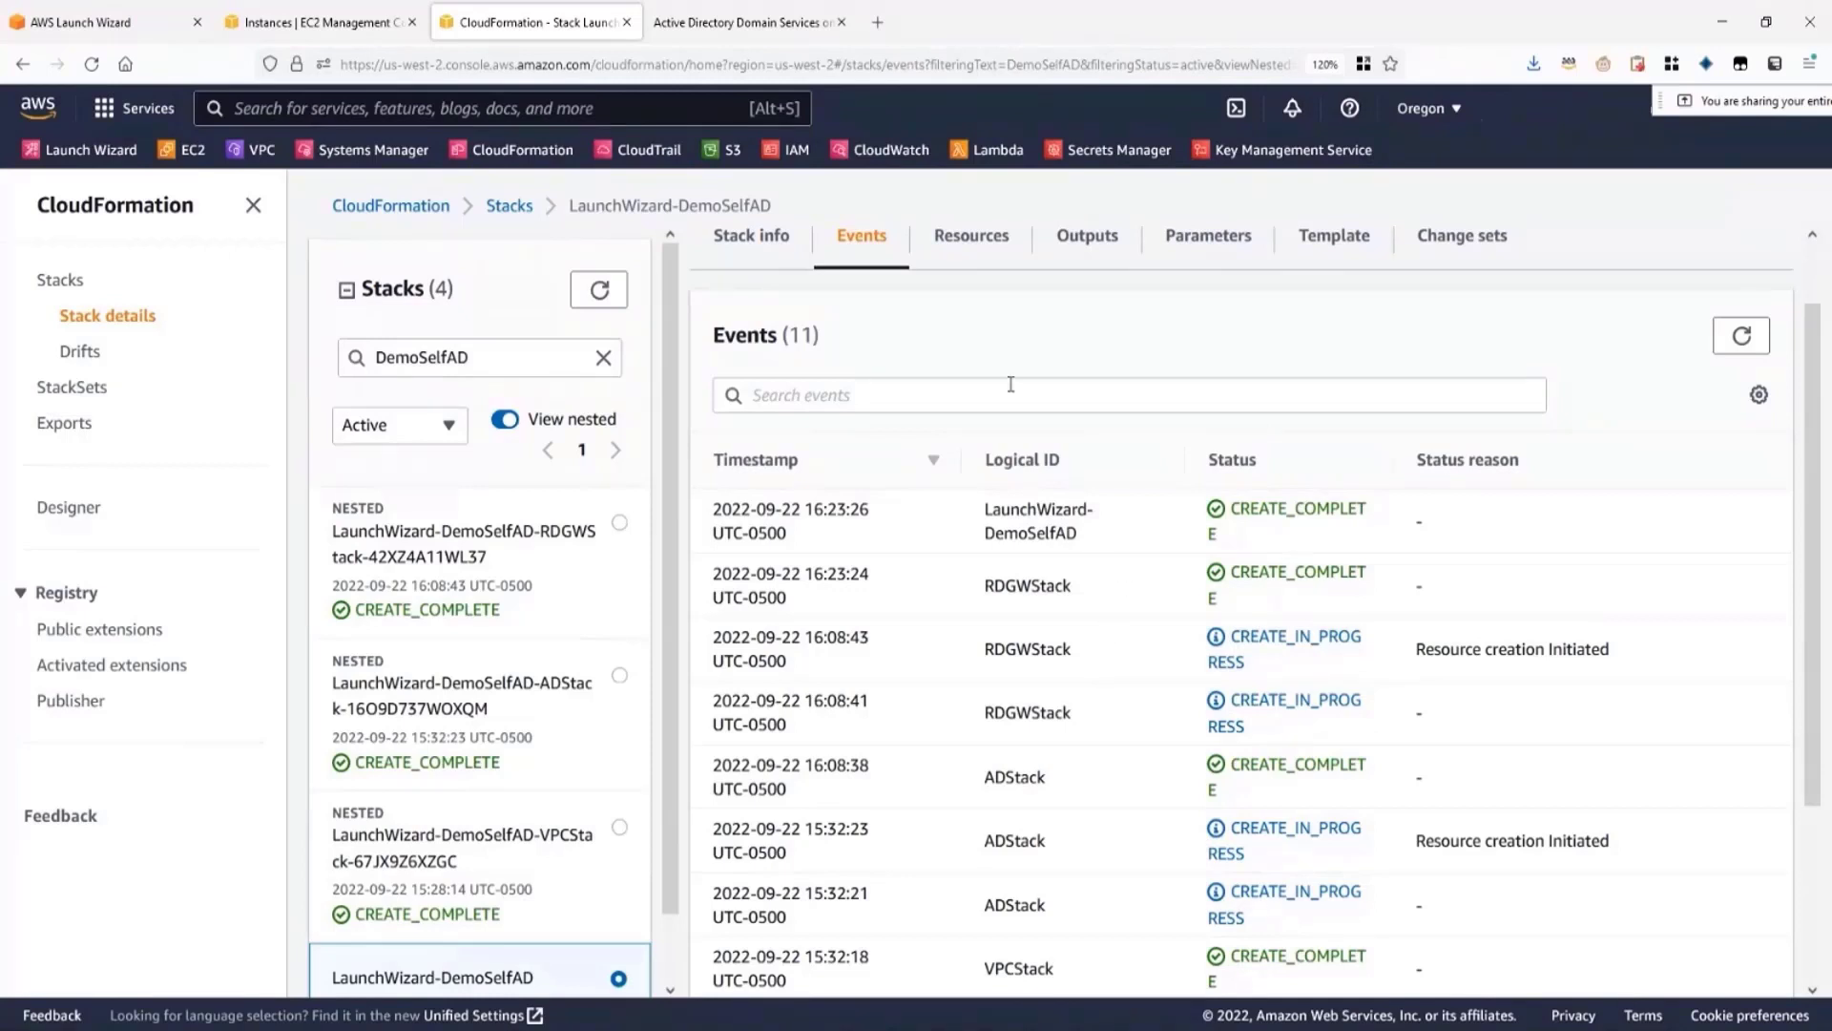
left_click(973, 256)
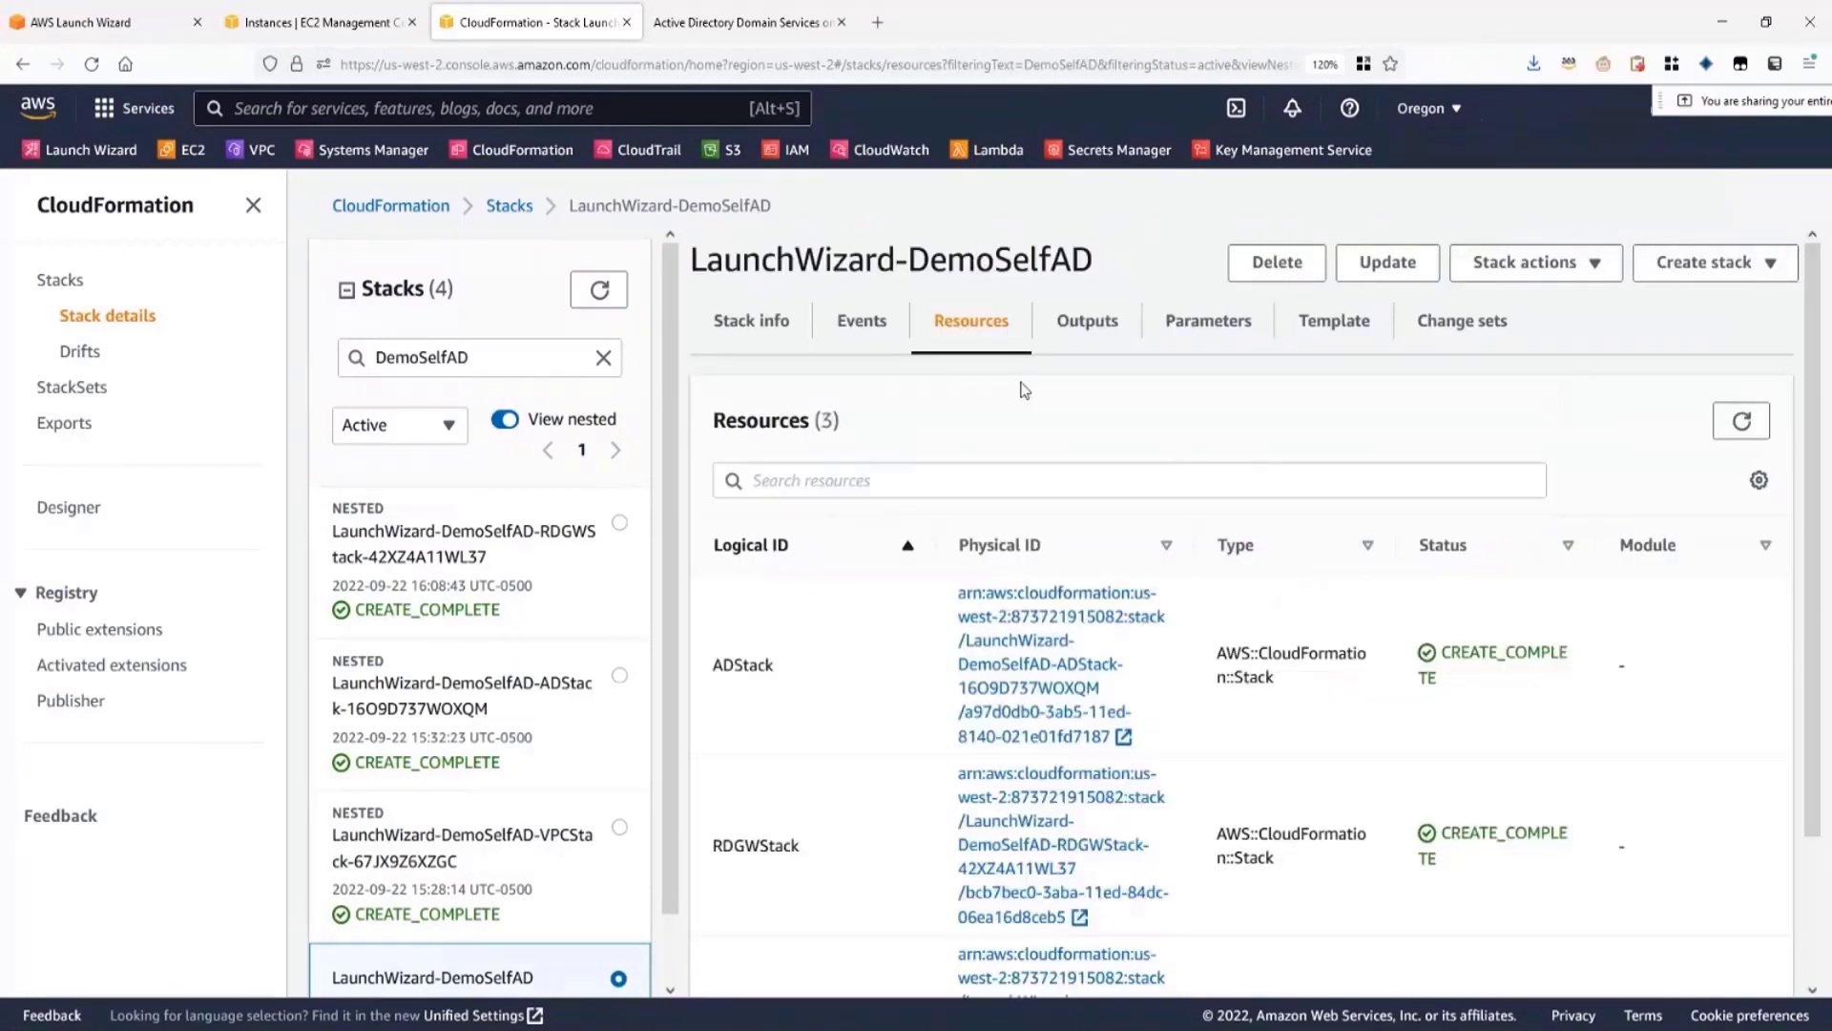
scroll(1210, 593, "down", 3)
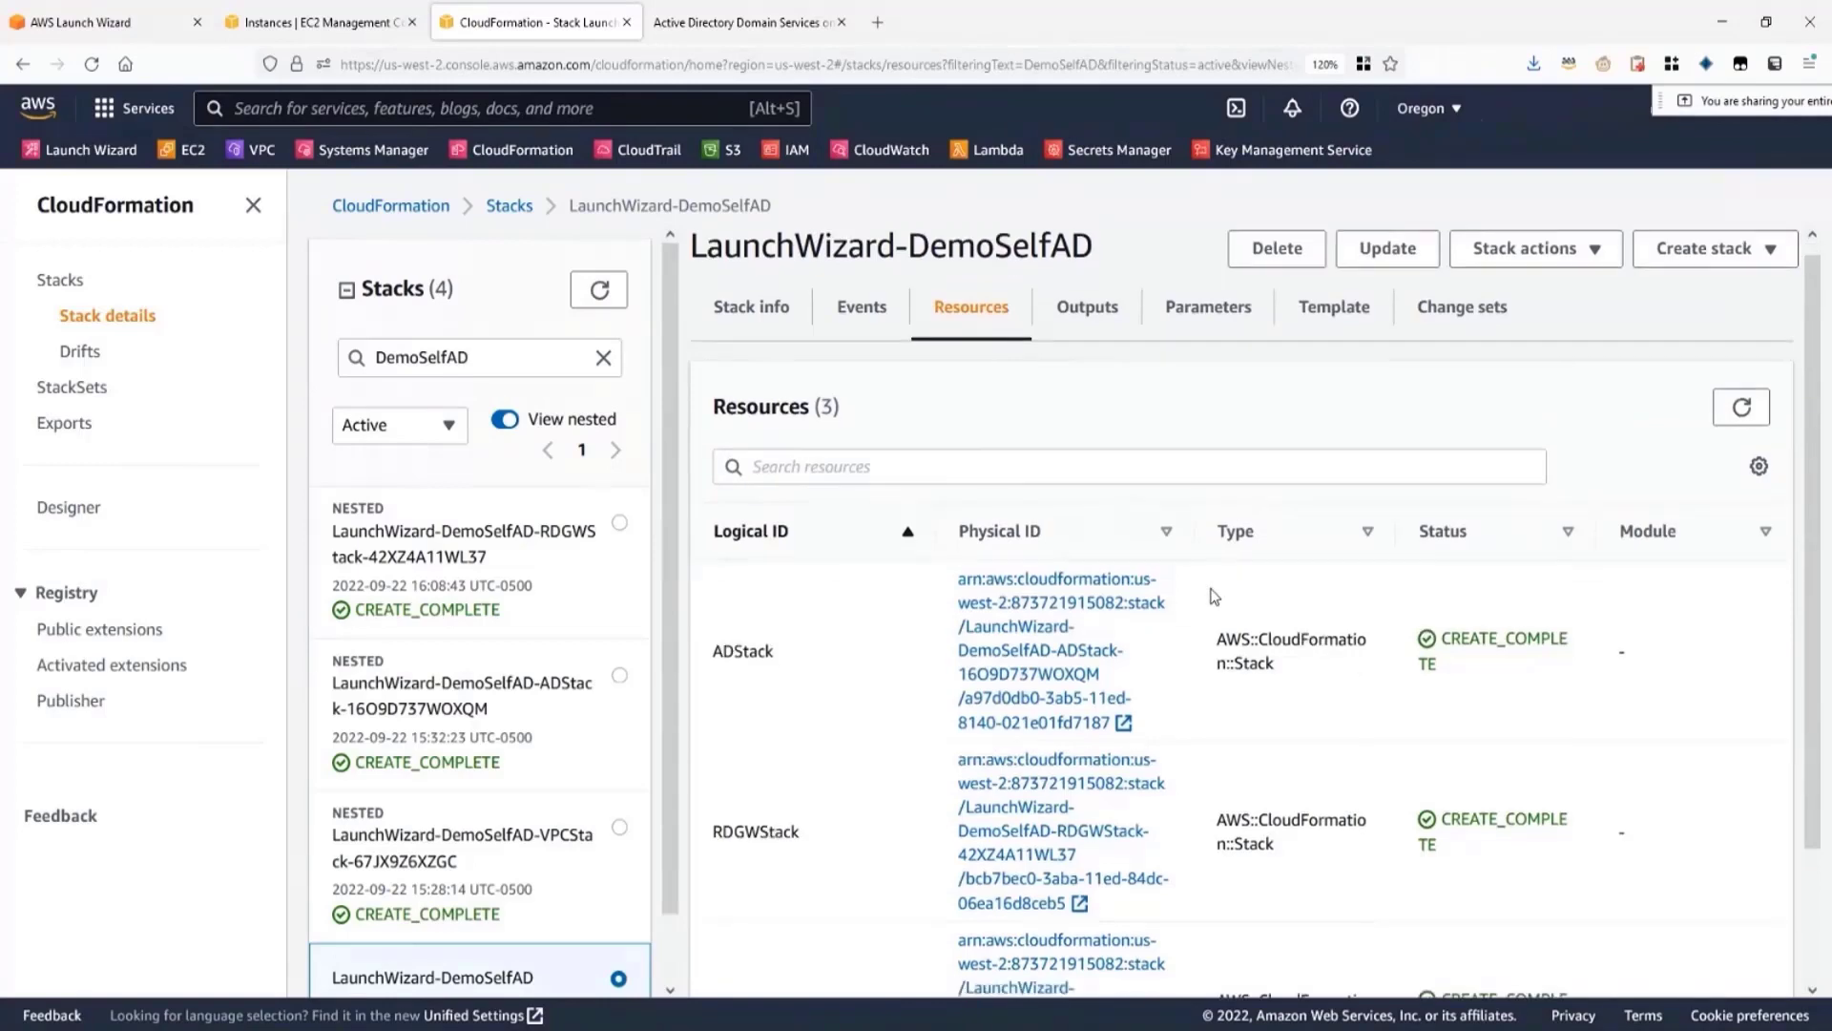
scroll(1219, 604, "up", 3)
scroll(1221, 604, "down", 3)
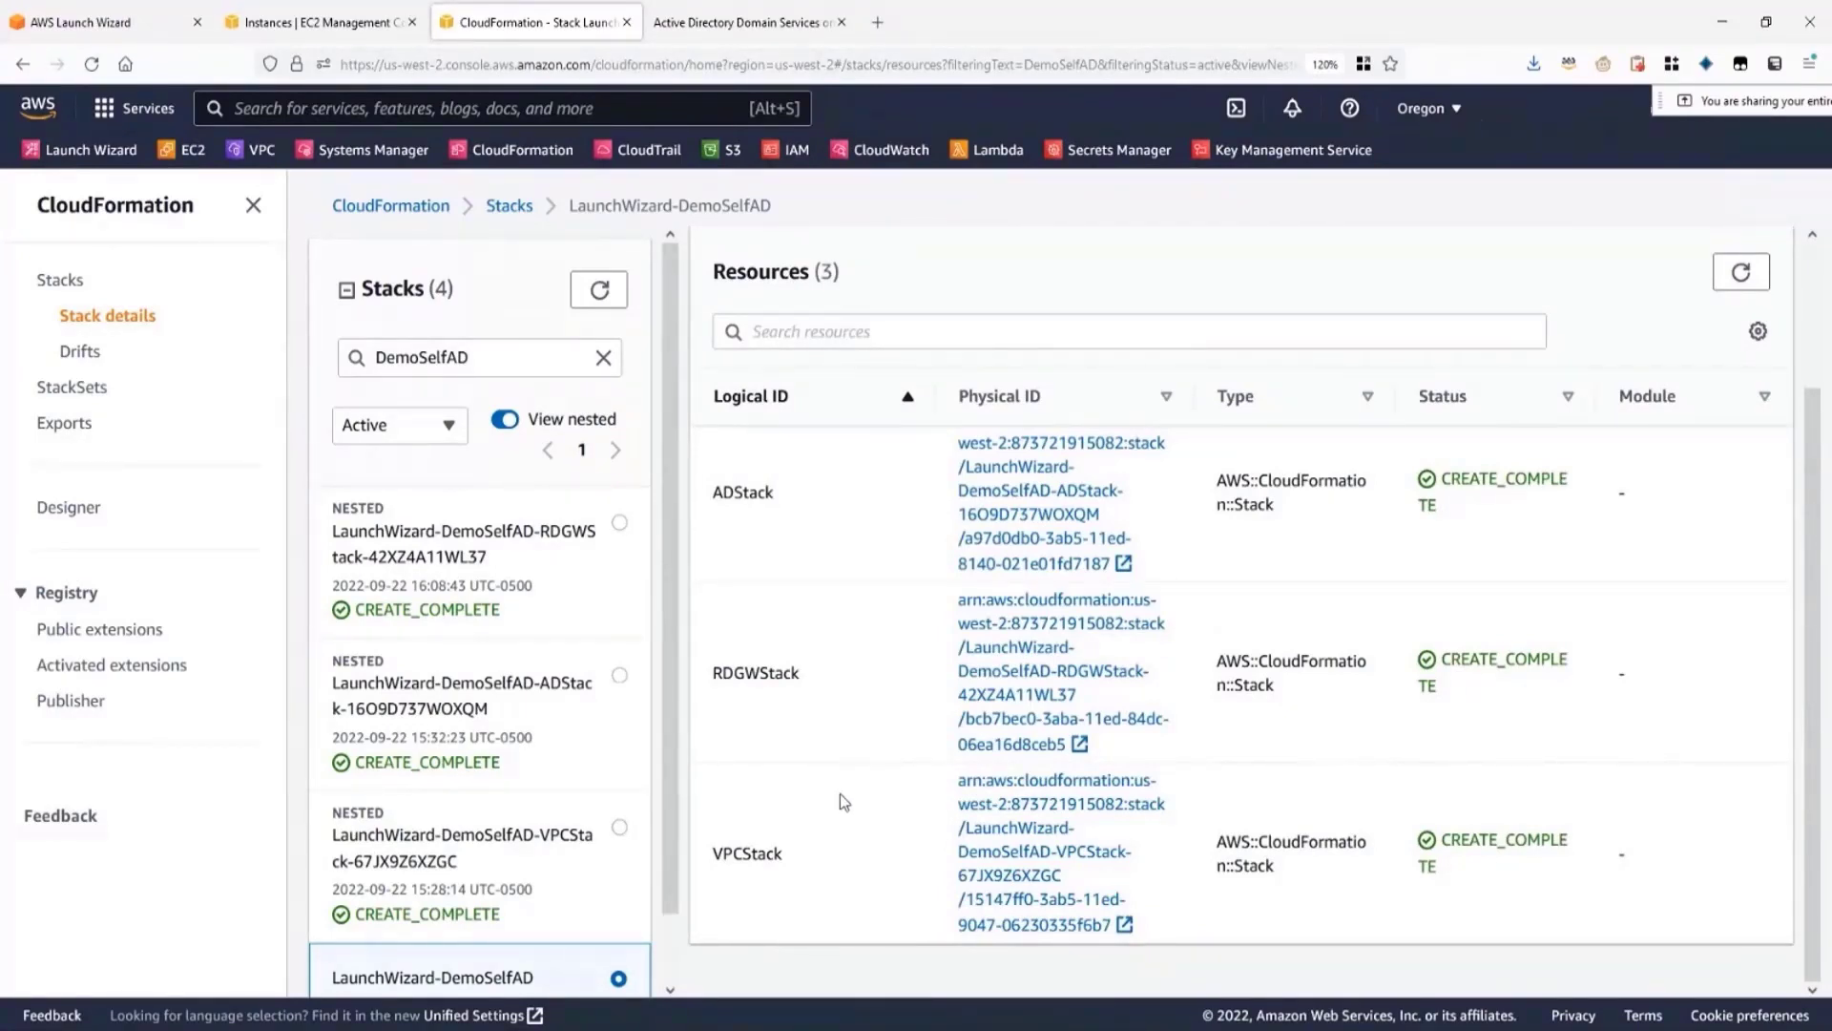
scroll(997, 625, "up", 1)
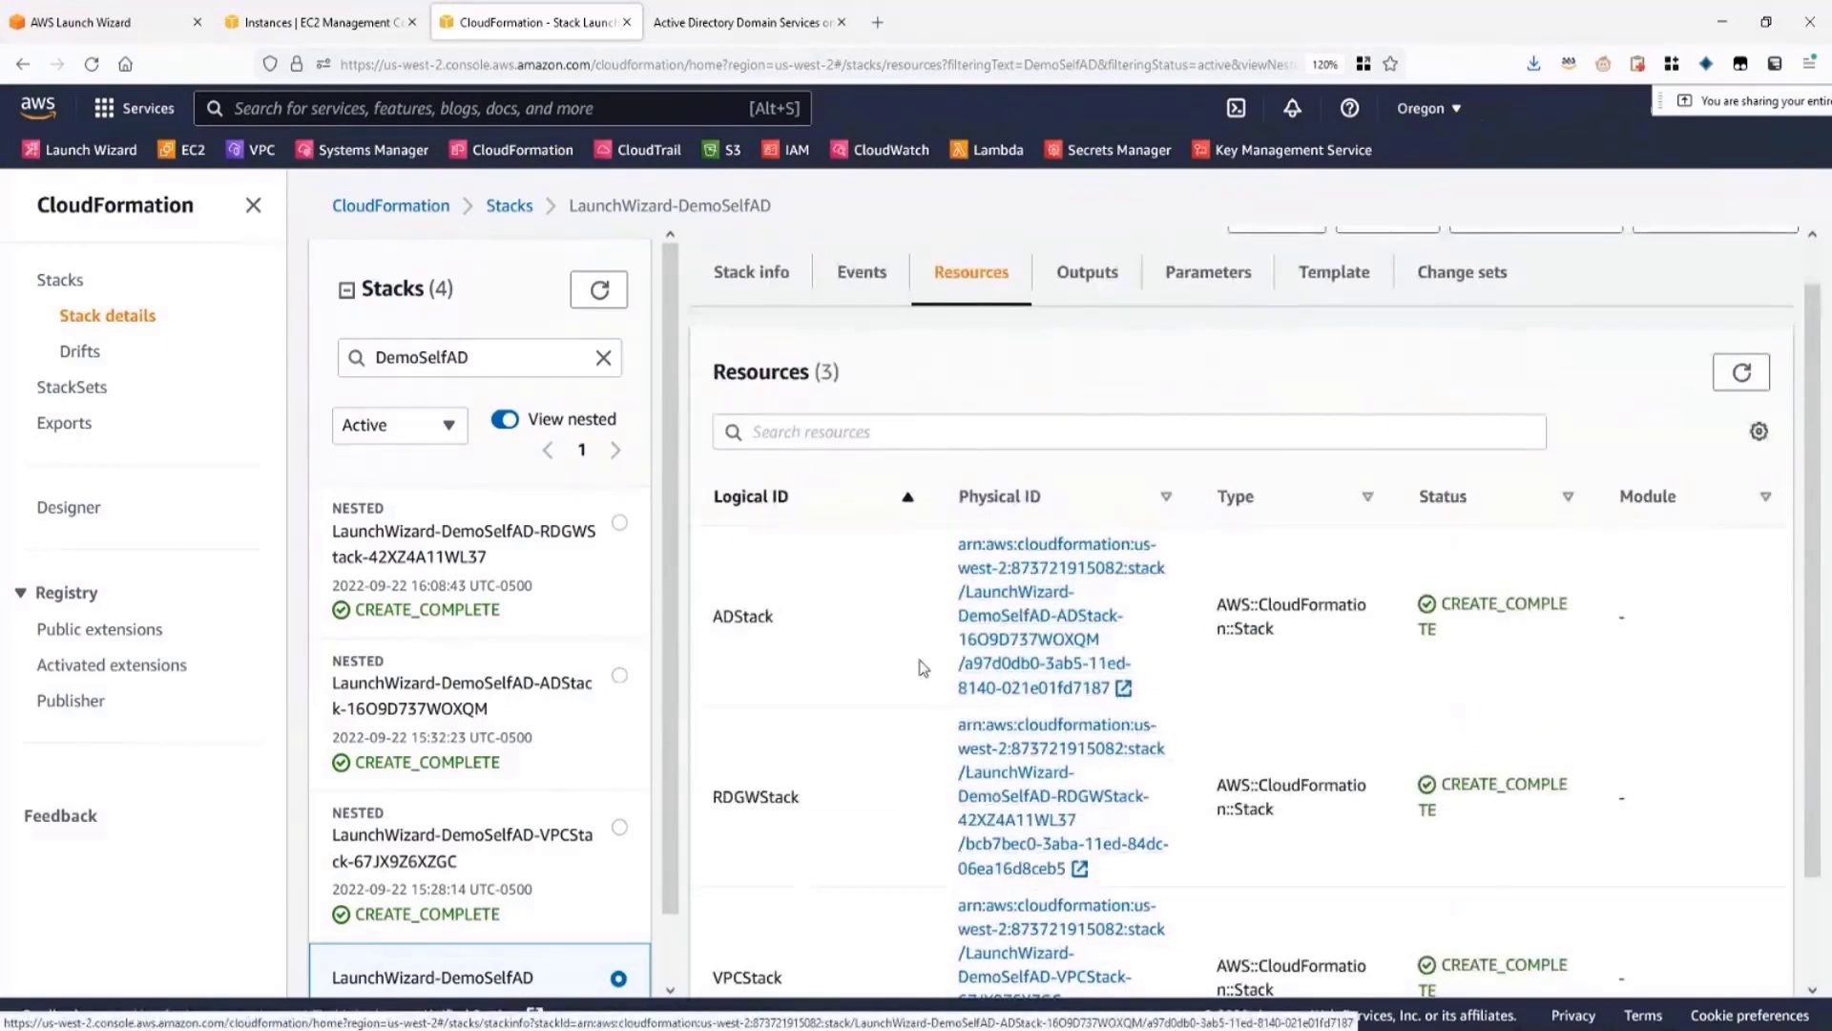
scroll(914, 668, "down", 1)
- Open the nested RDGWStack from the parent stack's resources and look through its events from newest to oldest
left_click(1006, 637)
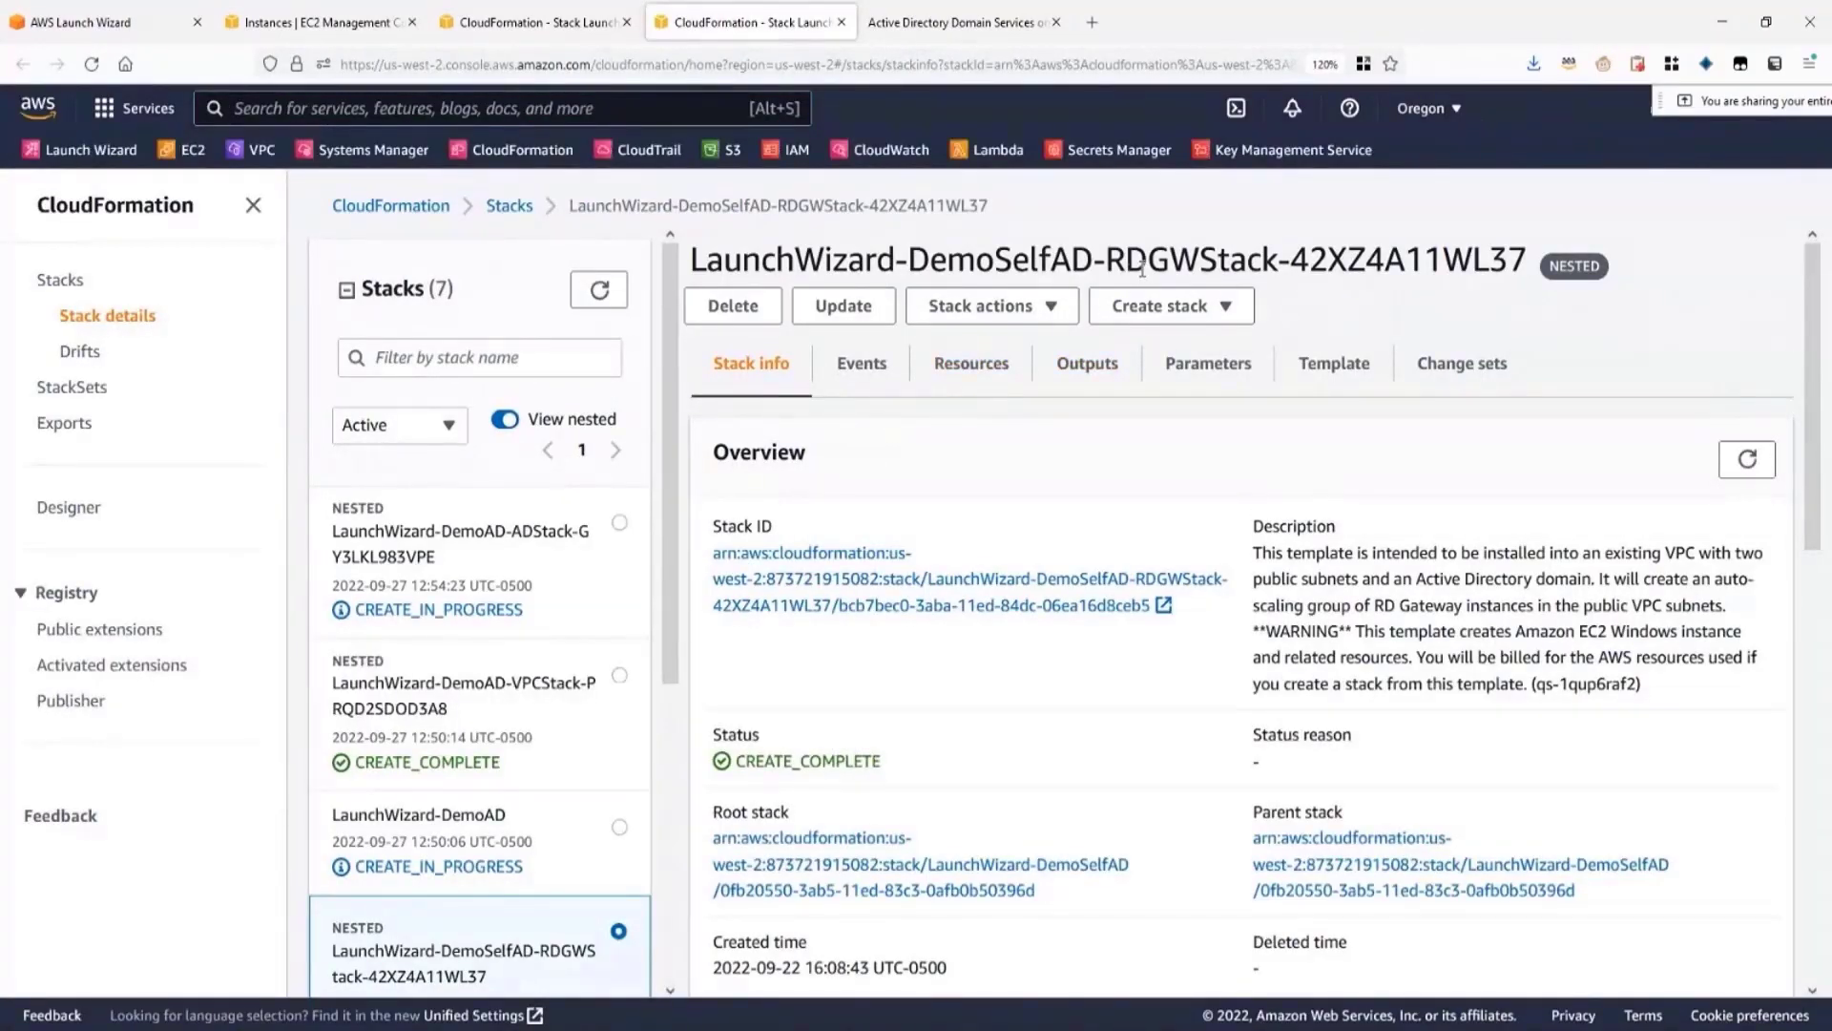
left_click(836, 378)
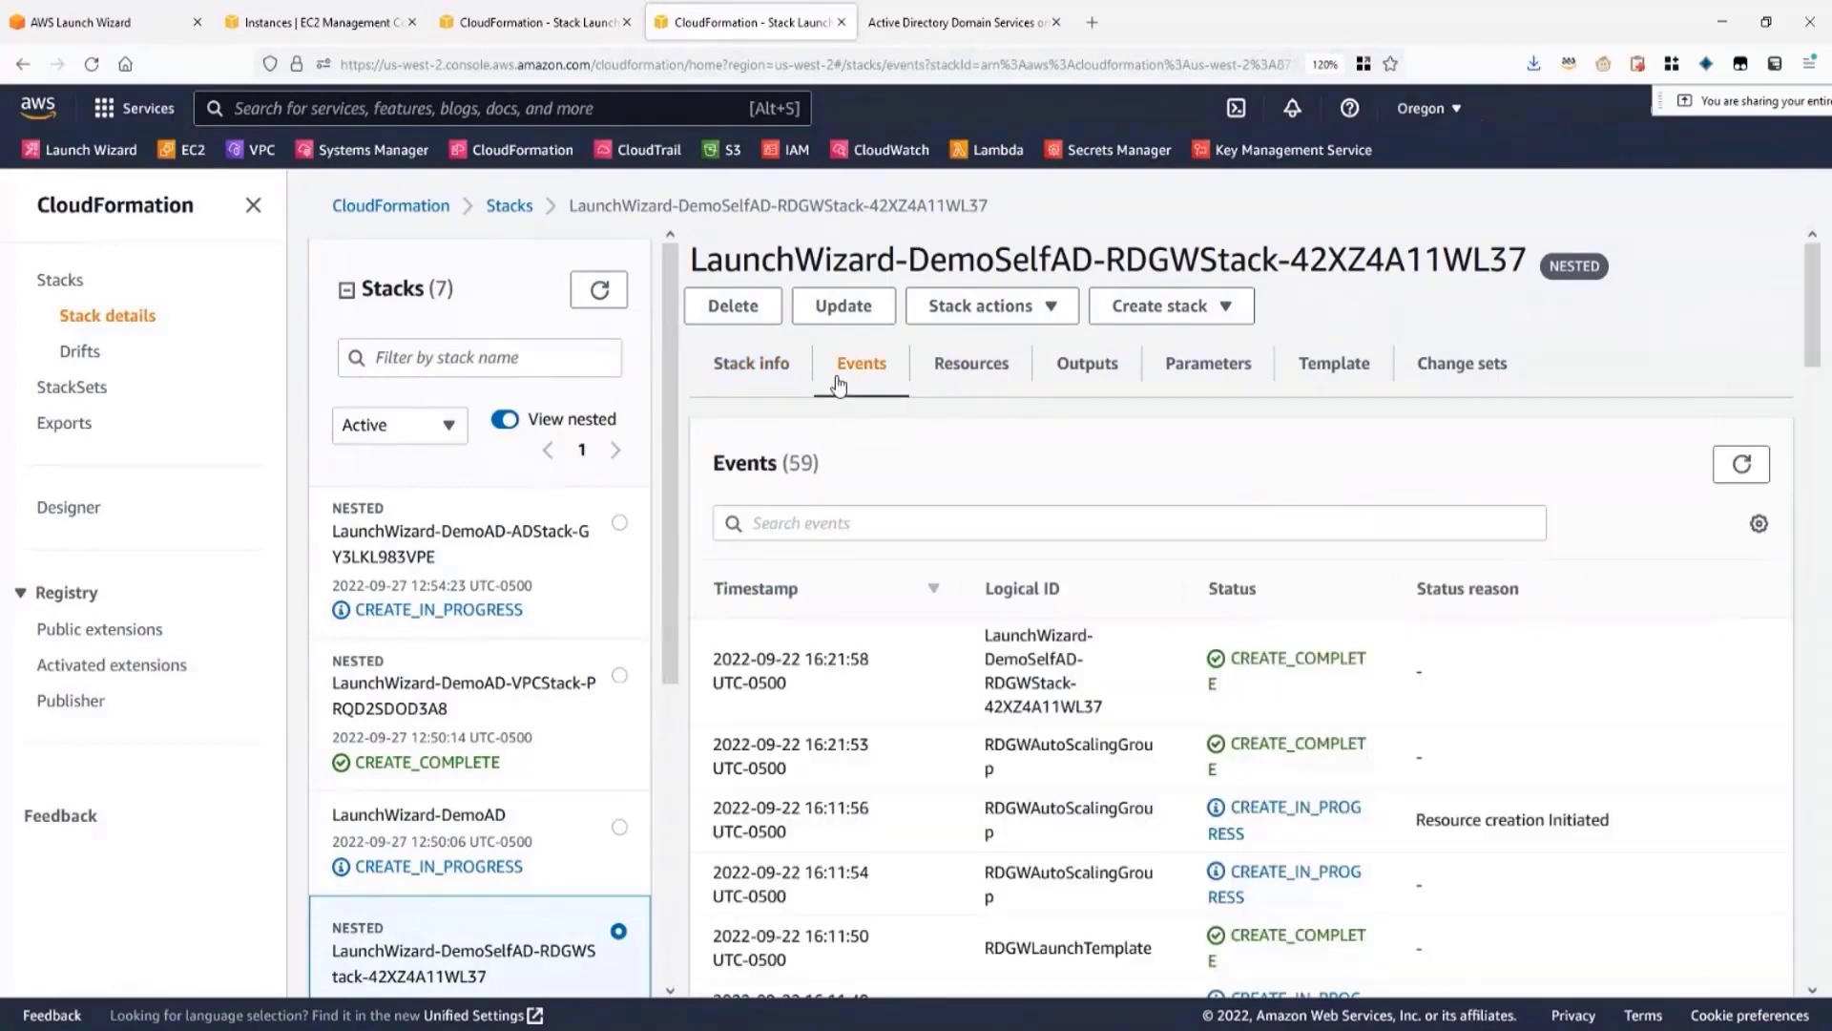
scroll(1087, 683, "down", 10)
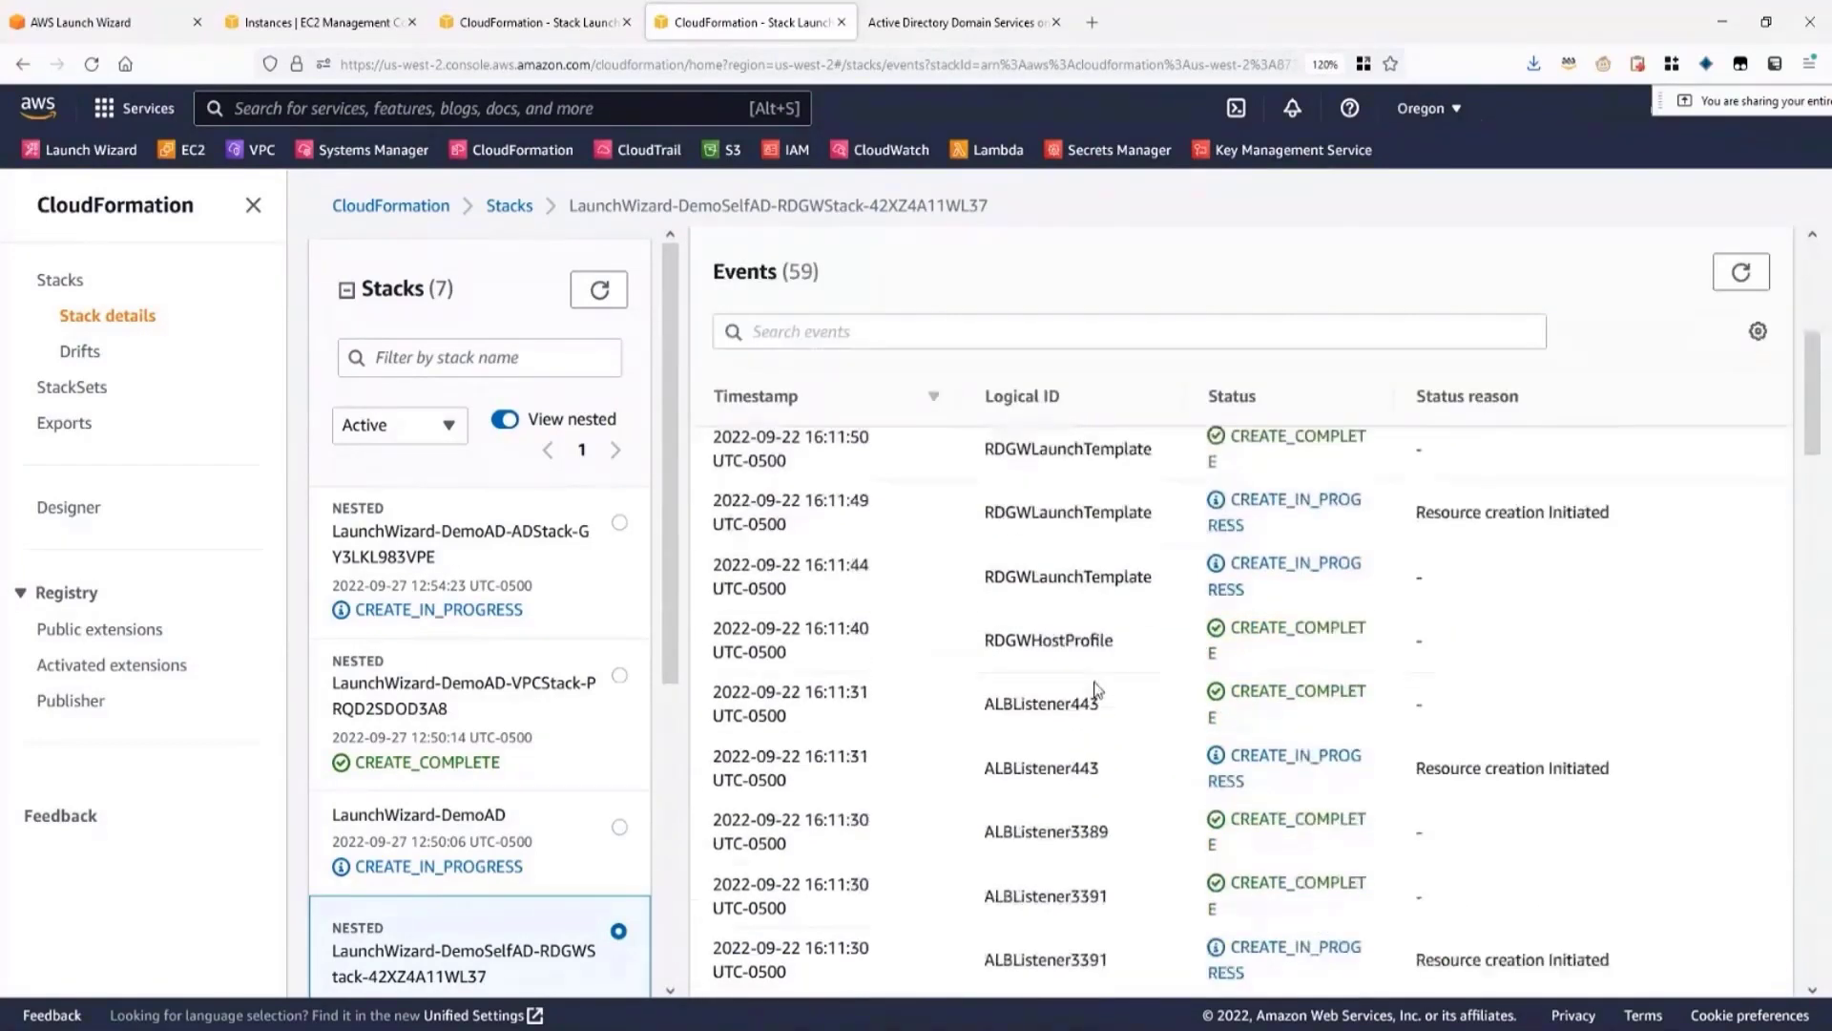
scroll(1075, 702, "down", 6)
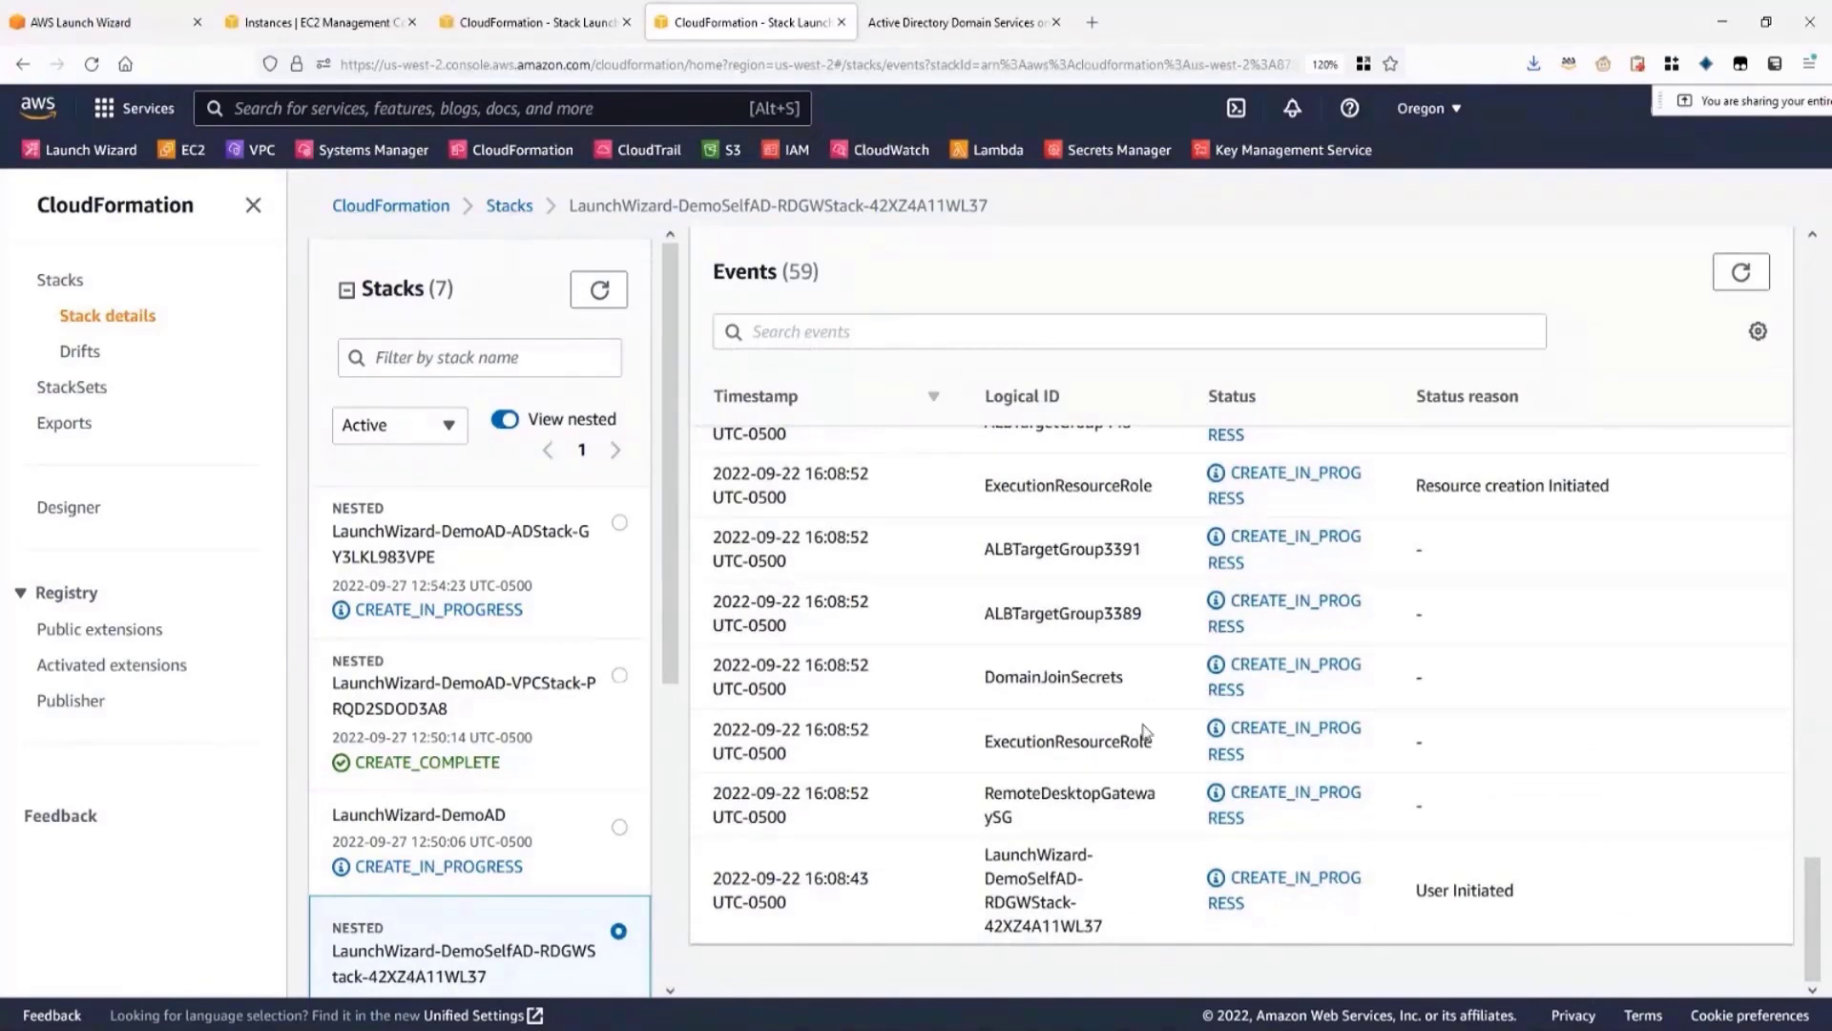
scroll(1154, 707, "up", 3)
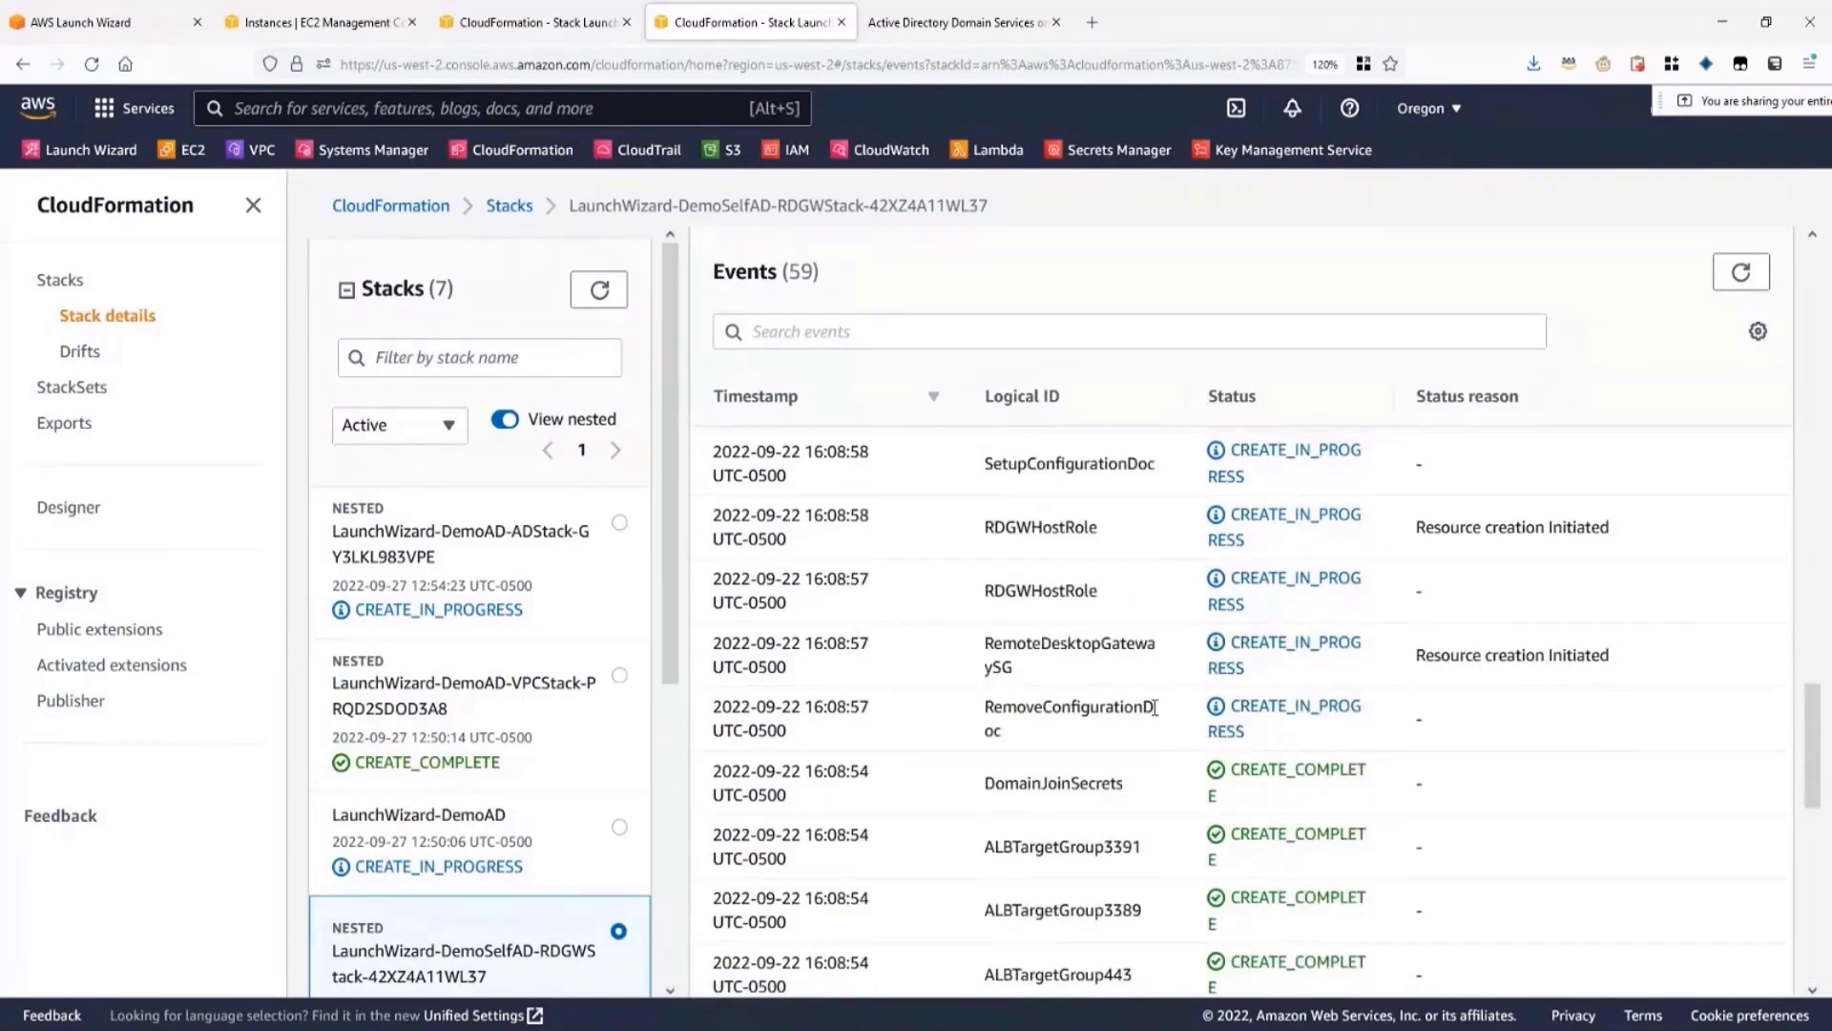
scroll(1154, 707, "up", 10)
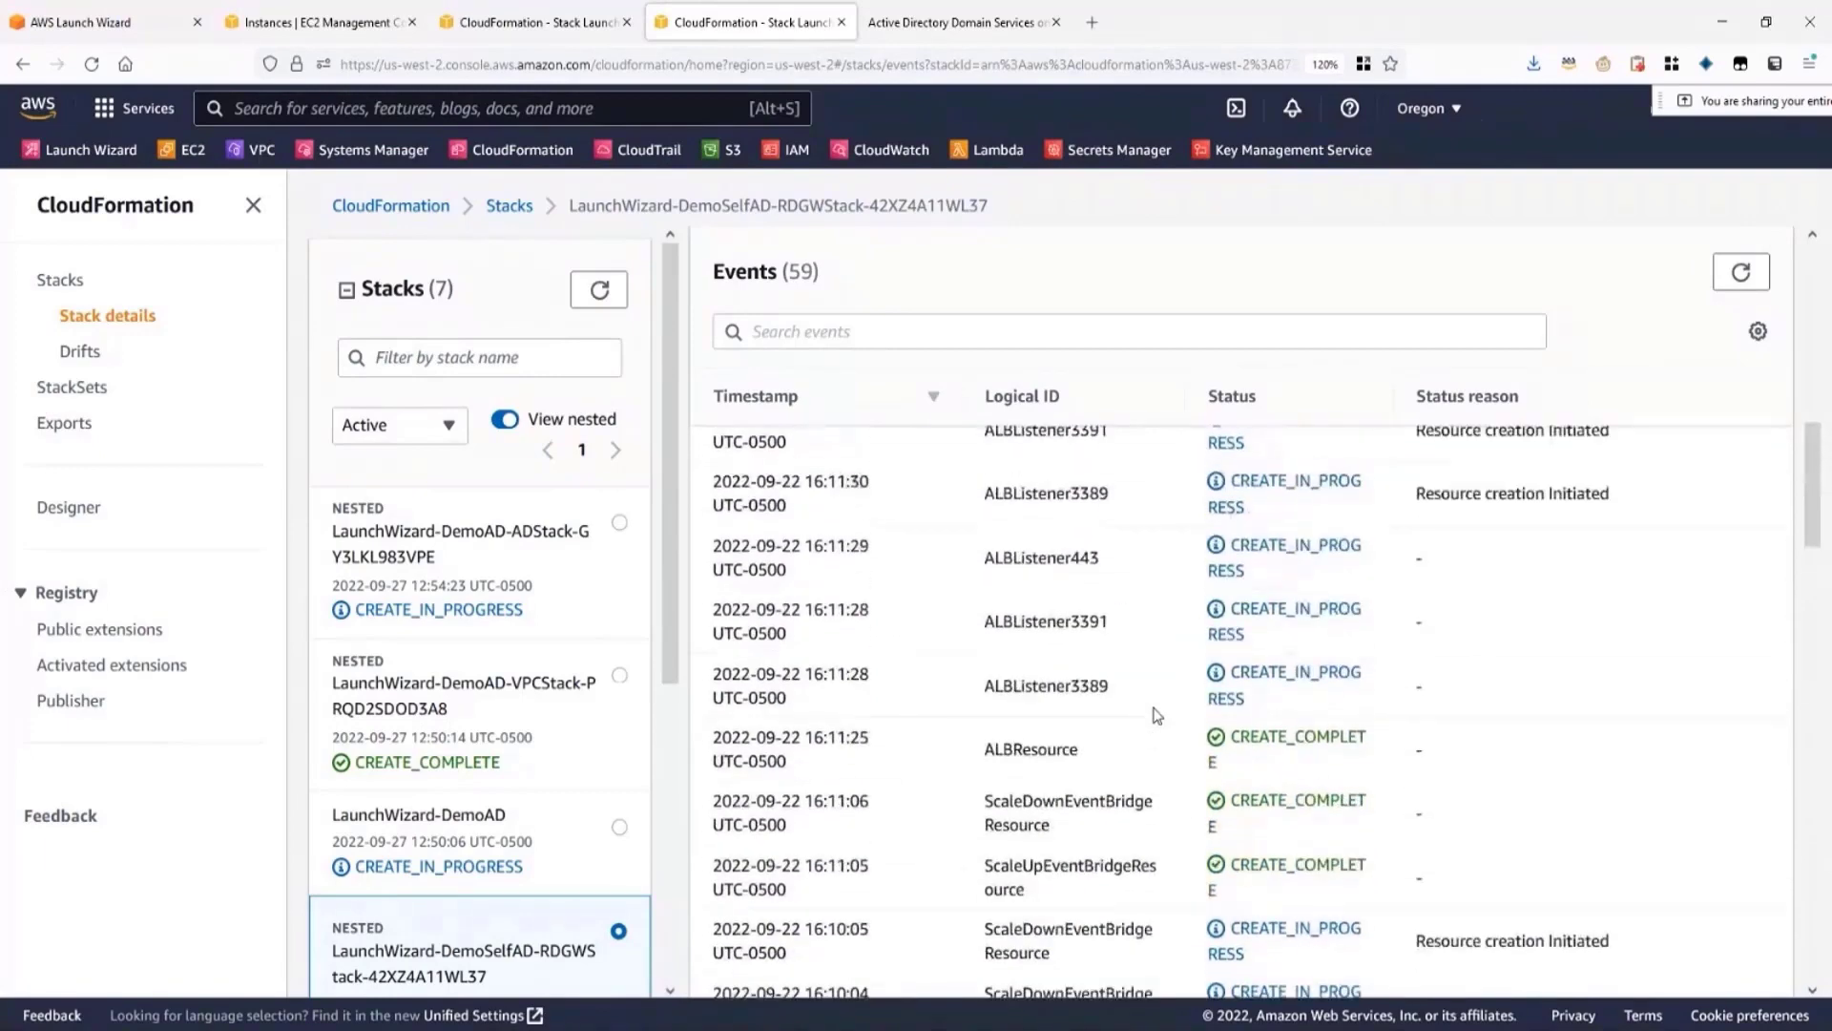
scroll(1157, 714, "up", 8)
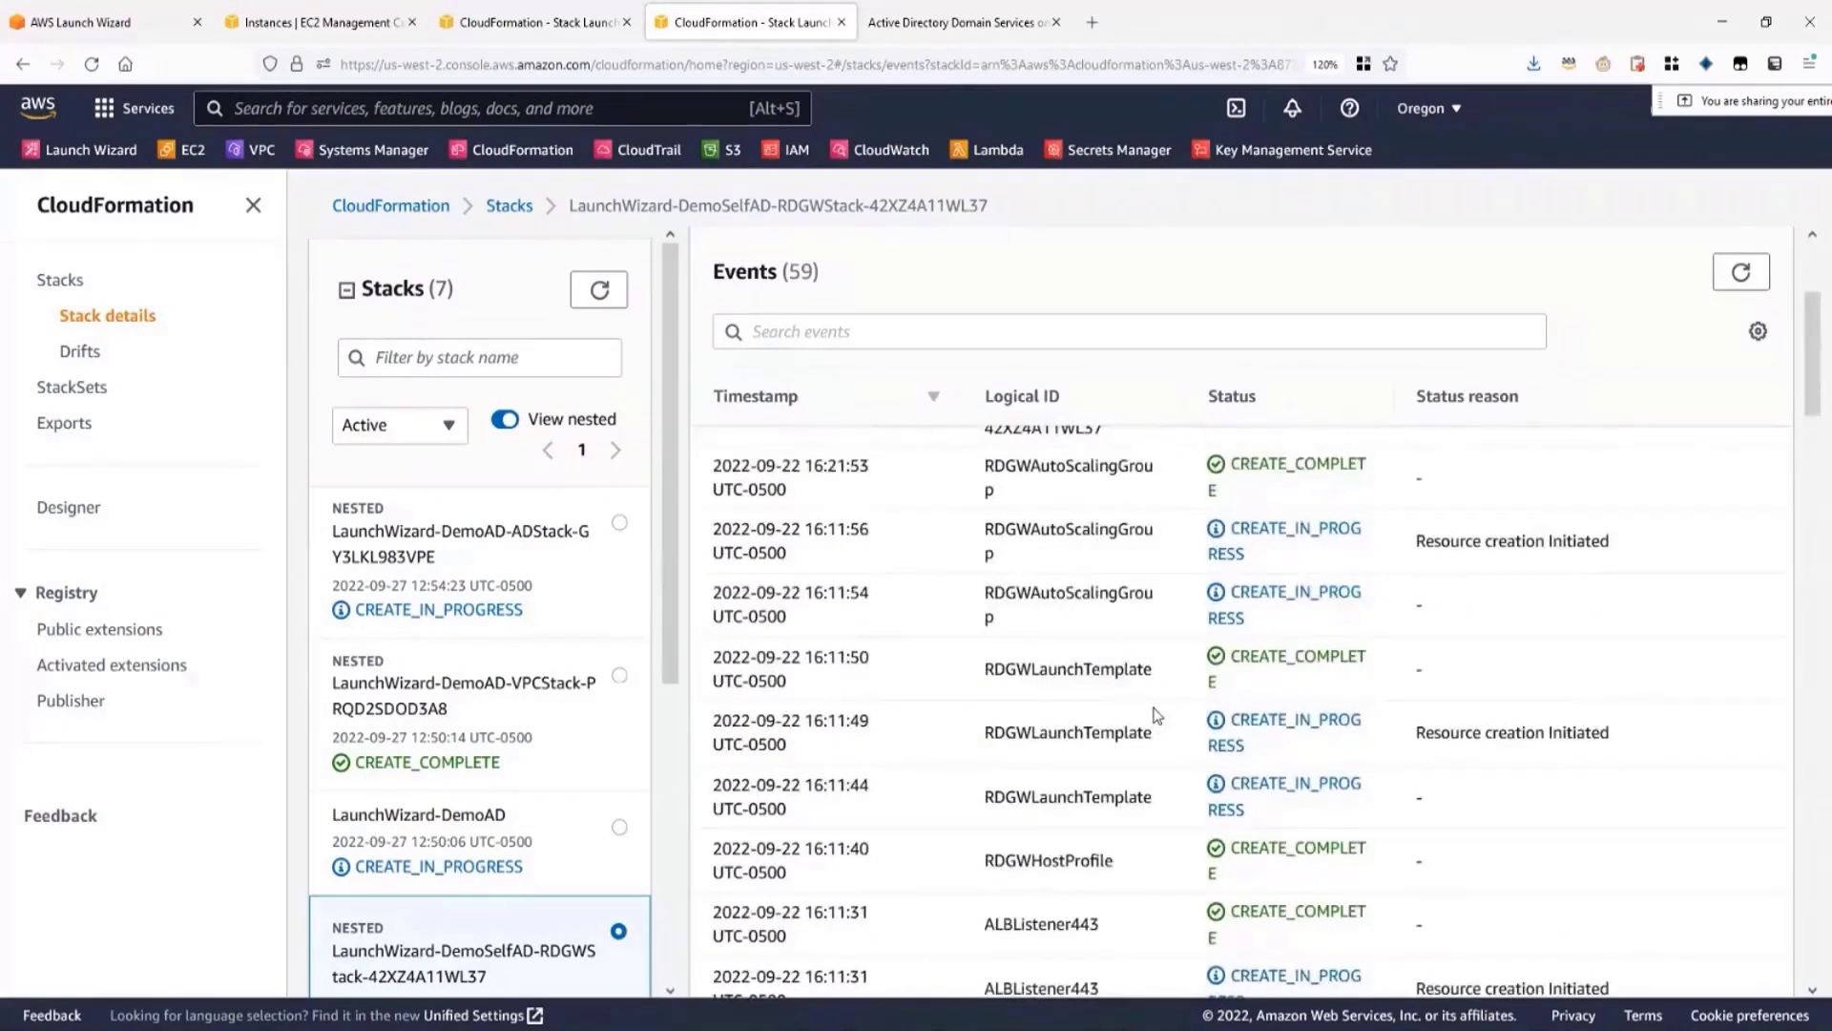
scroll(1157, 713, "up", 5)
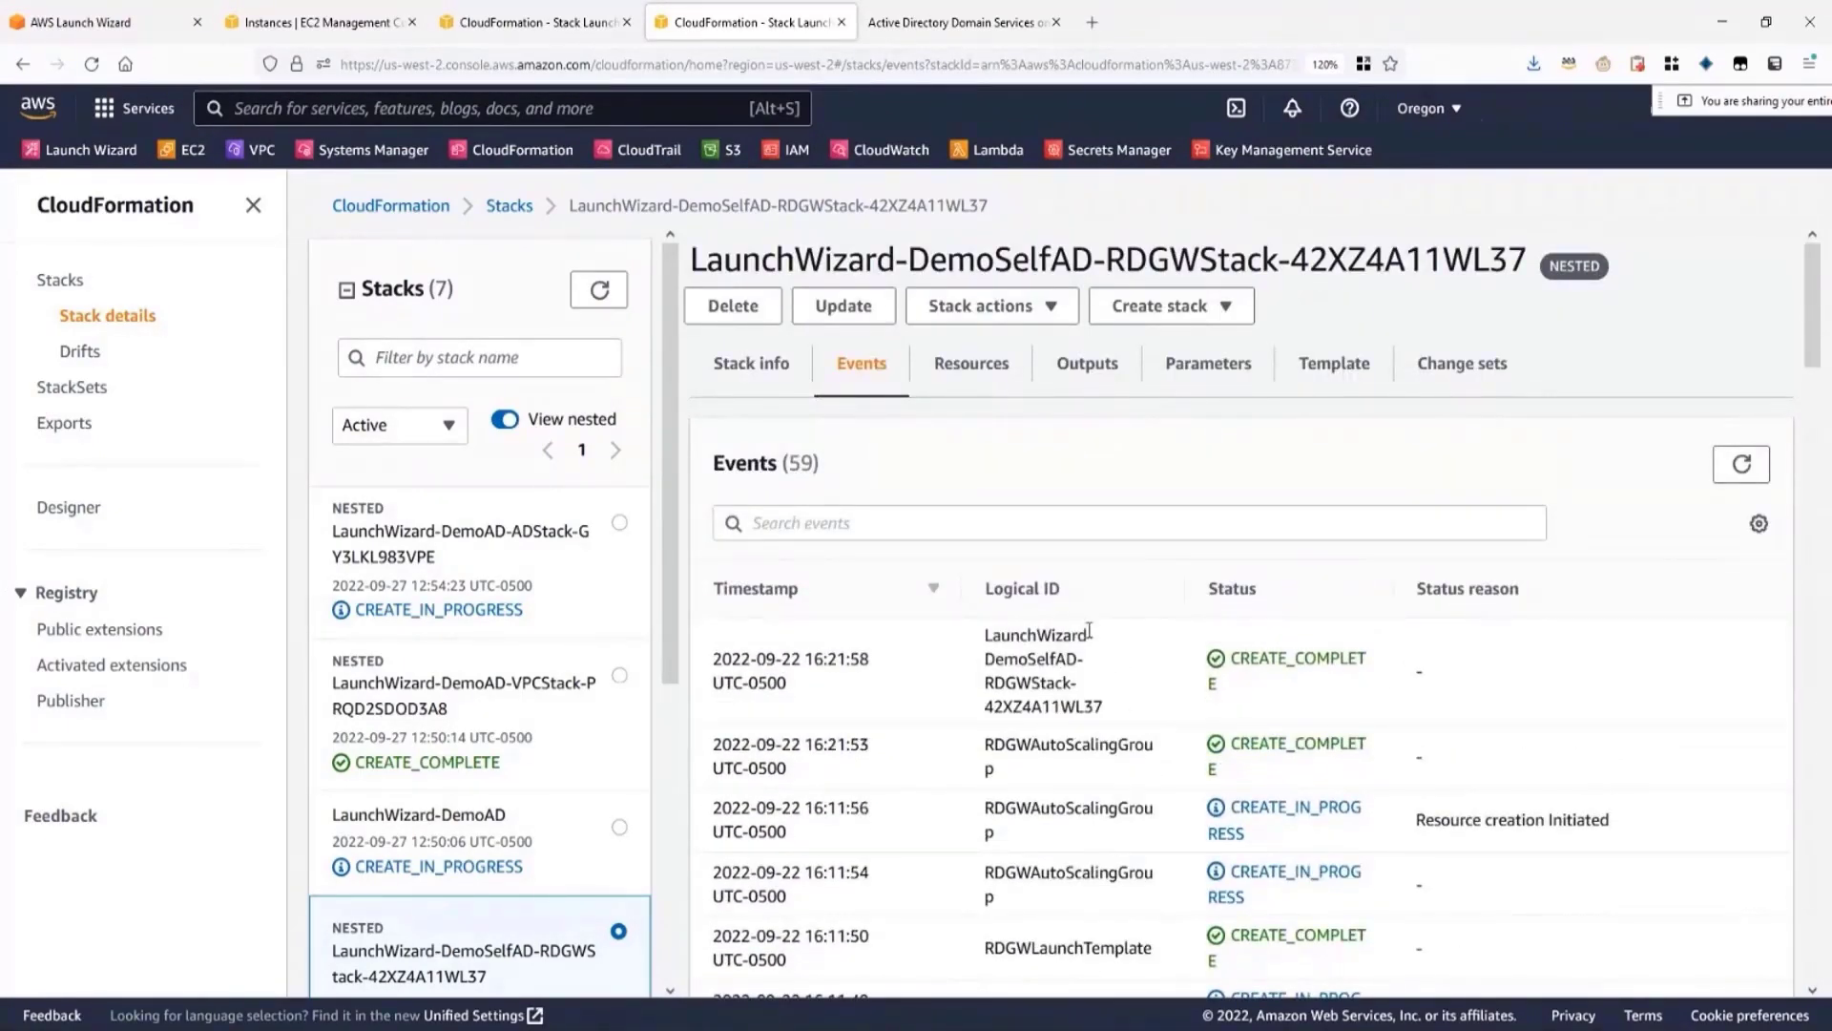
- Close the parent stack page, compare the EC2 instances with the Scenario 1 architecture diagram, and return to the RDGWStack page
left_click(626, 22)
left_click(329, 19)
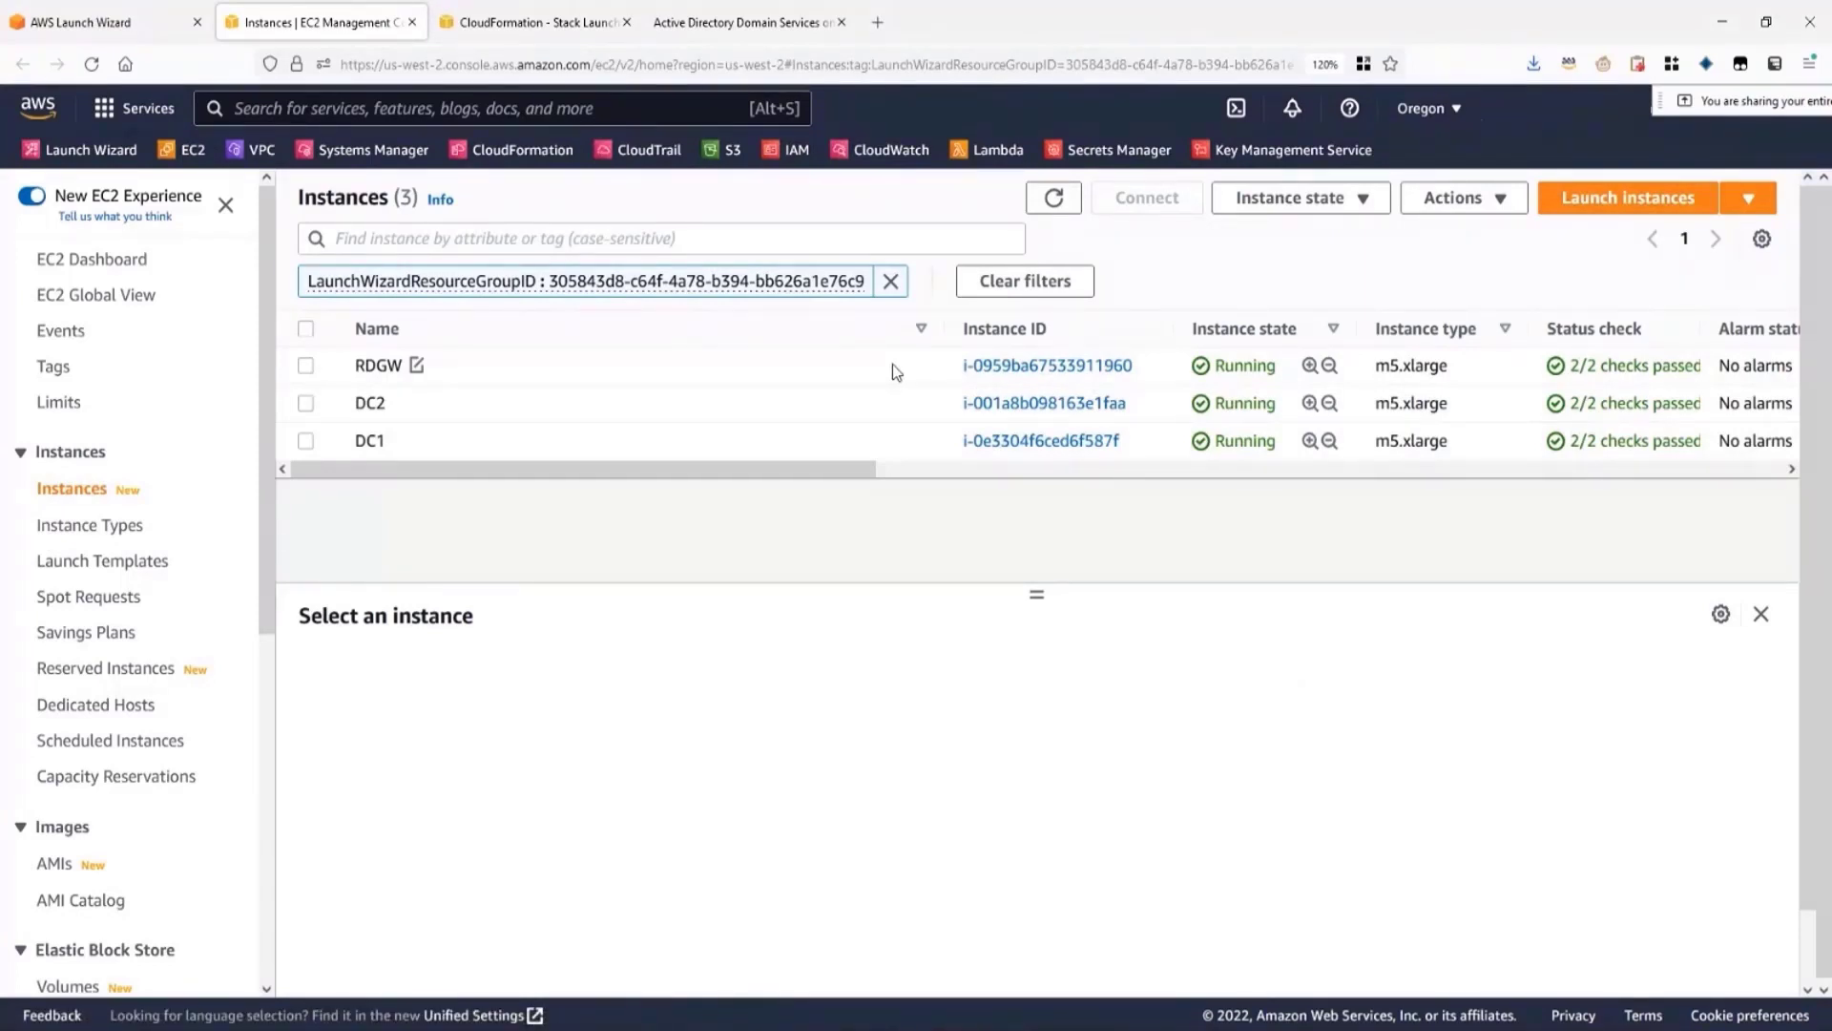
left_click(745, 21)
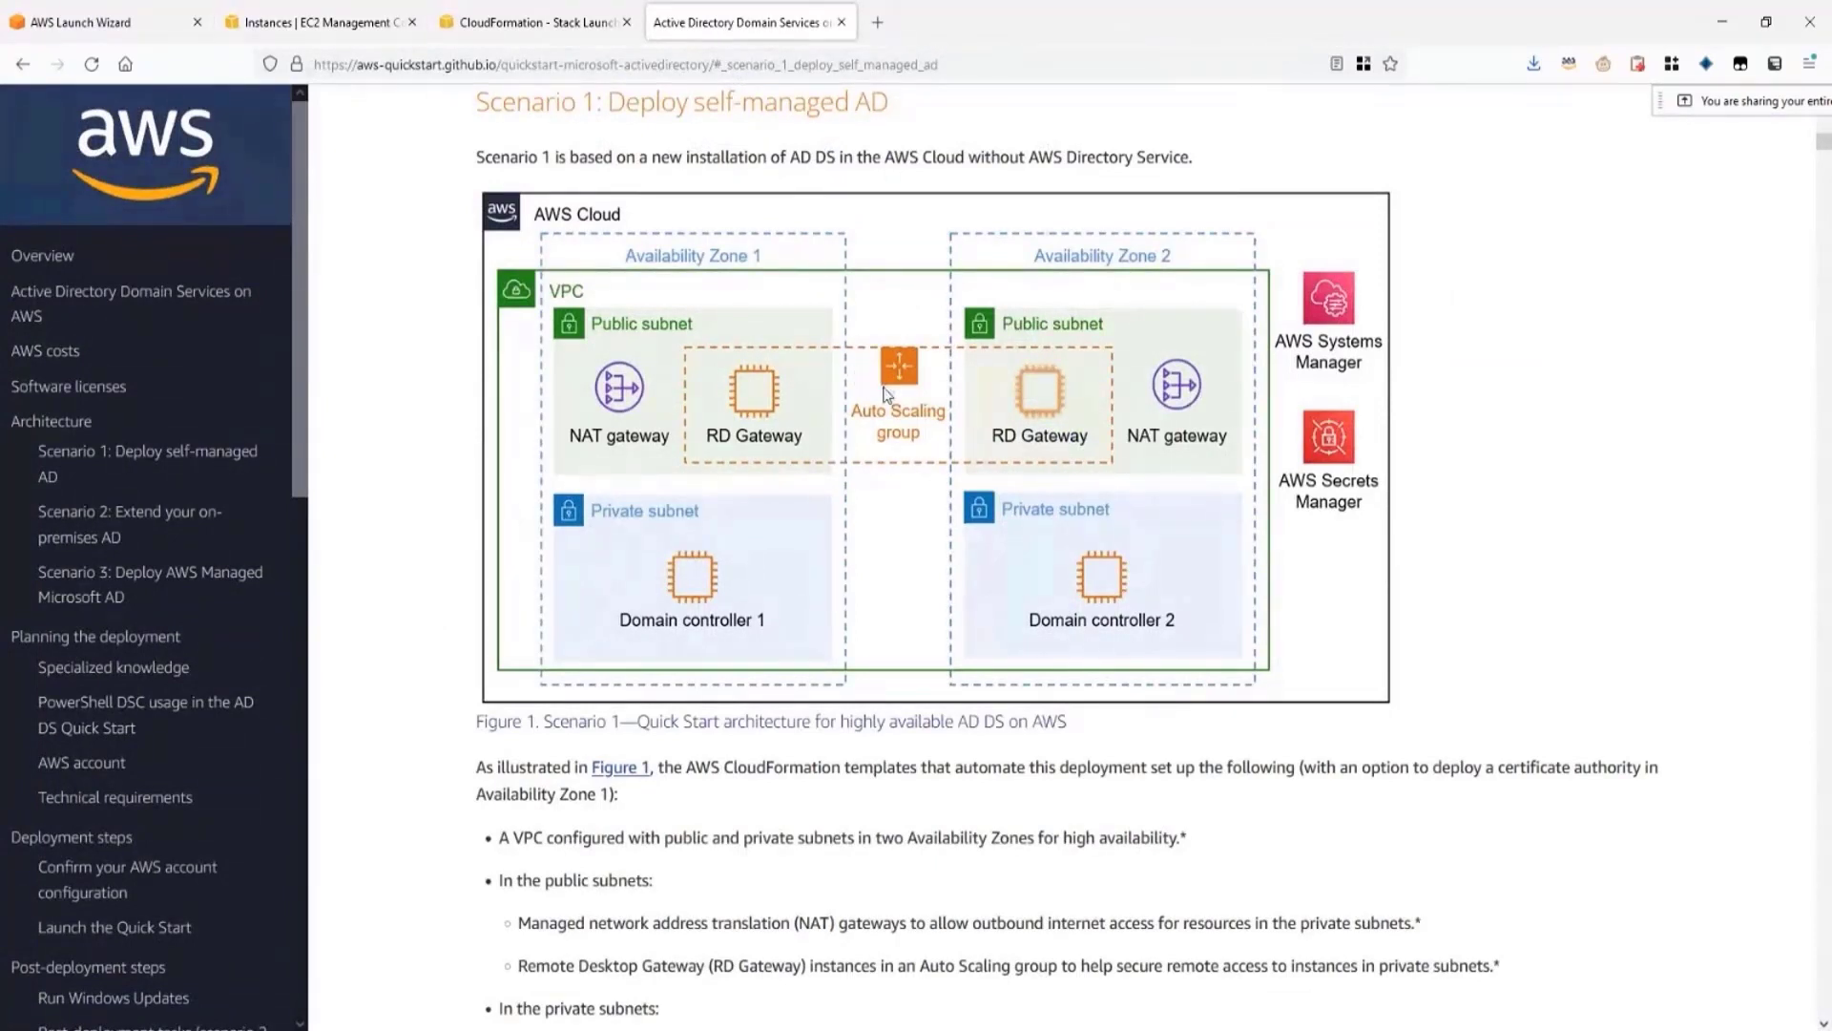
left_click(366, 11)
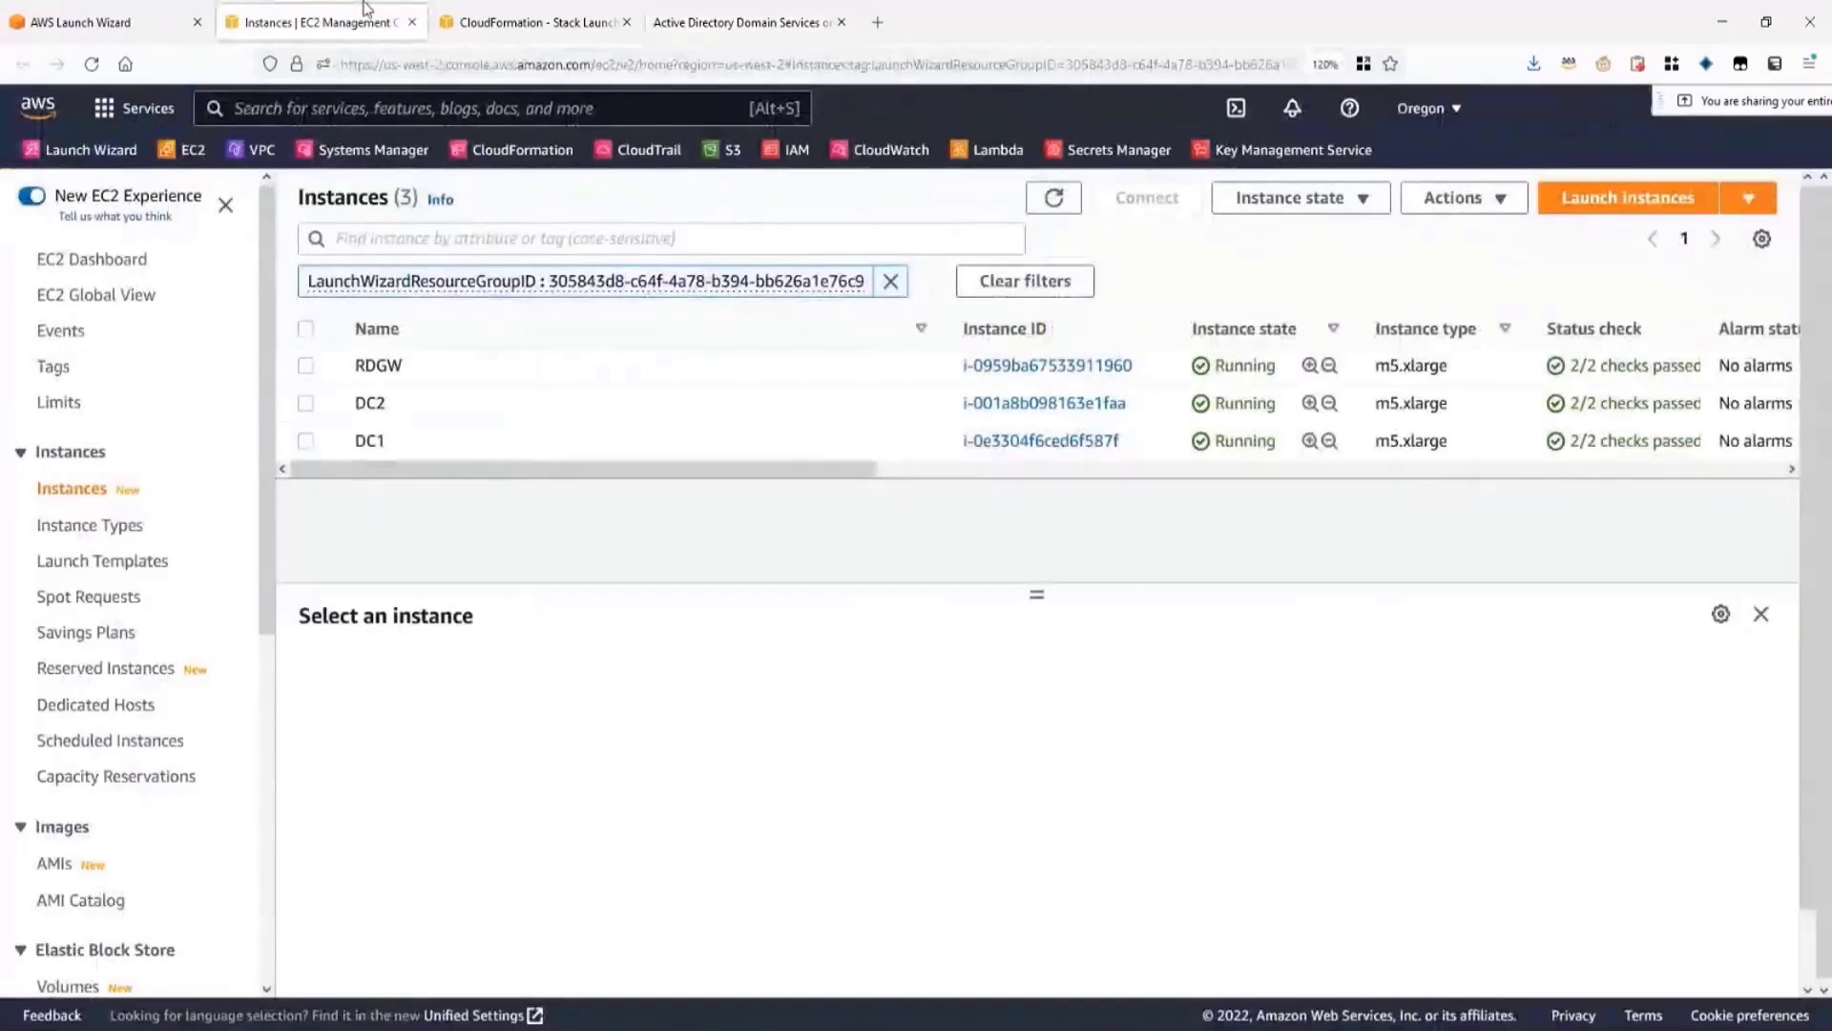
left_click(485, 5)
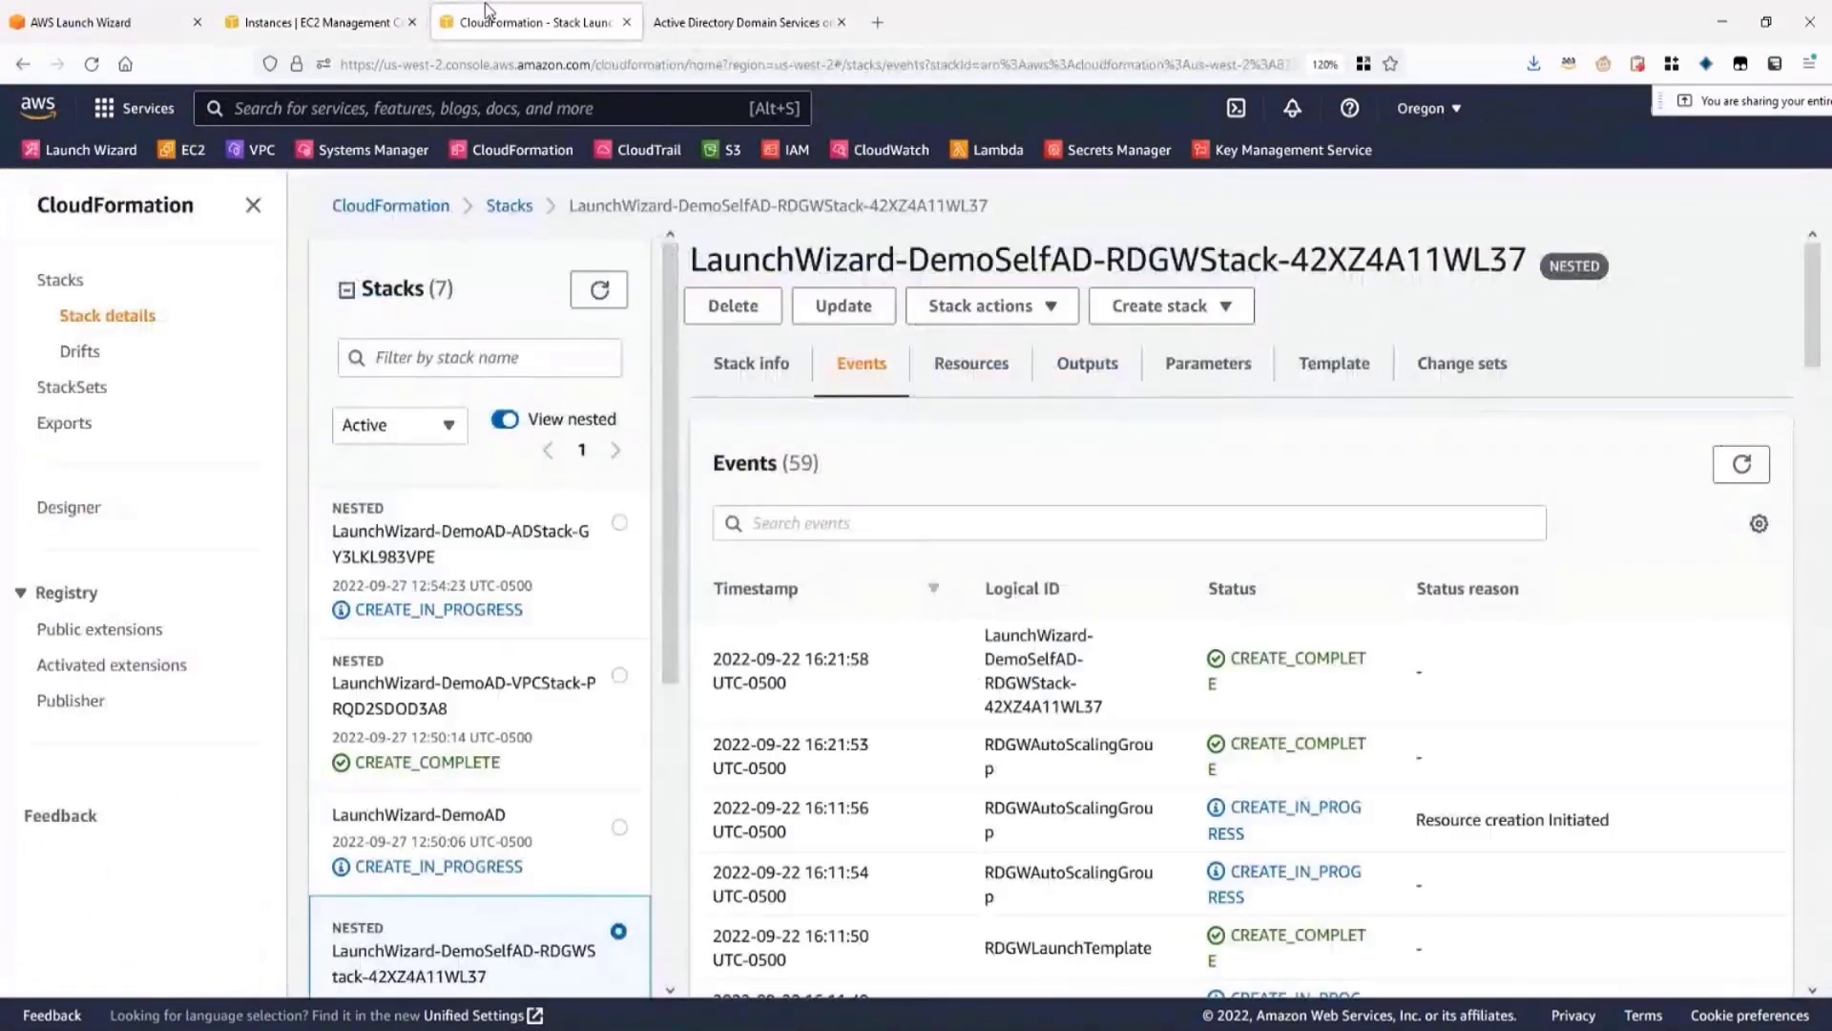
- Show the RDGWStack's outputs and copy the RDPURL value, the ELB DNS name of the RD Gateway
left_click(1070, 379)
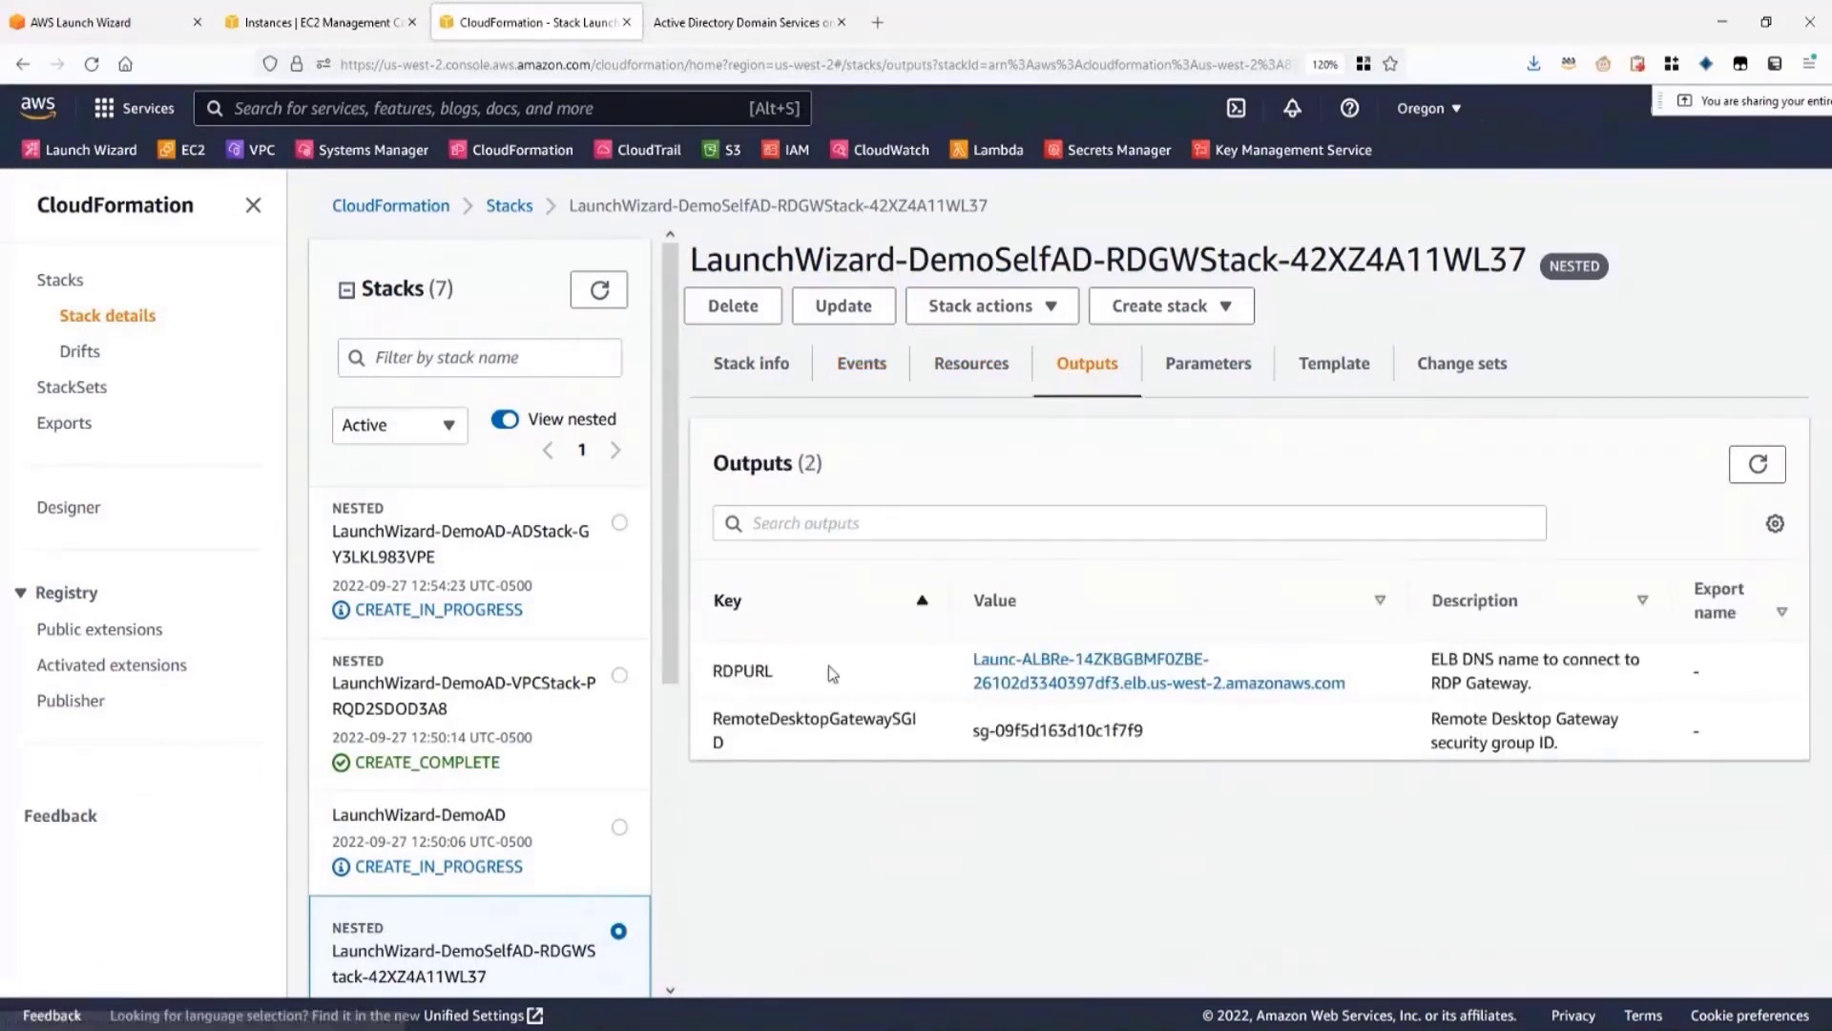
left_click_drag(772, 672, 711, 672)
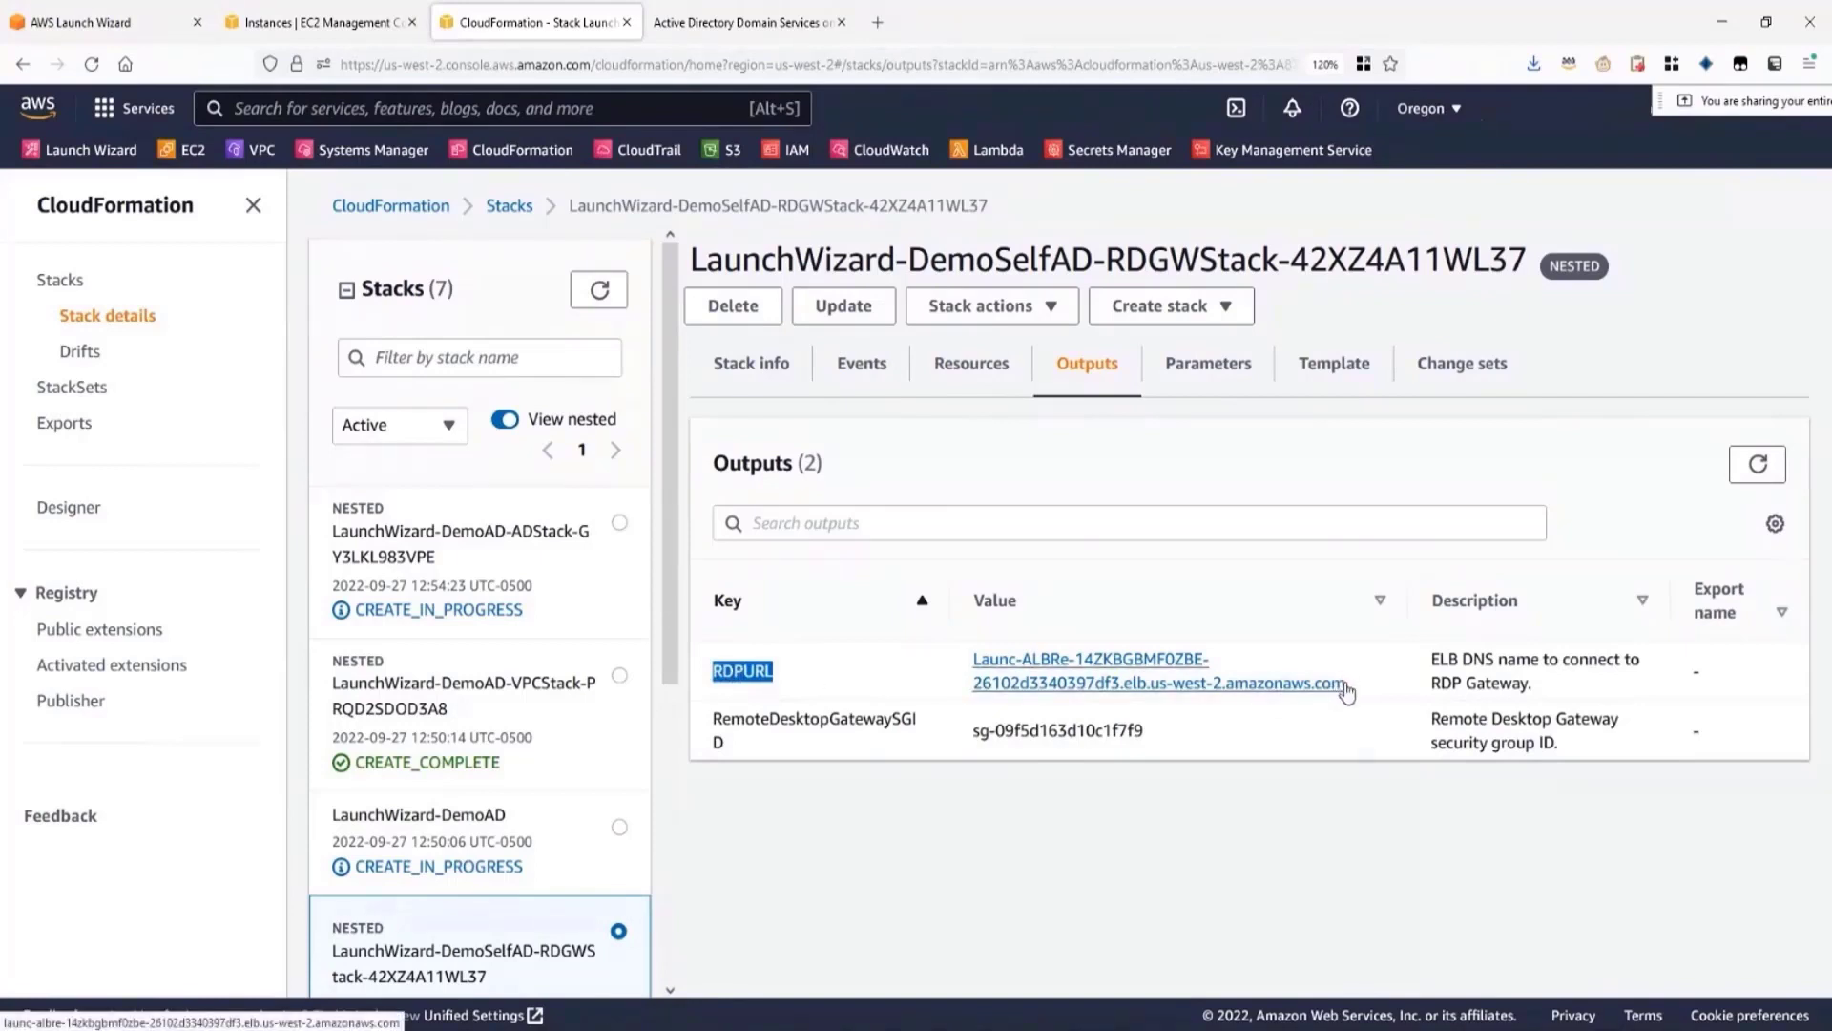
mouse_move(1345, 684)
left_mouse_down()
mouse_move(974, 664)
mouse_move(1347, 687)
left_mouse_up()
key("ctrl+c")
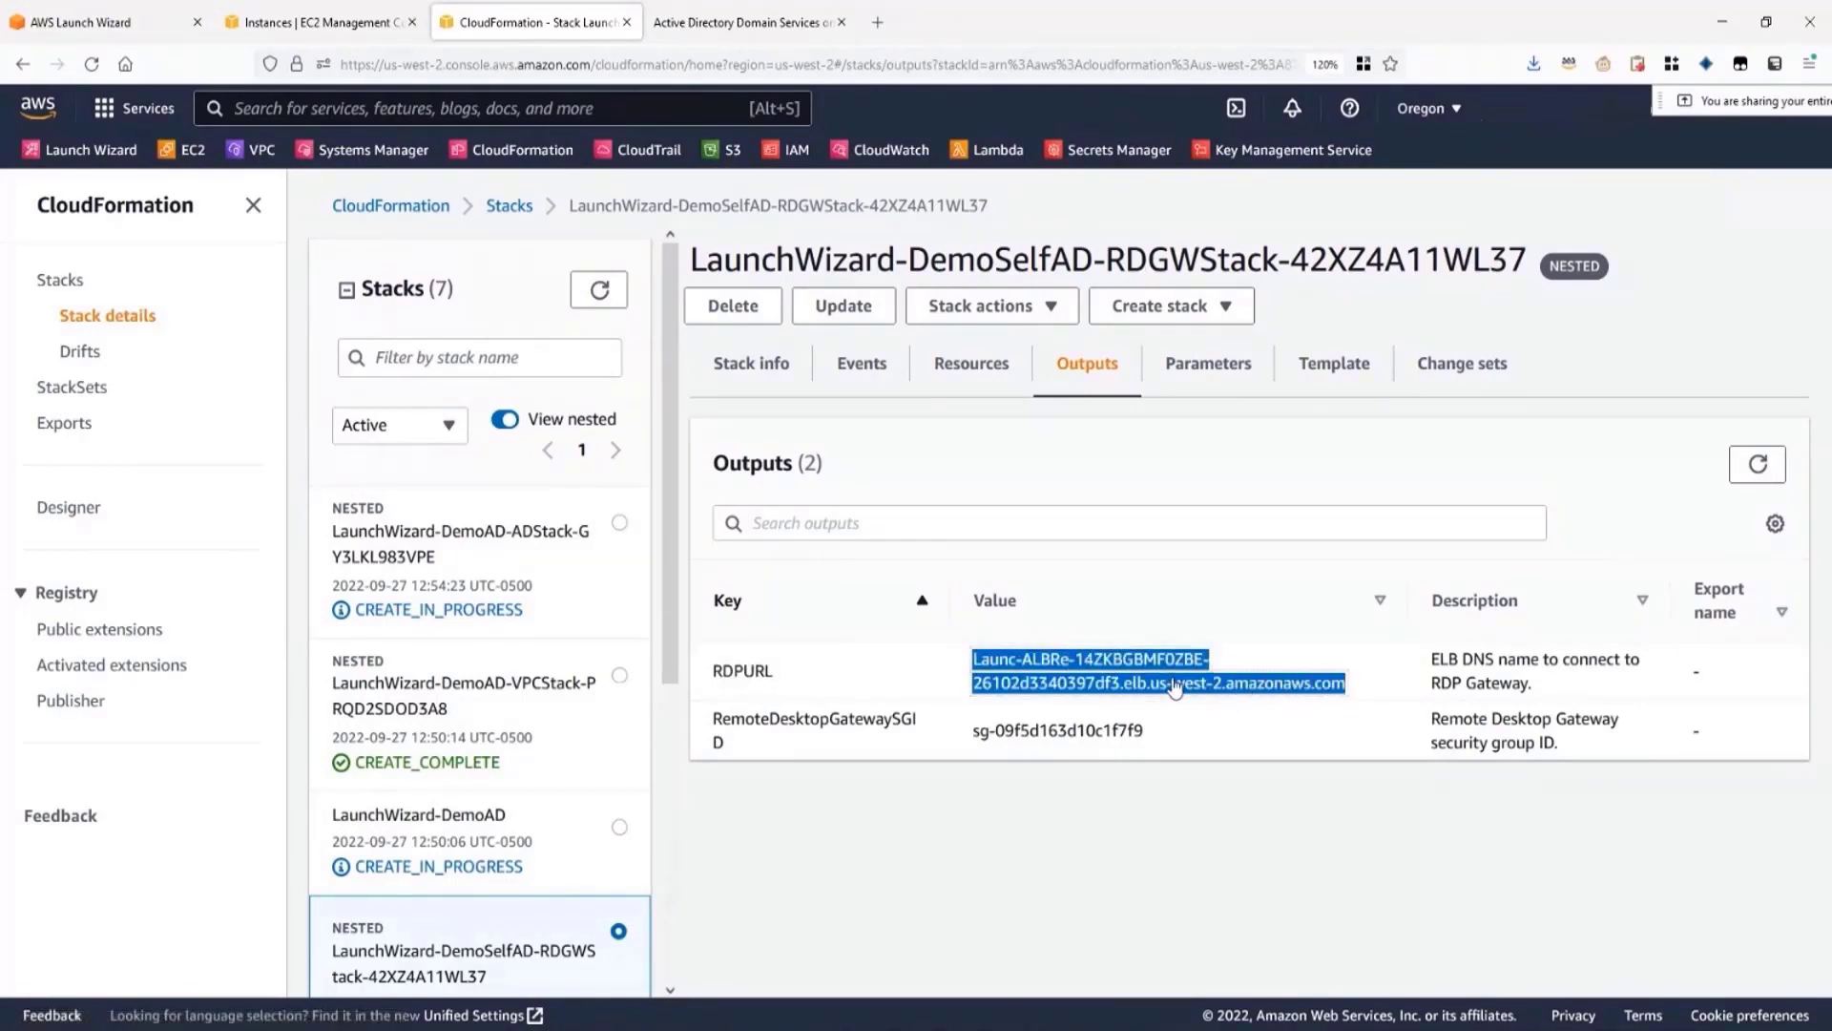
right_click(1176, 680)
left_click(1241, 464)
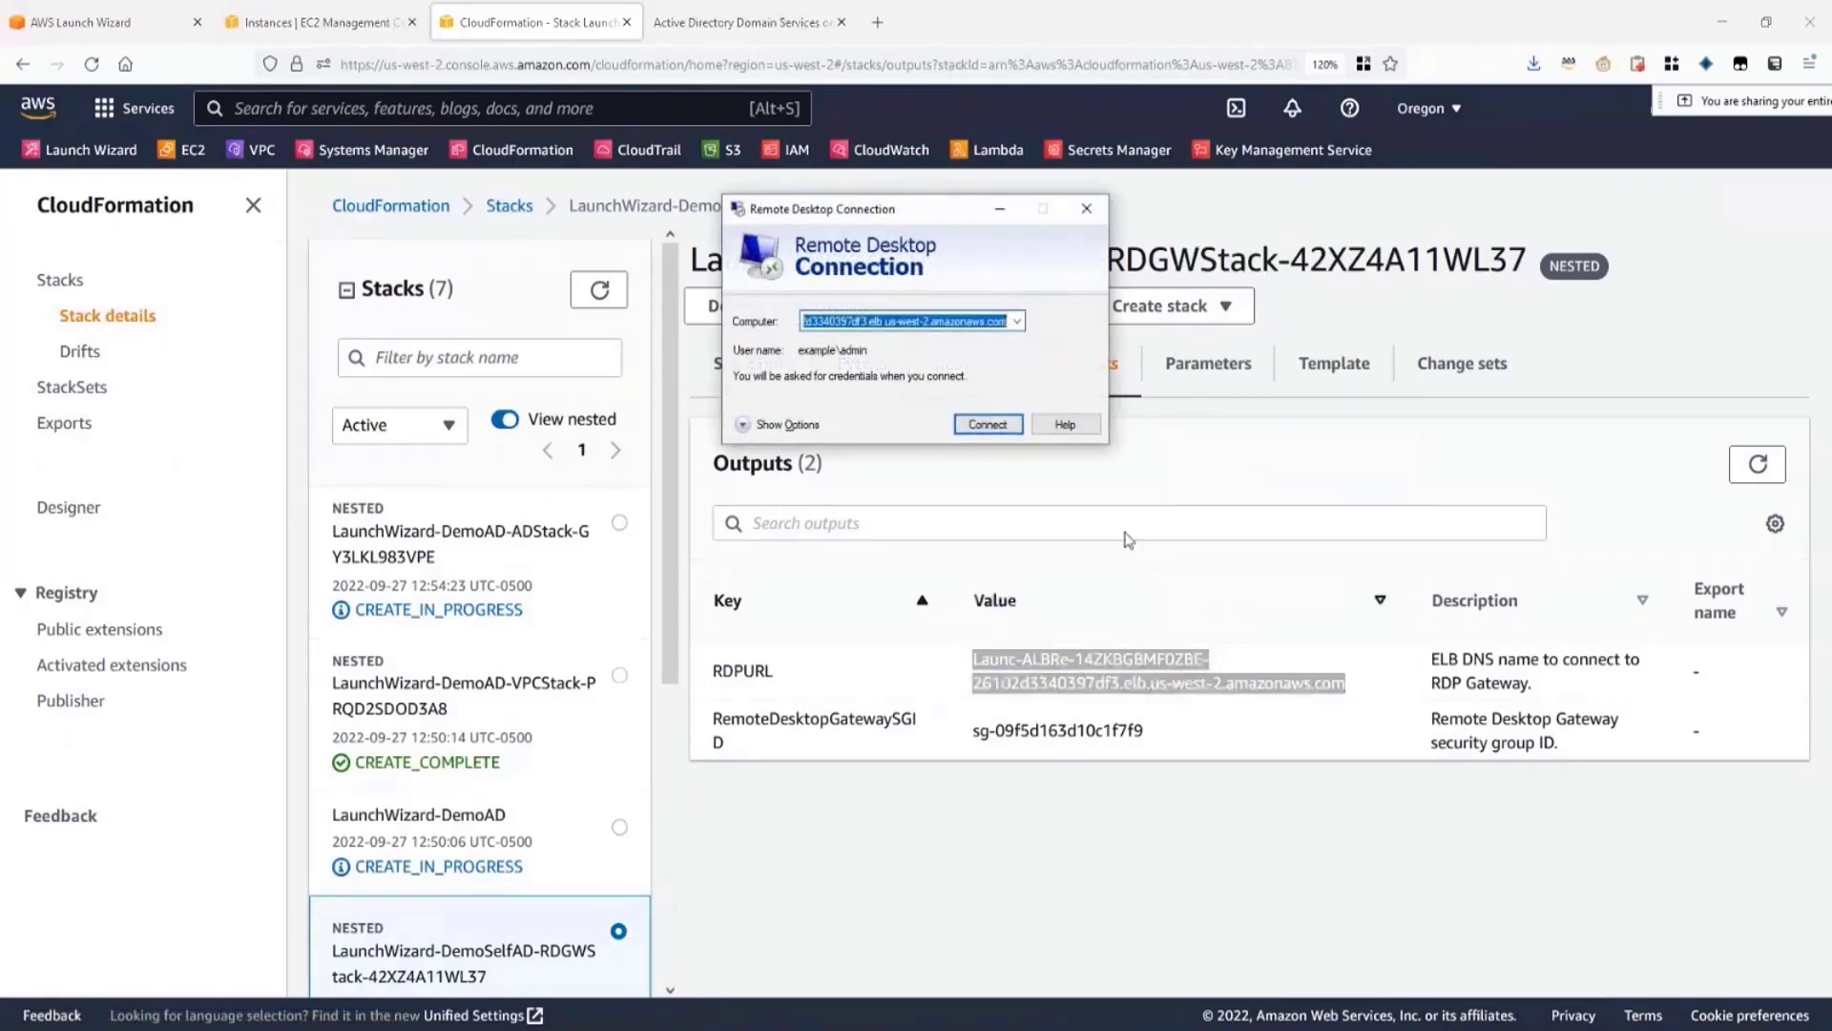
- Replace the computer address in Remote Desktop Connection with the copied RDPURL DNS name and start the connection
left_click(956, 325)
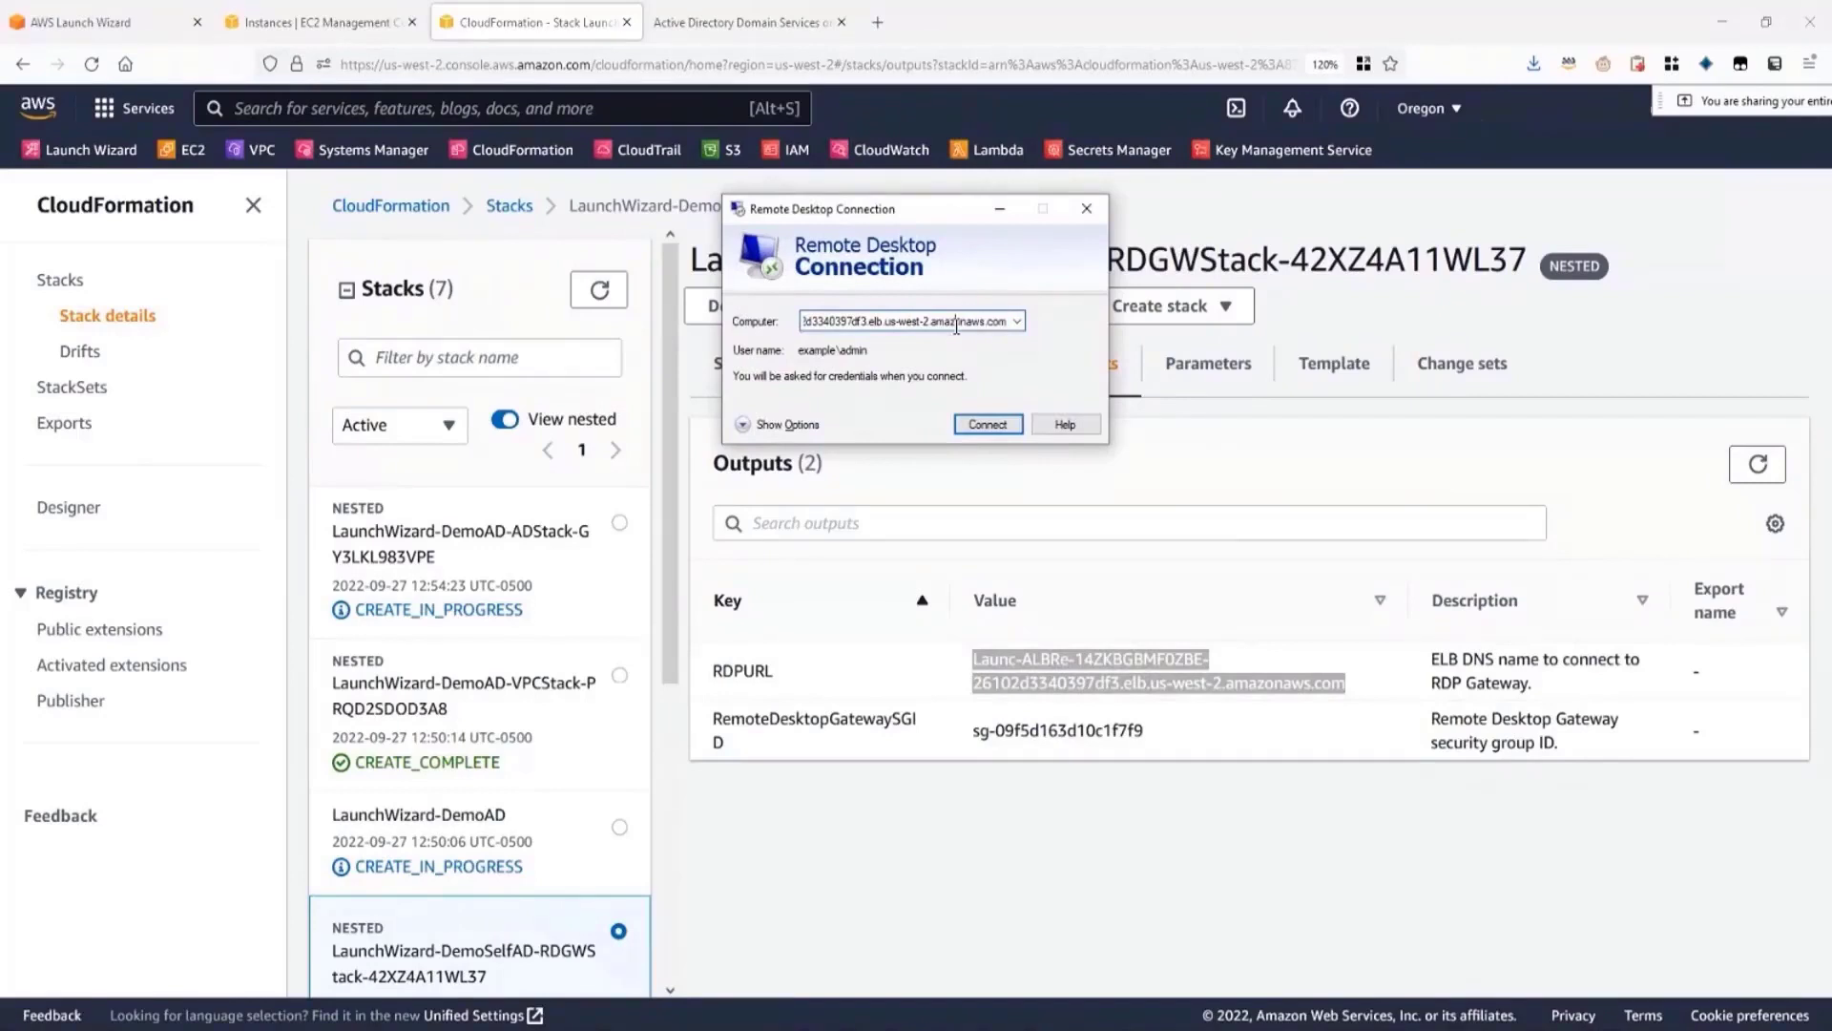
key("ctrl+a")
key("ctrl+v")
left_click(987, 425)
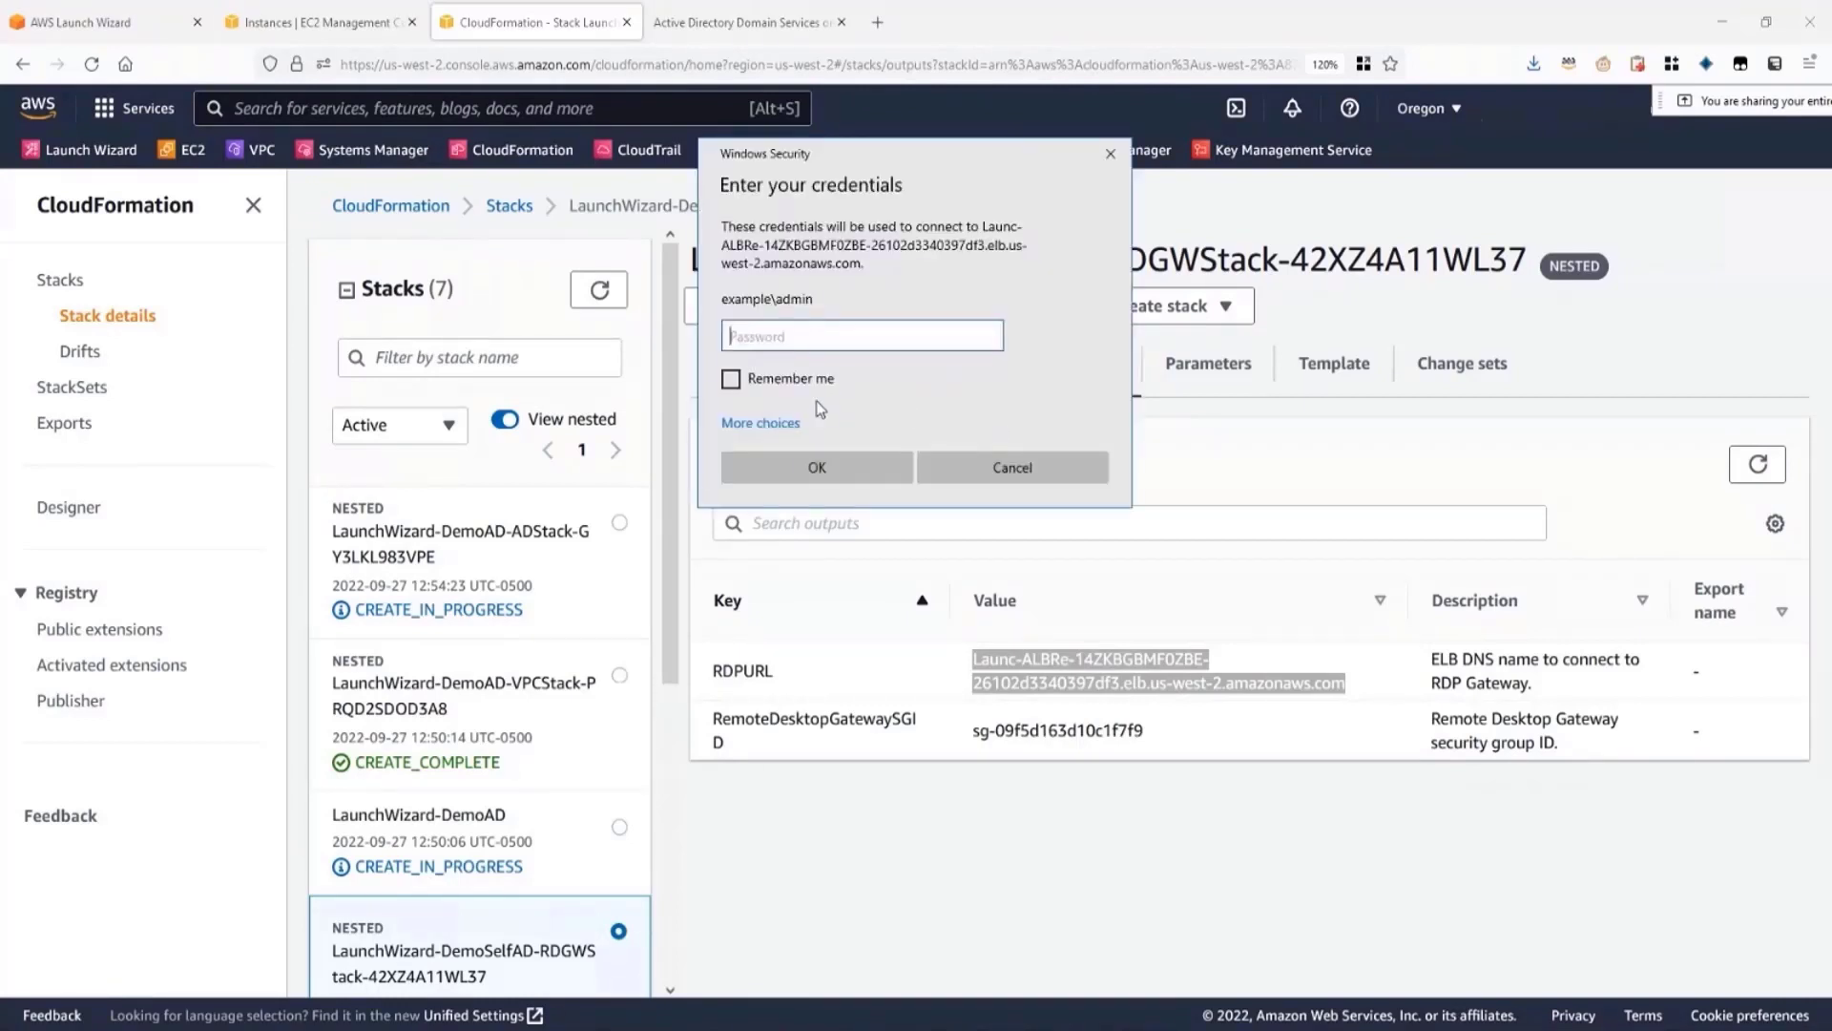
- Choose to use a different account for the remote login and enter the user name example.com\admin
left_click(790, 421)
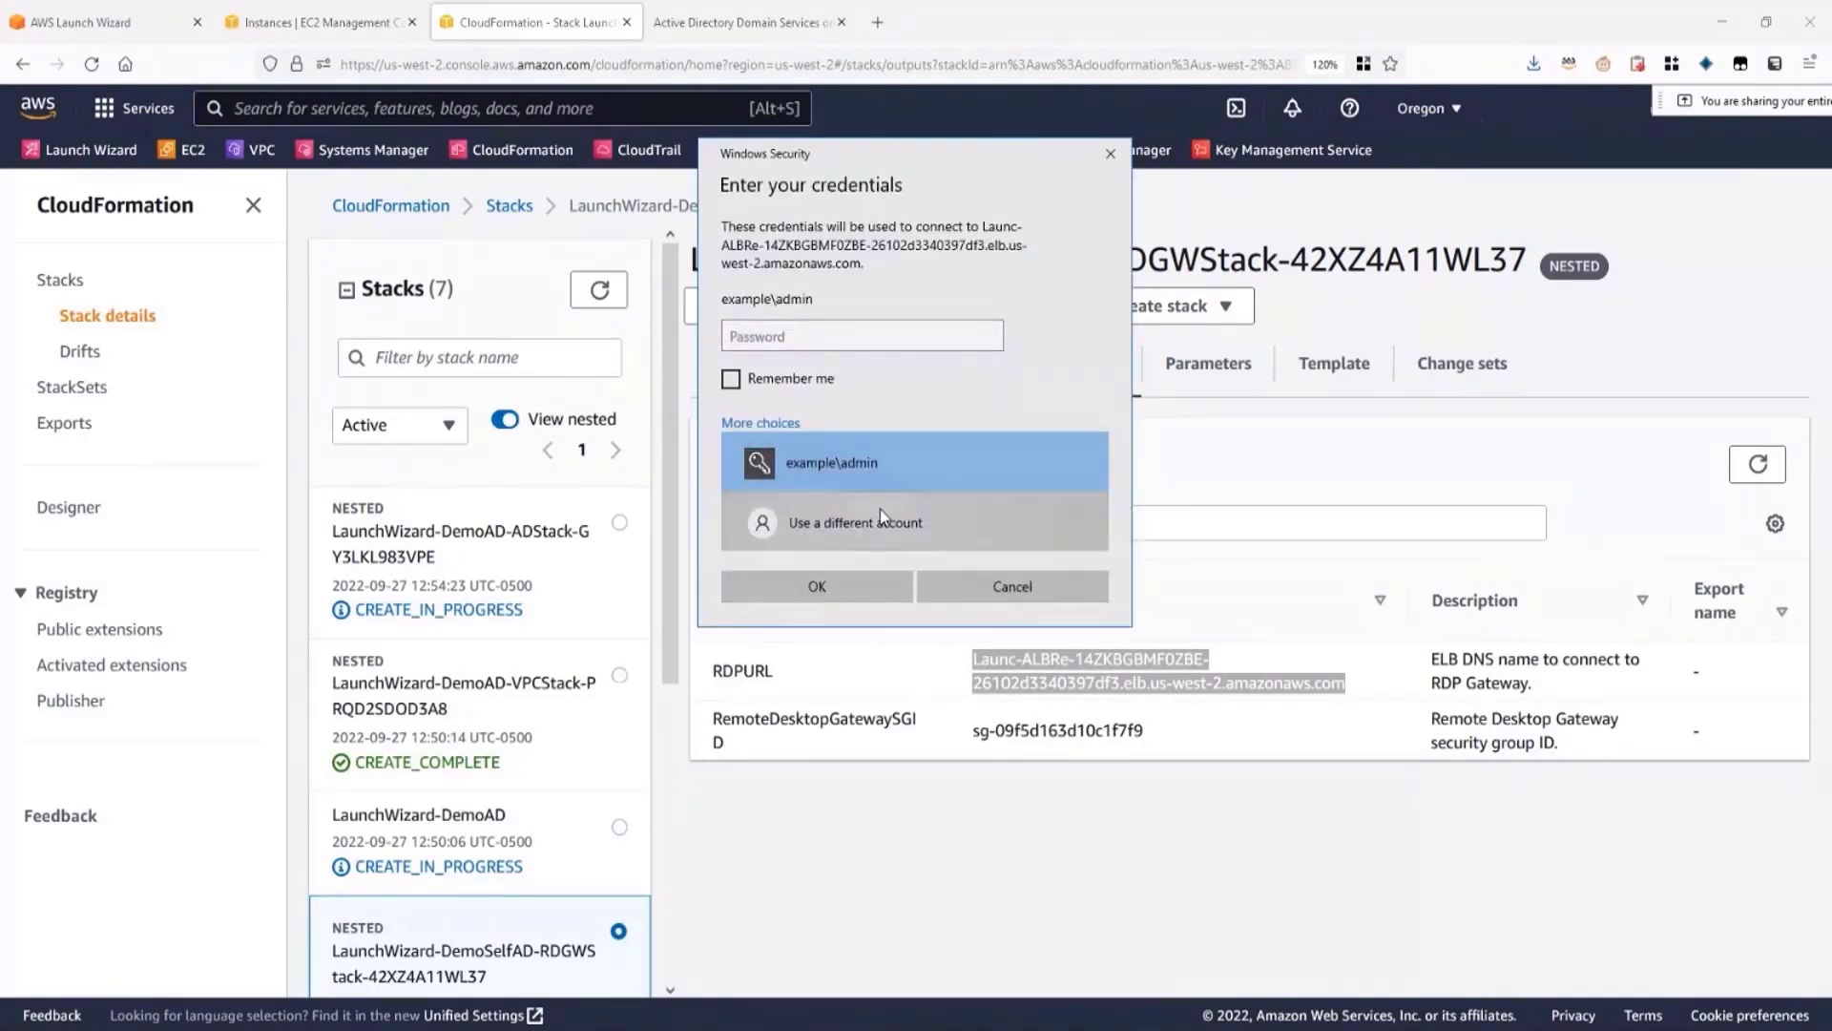
left_click(878, 516)
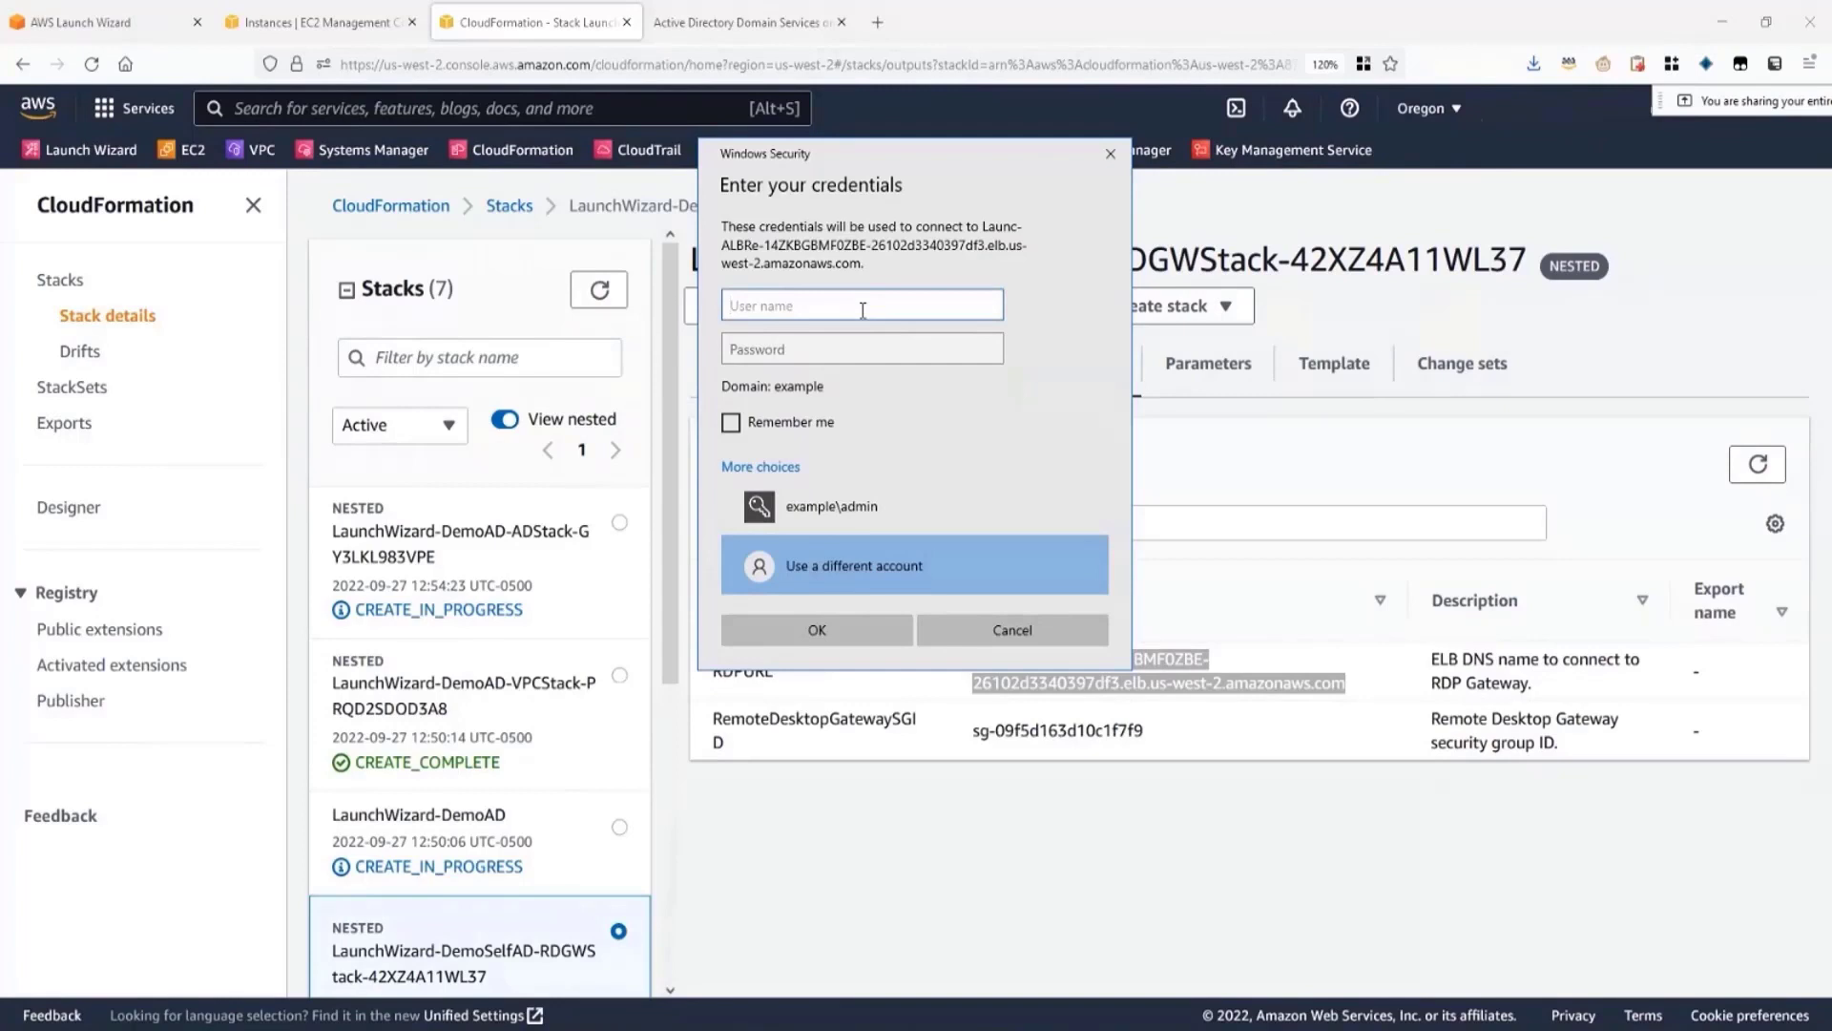
type("example.")
type("a")
type("om\\admin")
key("Tab")
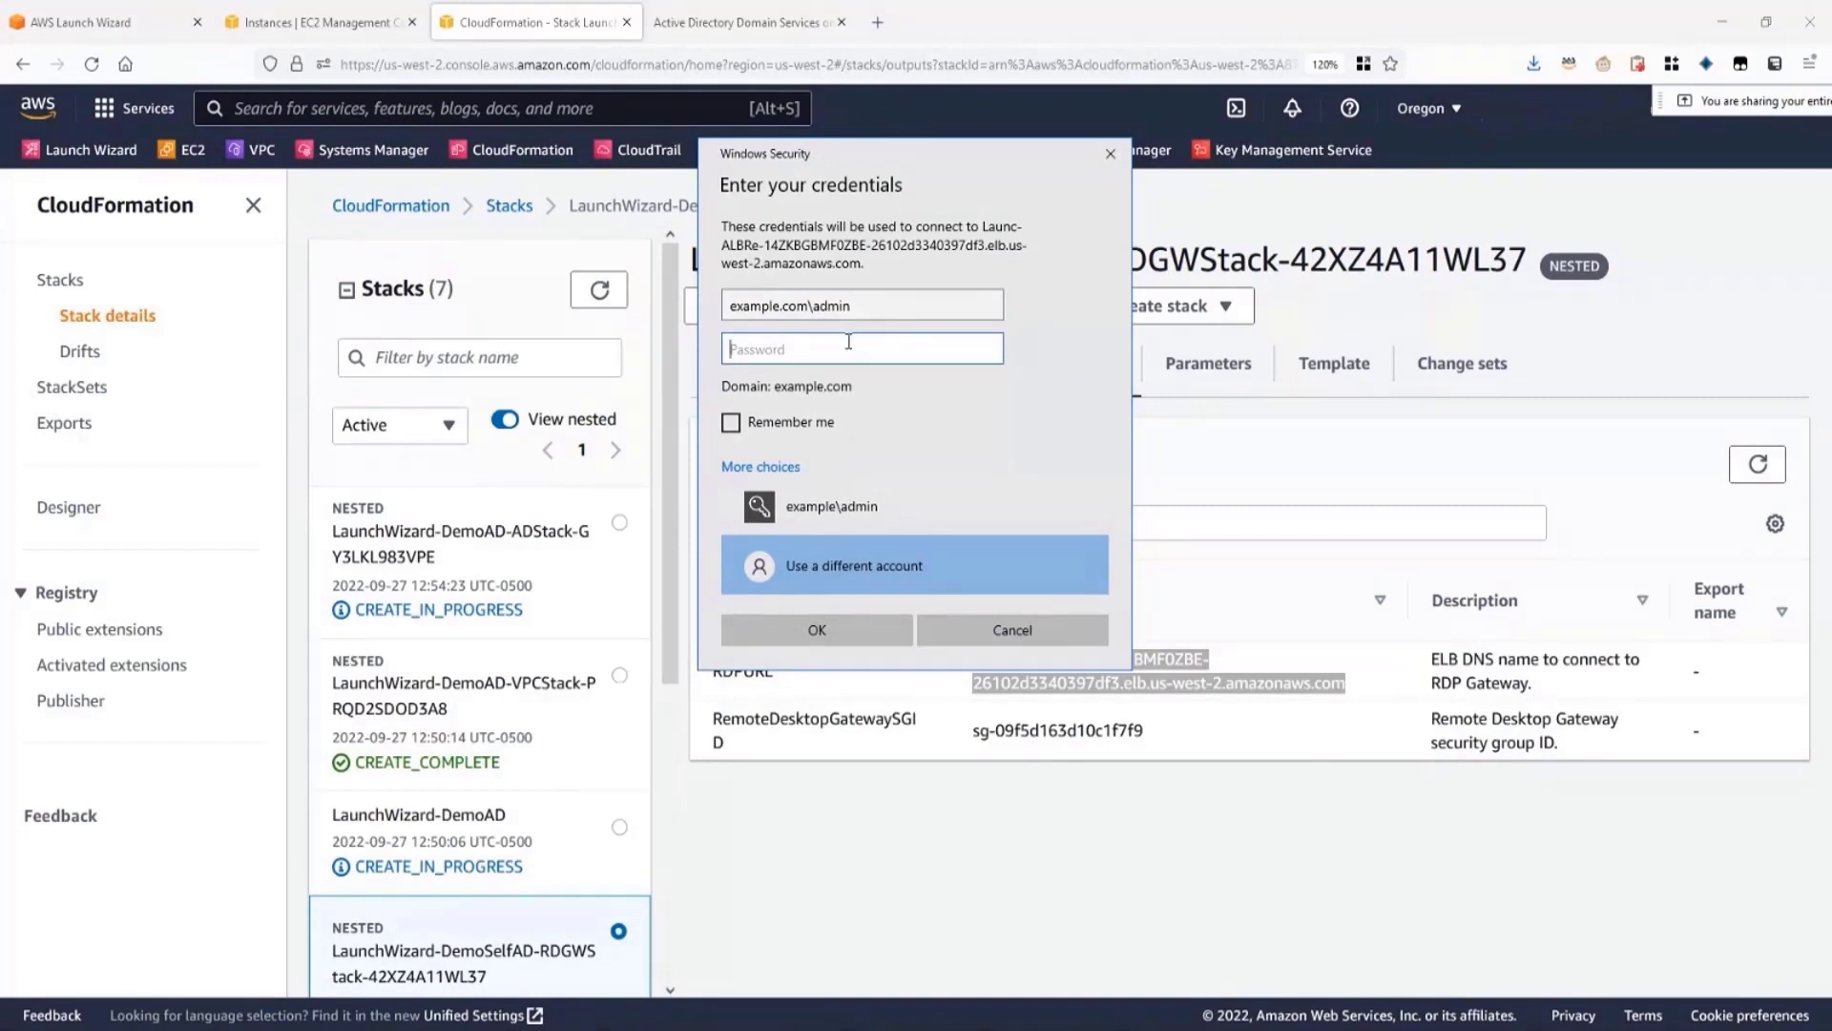
- Switch back to the AWS console, search the services for "secrets" and open Secrets Manager
left_click(487, 8)
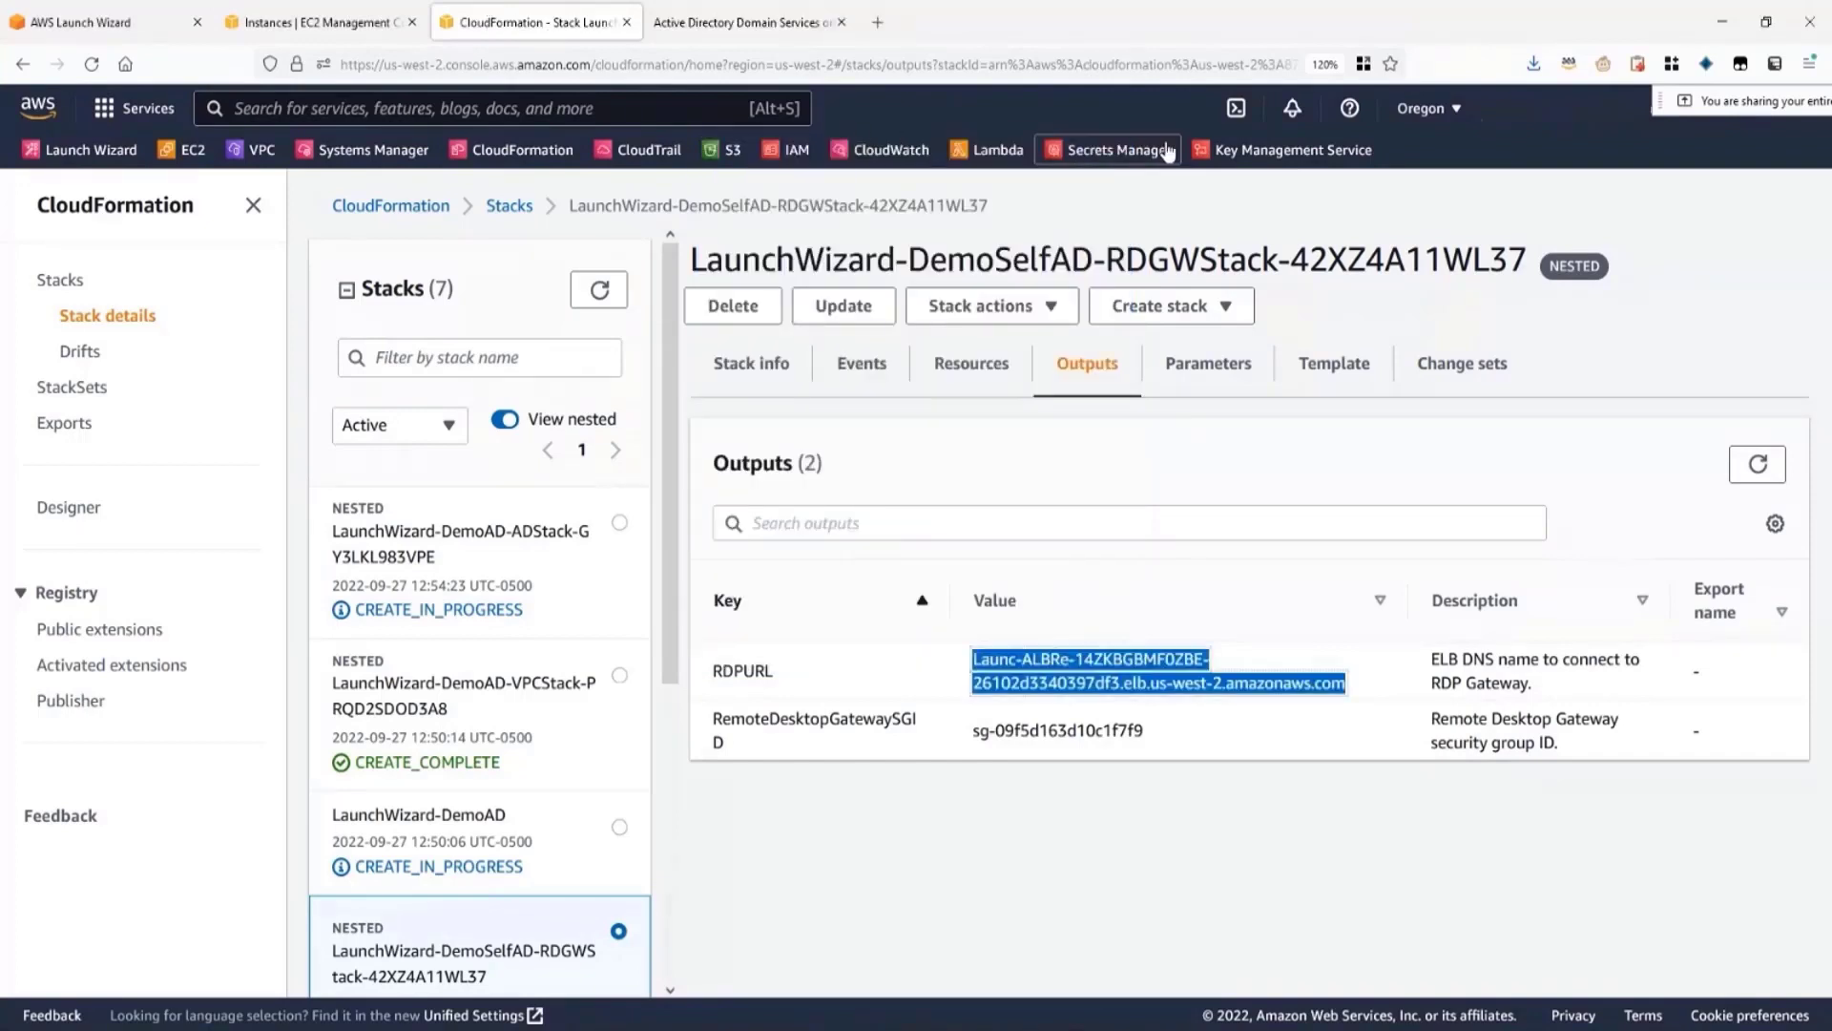
left_click(719, 109)
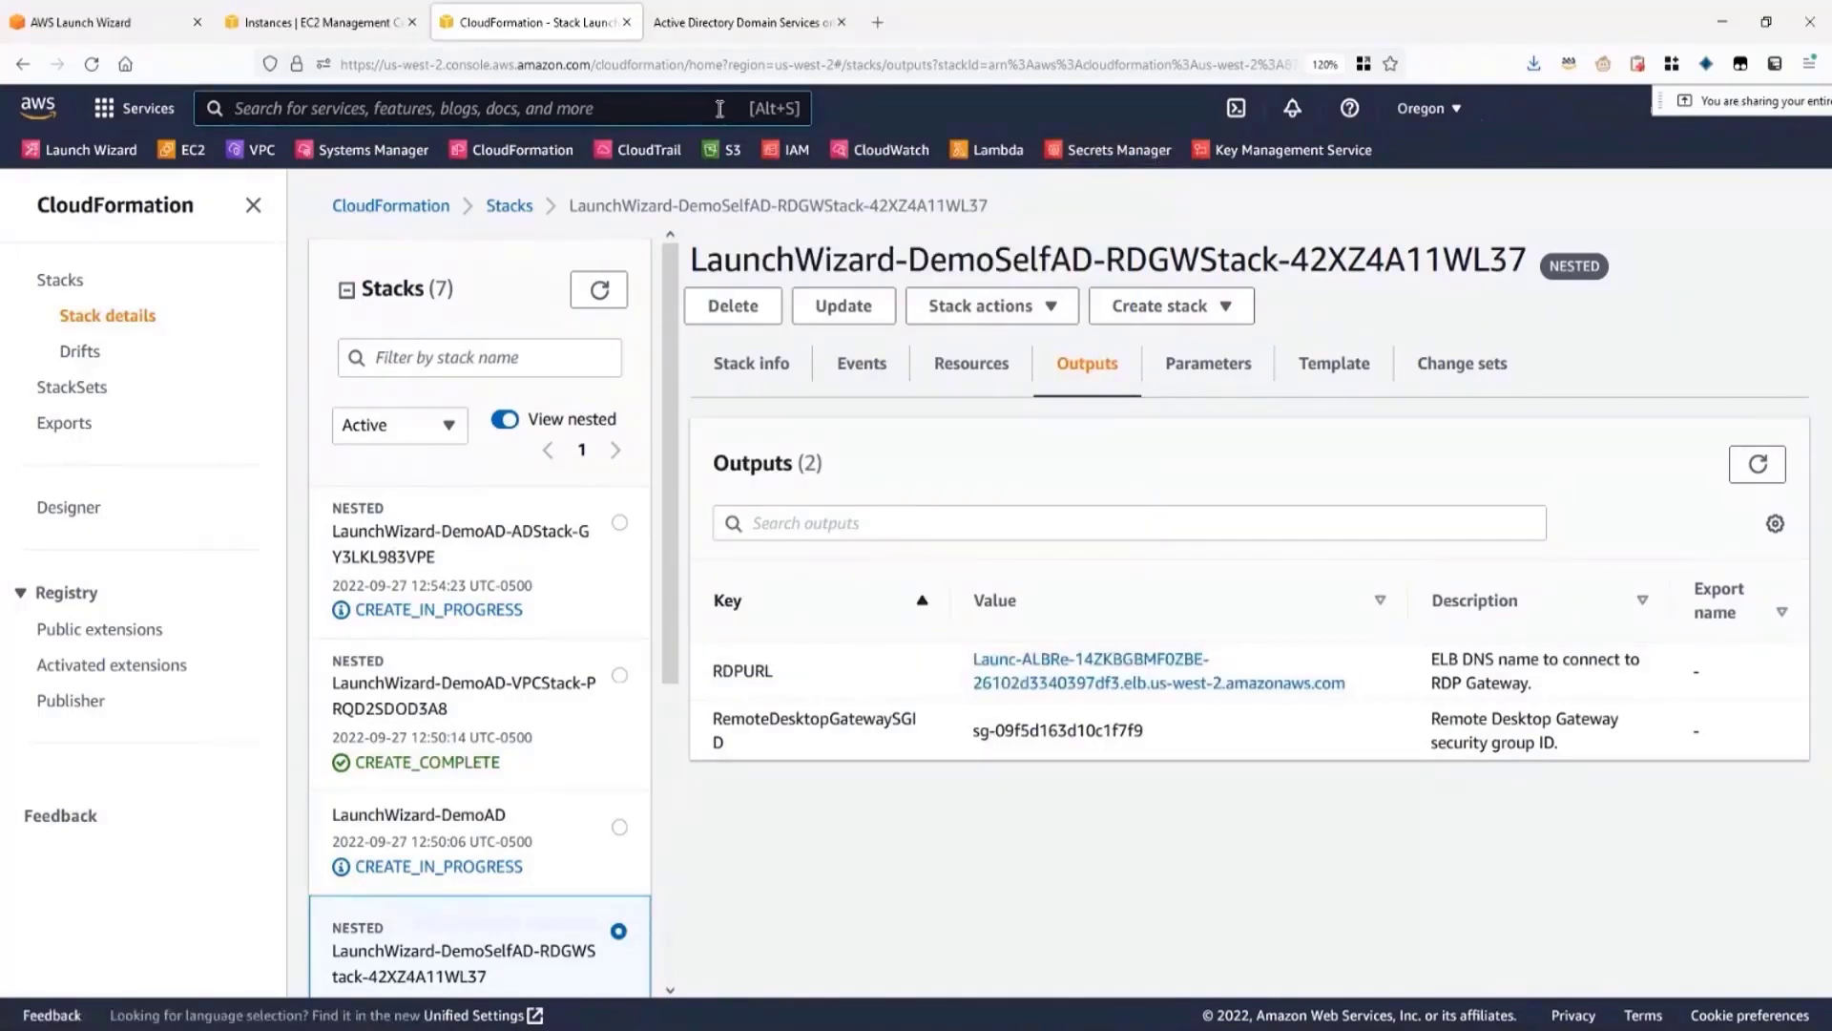
type("secrets")
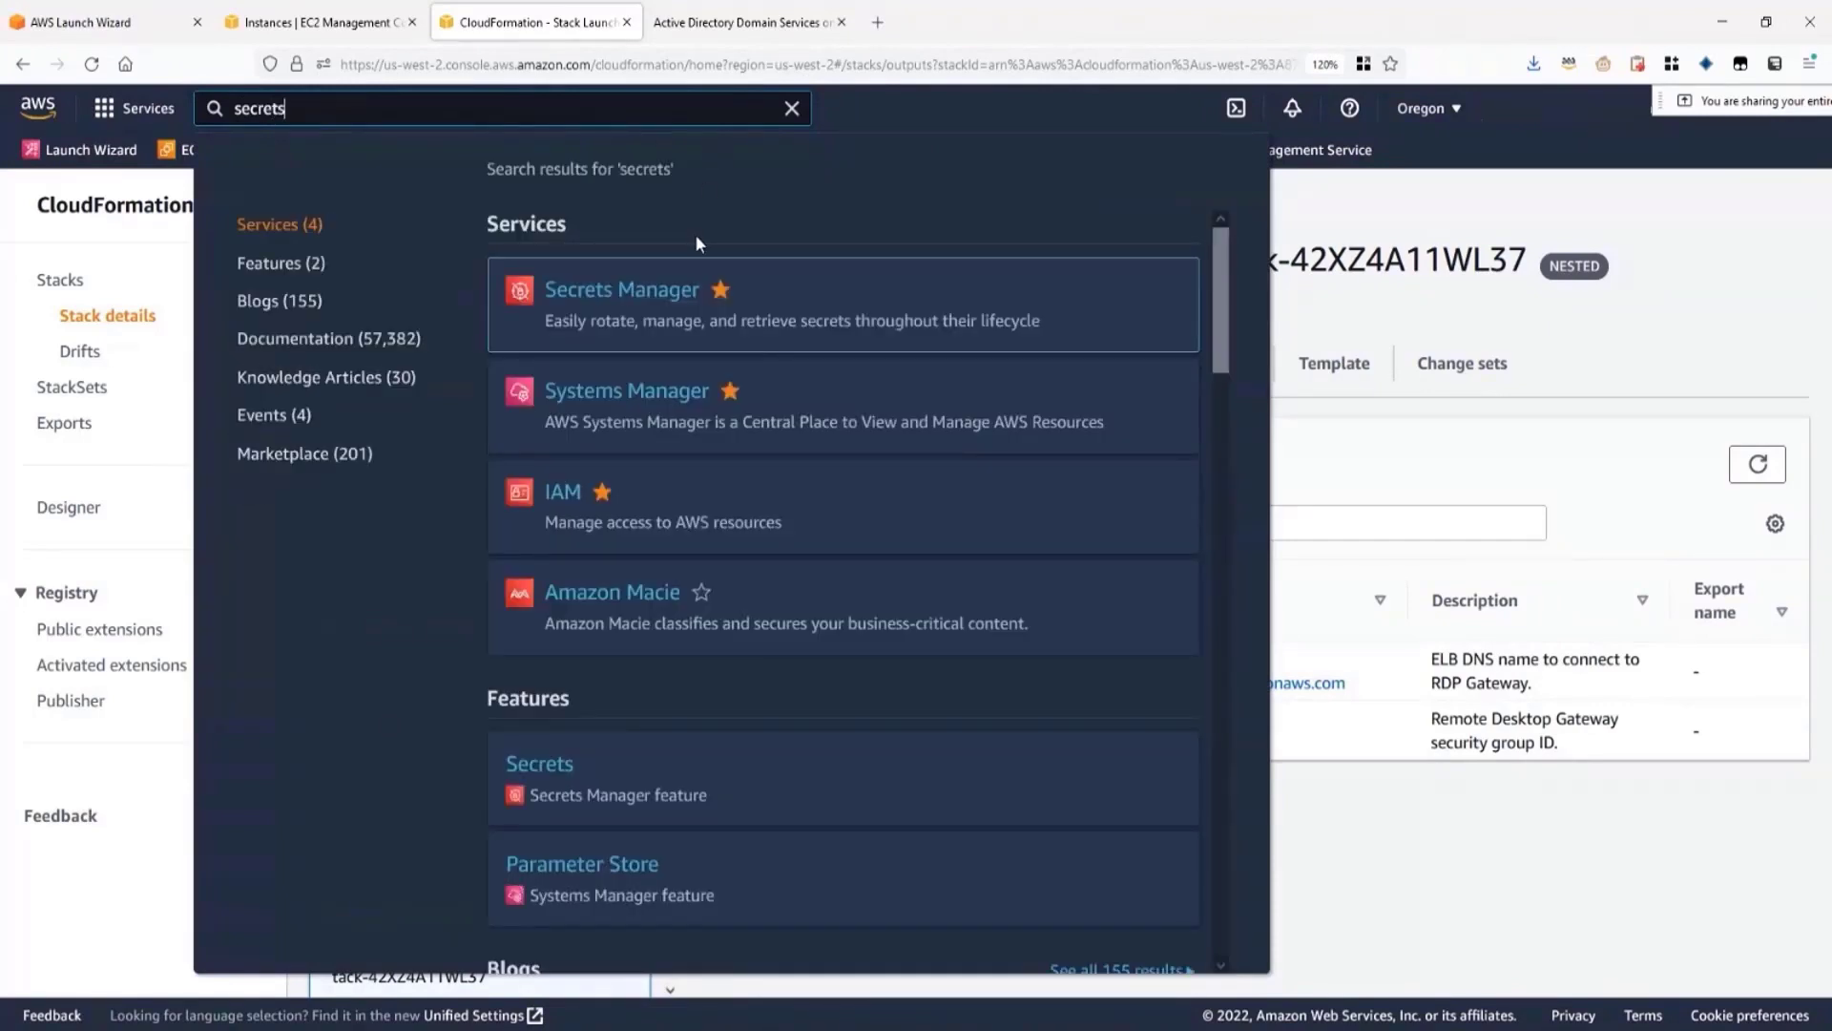
left_click(639, 297)
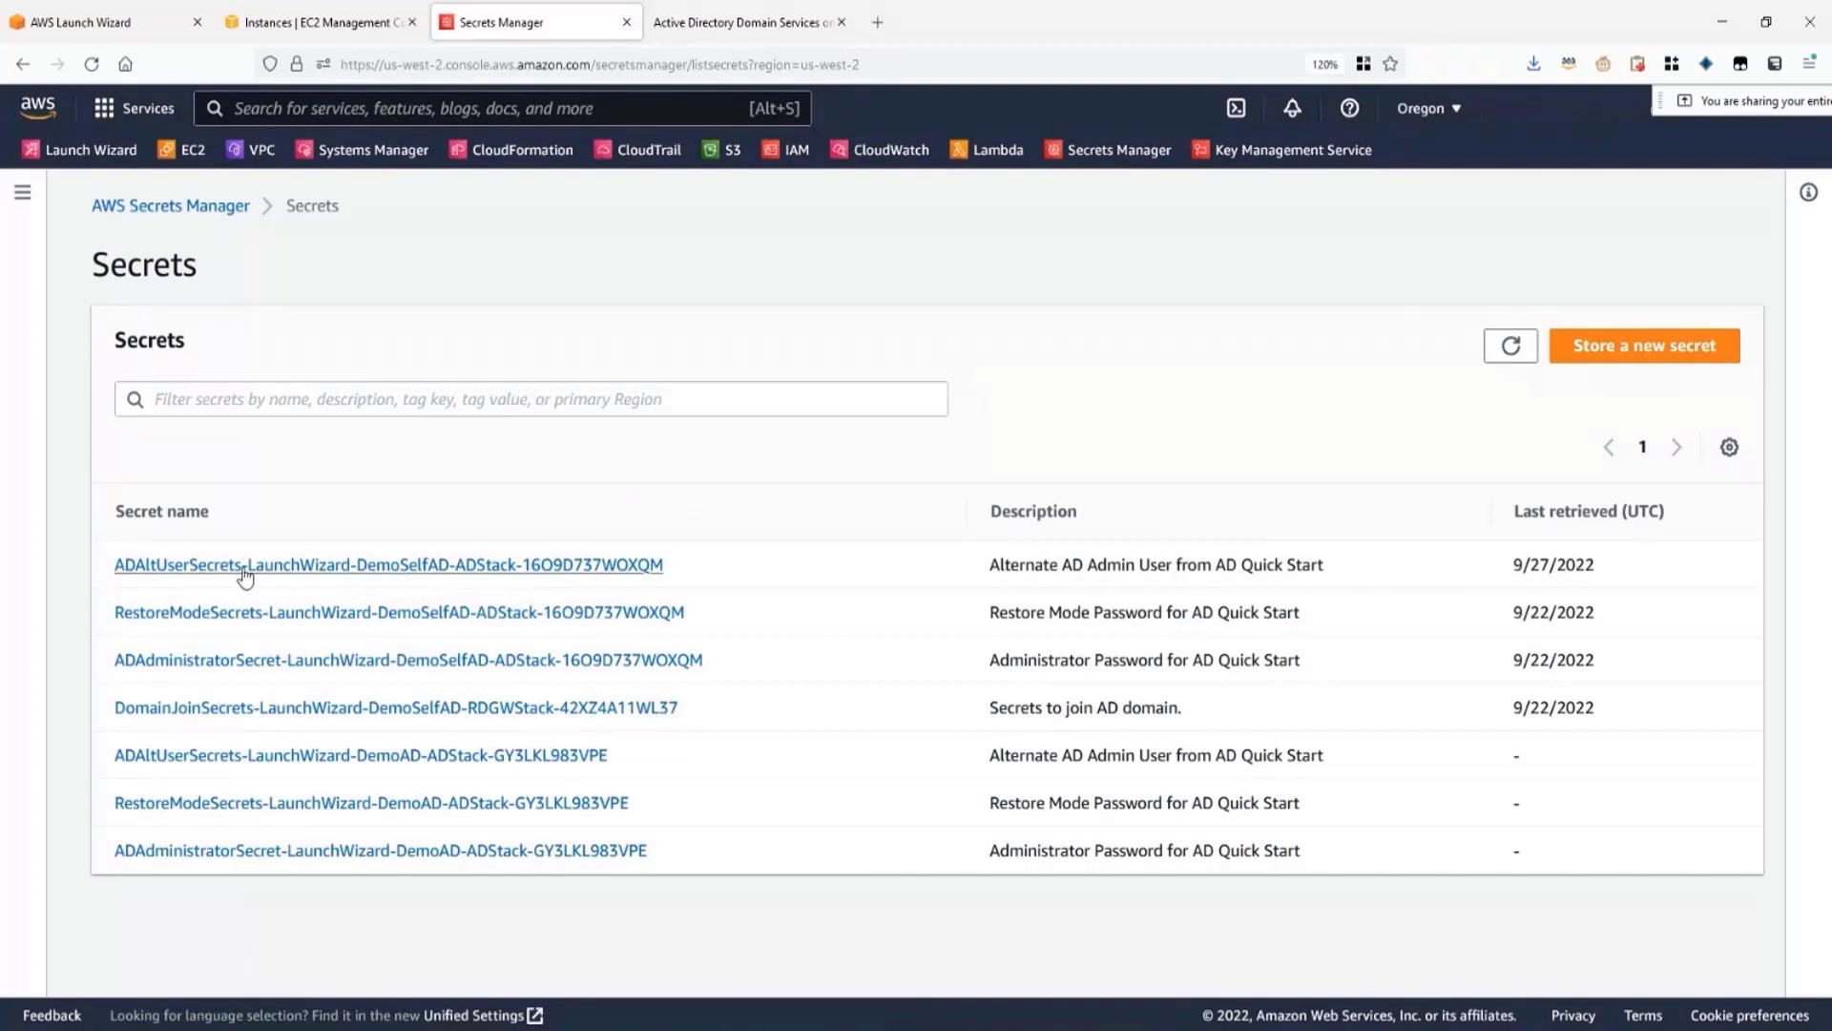
- Open the DemoSelfAD ADStack's ADAltUserSecrets secret, retrieve its secret value and copy the password
left_click(174, 569)
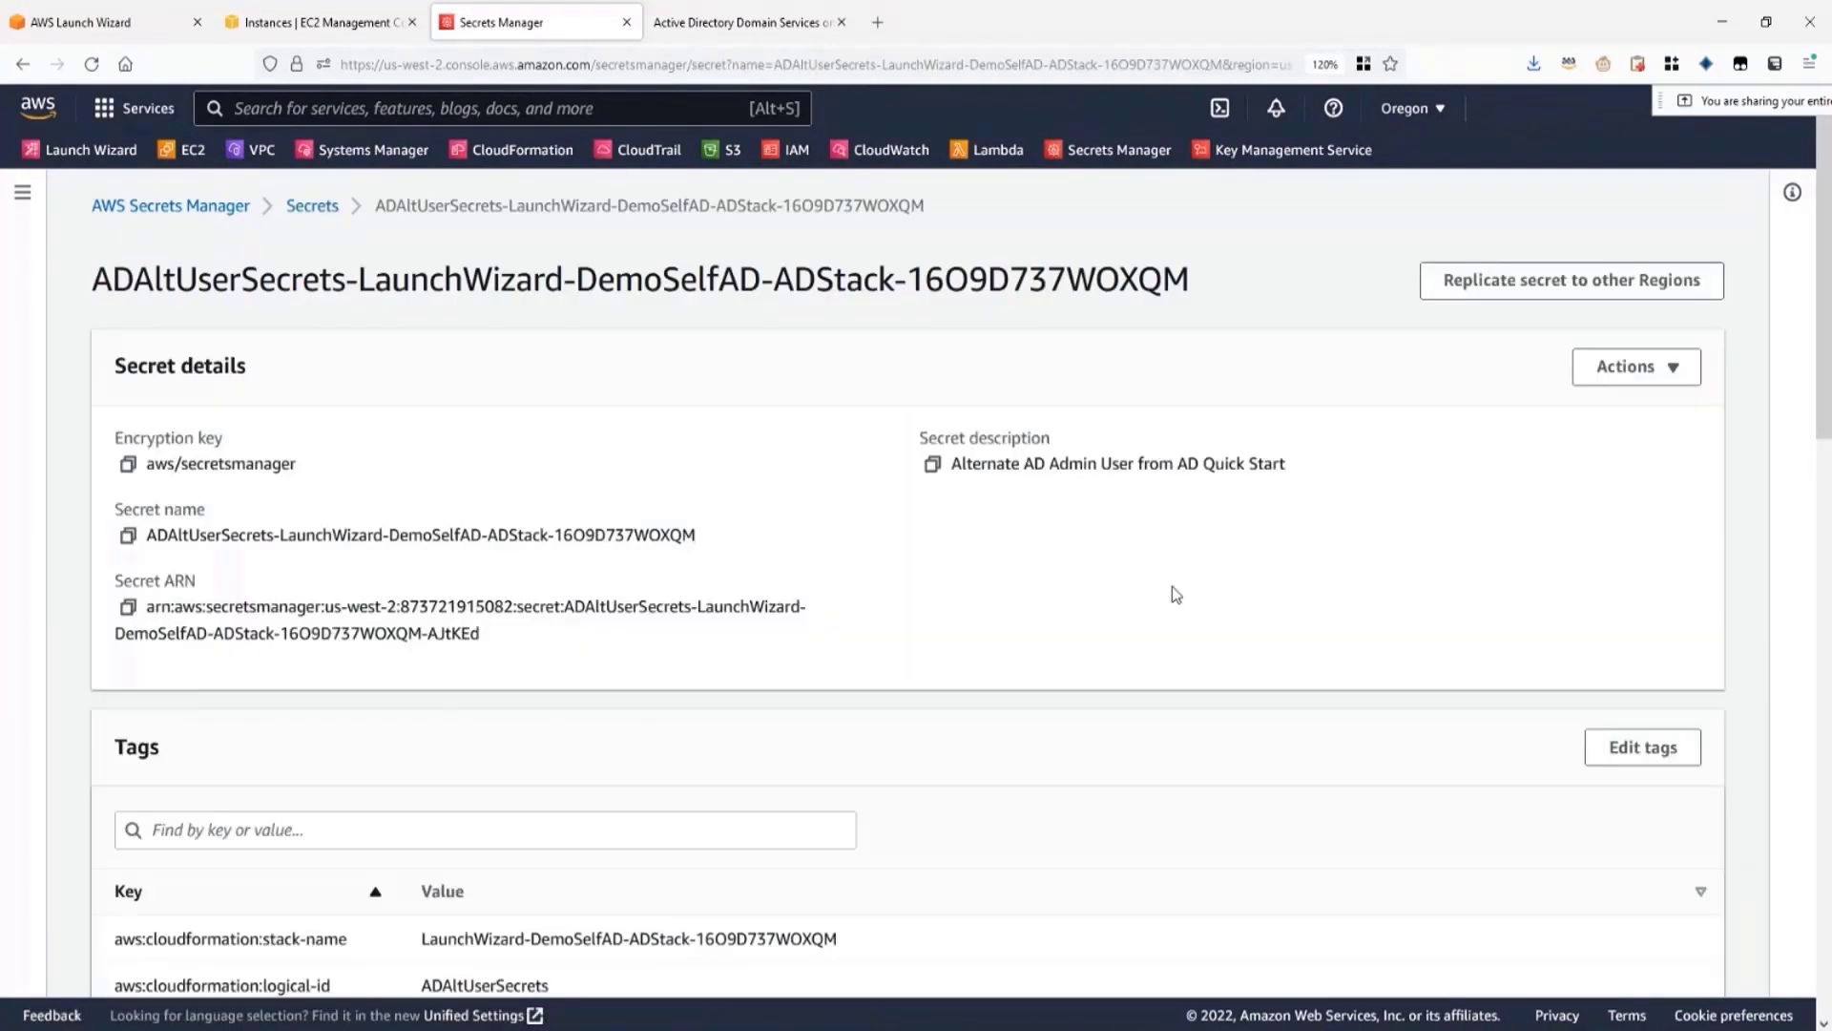
scroll(1366, 684, "down", 3)
scroll(1366, 683, "down", 3)
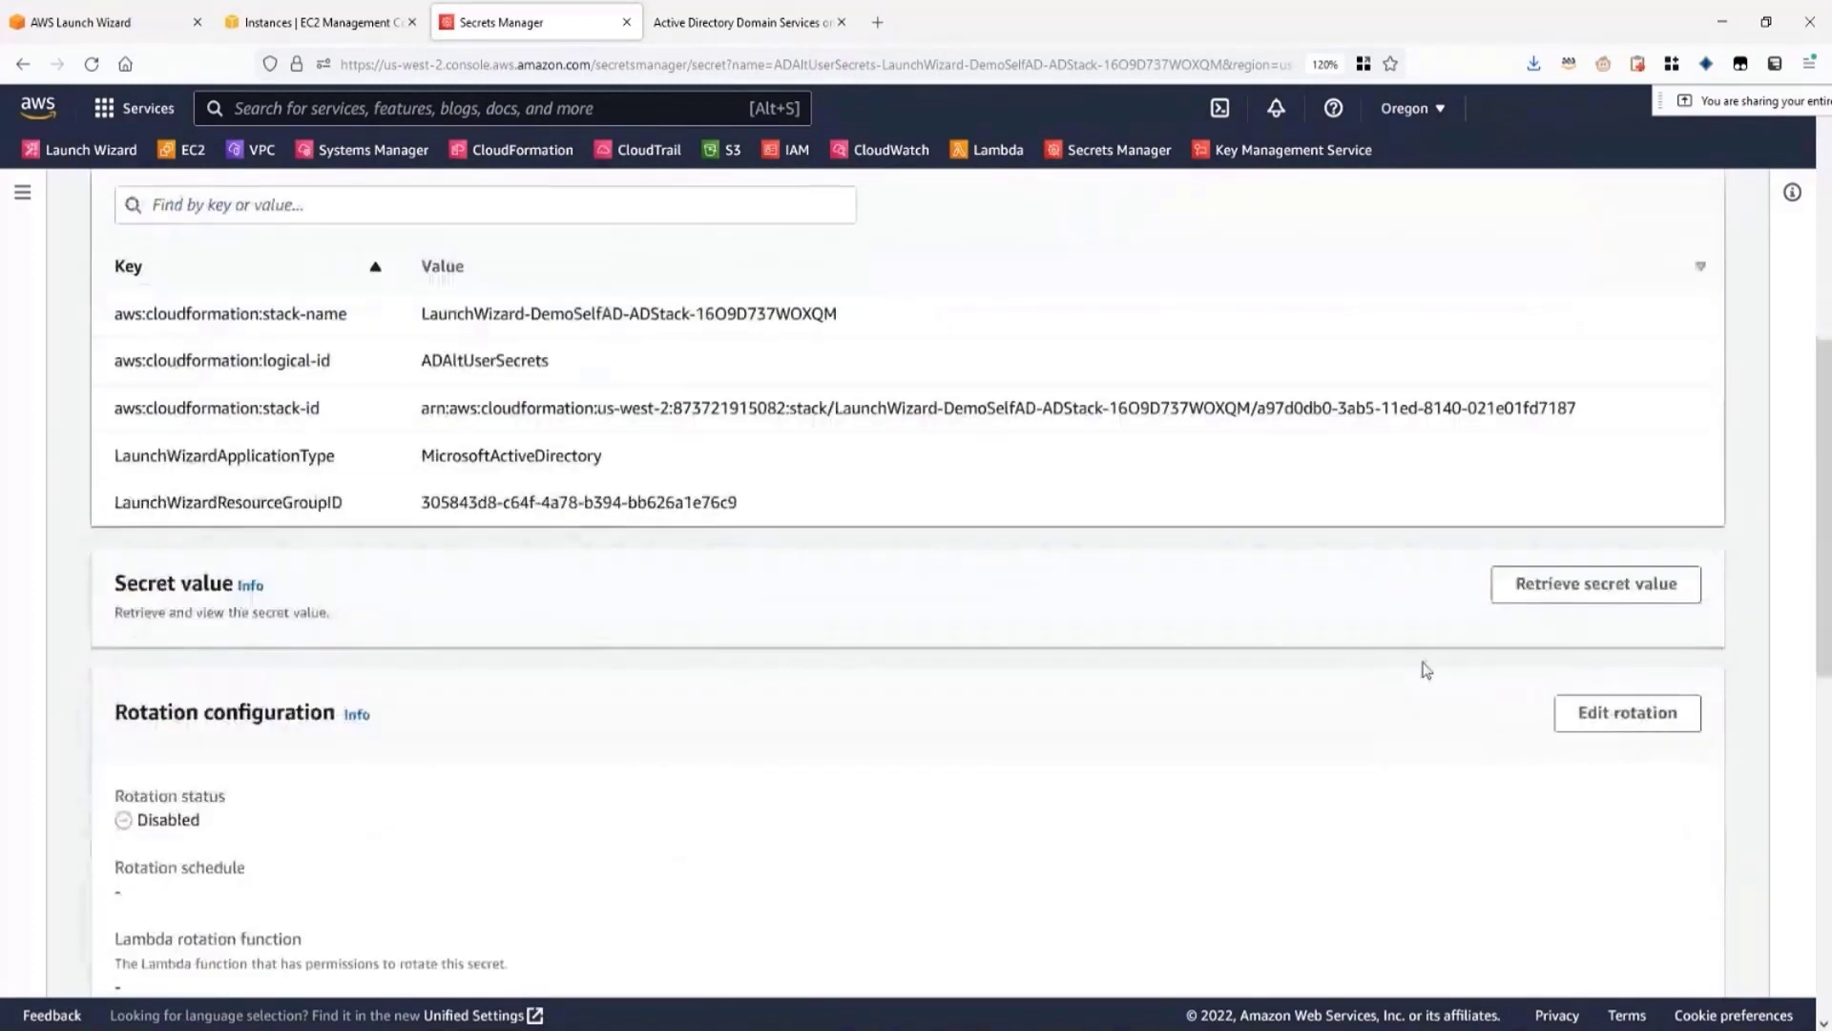
left_click(1545, 588)
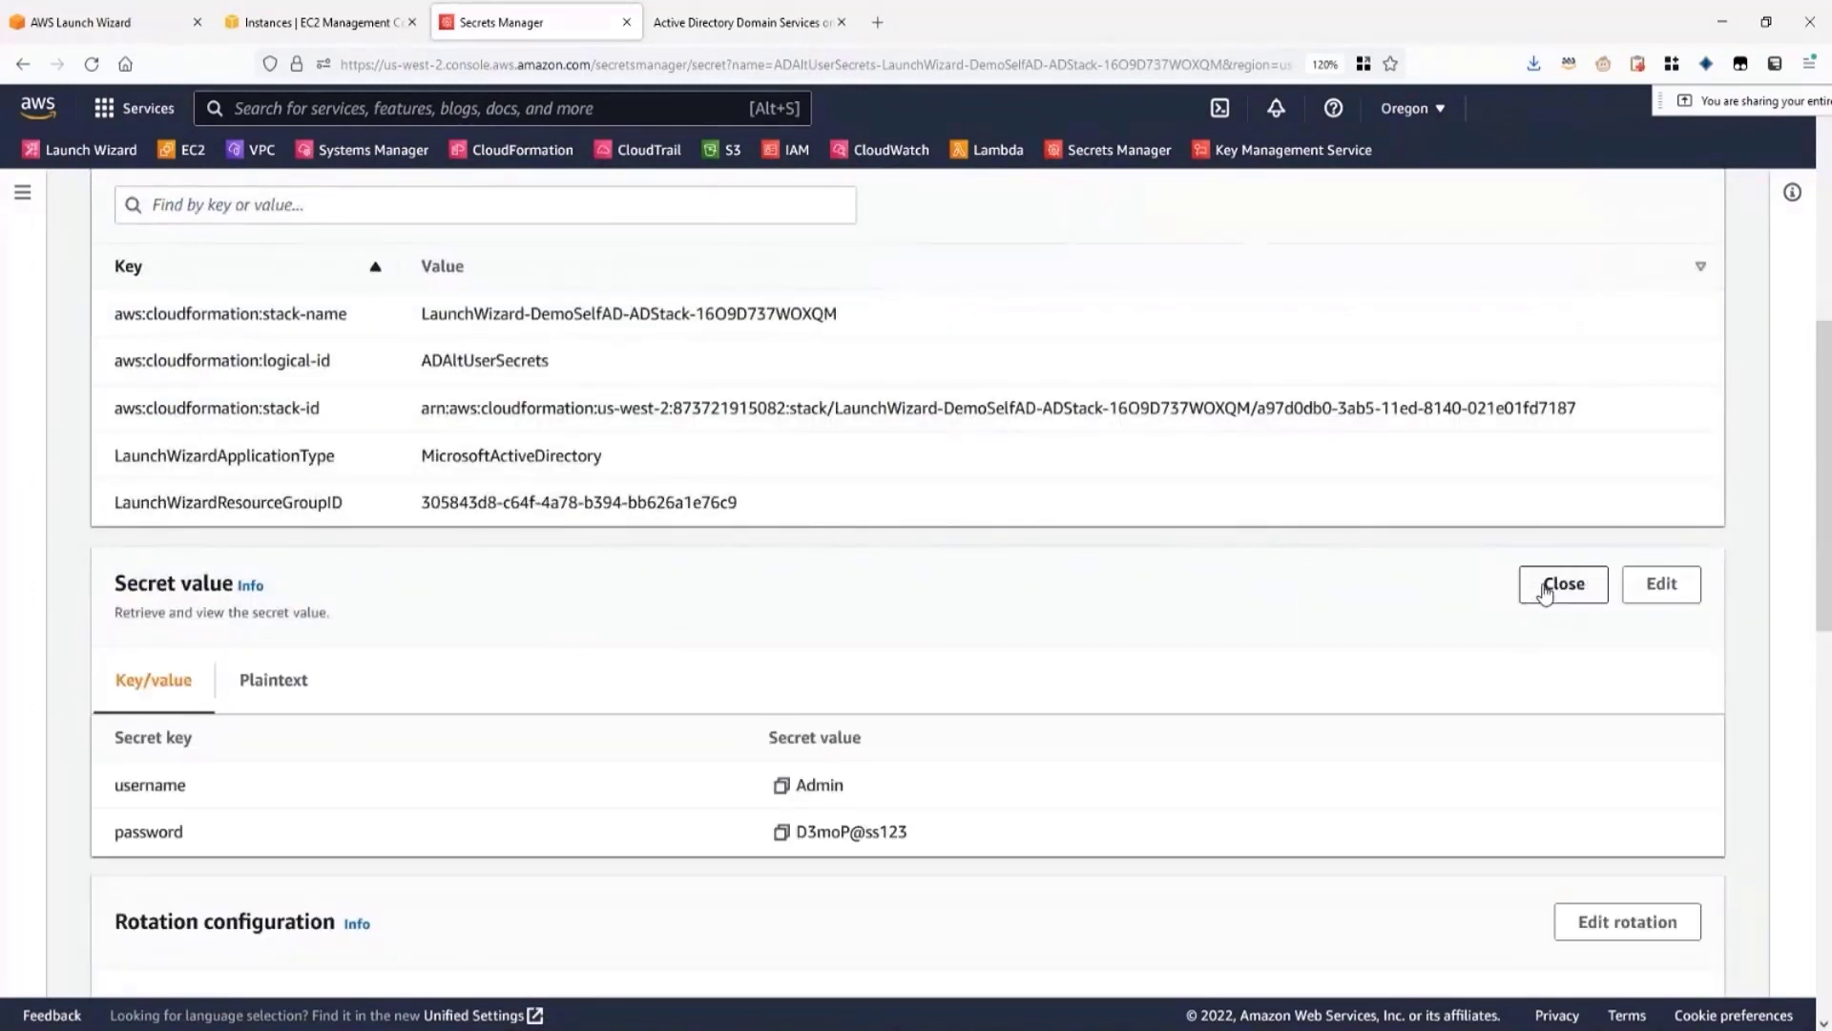
scroll(814, 707, "down", 1)
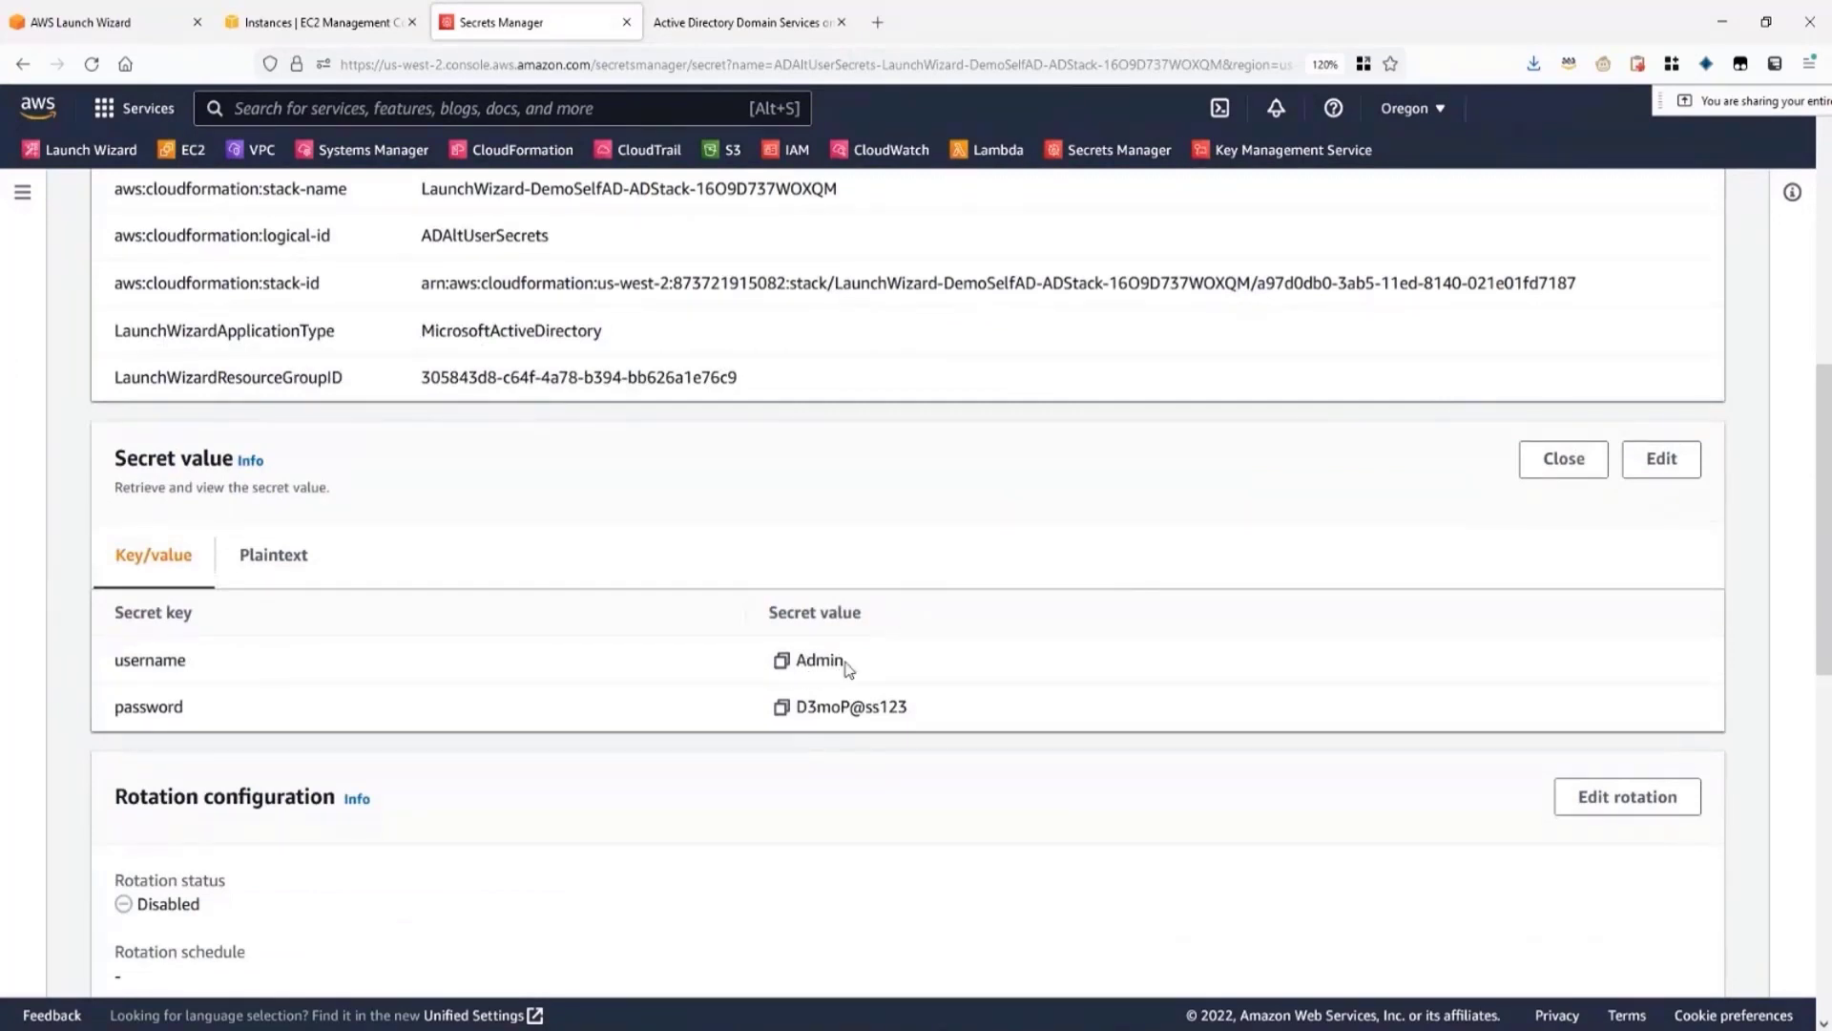
left_click(783, 709)
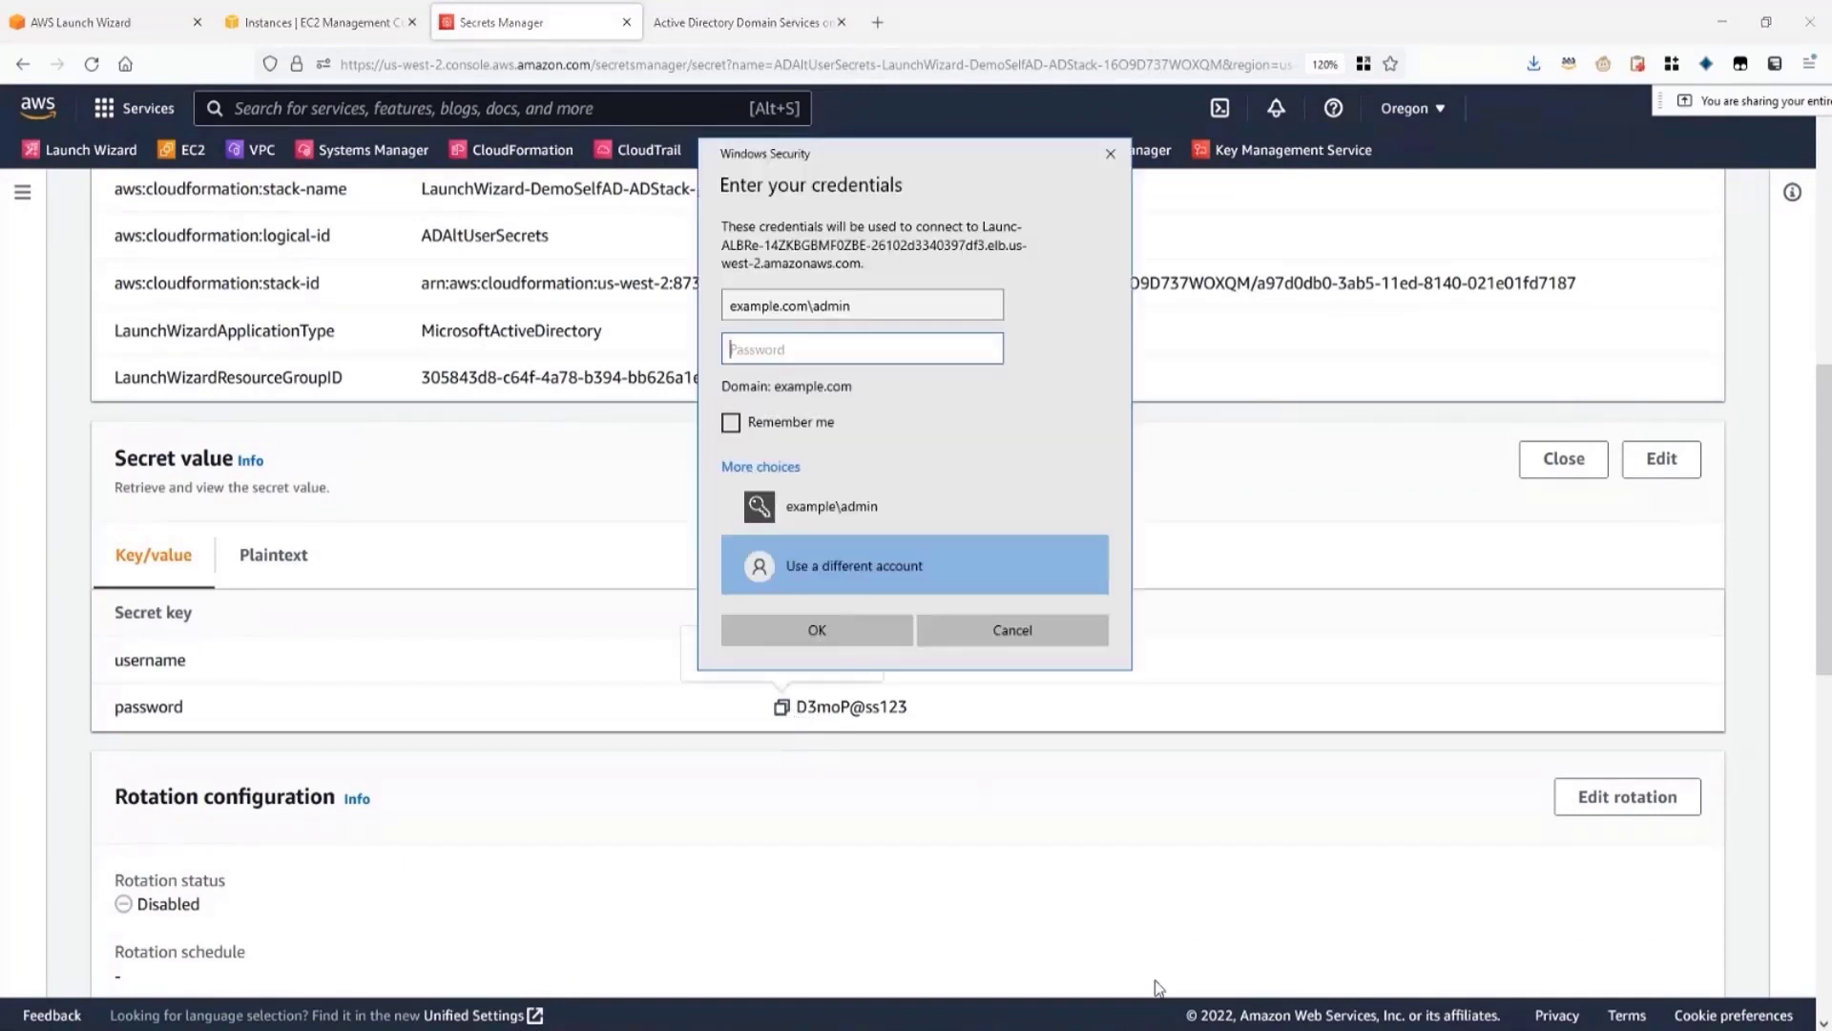
- Enter the copied account password for the RD Gateway login and connect despite the certificate warning
key("ctrl+v")
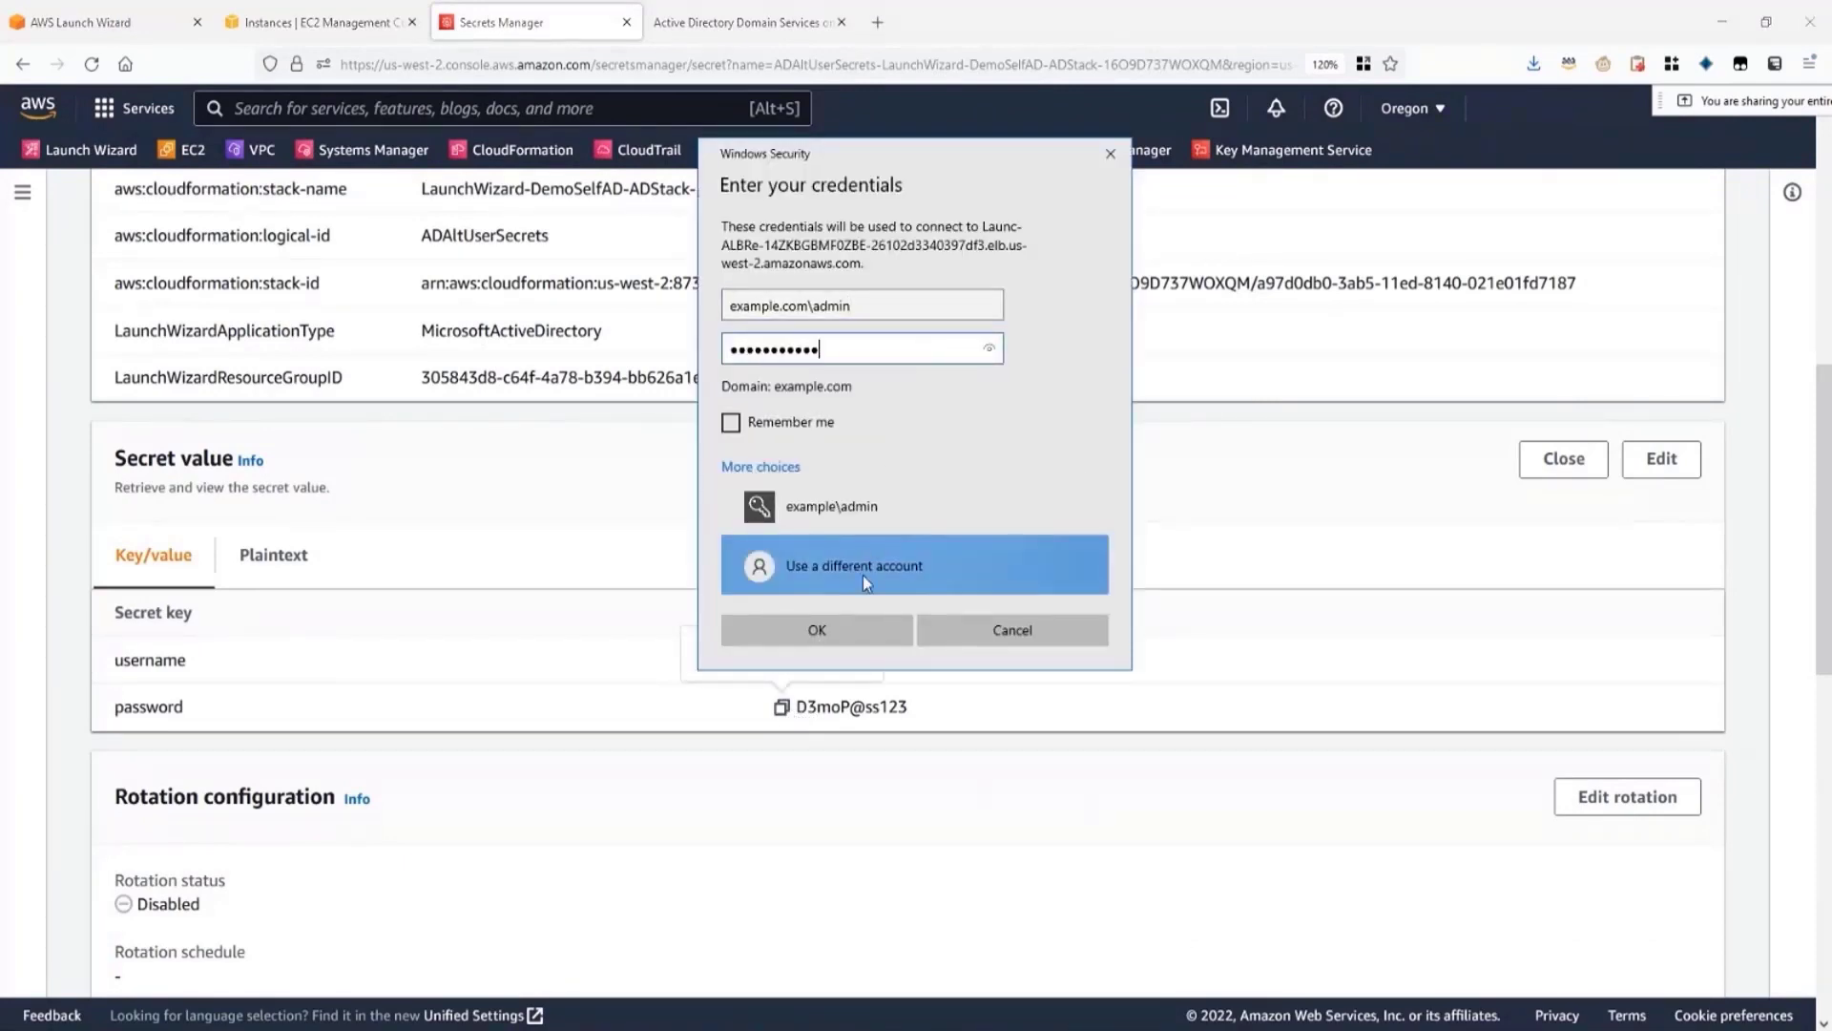
left_click(859, 631)
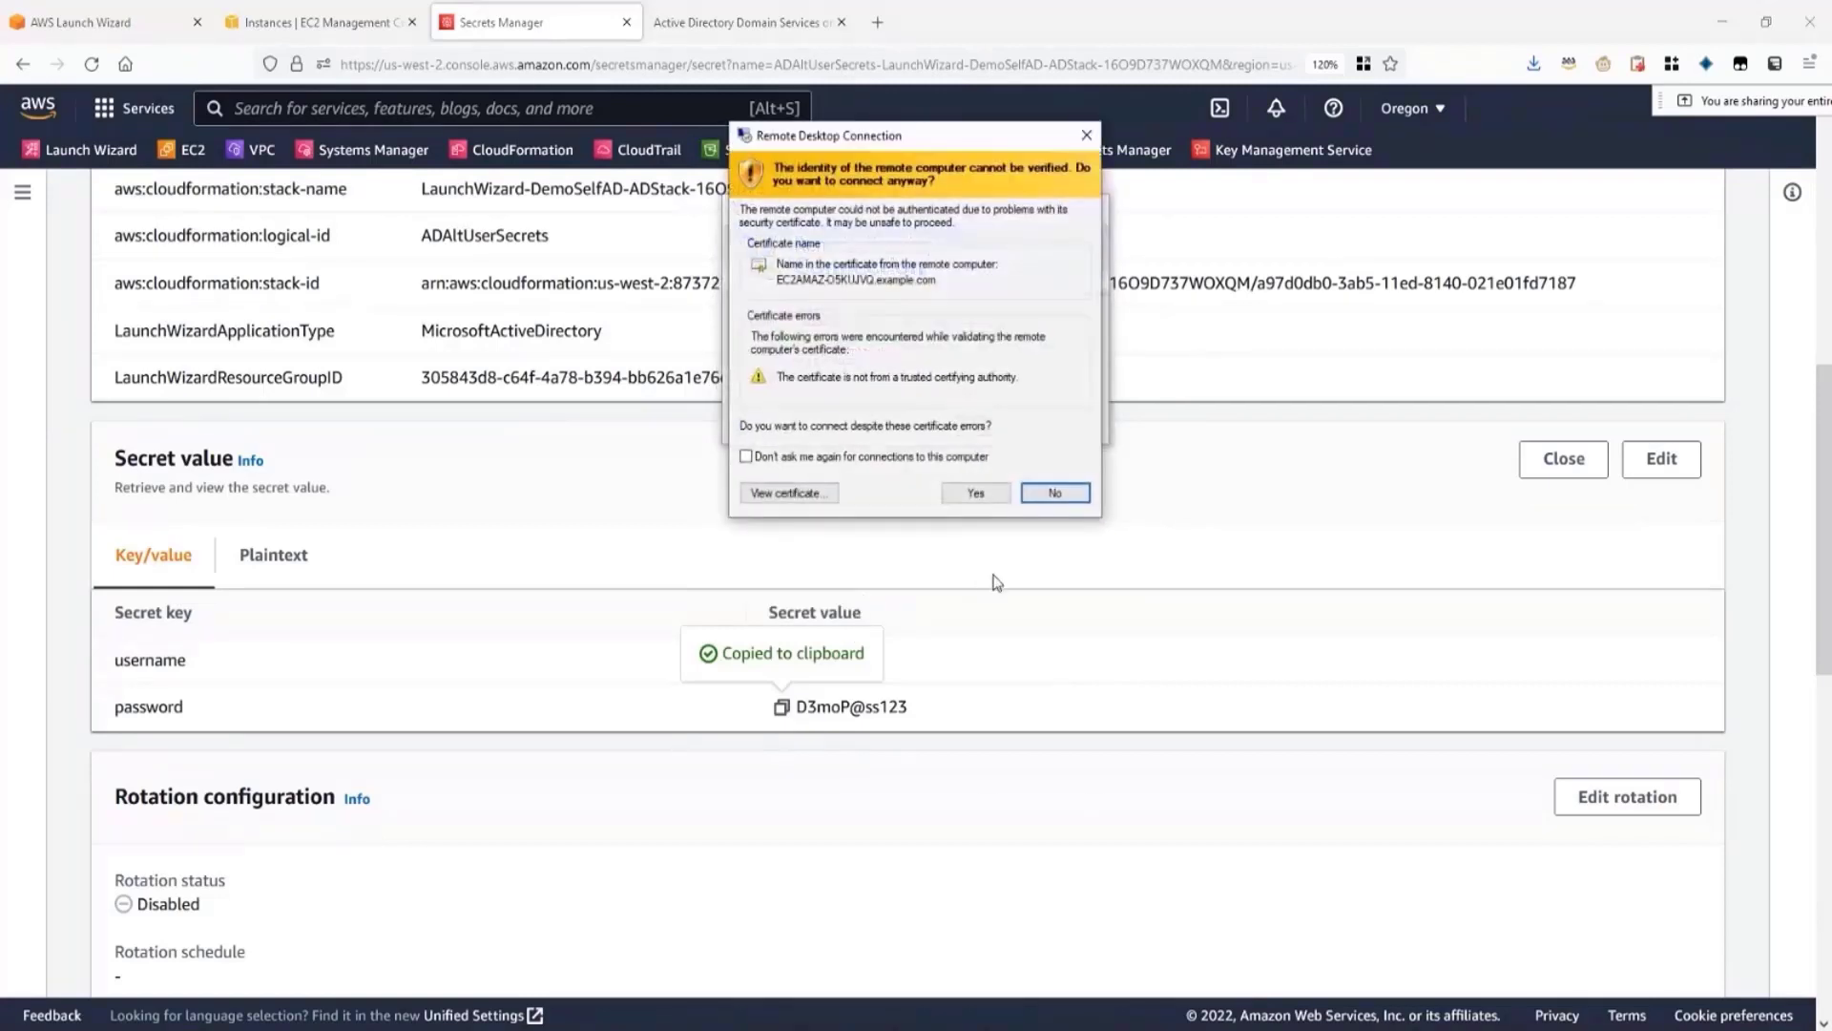
left_click(971, 494)
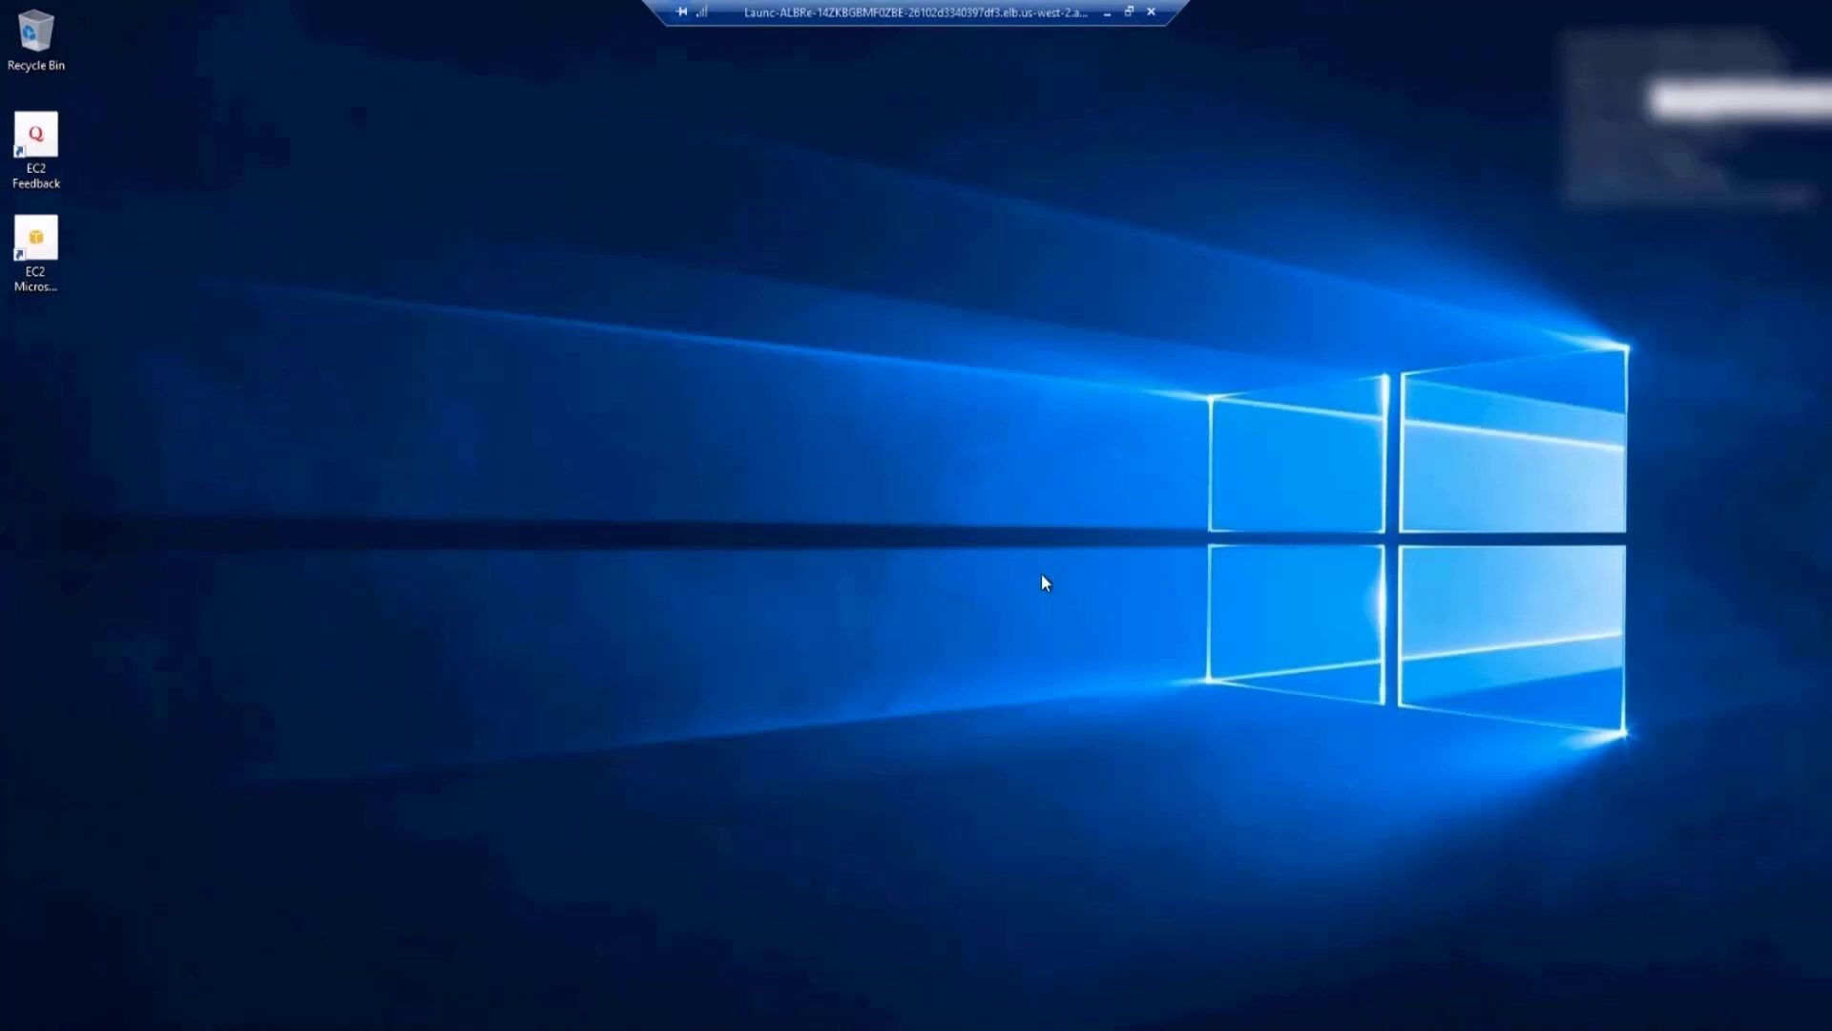
- Open Windows PowerShell on the RD Gateway and run ipconfig /all
left_click(8, 1016)
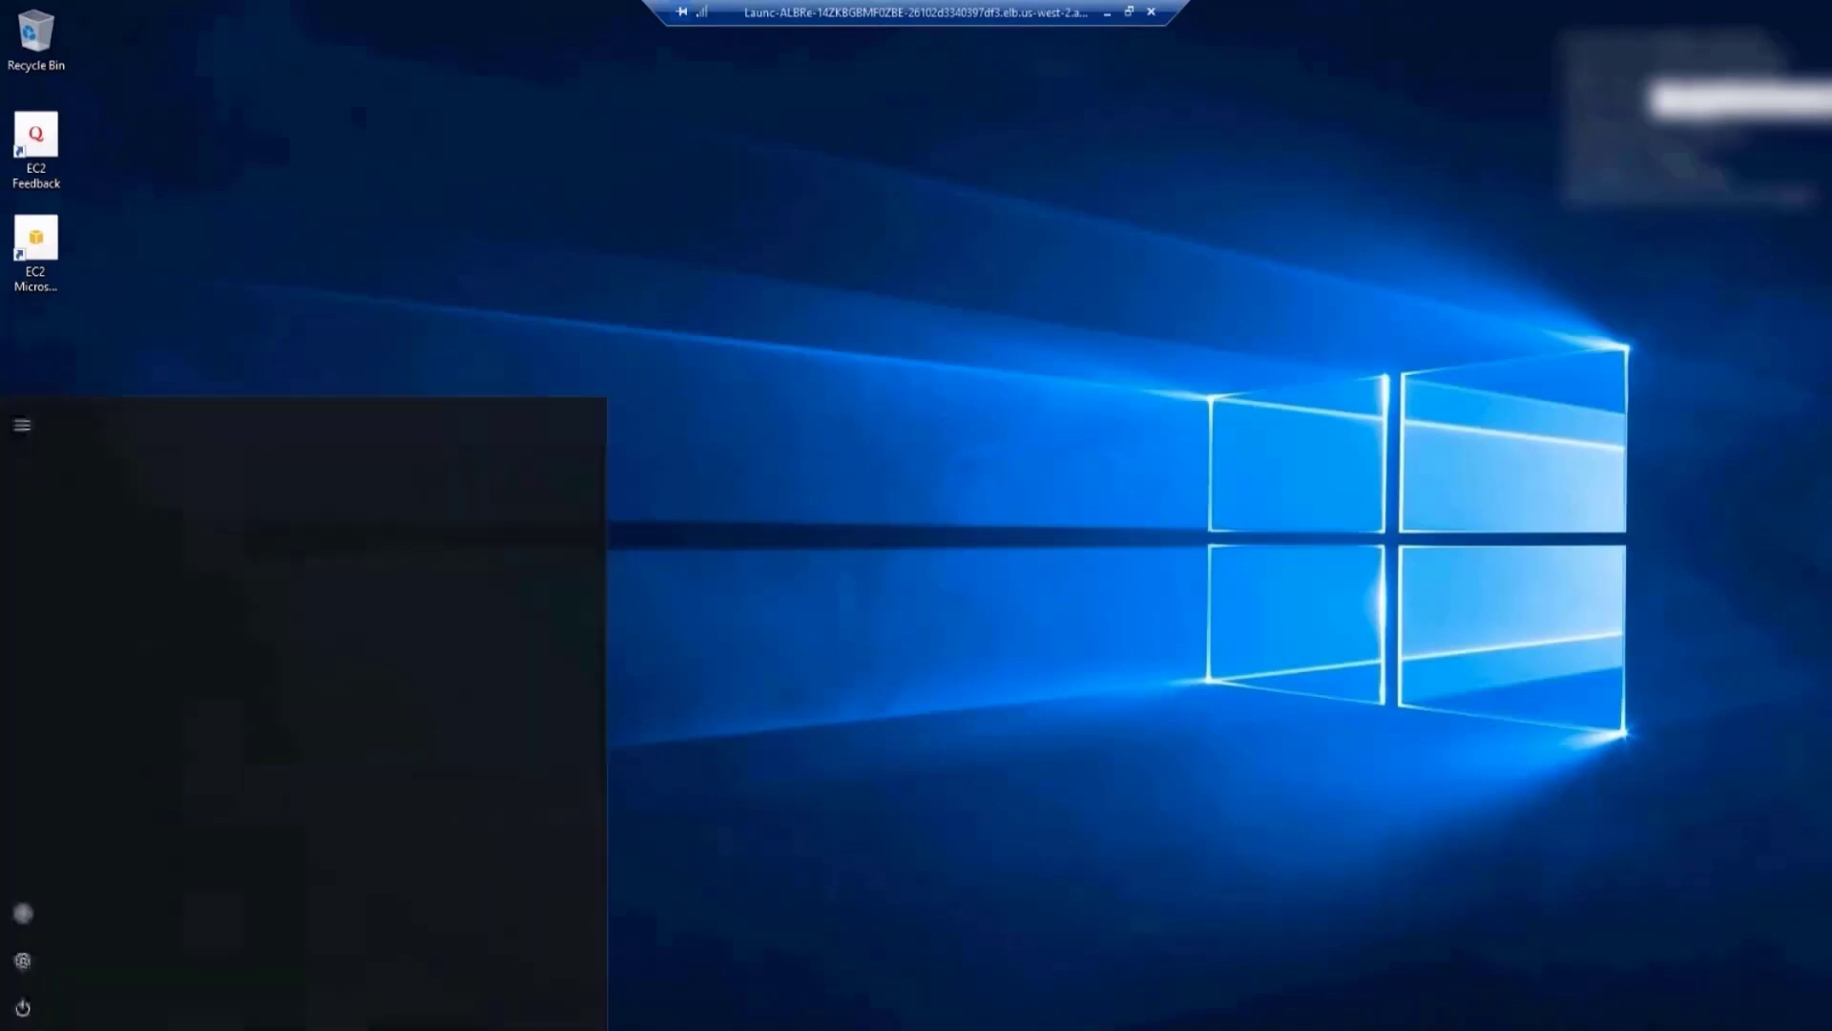
left_click(450, 486)
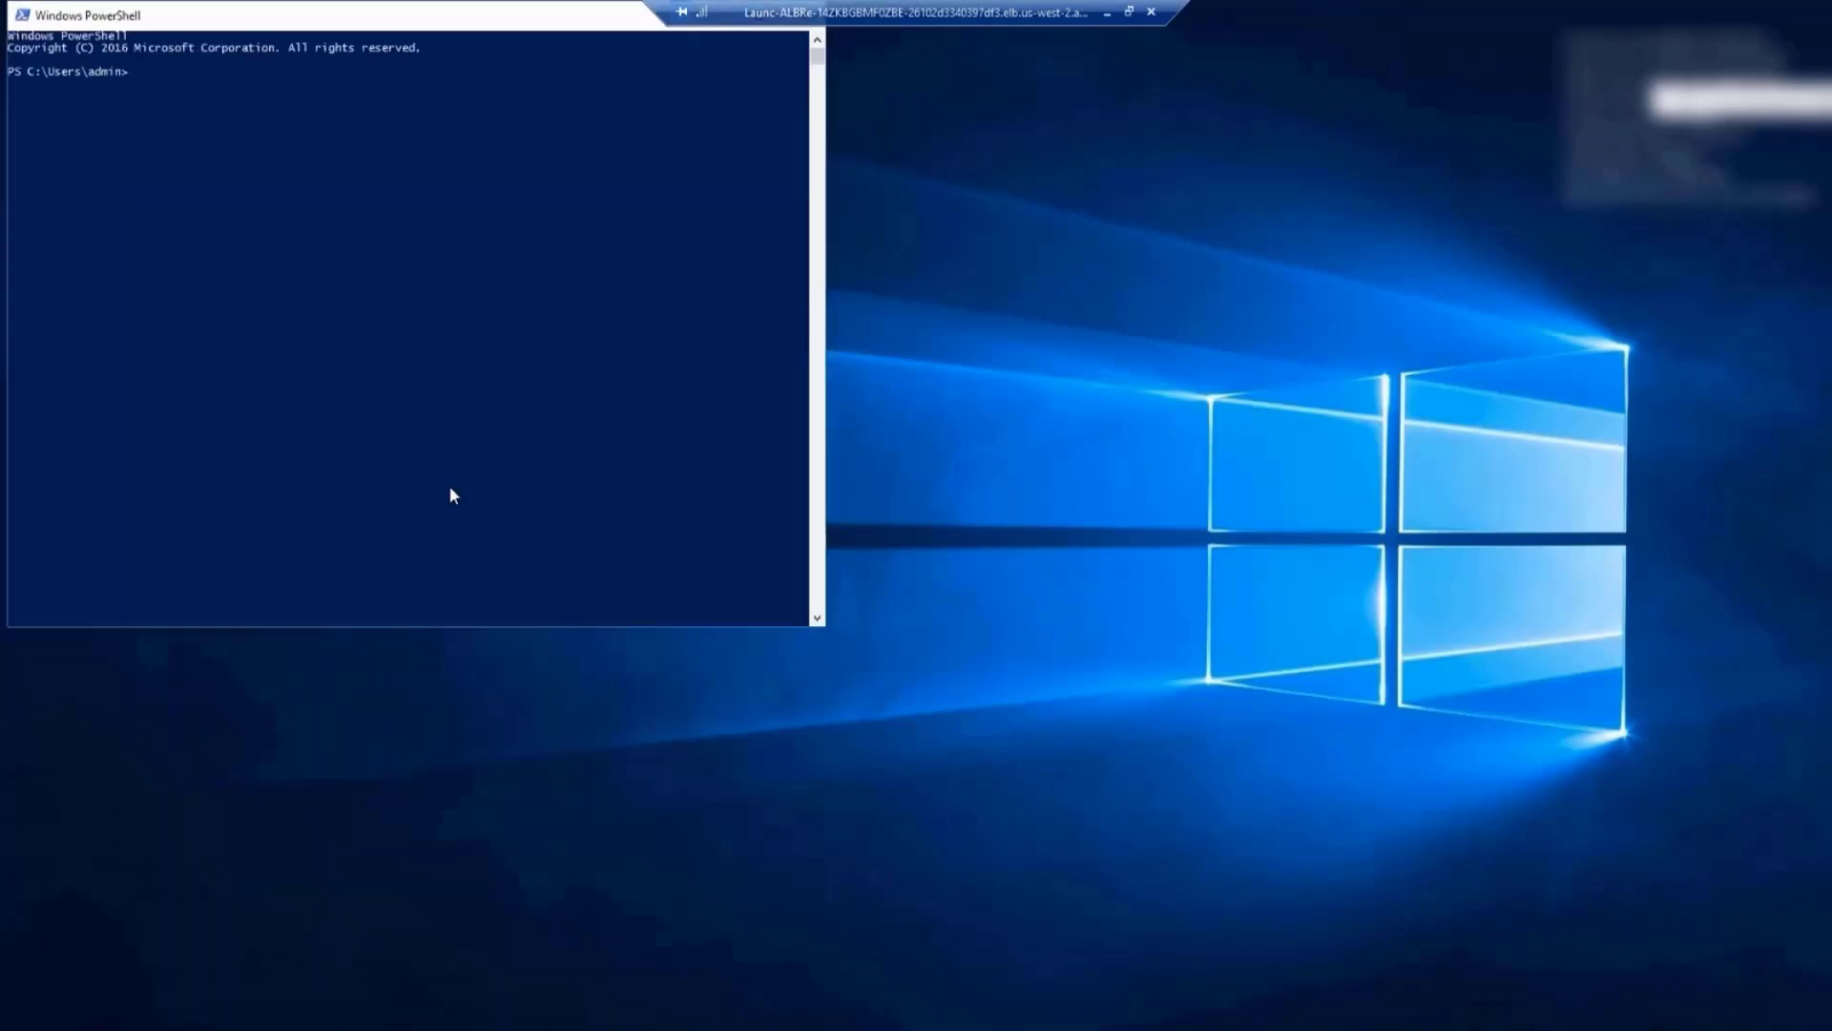
type("ipconfig /all")
key("Return")
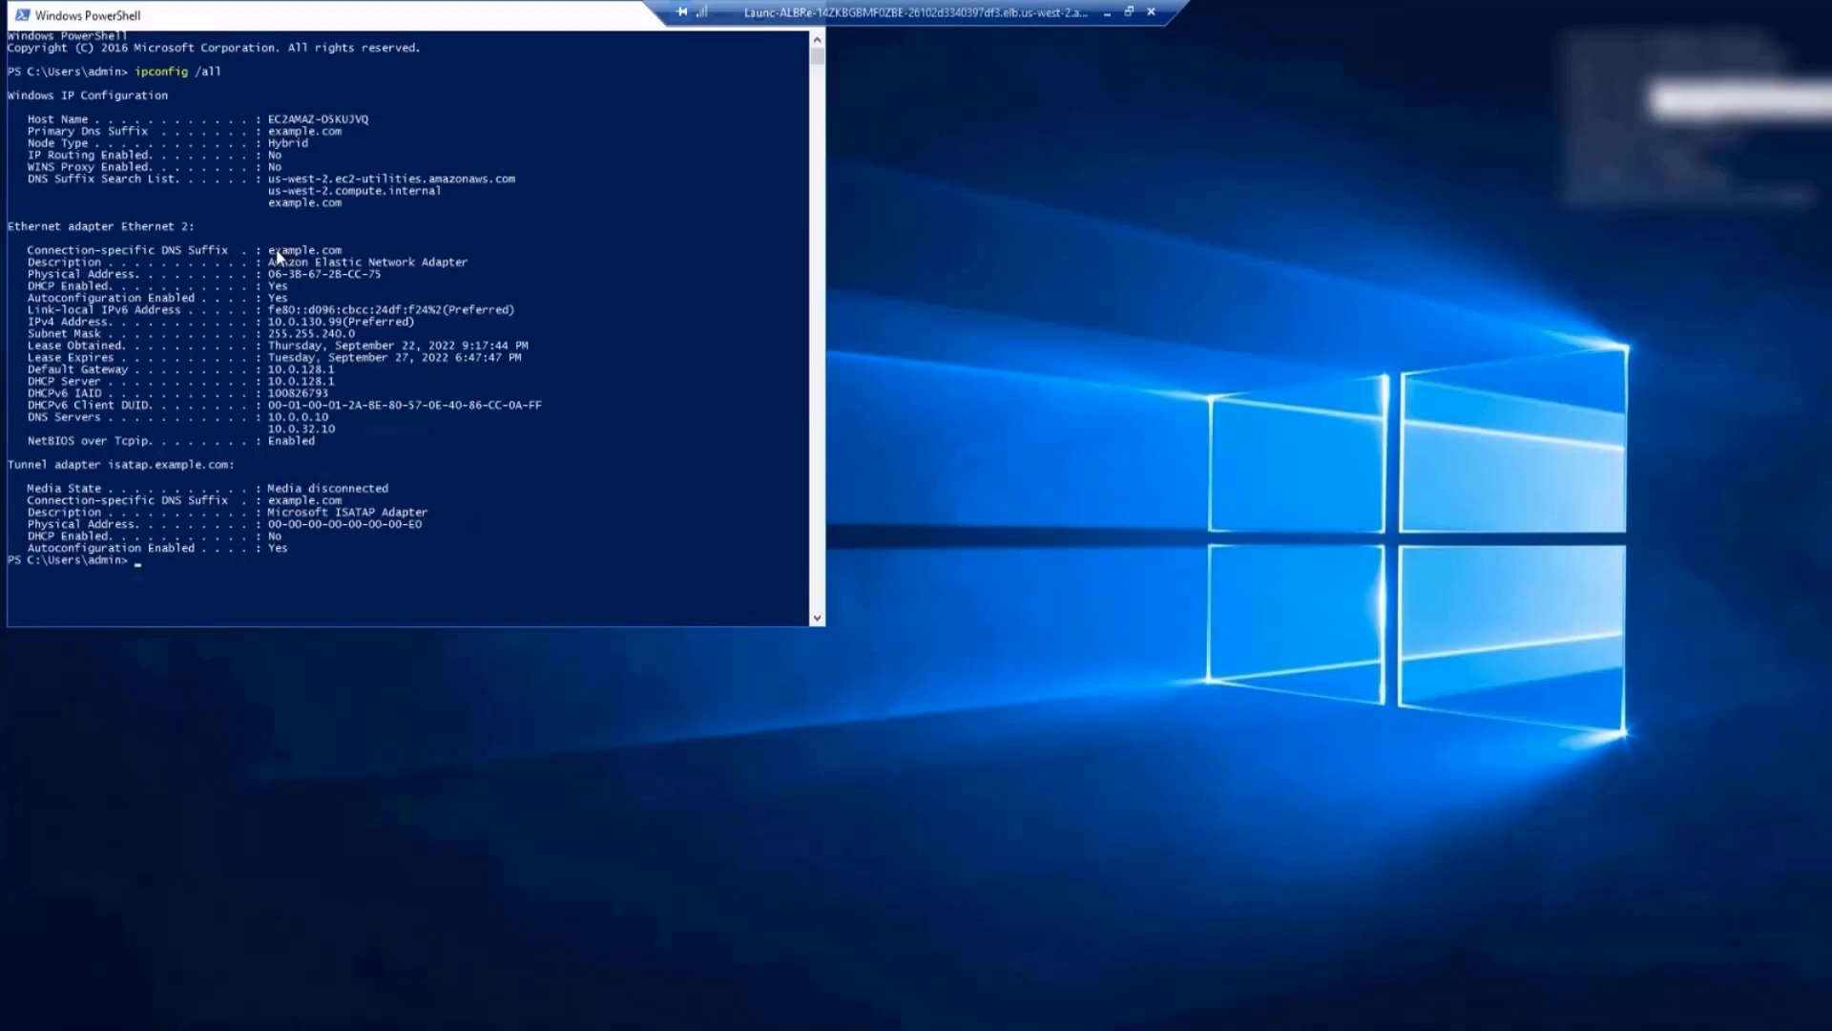
- Examine the connection-specific DNS suffix and the DNS server addresses in the ipconfig output
left_click_drag(277, 252, 331, 250)
left_click(332, 250)
left_click(345, 250)
left_click_drag(334, 428, 273, 419)
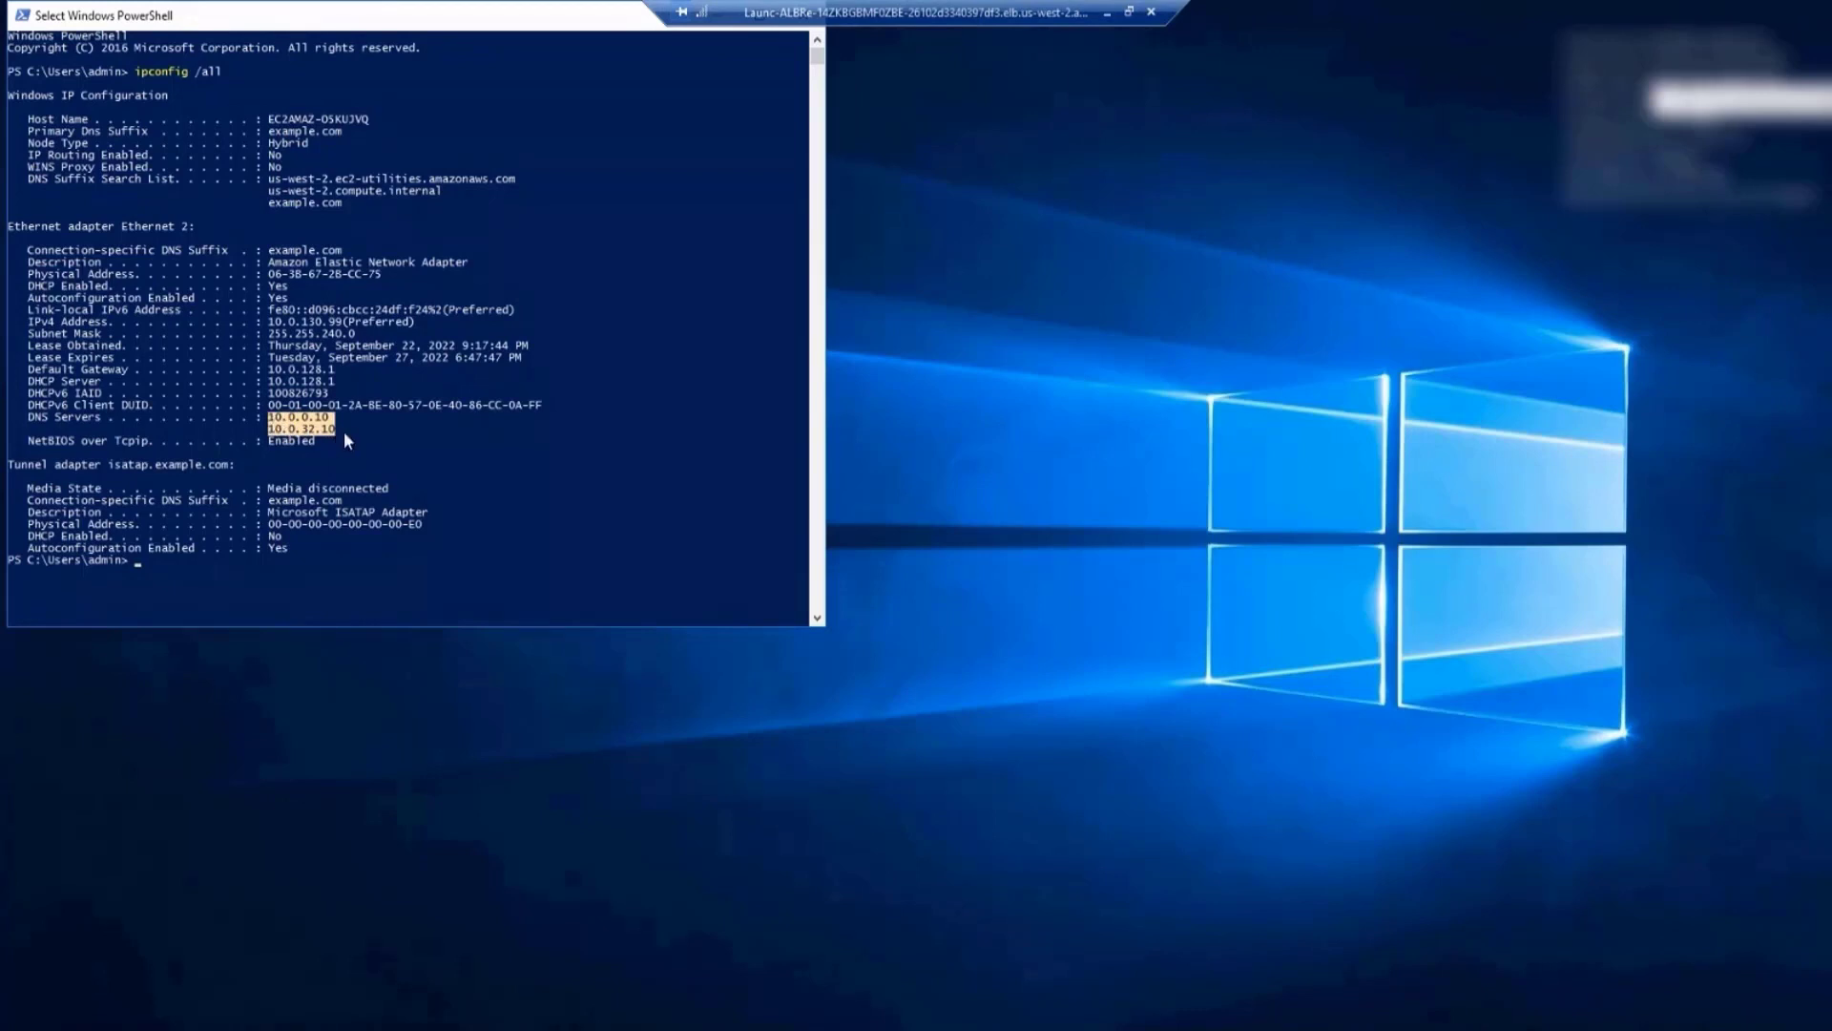
left_click(498, 539)
- Start a Remote Desktop connection from the RD Gateway to DC1, entering the password for the example.com\admin account
key("super")
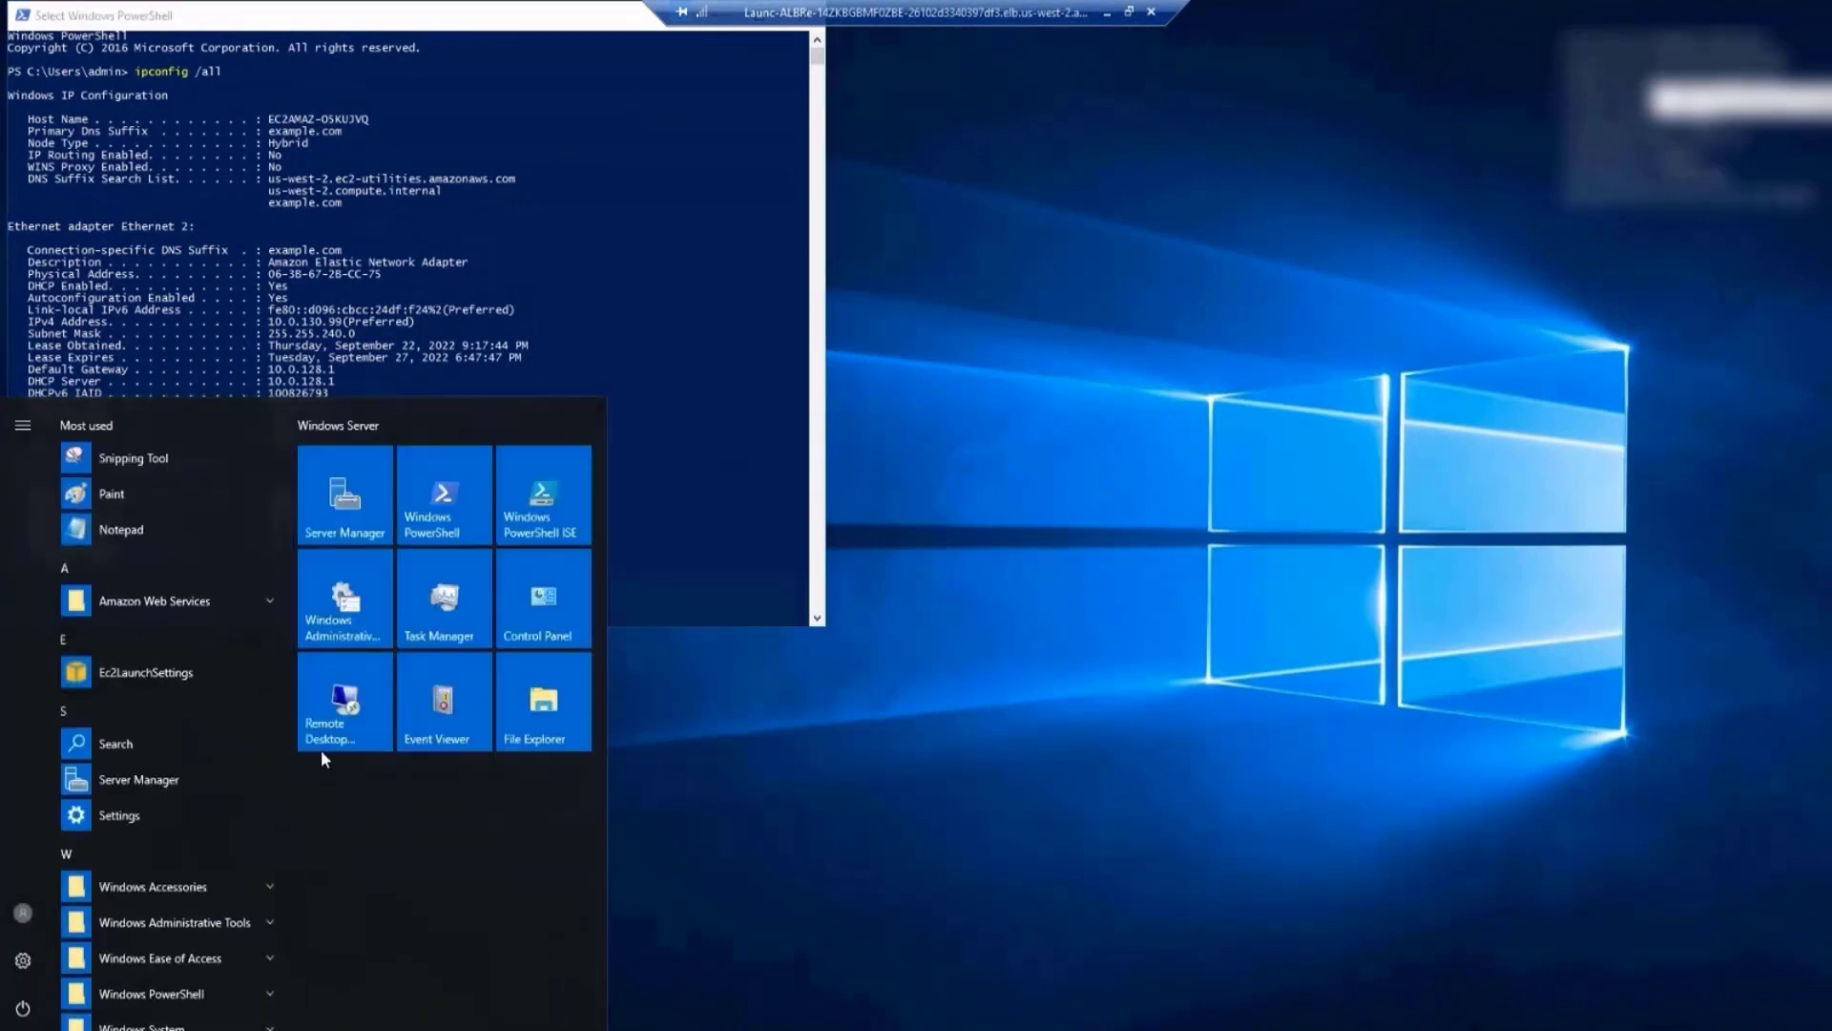
left_click(339, 725)
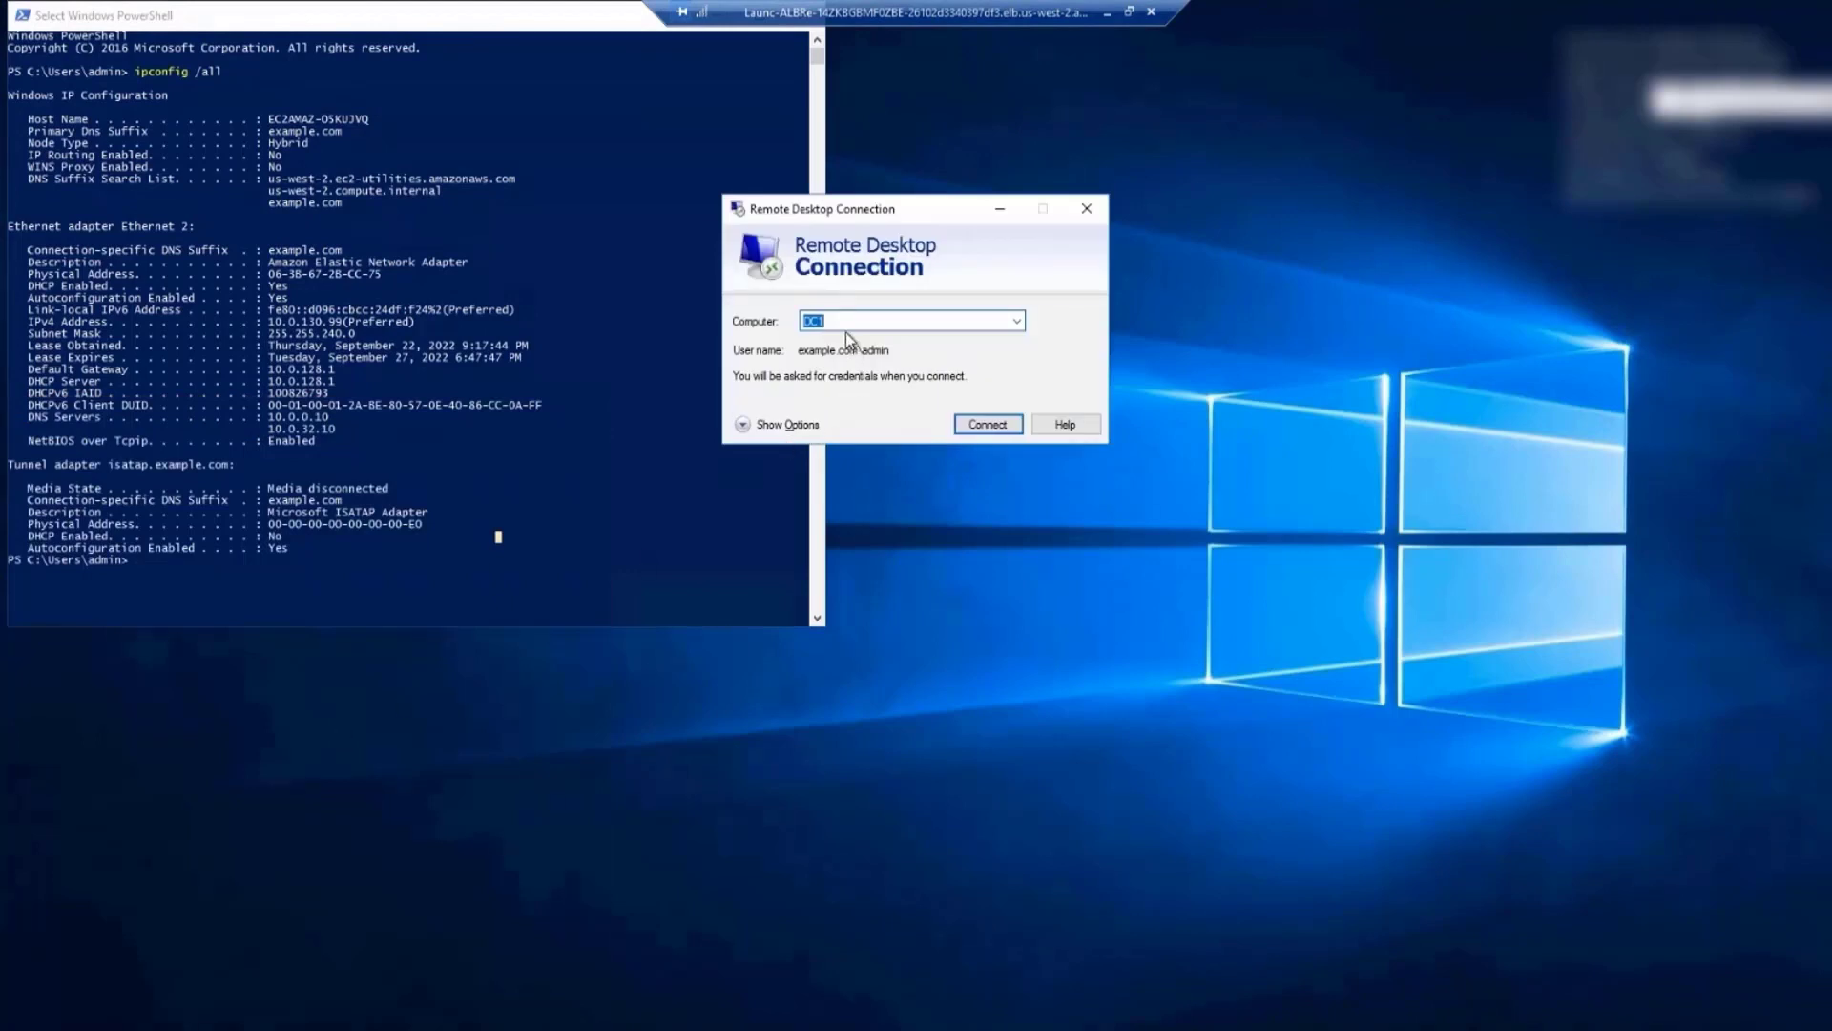
left_click(988, 420)
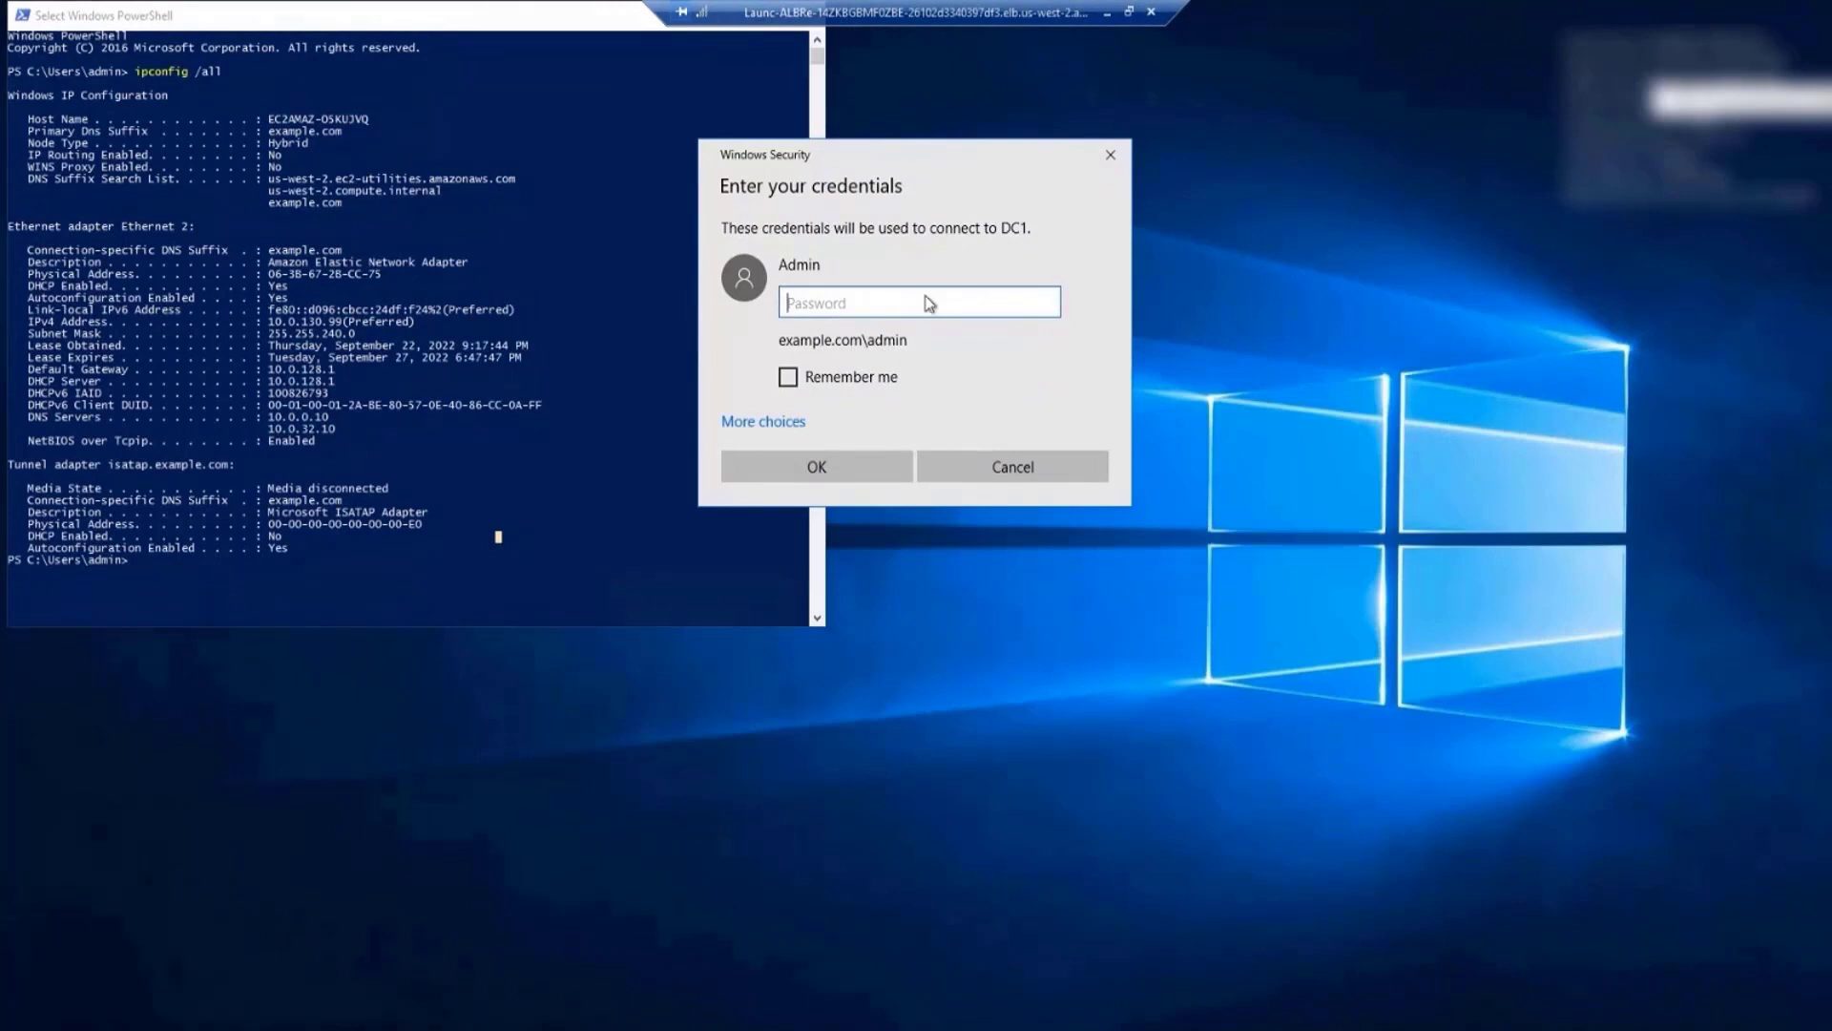
key("ctrl+v")
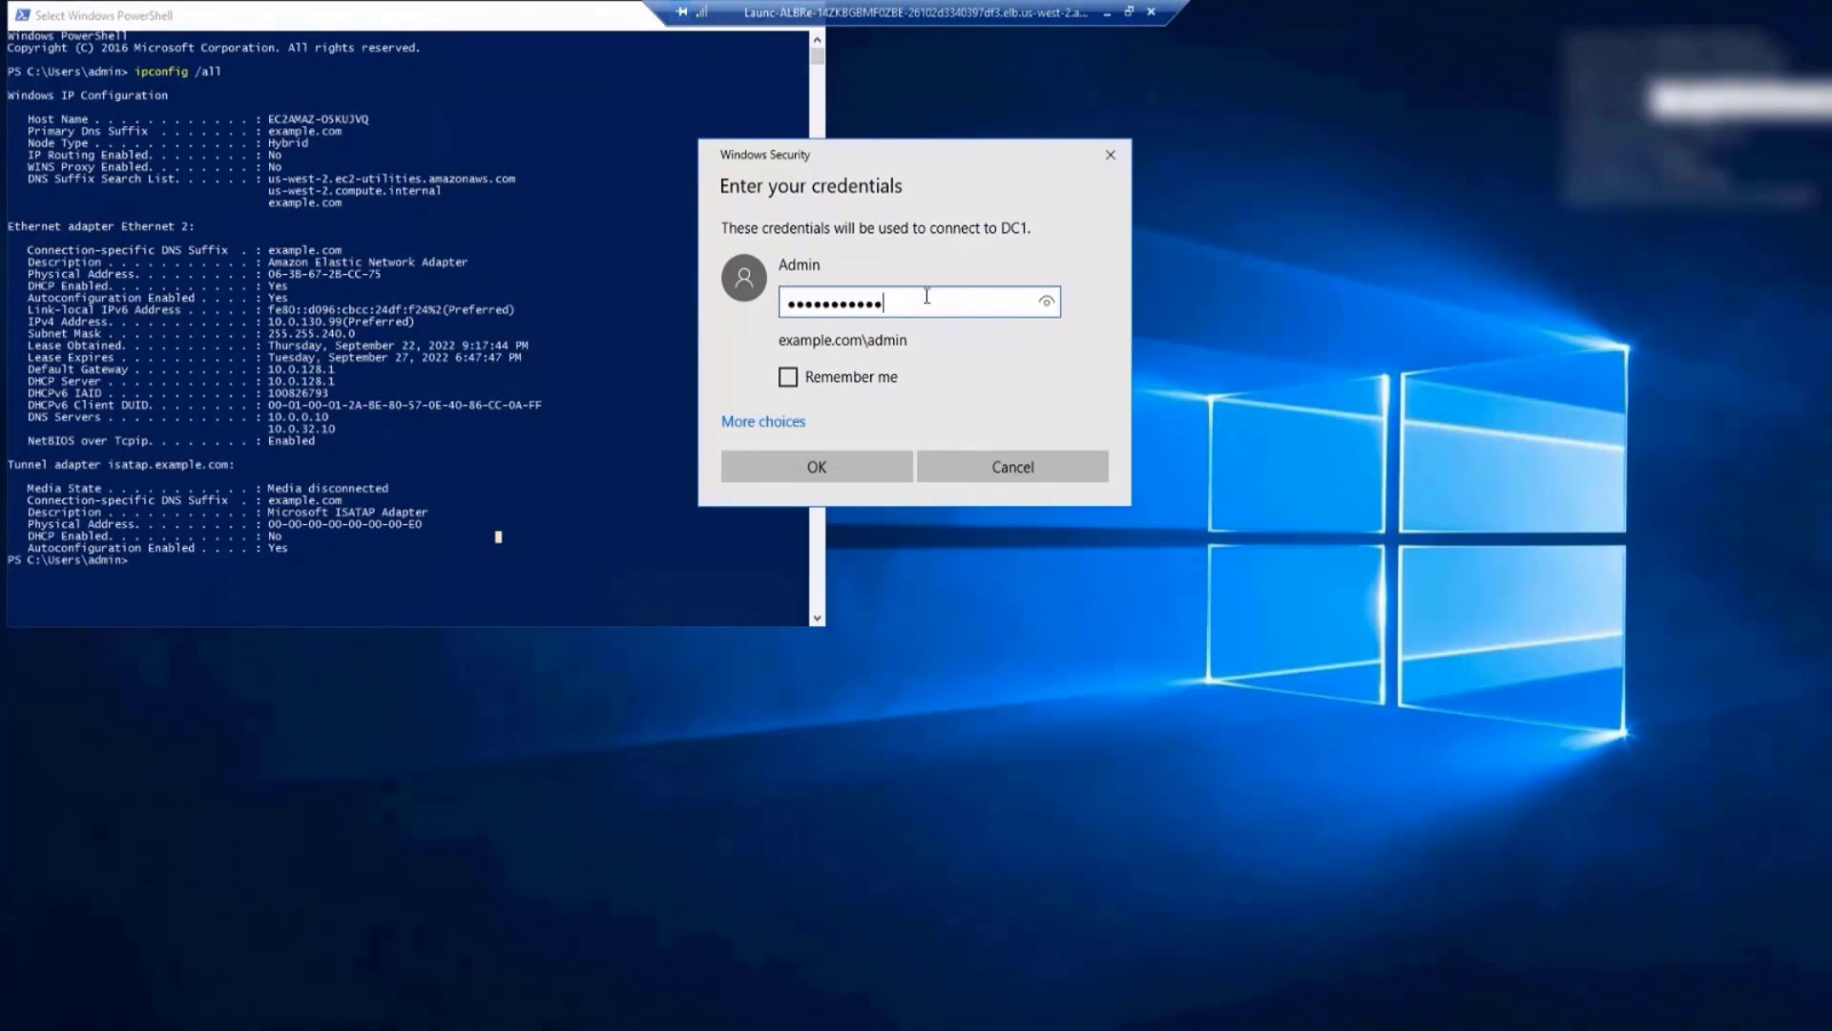
left_click(868, 473)
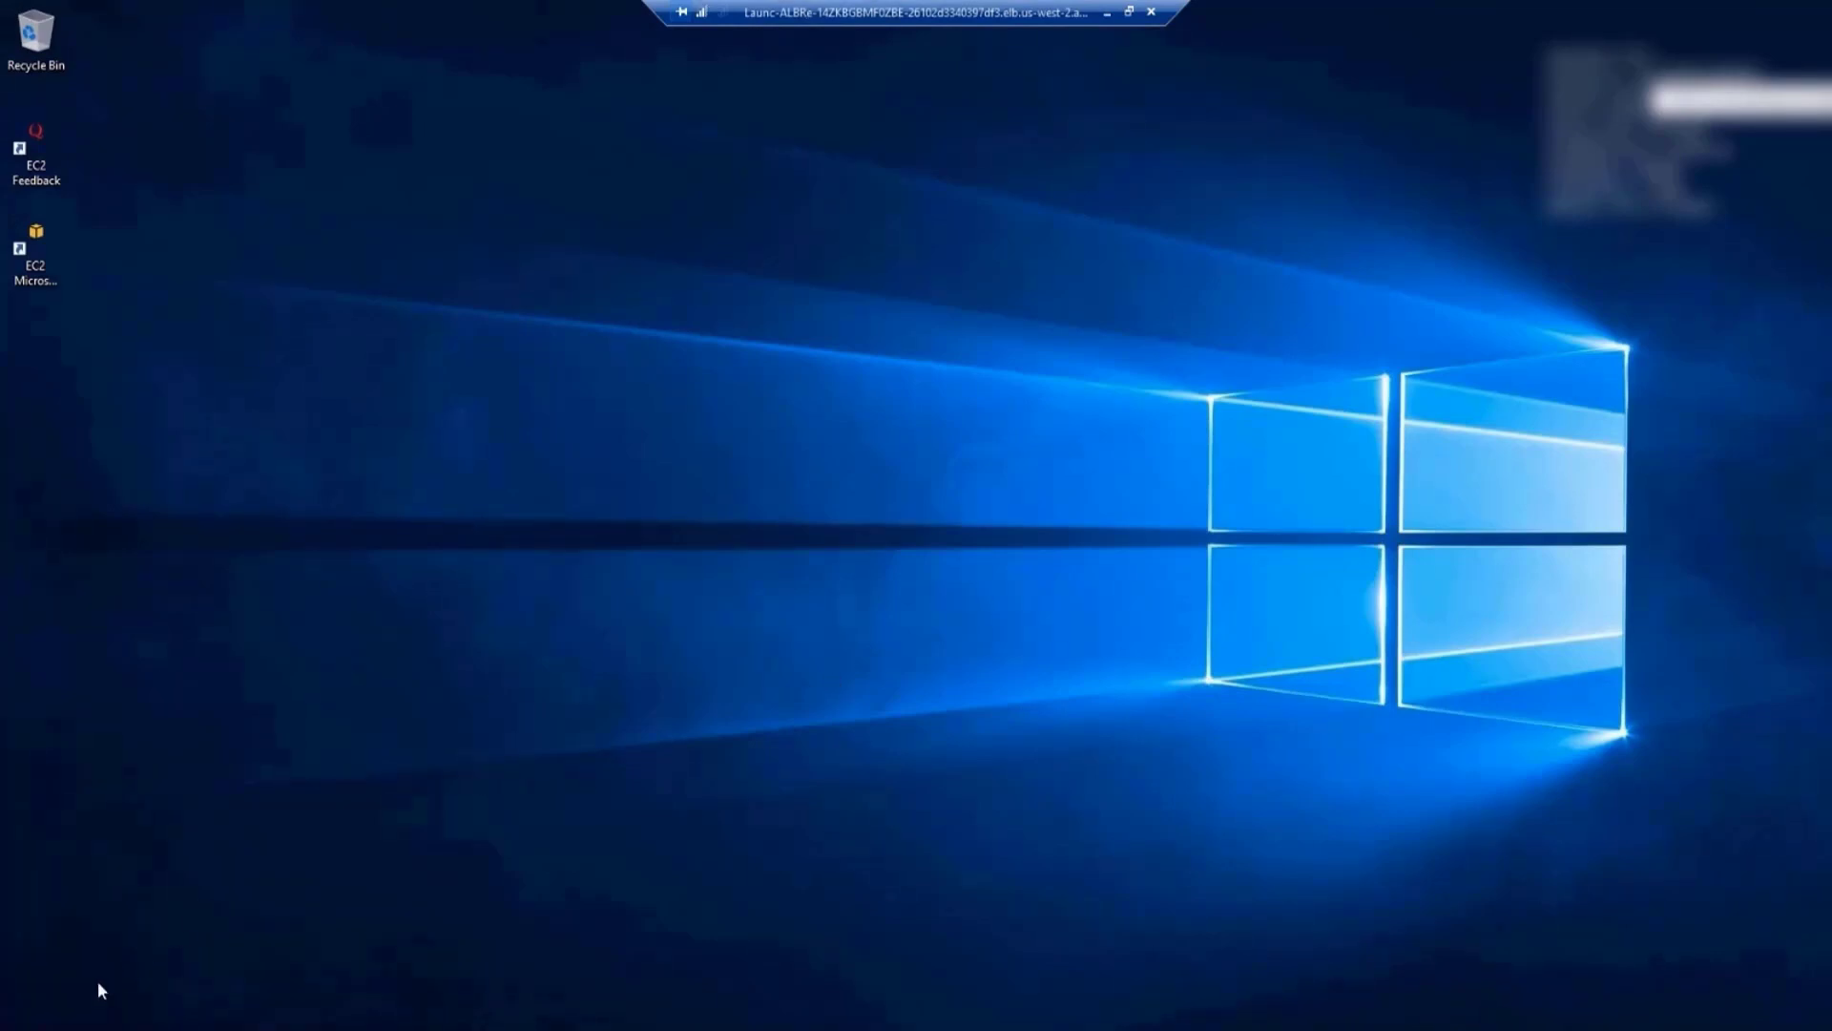
- Open Active Directory Users and Computers on DC1 and inspect the Domain Controllers and Computers containers, widening the Name column to read full names
left_click(21, 1028)
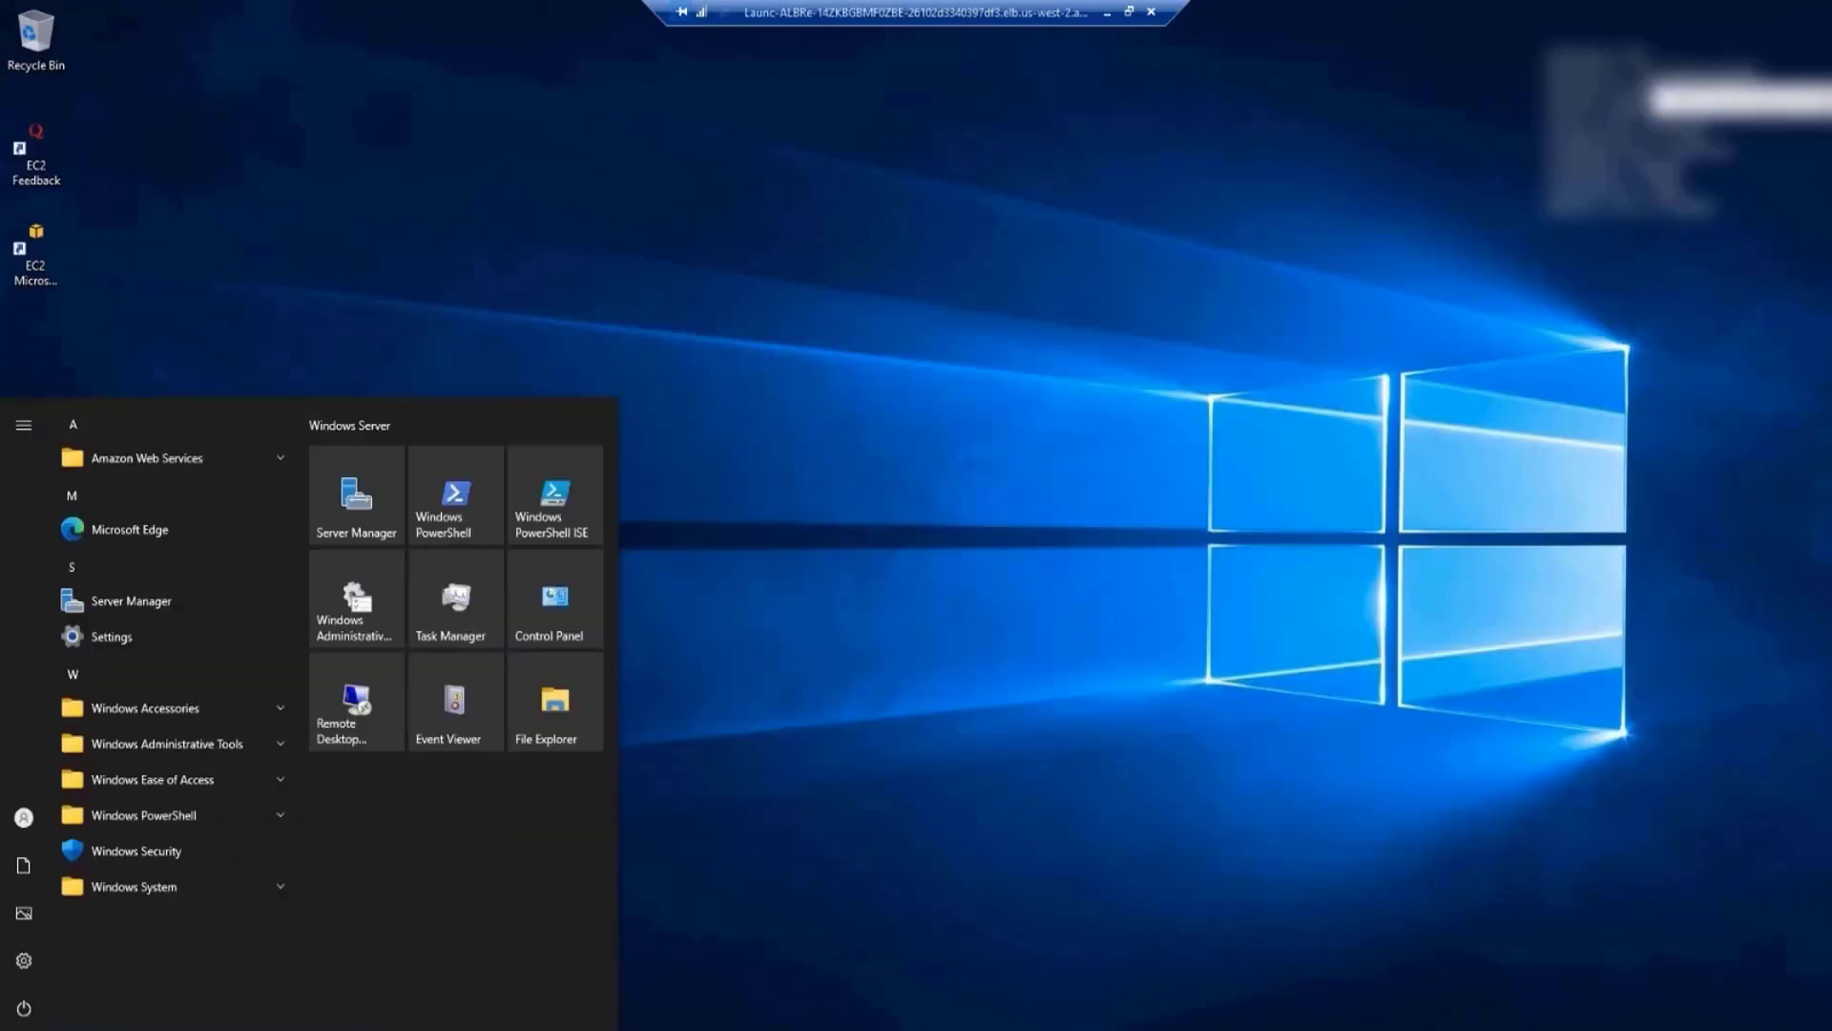
left_click(380, 608)
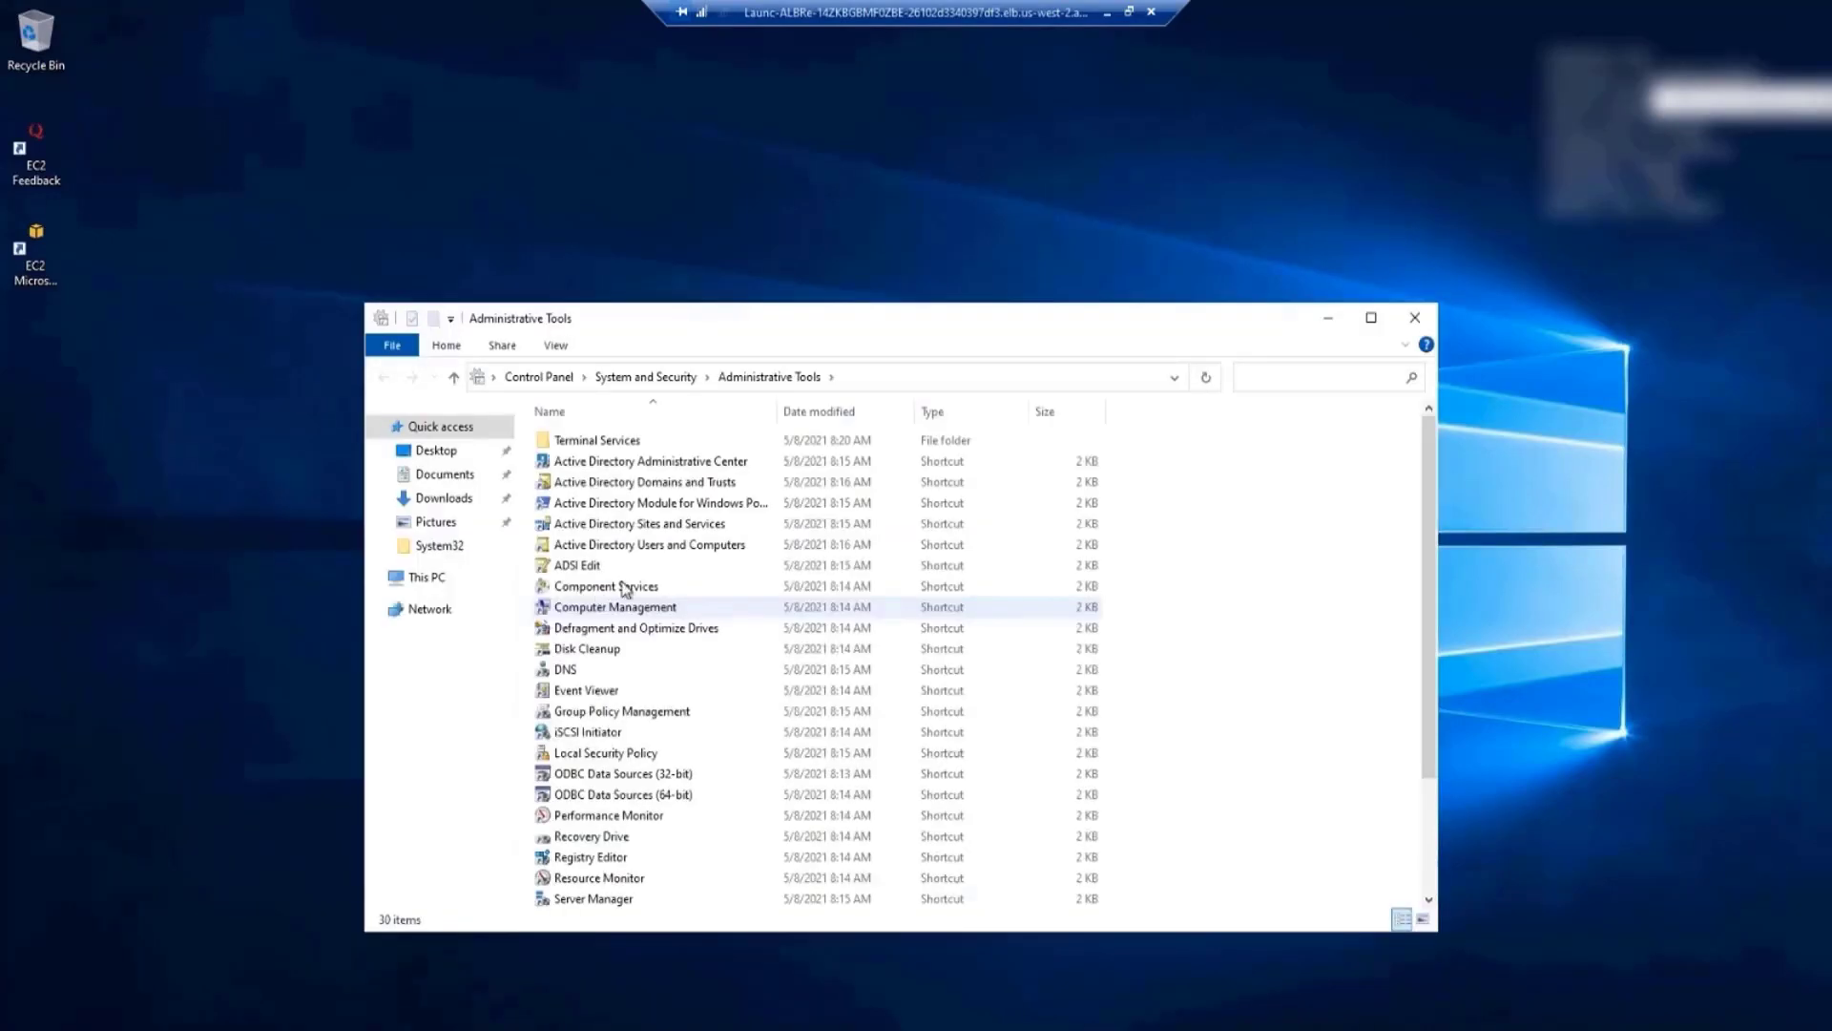
double_click(696, 548)
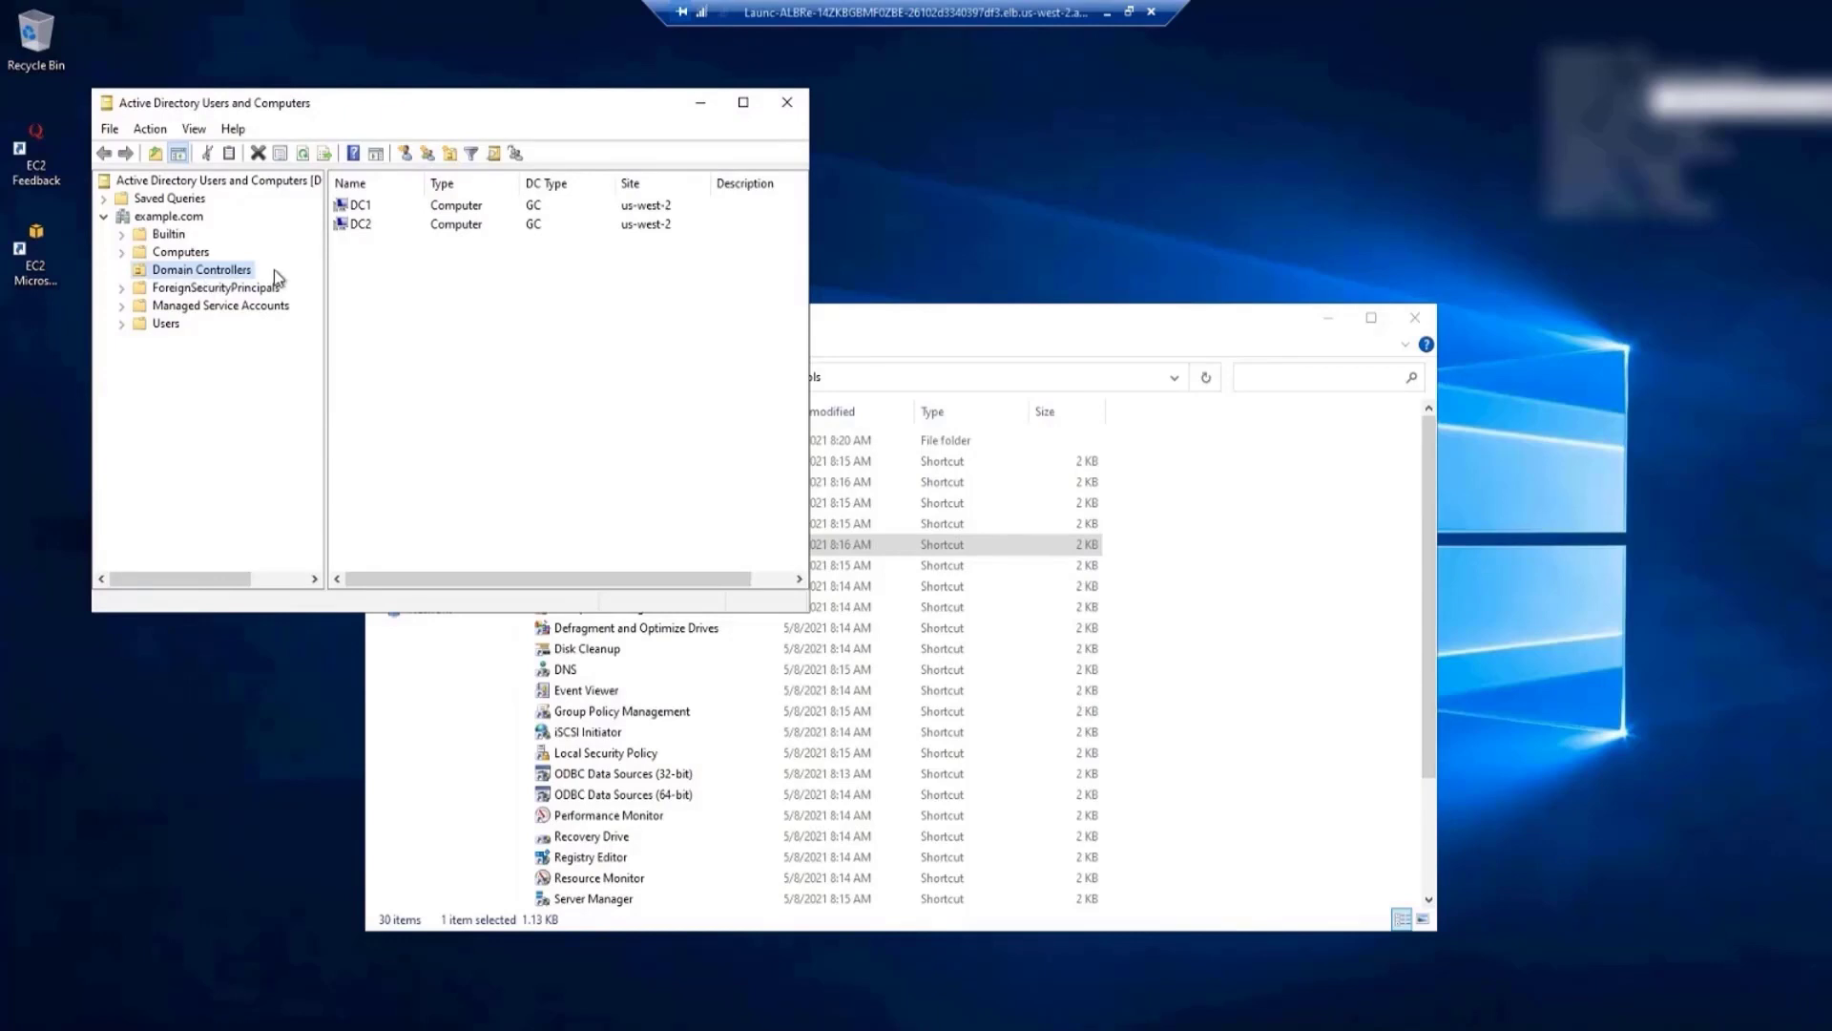
left_click(386, 209)
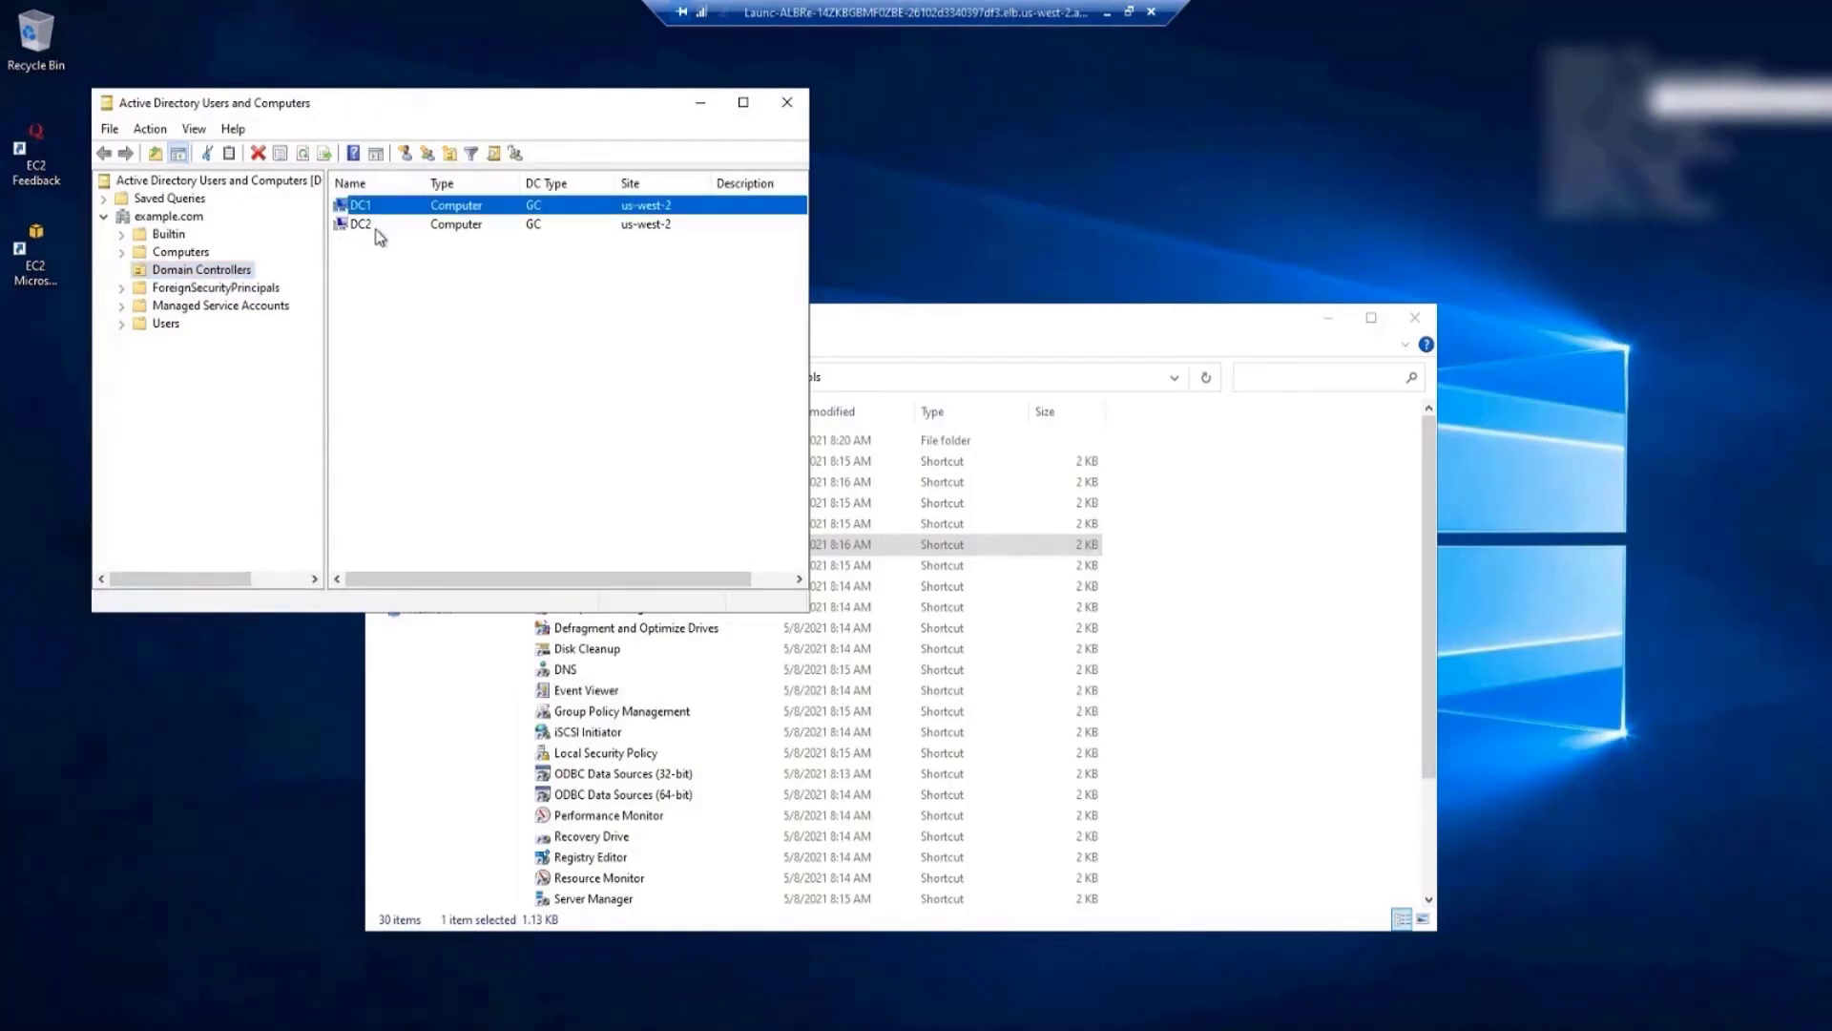
left_click(377, 229)
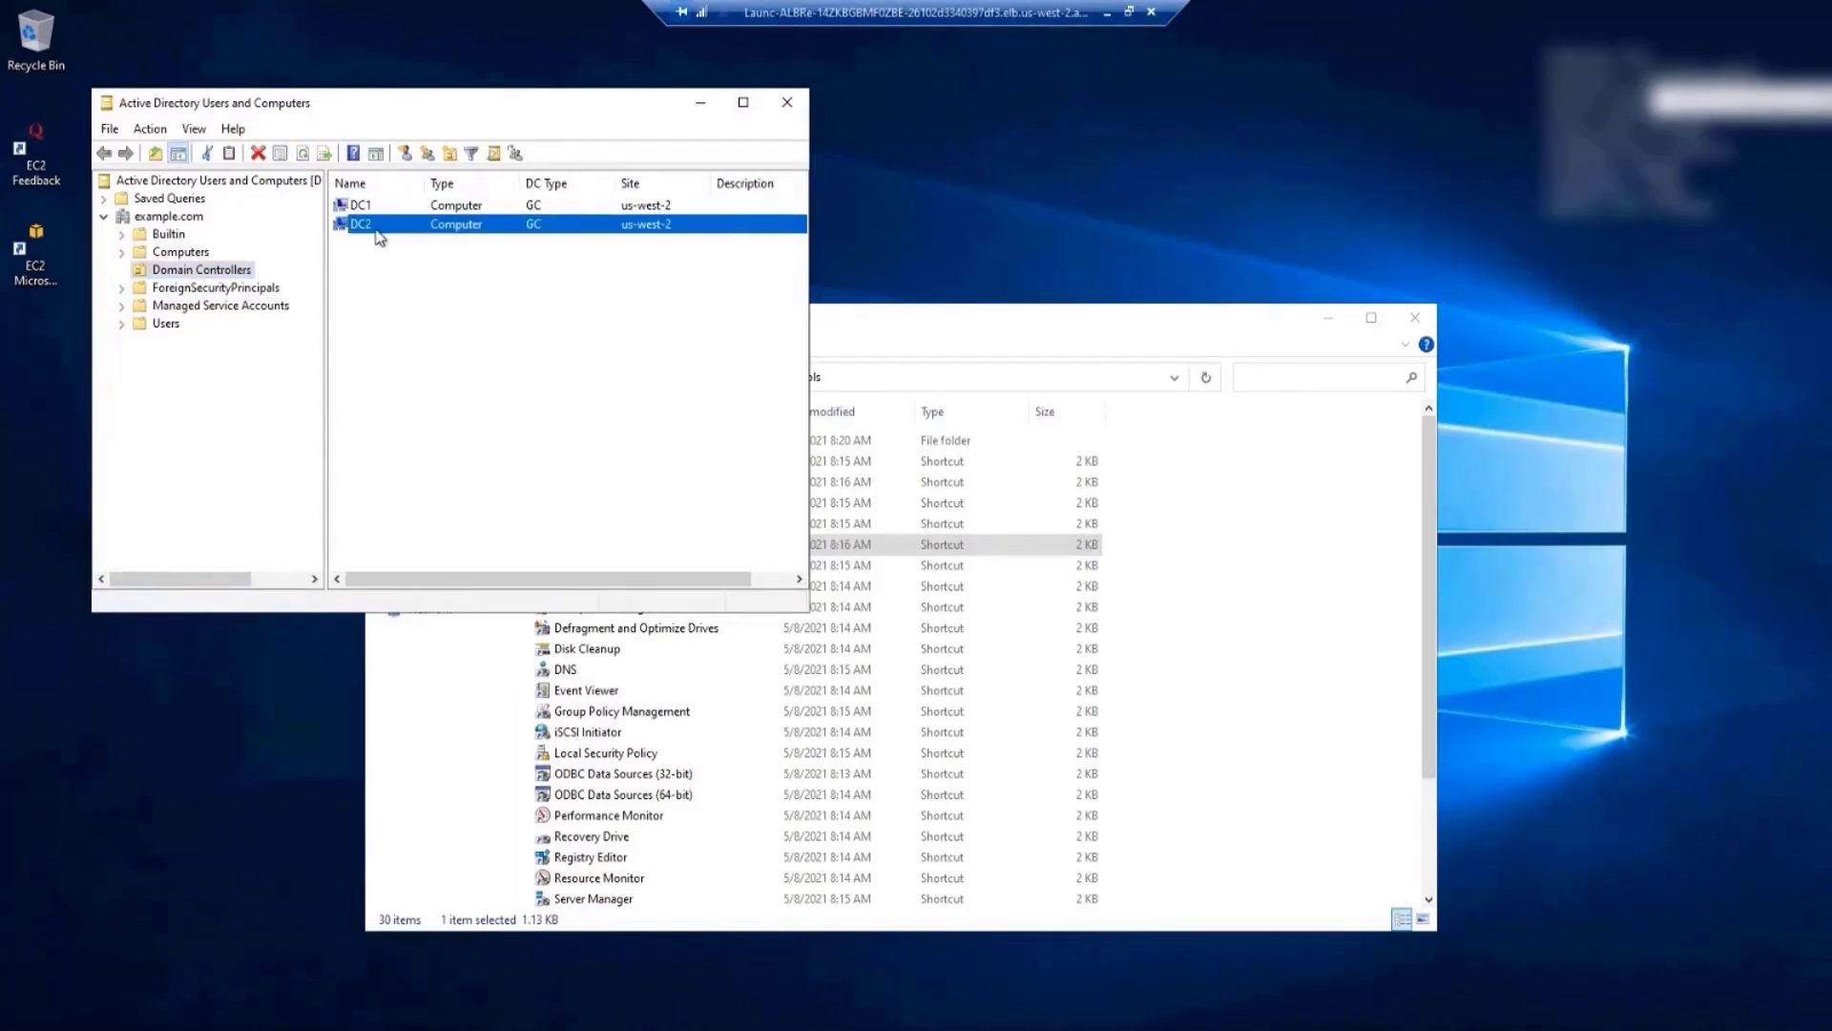
left_click(181, 254)
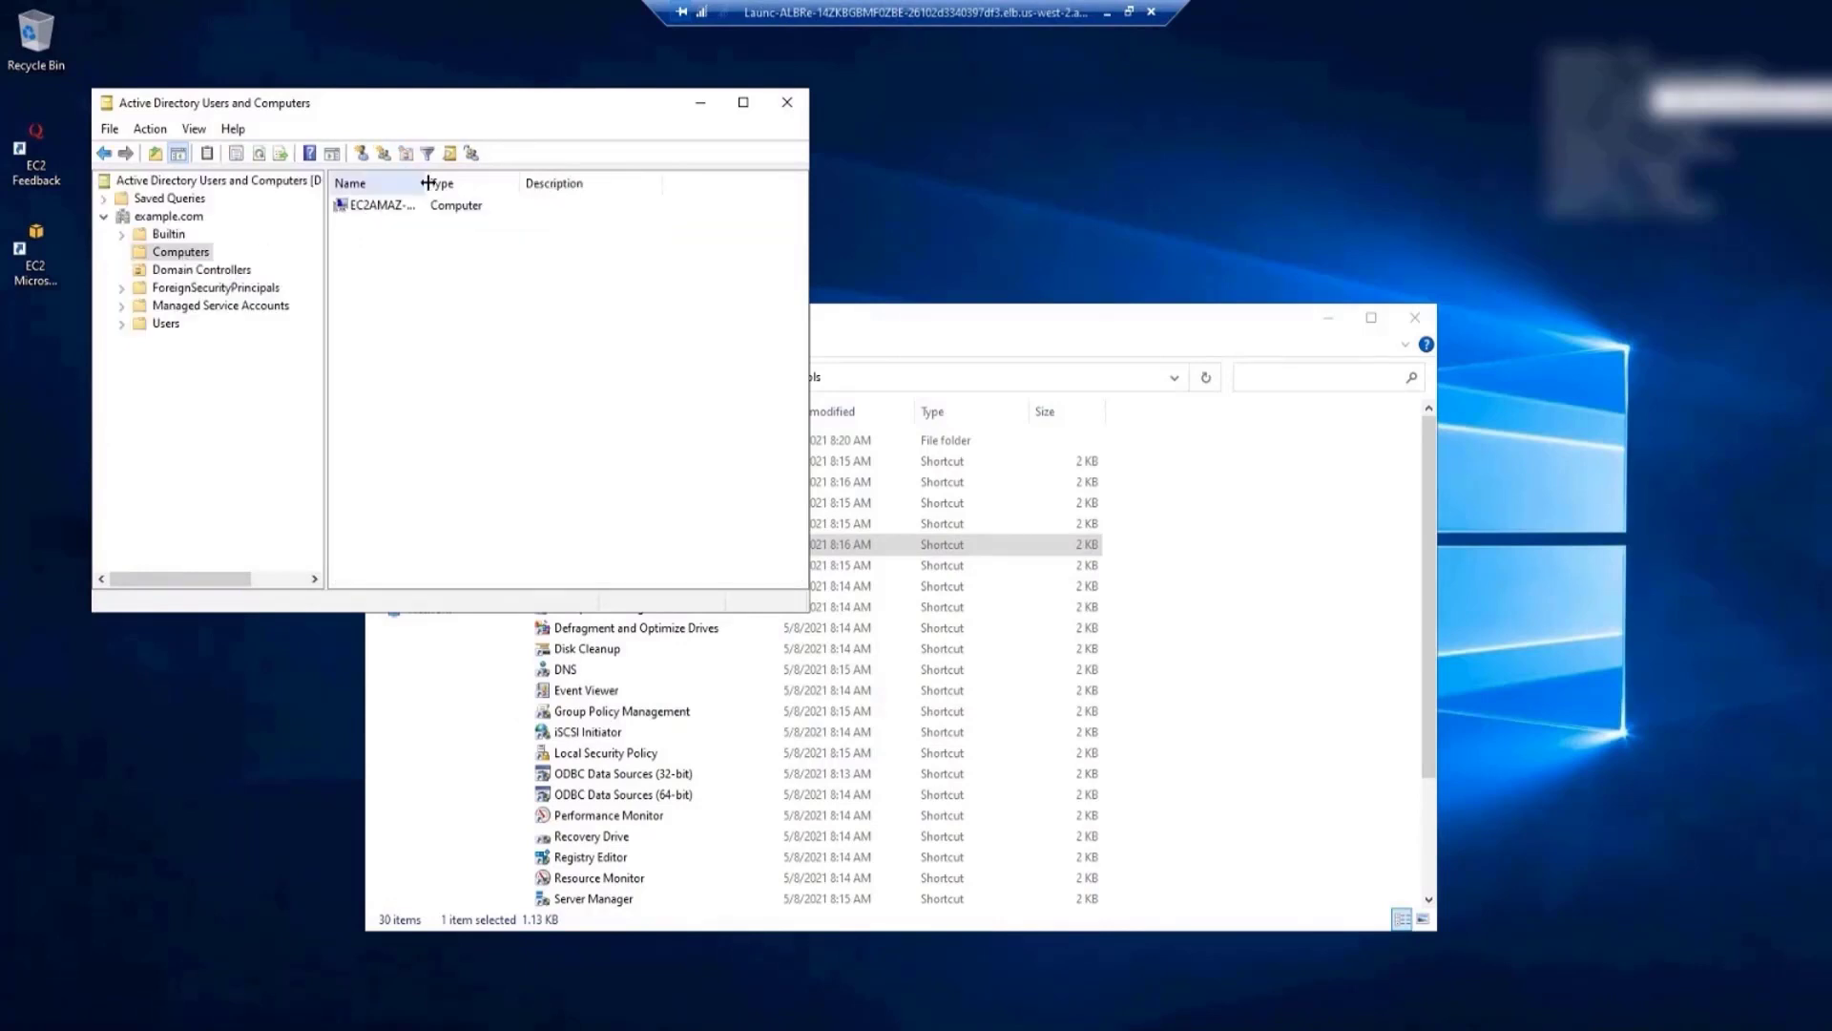
left_click_drag(427, 182, 507, 183)
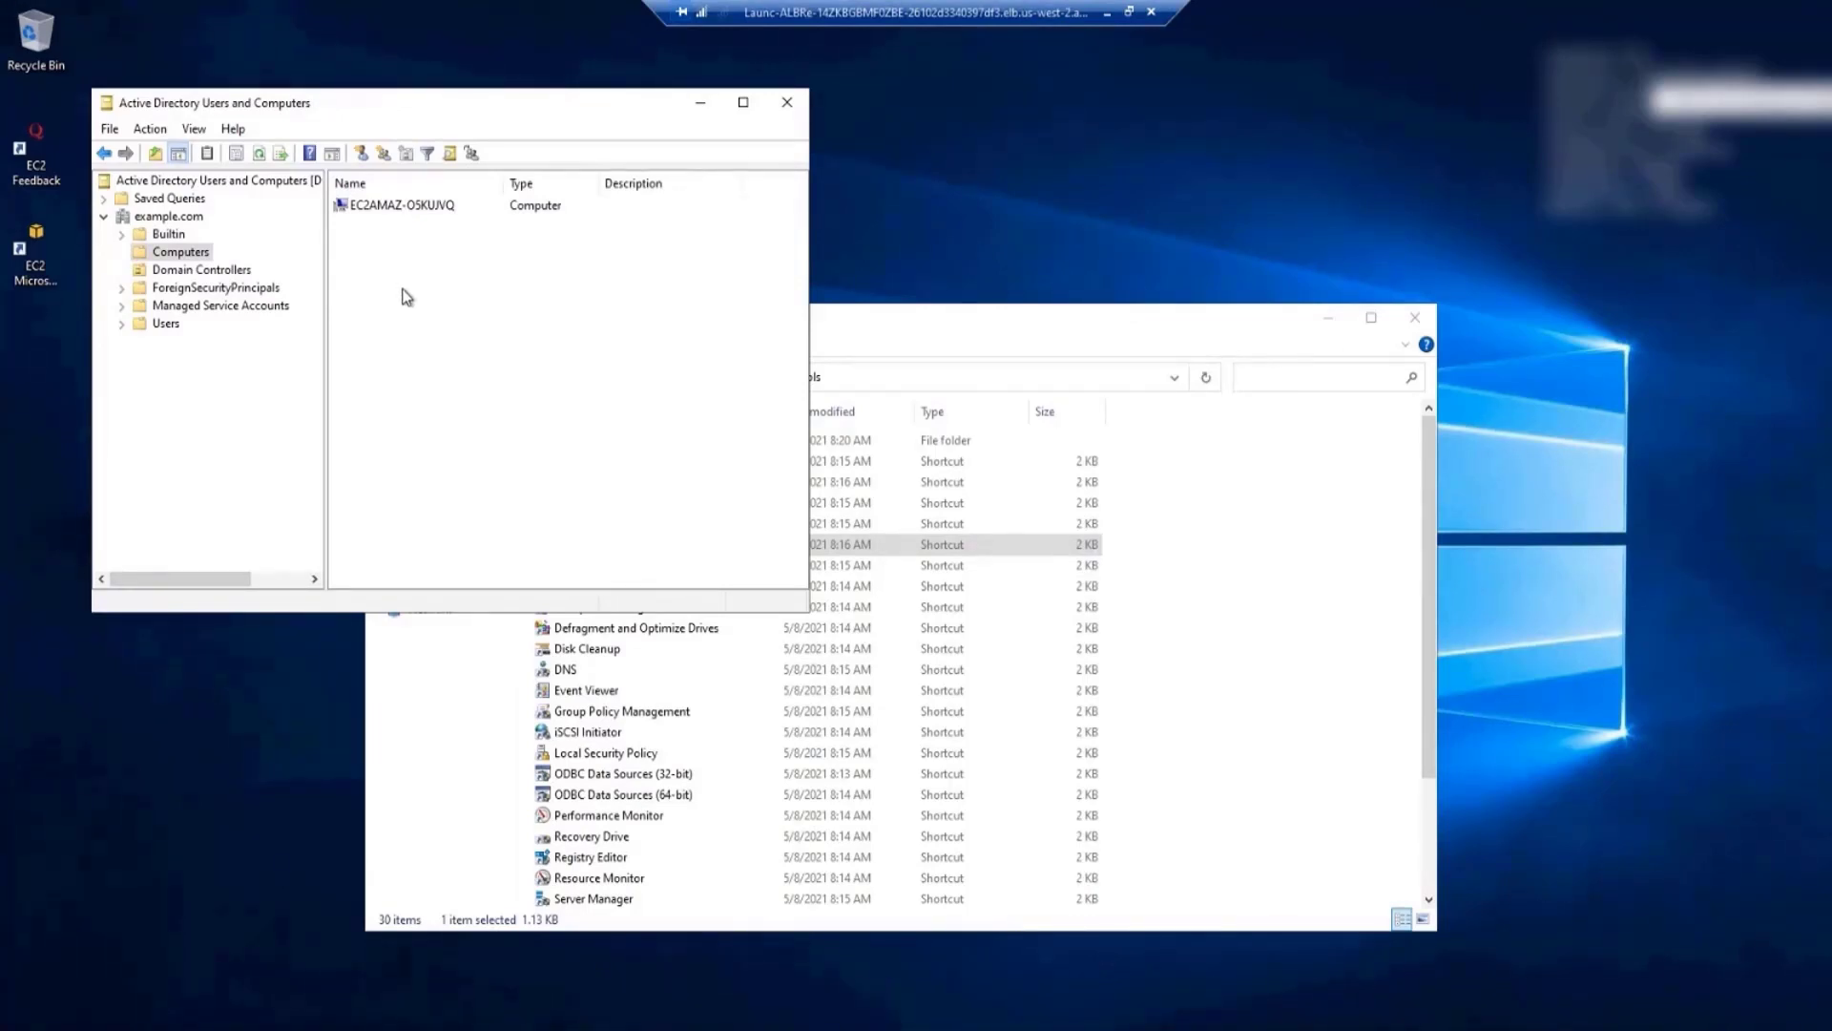
- Check the Admin account's group memberships in the Users container and close its properties without changes
left_click(173, 327)
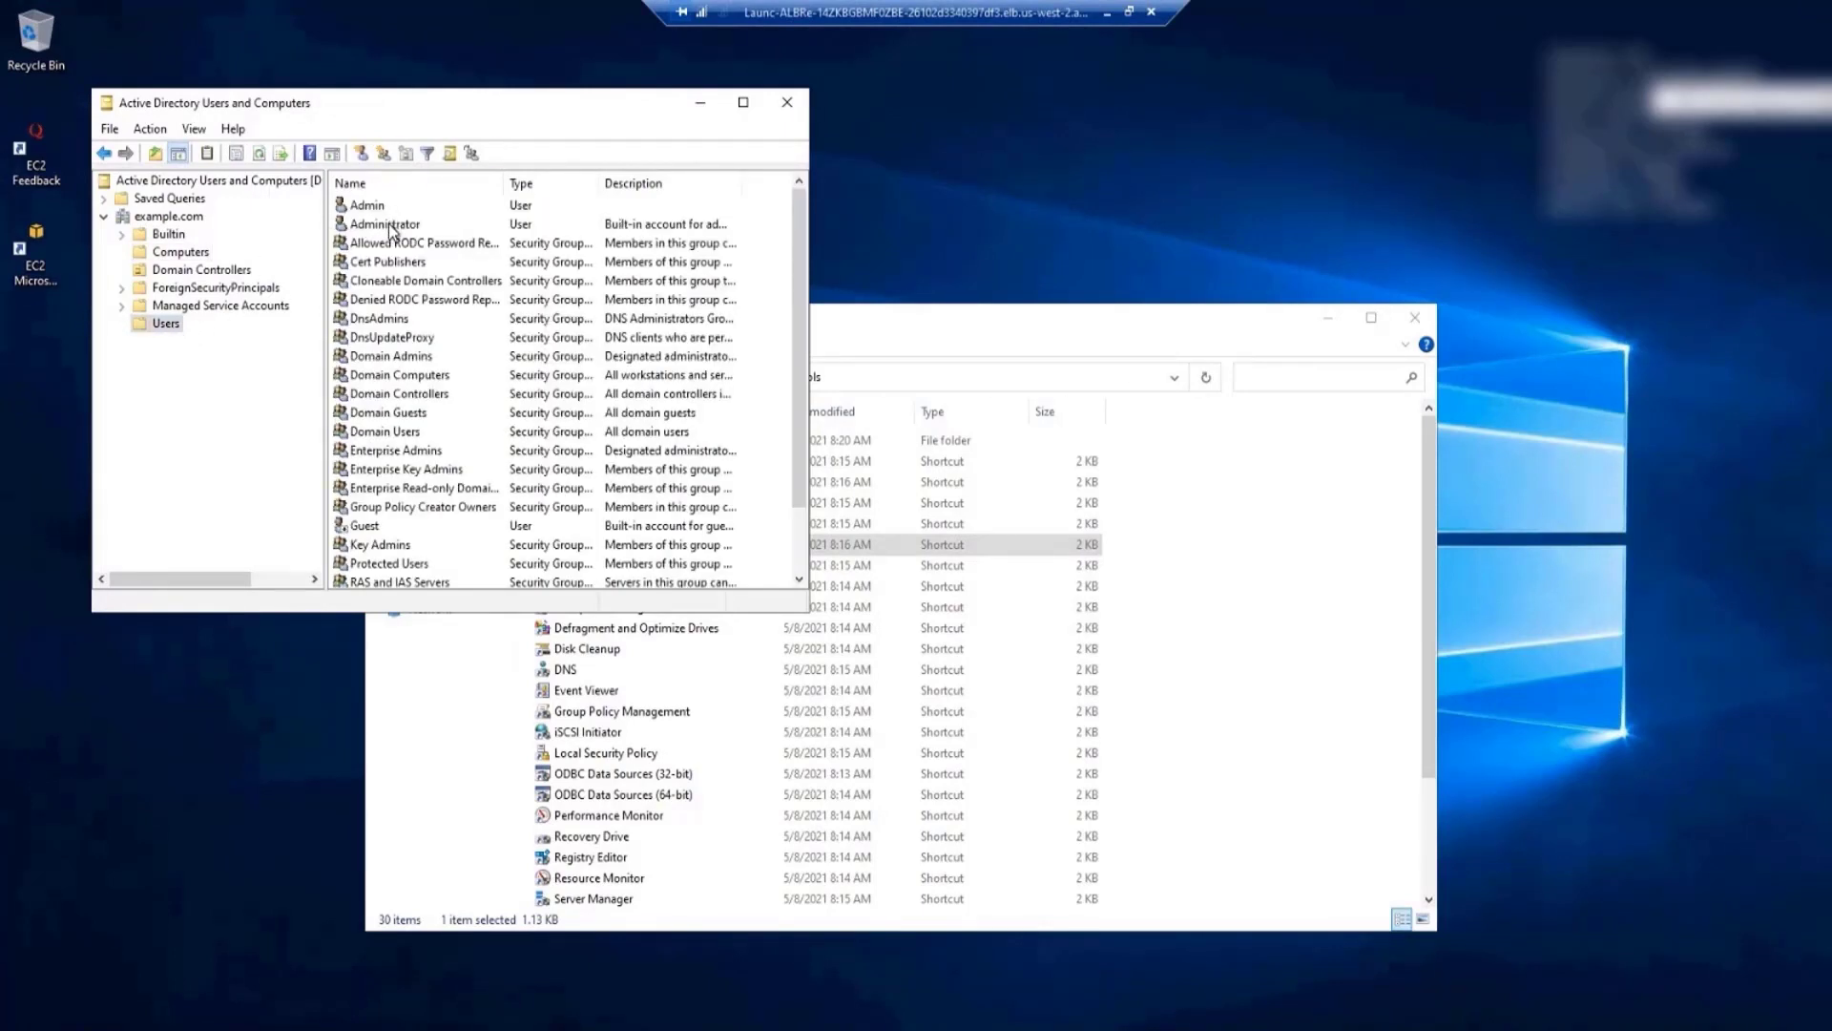
left_click(392, 223)
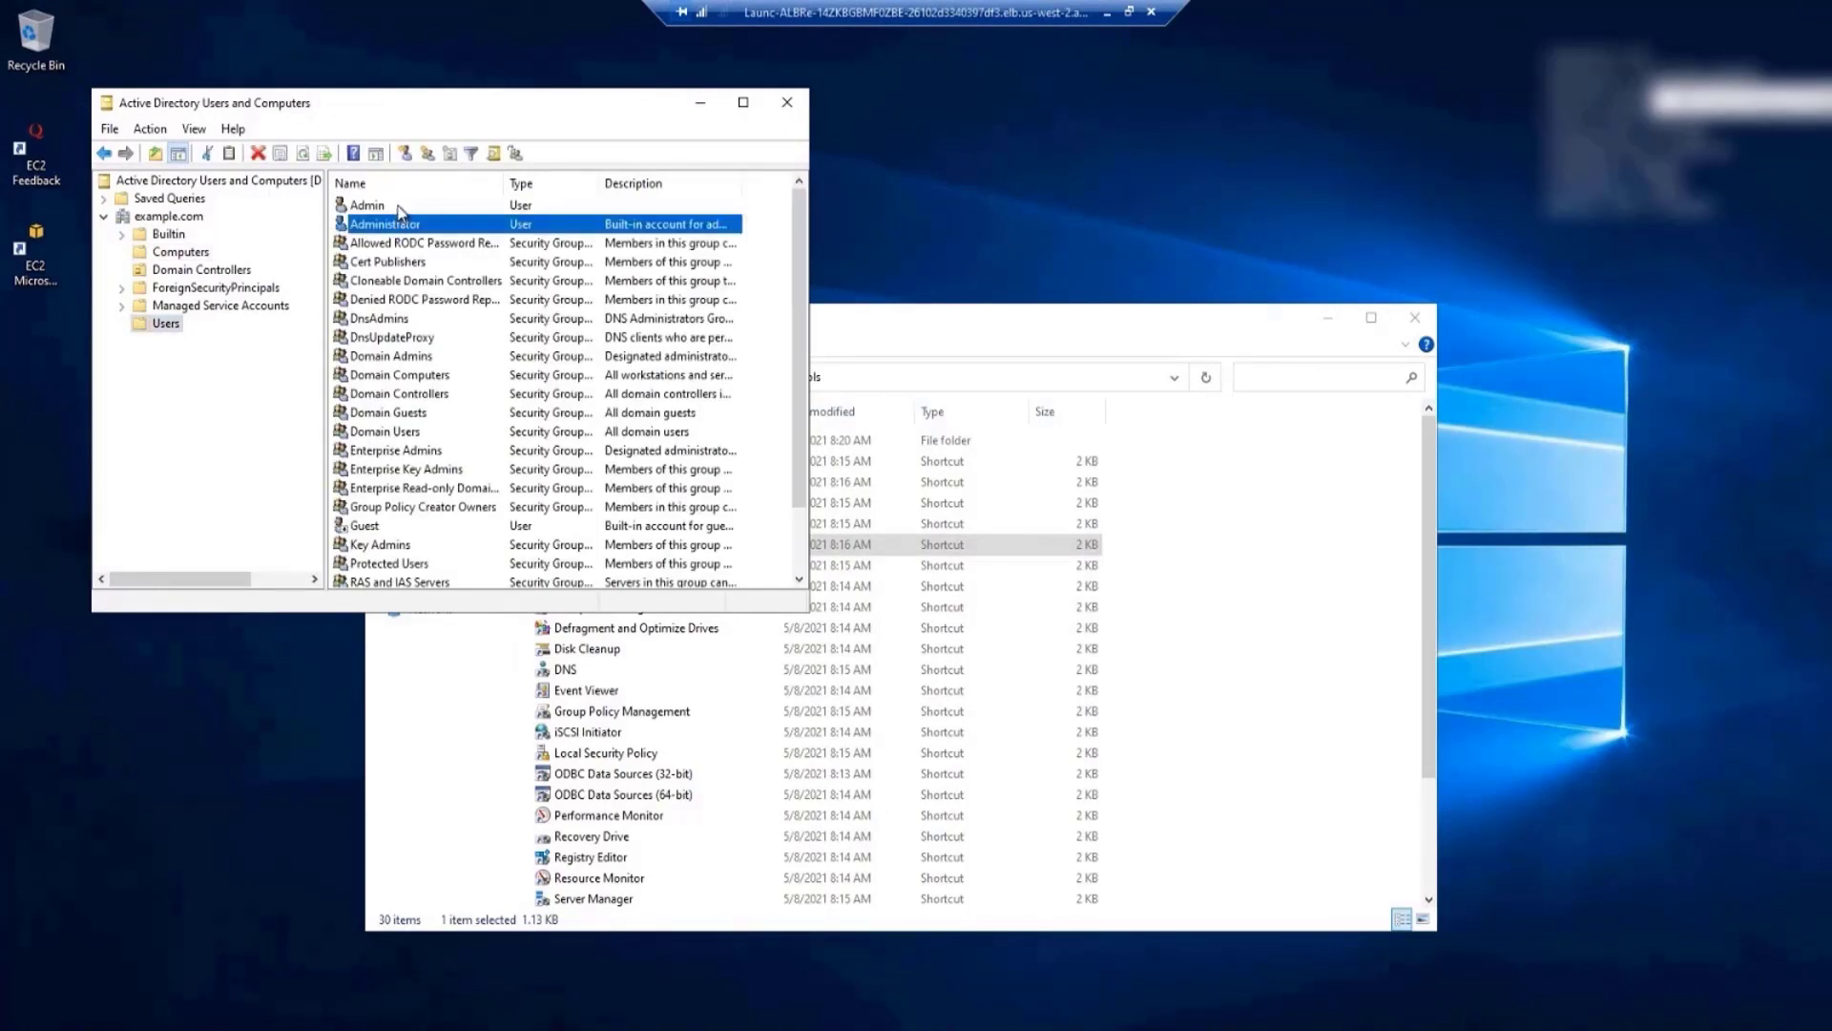
left_click(399, 208)
double_click(399, 207)
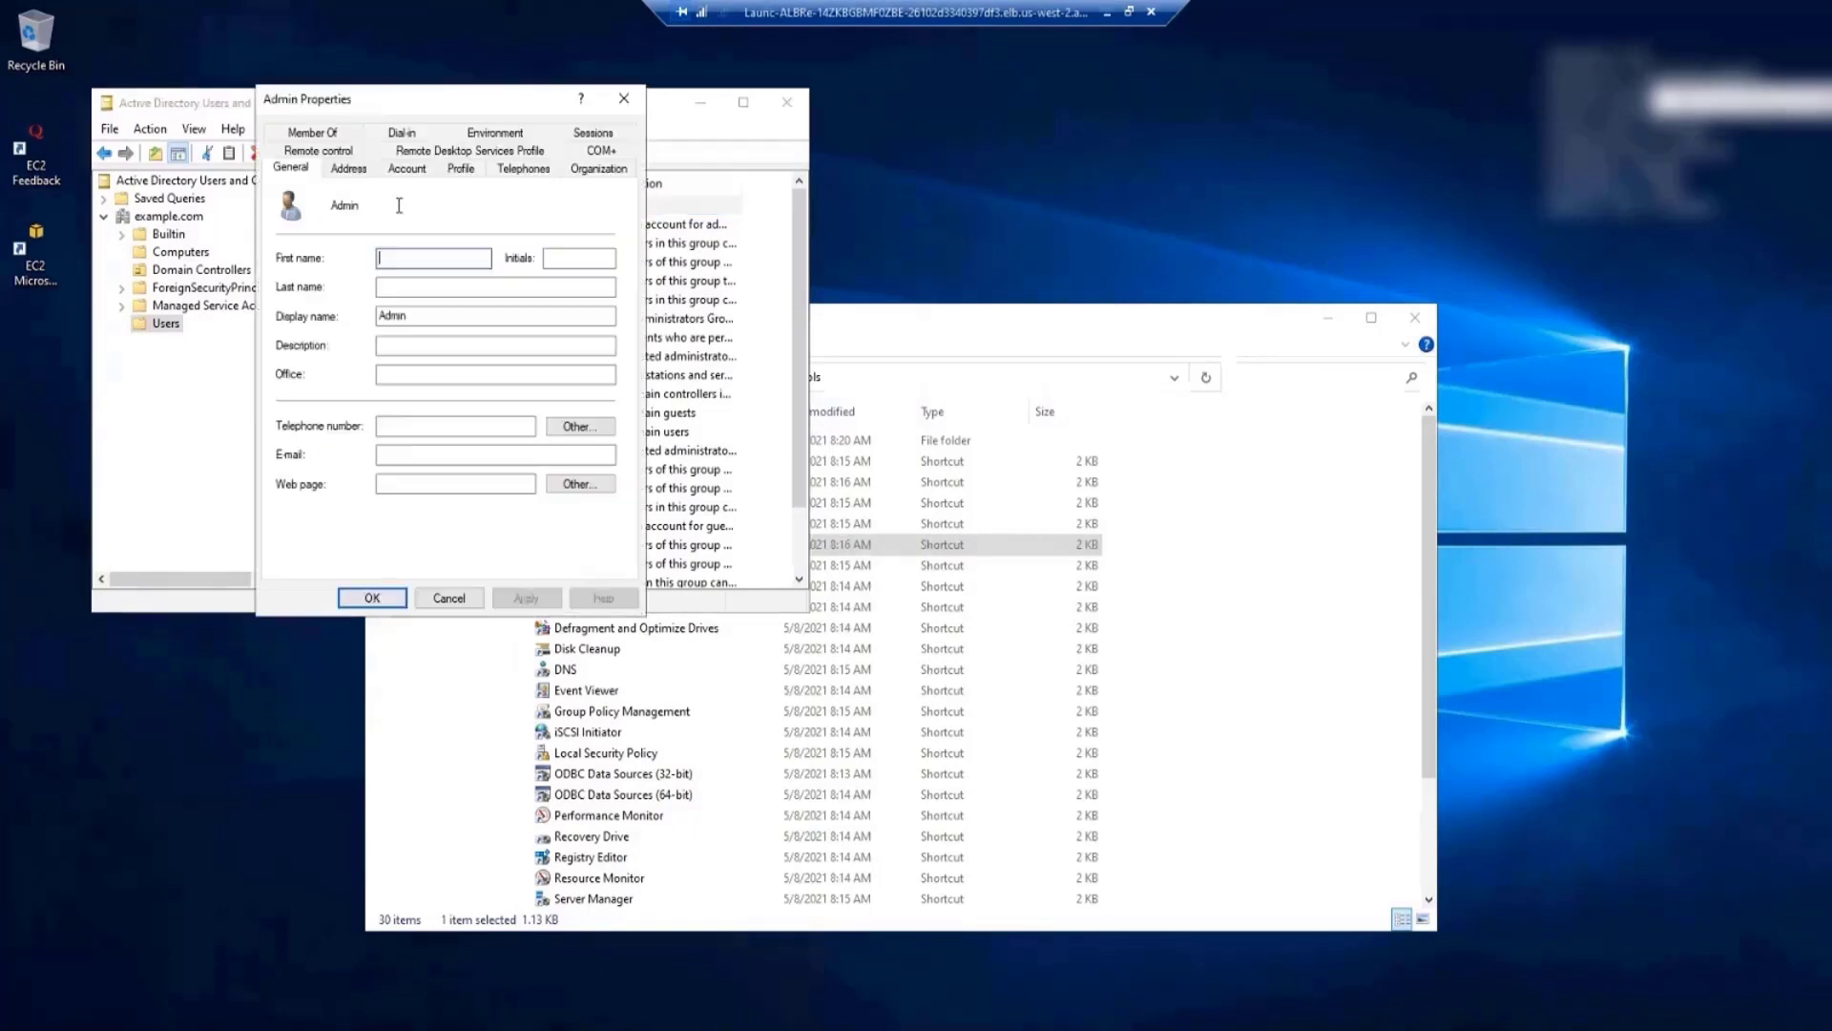
left_click(329, 132)
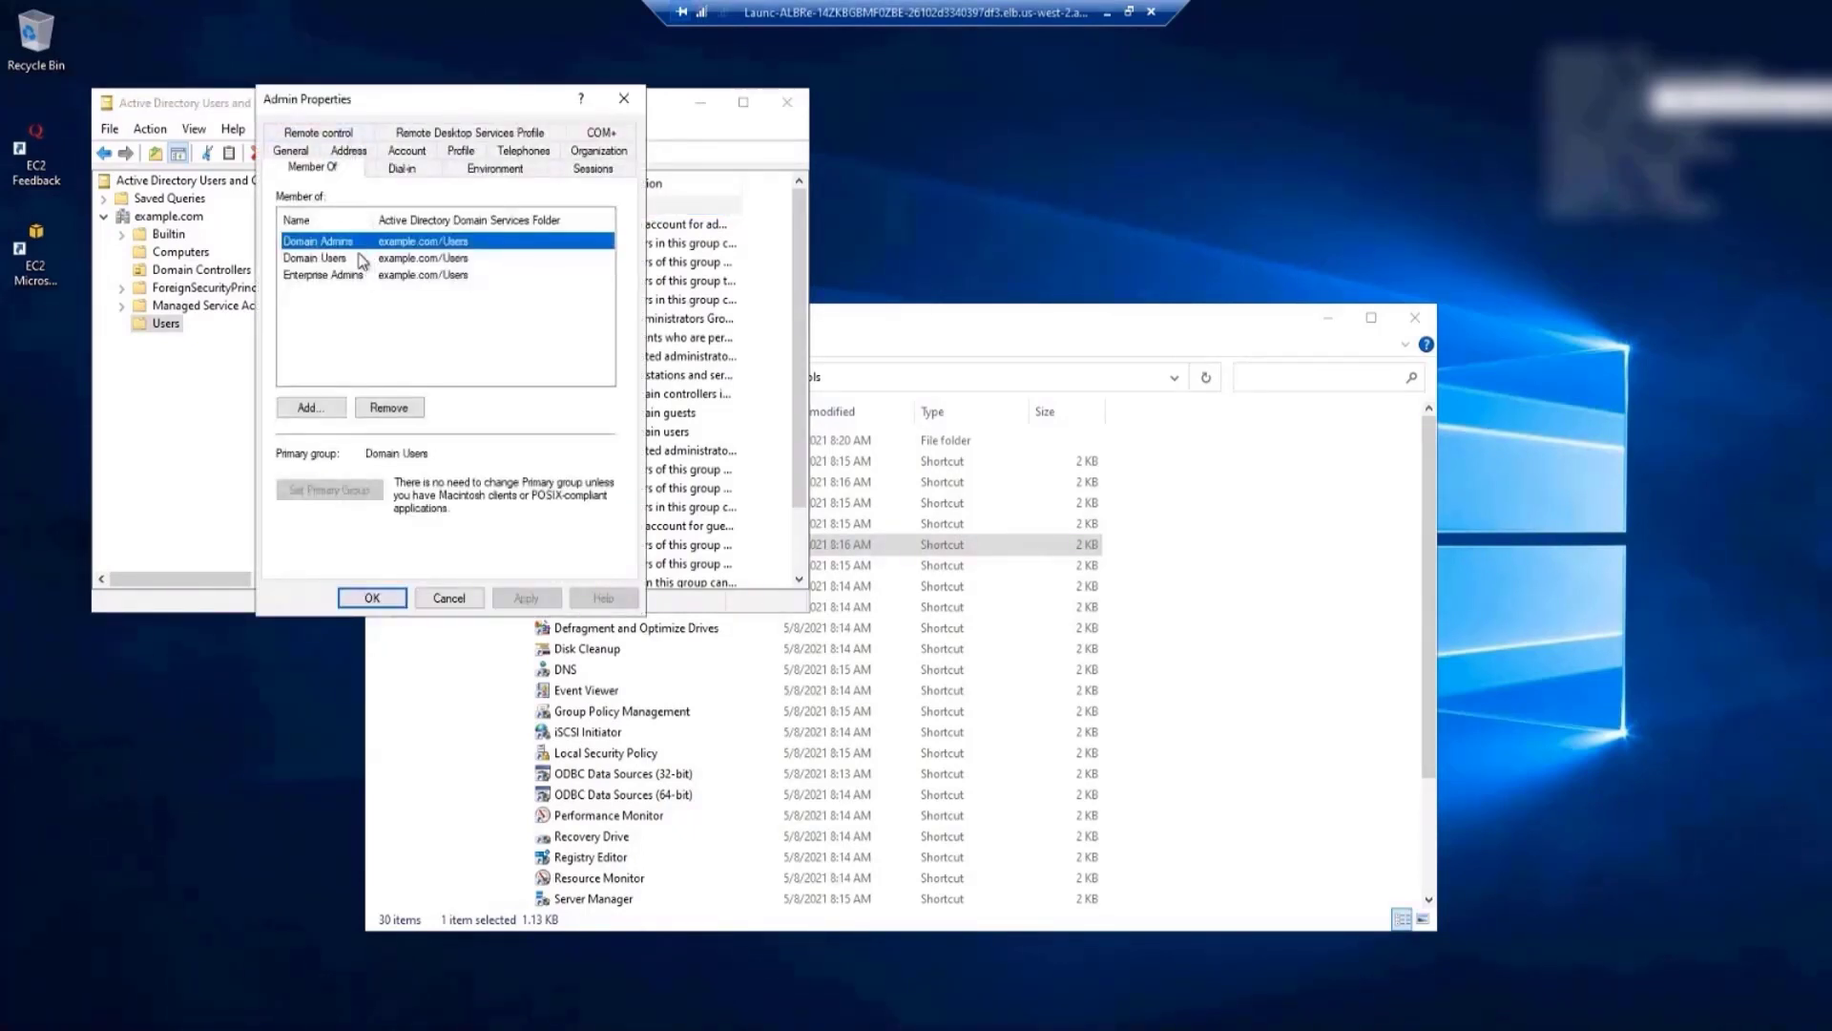
left_click(476, 601)
- Open Active Directory Sites and Services and inspect the Inter-Site Transports and the 10.0.0.0/16 subnet
left_click(1147, 351)
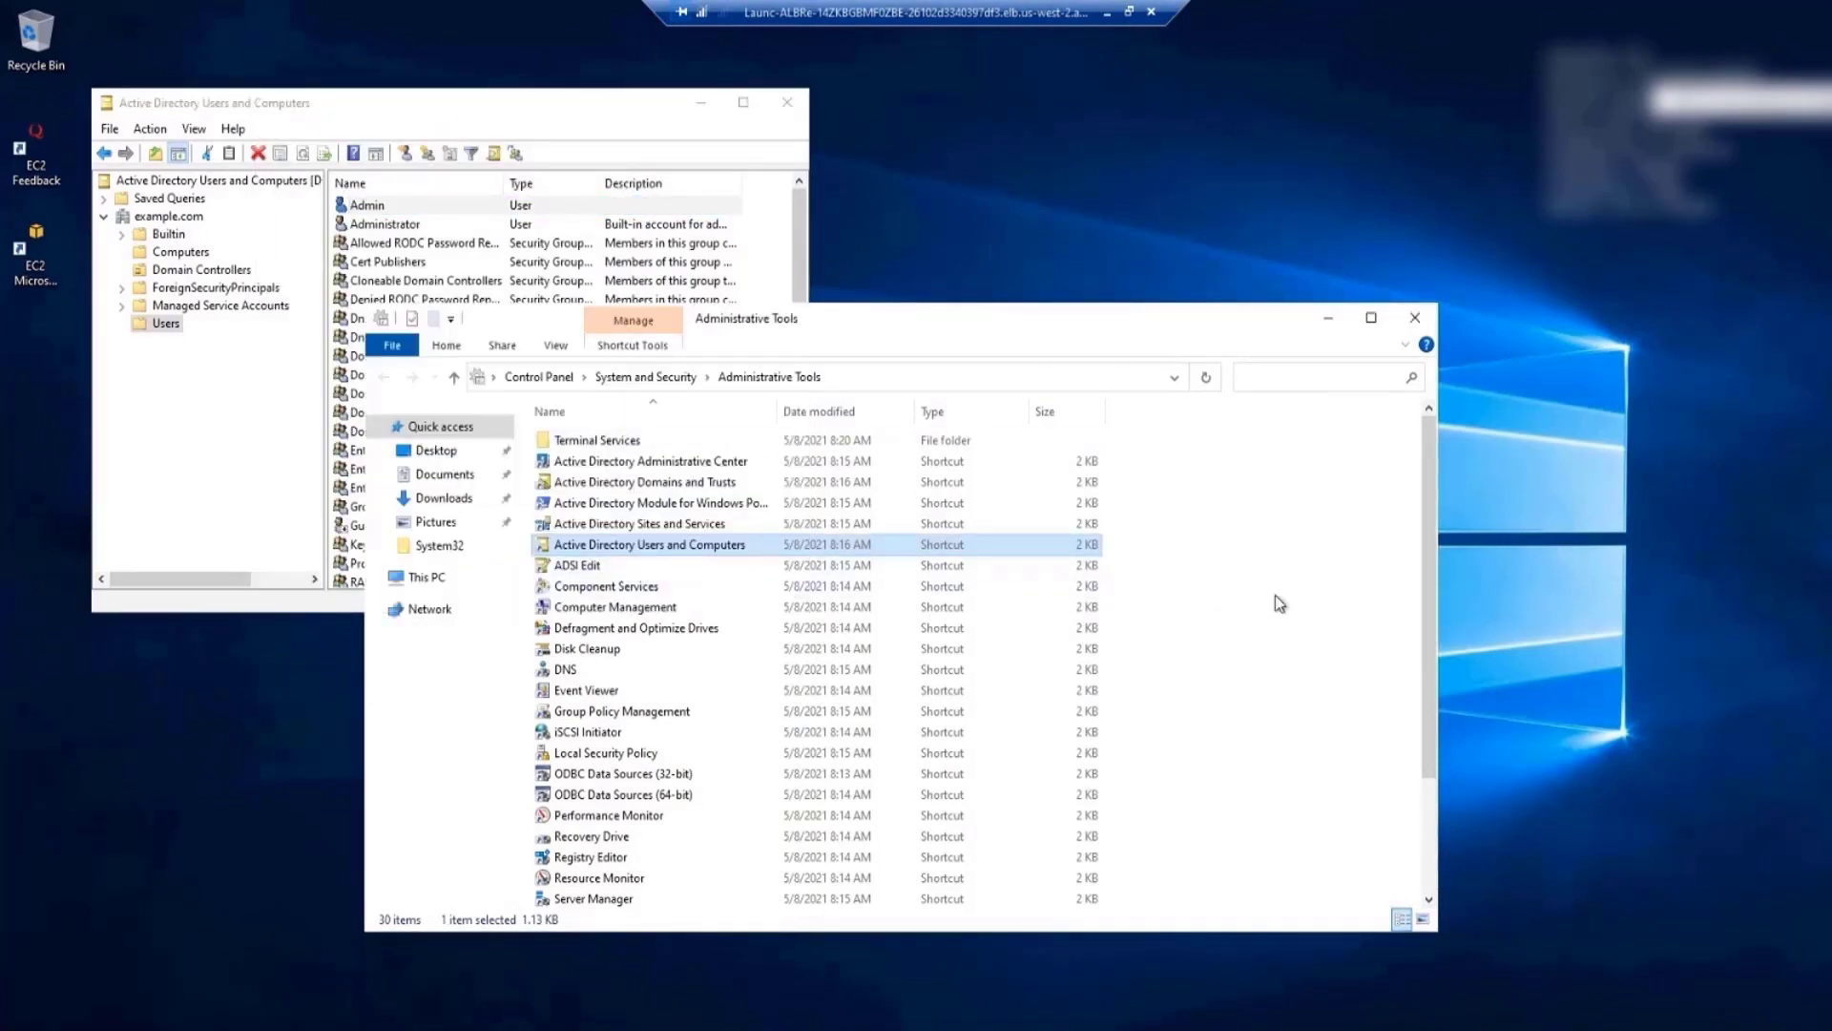
left_click(754, 525)
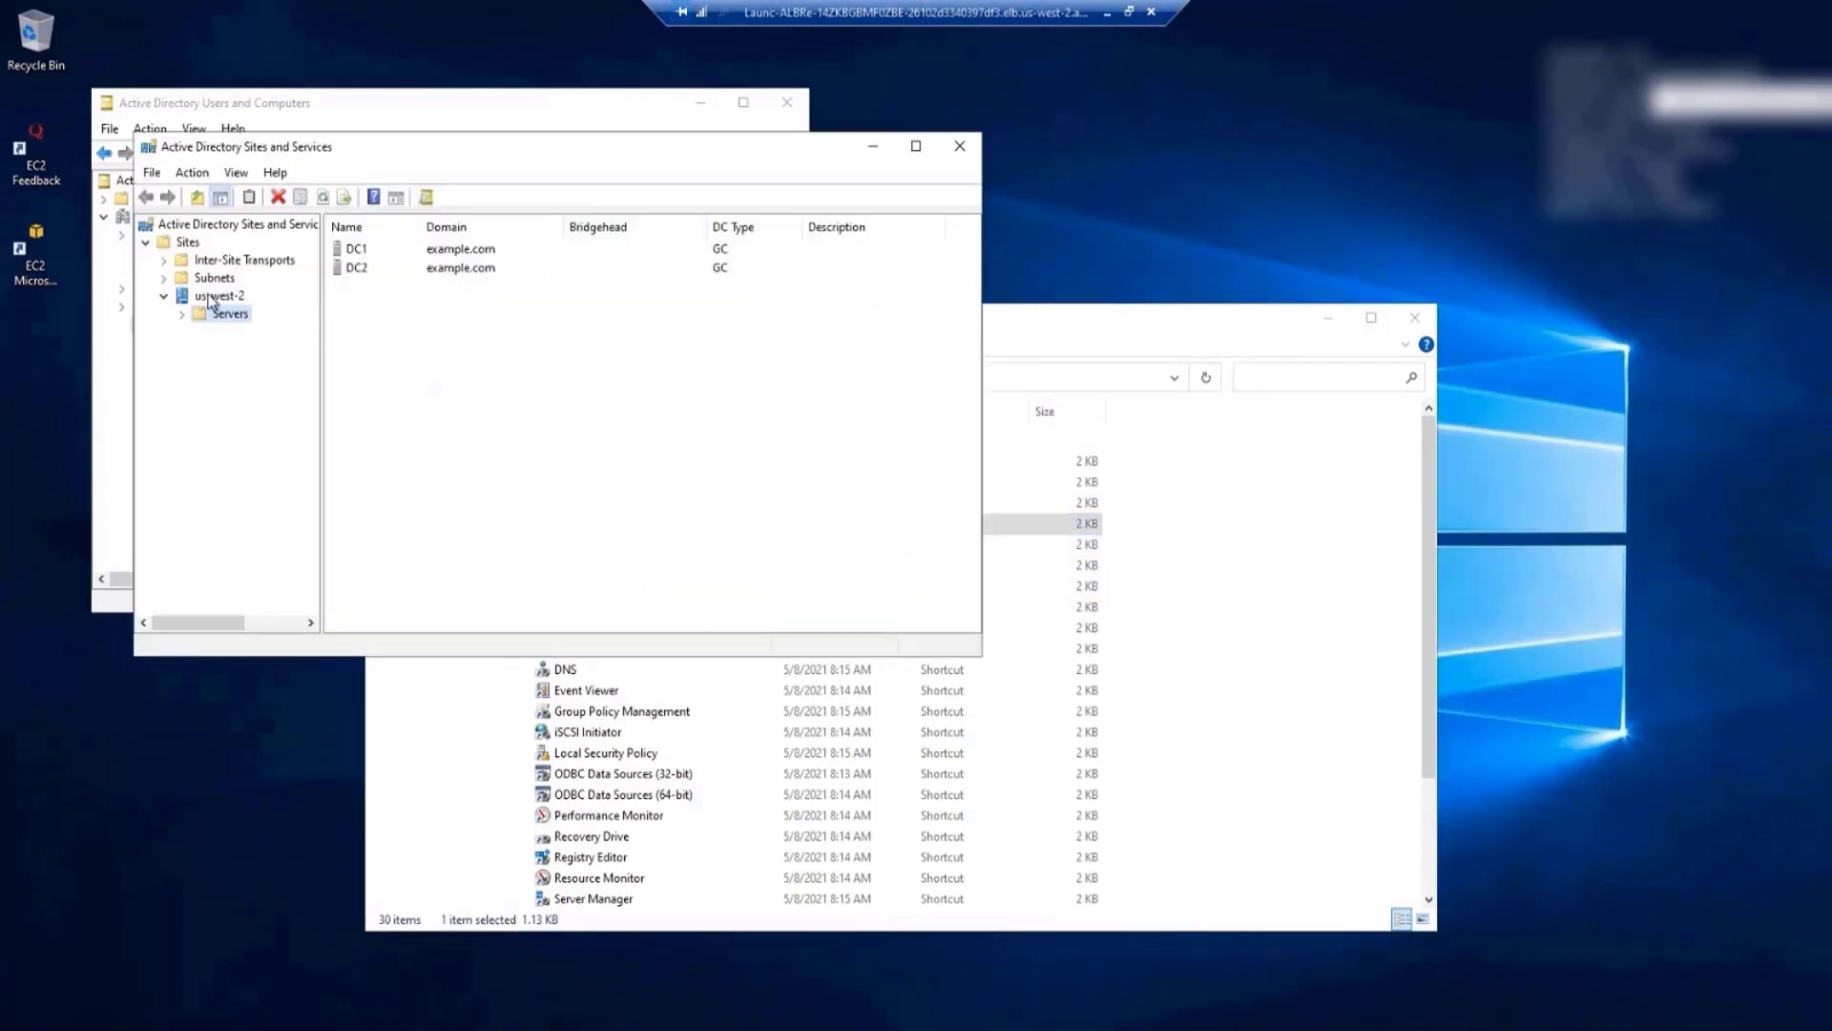
left_click(164, 261)
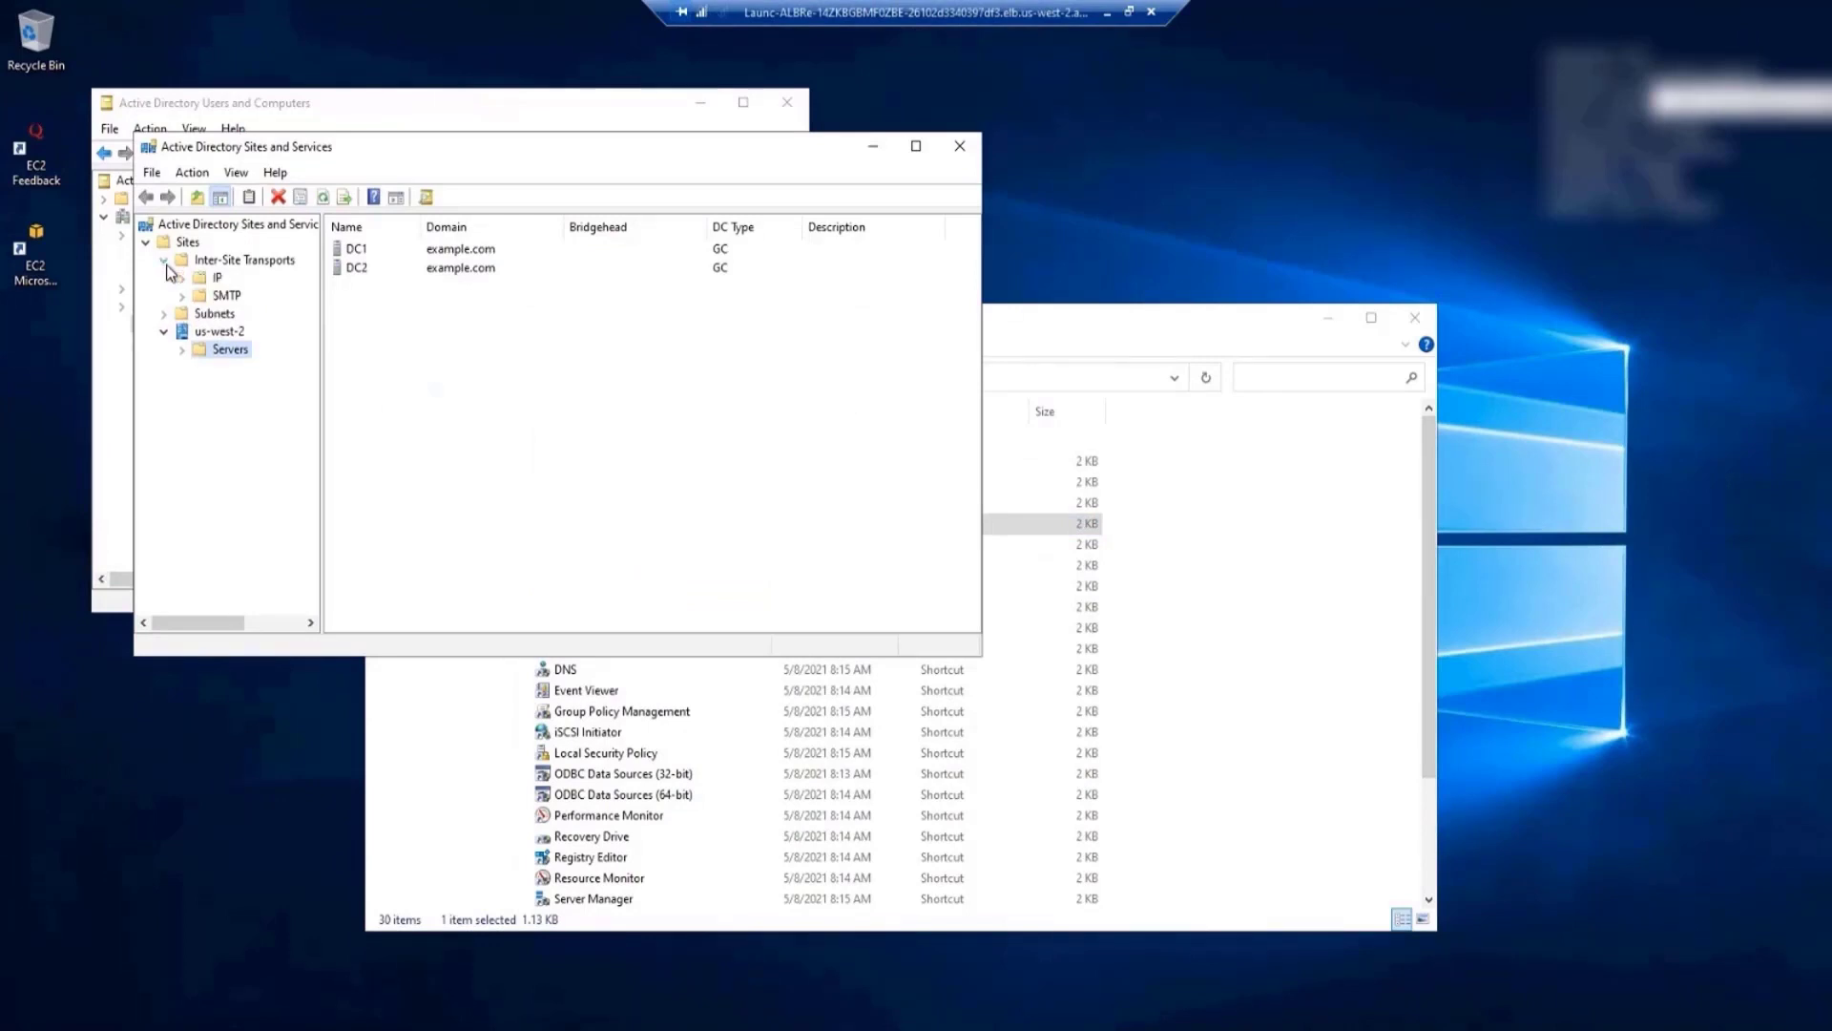
left_click(164, 313)
left_click(239, 331)
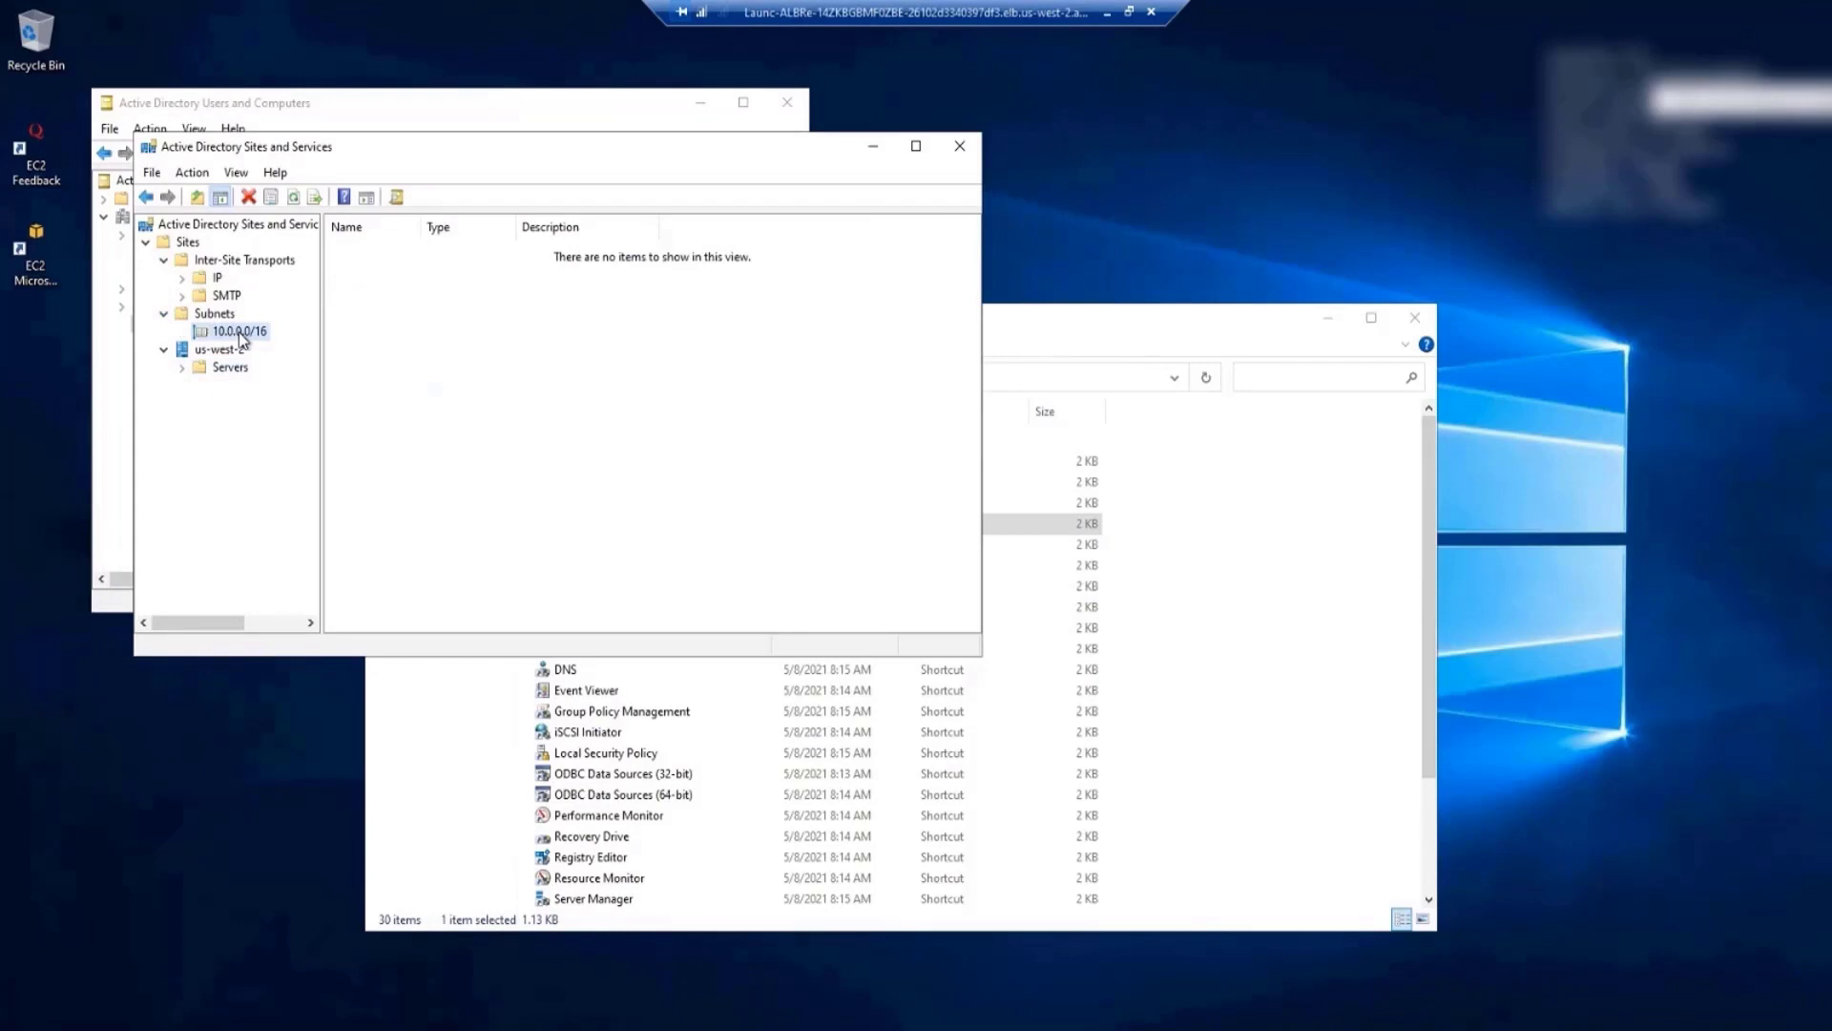
- Inspect the DC1 and DC2 servers of the us-west-2 site, including the NTDS Settings of DC2
left_click(183, 368)
left_click(241, 385)
left_click(245, 403)
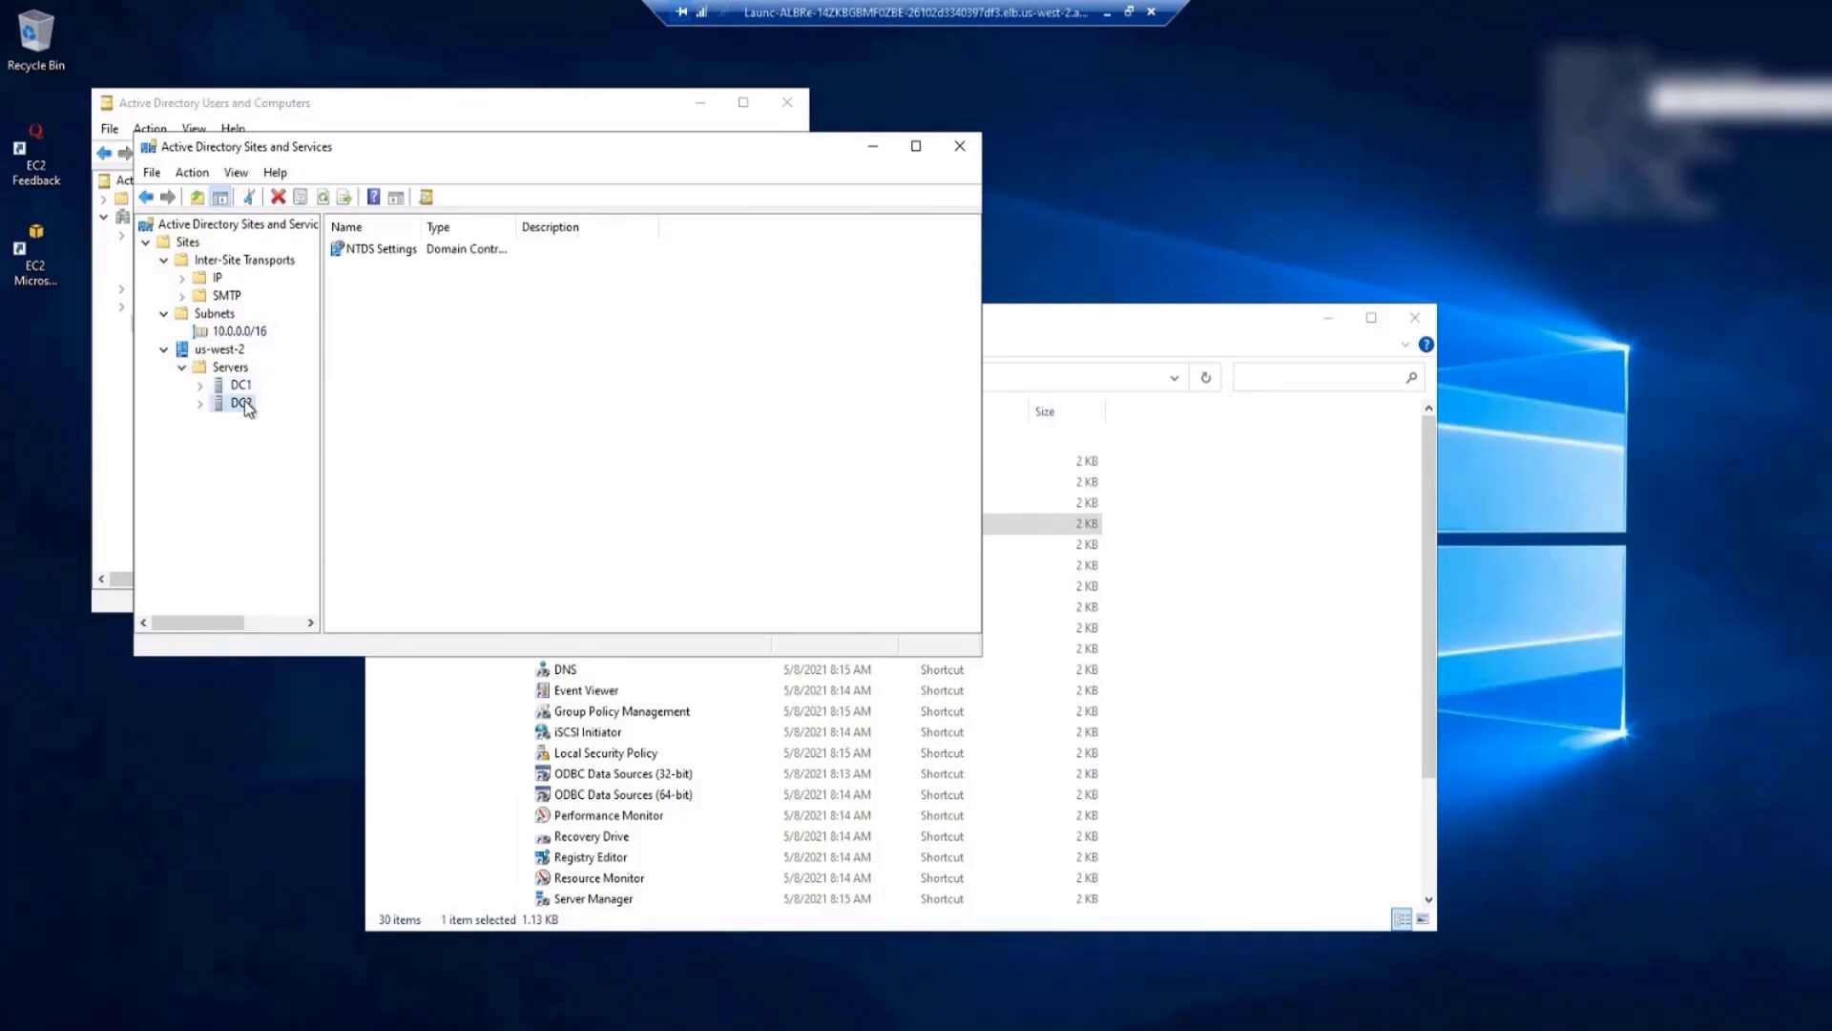
left_click(200, 404)
left_click(266, 424)
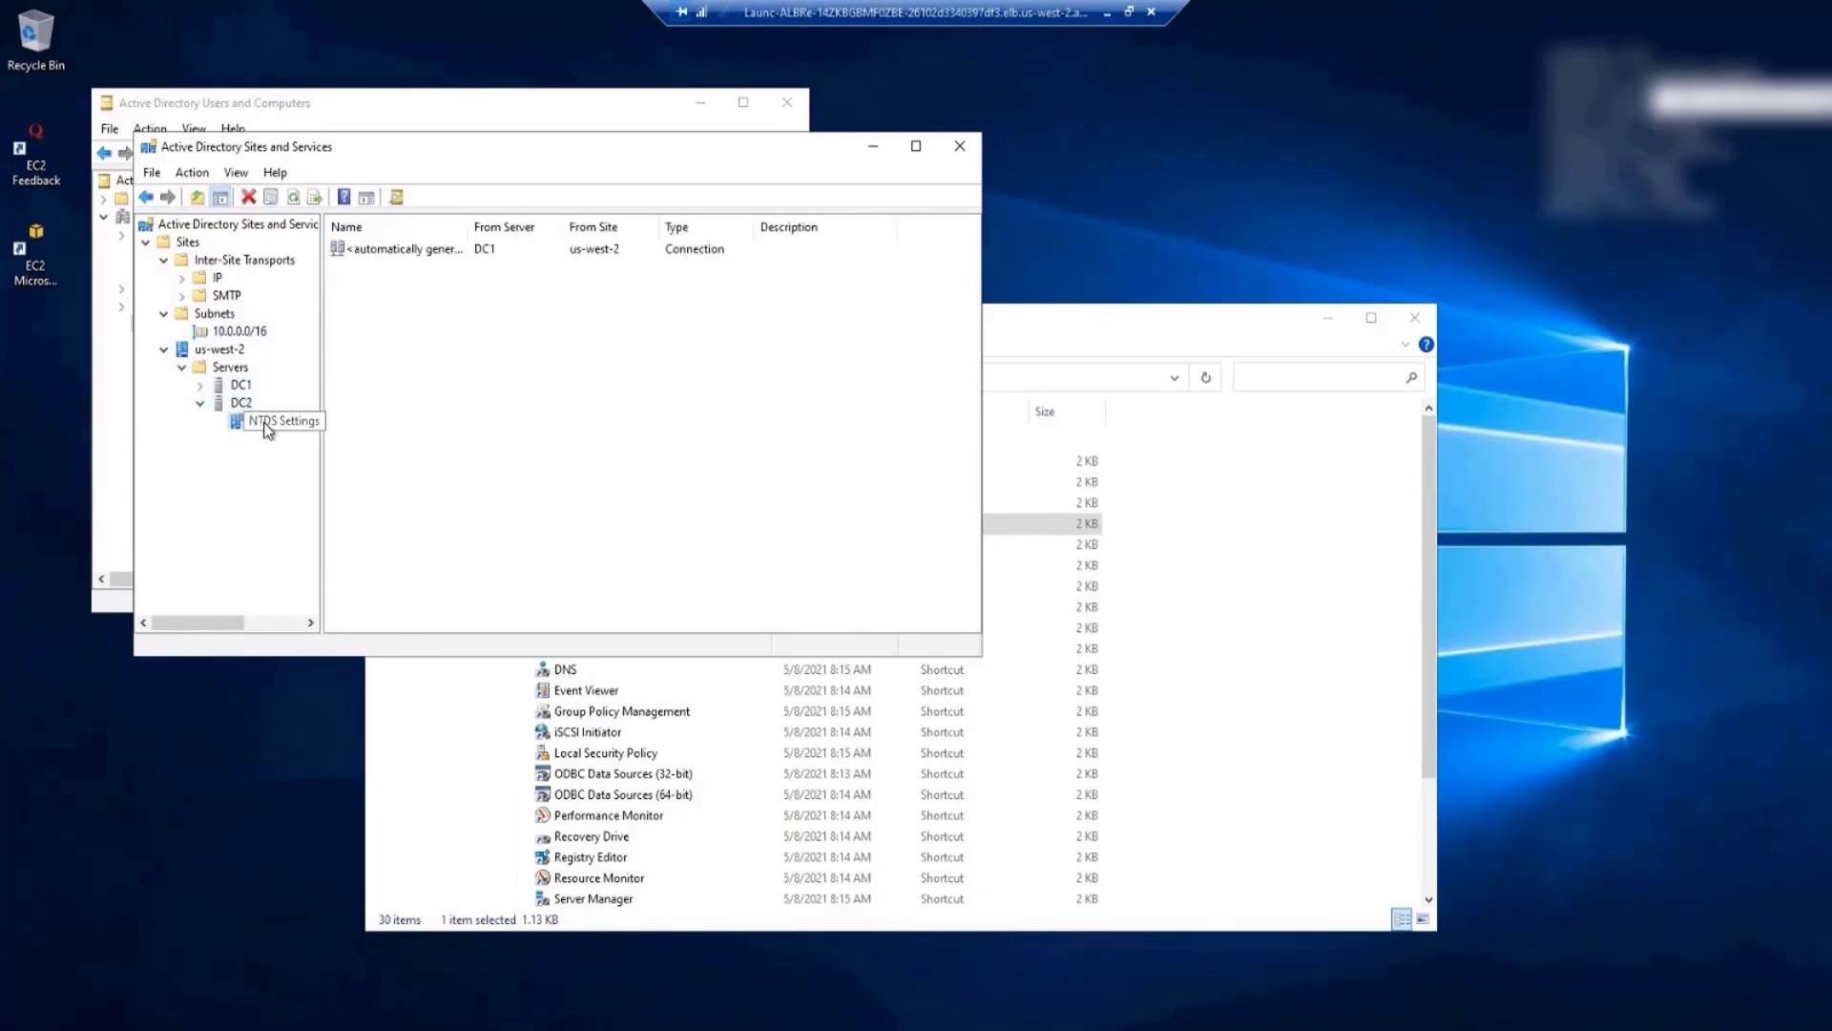
- Open the DNS console, move its window over the other consoles and minimize the Administrative Tools window
left_click(1210, 341)
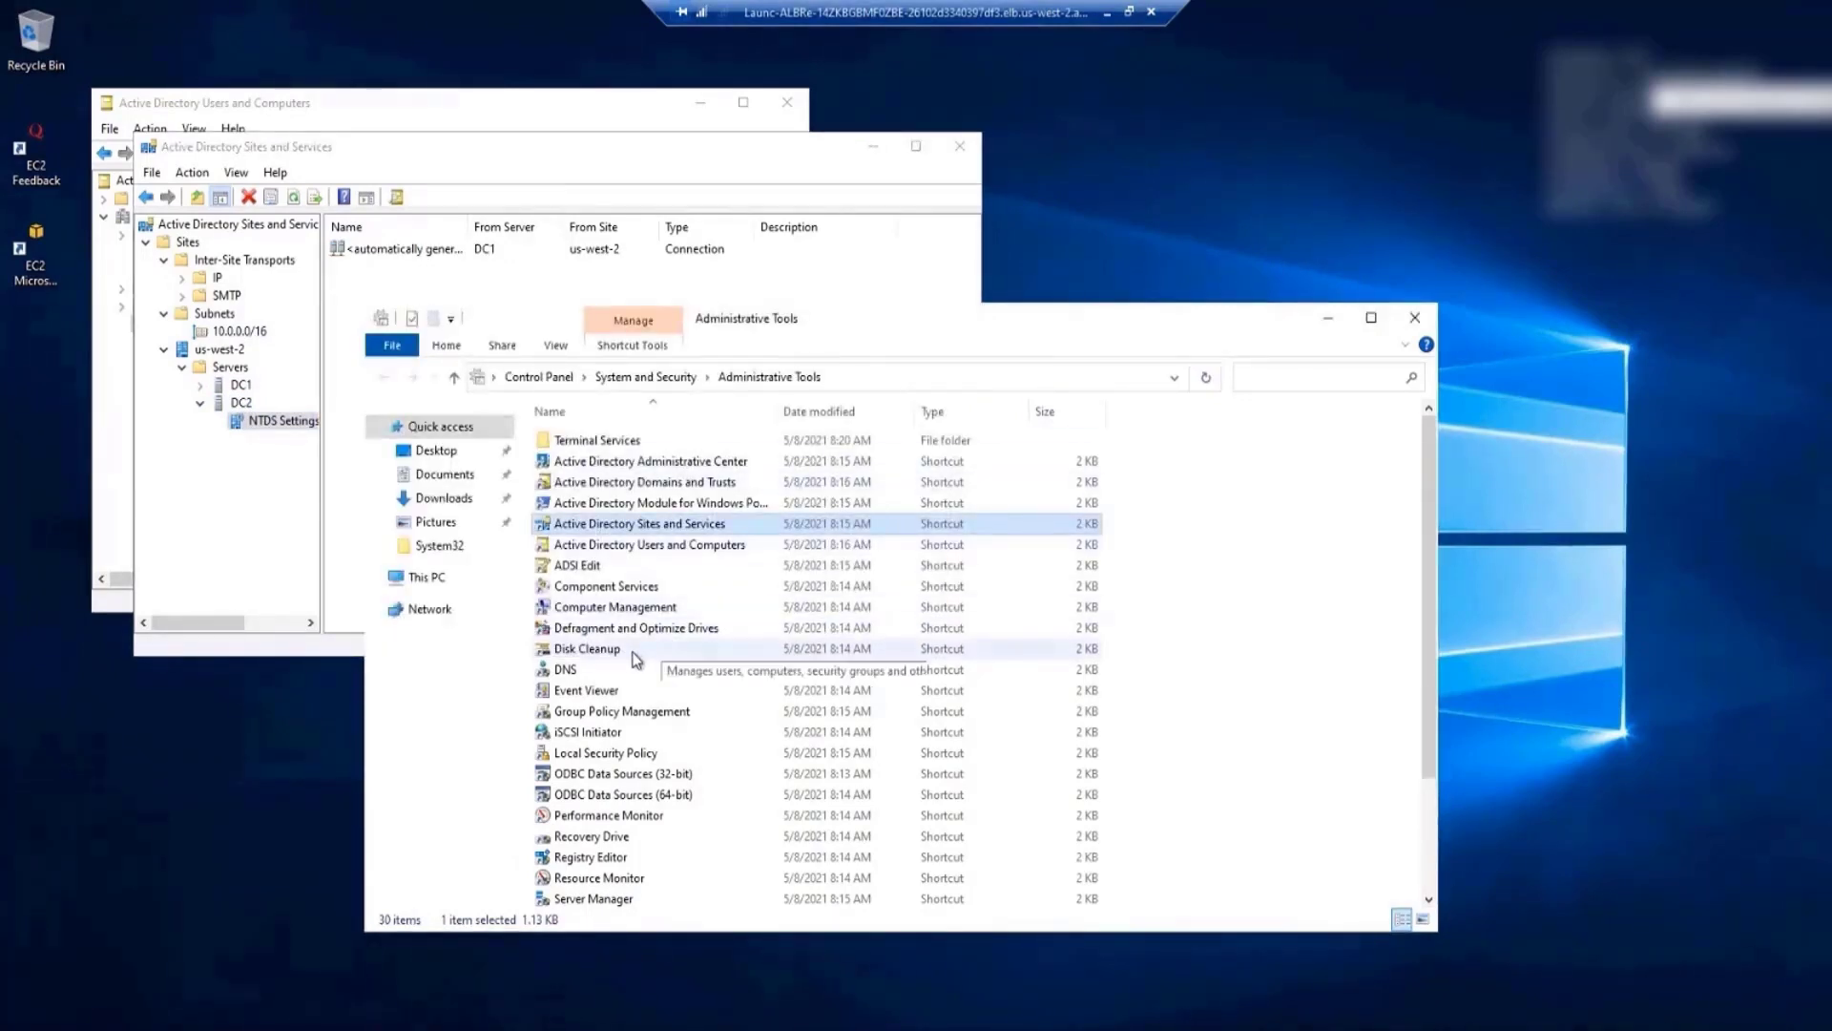
left_click(603, 673)
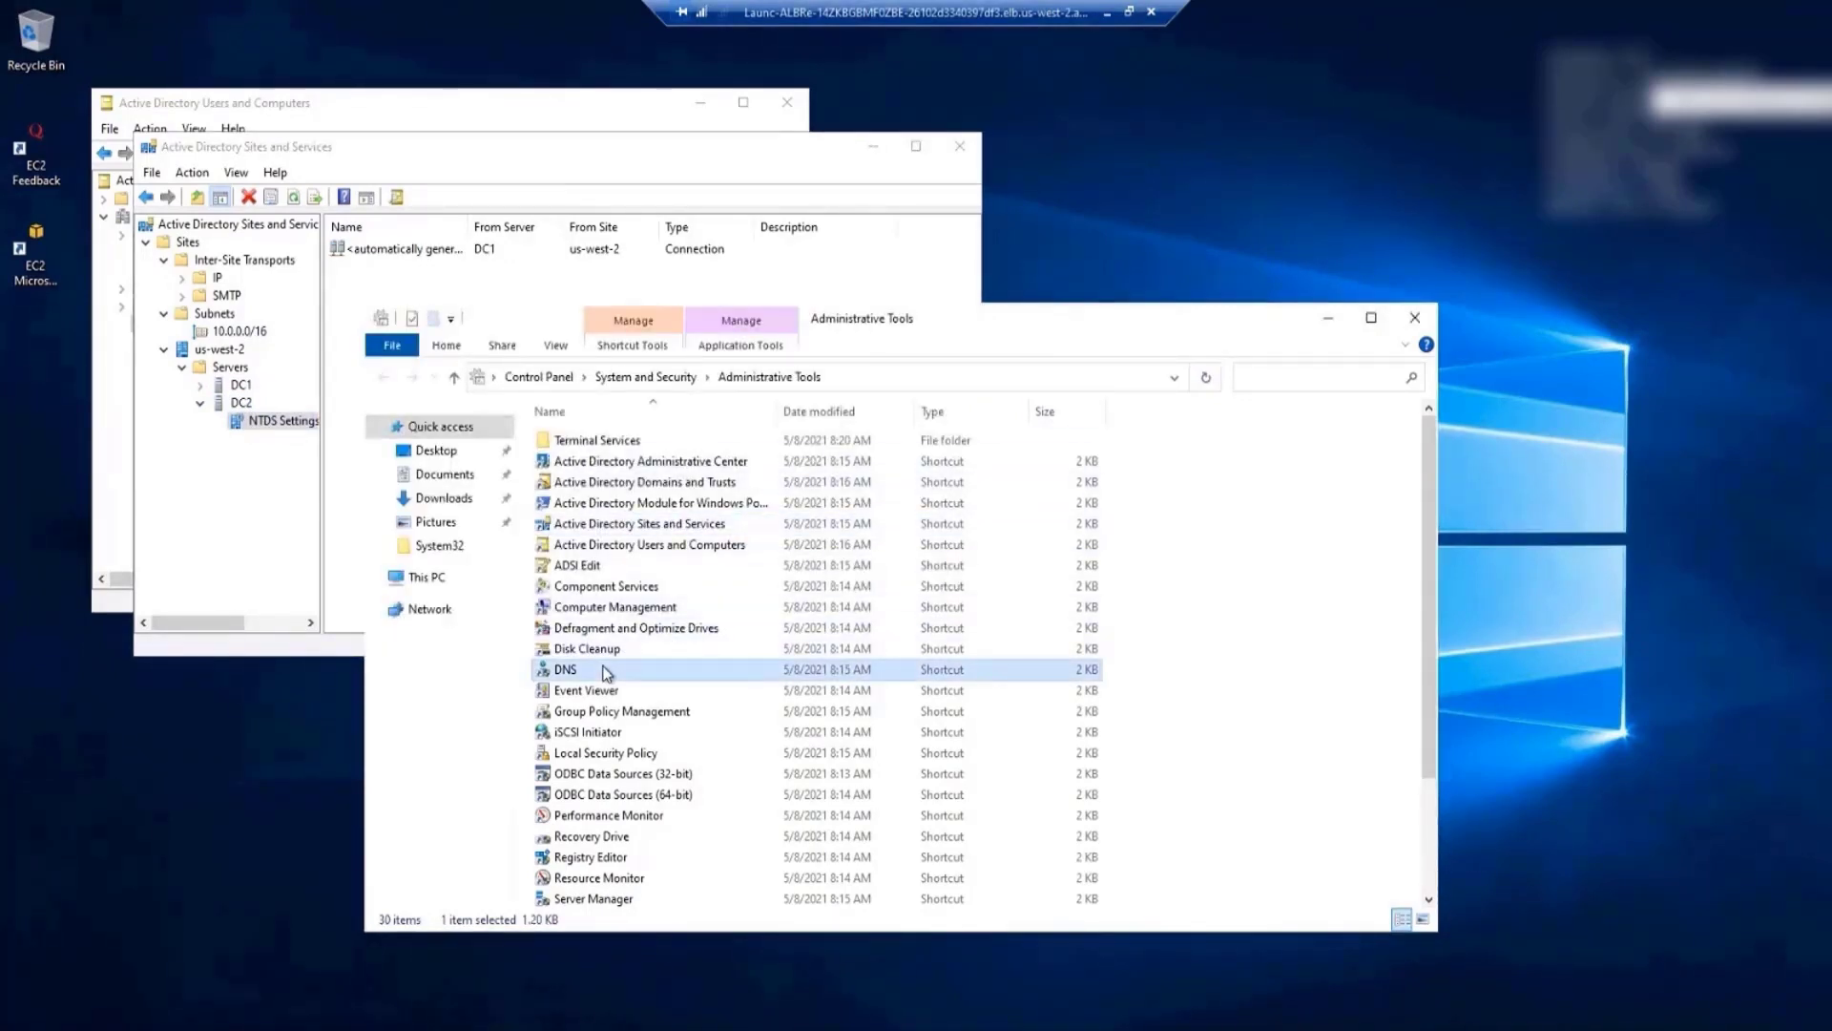
double_click(603, 673)
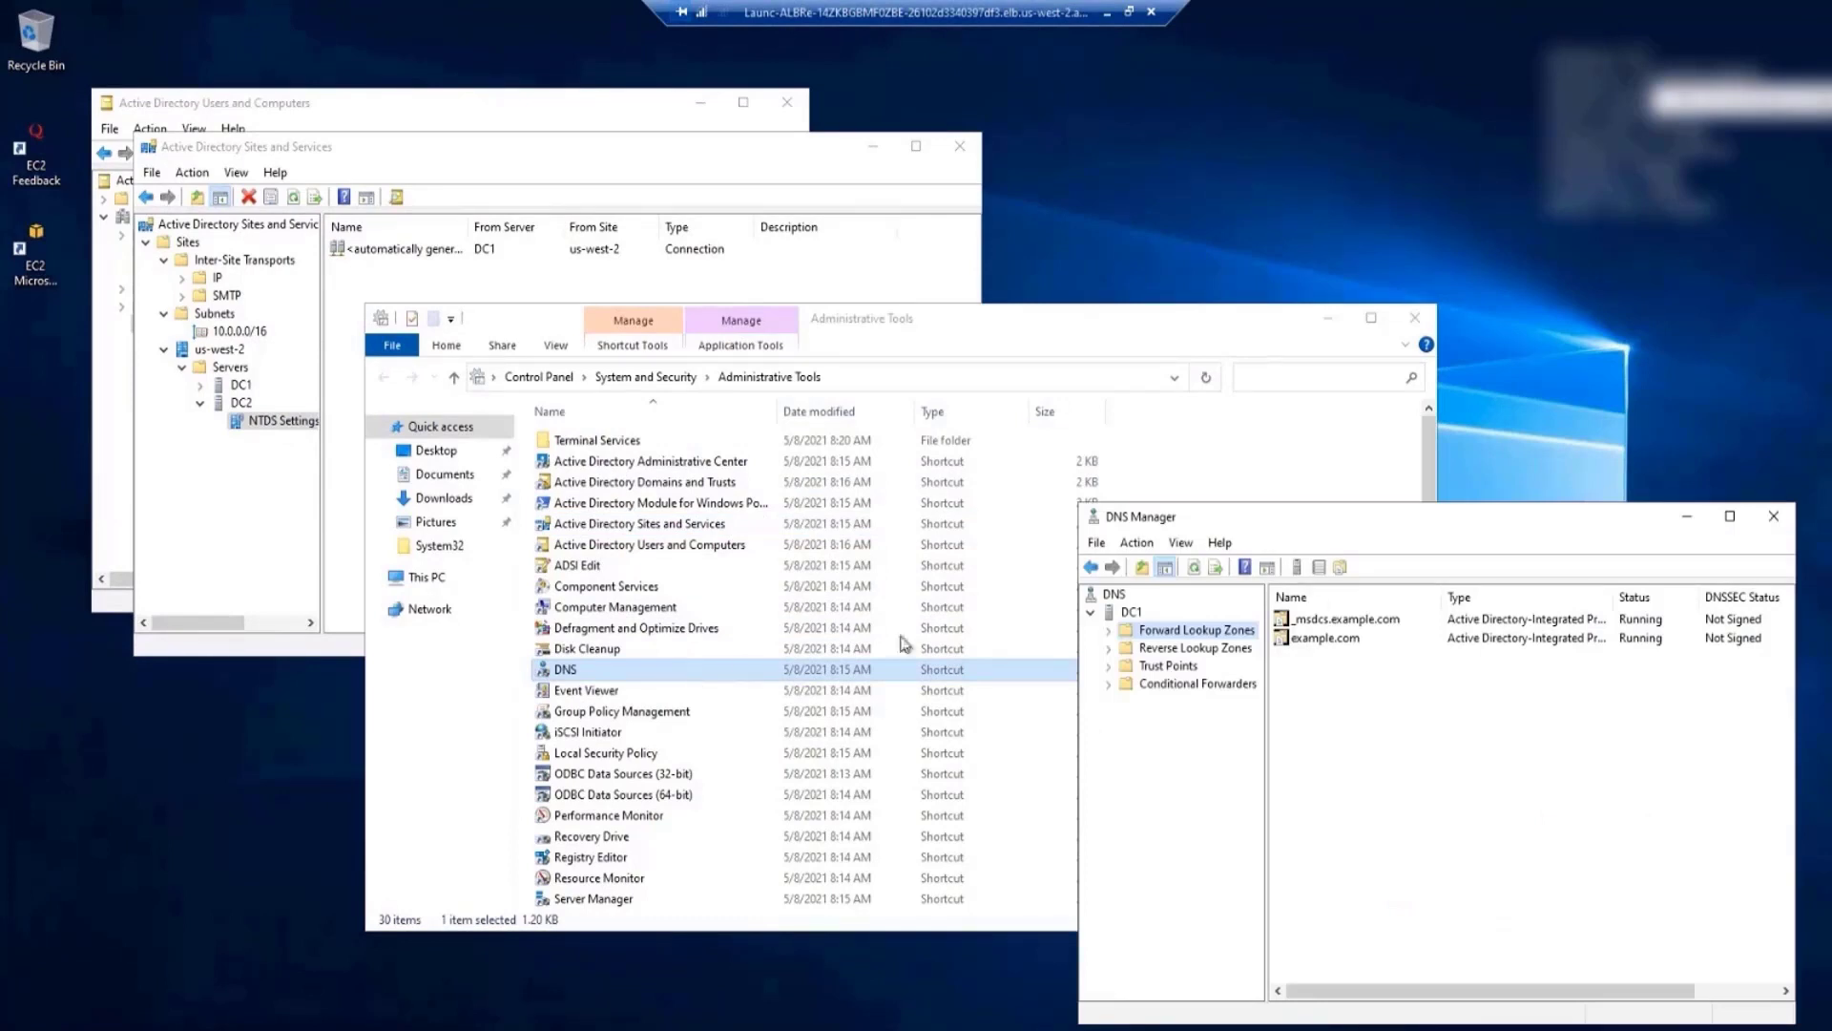
left_click_drag(1390, 513, 750, 201)
left_click(1324, 318)
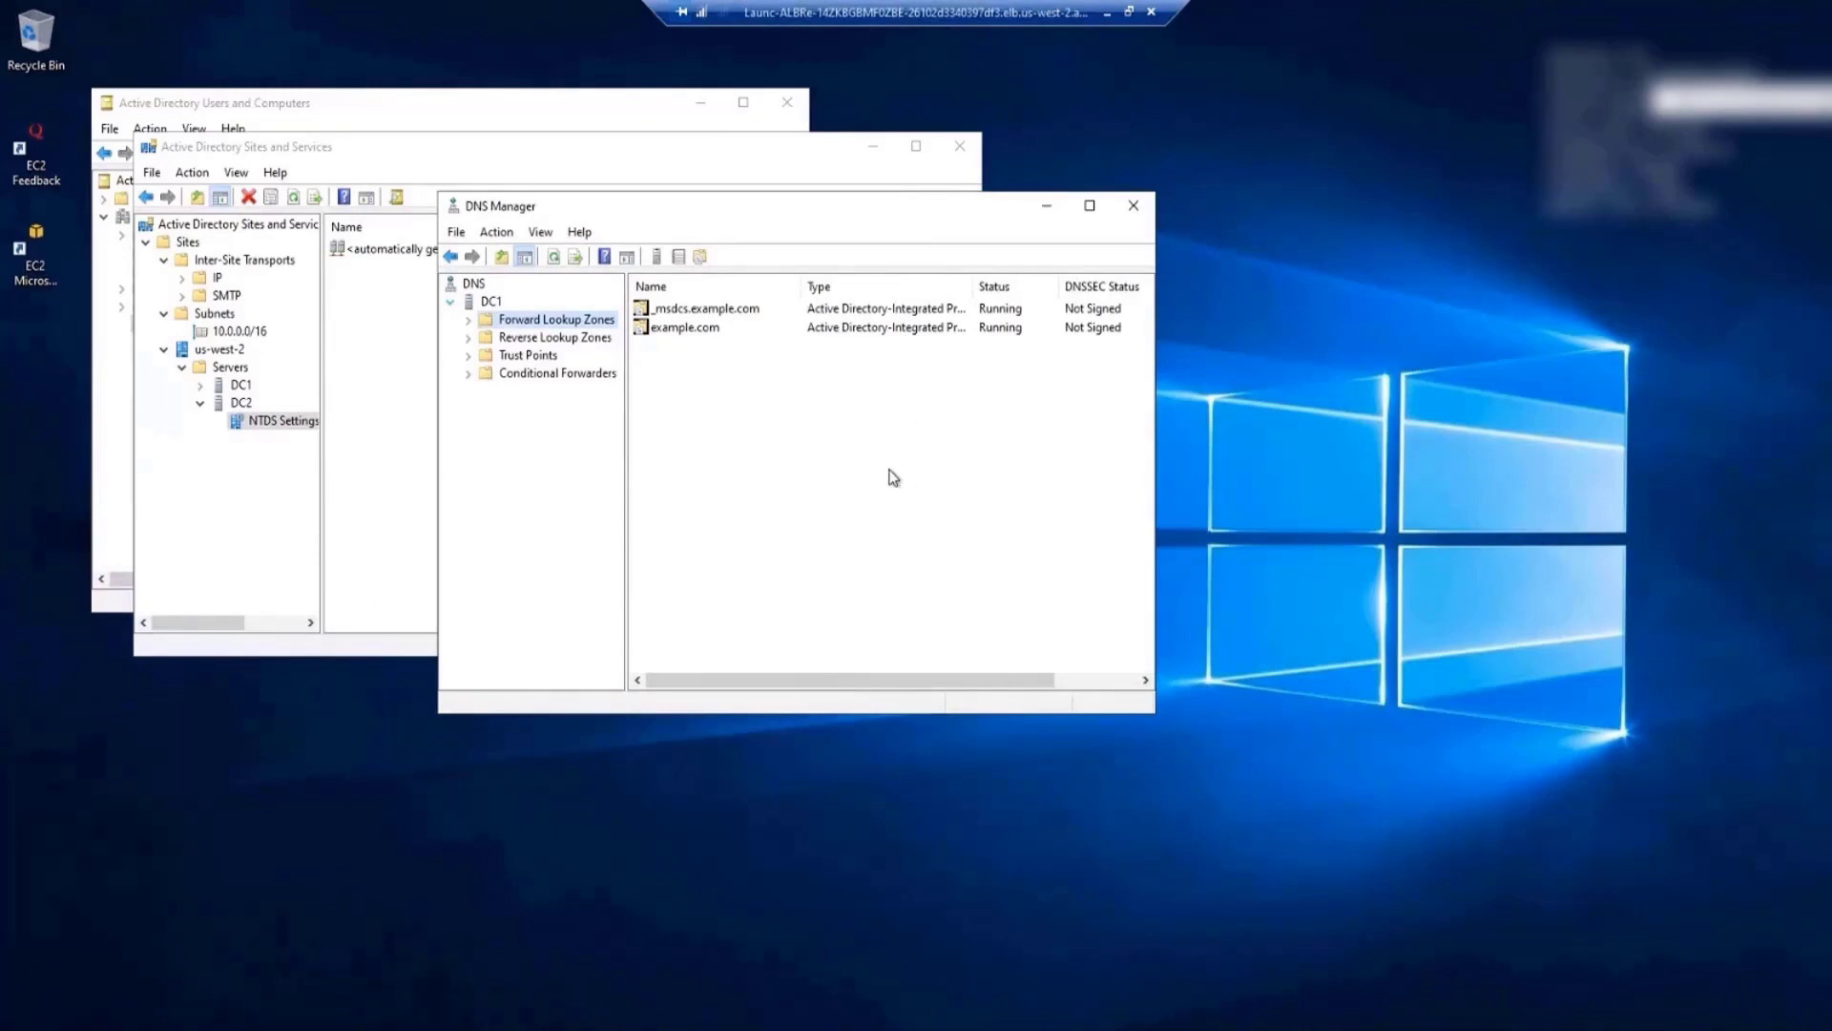
- Examine the host records for dc1, DC2 and EC2AMAZ-O5KUJVQ in the example.com forward lookup zone
left_click(469, 320)
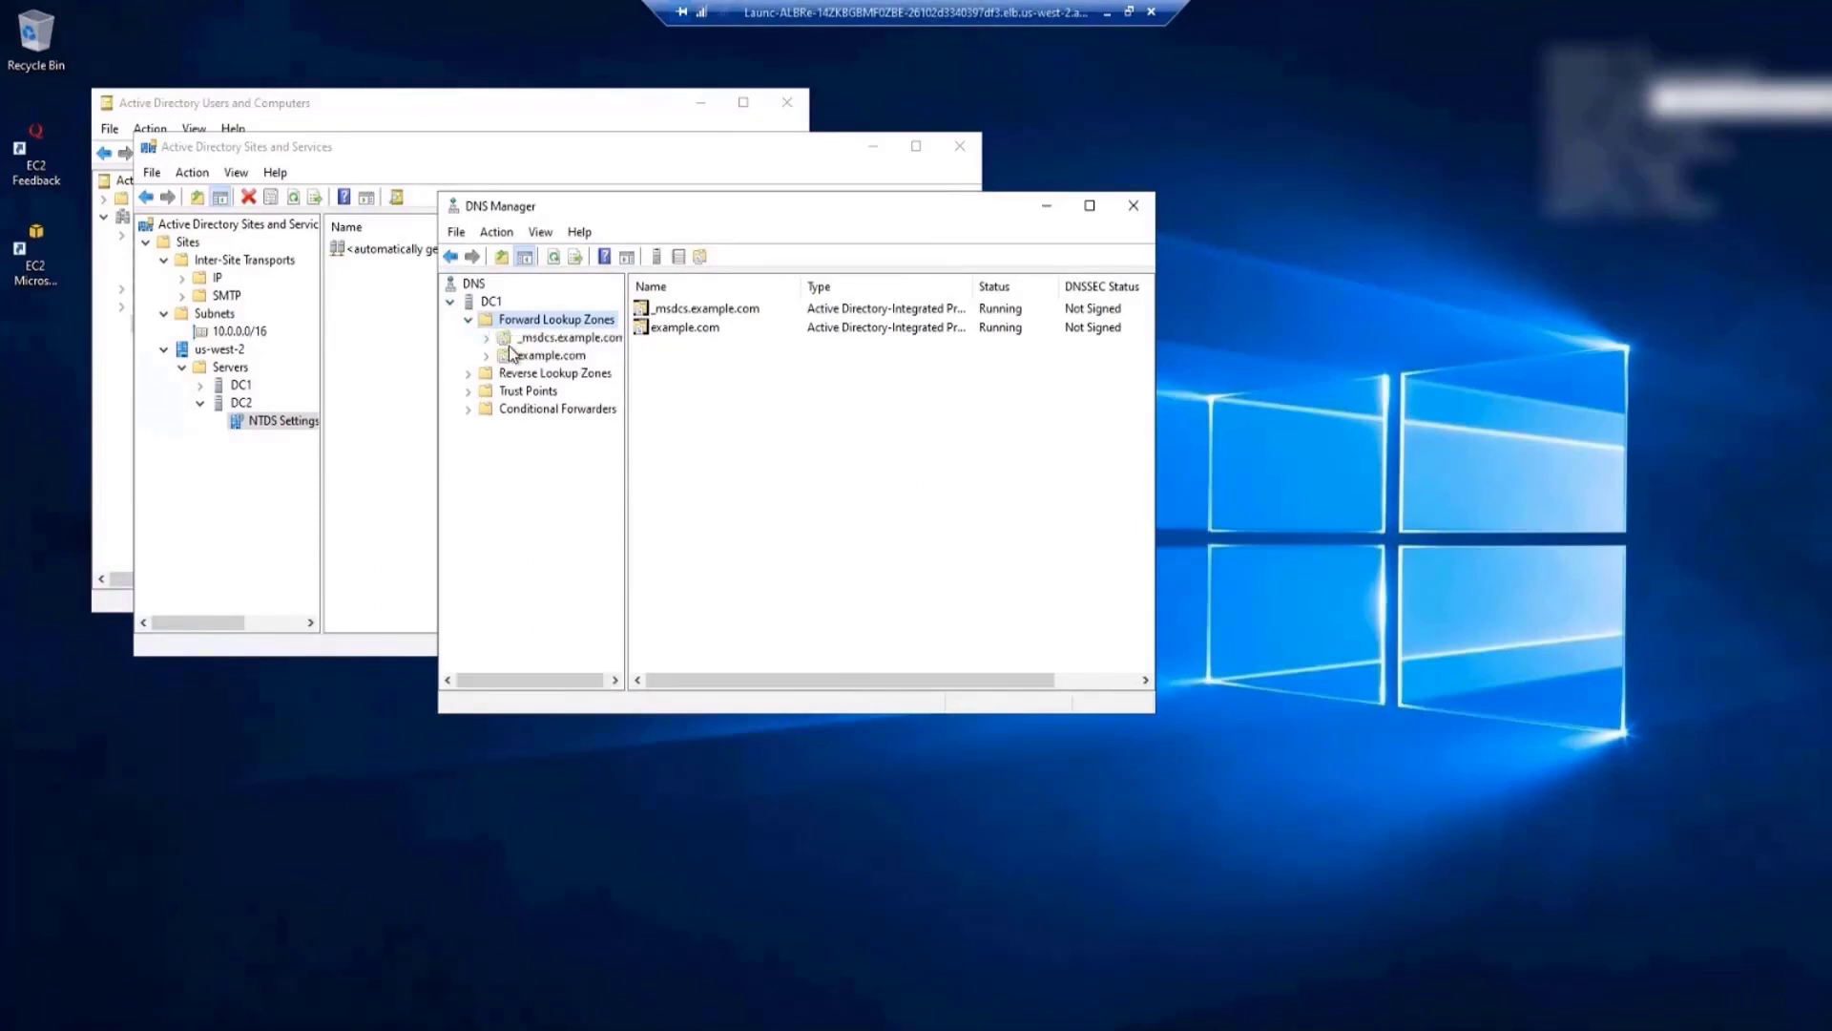
left_click(574, 363)
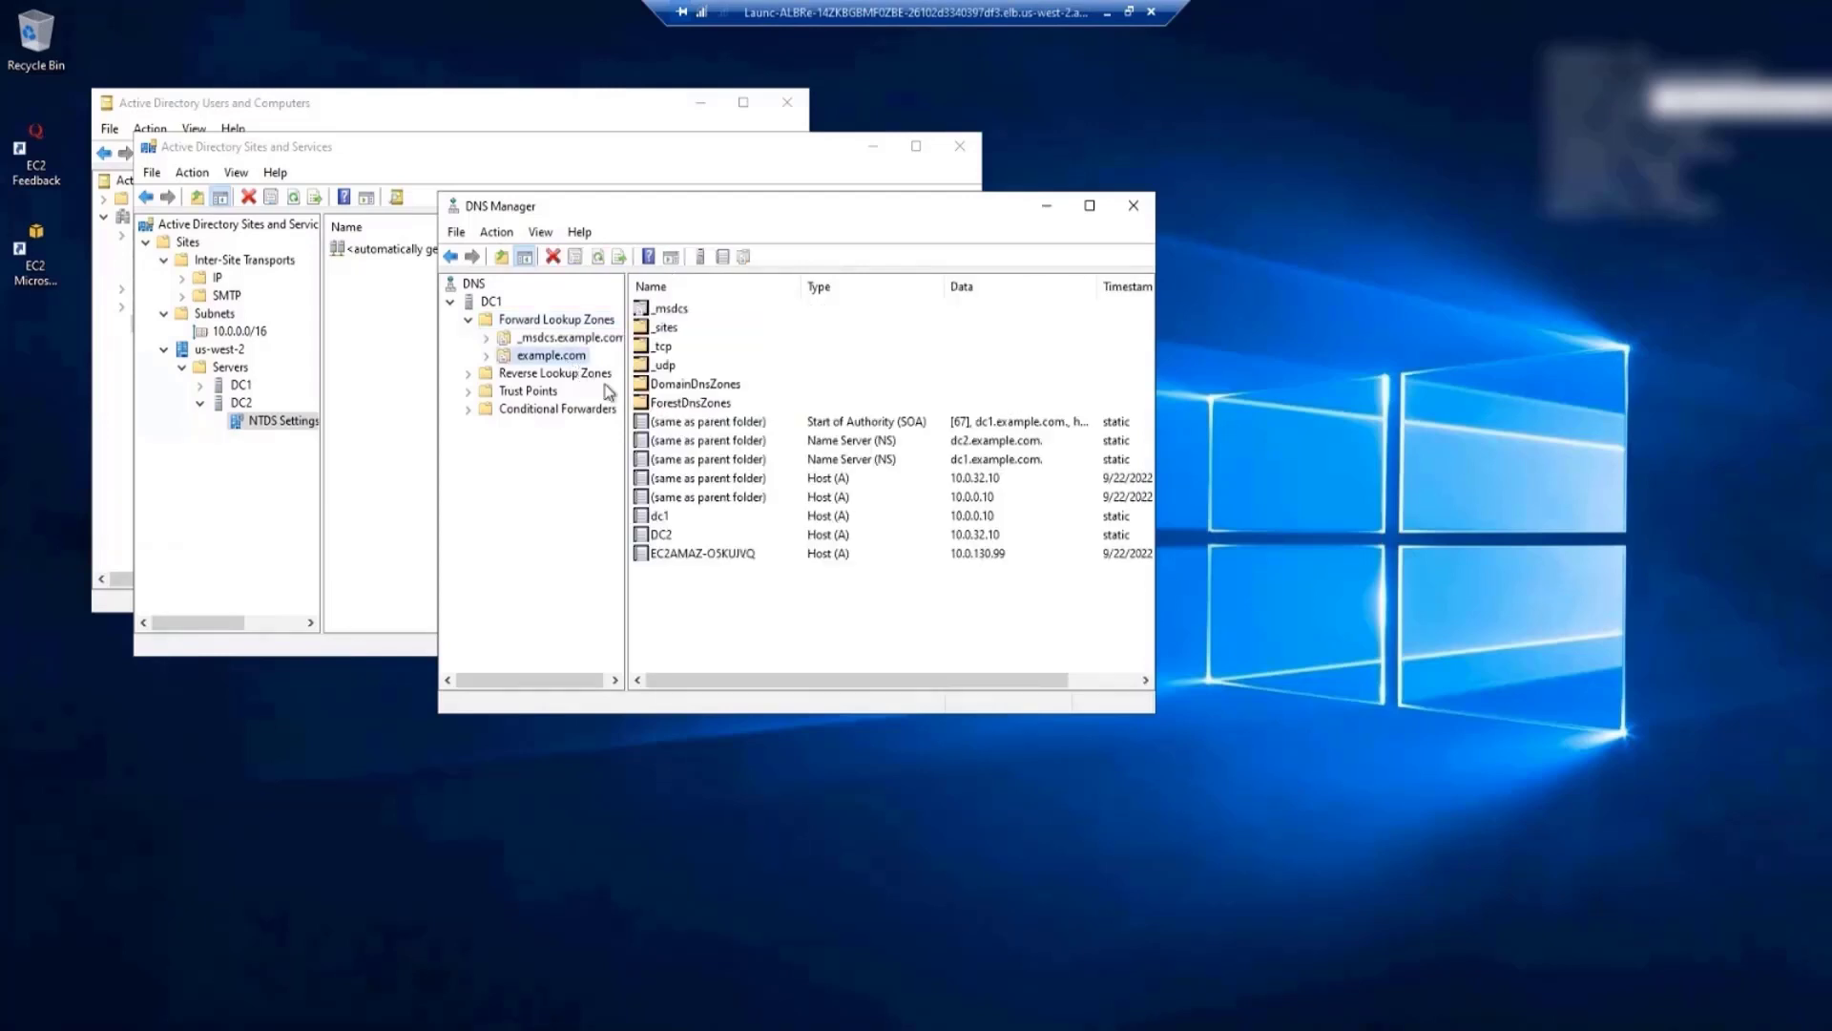
left_click(852, 518)
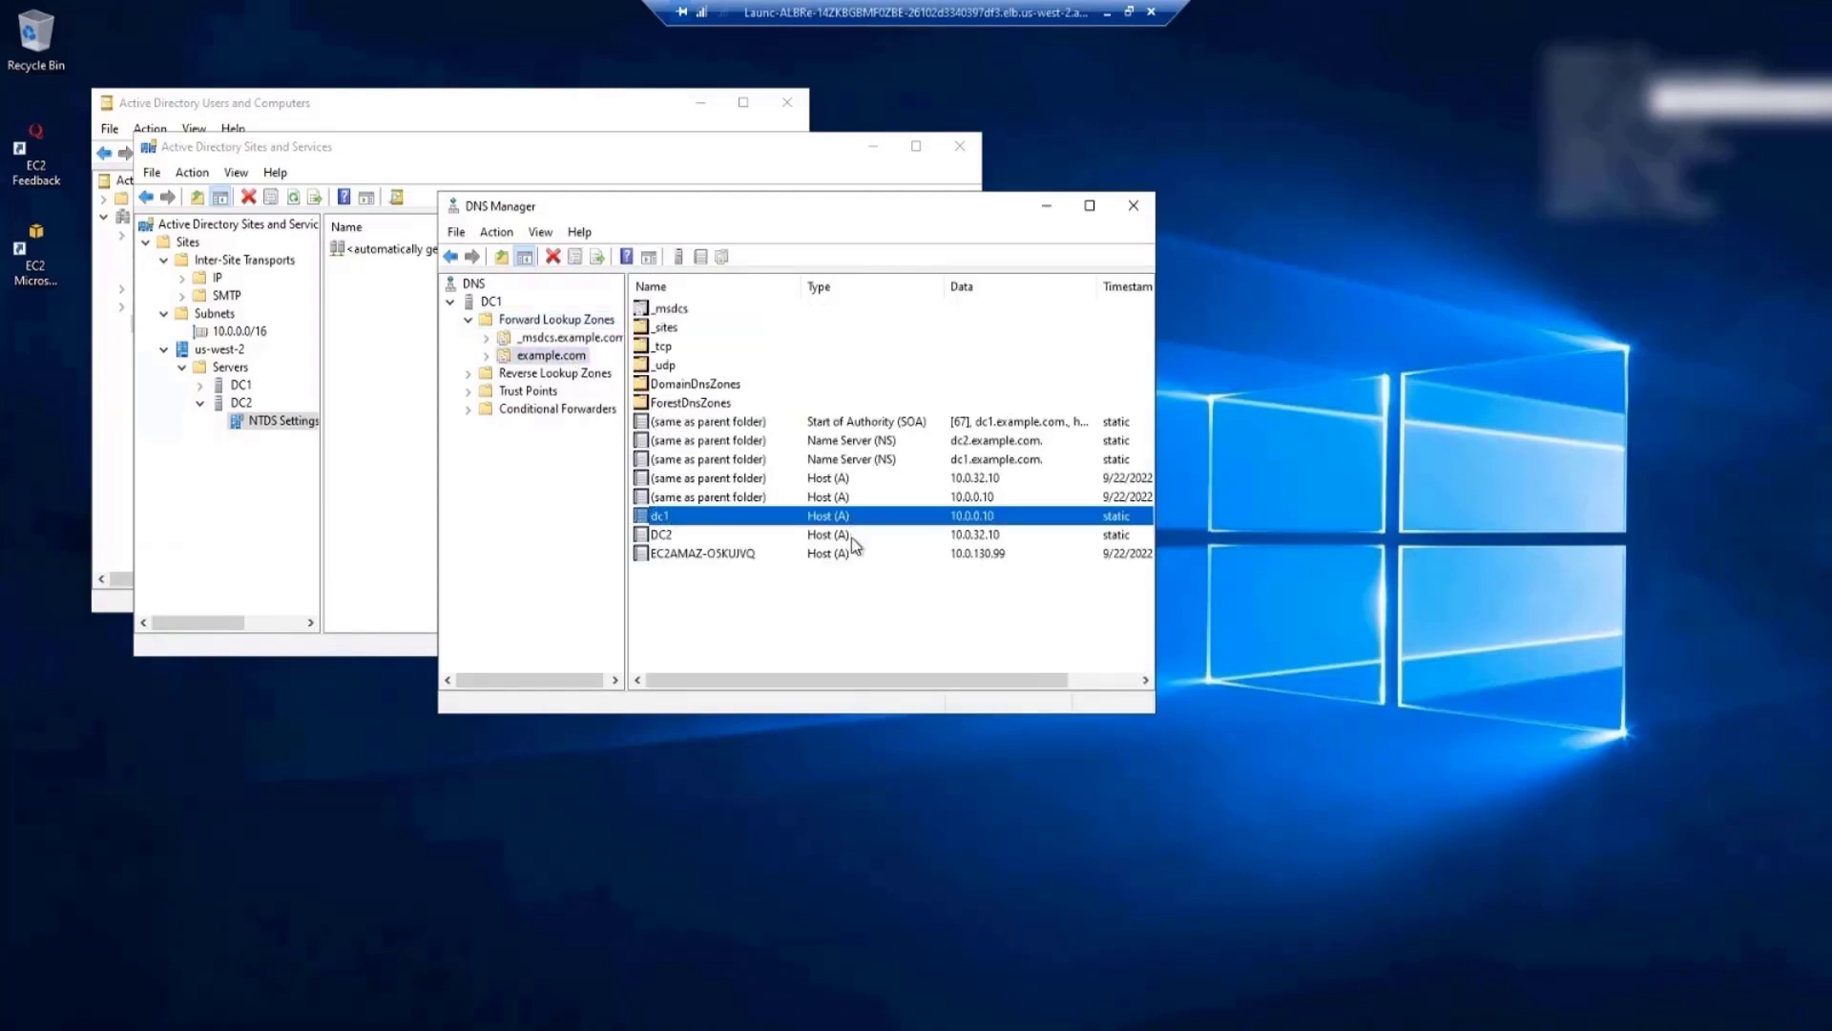
left_click(854, 537)
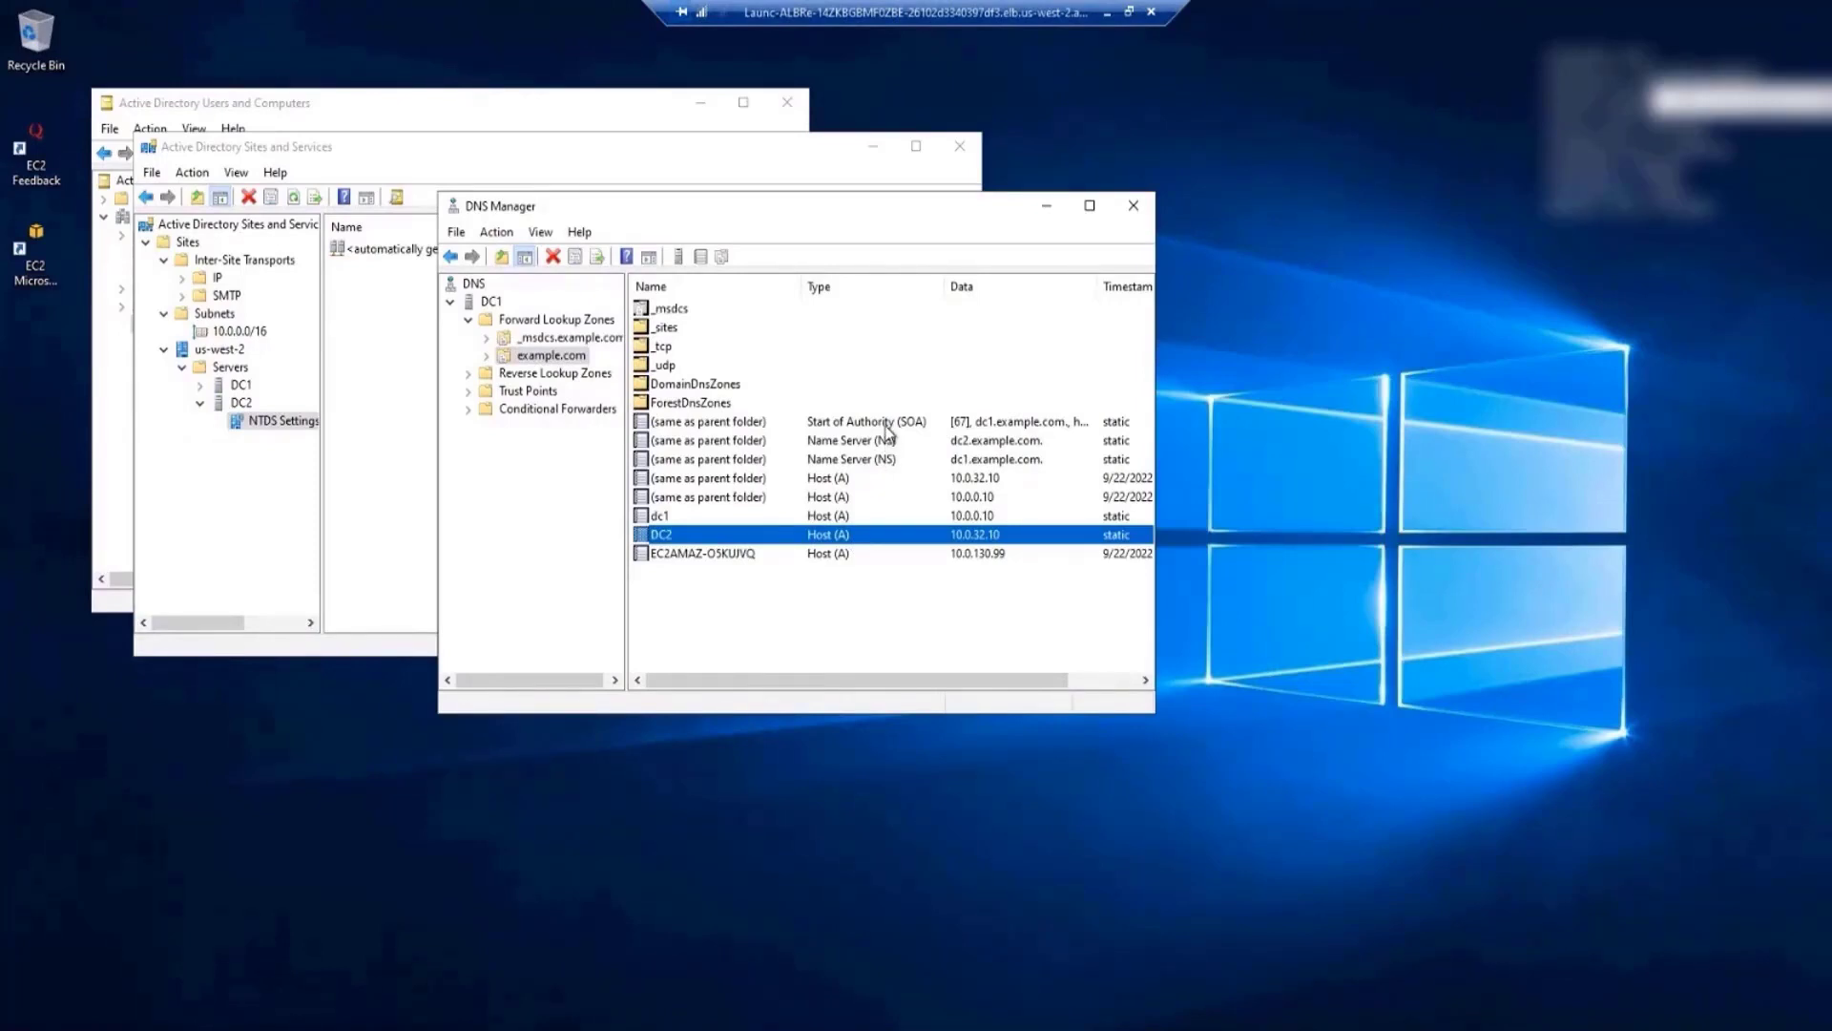
left_click(864, 554)
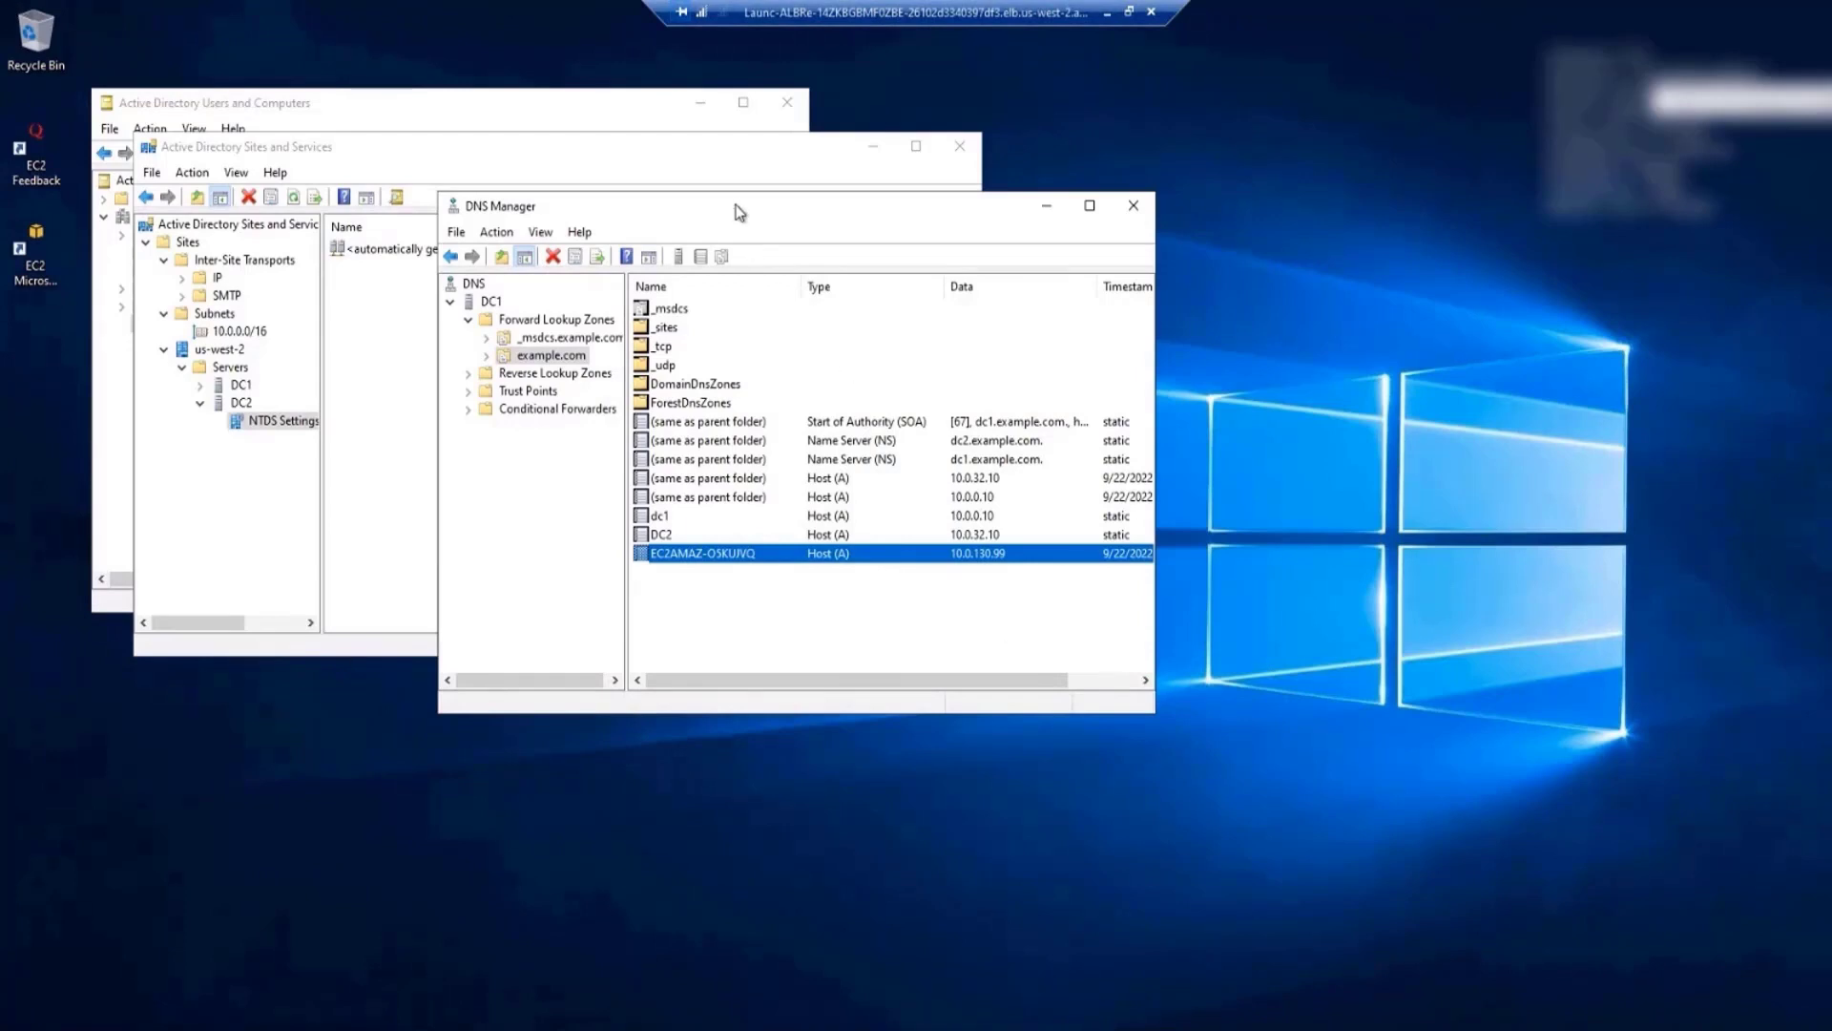
left_click_drag(733, 204, 788, 248)
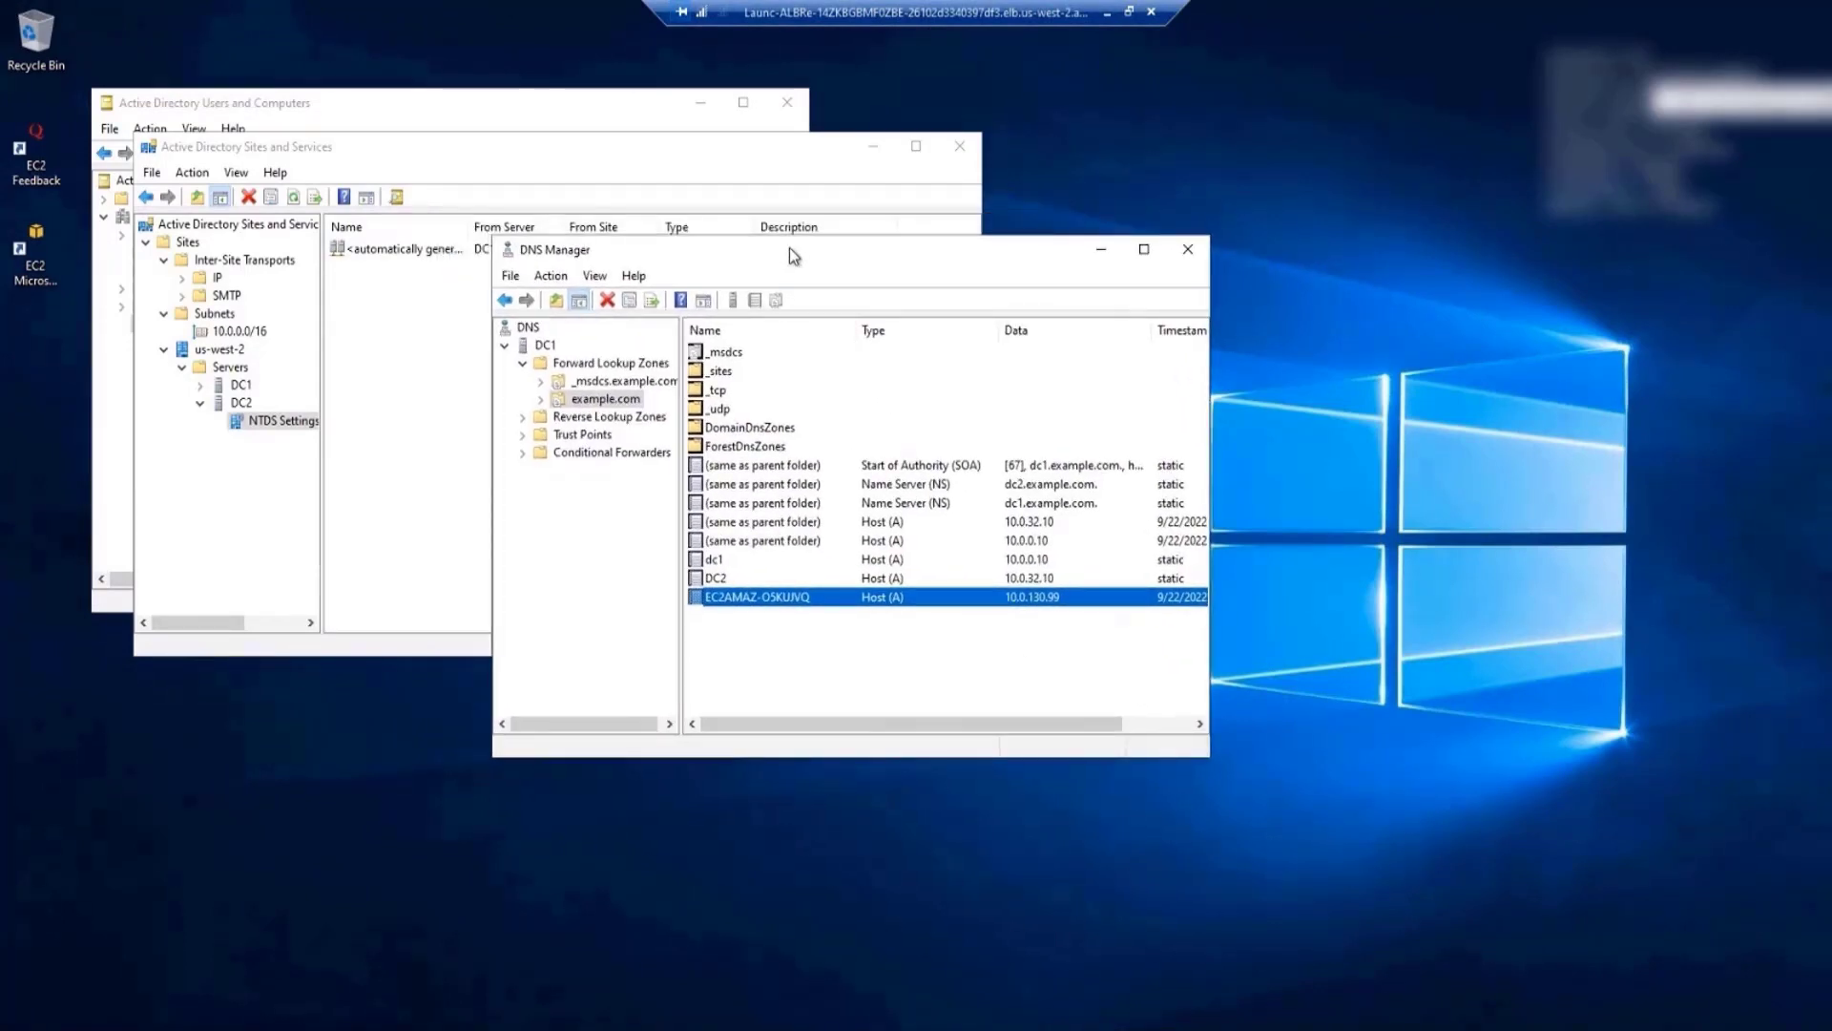